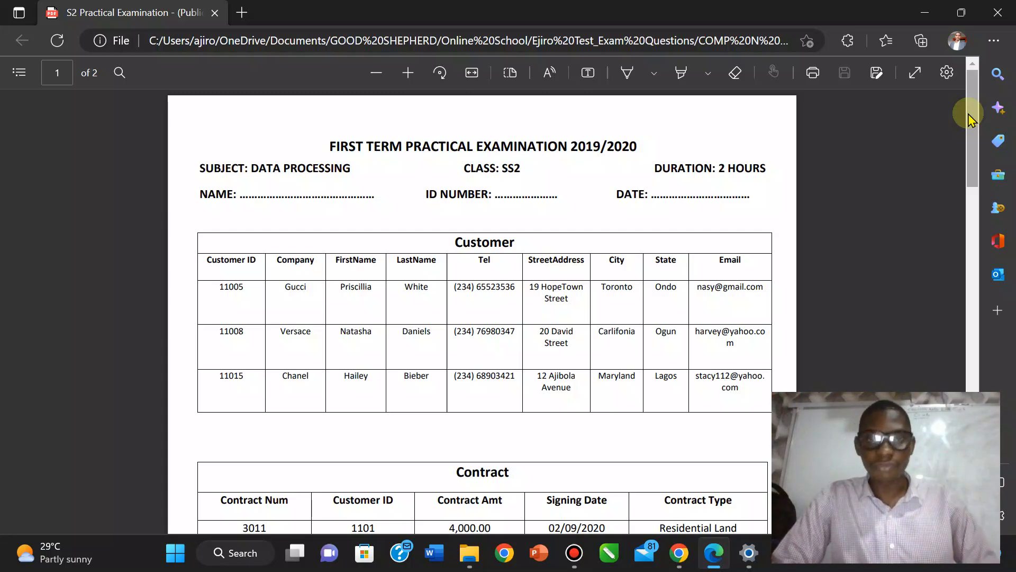
Scroll the exam PDF down to page 2's APPLICATION tasks and field data-type table.
scroll(971, 117, "down", 1)
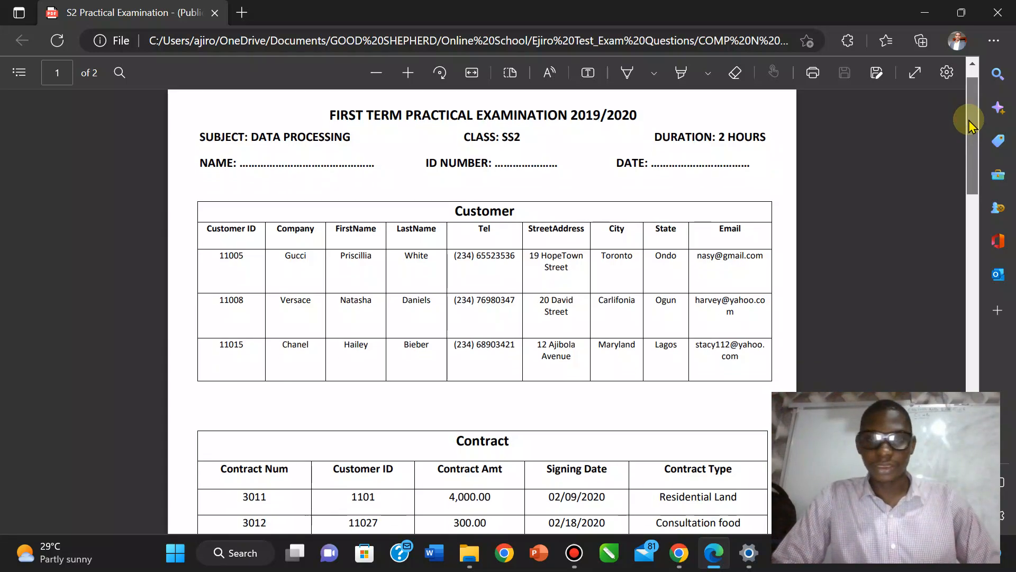
scroll(970, 117, "up", 1)
left_click_drag(970, 118, 960, 246)
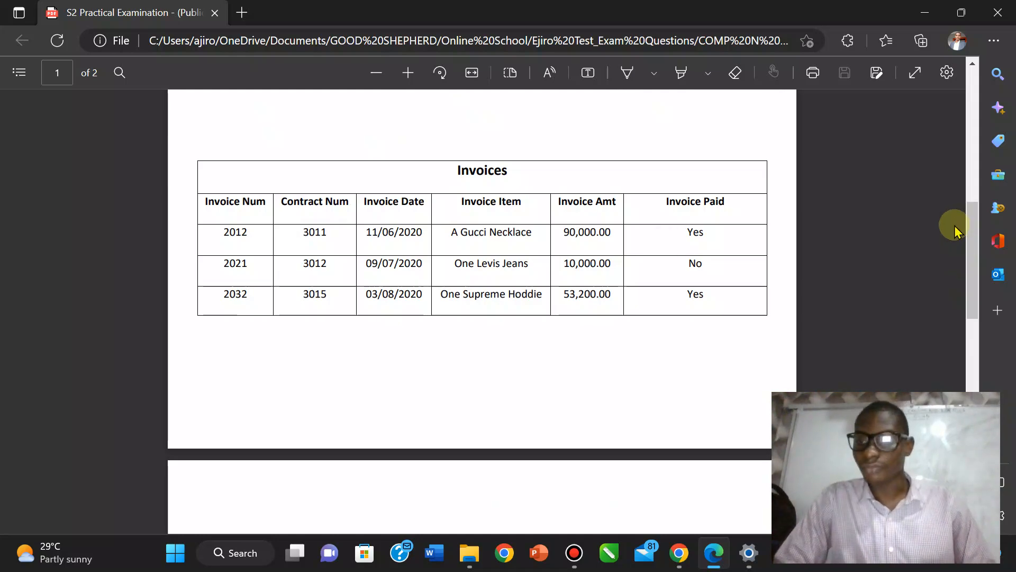
left_click_drag(971, 225, 977, 297)
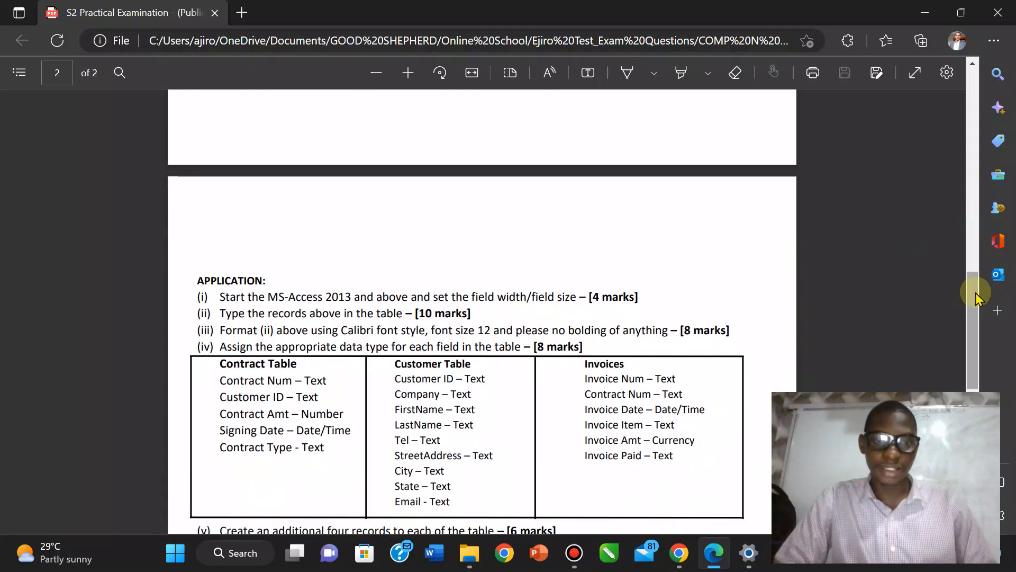
left_click(171, 552)
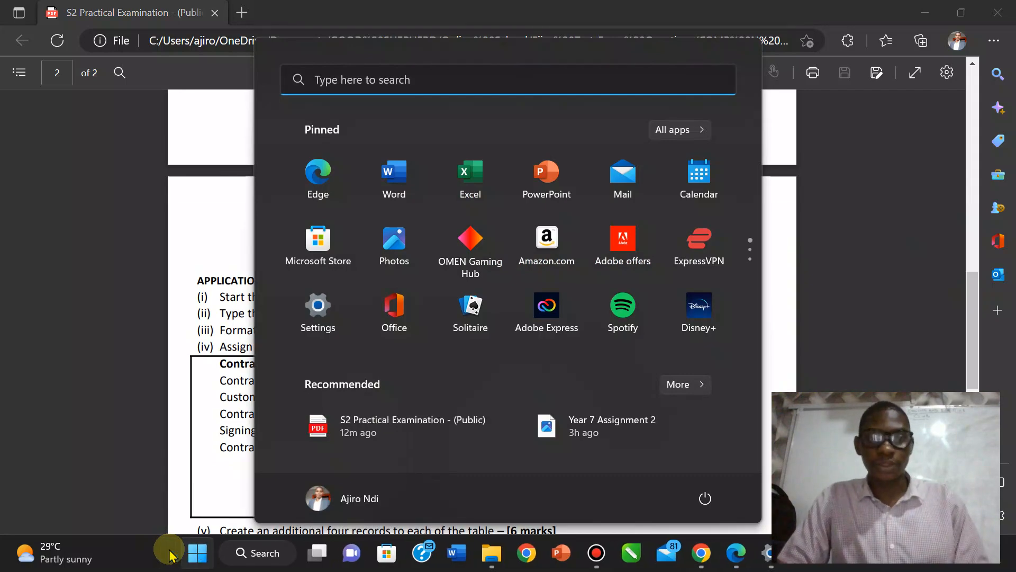
Launch Microsoft Access from the Start menu, then minimize it.
type("acce")
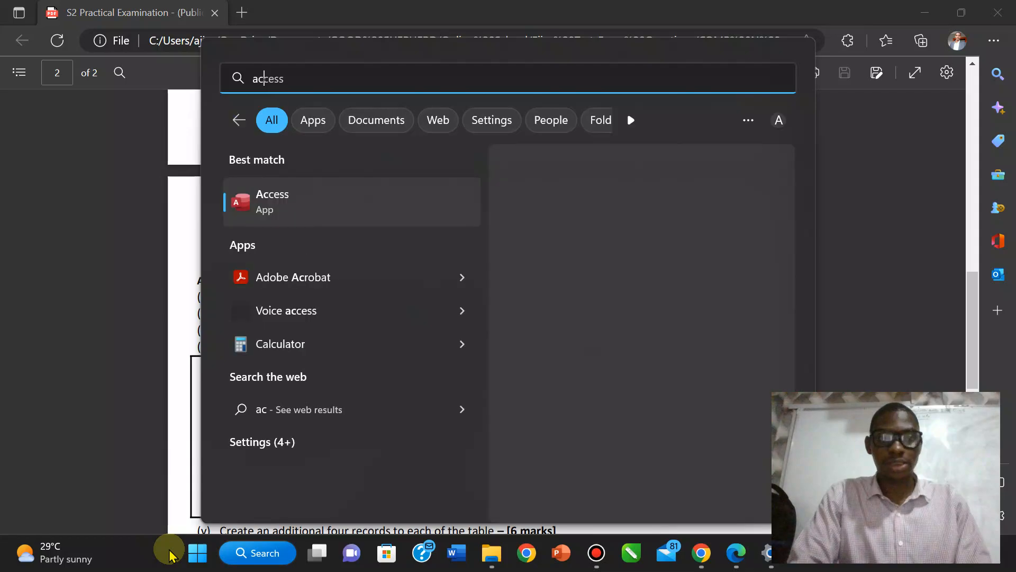
type("ss")
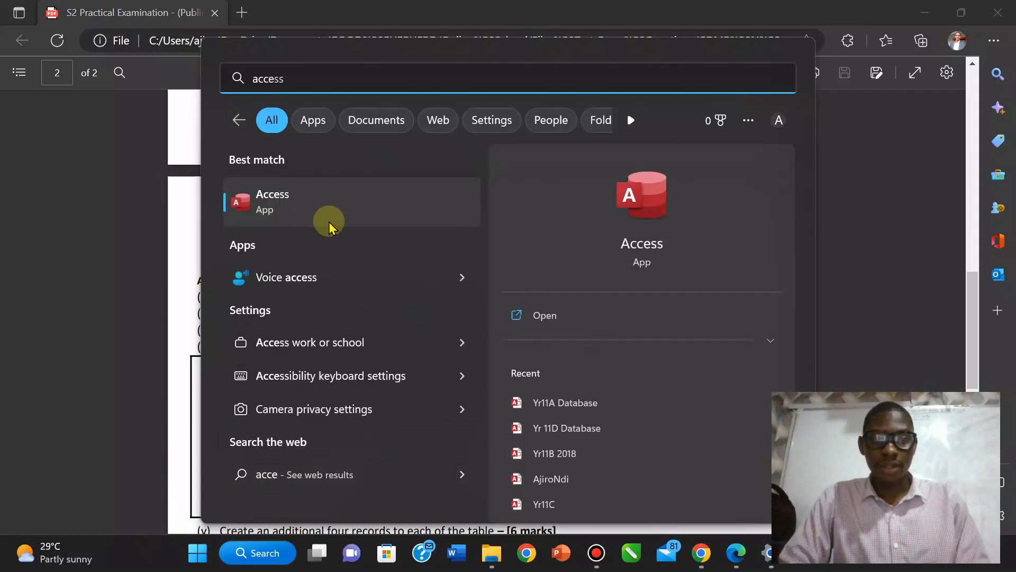
left_click(330, 207)
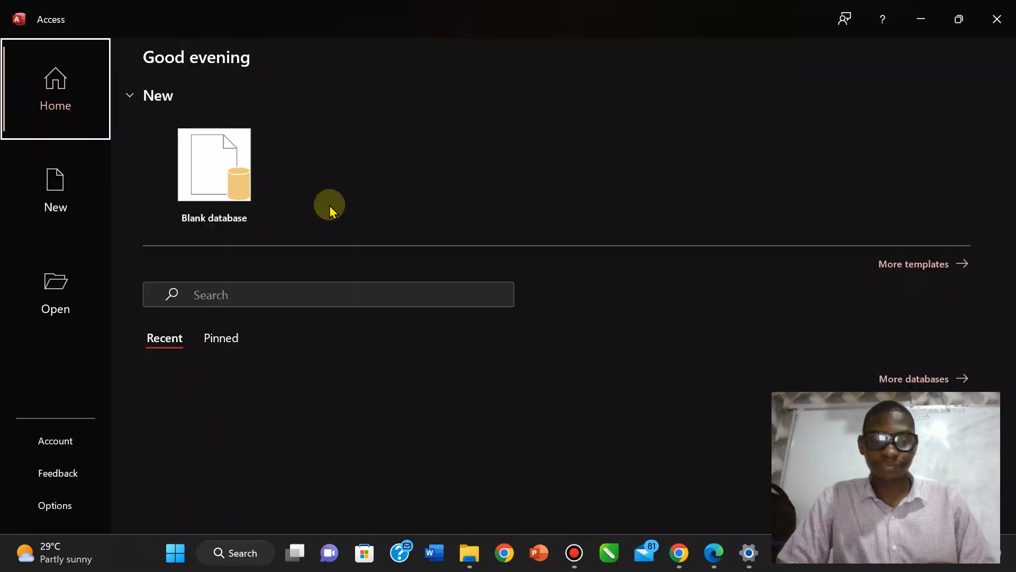
left_click(924, 16)
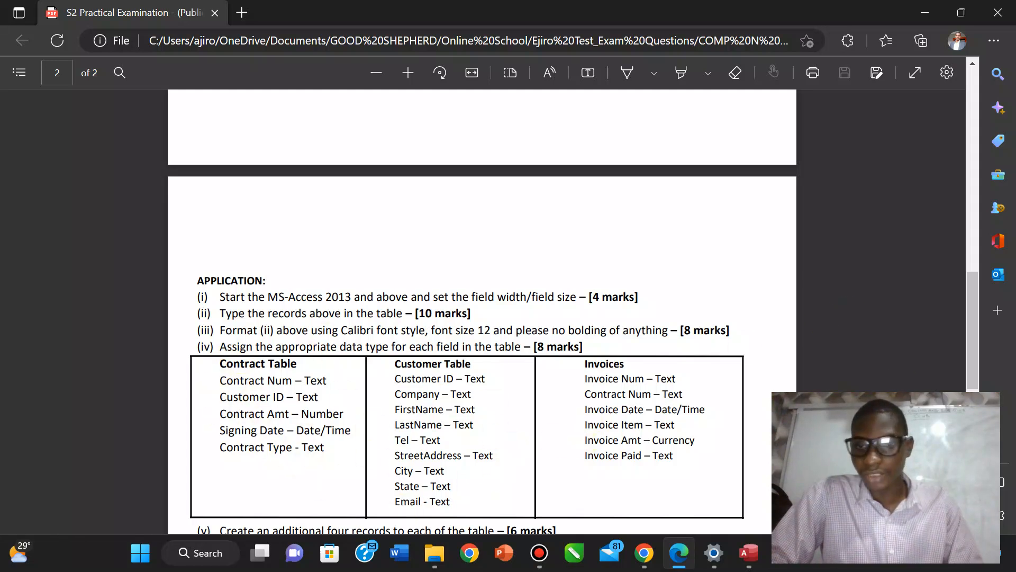
Scroll the exam PDF back up to page 1's Customer and Contract tables, then restore Access.
left_click(972, 337)
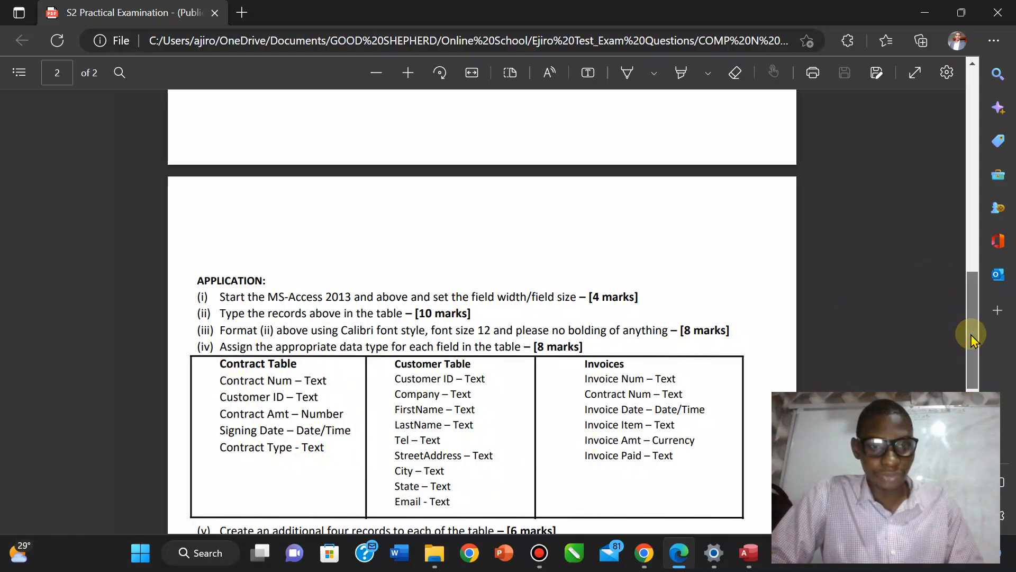
left_click_drag(971, 336, 959, 143)
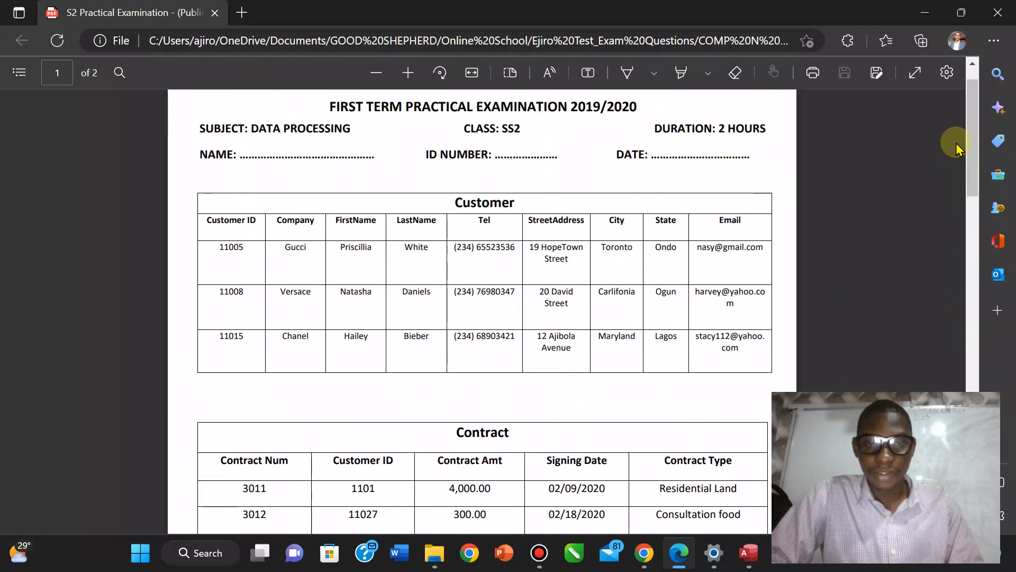
left_click(748, 553)
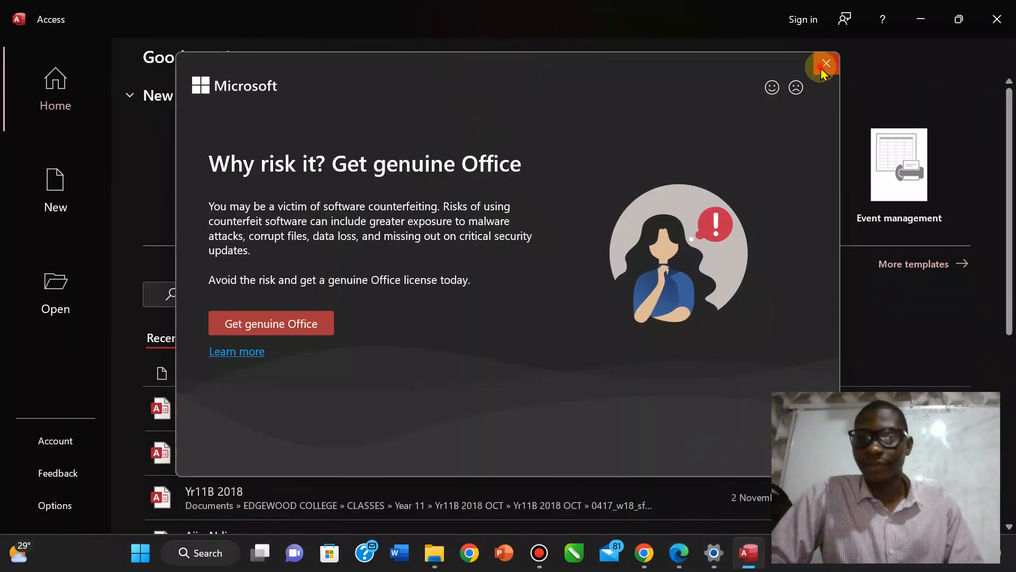
Dismiss the genuine Office notice and create a blank database file named 'SS2 Customer DB'.
left_click(827, 63)
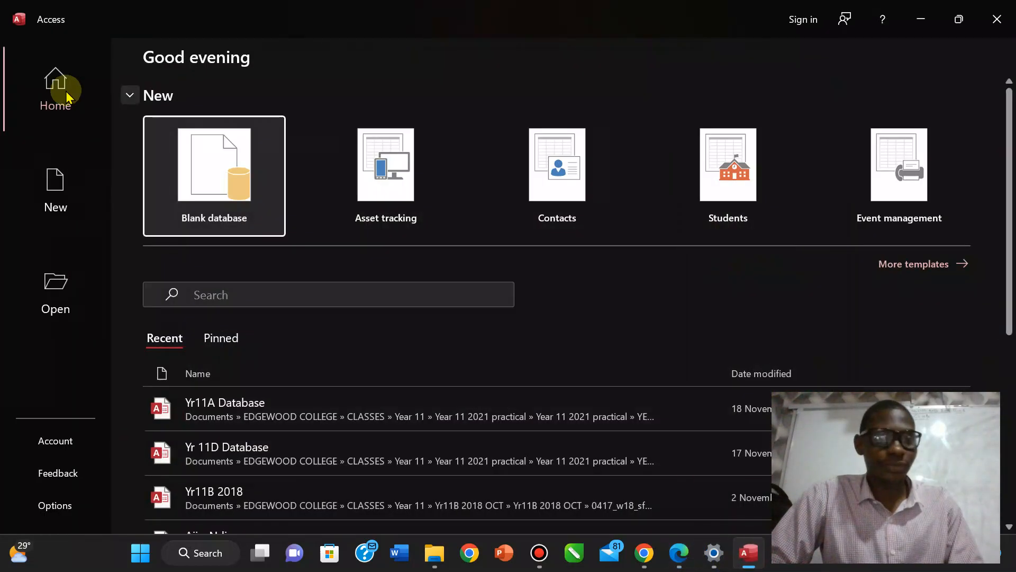
left_click(235, 175)
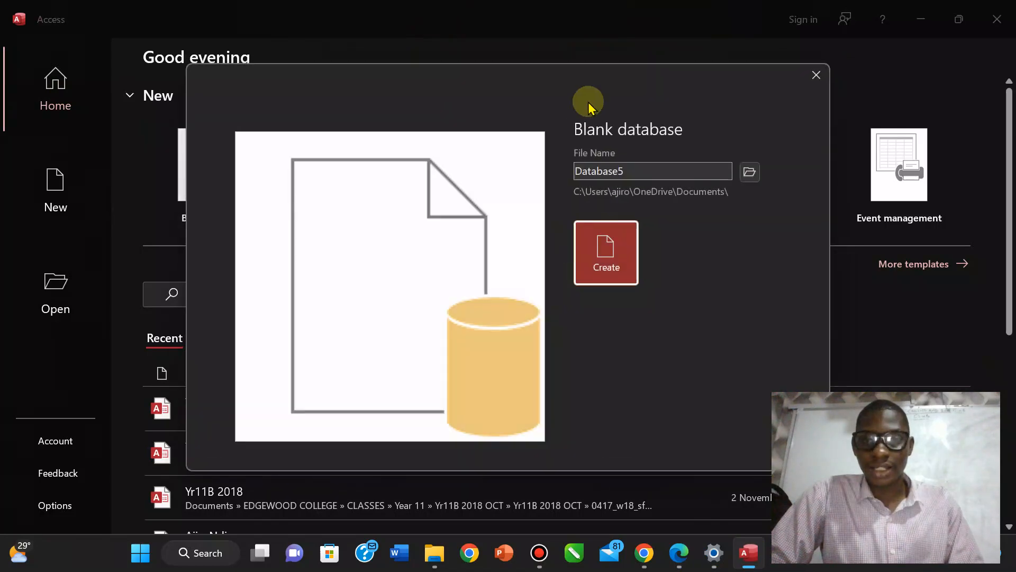
double_click(634, 176)
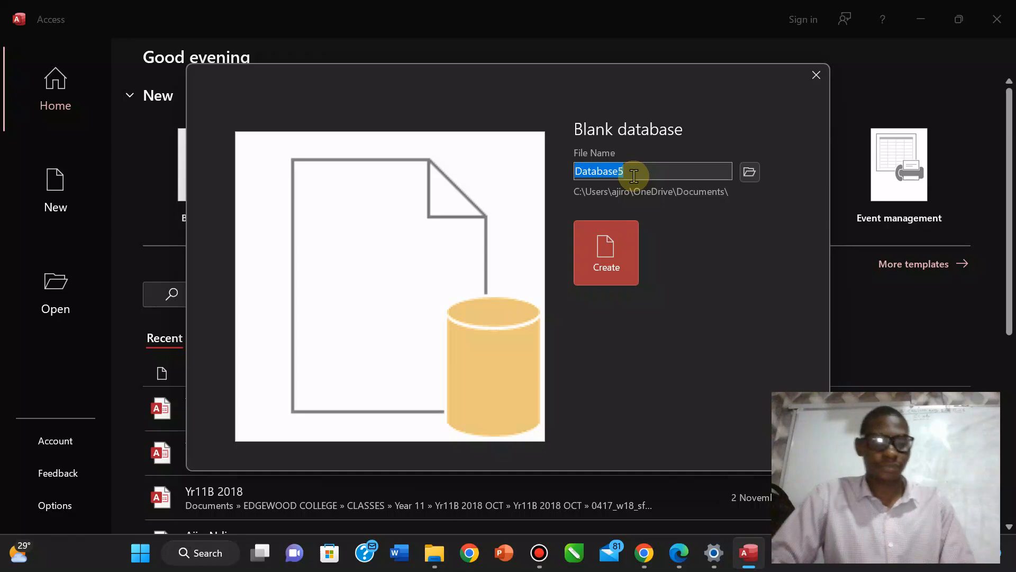
type("Customer DB")
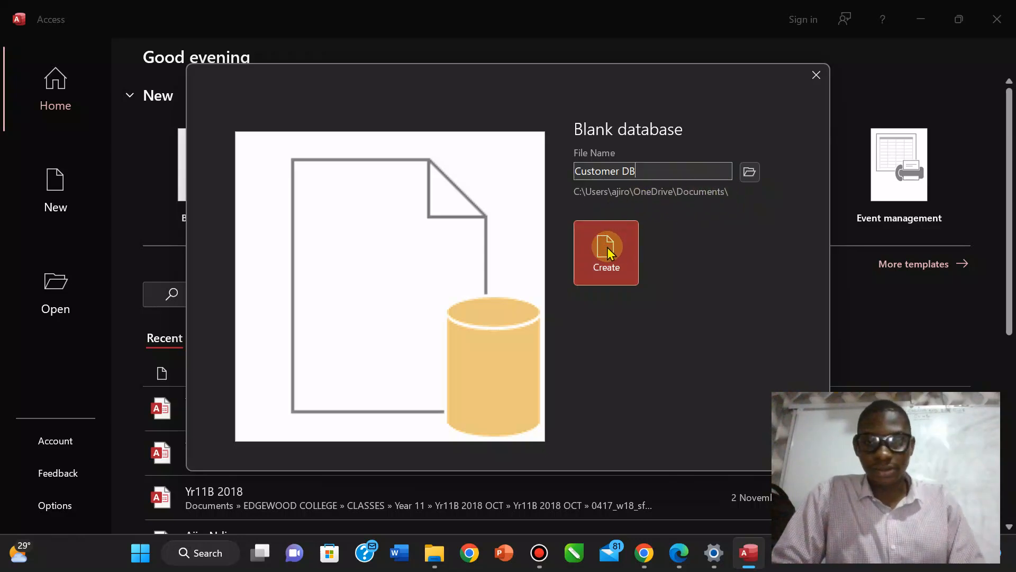
left_click(577, 170)
type("SS2")
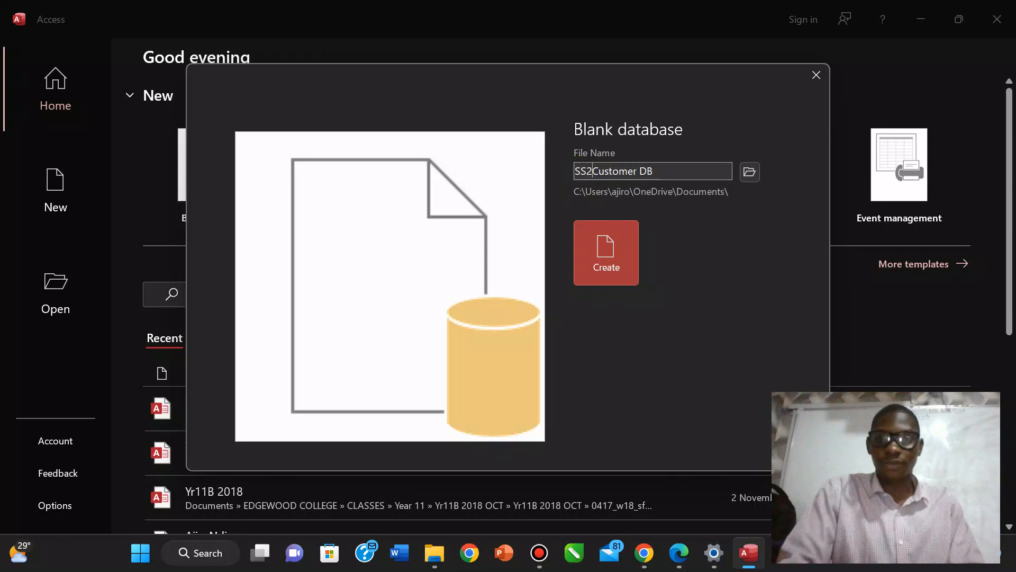
left_click(591, 266)
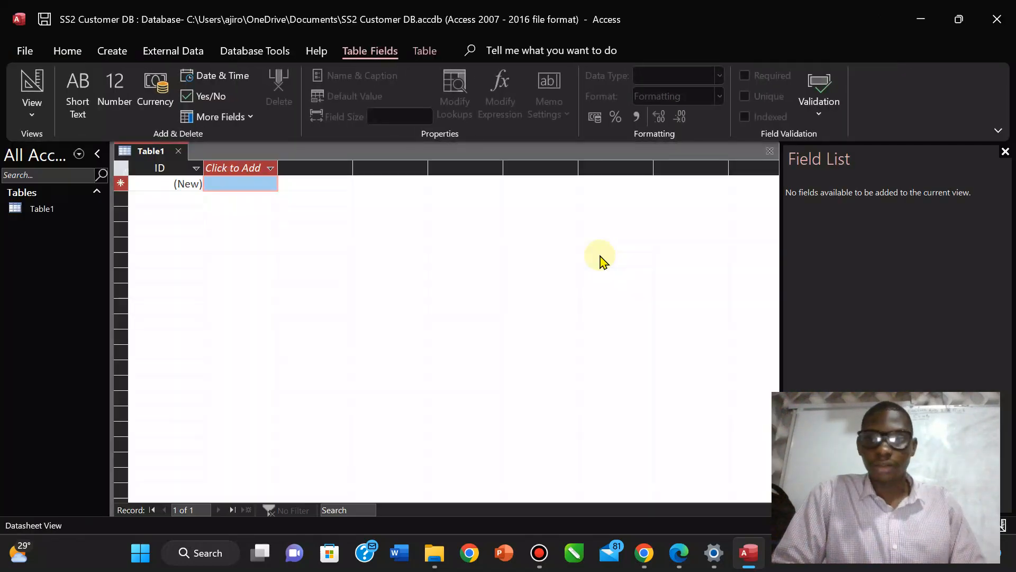
Discard the default Table1 and create a new table in Design View saved as 'Customer'.
left_click(1005, 151)
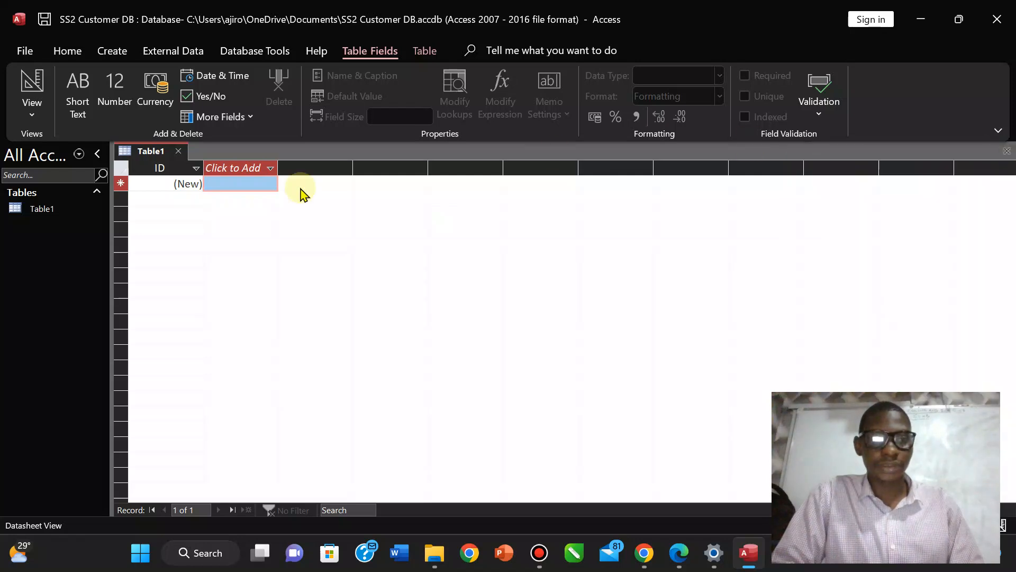
left_click(181, 154)
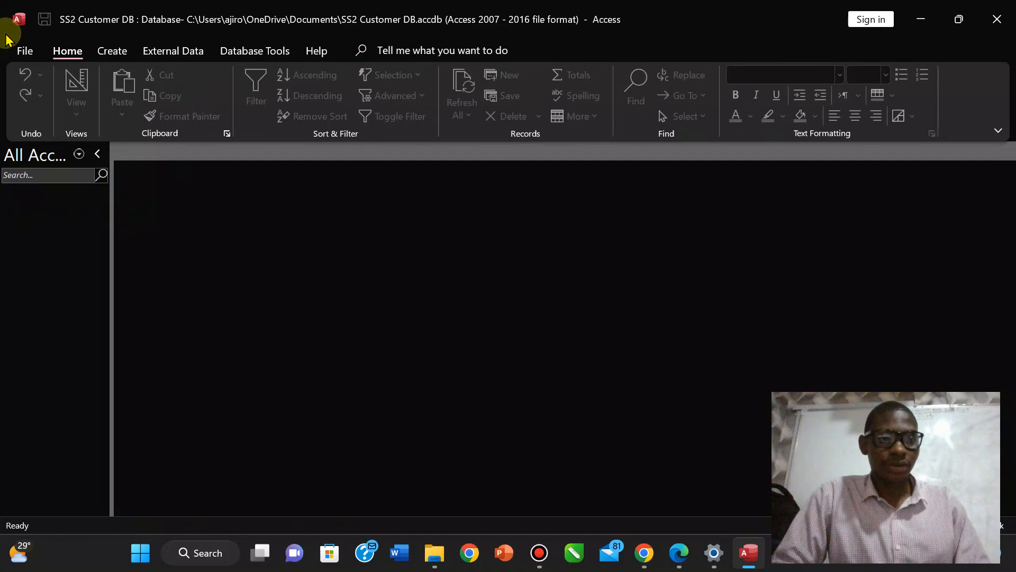
left_click(106, 51)
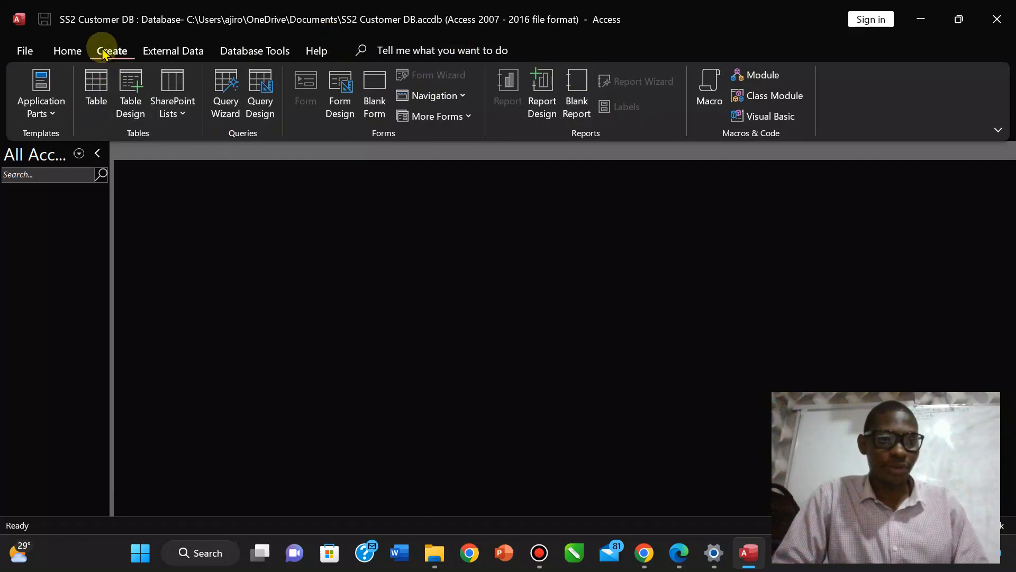
left_click(97, 85)
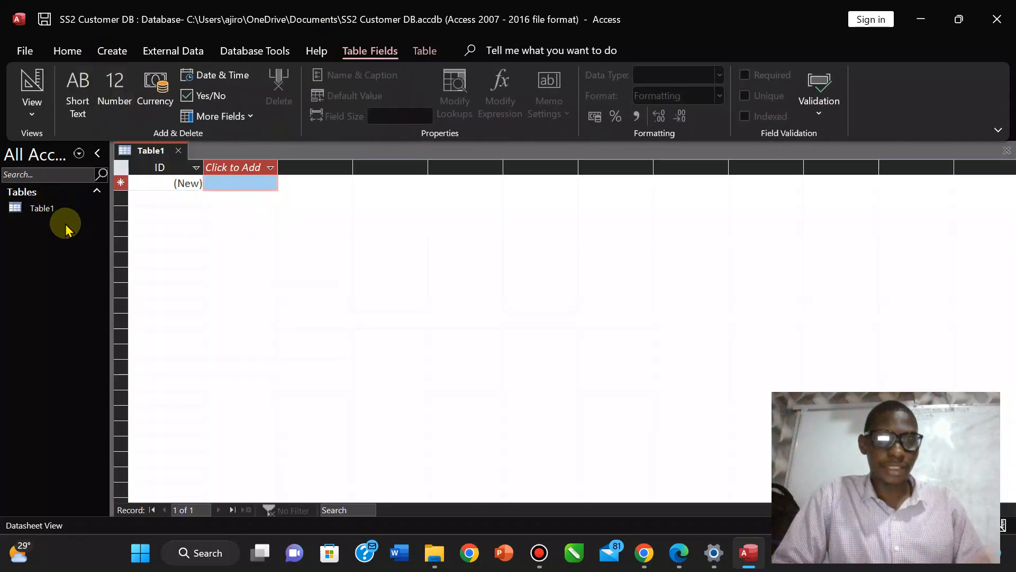
left_click(32, 111)
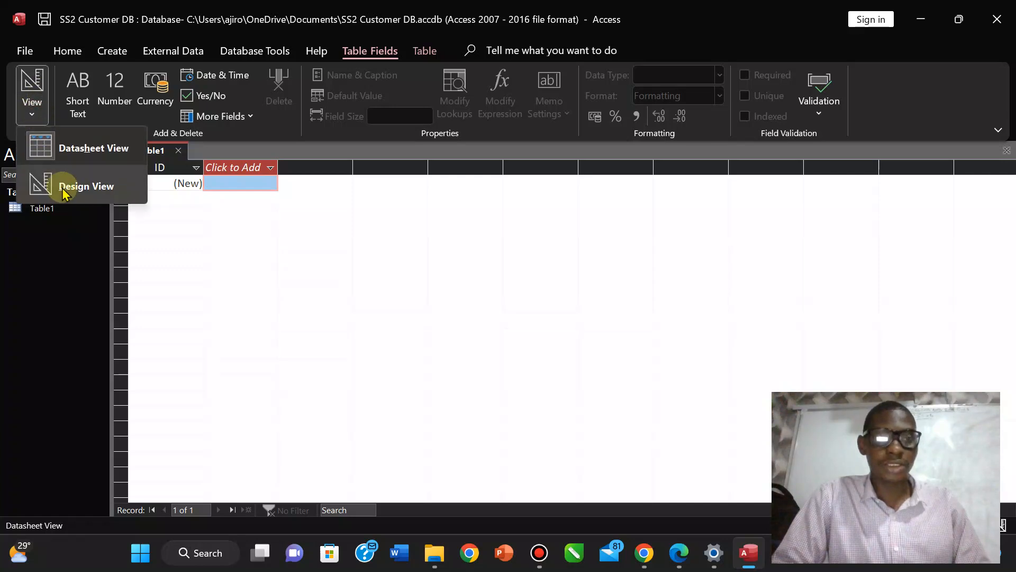
left_click(80, 186)
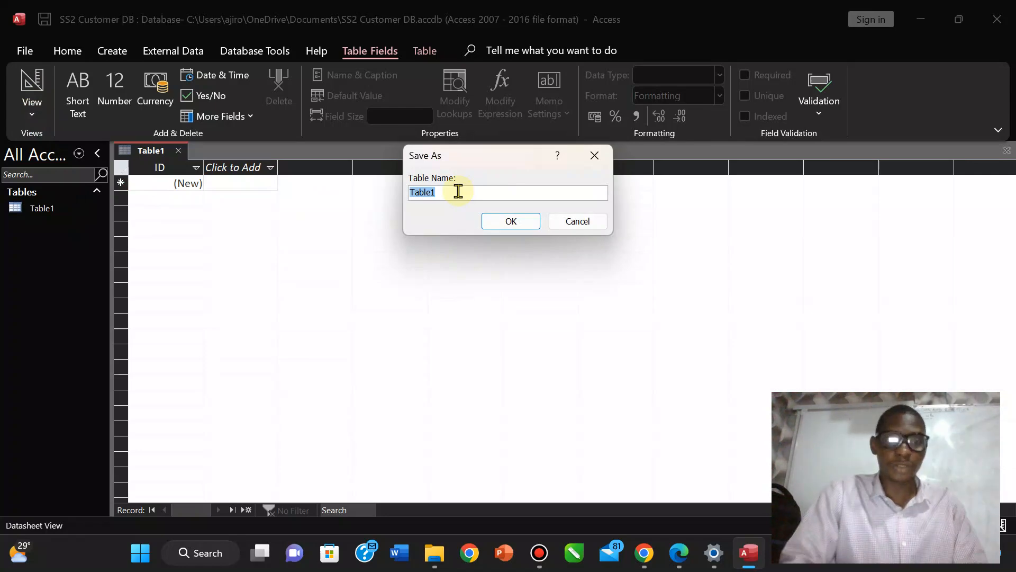
type("Customer")
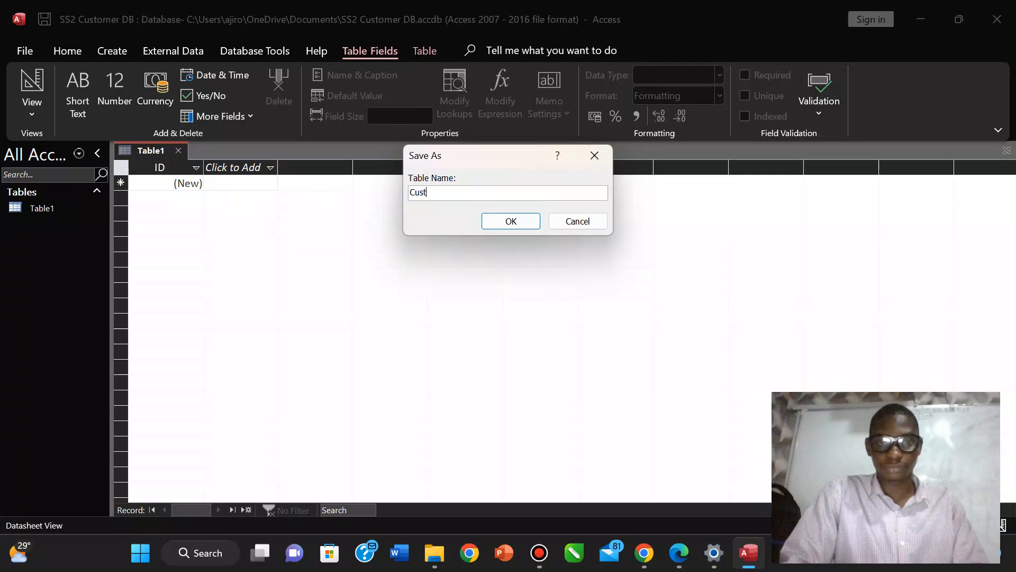
left_click(520, 224)
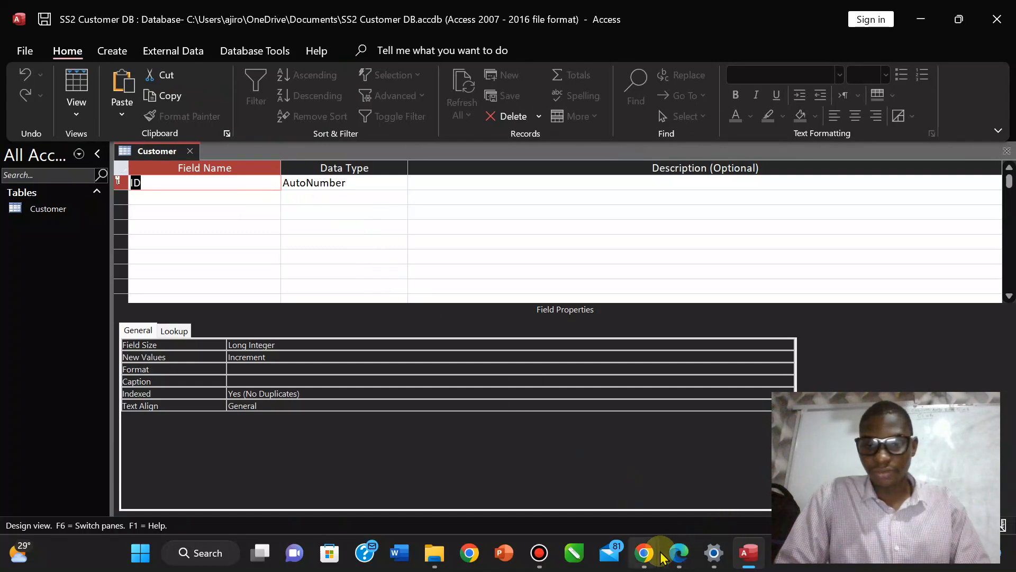
left_click(677, 554)
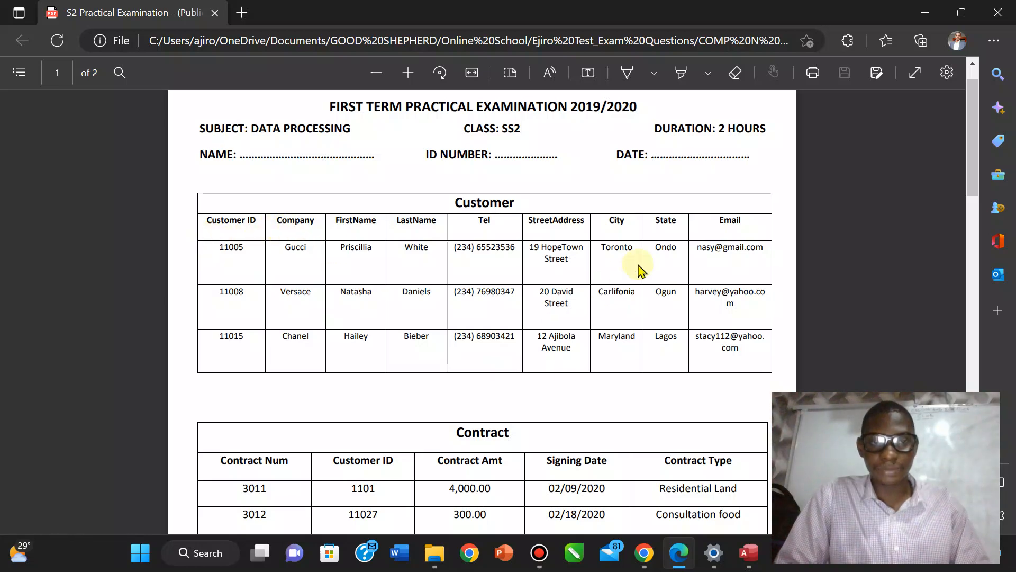
scroll(642, 270, "down", 1)
scroll(642, 269, "down", 10)
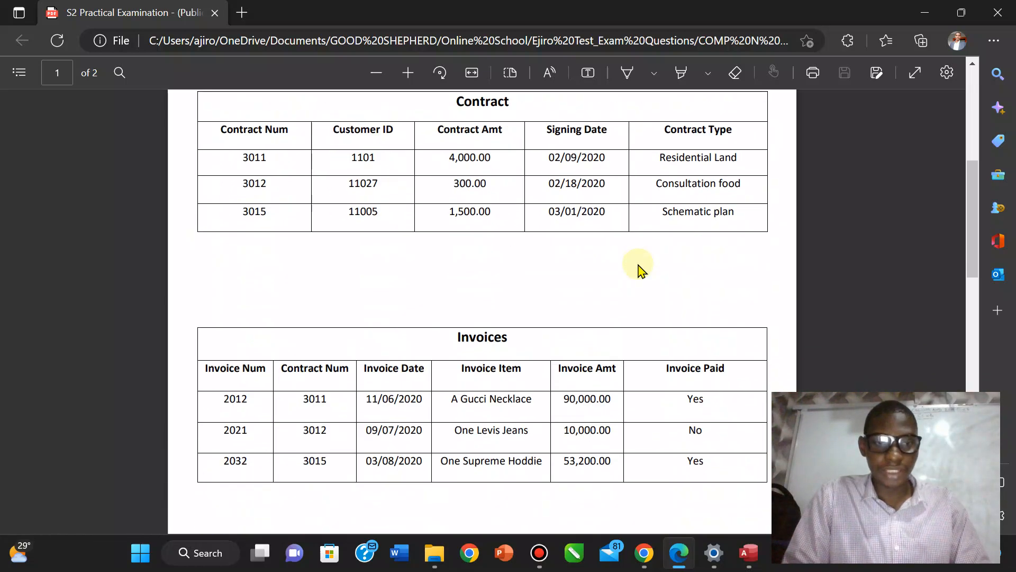
scroll(642, 270, "down", 7)
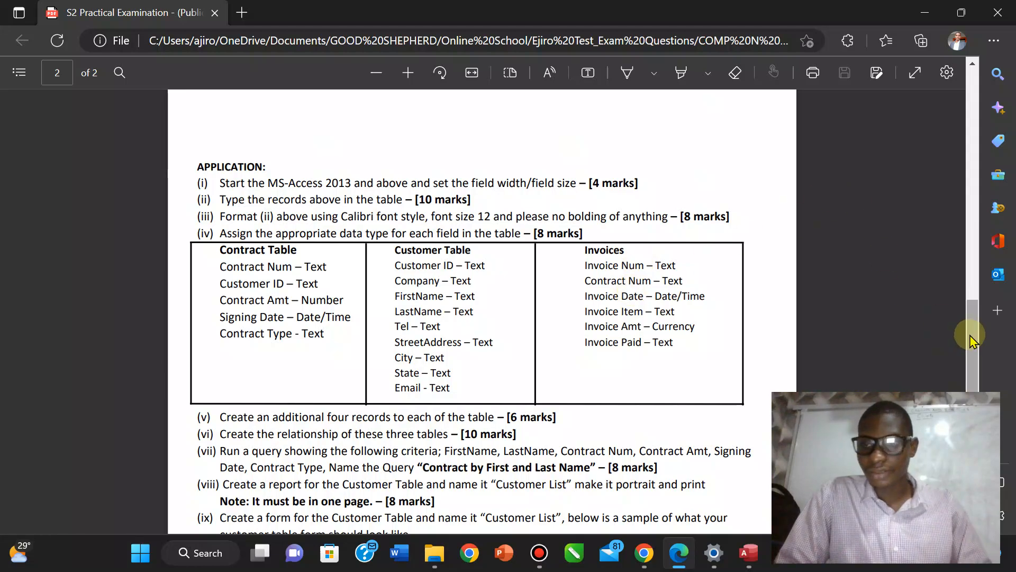
left_click_drag(971, 339, 957, 208)
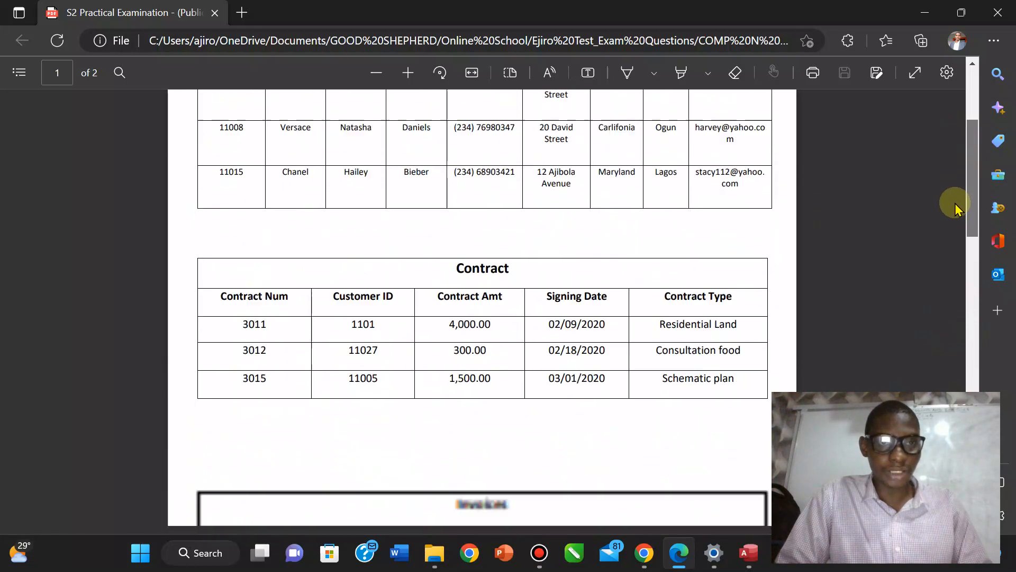
scroll(957, 208, "down", 10)
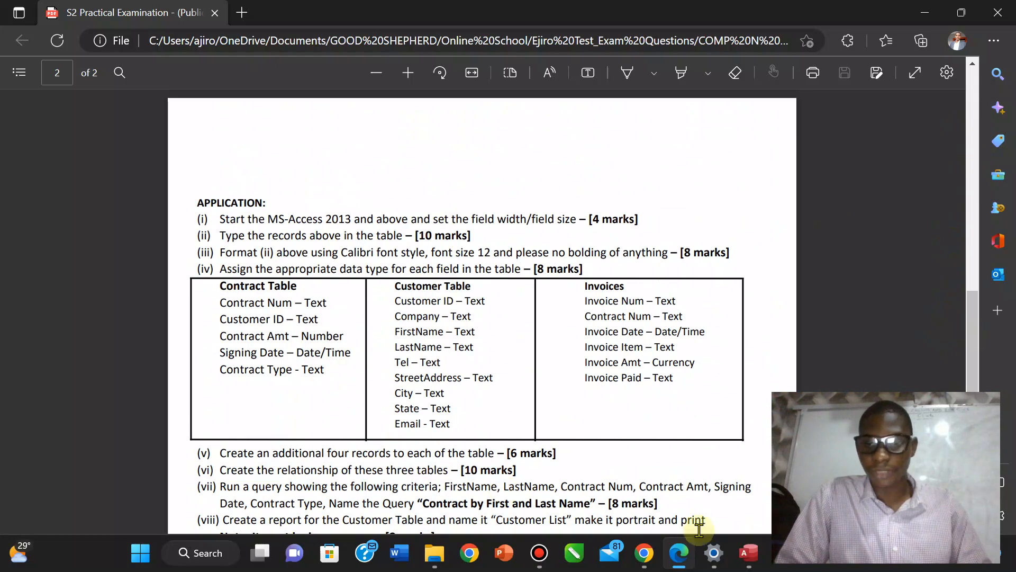
left_click(746, 552)
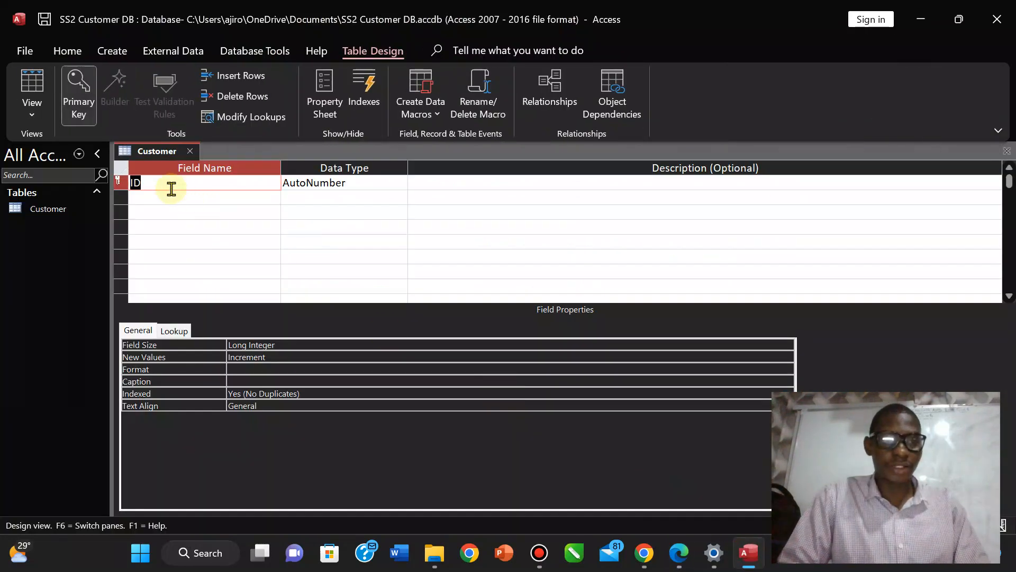
Rename the ID field to 'Customer ID' and set its data type to Short Text.
type("Custo")
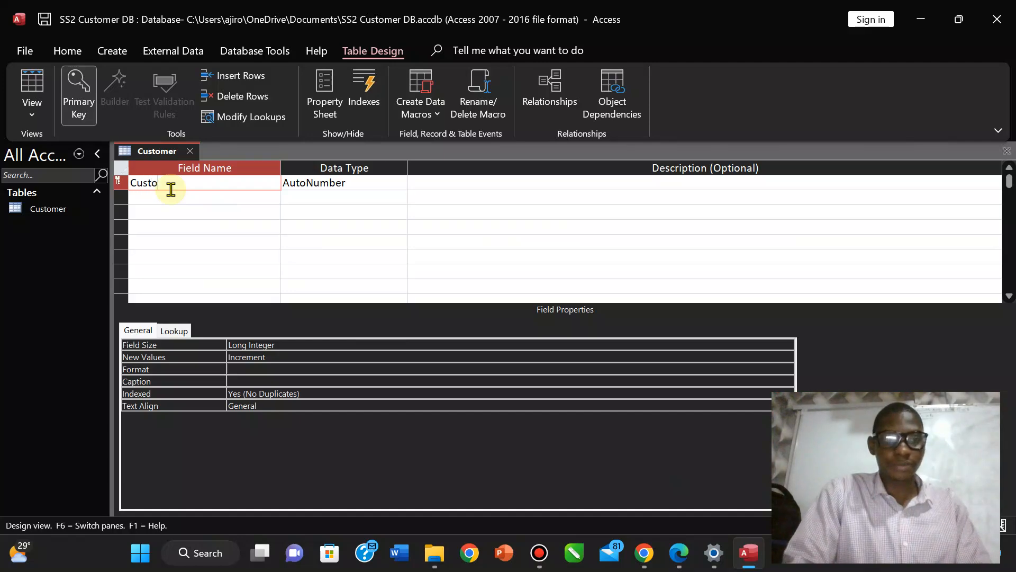
type("mer ID")
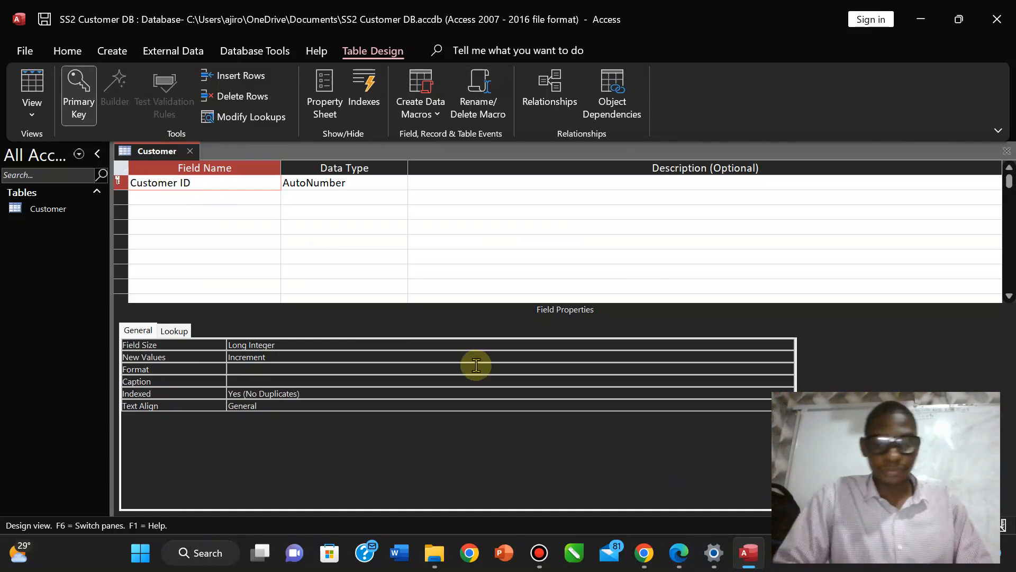
left_click(678, 551)
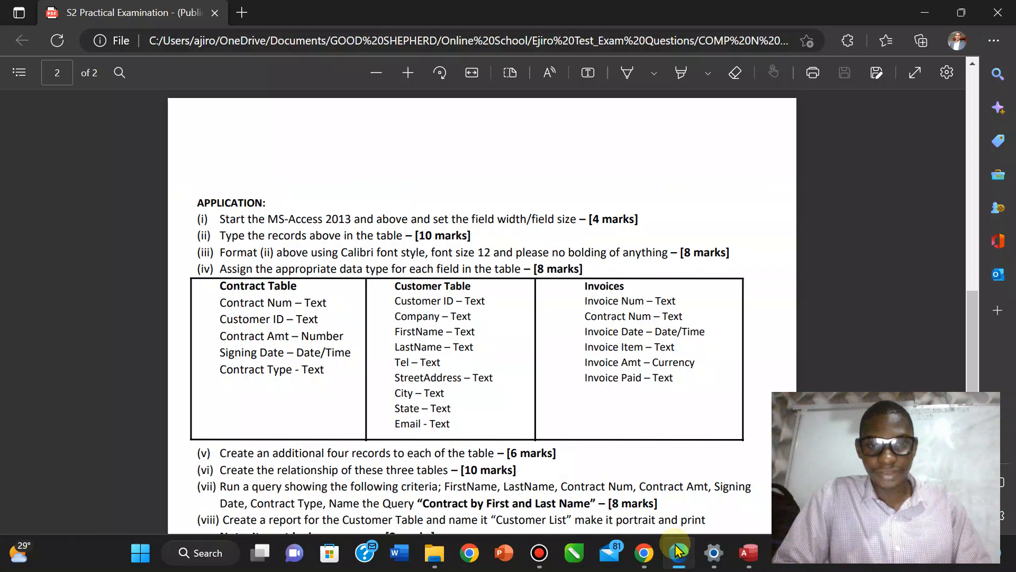
left_click(678, 551)
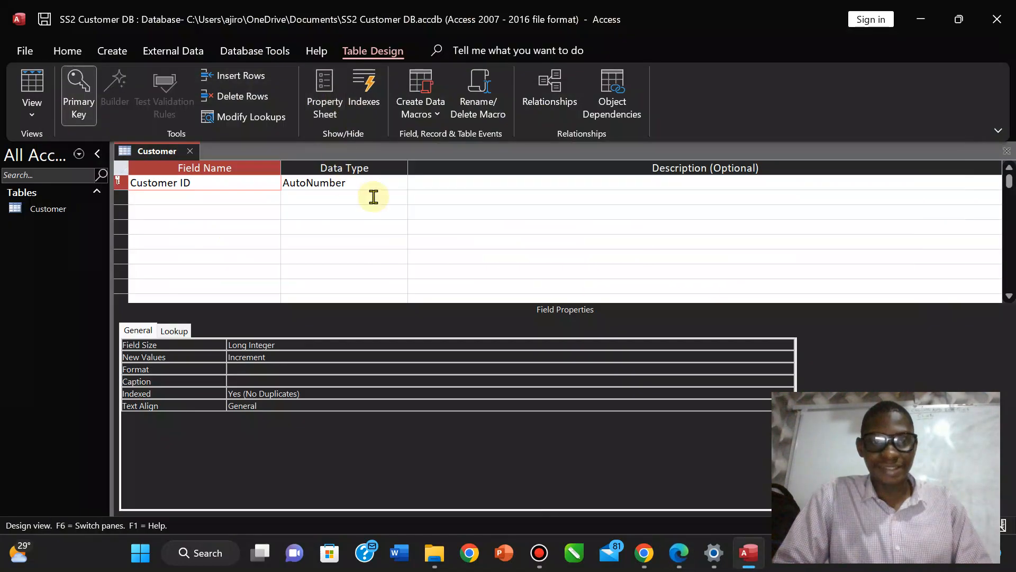
left_click(391, 184)
left_click(401, 183)
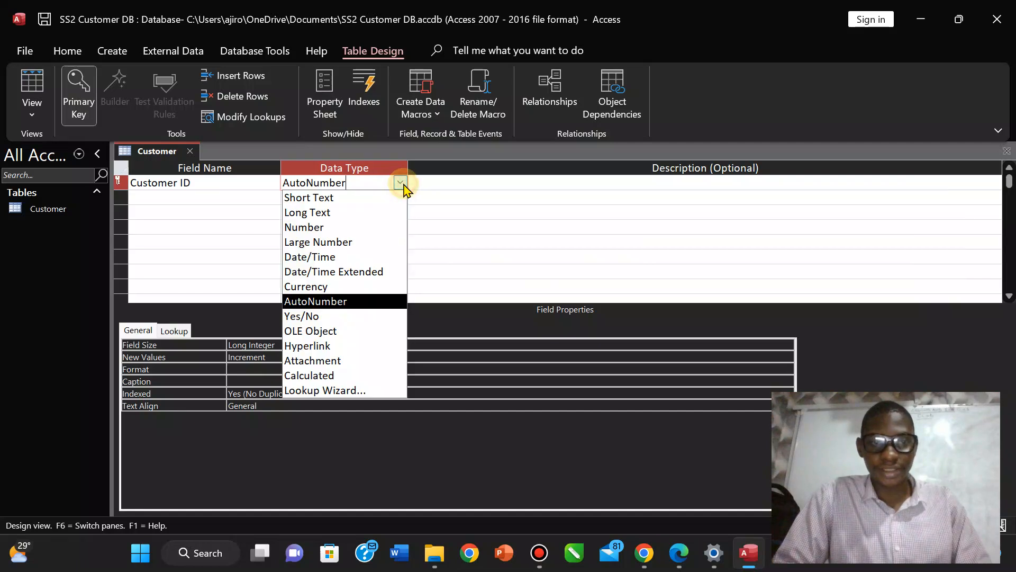
left_click(368, 200)
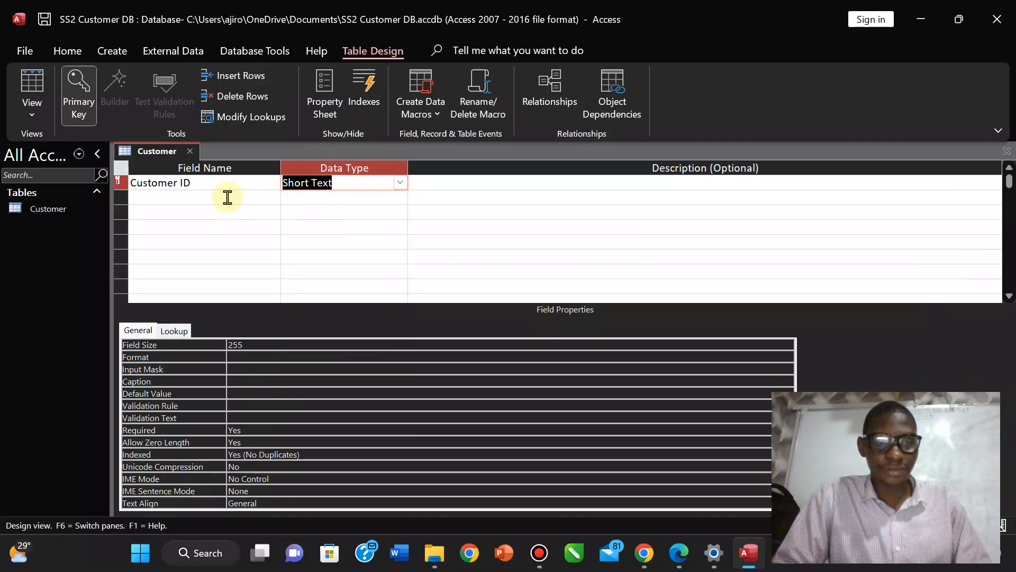
left_click(228, 197)
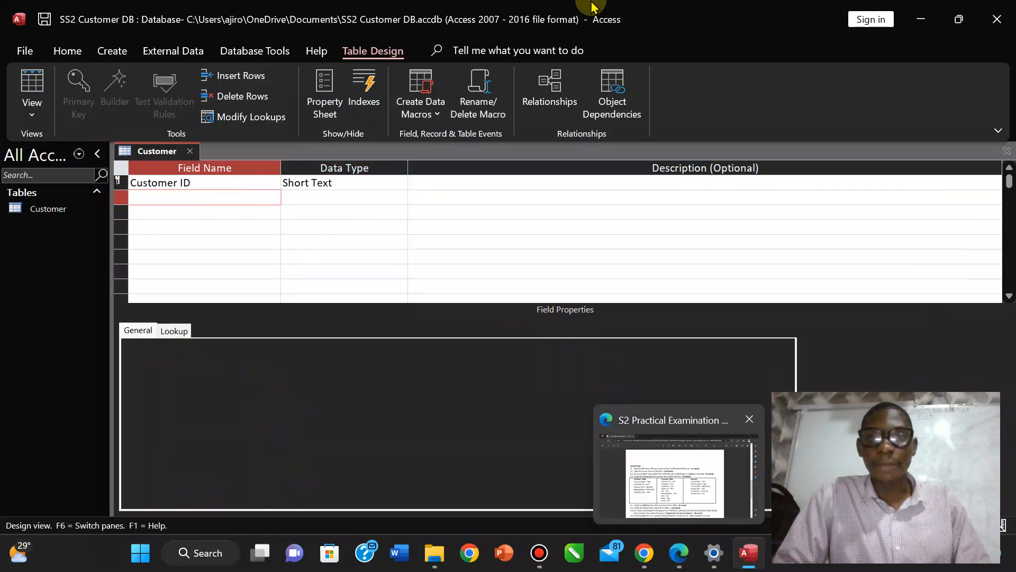
mouse_move(576, 7)
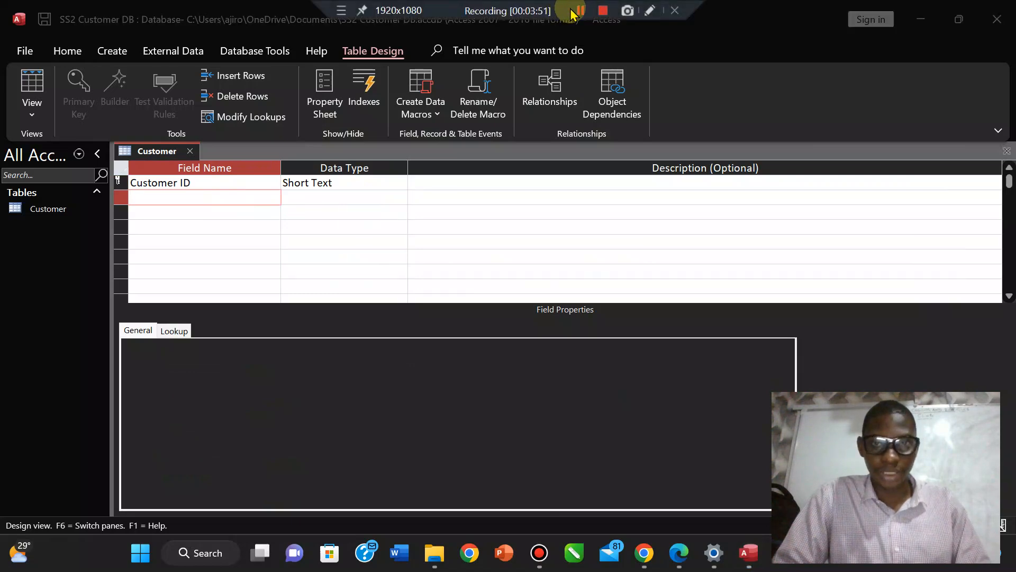
left_click(581, 10)
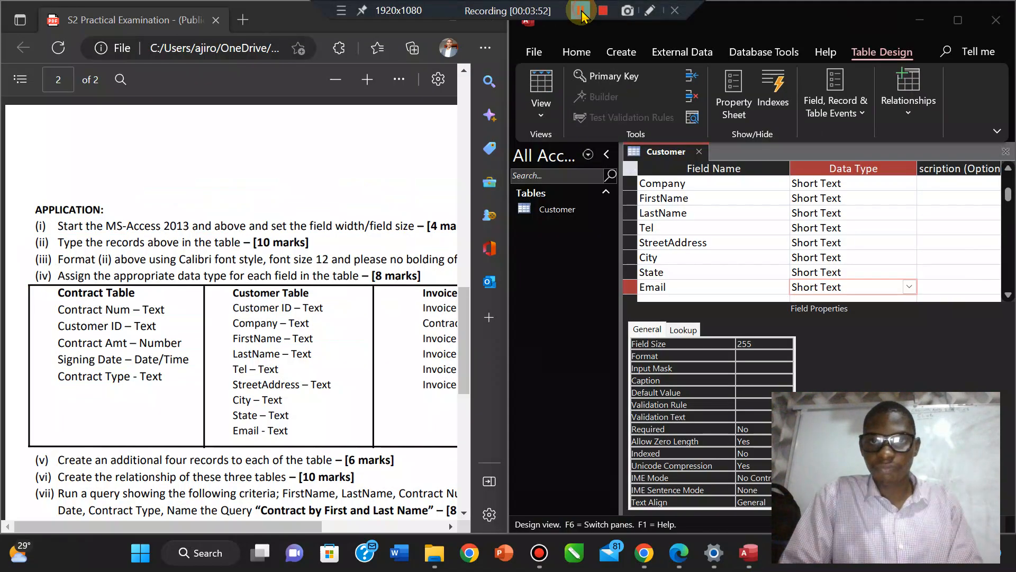
Arrange Access and the exam PDF side by side, back on the Customer table design.
left_click(535, 286)
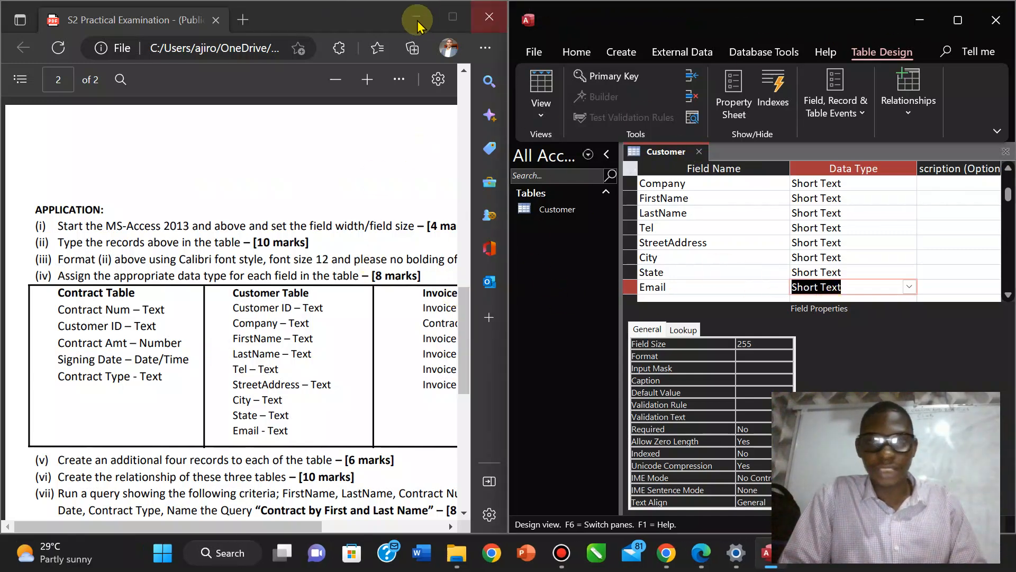
left_click(958, 21)
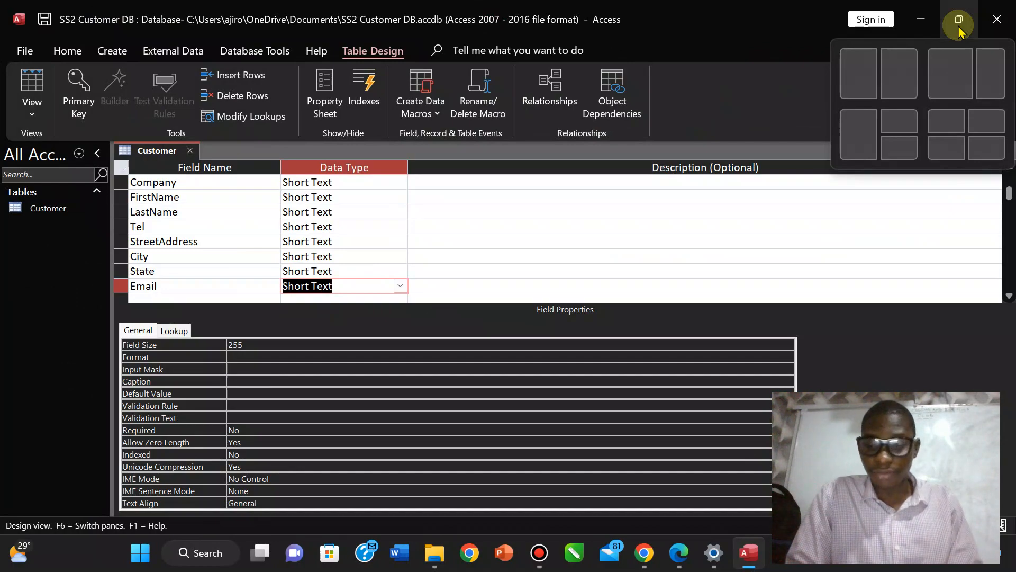
left_click(959, 21)
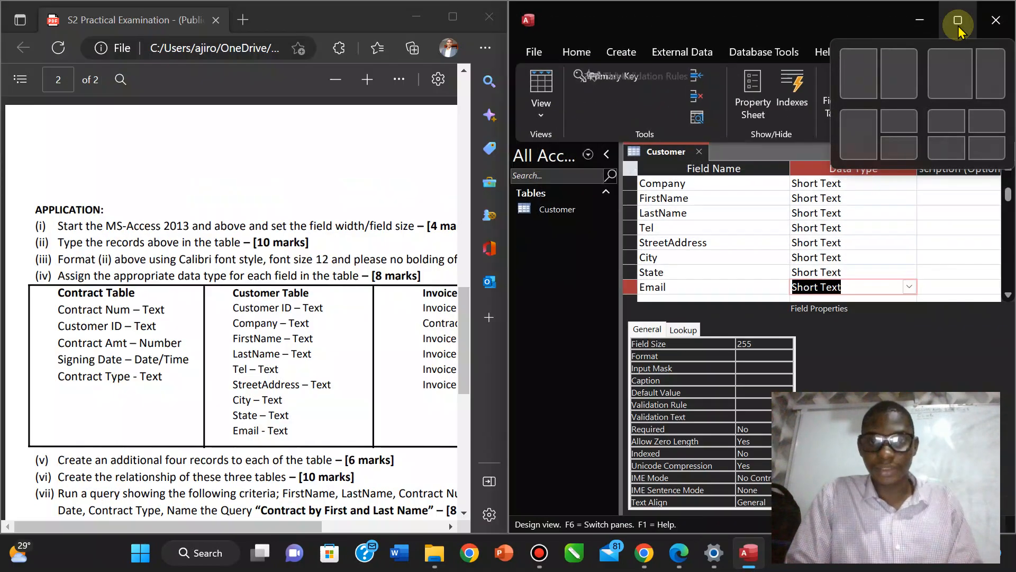
double_click(456, 13)
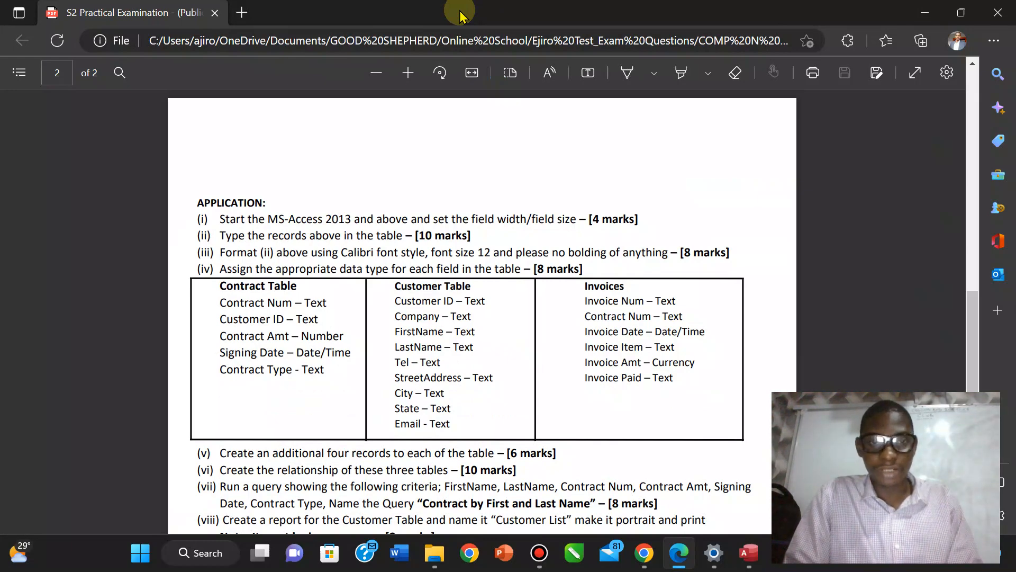
double_click(460, 16)
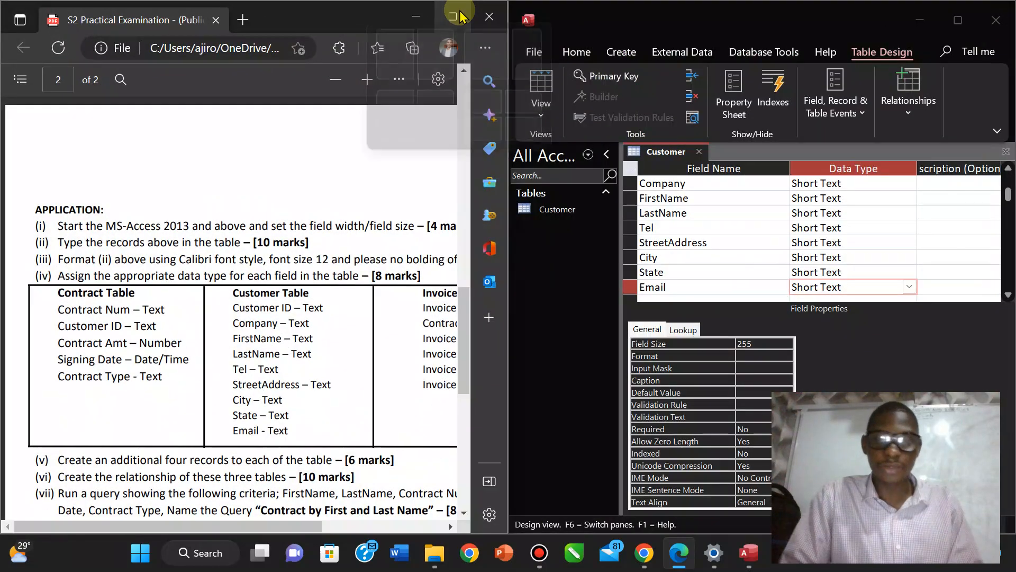
left_click(665, 290)
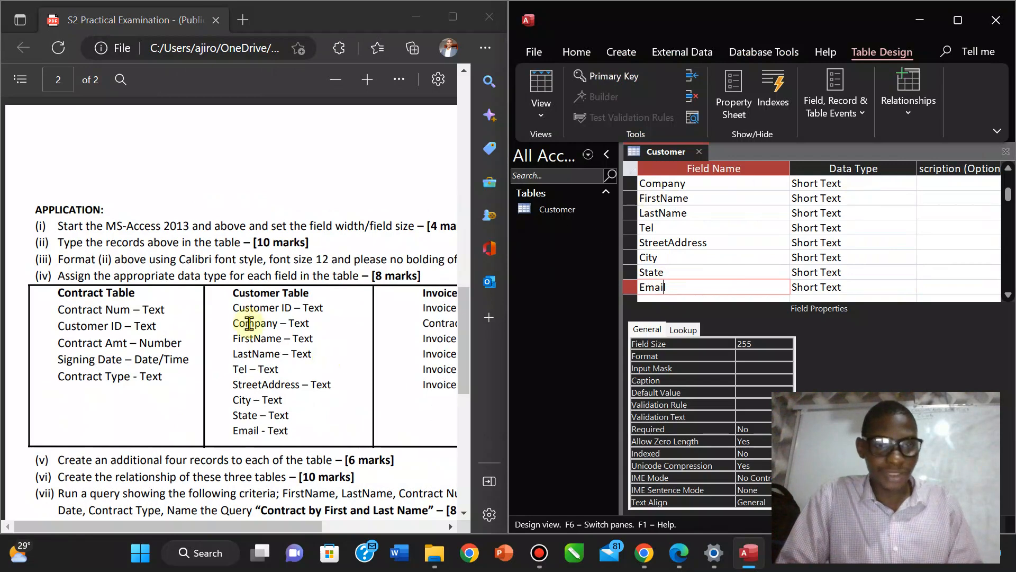
left_click(540, 115)
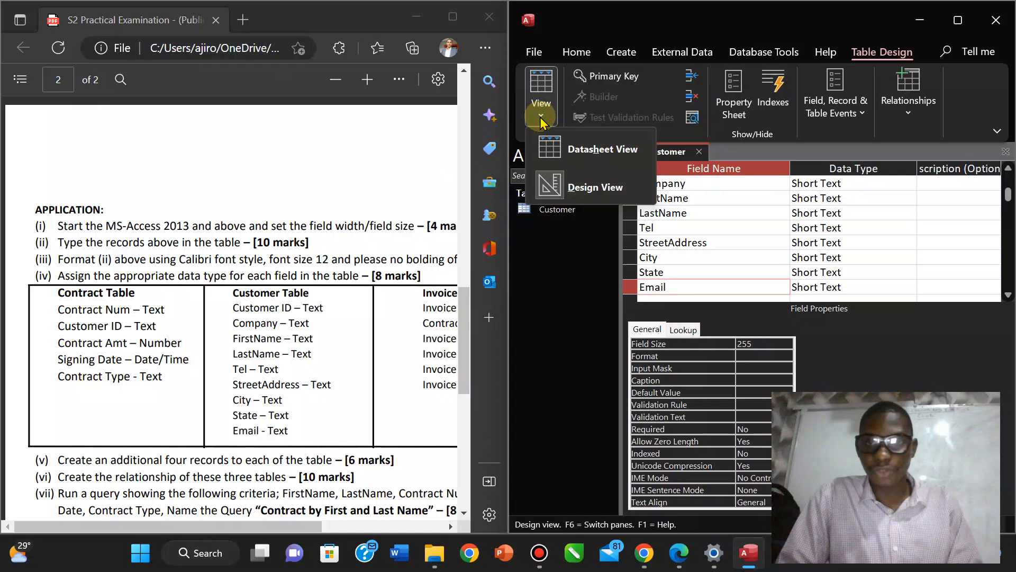
Save the Customer table and switch it to Datasheet View.
left_click(573, 153)
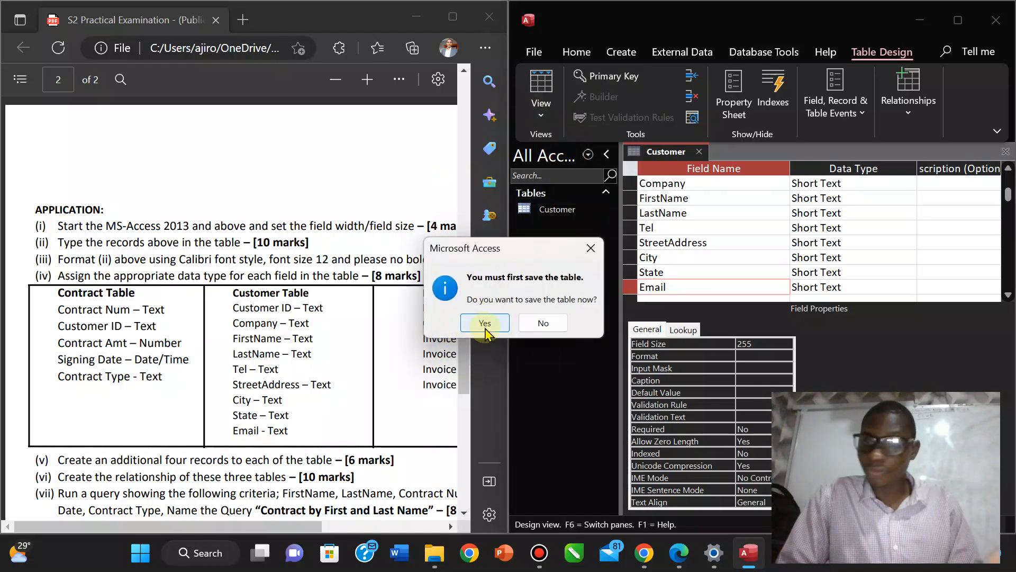
left_click(485, 329)
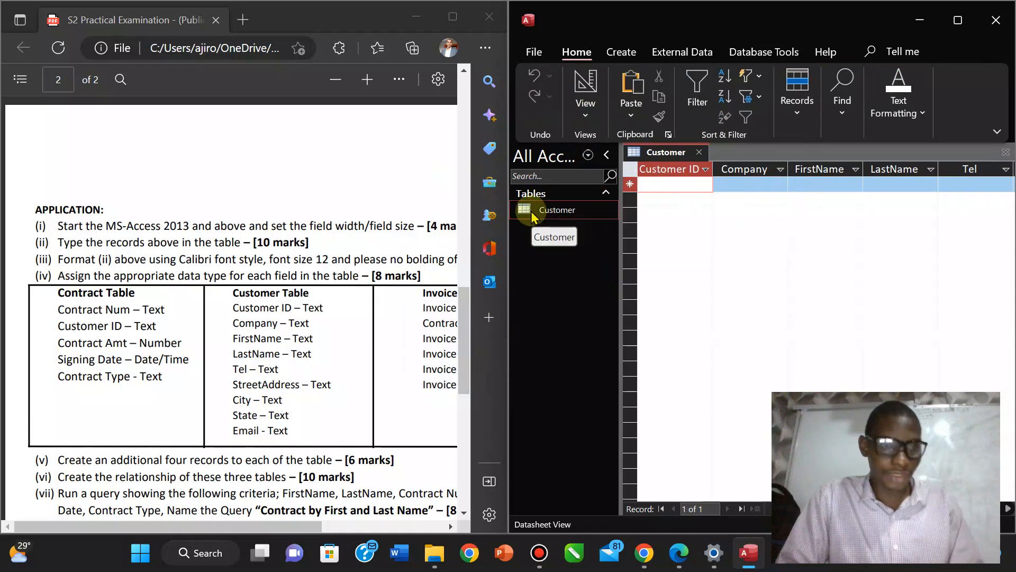
left_click(633, 51)
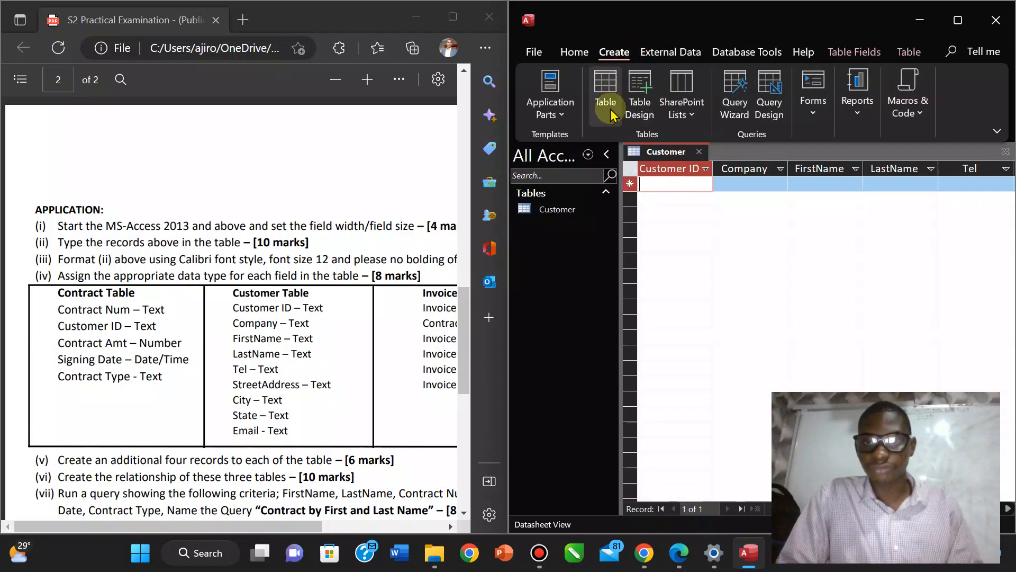
Create a new table in Design View and save it as 'Contract'.
left_click(612, 111)
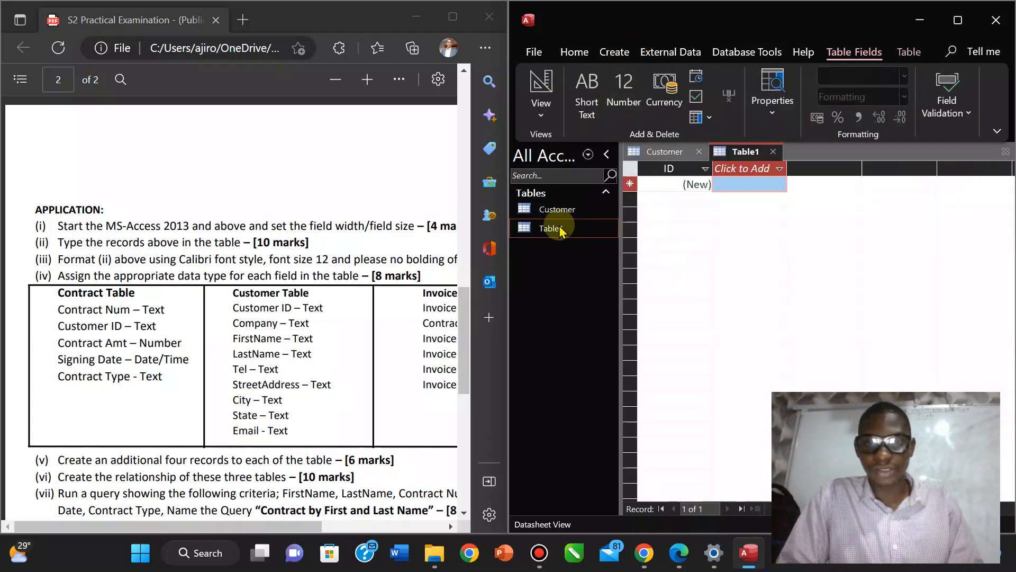
right_click(735, 152)
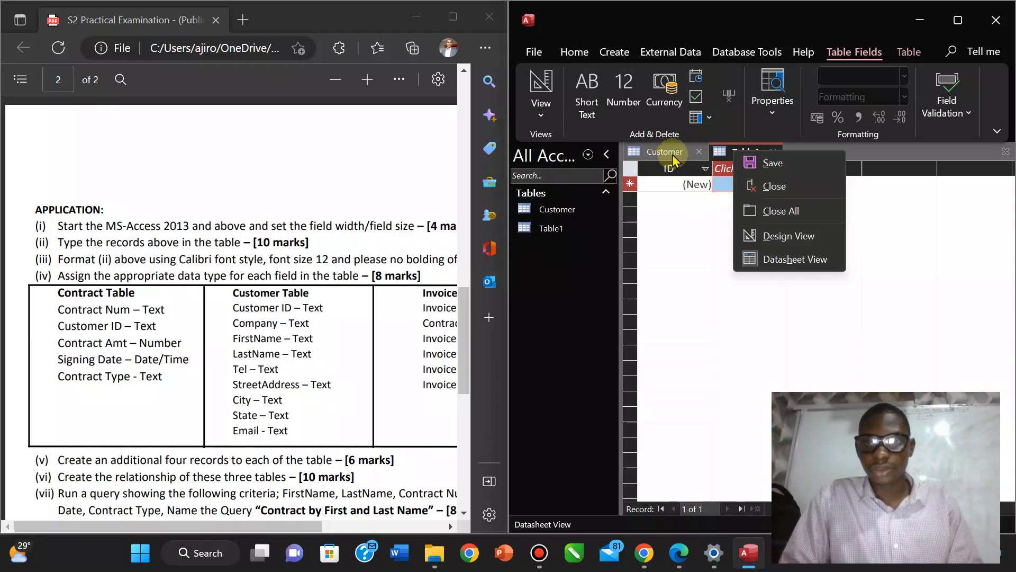
left_click(542, 108)
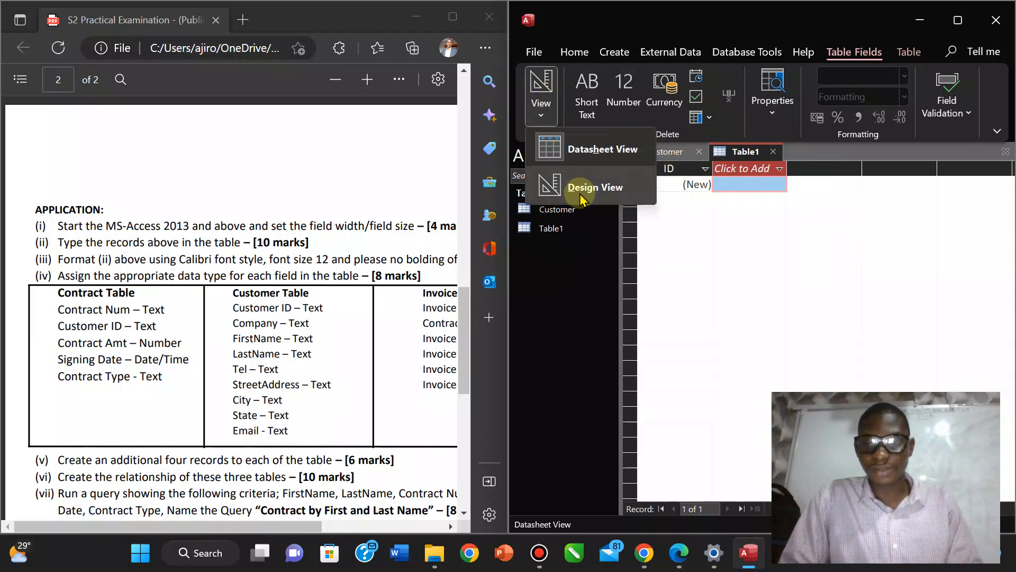
left_click(582, 188)
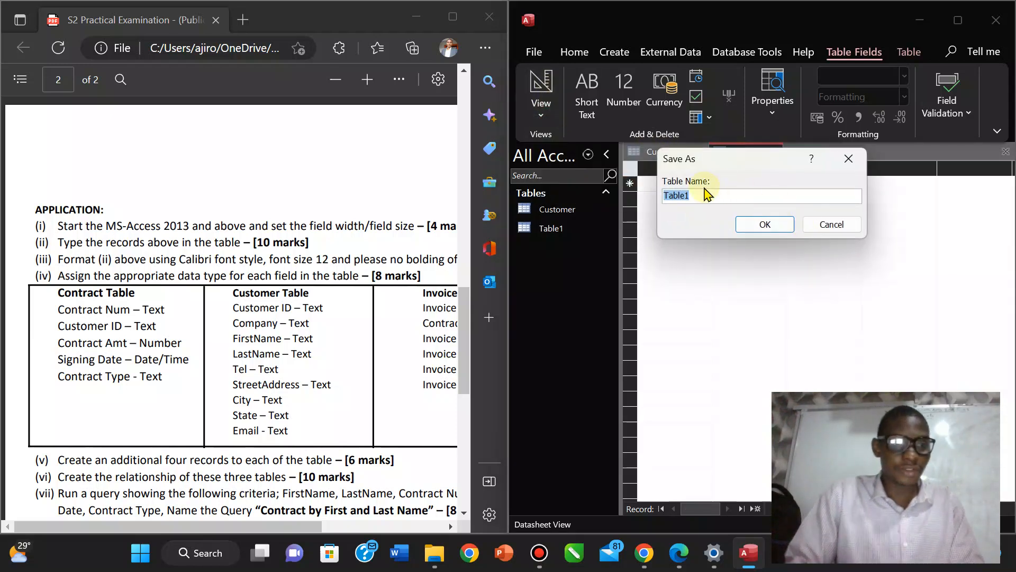
type("Contract")
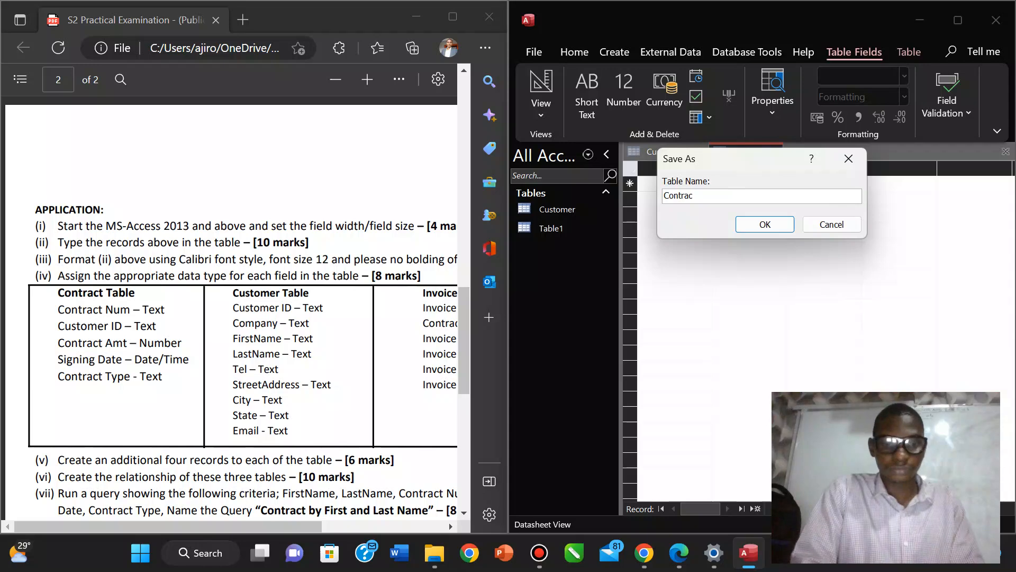
left_click(765, 225)
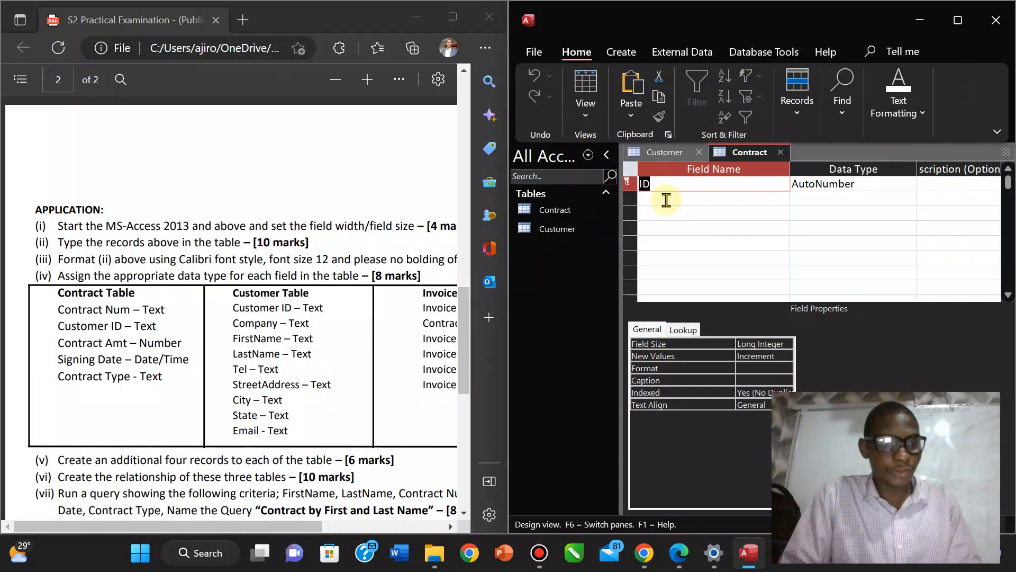
Add the Contract Num and Customer ID fields as Short Text.
type("Cont")
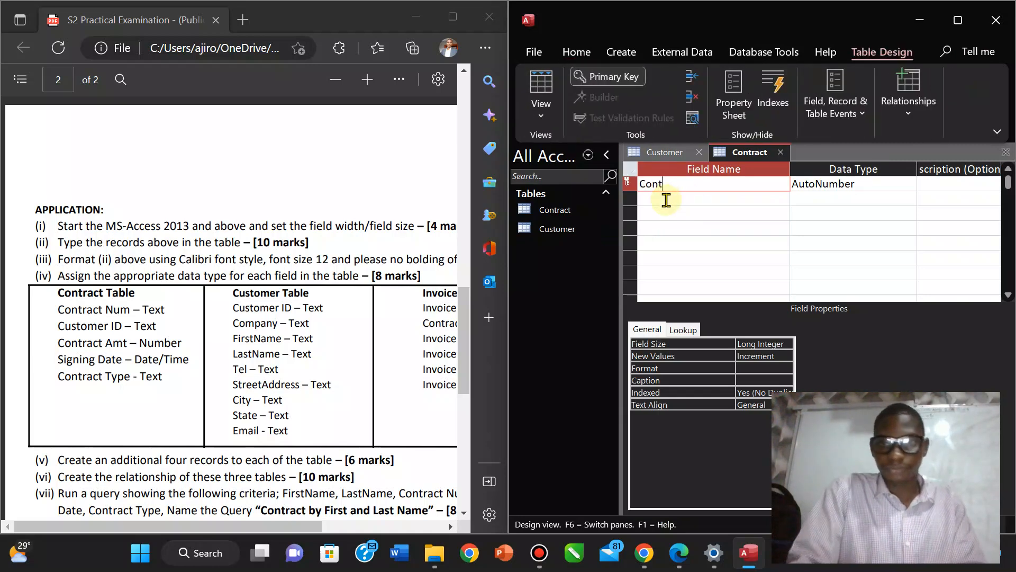
type("ract ")
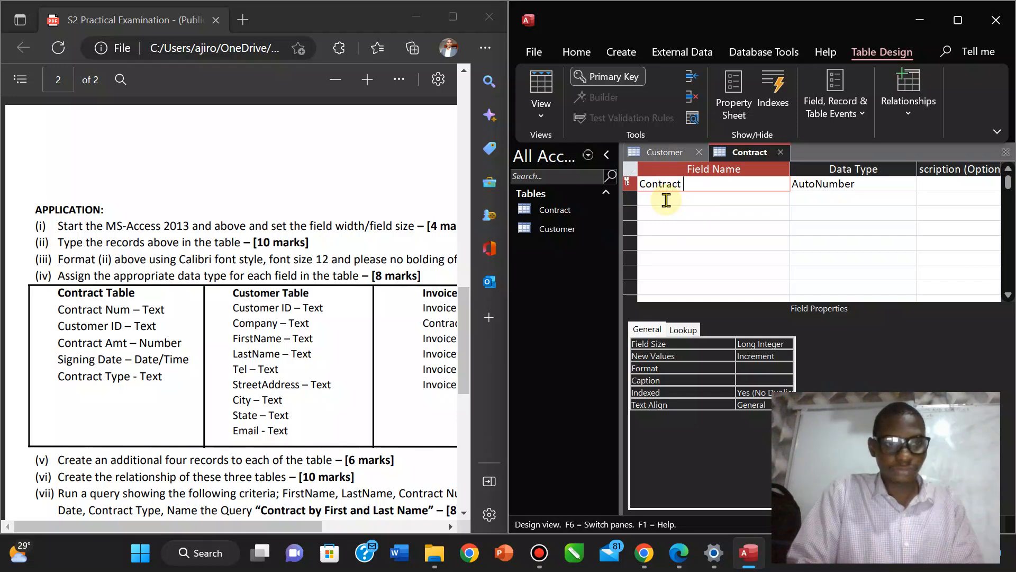
type("Num")
key("Tab")
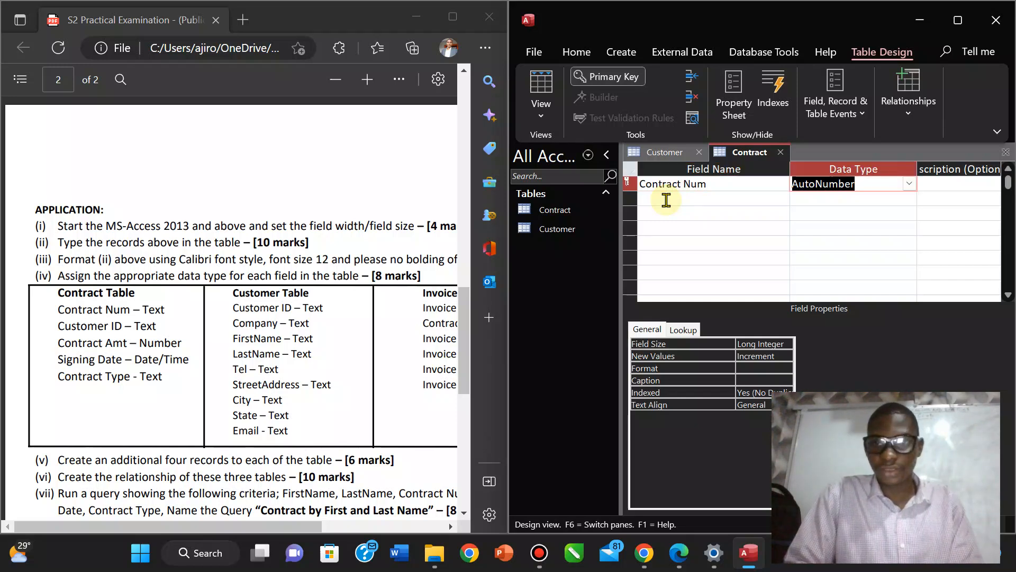
type("s")
left_click(675, 200)
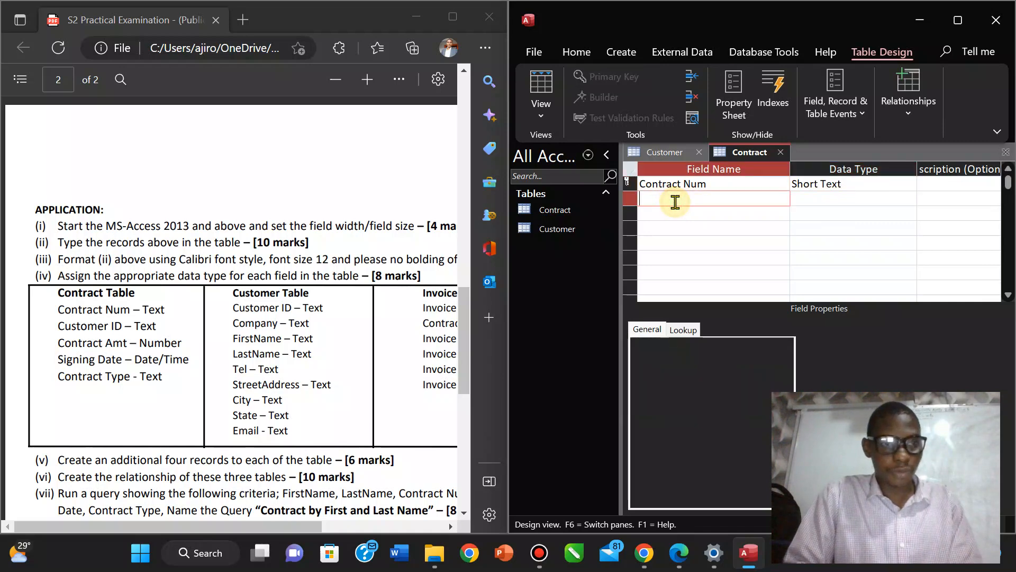
type("Customer ID")
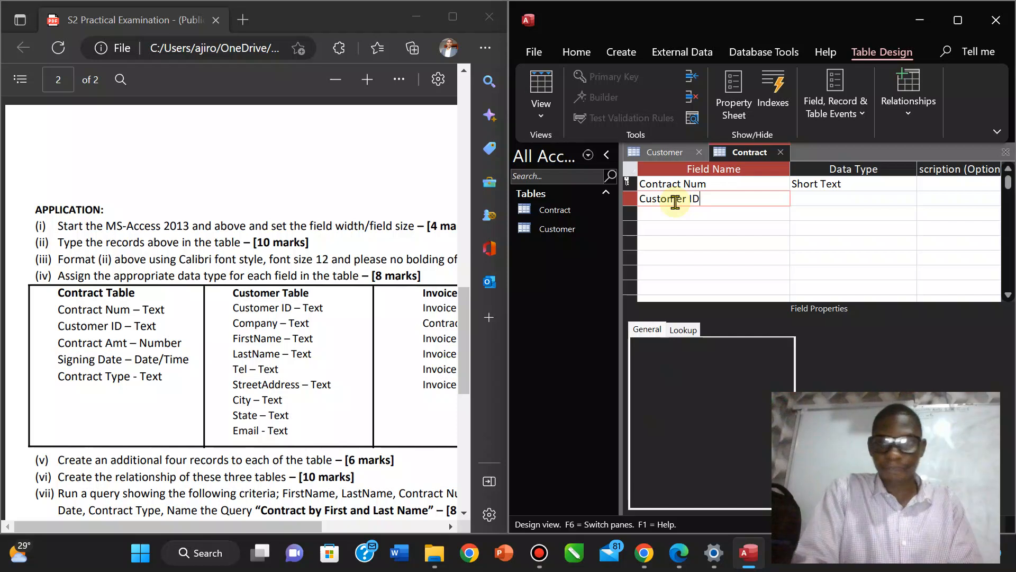
key("Tab")
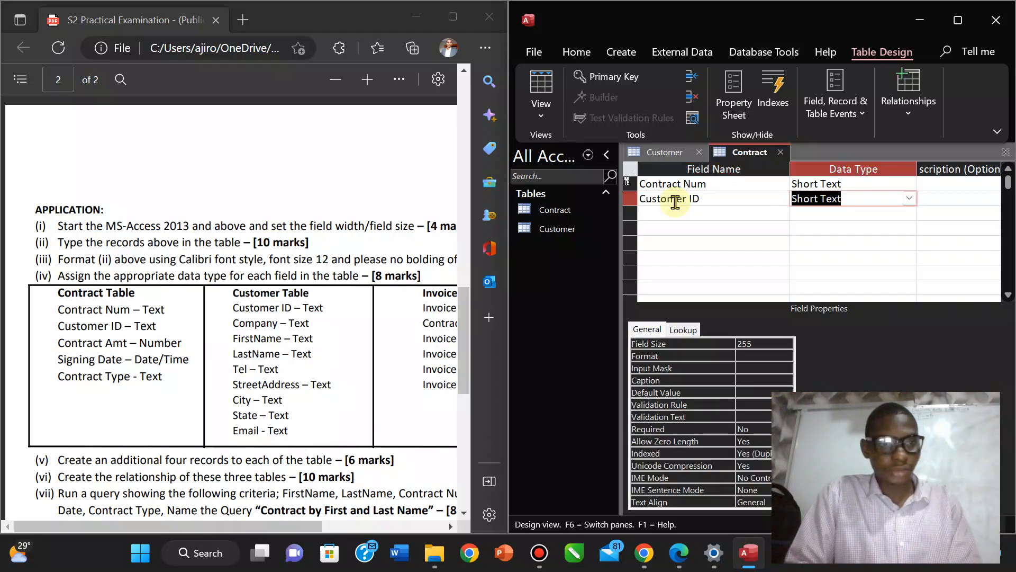
Add Contract Amt as Number and Signing Date as Date/Time.
left_click(689, 213)
type("Cus")
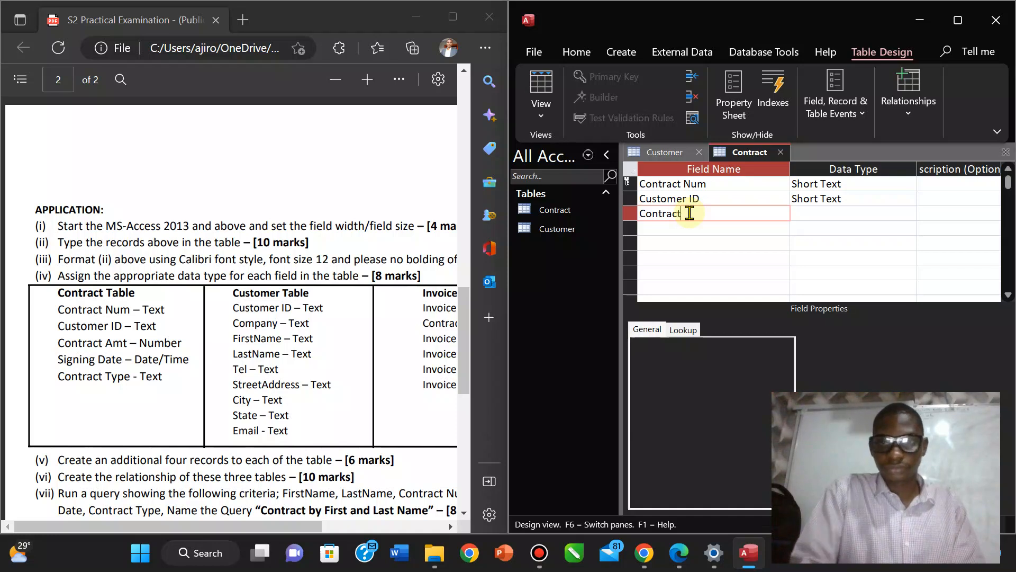
type("Amt")
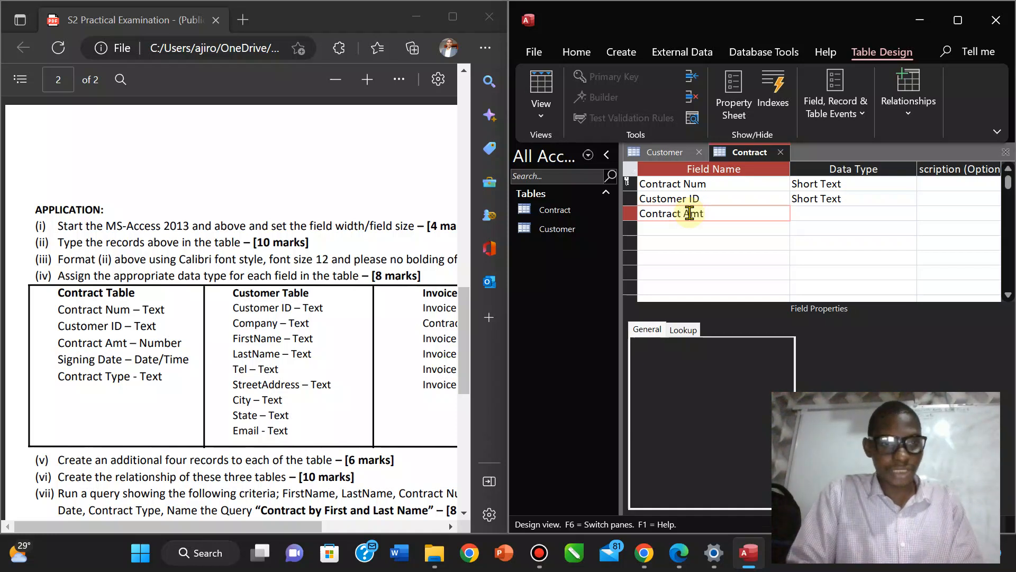
key("Tab")
type("N")
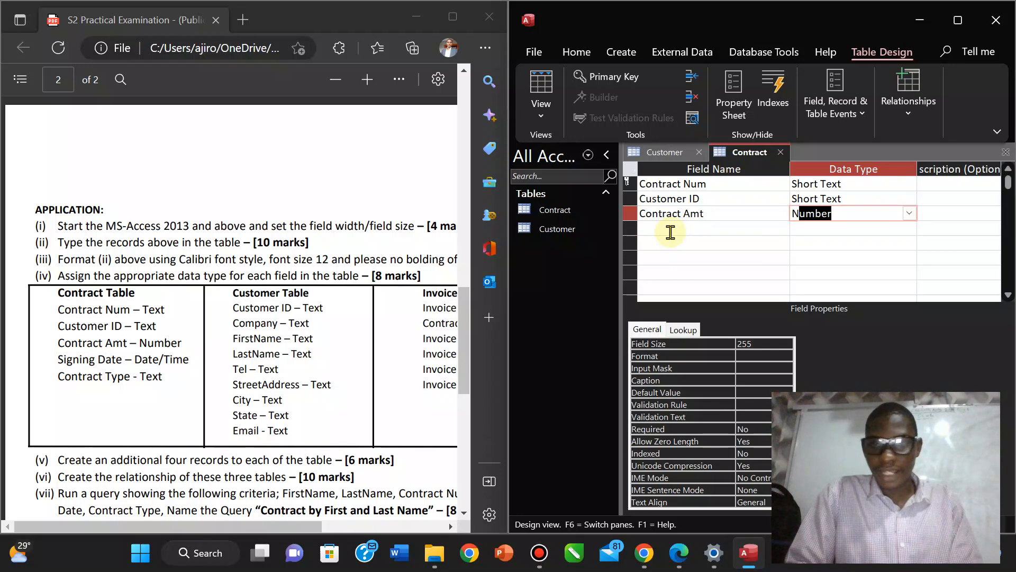
left_click(670, 230)
type("Signi")
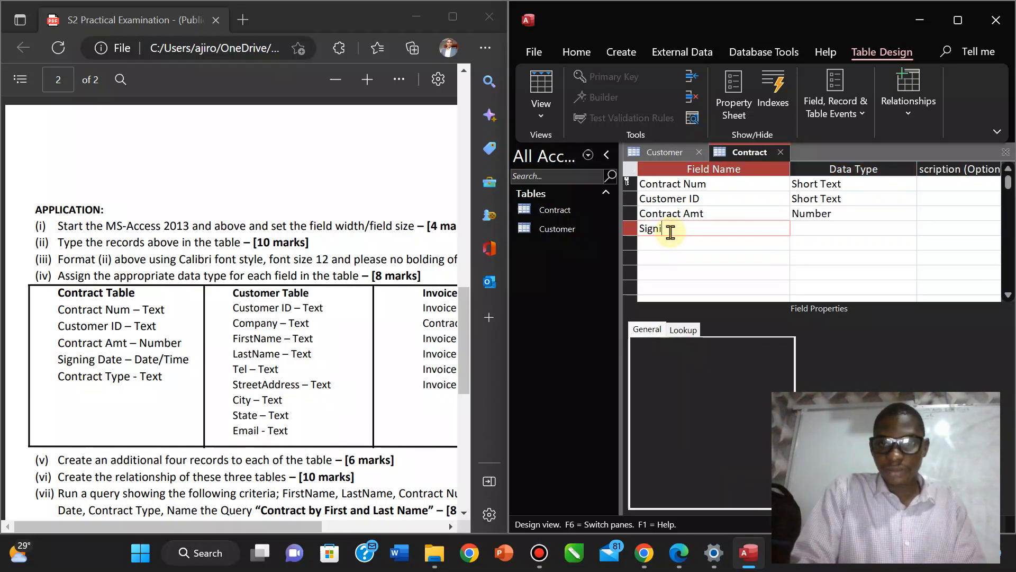
type("ng Date")
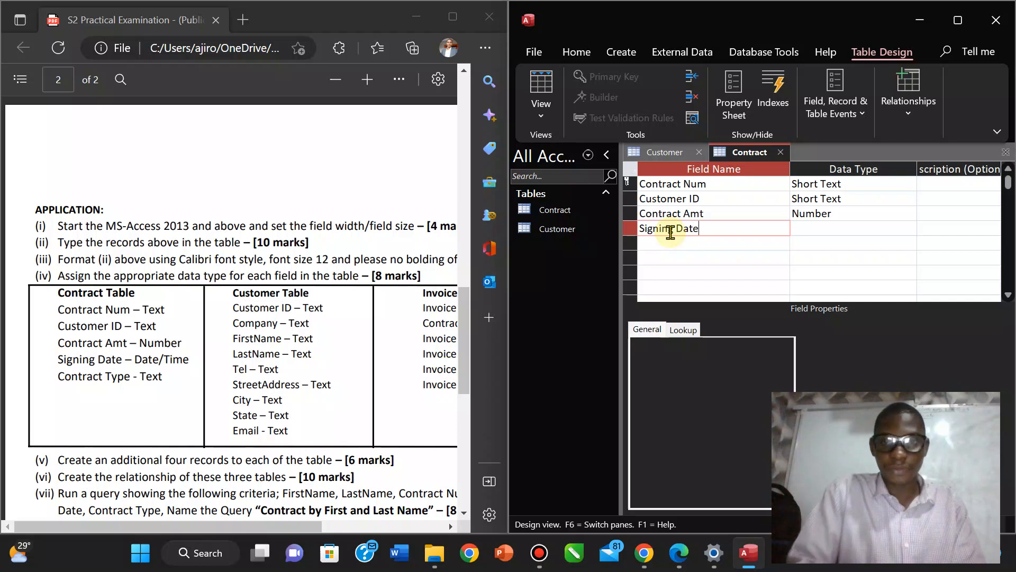
key("Tab")
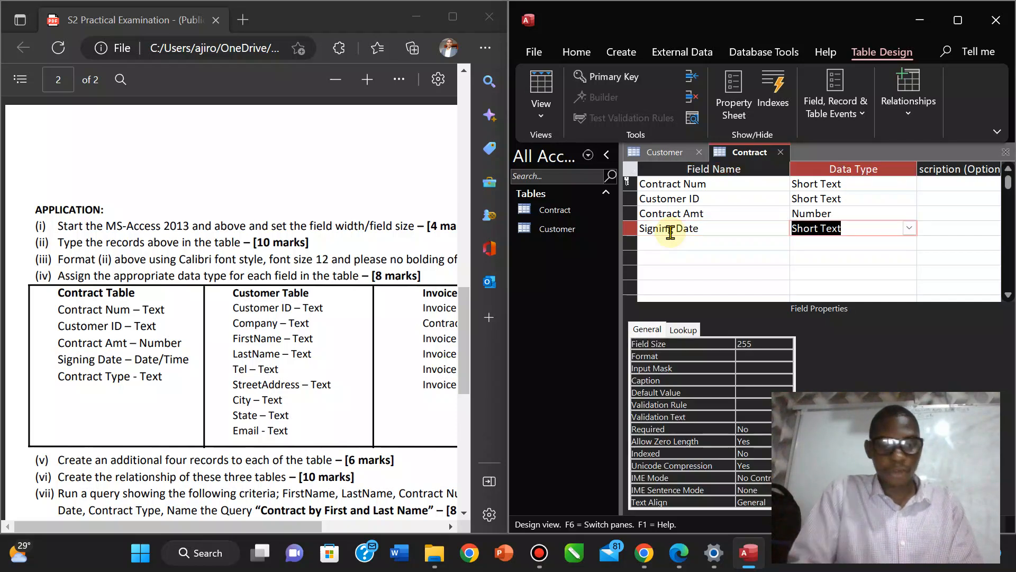
type("d")
Add Contract Type as Short Text and save the Contract table design.
left_click(704, 246)
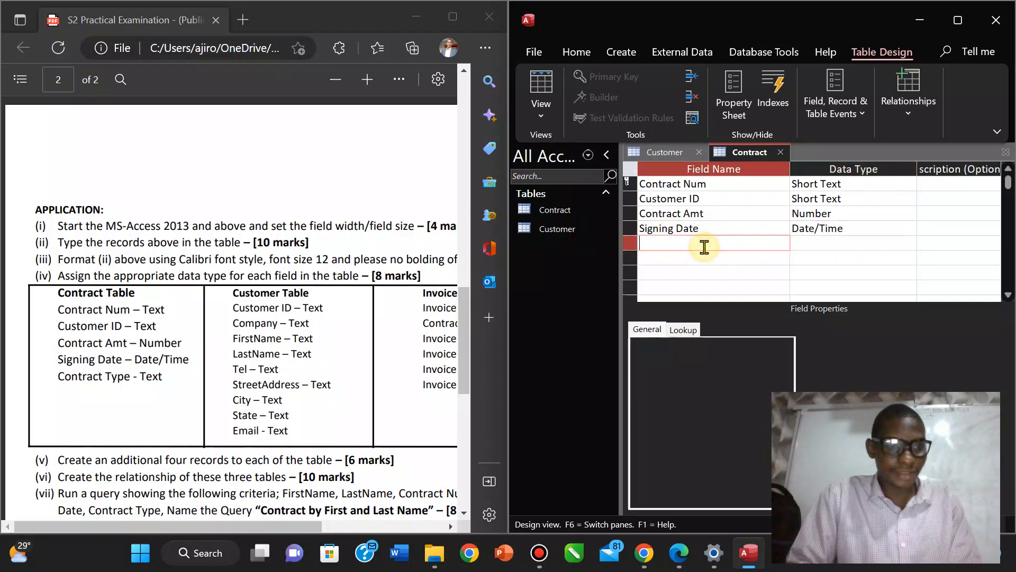
type("Cont")
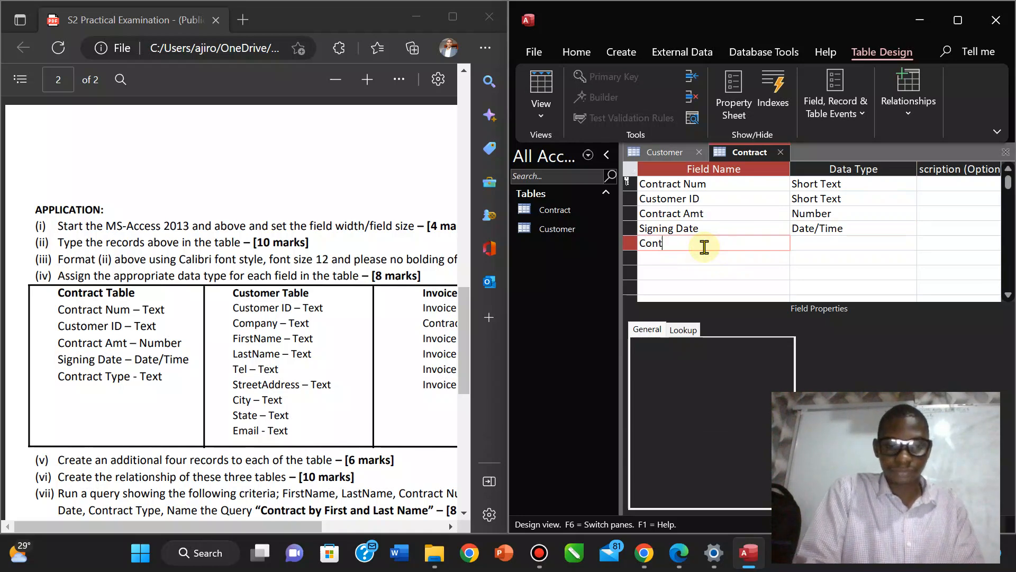
type("ract Type")
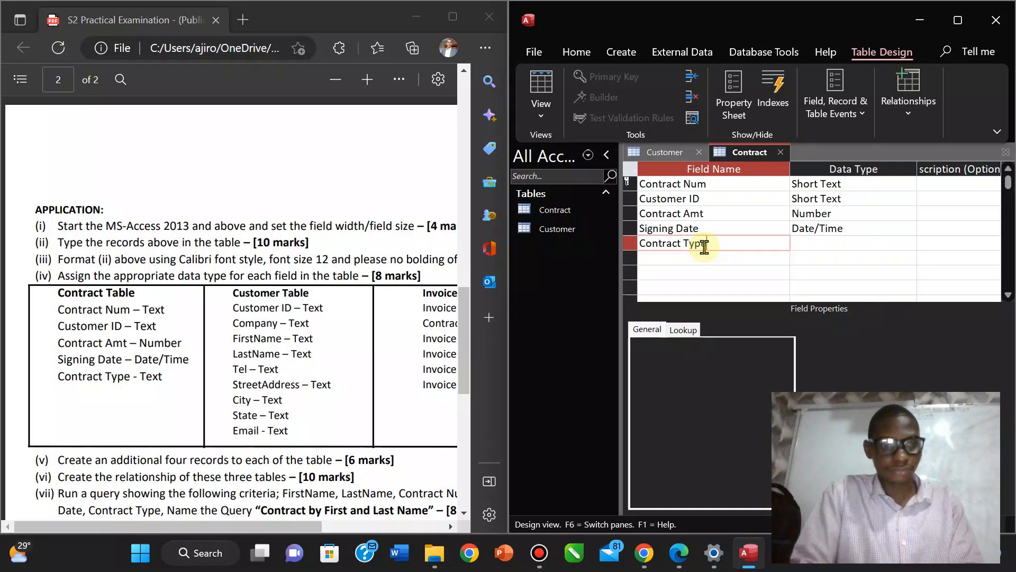
key("Tab")
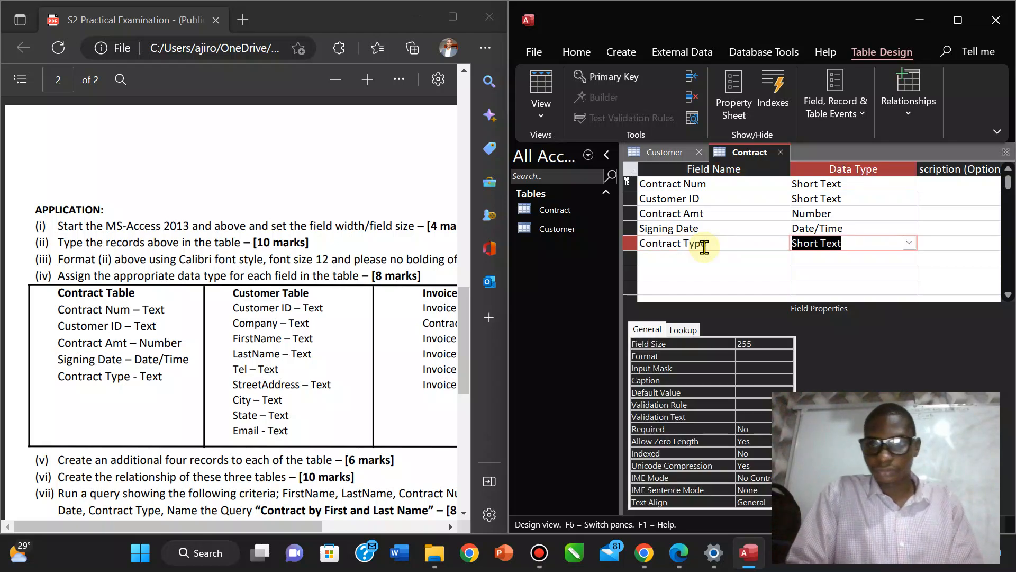
type("Tex")
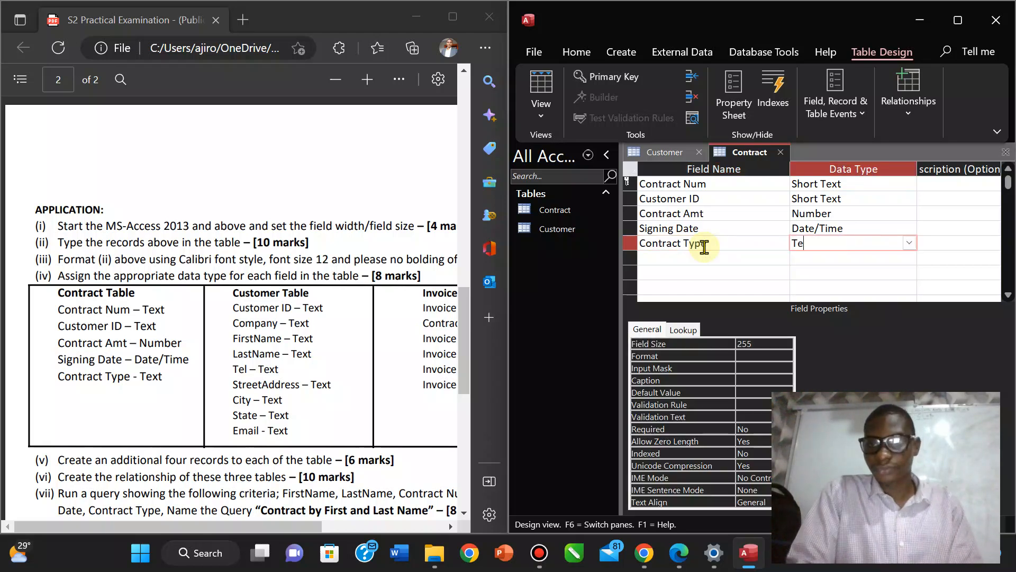
key("BackSpace")
key("BackSpace")
type("Short Text")
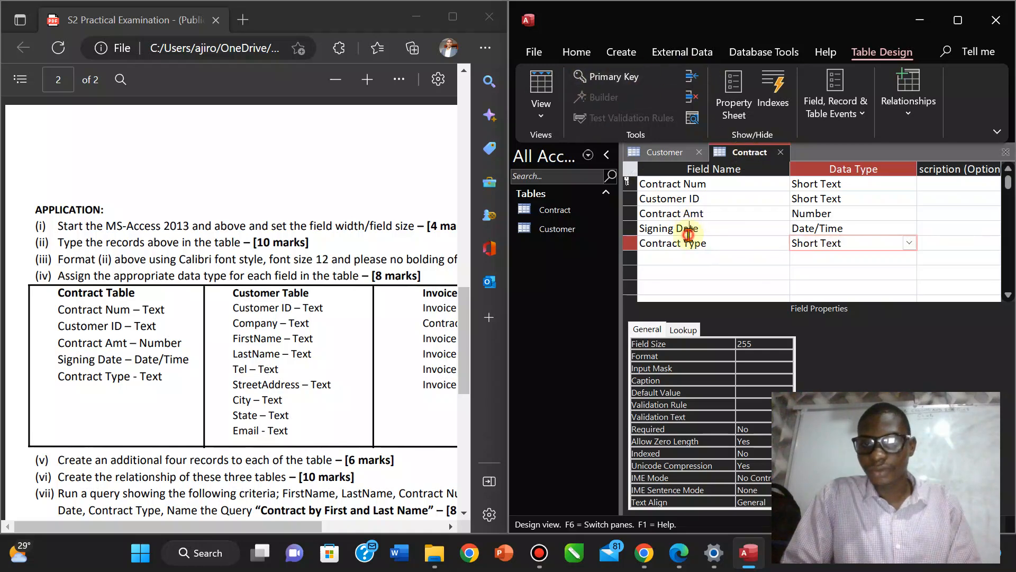
left_click(684, 228)
right_click(747, 154)
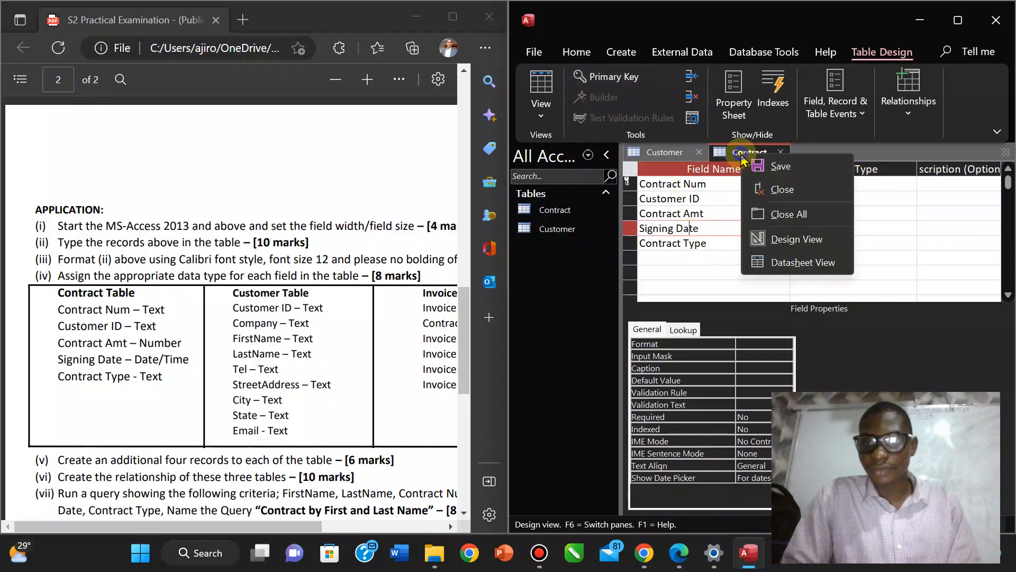
left_click(765, 166)
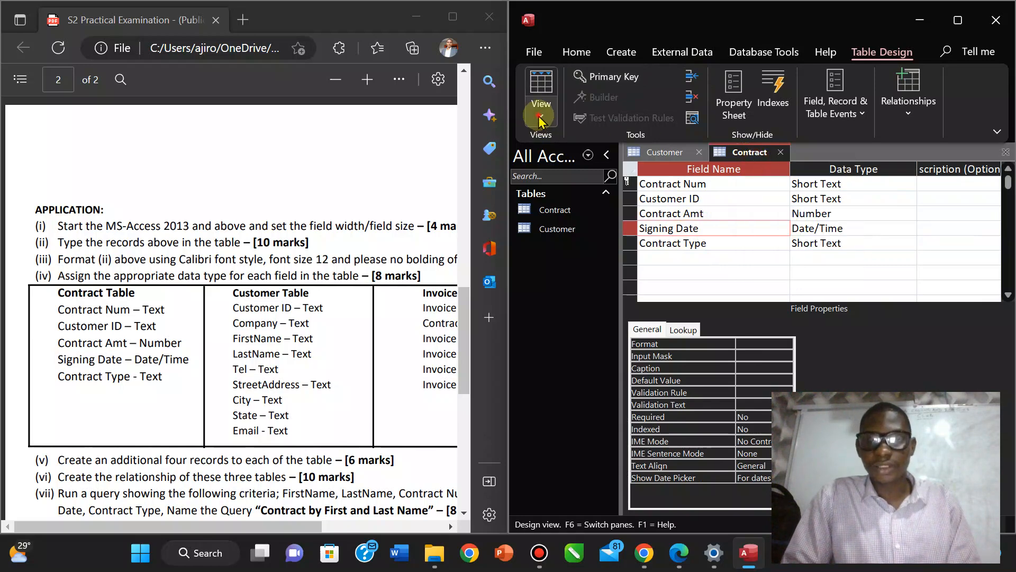
Switch the Contract table to Datasheet View, showing its five empty field columns.
left_click(542, 121)
left_click(557, 151)
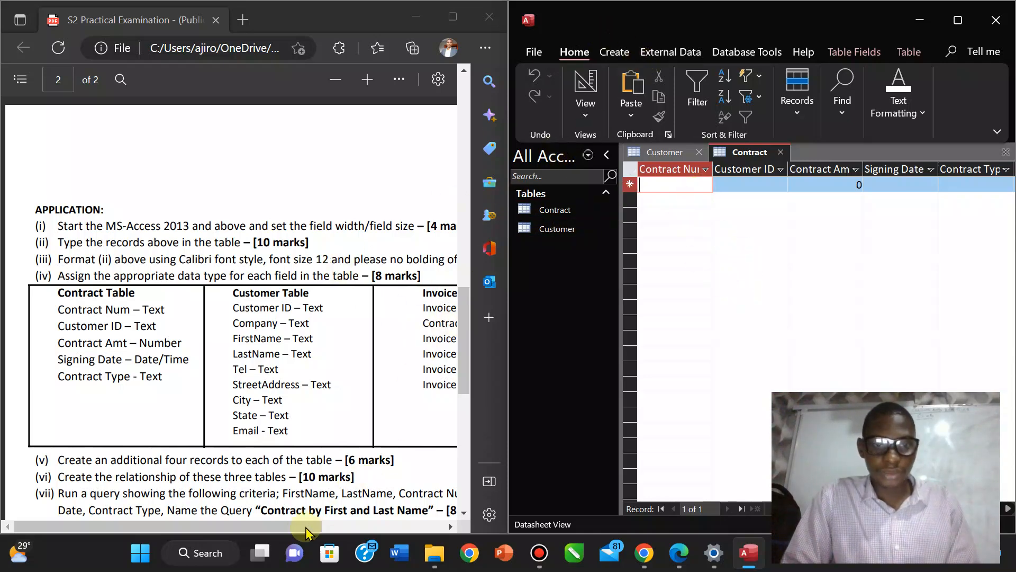
left_click_drag(293, 534, 387, 529)
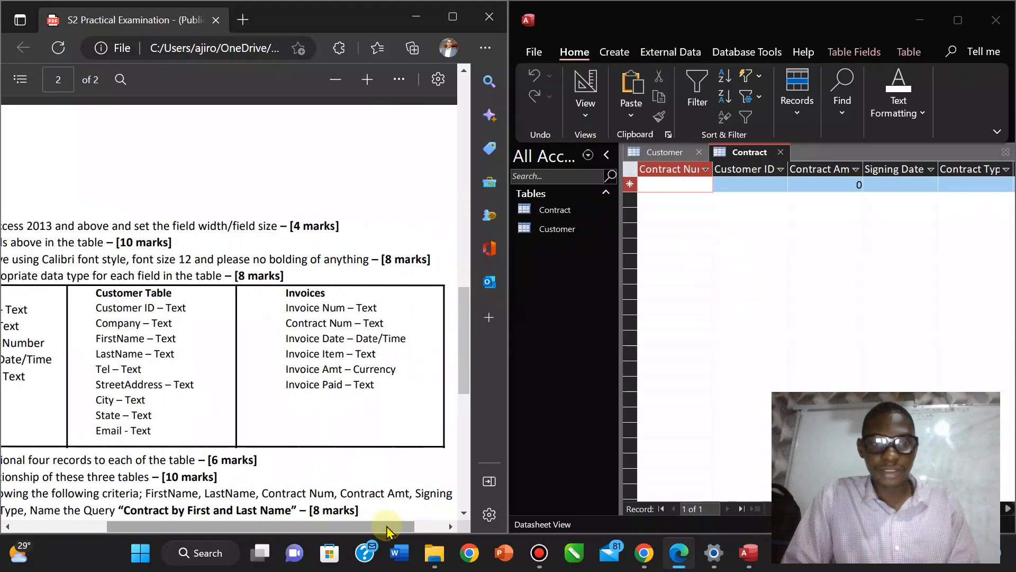
left_click(586, 115)
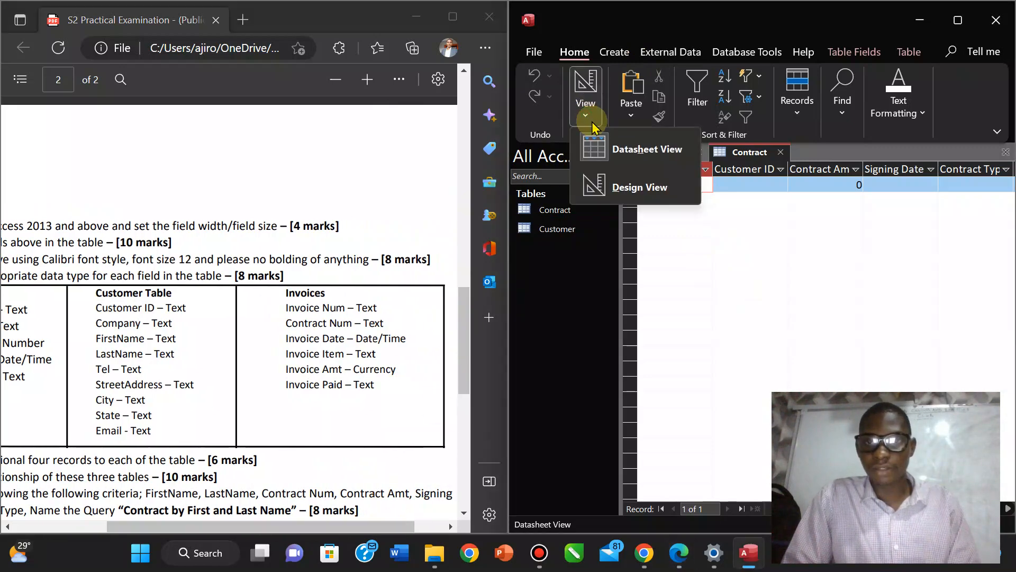
left_click(621, 59)
left_click(615, 53)
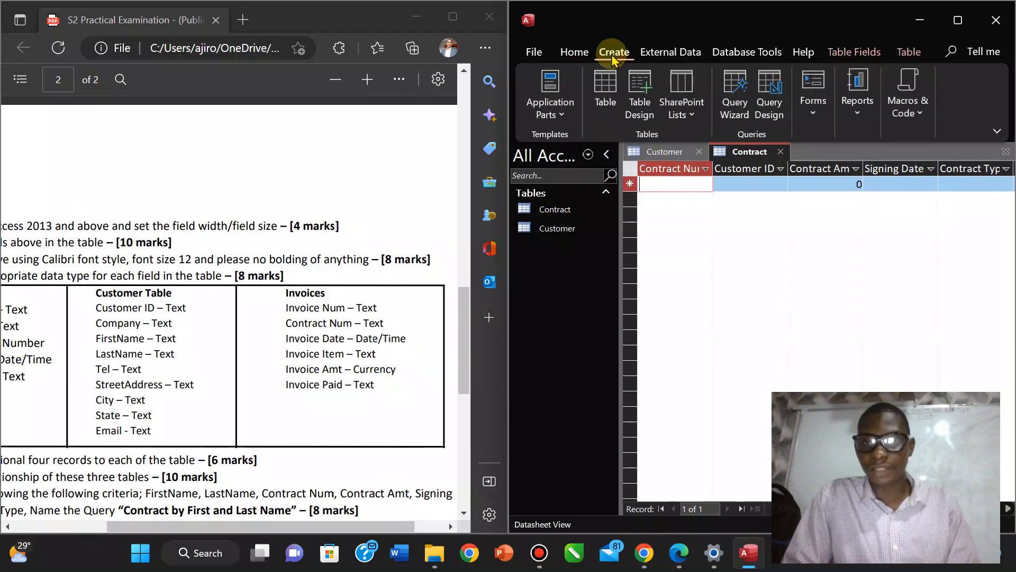
Create a new blank table, switch it to Design View and save it as Invoices.
left_click(606, 90)
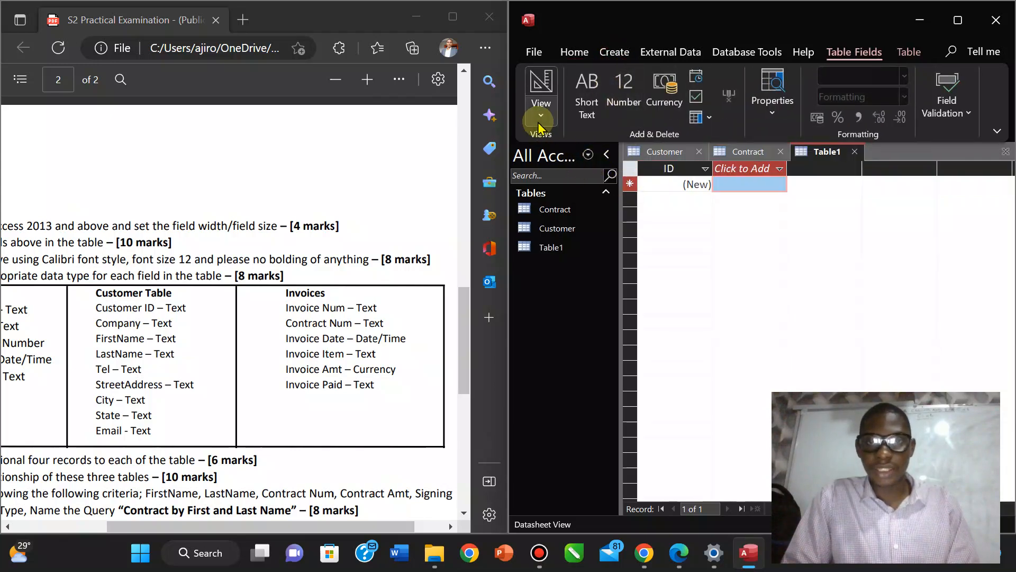
left_click(540, 119)
left_click(580, 186)
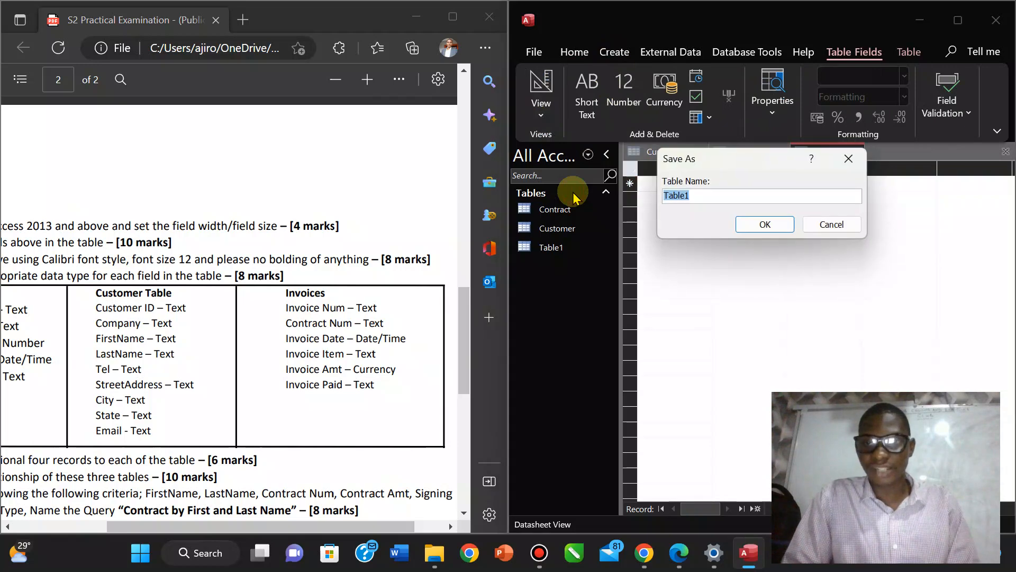
type("Invoices")
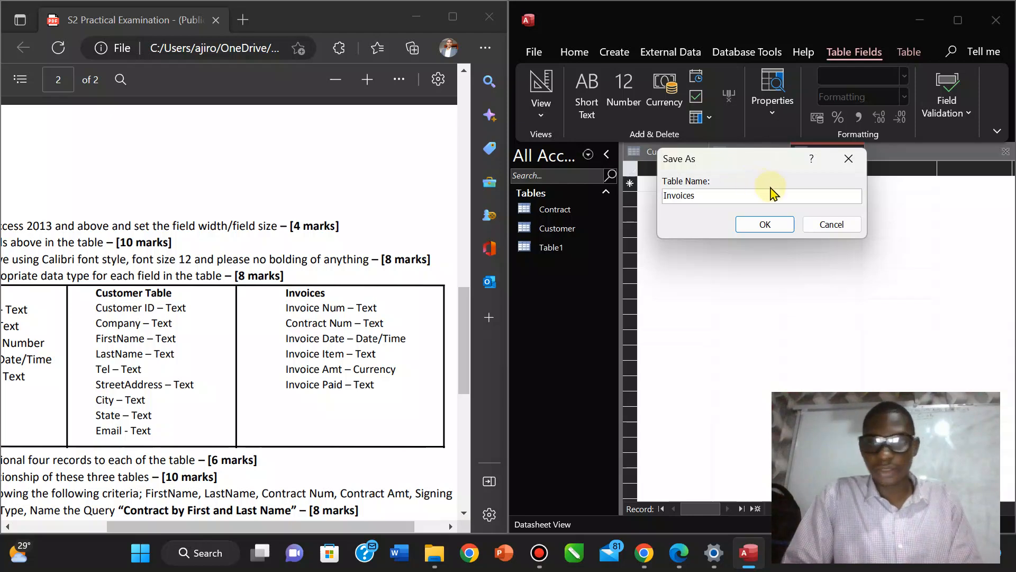
left_click(766, 224)
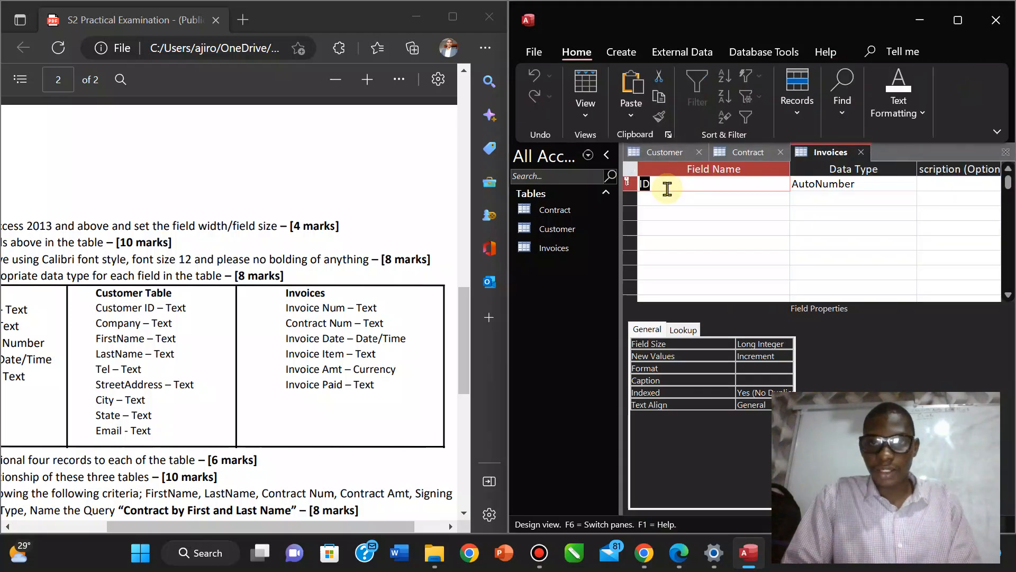
Add the Invoice Num, Contract Num and Invoice Date (Date/Time) fields to the Invoices design.
type("Invoice Num")
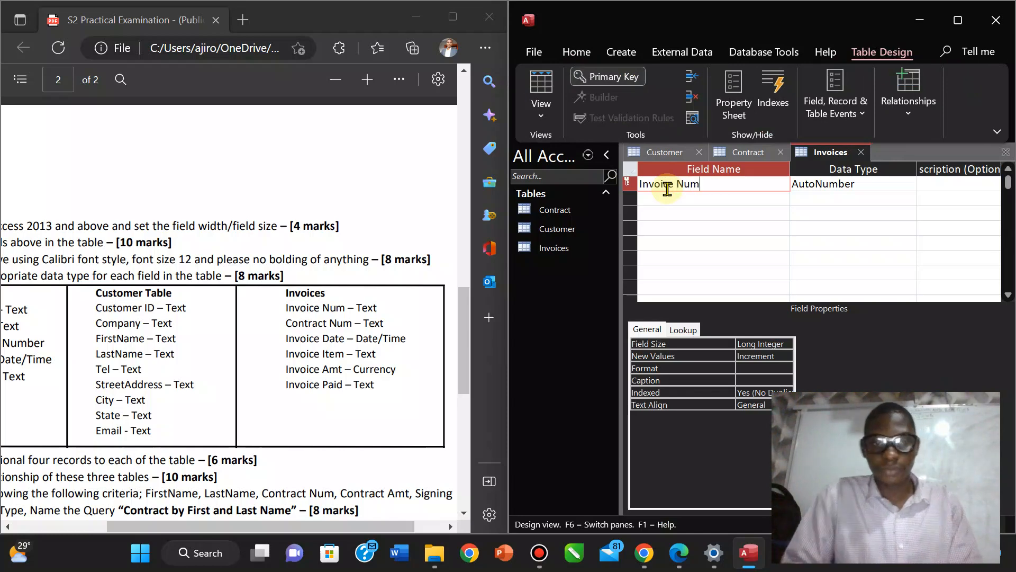
key("Tab")
type("s")
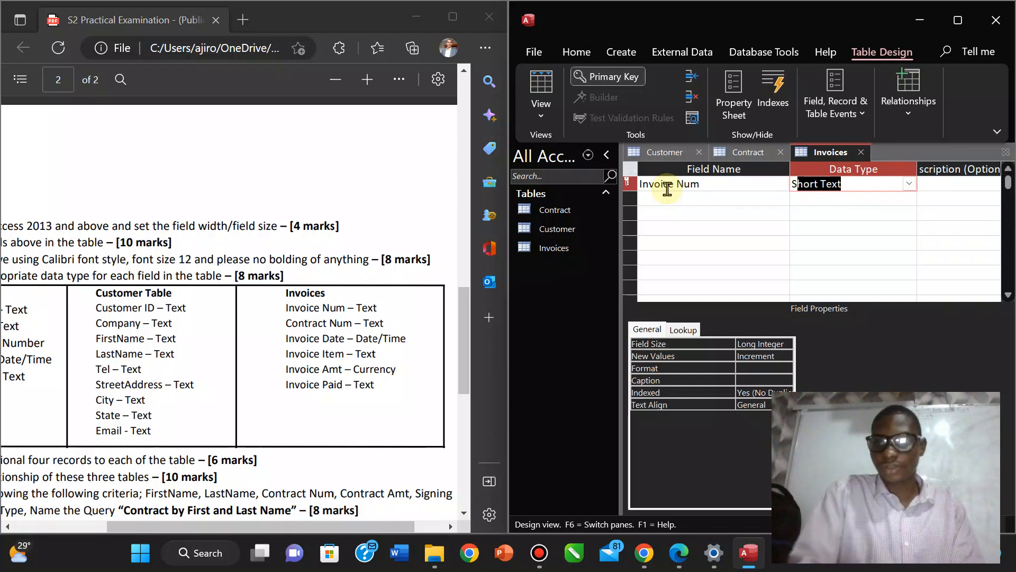
left_click(652, 200)
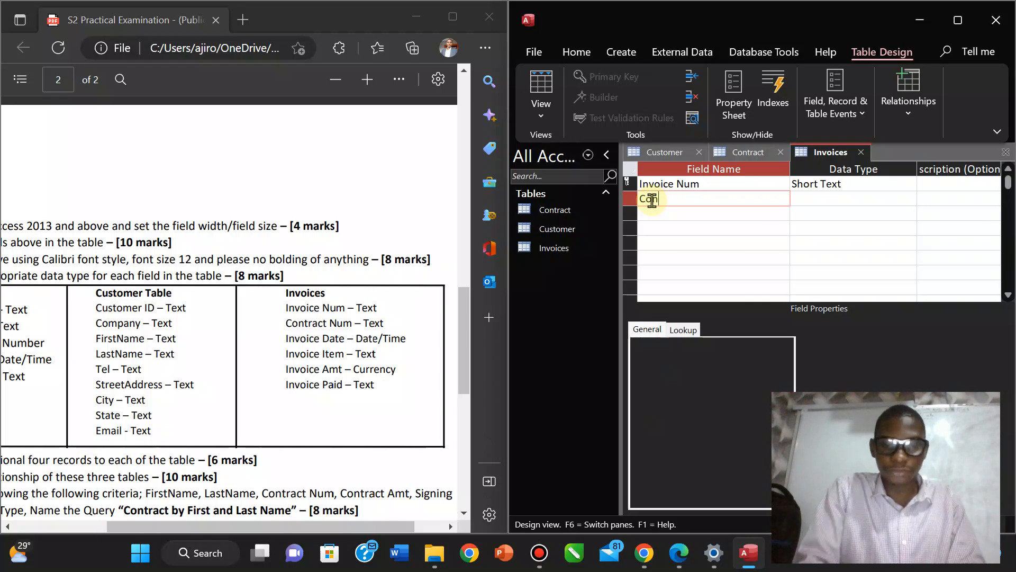
type("tract Num")
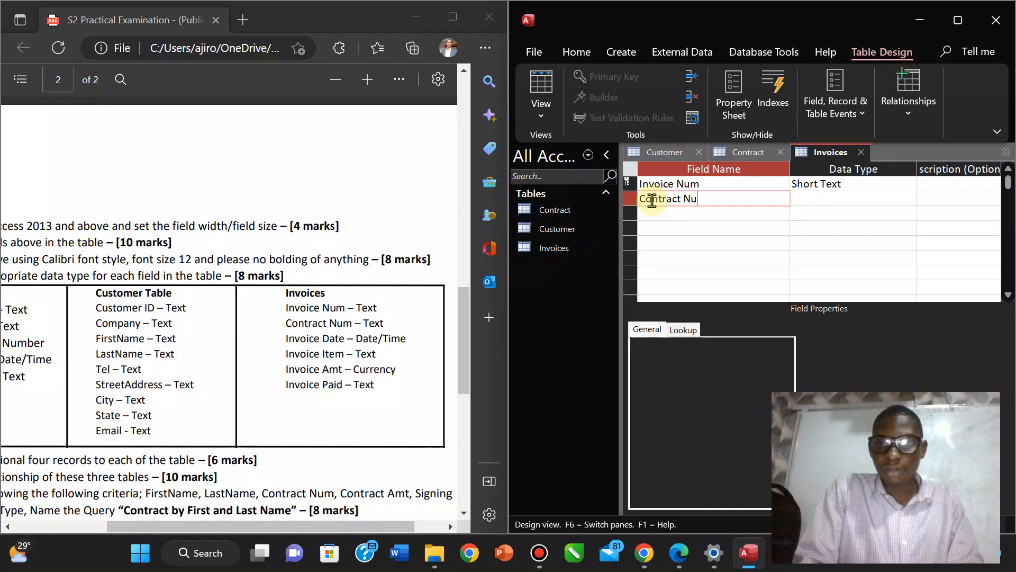
key("Tab")
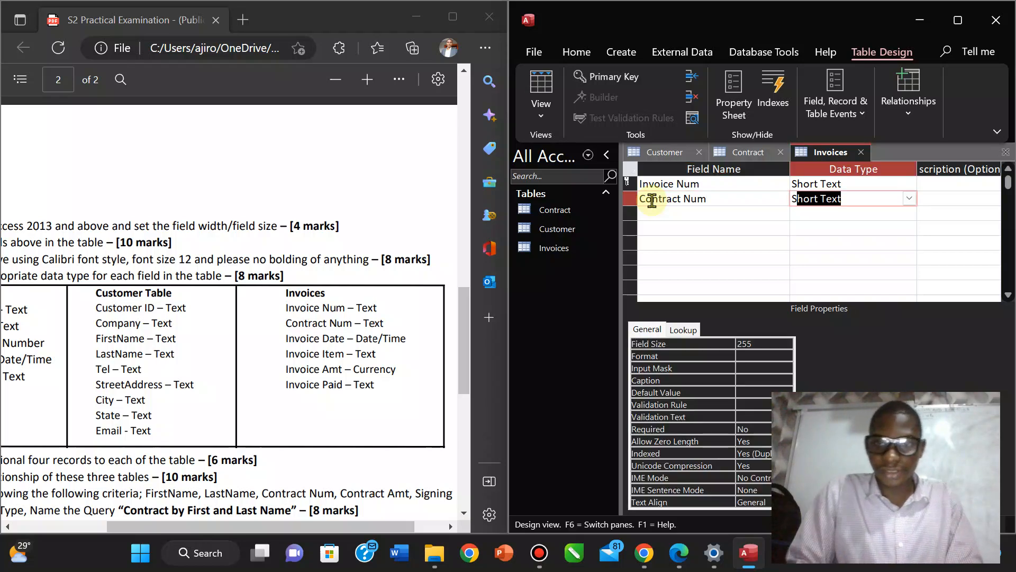
left_click(654, 214)
type("Invoice")
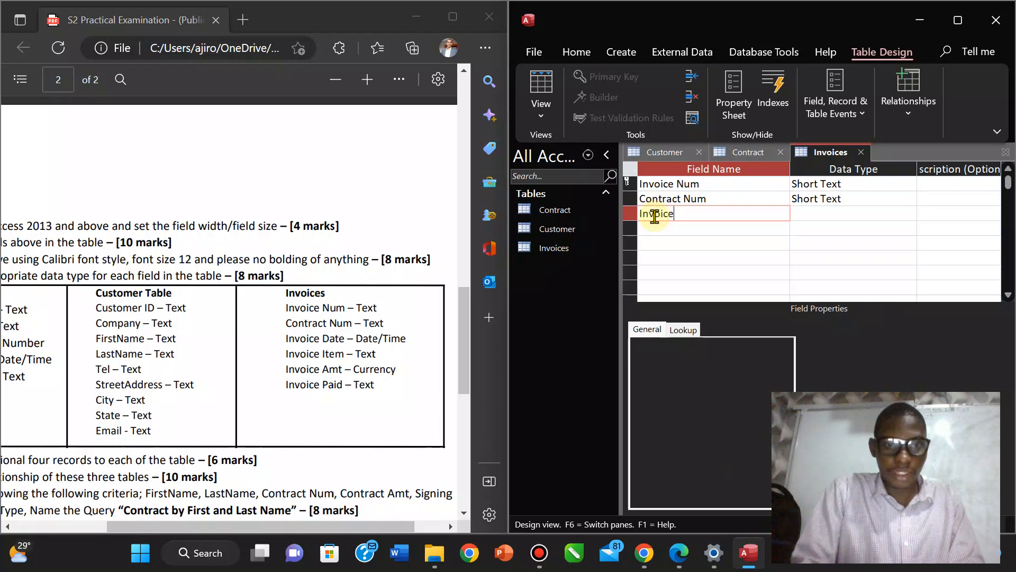
type(" Date")
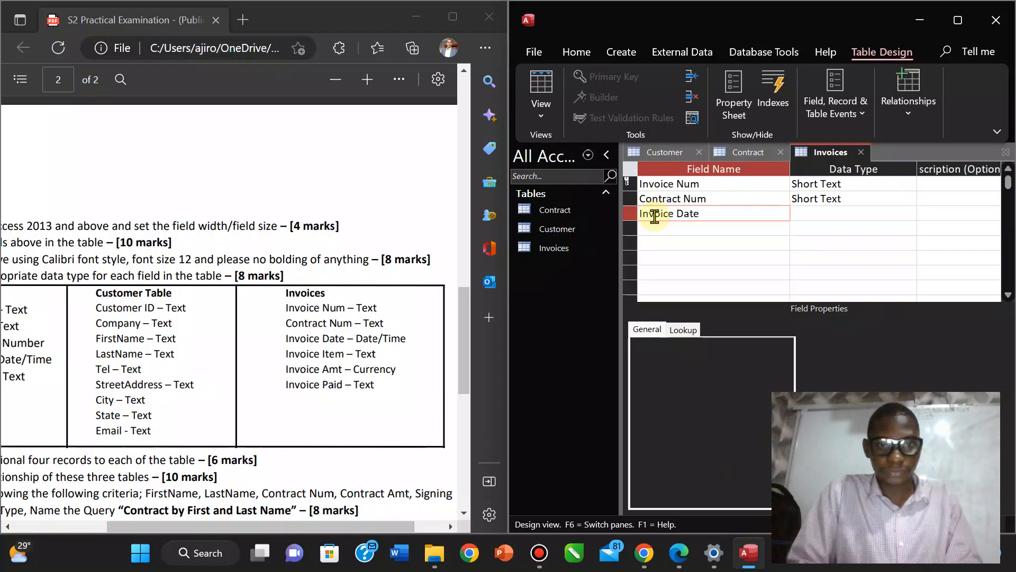
key("Tab")
type("Da")
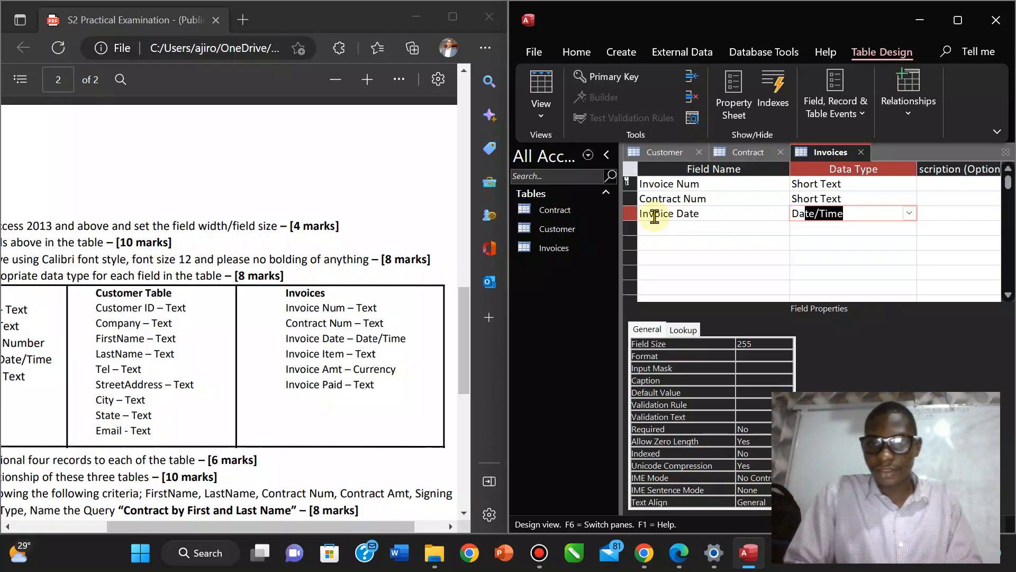
Add Invoice Item, Invoice Amt as Currency and Invoice Paid, then save the table design.
left_click(655, 229)
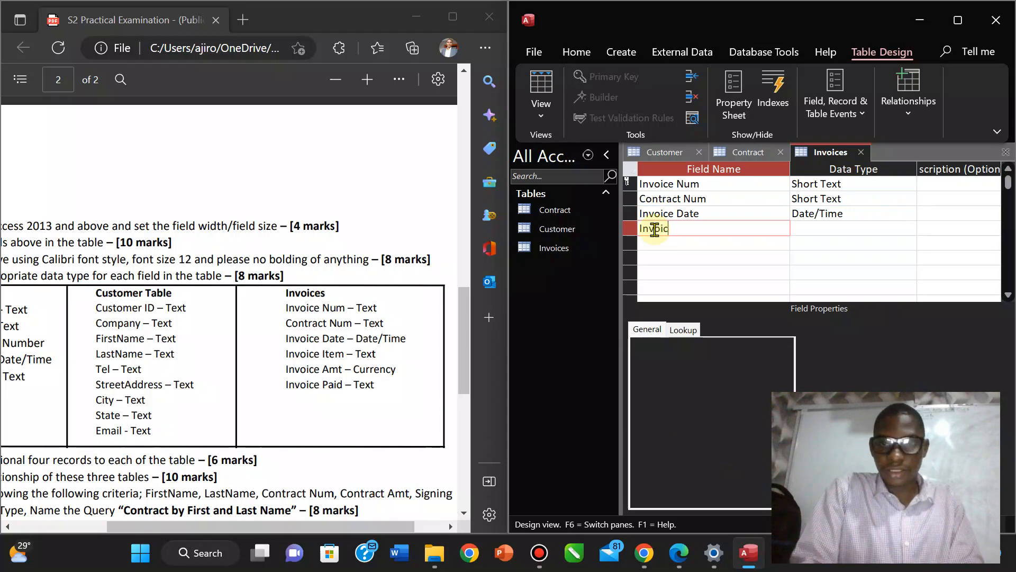
type("Invoice Item")
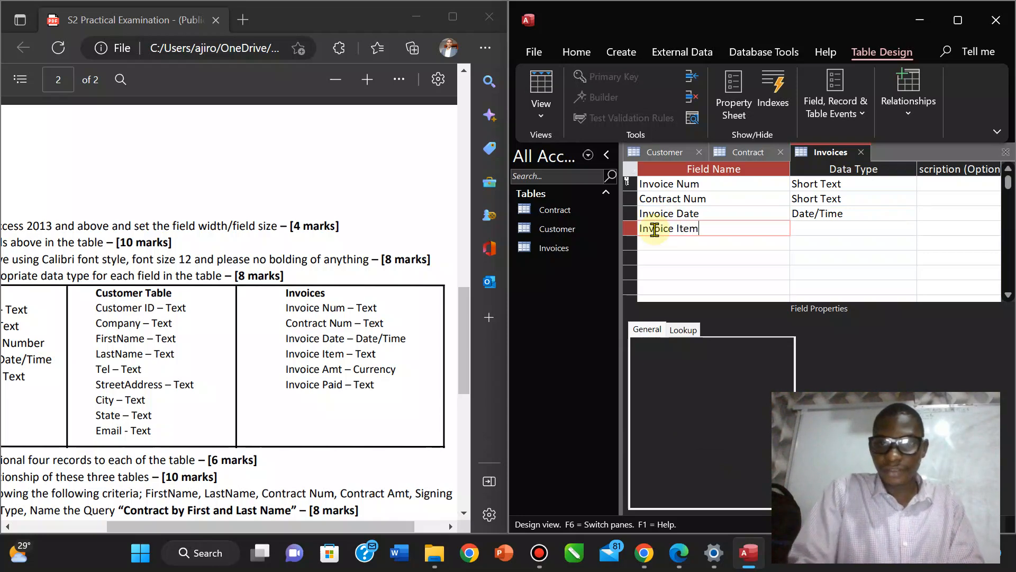
key("Tab")
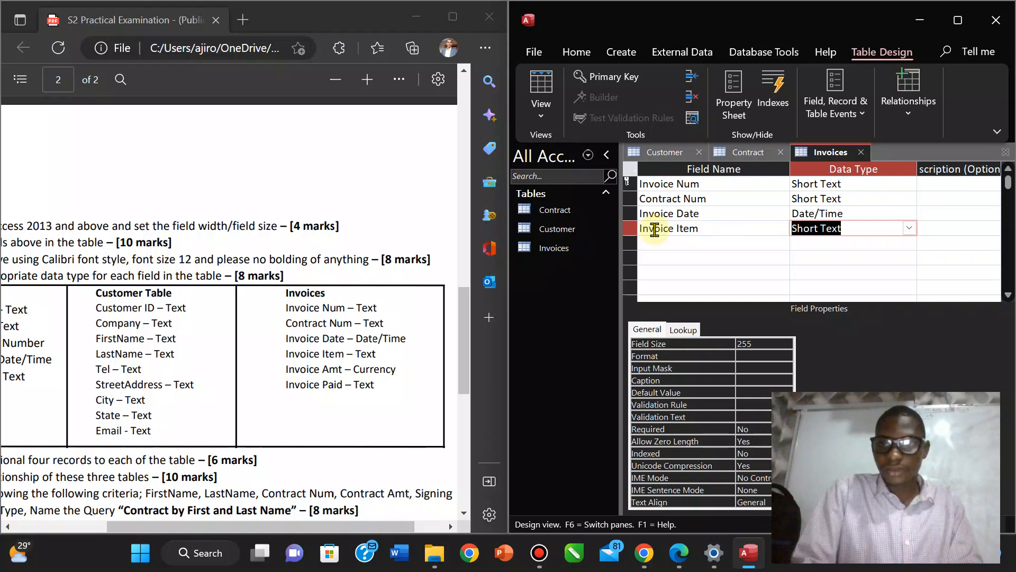
left_click(651, 243)
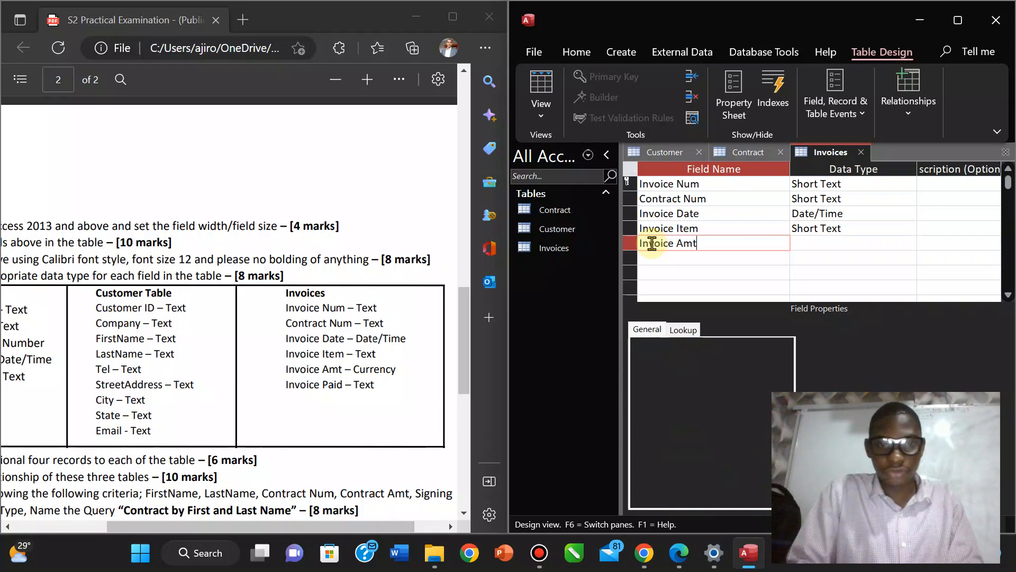
key("Tab")
type("c")
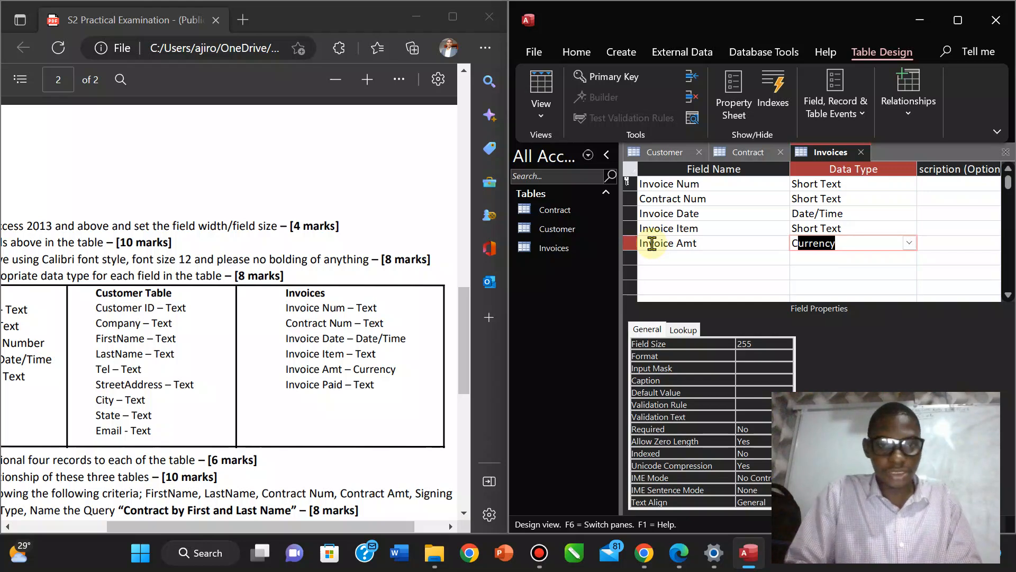
left_click(650, 258)
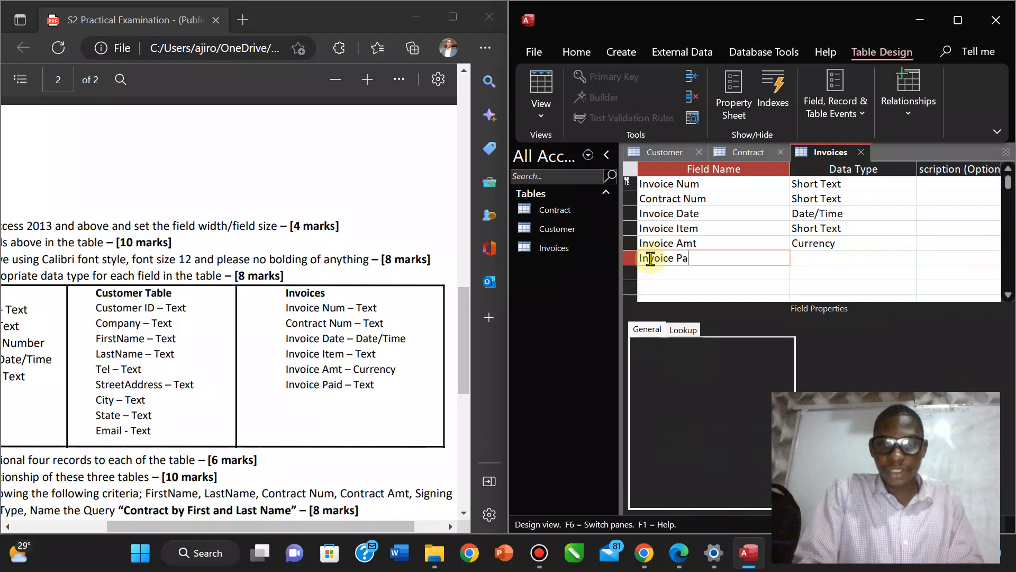
key("Tab")
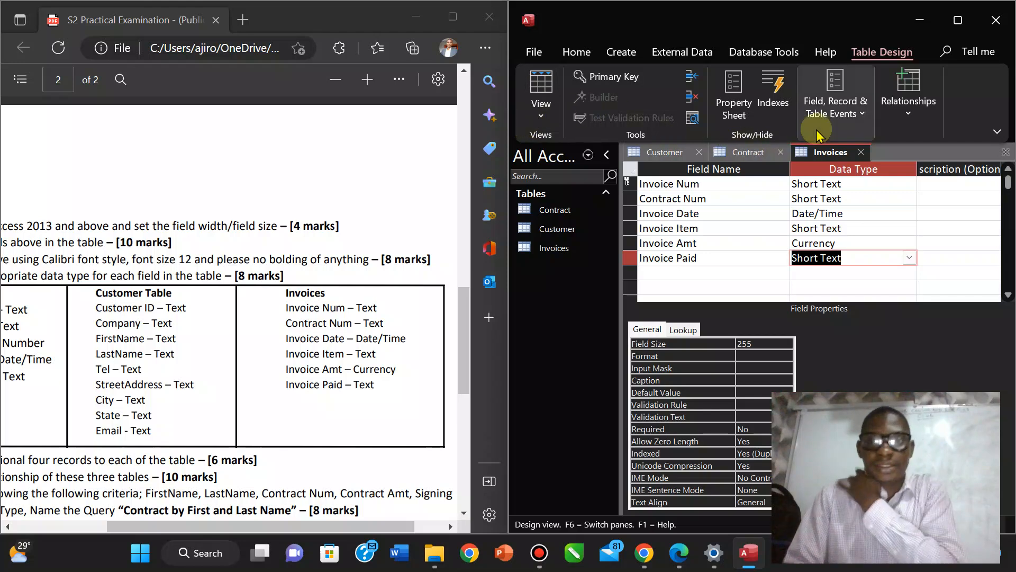
right_click(823, 157)
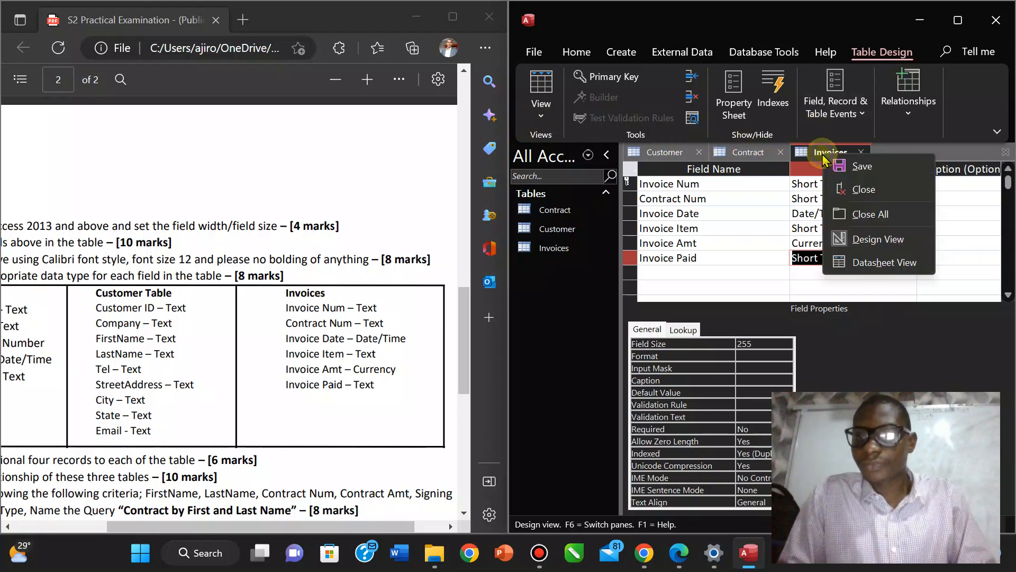
left_click(843, 164)
Switch the Invoices table to Datasheet View, showing its empty Invoice Num to Invoice Amt columns.
left_click(541, 115)
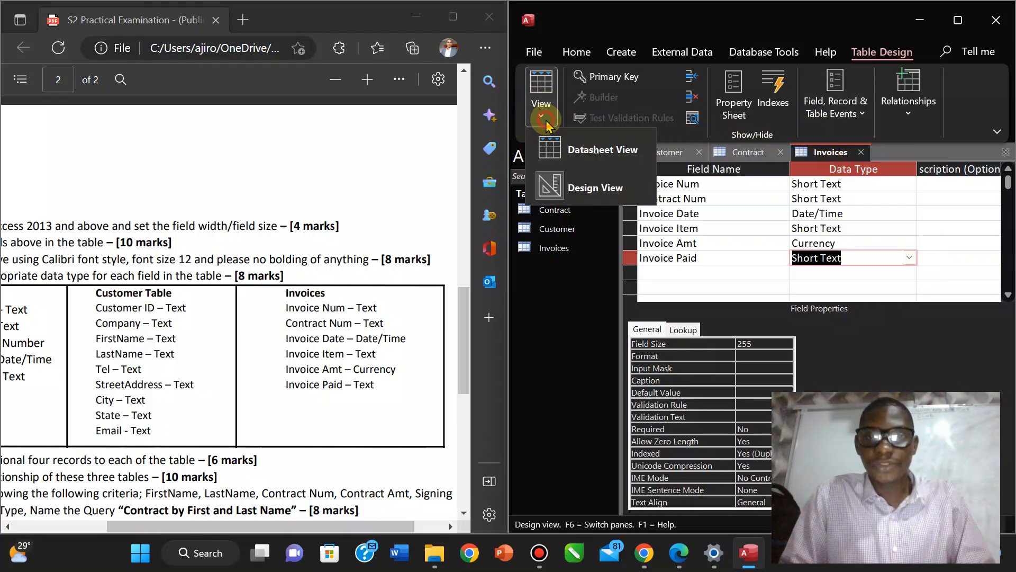
left_click(581, 150)
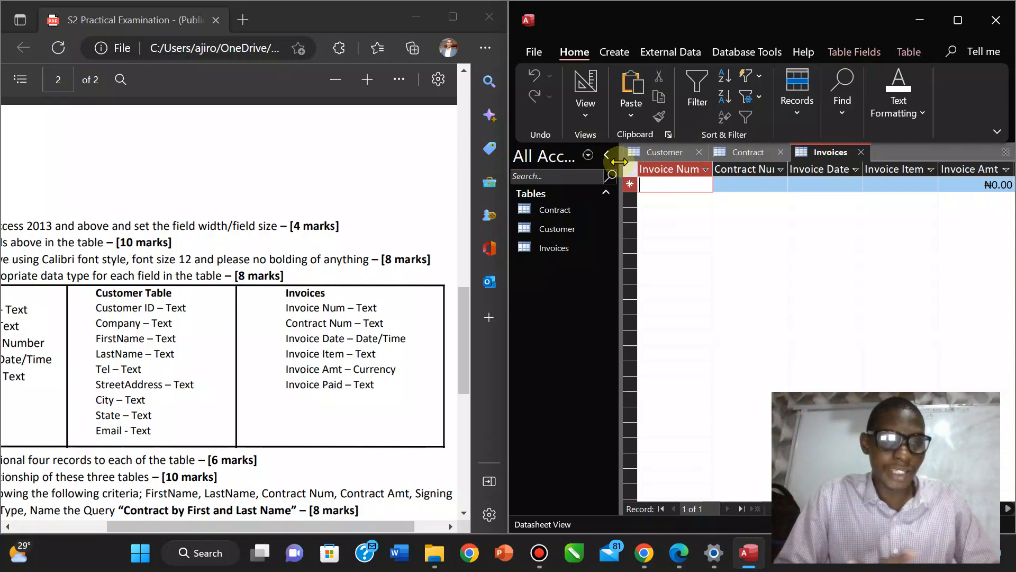
left_click_drag(466, 307, 464, 118)
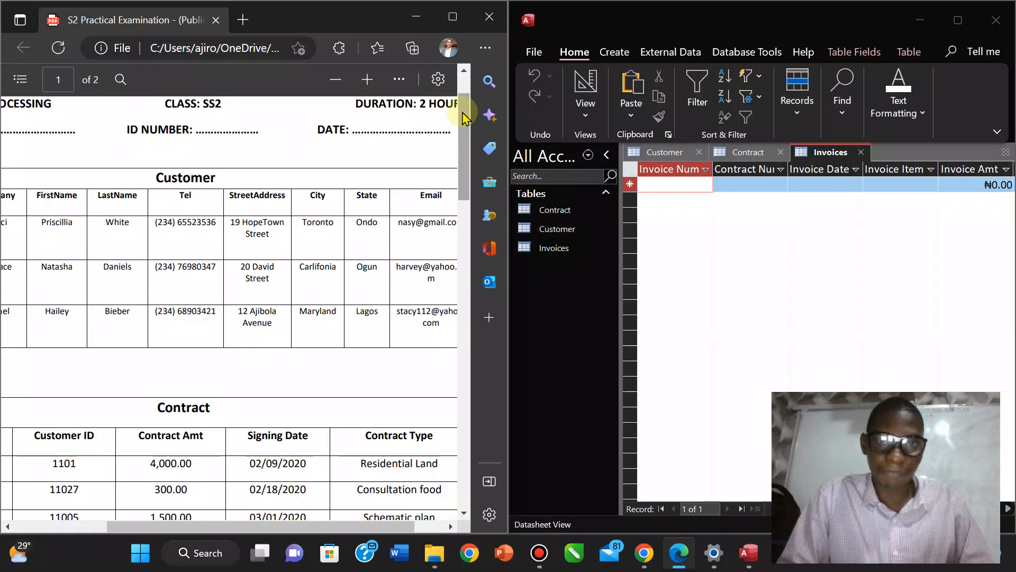
mouse_move(579, 26)
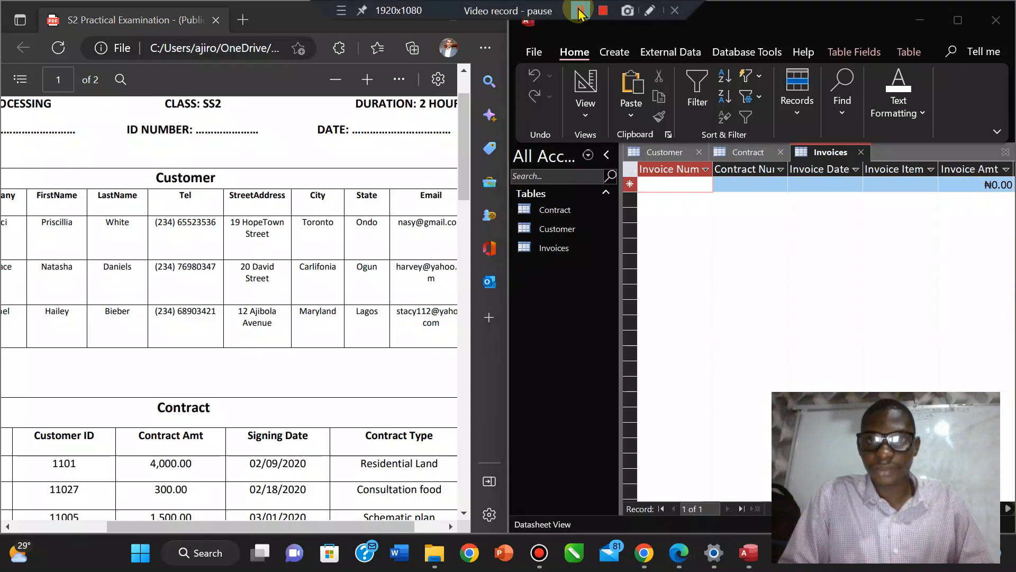
Check the Customer and Contract records, then bring up the empty Invoices datasheet.
left_click(579, 12)
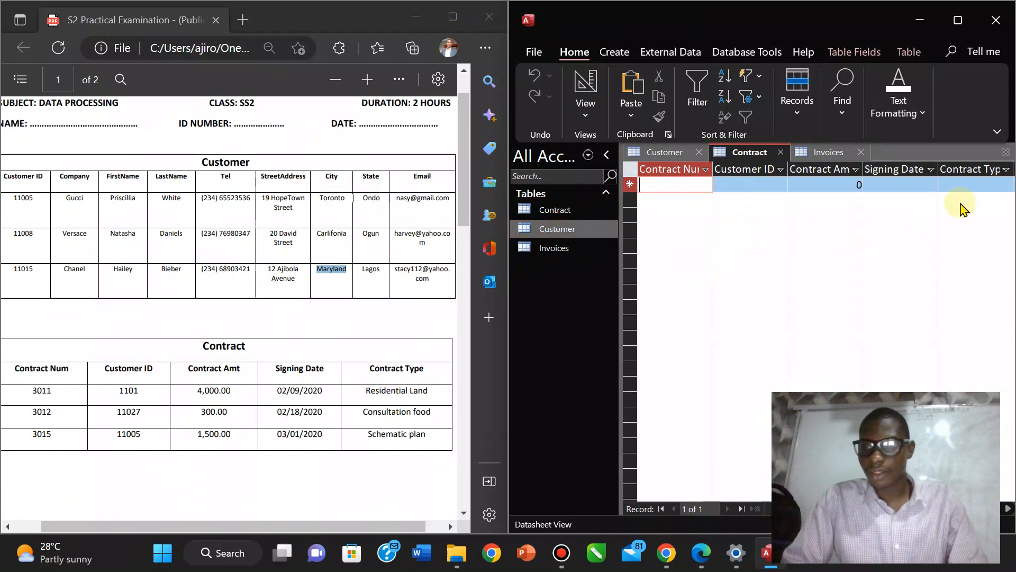
left_click(563, 248)
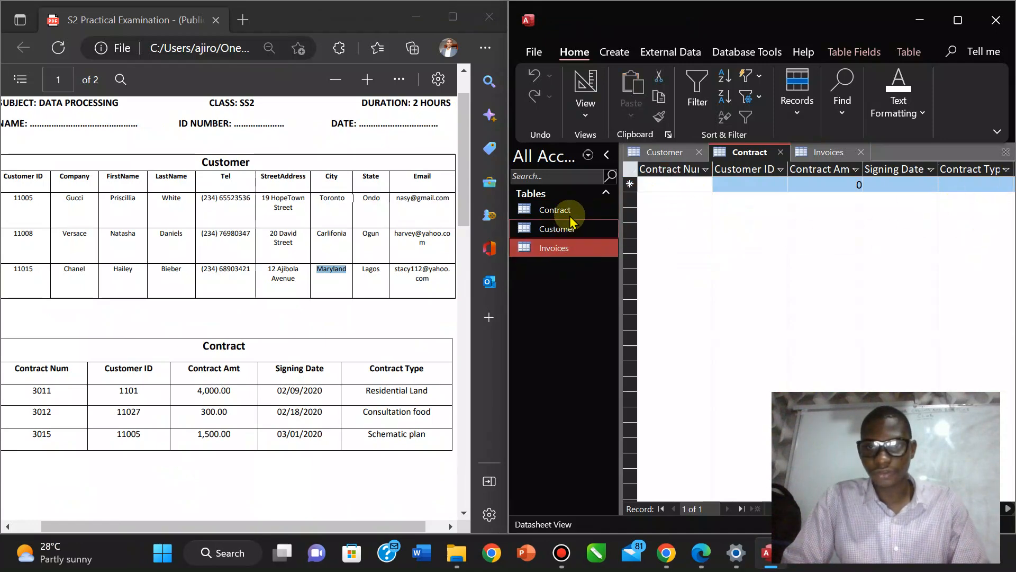
left_click(665, 153)
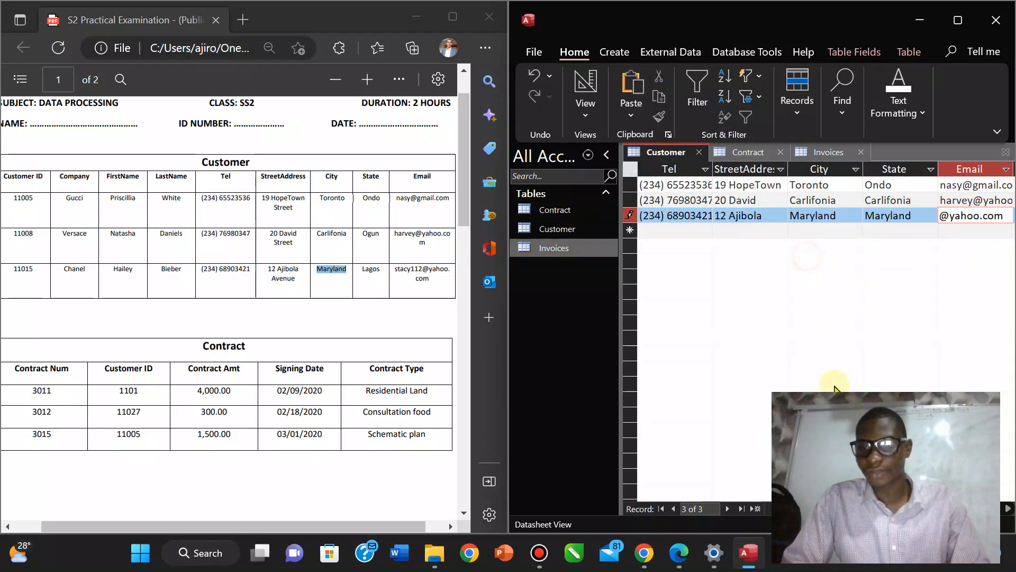
left_click_drag(964, 508, 916, 509)
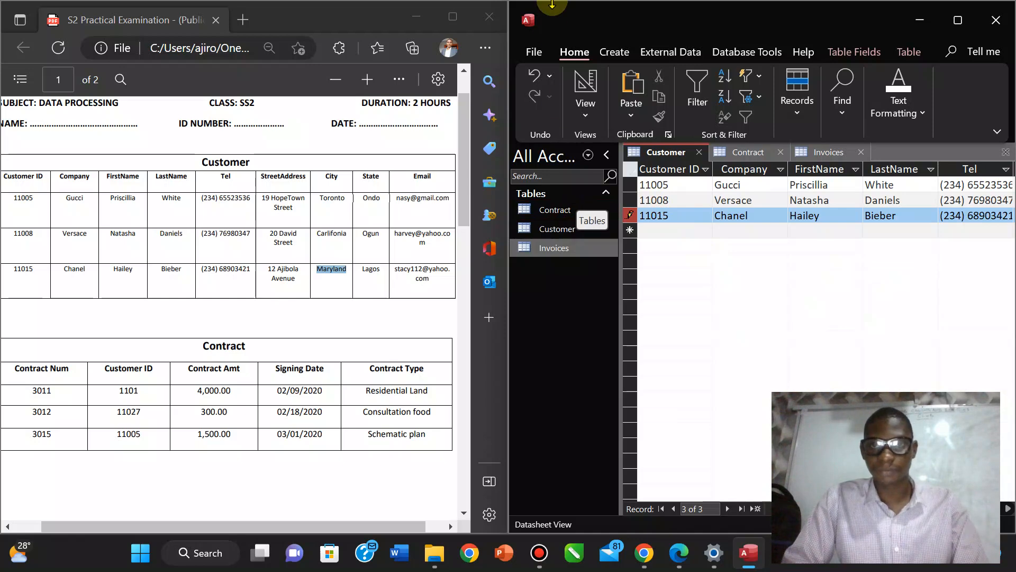
left_click(582, 11)
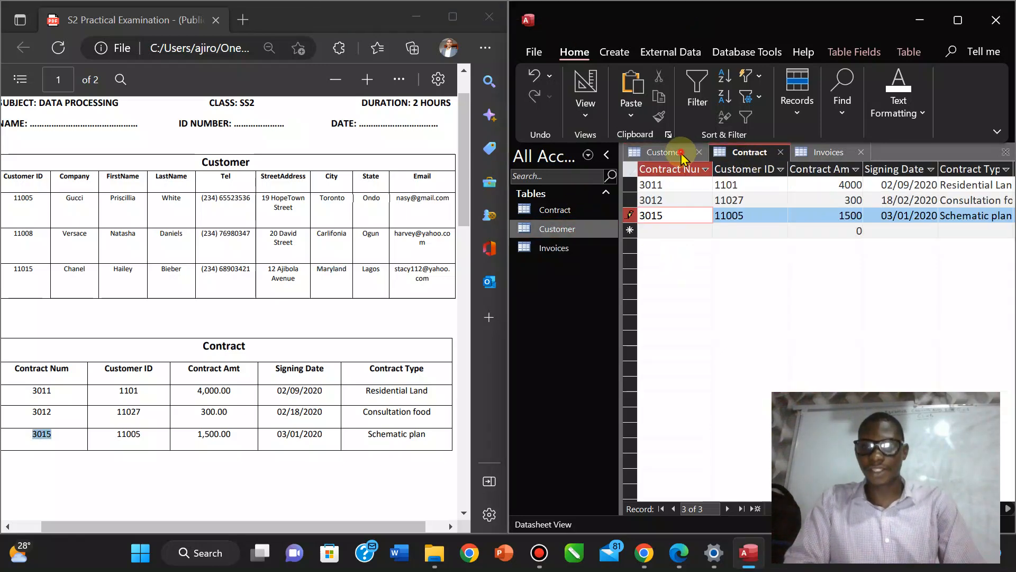
left_click(680, 154)
left_click(752, 152)
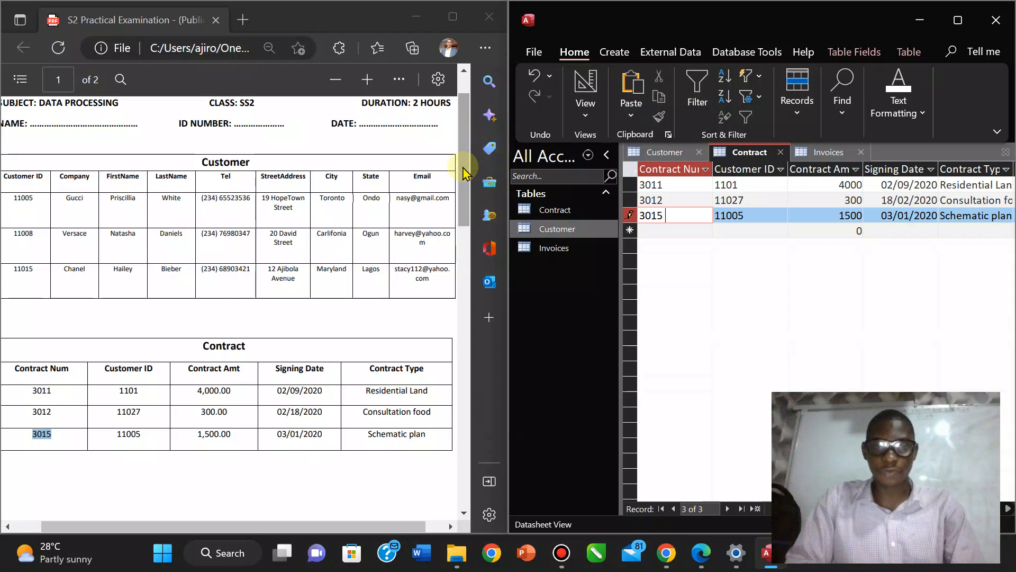
left_click_drag(463, 166, 475, 256)
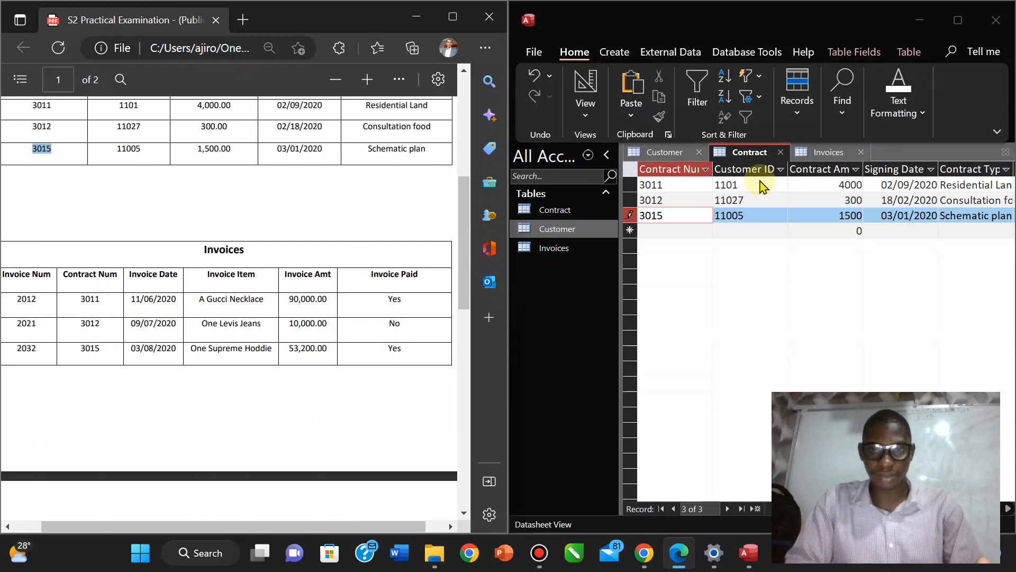
left_click(824, 155)
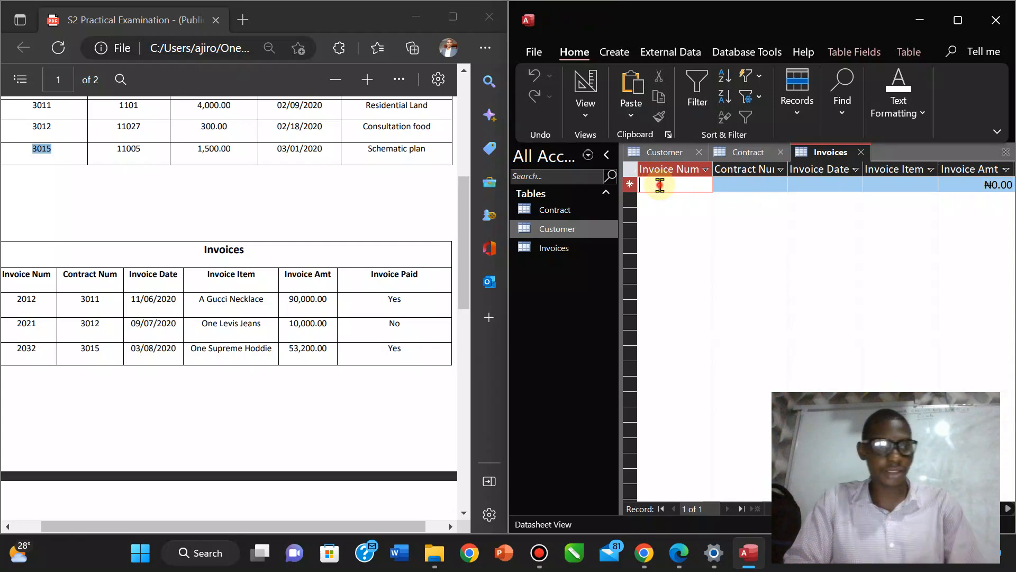
Begin an invoice row with Invoice Num 2012 and Contract Num 3011.
type("201")
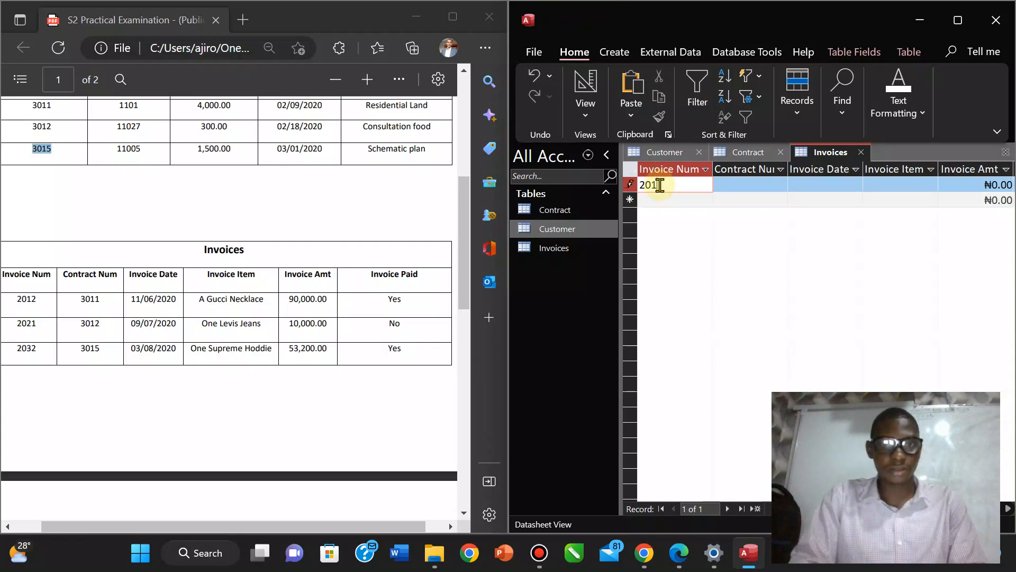
type("2")
left_click(762, 187)
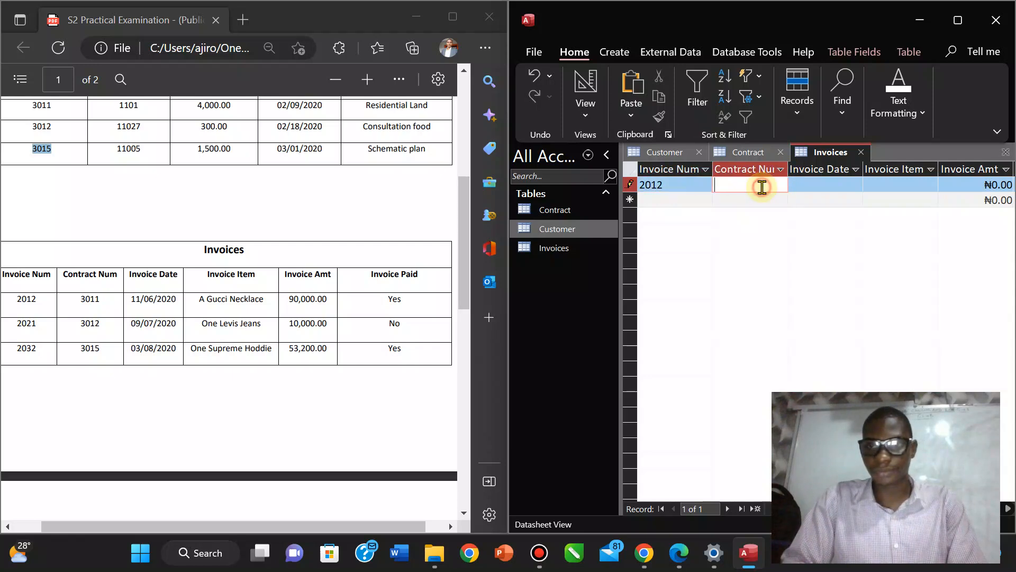
type("3011")
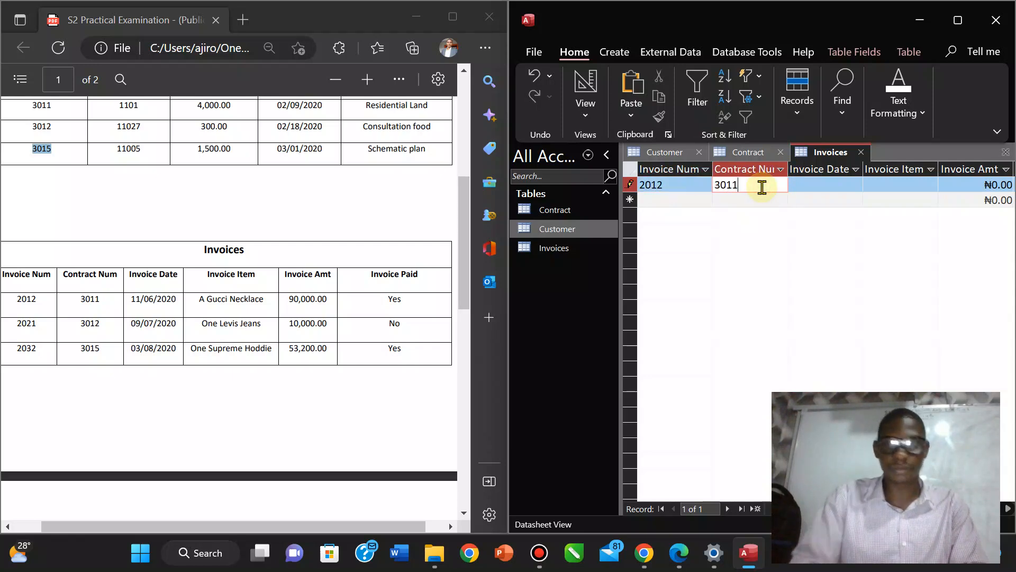
Complete the three invoices with amounts 90,000, 10,000, 53,200 and paid Yes, No, Yes.
left_click(539, 553)
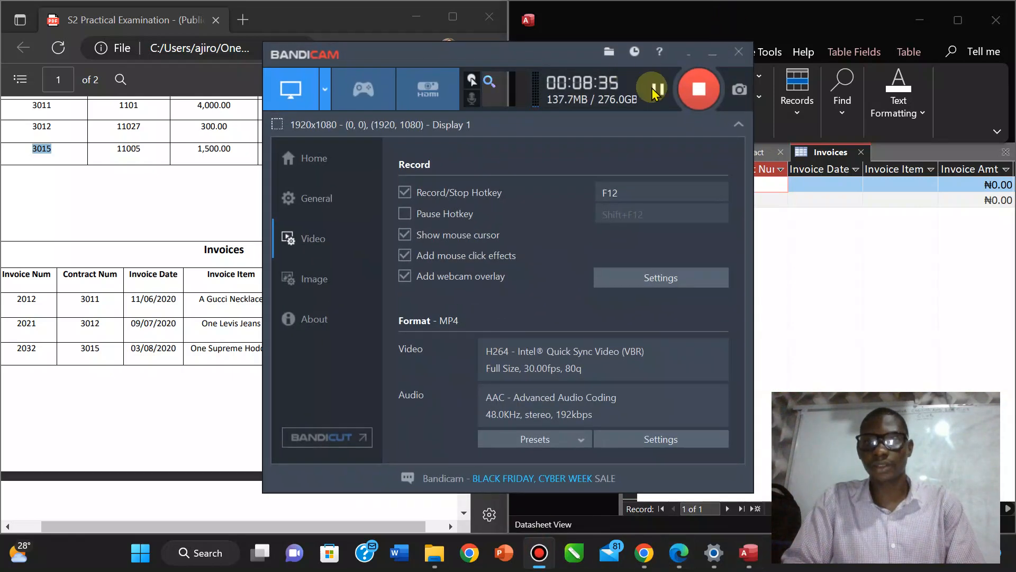
left_click(712, 54)
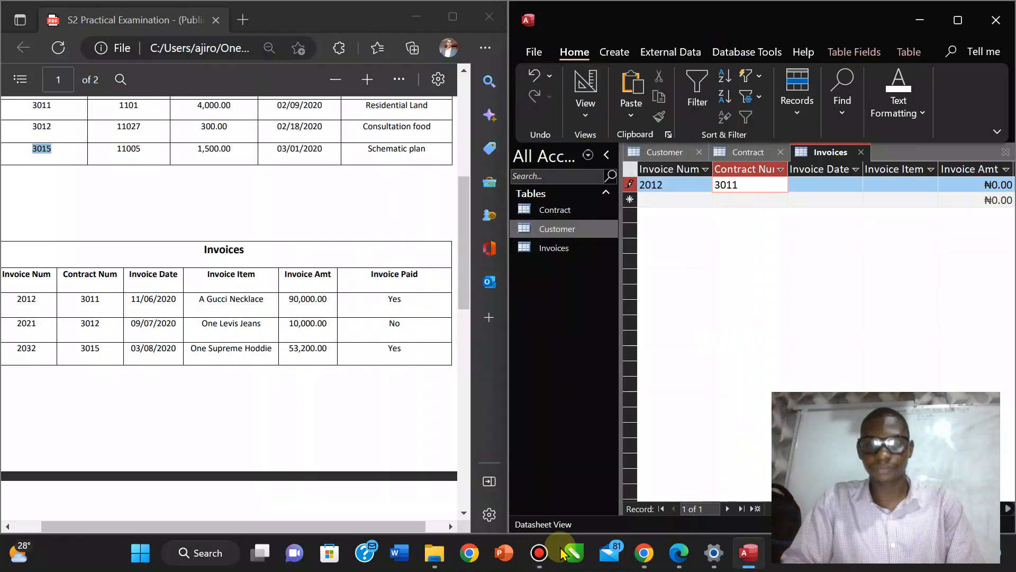
mouse_move(549, 562)
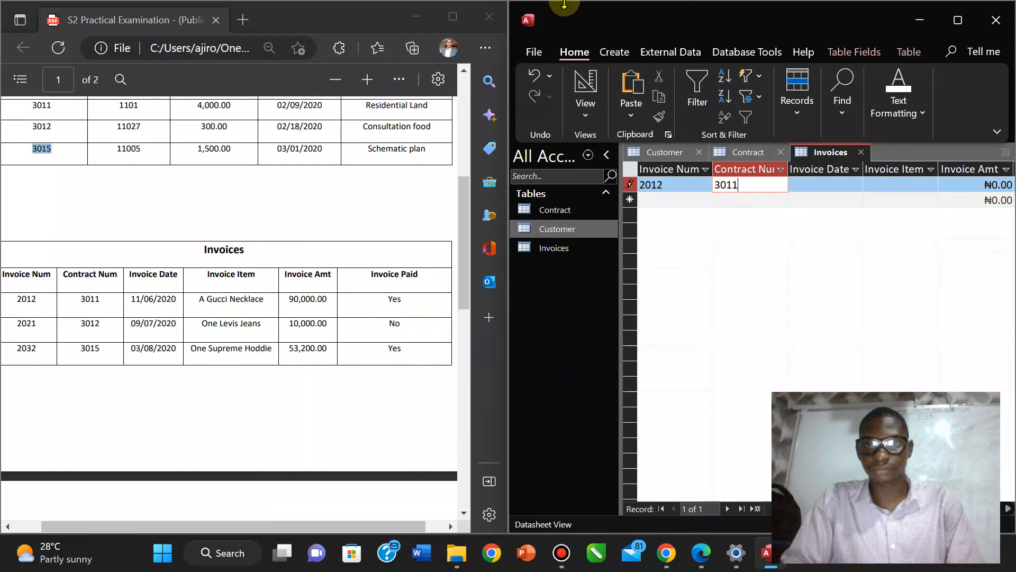
left_click(553, 559)
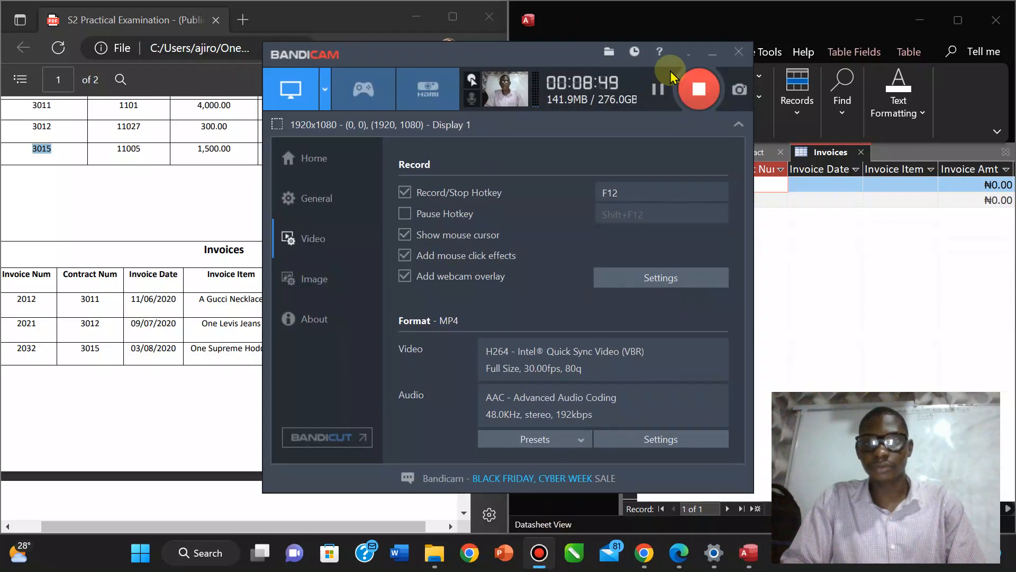
left_click(657, 89)
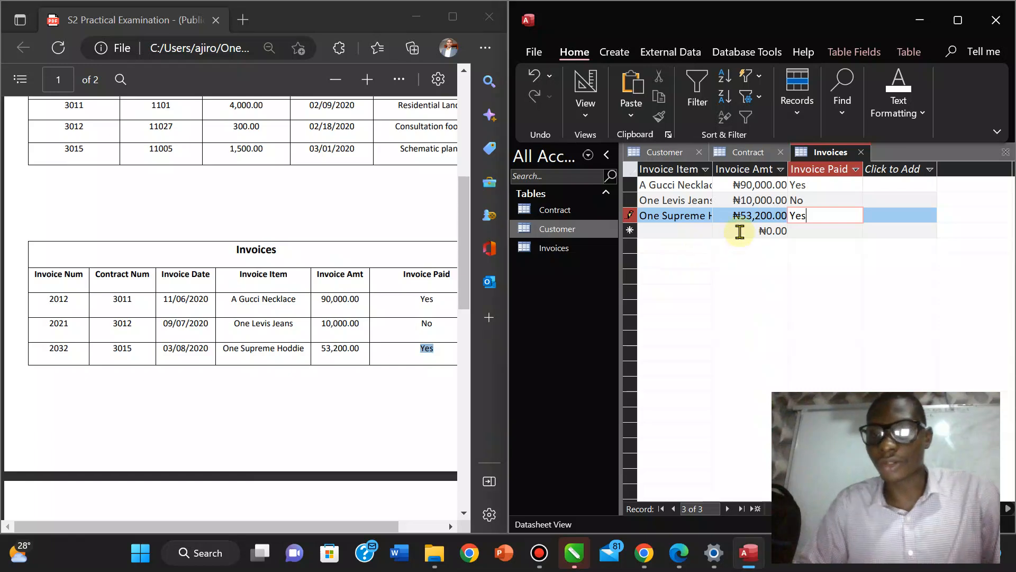
left_click(741, 231)
left_click(748, 212)
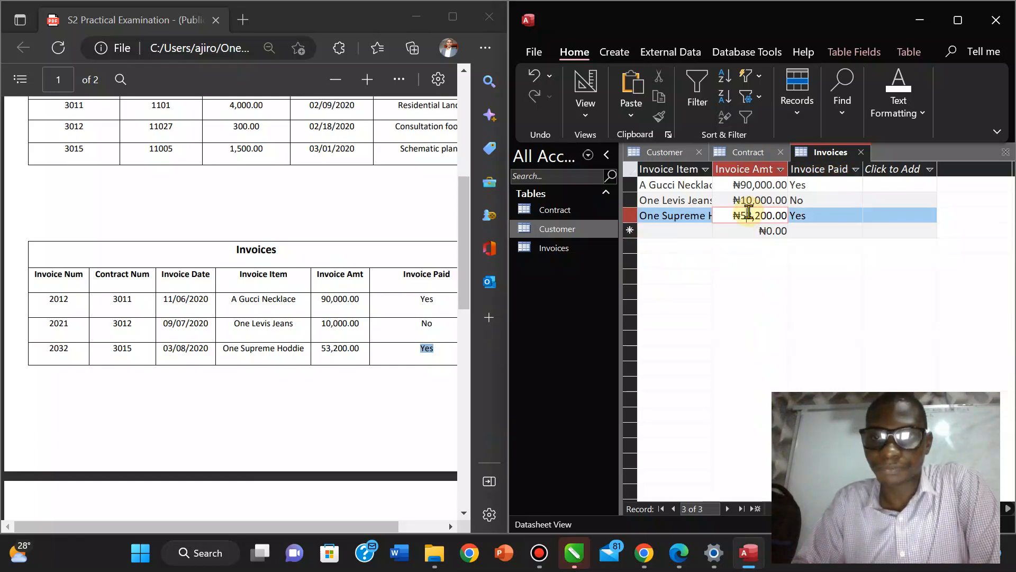
Review the Contract and Customer tables and maximize the exam PDF and database windows.
left_click(747, 152)
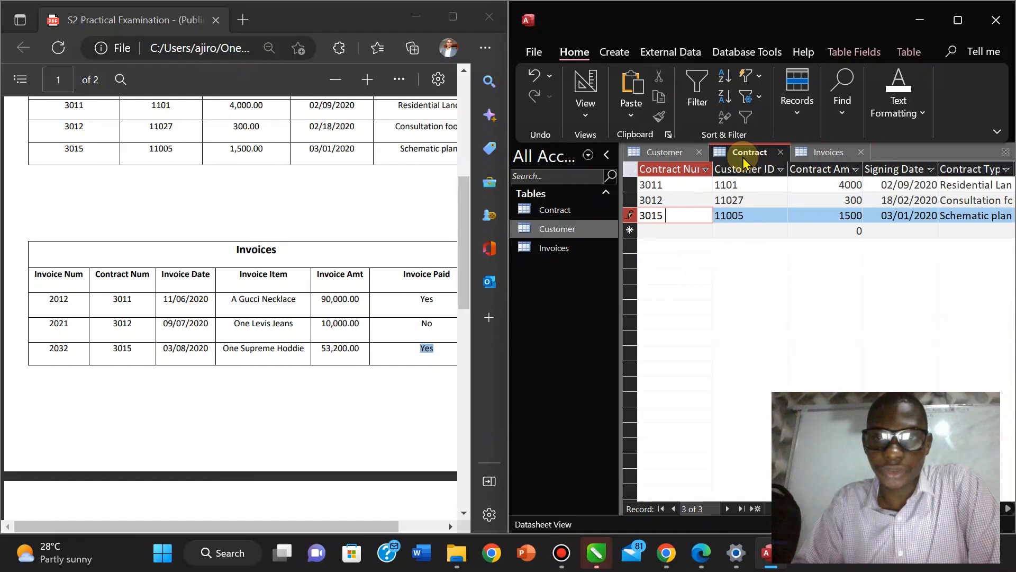
left_click(669, 153)
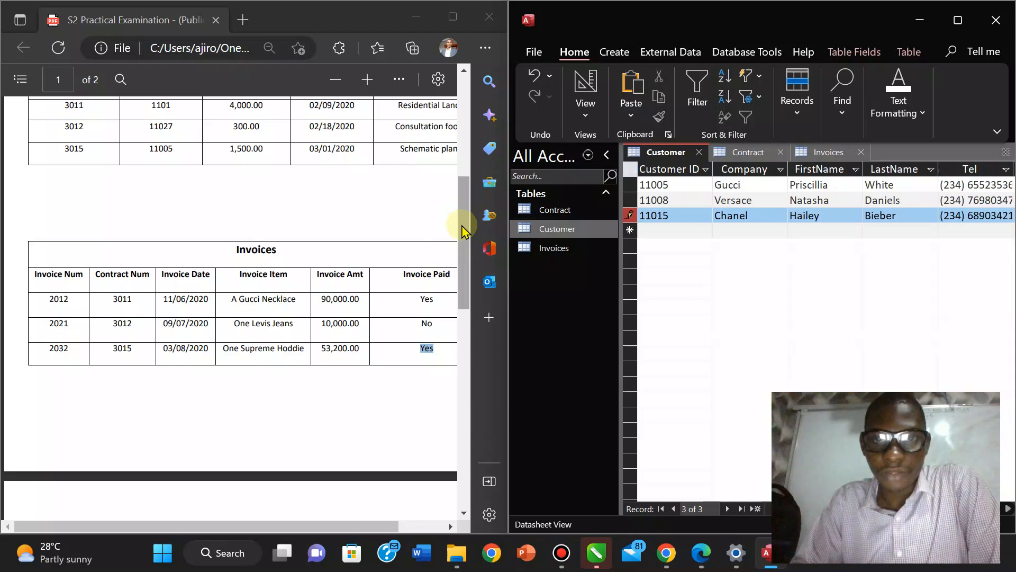
left_click_drag(464, 227, 465, 179)
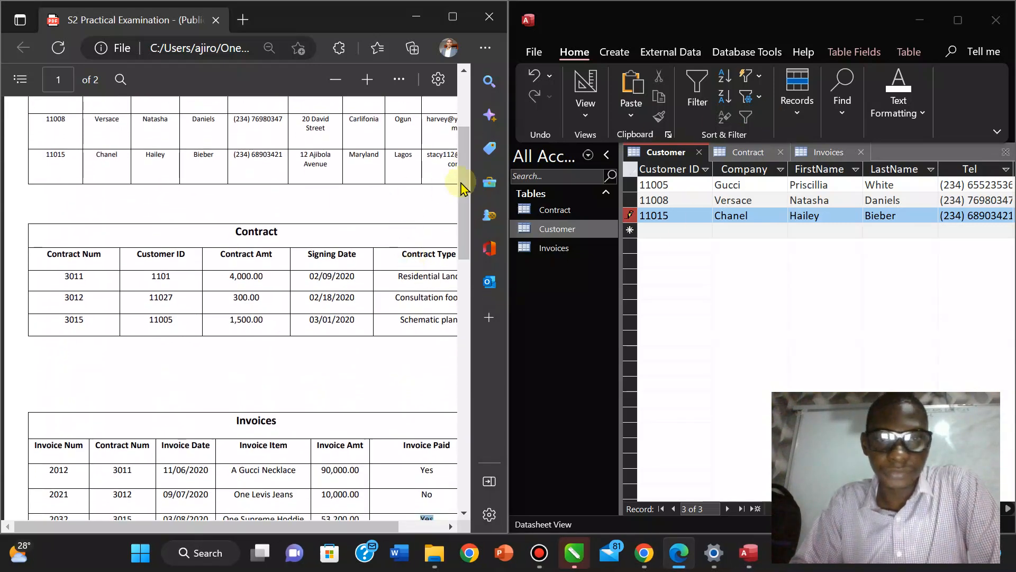
left_click(453, 20)
left_click(748, 553)
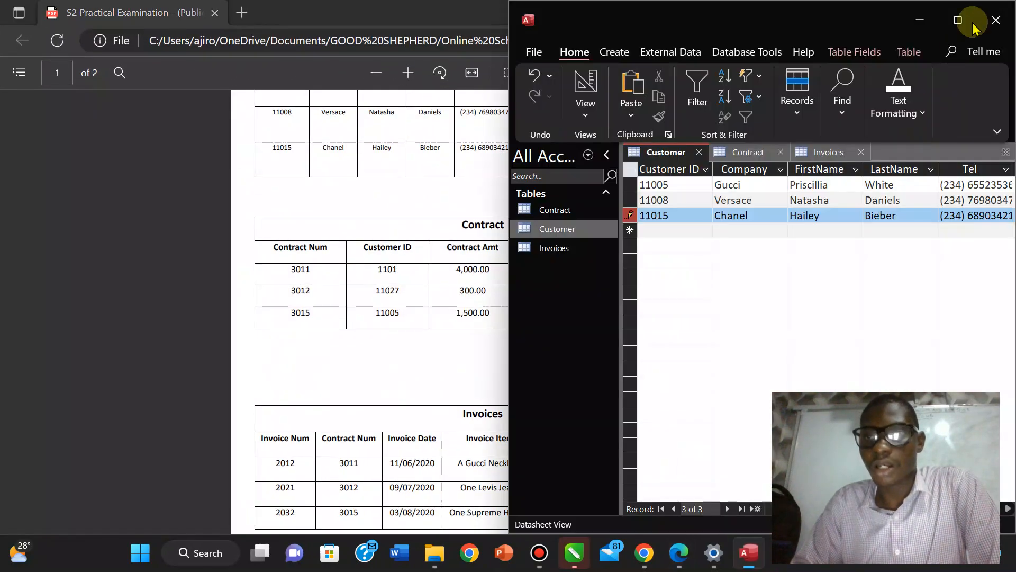
left_click(956, 22)
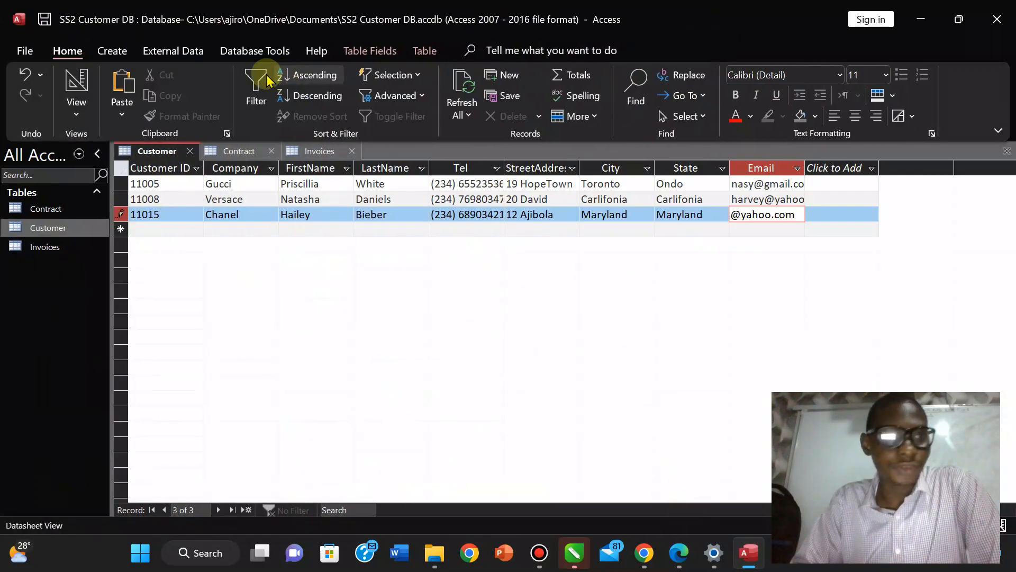
Save the edited customer record, close CorelDRAW and read the exam PDF instructions.
left_click(44, 24)
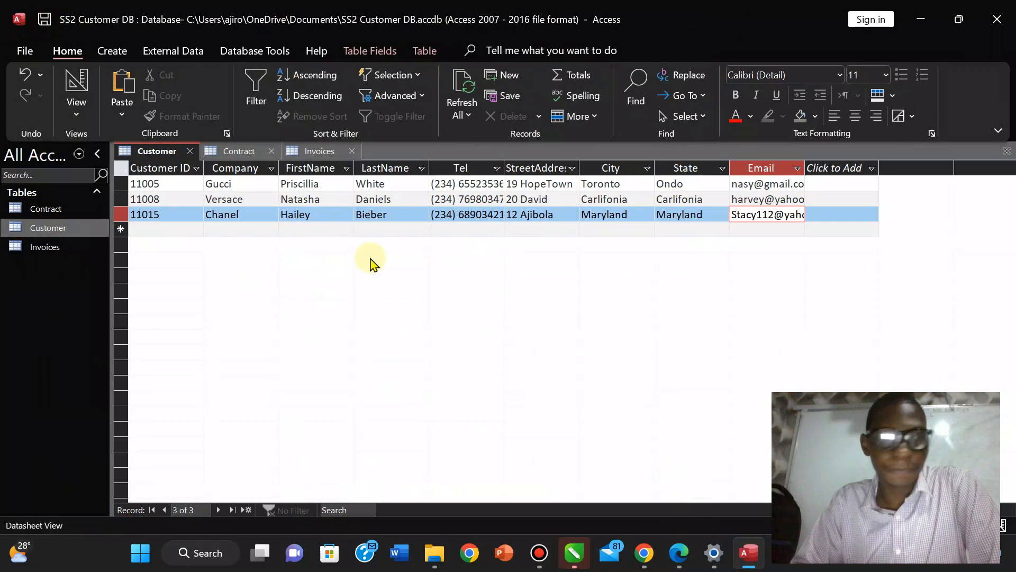
mouse_move(674, 565)
left_click(619, 485)
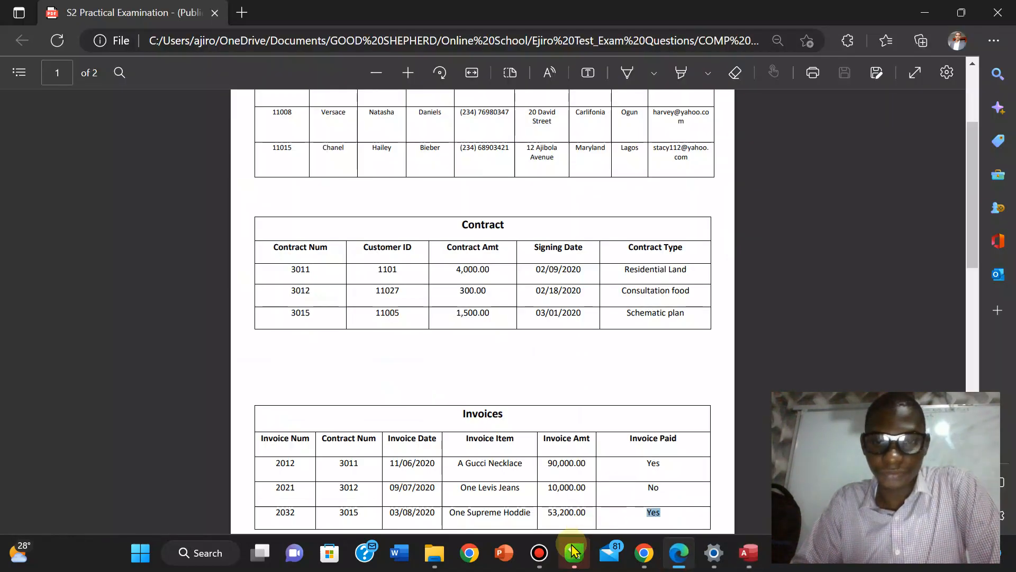
mouse_move(574, 553)
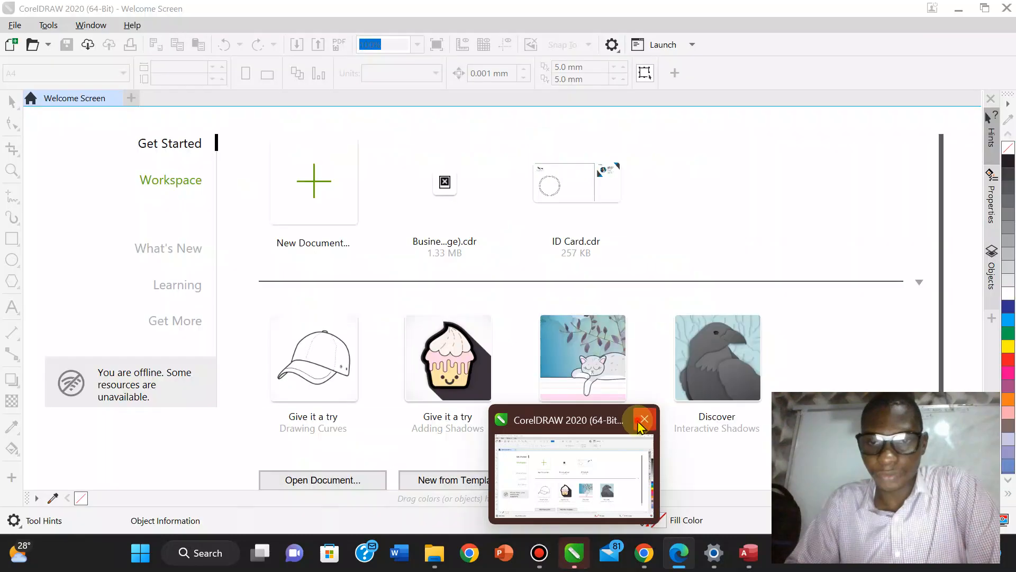
left_click(641, 425)
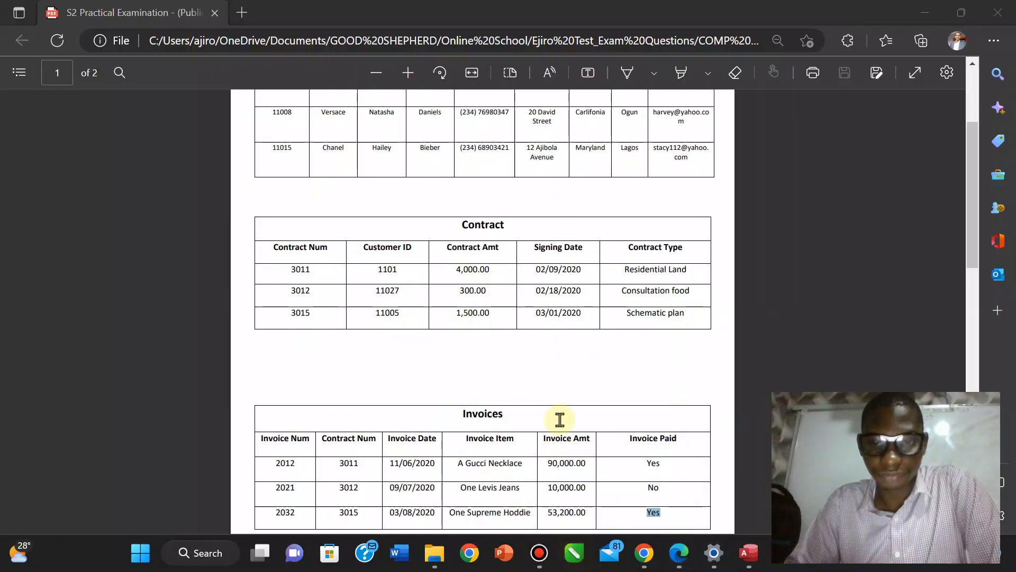
left_click(431, 279)
scroll(431, 281, "down", 1)
scroll(431, 281, "down", 8)
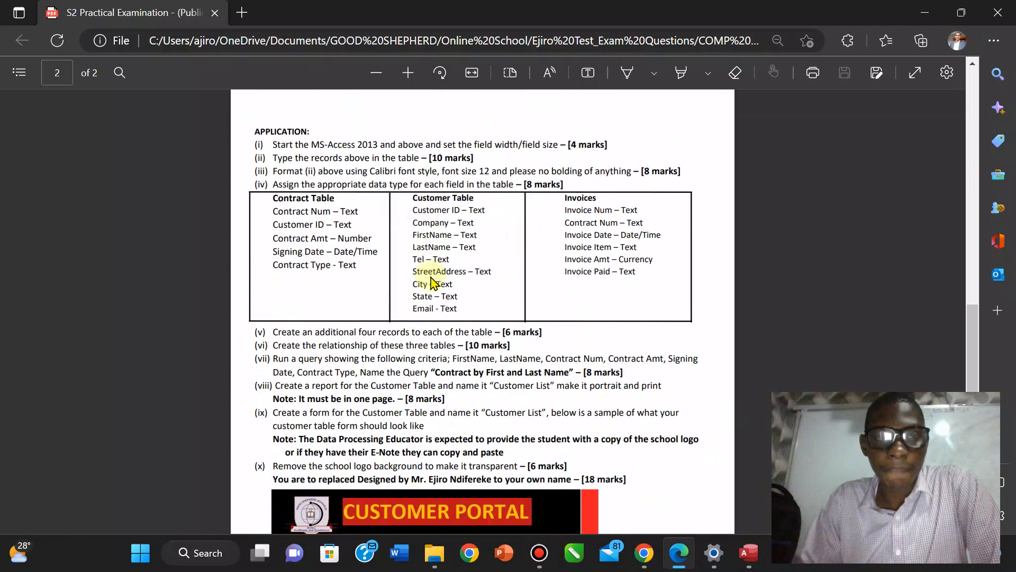
scroll(433, 283, "down", 1)
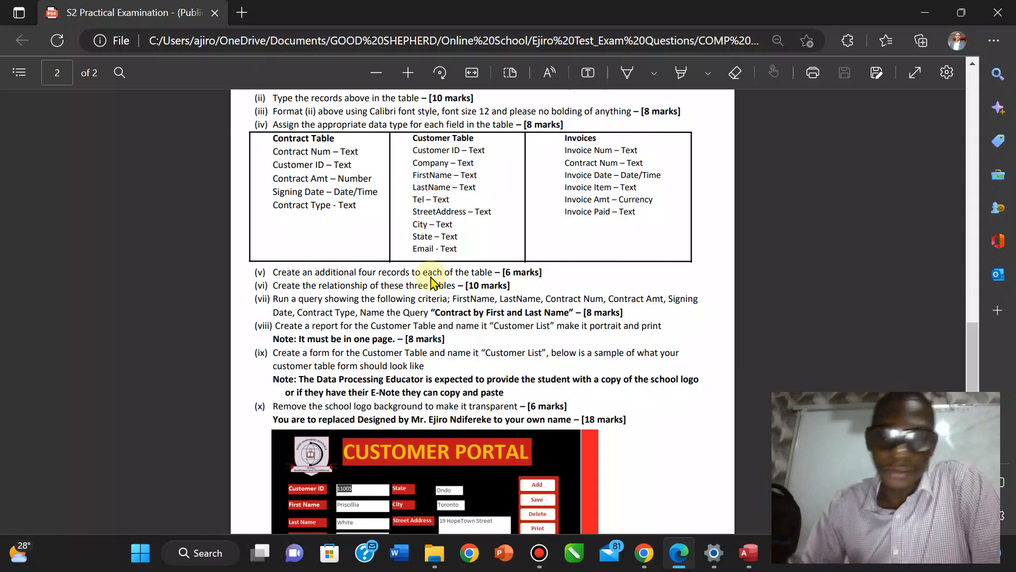
Save the third customer's e-mail and start a fourth Customer record.
left_click(743, 552)
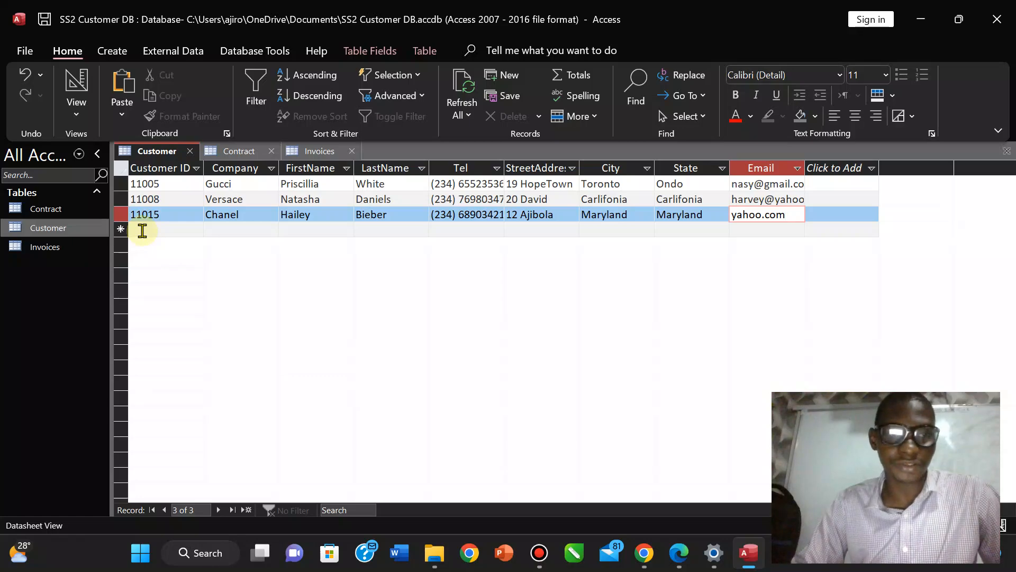
left_click(143, 230)
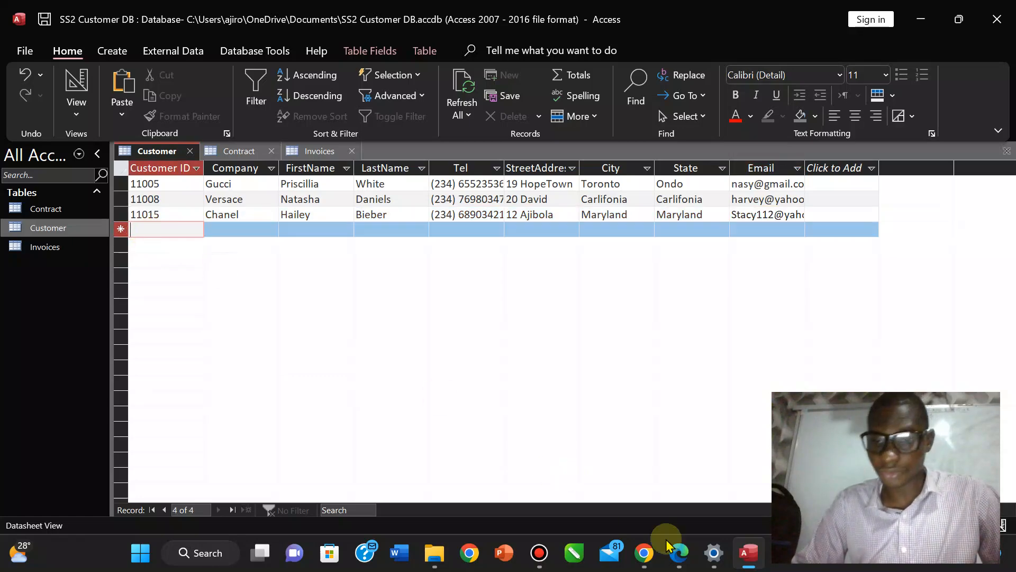
left_click(677, 554)
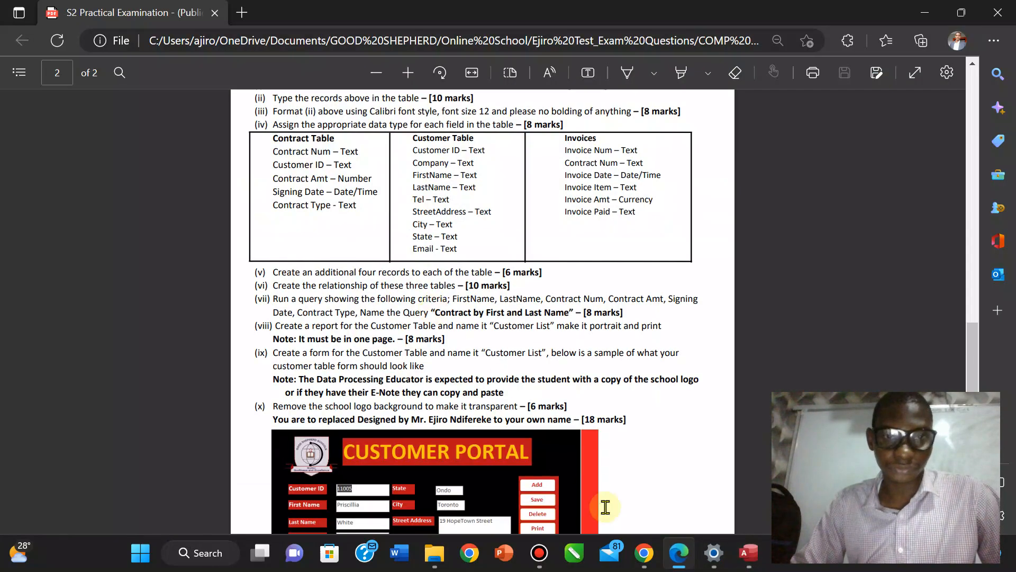
left_click(749, 553)
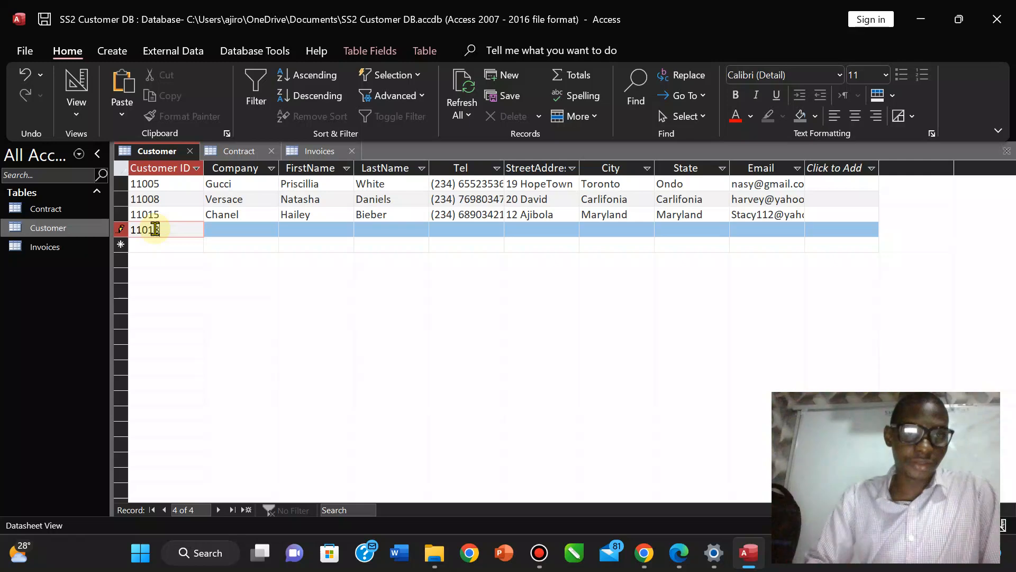
Fill in Company Ajiro Tech, the customer's first and last names and phone number.
key("Tab")
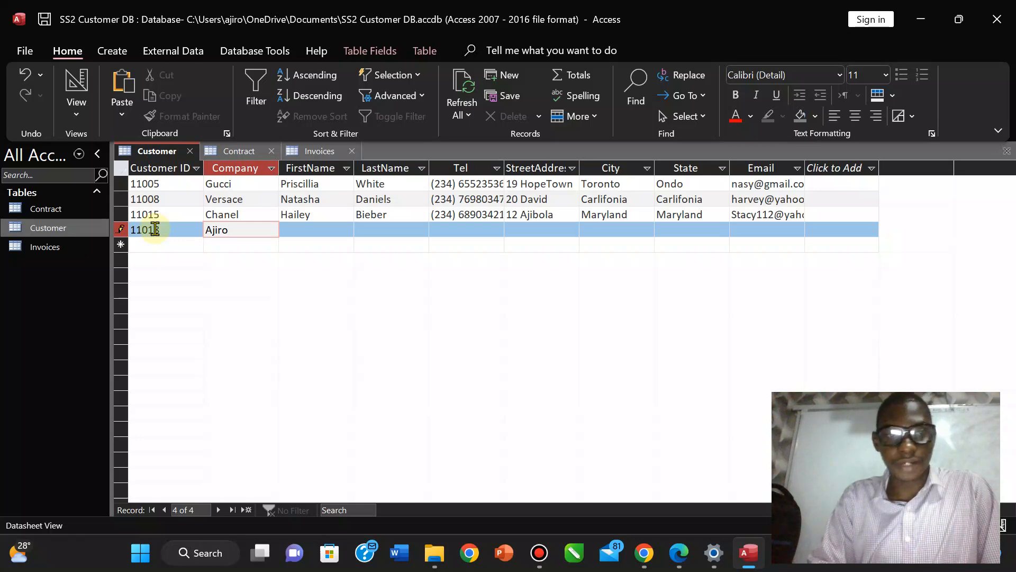
type("Ajiro Tec")
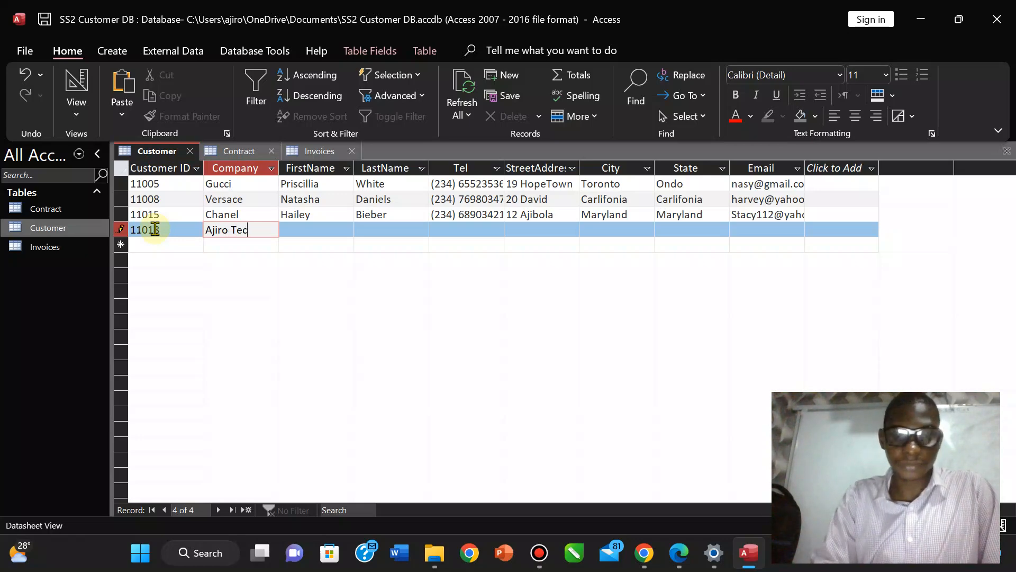
type("h")
key("Tab")
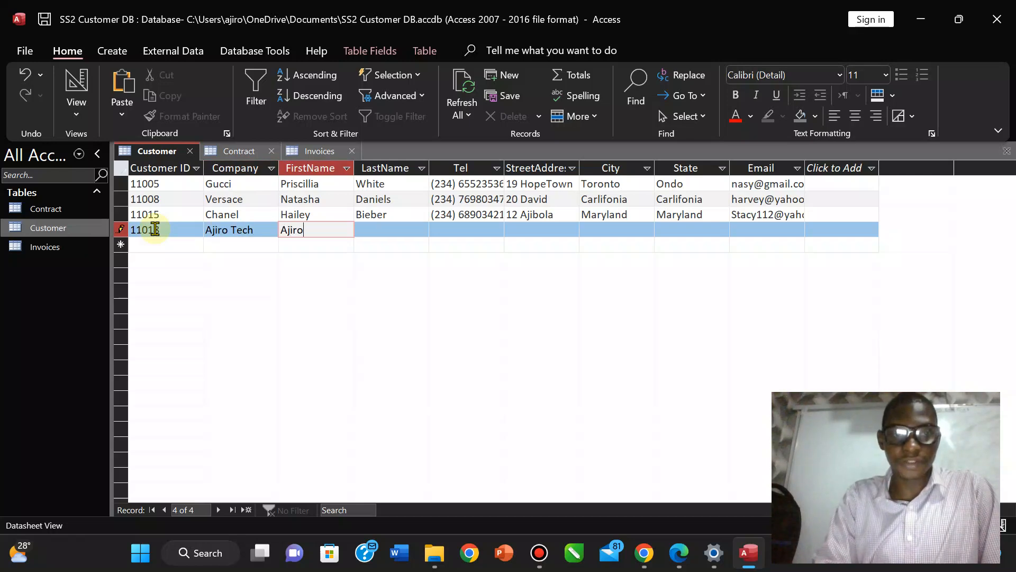
key("Tab")
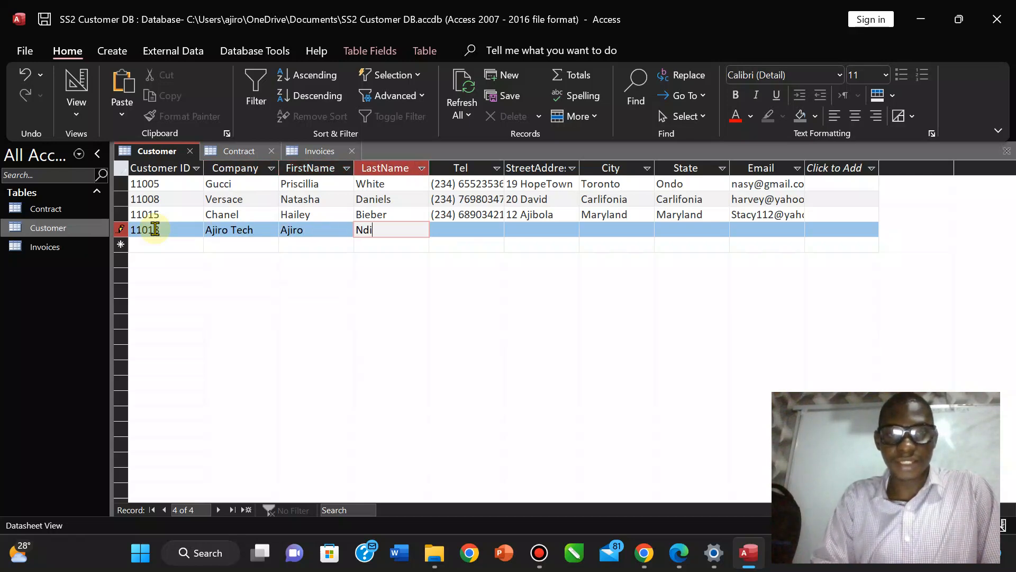
type("Ndi")
key("Tab")
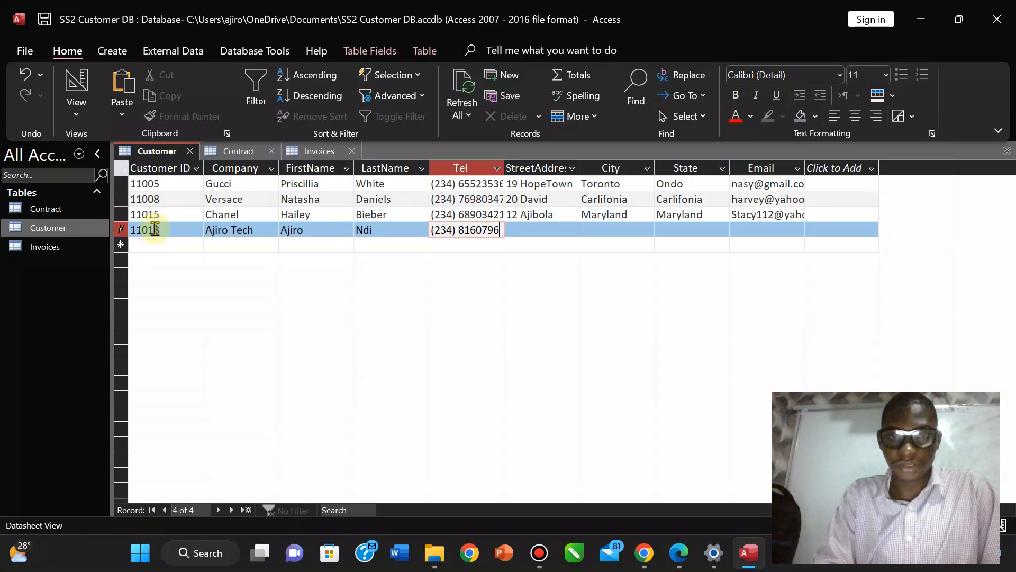
type("09")
key("Tab")
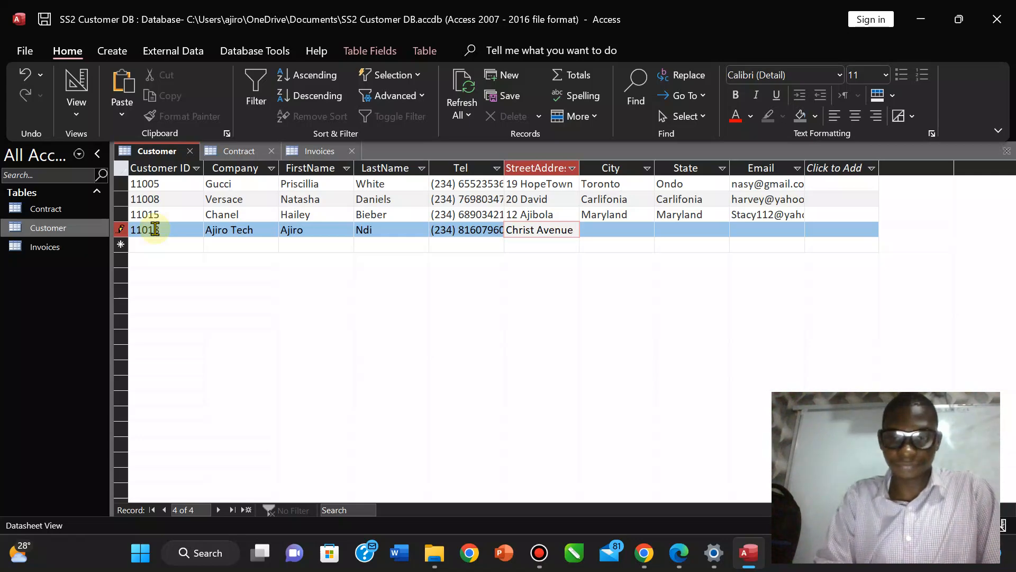
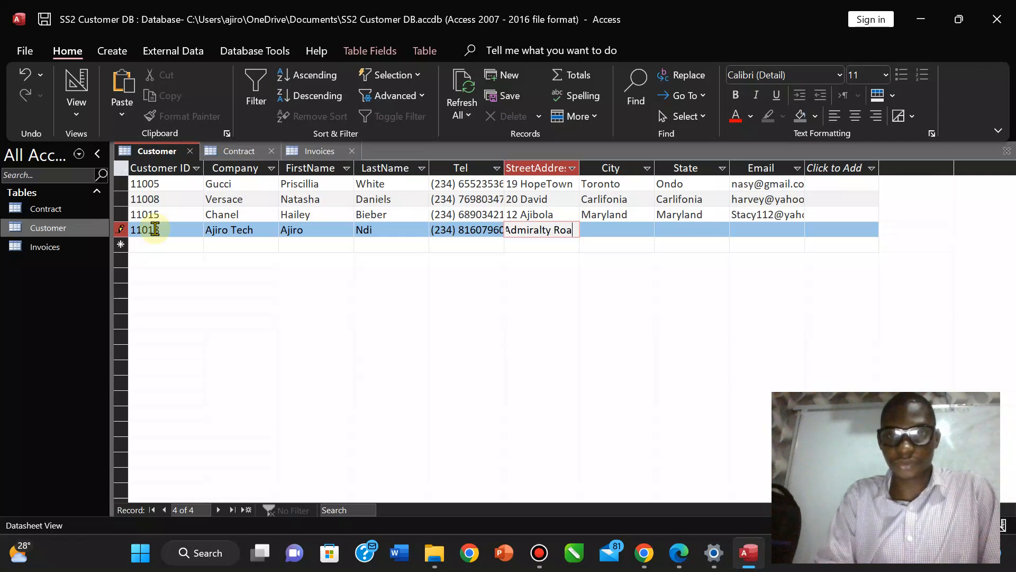
Enter the customer's street address, city, state and e-mail address.
key("Tab")
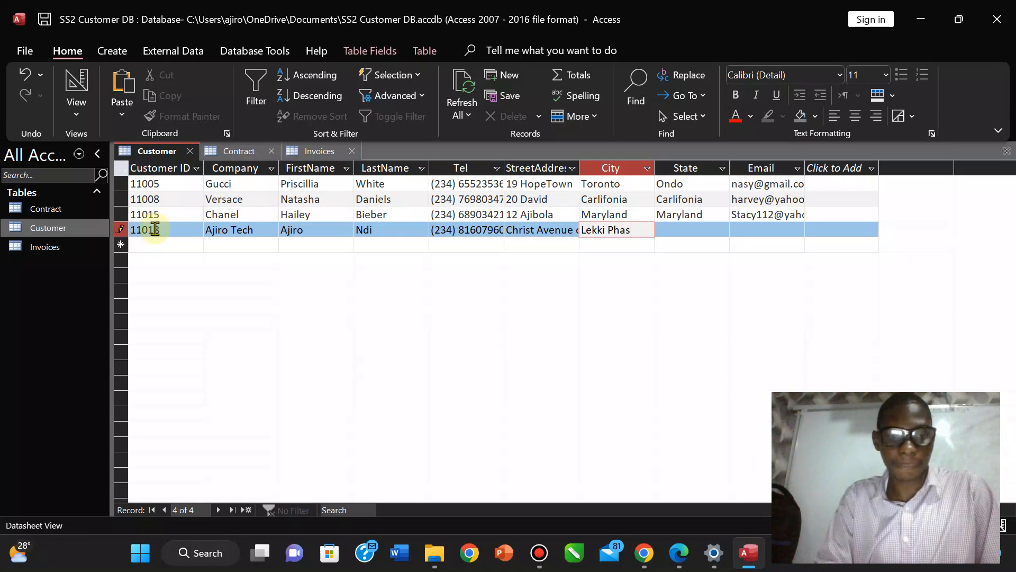
key("Tab")
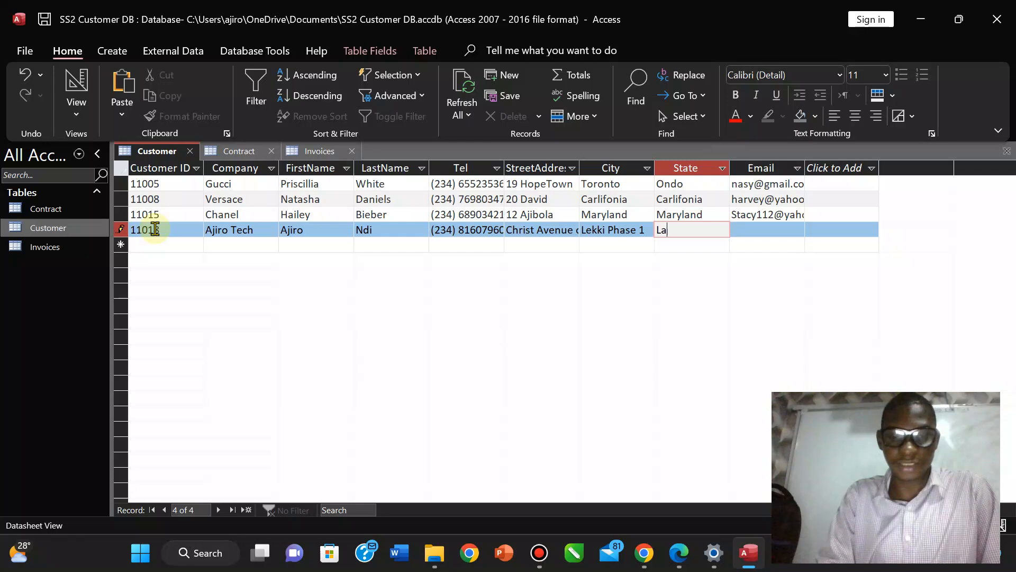
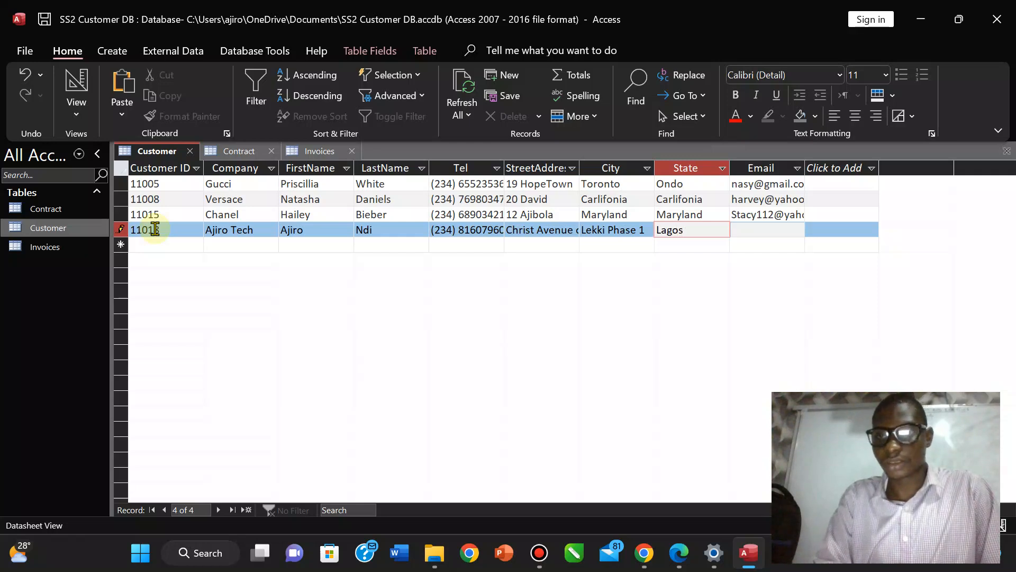
key("Tab")
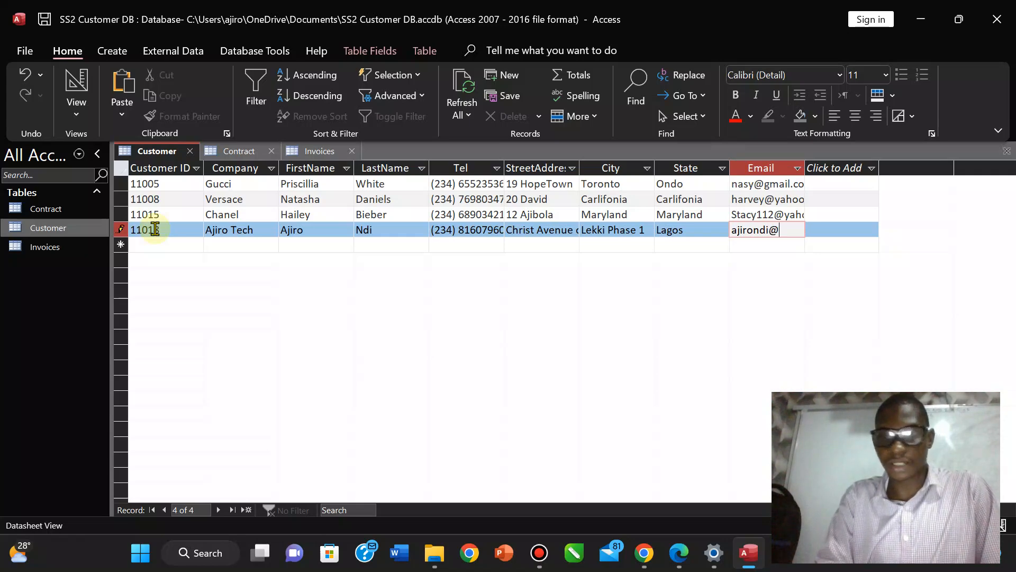
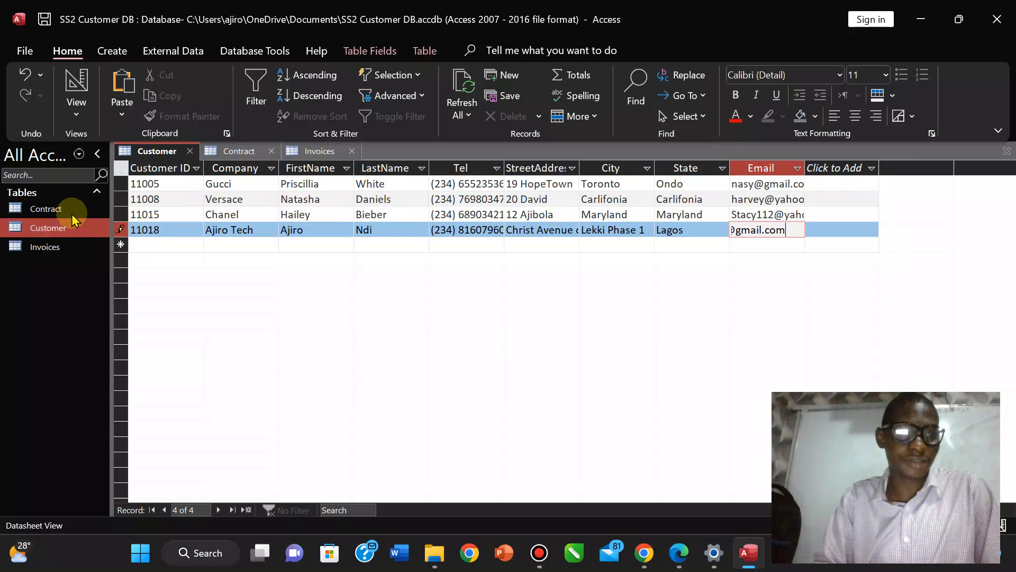
left_click(49, 208)
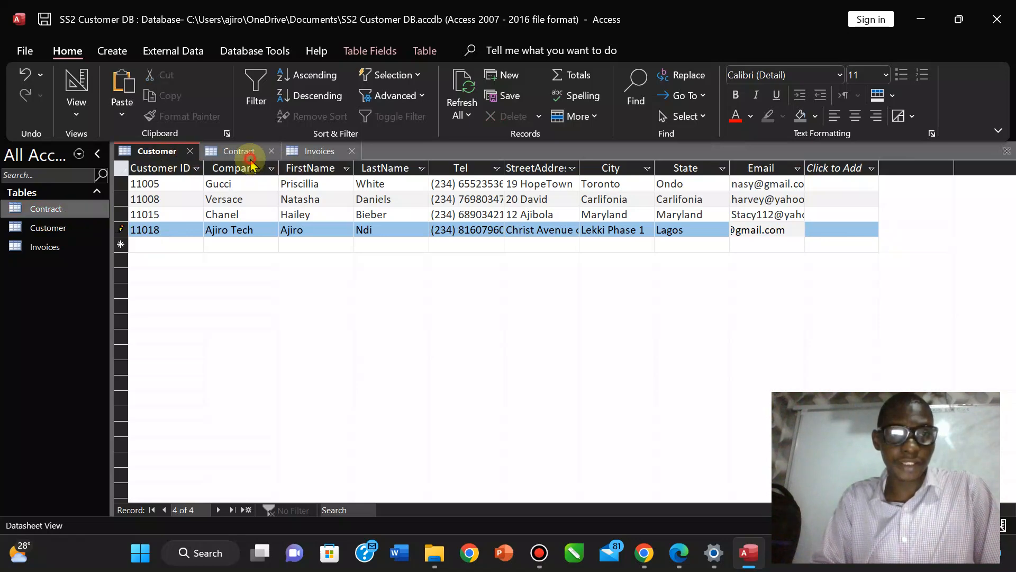
left_click(250, 154)
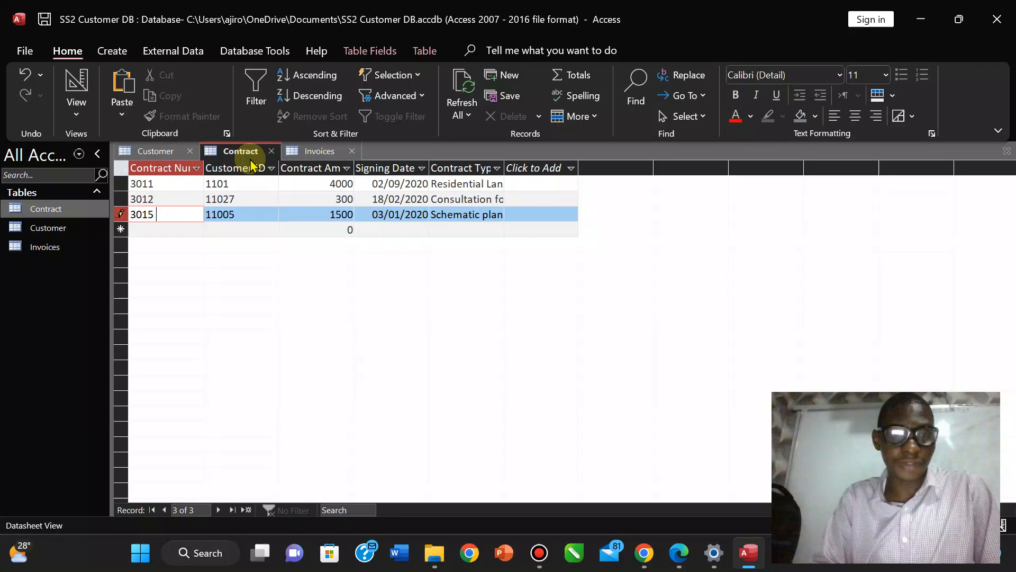
Start contract 3018 and paste the new customer's ID into its Customer ID field.
left_click(143, 229)
type("30")
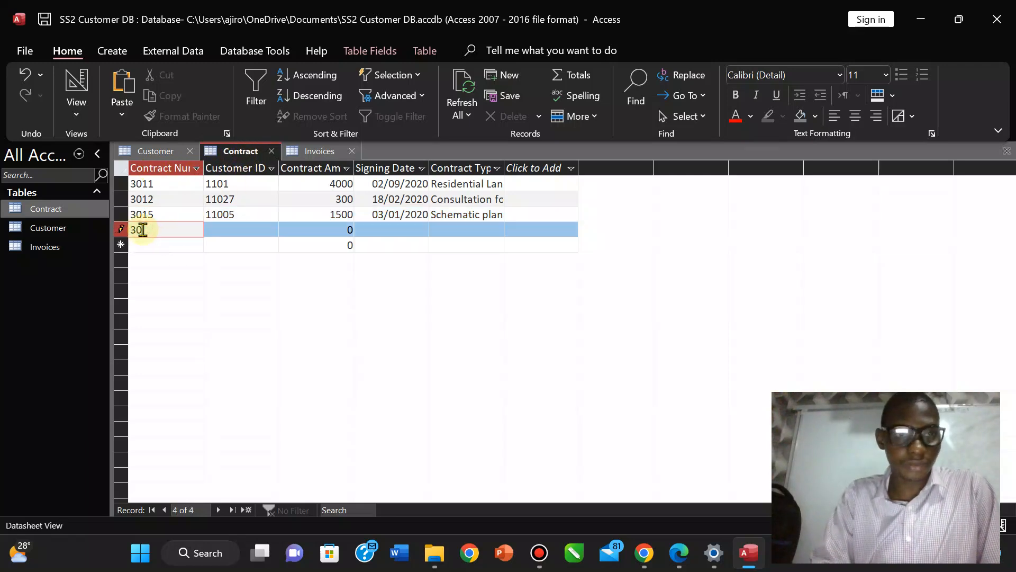
type("18")
key("Tab")
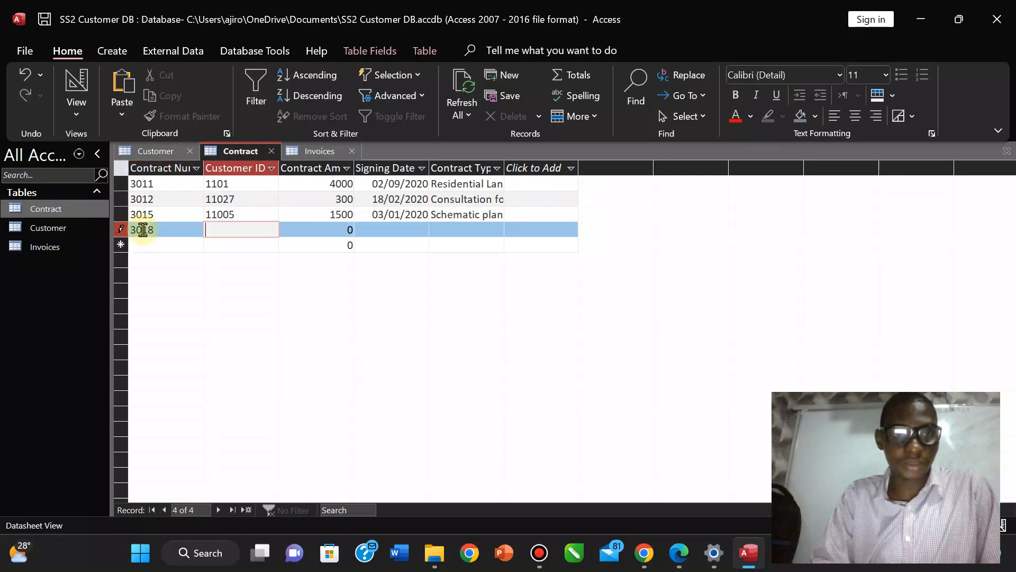
left_click(49, 228)
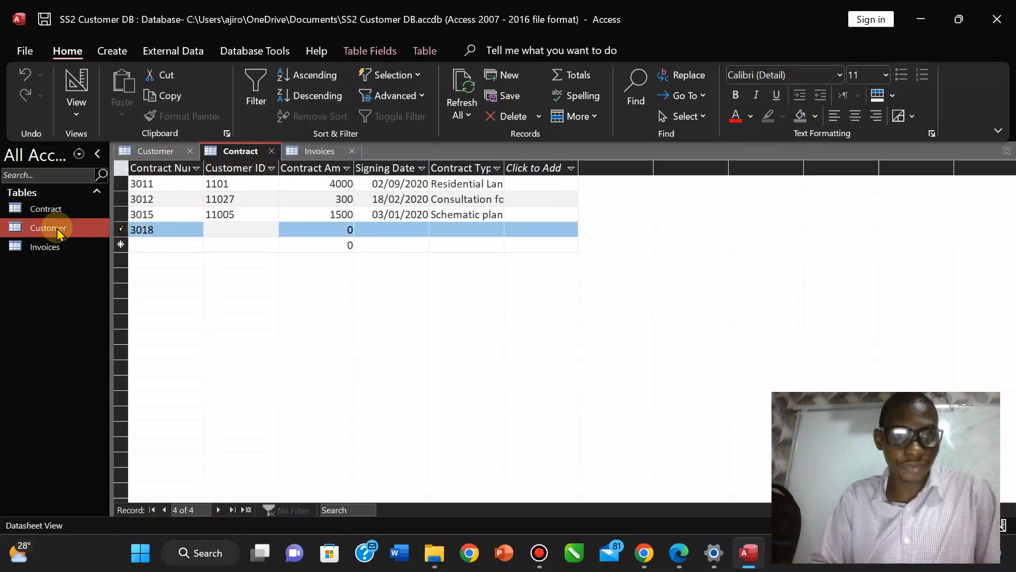
left_click(159, 152)
left_click(170, 229)
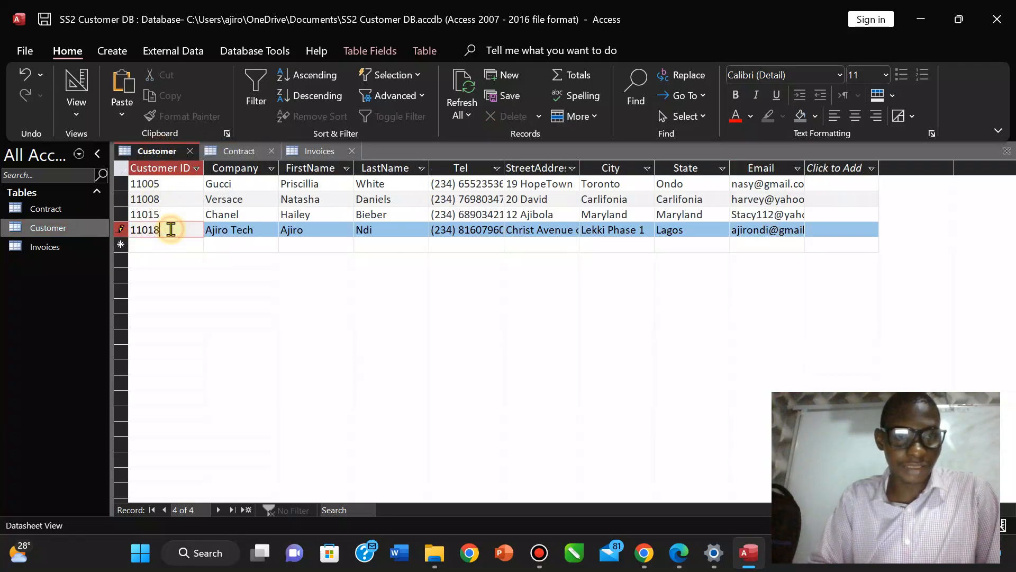
left_click(160, 217)
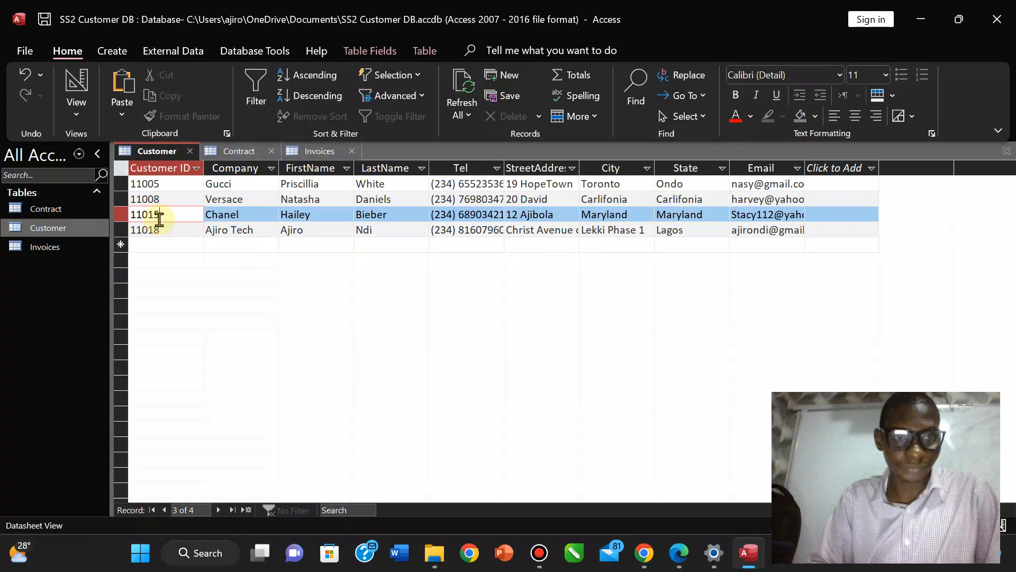
left_click(162, 230)
left_click_drag(155, 229, 131, 233)
key("ctrl+c")
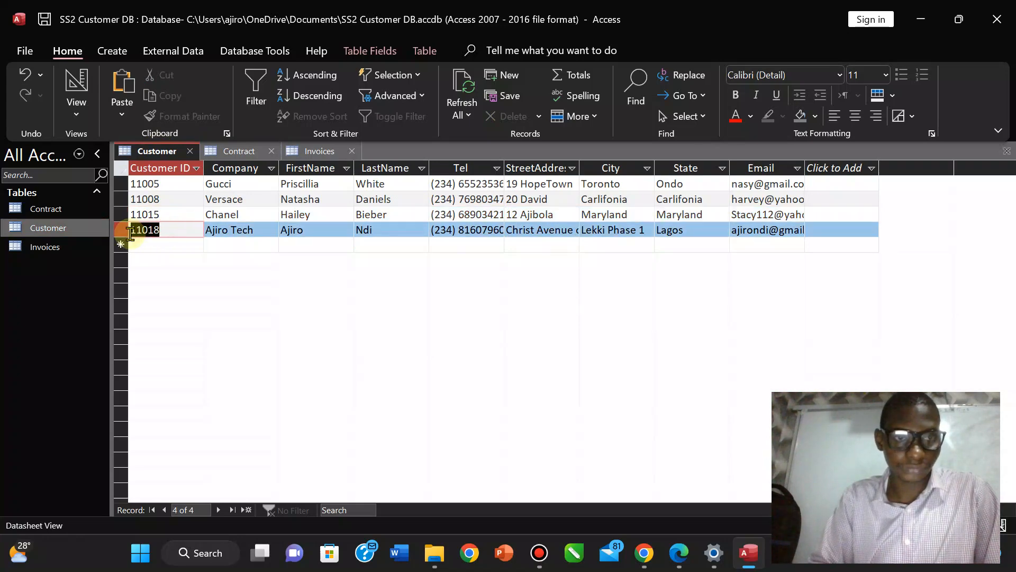
left_click(234, 154)
key("ctrl+v")
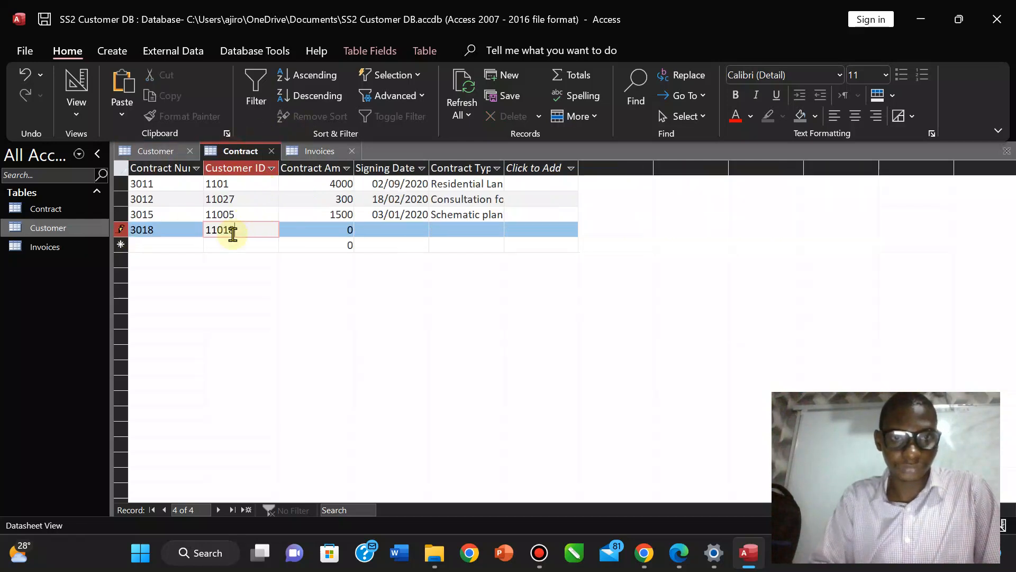
Give contract 3018 amount 6000, signing date 04/02/2022 and type Teaching.
left_click(345, 229)
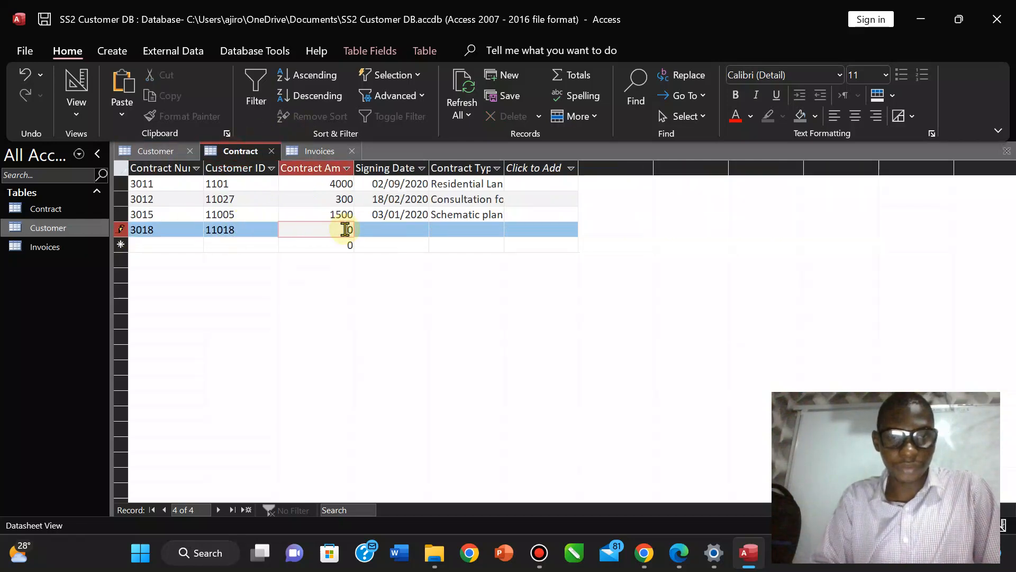
left_click(383, 228)
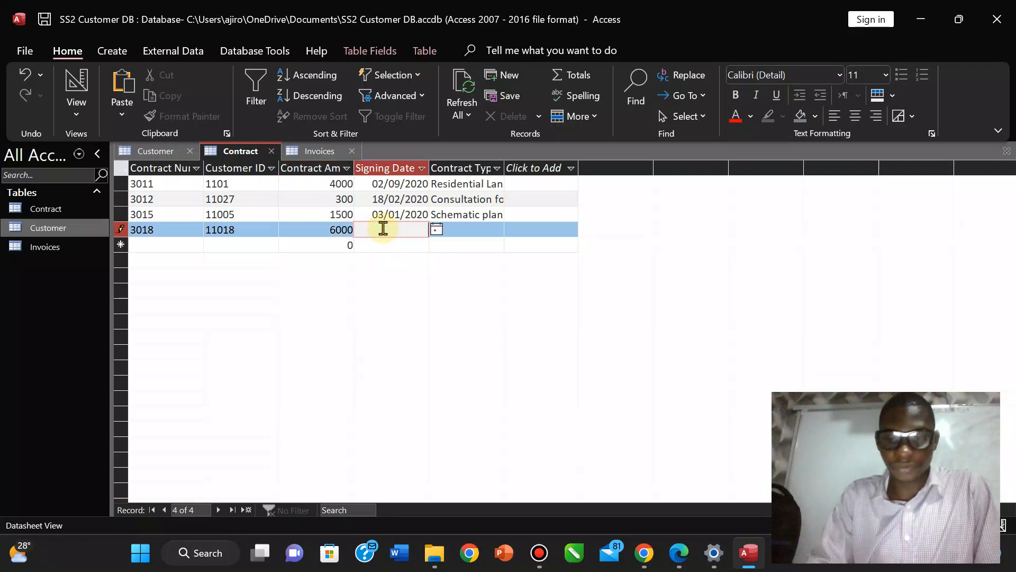
type("04/0")
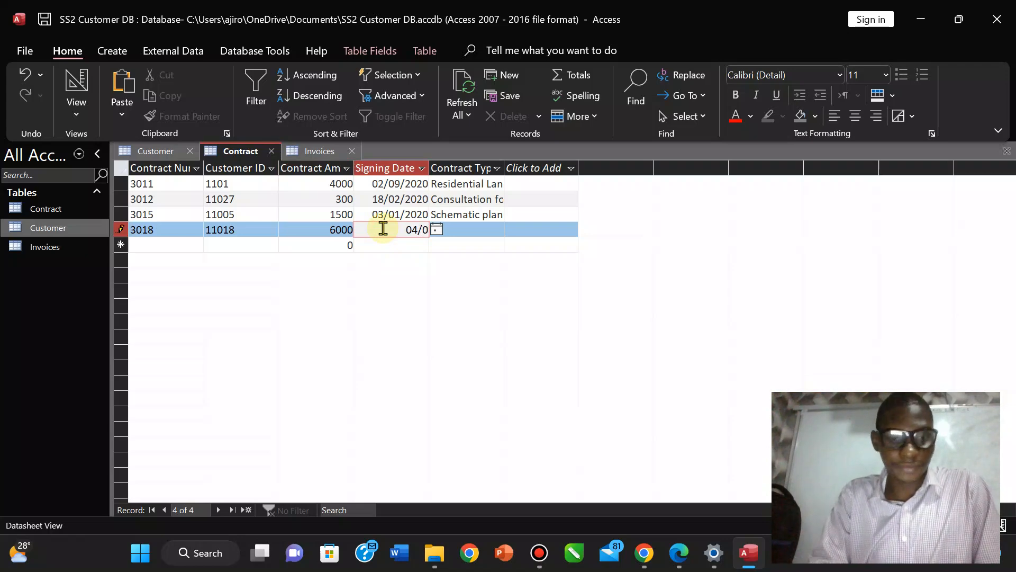
type("2/2022")
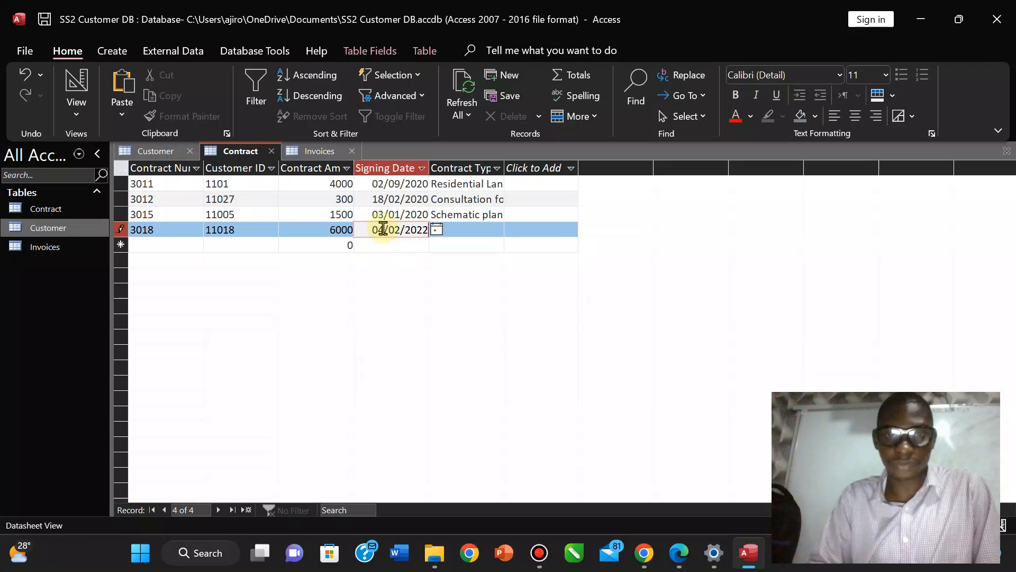
left_click(453, 226)
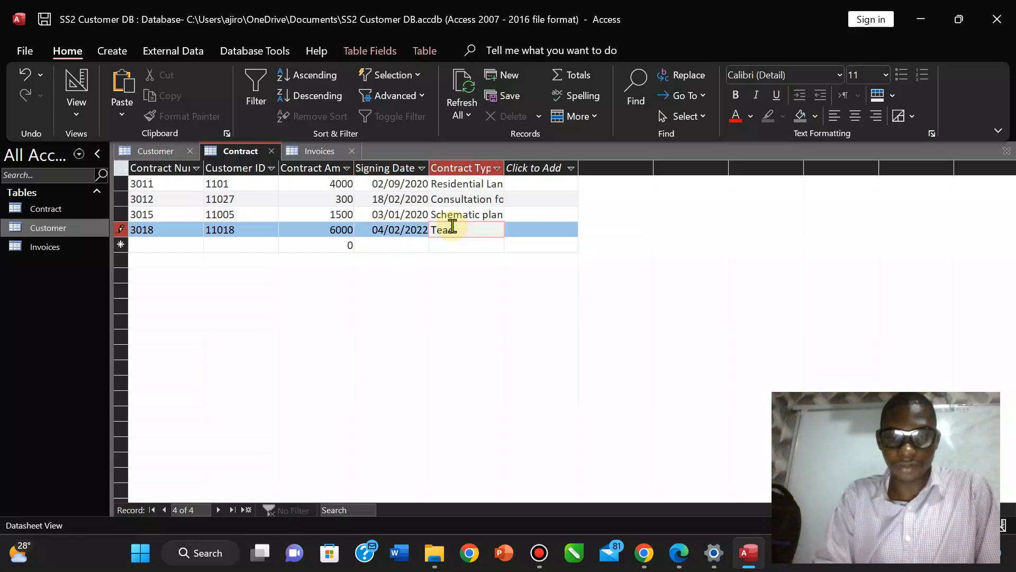
left_click(323, 152)
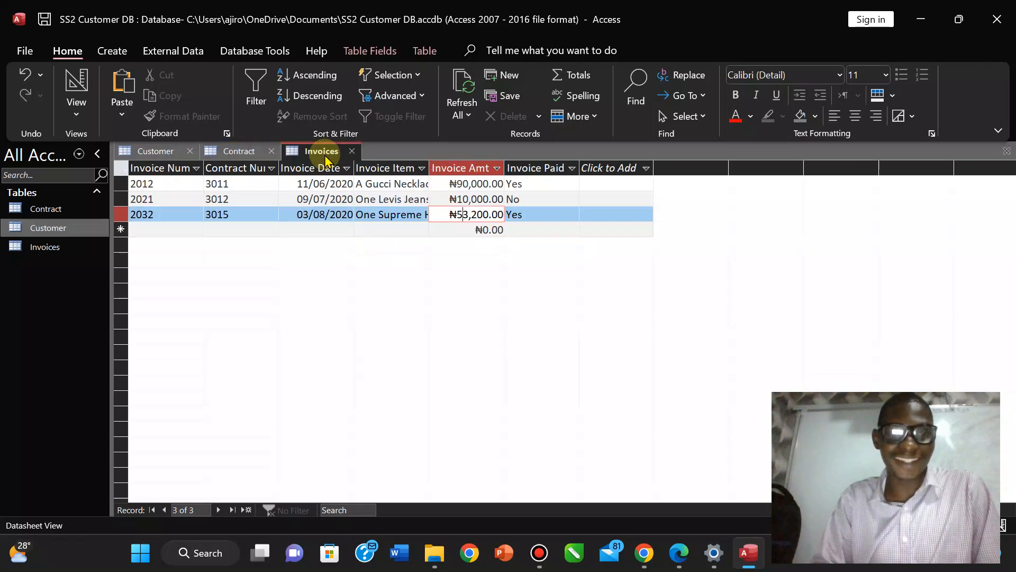
Start a new invoice and paste contract number 3018 into it.
left_click(151, 231)
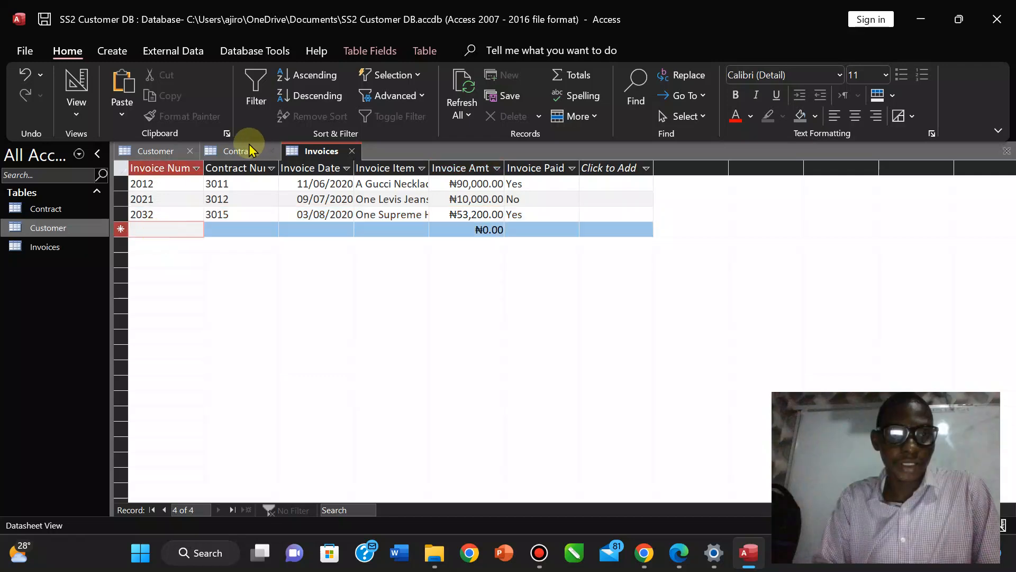
left_click(149, 151)
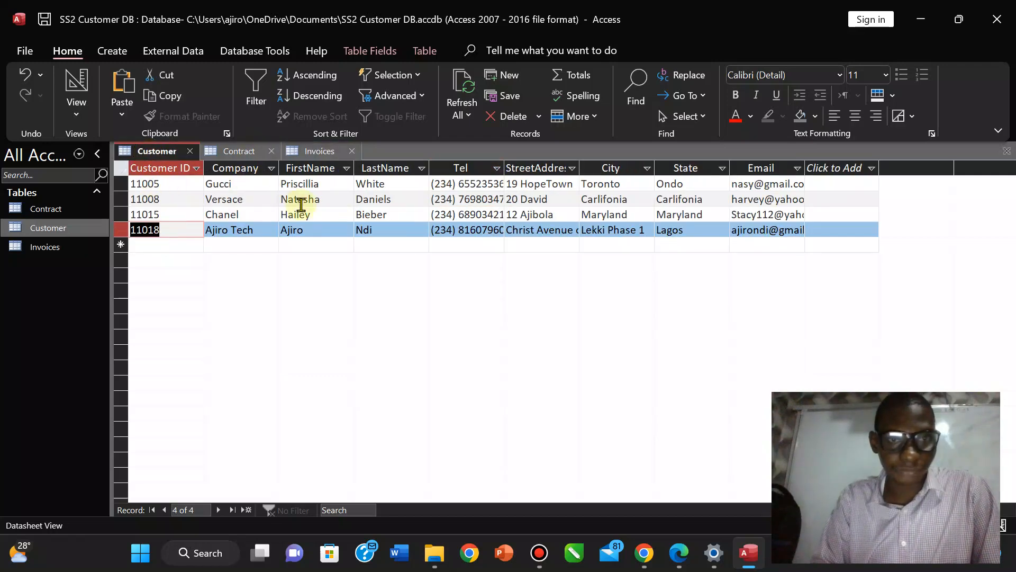
left_click(231, 153)
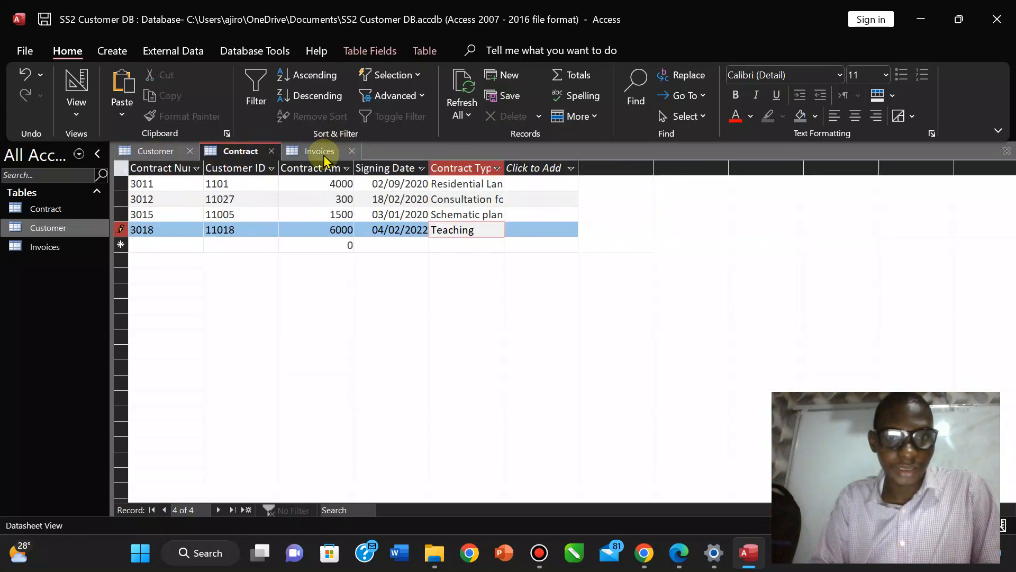
left_click(157, 229)
left_click_drag(157, 229, 129, 229)
key("ctrl+c")
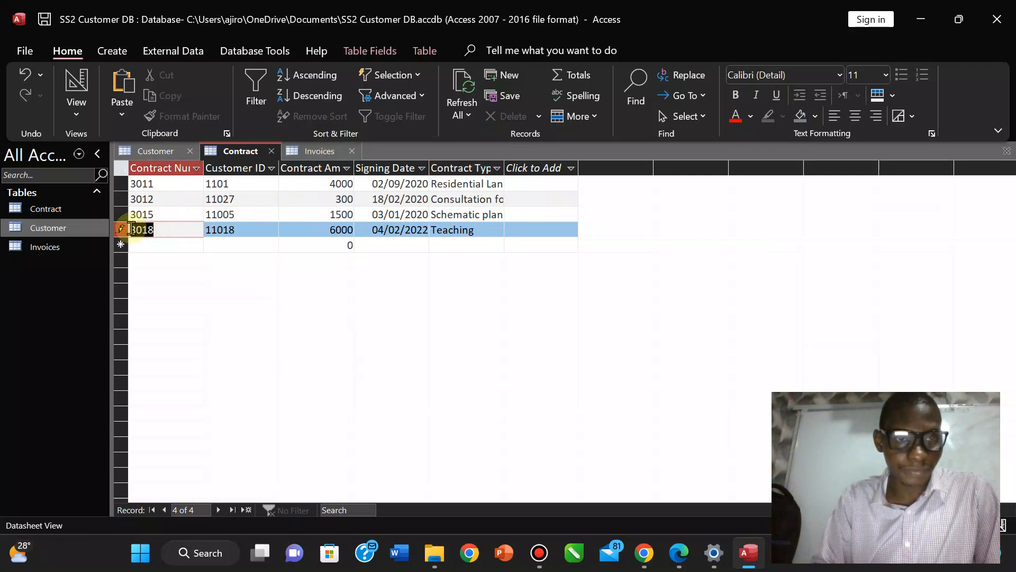
left_click(322, 151)
key("ctrl+v")
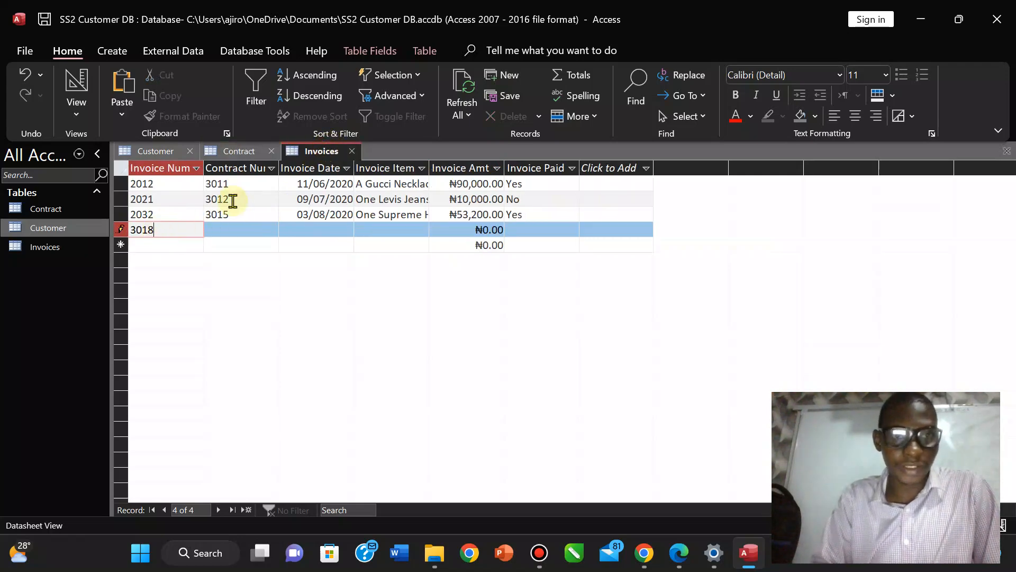
Enter 3018 in the new invoice's Contract Num field.
left_click(237, 152)
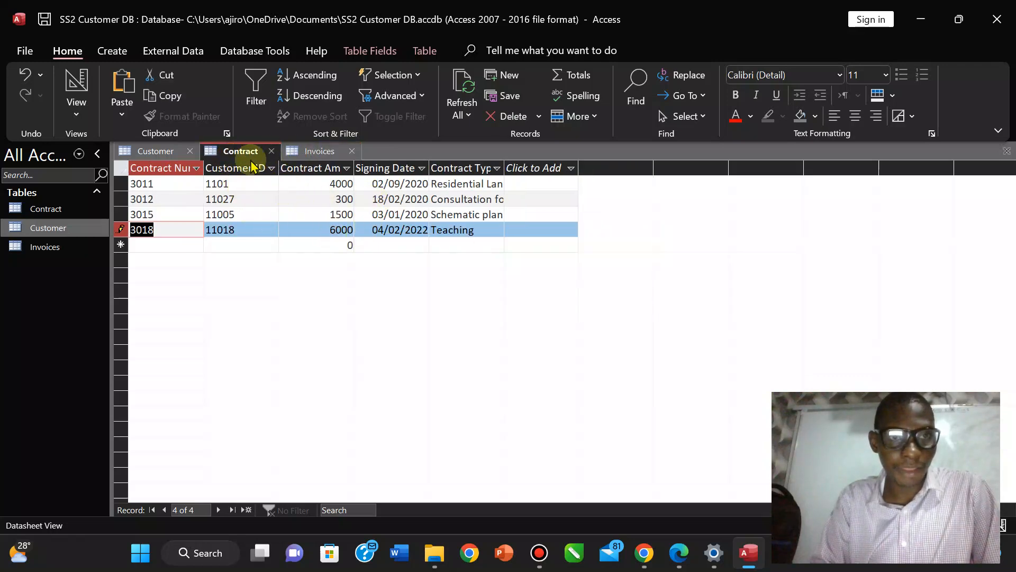
left_click(309, 150)
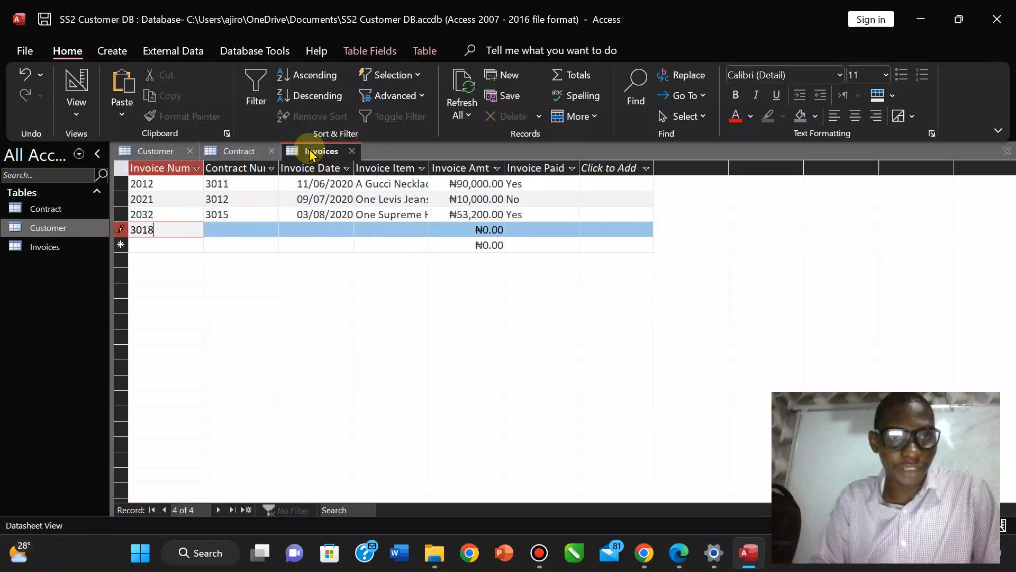
left_click(240, 152)
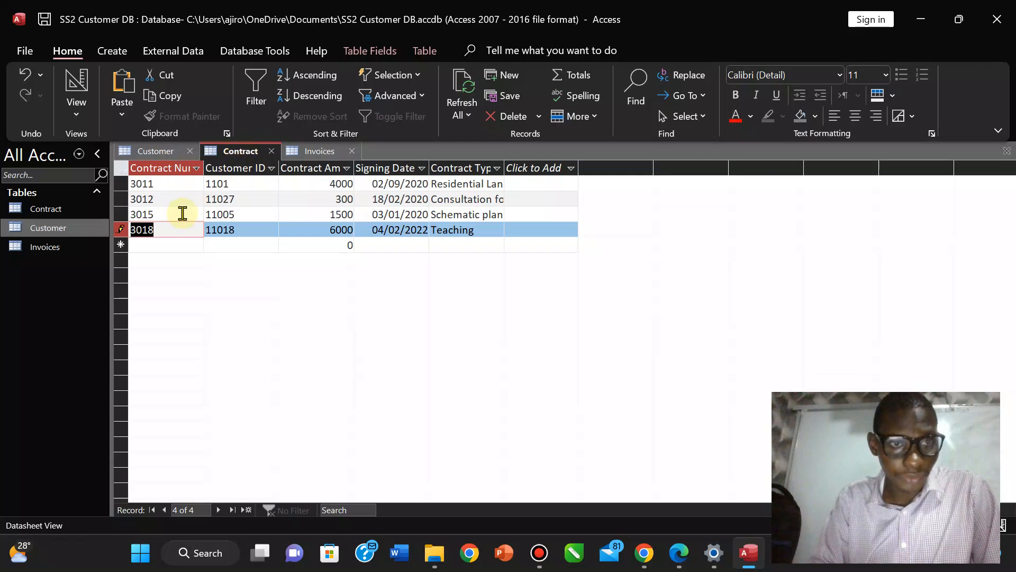
left_click_drag(295, 144, 318, 150)
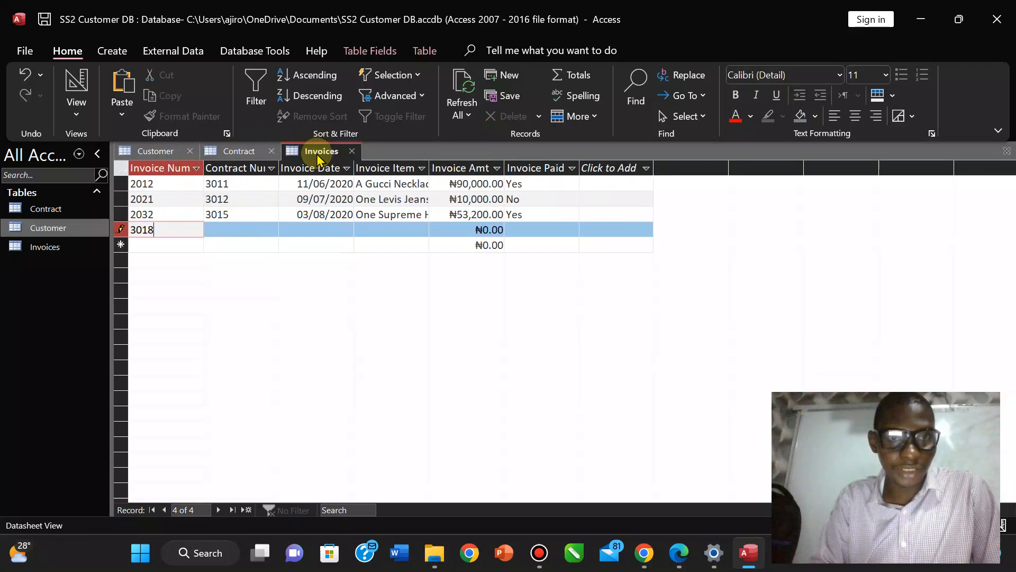
left_click(234, 229)
type("3")
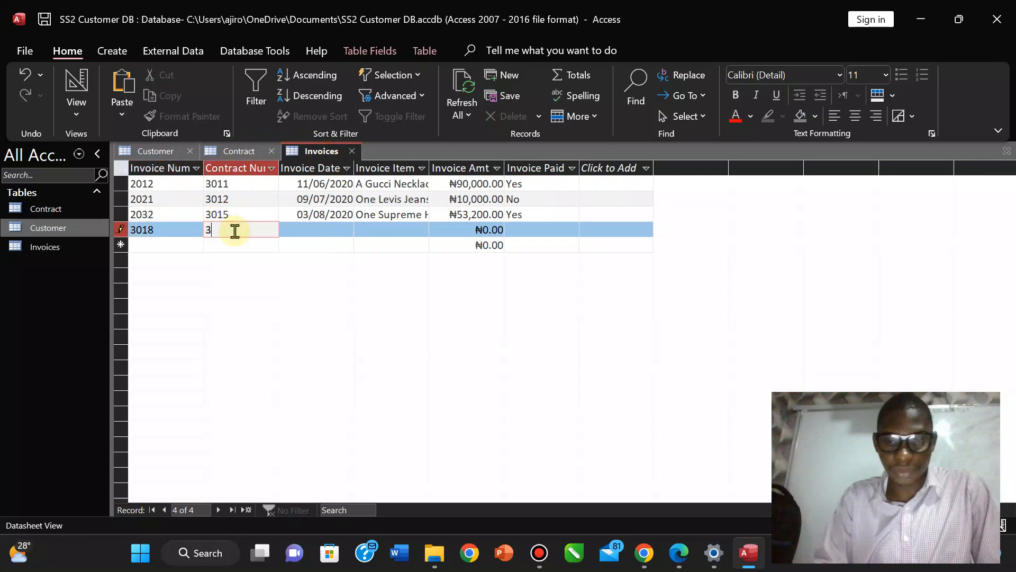
type("018")
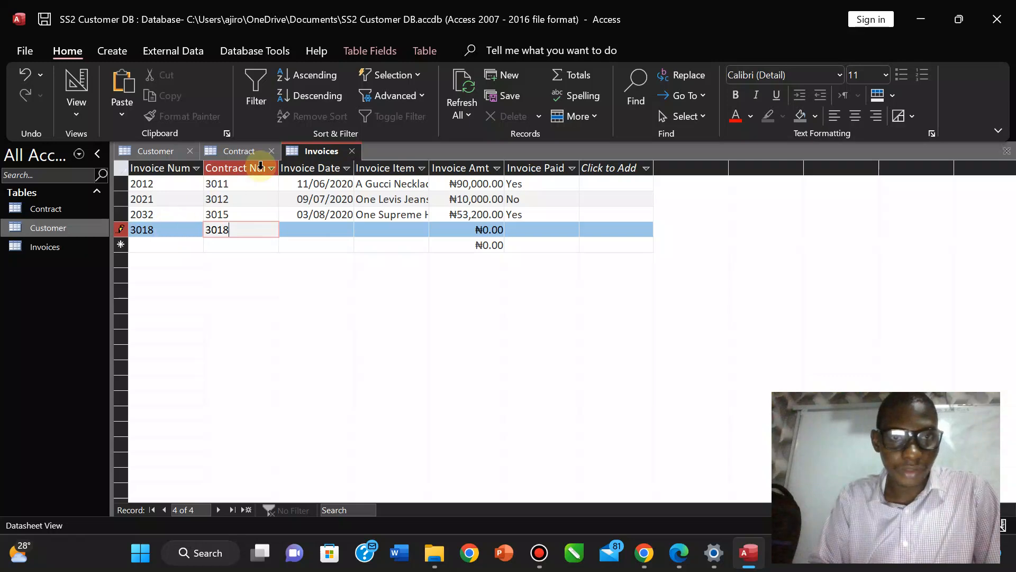
left_click(159, 154)
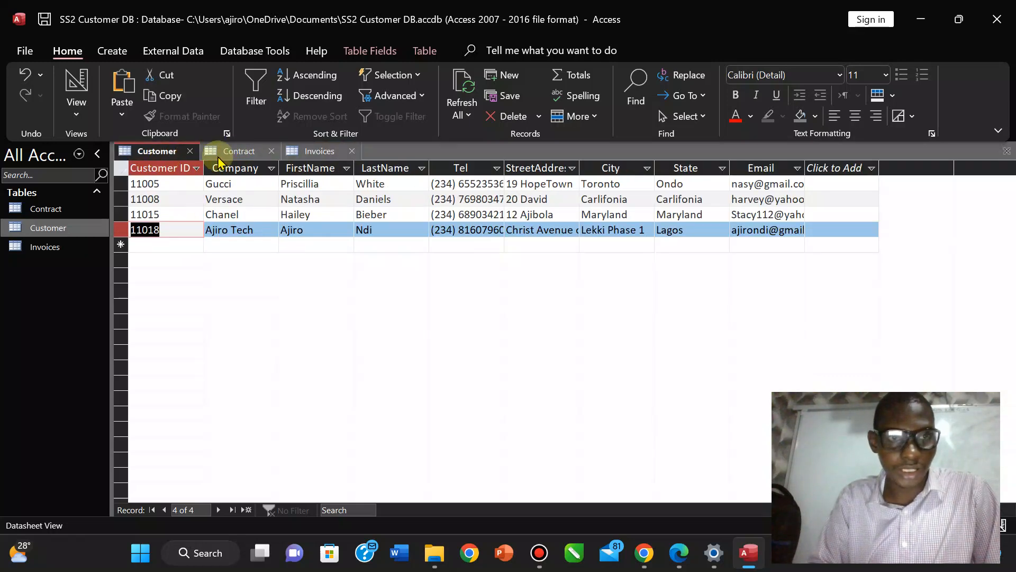
left_click(240, 152)
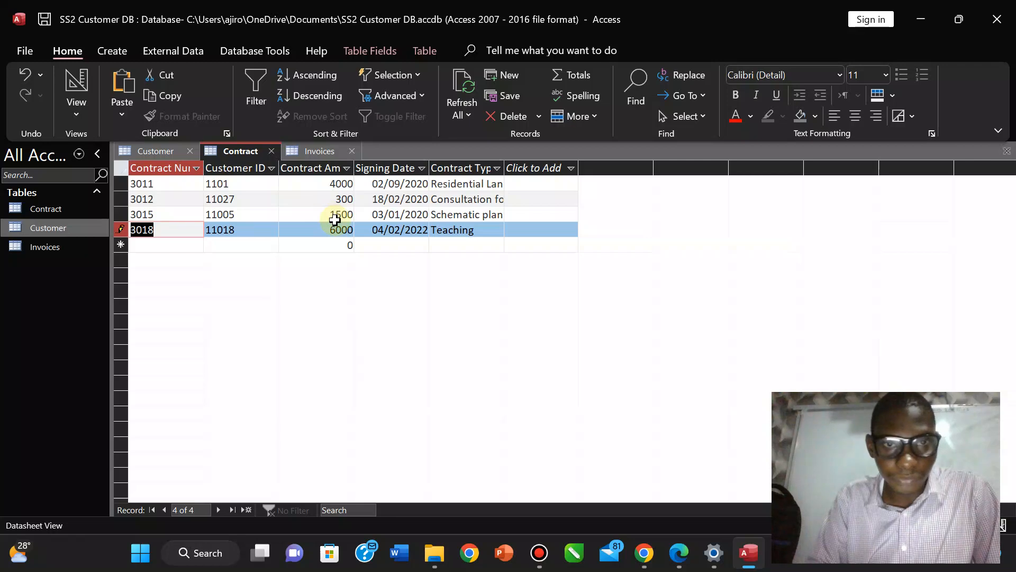
left_click(312, 152)
Fix the invoice number and fill invoice 2035: 04/06/2022, Books, amount 50,000.
left_click(171, 233)
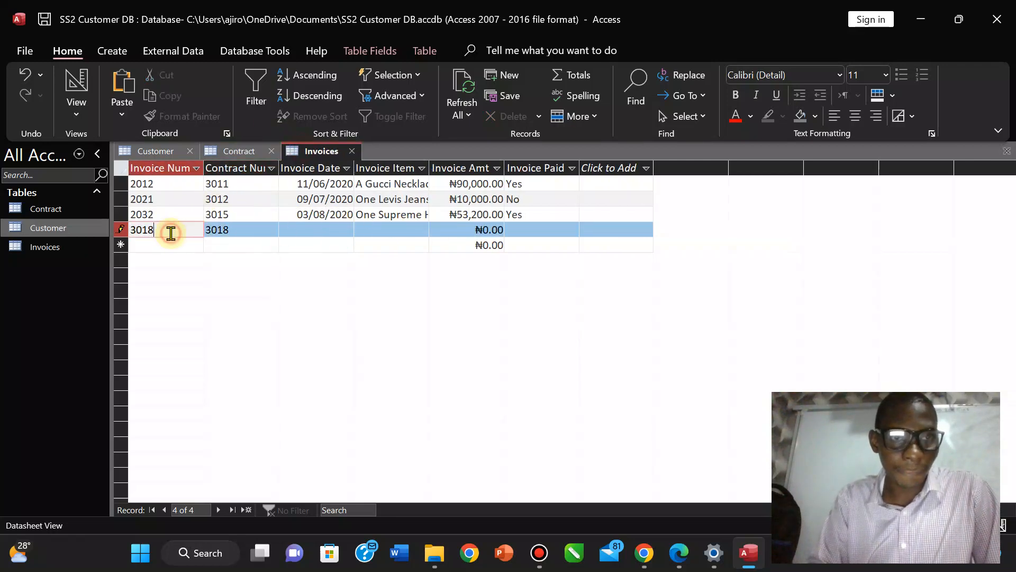
key("BackSpace")
key("BackSpace")
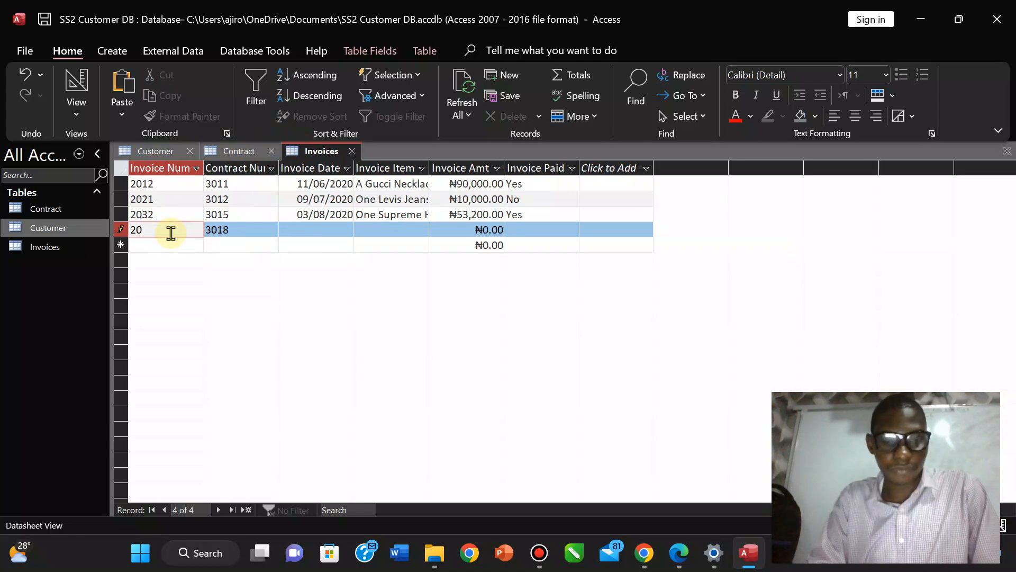
left_click(304, 233)
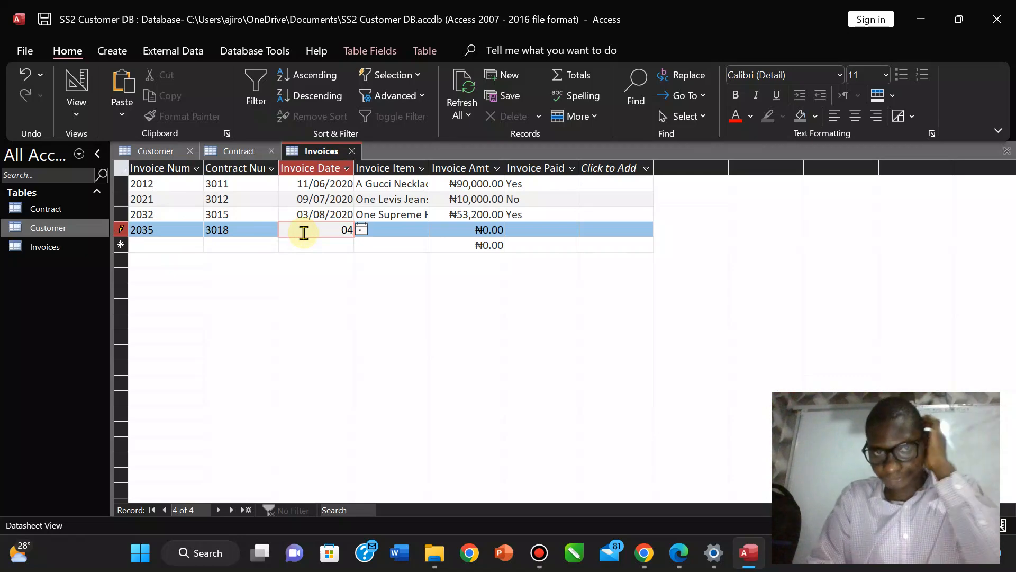
type("04")
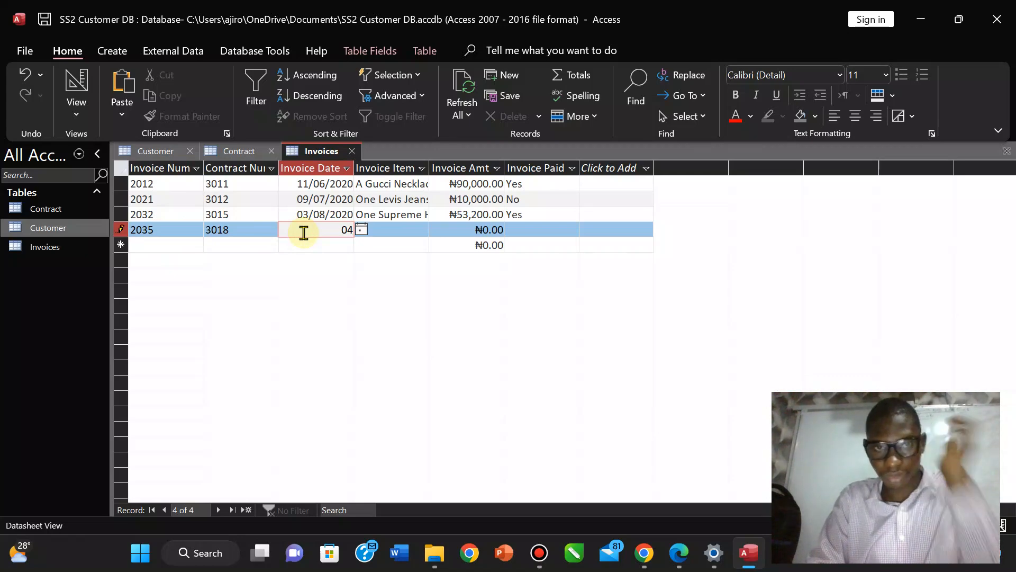
type("/0")
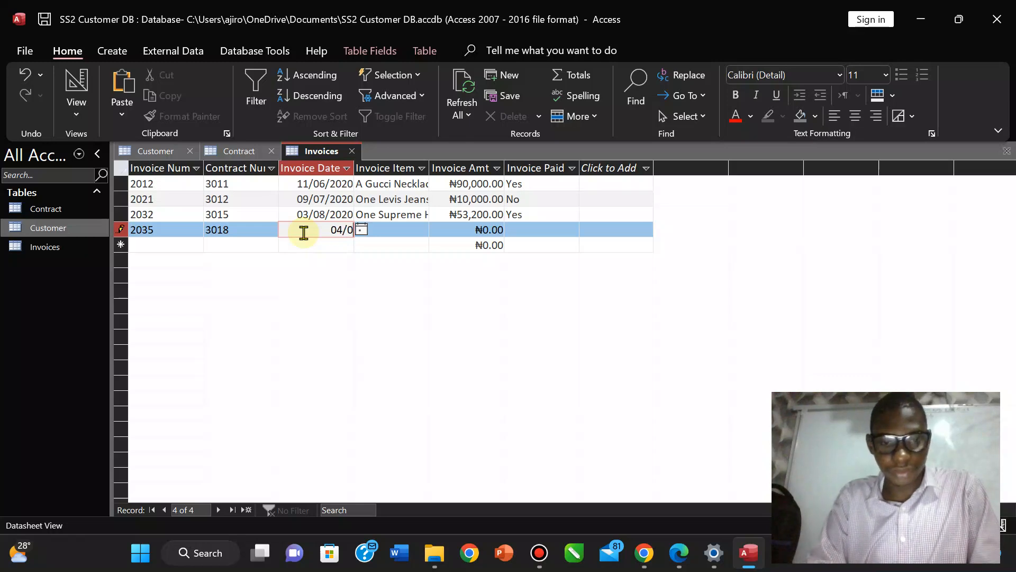
type("6/202")
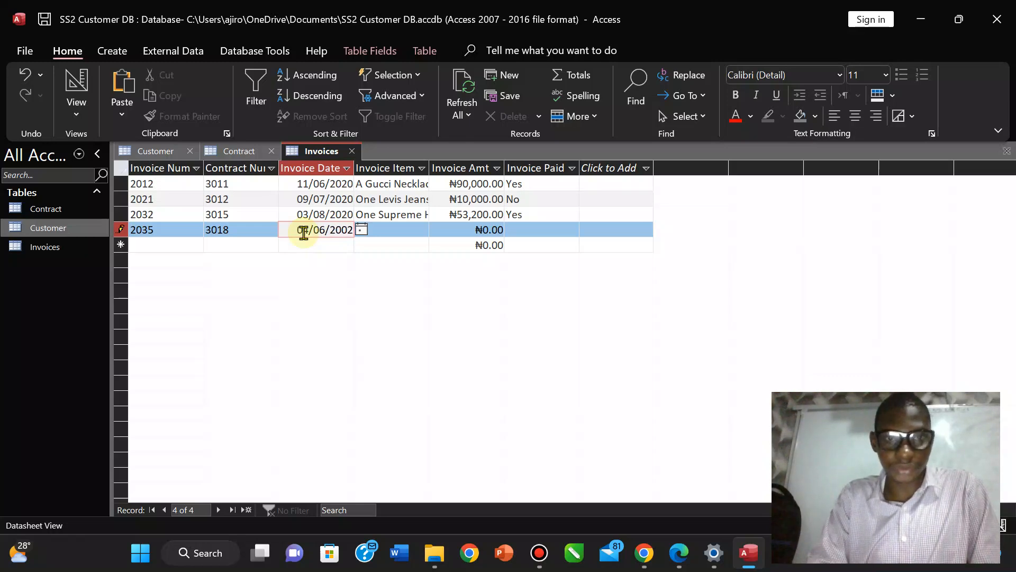
type("2")
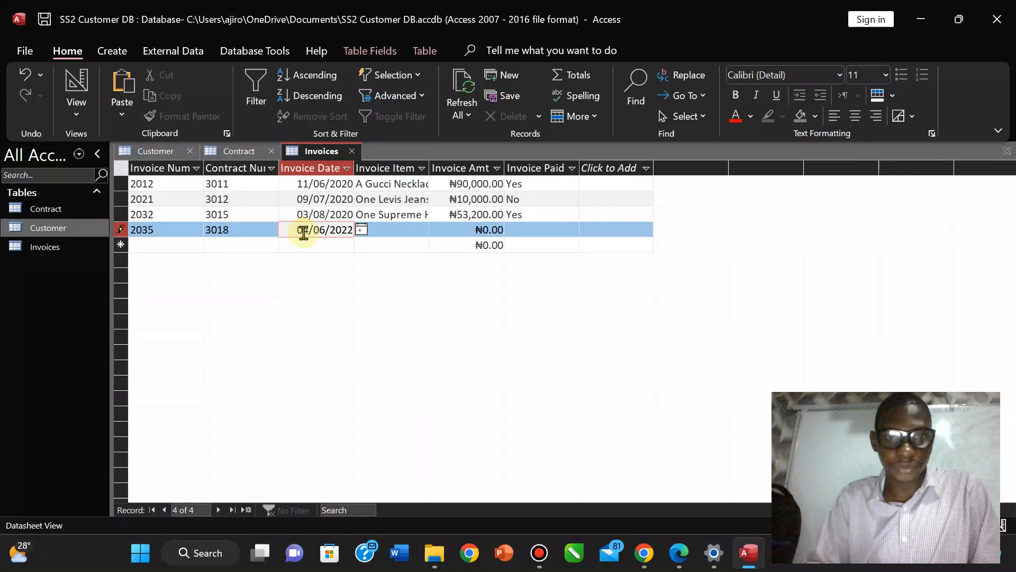
left_click(392, 229)
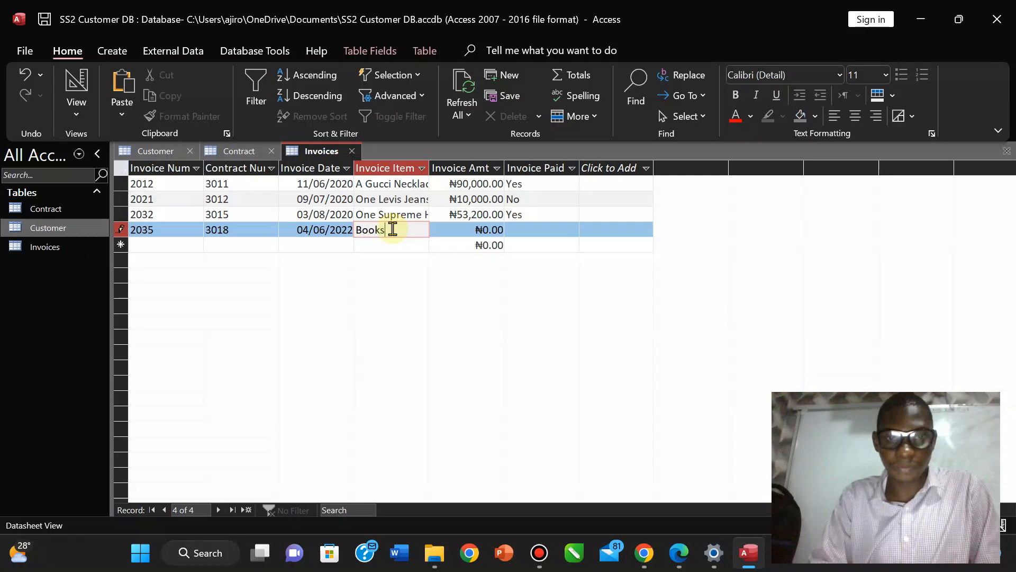
left_click(499, 231)
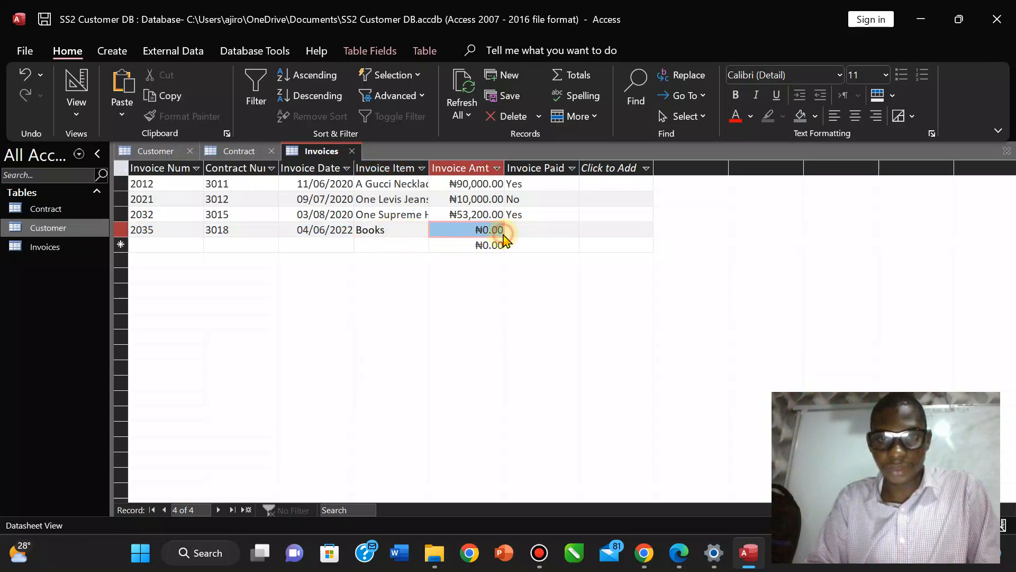
left_click(502, 231)
key("BackSpace")
key("BackSpace")
key("BackSpace")
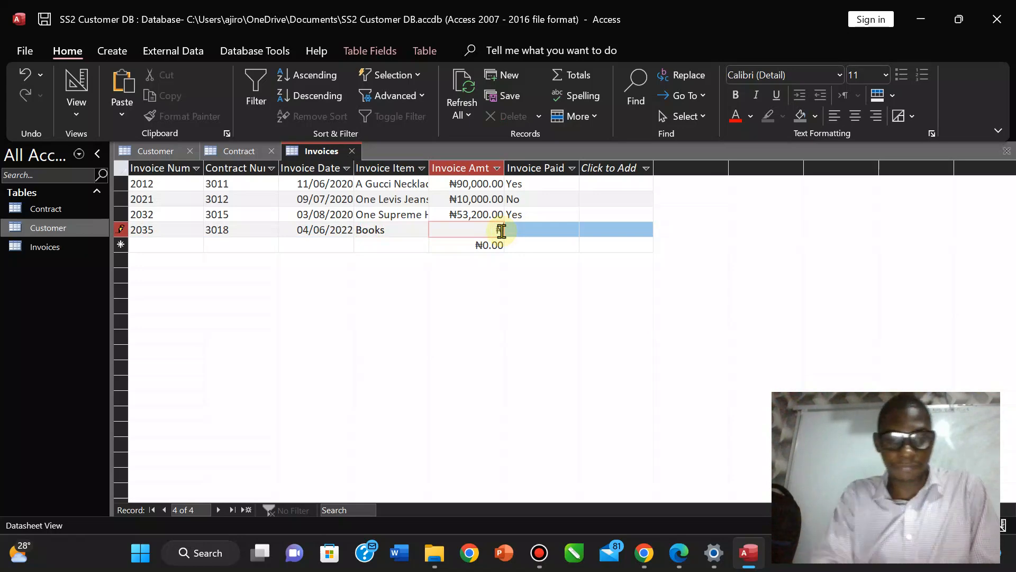
type("5")
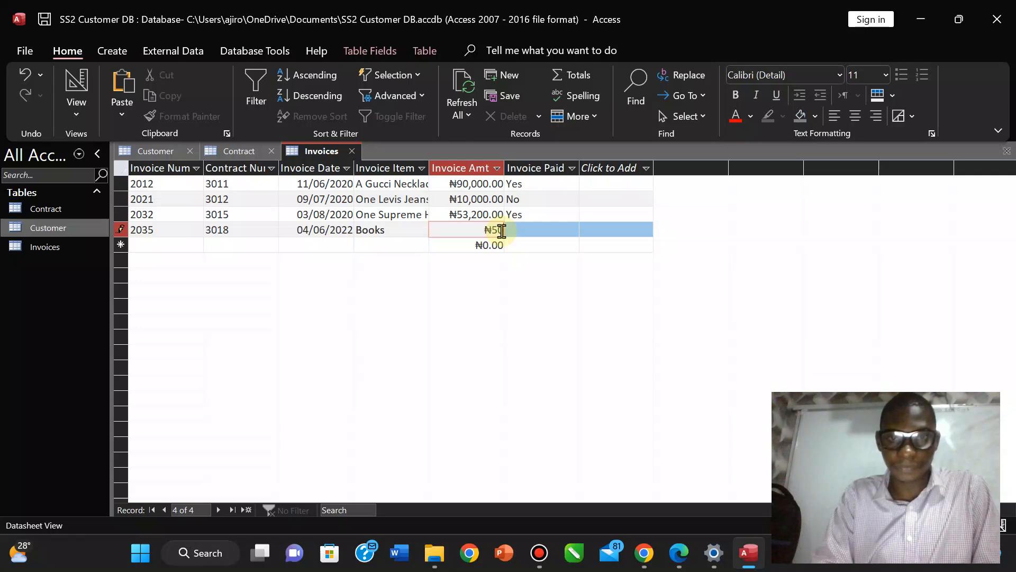
type("0,00")
type("0000")
key("Tab")
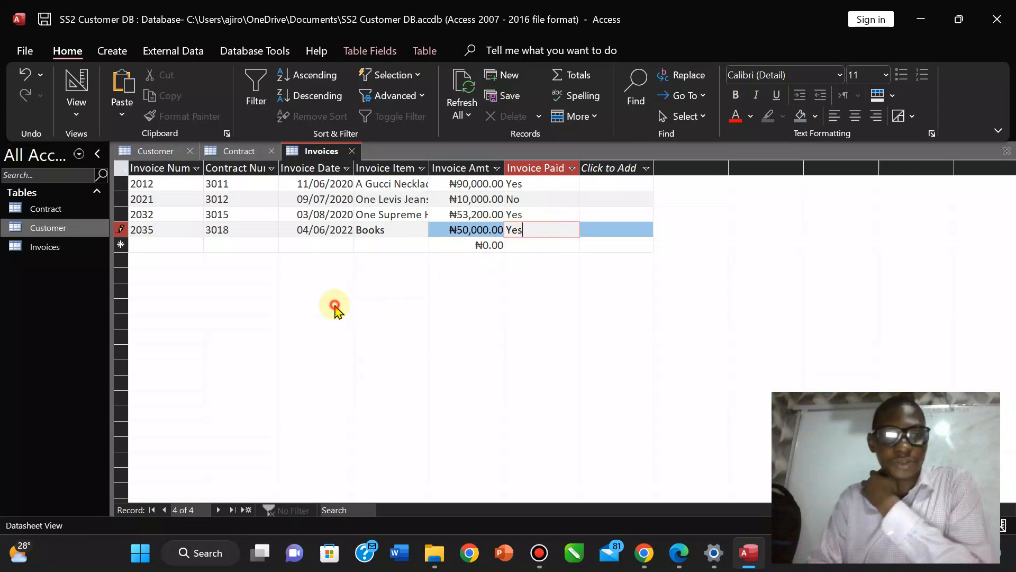
left_click(237, 153)
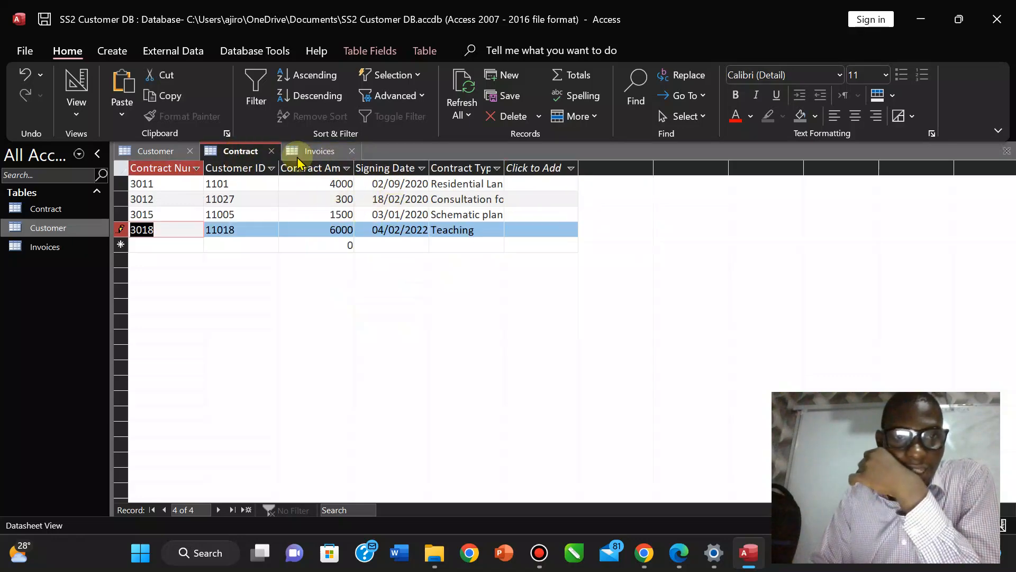
left_click(679, 553)
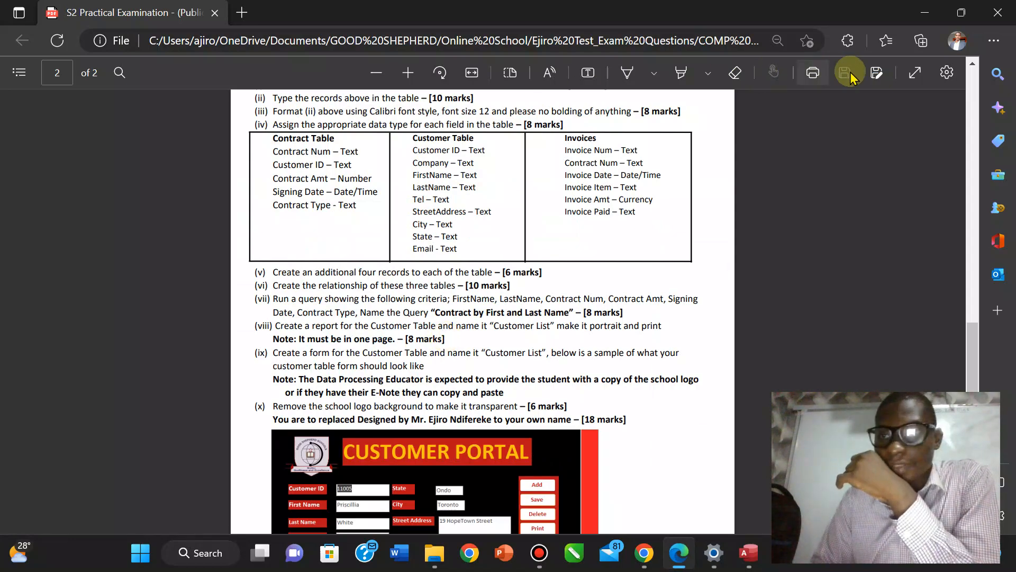
left_click(416, 72)
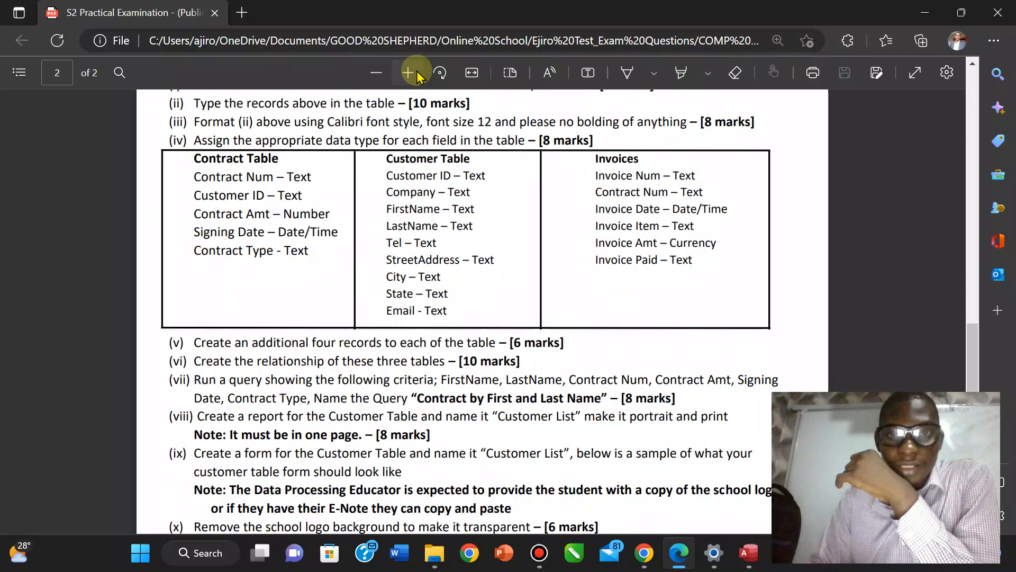
left_click(416, 73)
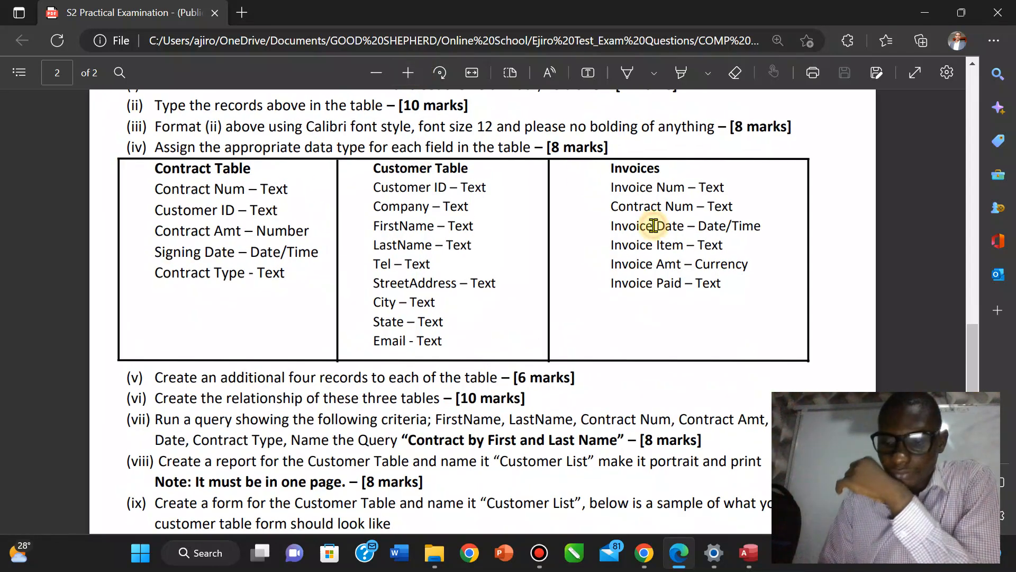
scroll(653, 225, "up", 1)
scroll(653, 225, "up", 3)
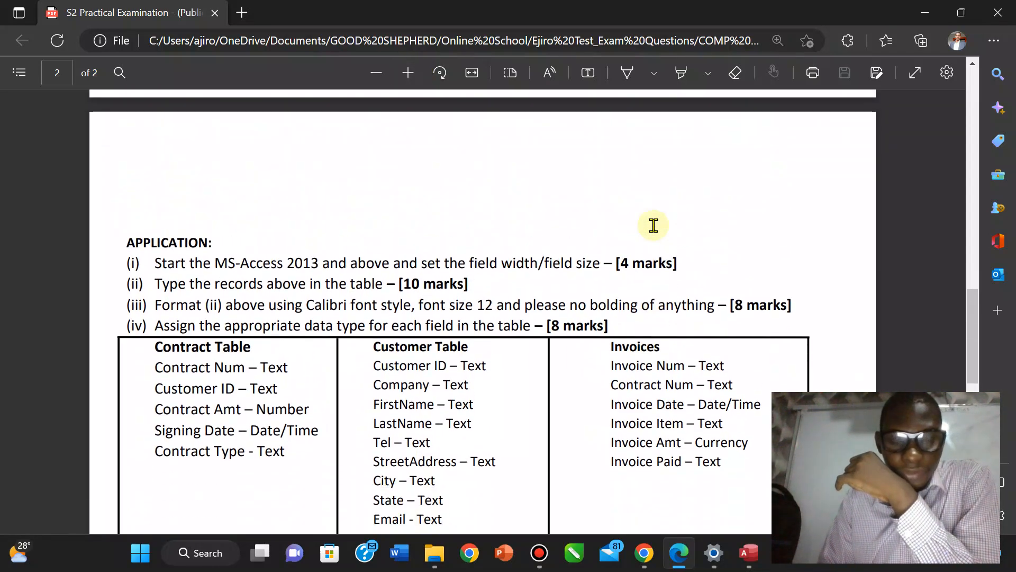
scroll(654, 226, "up", 8)
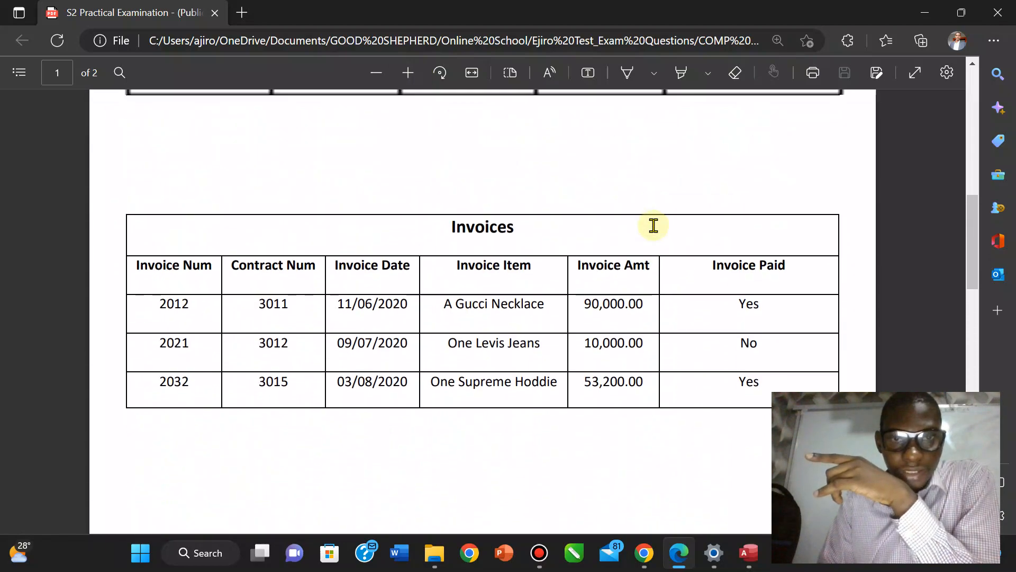
scroll(653, 225, "up", 8)
scroll(653, 226, "down", 2)
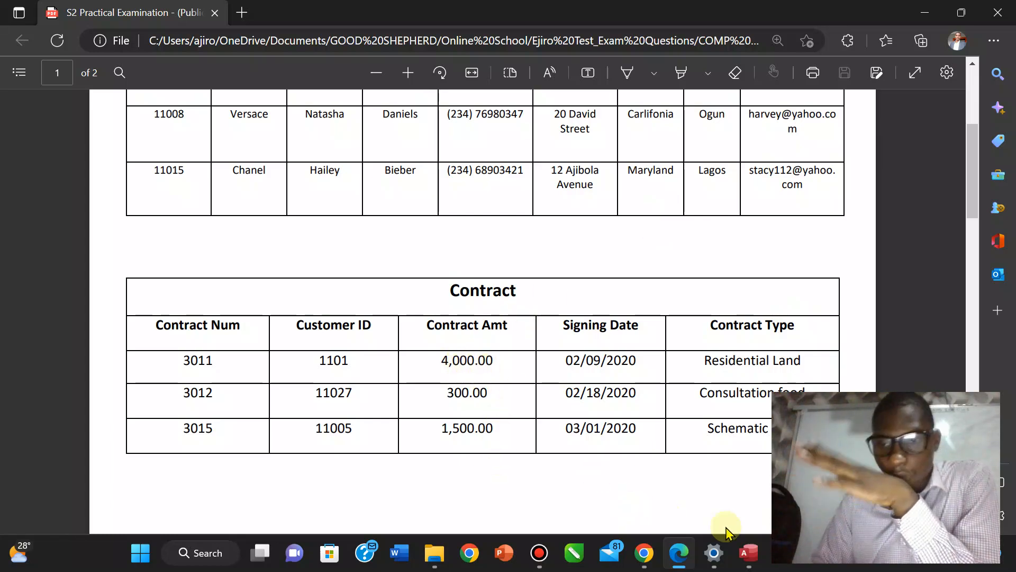
left_click(749, 553)
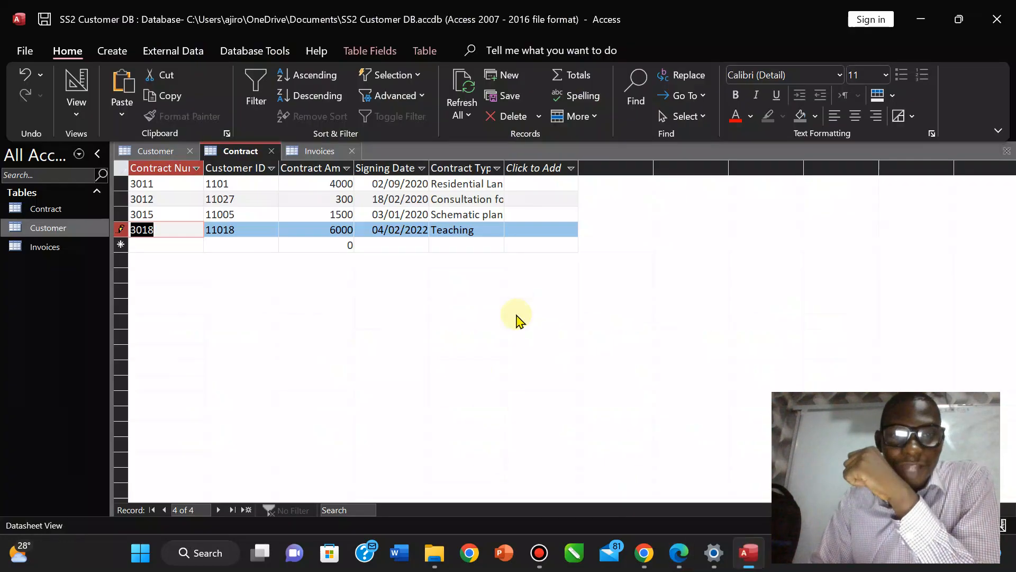
Format the Contract Amt column with thousands separators and two decimals, e.g. 4,000.00.
left_click(321, 168)
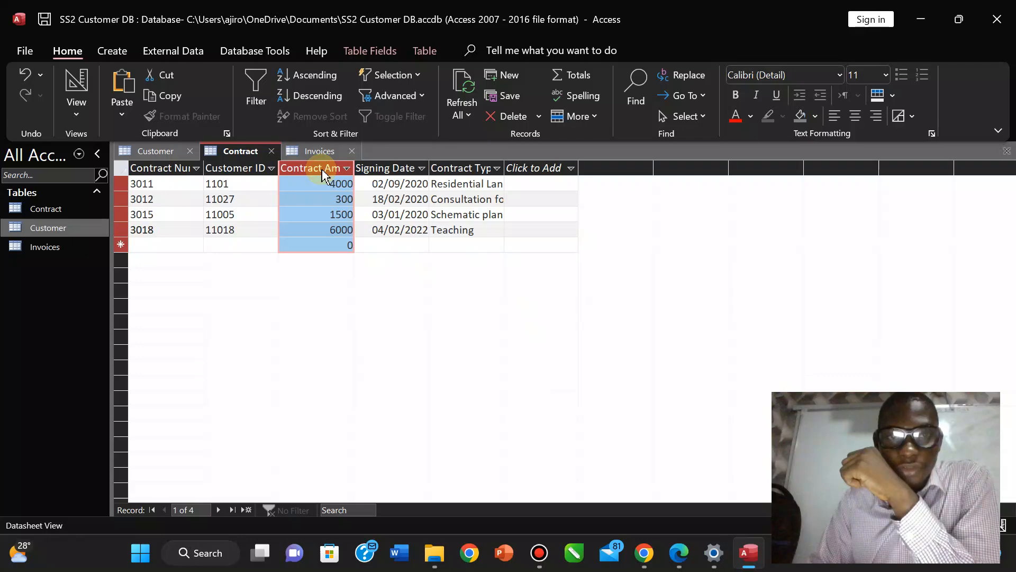
left_click(425, 53)
left_click(386, 51)
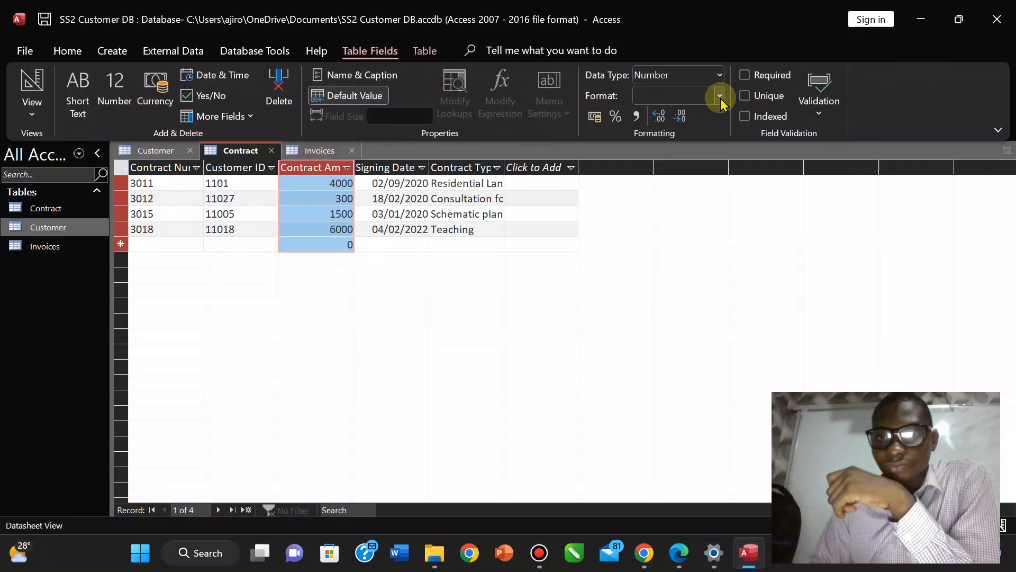
left_click(660, 118)
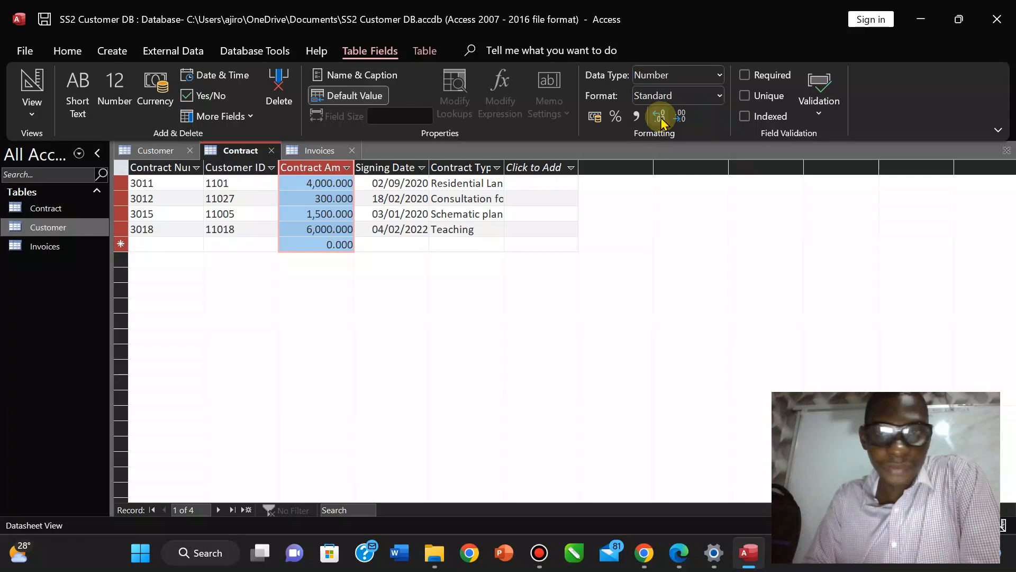
left_click(681, 119)
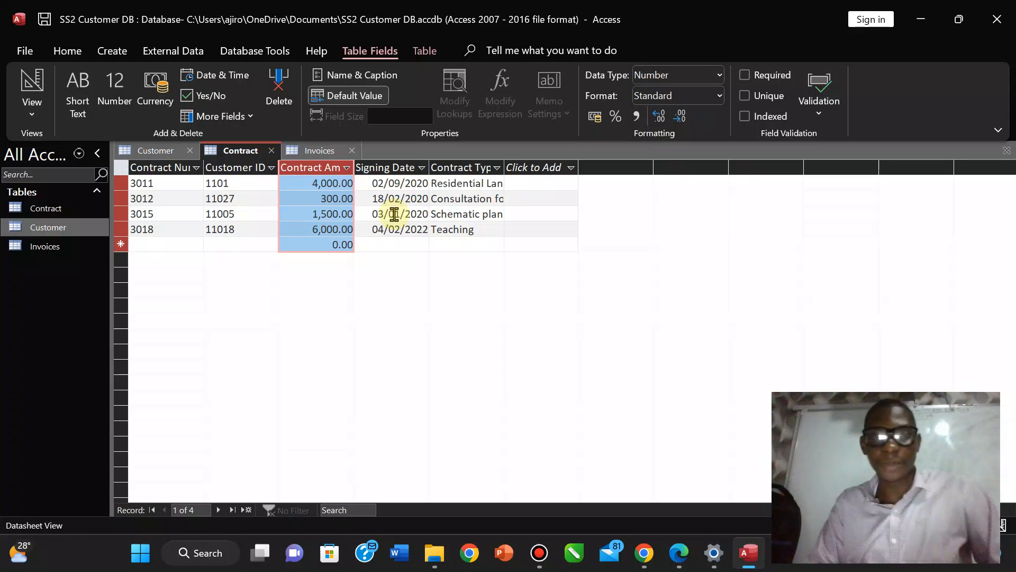
left_click(678, 553)
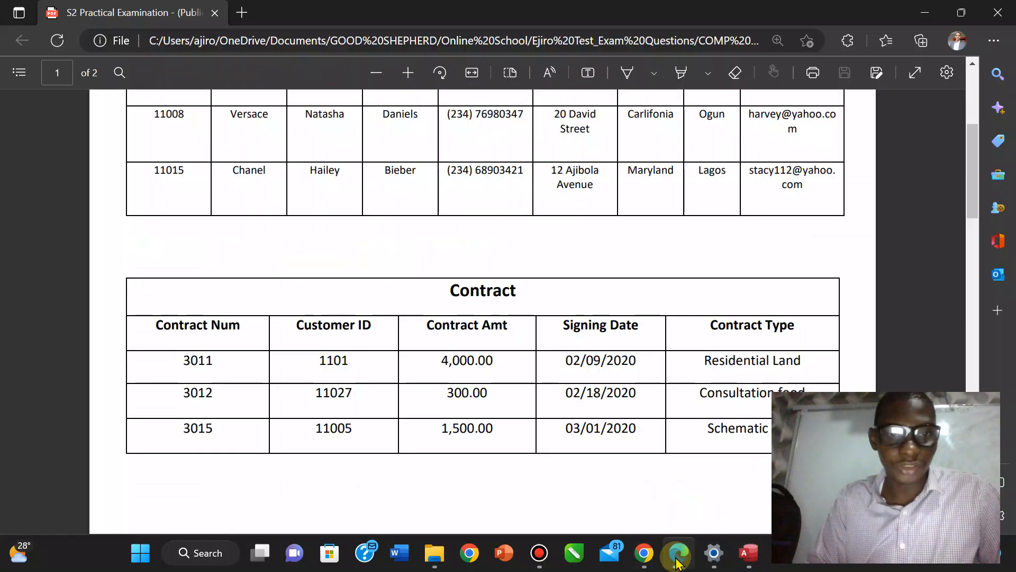
left_click(677, 560)
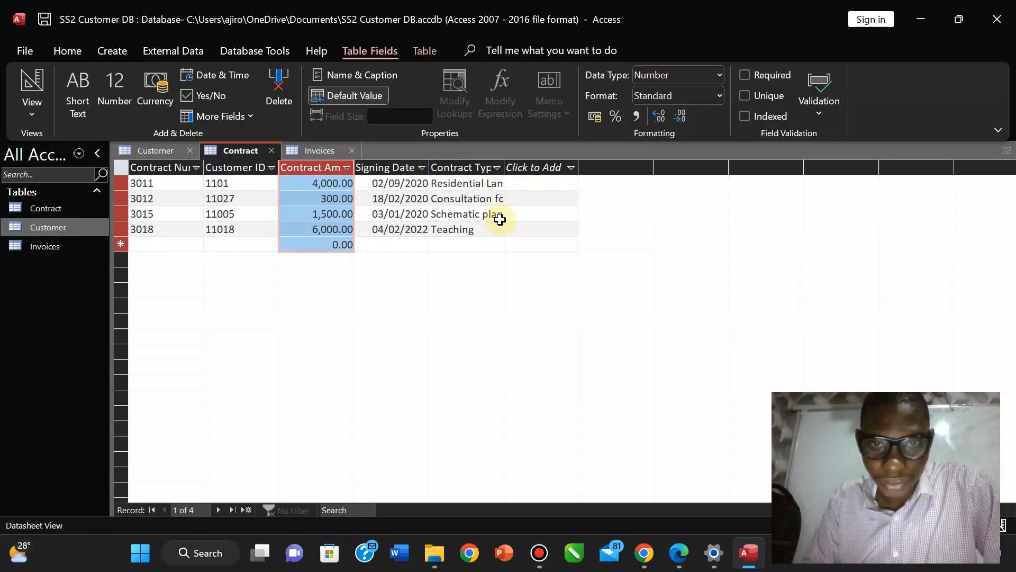
AutoFit the Contract table's Contract Type, Signing Date, Contract Amt, Customer ID and Contract Num columns.
double_click(504, 162)
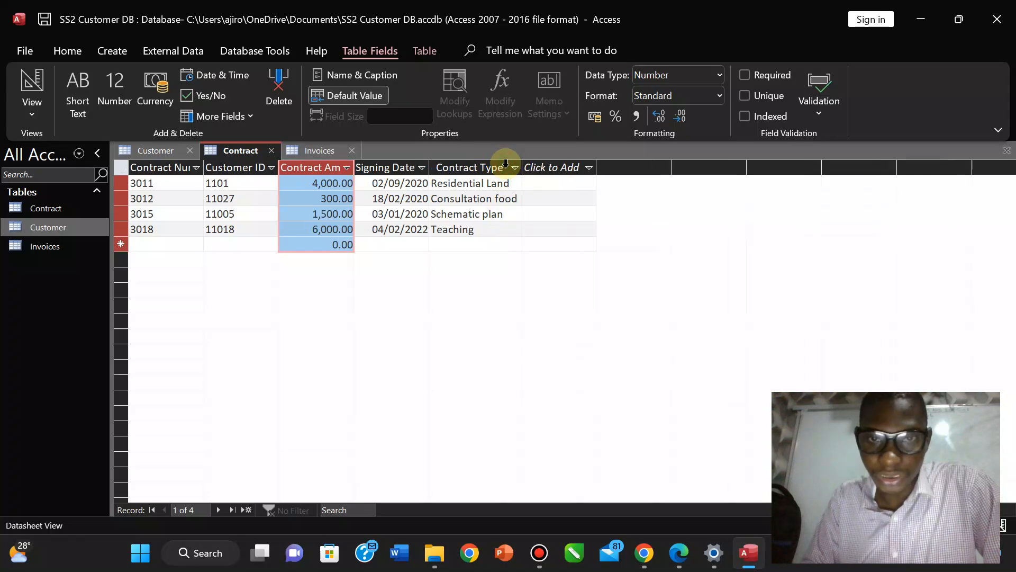
double_click(429, 163)
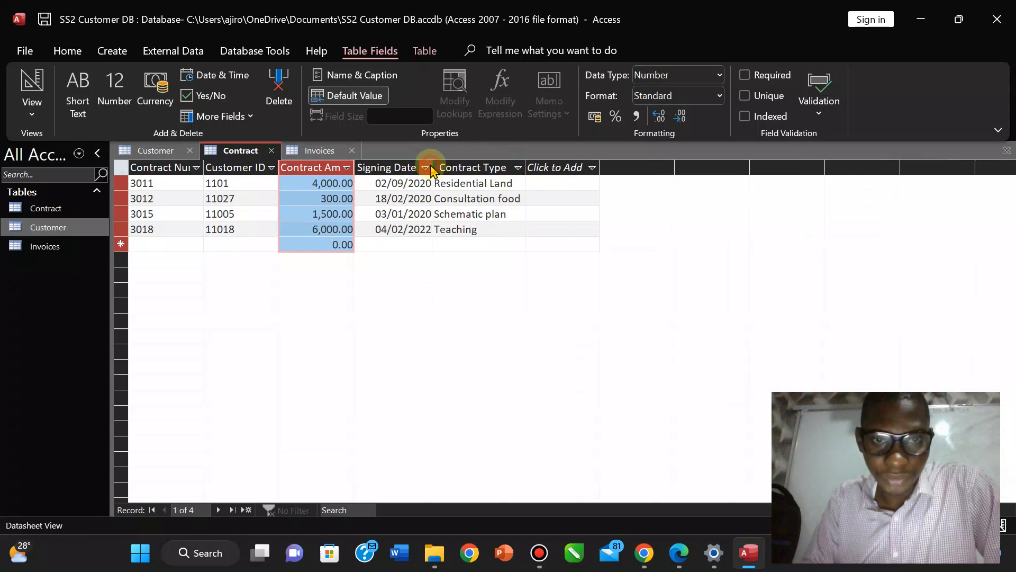
double_click(355, 162)
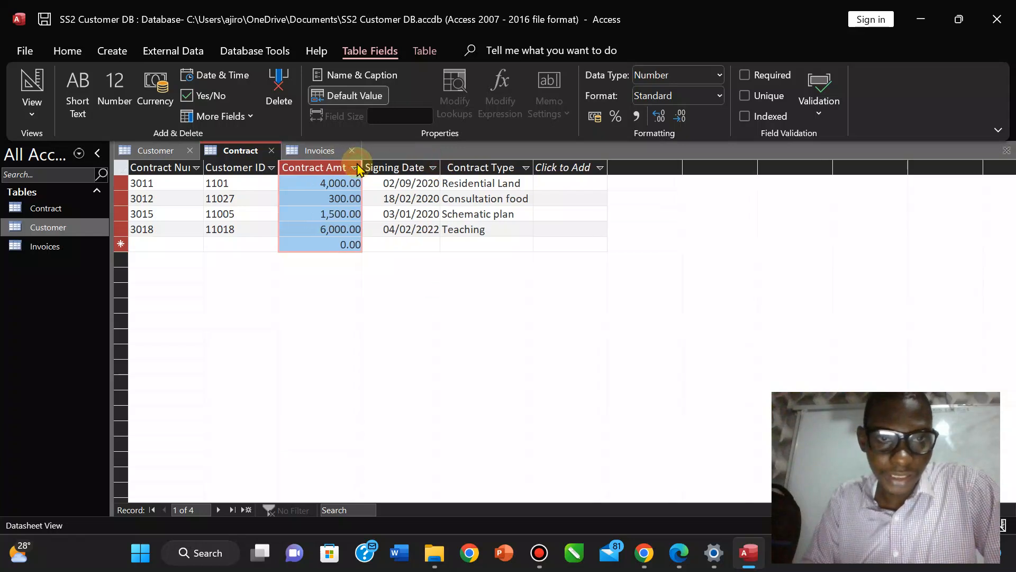
double_click(279, 162)
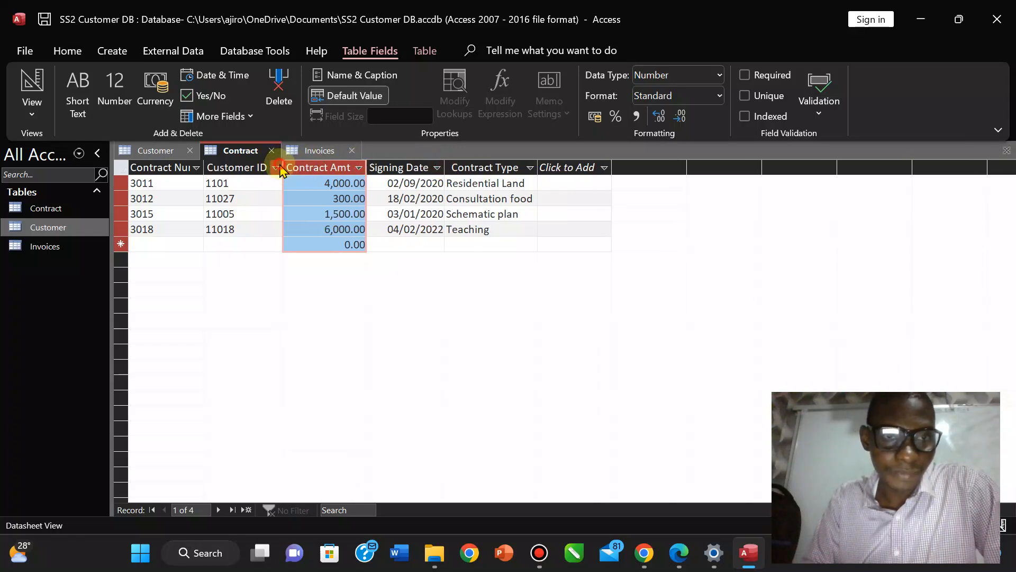
double_click(204, 163)
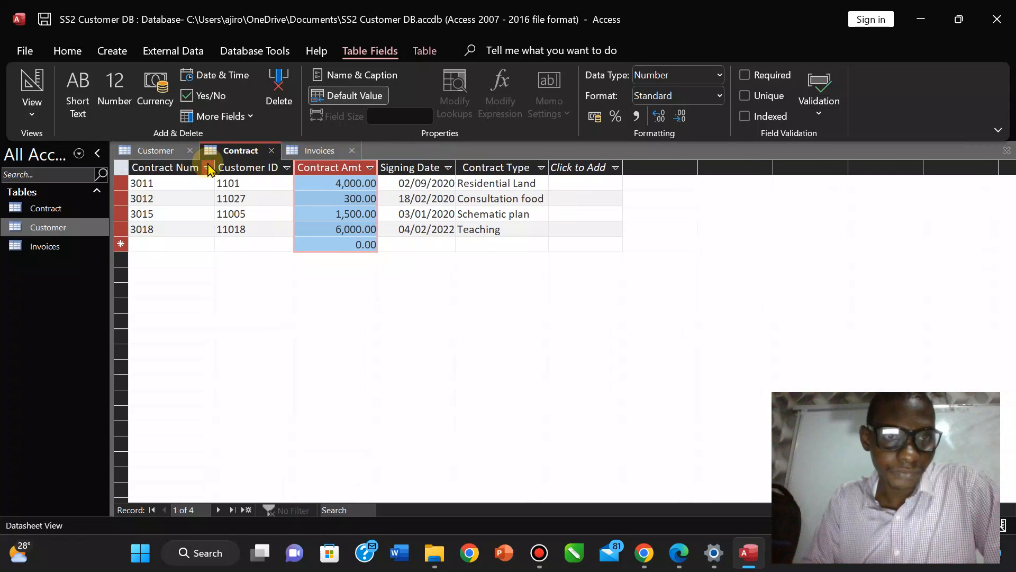
In the Customer table, AutoFit the Tel, StreetAddress, City, State and Email columns.
left_click(159, 153)
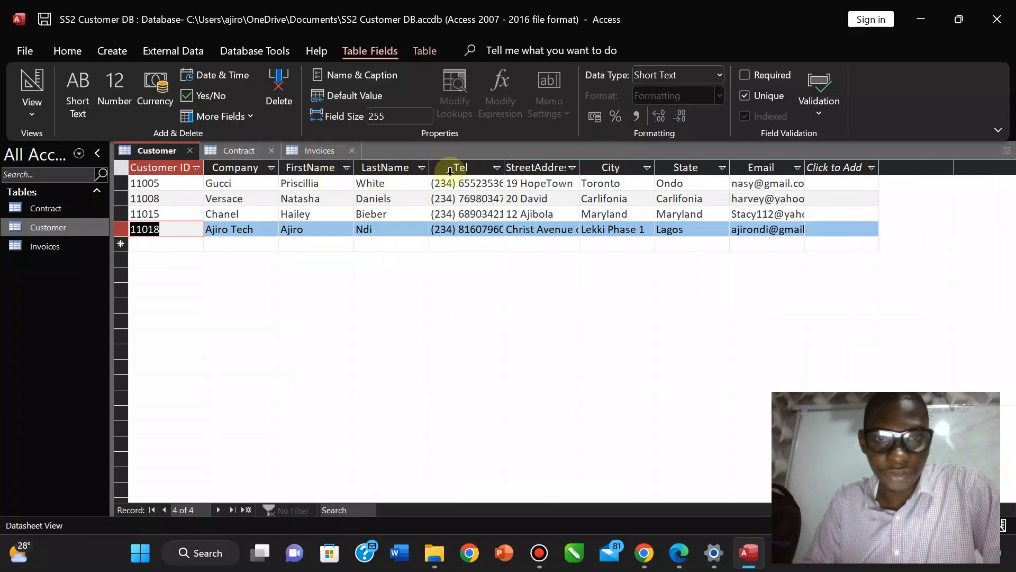
double_click(504, 165)
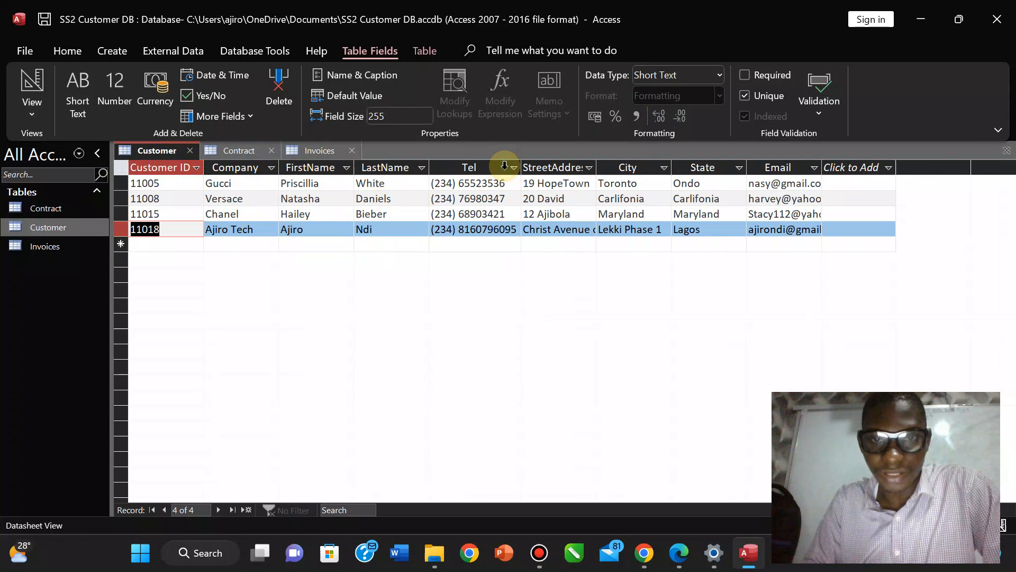
left_click(590, 168)
left_click(596, 163)
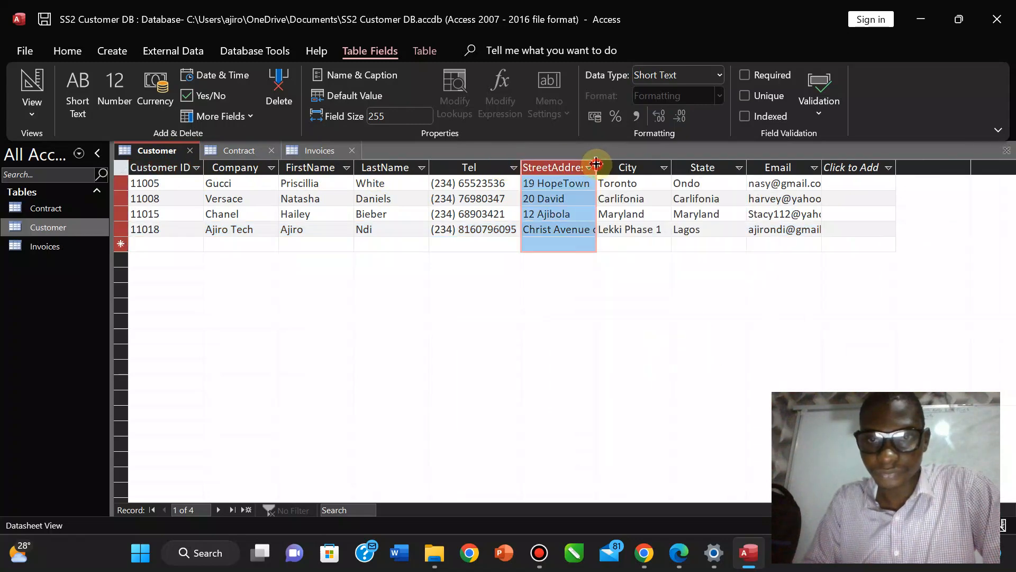
double_click(596, 164)
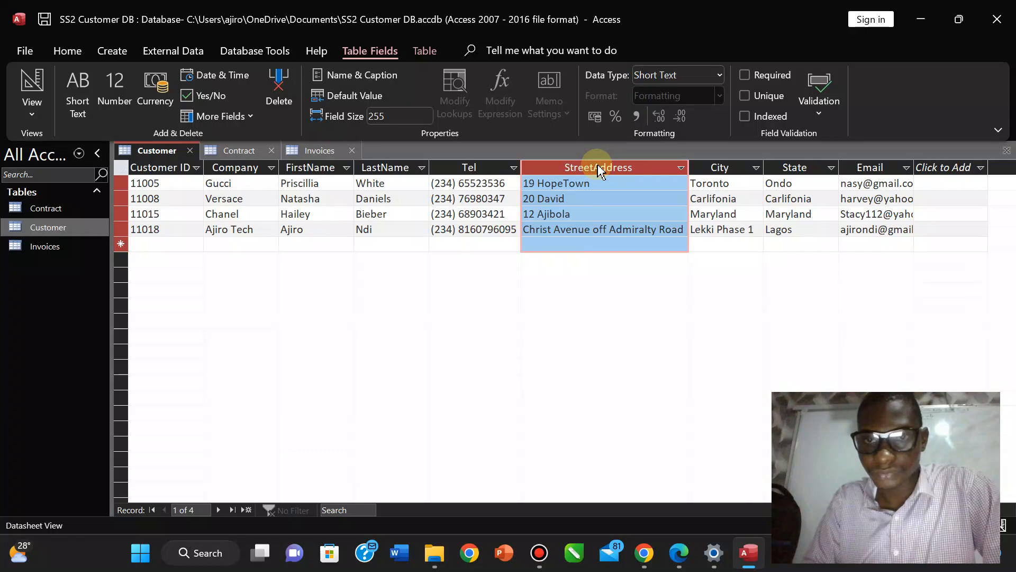
double_click(763, 167)
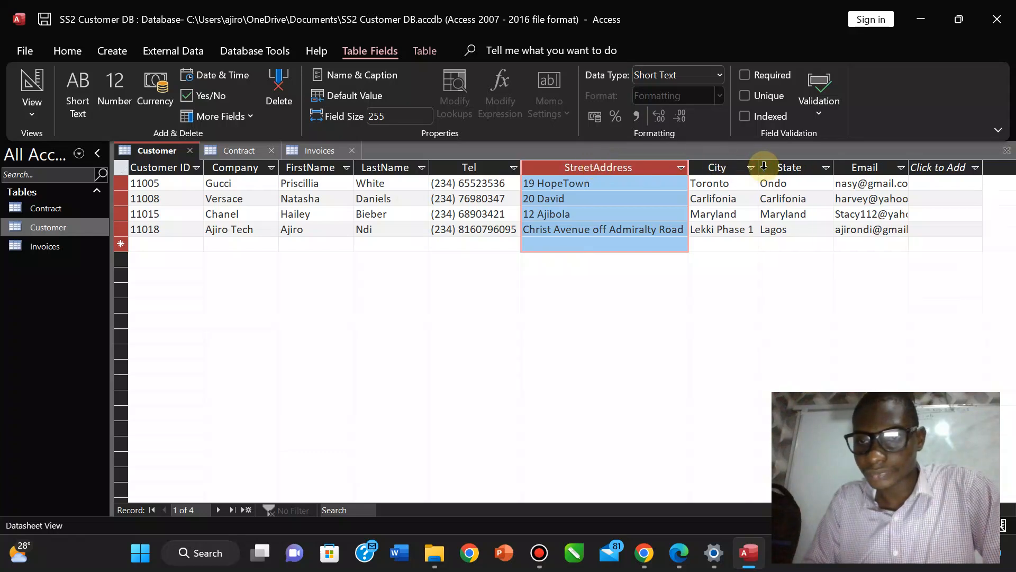
double_click(834, 168)
double_click(886, 167)
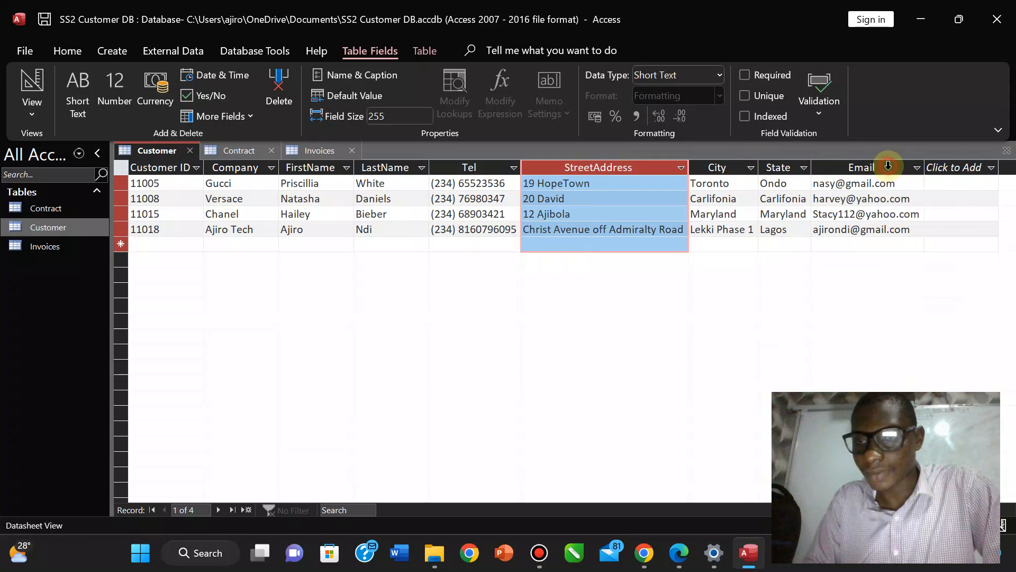
In the Invoices table, AutoFit Contract Num, Invoice Num, Invoice Date, Invoice Item, Invoice Amt and Invoice Paid.
left_click(317, 153)
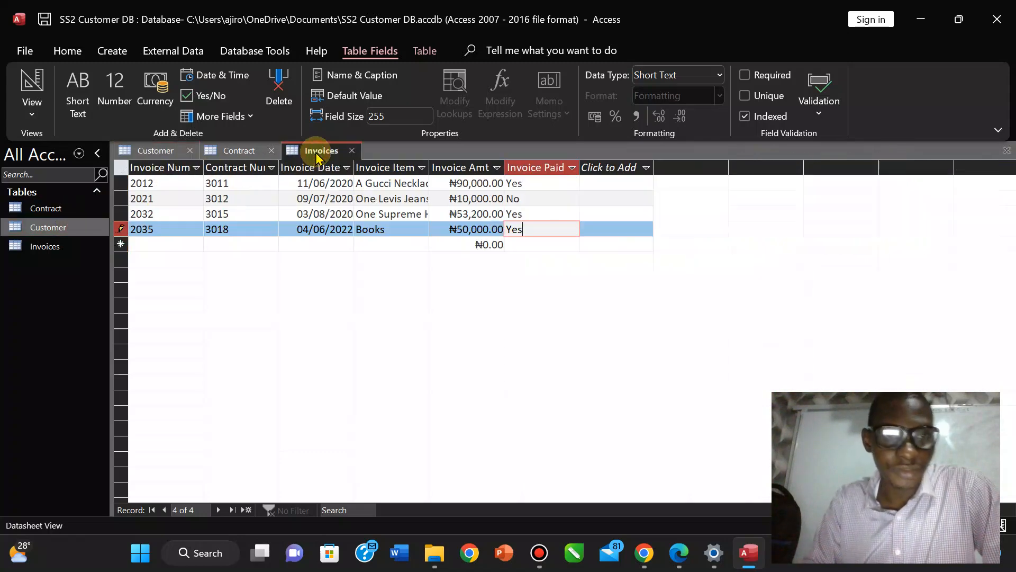
double_click(279, 167)
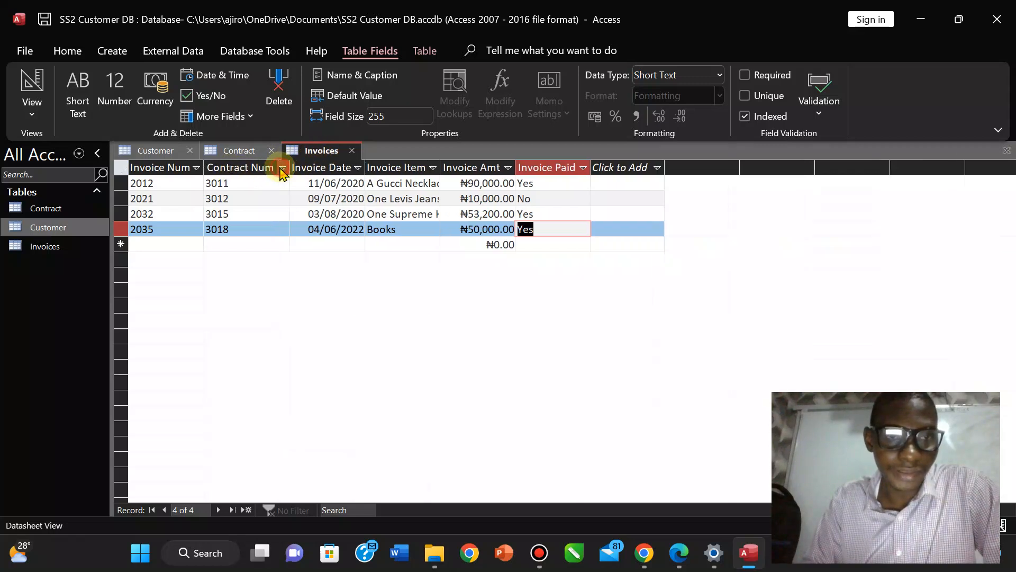
double_click(204, 167)
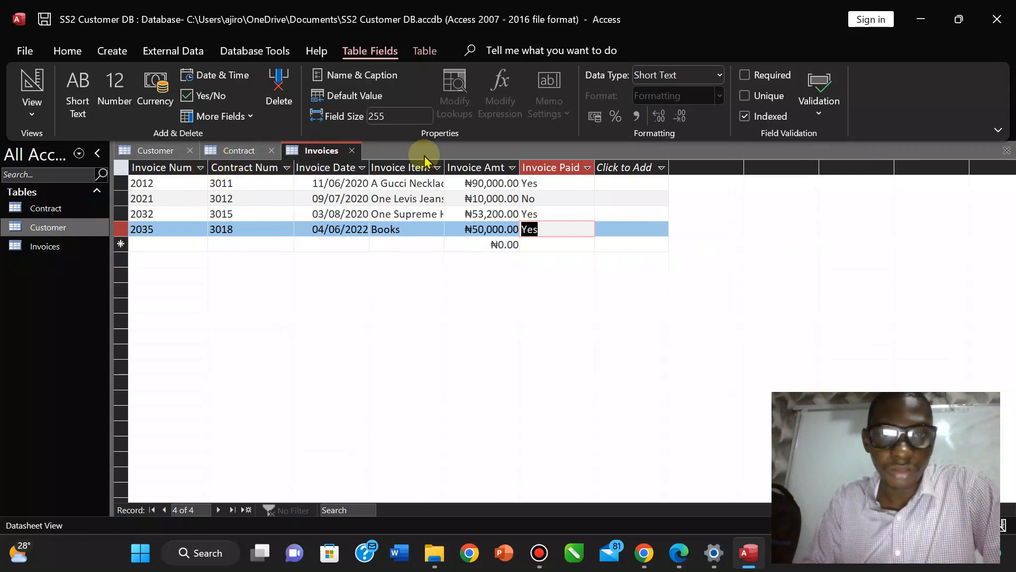
double_click(369, 167)
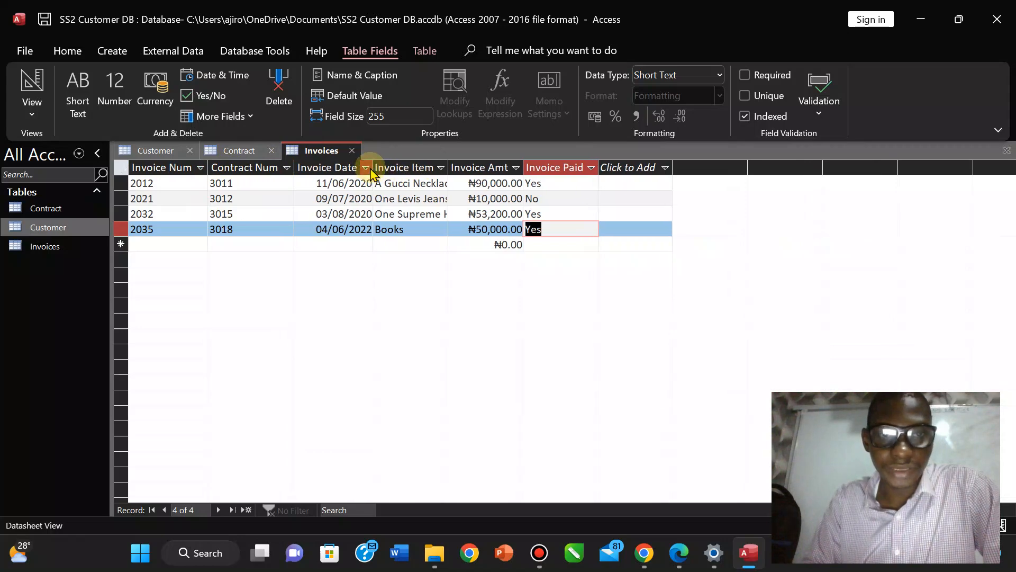
double_click(448, 168)
double_click(559, 168)
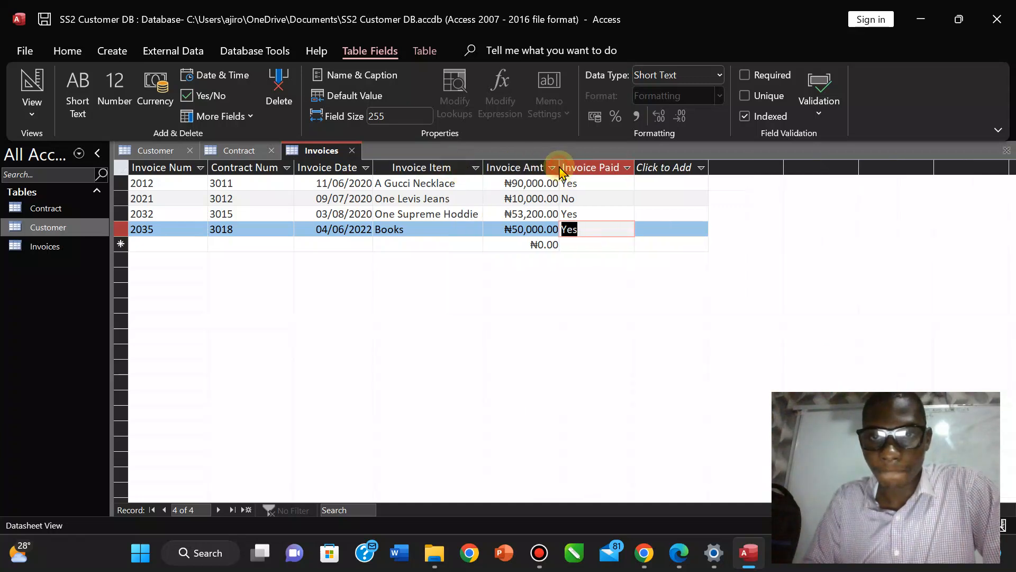
double_click(636, 167)
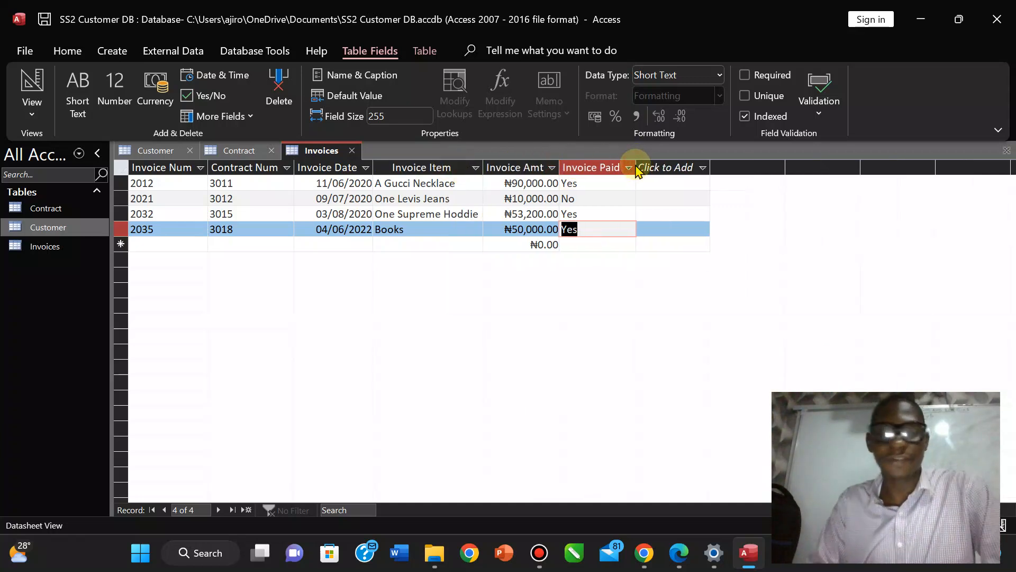
left_click(220, 229)
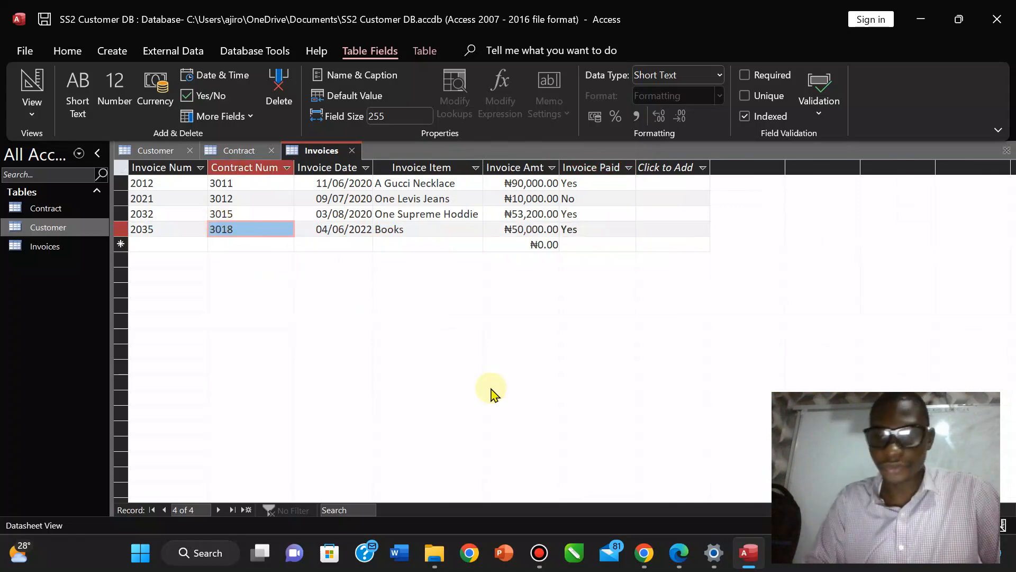
left_click(678, 551)
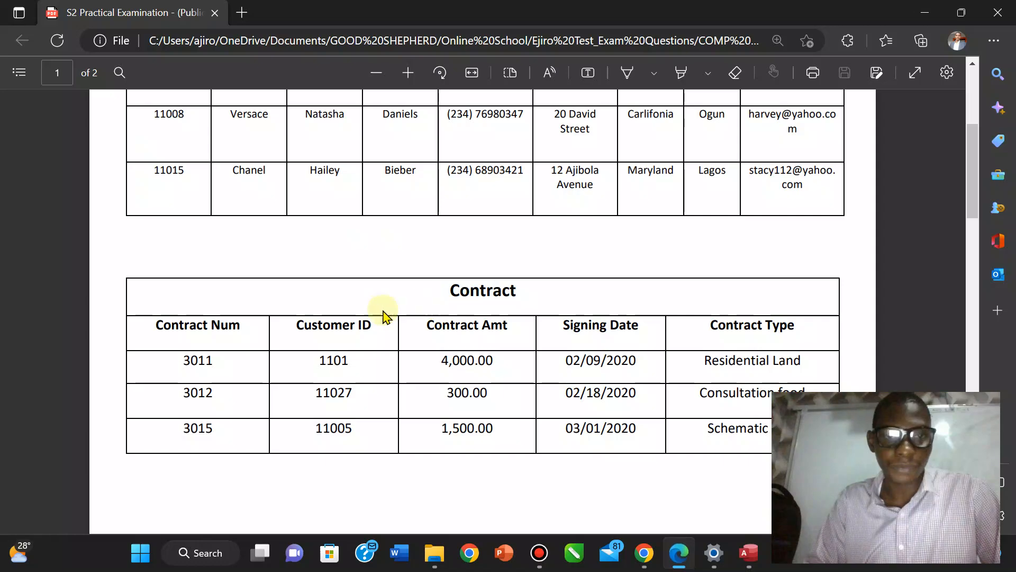
scroll(489, 477, "down", 2)
scroll(491, 479, "down", 12)
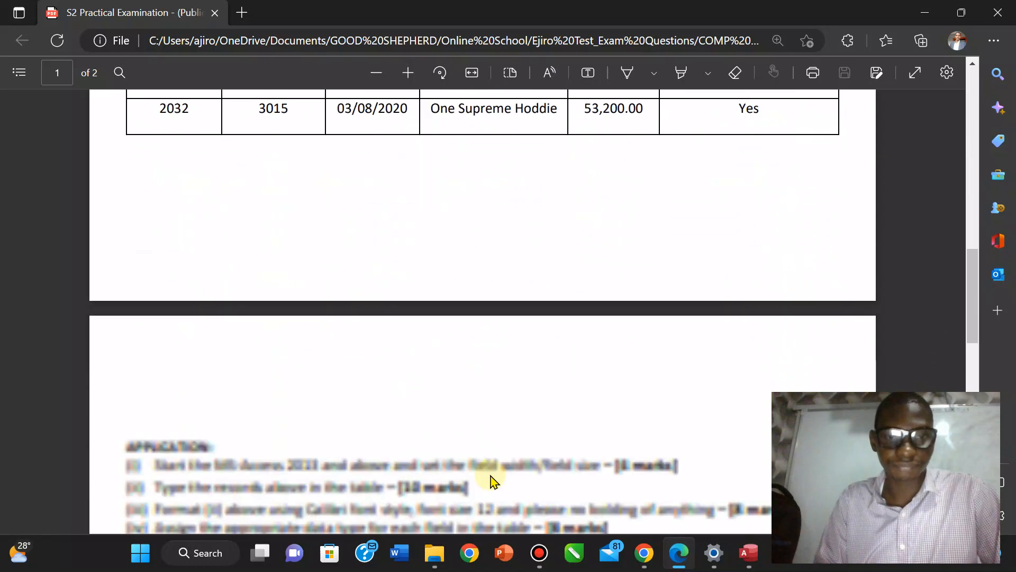
scroll(490, 479, "up", 4)
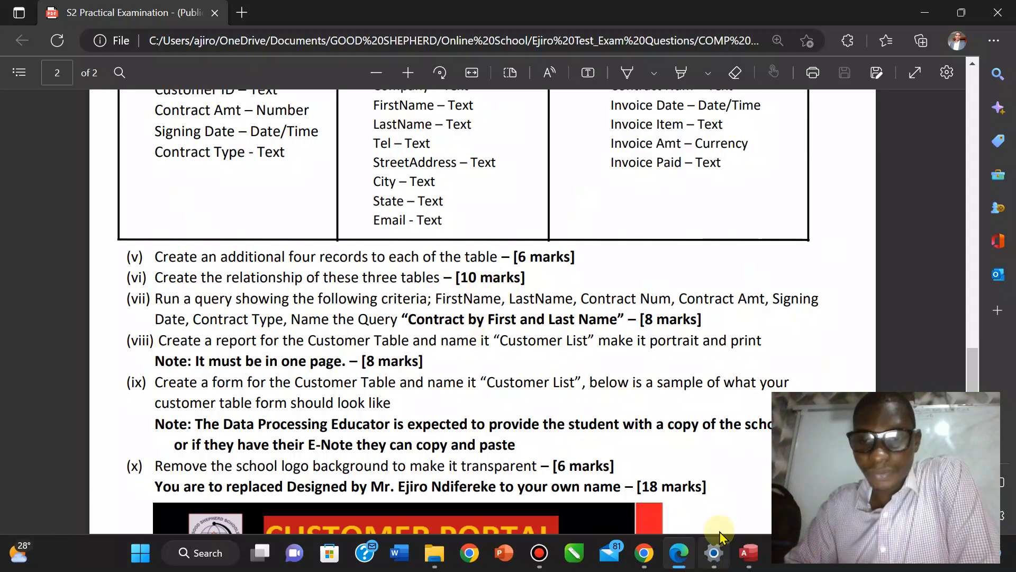
left_click(743, 560)
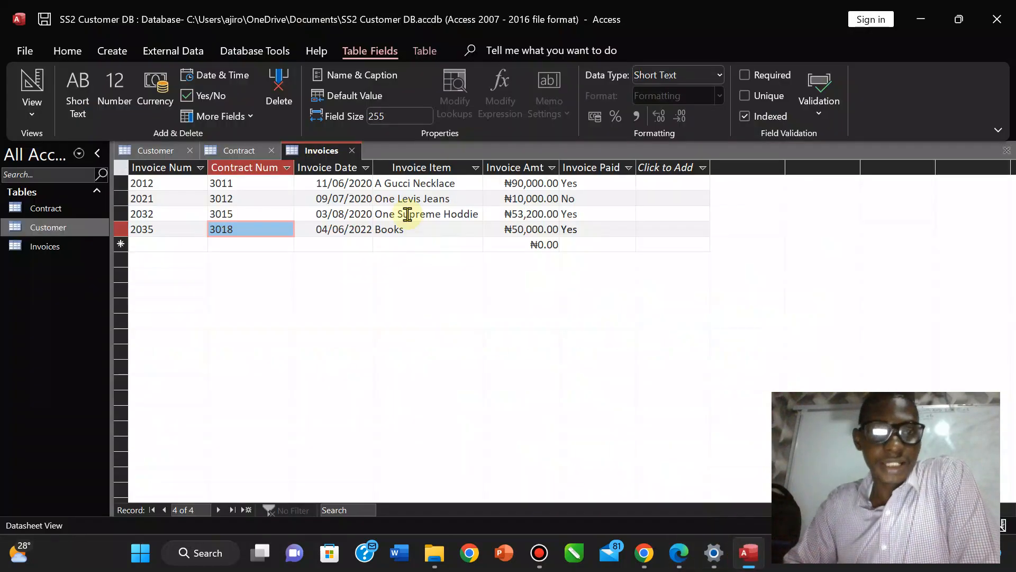
Close the Invoices, Customer and Contract tables, saving the Invoices layout changes.
right_click(320, 155)
left_click(344, 189)
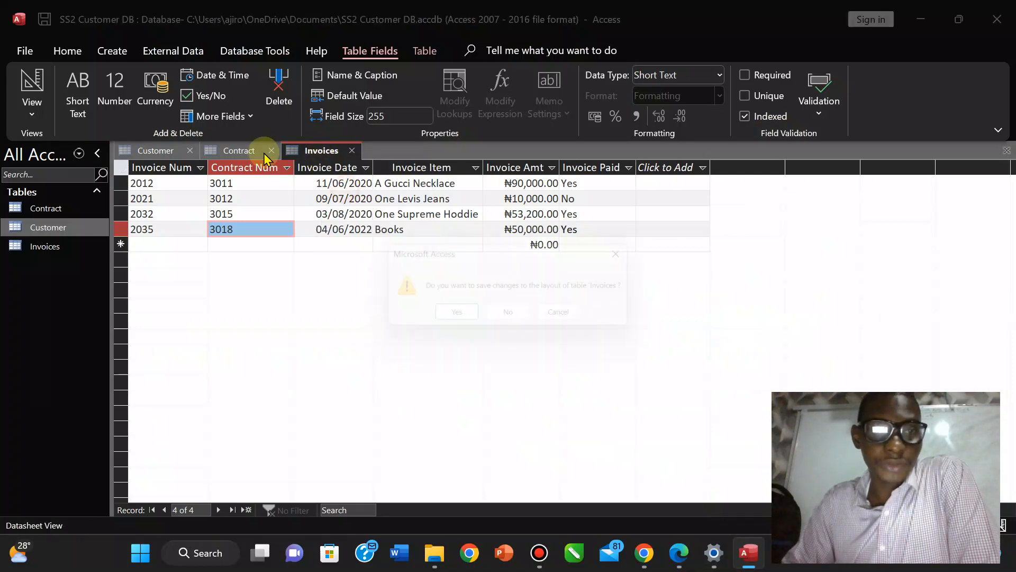
left_click(455, 319)
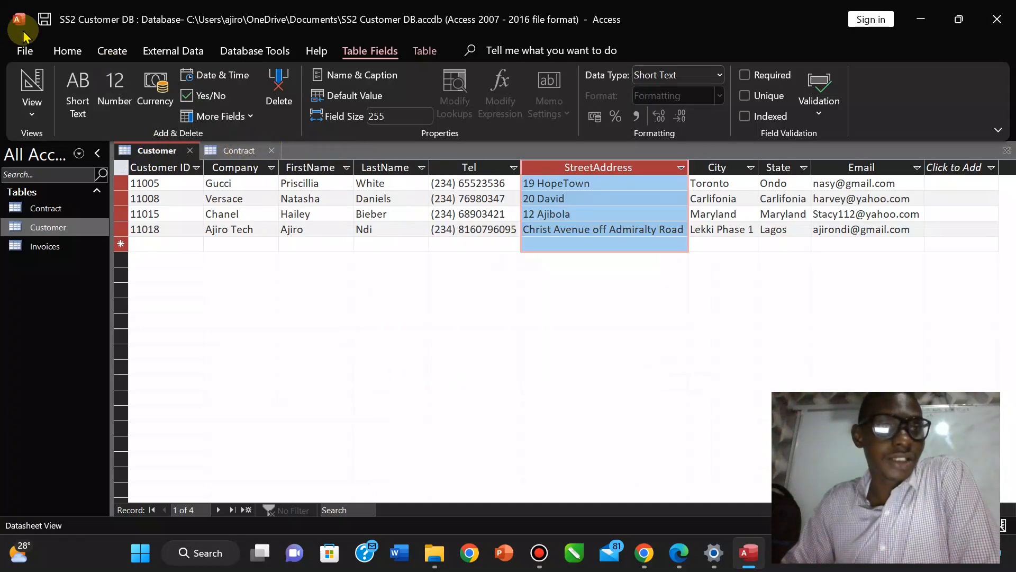
right_click(153, 152)
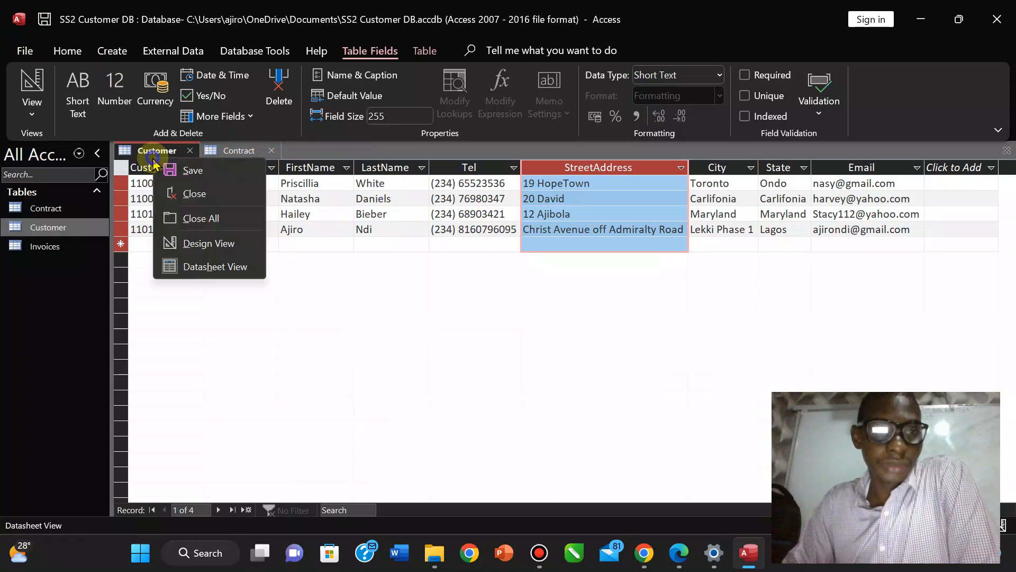
left_click(185, 196)
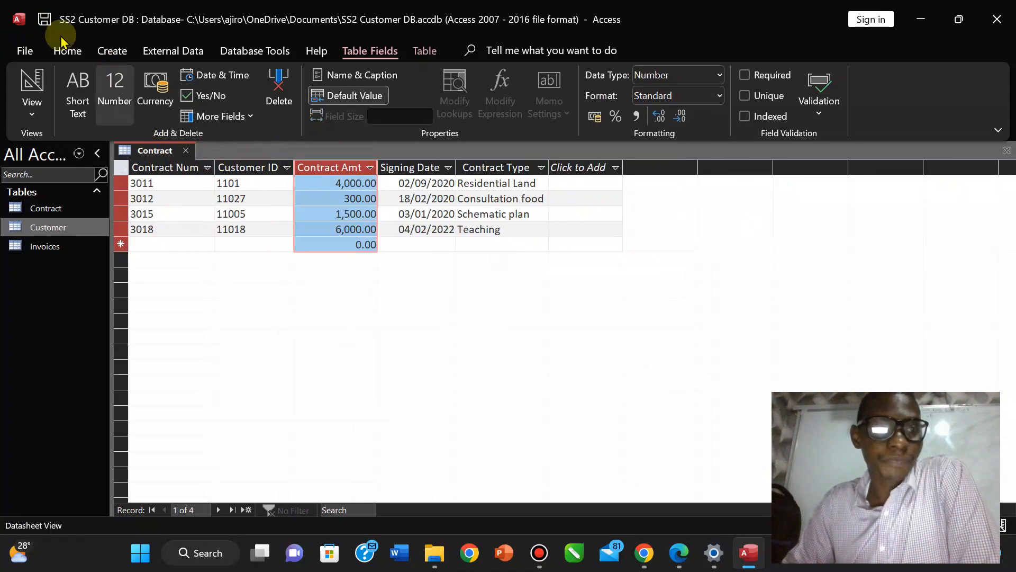
right_click(155, 151)
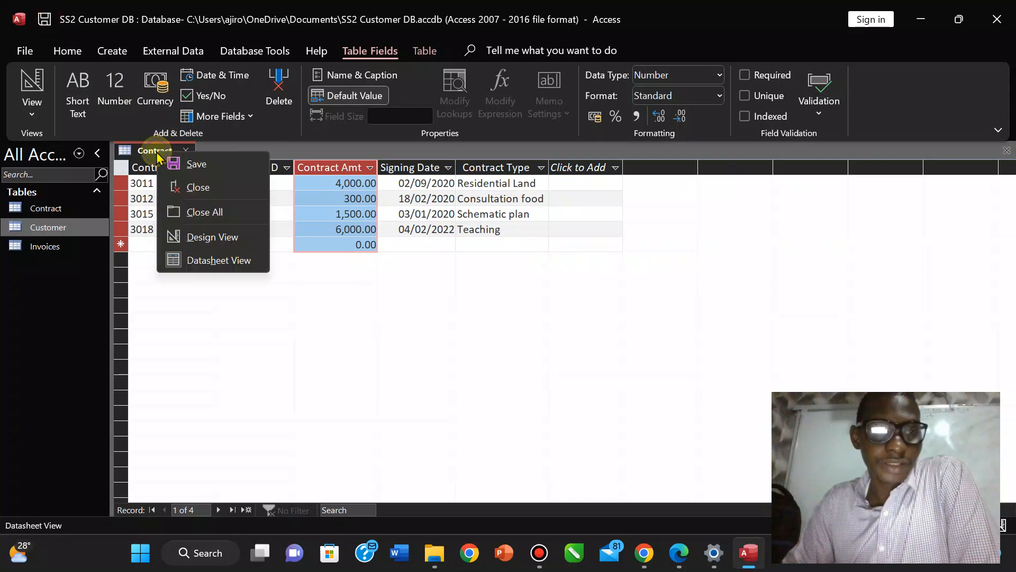
left_click(188, 197)
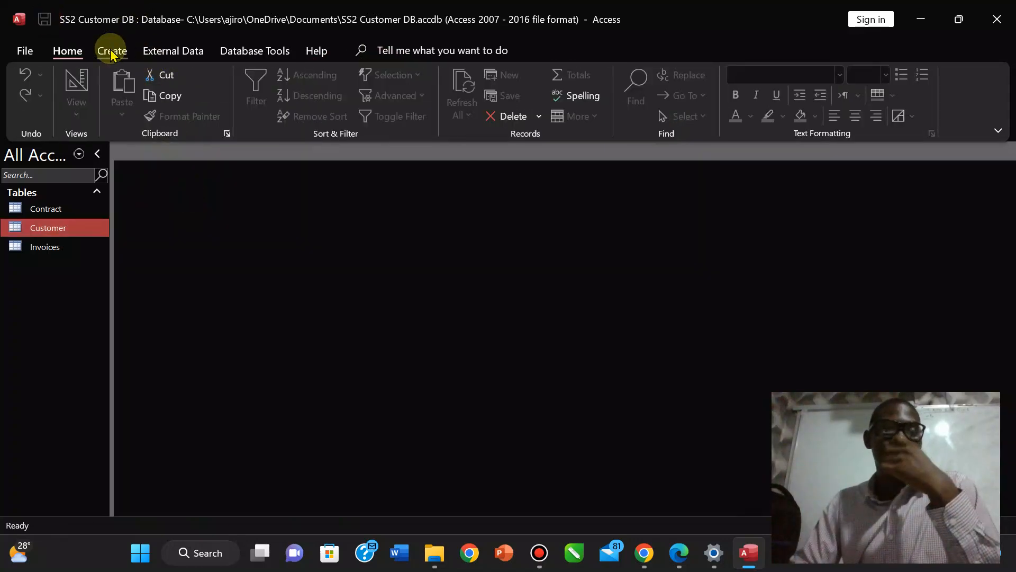
Add the Contract, Customer and Invoices tables to the Relationships window and enlarge them.
left_click(244, 50)
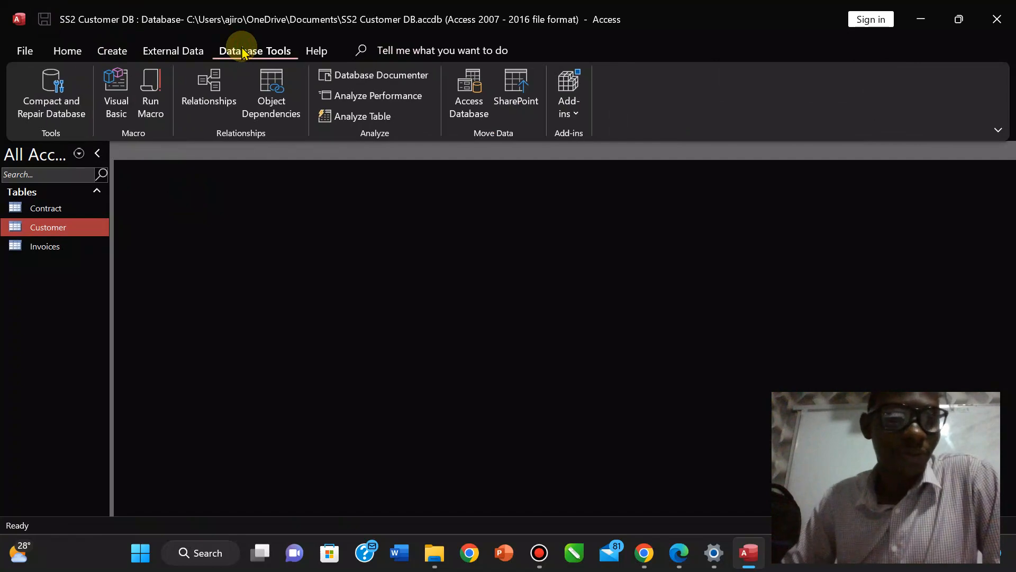
left_click(201, 87)
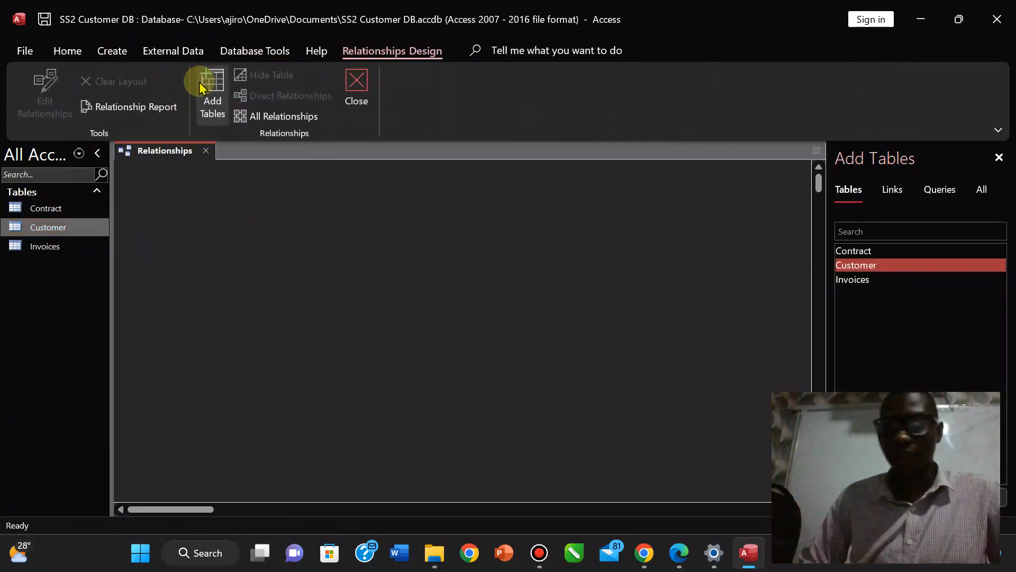
left_click(857, 252)
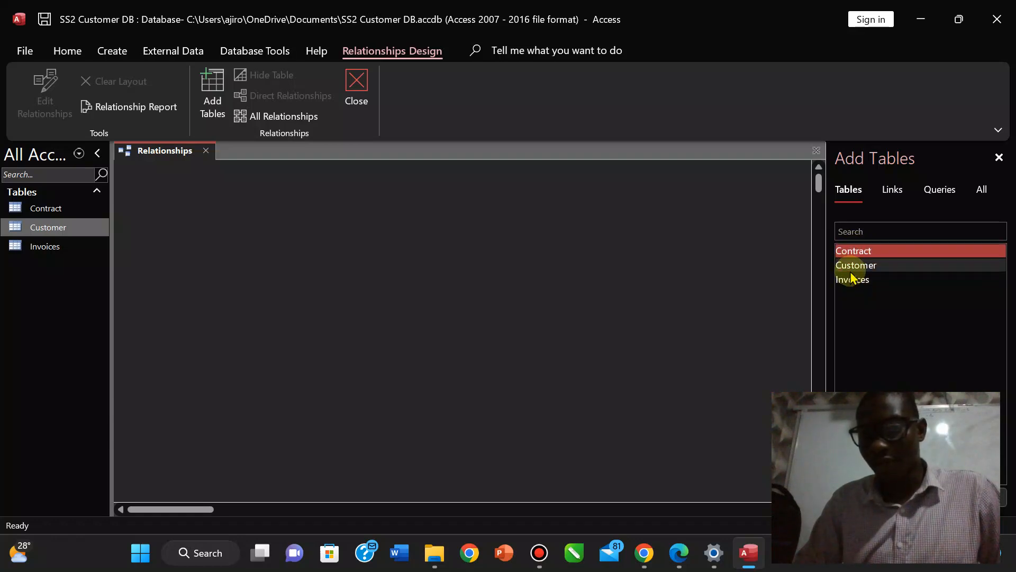
left_click(853, 267, "ctrl")
left_click(847, 281, "ctrl")
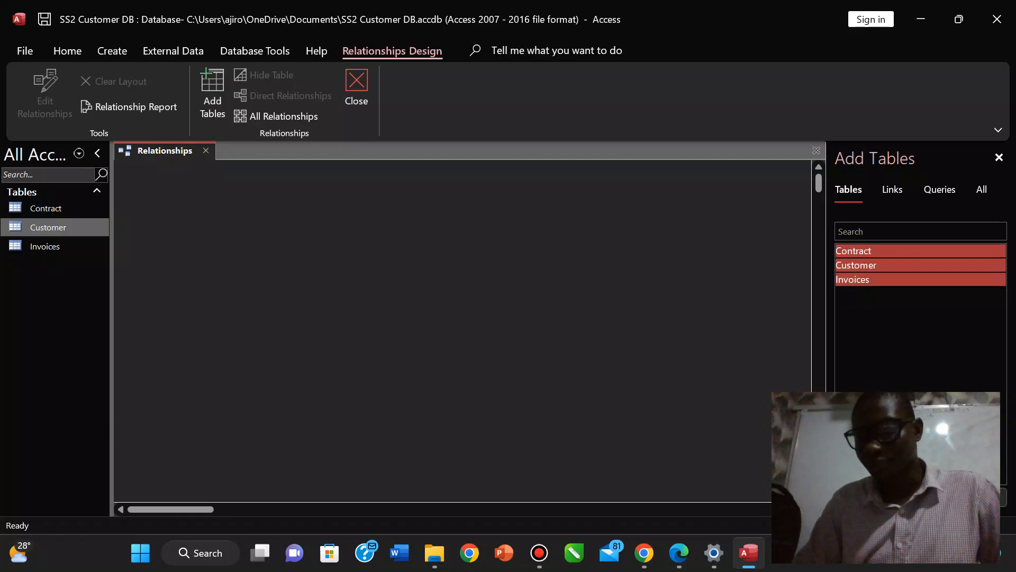
left_click(921, 497)
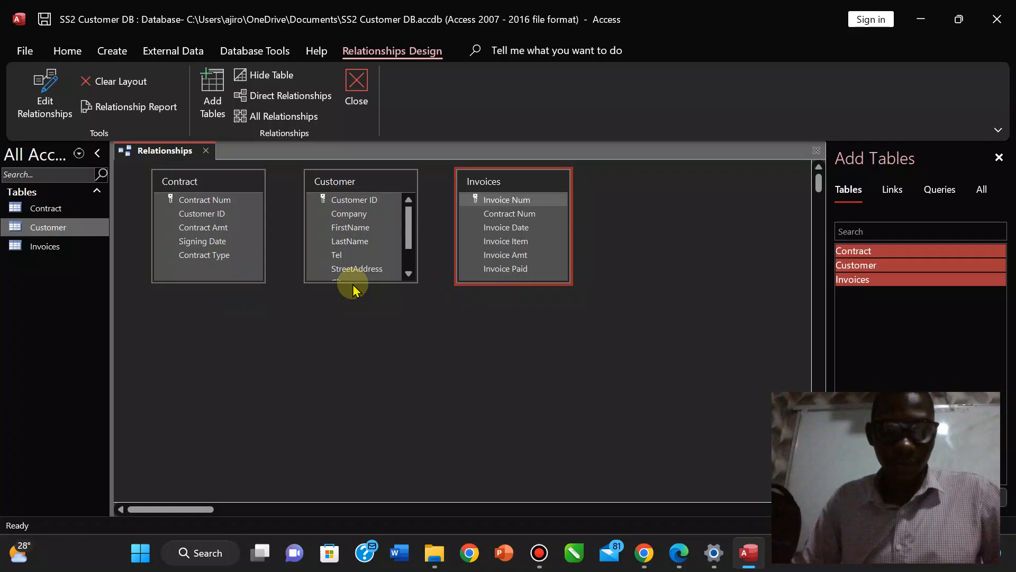
left_click_drag(352, 284, 353, 329)
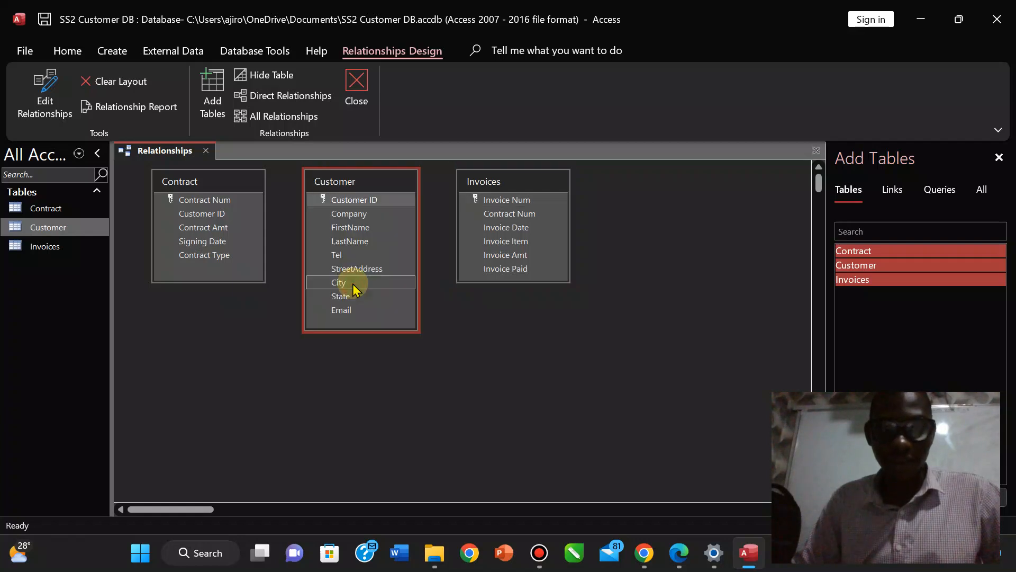
left_click_drag(510, 285, 509, 289)
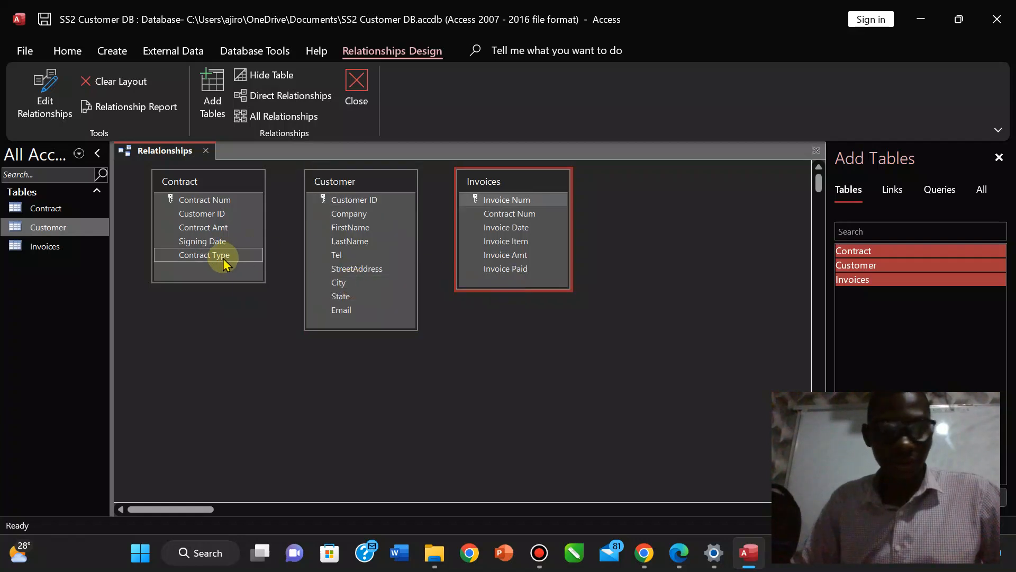
Drag Customer ID from Customer onto Contract's Customer ID to start the link.
left_click(376, 197)
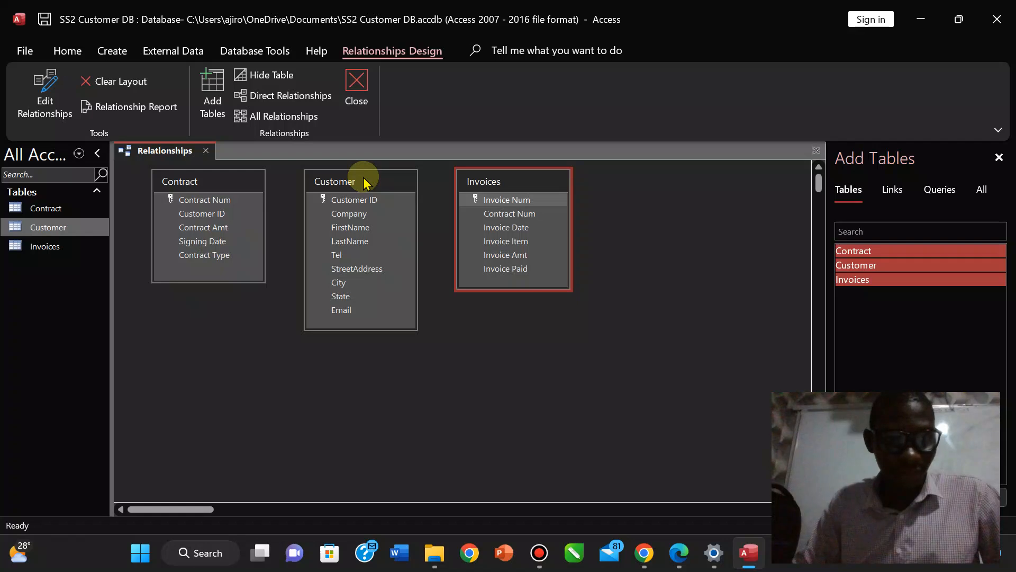
left_click(344, 204)
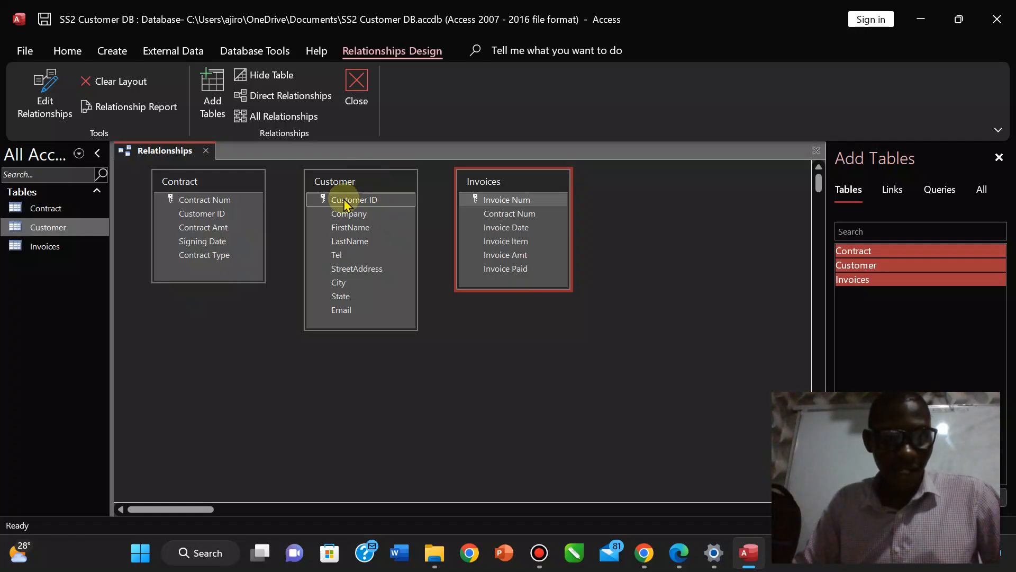
left_click_drag(345, 204, 237, 227)
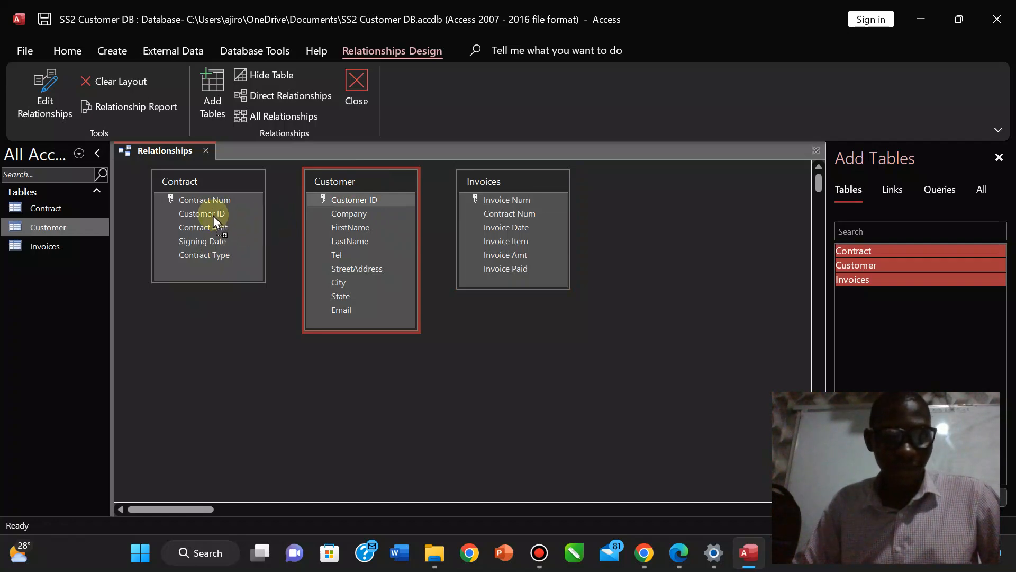
left_click_drag(212, 215, 212, 214)
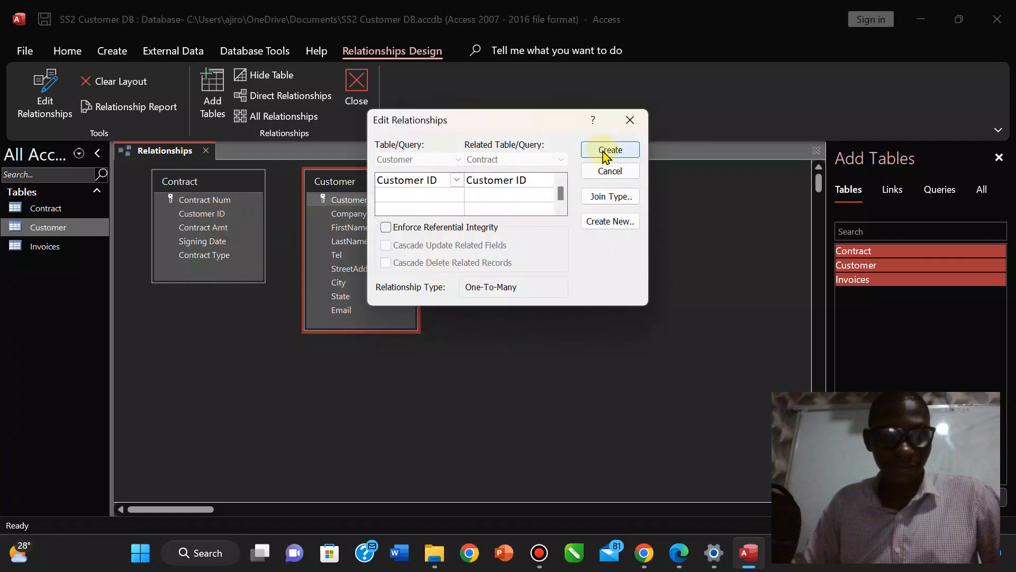
Create the Customer–Contract relationship, then link Contract Num from Contract to Invoices.
left_click(605, 153)
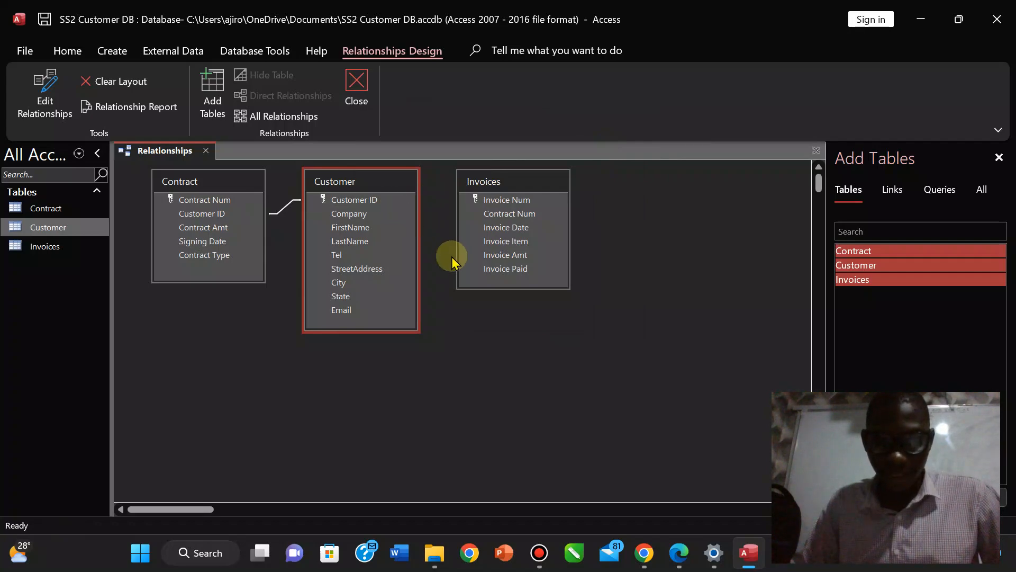
left_click(506, 229)
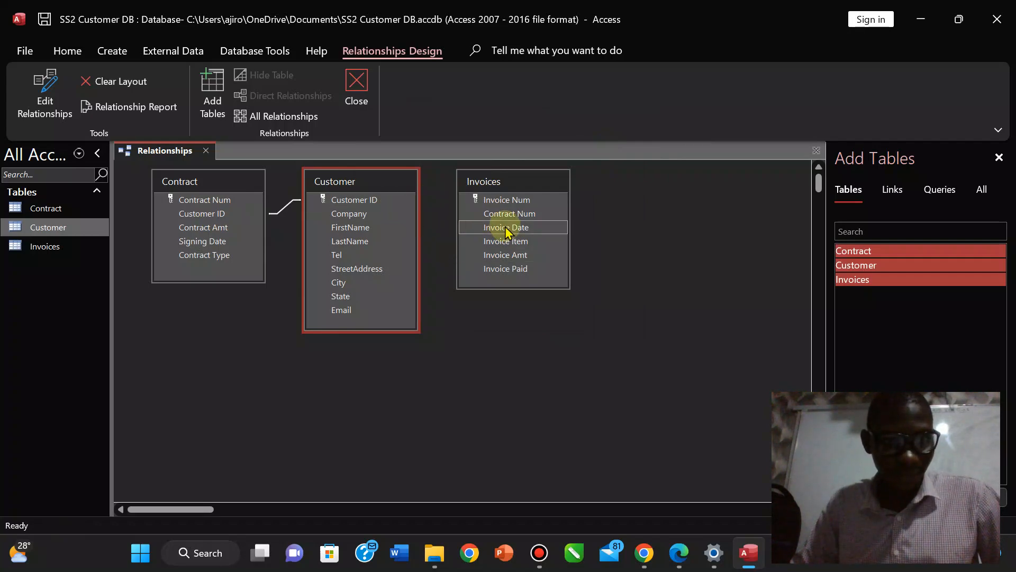
left_click(513, 215)
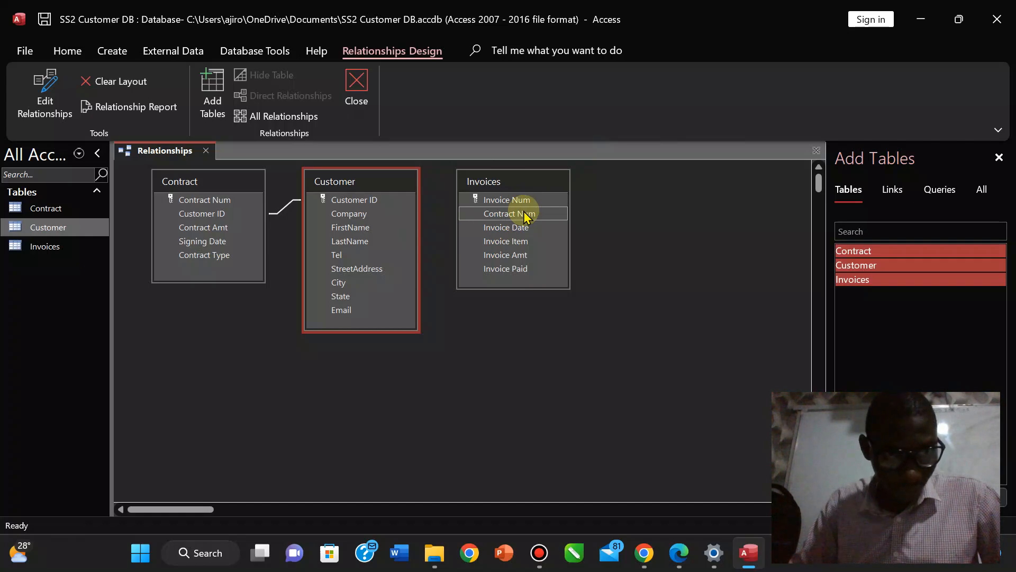
left_click_drag(527, 216, 214, 207)
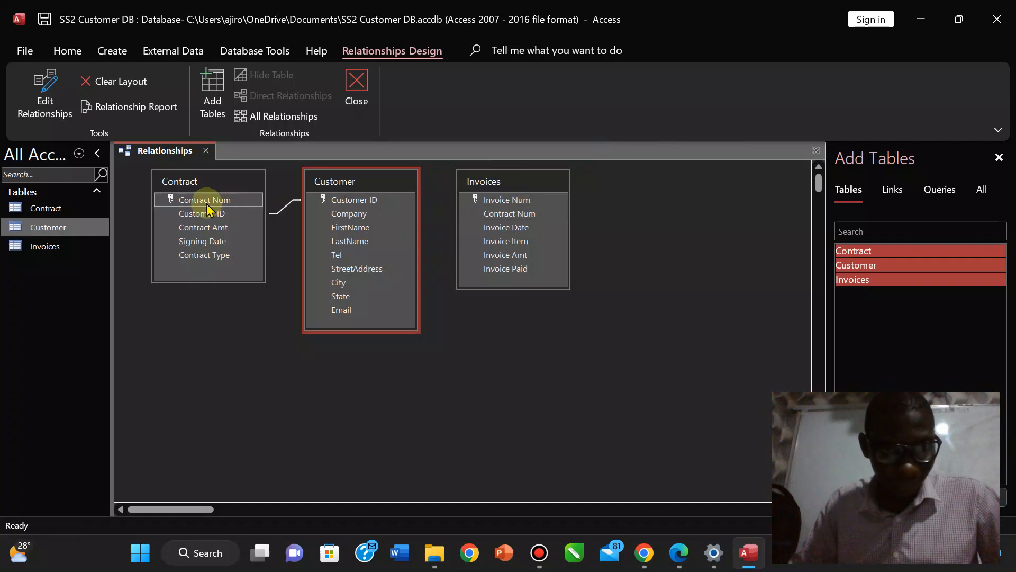
left_click_drag(206, 204, 497, 215)
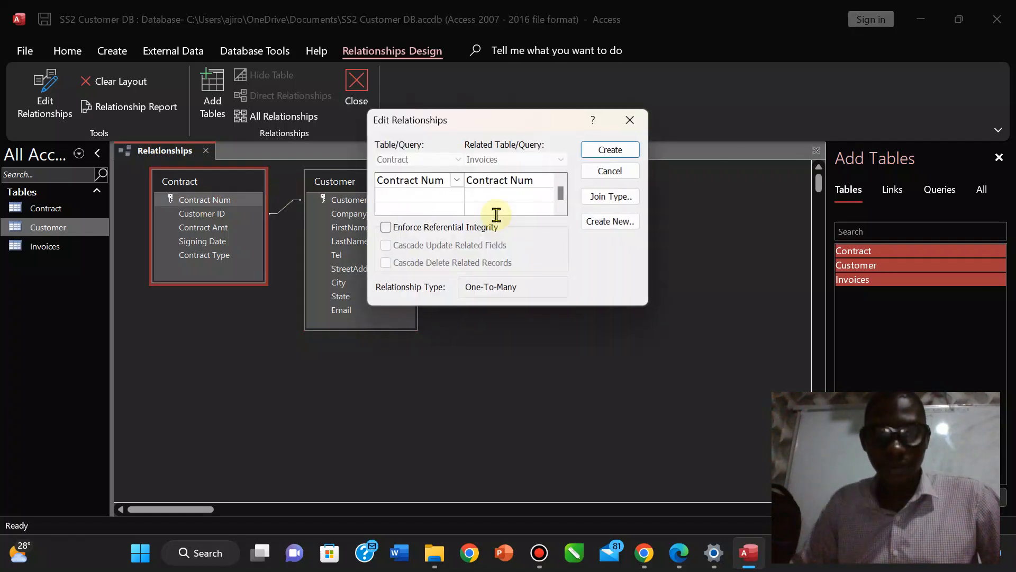
left_click(601, 152)
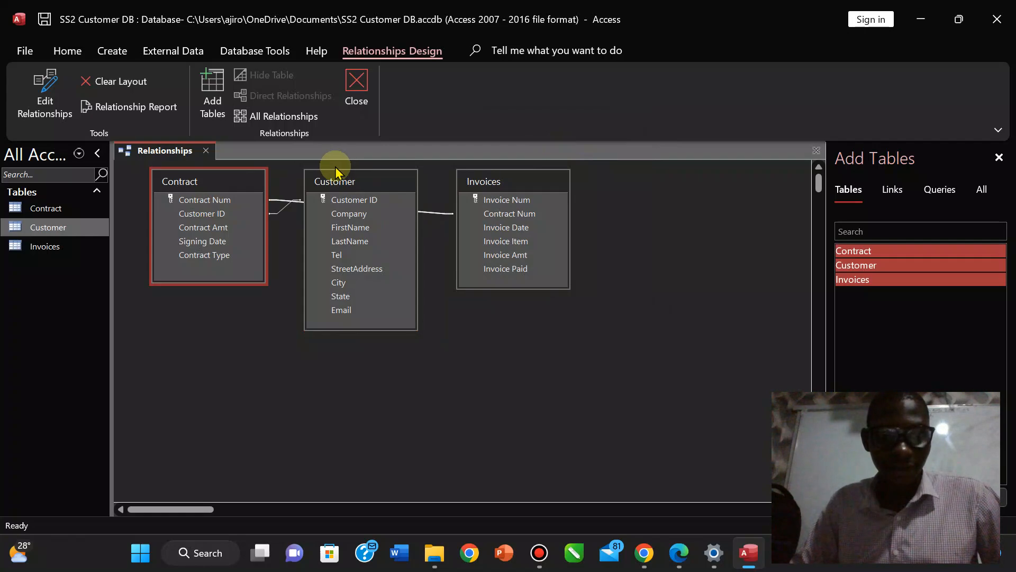
Line up the Customer, Contract and Invoices tables neatly and close the Relationships window.
left_click_drag(344, 181, 346, 307)
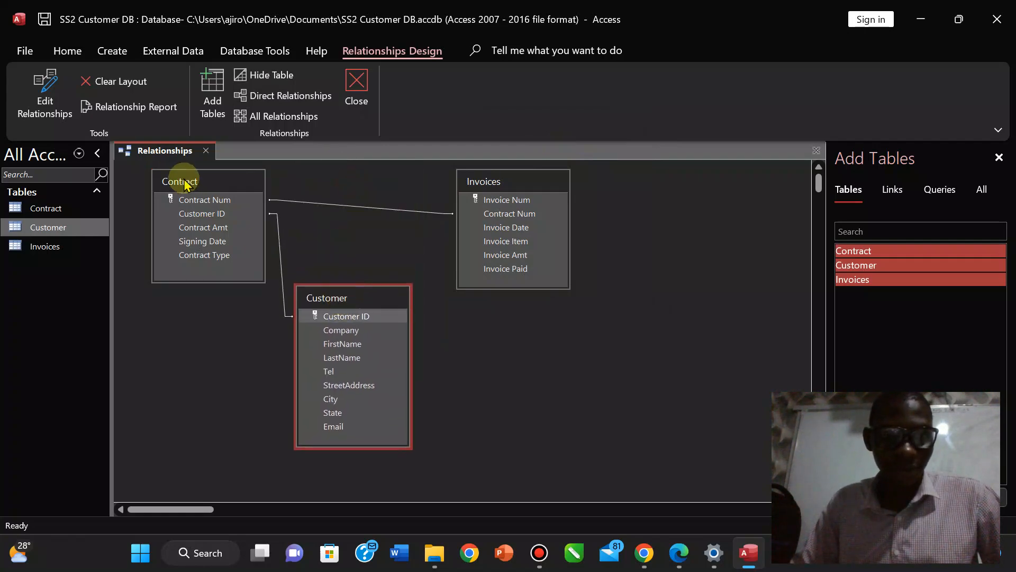
left_click_drag(183, 180, 382, 190)
left_click_drag(334, 299, 188, 188)
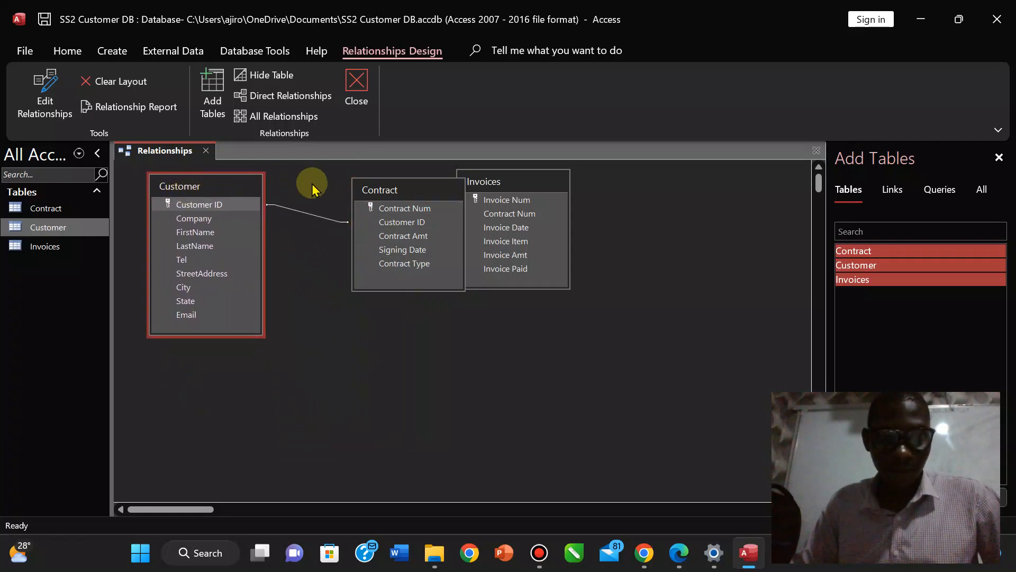
left_click_drag(388, 197, 334, 208)
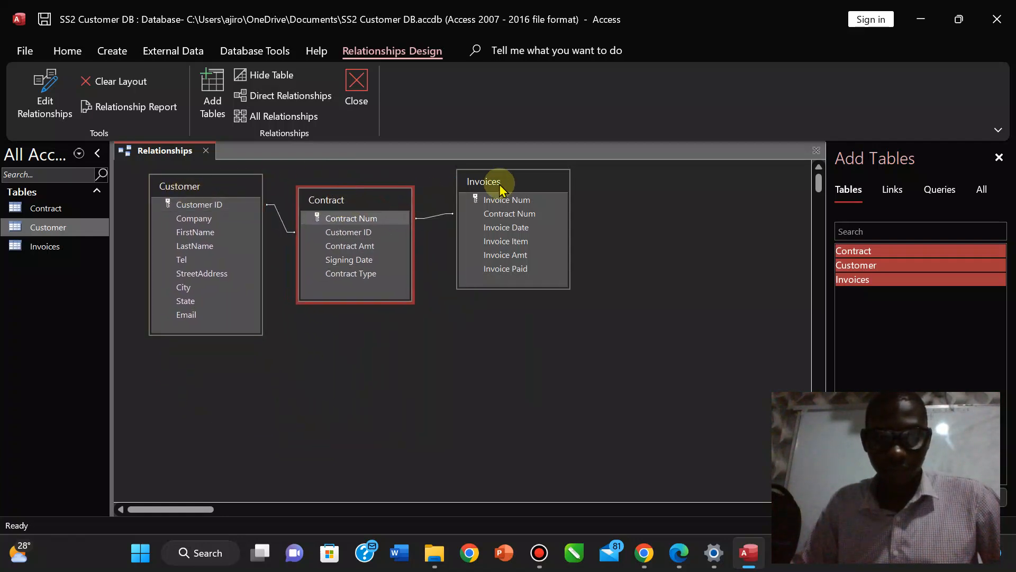
left_click_drag(495, 181, 496, 208)
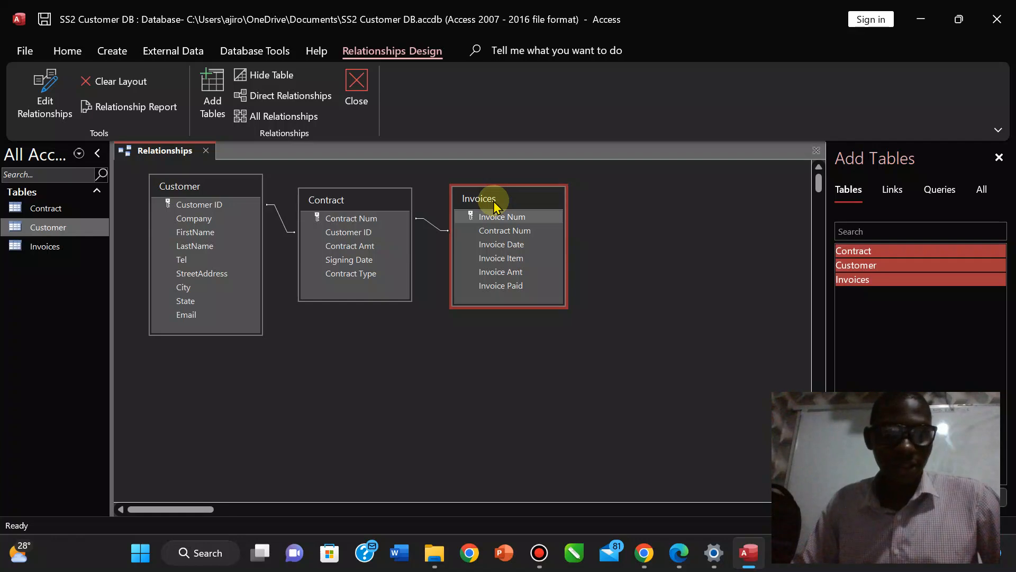
left_click_drag(203, 195, 186, 195)
mouse_move(345, 204)
left_mouse_down()
mouse_move(316, 204)
mouse_move(340, 211)
mouse_move(328, 210)
left_mouse_up()
left_click(472, 204)
left_click_drag(471, 205, 465, 227)
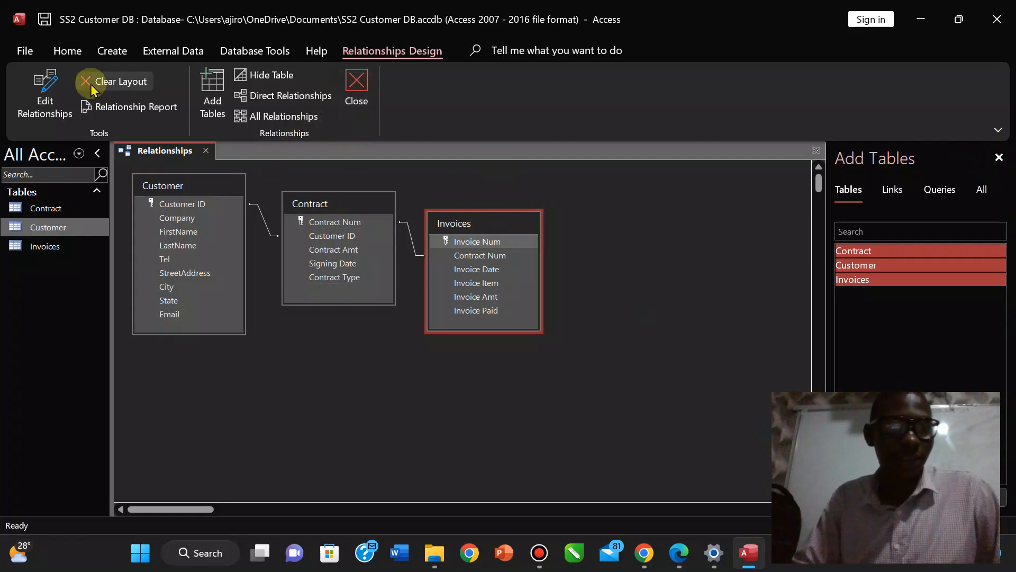
left_click(356, 84)
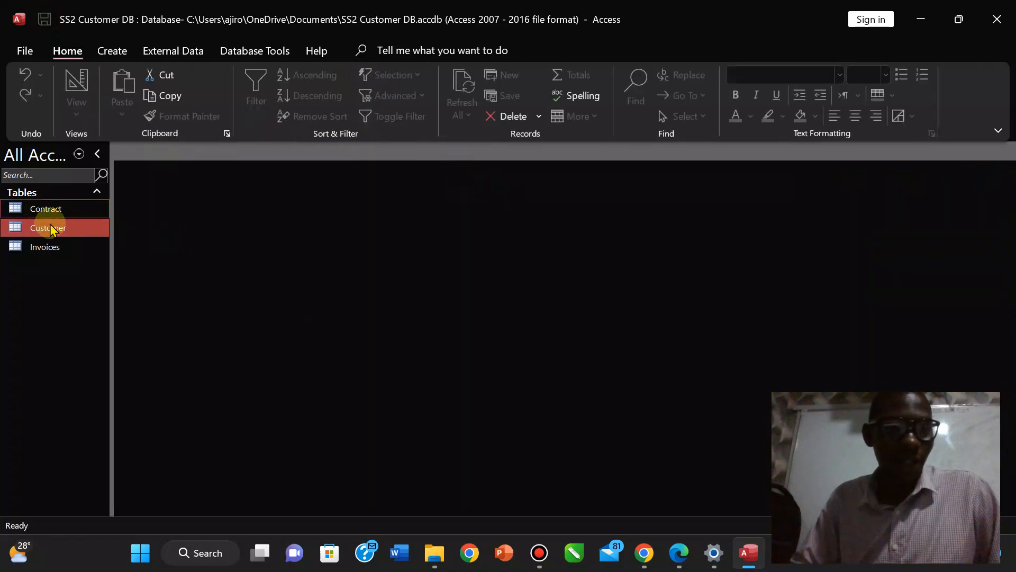
Open the Customer table and expand each of the four customers' related contracts.
double_click(49, 227)
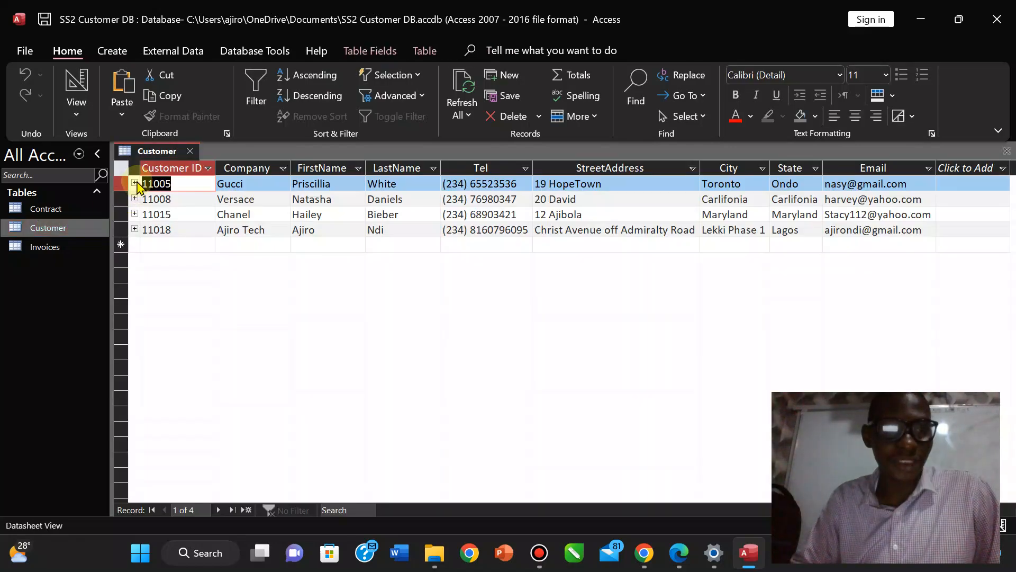
left_click(135, 184)
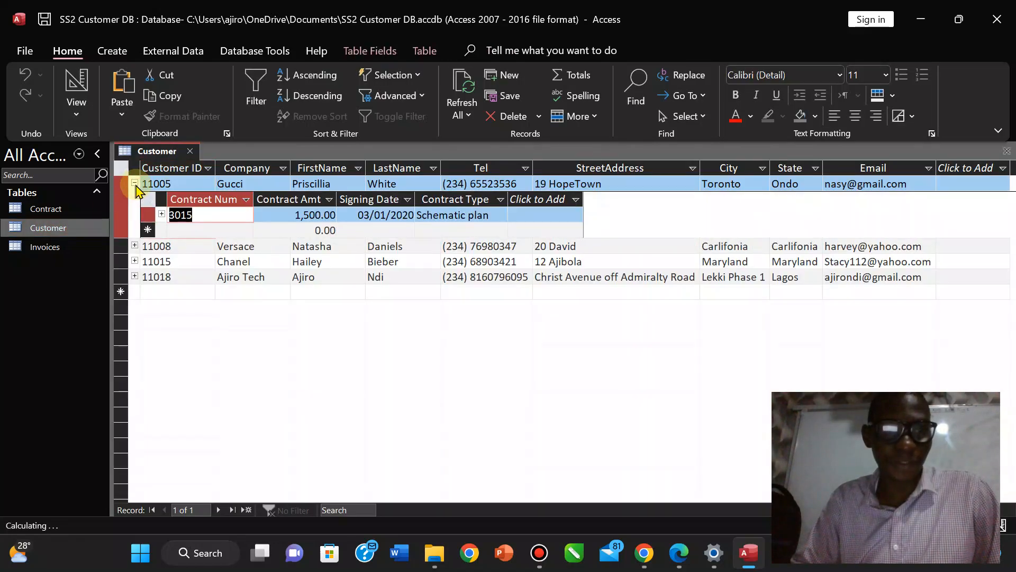
left_click(135, 246)
left_click(135, 295)
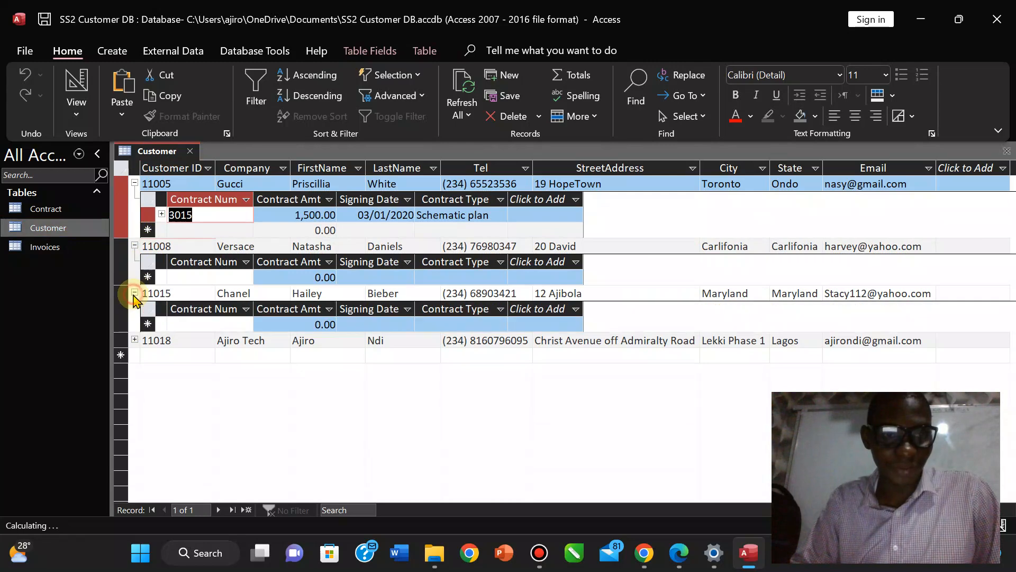
left_click(135, 342)
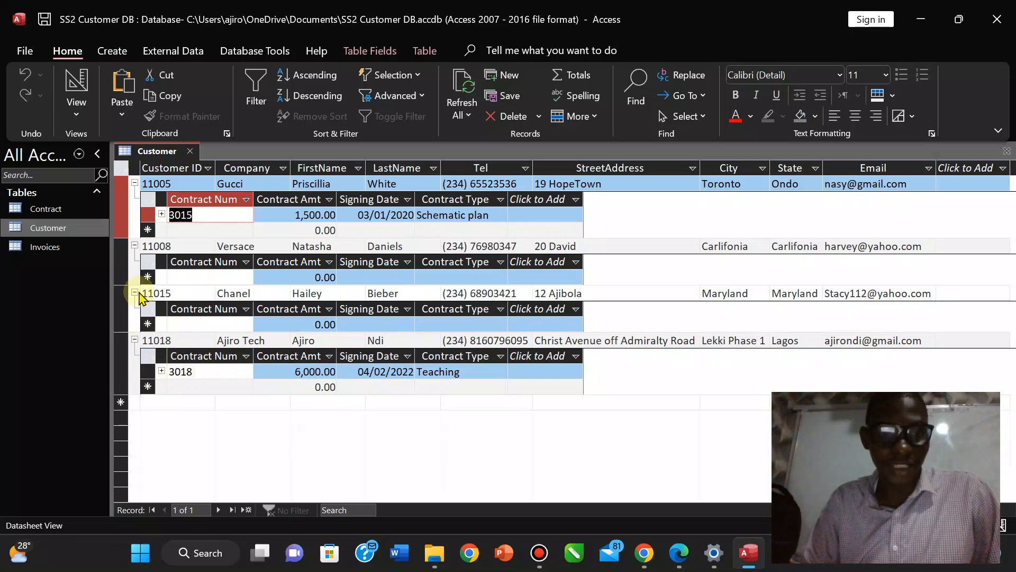
Collapse all four customer records again and bring the exam instructions PDF forward.
left_click(135, 183)
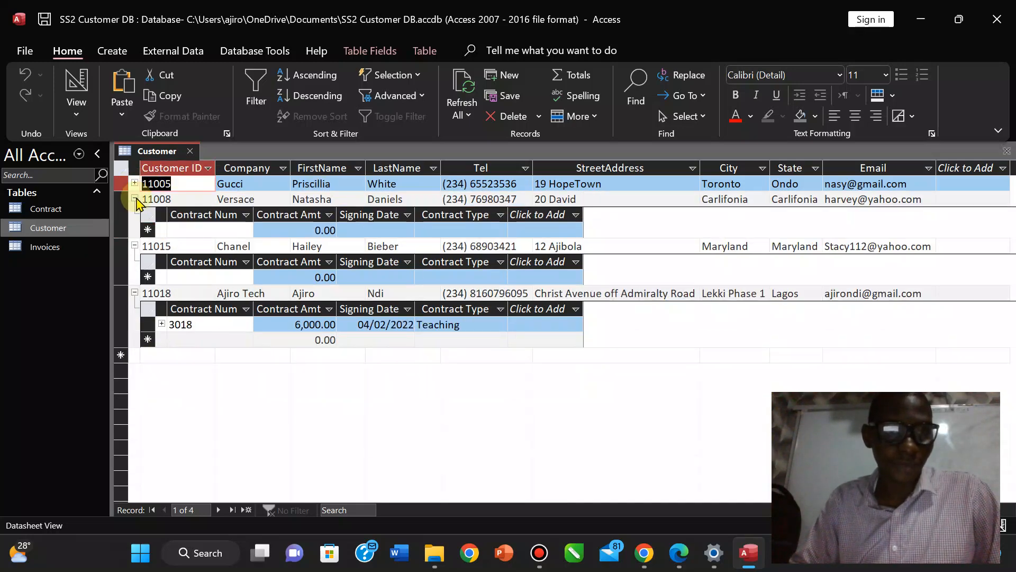
left_click(135, 200)
left_click(135, 214)
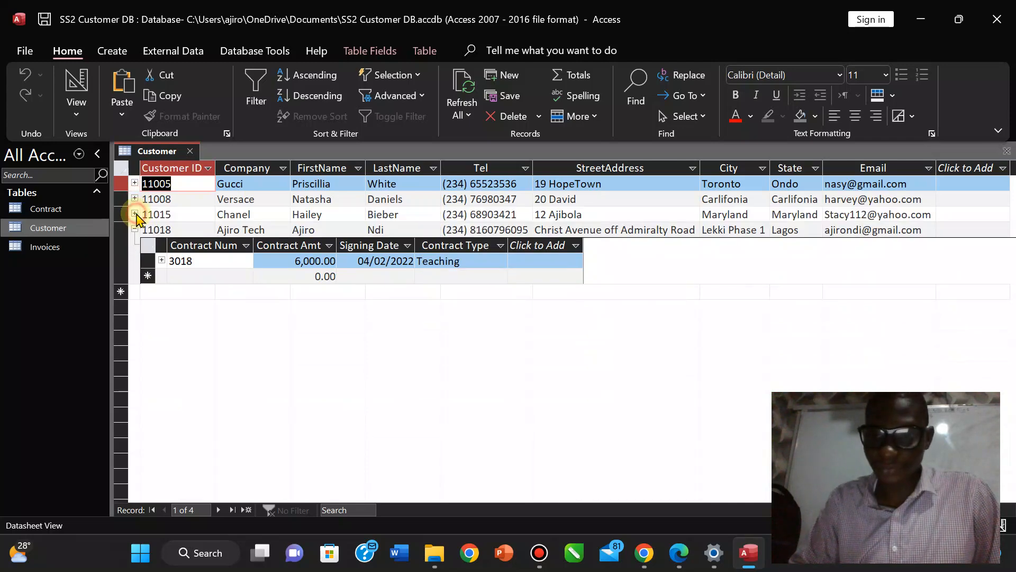
left_click(135, 230)
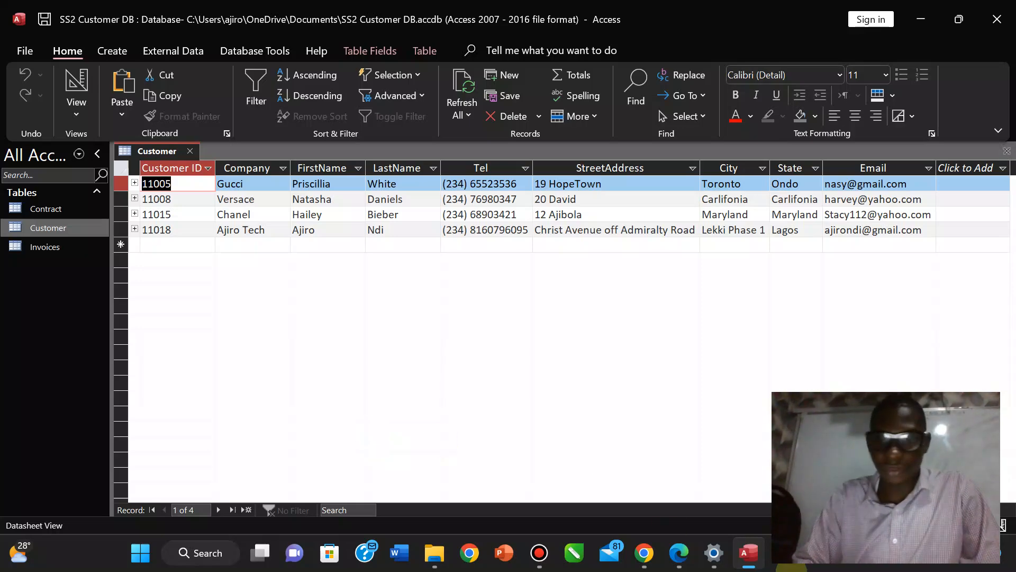
left_click(680, 556)
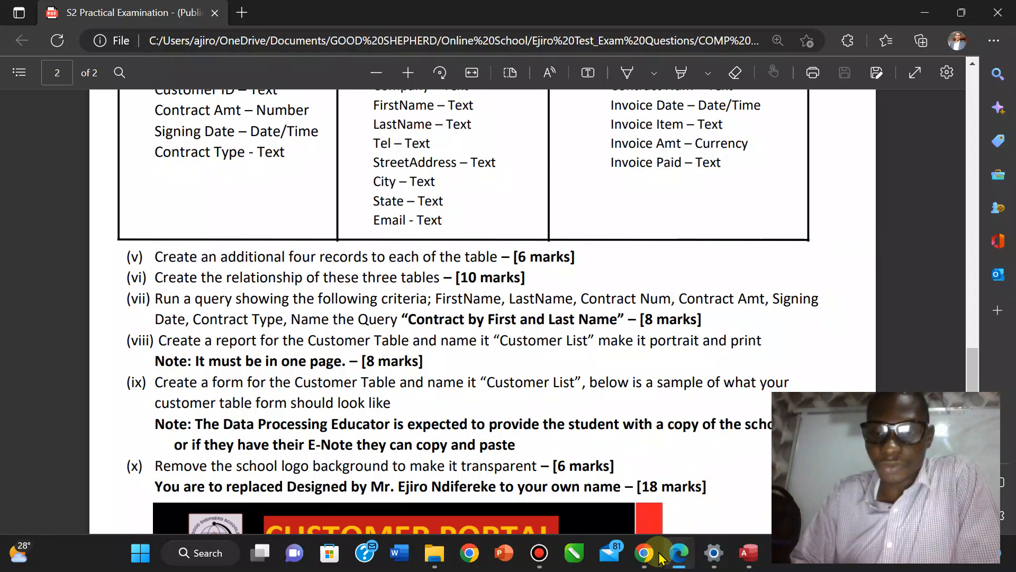
Back in Access, close the Customer table and show the Create commands.
left_click(747, 556)
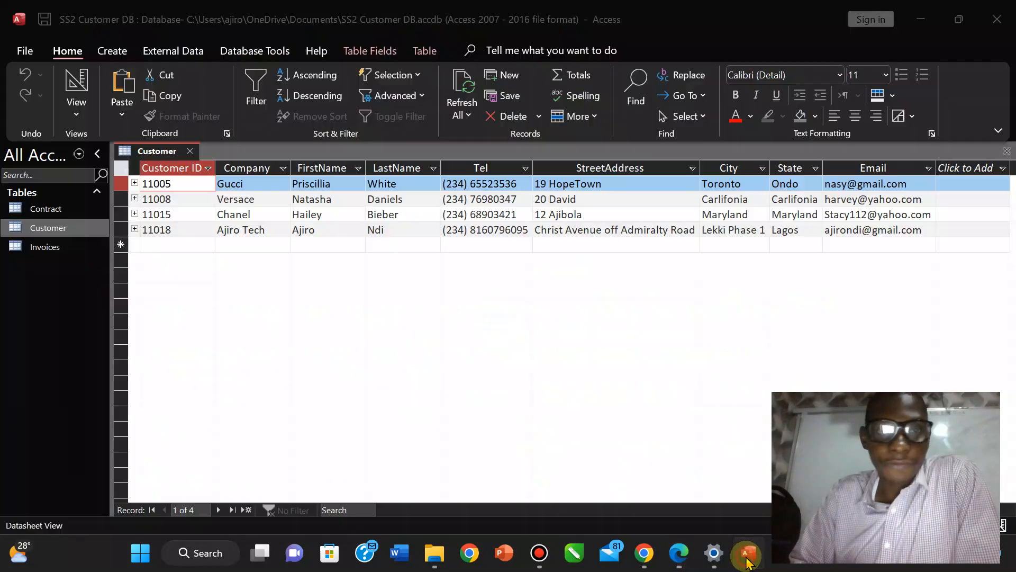
right_click(163, 154)
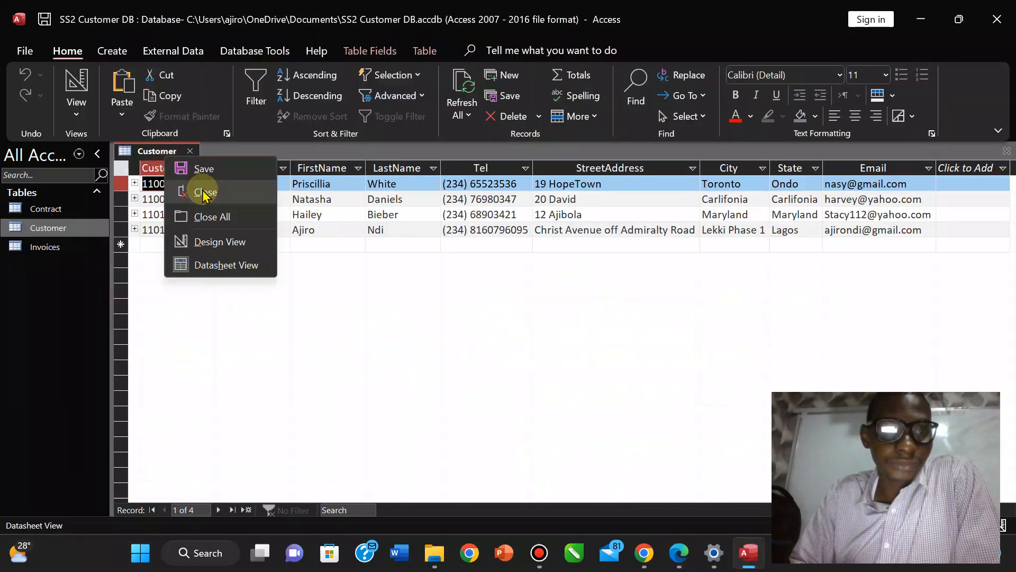
left_click(41, 18)
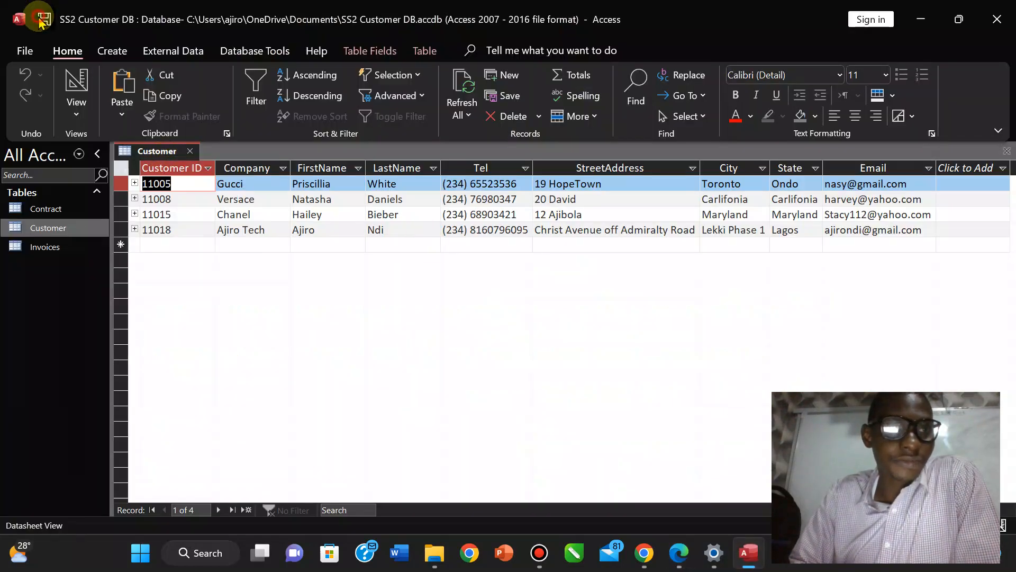
right_click(157, 157)
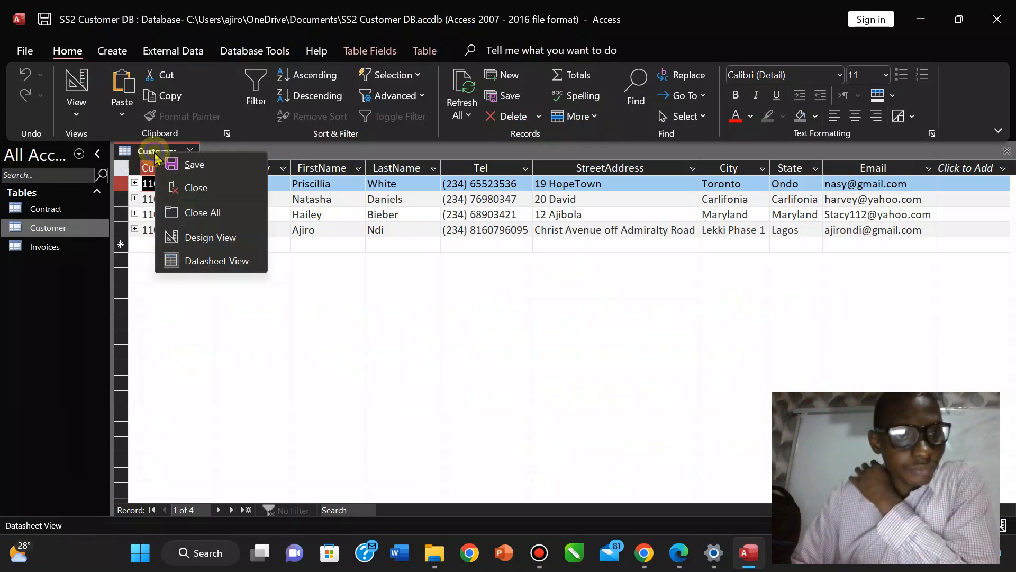
left_click(180, 188)
left_click(100, 53)
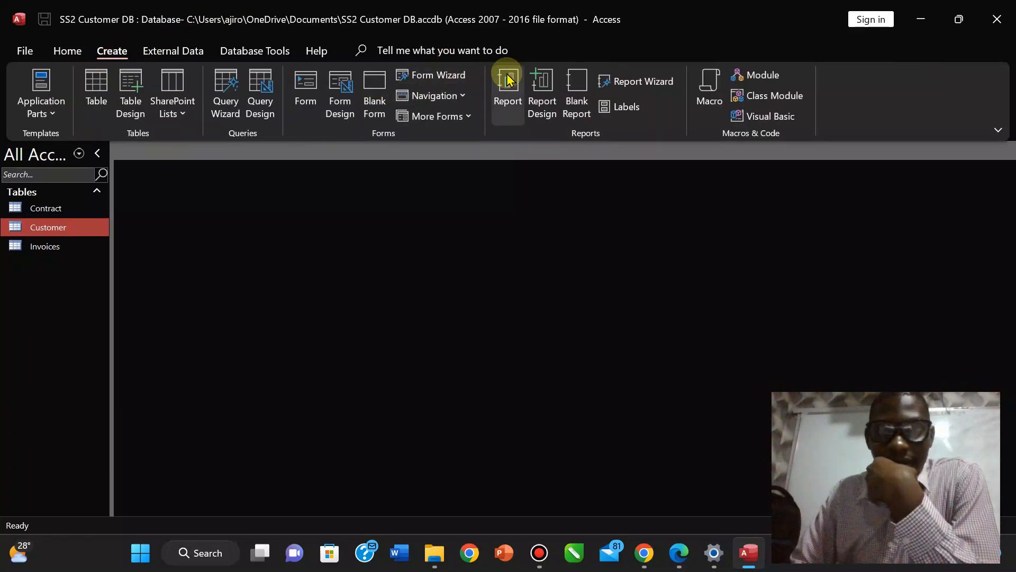
Launch the Report Wizard on Customer with all fields, skipping grouping to reach sorting.
left_click(634, 82)
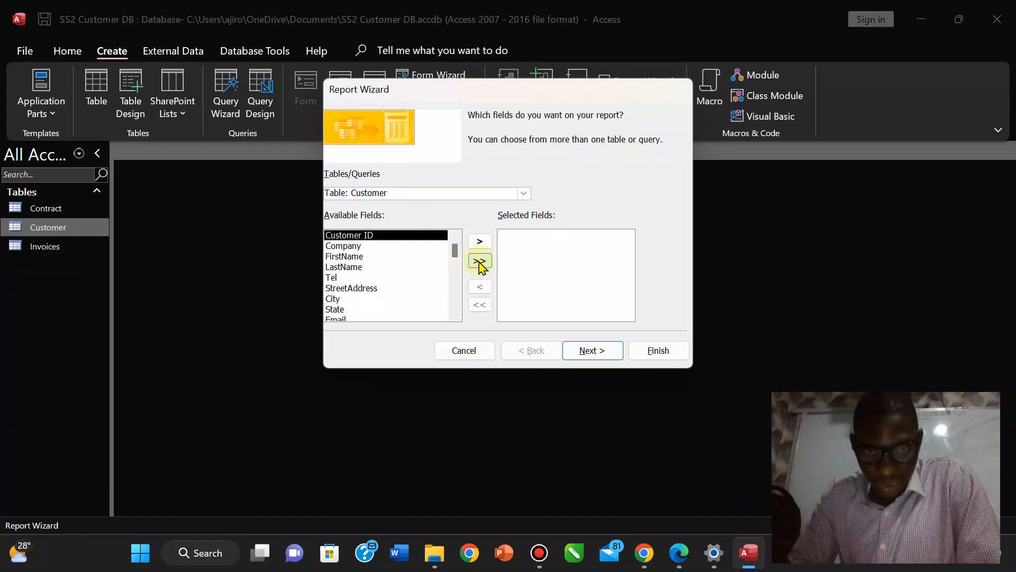
left_click(480, 262)
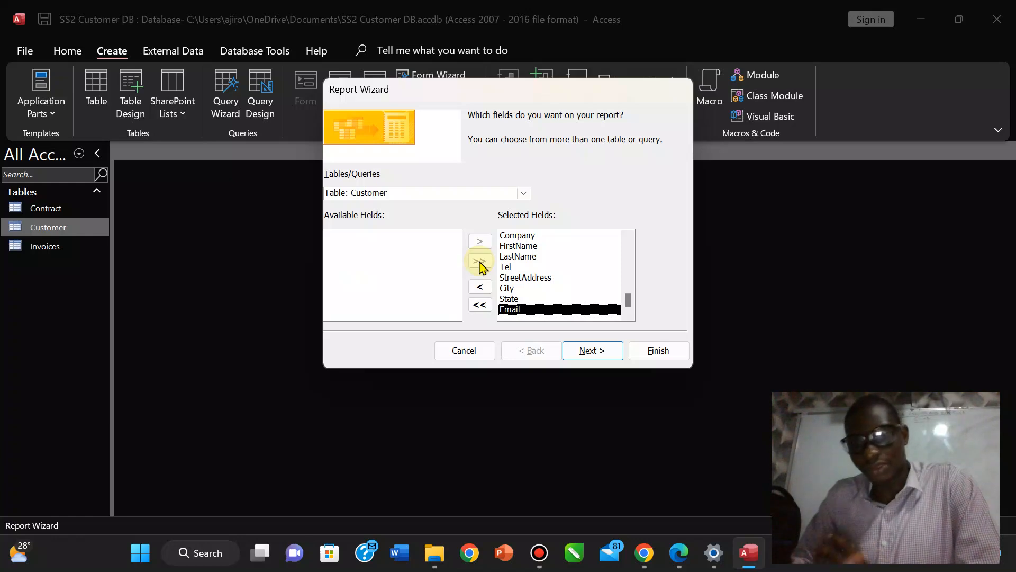
left_click(591, 355)
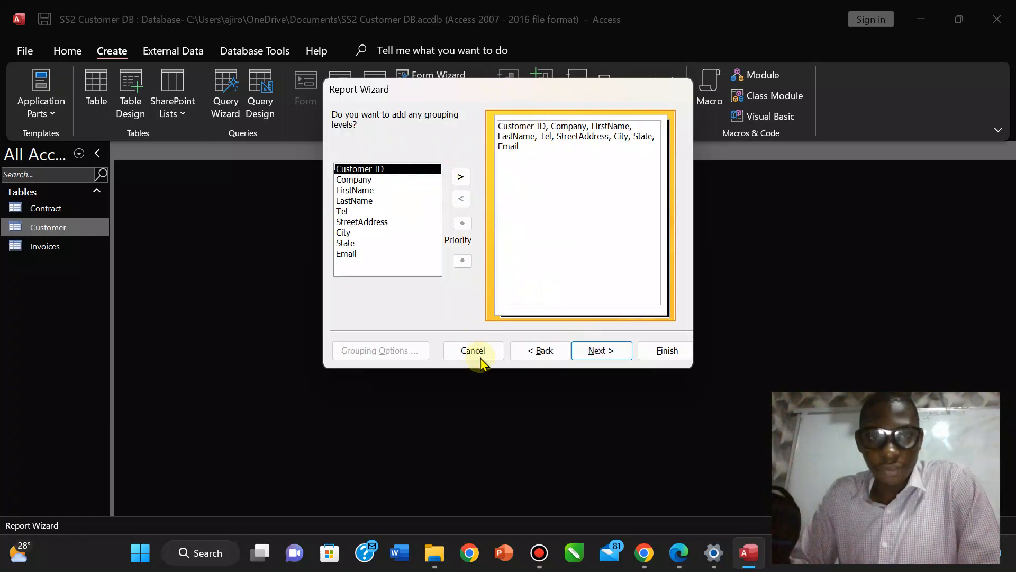
left_click(596, 351)
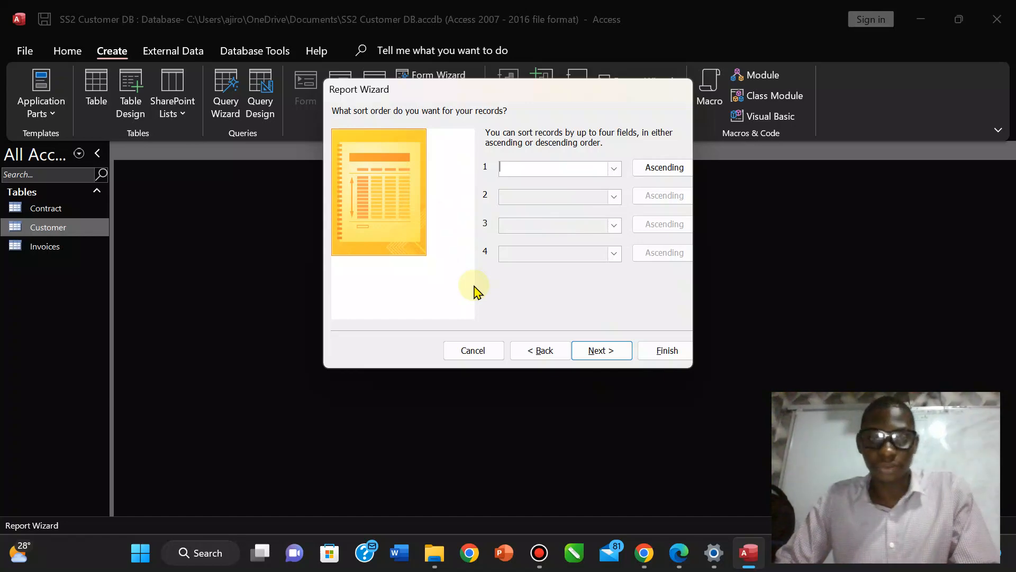
Skip sorting to reach the report layout step, glancing at the exam PDF.
left_click(588, 352)
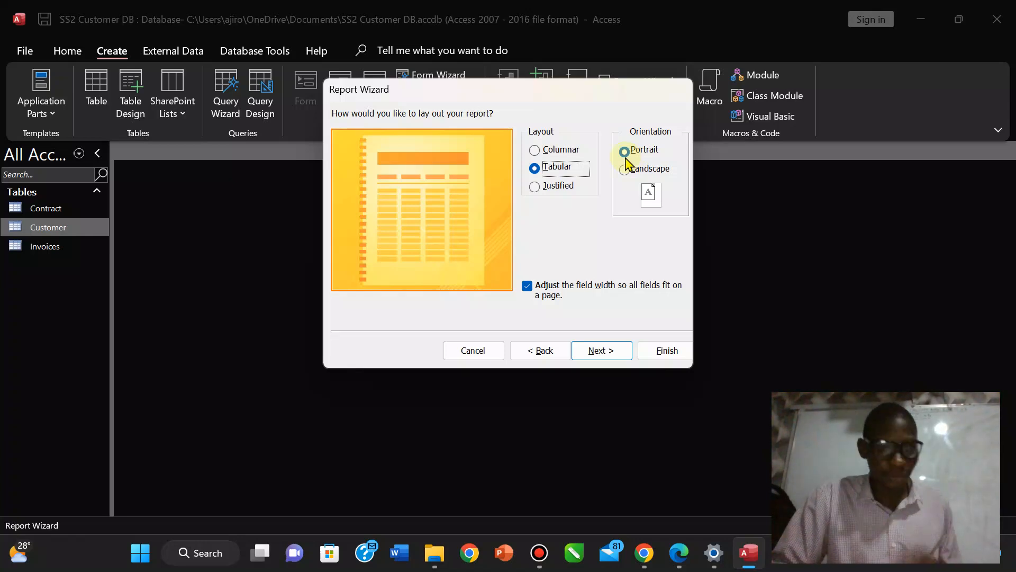
left_click(681, 554)
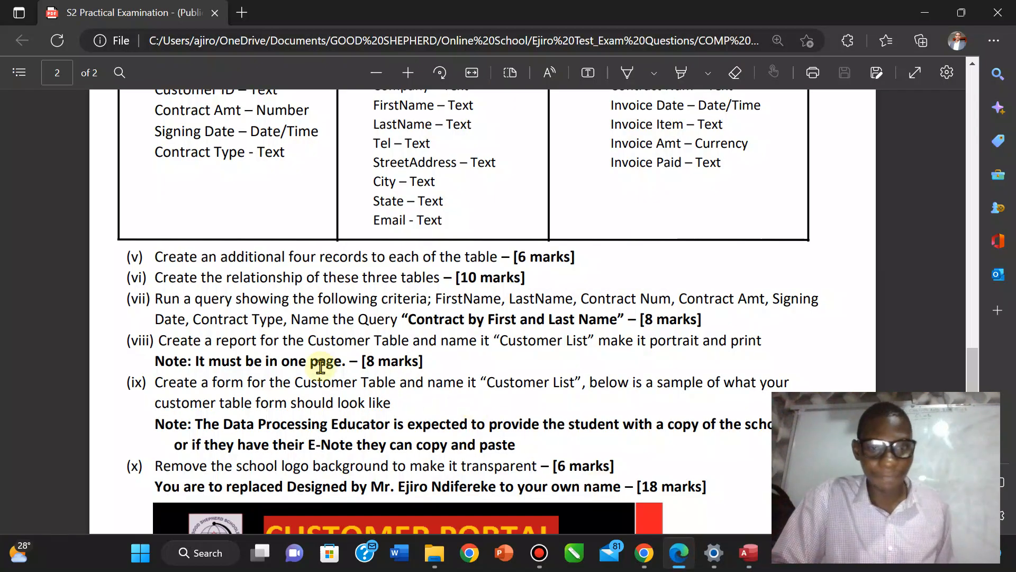
left_click(748, 552)
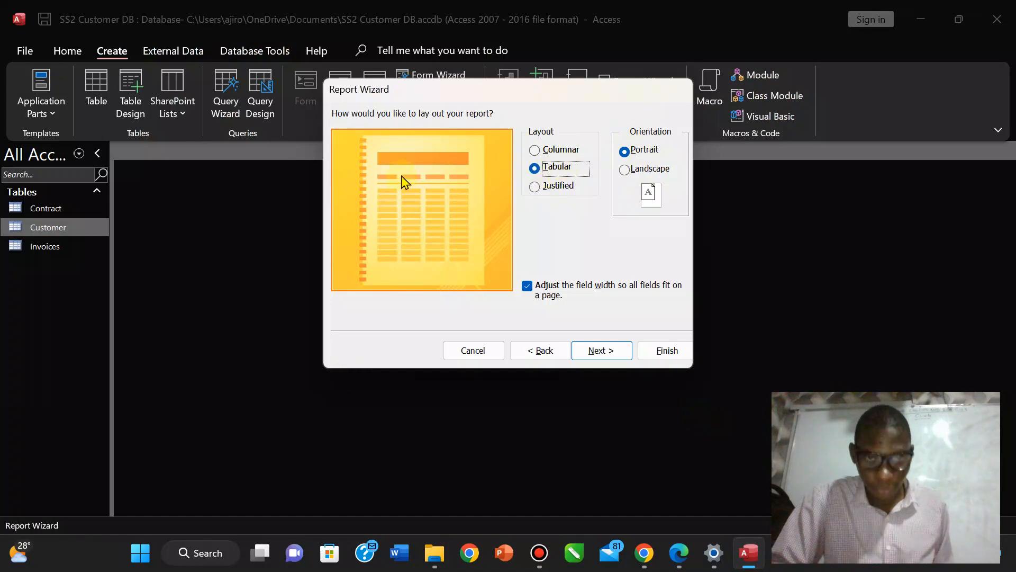
Preview Columnar and Justified, keep the Tabular portrait layout, and advance to the title step.
left_click(535, 151)
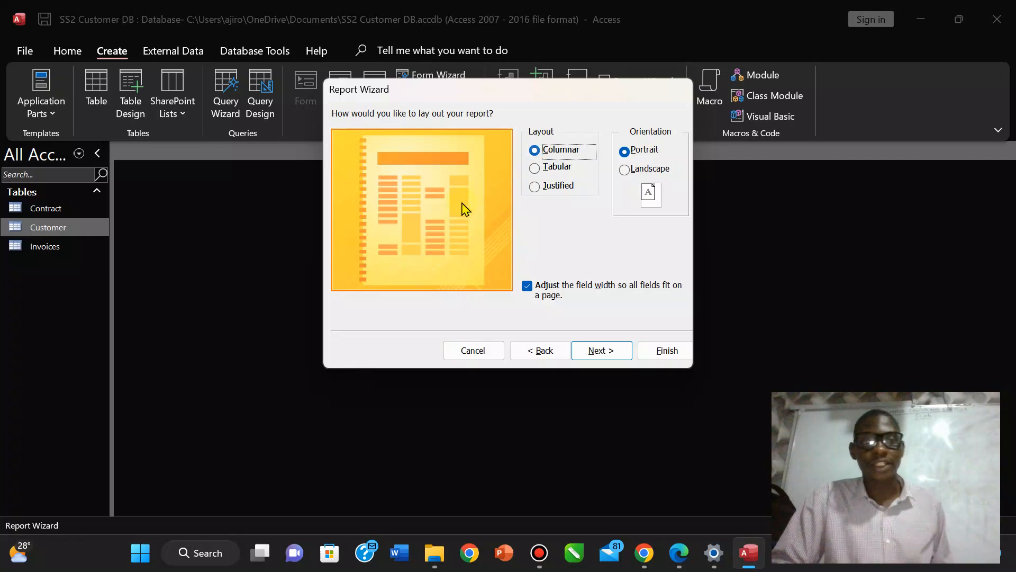
left_click(535, 186)
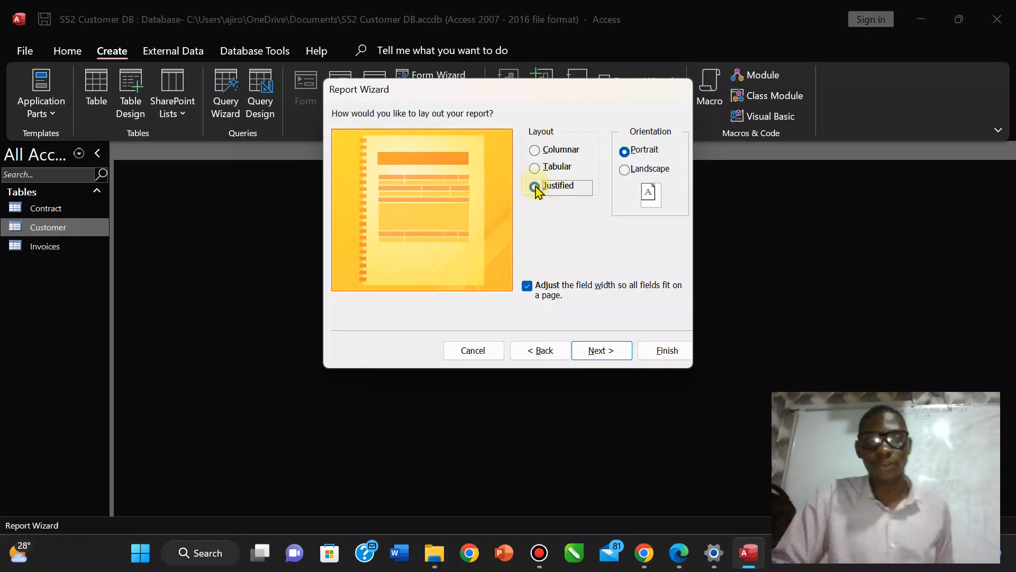
left_click(535, 168)
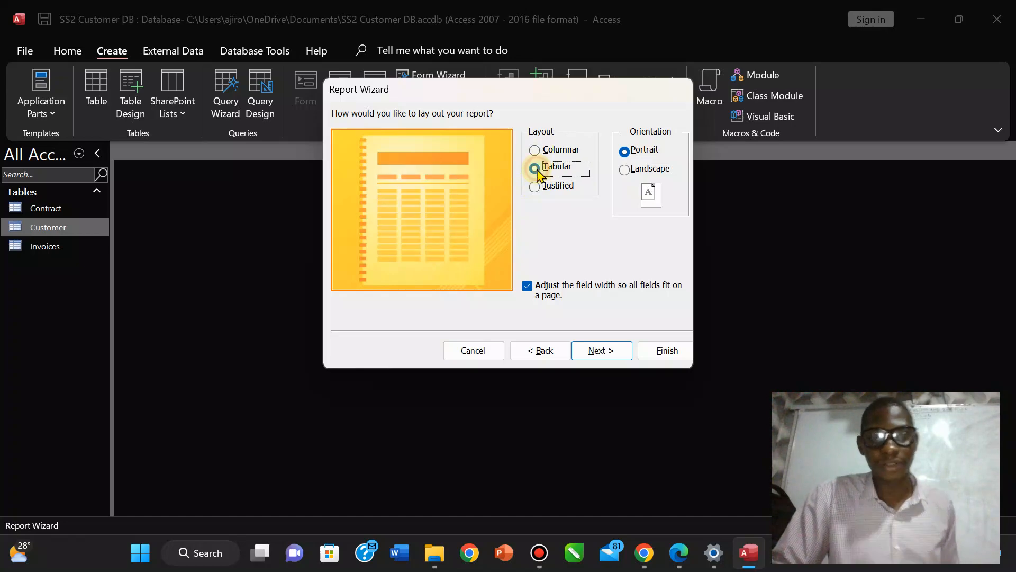
left_click(601, 350)
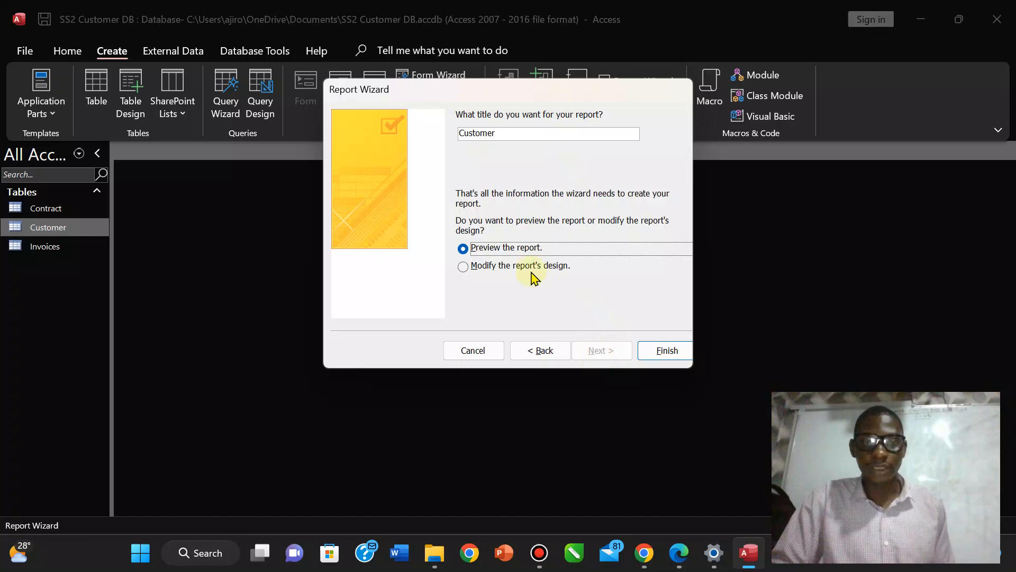
left_click(679, 553)
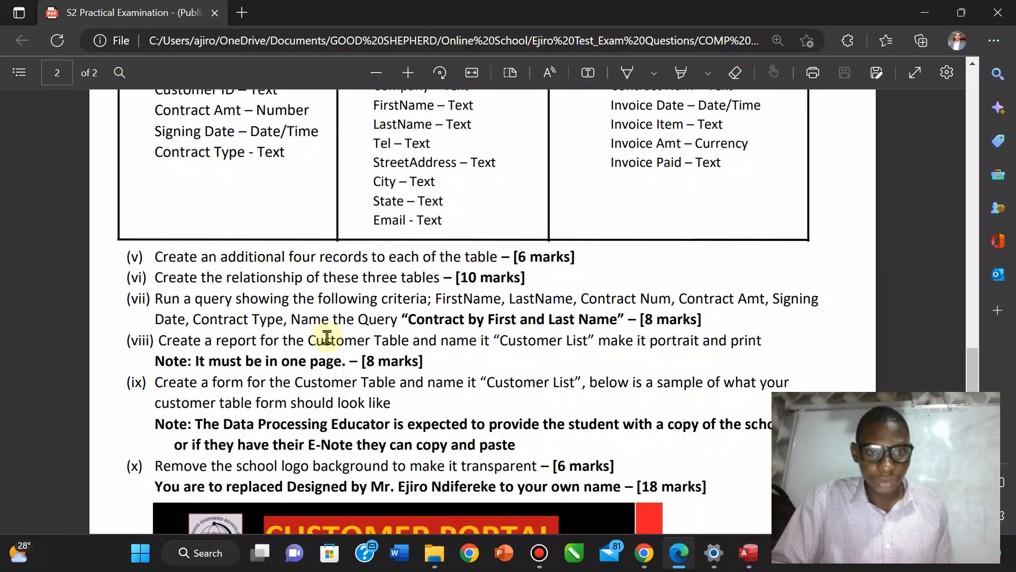
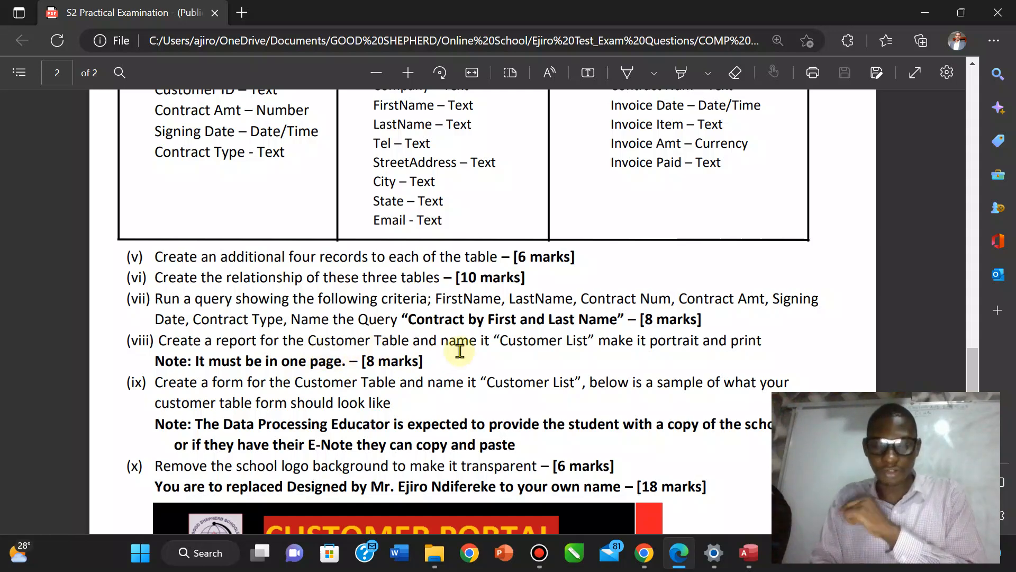
Title the report 'Customer List' and finish the wizard to open its print preview.
left_click(749, 552)
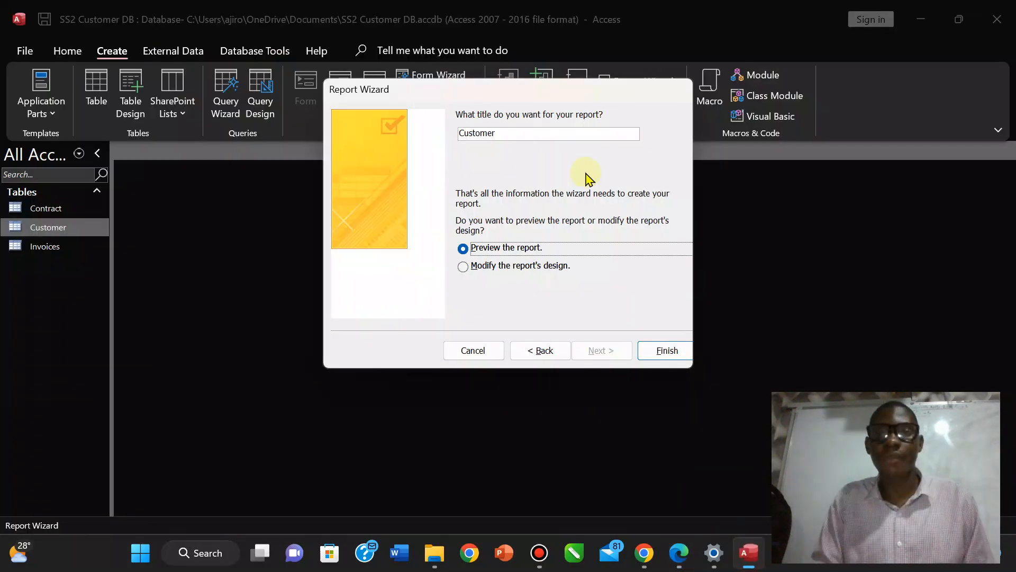
left_click(514, 131)
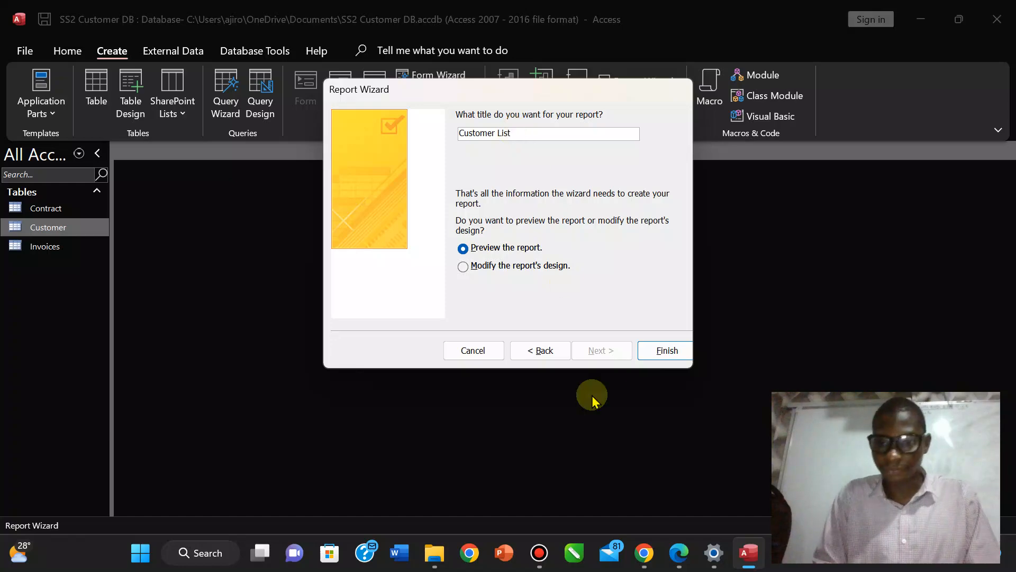
left_click(679, 553)
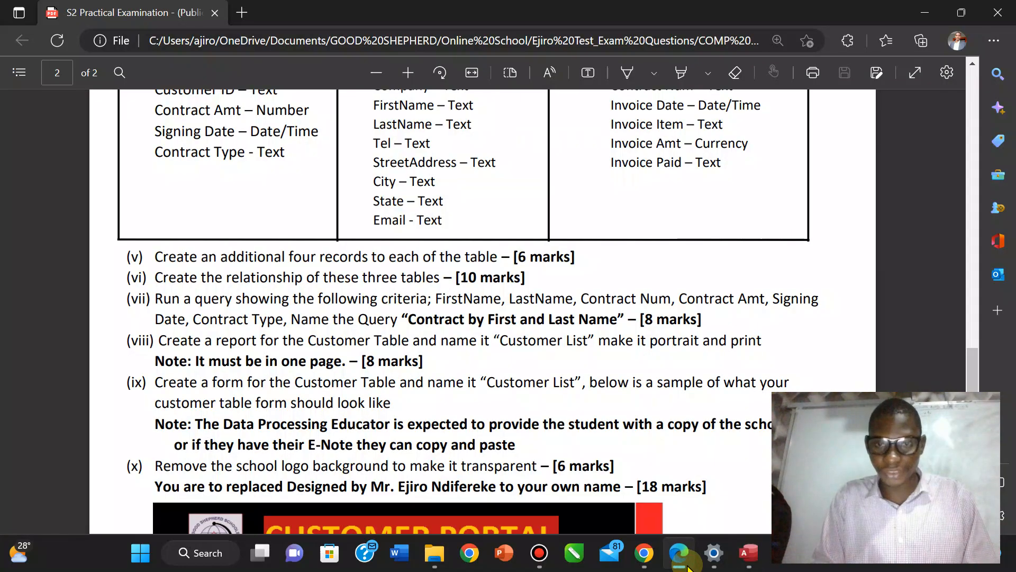
left_click(749, 553)
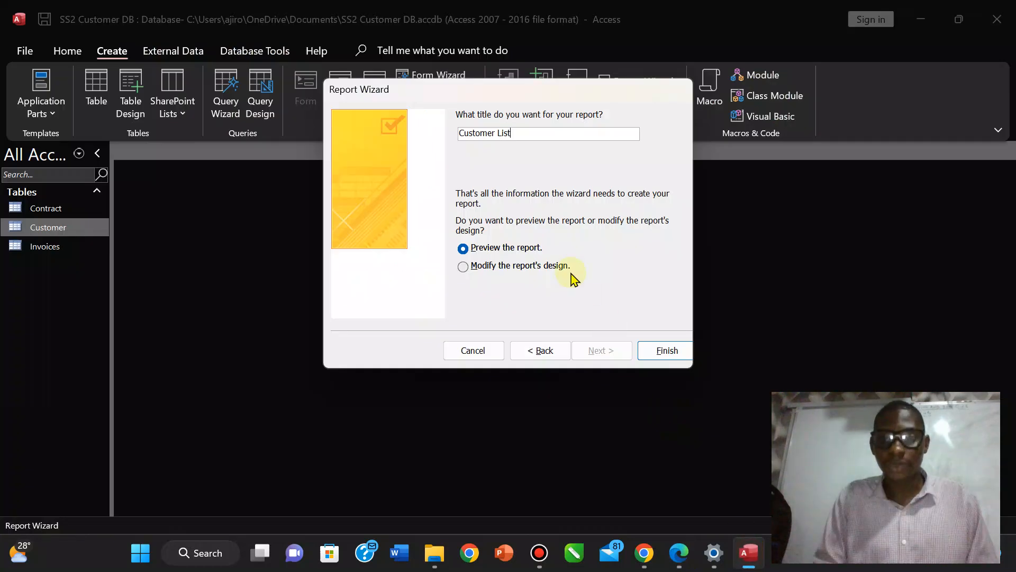
left_click(665, 352)
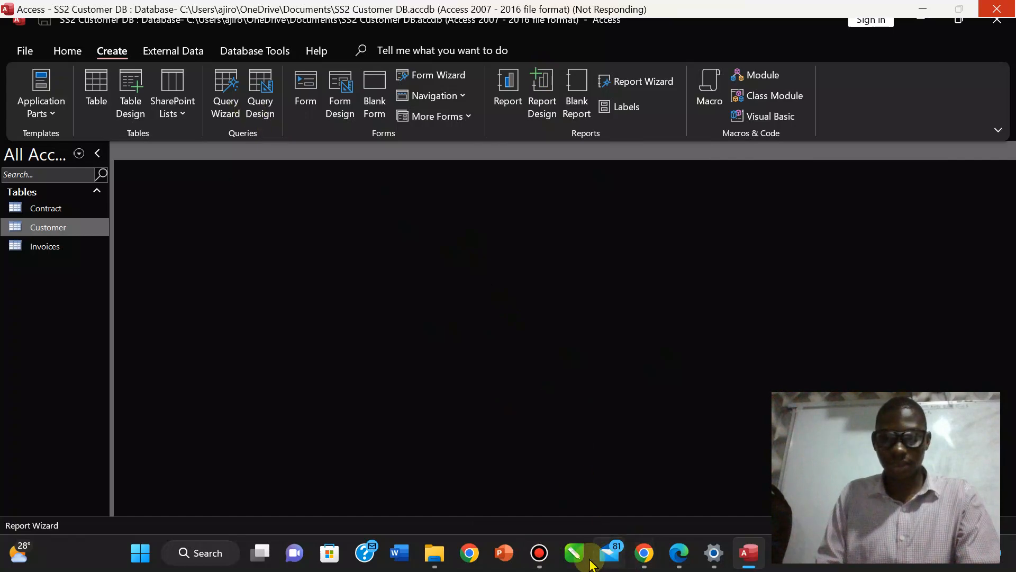
mouse_move(540, 553)
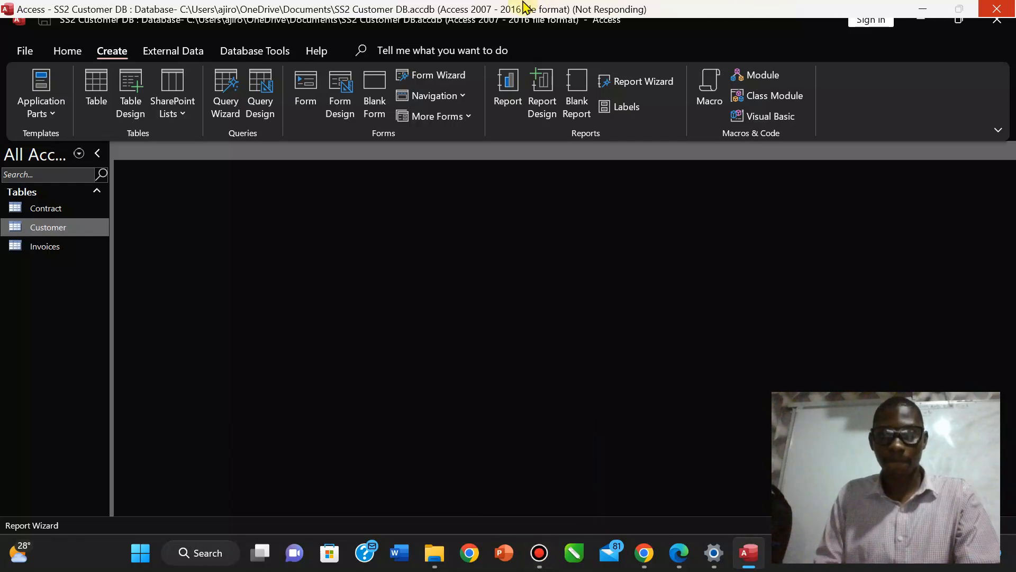
mouse_move(527, 8)
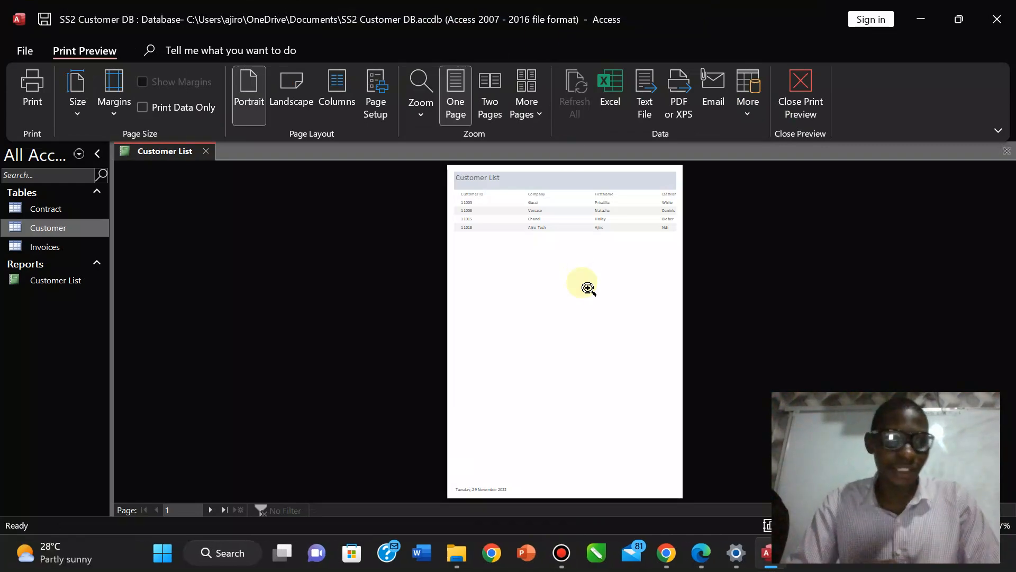
left_click(536, 227)
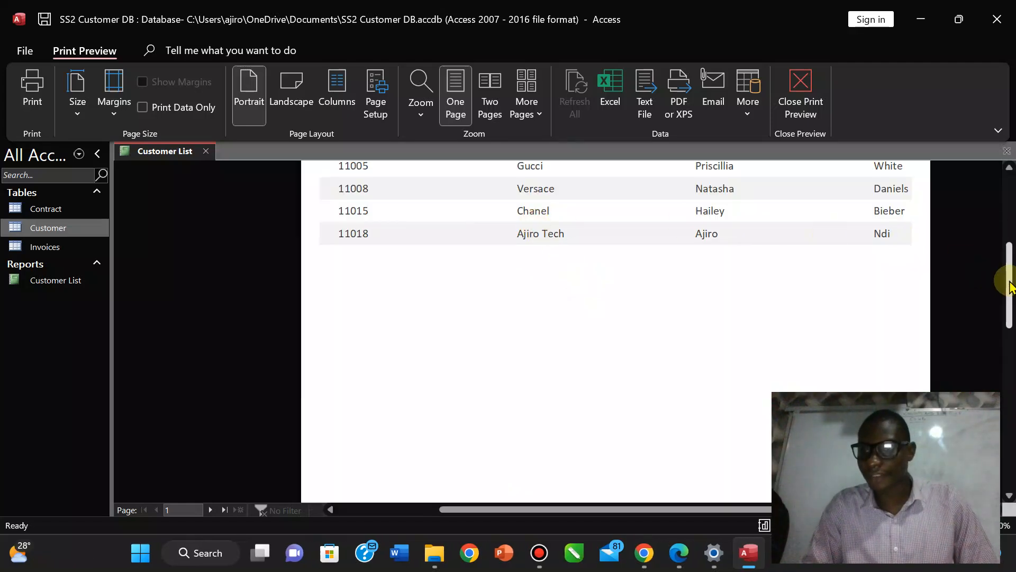
left_click_drag(1009, 275, 1011, 235)
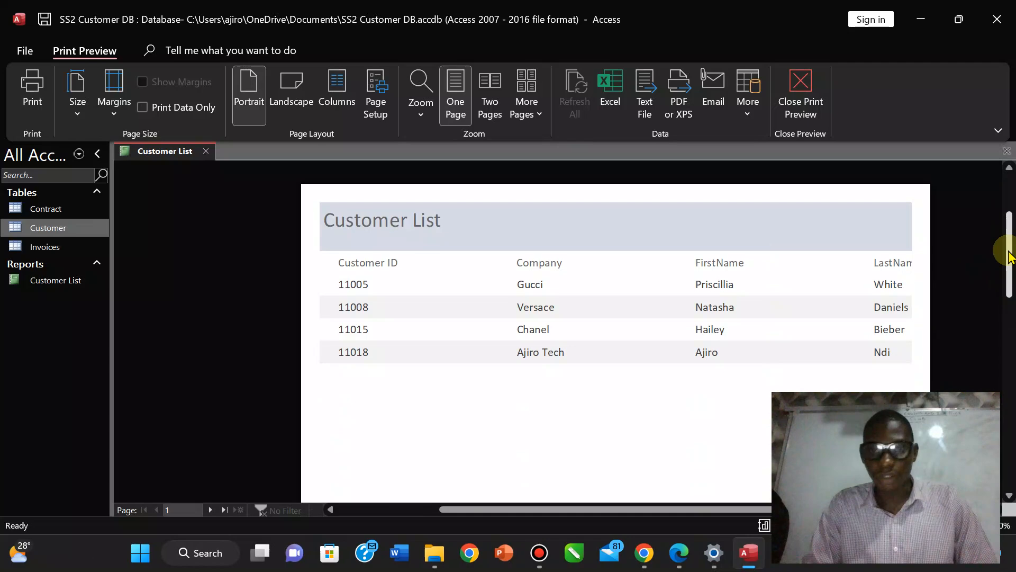
left_click(604, 329)
left_click(592, 268)
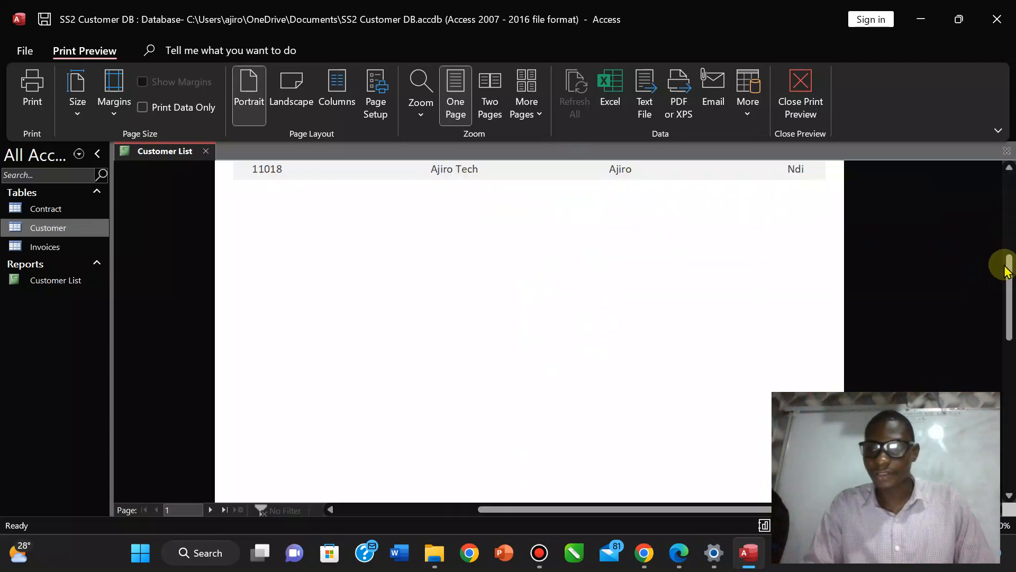
left_click_drag(1005, 277, 1005, 240)
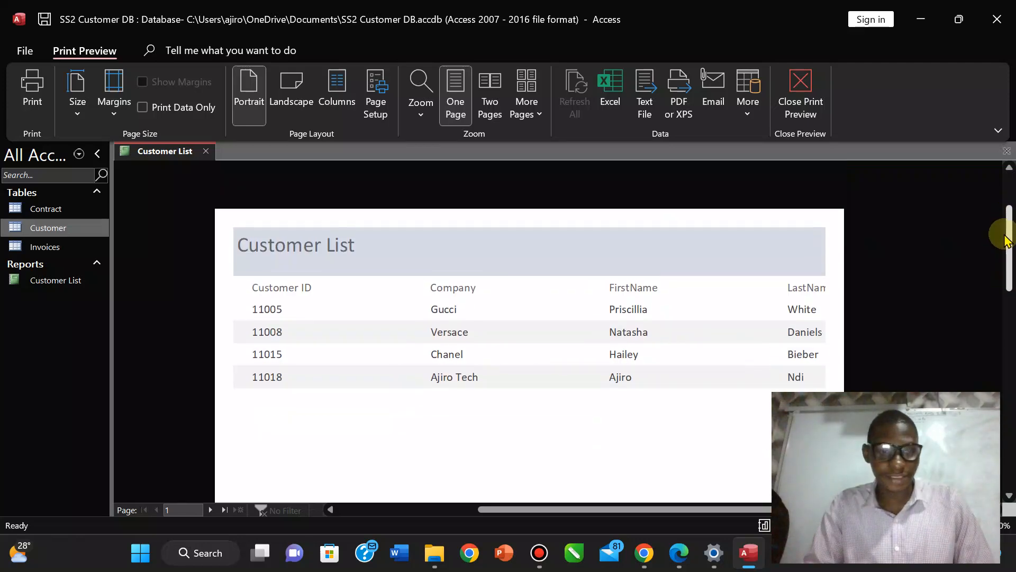
left_click(209, 509)
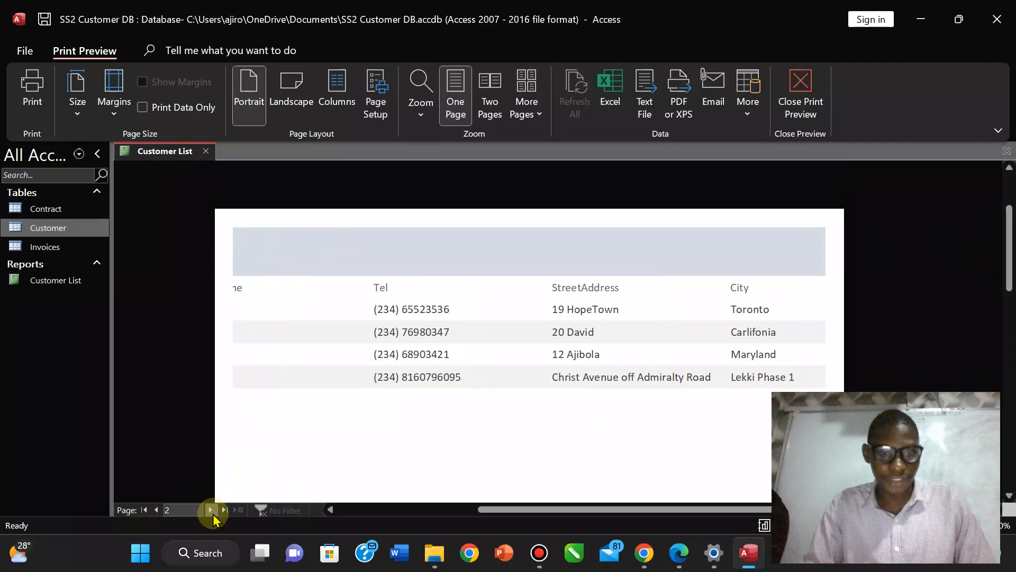
left_click(211, 512)
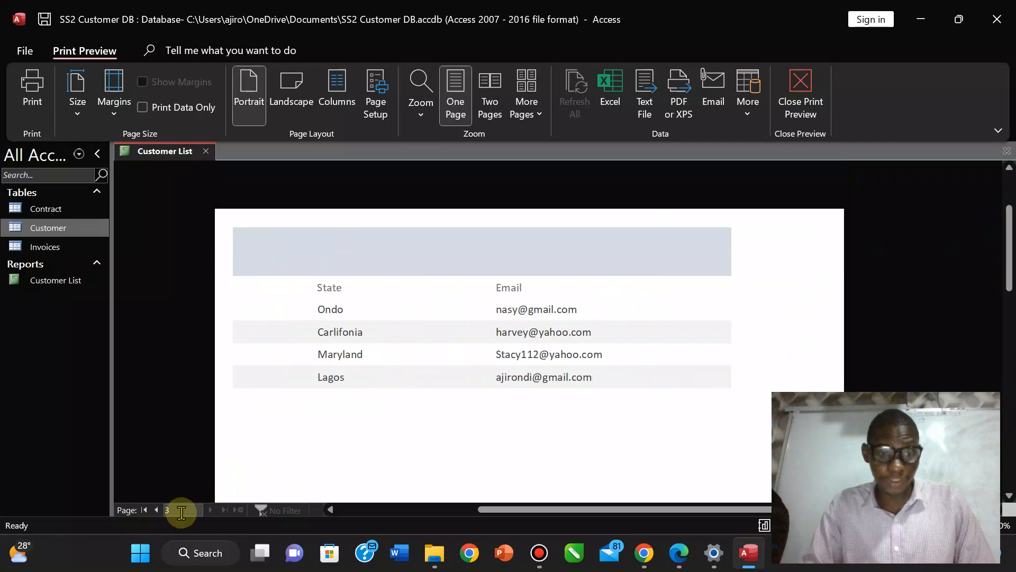
double_click(156, 510)
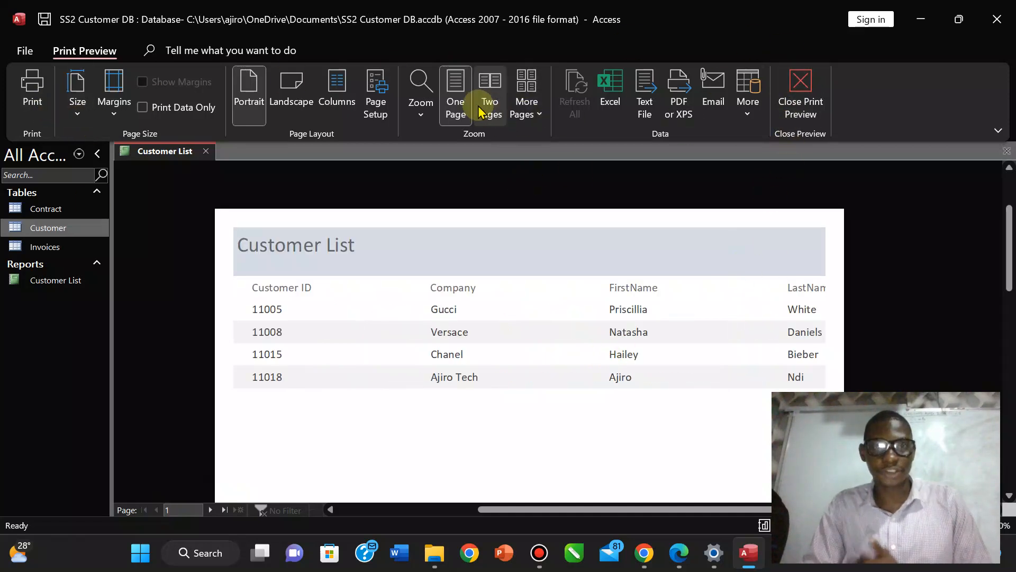
left_click(375, 110)
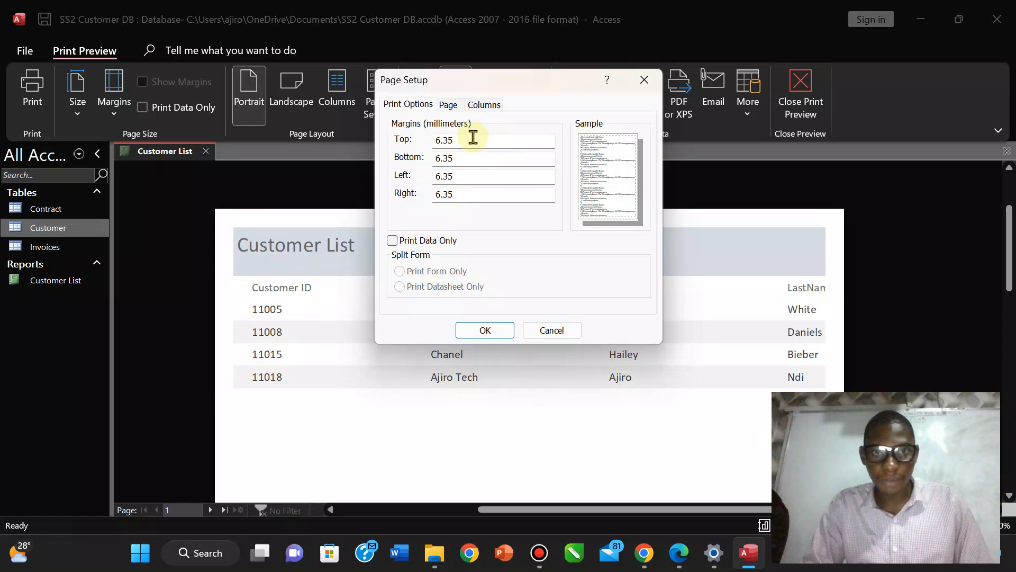
Enter 3 for both the left and right margins in Page Setup and apply.
left_click(461, 176)
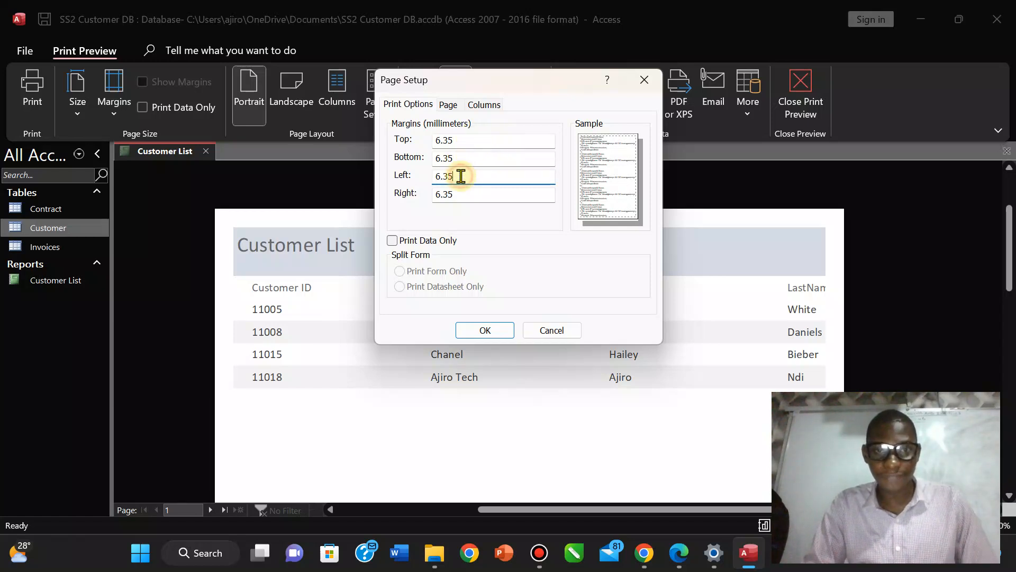
left_click_drag(462, 177, 431, 177)
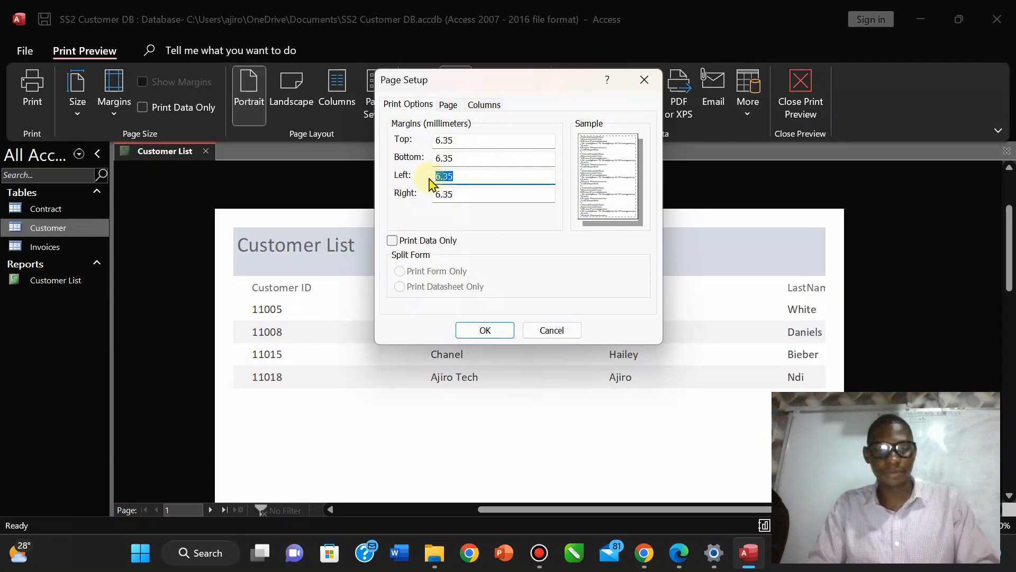
type("3")
left_click_drag(464, 195, 402, 192)
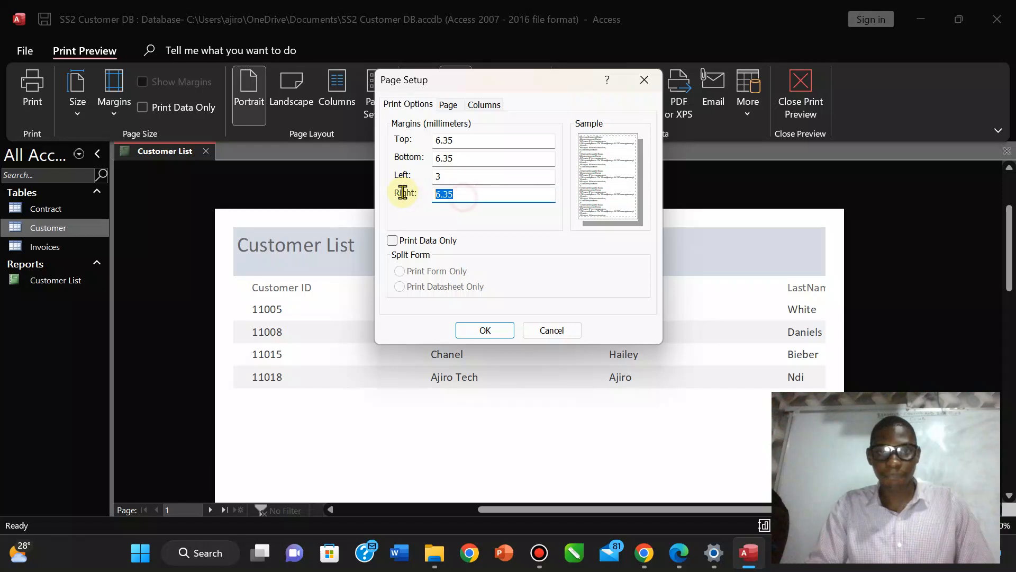
type("3")
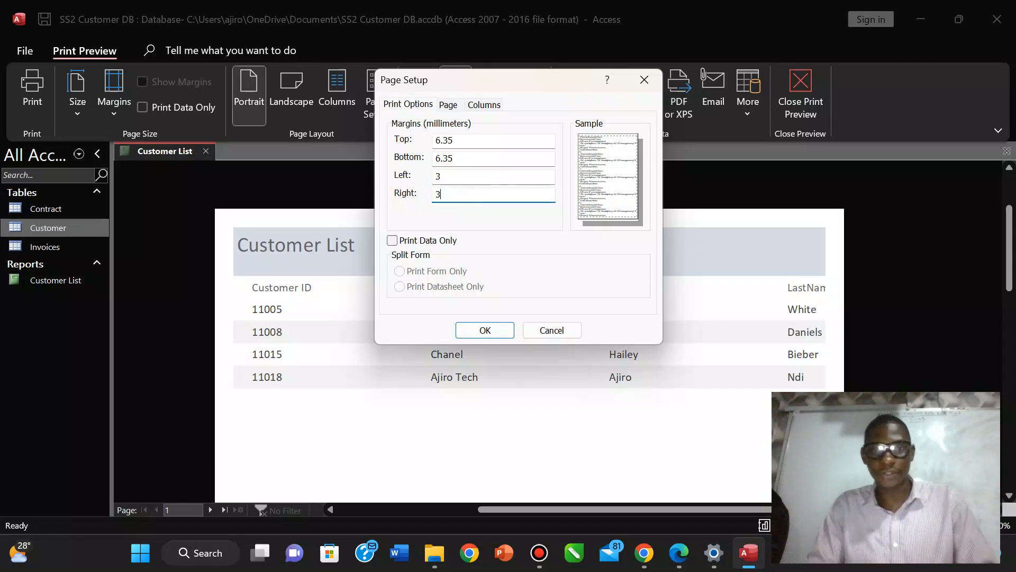
left_click(484, 329)
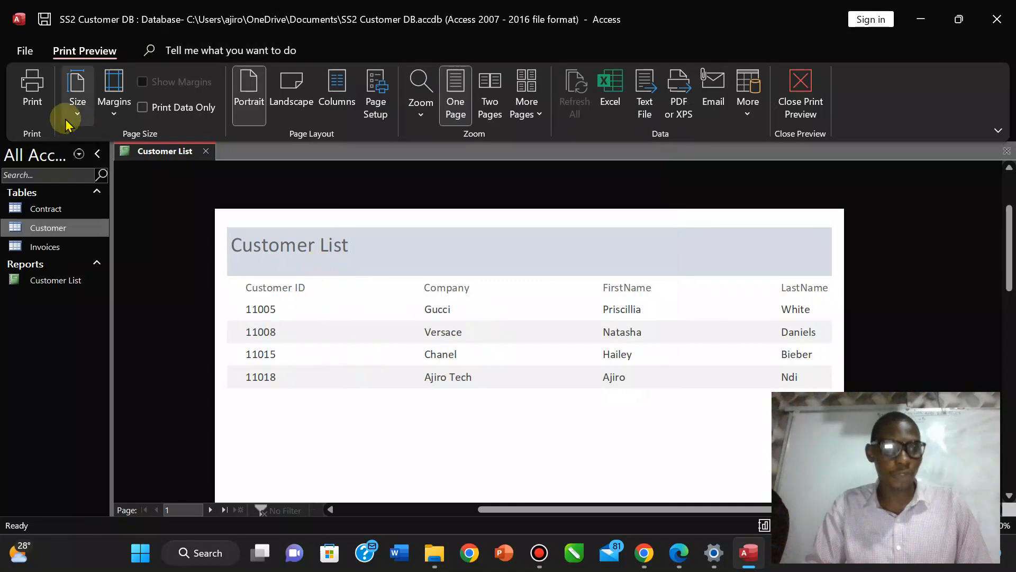
Switch the report to Layout View and narrow the Customer ID column.
left_click(806, 94)
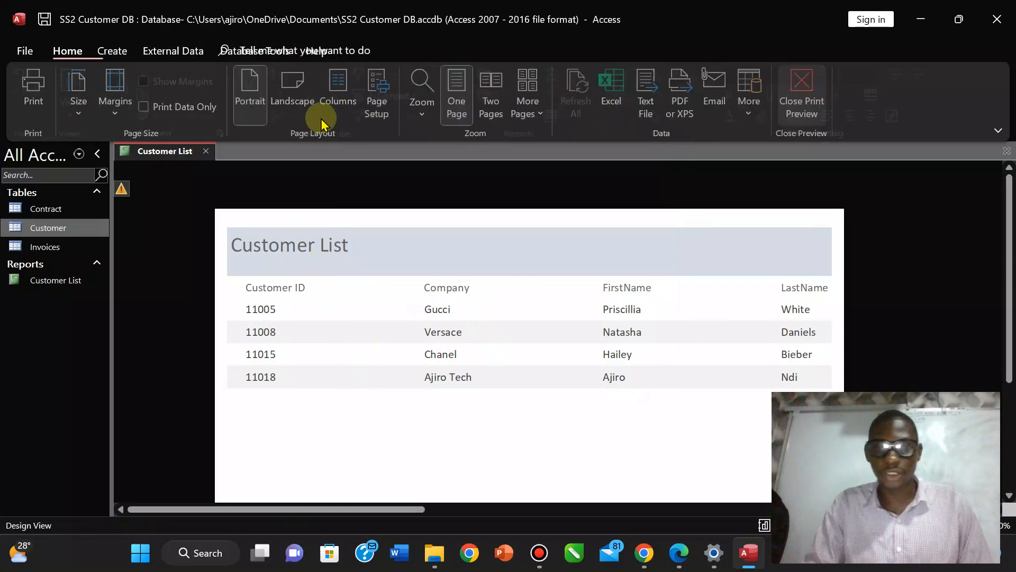
left_click(32, 109)
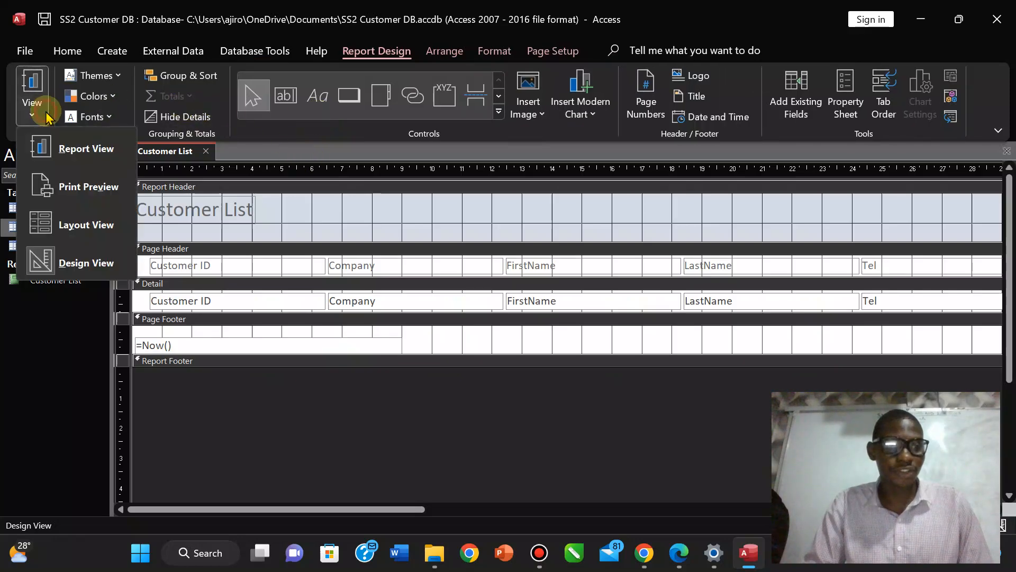
left_click(80, 225)
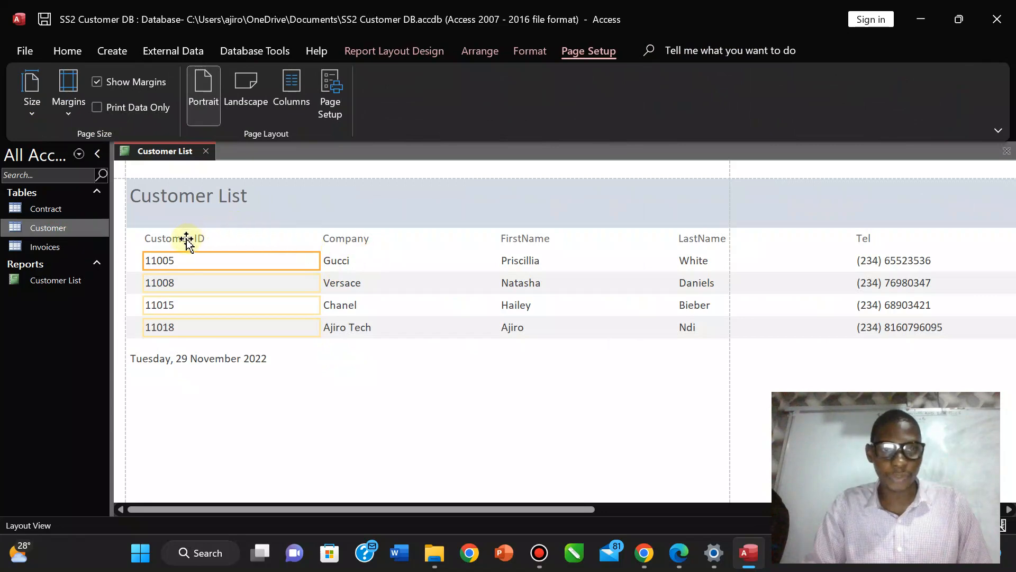
left_click(186, 239)
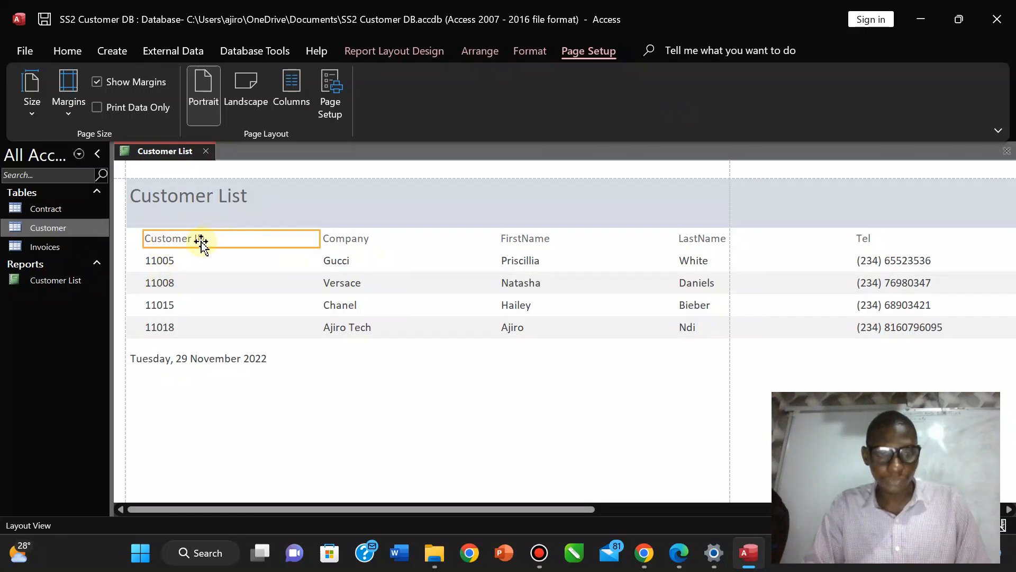
left_click(170, 263)
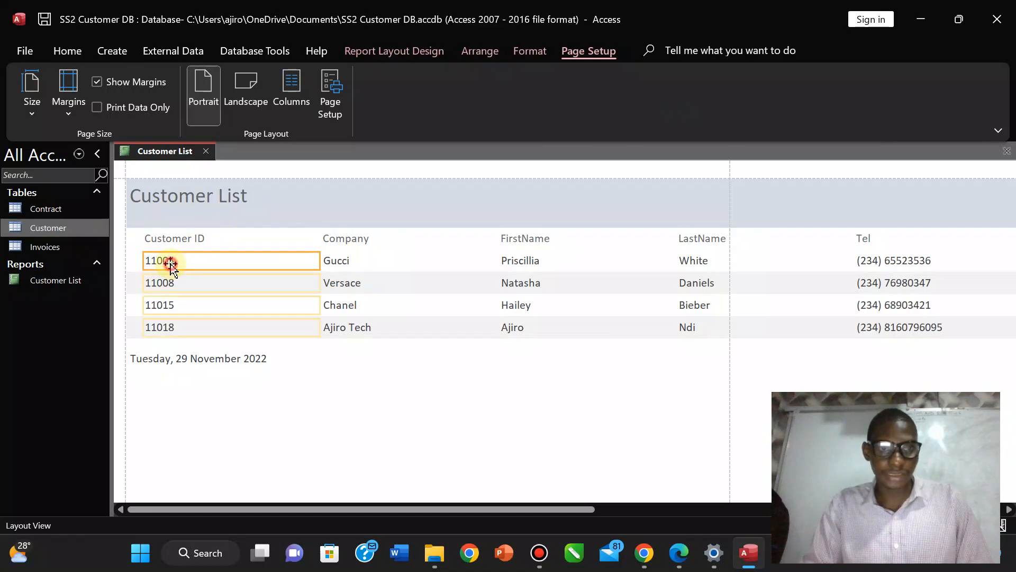
left_click(189, 240, "ctrl")
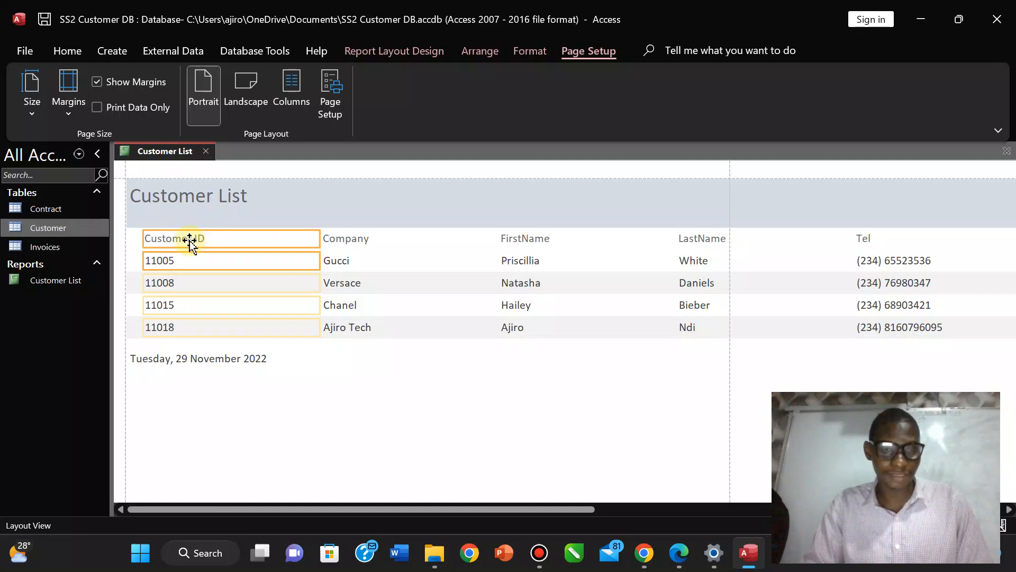
left_click(238, 386)
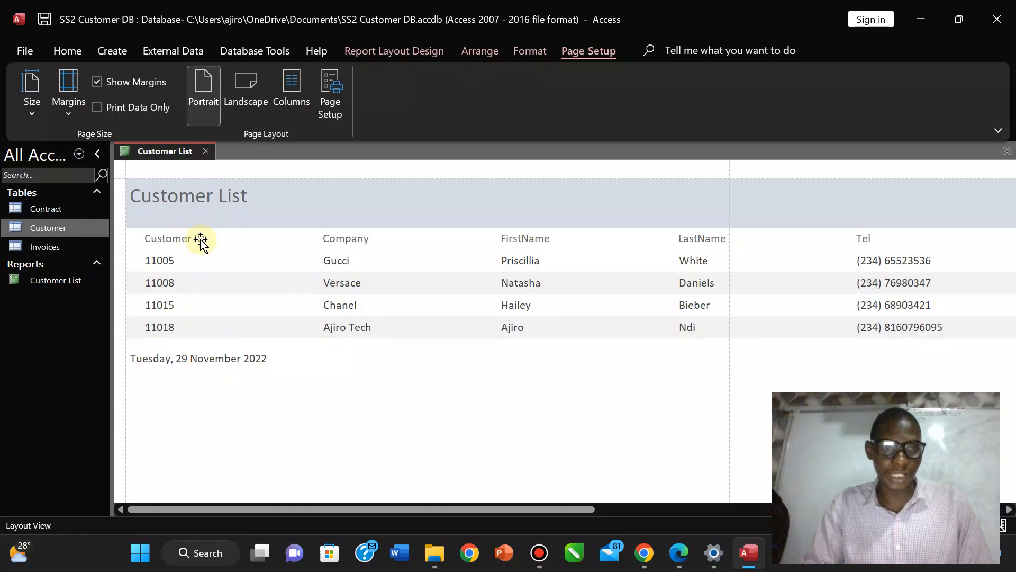
left_click(202, 240)
left_click(167, 262, "ctrl")
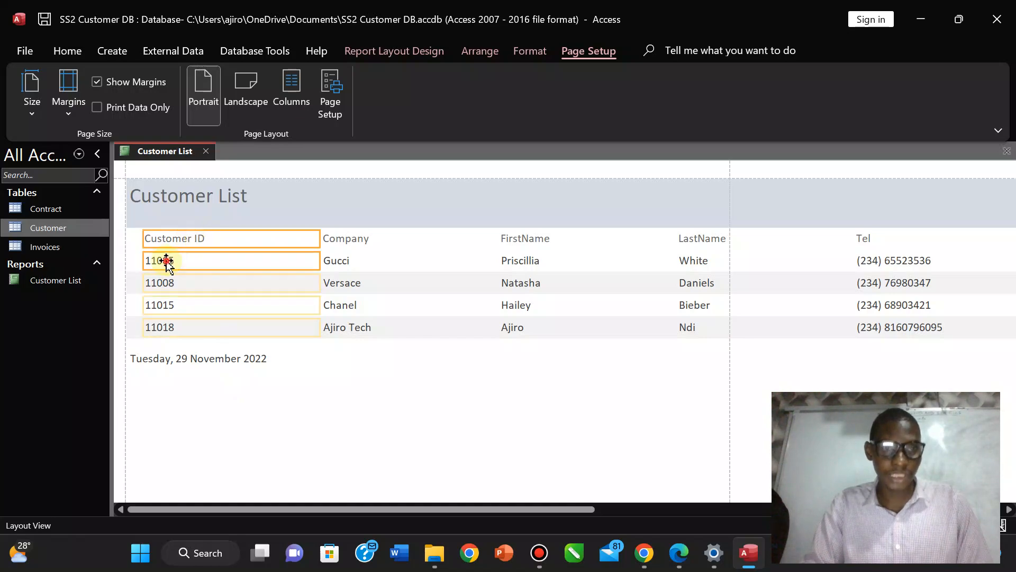
left_click_drag(320, 239, 214, 240)
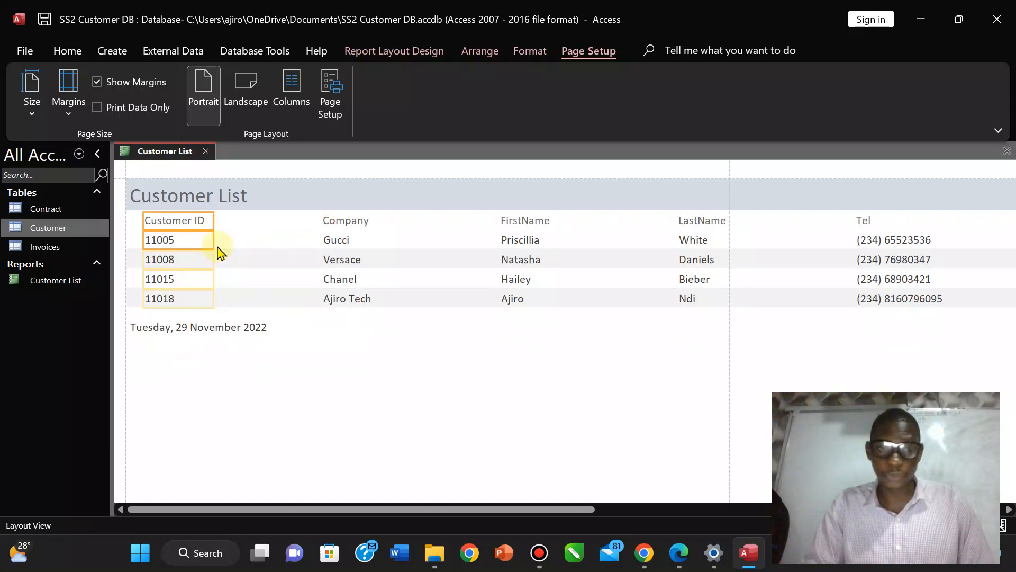
Narrow the Company column and drag it next to Customer ID.
left_click(348, 222)
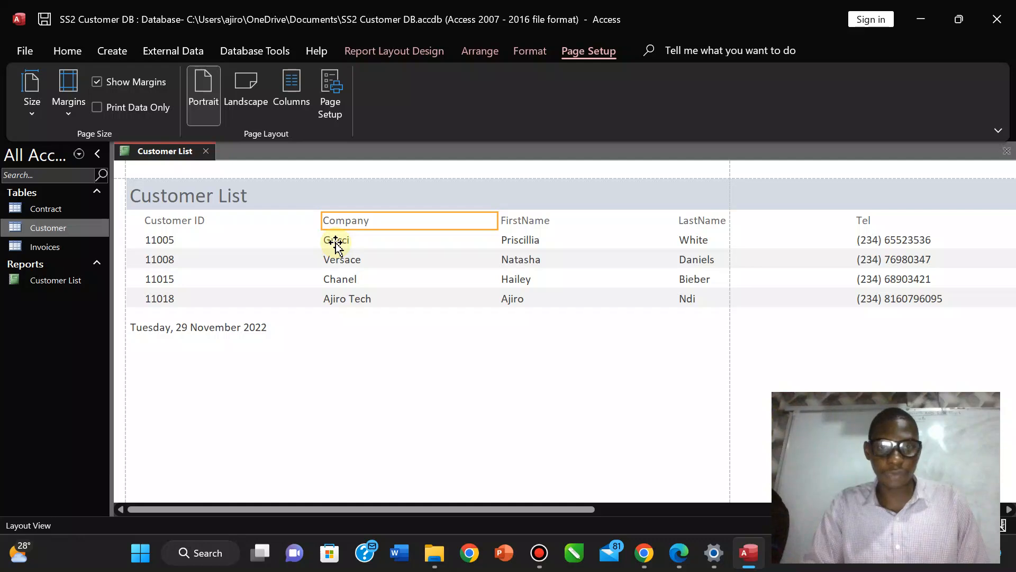
left_click(336, 242, "ctrl")
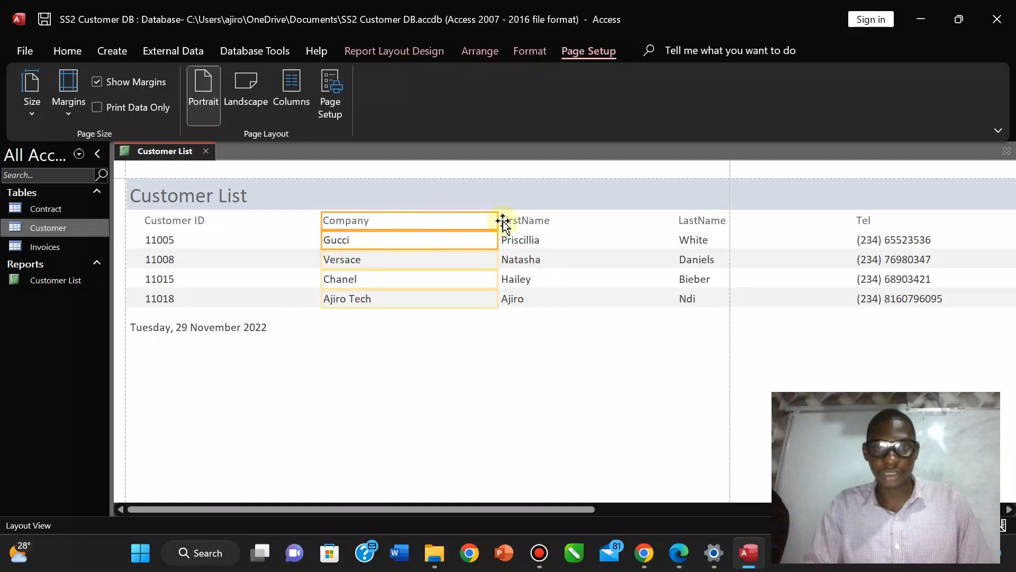
left_click_drag(498, 220, 392, 228)
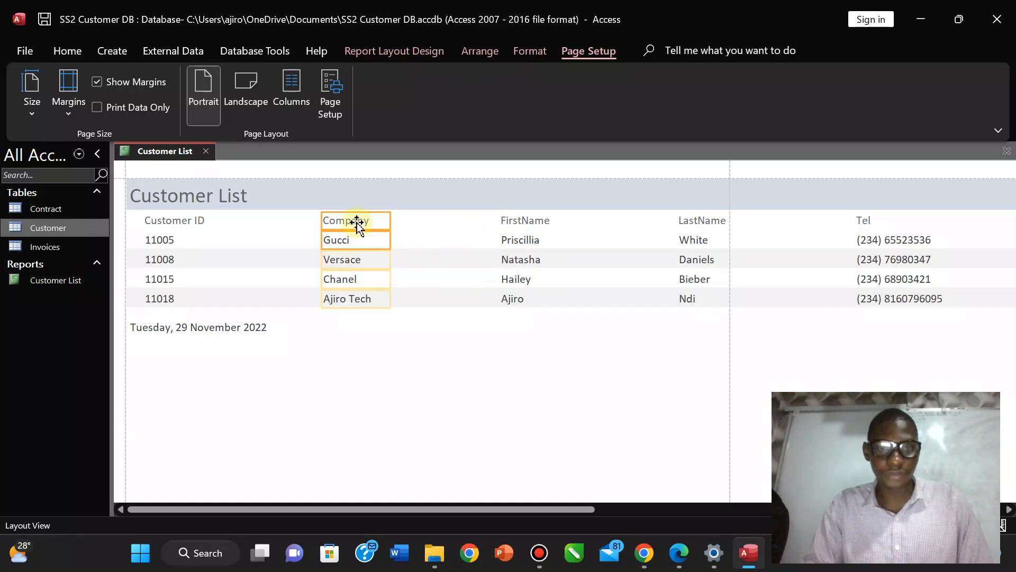
left_click_drag(357, 222, 246, 222)
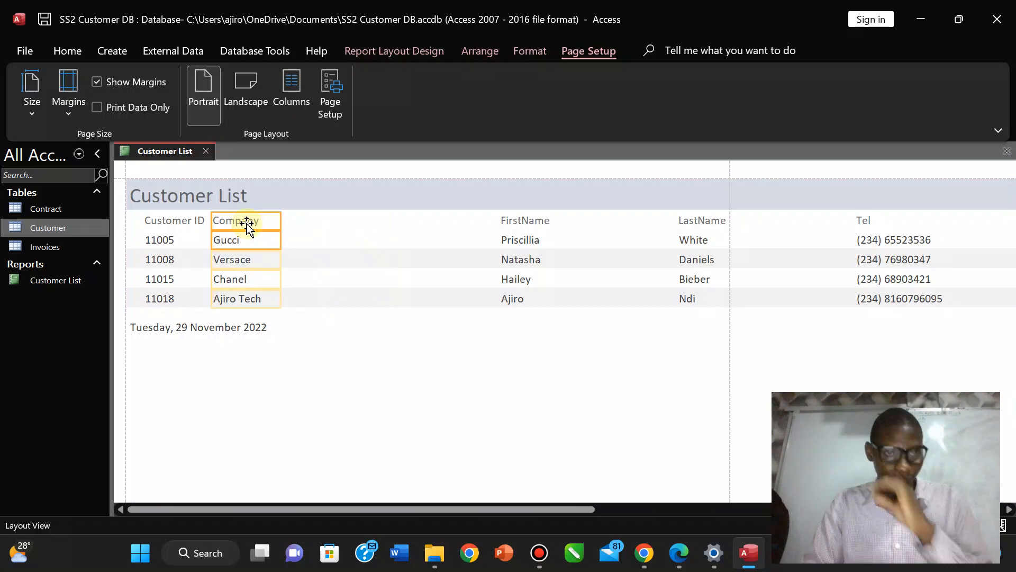
left_click(510, 222)
Narrow the FirstName column and place it right after Company, nudging it with arrow keys.
left_click(516, 245)
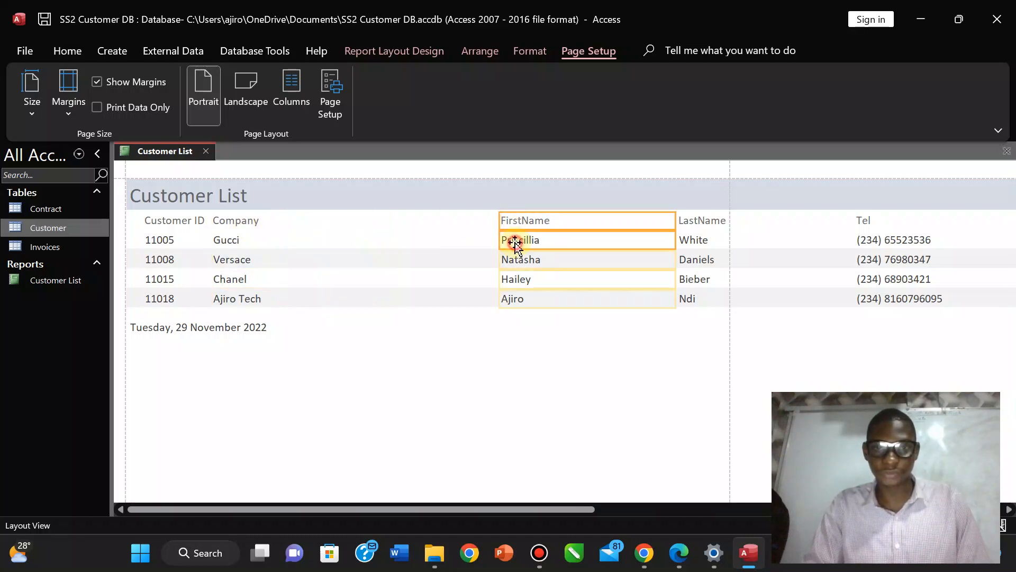
left_click_drag(676, 220, 560, 221)
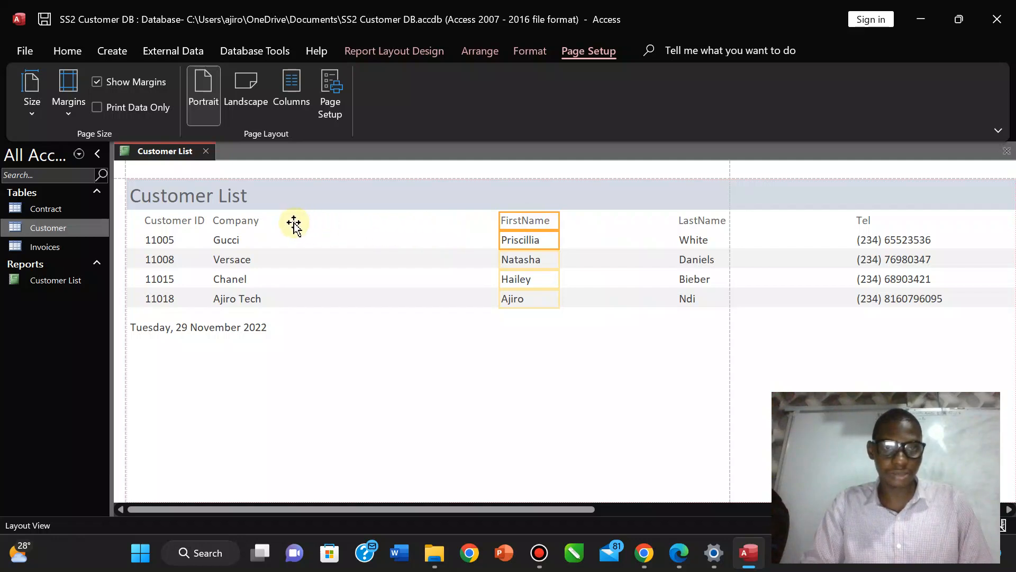
left_click_drag(294, 223, 320, 222)
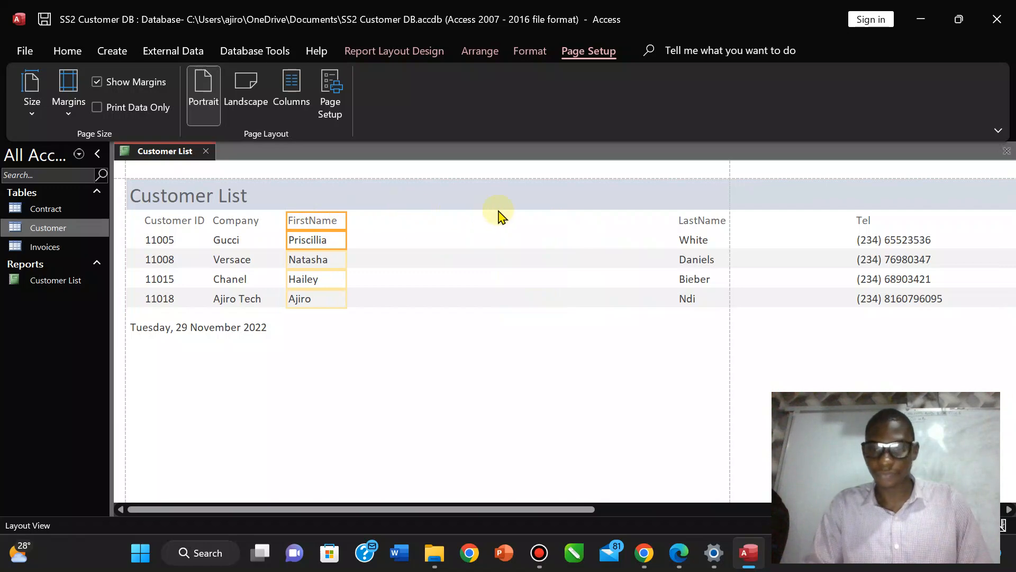
key("Right")
key("Left")
key("Left")
key("Left")
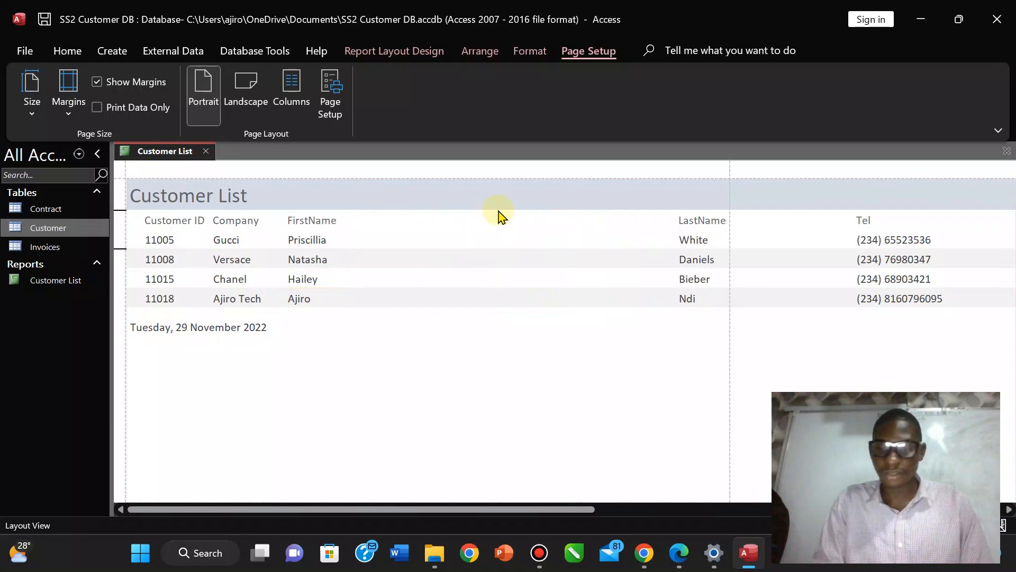
key("Right")
key("Right")
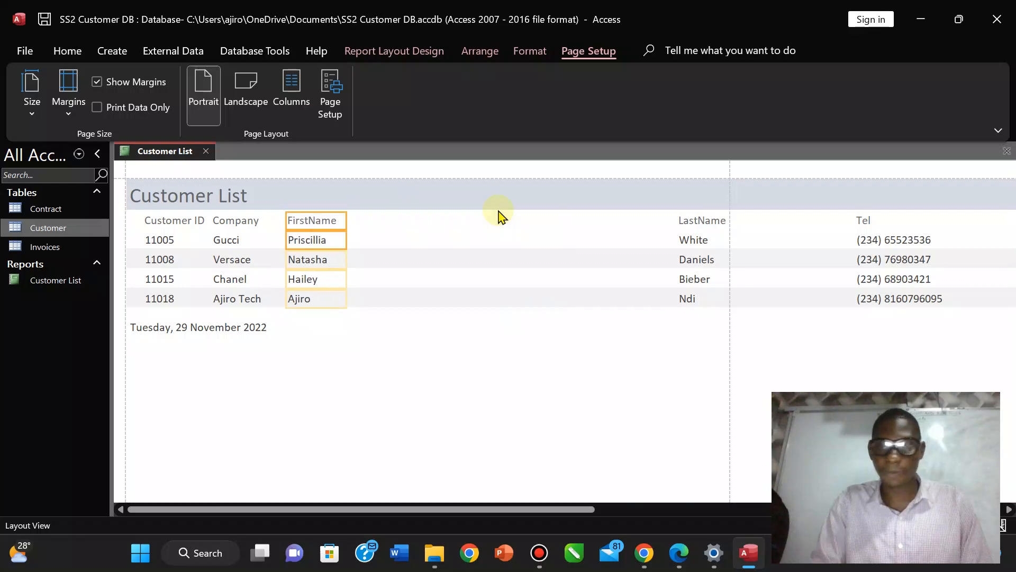
Narrow LastName, then move the Tel column beside it and narrow Tel.
left_click(691, 227)
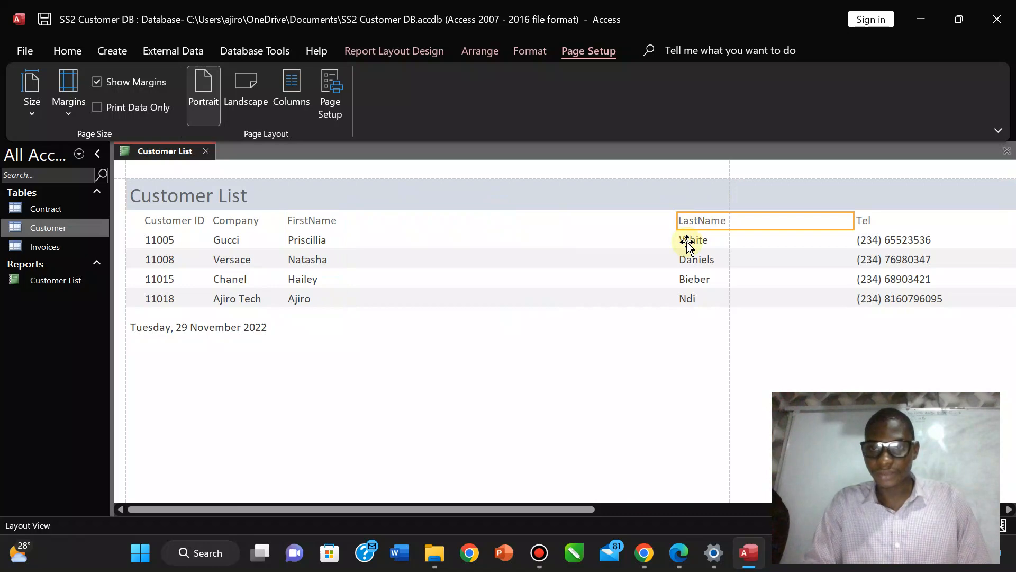
left_click(687, 243, "ctrl")
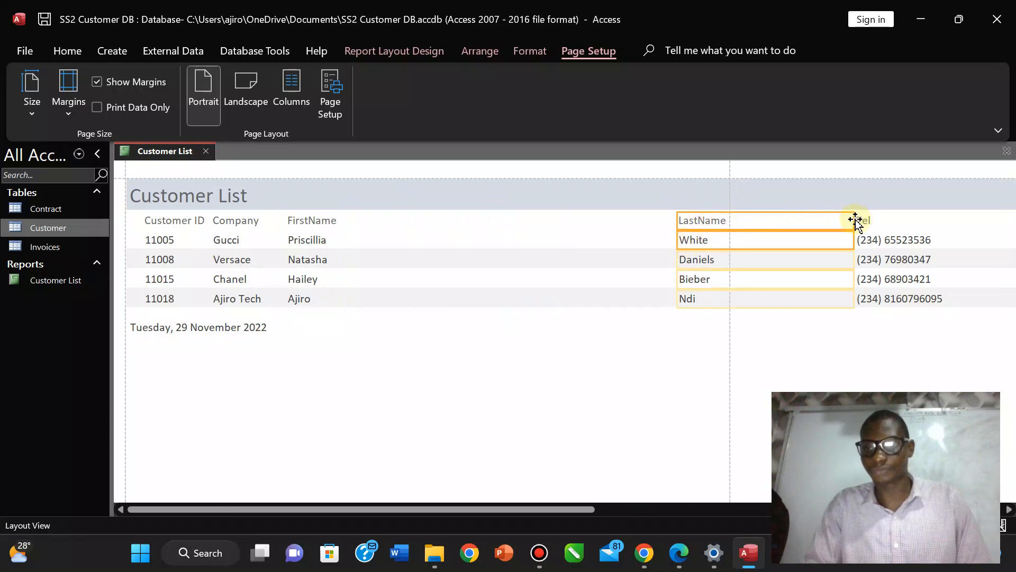
left_click_drag(854, 219, 390, 224)
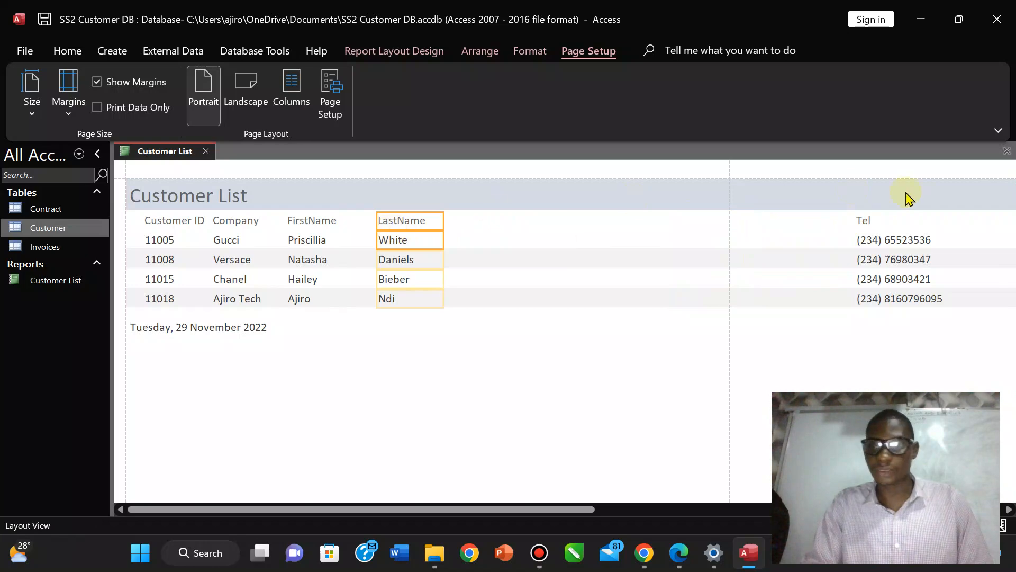
left_click(868, 222)
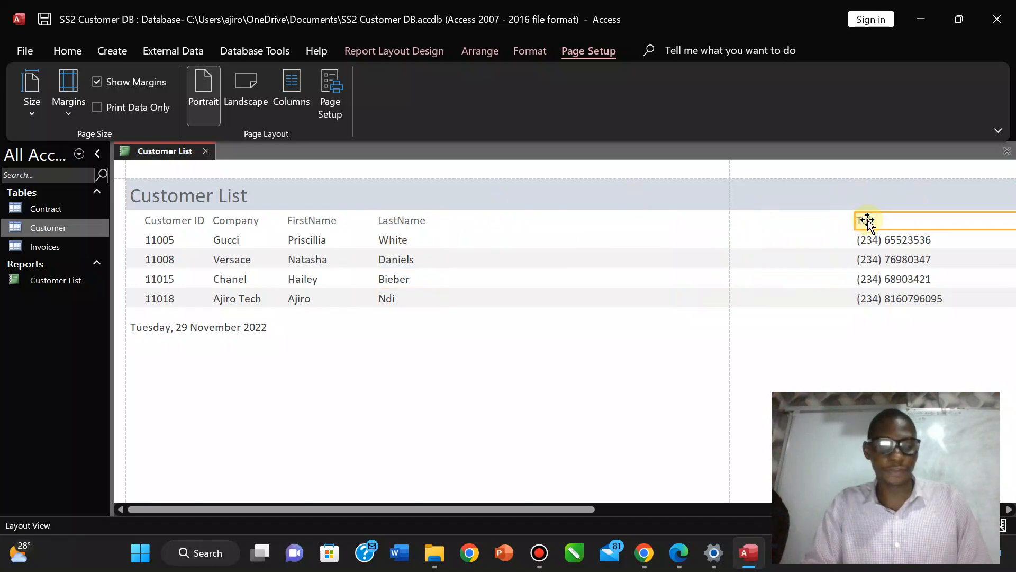
left_click(867, 241, "shift")
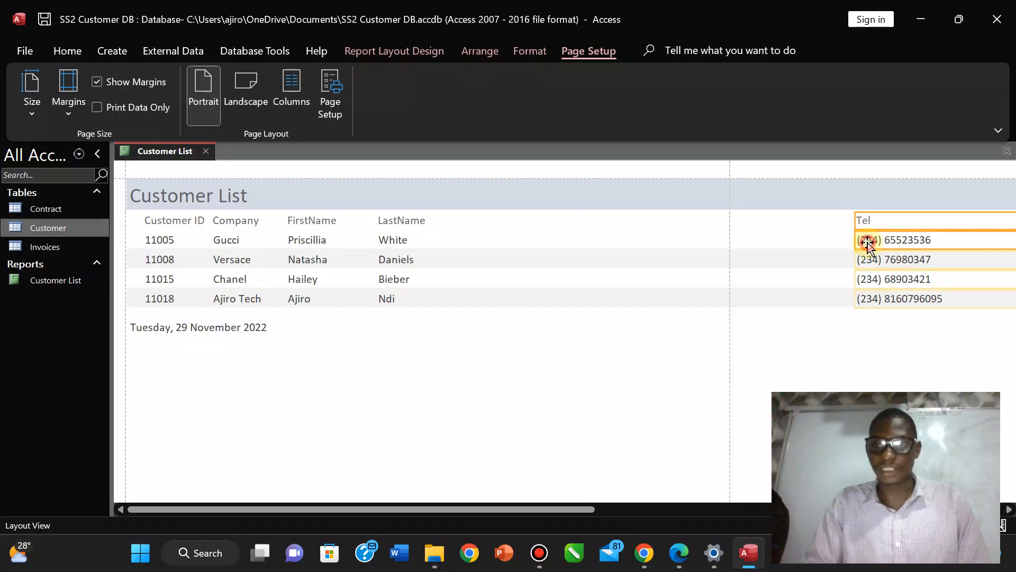
left_click_drag(901, 223, 509, 228)
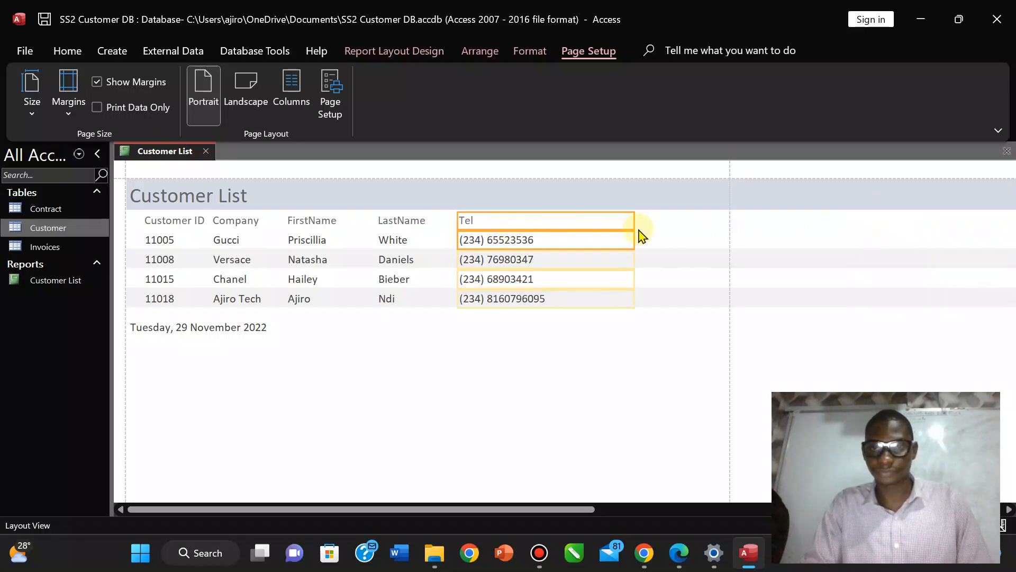
left_click_drag(635, 222, 586, 225)
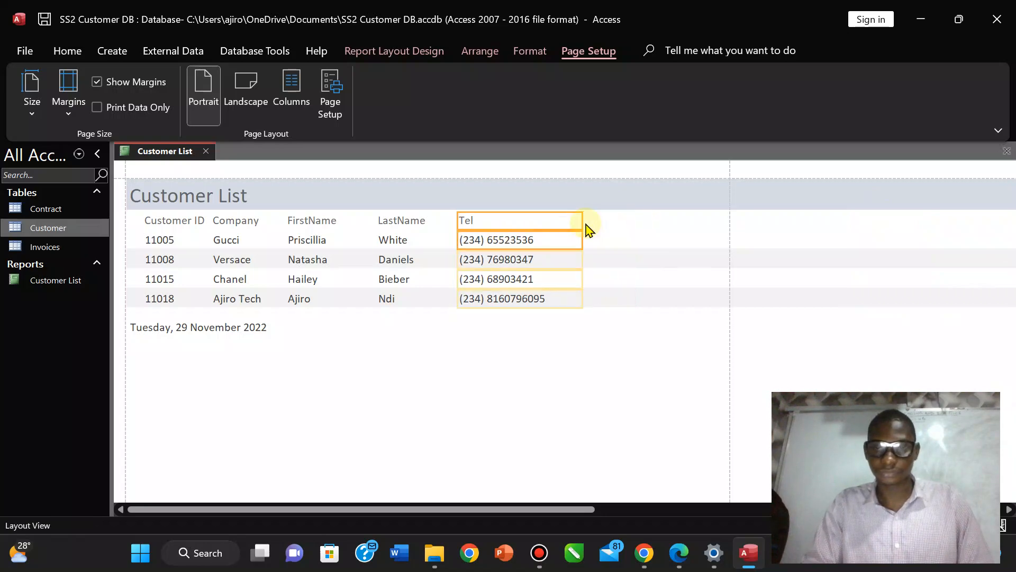
left_click_drag(491, 509, 673, 497)
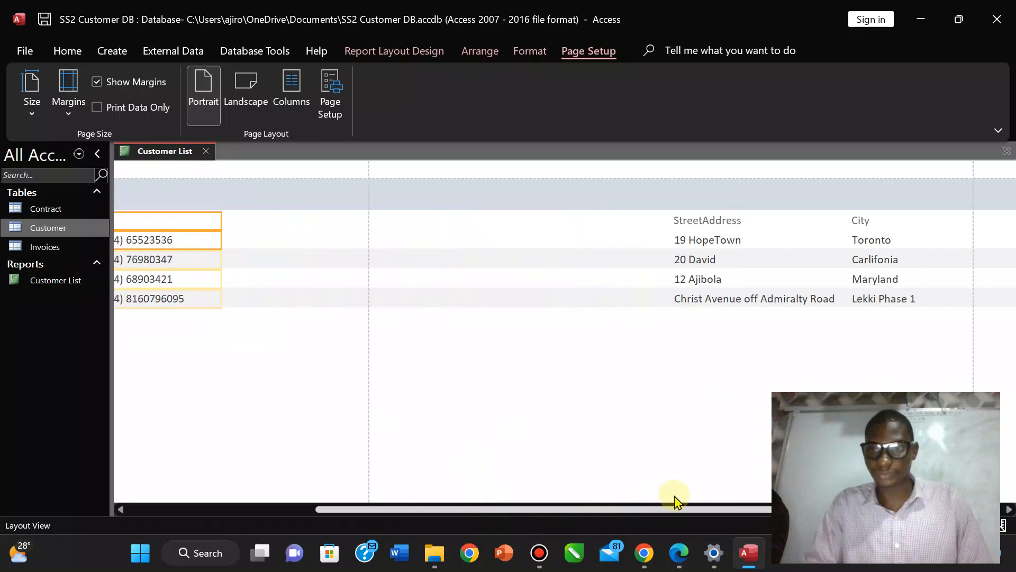
Move StreetAddress next to Tel and pull the City column left after it.
left_click(694, 221)
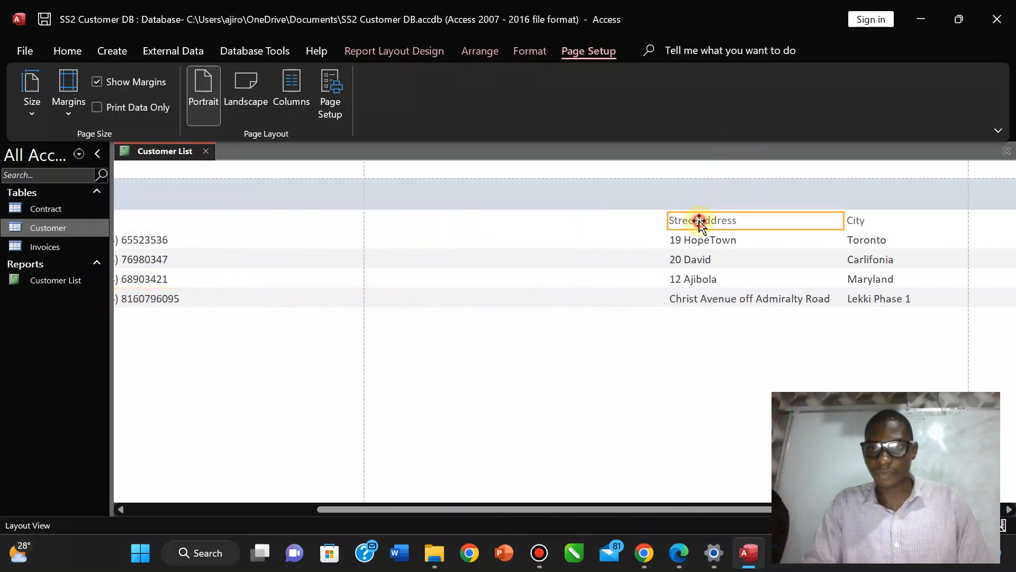
left_click(689, 241)
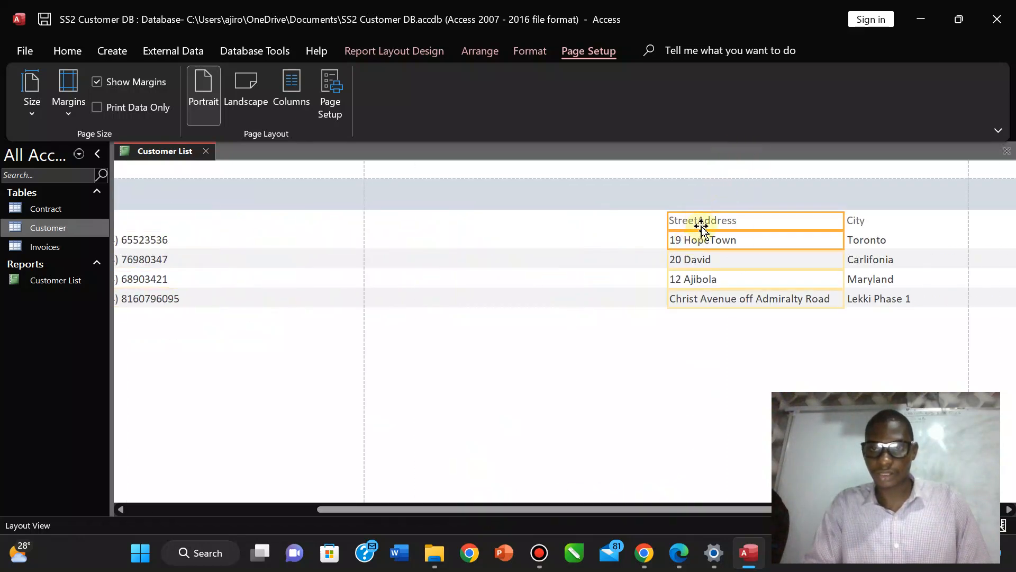
left_click_drag(702, 228, 254, 232)
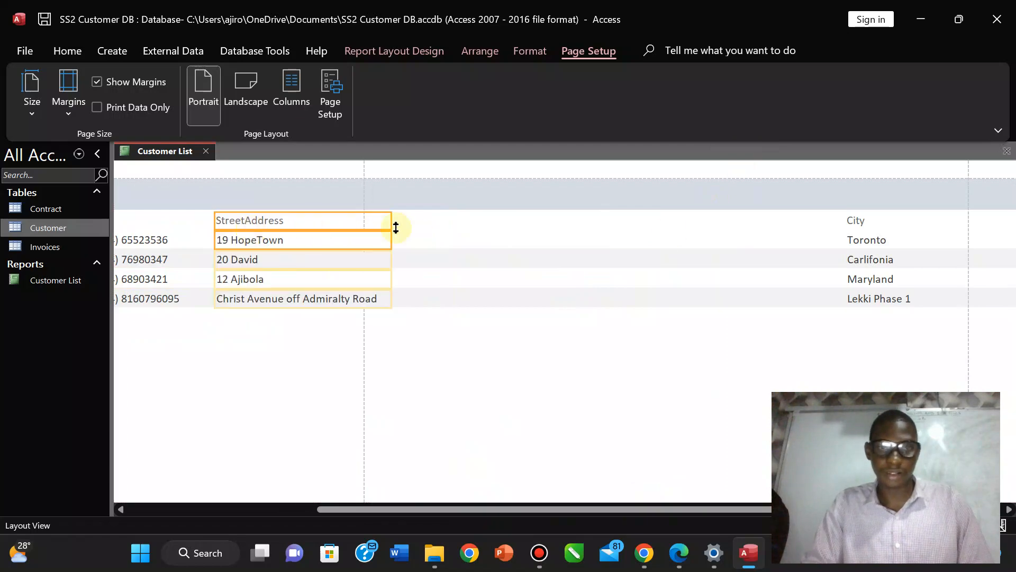
left_click(869, 222)
left_click(862, 242)
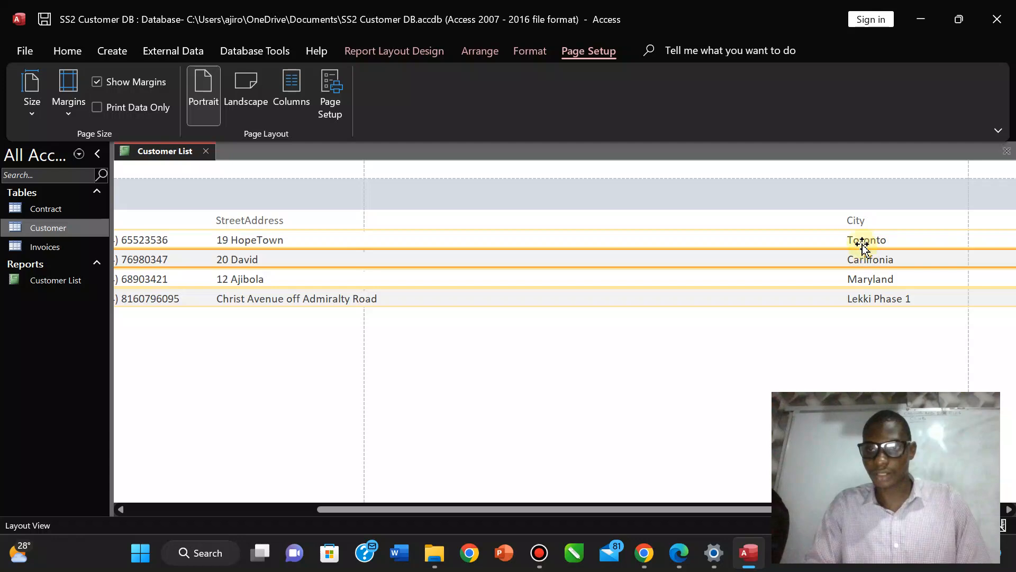
left_click(856, 225)
left_click(858, 245, "shift")
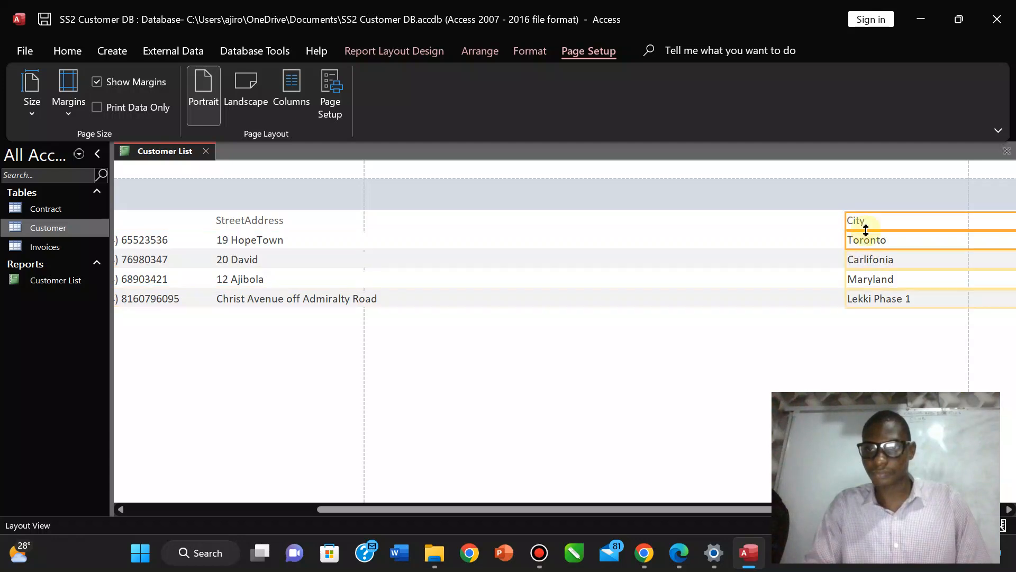
left_click_drag(874, 220, 418, 233)
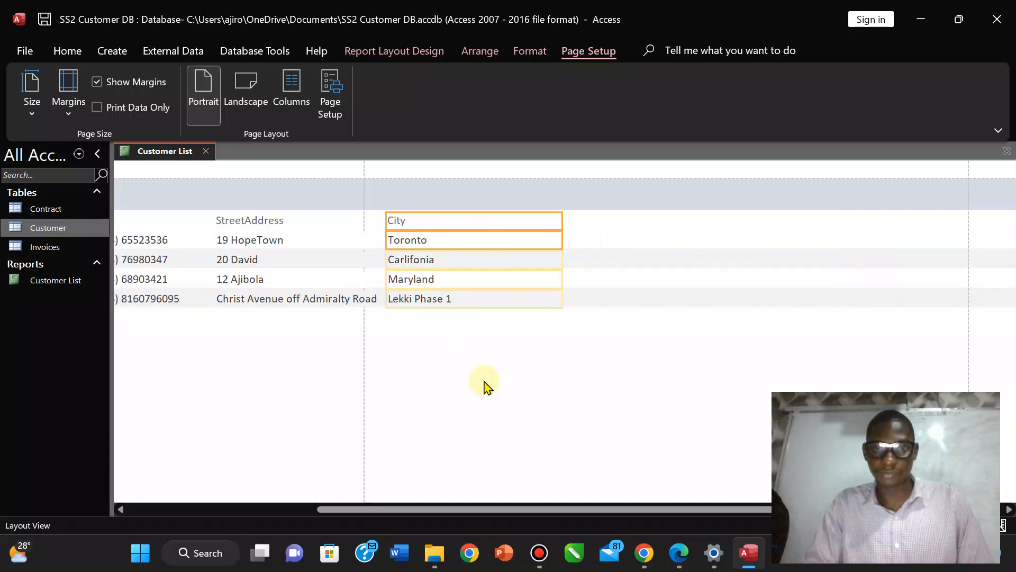
left_click_drag(450, 505, 628, 501)
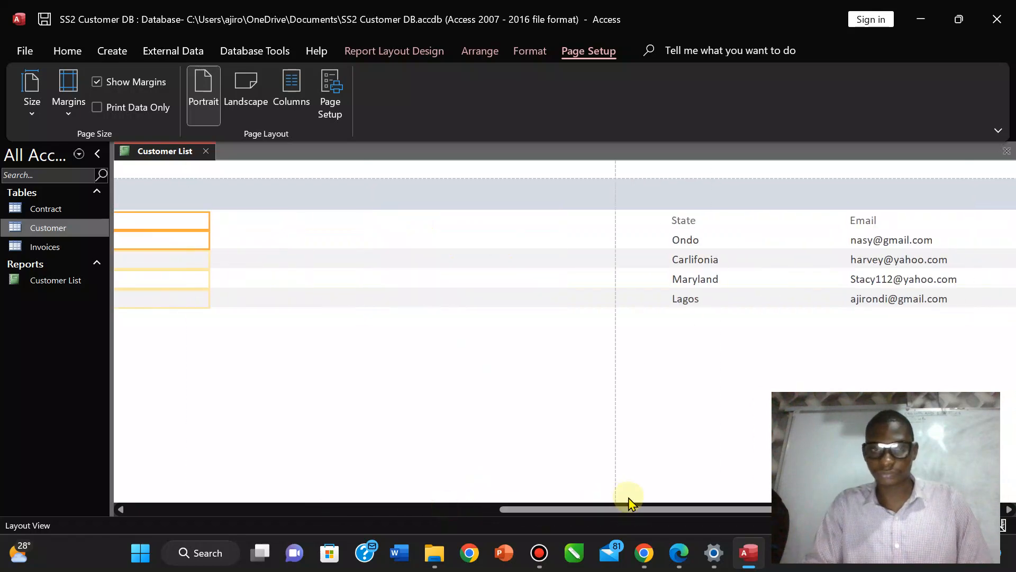
Move the State column next to City and the Email column next to State.
left_click(686, 225)
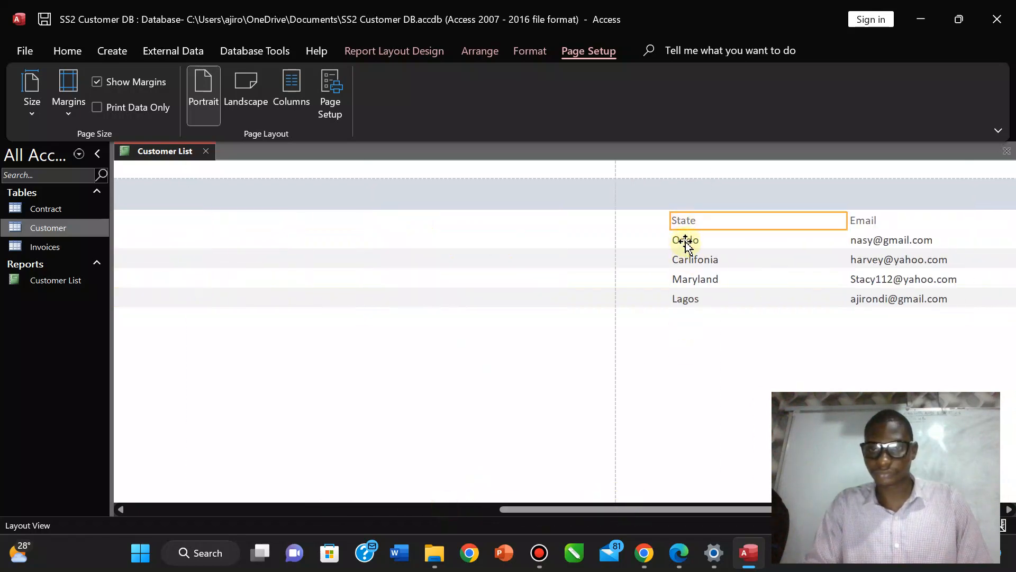
left_click(687, 241, "shift")
left_click_drag(704, 221, 197, 236)
left_click(885, 238)
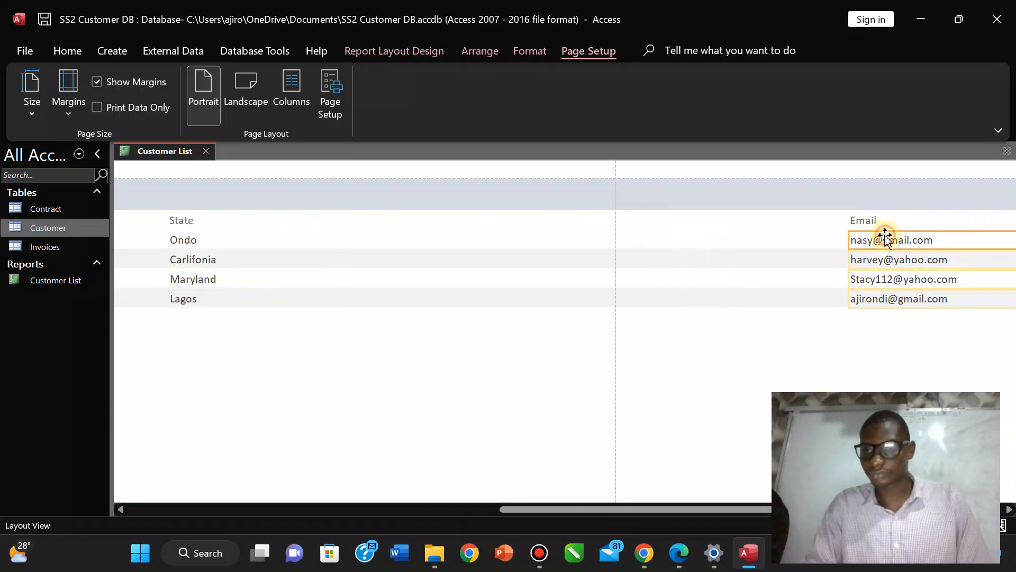
left_click(873, 221, "shift")
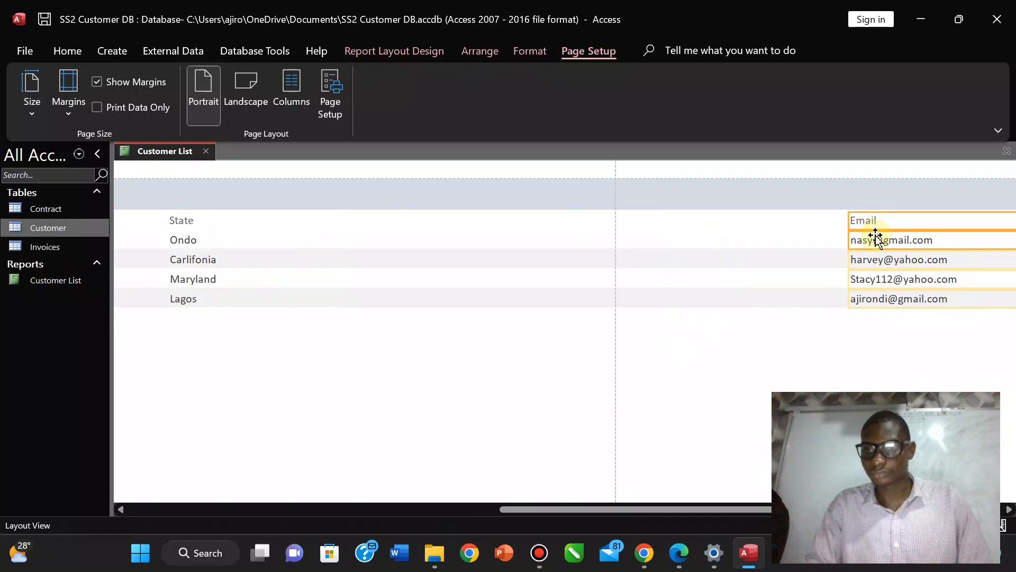
left_click_drag(876, 237, 297, 261)
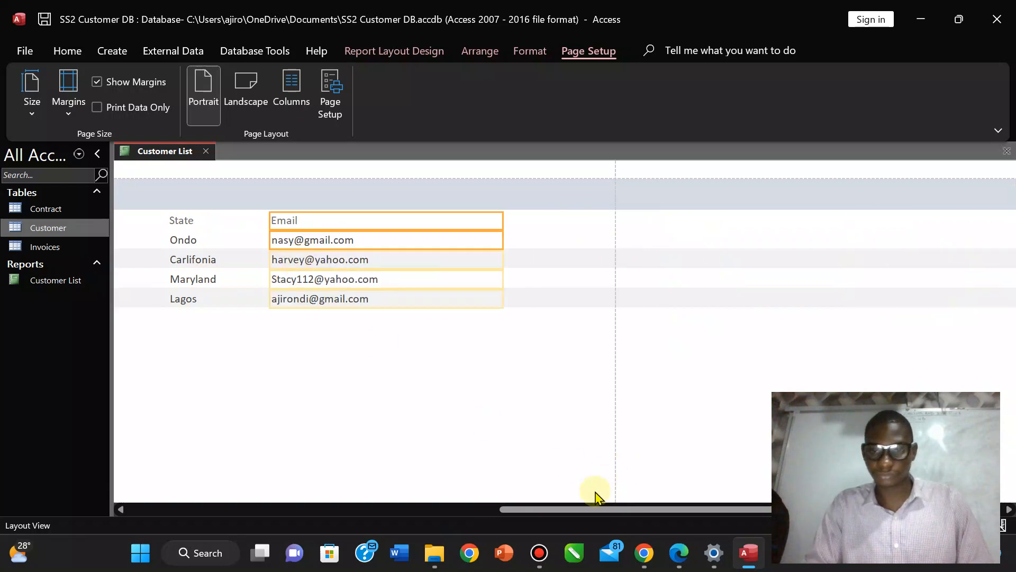
left_click_drag(573, 509, 163, 490)
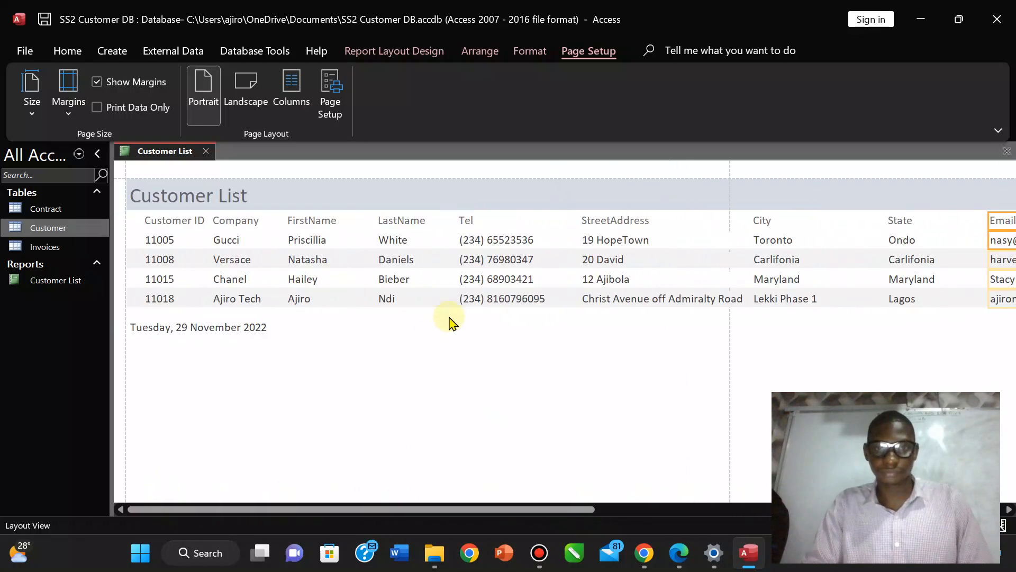
Drag the Tel column left beside LastName, then bring up Page Setup showing 4.23 mm margins.
left_click(466, 222)
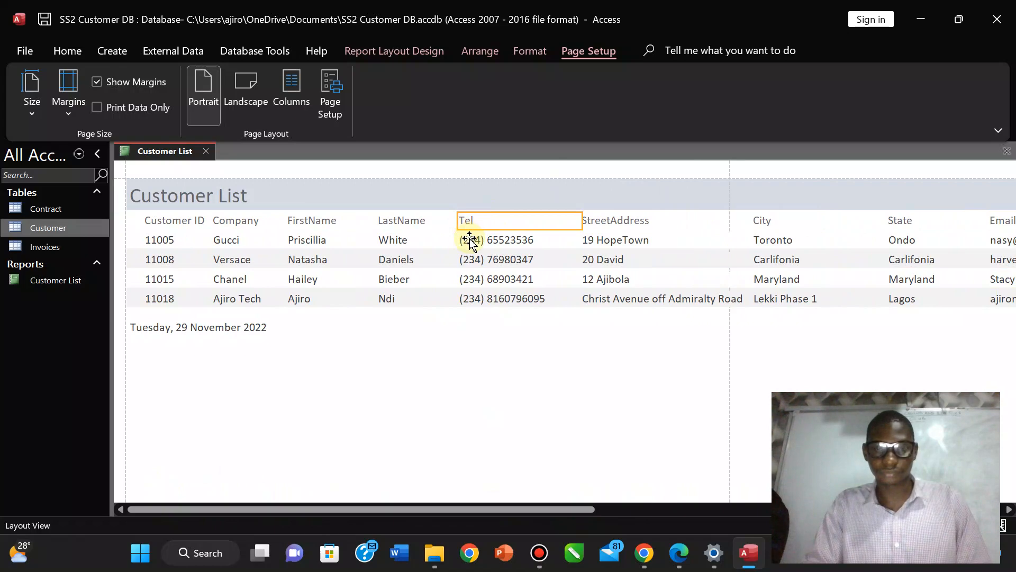
left_click(470, 241)
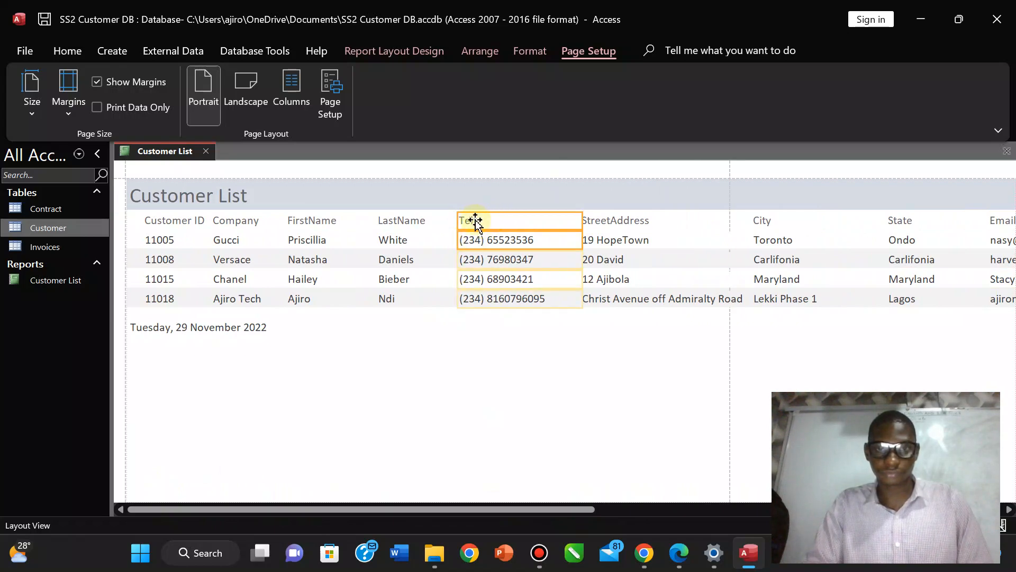
left_click_drag(496, 221, 400, 220)
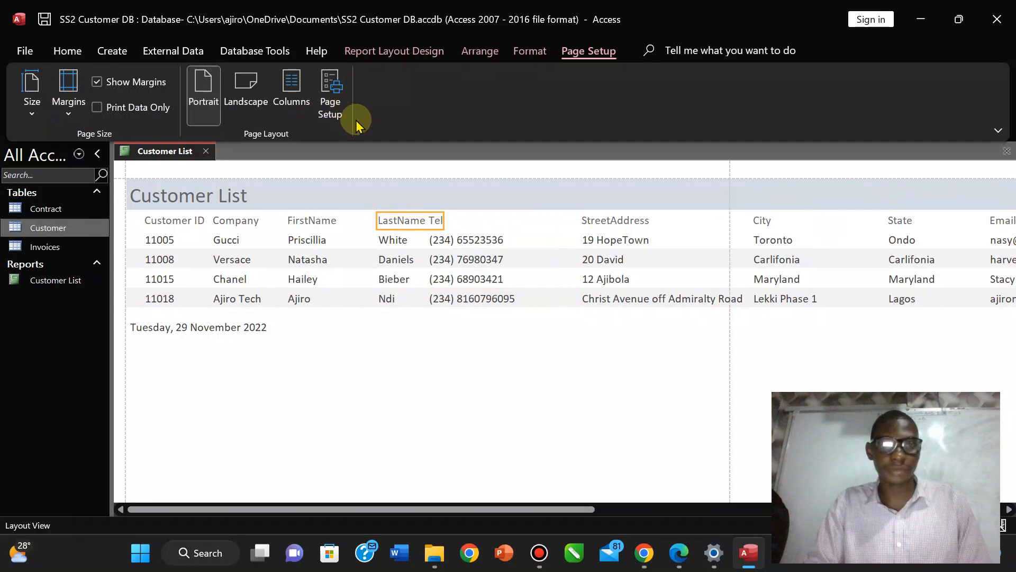
left_click(338, 88)
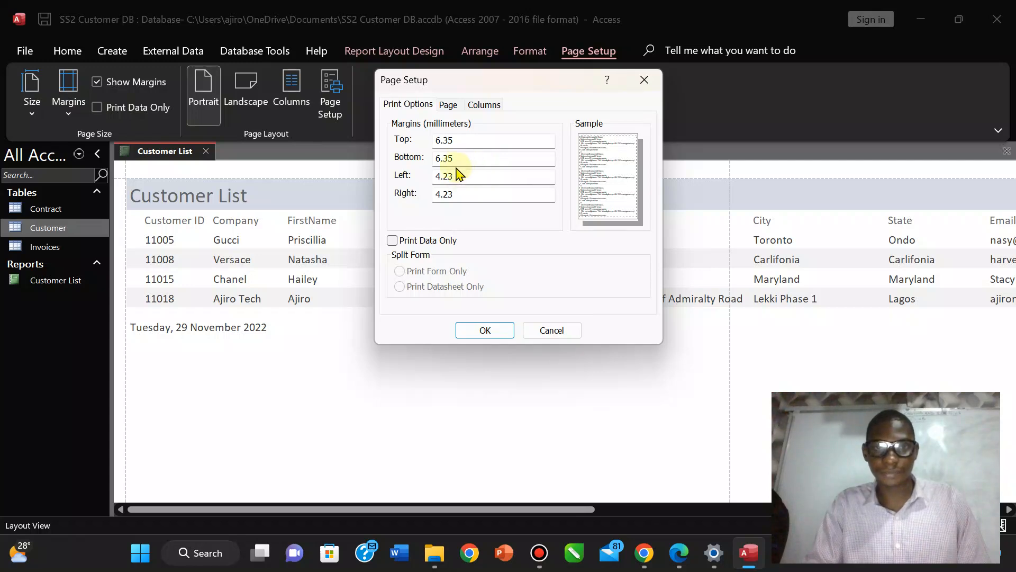
Change the left and right margins from 4.23 mm to 2 mm and apply them.
left_click_drag(461, 175, 409, 176)
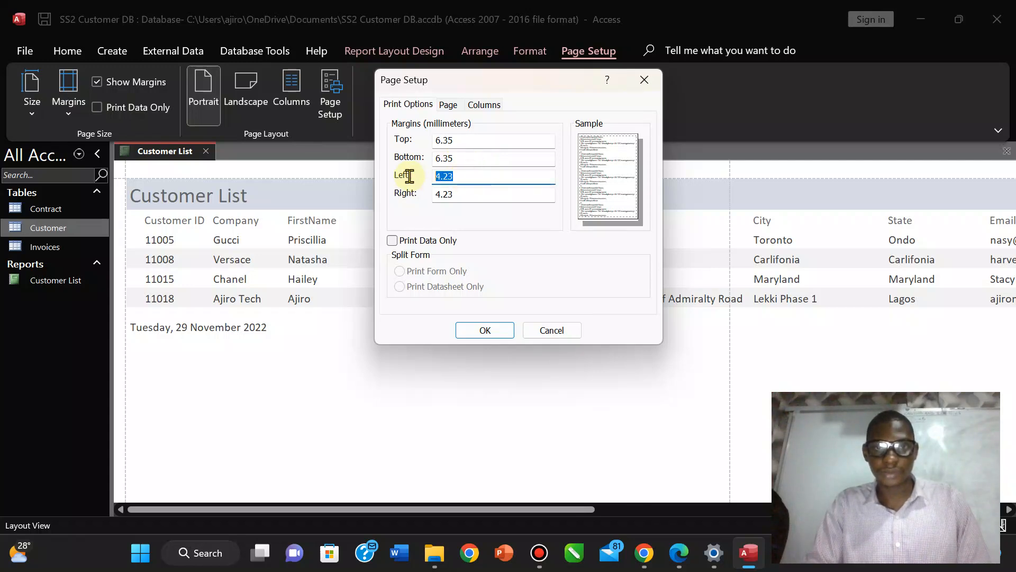
left_click(449, 105)
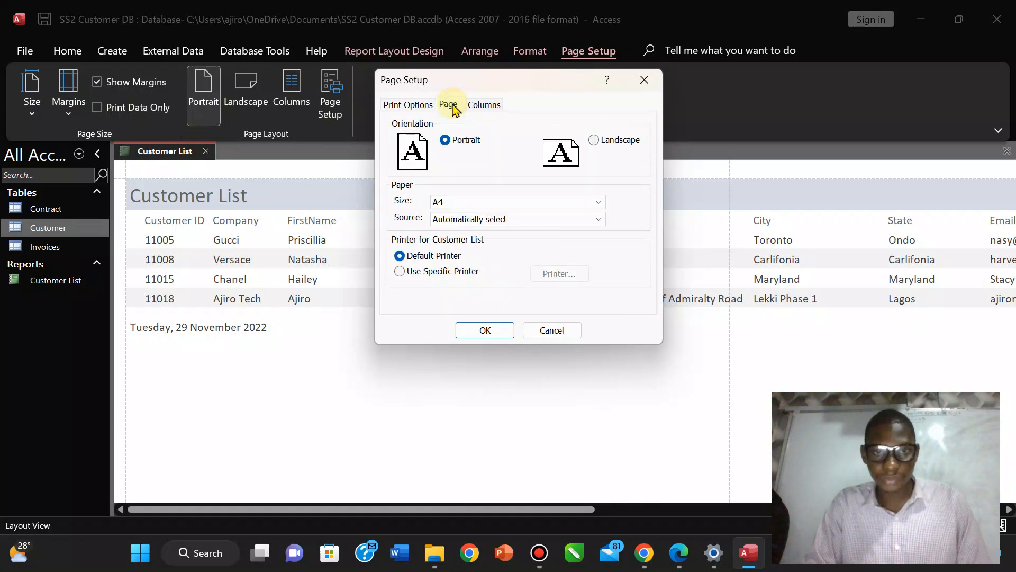
left_click(483, 105)
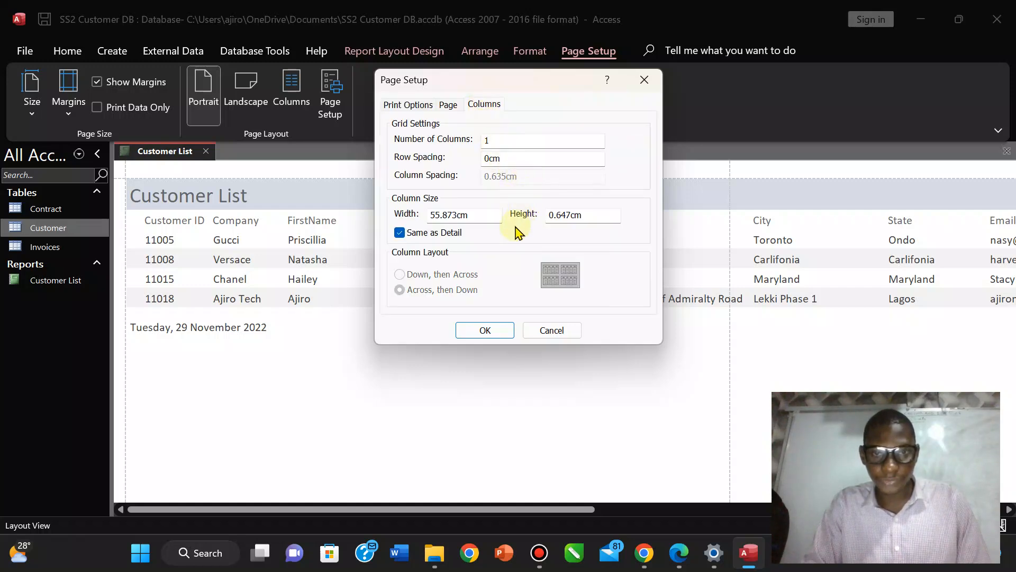
left_click(411, 104)
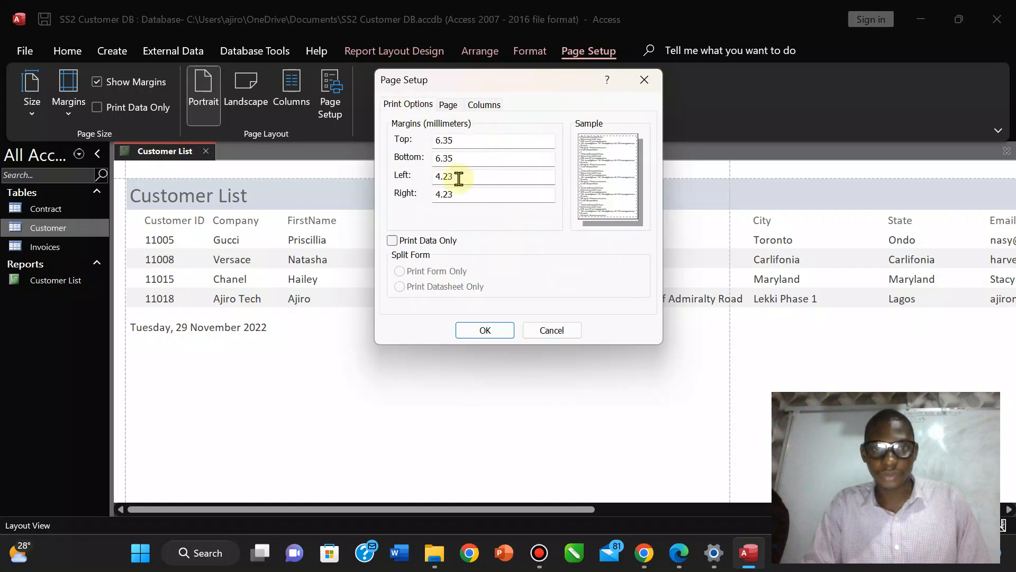
left_click_drag(459, 179, 404, 167)
type("2")
key("Tab")
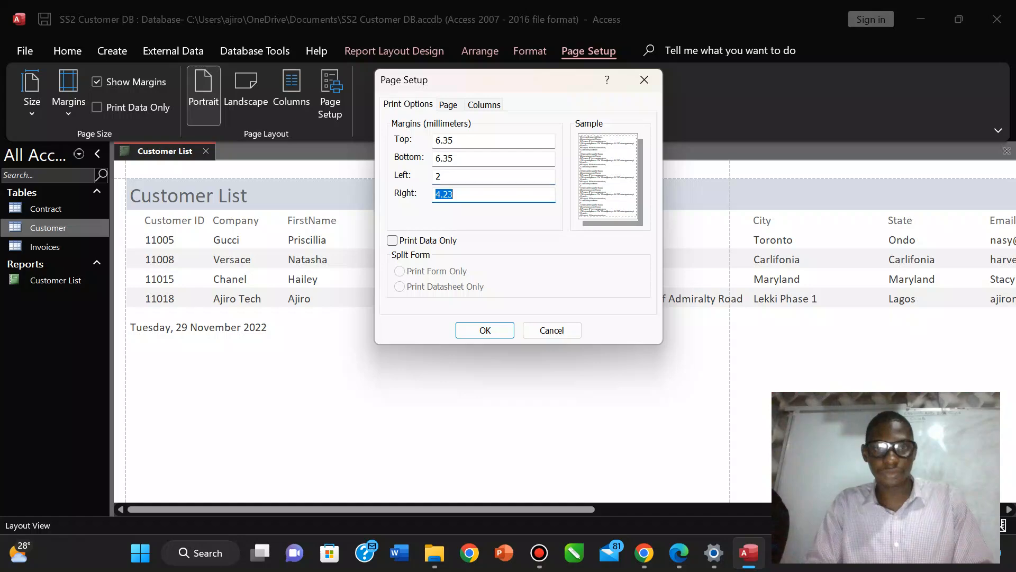
type("2")
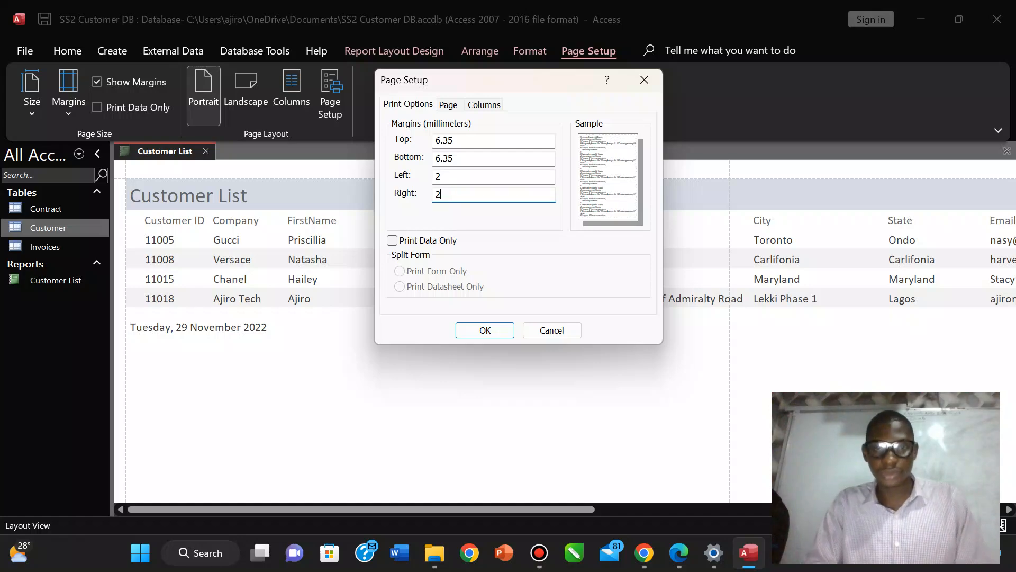
left_click(485, 329)
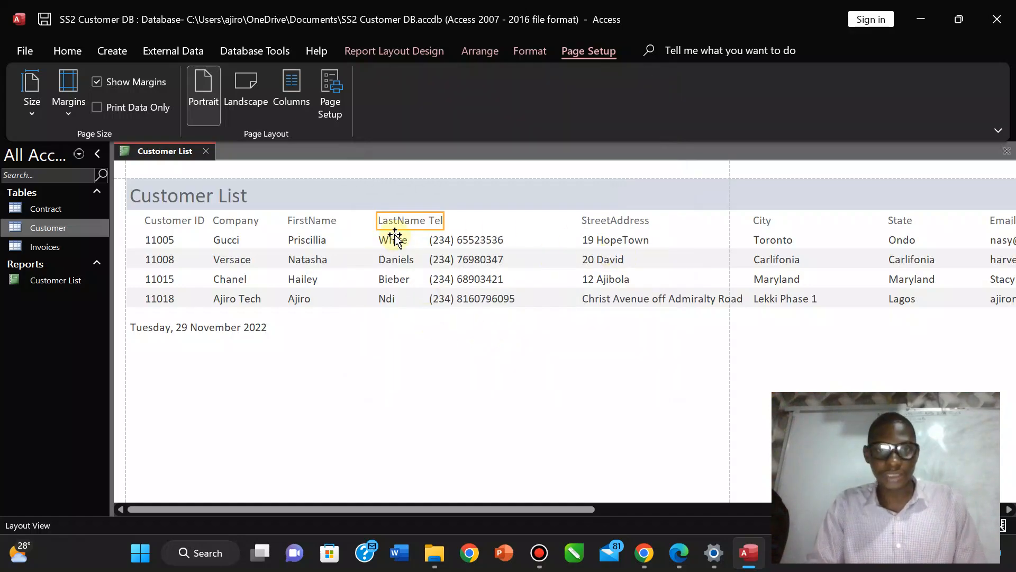
Move LastName into the gap after FirstName, place Tel right after it, and narrow Tel.
left_click(387, 241)
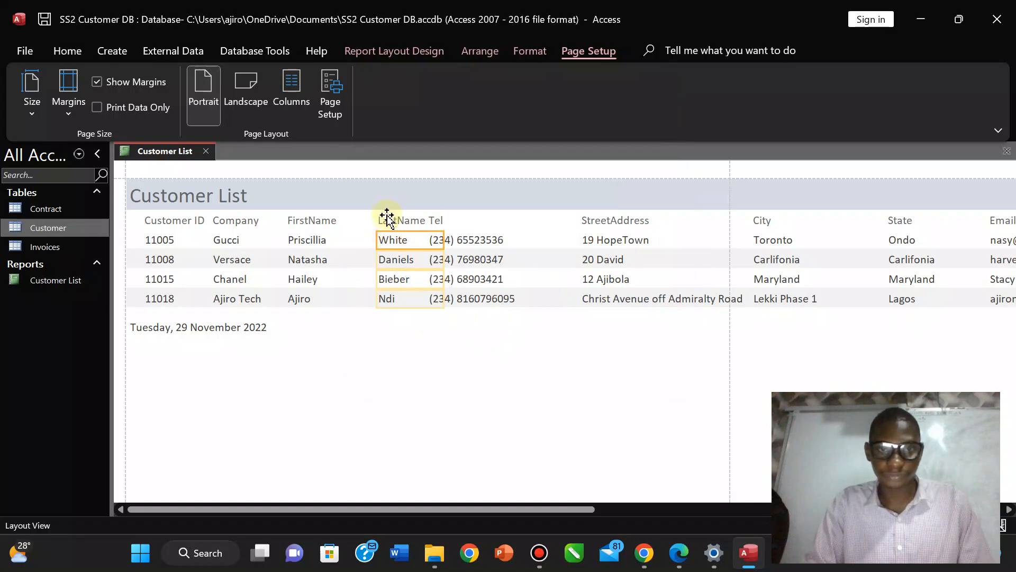
left_click(388, 218)
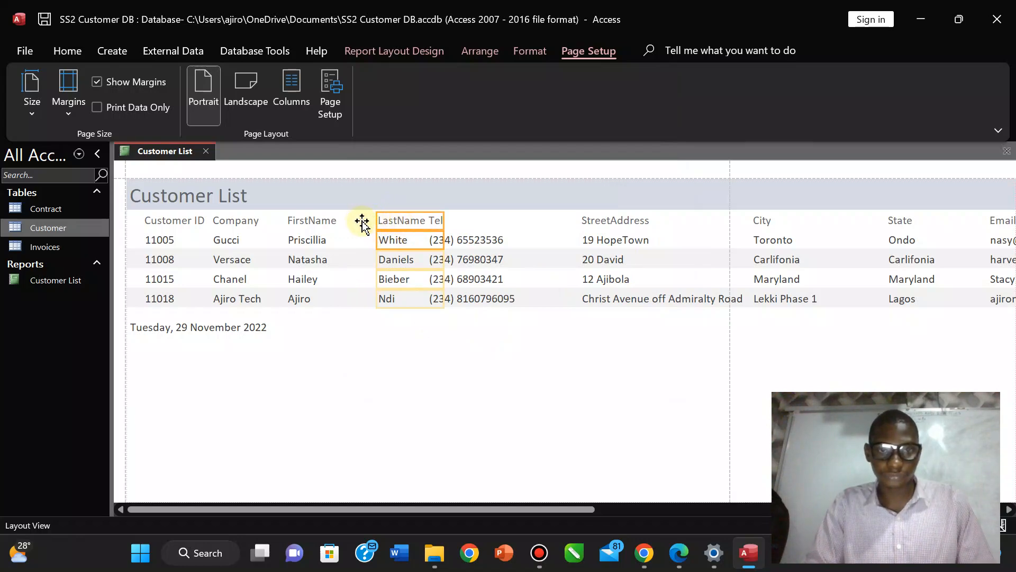
left_click_drag(369, 222, 365, 223)
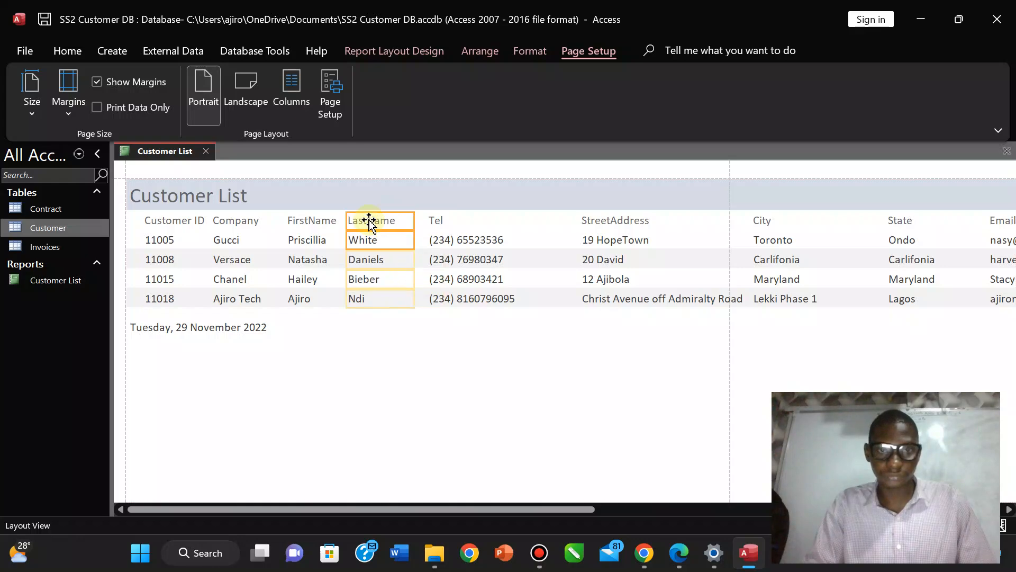
left_click(439, 223)
left_click(451, 240, "shift")
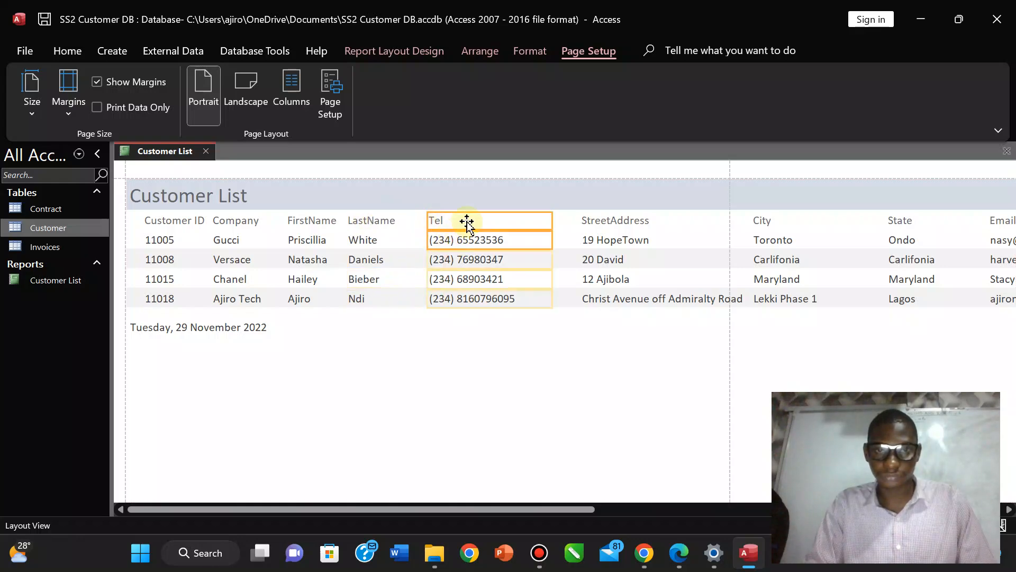
left_click_drag(467, 222, 418, 223)
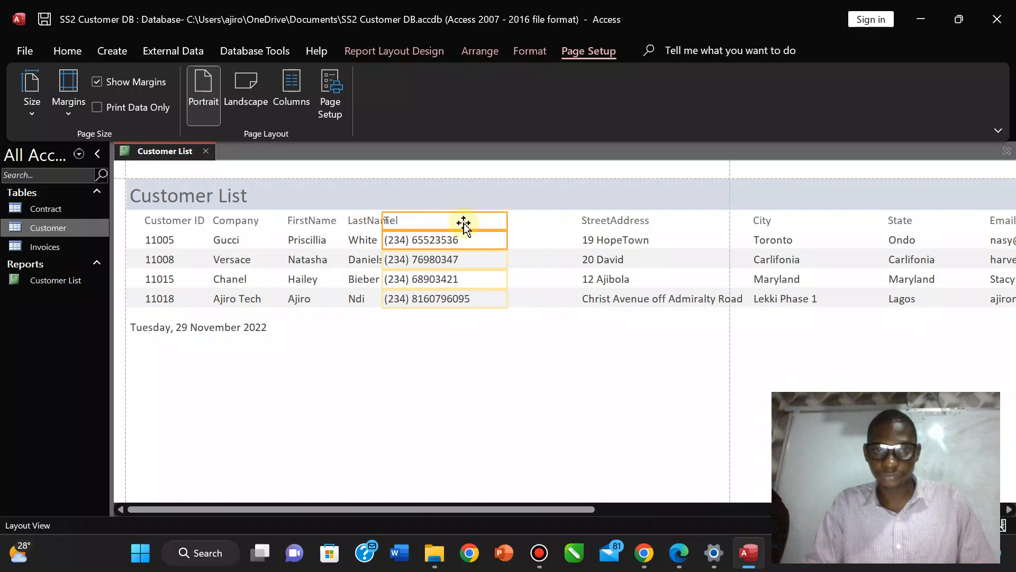
key("Right")
key("Right")
key("Right")
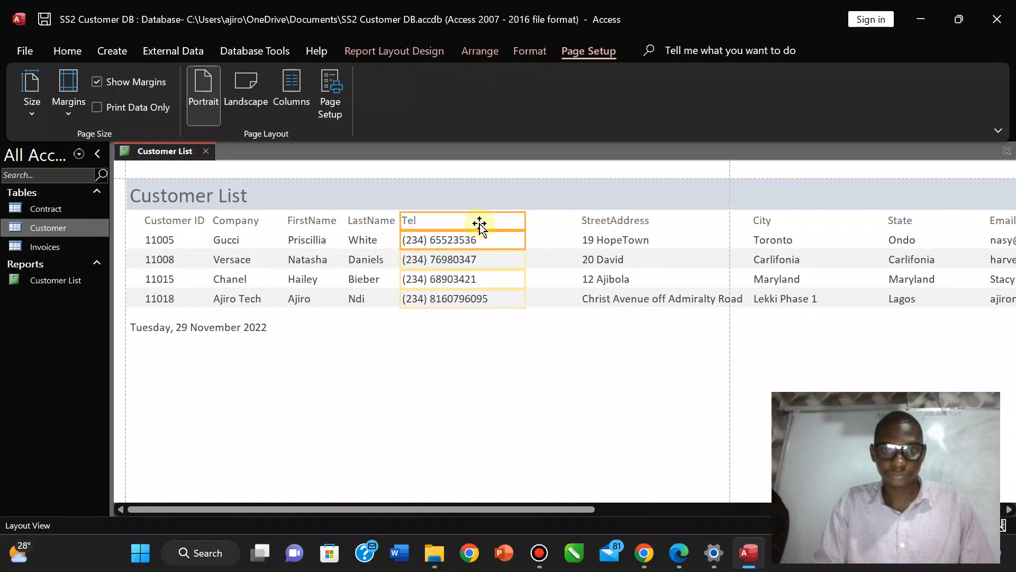
left_click_drag(525, 221, 504, 220)
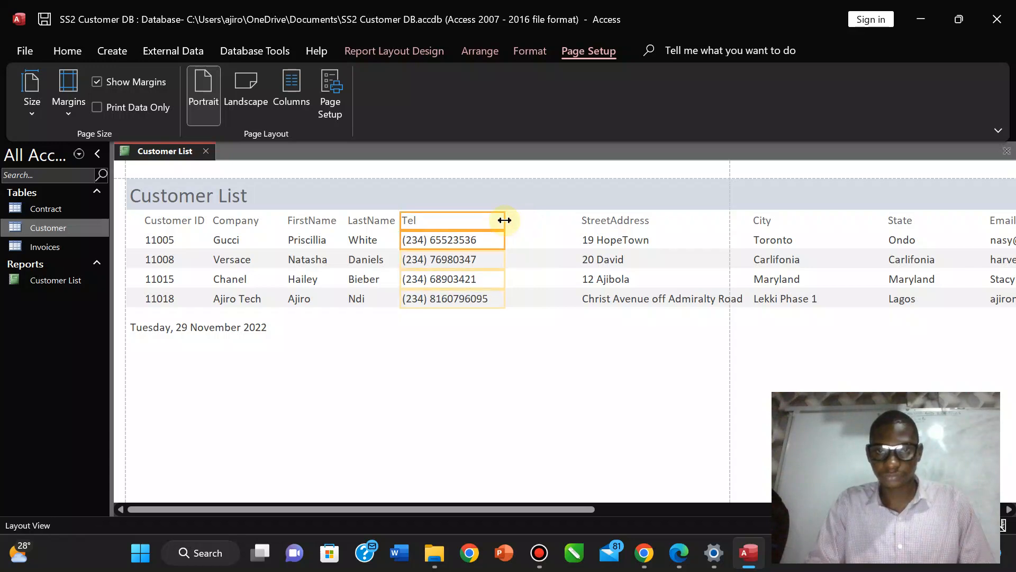
Narrow StreetAddress and move it next to Tel, then narrow City and pull it left.
left_click(594, 225)
left_click(595, 298, "shift")
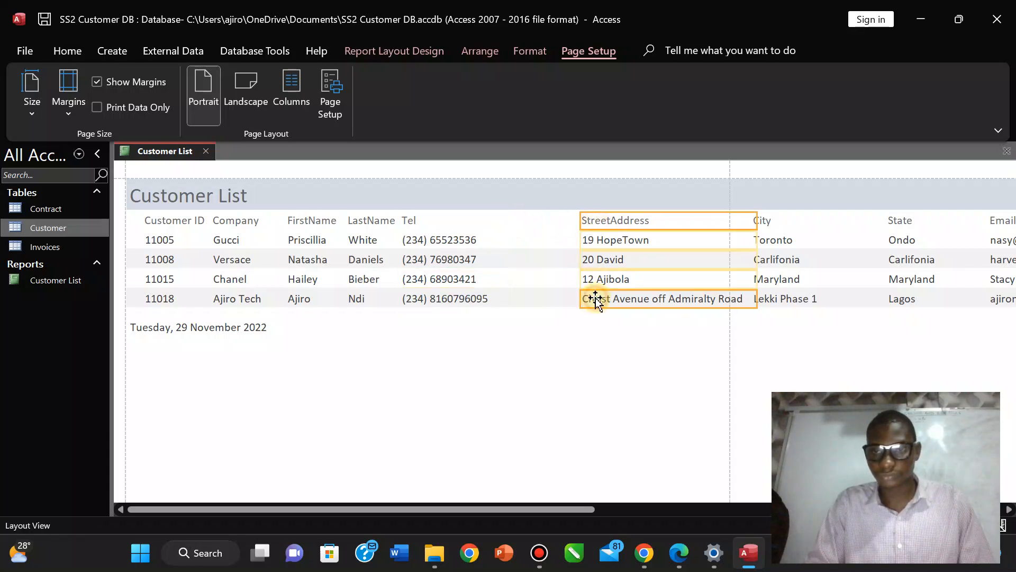
left_click_drag(740, 221, 698, 227)
left_click_drag(612, 221, 522, 223)
left_click(760, 217)
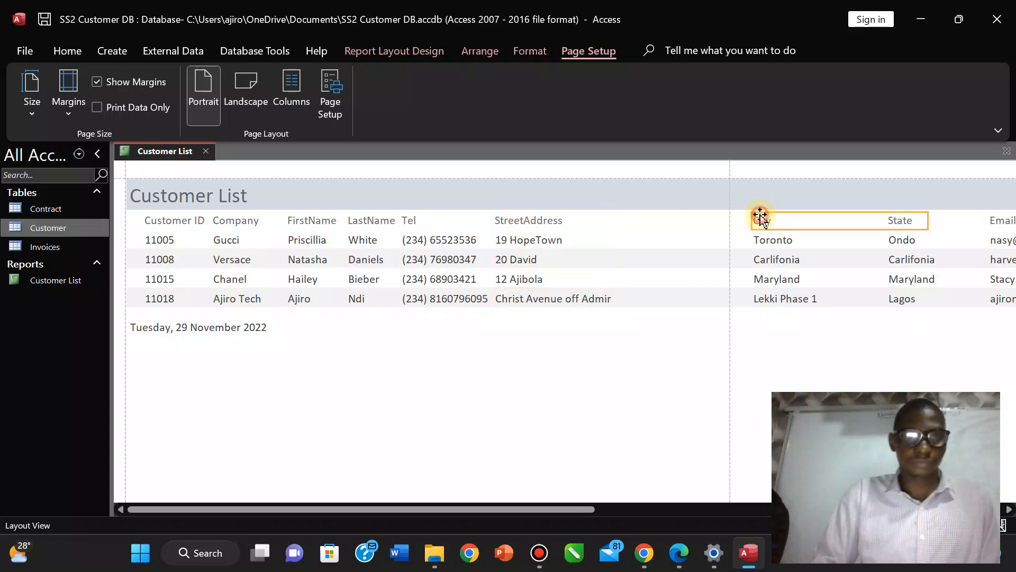
left_click(762, 245, "shift")
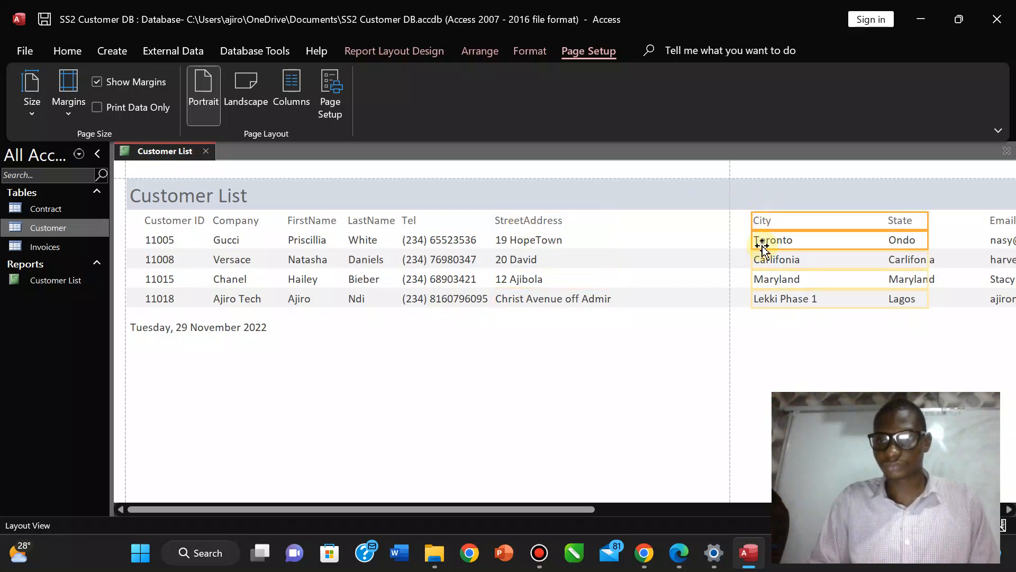
left_click_drag(928, 219, 634, 225)
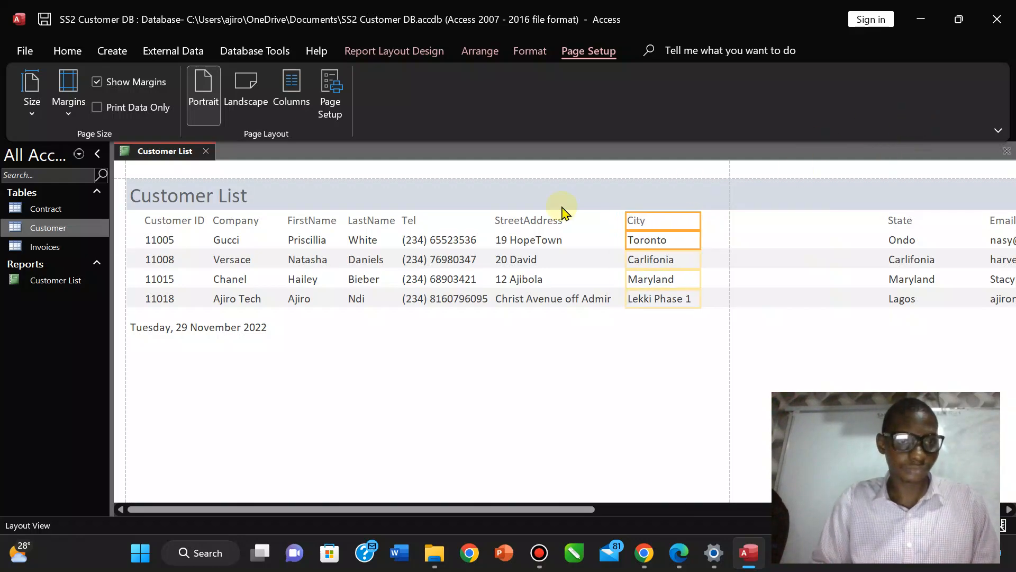
left_click(553, 304)
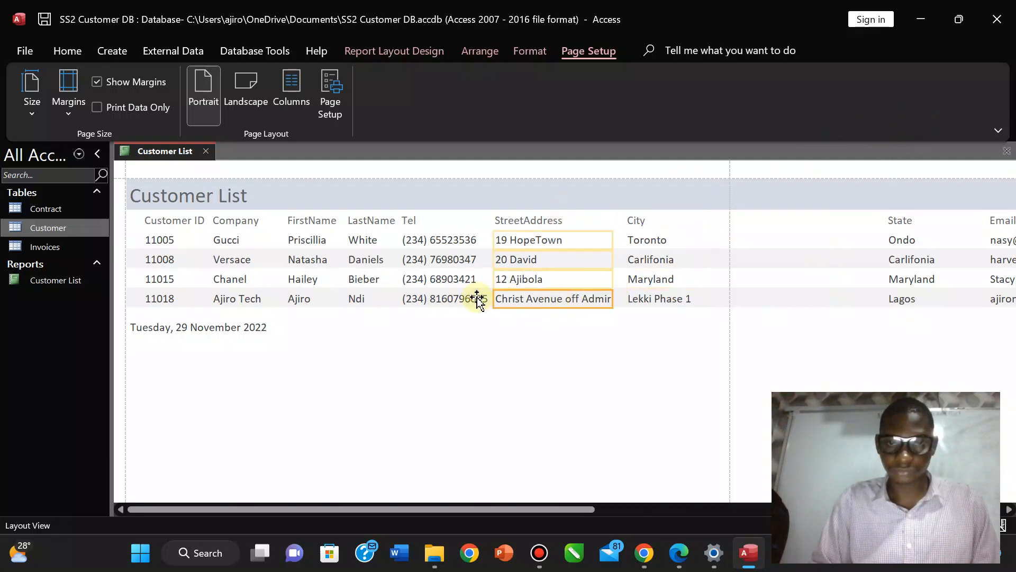
left_click(128, 299)
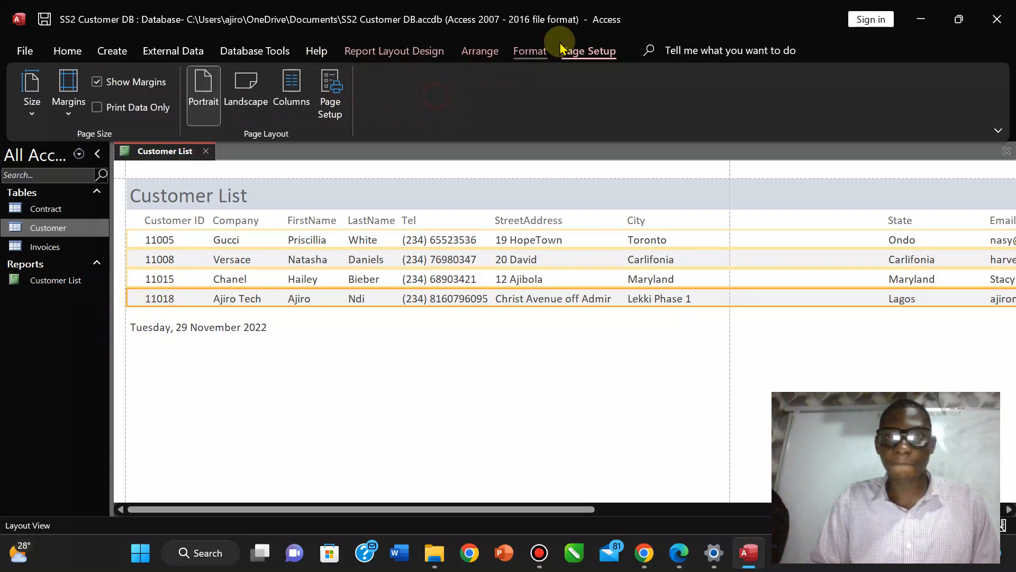
Switch the Customer List report into Design View from the View menu.
left_click(531, 51)
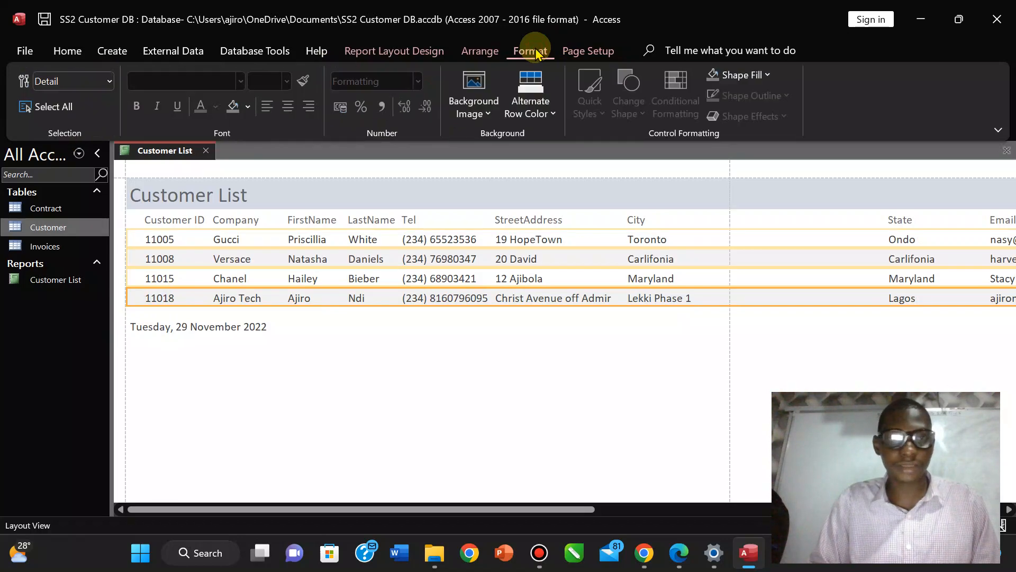
left_click(467, 50)
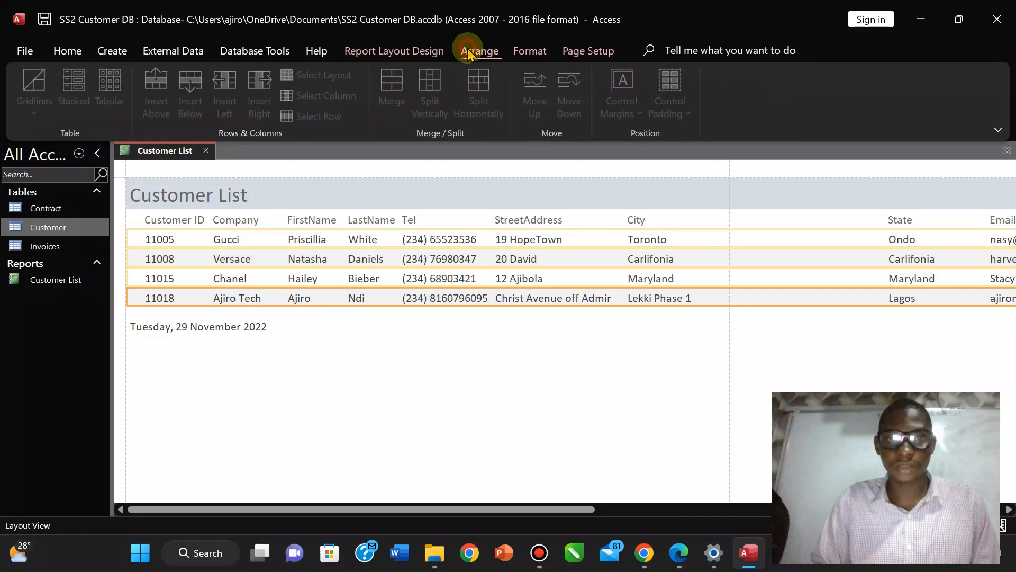
left_click(401, 53)
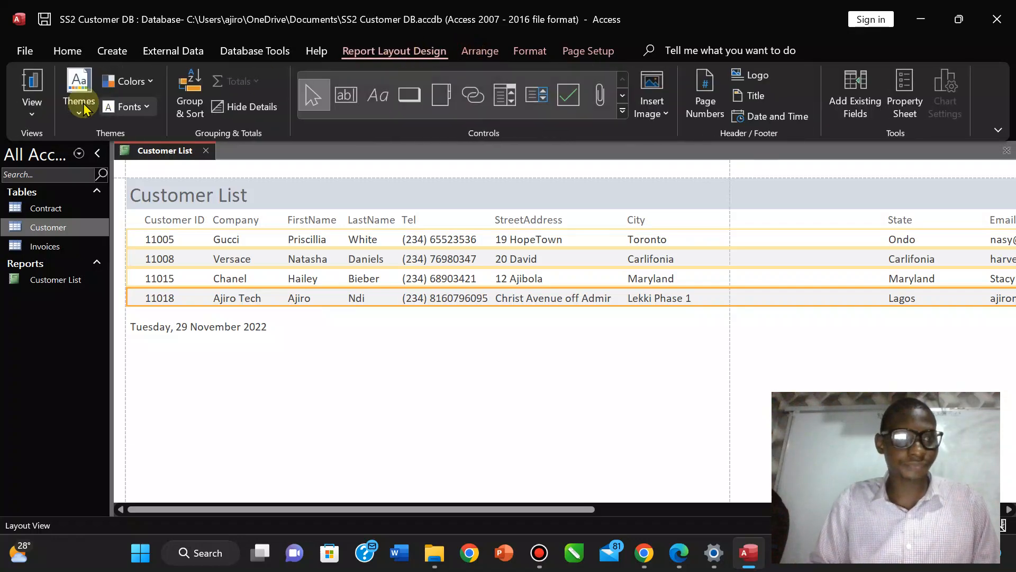
left_click(32, 118)
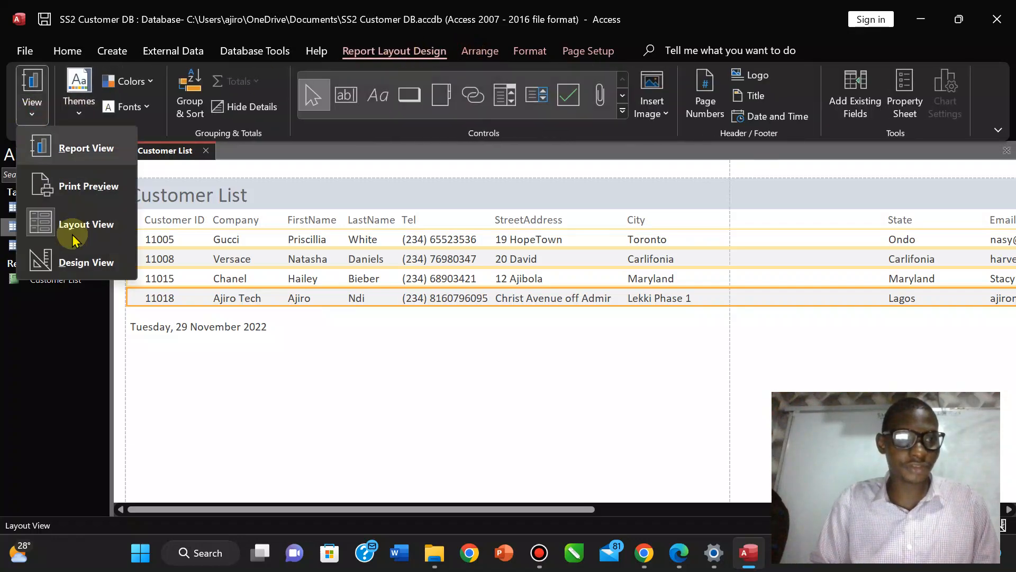
left_click(79, 261)
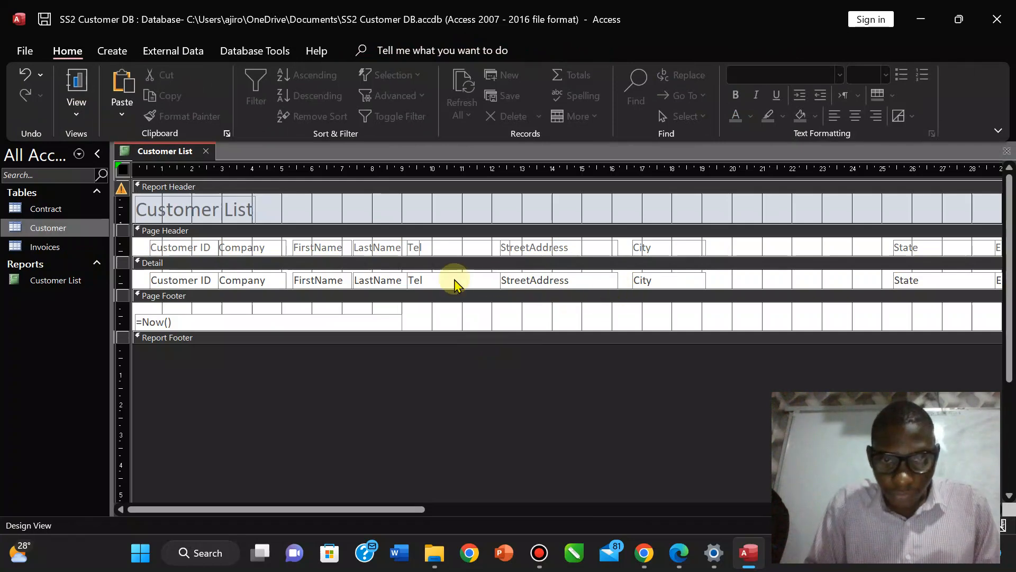
Shift the State label and text box left, then move the Email heading and field left.
left_click(943, 246)
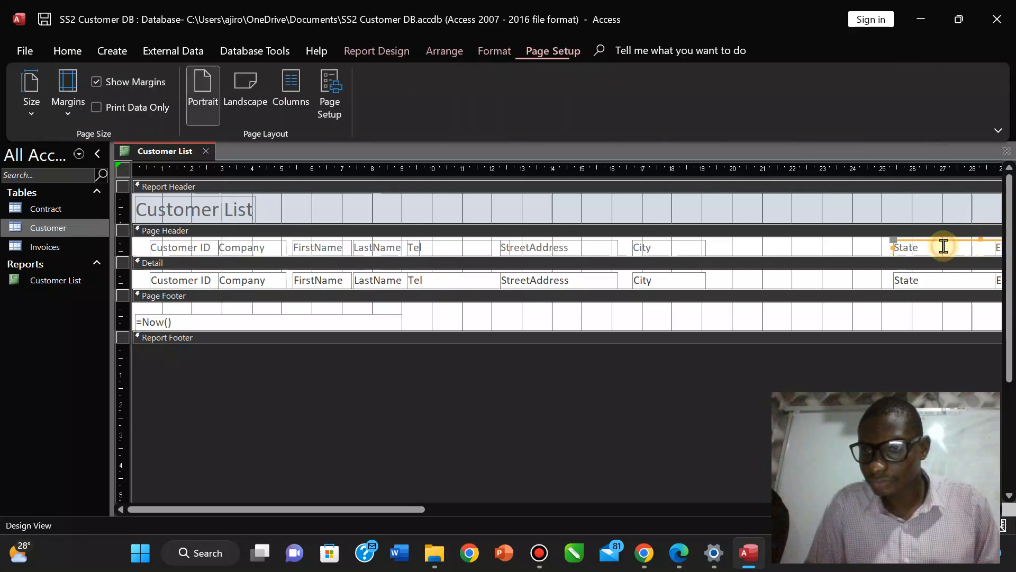
left_click(925, 275, "shift")
left_click_drag(920, 246, 751, 246)
left_click_drag(385, 509, 565, 535)
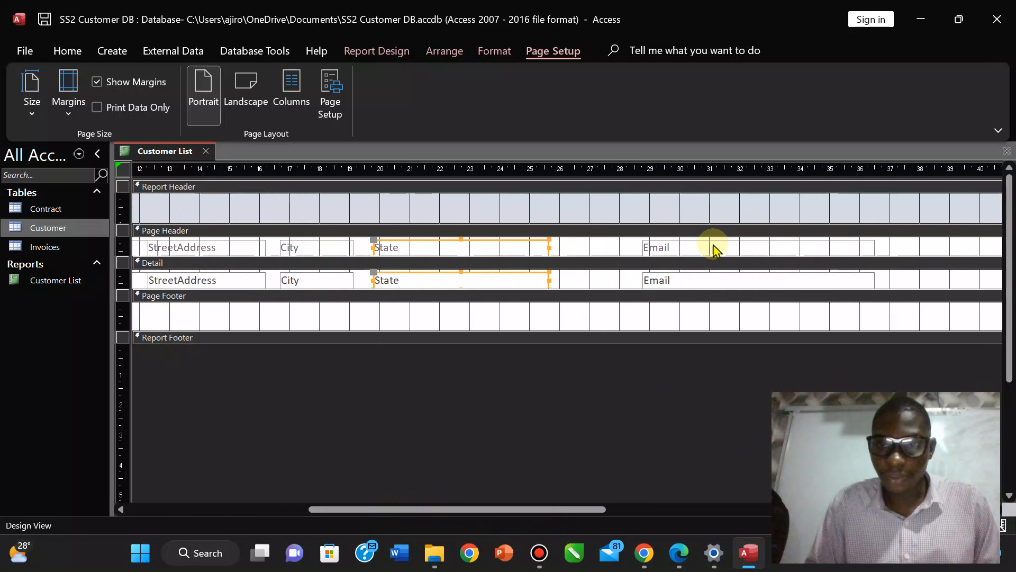
left_click(709, 246)
left_click(679, 274, "shift")
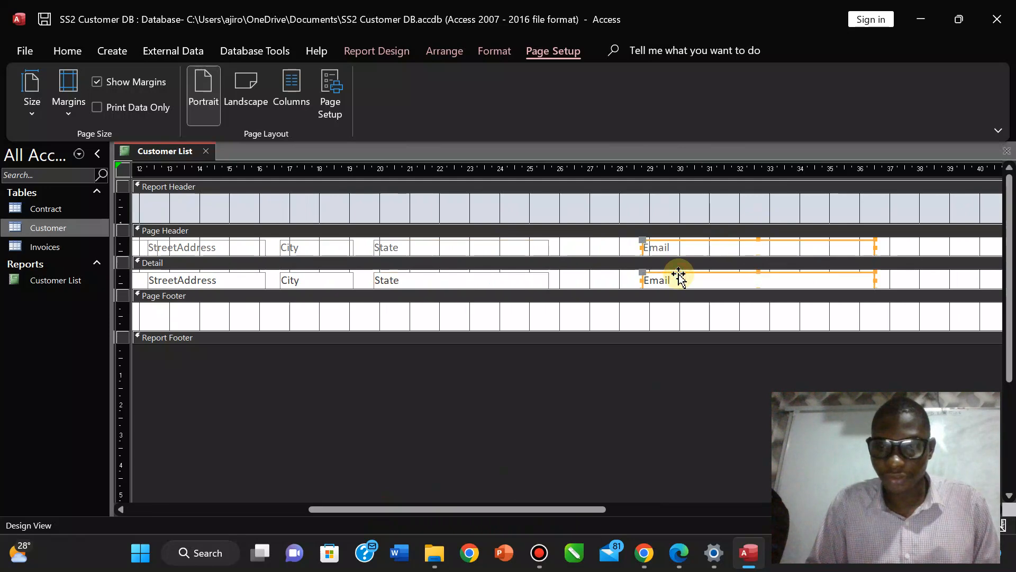
left_click(587, 244)
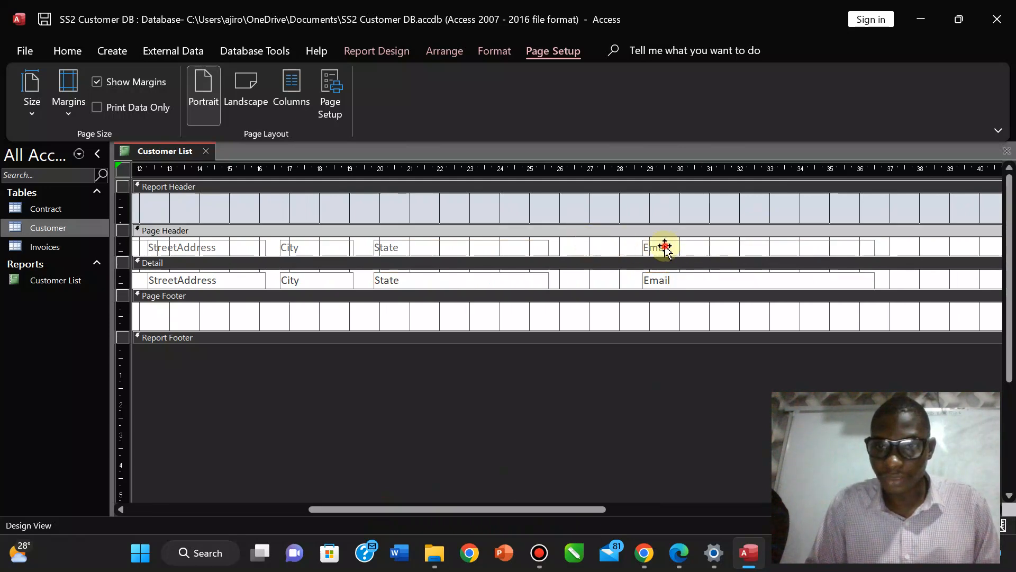
left_click(665, 246)
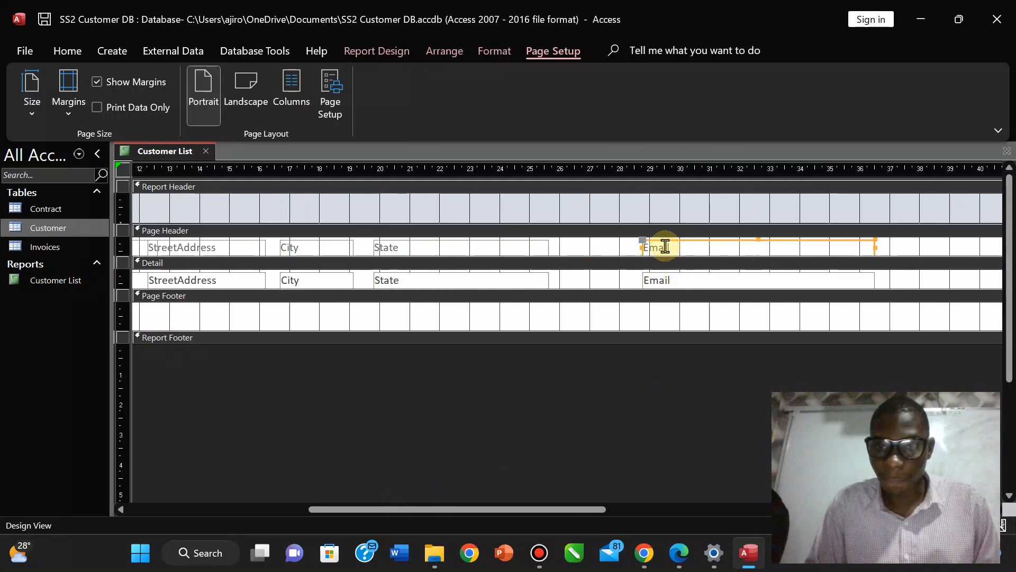
left_click(657, 279, "shift")
left_click_drag(680, 242, 612, 250)
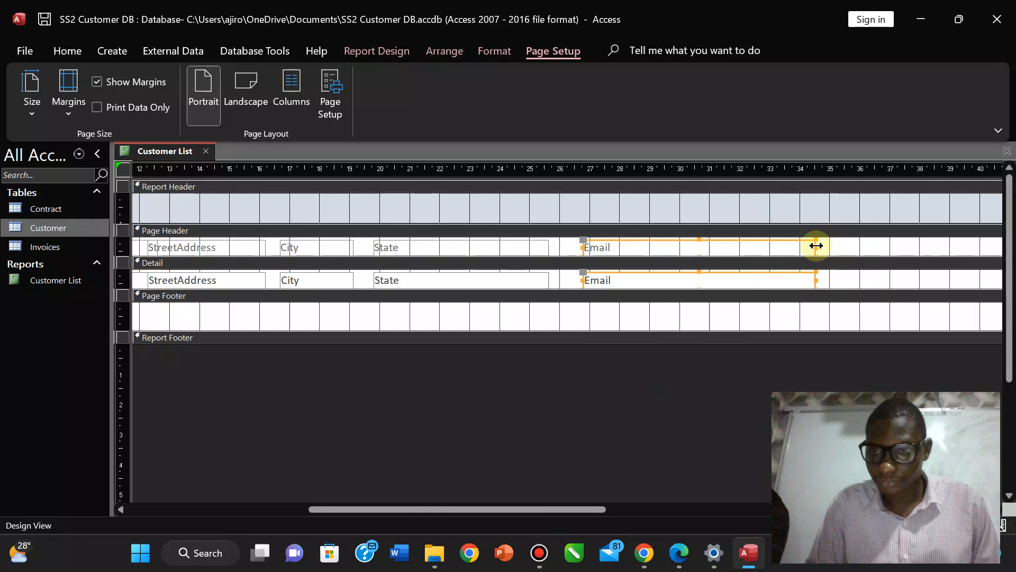
left_click_drag(816, 245, 717, 249)
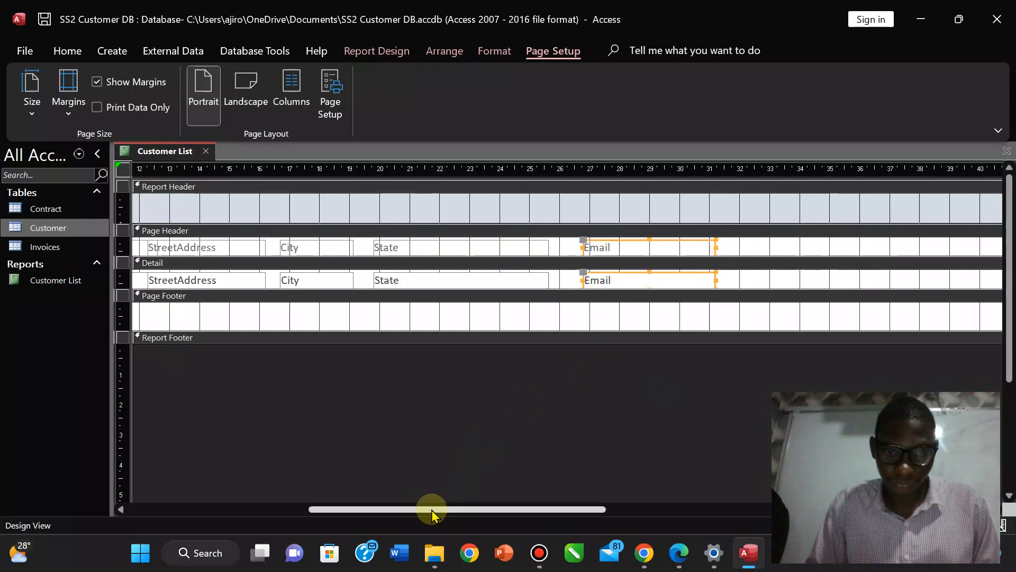
left_click_drag(431, 510, 195, 511)
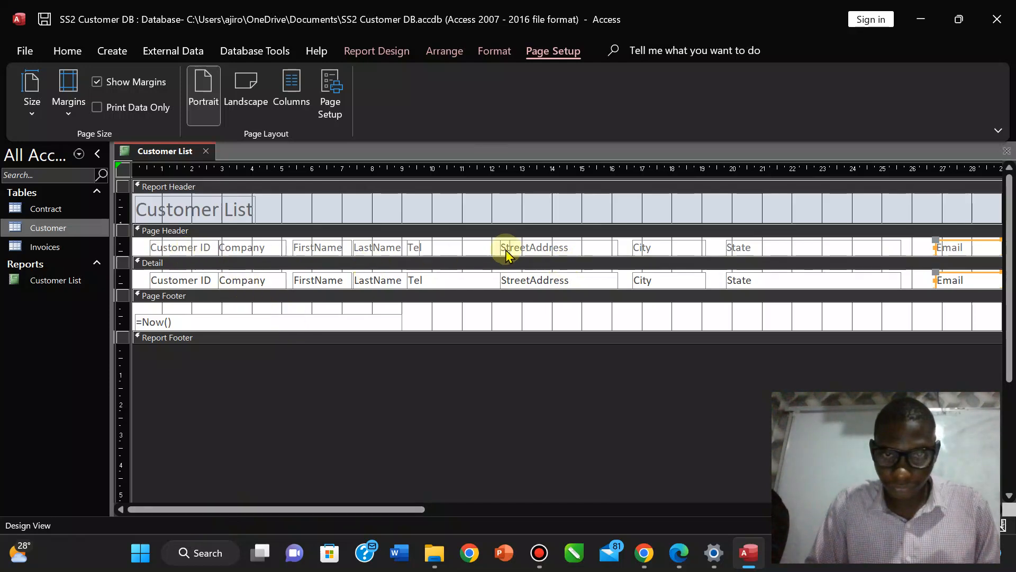
Narrow the State controls, then move Email further left and make it narrower.
left_click(760, 249)
left_click(771, 284, "shift")
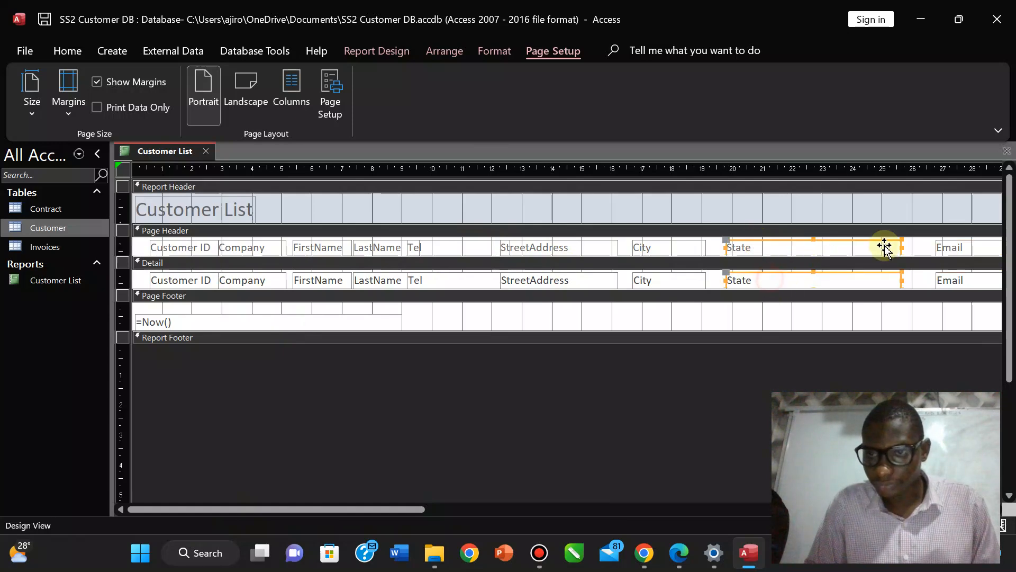
left_click(904, 250)
left_click(844, 249)
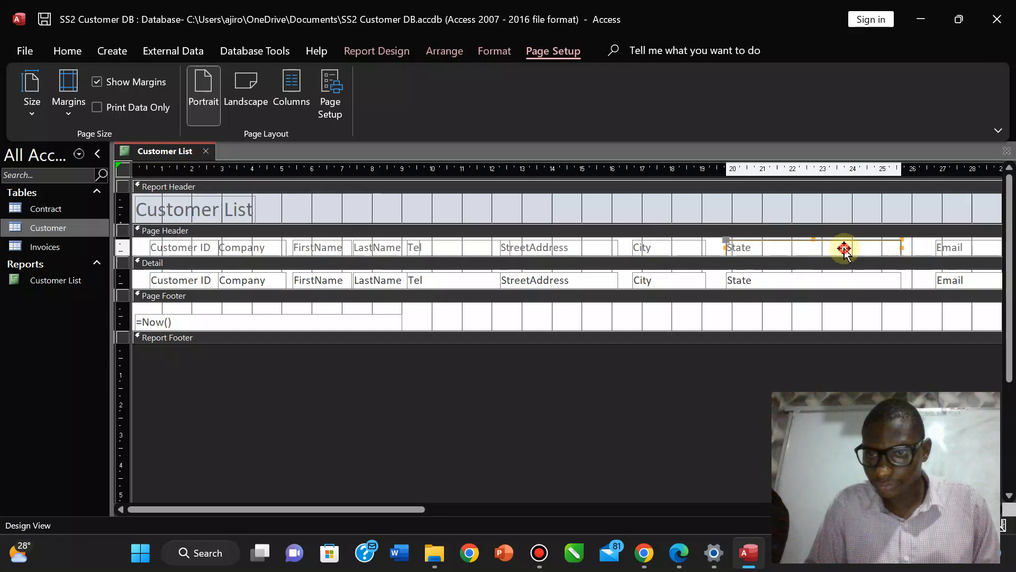
left_click(835, 276, "shift")
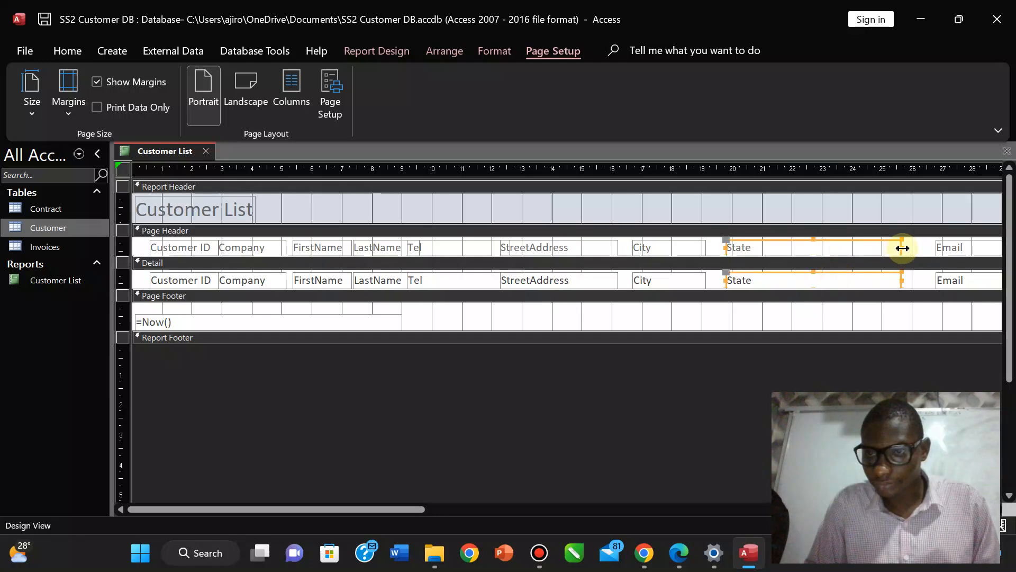
left_click_drag(902, 248, 795, 247)
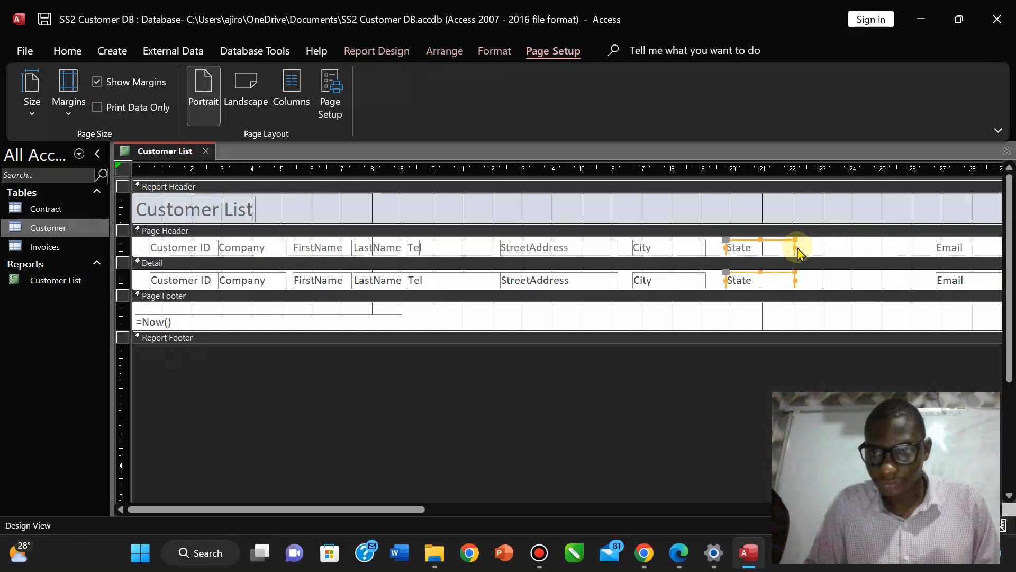
left_click(950, 253)
left_click(948, 277, "shift")
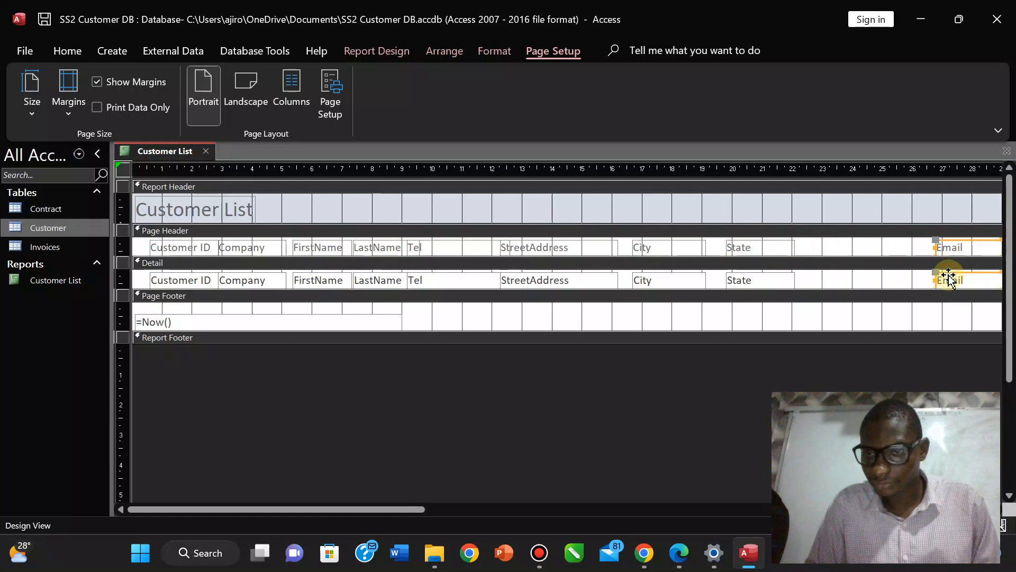
left_click_drag(949, 278, 834, 267)
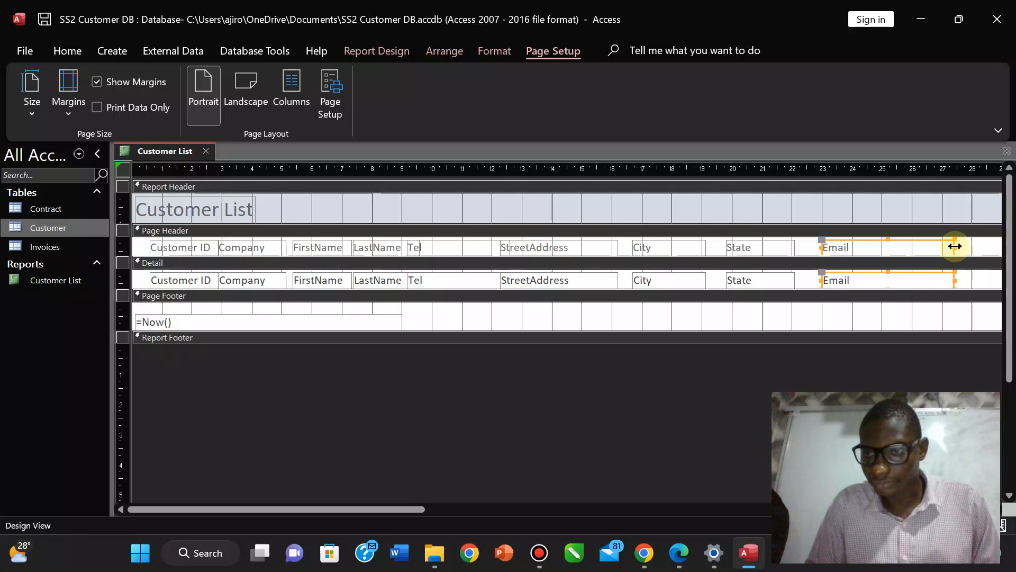
left_click_drag(955, 246, 904, 250)
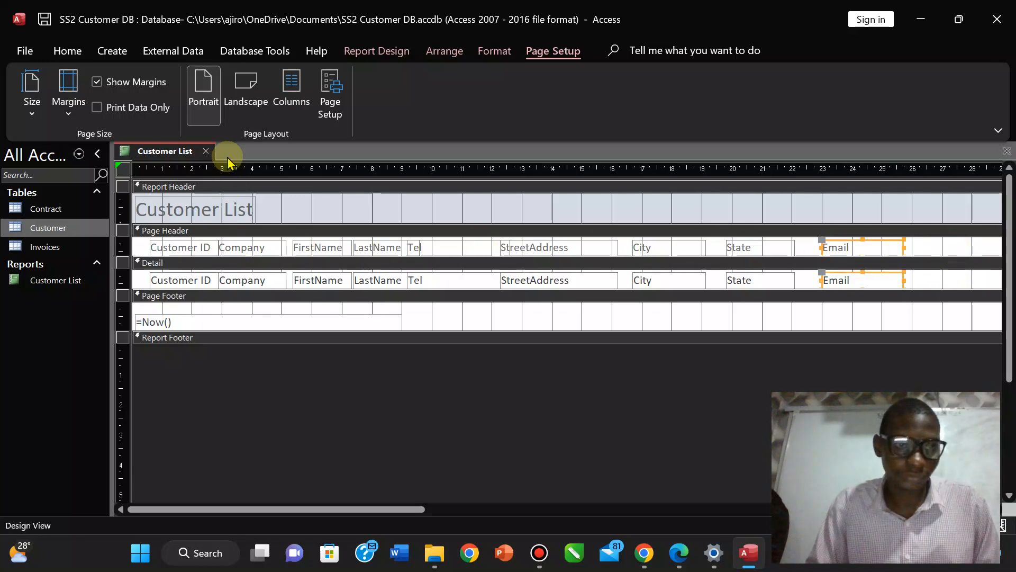
left_click(376, 51)
Return the report to Layout View and select the Customer ID heading and values.
left_click(30, 105)
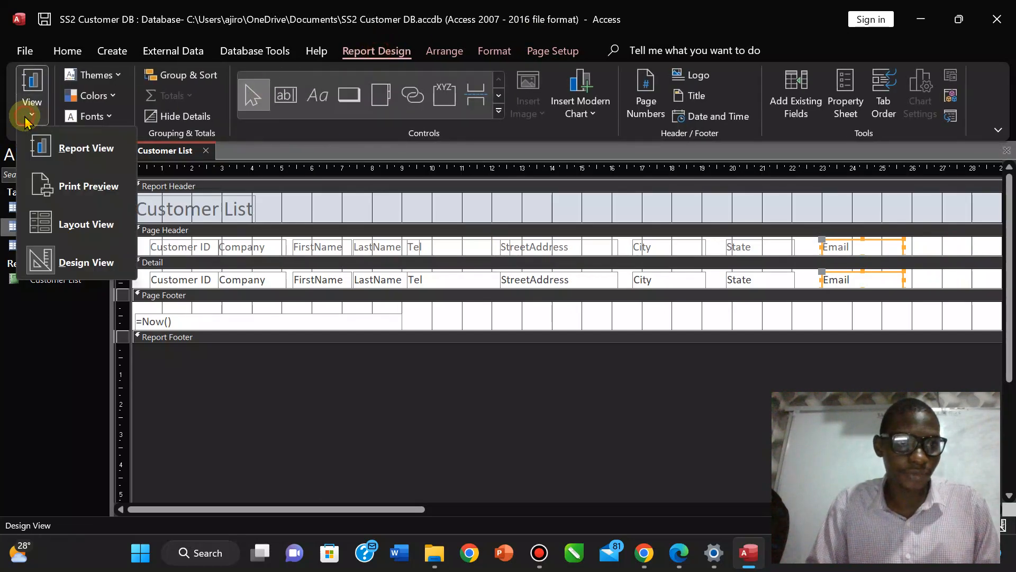
left_click(58, 218)
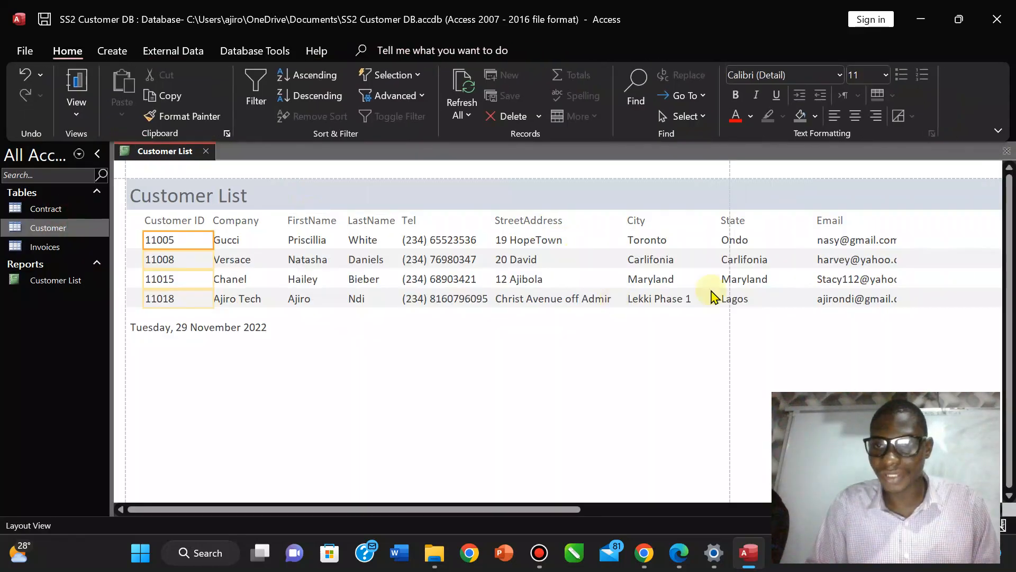
left_click(347, 319)
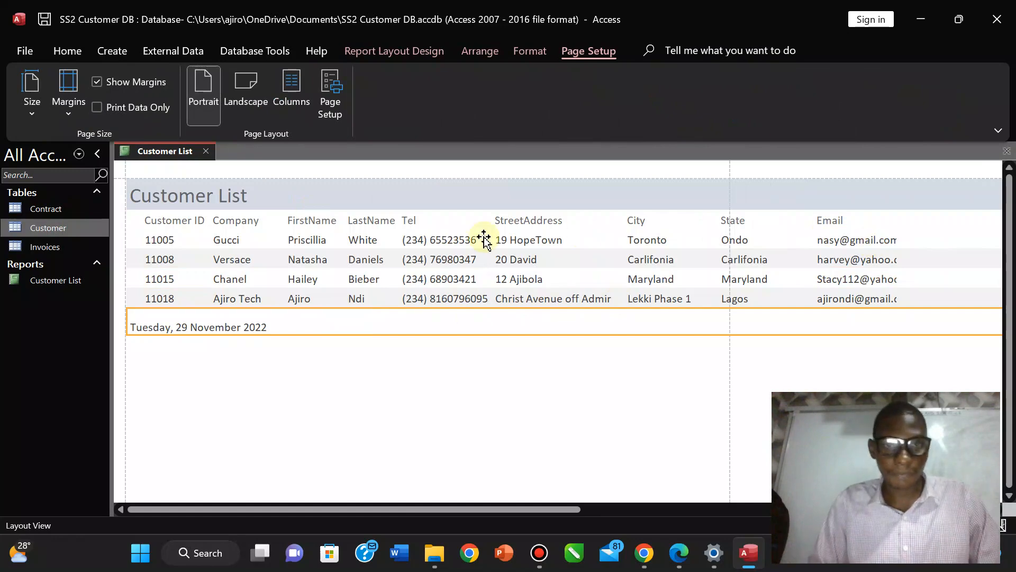
left_click(217, 226)
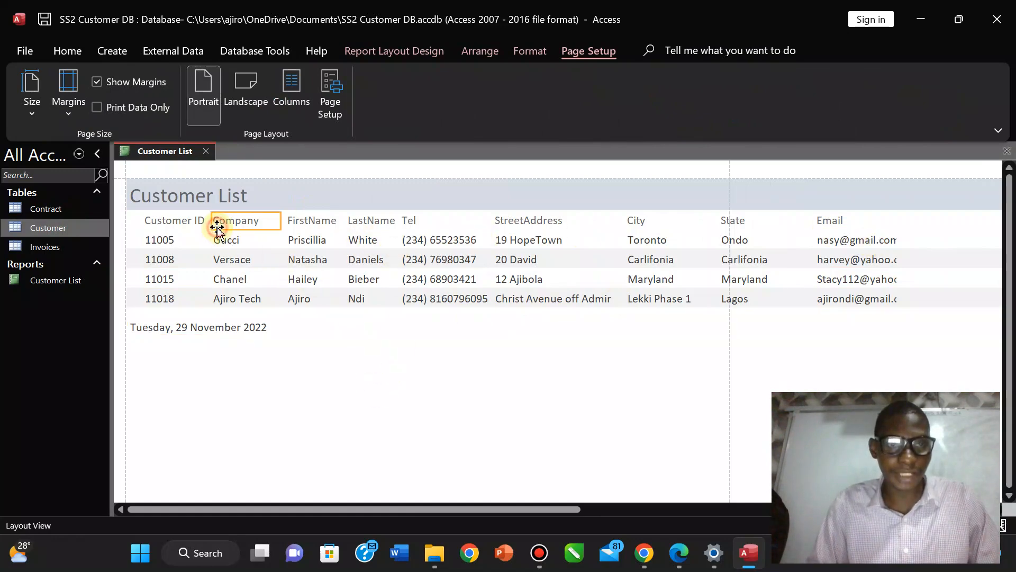
left_click(148, 225)
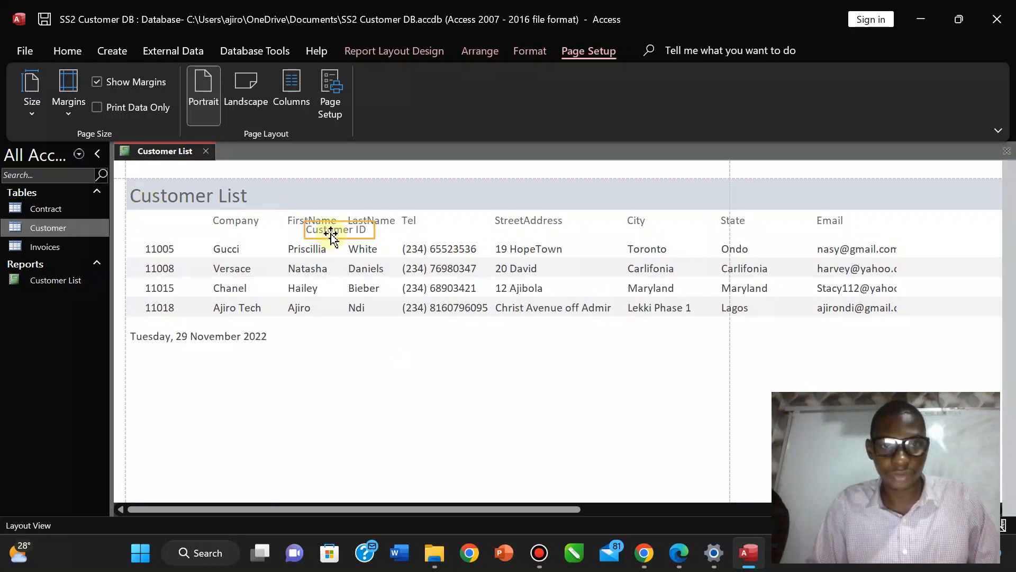
left_click(177, 263)
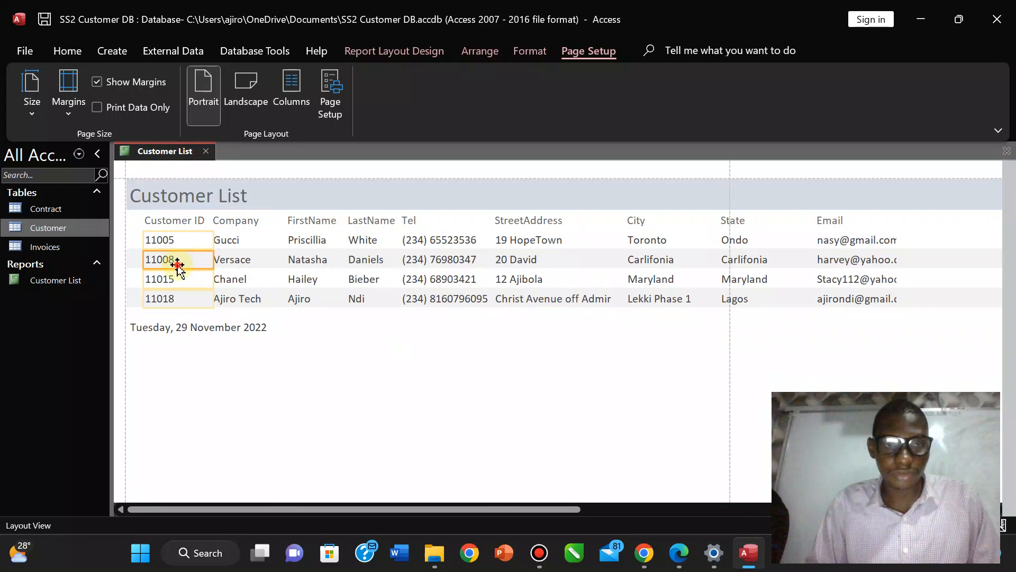
left_click(173, 222)
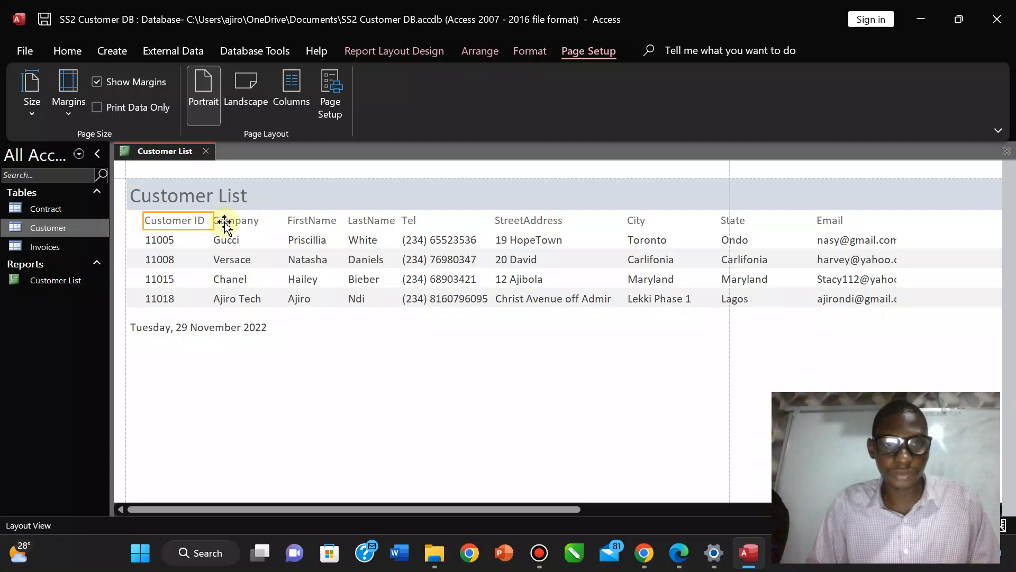
Reselect the Customer ID column, undoing an accidental move of the Company values.
left_click(224, 222)
left_click(171, 232)
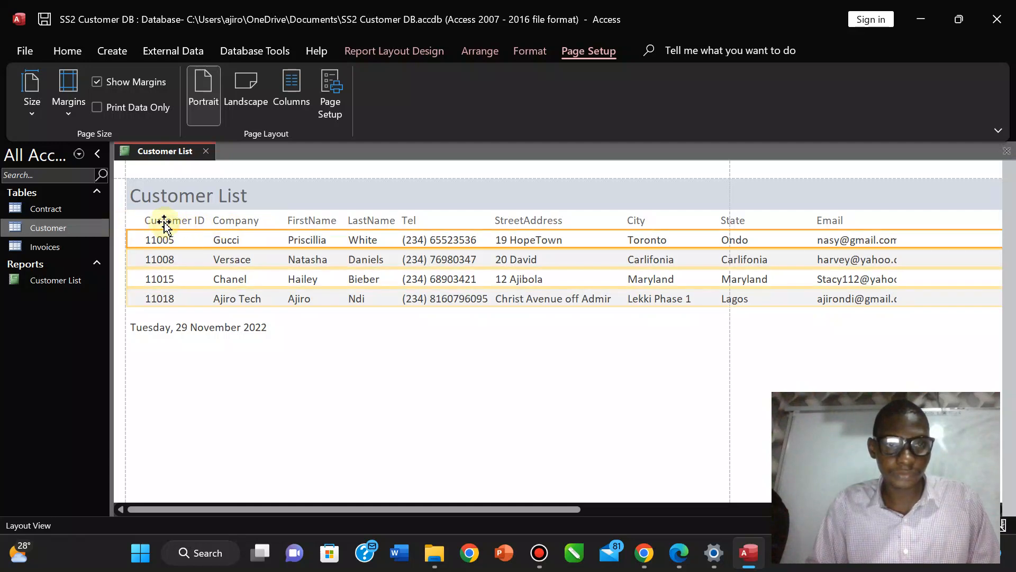
left_click(164, 222)
left_click(162, 237)
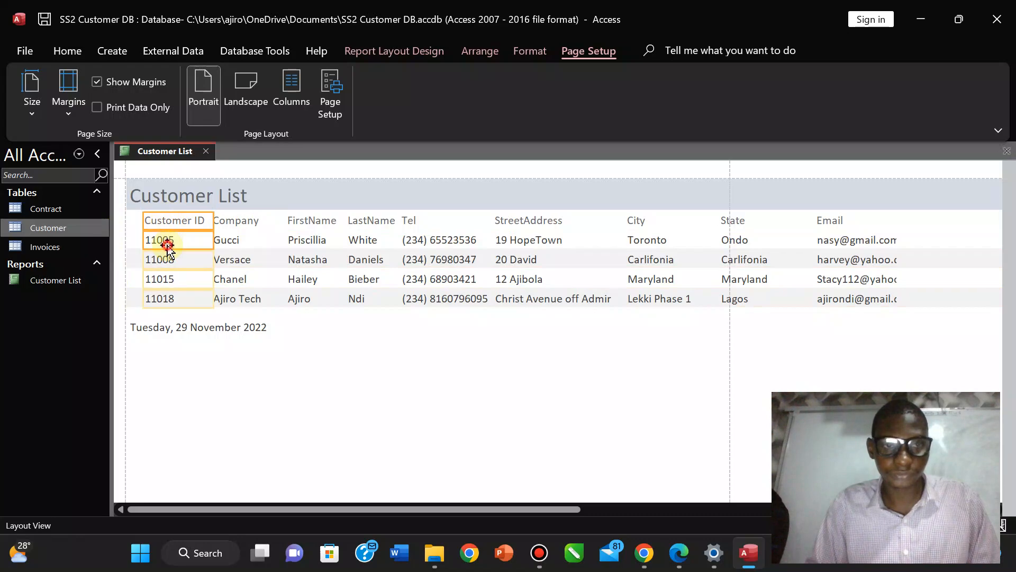
left_click(218, 239)
left_click_drag(138, 240, 136, 241)
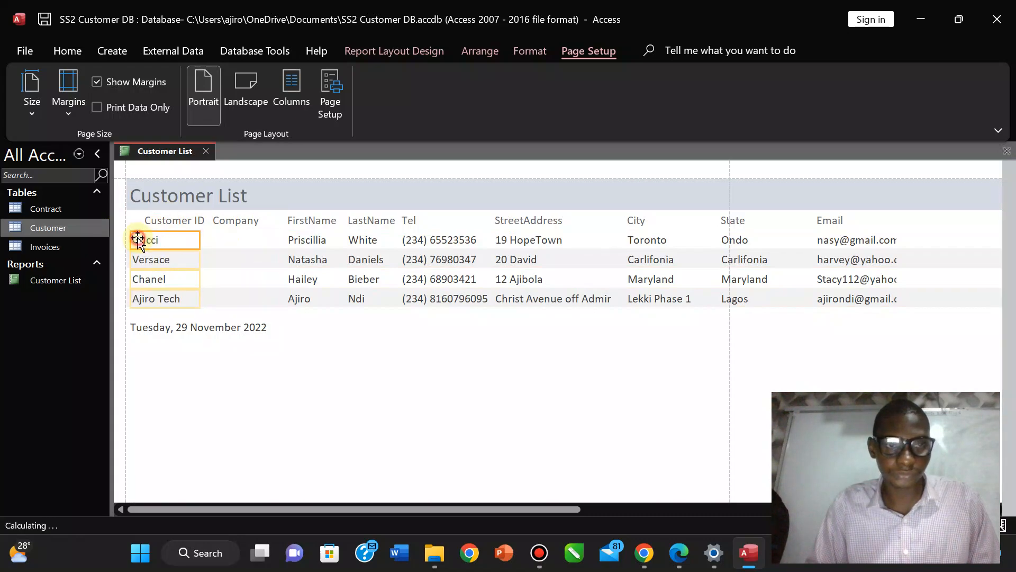
key("ctrl+z")
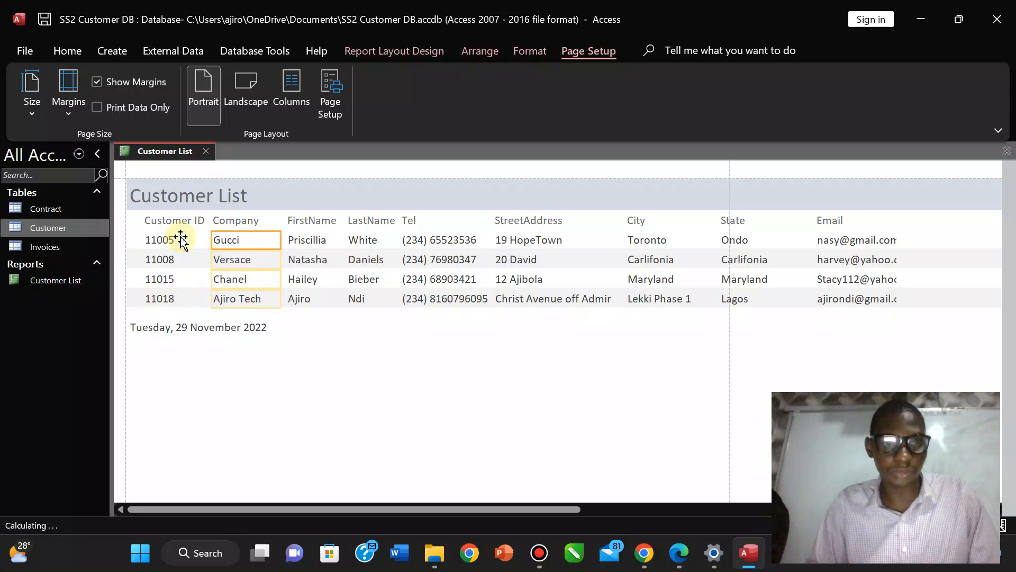
left_click(181, 220)
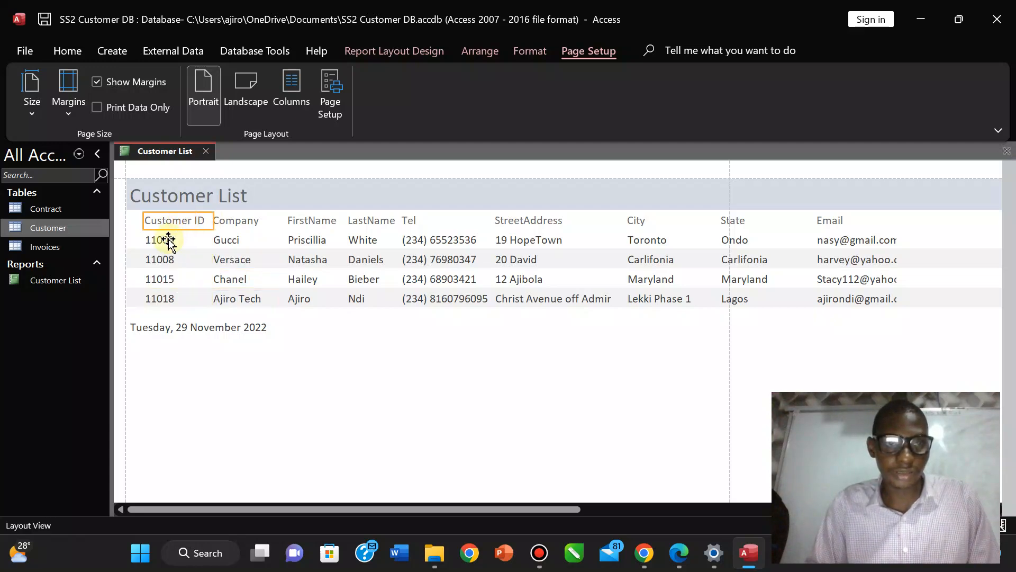
left_click(168, 239, "ctrl")
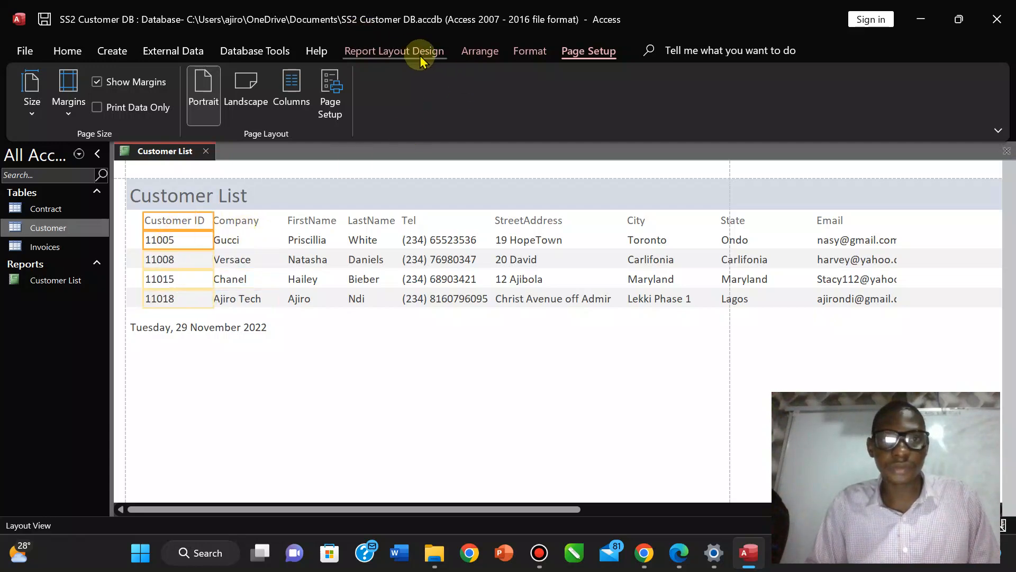
Set the Customer ID column text to font size 10.
left_click(531, 50)
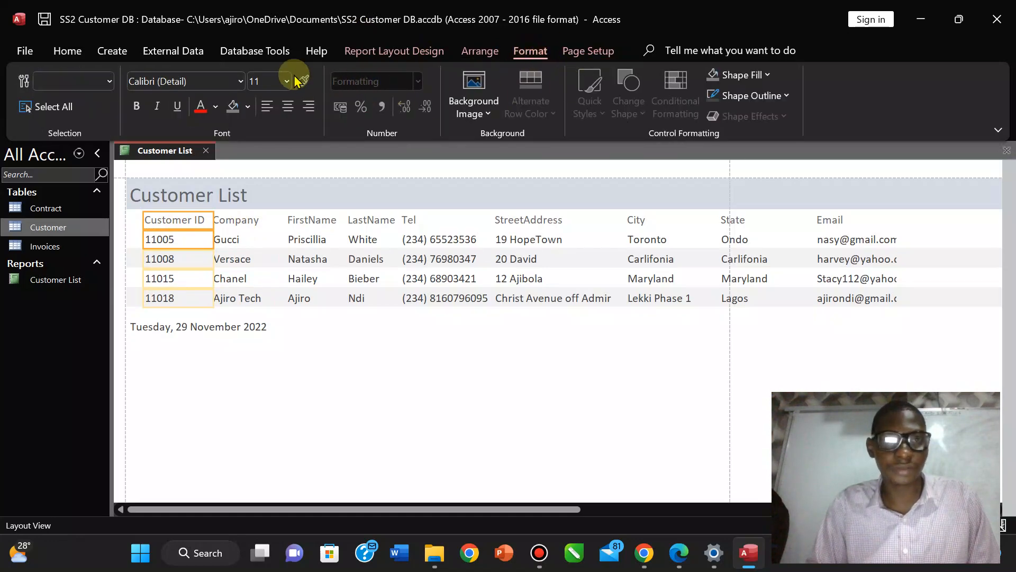
left_click(285, 82)
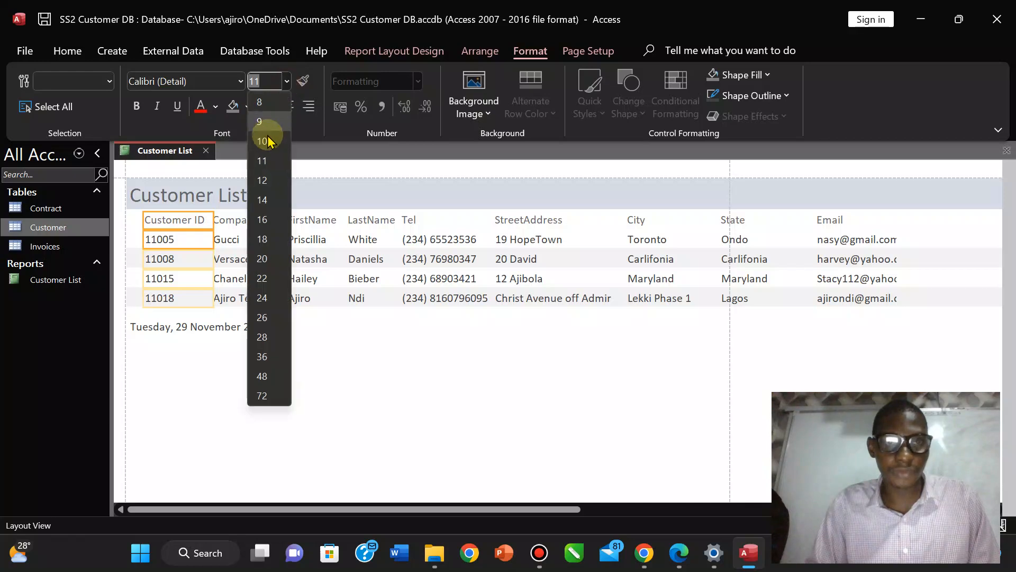
left_click(264, 119)
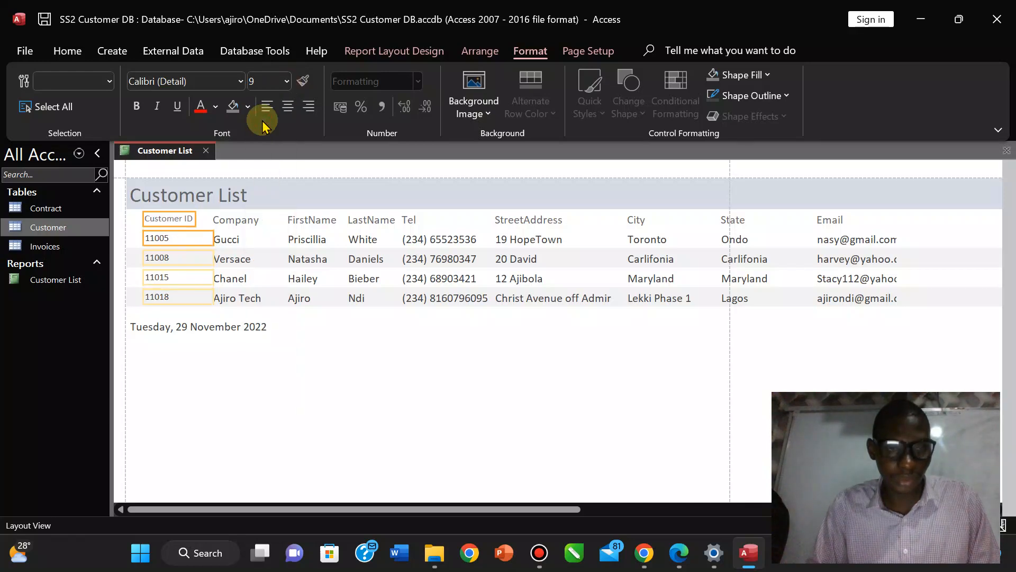
left_click(286, 82)
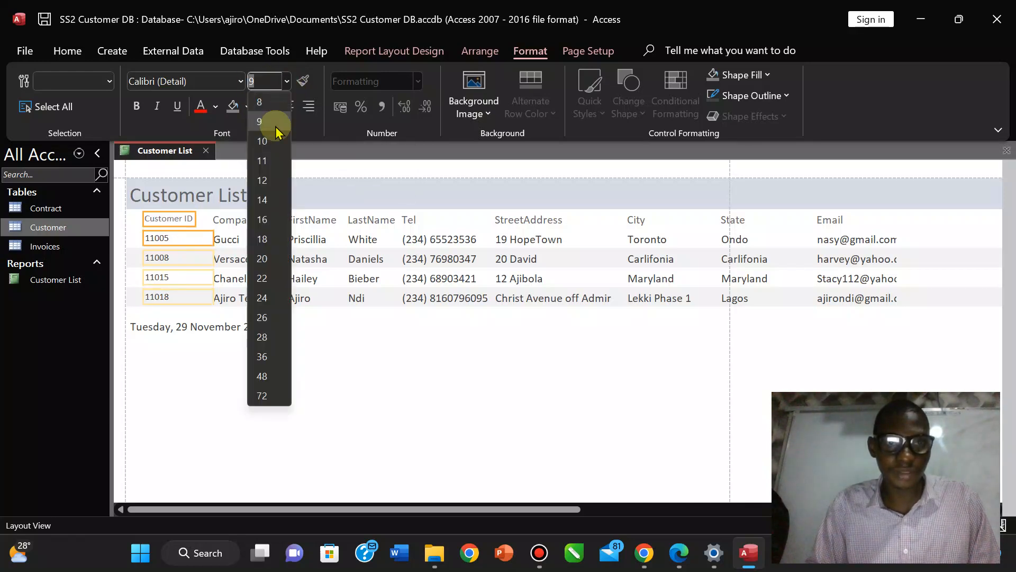
left_click(264, 140)
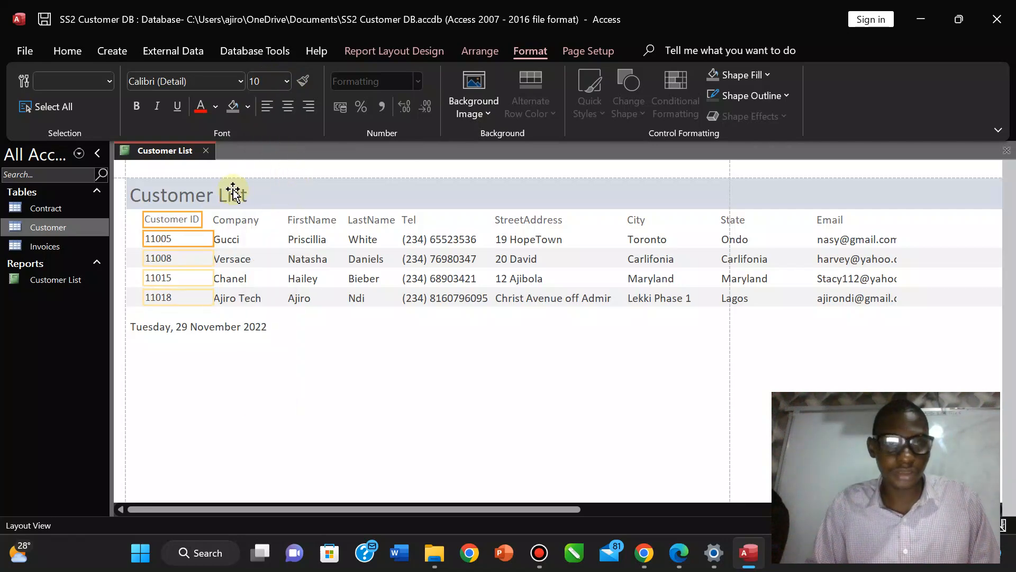
Select the Company heading and data, then narrow the Company column.
left_click(224, 224)
left_click(224, 241, "shift")
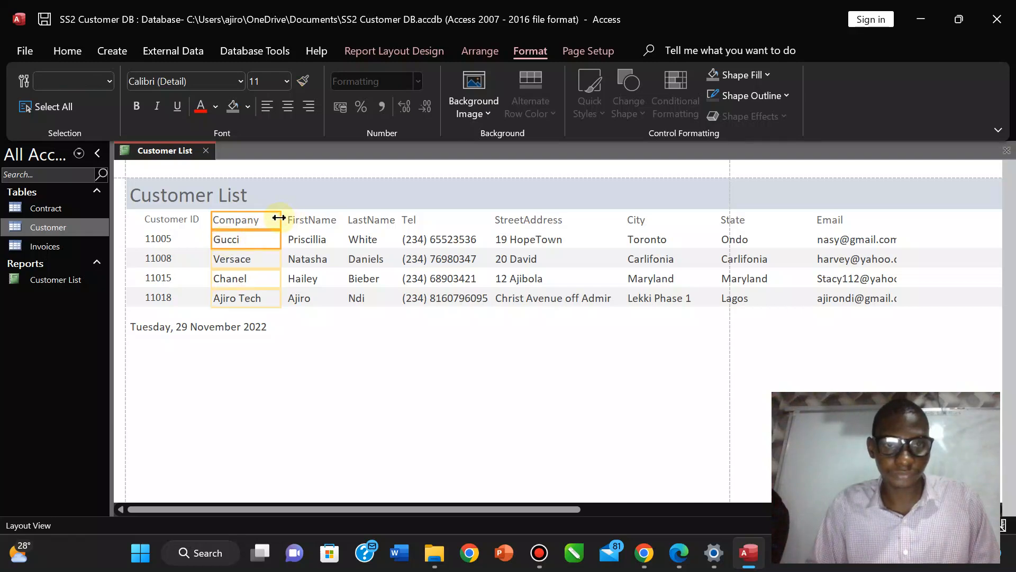
left_click_drag(279, 217, 270, 218)
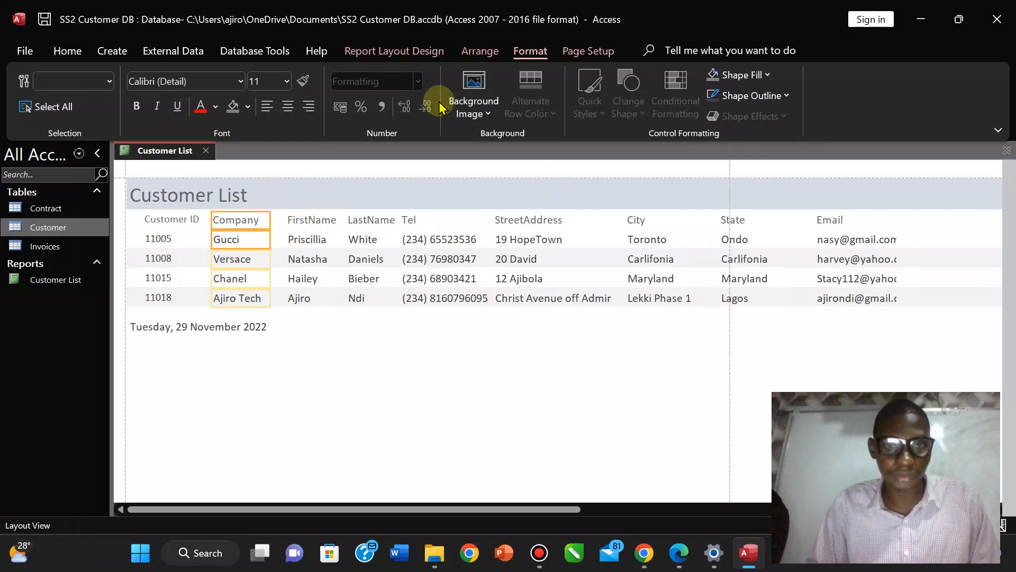
mouse_move(545, 6)
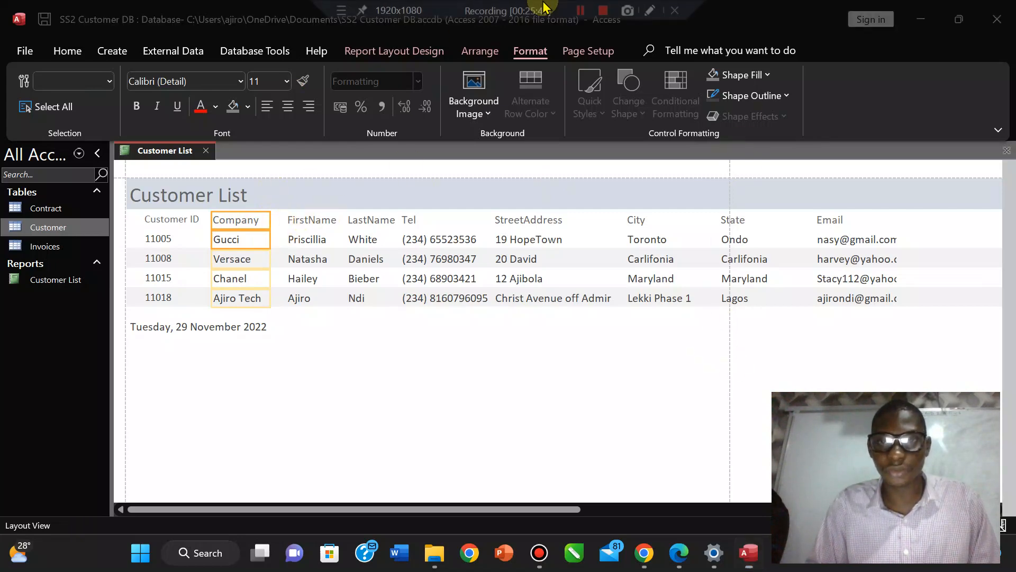
left_click(580, 11)
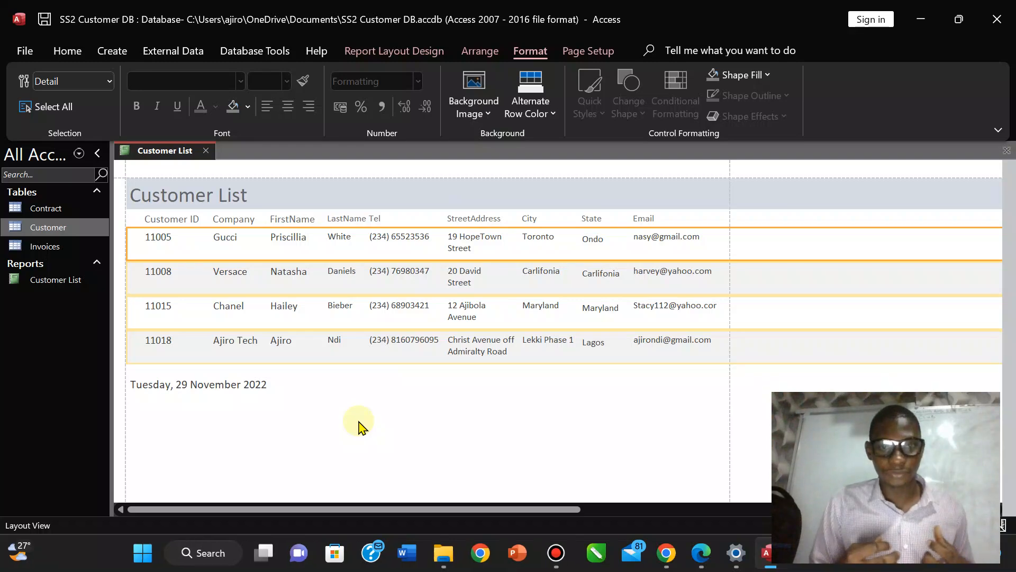
Narrow the Tel column so street addresses stop overlapping the phone numbers.
left_click(421, 400)
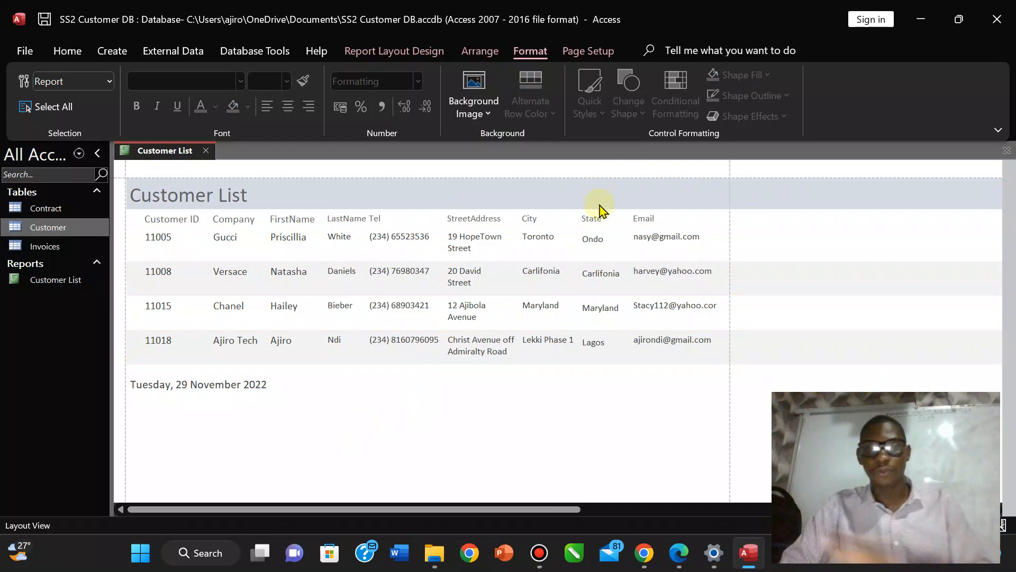
left_click(371, 239)
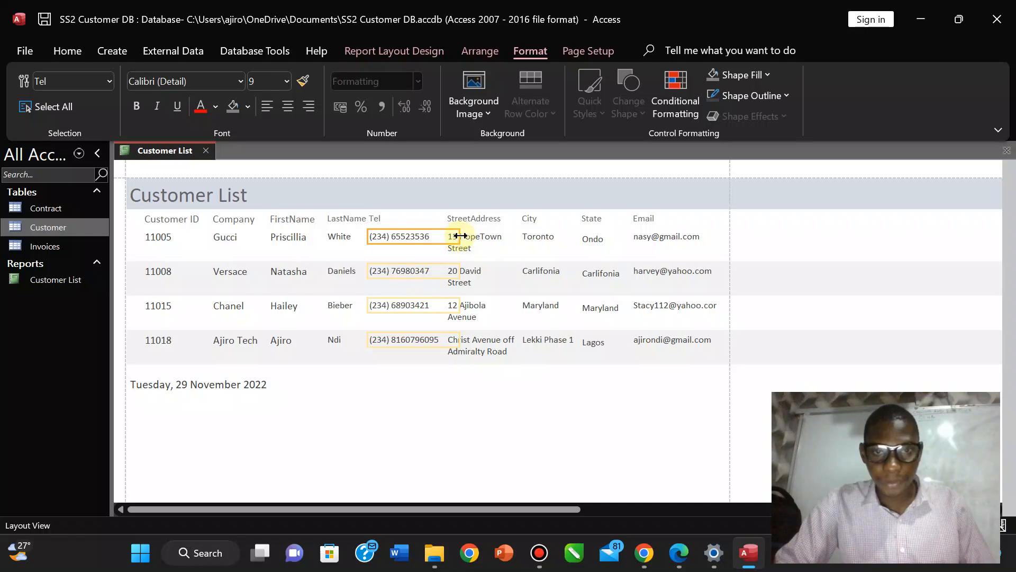
left_click_drag(460, 236, 446, 237)
left_click(401, 380)
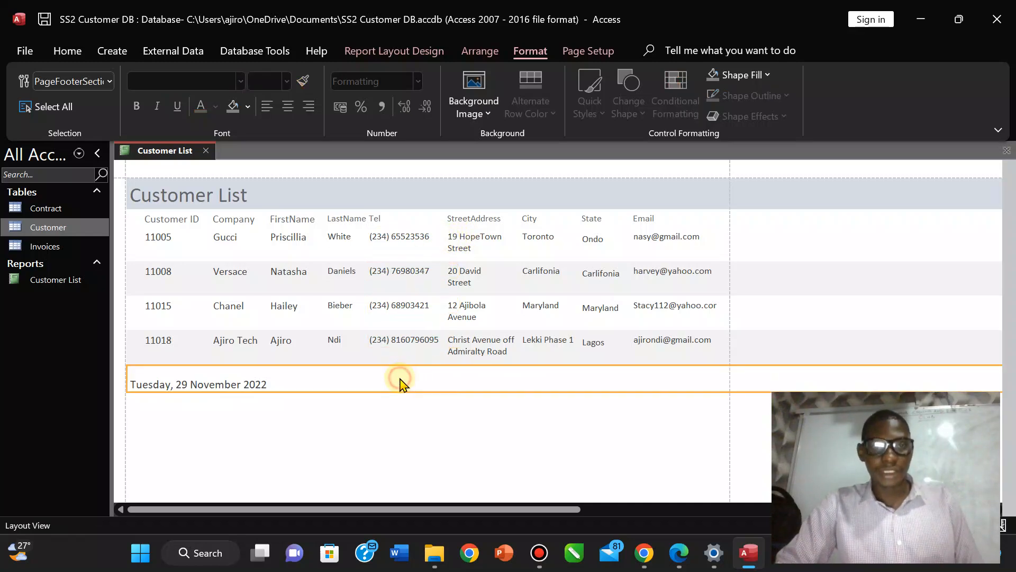
left_click(457, 240)
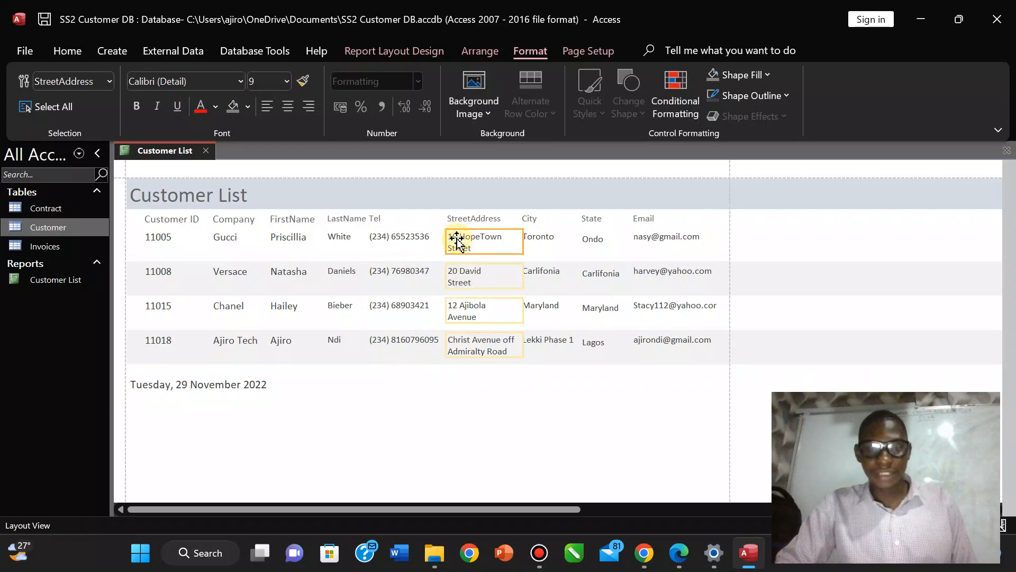
Test taller and shorter heights for the StreetAddress boxes.
left_click(463, 355)
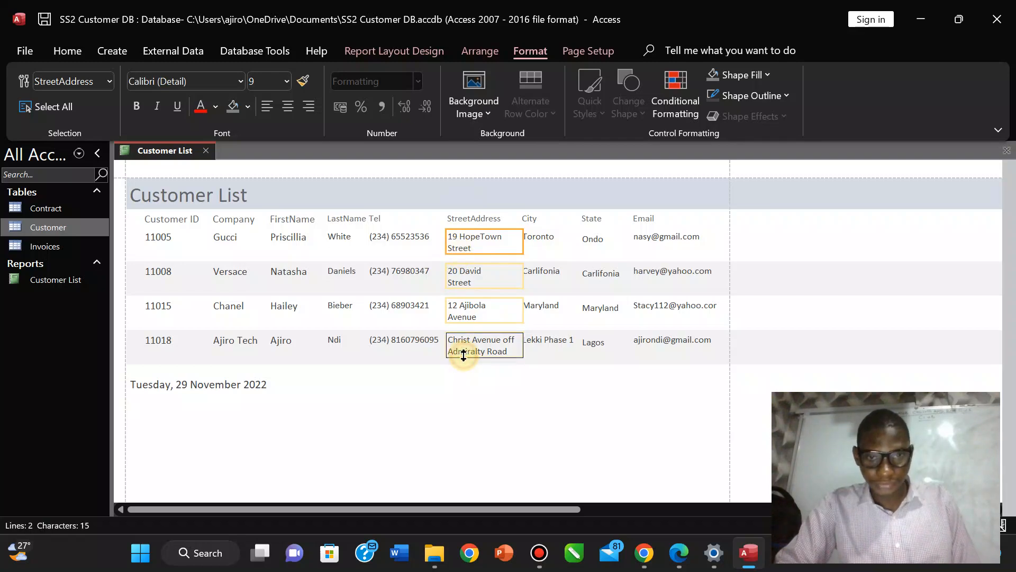
left_click_drag(464, 358, 463, 365)
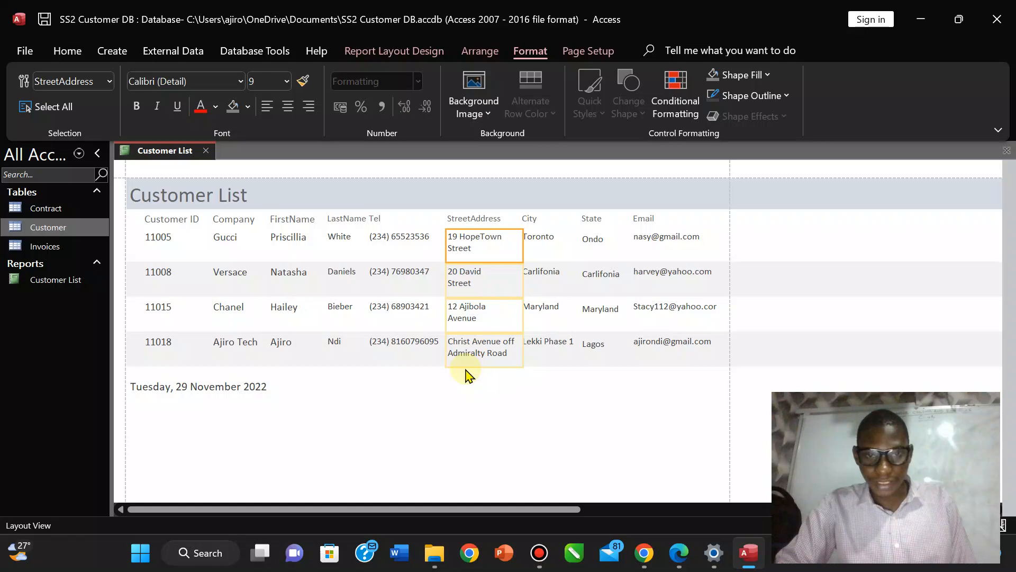
left_click(466, 366)
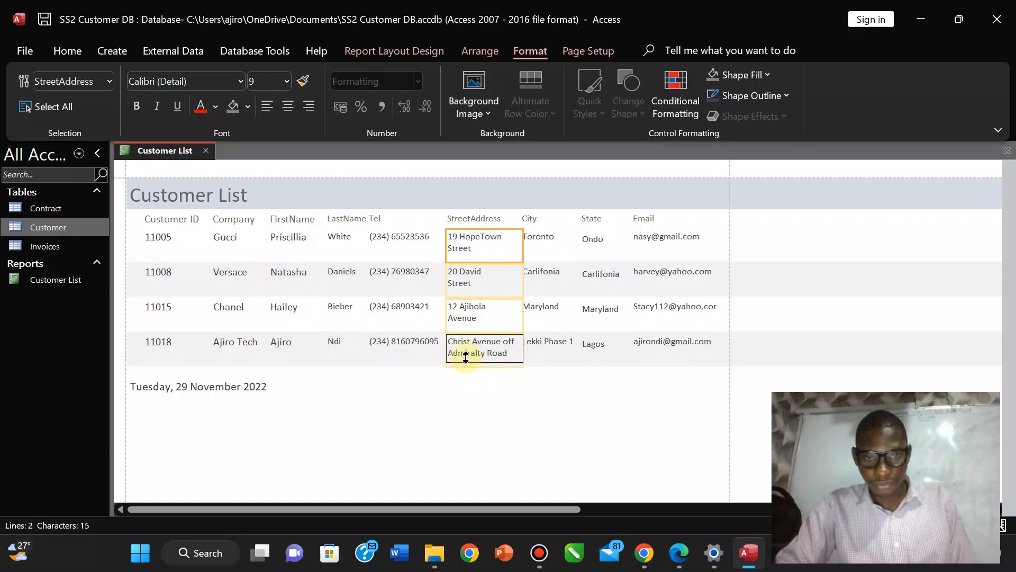
left_click_drag(465, 354, 464, 358)
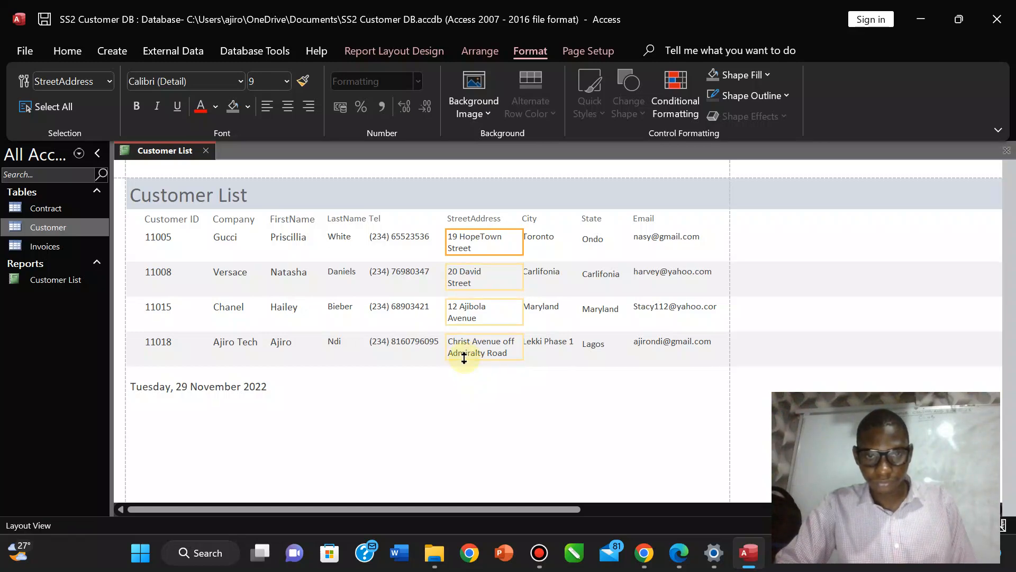
Resize the StreetAddress column's width and trim its boxes to a compact two-line height.
left_click(449, 352)
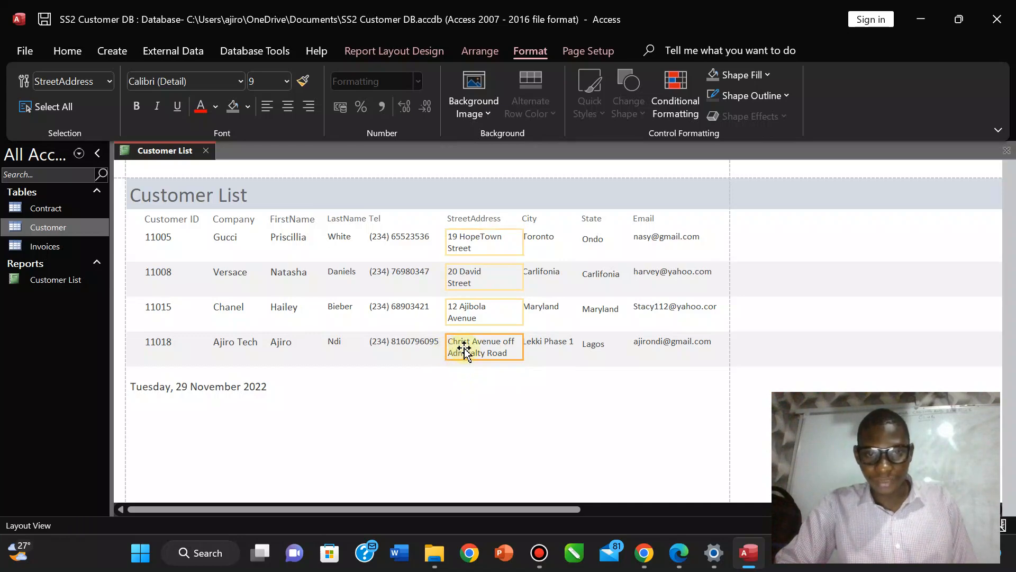
left_click_drag(523, 340, 543, 342)
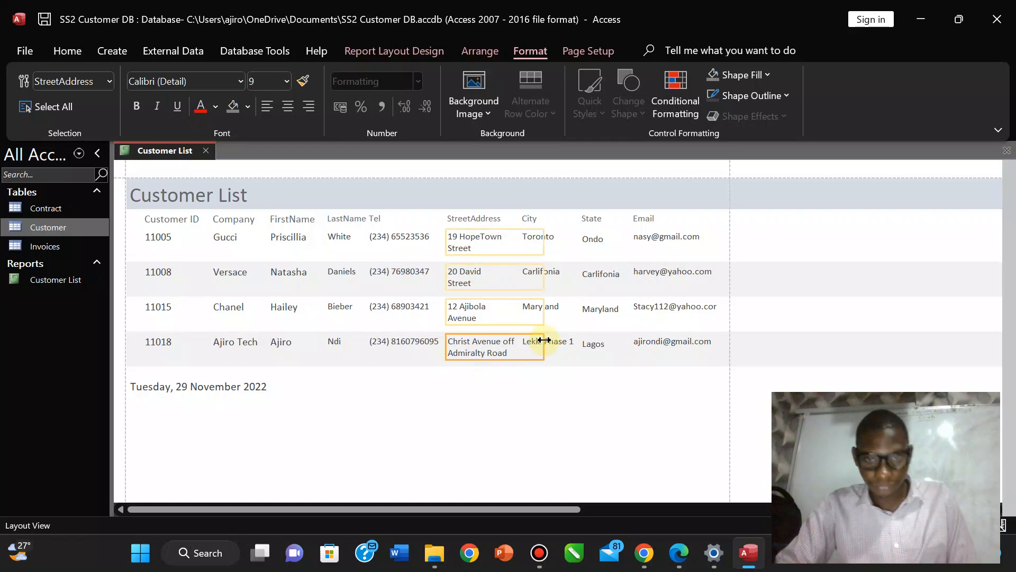
left_click_drag(545, 343, 513, 347)
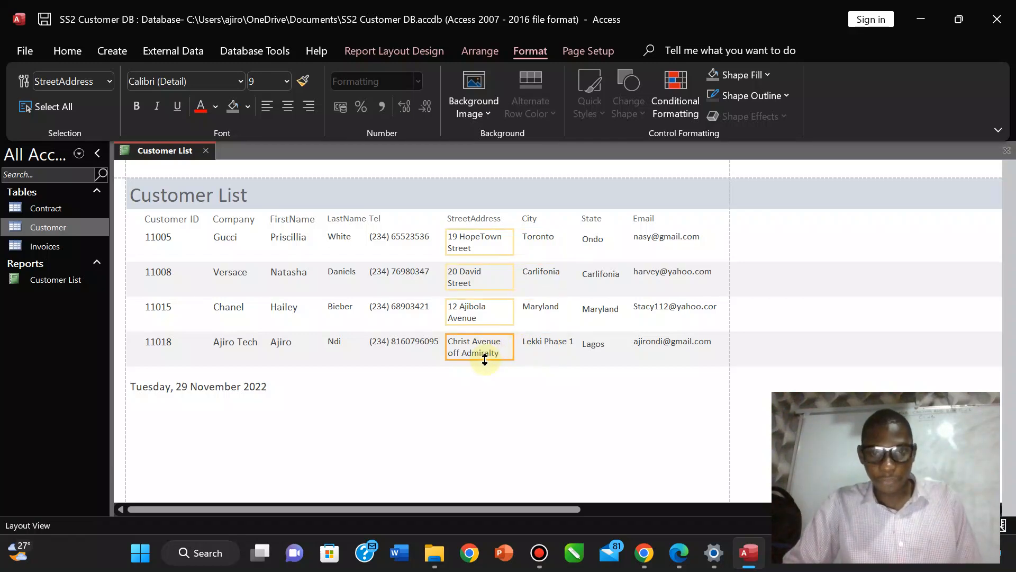
left_click_drag(484, 360, 485, 380)
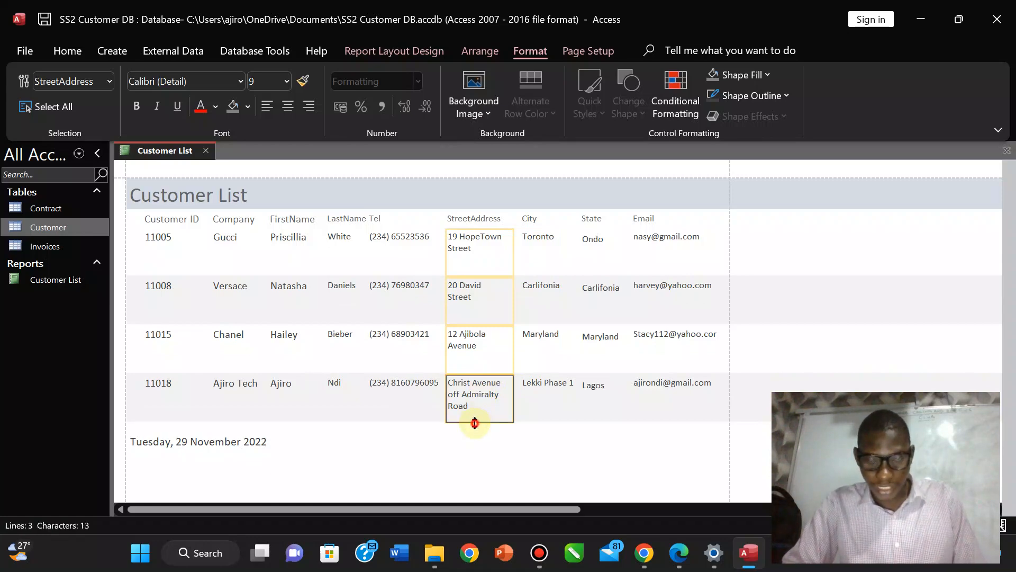
left_click_drag(475, 408, 475, 402)
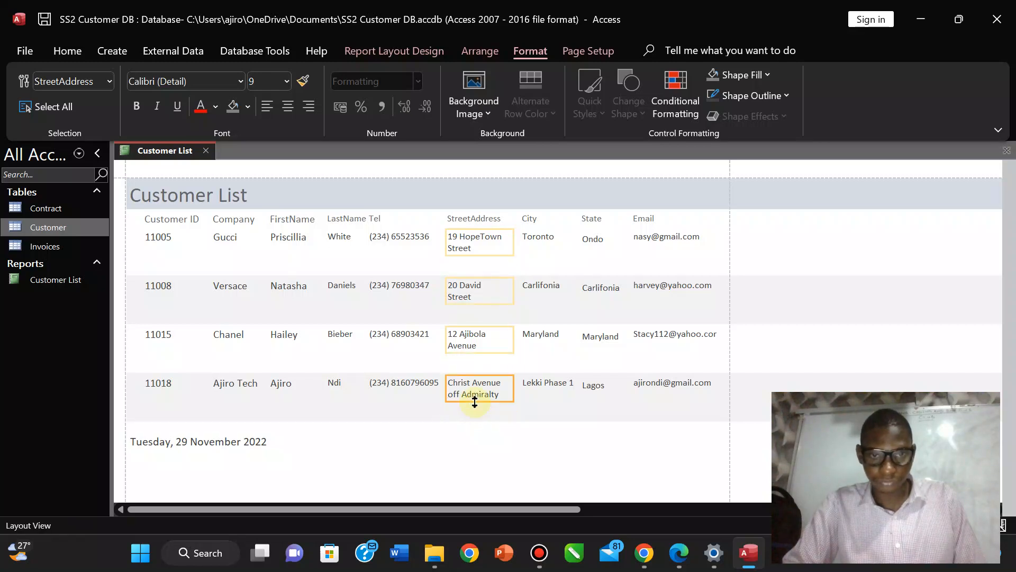
left_click(470, 420)
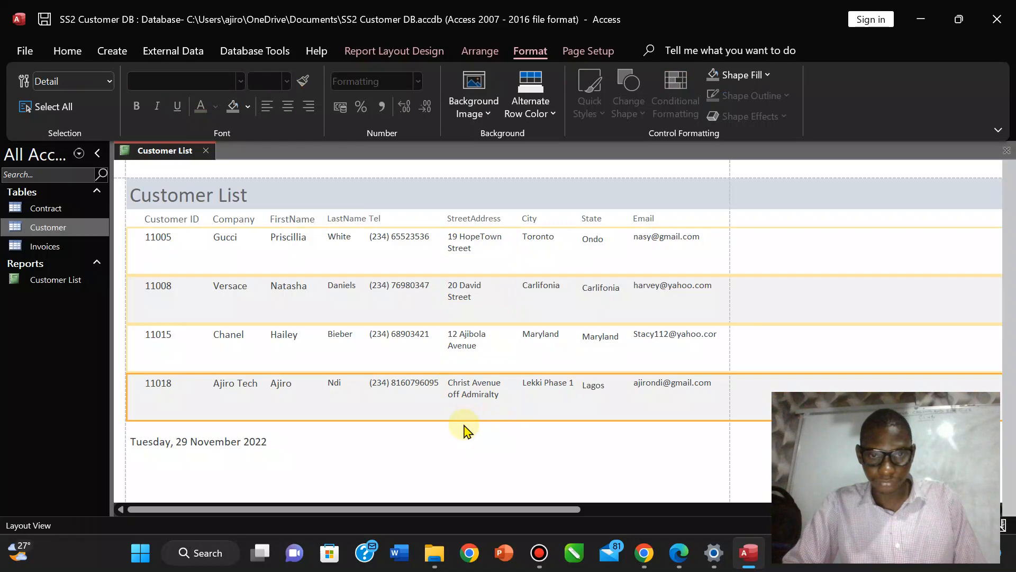
key("ctrl+z")
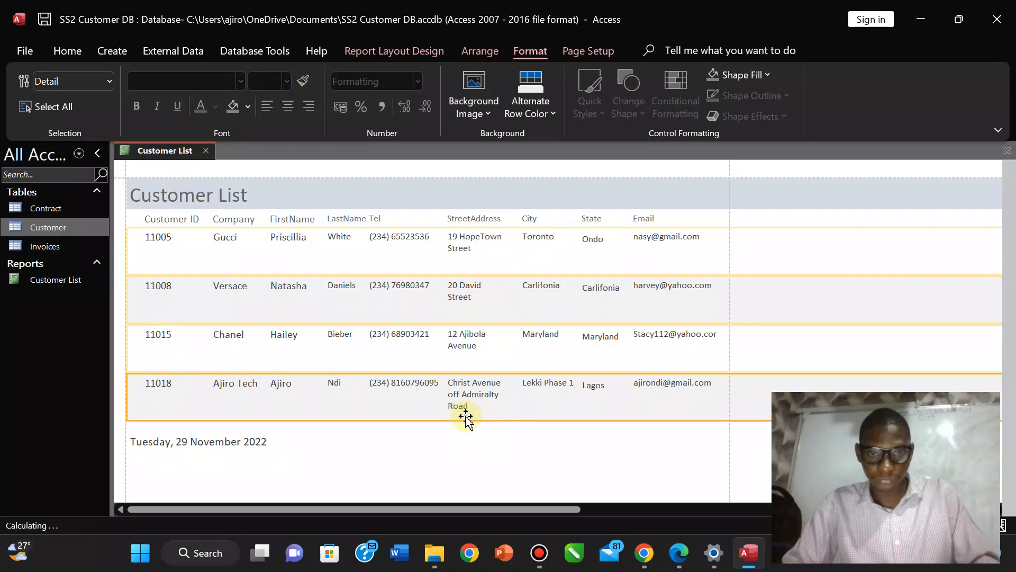
key("ctrl+z")
left_click(478, 356)
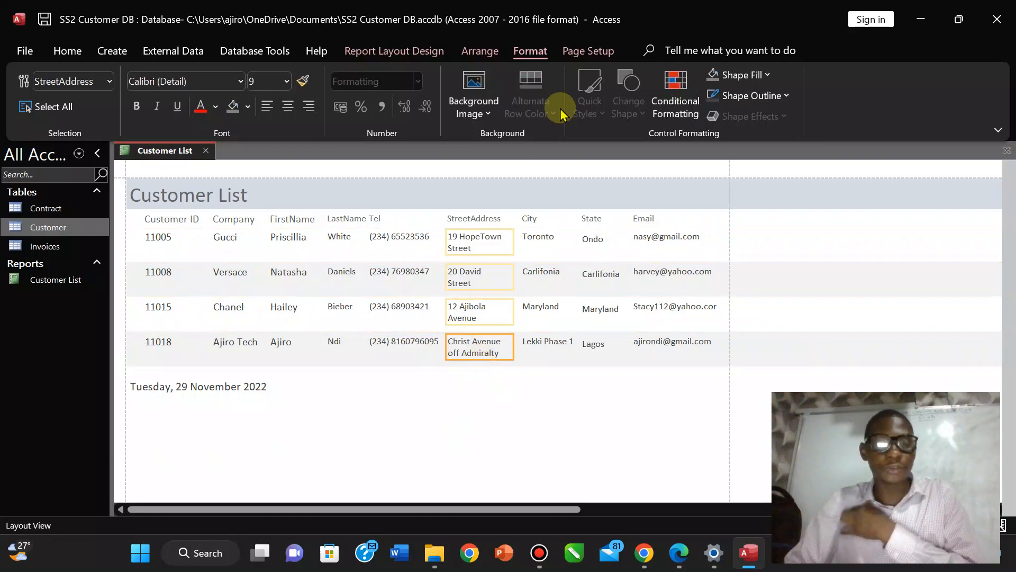
left_click(402, 51)
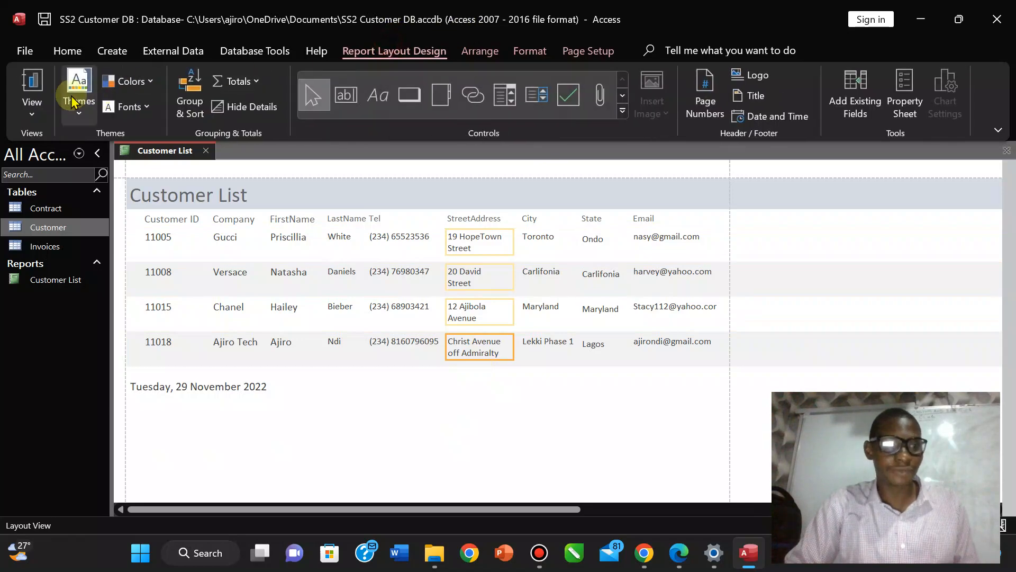
In Design View, adjust the Detail section height and check it in Layout View.
left_click(32, 119)
left_click(67, 259)
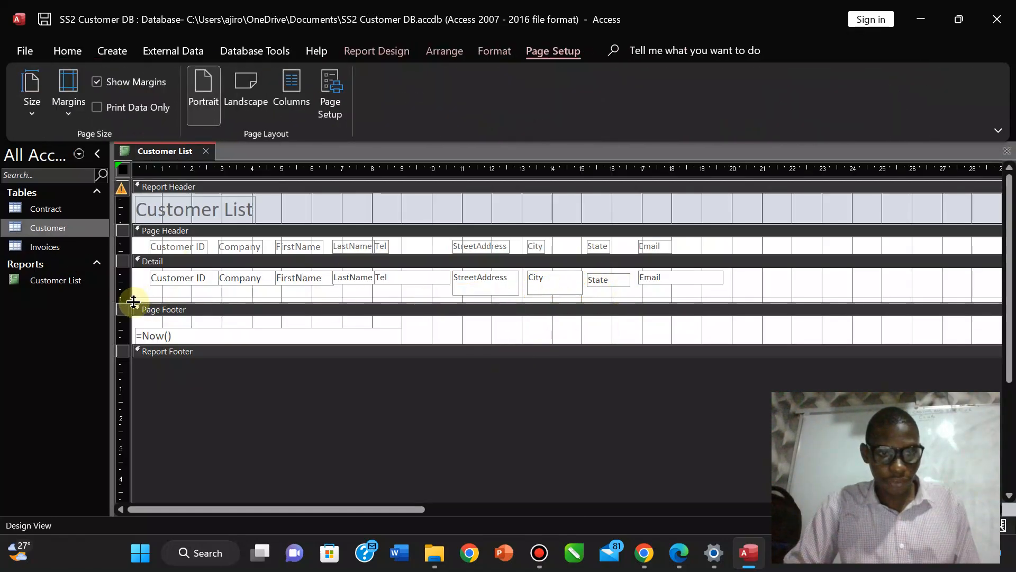
left_click_drag(134, 309, 134, 320)
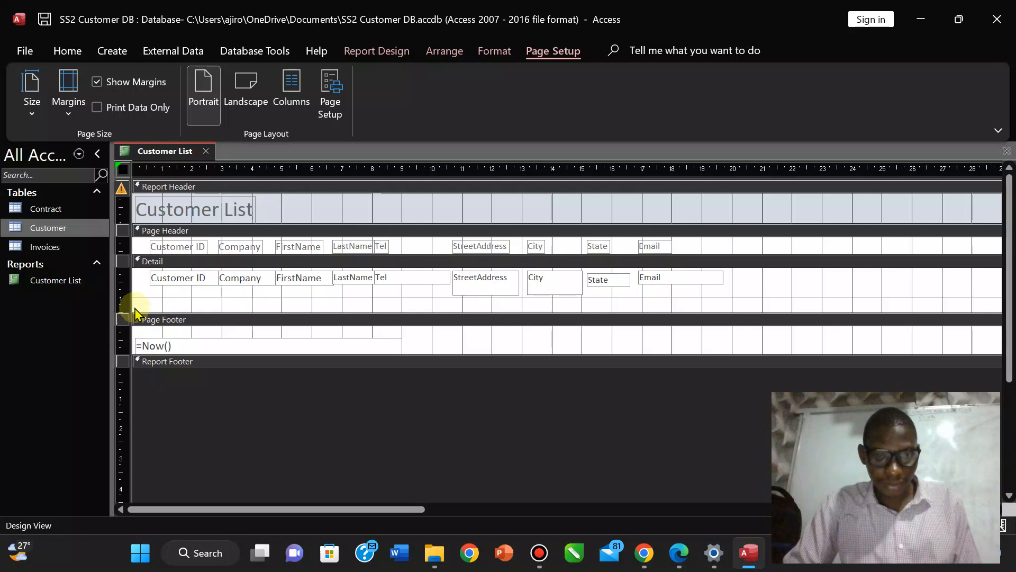
left_click(408, 53)
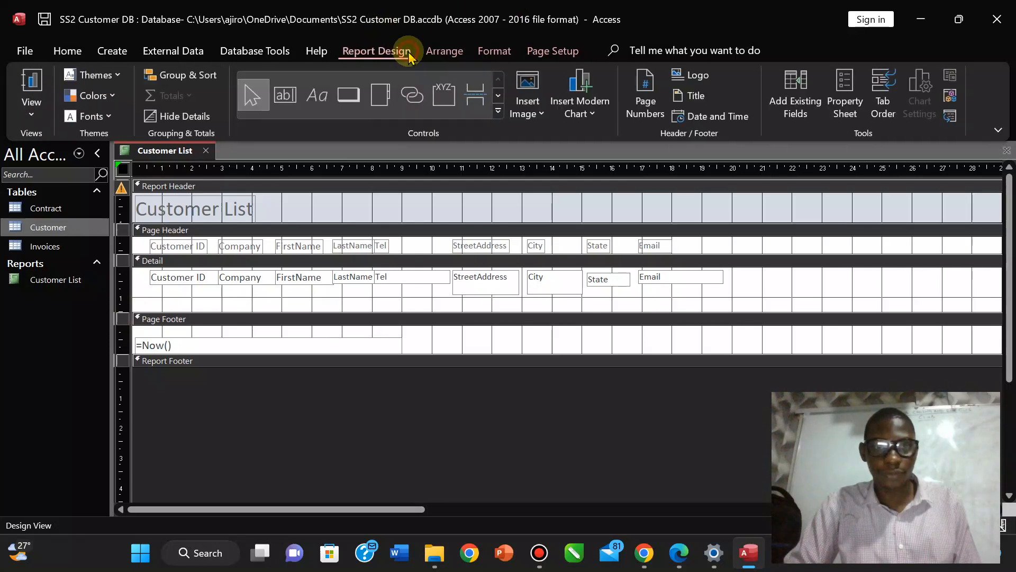
left_click(31, 108)
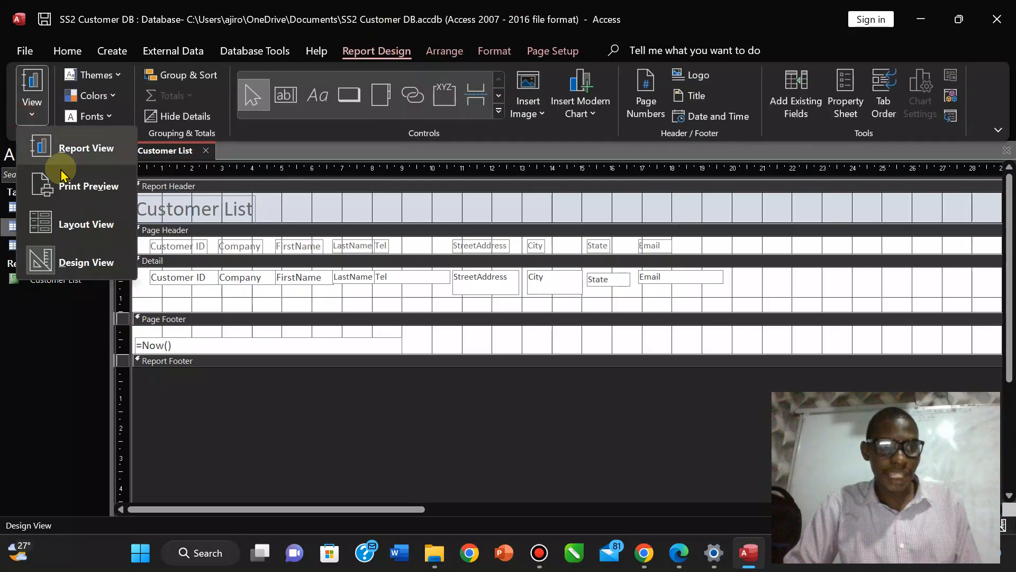
left_click(66, 226)
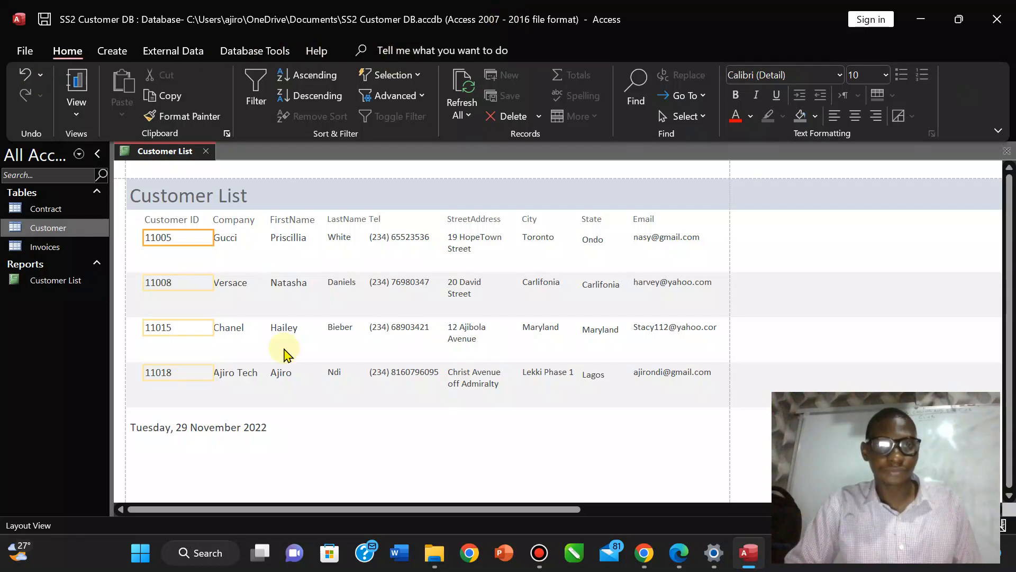
Back in Design View, pull the Page Footer bar up to shorten the Detail section.
left_click(77, 117)
left_click(106, 263)
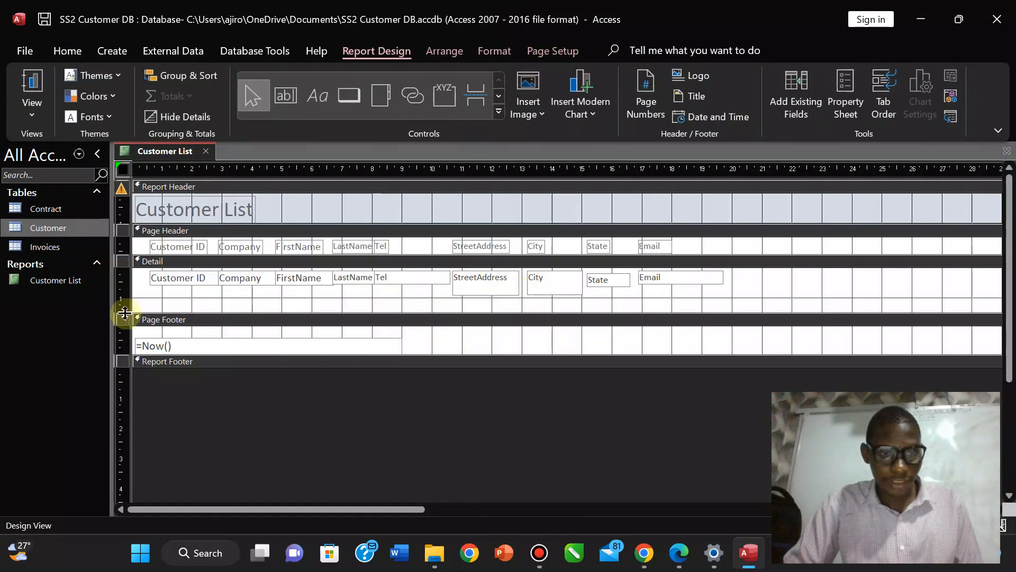
left_click_drag(128, 313, 125, 301)
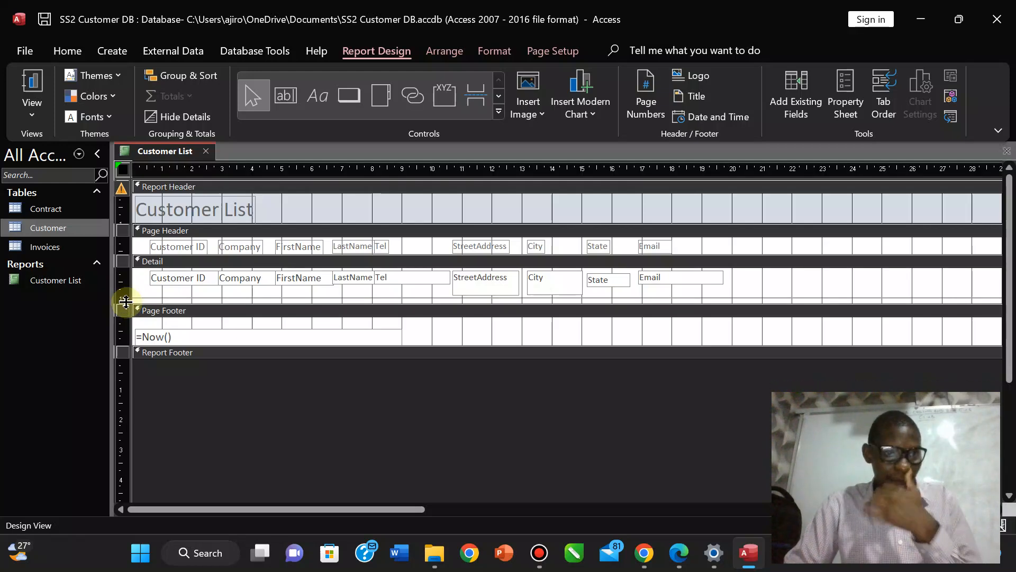
left_click(30, 115)
left_click(86, 225)
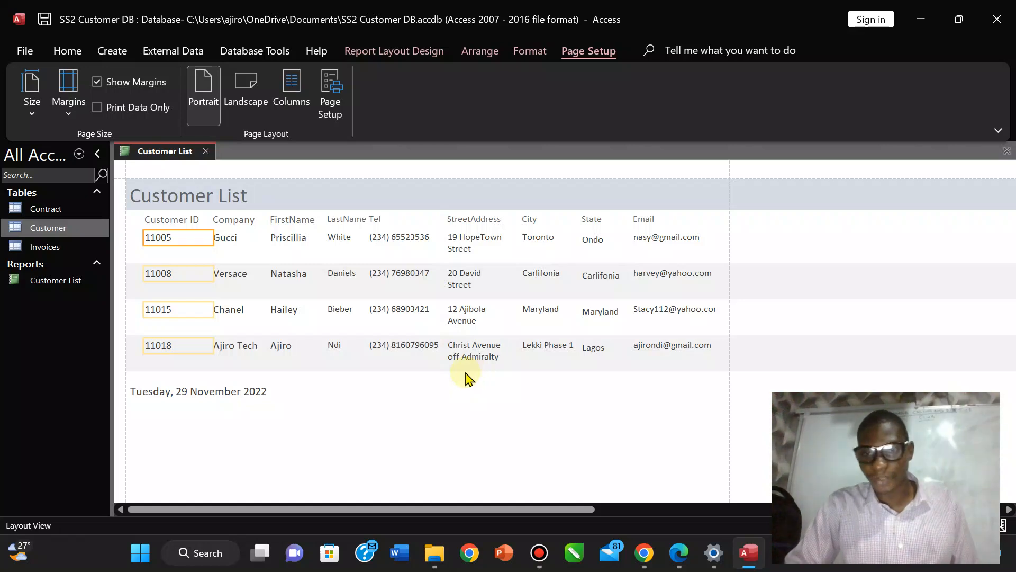
left_click(410, 54)
left_click(31, 93)
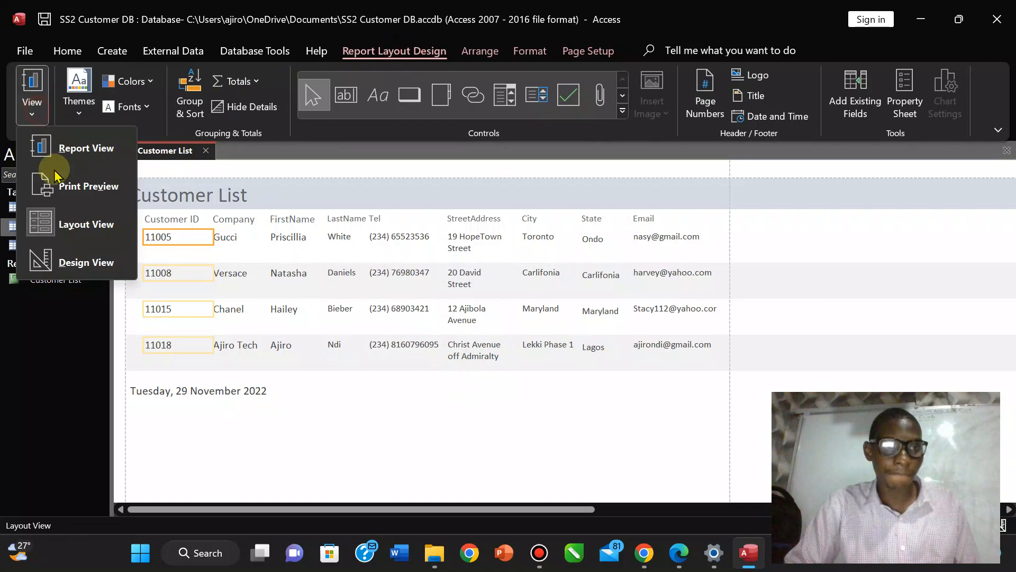
left_click(64, 189)
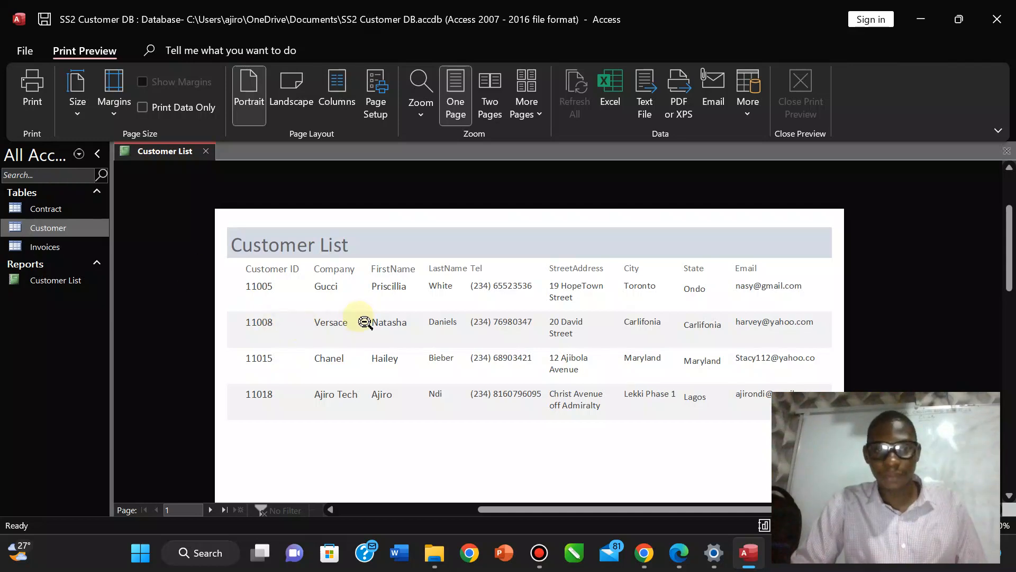
left_click(597, 352)
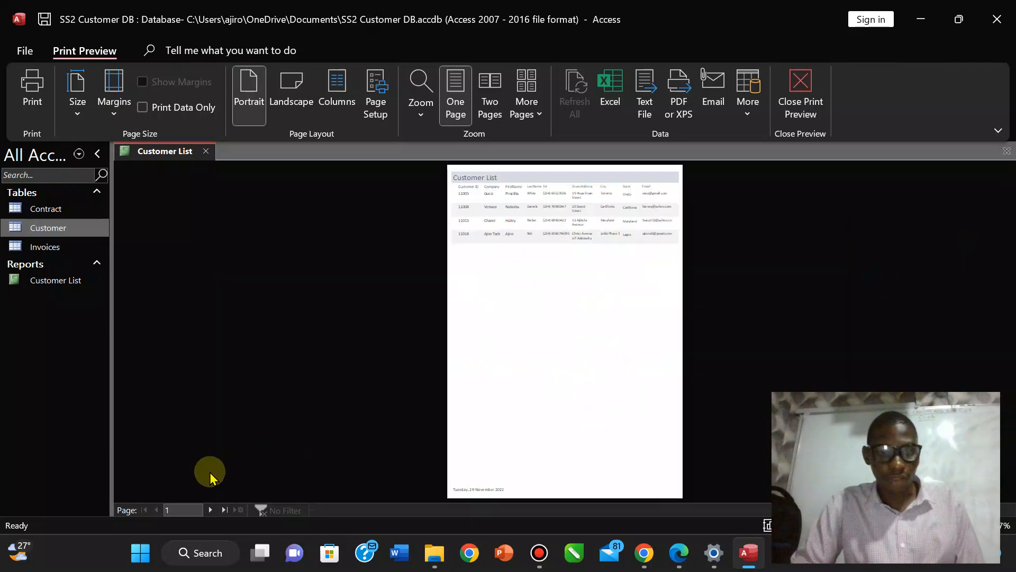
left_click(211, 510)
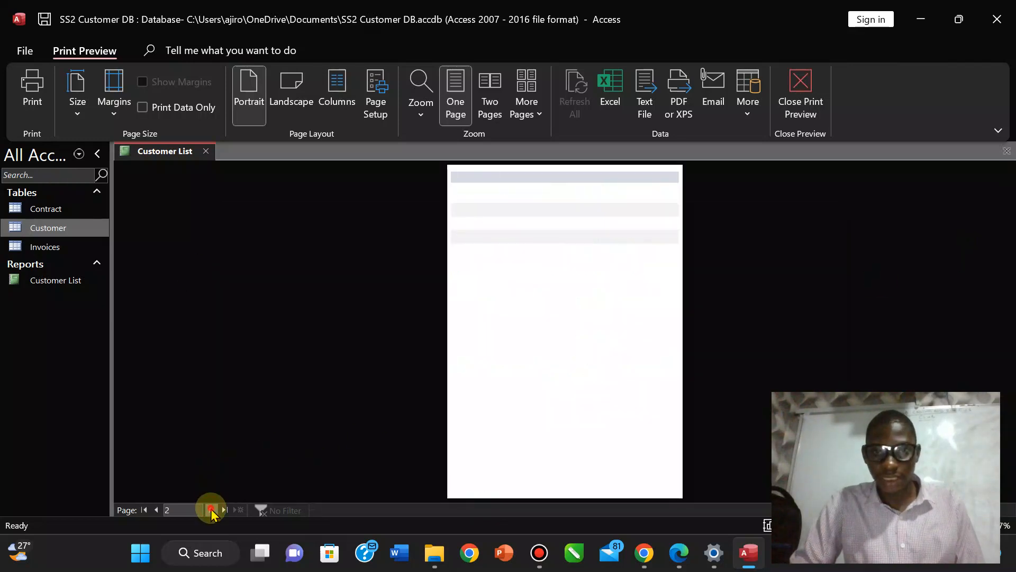
left_click(212, 510)
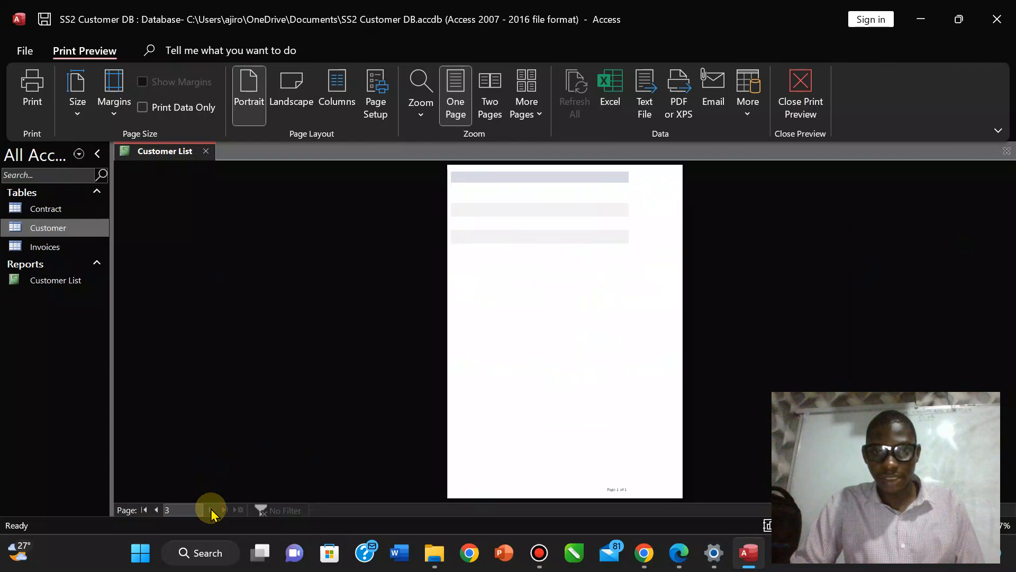
left_click(156, 510)
left_click(156, 511)
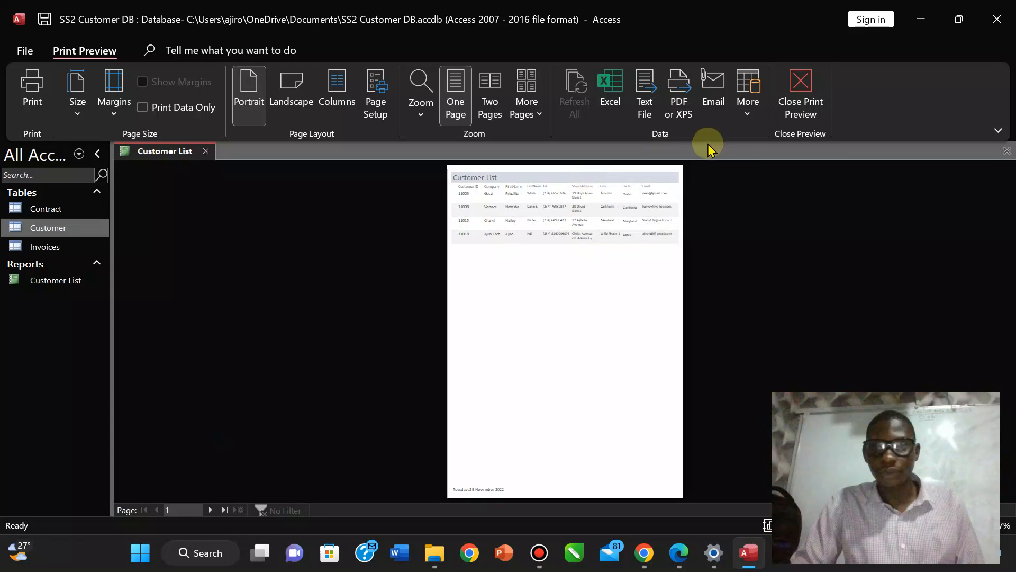
left_click(801, 85)
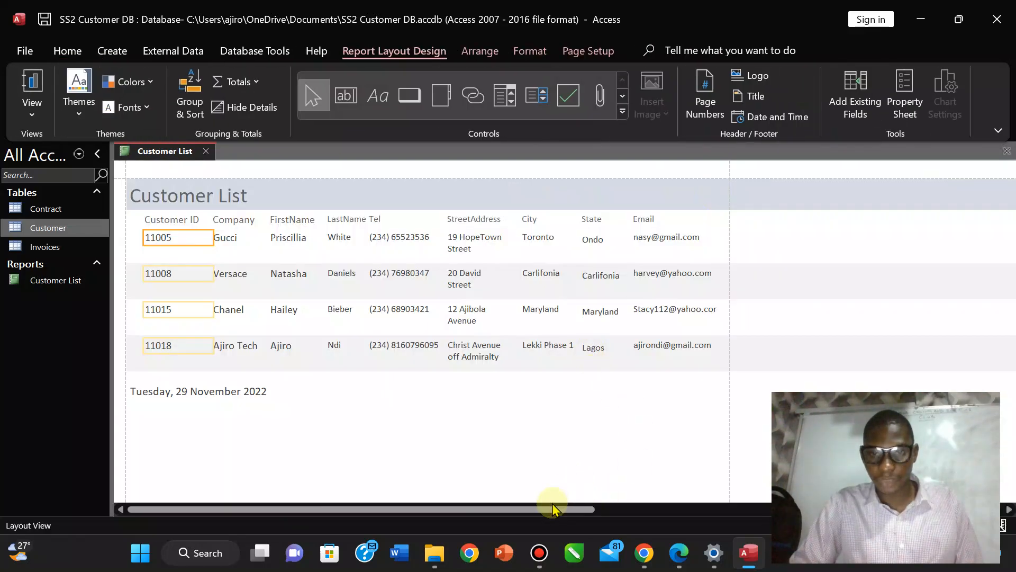
Scroll across the report's detail rows and switch it to Design View.
left_click_drag(548, 512, 715, 471)
left_click(672, 271)
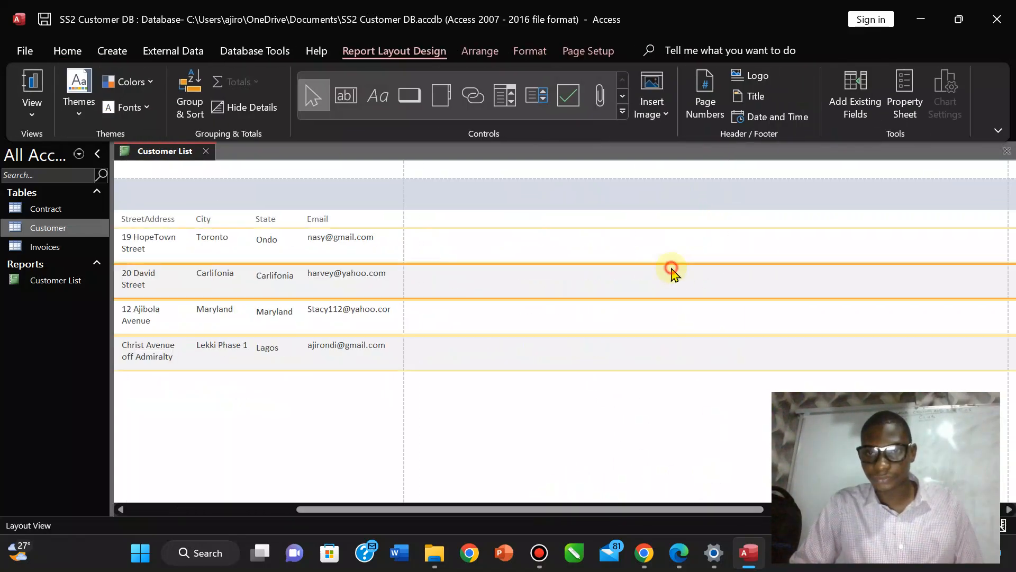
left_click(648, 243)
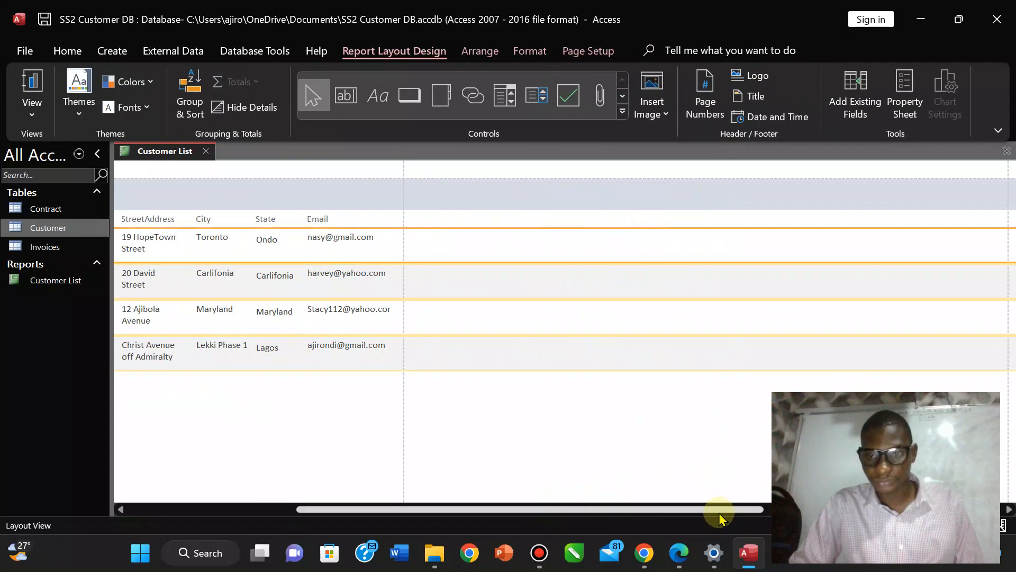
left_click_drag(718, 508, 956, 508)
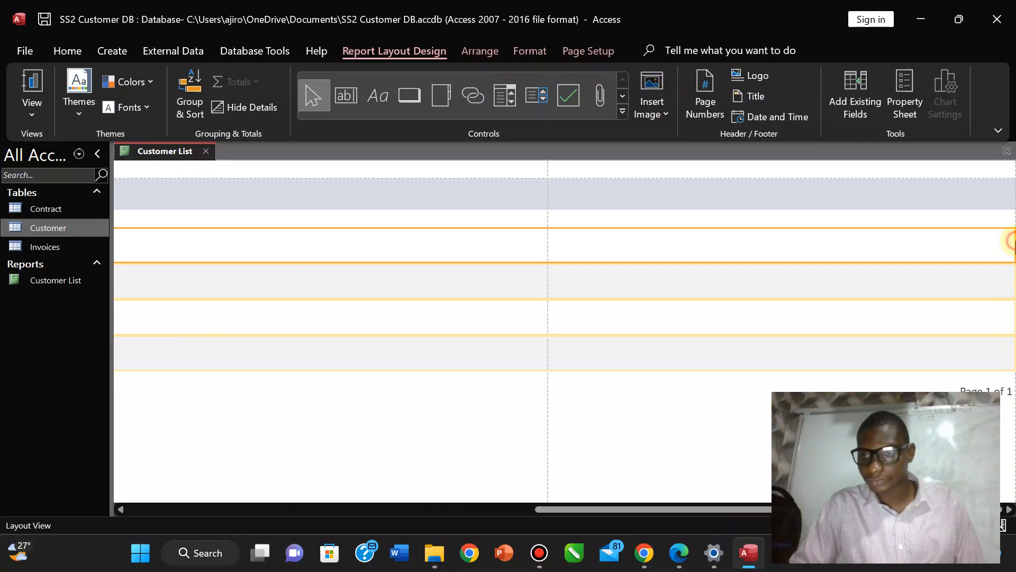
left_click(33, 110)
left_click(71, 258)
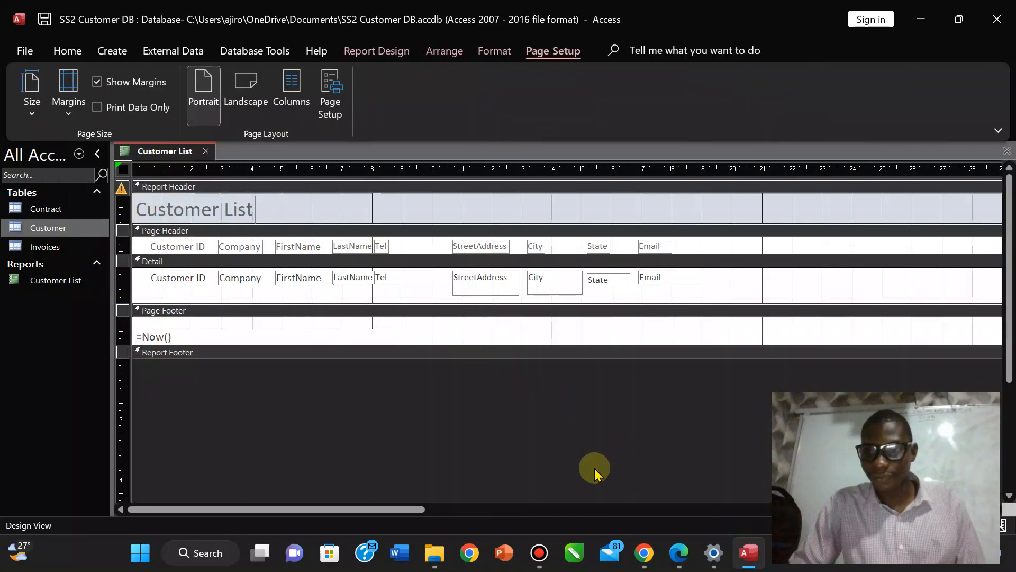
Drag the report's right edge far left to narrow its overall width.
left_click_drag(340, 511, 904, 511)
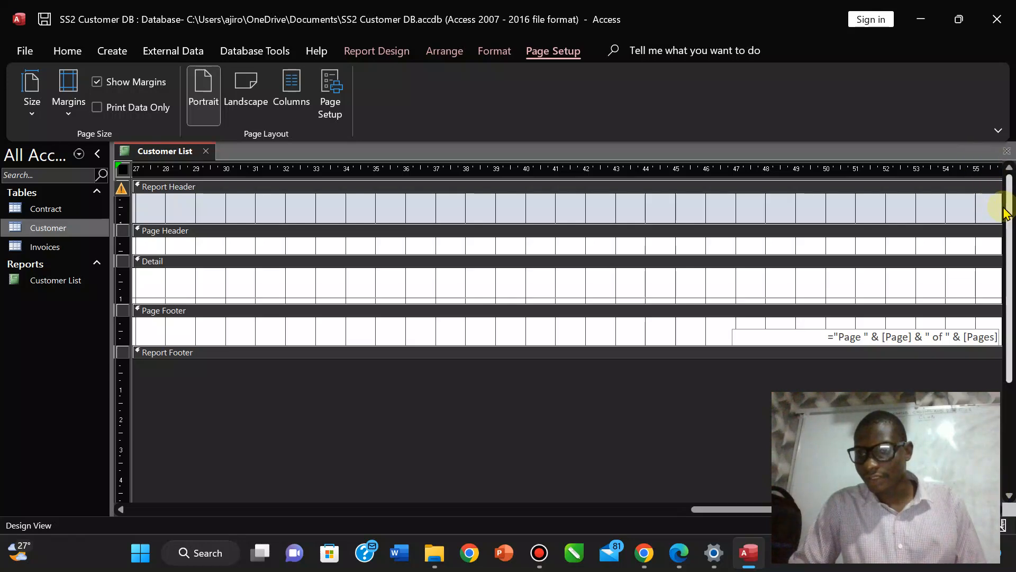
left_click_drag(1000, 206, 834, 211)
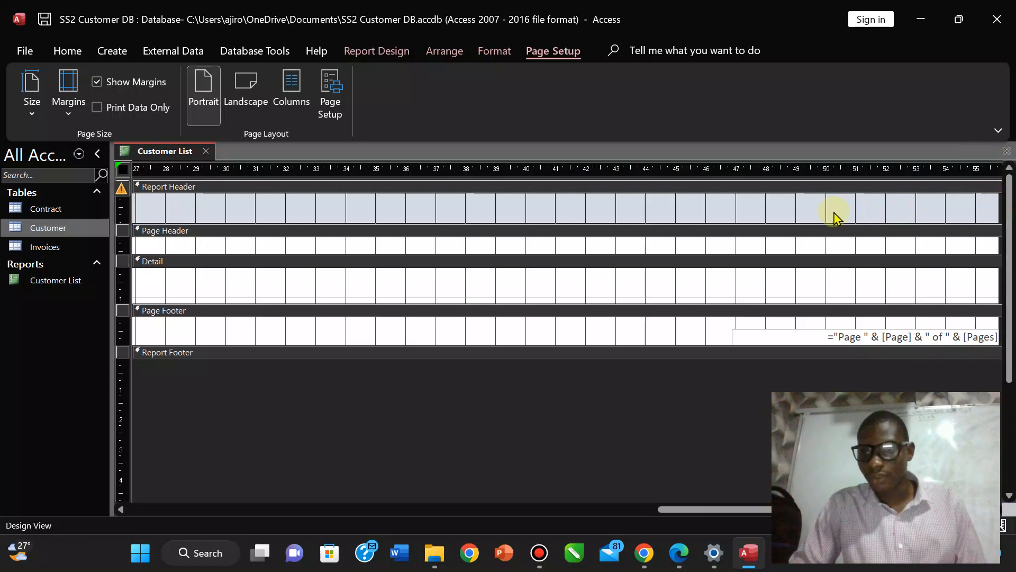
left_click_drag(998, 204, 932, 207)
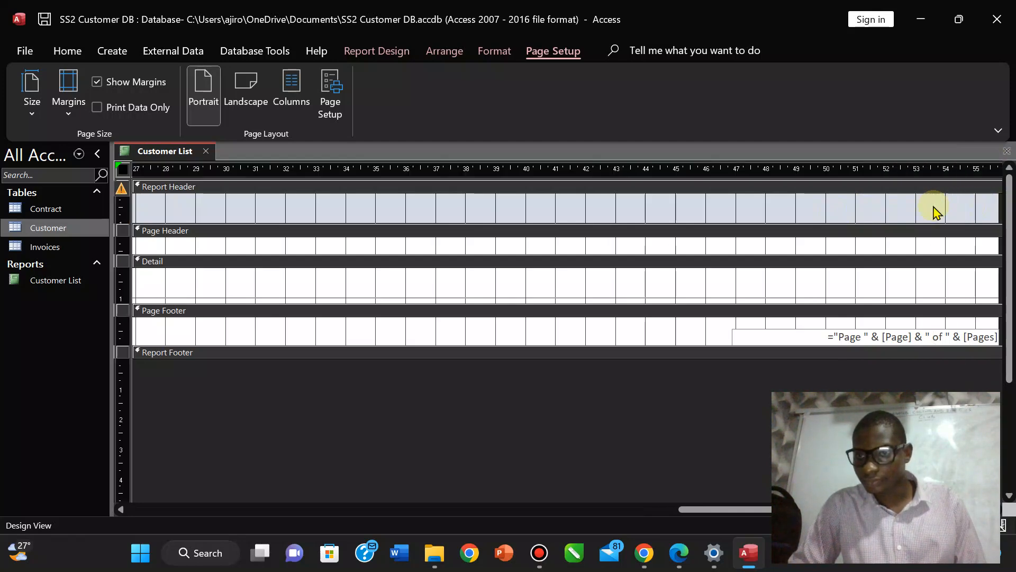
left_click_drag(998, 204, 400, 222)
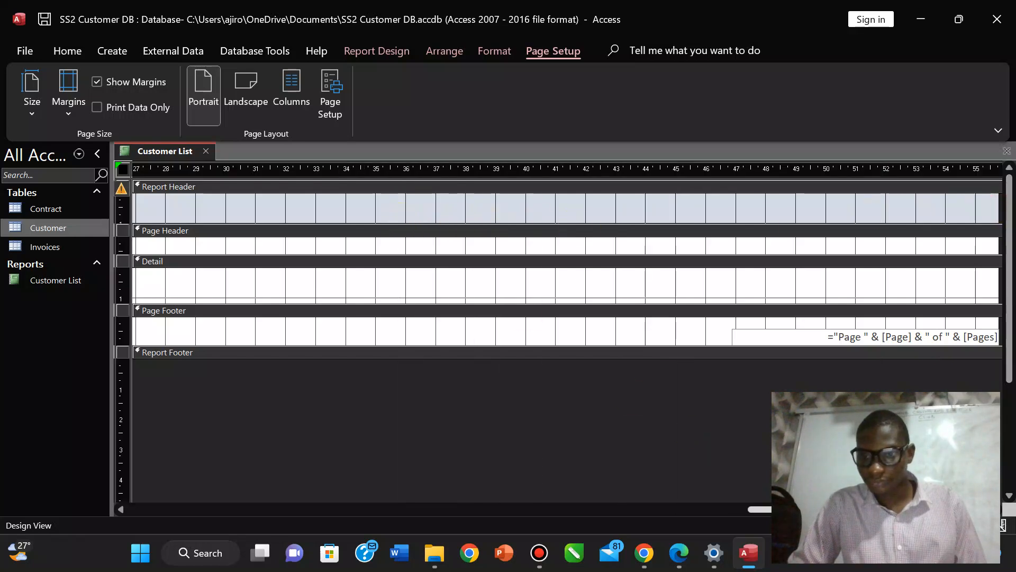
left_click_drag(783, 509, 383, 491)
left_click_drag(318, 507, 161, 503)
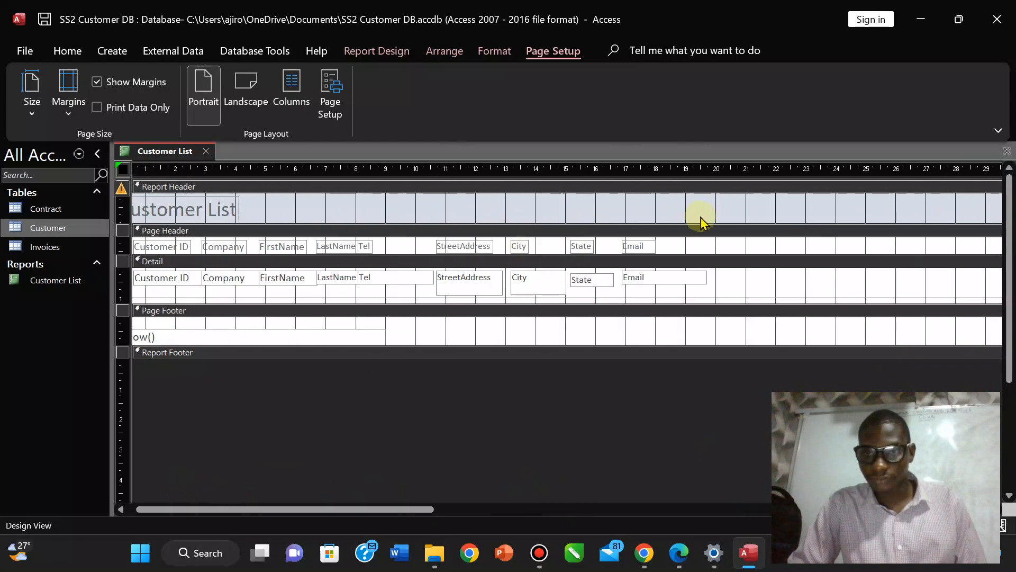
Narrow the report width further, then select the page-number box in the Page Footer.
left_click(752, 216)
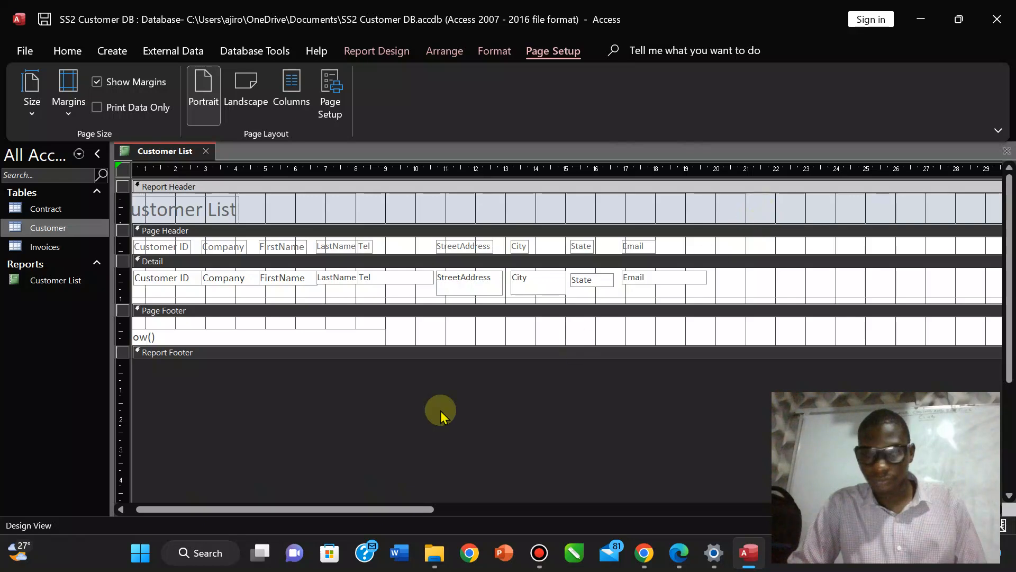
left_click_drag(241, 509, 900, 513)
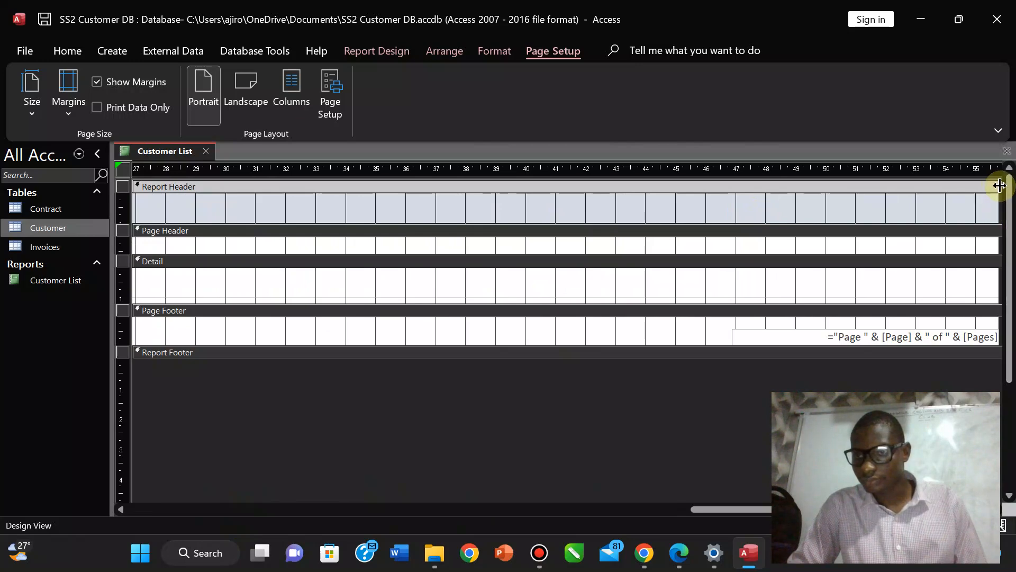
left_click_drag(999, 185, 898, 192)
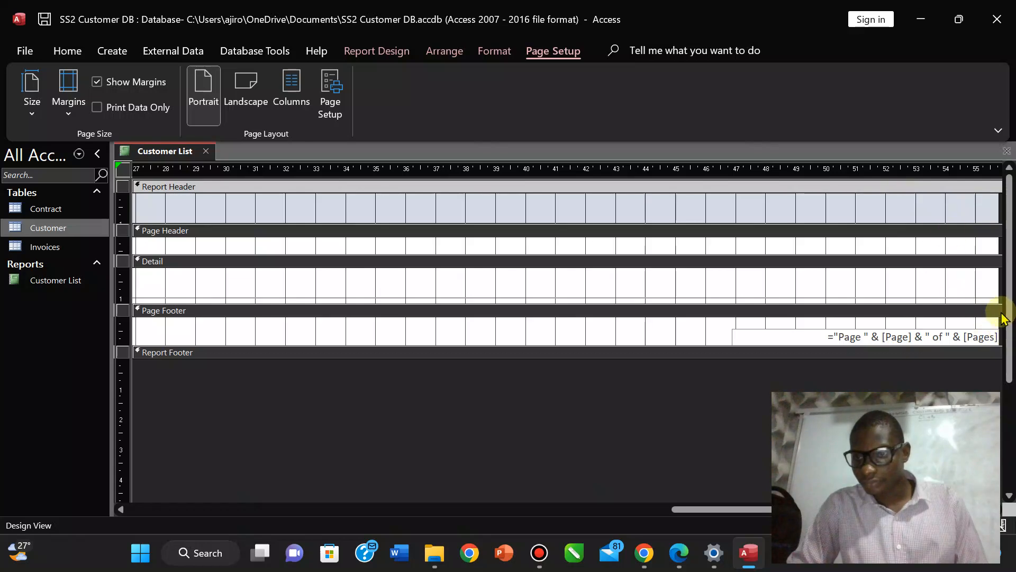
left_click_drag(999, 305, 903, 302)
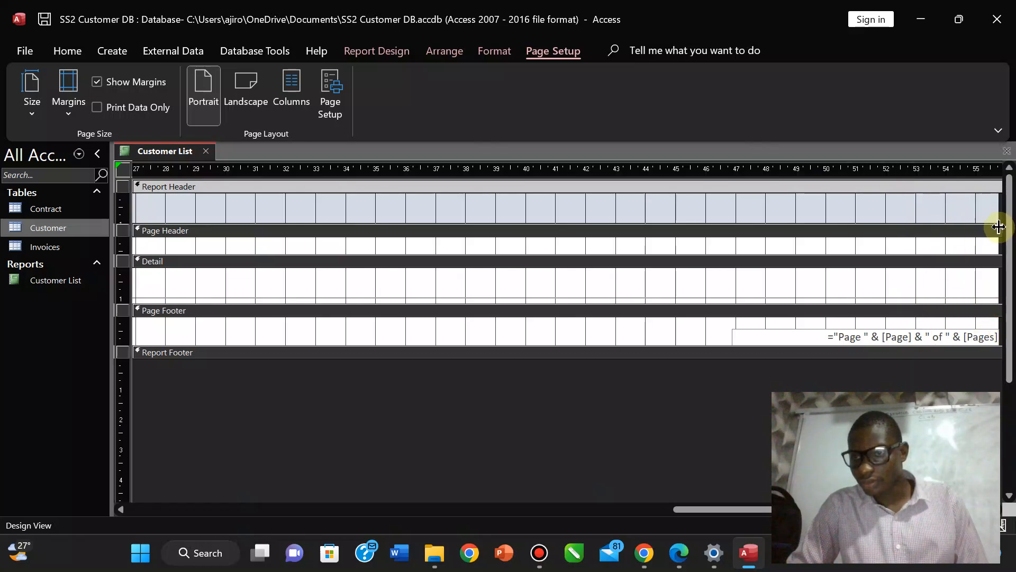
left_click_drag(996, 209, 872, 215)
left_click(850, 194)
left_click(850, 187)
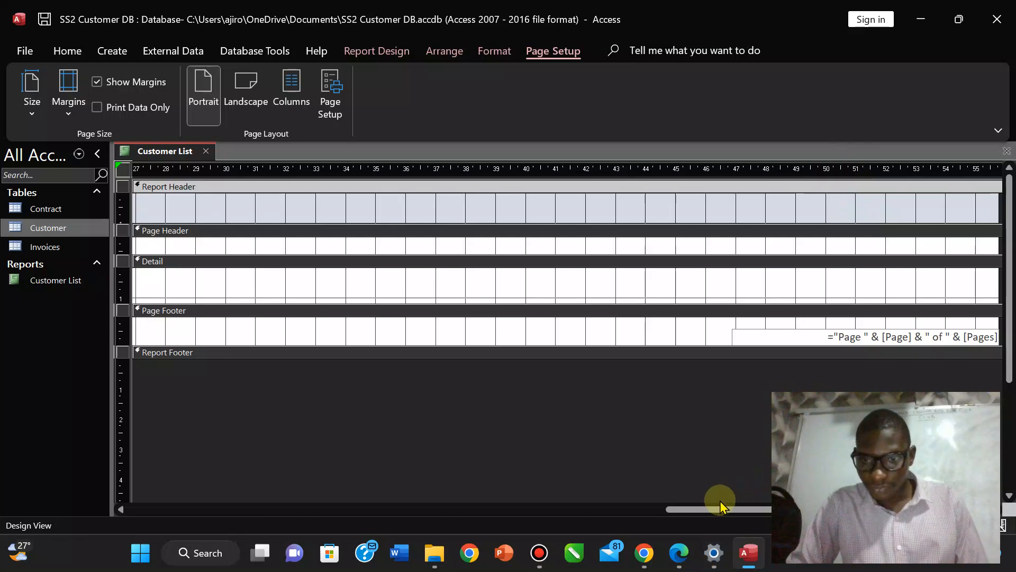
left_click(832, 337)
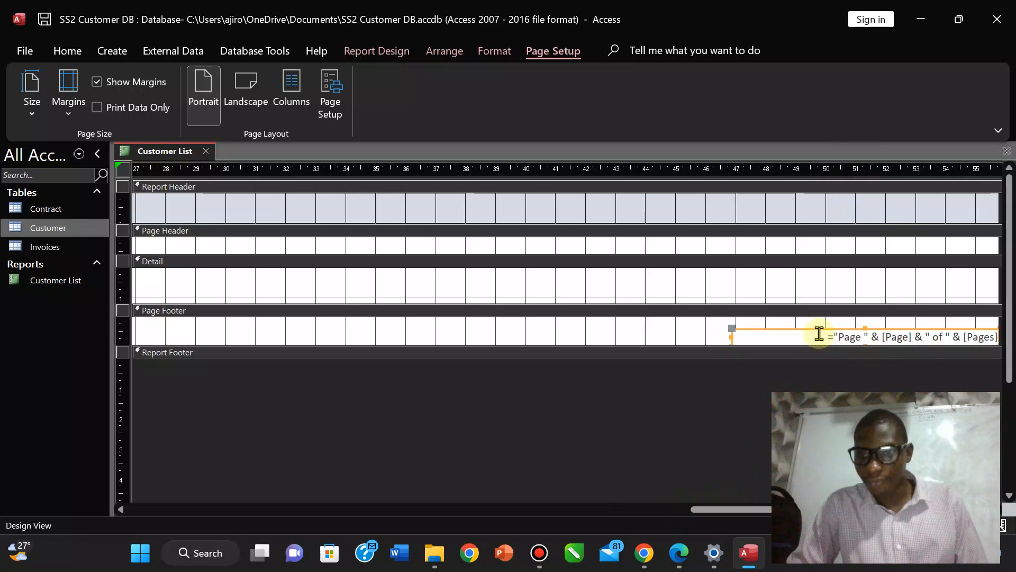
Drag the "Page of Pages" number box far left in the Page Footer, beside the =Now() date.
left_click_drag(818, 328, 250, 327)
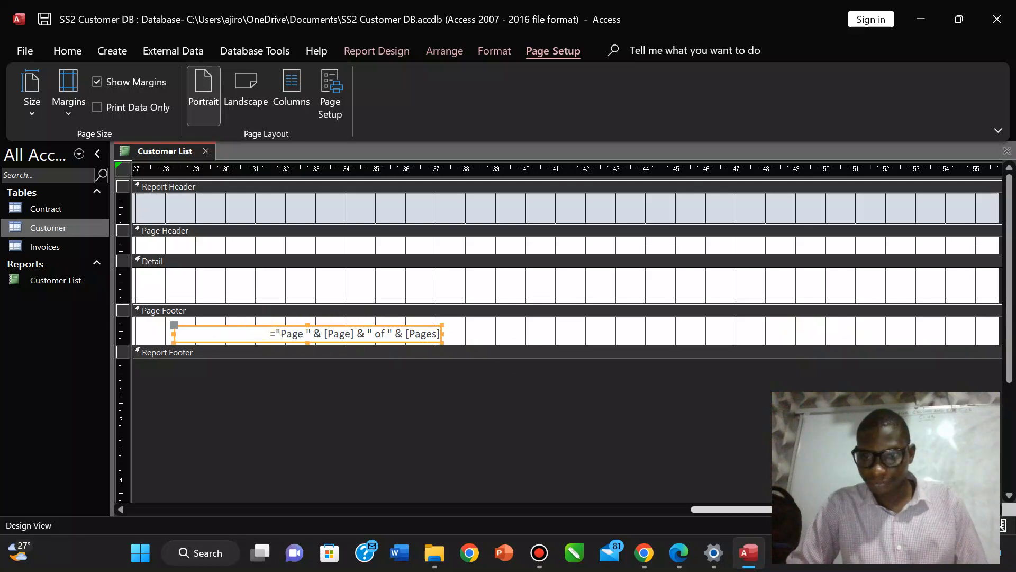
left_click_drag(729, 510, 309, 502)
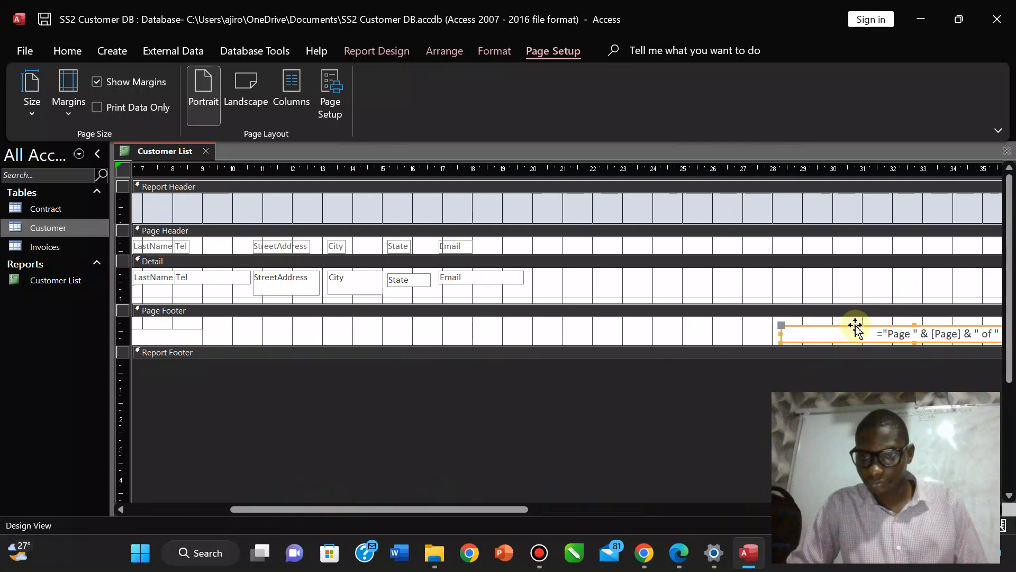
left_click_drag(856, 327, 335, 324)
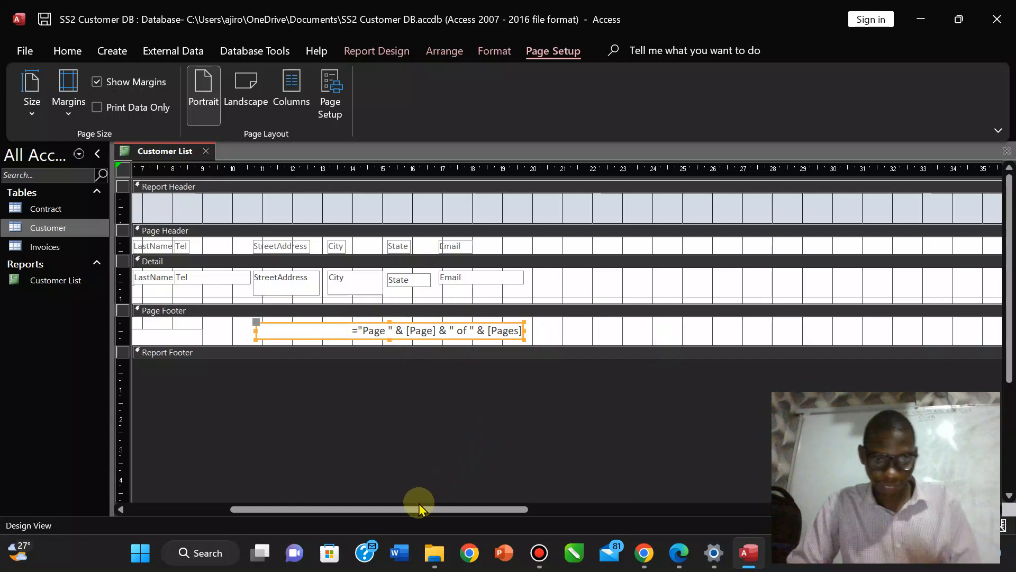
left_click_drag(415, 509, 312, 509)
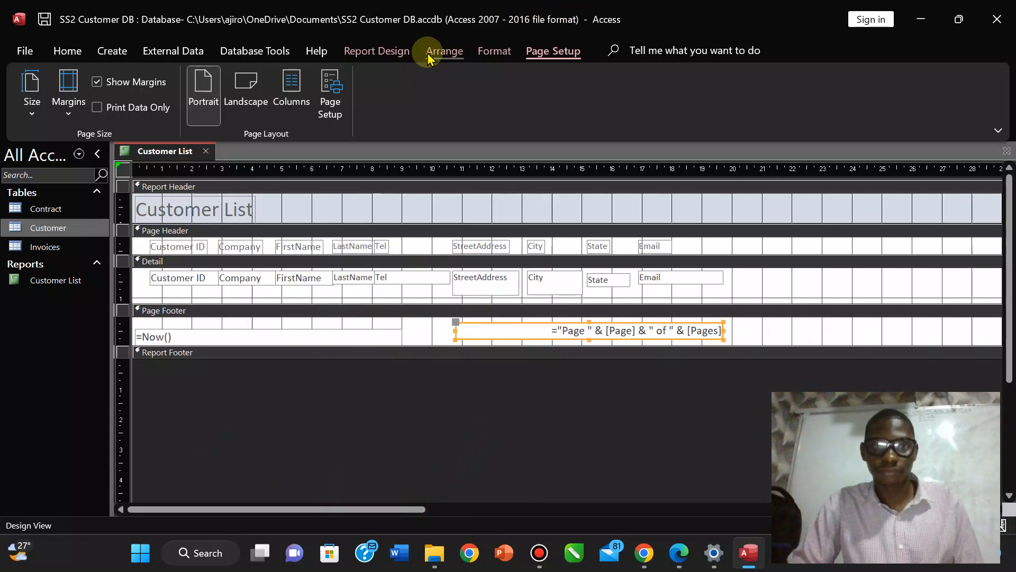
left_click(372, 52)
Open Print Preview, dismiss the section-width warning, and check the Customer List pages.
left_click(32, 115)
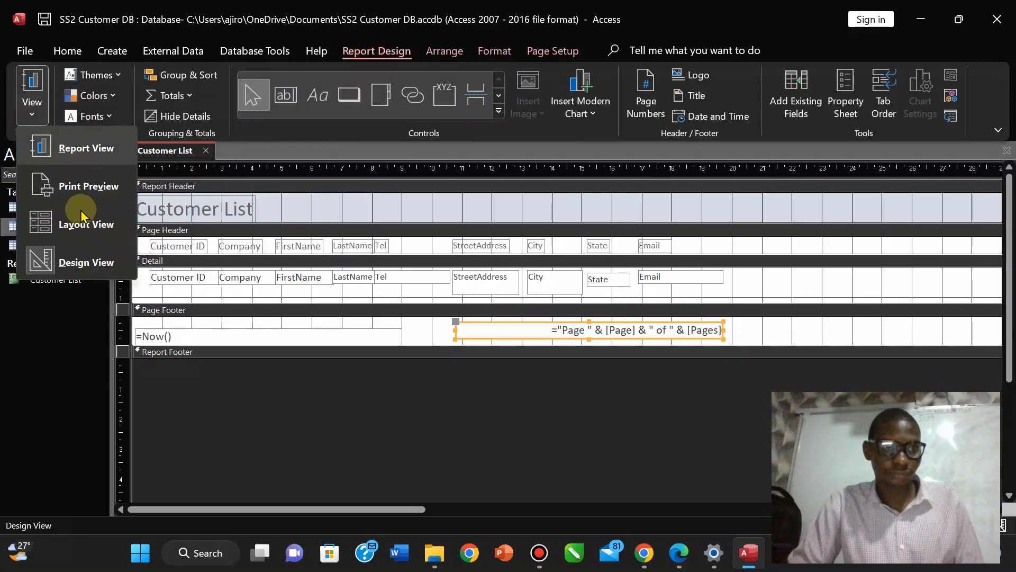
left_click(75, 191)
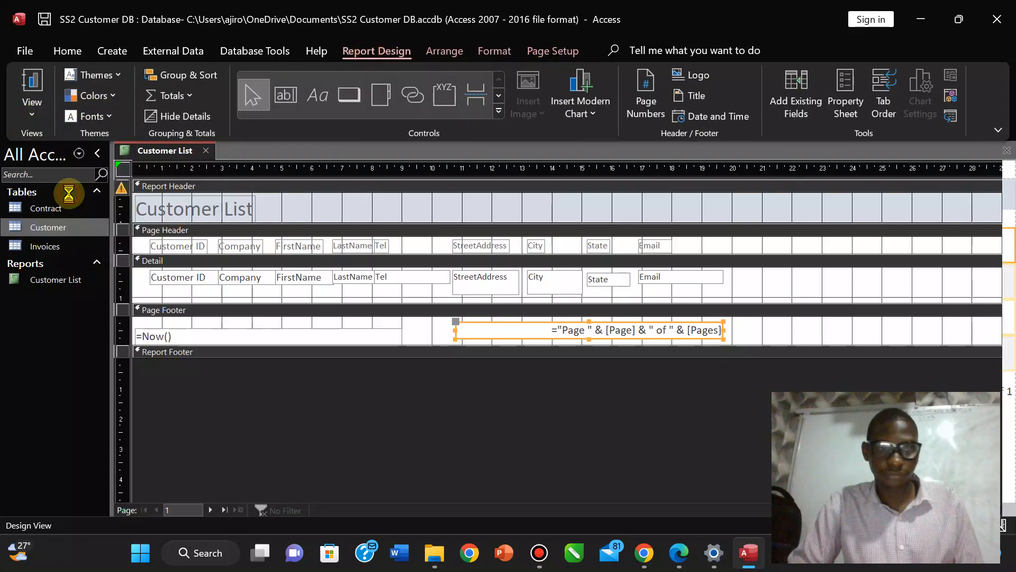
left_click(484, 324)
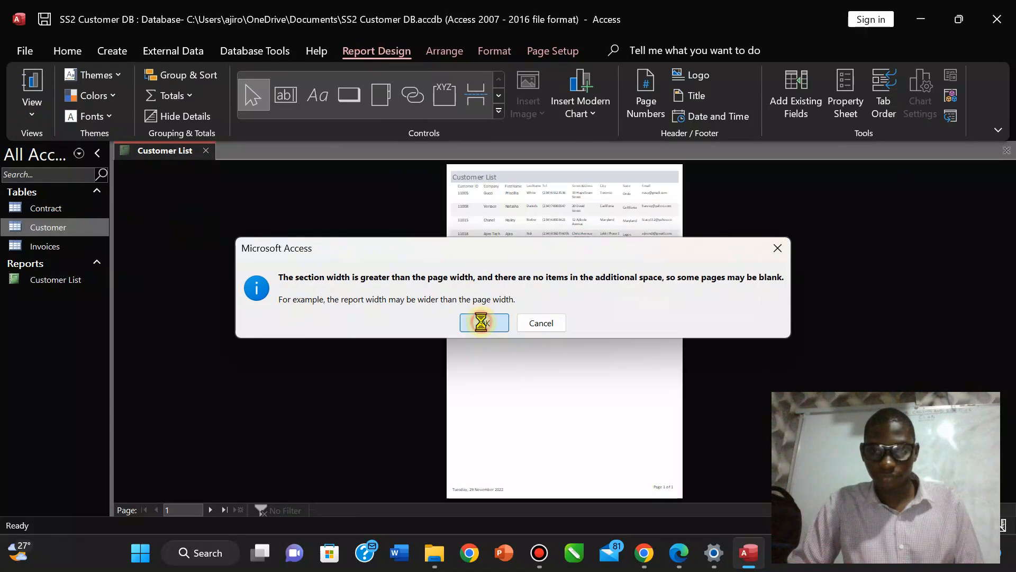
left_click(210, 509)
left_click(208, 511)
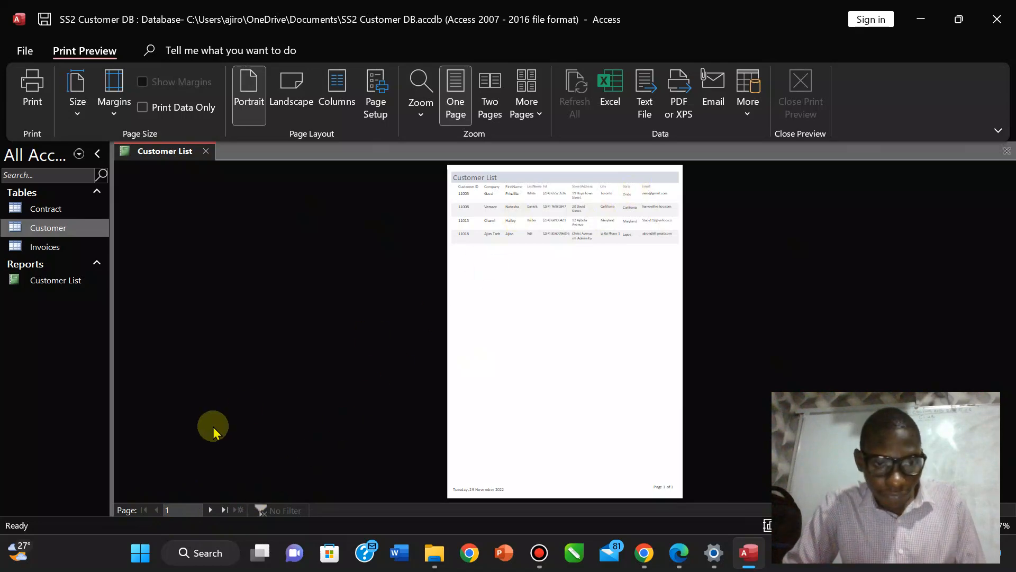
left_click(581, 242)
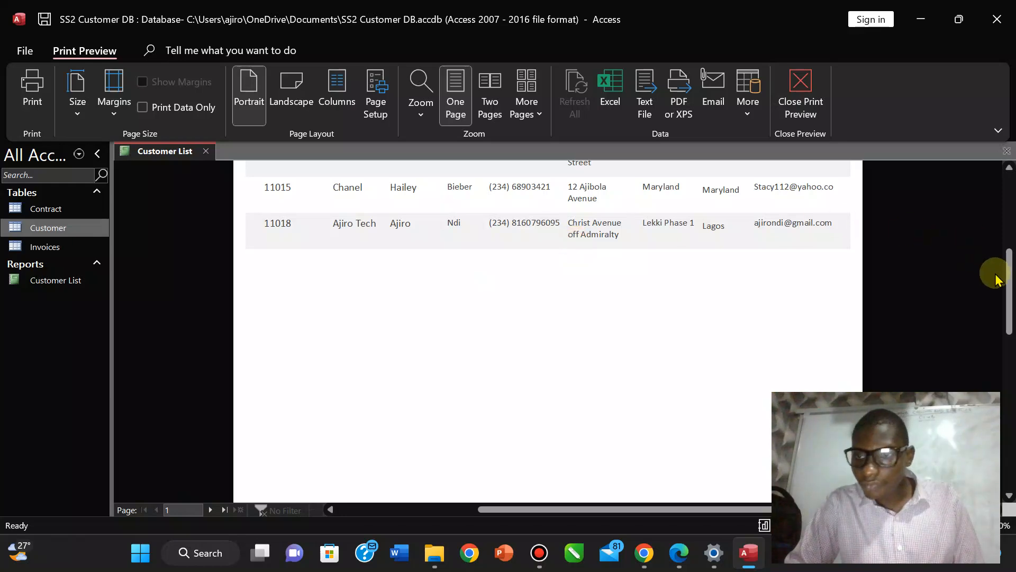
left_click_drag(1008, 244, 969, 181)
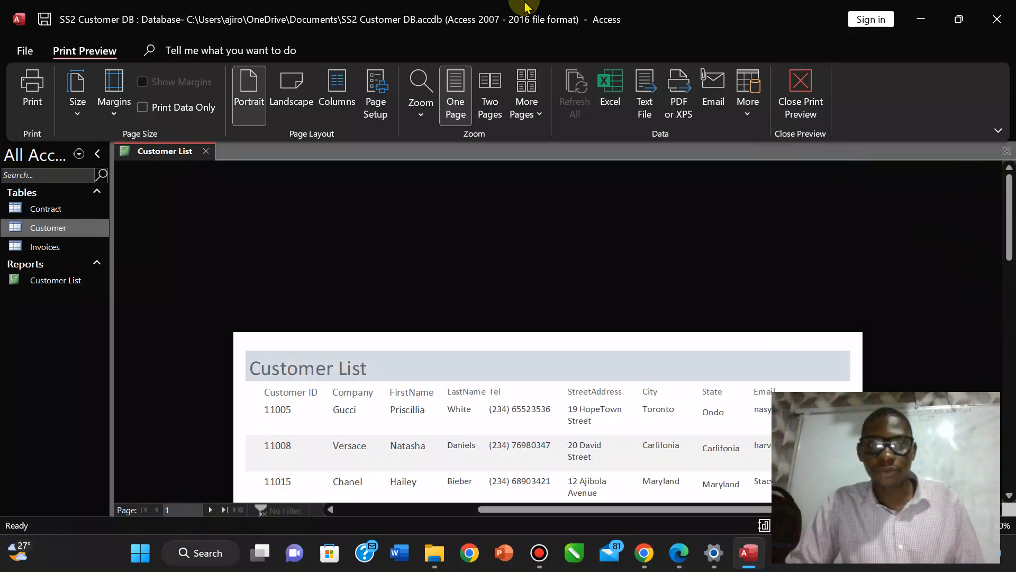
mouse_move(520, 7)
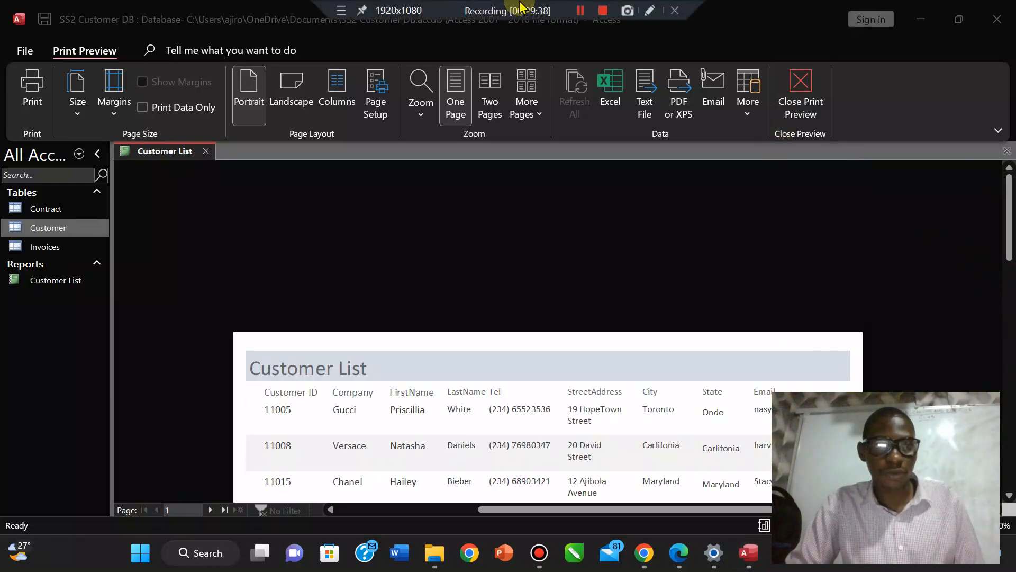
left_click(582, 11)
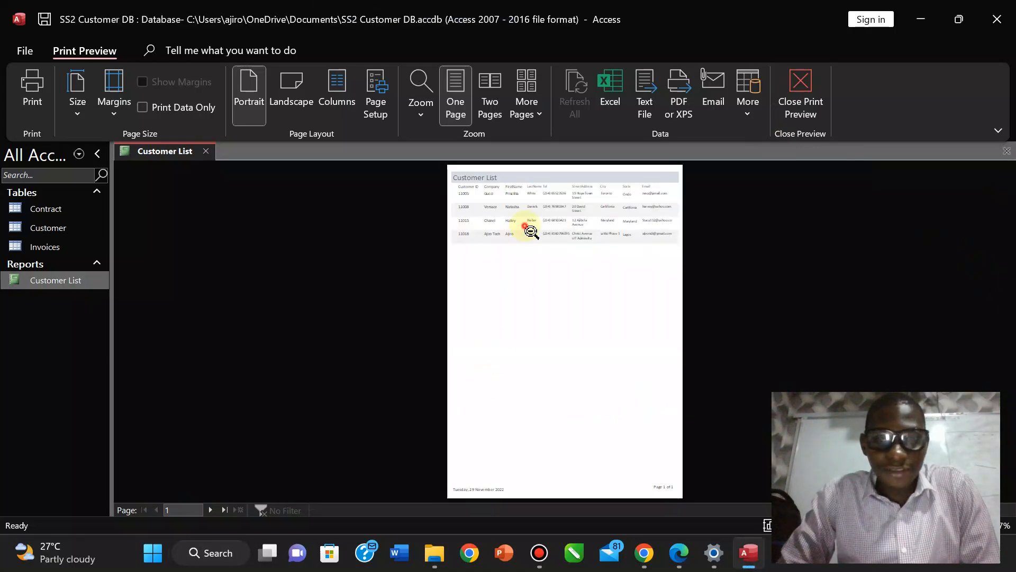
left_click(532, 232)
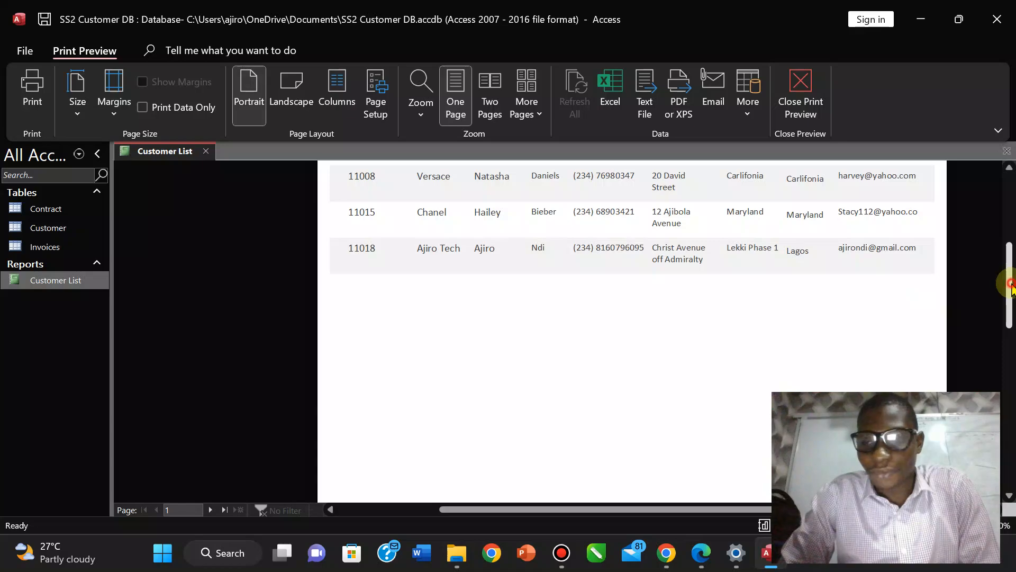
left_click_drag(1011, 286, 1010, 242)
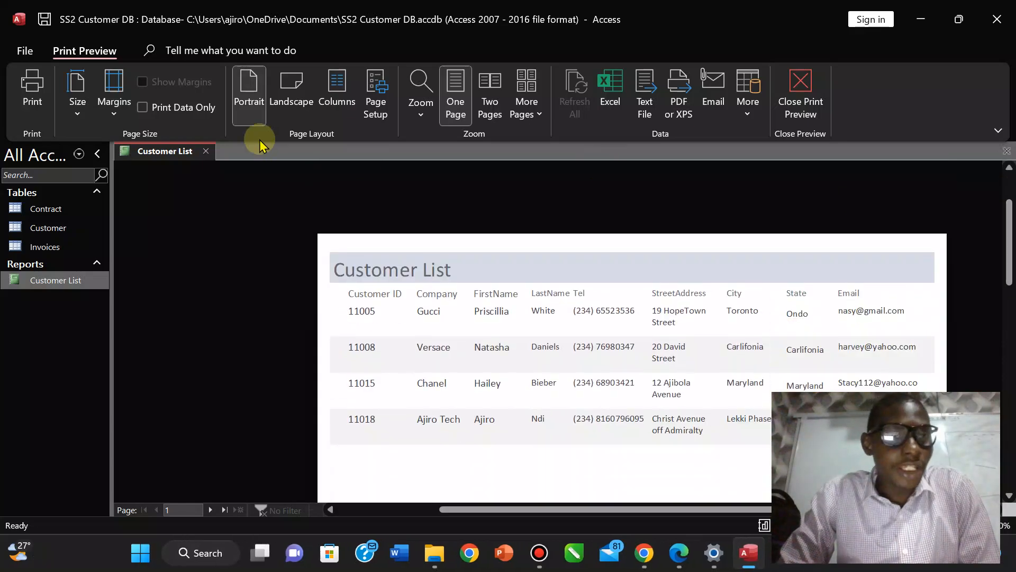
left_click(799, 92)
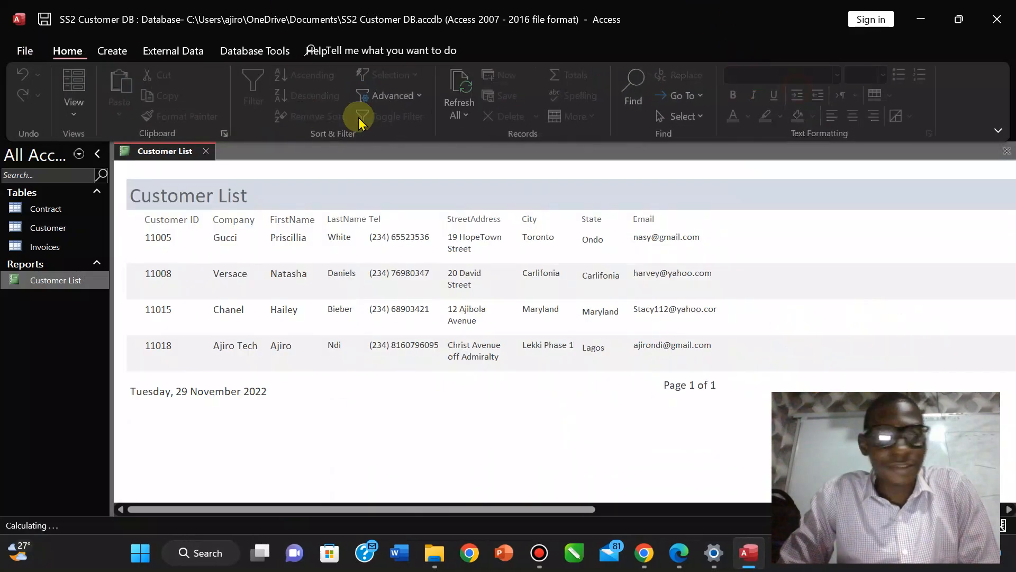
left_click(79, 110)
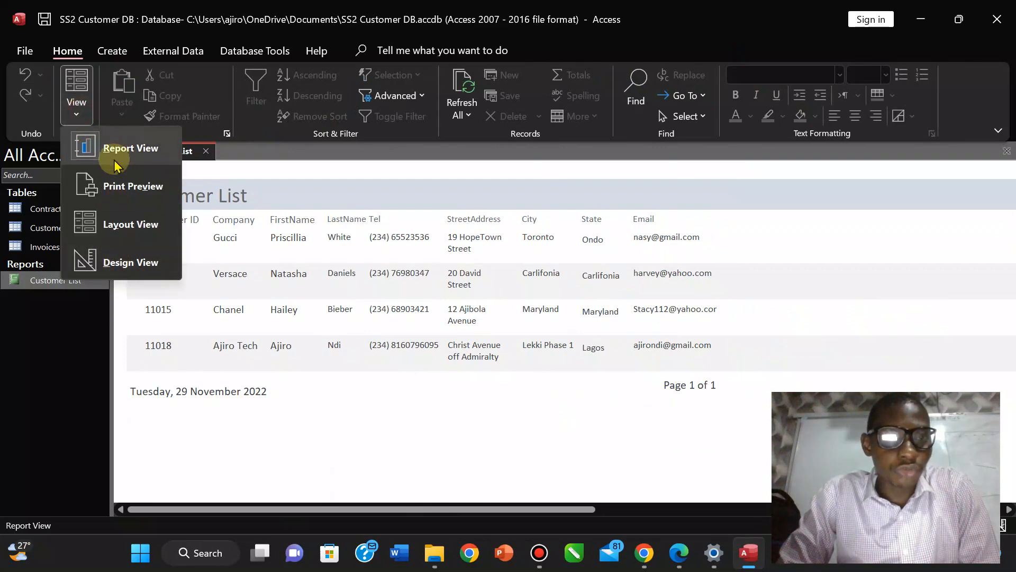
left_click(121, 187)
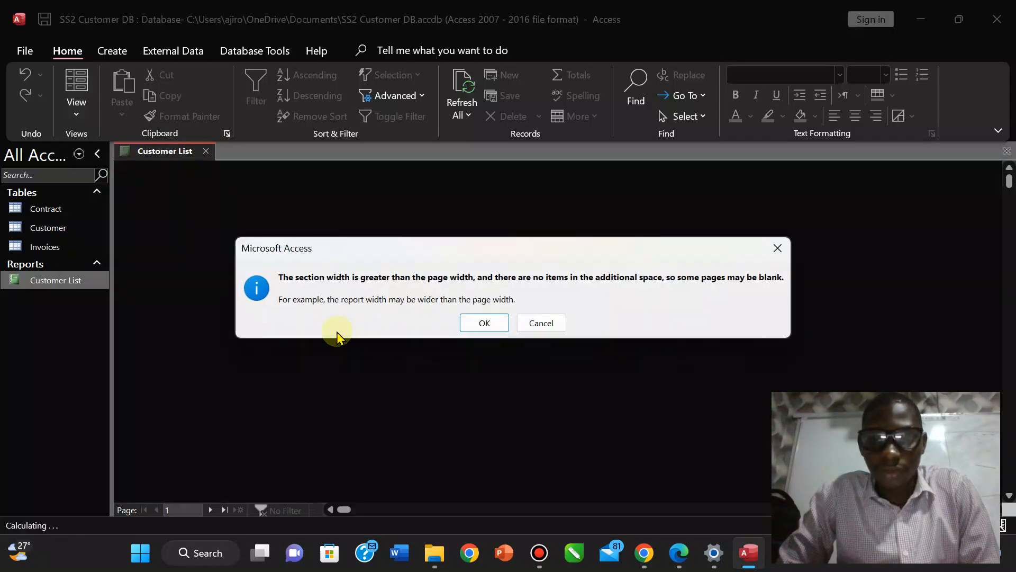
left_click(484, 323)
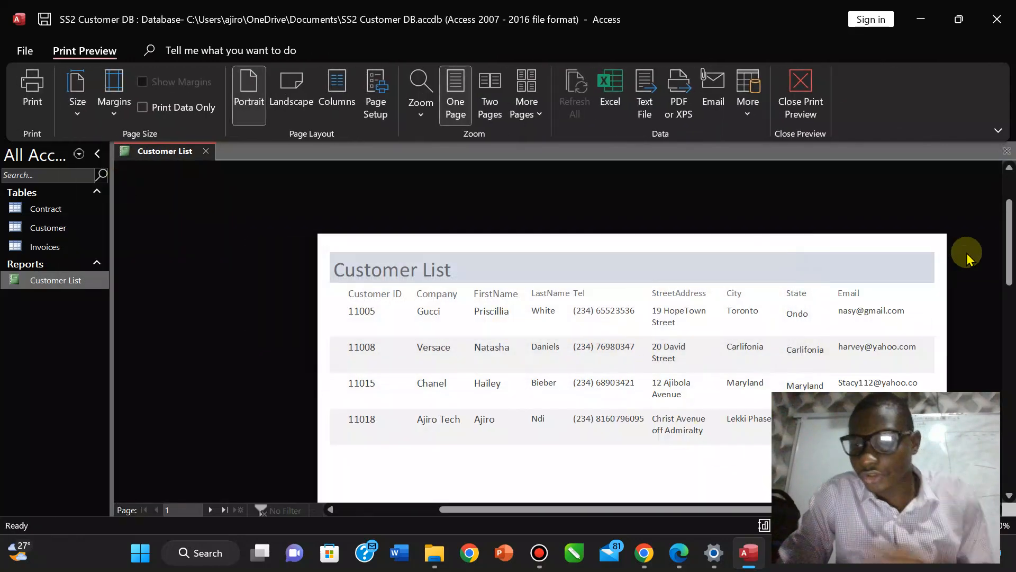
left_click_drag(1008, 280, 998, 317)
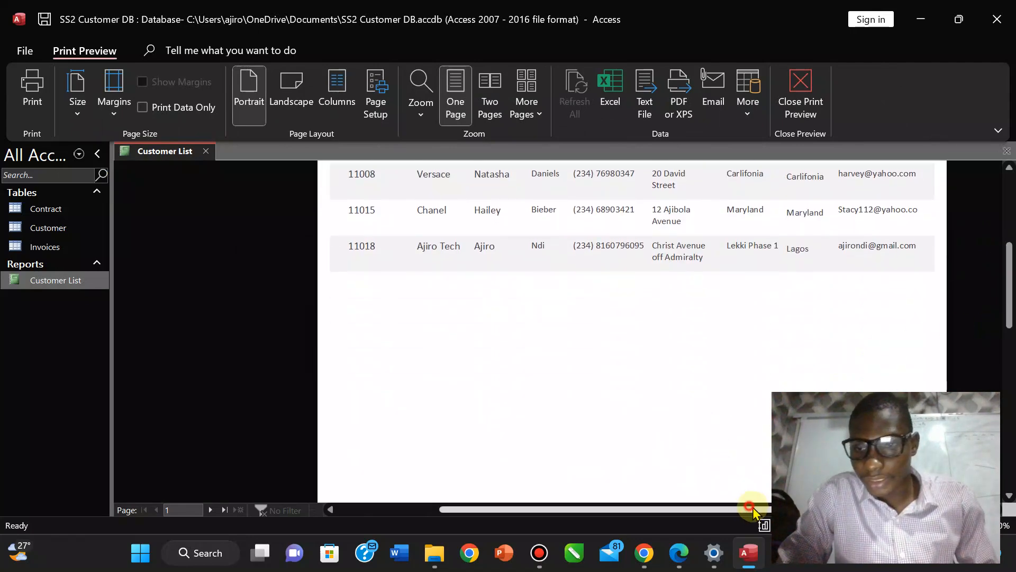
left_click_drag(753, 512, 718, 509)
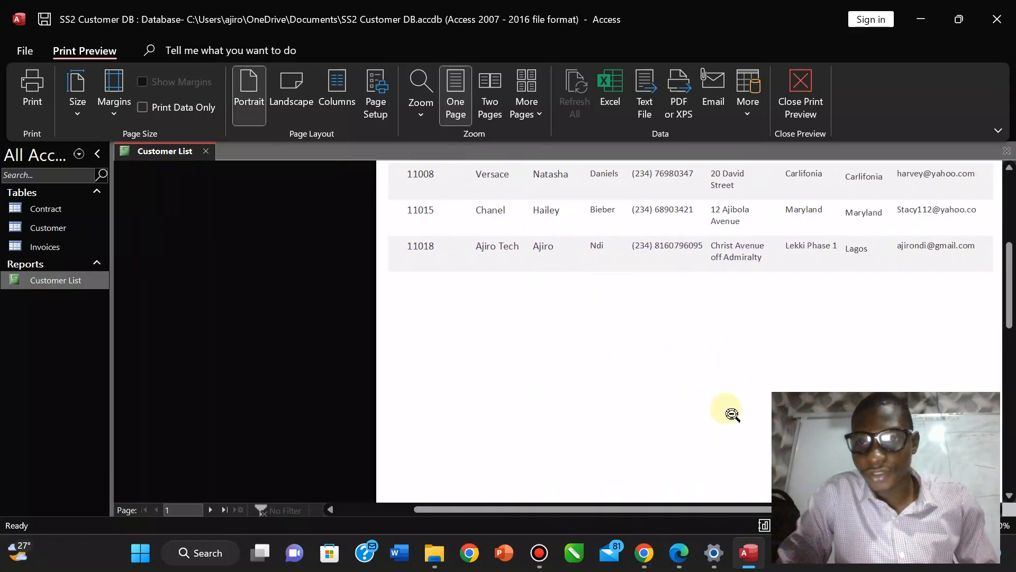
left_click(704, 352)
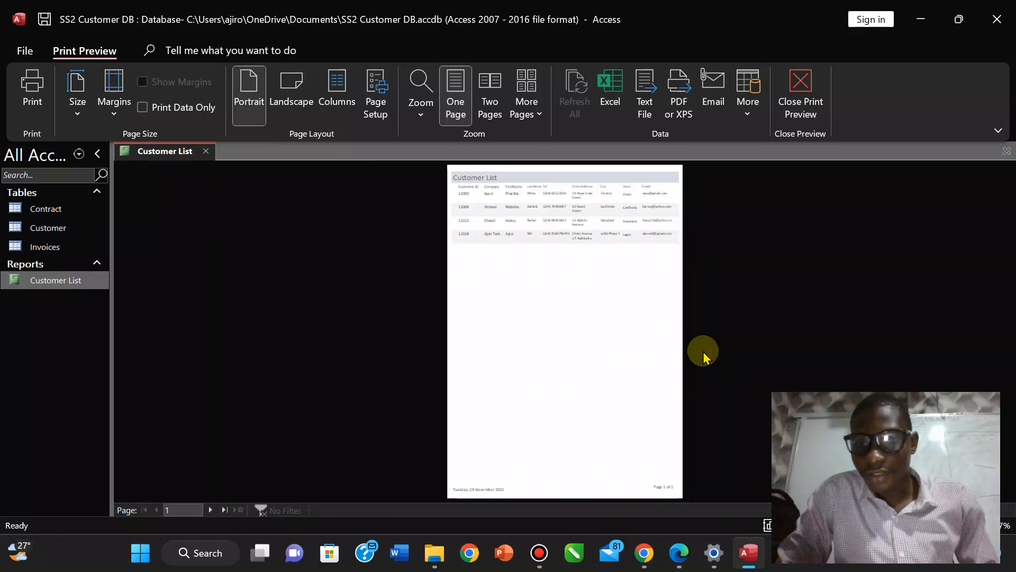
left_click(657, 479)
left_click_drag(1011, 372, 1010, 408)
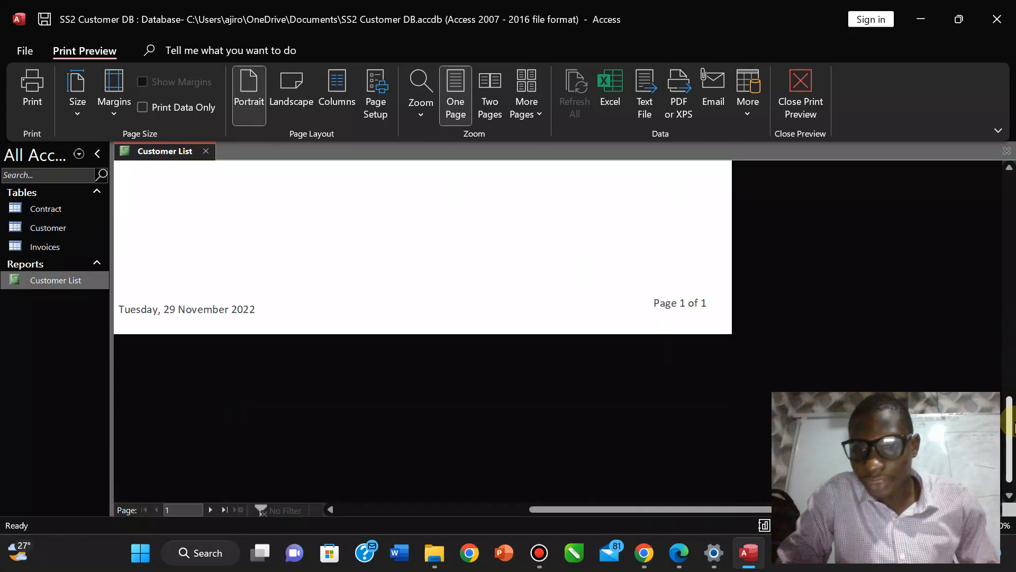
left_click_drag(633, 510, 608, 519)
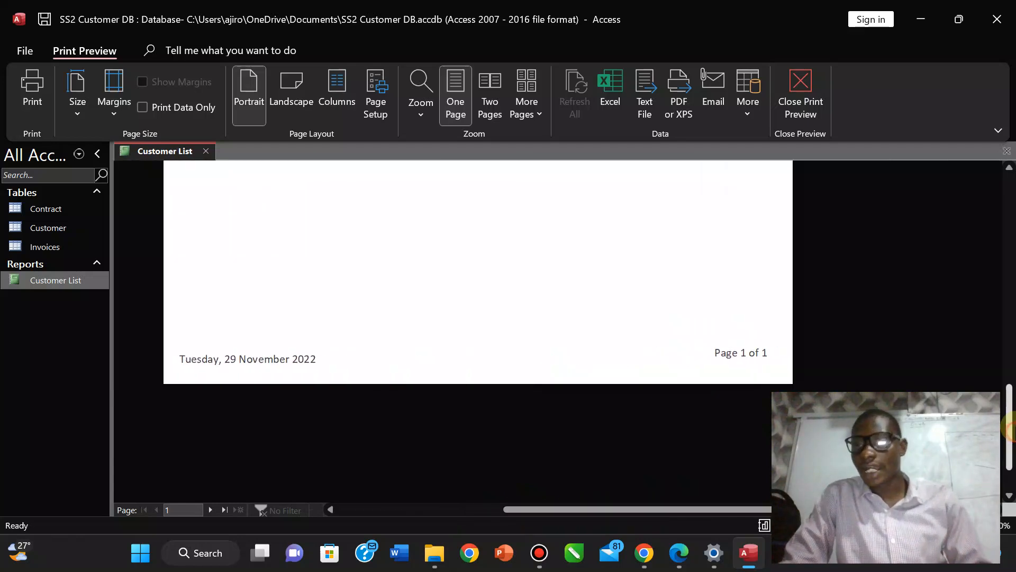
left_click_drag(1009, 429, 1008, 244)
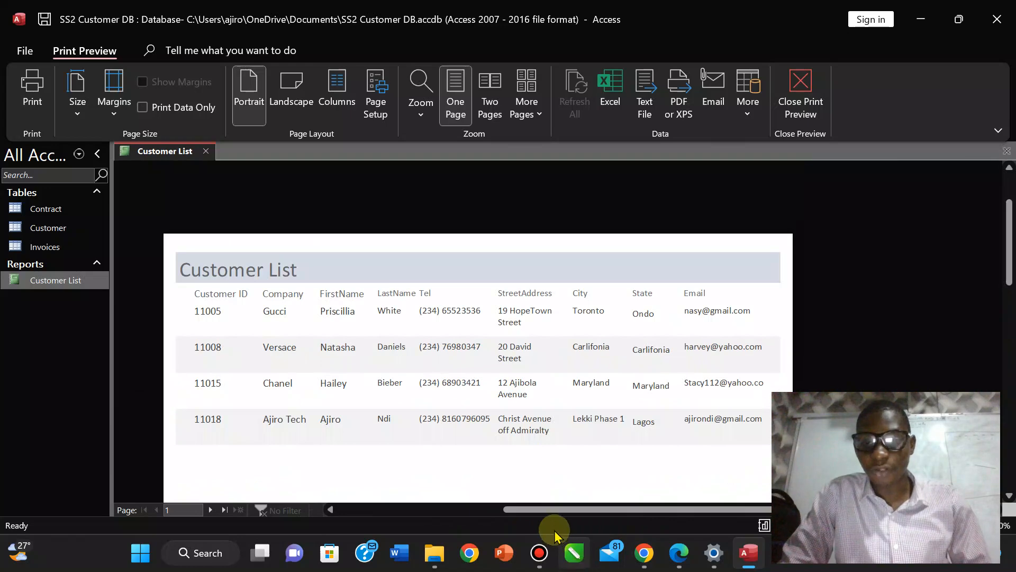
left_click_drag(549, 509, 509, 529)
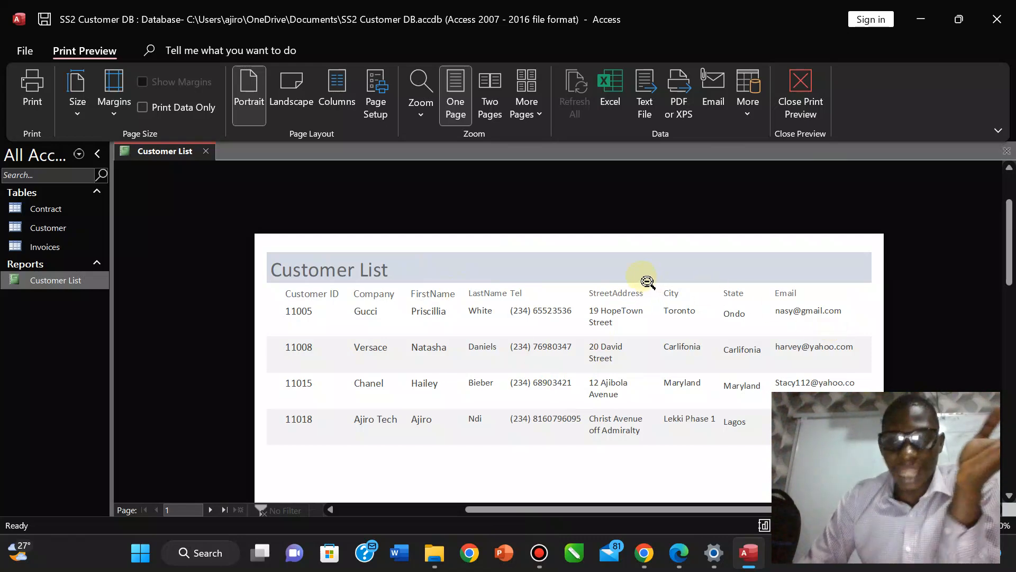
mouse_move(1010, 253)
left_mouse_down()
mouse_move(1009, 275)
mouse_move(1008, 264)
left_mouse_up()
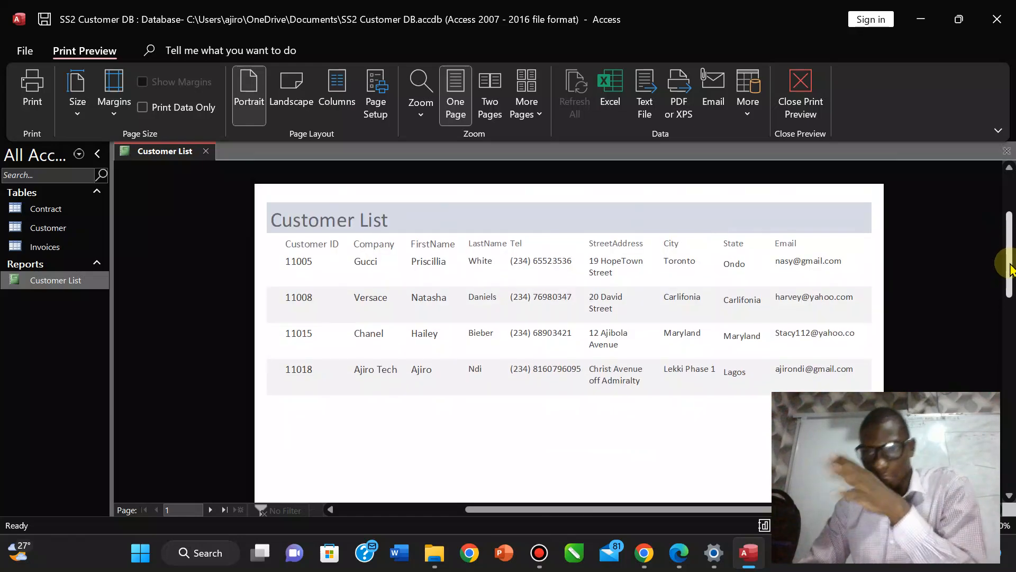
Exit Print Preview, then save and close the Customer List report from its tab menu.
left_click(824, 98)
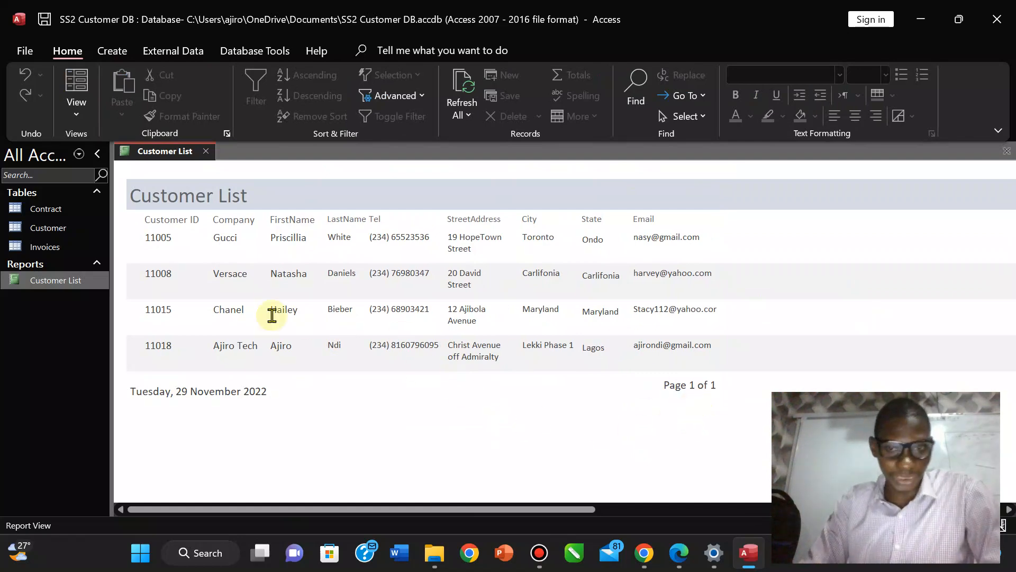
left_click(69, 109)
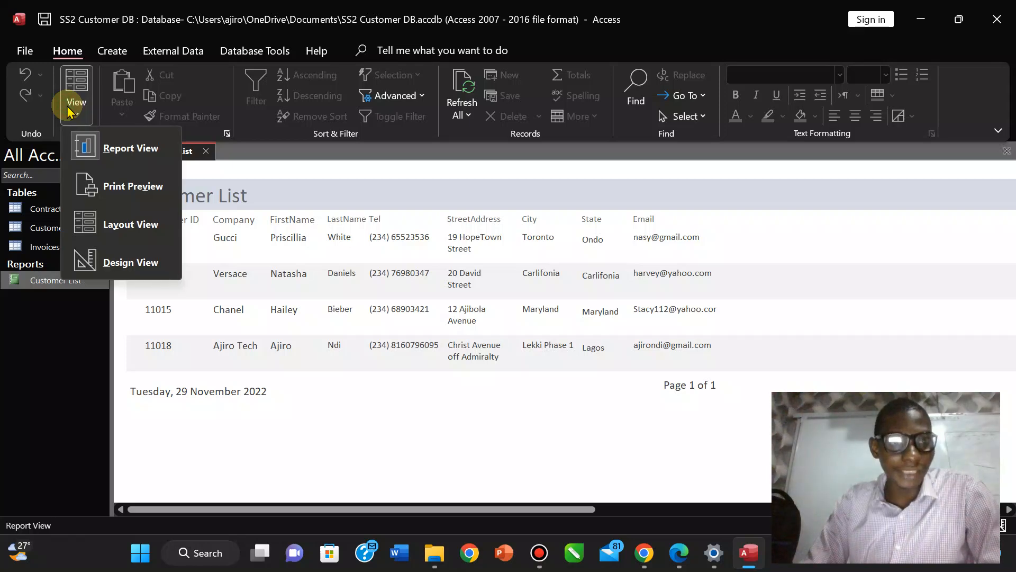
left_click(187, 158)
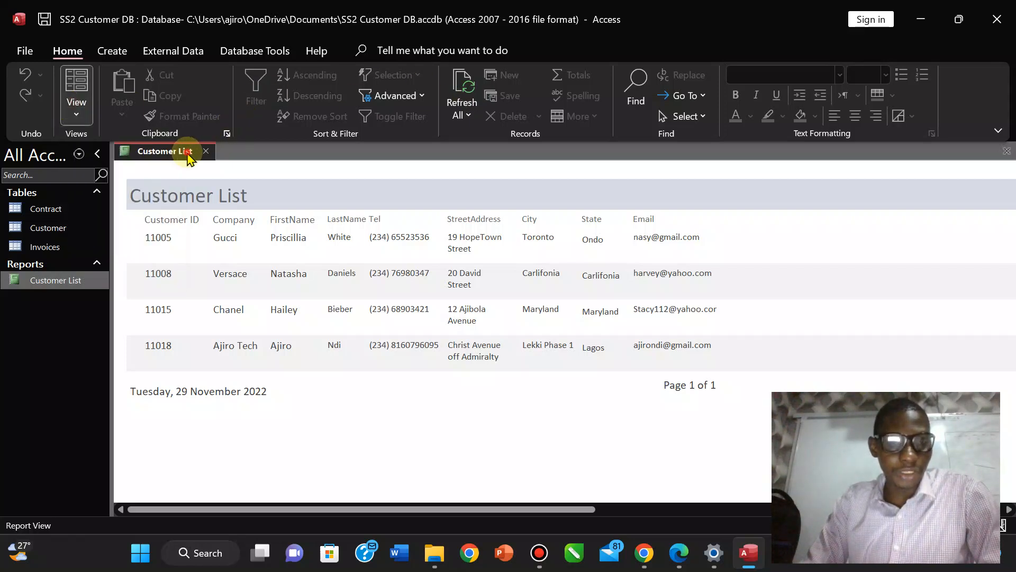
right_click(188, 154)
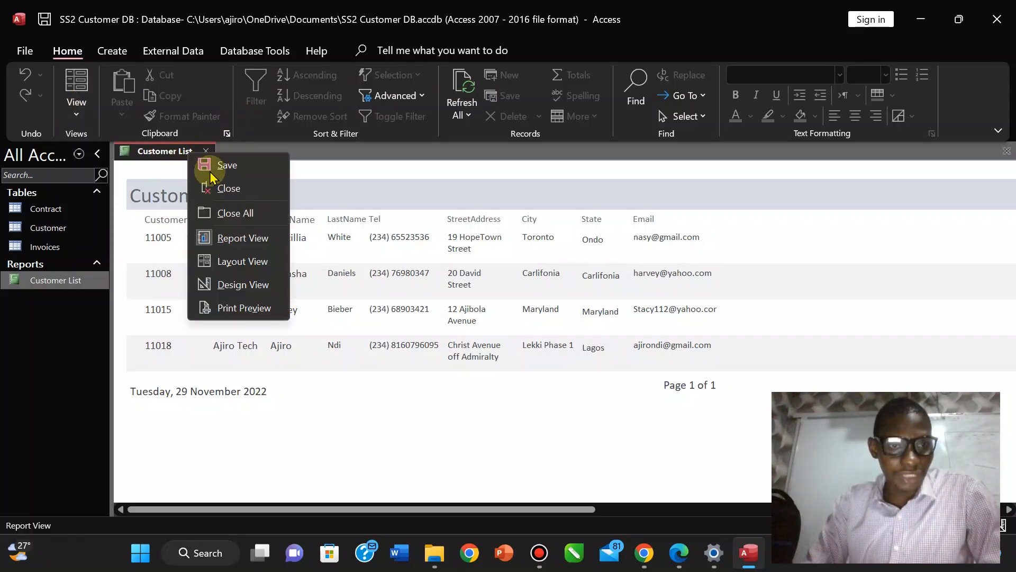
left_click(179, 161)
right_click(168, 160)
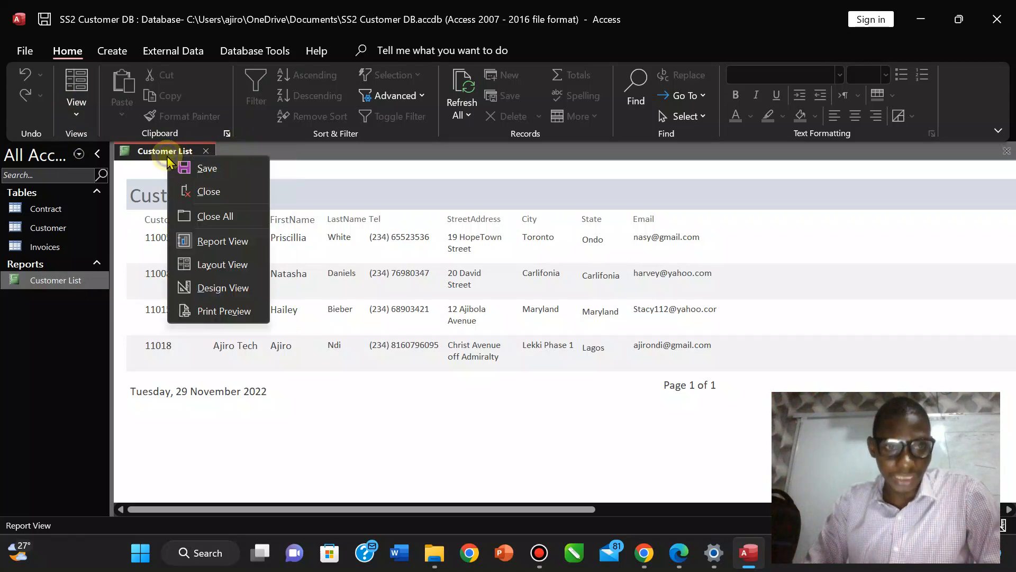
left_click(192, 203)
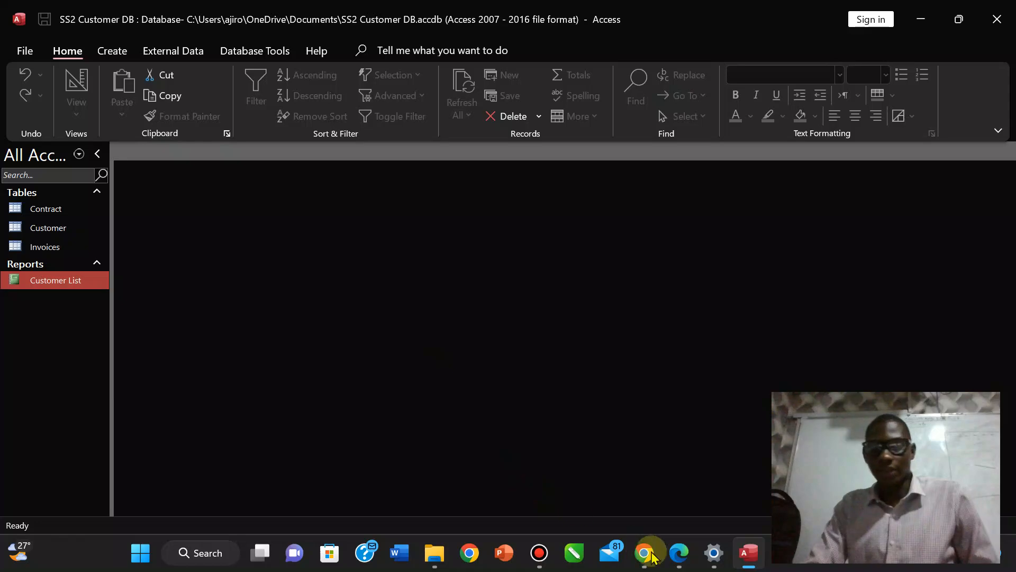
left_click(687, 563)
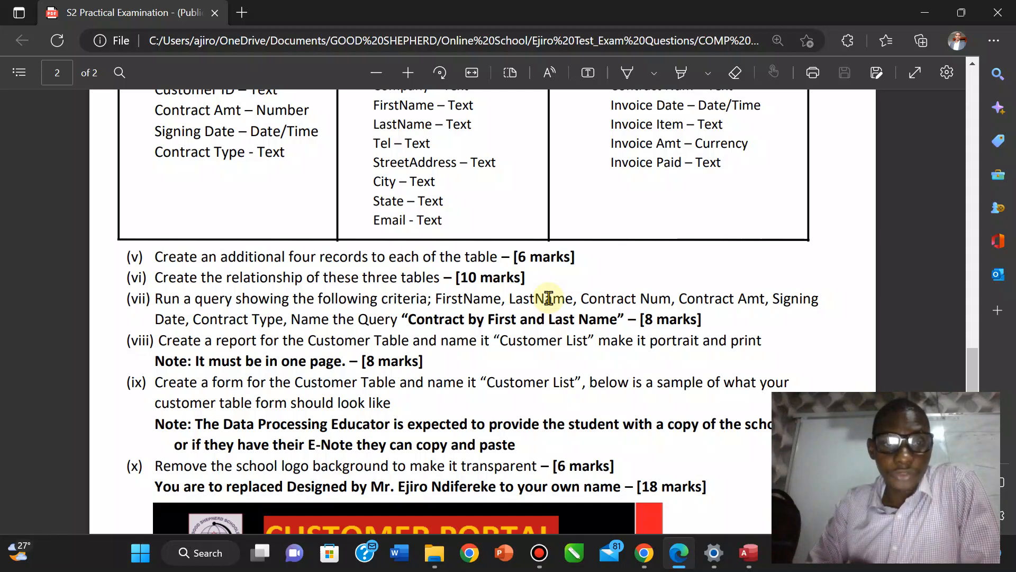
Bring the SS2 Customer DB database in Access back to the front.
left_click(747, 553)
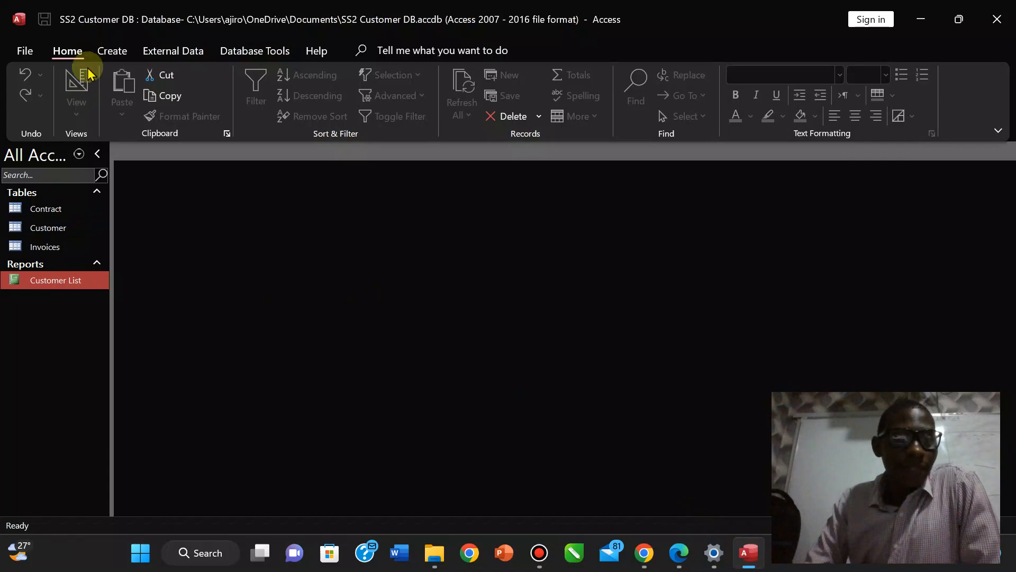
Launch the Query Wizard from the Create tab and choose Simple Query Wizard.
left_click(112, 51)
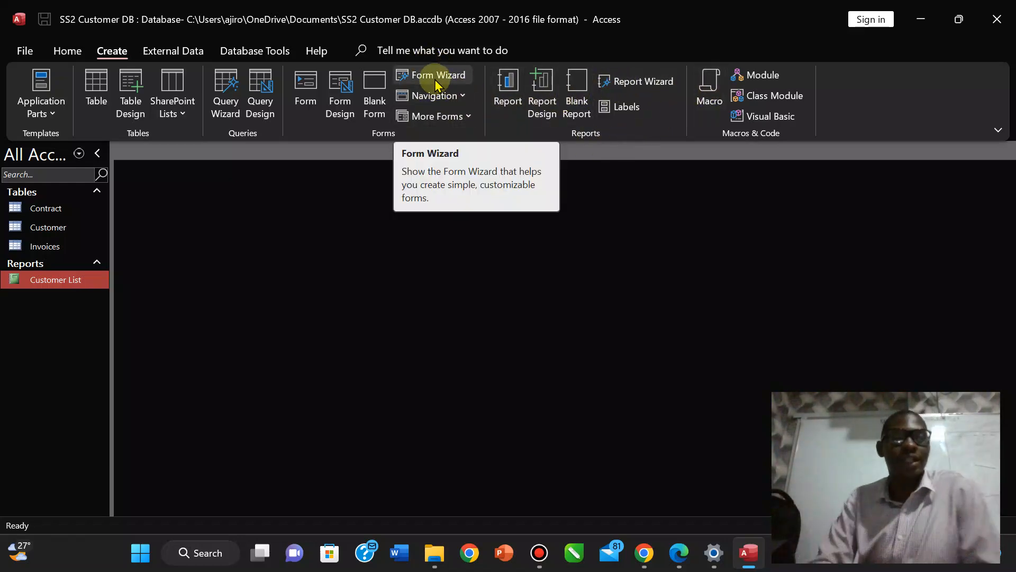
left_click(231, 104)
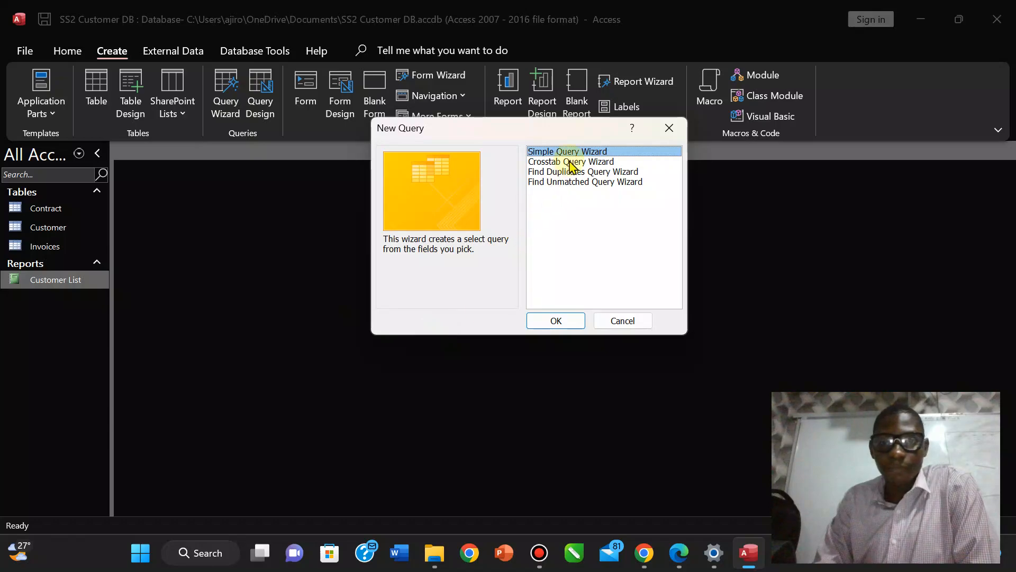
left_click(556, 320)
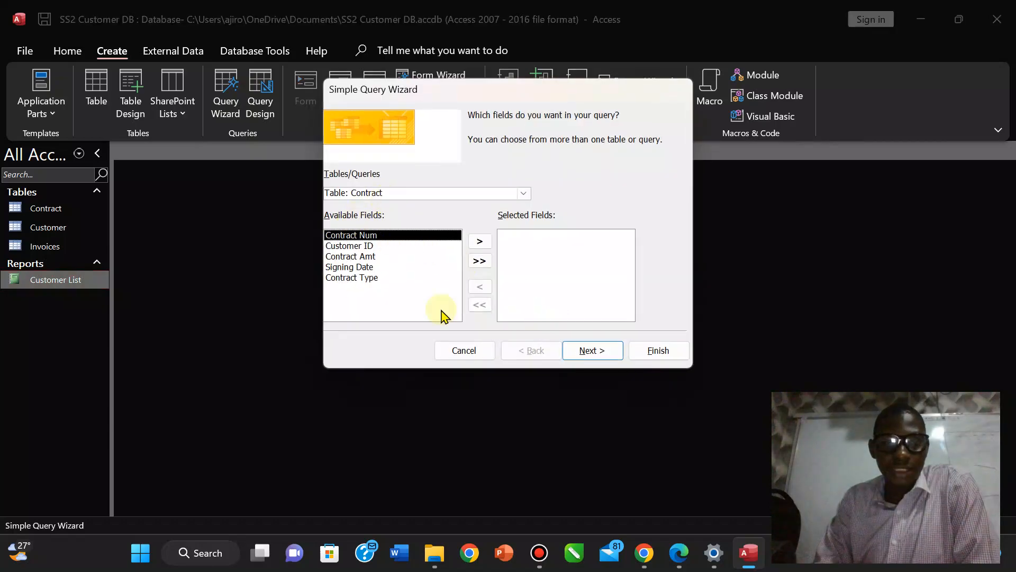
From the Customer table, add the FirstName and LastName fields to the query.
left_click(682, 563)
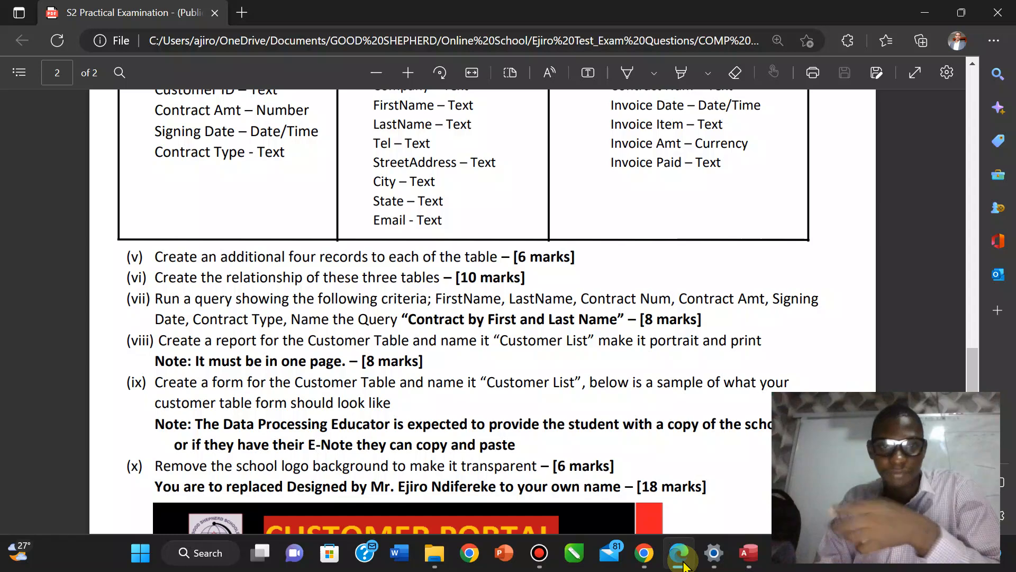
left_click(682, 562)
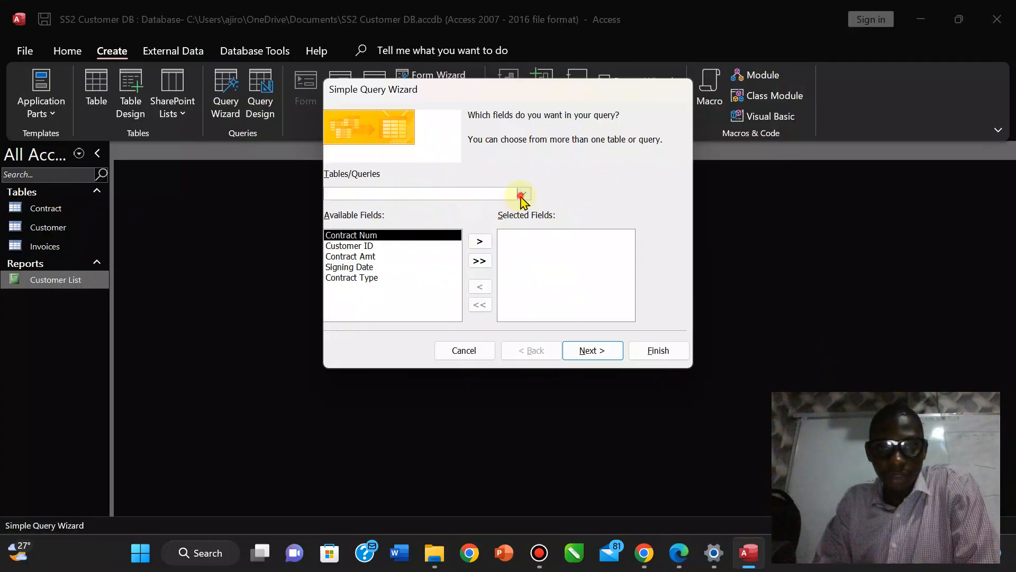
left_click(523, 193)
left_click(485, 215)
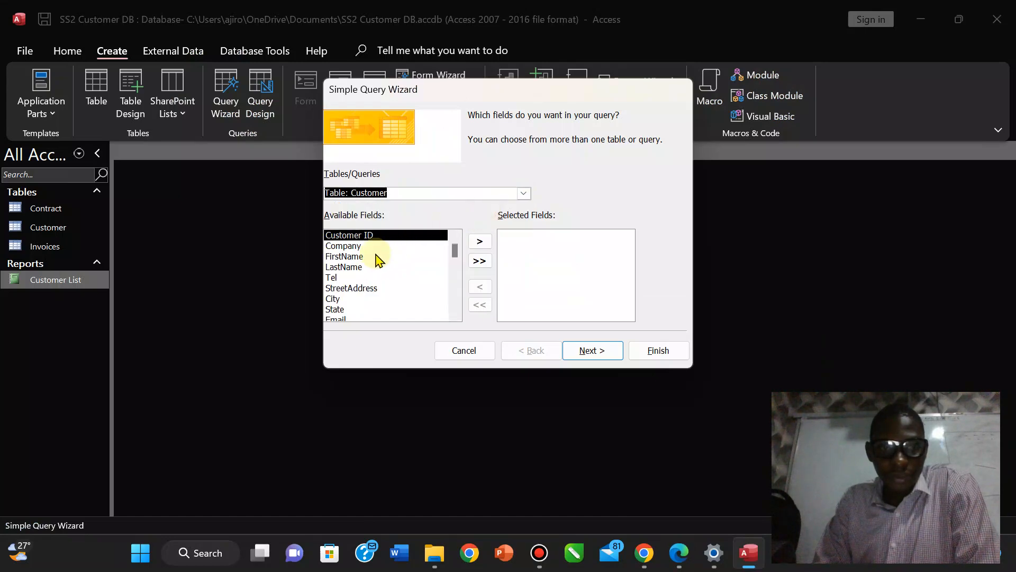
left_click(351, 256)
left_click(381, 236)
left_click(442, 246)
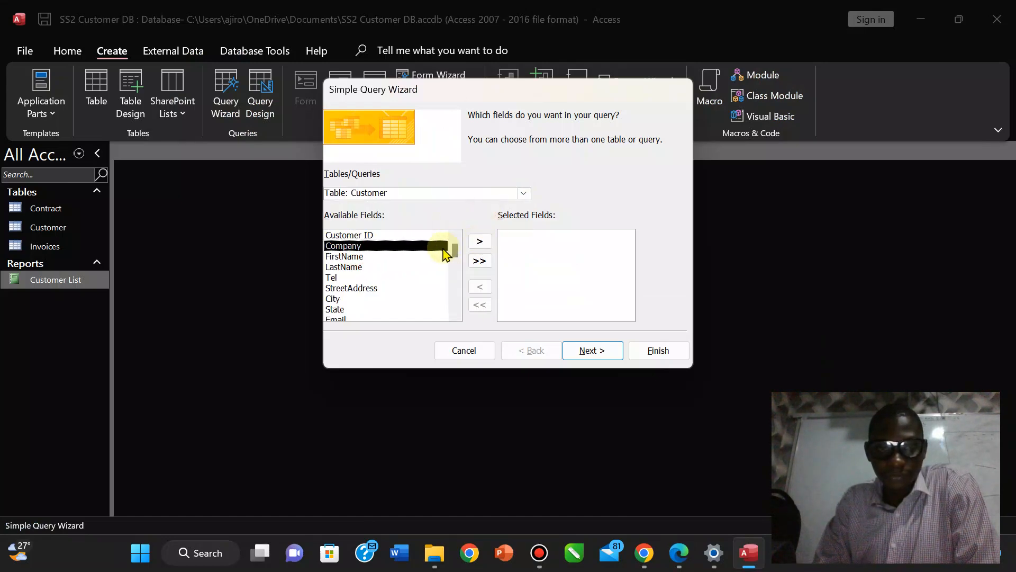
left_click(360, 258)
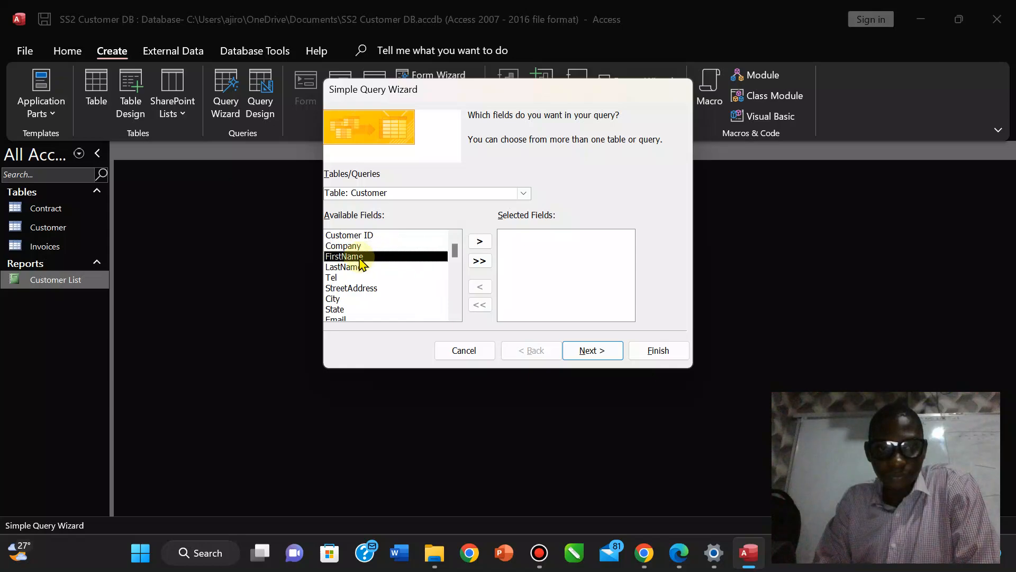
left_click(478, 242)
left_click(677, 556)
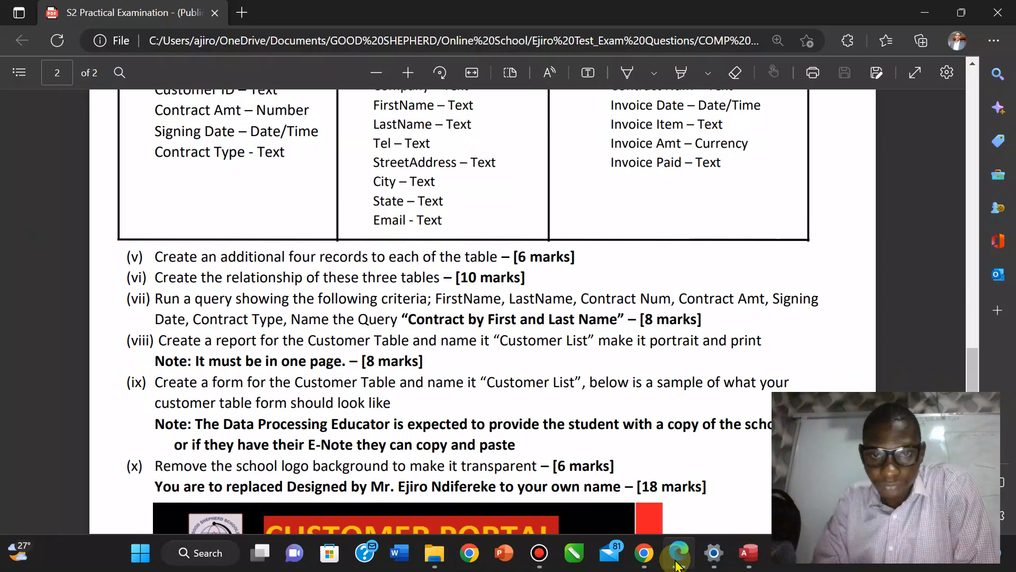
key("alt+Tab")
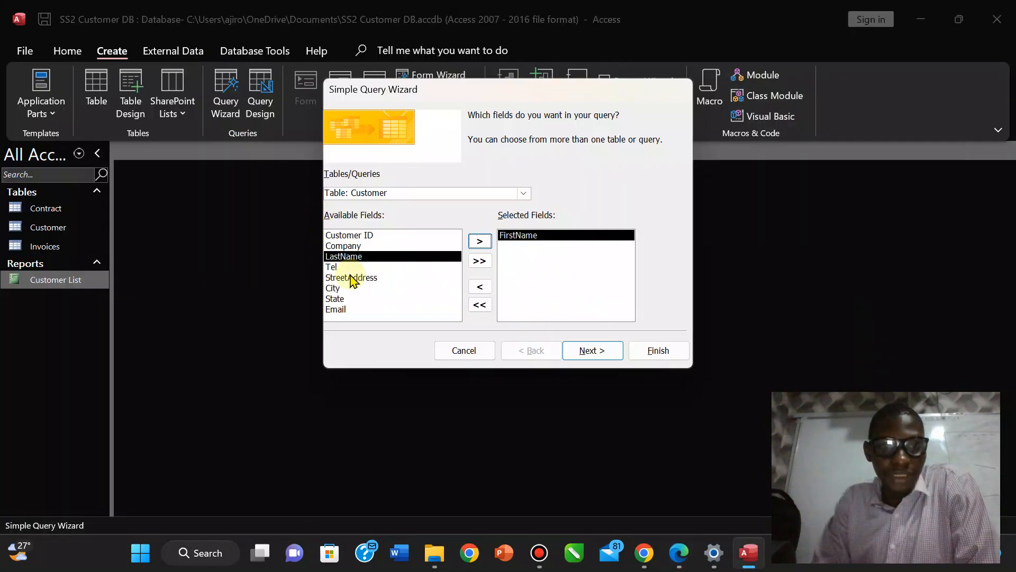
left_click(479, 241)
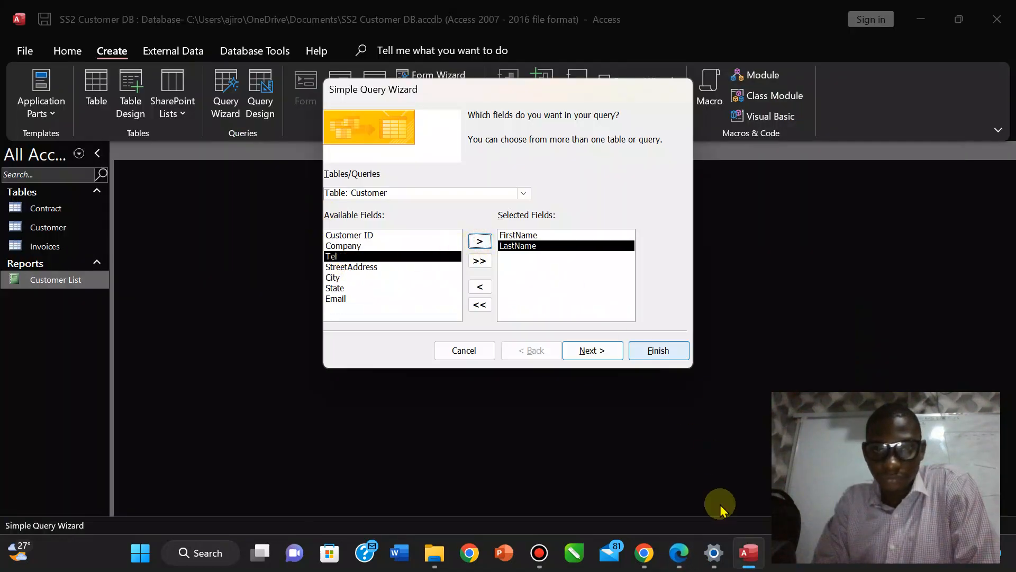
Switch to the Contract table and add the Contract Num and Contract Amt fields.
left_click(678, 555)
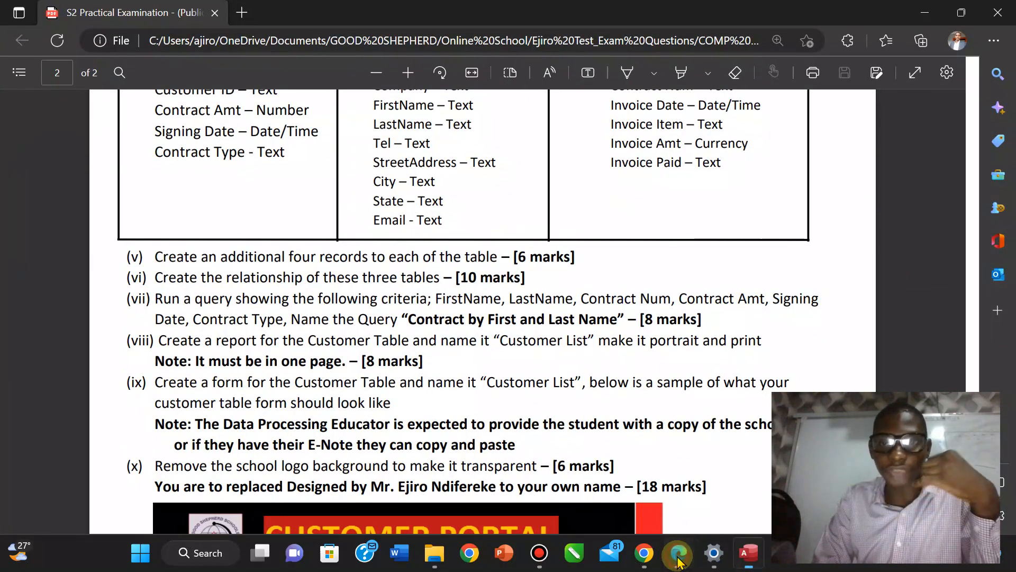
left_click(678, 554)
left_click(524, 194)
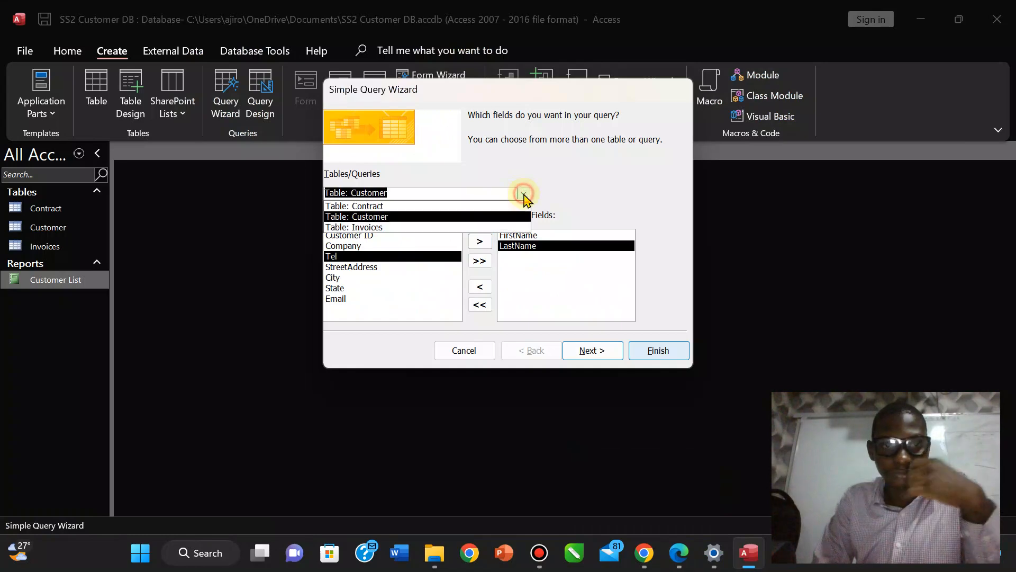
left_click(458, 206)
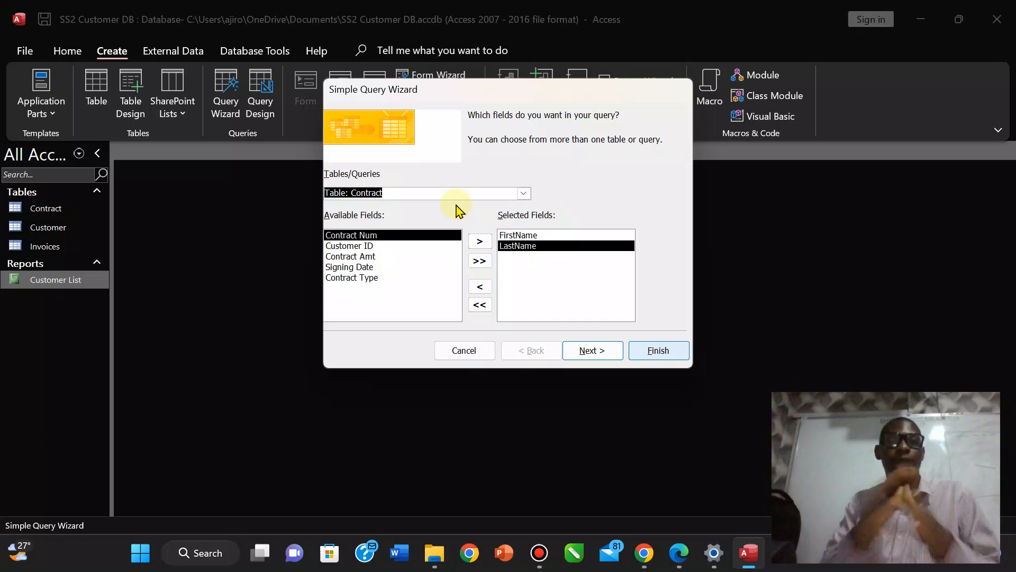
left_click(480, 242)
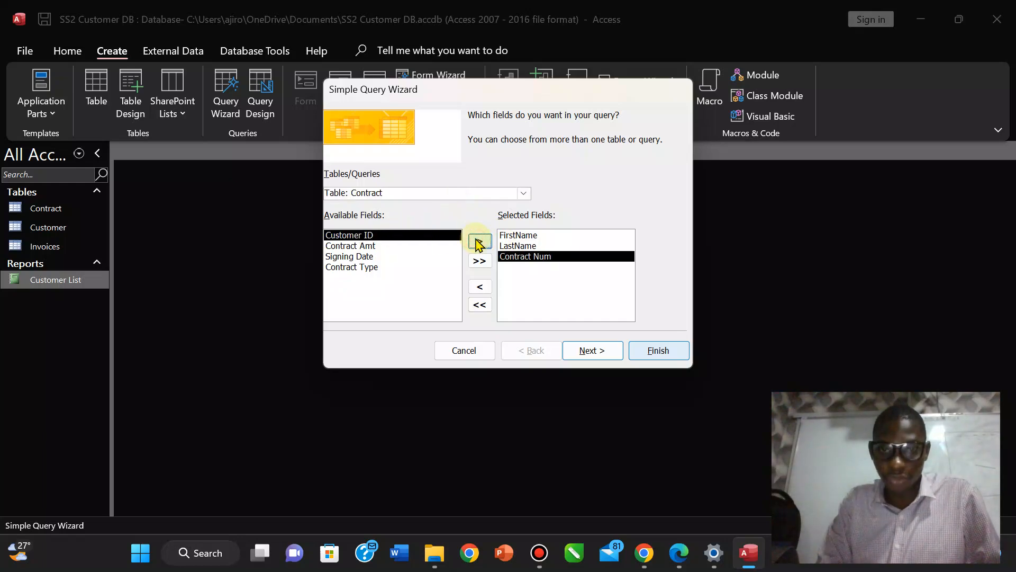
left_click(680, 556)
left_click(681, 555)
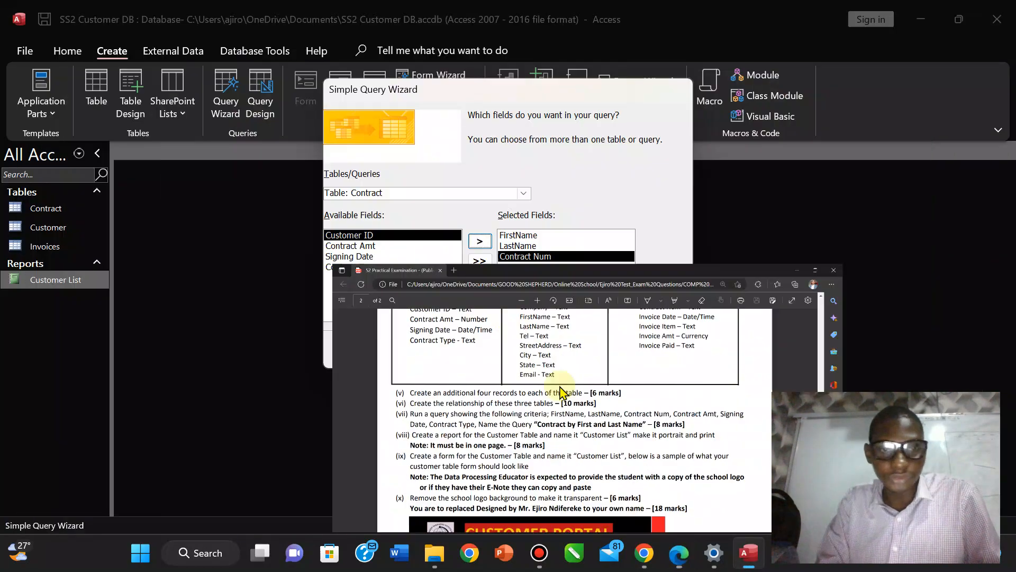
left_click(360, 246)
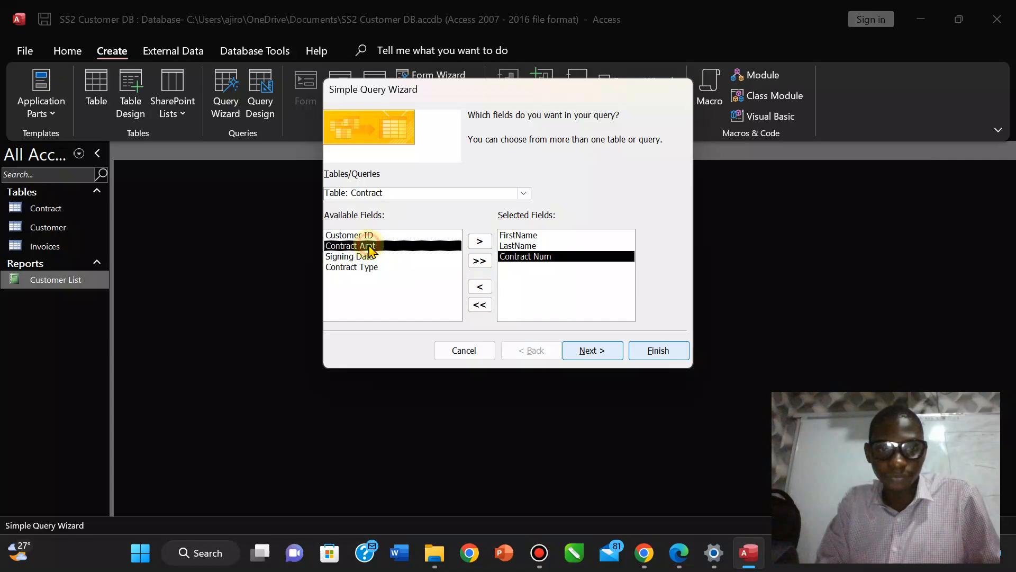
left_click(480, 241)
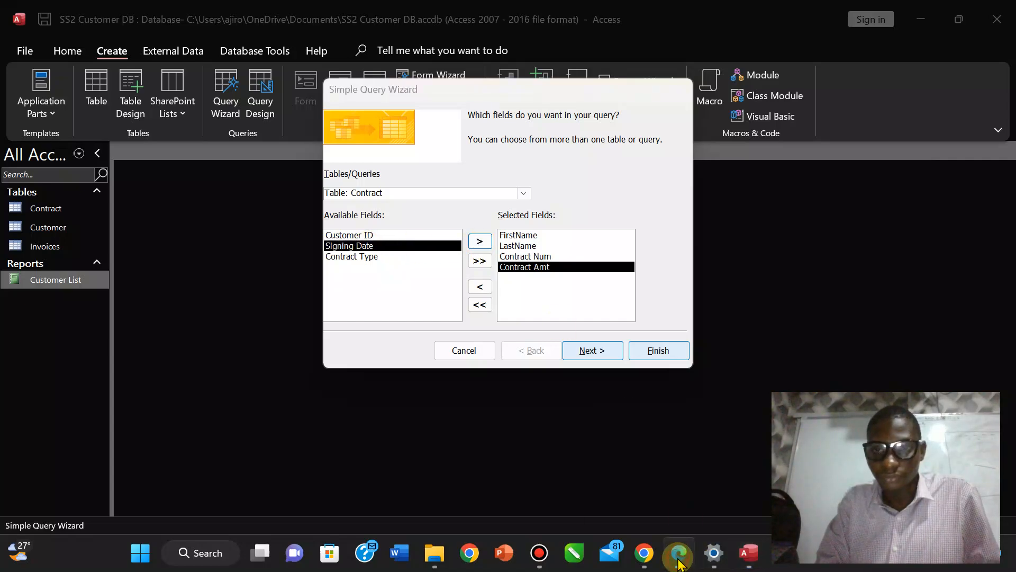
Add the Signing Date and Contract Type fields, then continue past field selection.
left_click(679, 556)
left_click(679, 556)
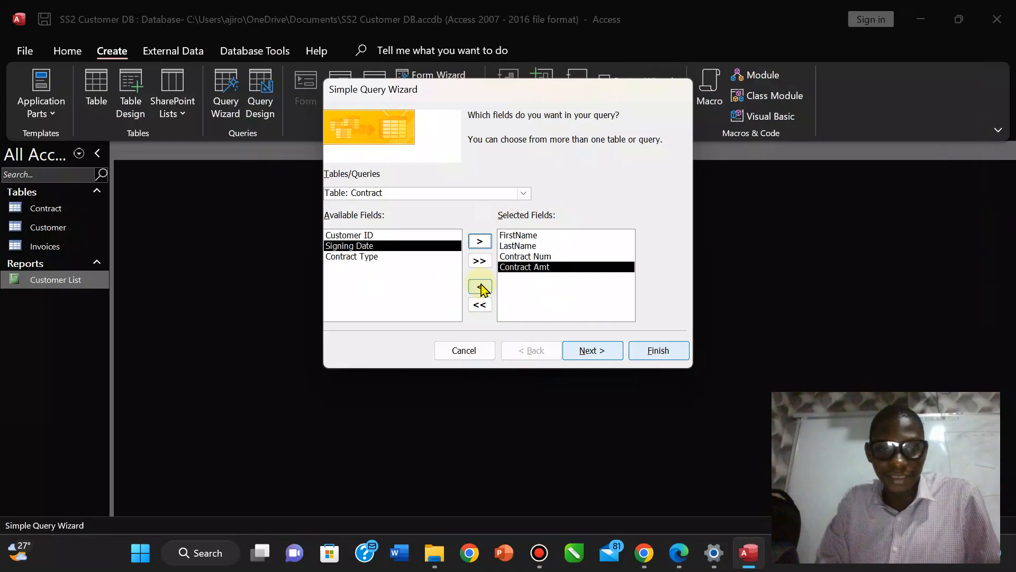
left_click(480, 241)
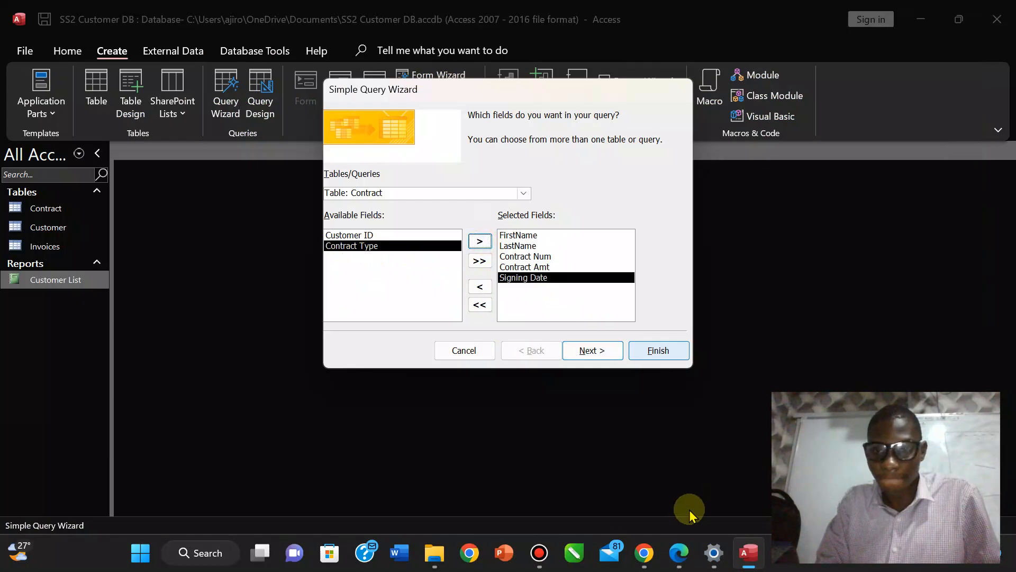
left_click(679, 554)
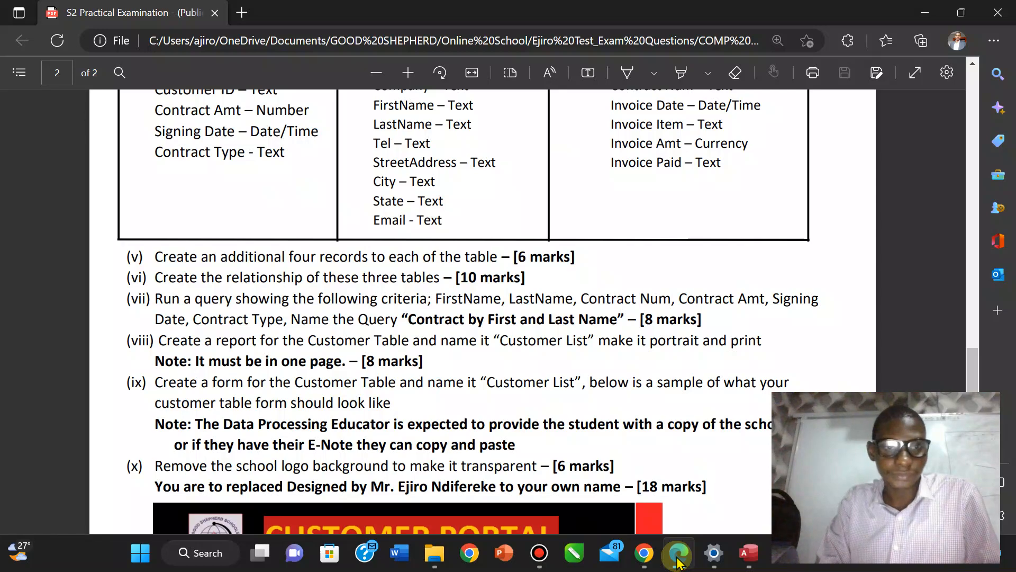
left_click(678, 558)
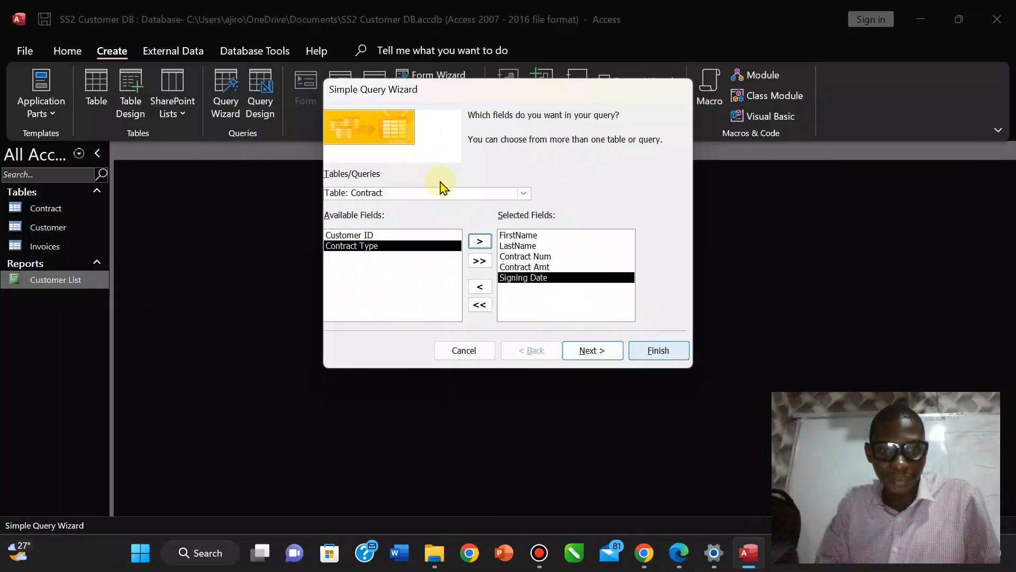
left_click(479, 241)
left_click(679, 553)
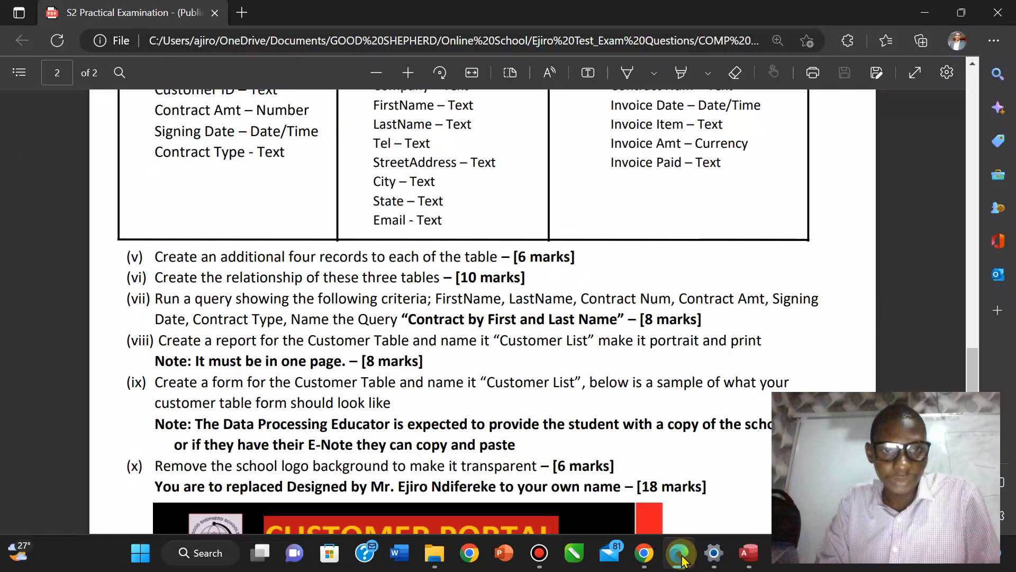
left_click(681, 557)
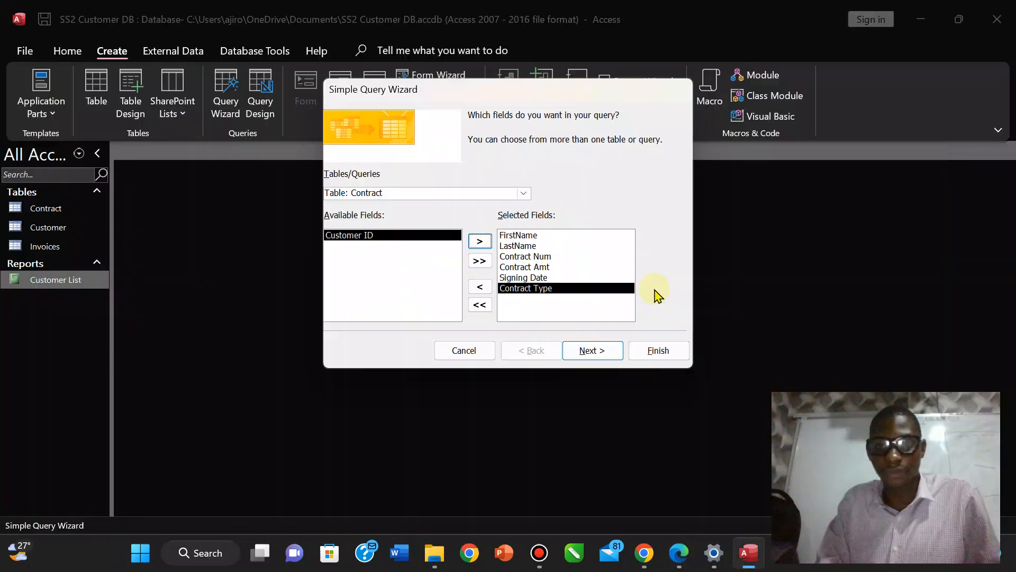
left_click(587, 349)
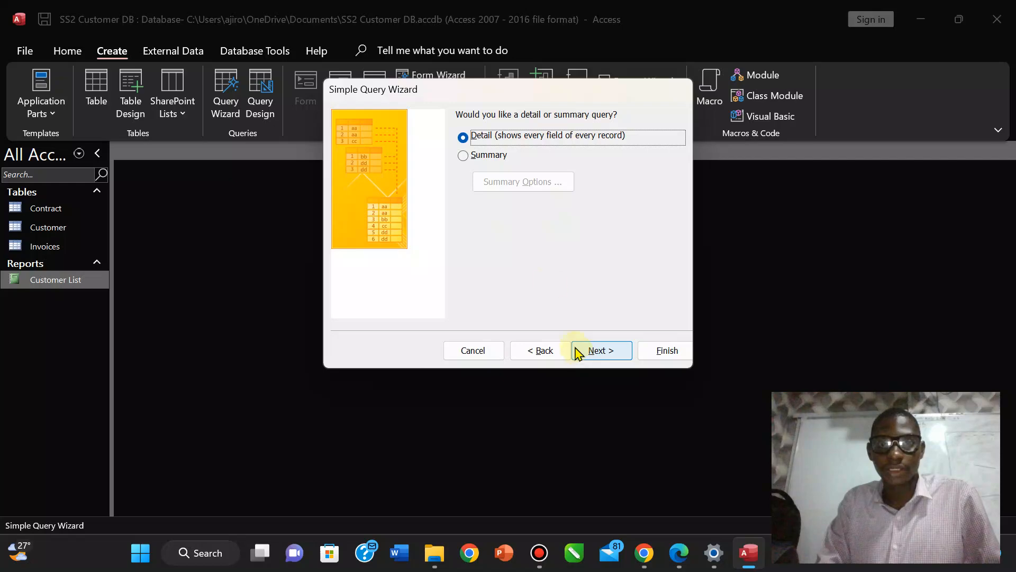
Keep a Detail query, title it 'Contract by First and Last Name', and finish to view its datasheet.
left_click(585, 352)
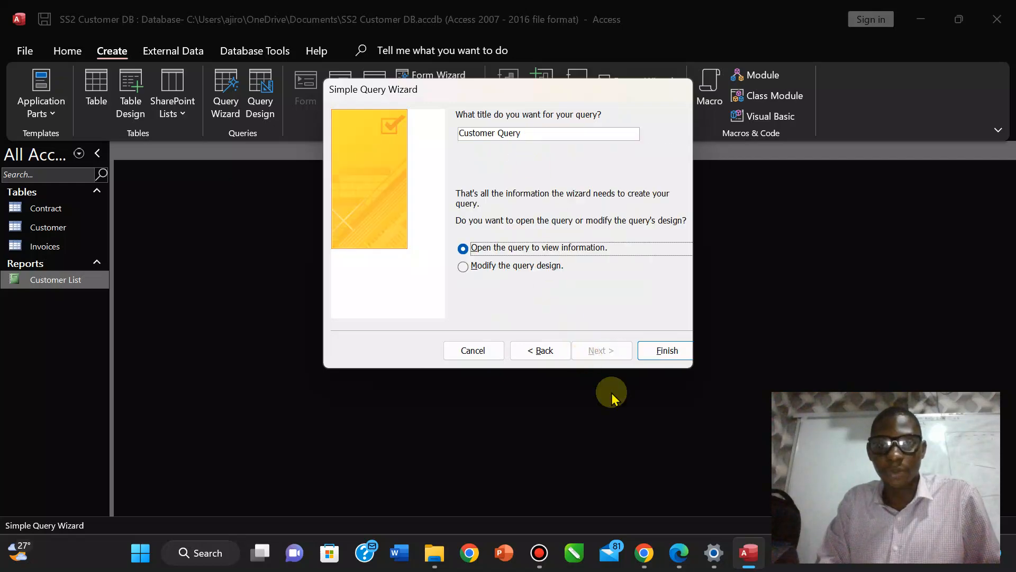
left_click(679, 553)
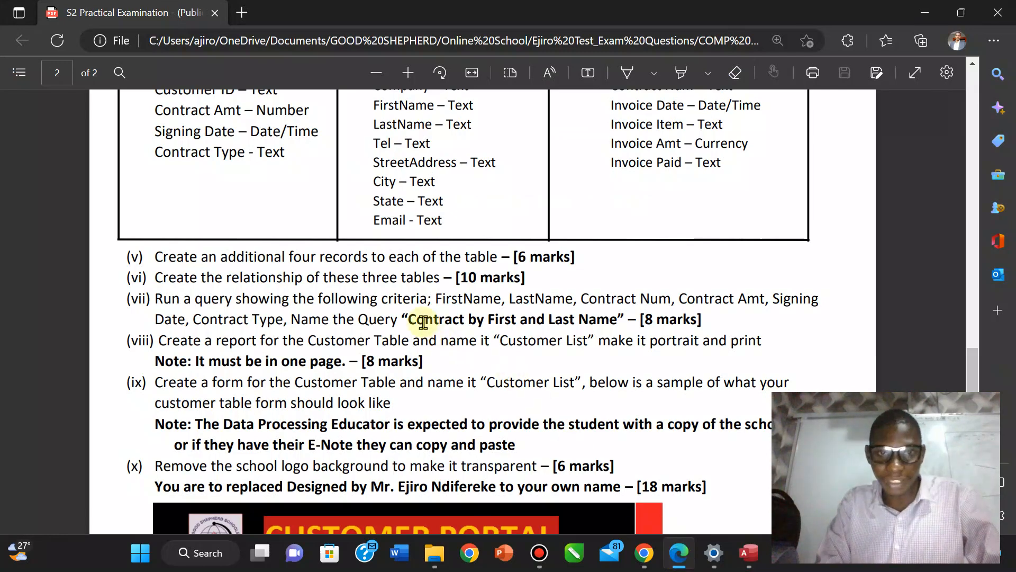
left_click_drag(406, 320, 618, 325)
left_click(598, 327)
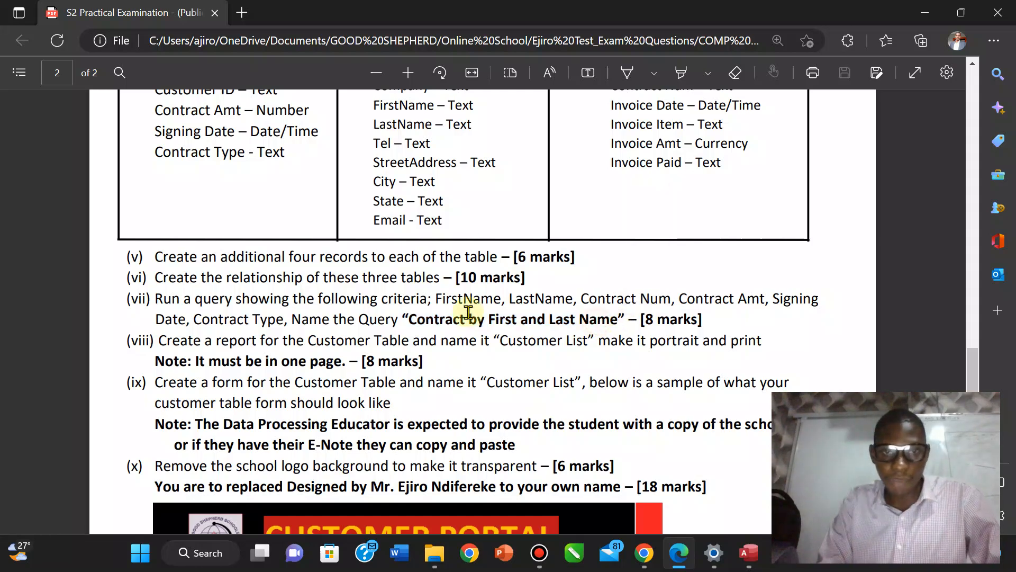
left_click_drag(411, 317, 613, 323)
key("ctrl+c")
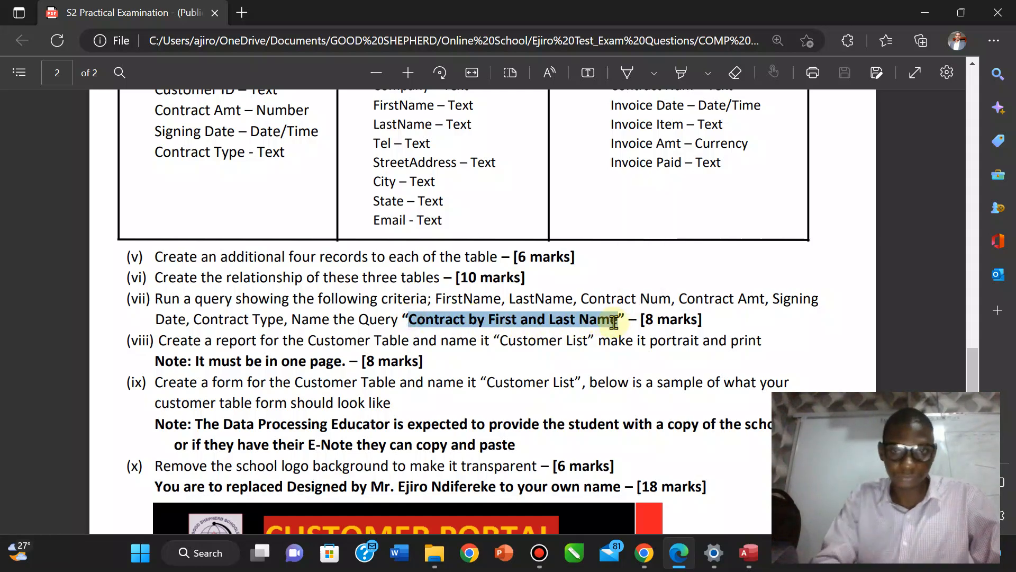
left_click(748, 552)
left_click(537, 137)
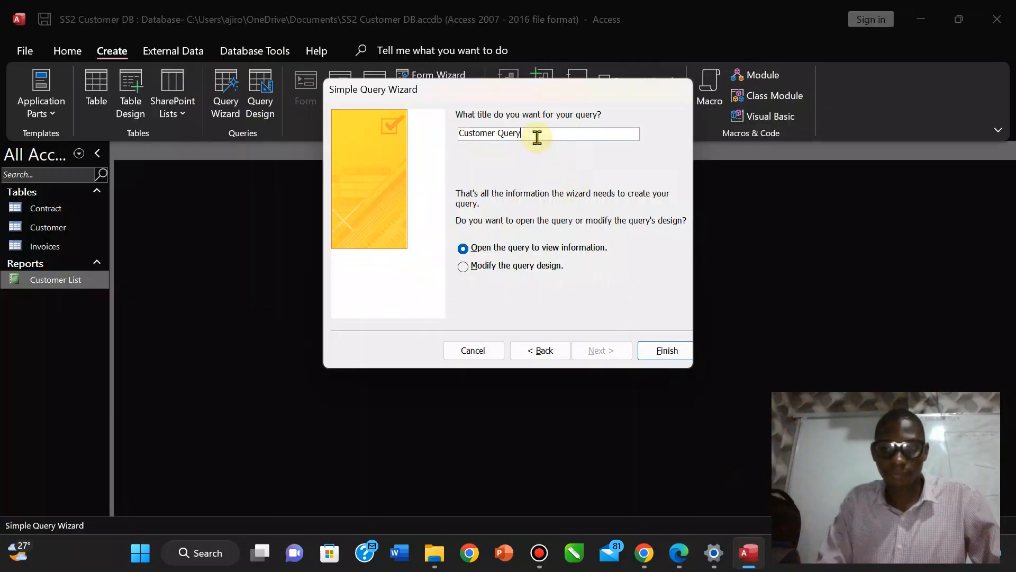
key("ctrl+v")
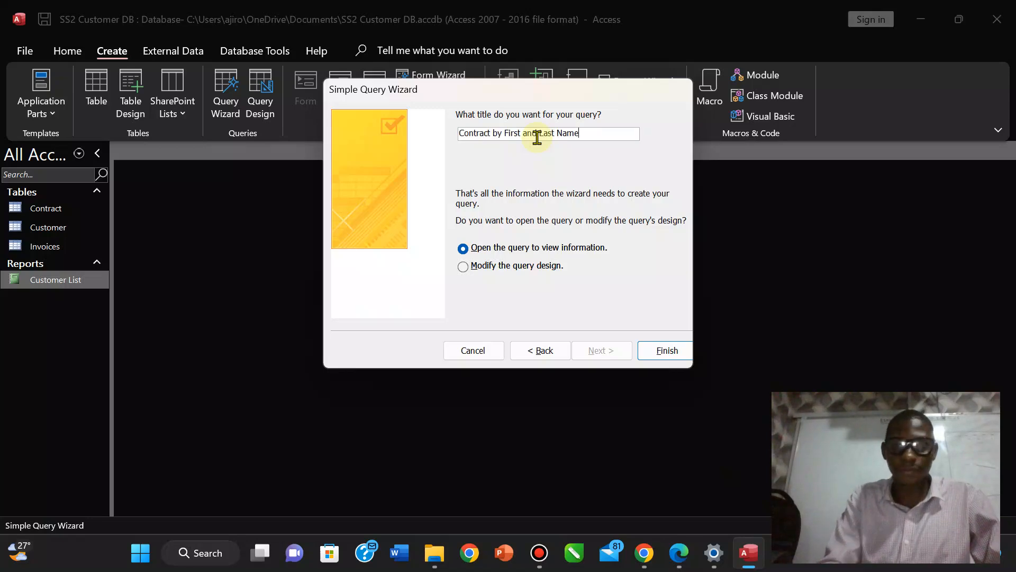
left_click(666, 350)
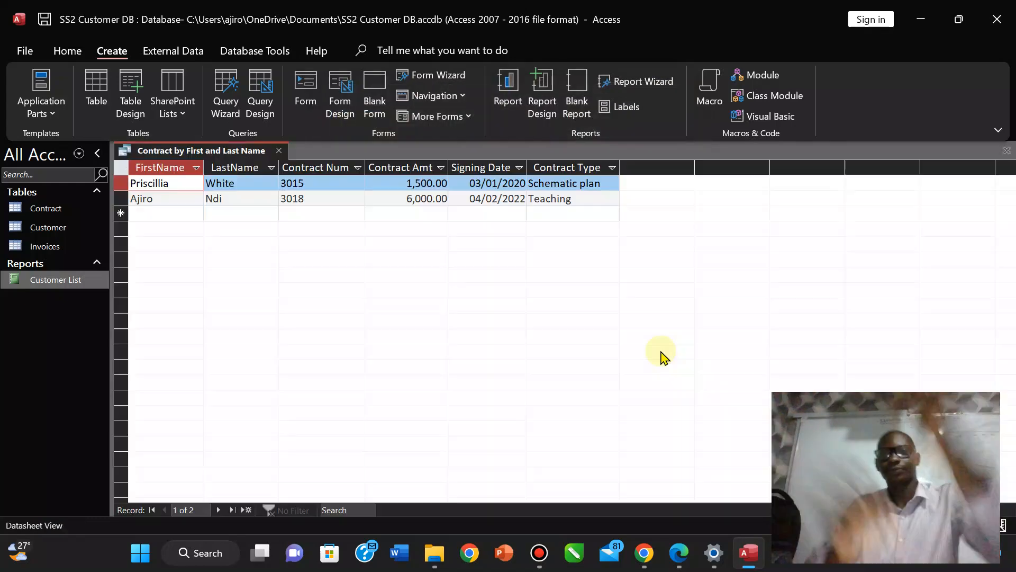
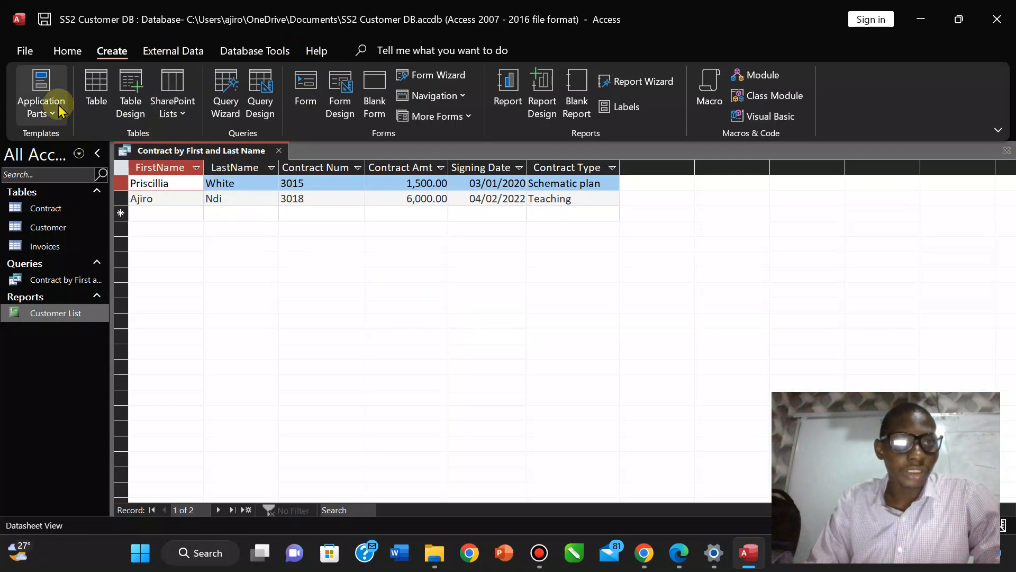
Switch the Contract by First and Last Name query to Design view, then to SQL view.
left_click(63, 49)
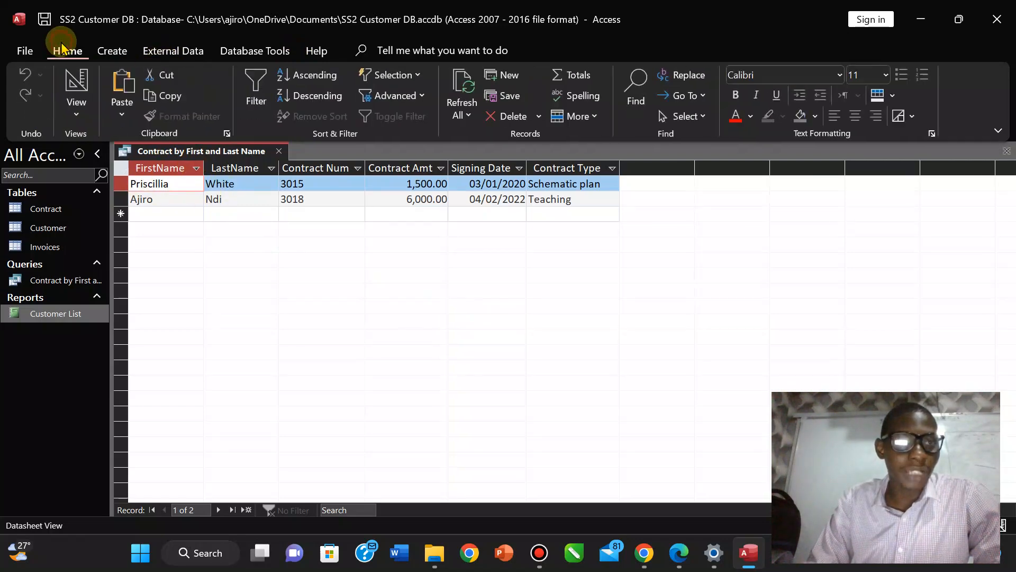
left_click(78, 109)
left_click(107, 228)
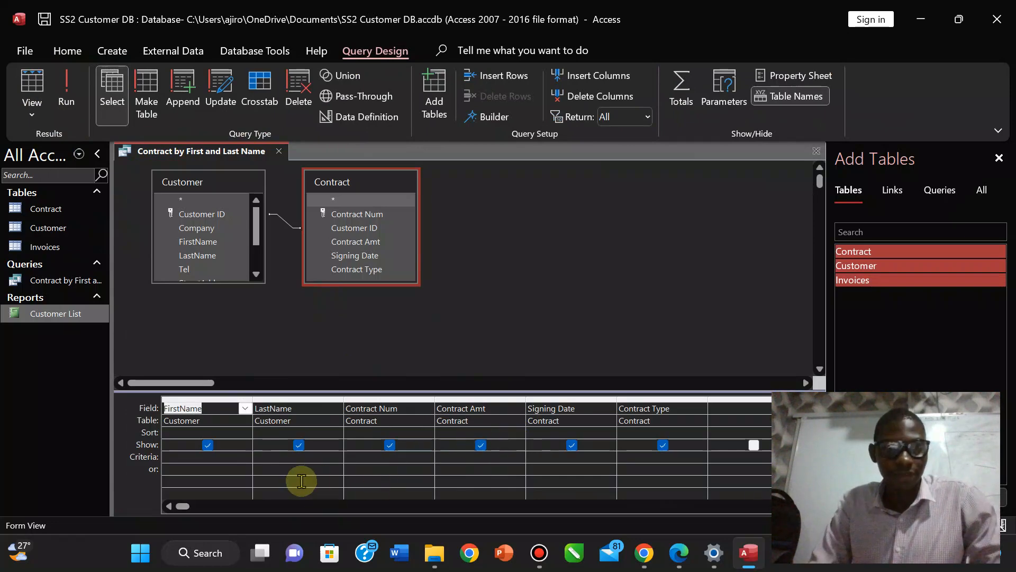
left_click(38, 112)
left_click(75, 193)
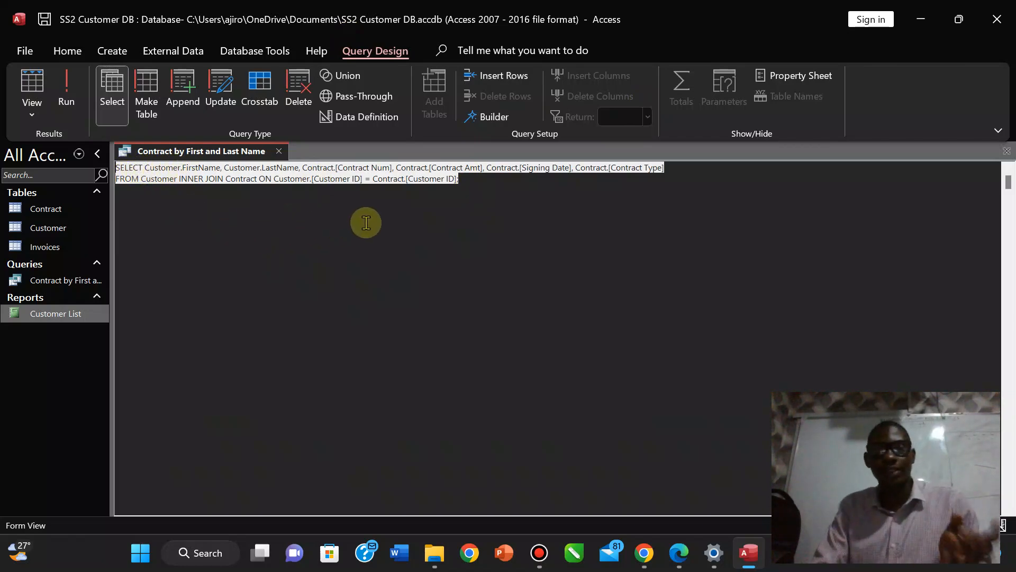
Launch Notepad from Windows search.
key("super")
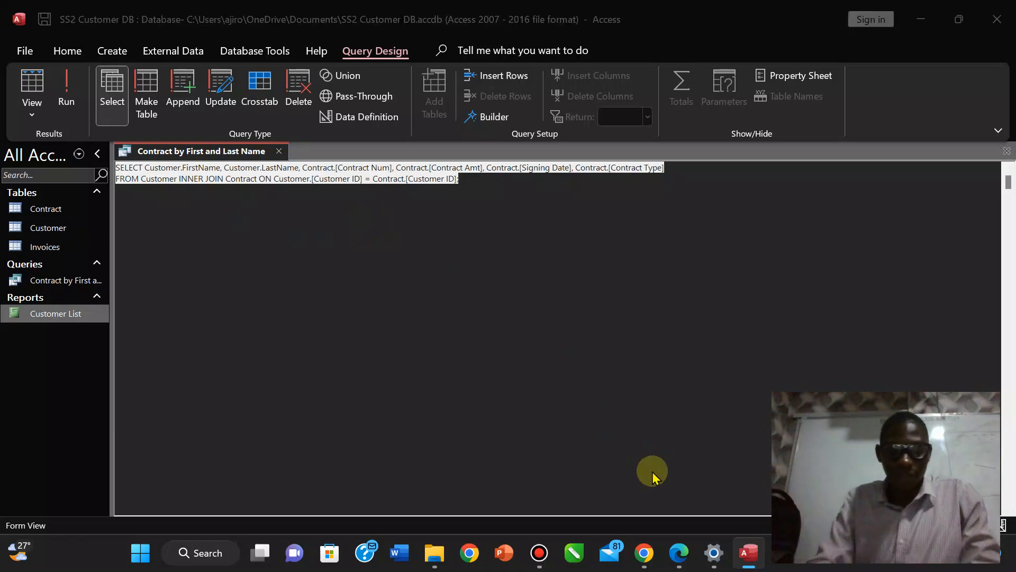
type("not")
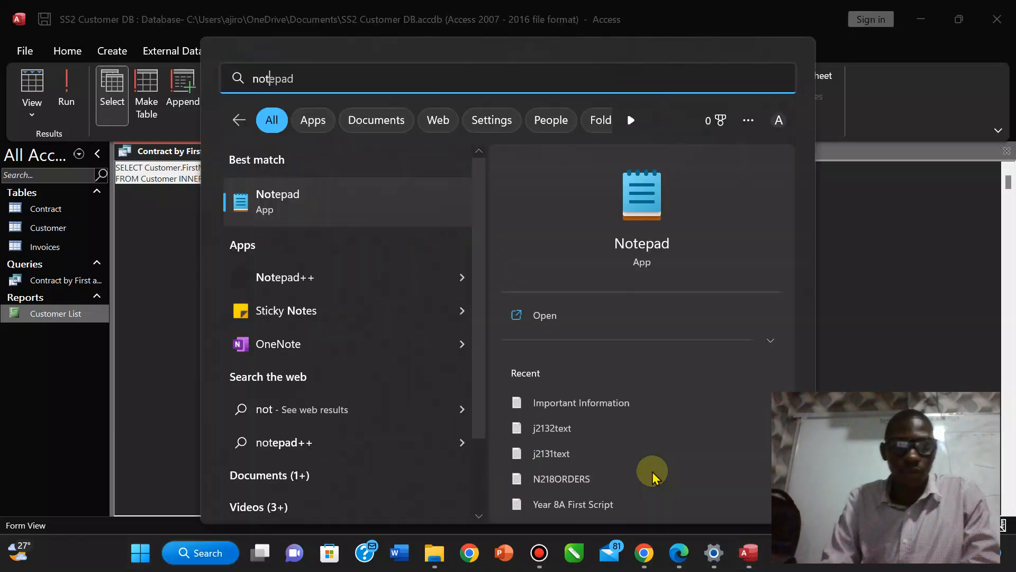
left_click(556, 330)
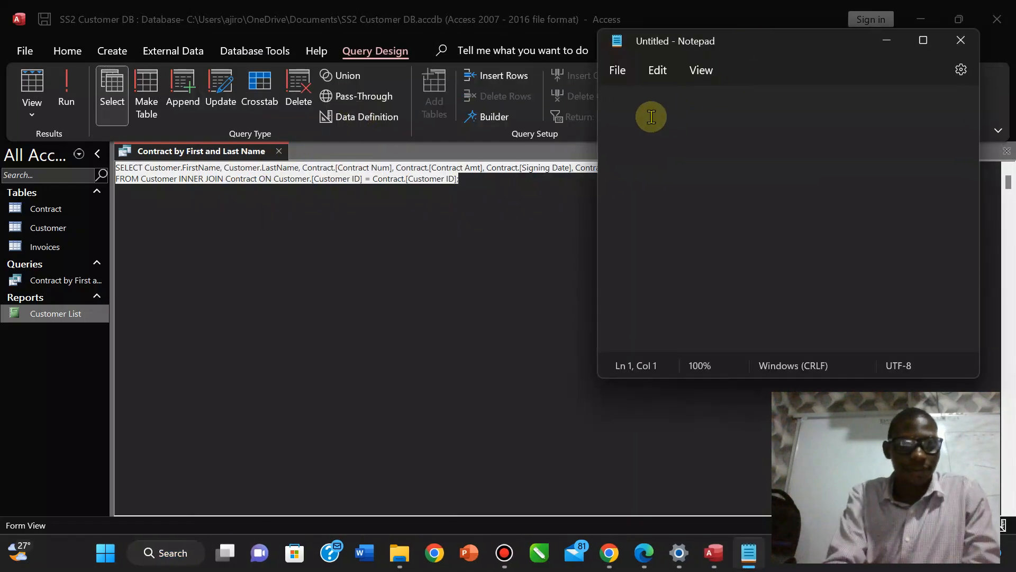
Begin the query in the new note with 'SELECT Customer', correcting typos along the way.
type("SE")
key("BackSpace")
key("BackSpace")
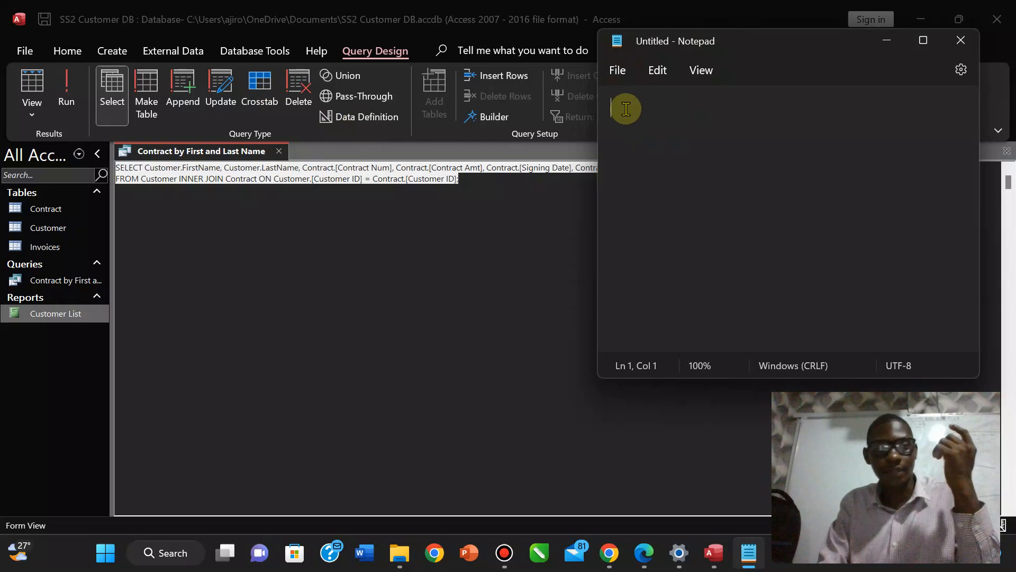
type("SELECT ")
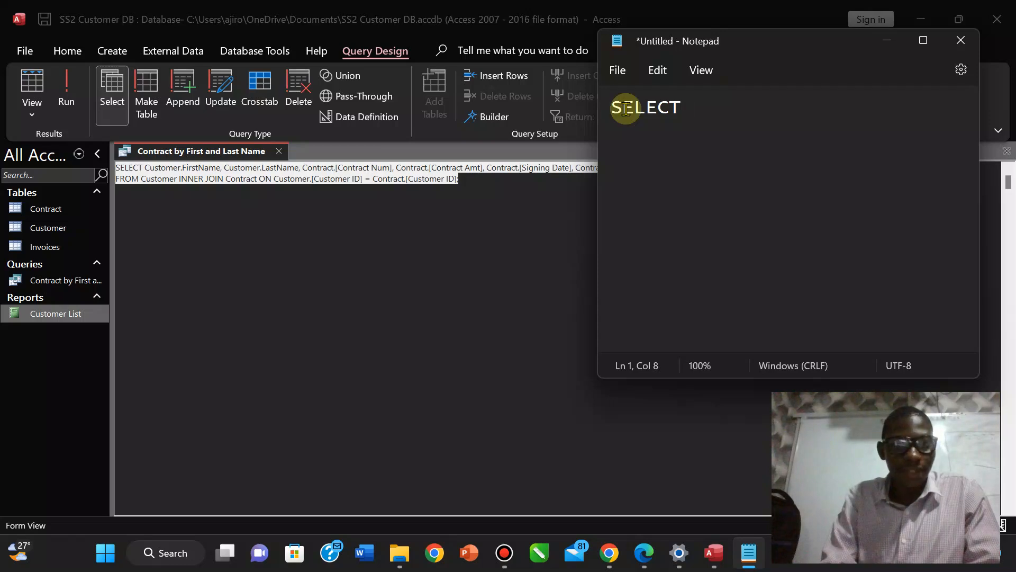
type("Custp")
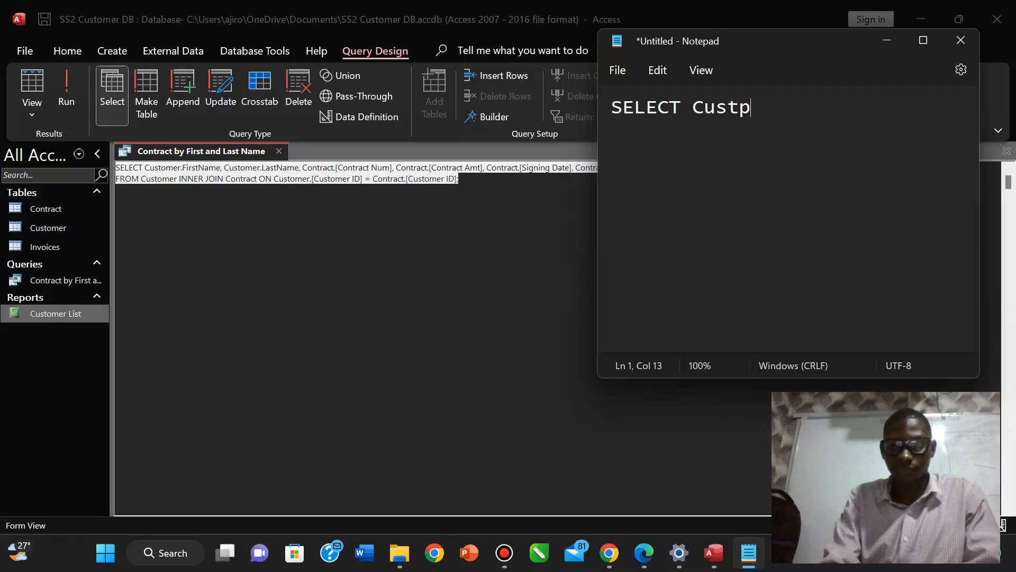
key("BackSpace")
type("oe")
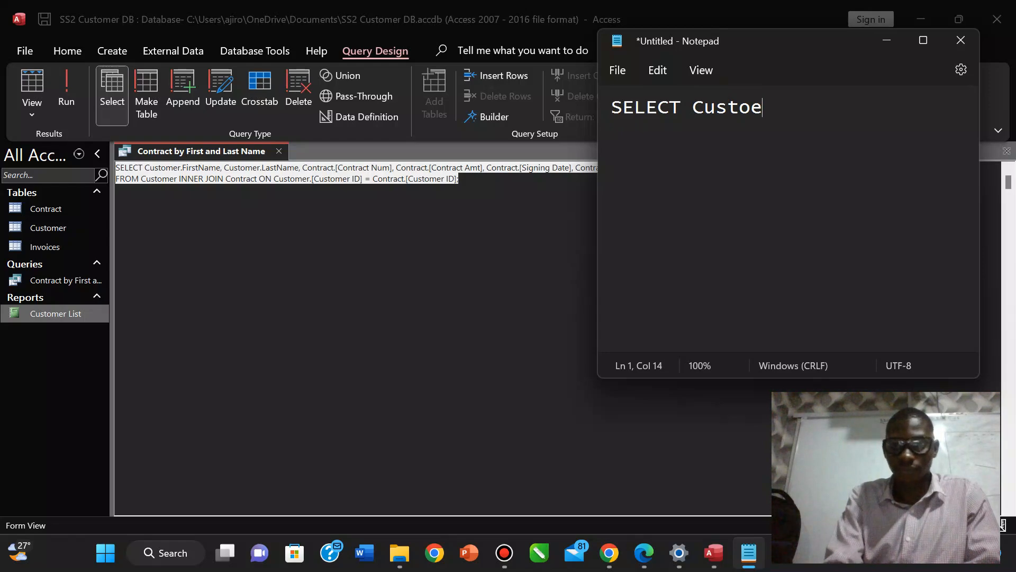
key("BackSpace")
type("mer")
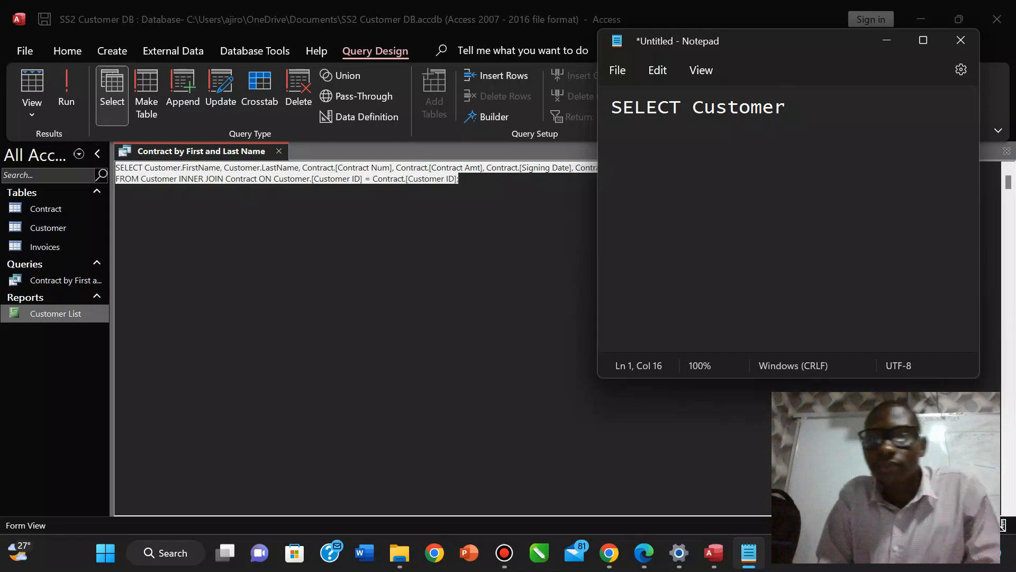
key("BackSpace")
key("BackSpace")
key("BackSpace")
key("BackSpace")
key("BackSpace")
key("BackSpace")
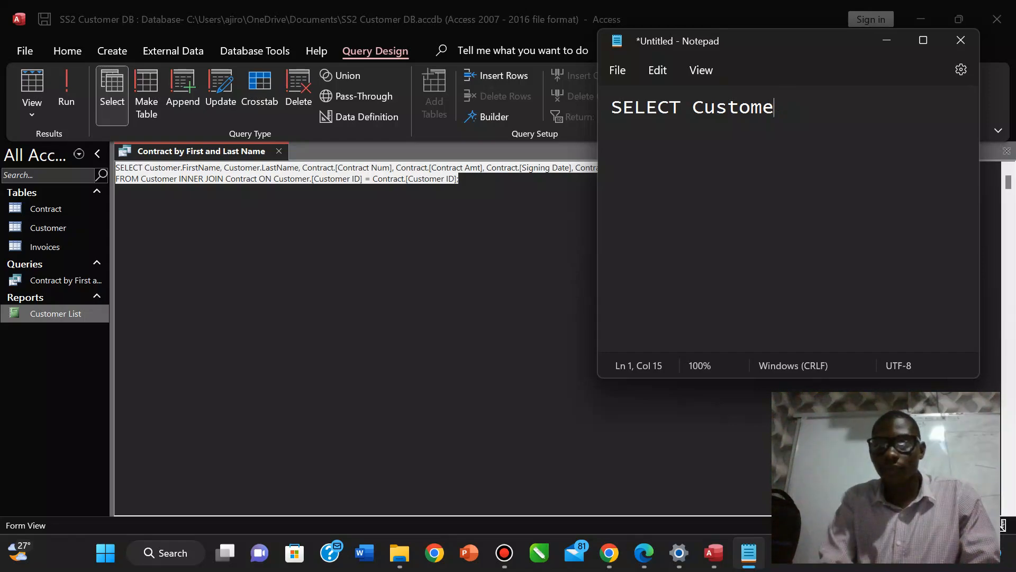
key("BackSpace")
key("BackSpace")
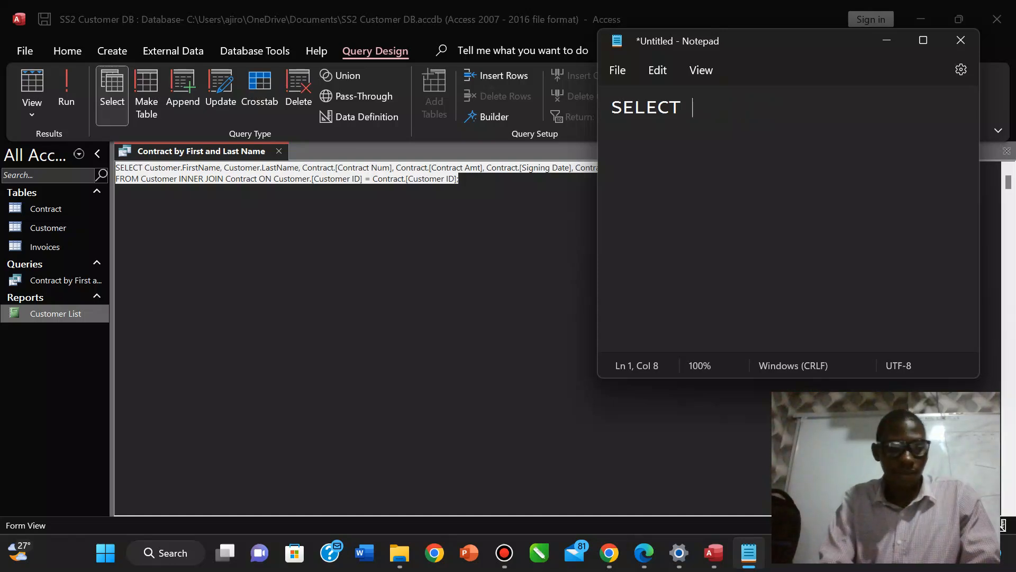
type("Cus")
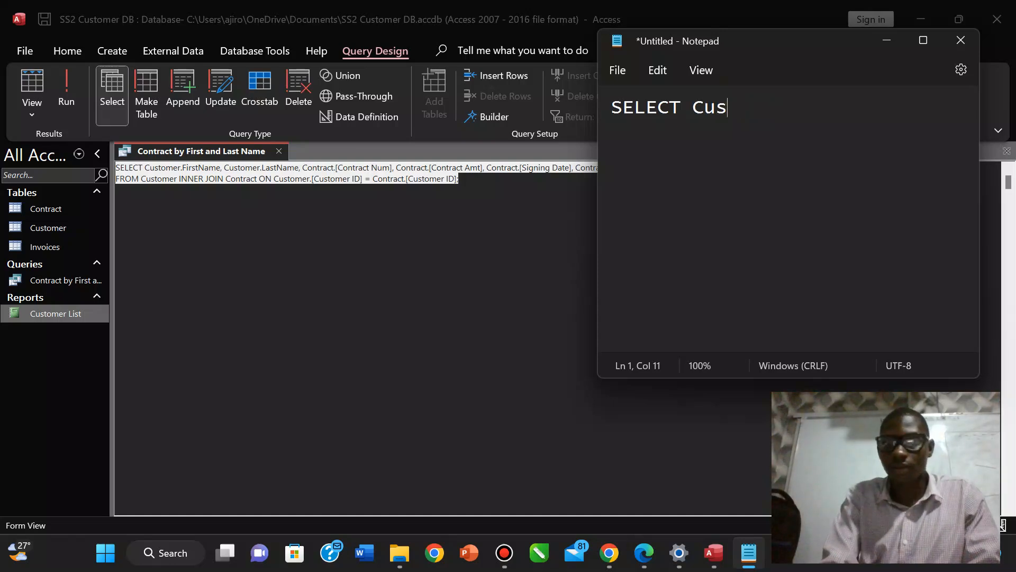
type("tomer")
key("BackSpace")
key("BackSpace")
Move Notepad beside the SQL and list FirstName, LastName, [Contract Num] after SELECT.
type("omer")
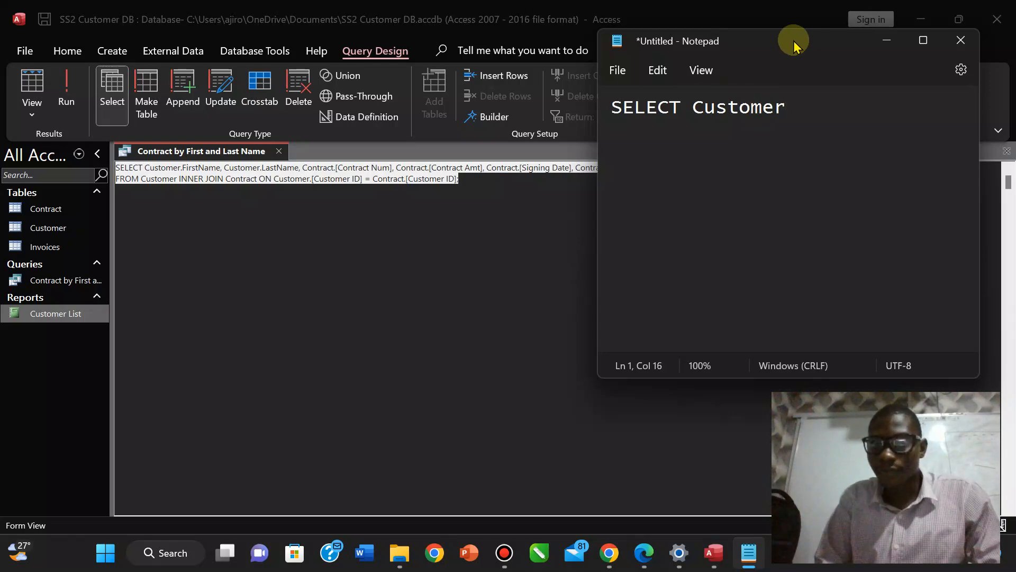
left_click_drag(793, 46, 587, 270)
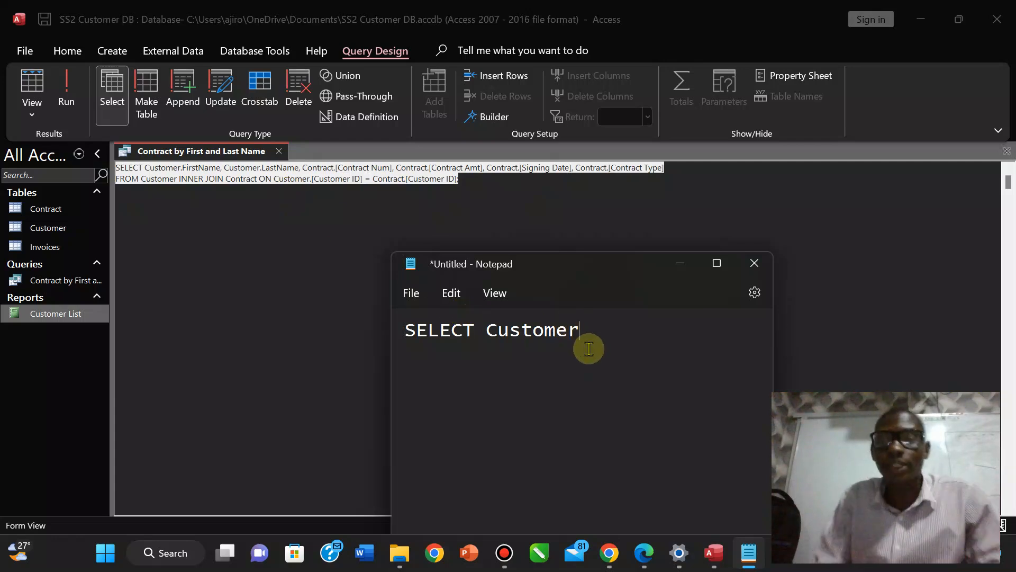
key("BackSpace")
key("BackSpace")
key("BackSpace")
key("BackSpace")
key("BackSpace")
key("BackSpace")
key("BackSpace")
key("BackSpace")
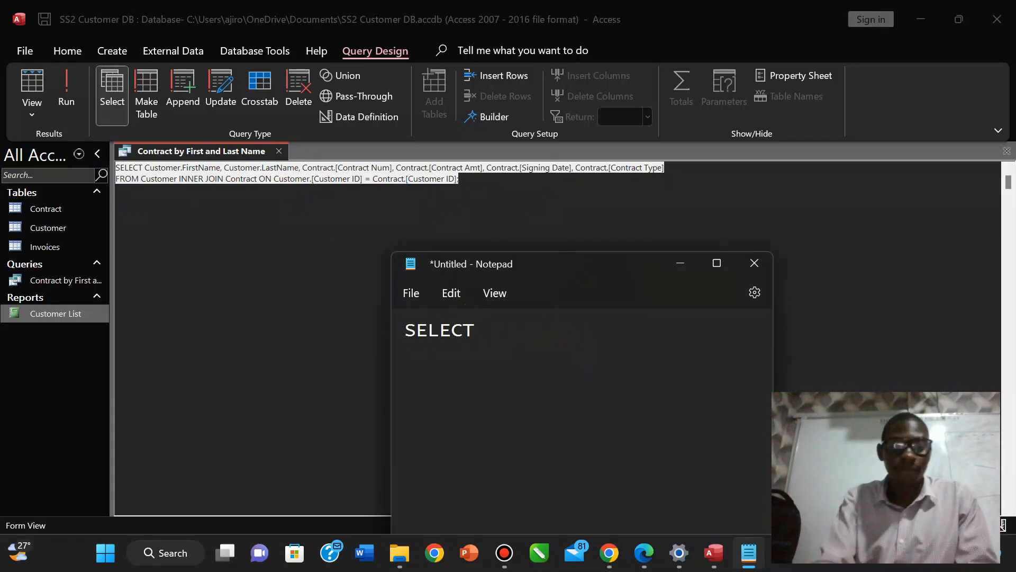
type("Firs")
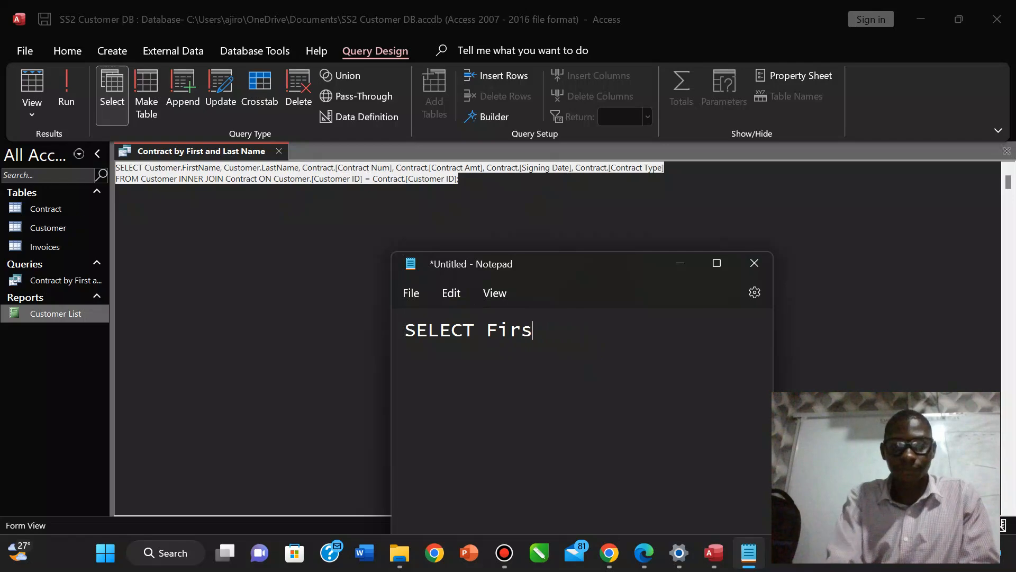
type("tNmae")
key("BackSpace")
key("BackSpace")
key("BackSpace")
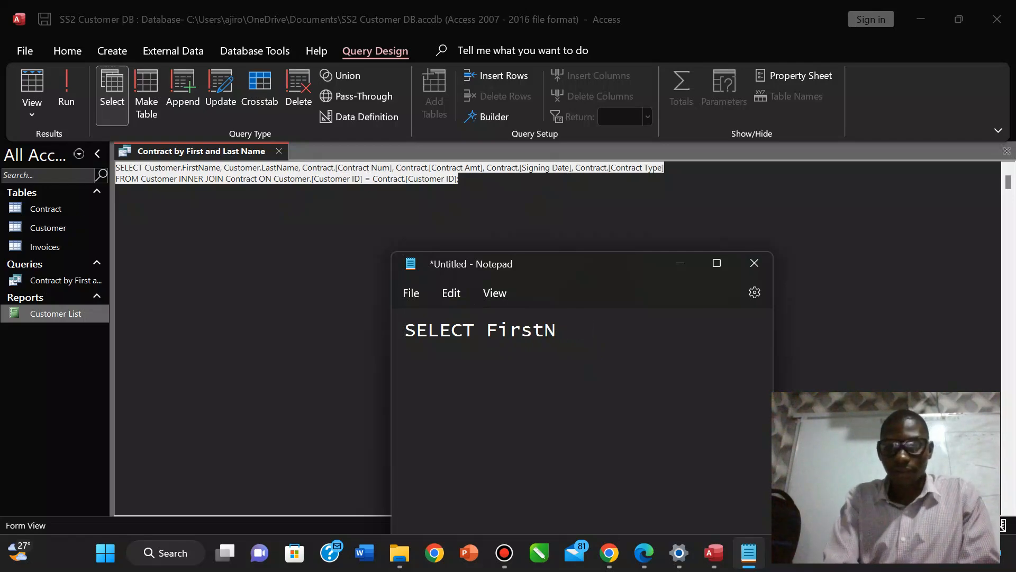
type("ame")
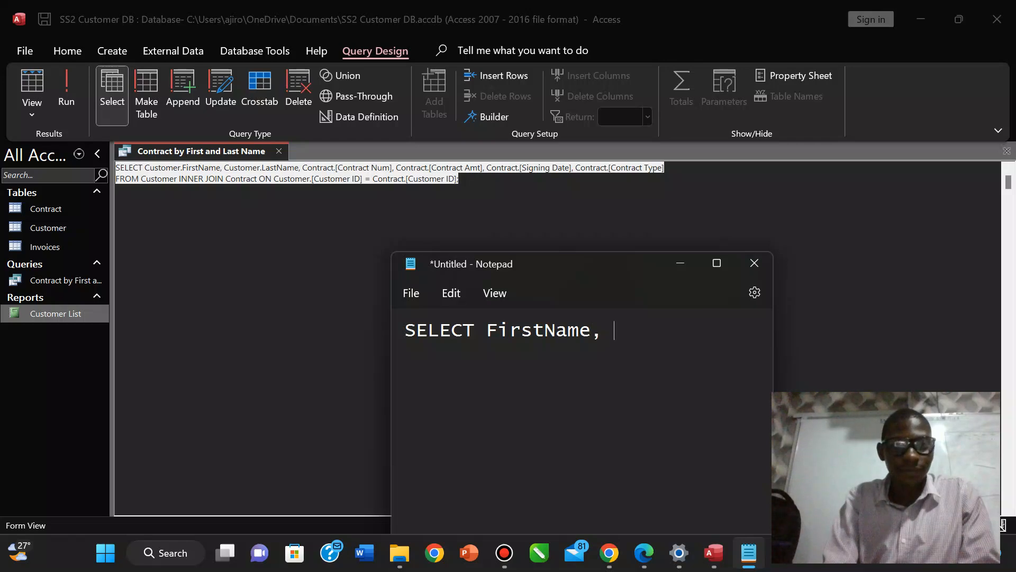
type(", Last")
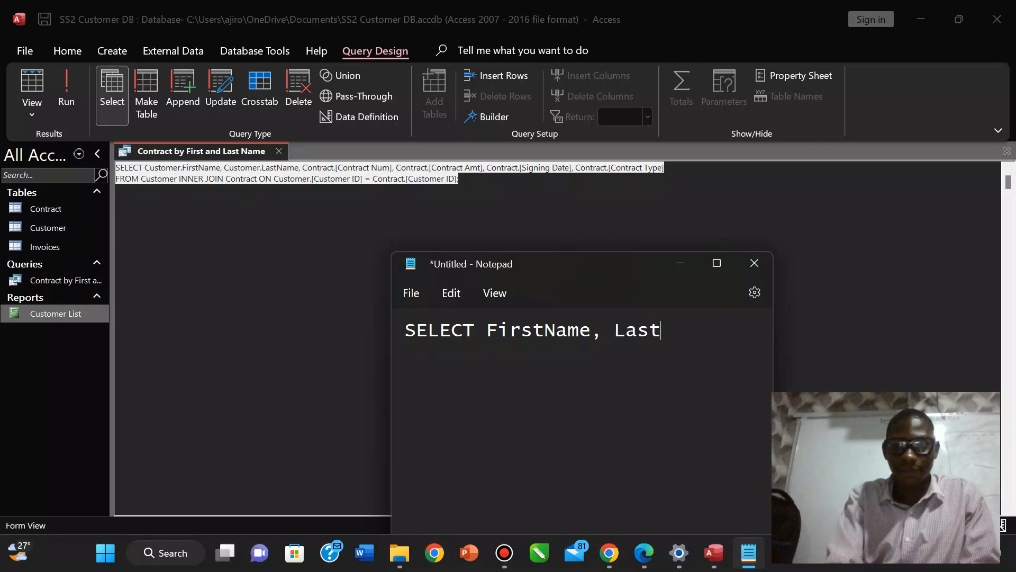
type("Name")
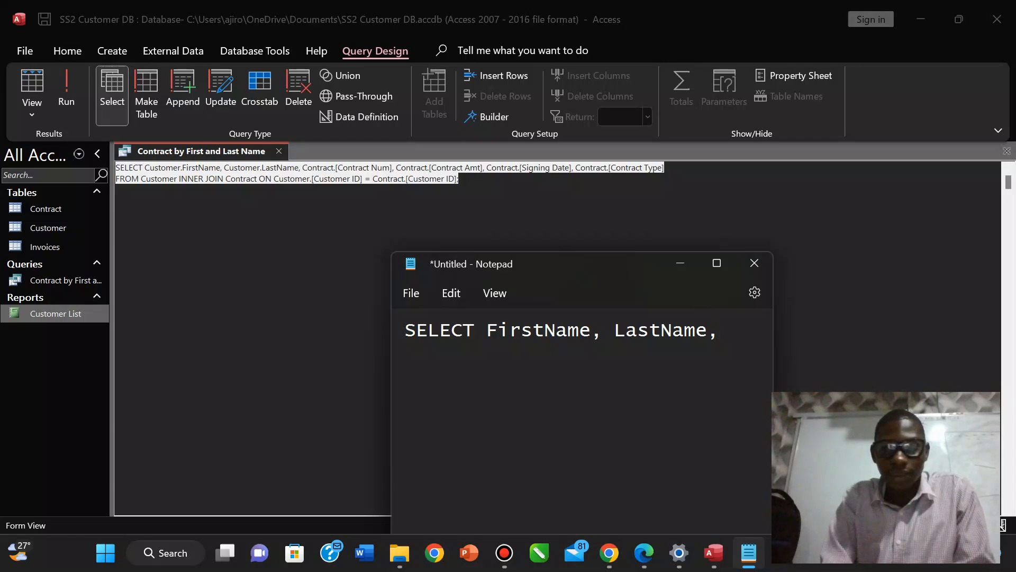
type(", C")
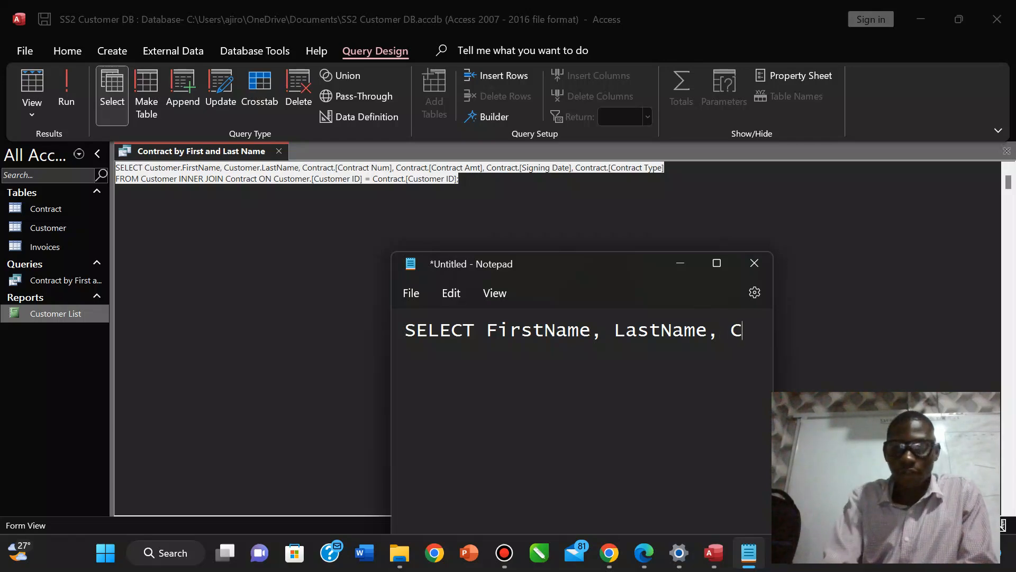
key("BackSpace")
type("[Contr")
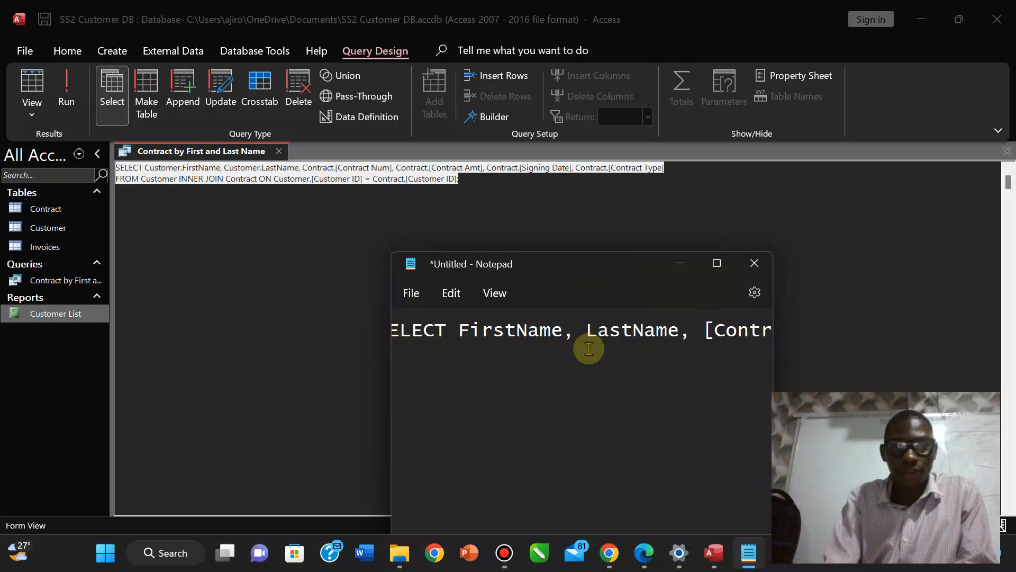
type("act N")
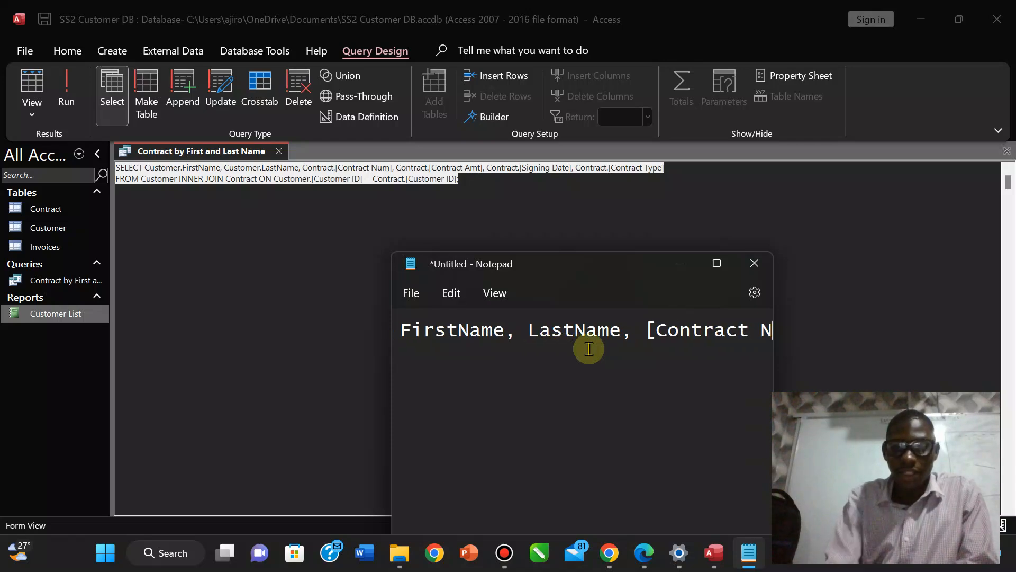
type("um]")
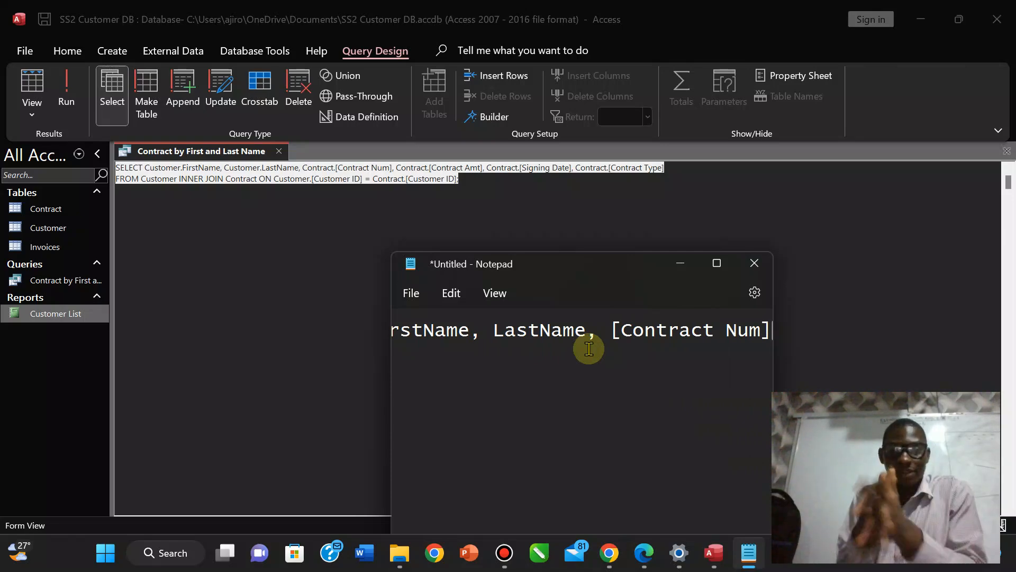
Add [Contract Amt], [Signing Date] and [Contract Type], then start the 'FROM Customer' line.
type(", C")
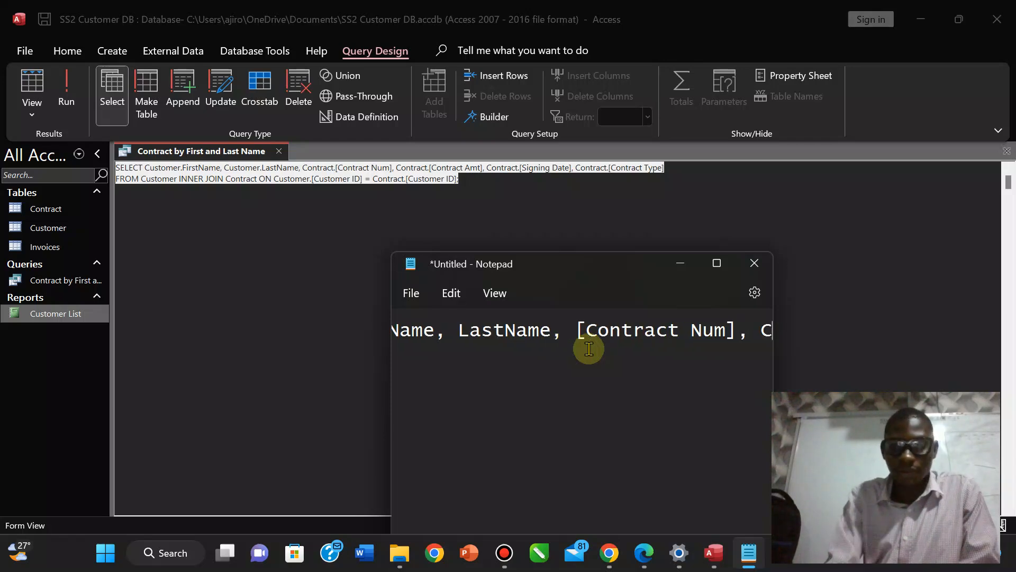
key("BackSpace")
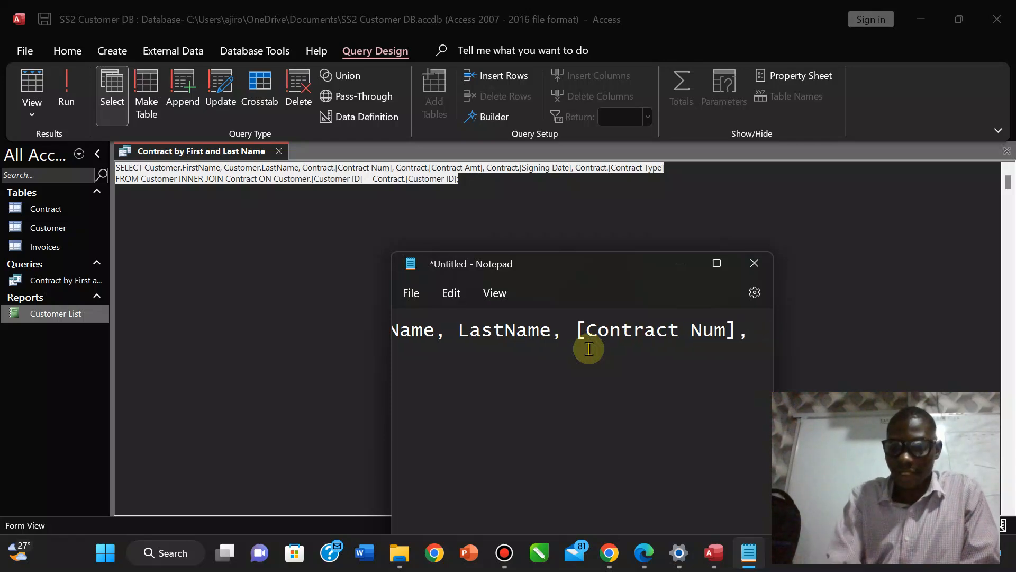
type("[Cont")
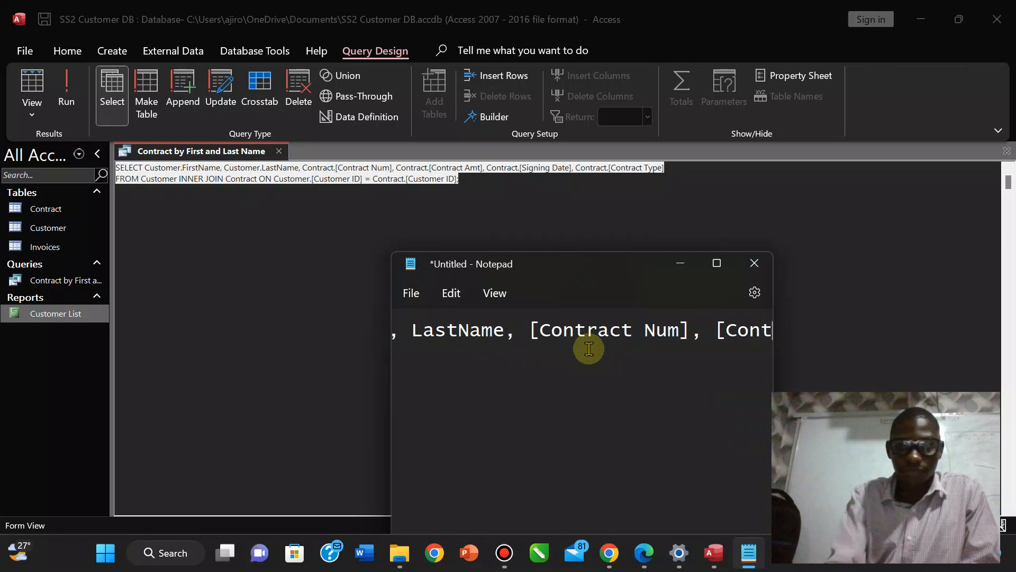
type("ract ")
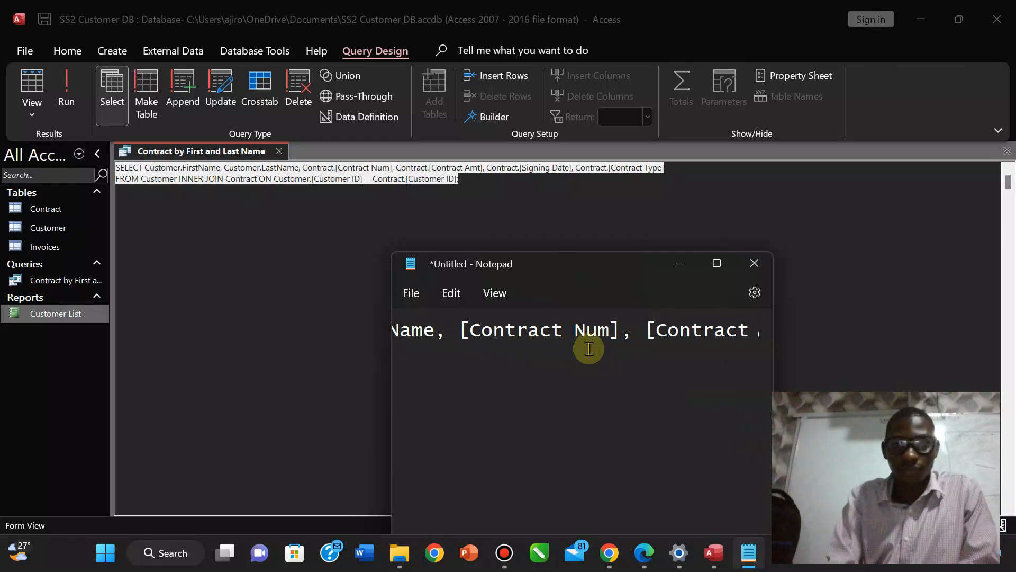
type("Amtr]")
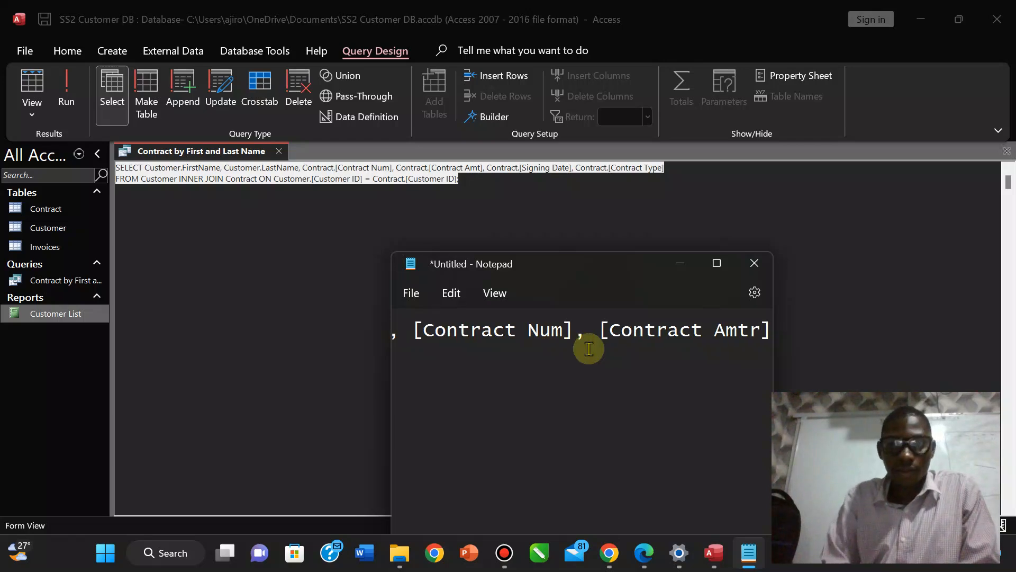
key("BackSpace")
key("BackSpace")
type("]")
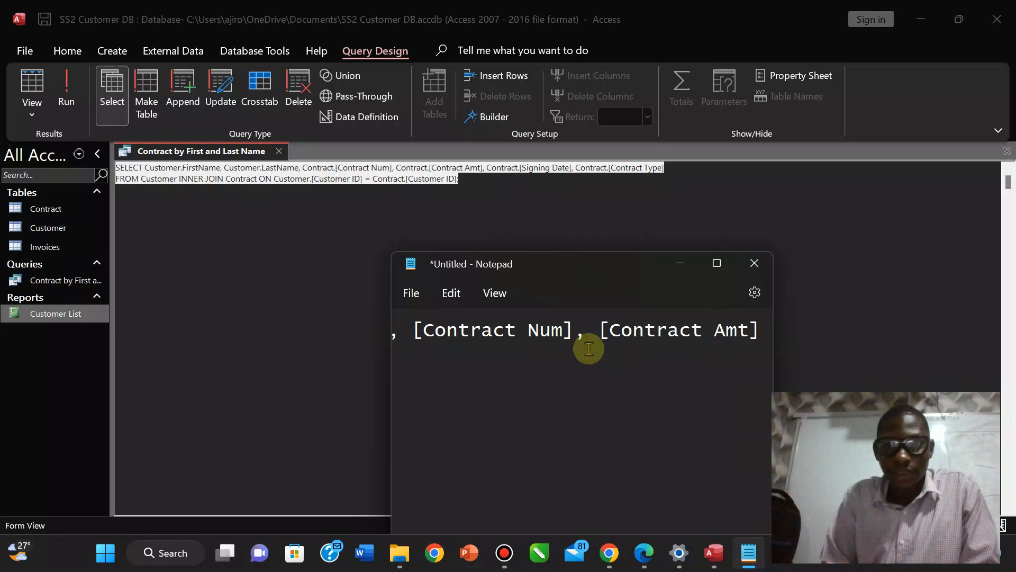
type(", ")
type("[")
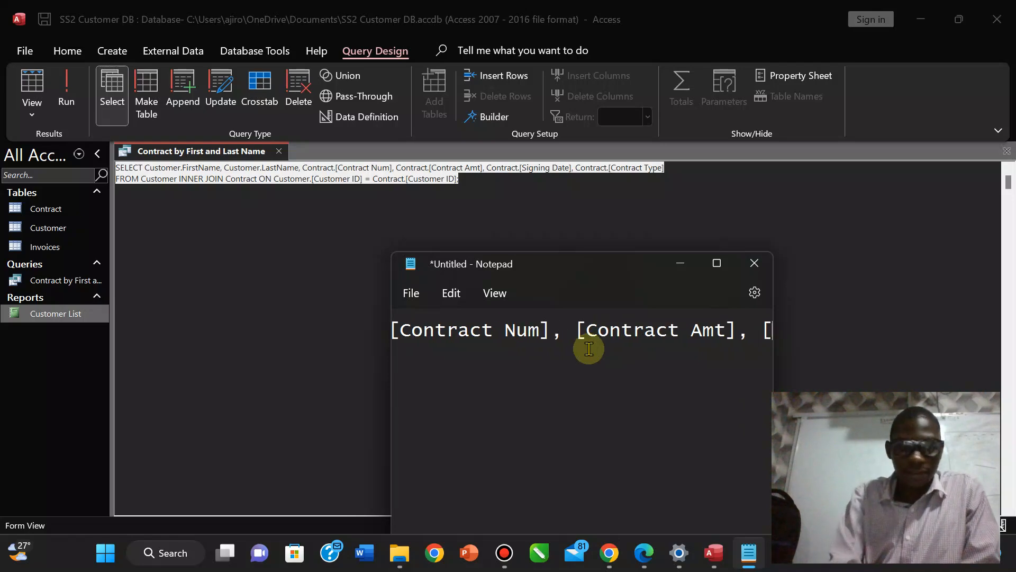
type("Signi")
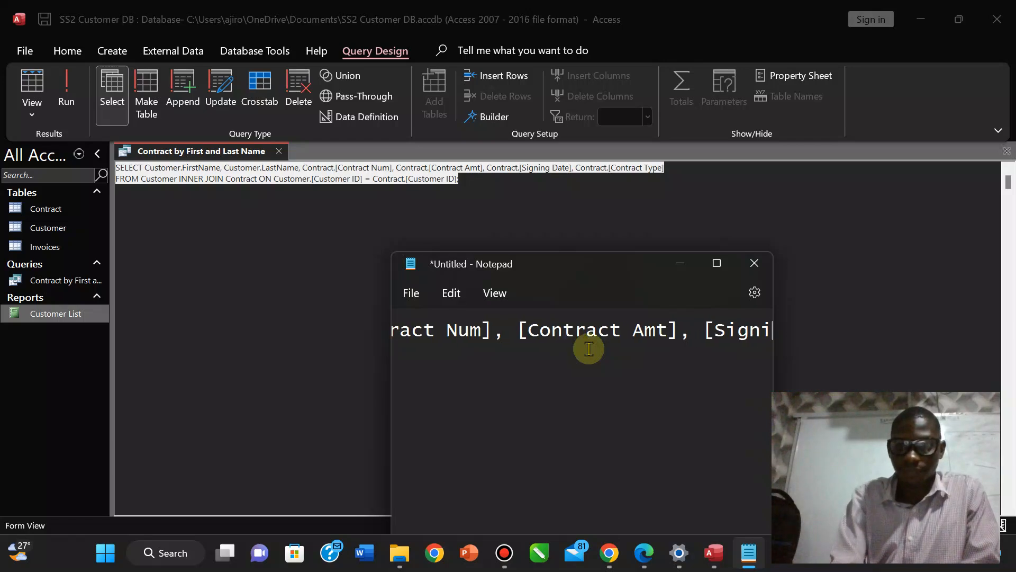
type("ng Date]")
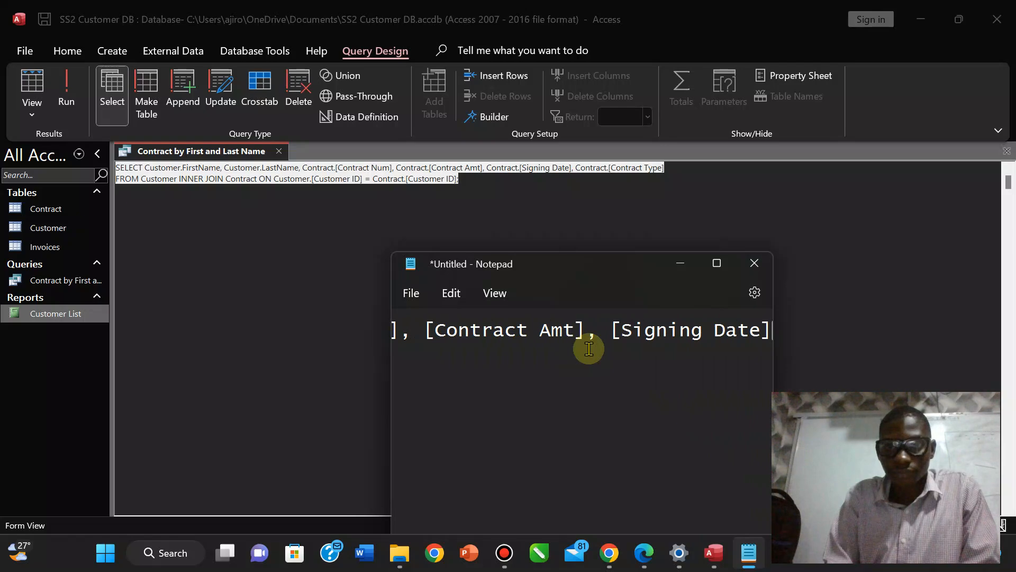
type(".")
key("BackSpace")
type(", ")
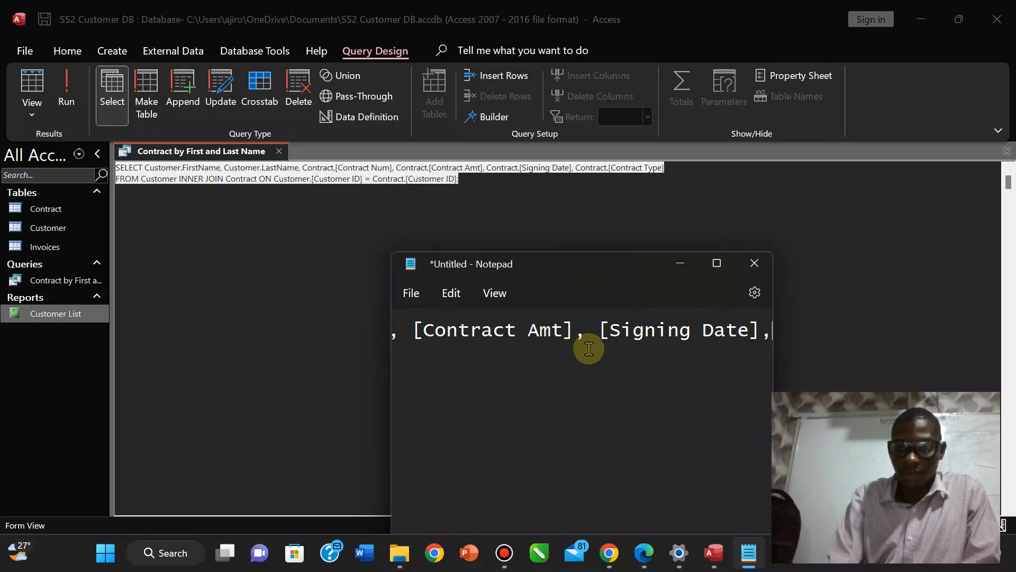
type("'")
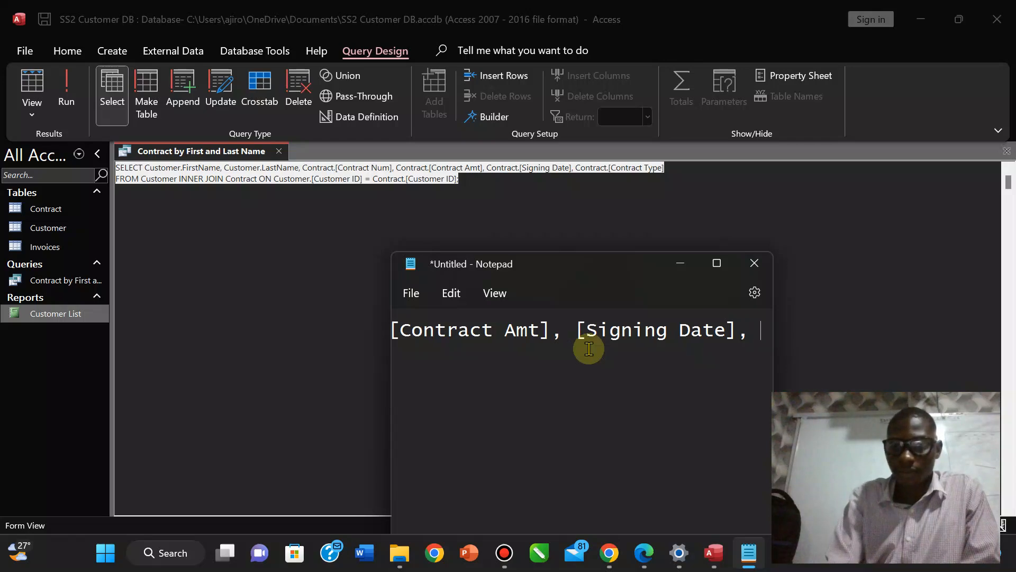
type("[")
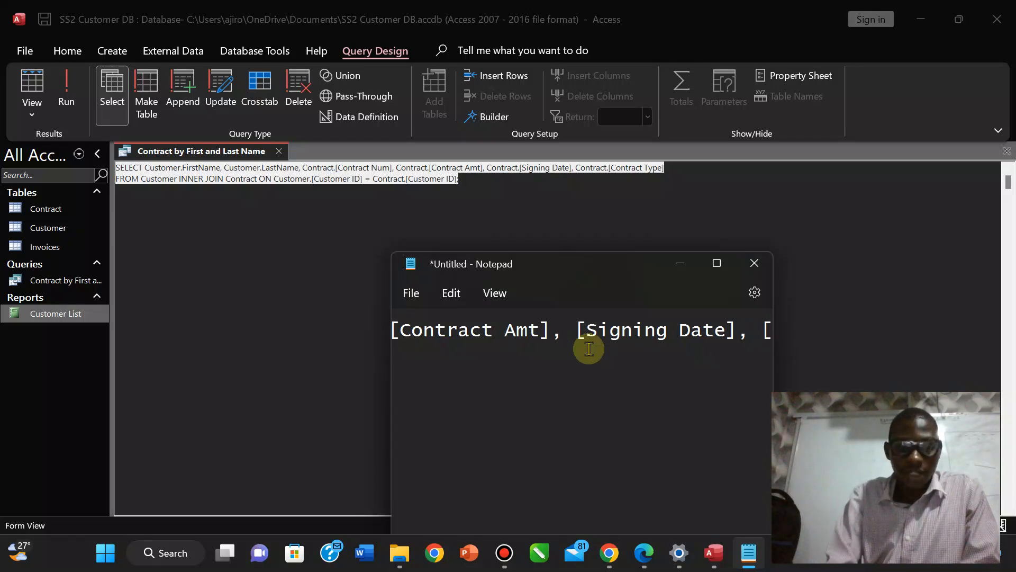
type("C")
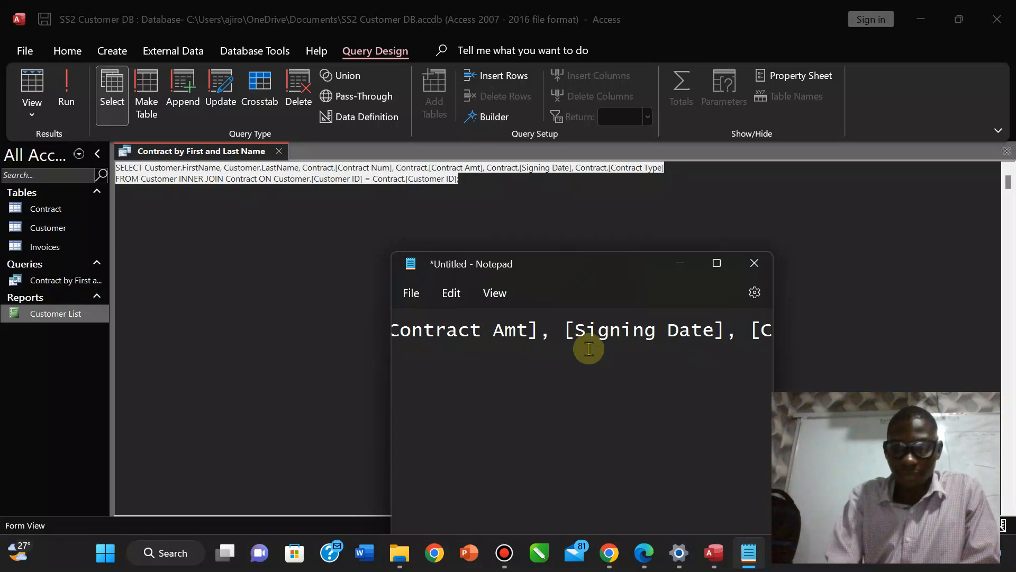
type("ontract")
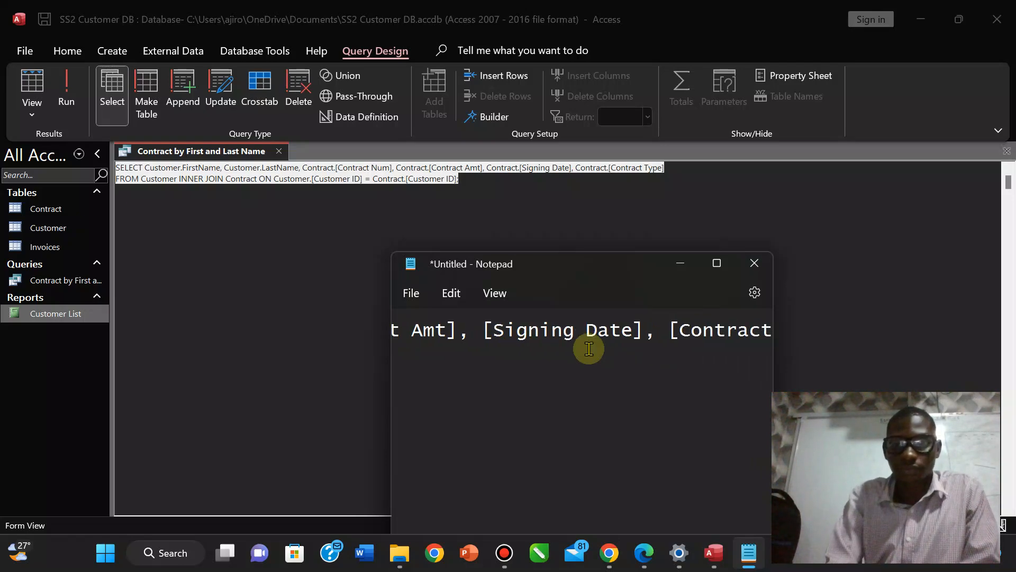
type(" Type")
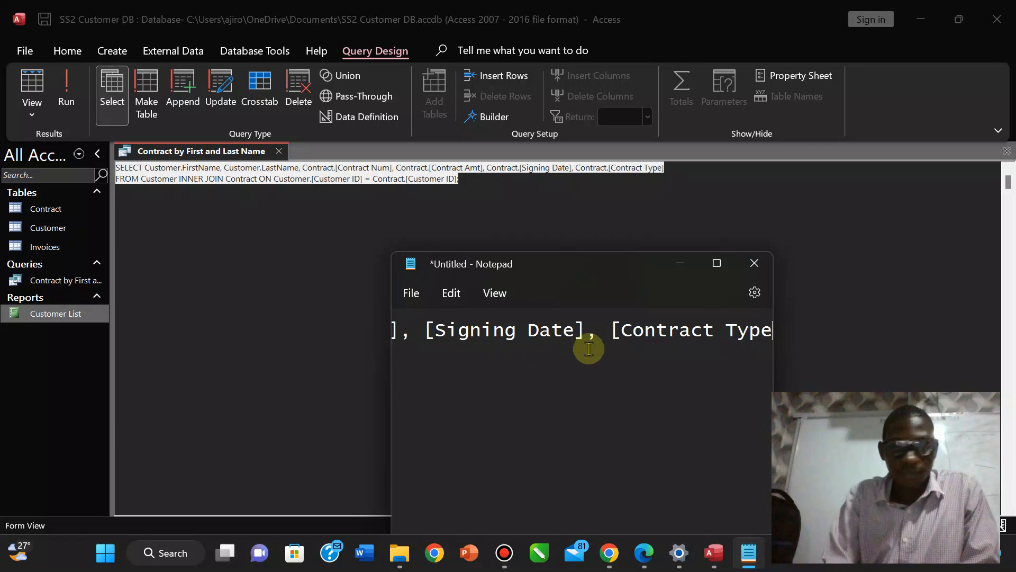
type("]")
key("BackSpace")
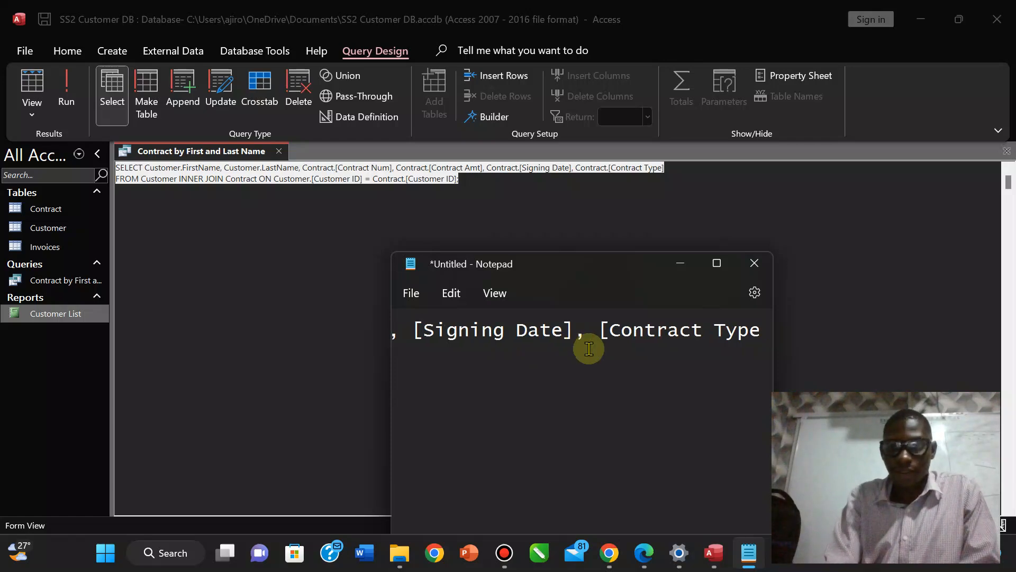
key("Home")
type("FROM ")
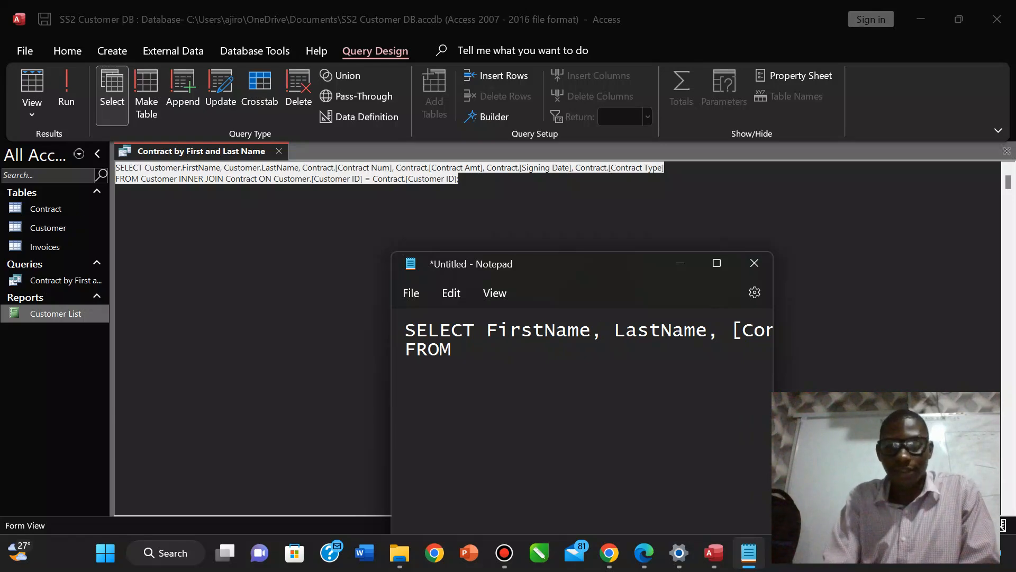
type("Cust")
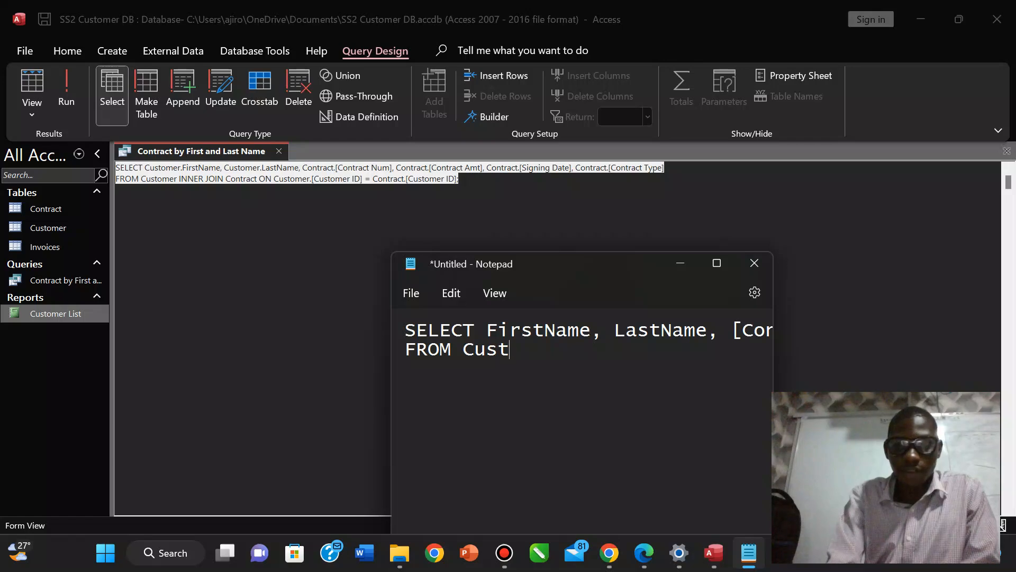
type("omer;")
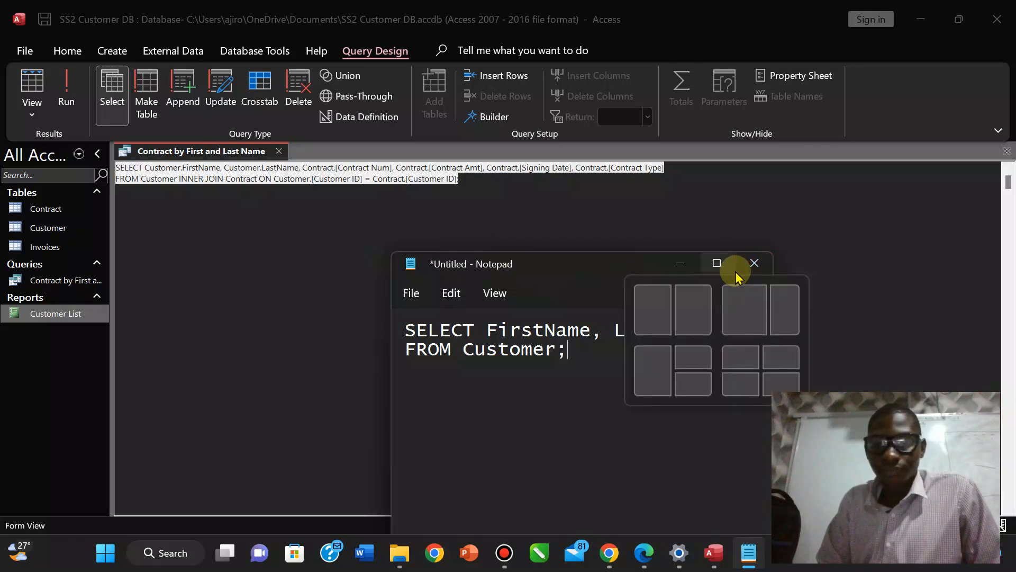
Maximize Notepad and break the field list so [Signing Date] begins a new line.
left_click(717, 263)
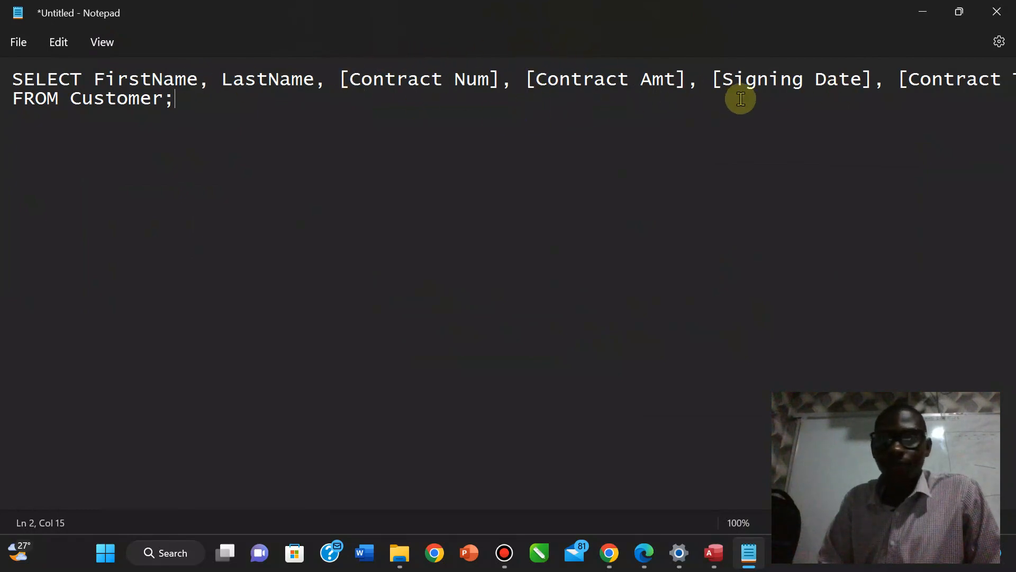
left_click(713, 80)
key("Return")
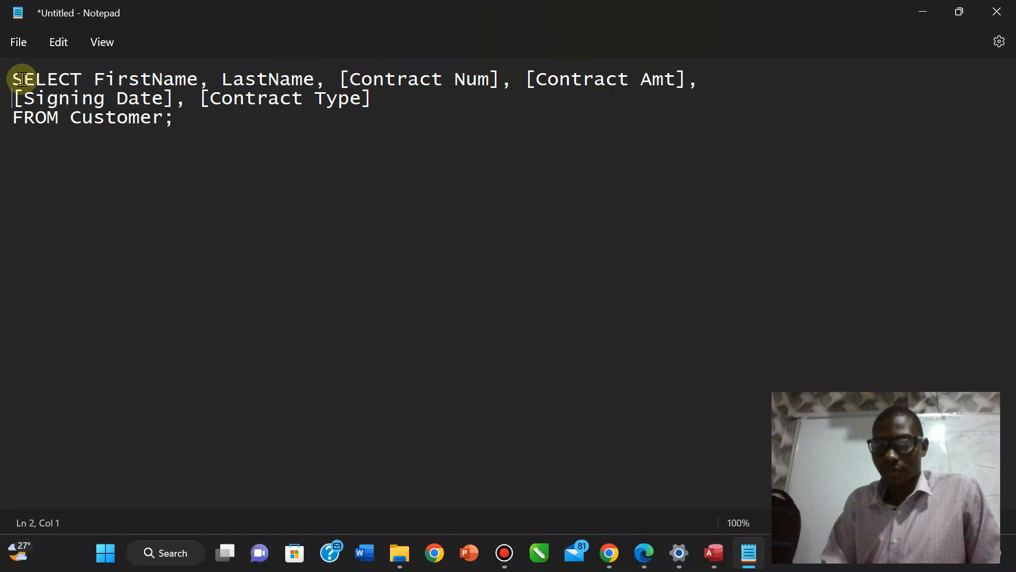
Minimize Notepad, show the query's two contract records in Datasheet view, then bring up the exam PDF.
left_click(924, 11)
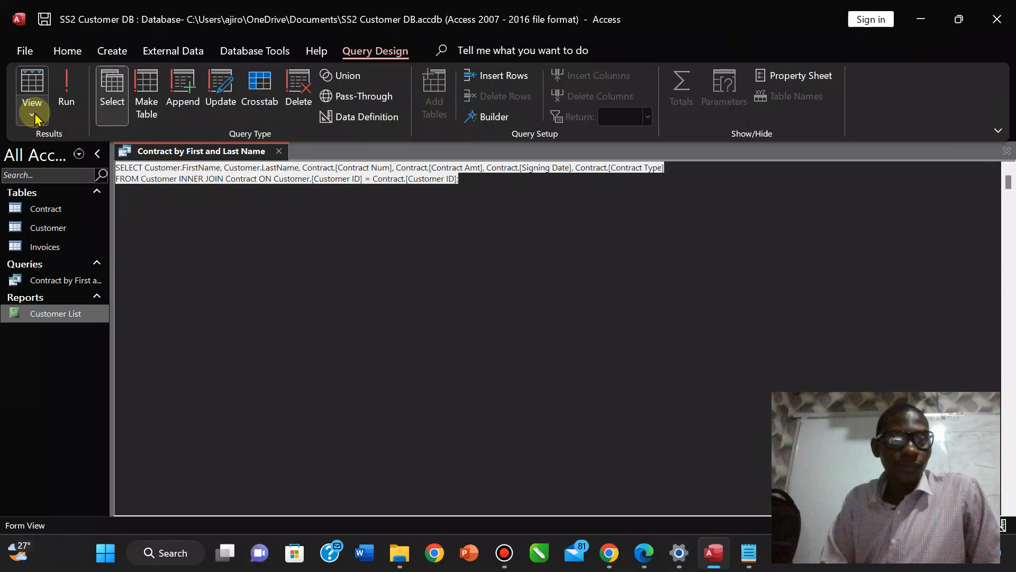
left_click(33, 115)
left_click(69, 227)
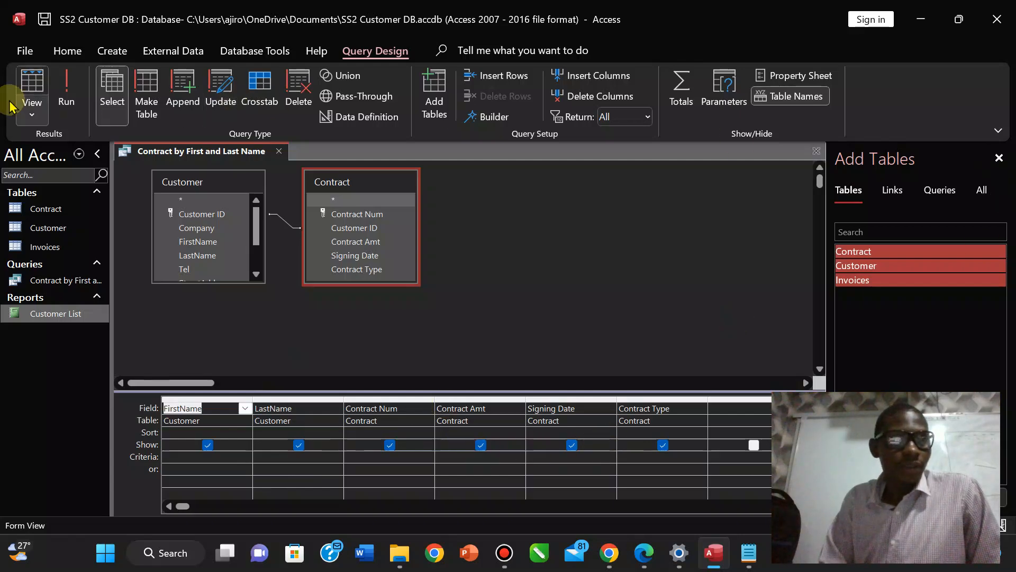
left_click(18, 114)
left_click(37, 148)
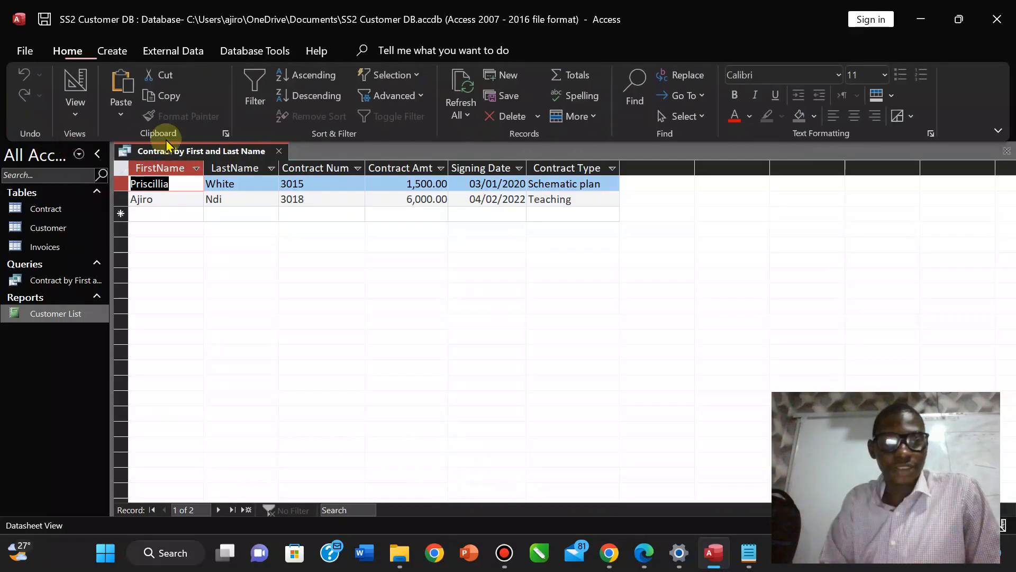
left_click(645, 549)
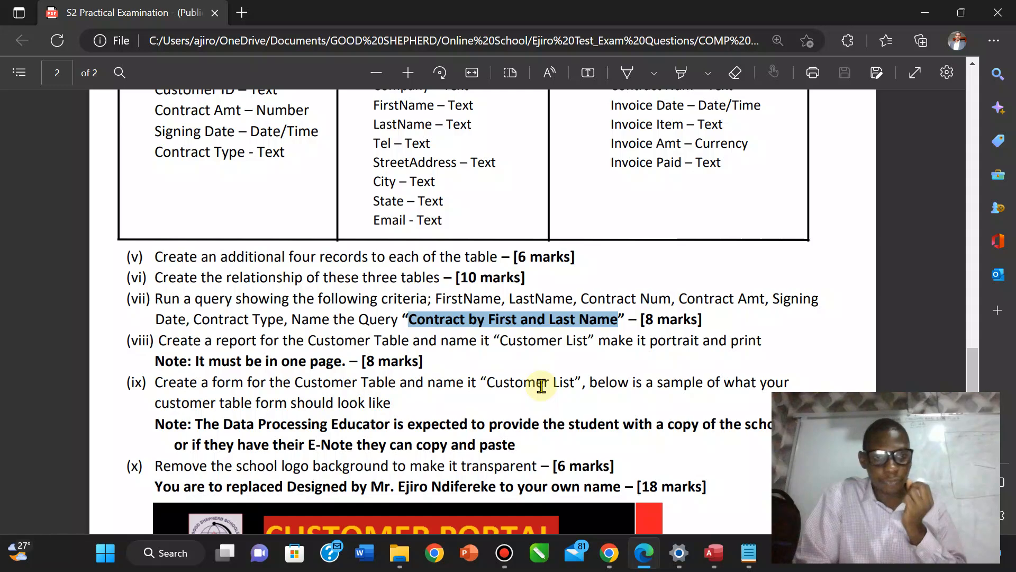
Scroll the exam PDF to the sample Customer Portal form, then return to the Access datasheet.
left_click(340, 421)
scroll(341, 418, "down", 1)
scroll(340, 418, "down", 3)
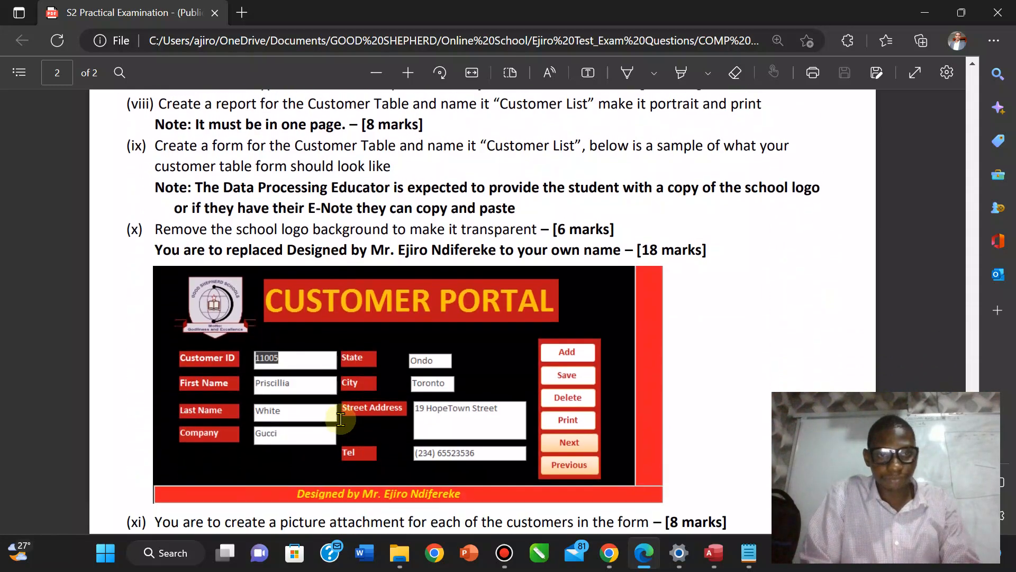
scroll(340, 418, "up", 1)
scroll(340, 418, "down", 1)
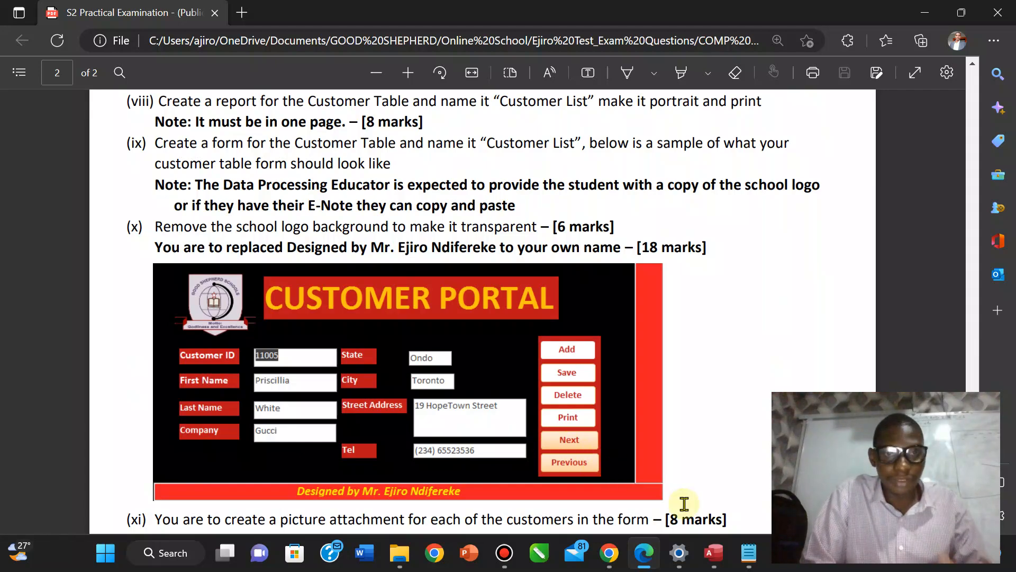
left_click(714, 552)
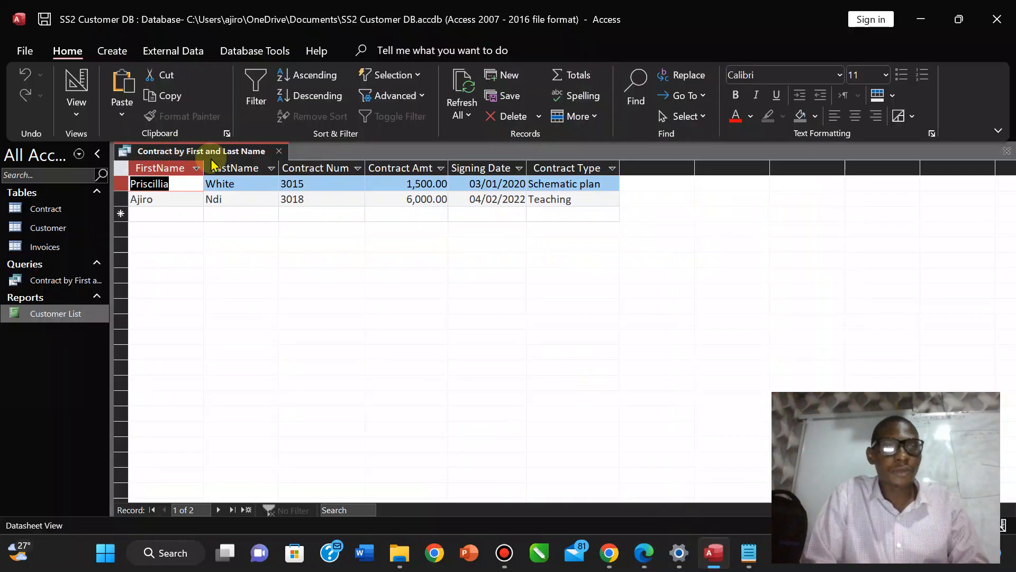
Save and close the Contract by First and Last Name query.
right_click(191, 152)
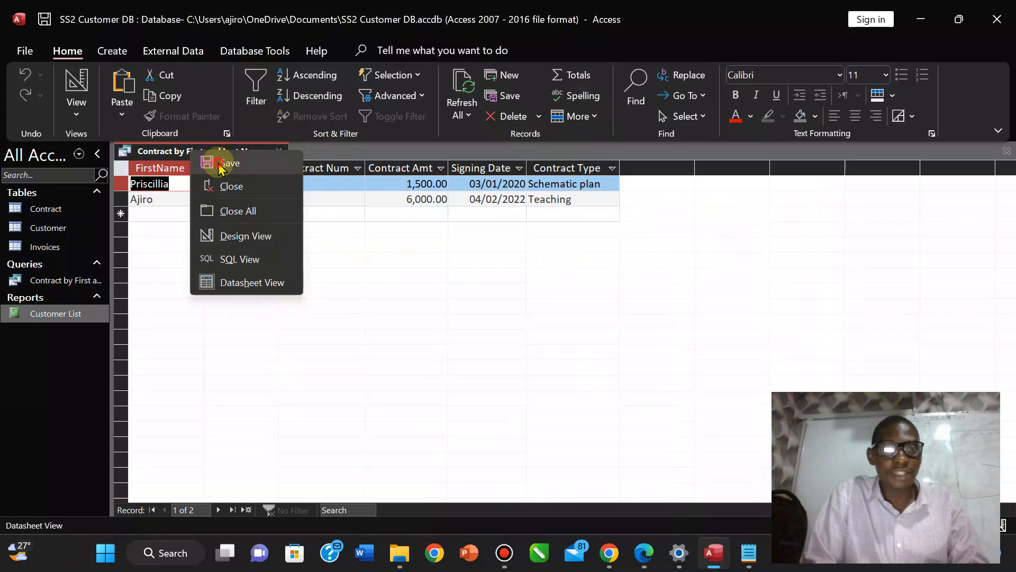
left_click(219, 164)
right_click(178, 150)
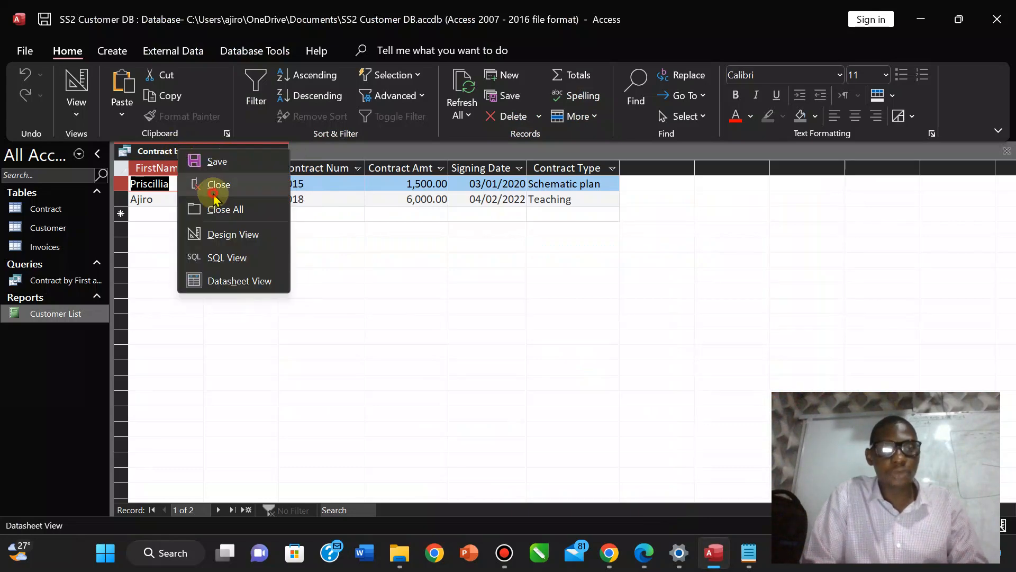
left_click(214, 194)
Start the Form Wizard and add all Customer table fields to the form.
left_click(119, 55)
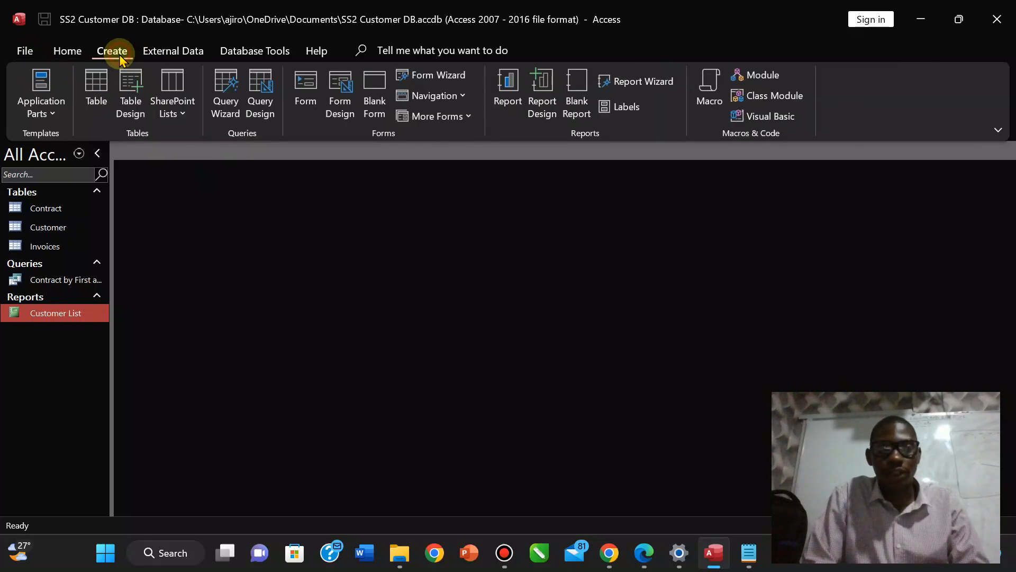
left_click(419, 80)
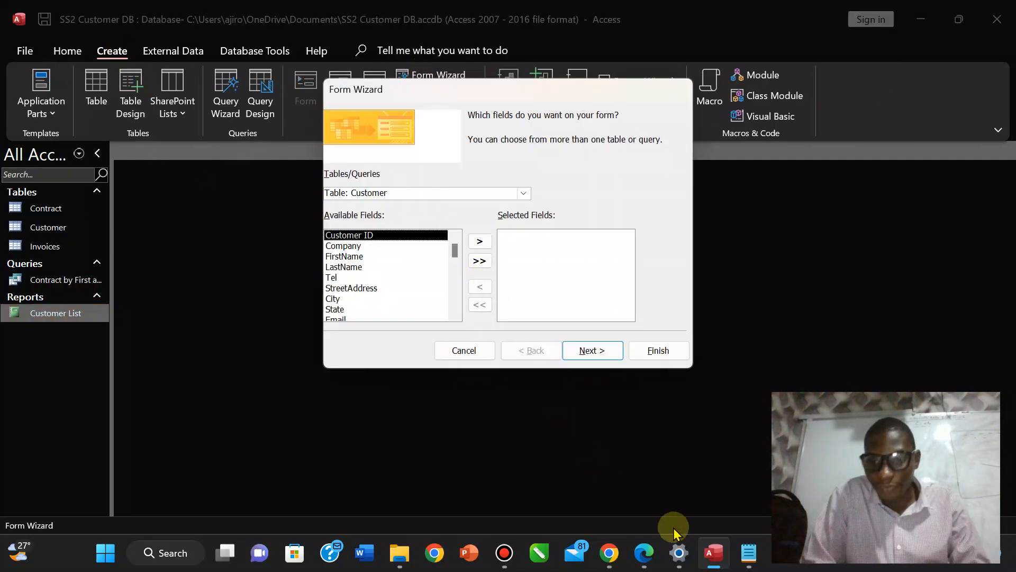
left_click(645, 553)
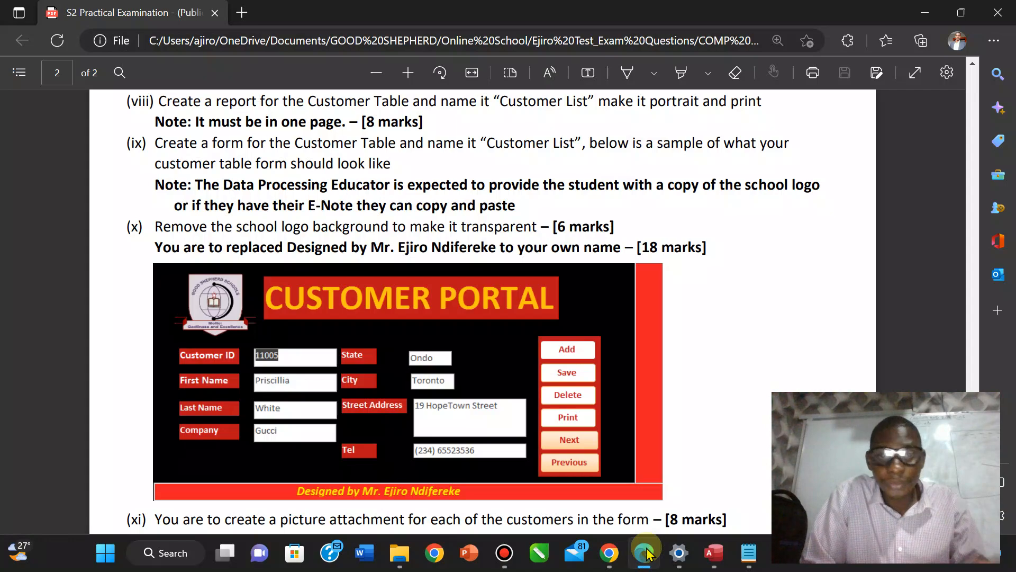
left_click(645, 552)
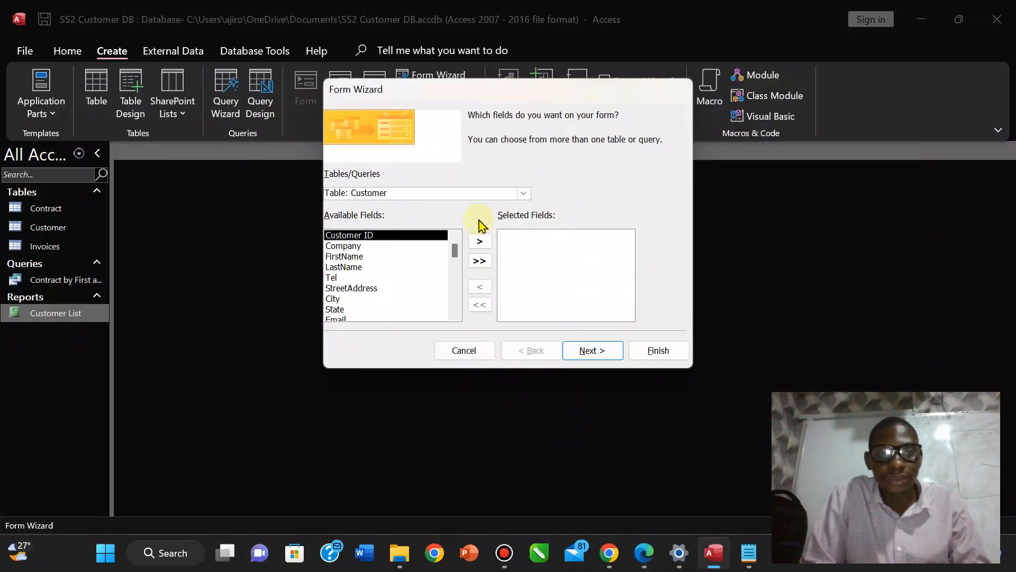
left_click(479, 261)
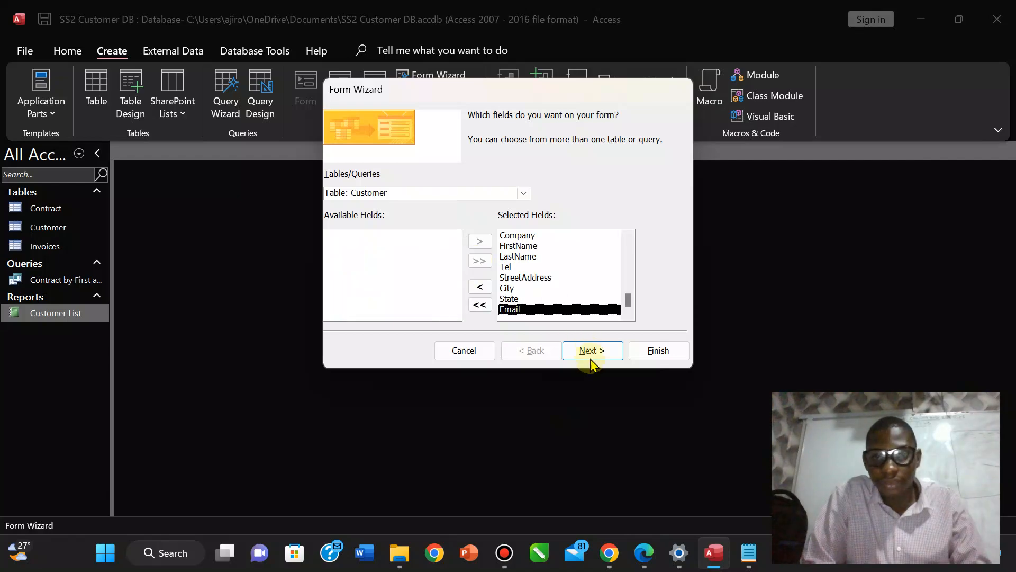
left_click(645, 553)
left_click(645, 555)
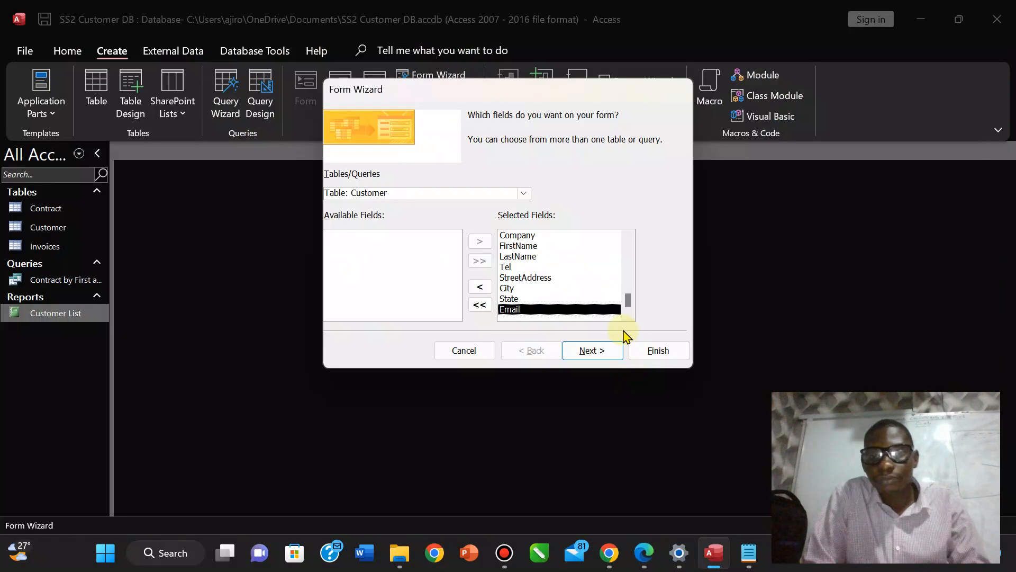
Choose the Columnar layout, title the form 'Customer List' and finish it.
left_click(601, 352)
left_click(601, 351)
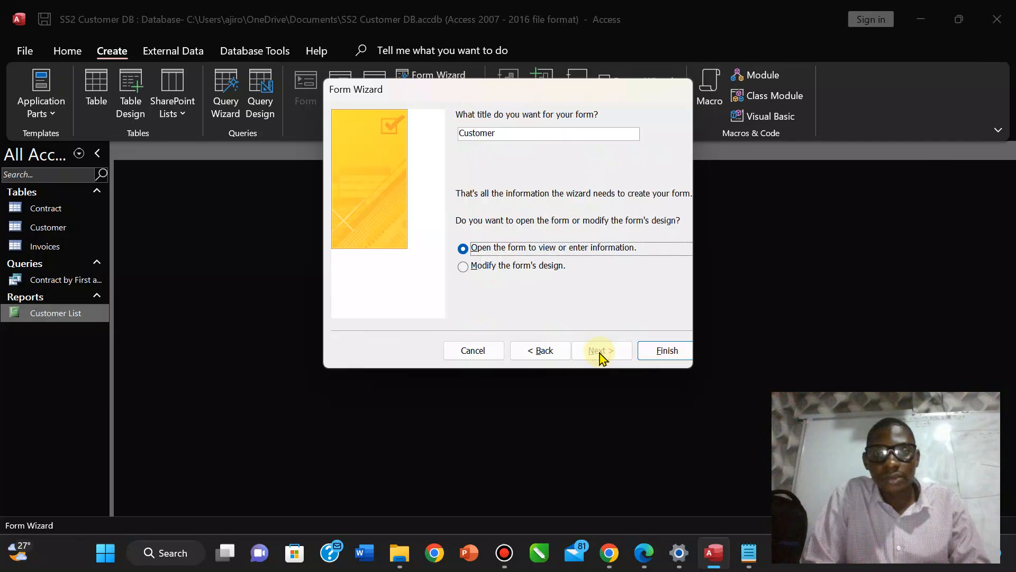
left_click(554, 352)
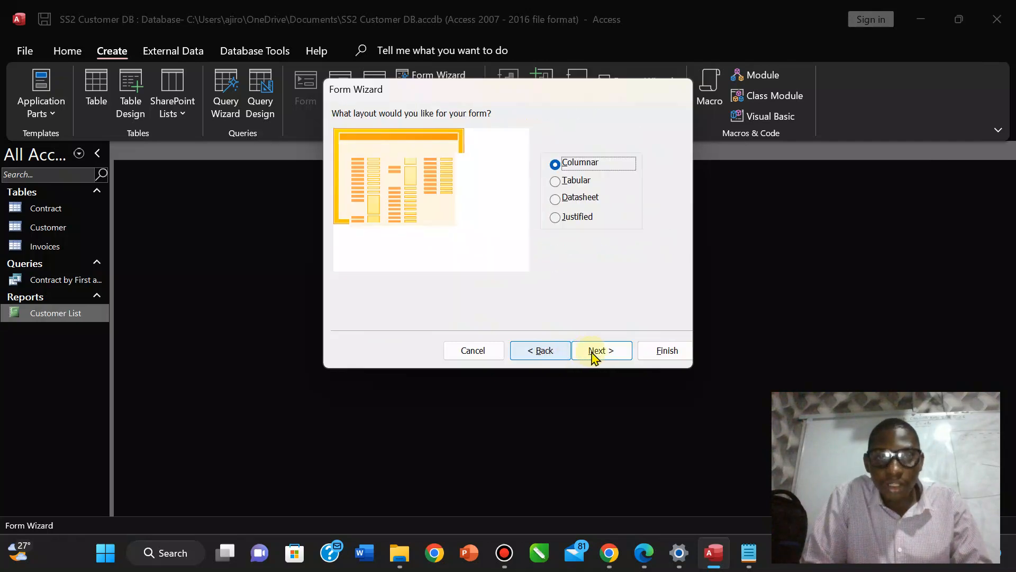
left_click(594, 352)
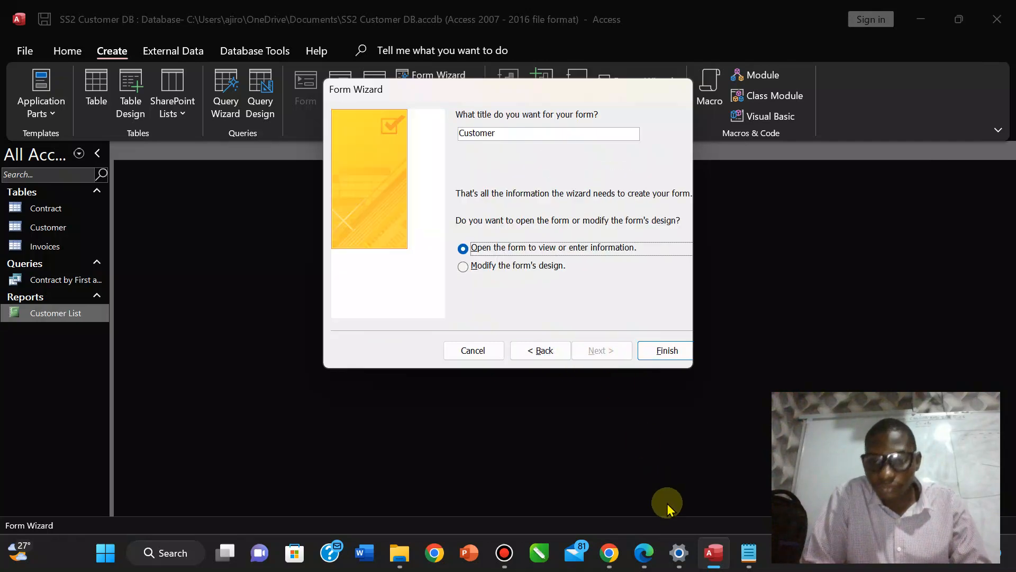
left_click(644, 553)
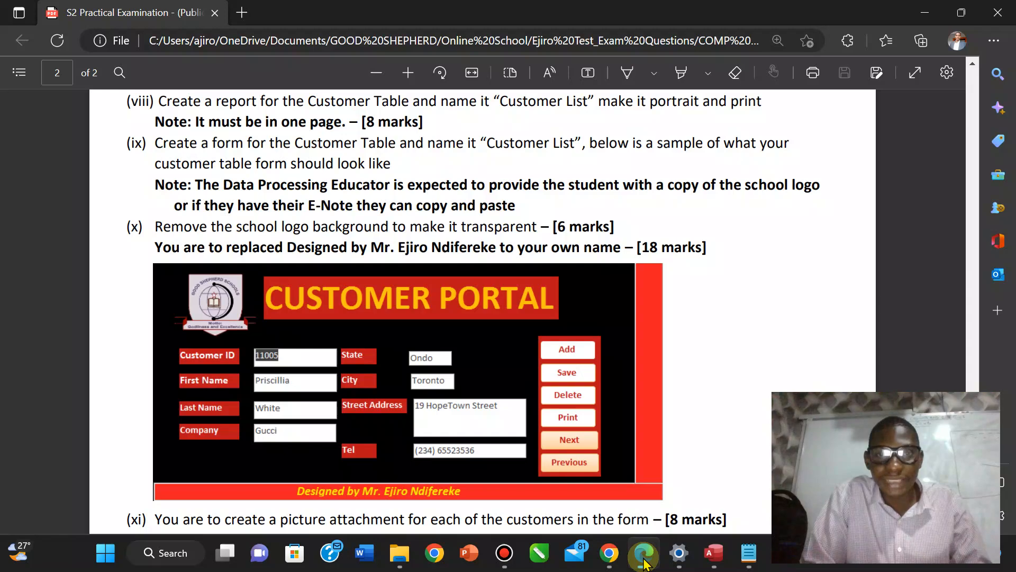
left_click(644, 556)
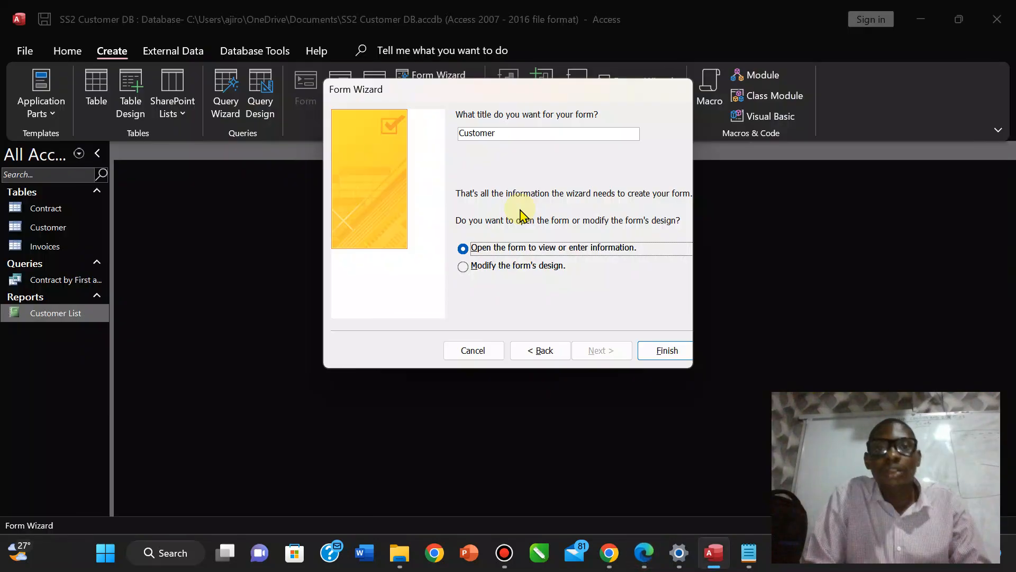
left_click(512, 133)
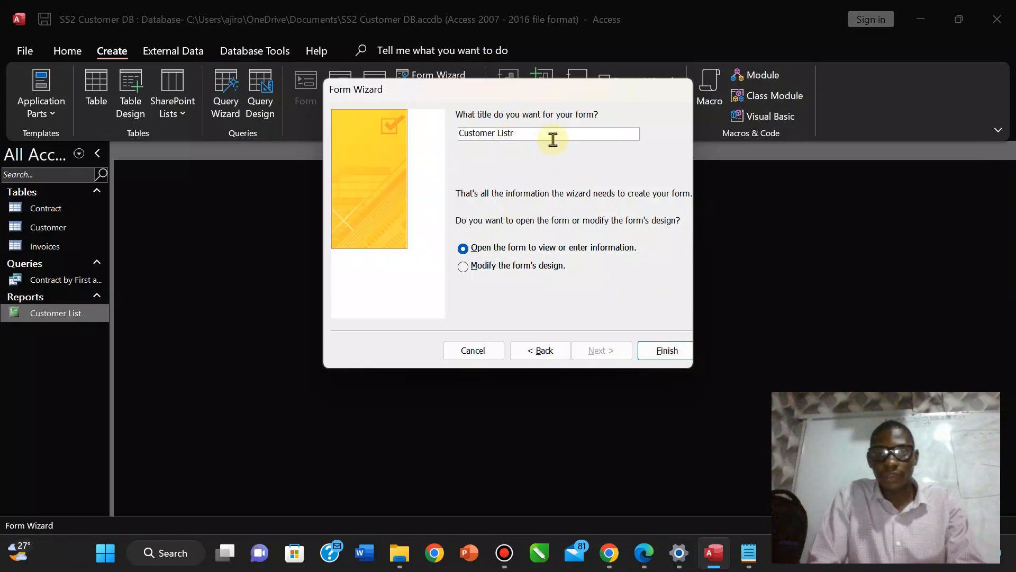
left_click(646, 351)
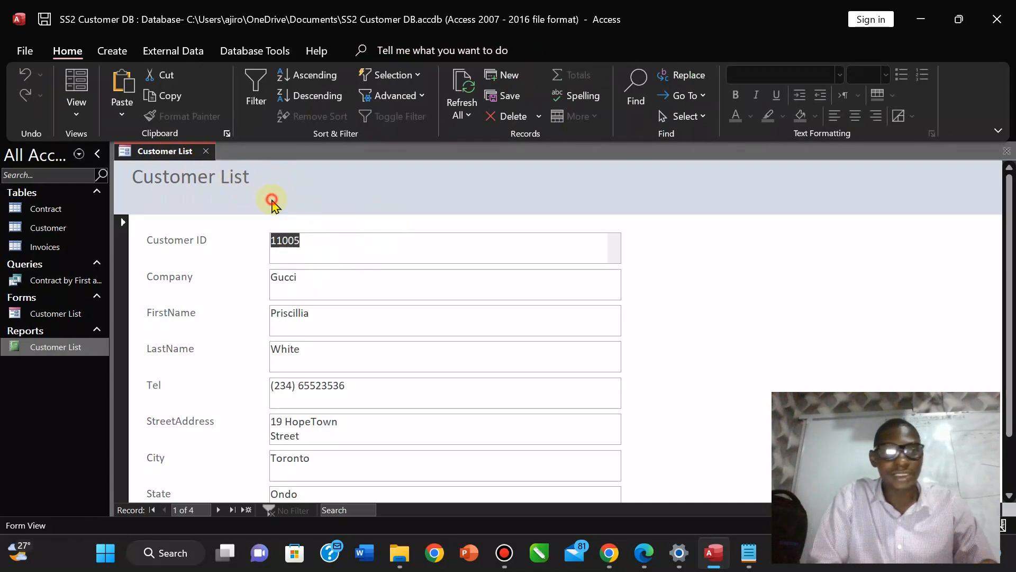
Open the form in Design view and select the Customer ID through StreetAddress text boxes.
left_click(76, 106)
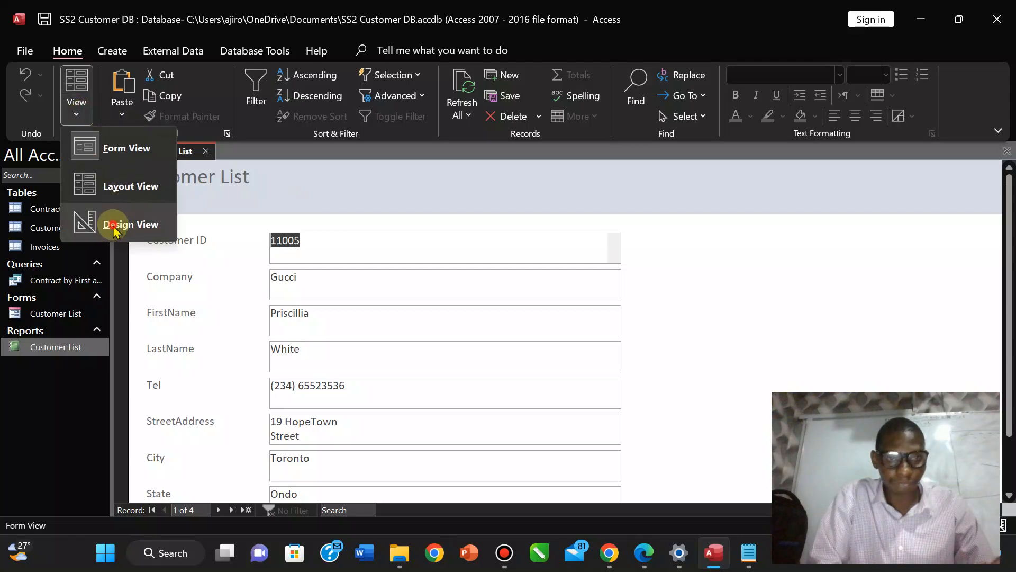
left_click(113, 227)
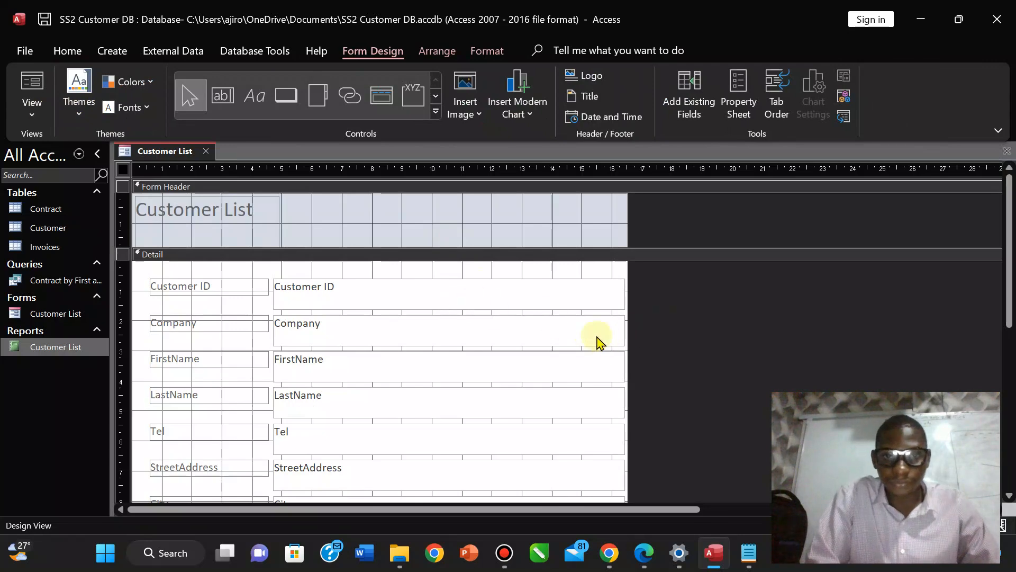
left_click(608, 295)
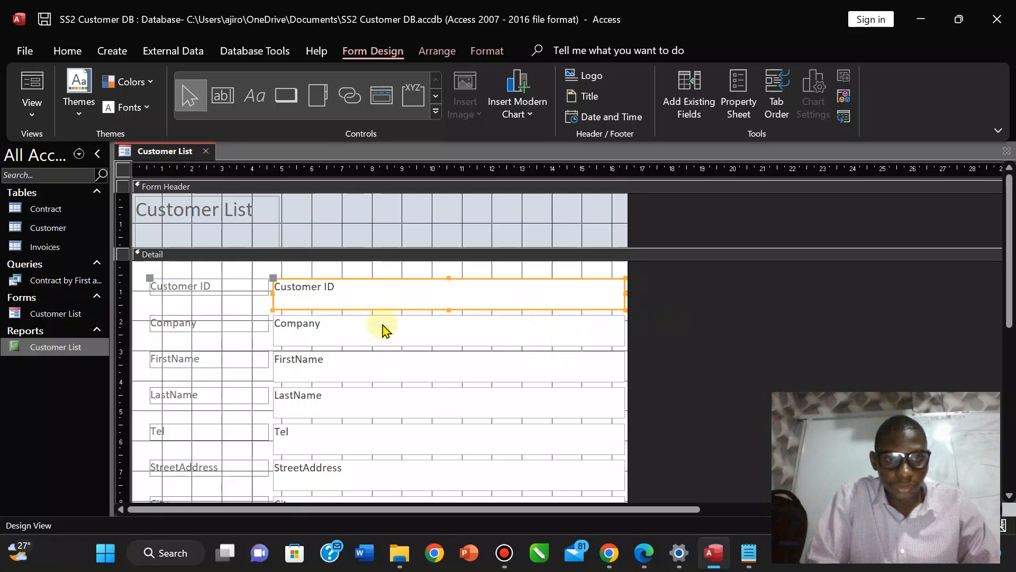
left_click(339, 344, "shift")
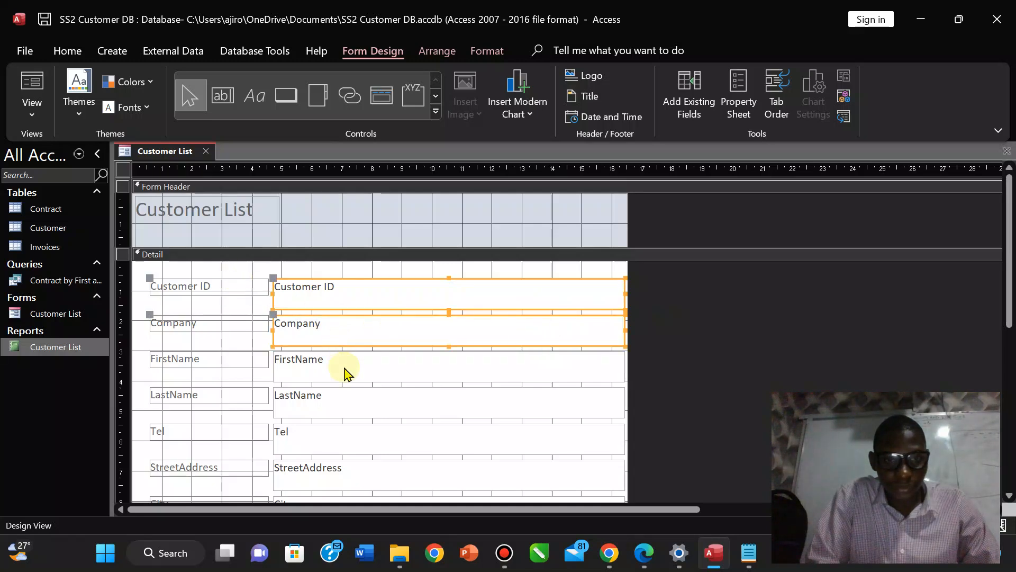
left_click(345, 369, "shift")
left_click(347, 402, "shift")
left_click(345, 438, "shift")
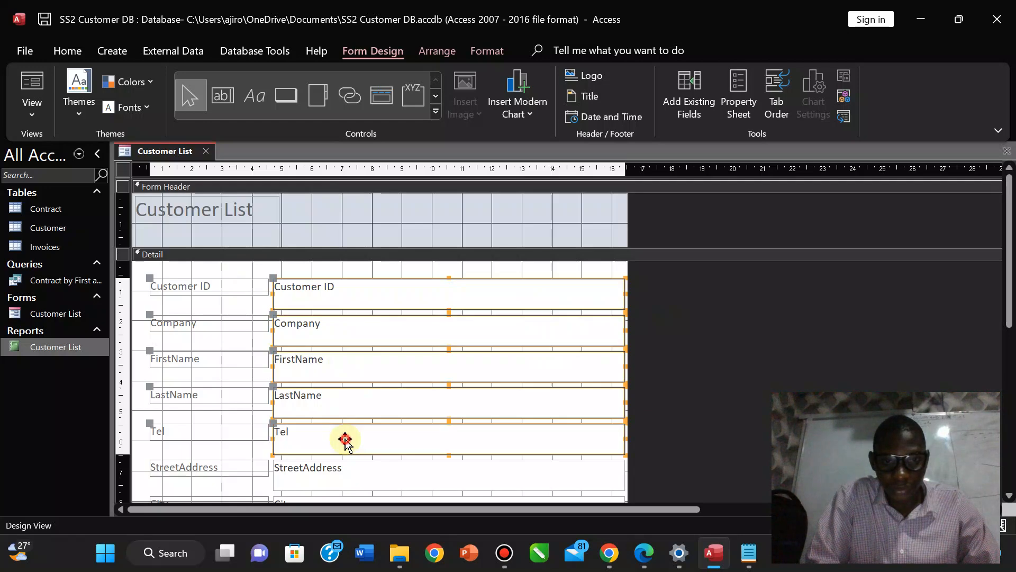
left_click(341, 473, "shift")
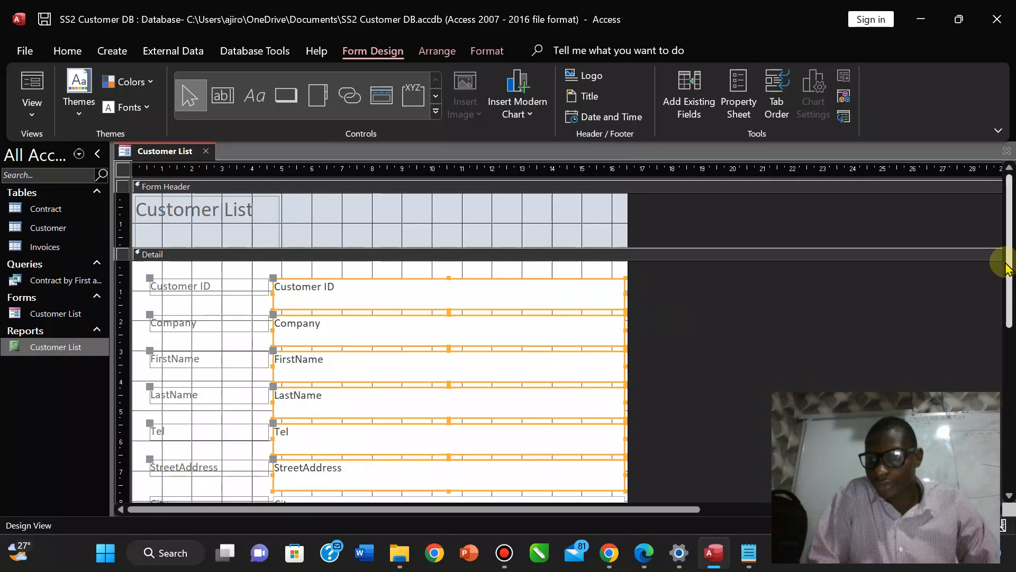
scroll(1005, 281, "down", 2)
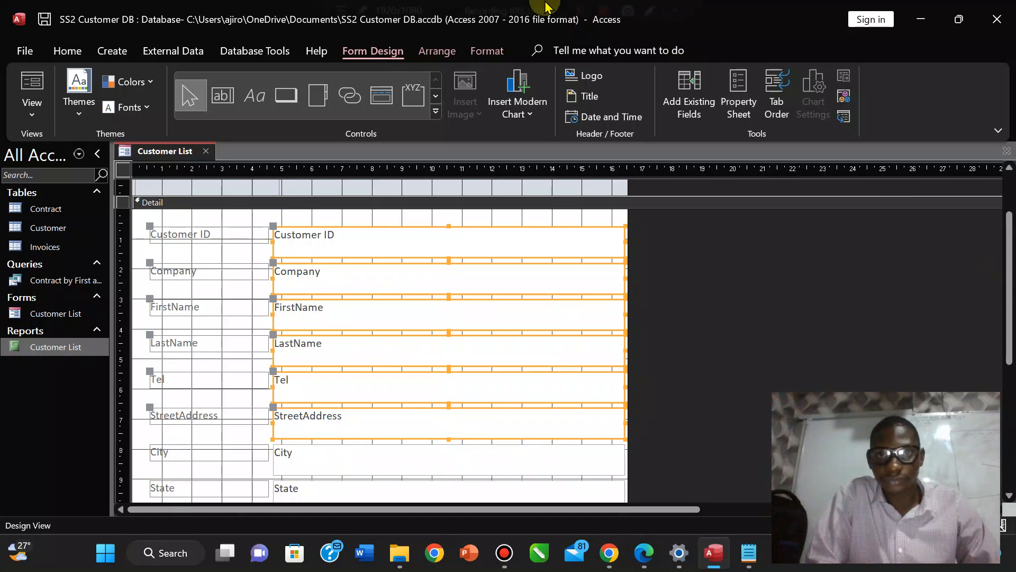
Add City, State and Email to the selection and drag all boxes narrower.
left_click(375, 461, "shift")
left_click(336, 490, "shift")
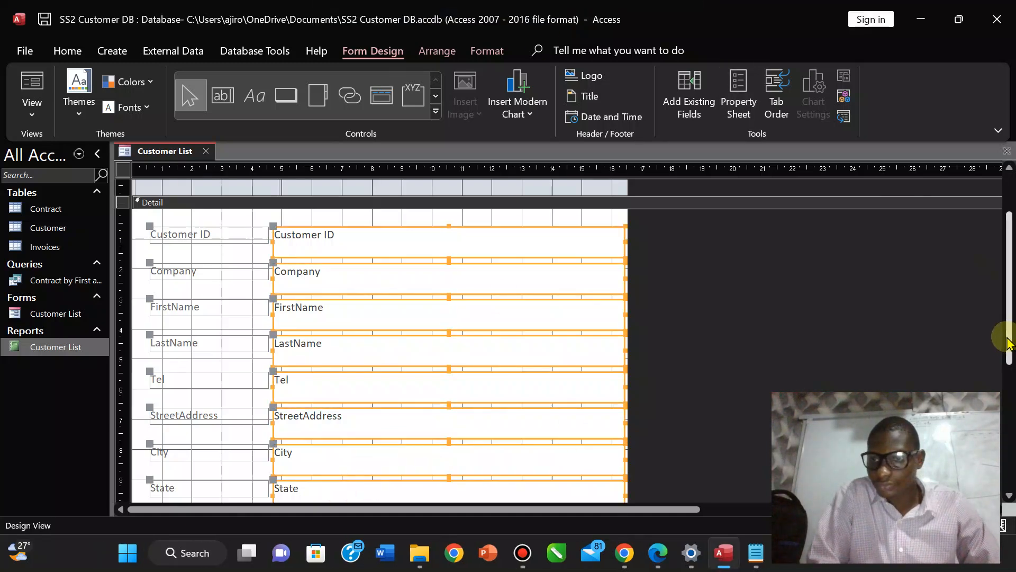
left_click_drag(1008, 343, 1009, 398)
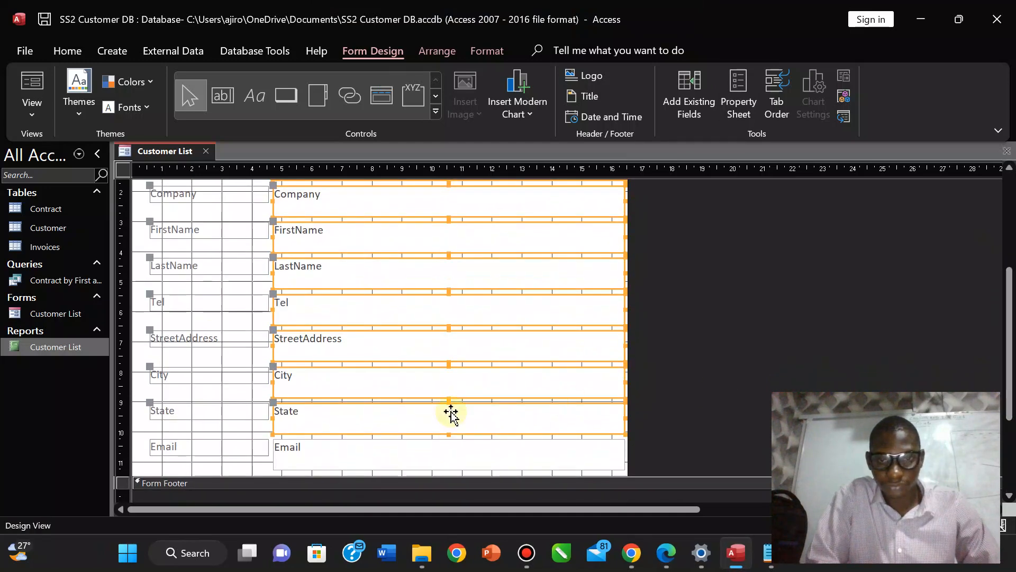
left_click(392, 453, "shift")
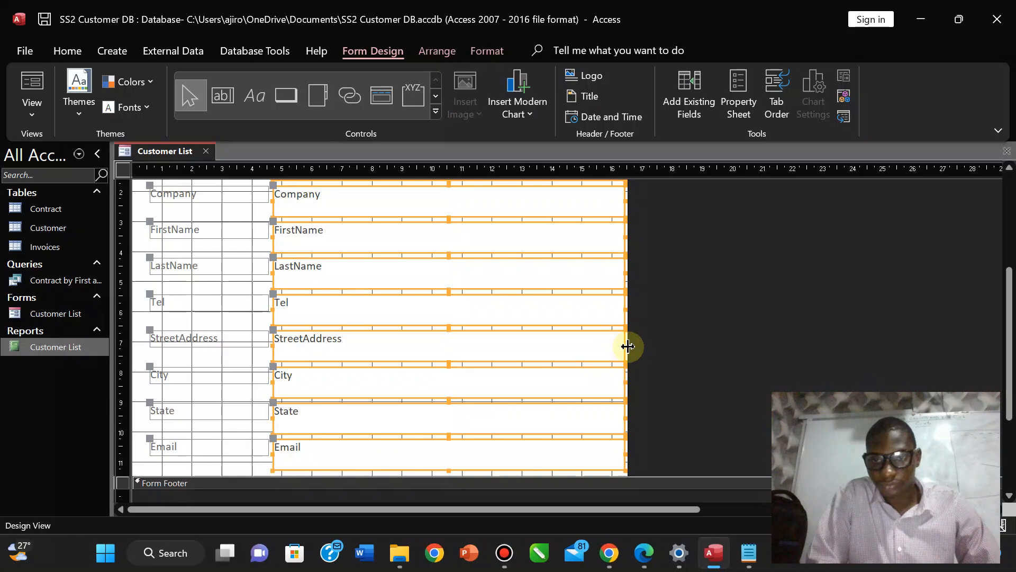
left_click_drag(624, 347, 461, 343)
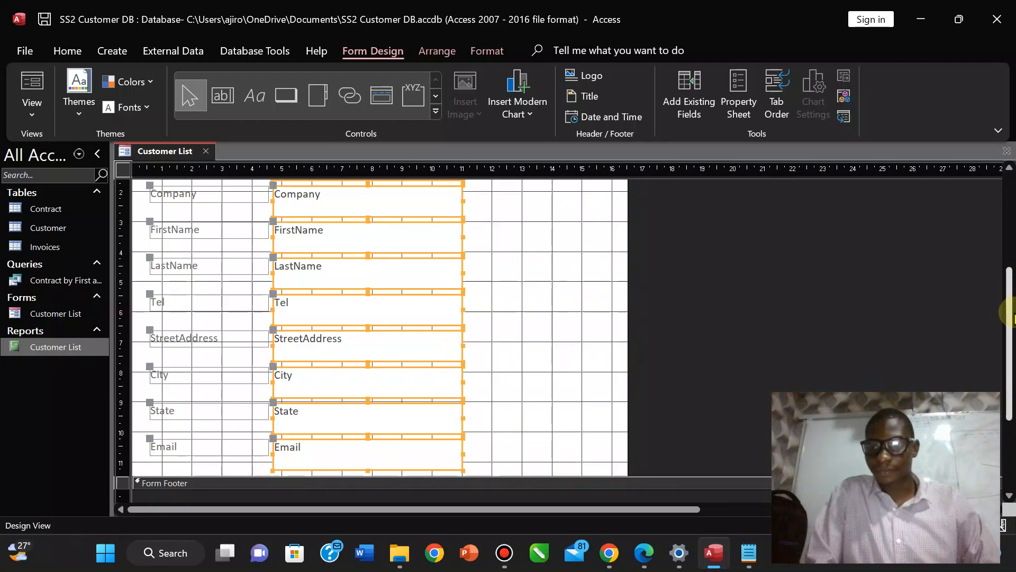
left_click_drag(1011, 312, 1005, 256)
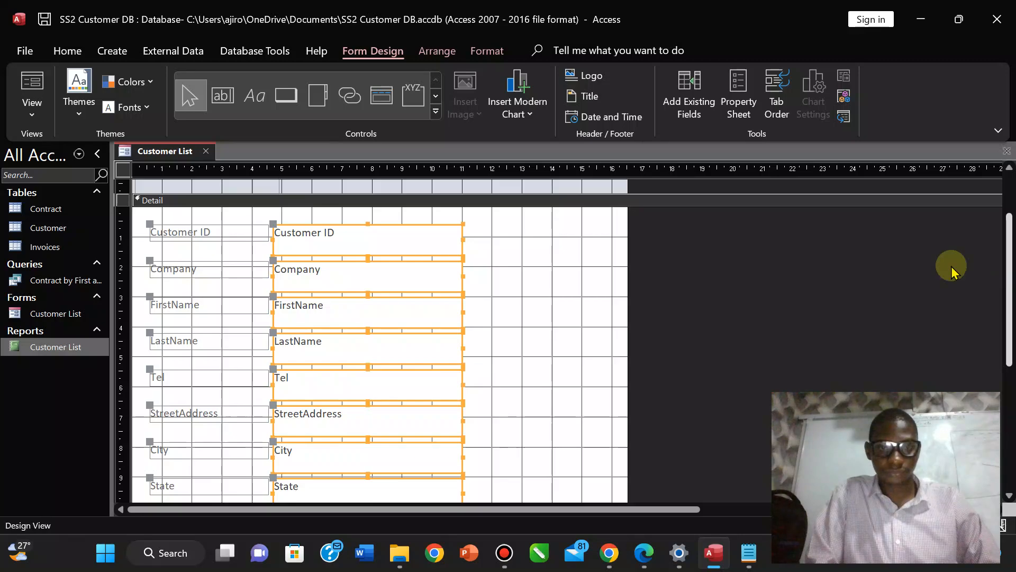
left_click(650, 561)
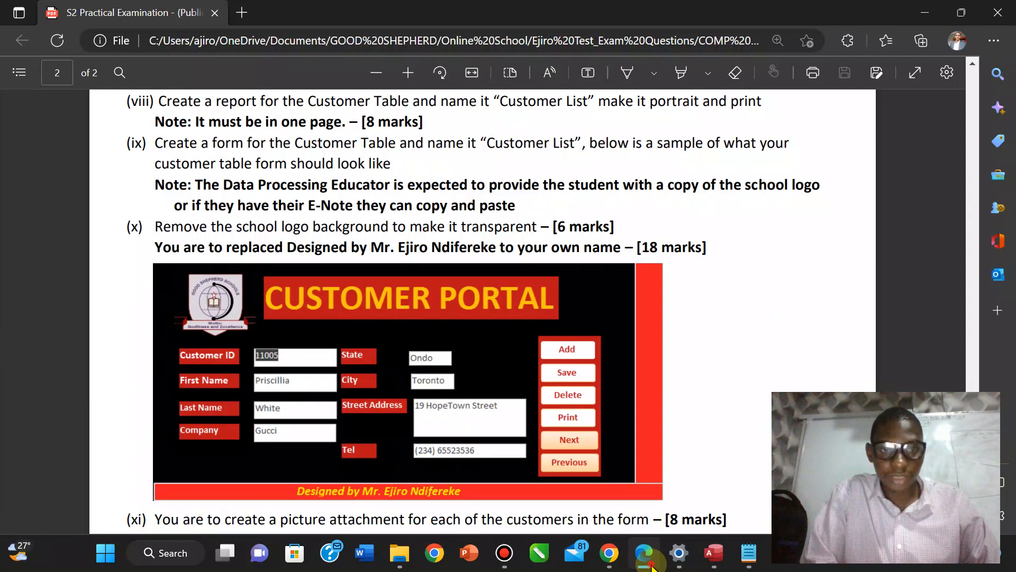
Switch the form to Layout view and make the Detail section's background black.
left_click(651, 564)
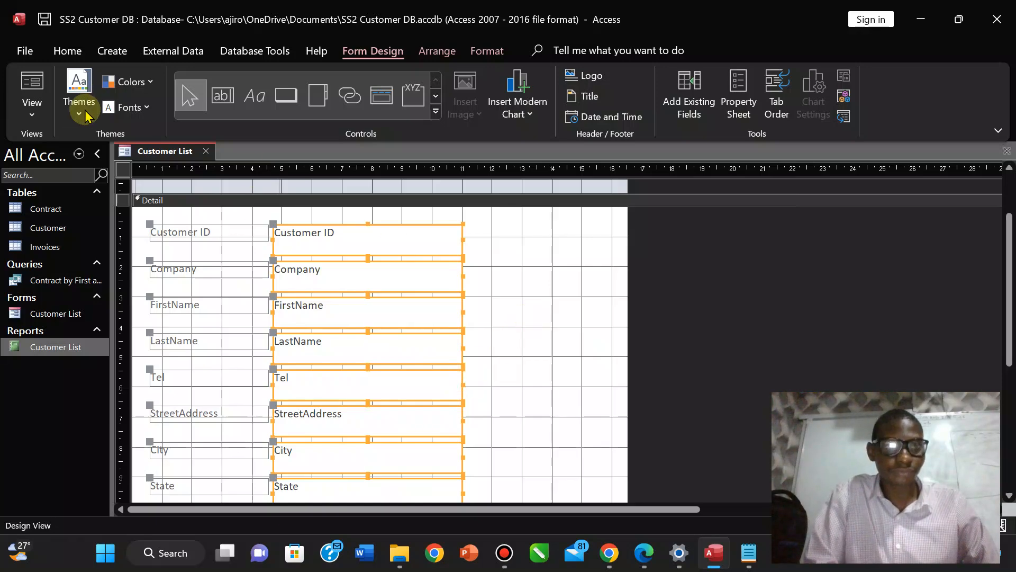
left_click(32, 121)
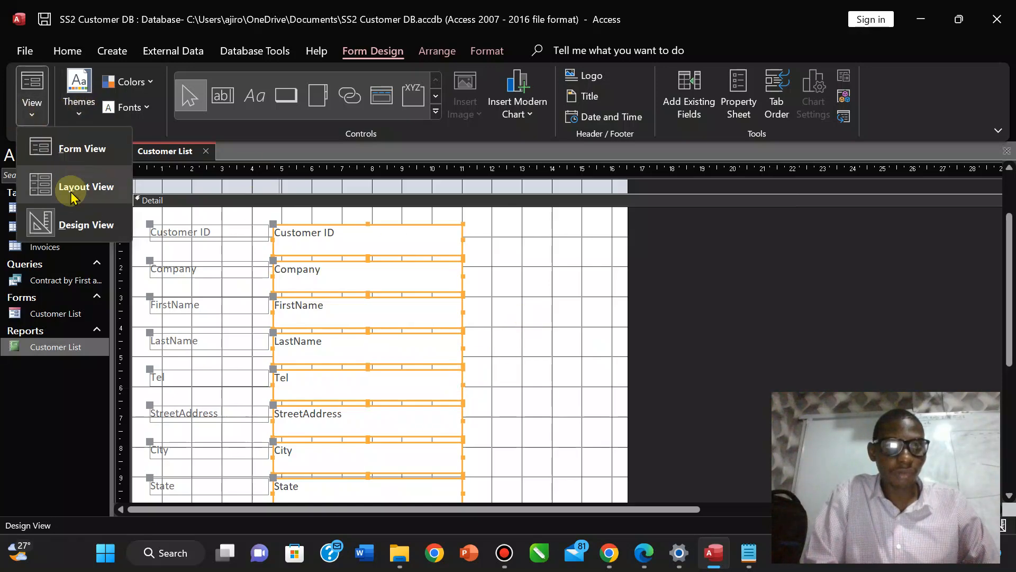
left_click(79, 187)
left_click(232, 192)
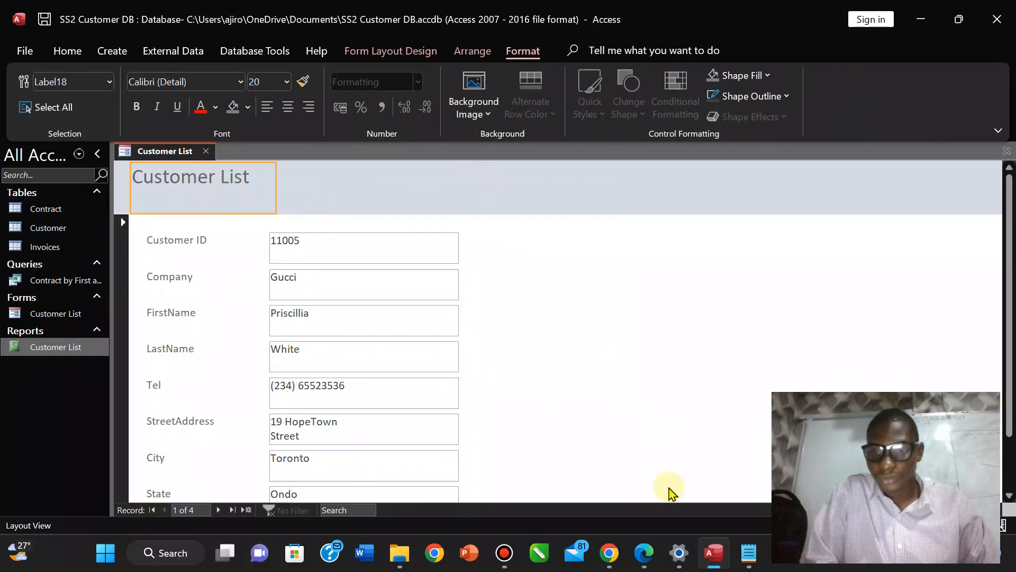
left_click(644, 553)
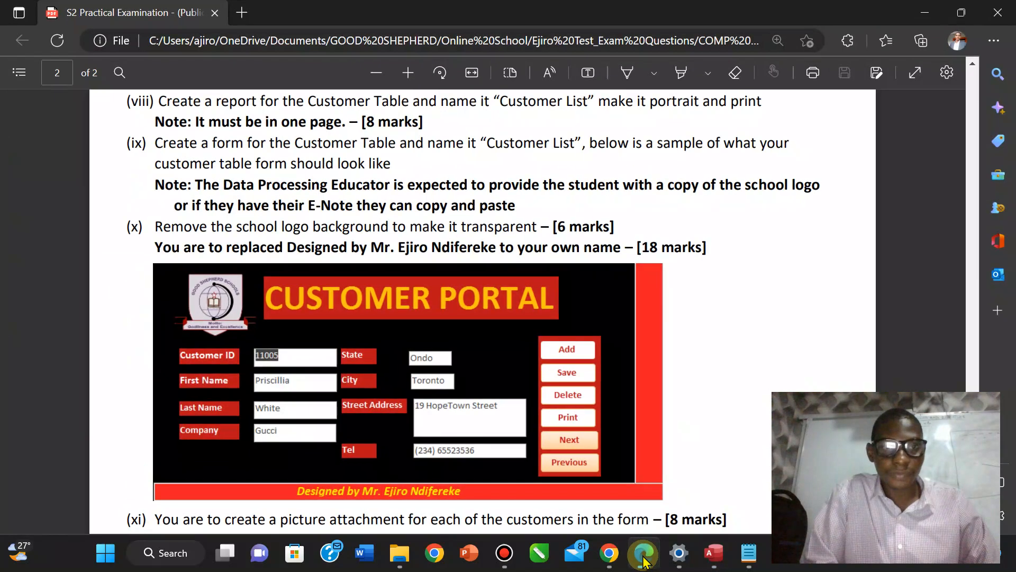
left_click(644, 553)
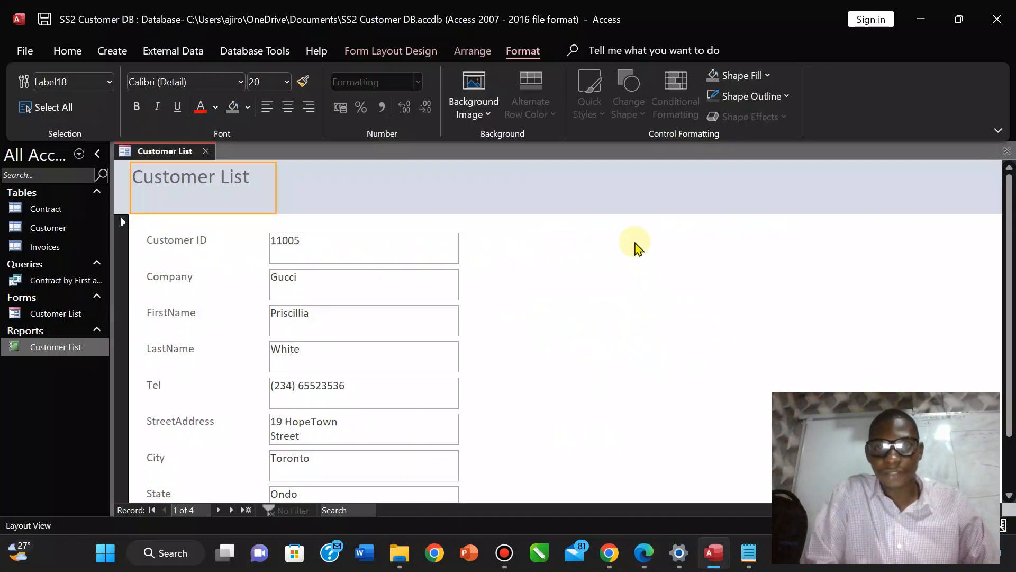
left_click(637, 248)
left_click(488, 115)
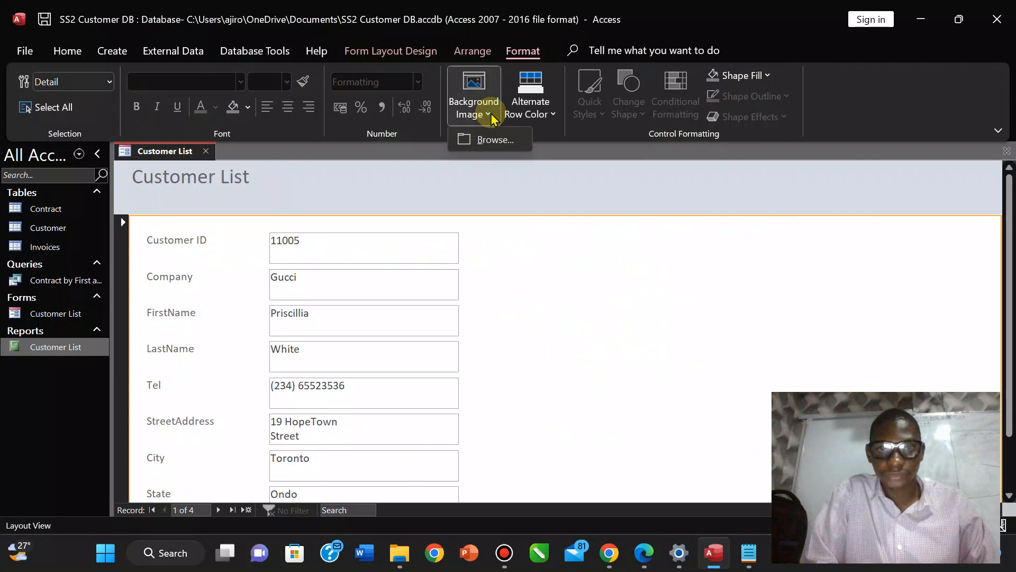
left_click(472, 51)
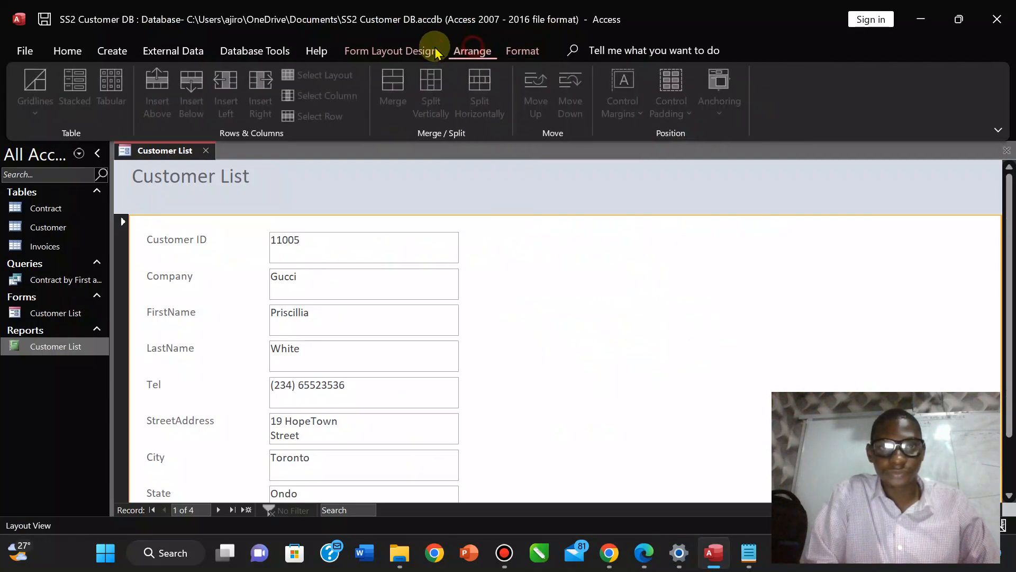
left_click(390, 51)
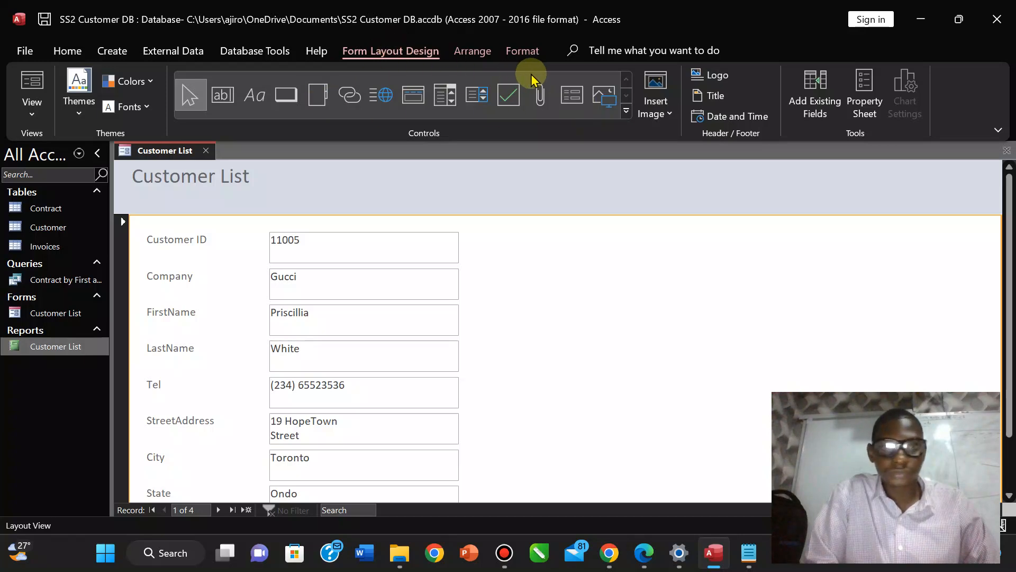
left_click(524, 50)
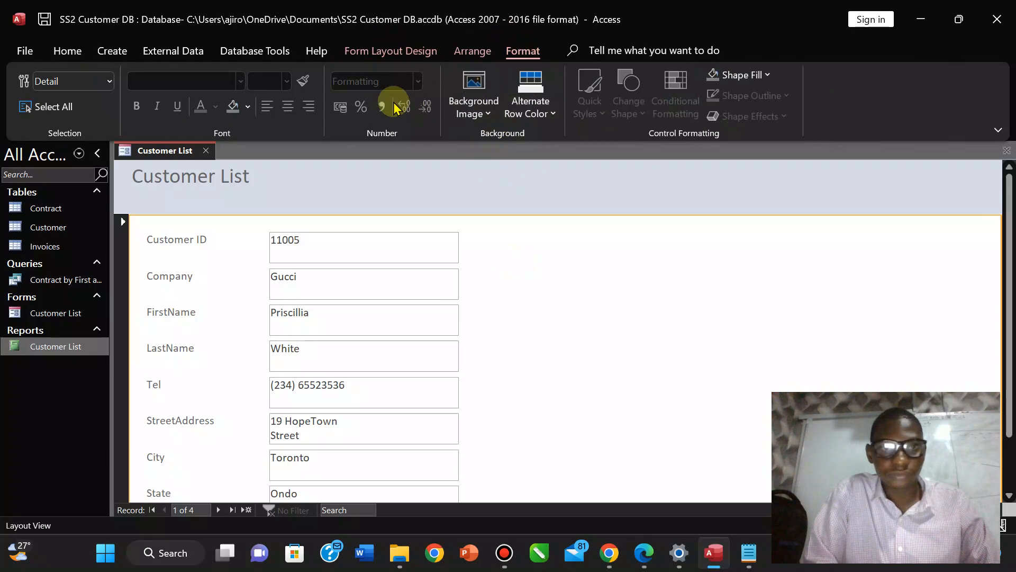
left_click(248, 106)
left_click(245, 171)
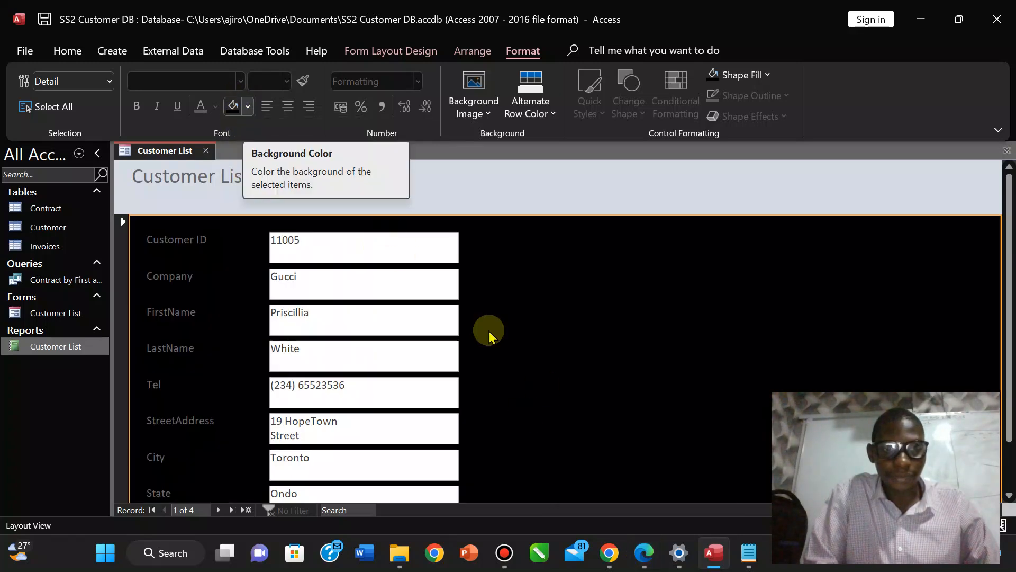
Give the title label and the form header black backgrounds.
left_click(647, 553)
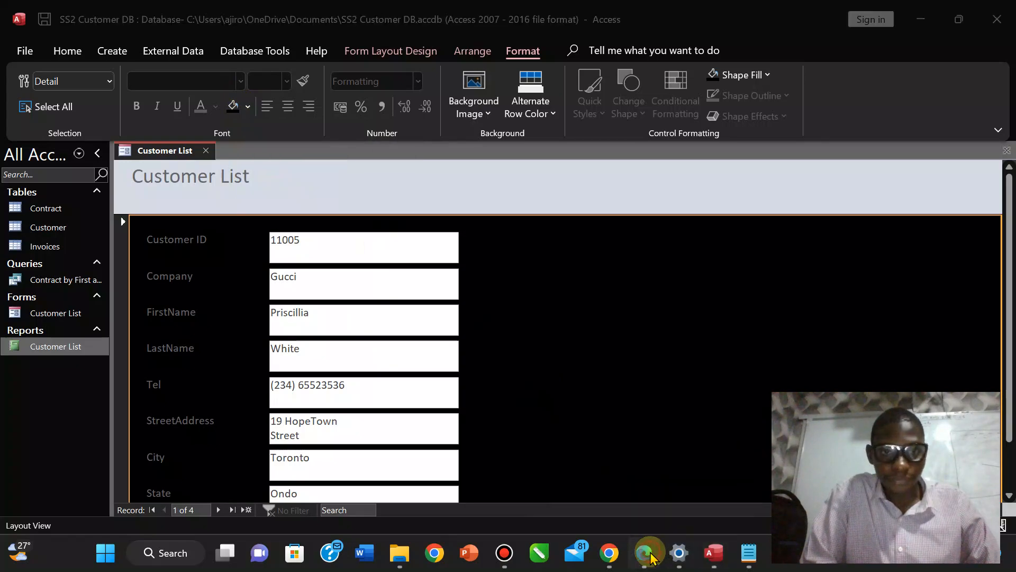
left_click(646, 553)
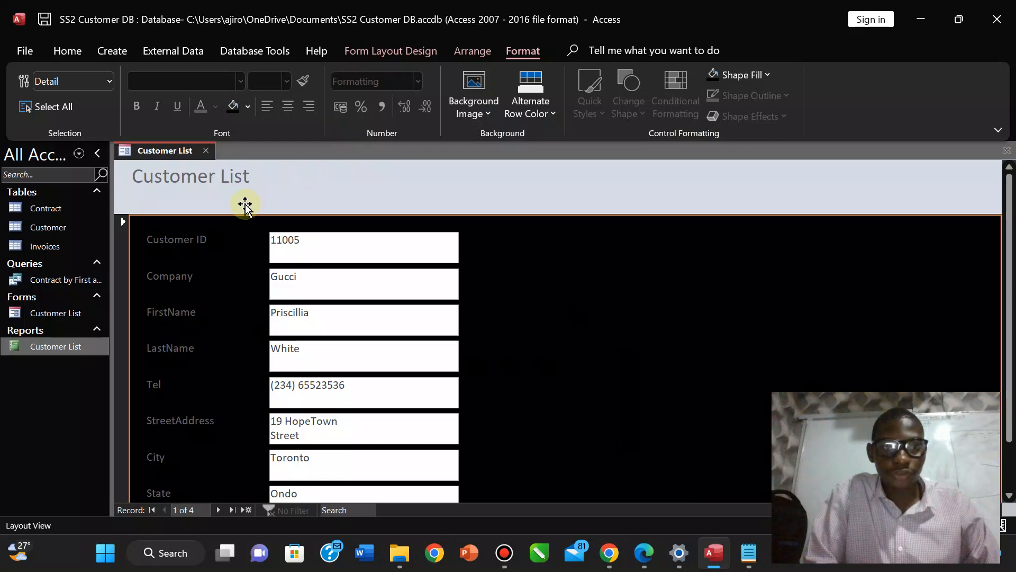
left_click(243, 204)
left_click(247, 107)
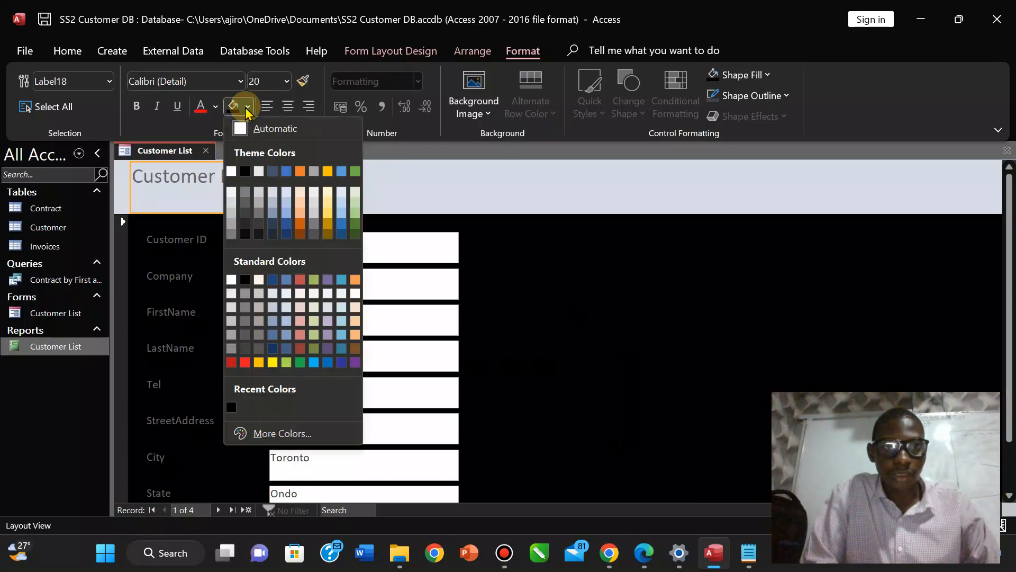
left_click(244, 171)
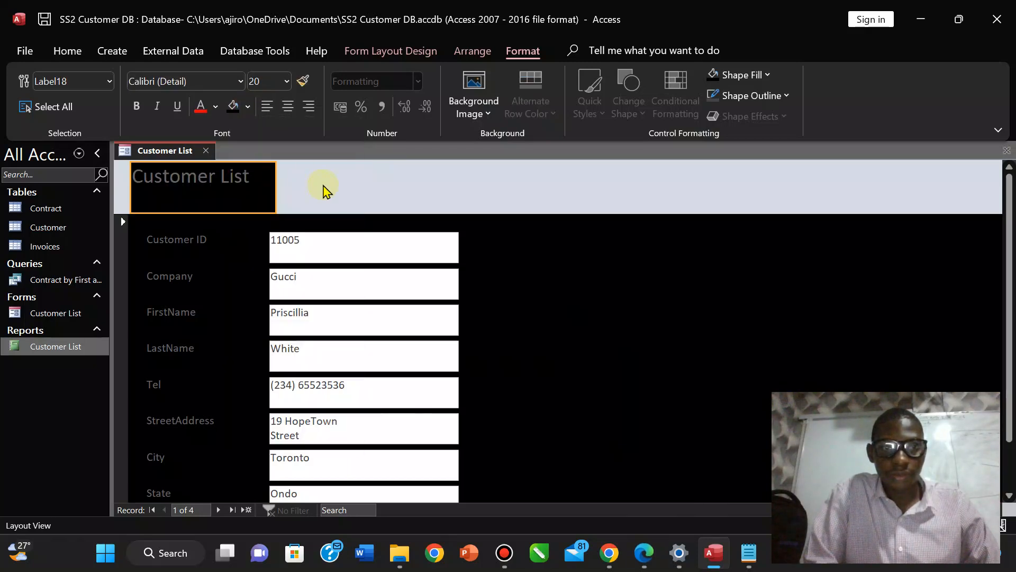
left_click(324, 188)
left_click(232, 106)
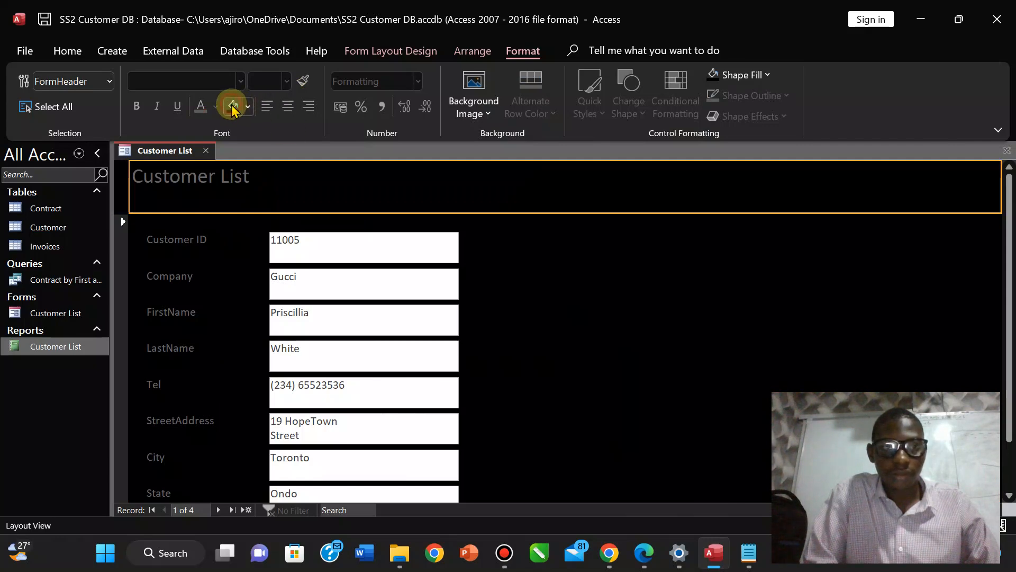
Drag the Customer List title to the centre of the header.
left_click(195, 177)
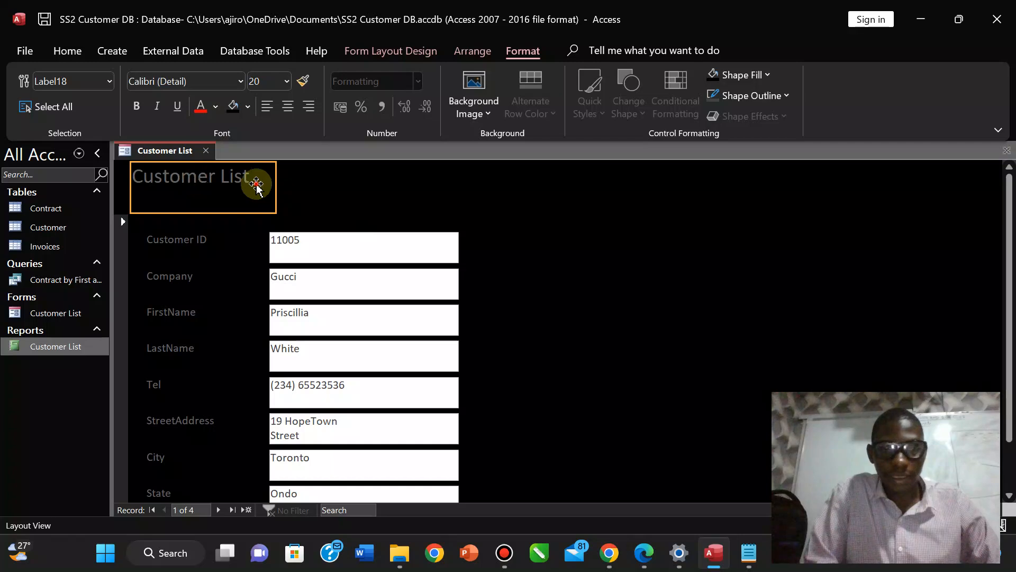
left_click_drag(256, 186, 550, 191)
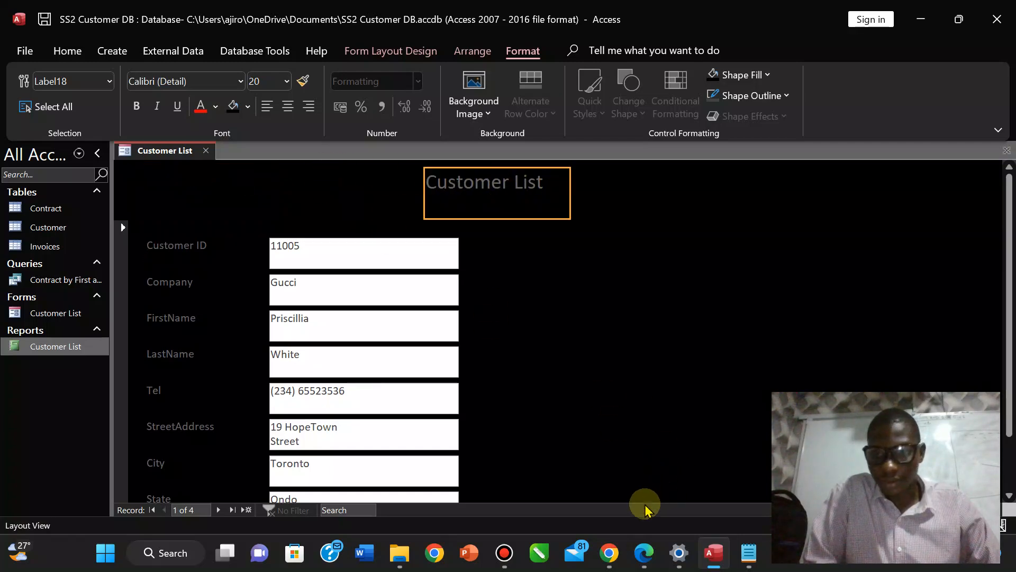
left_click(643, 552)
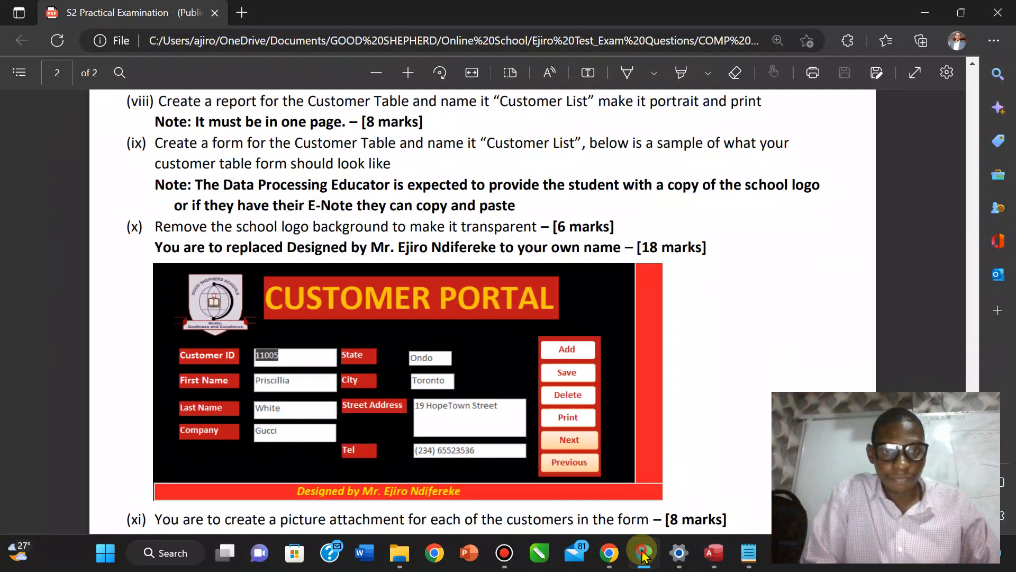
left_click(643, 552)
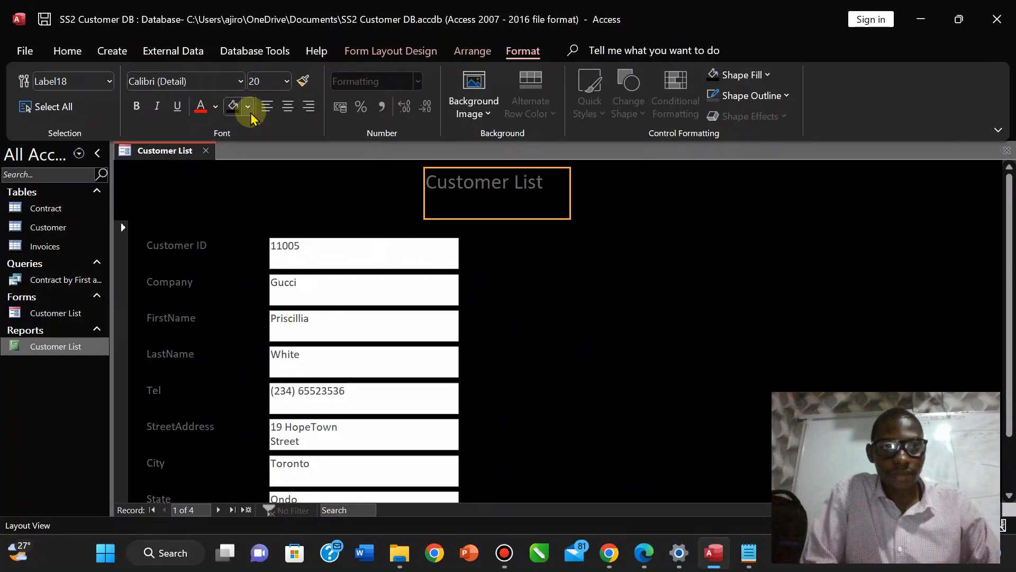
left_click(248, 106)
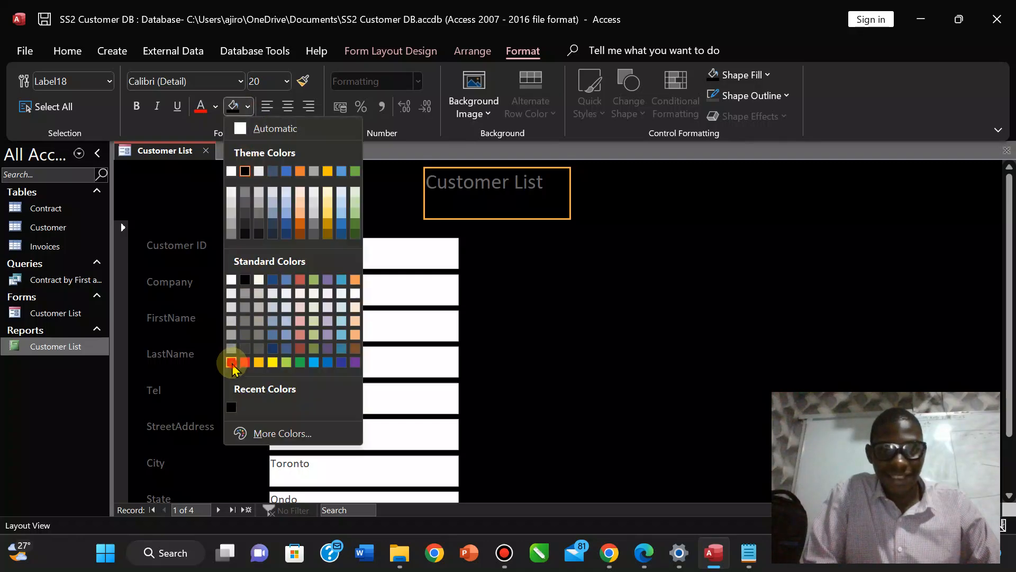
Give the title label a red background and make its text bold.
left_click(231, 362)
left_click(646, 561)
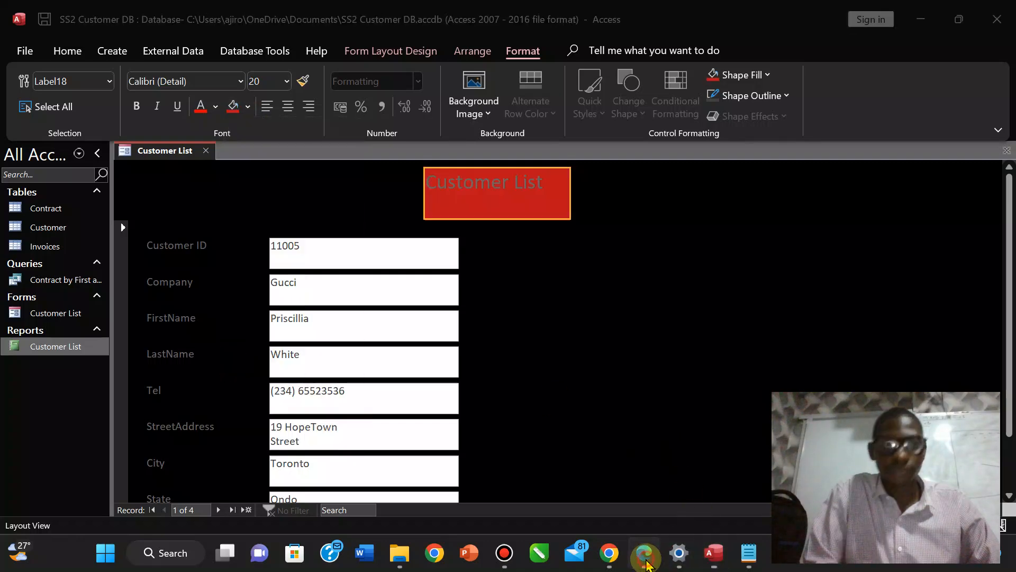
left_click(646, 561)
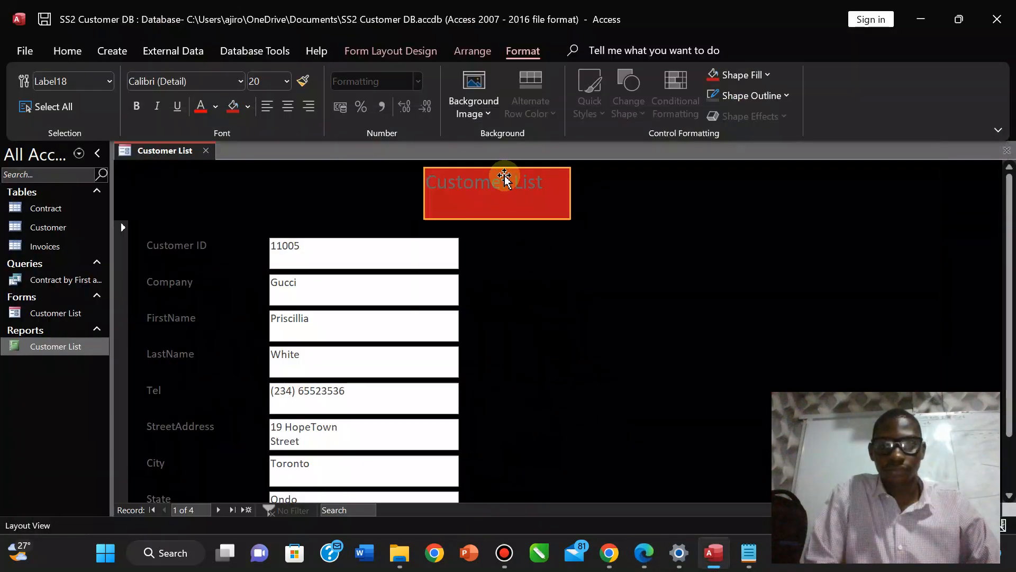
left_click(504, 185)
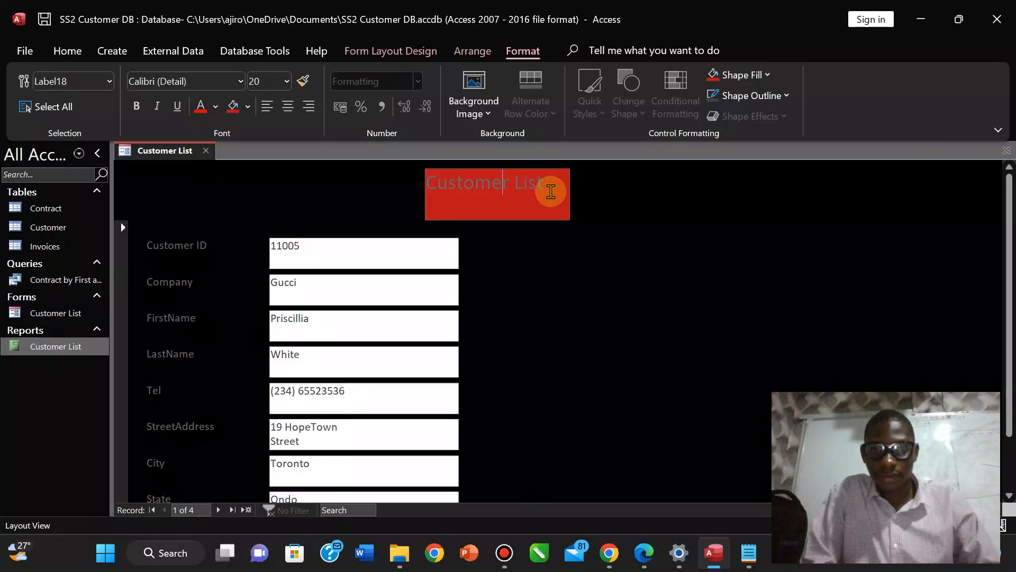
left_click_drag(557, 190, 414, 186)
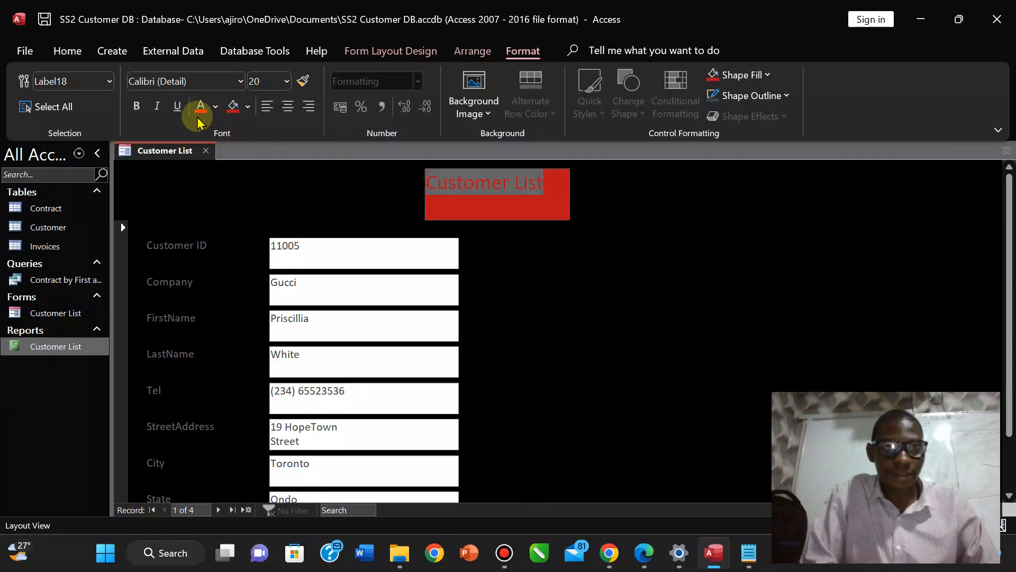
left_click(138, 106)
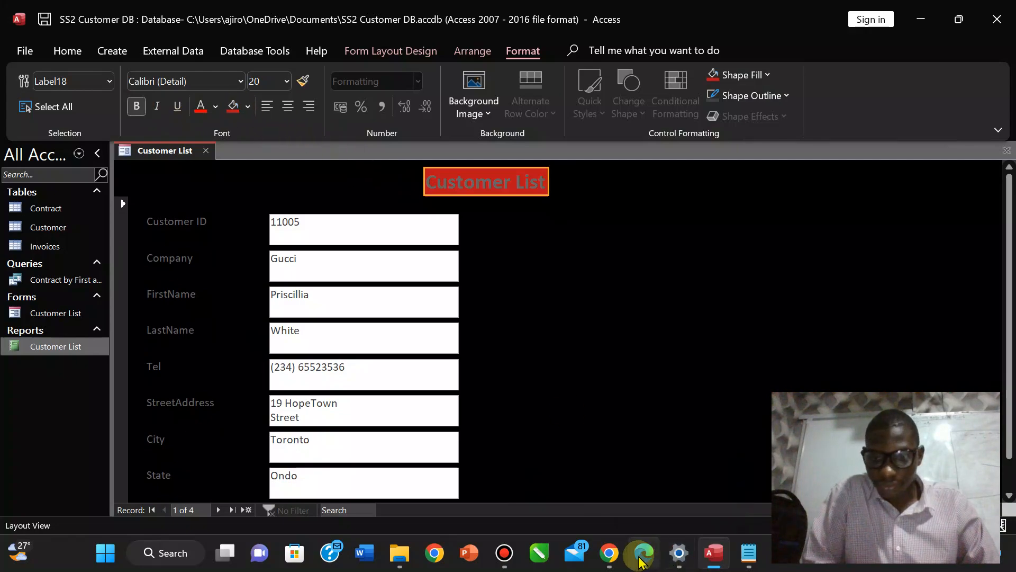
Set the Customer List title's font colour to orange.
left_click(642, 556)
left_click(642, 556)
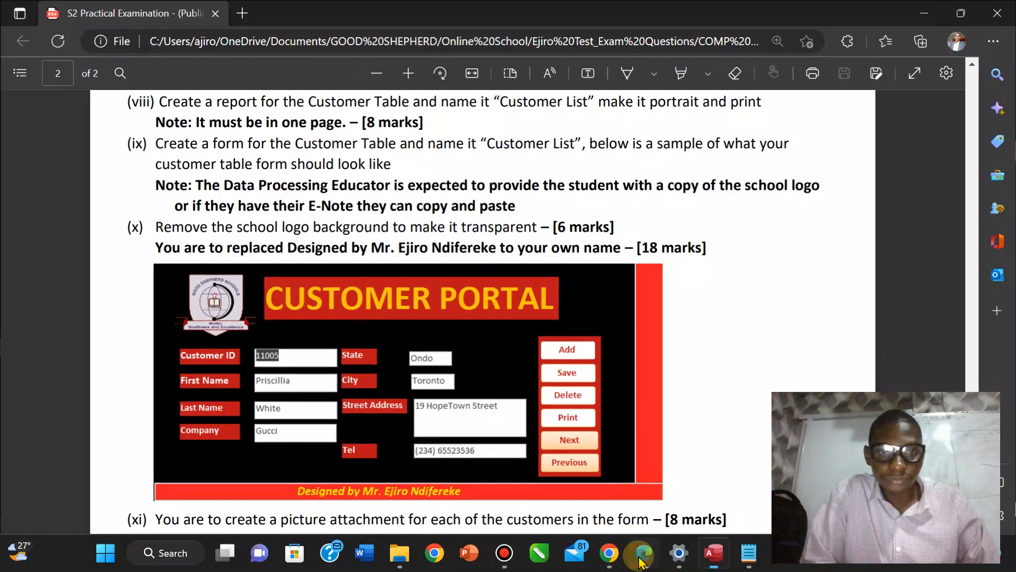
left_click(216, 107)
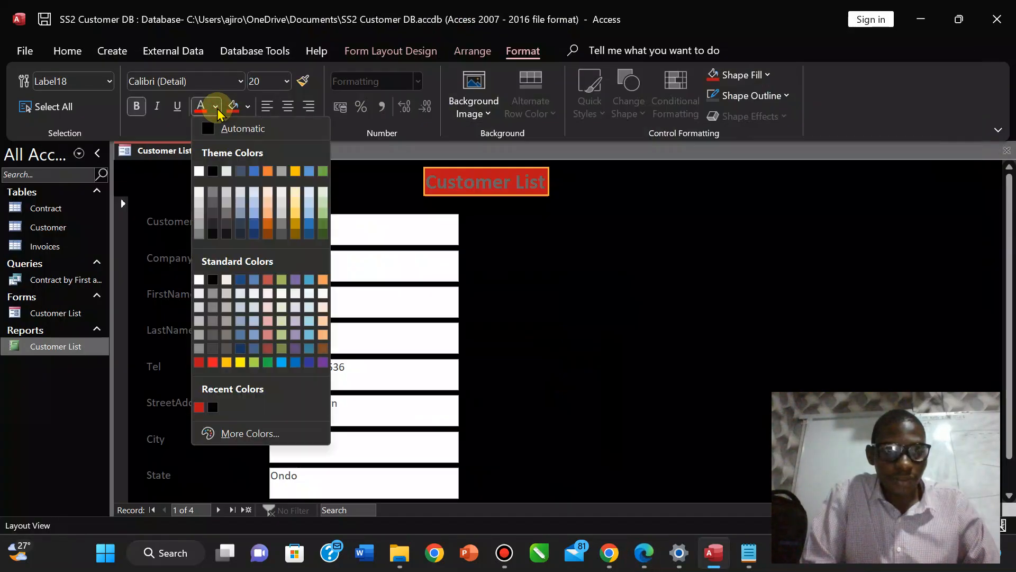
left_click(225, 362)
left_click(645, 553)
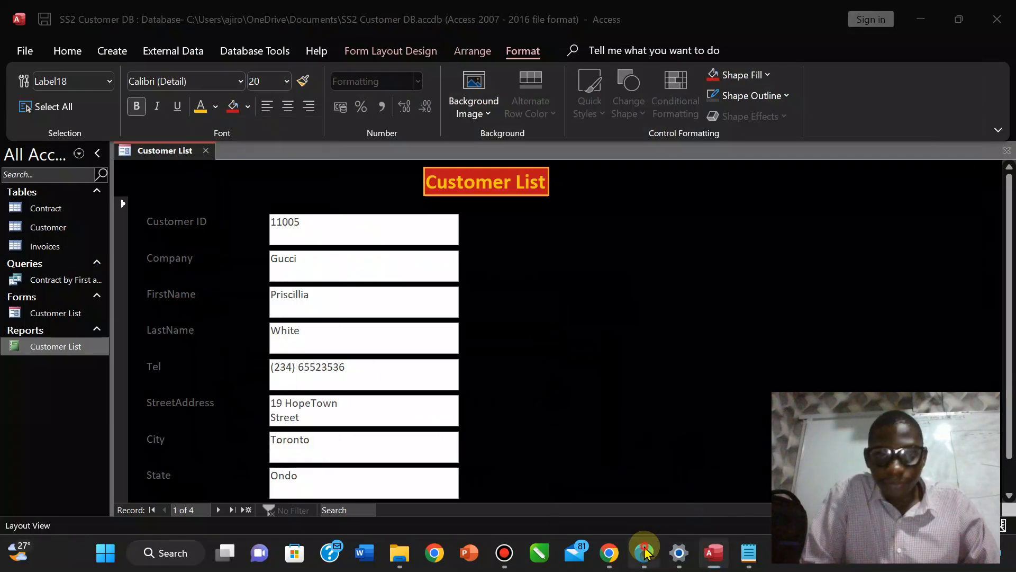
left_click(645, 552)
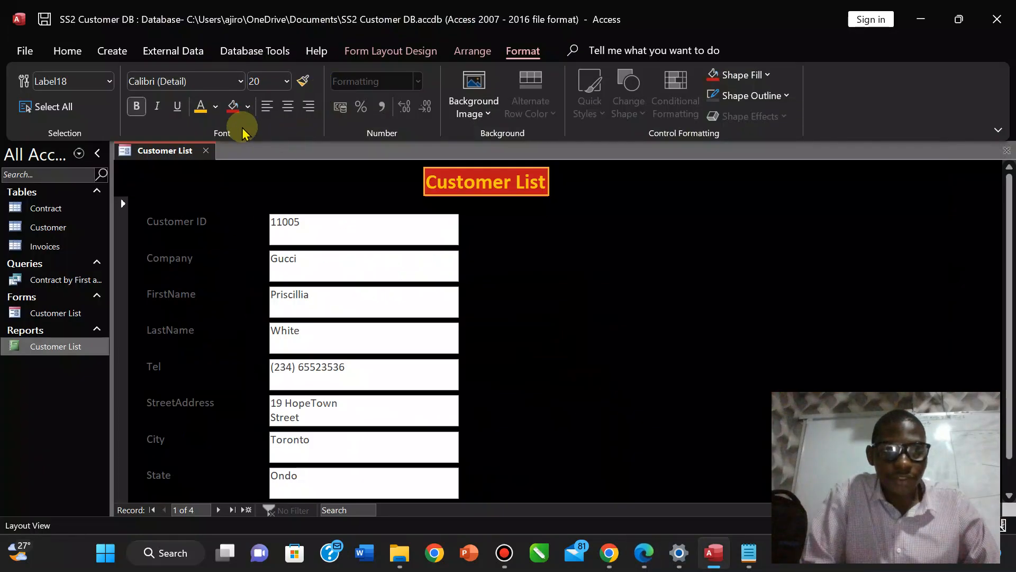
left_click(215, 107)
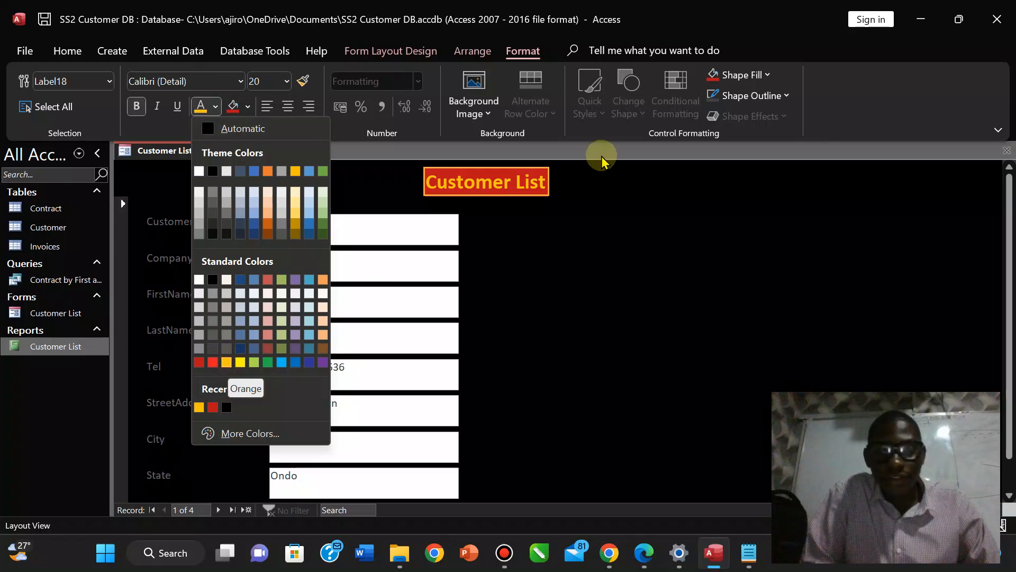
left_click(553, 188)
left_click(486, 187)
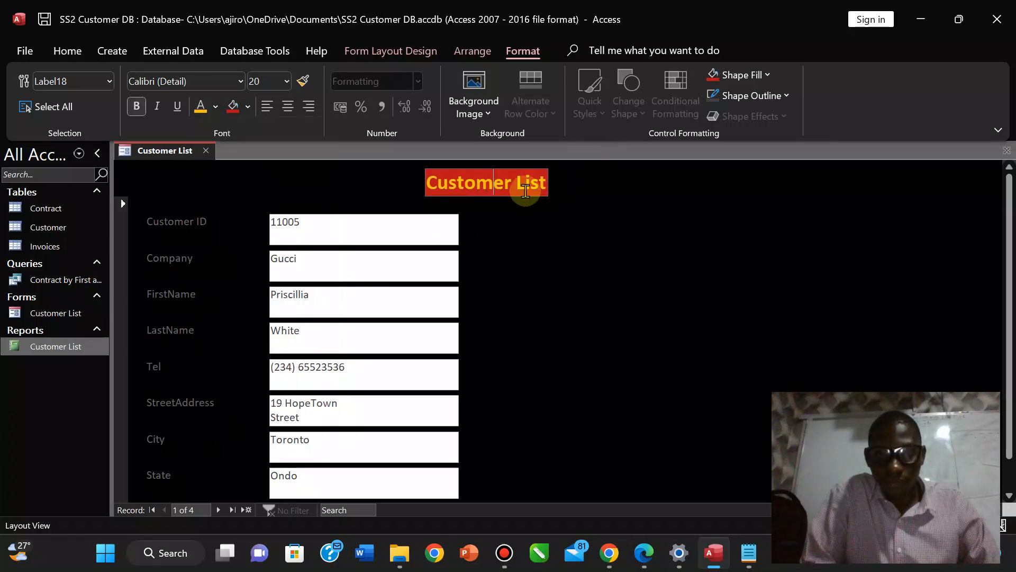
Widen the red title banner on both sides, make it taller, and centre the Customer List text.
left_click(358, 181)
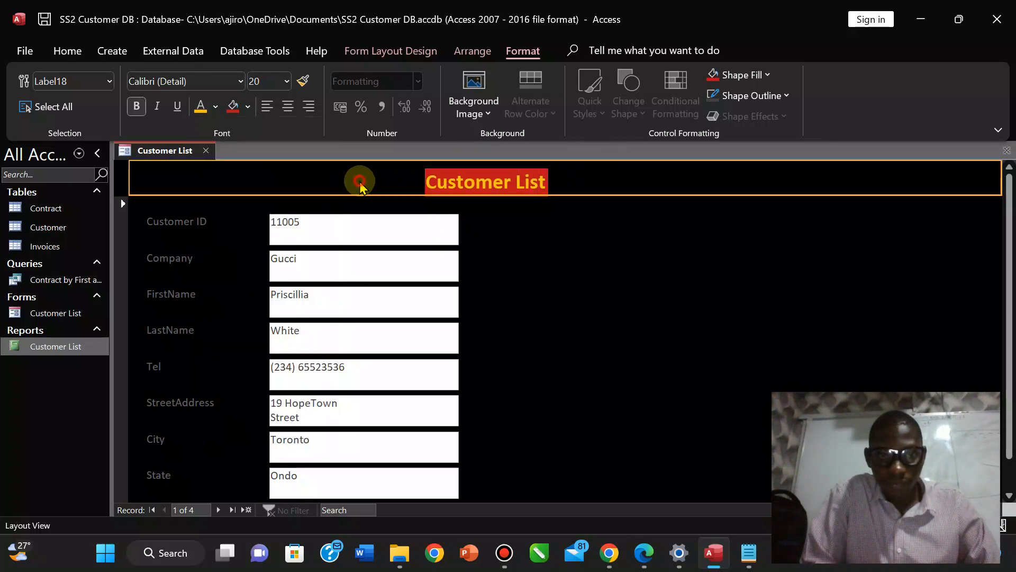
left_click(449, 185)
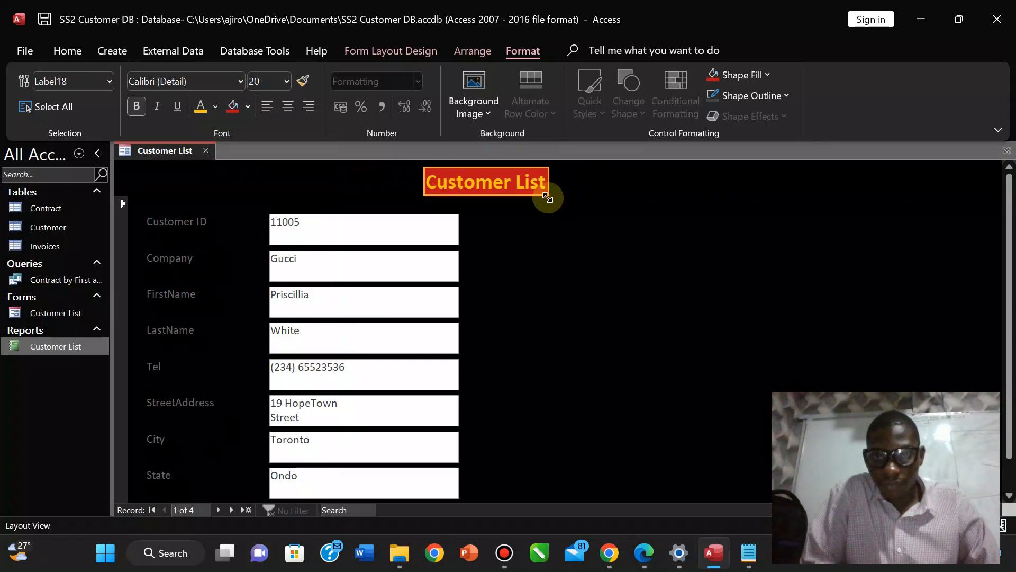
left_click_drag(547, 194, 617, 192)
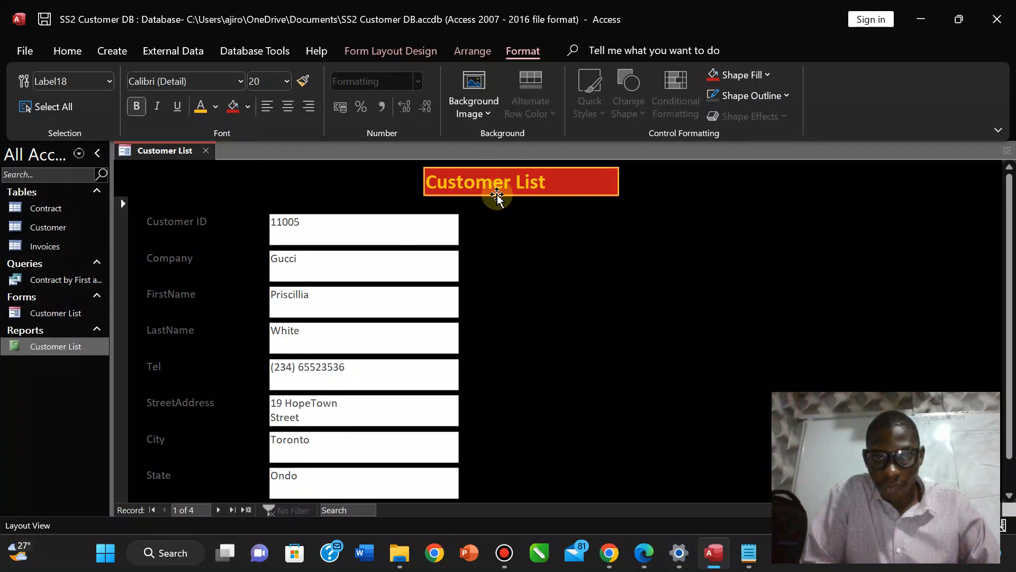
left_click_drag(496, 196, 495, 209)
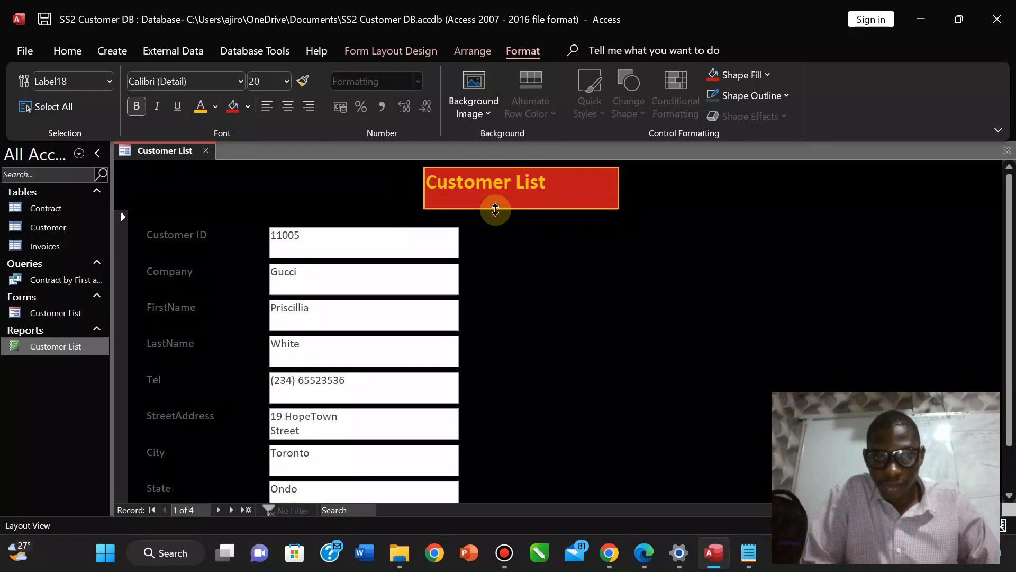
left_click_drag(425, 187, 385, 186)
left_click(446, 192)
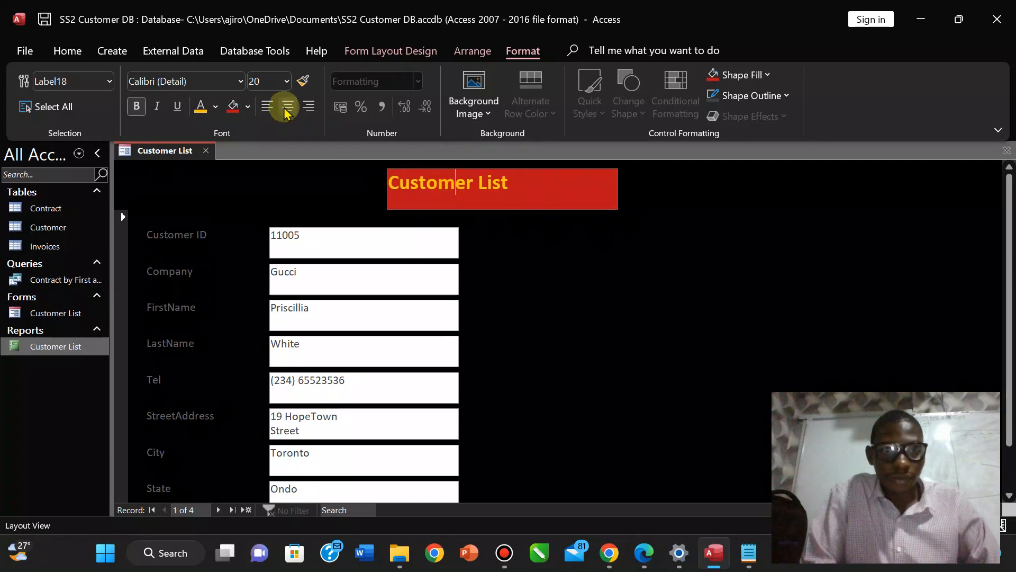
left_click(287, 106)
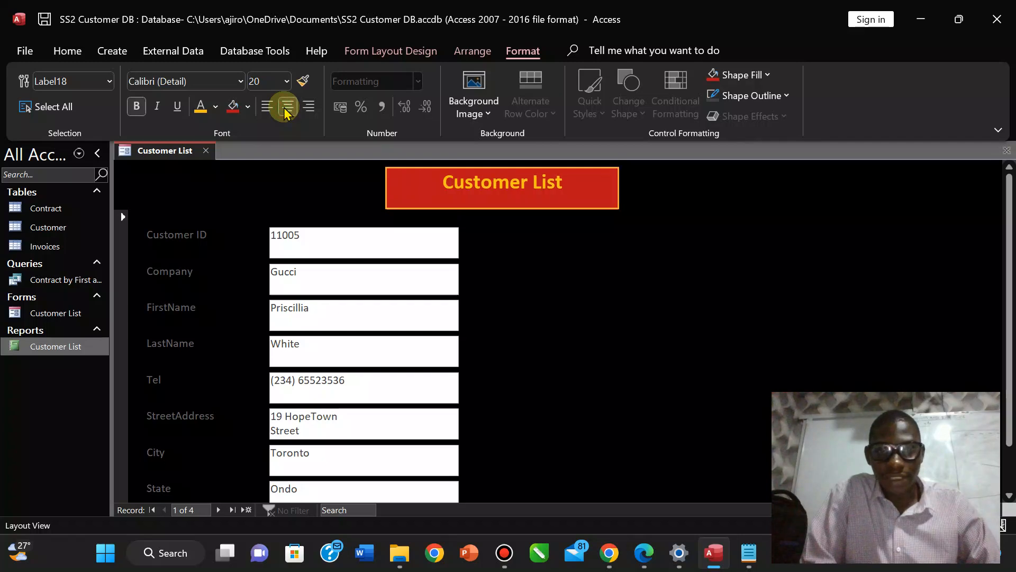
Set the title text to 20 point and stretch the banner taller and wider.
left_click(287, 81)
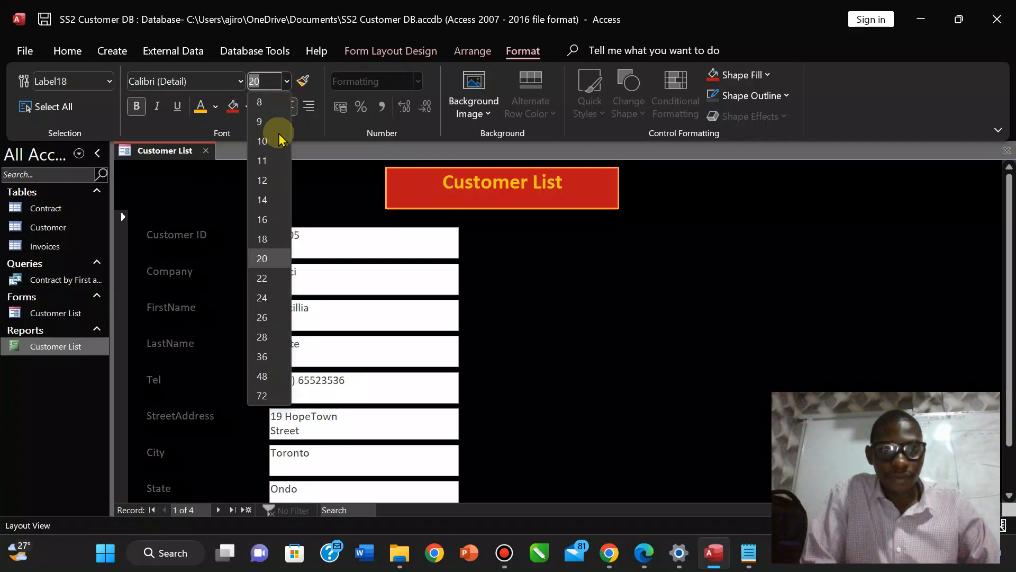
left_click(265, 258)
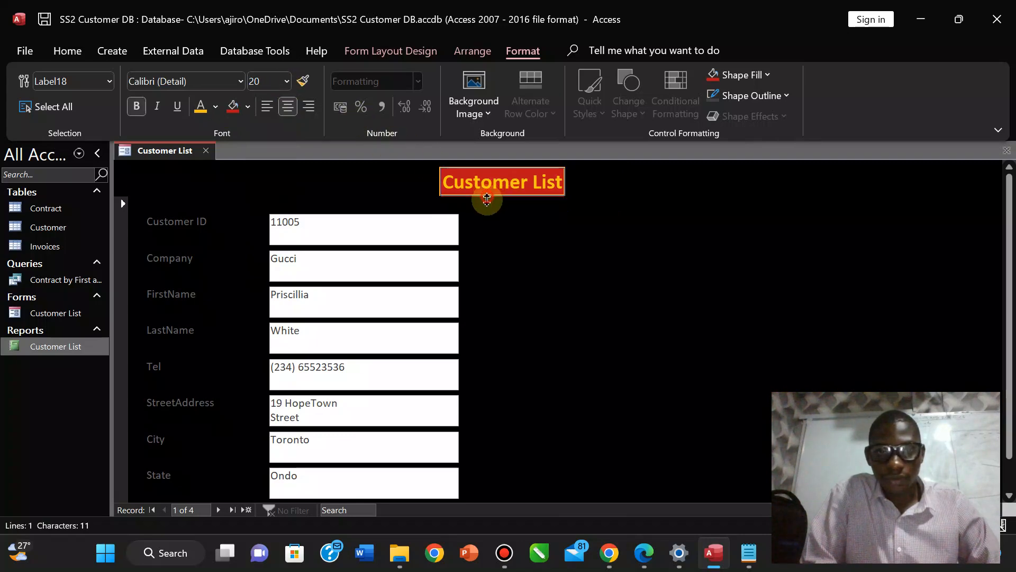
left_click_drag(484, 195, 487, 217)
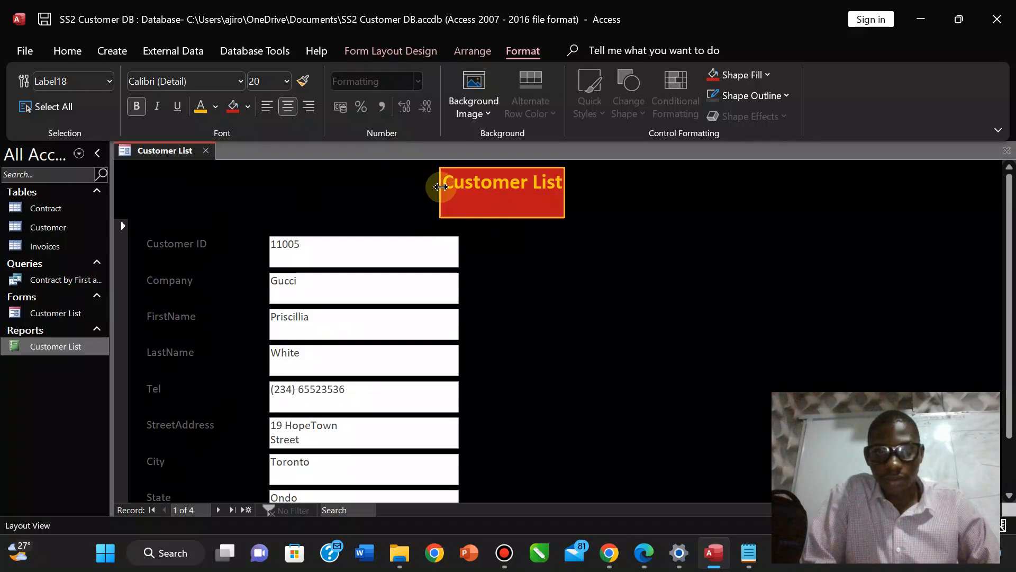
left_click_drag(440, 187, 389, 186)
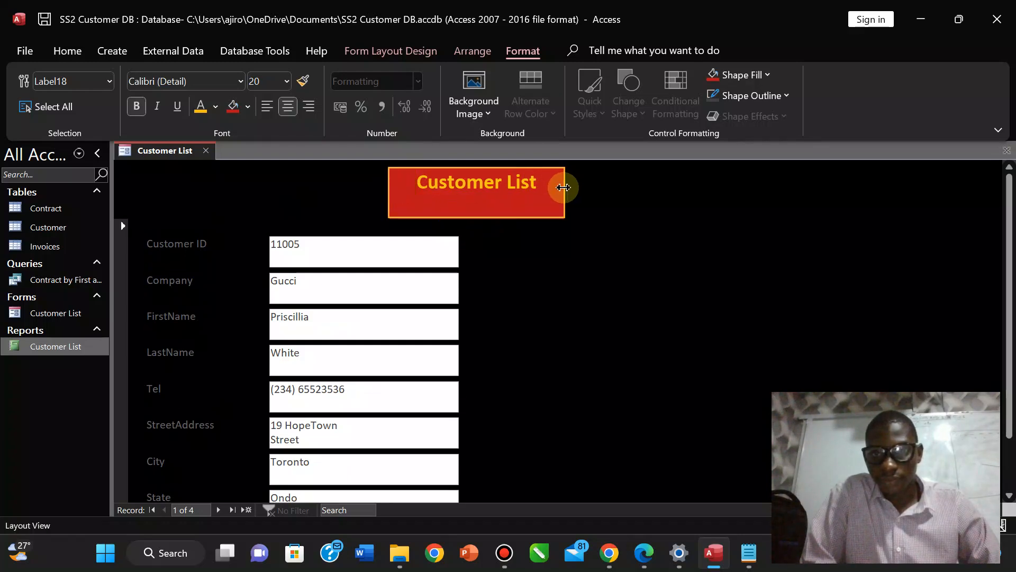
left_click_drag(564, 188, 645, 183)
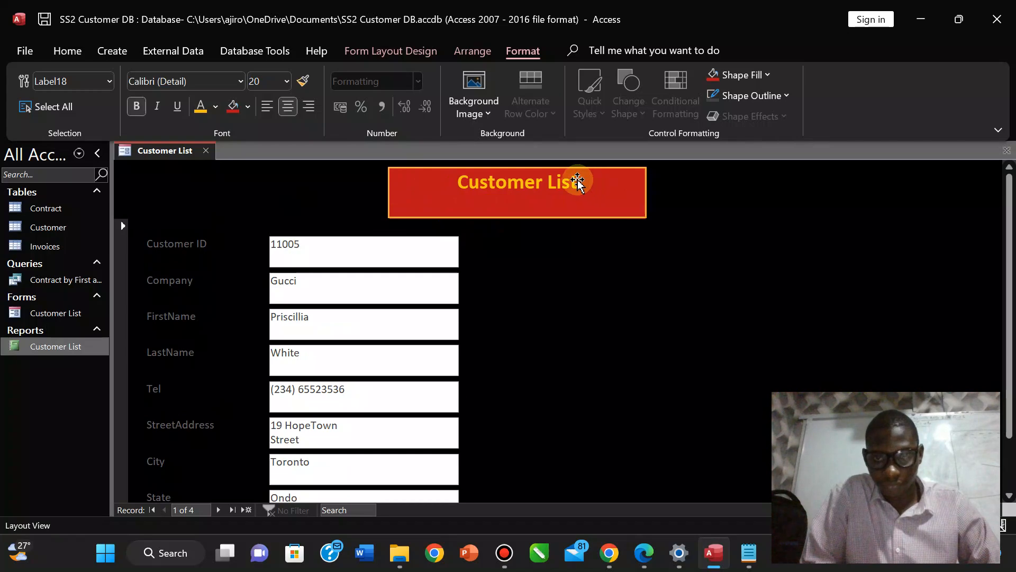
Select the whole Customer List text and raise it to 24, then 28 point.
left_click(577, 182)
left_click_drag(577, 182, 458, 181)
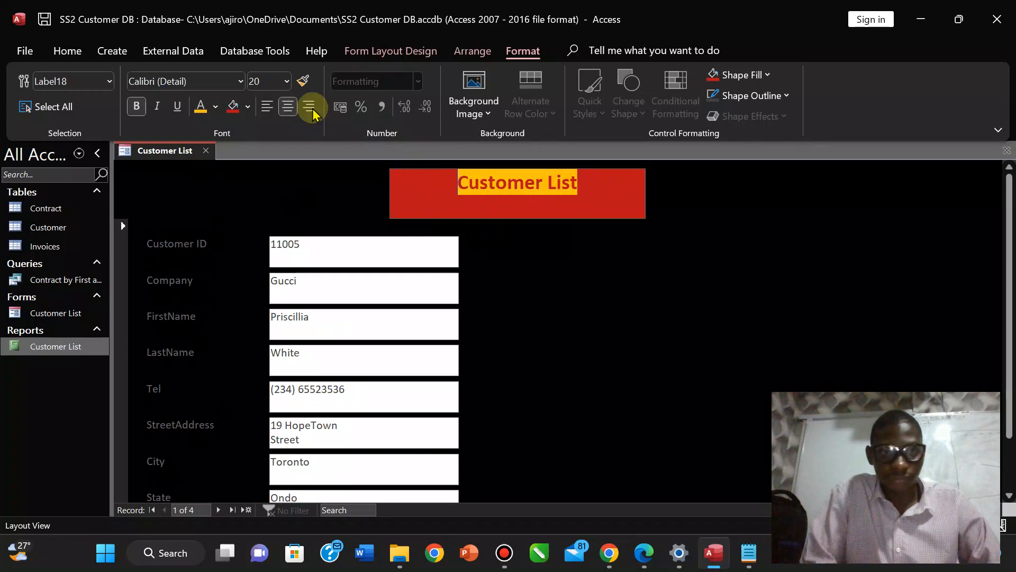
left_click(287, 81)
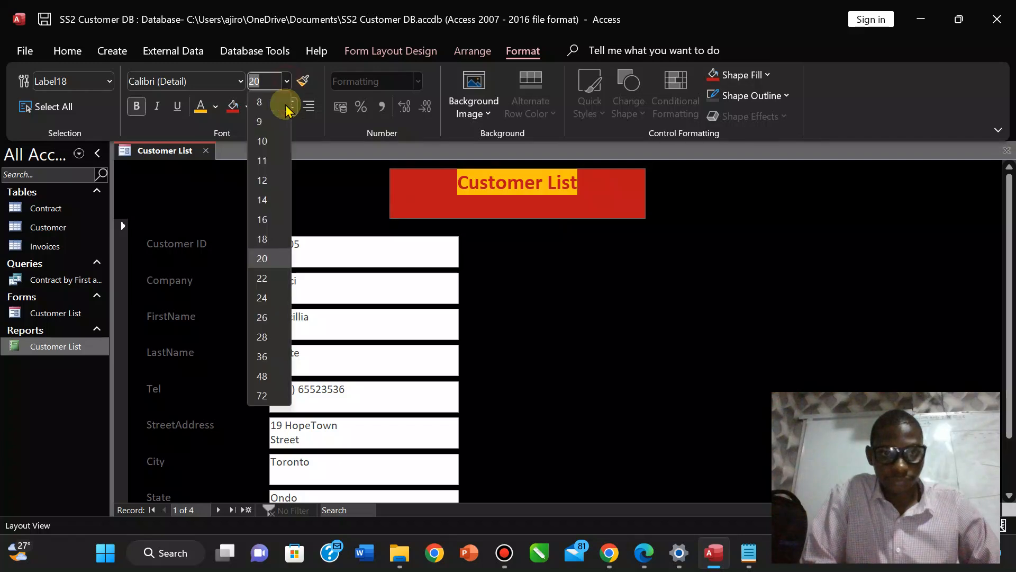
left_click(265, 292)
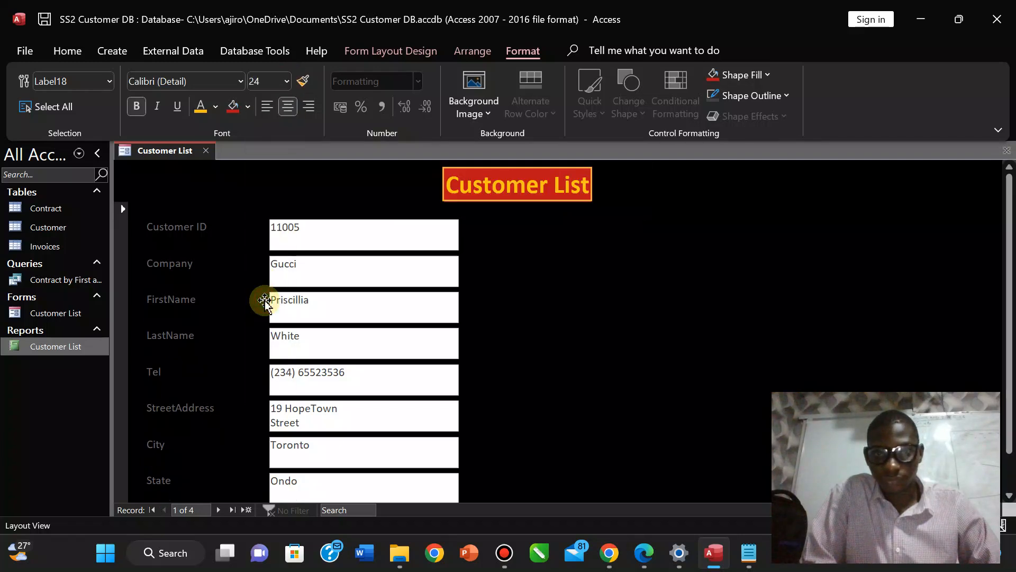
left_click(287, 81)
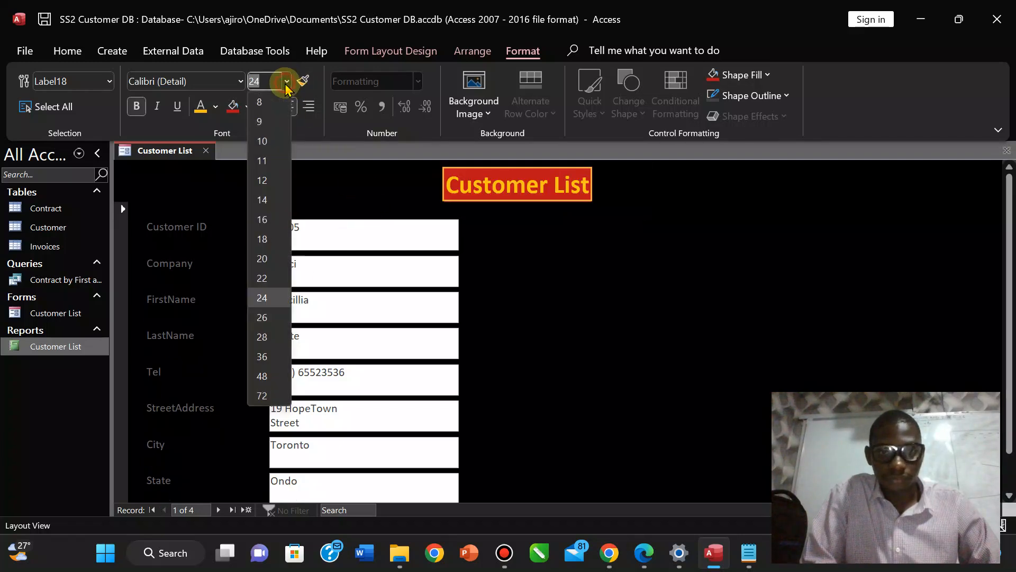
left_click(259, 339)
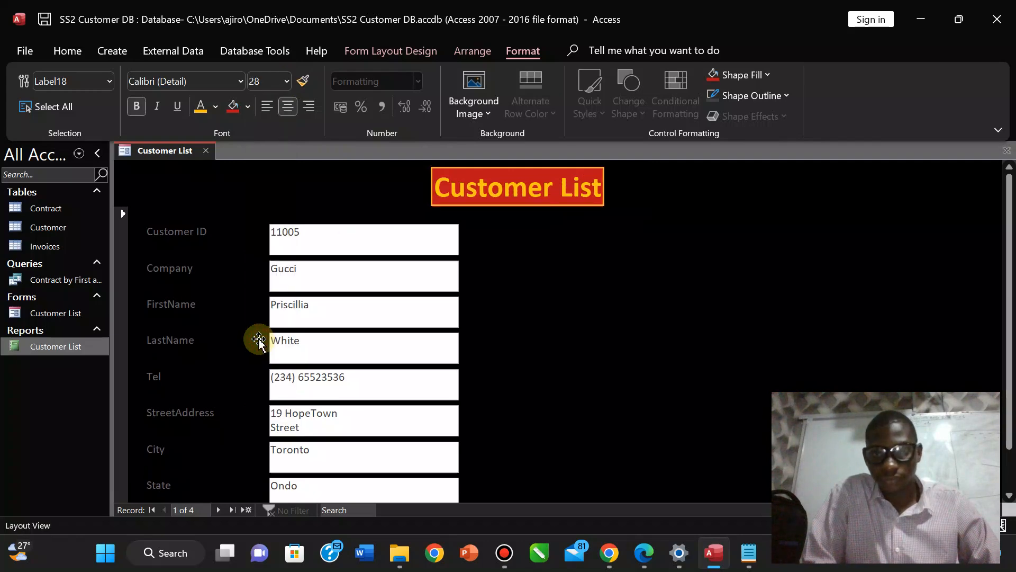
Stretch the title banner further left, taller and further right.
left_click(457, 201)
left_click_drag(432, 196, 387, 196)
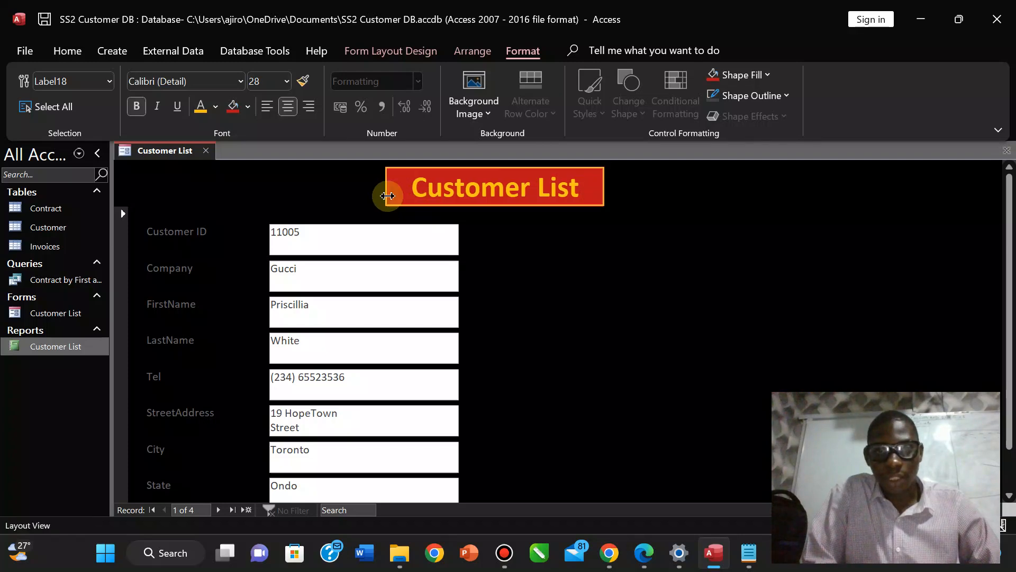
left_click_drag(525, 207, 528, 226)
left_click_drag(603, 196, 648, 196)
Check the exam's sample form, then set the whole title text to 36 point.
left_click(528, 192)
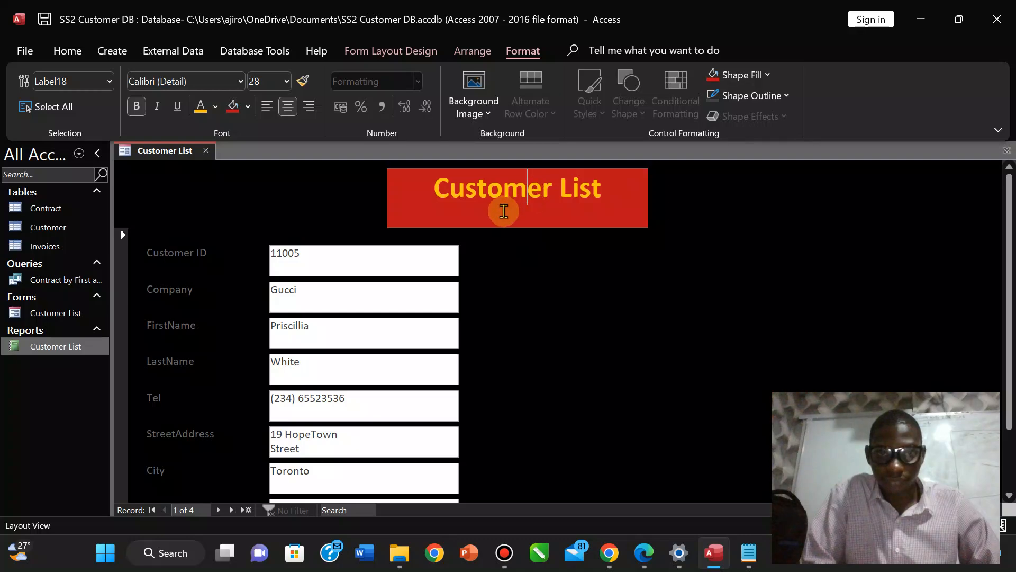
left_click(644, 553)
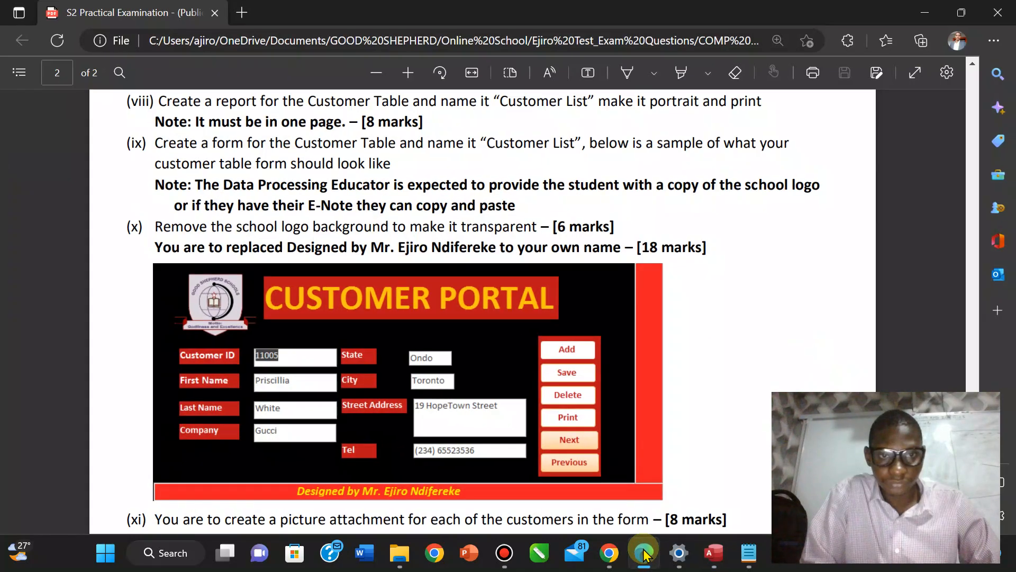
left_click(644, 552)
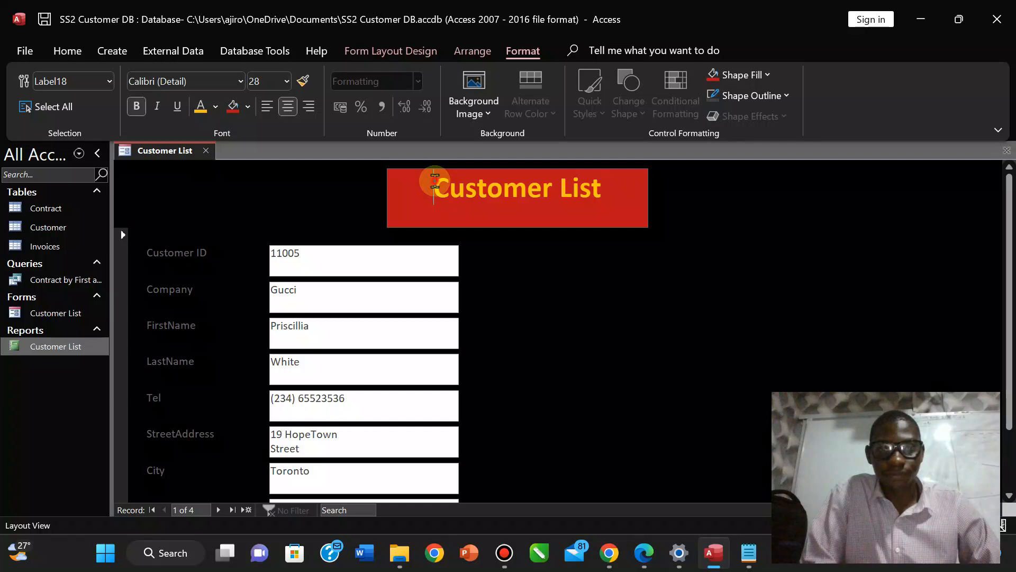
left_click_drag(435, 181, 622, 207)
left_click(288, 81)
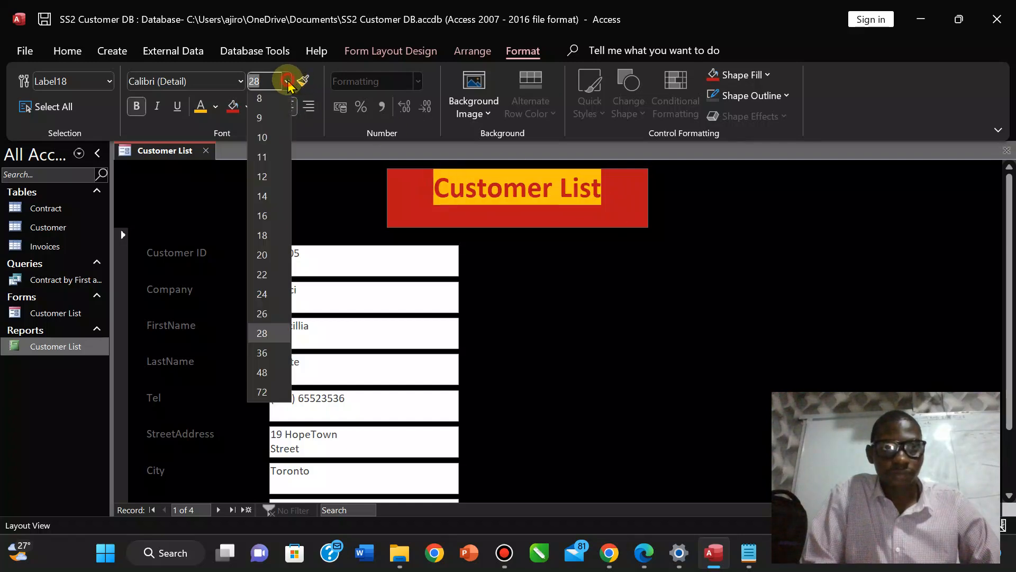
left_click(261, 357)
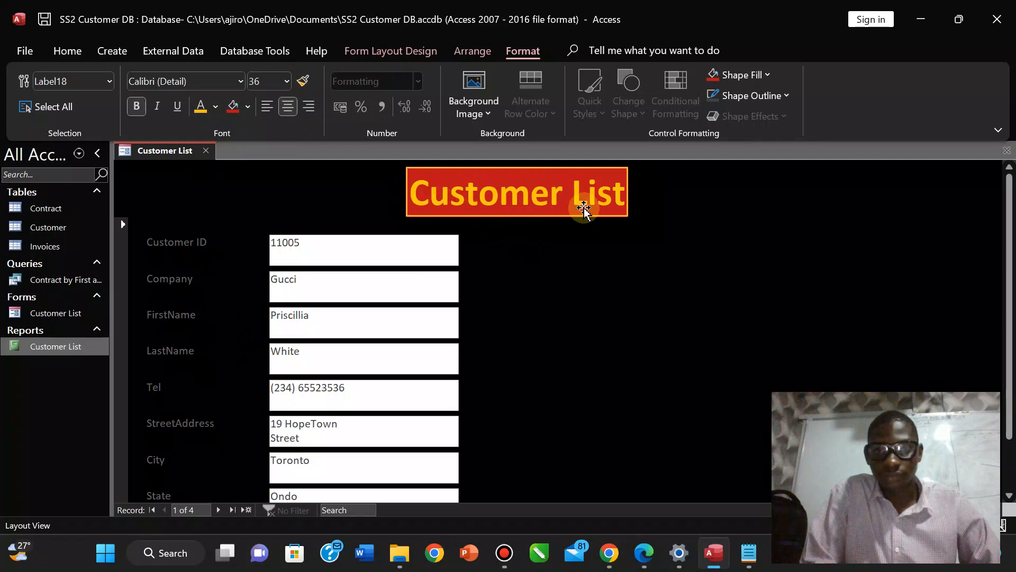
left_click(340, 222)
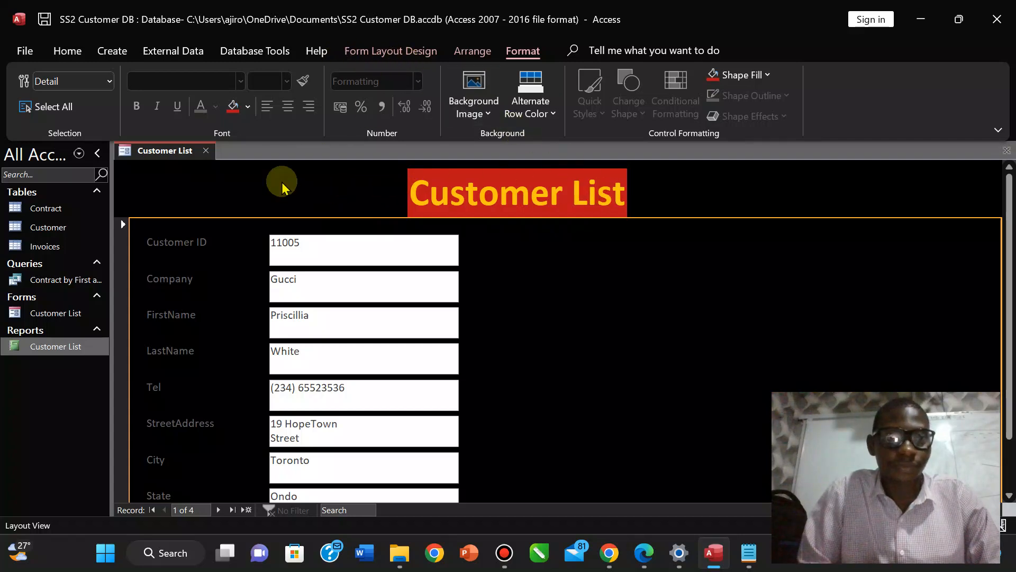
left_click(430, 51)
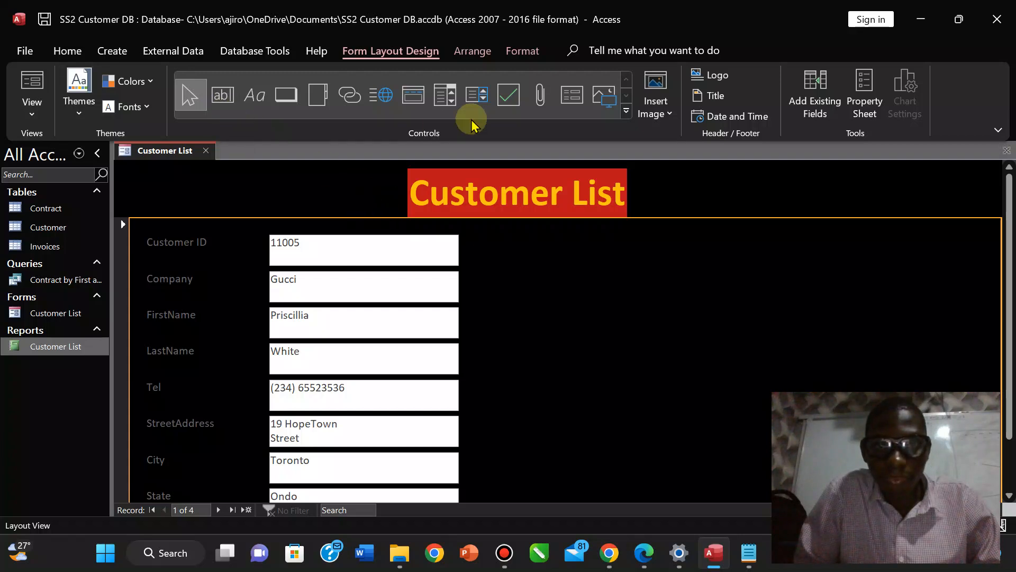
left_click(626, 112)
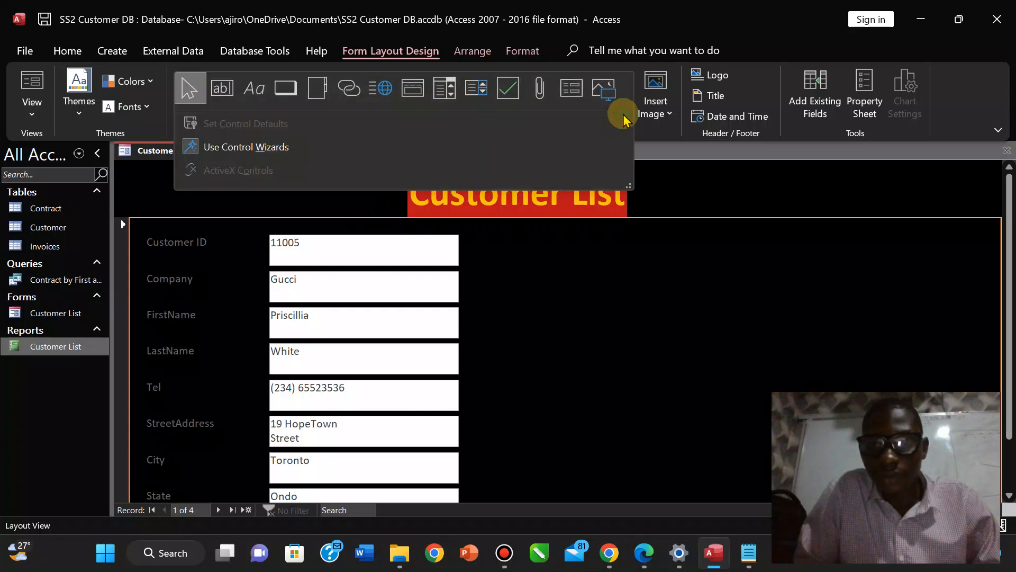
left_click(748, 85)
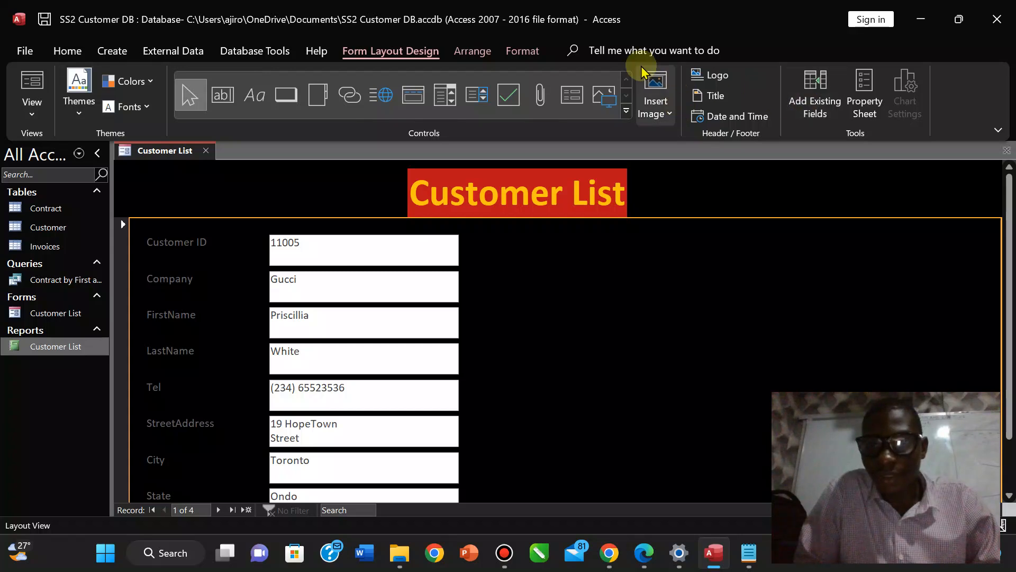
left_click(485, 56)
left_click(545, 56)
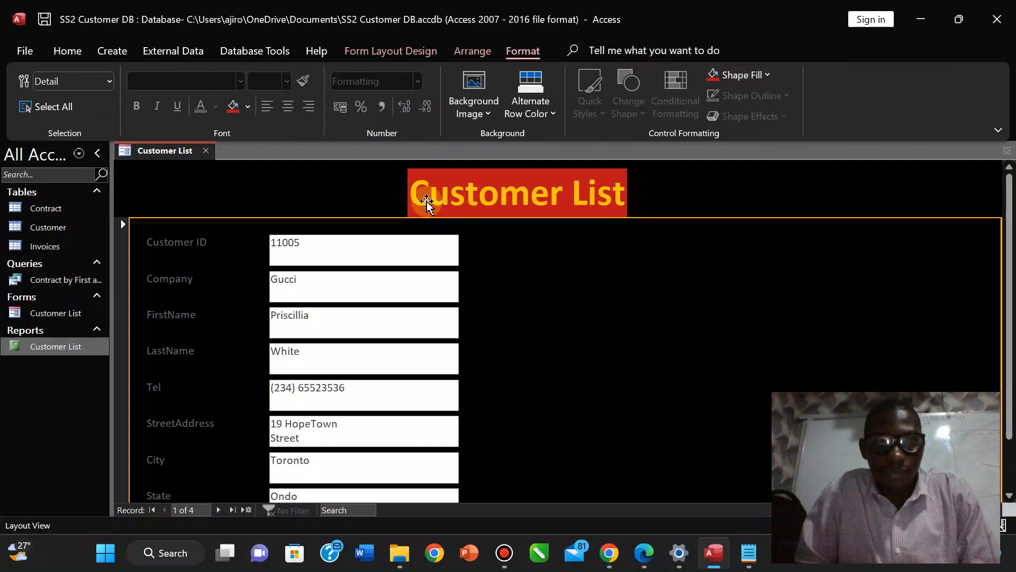
left_click(414, 196)
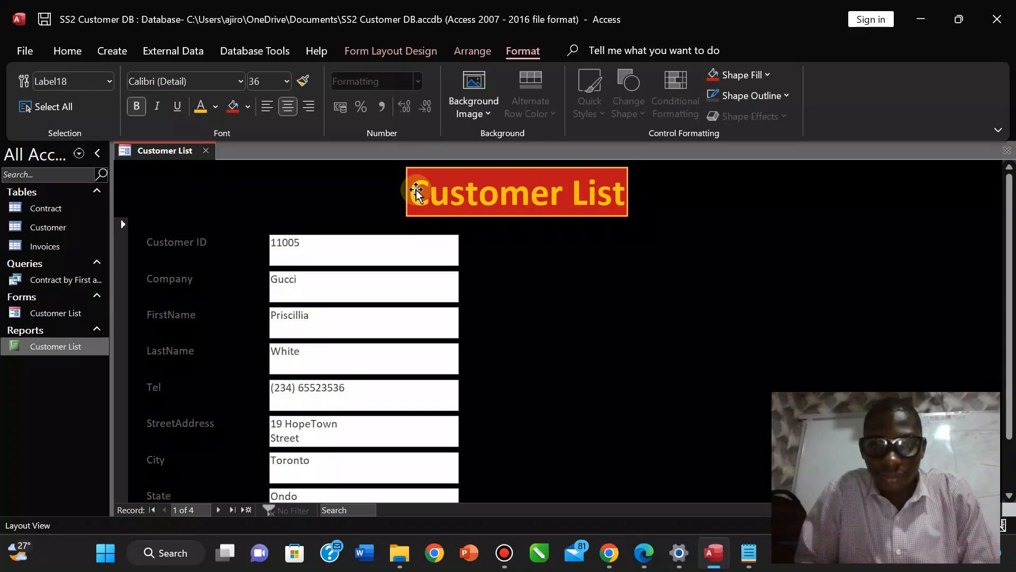
Compare with the exam sample and resize the title from 72 to 50 point.
left_click(643, 554)
left_click(643, 554)
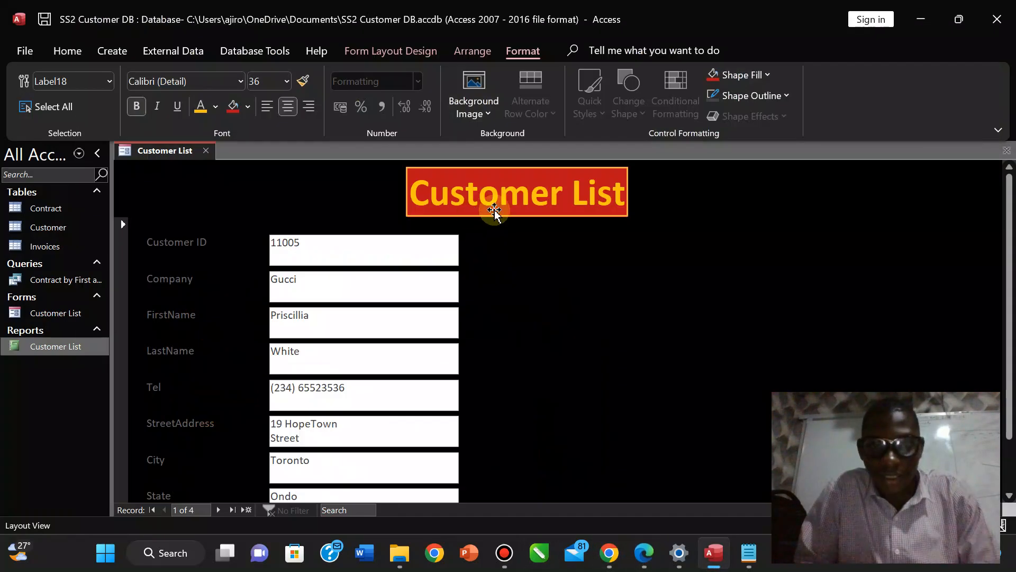
left_click(287, 82)
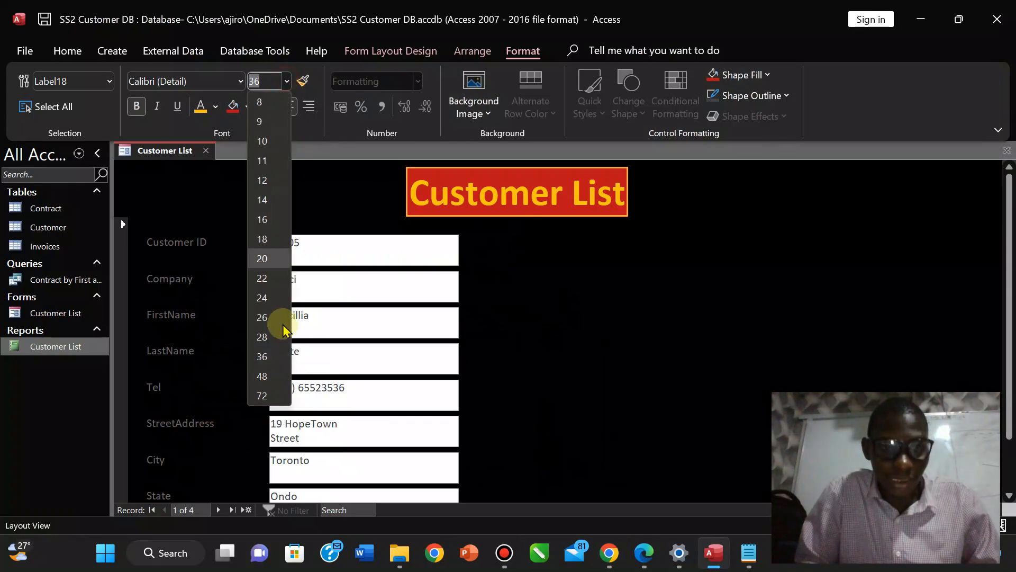
left_click(270, 394)
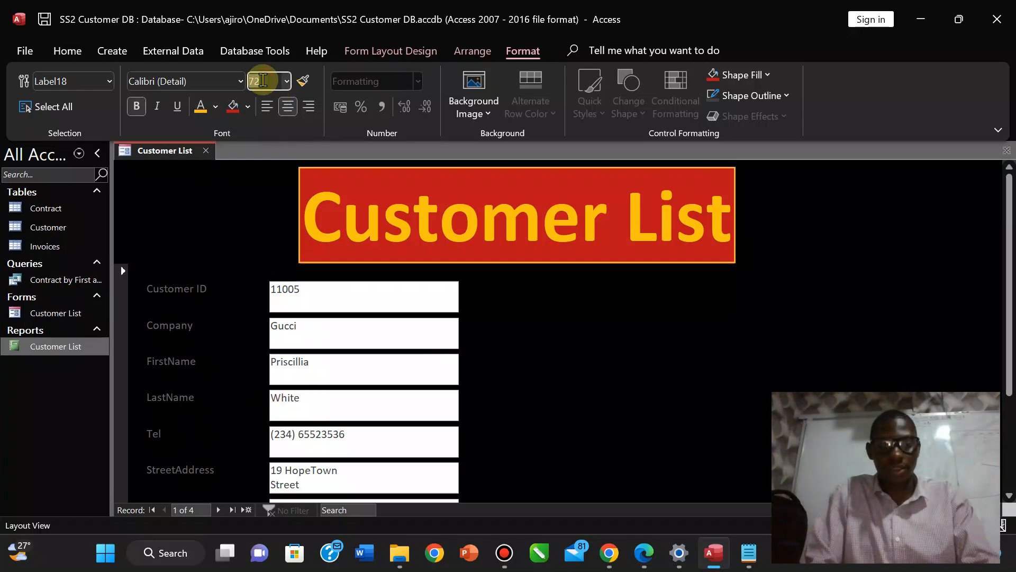
type("50")
key("Return")
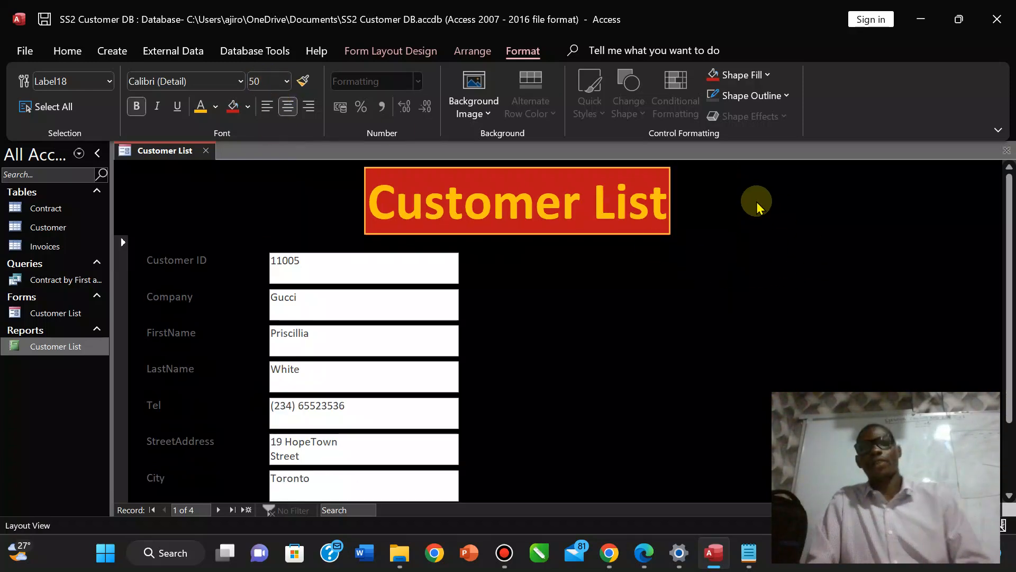
left_click(756, 207)
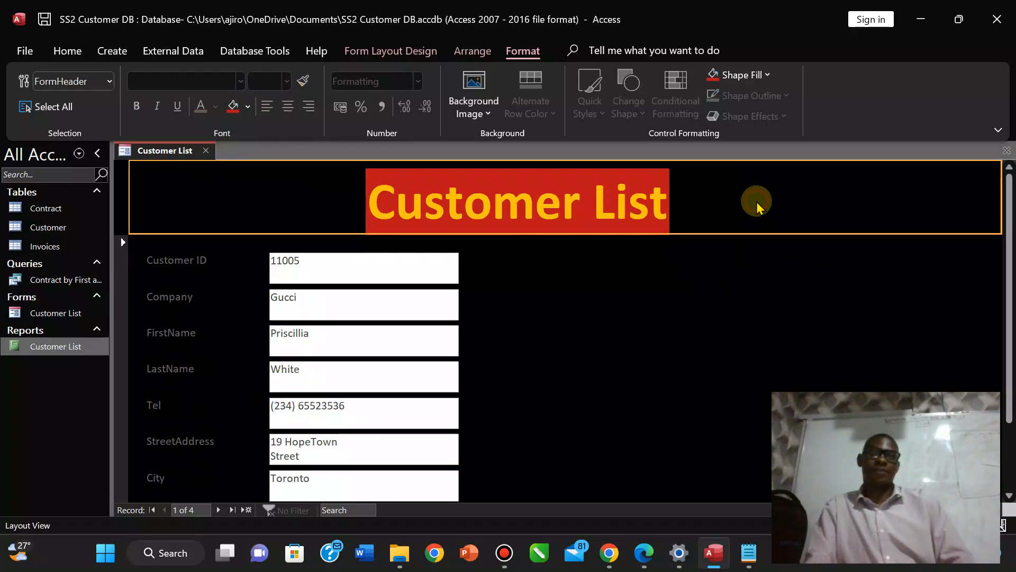
left_click(644, 558)
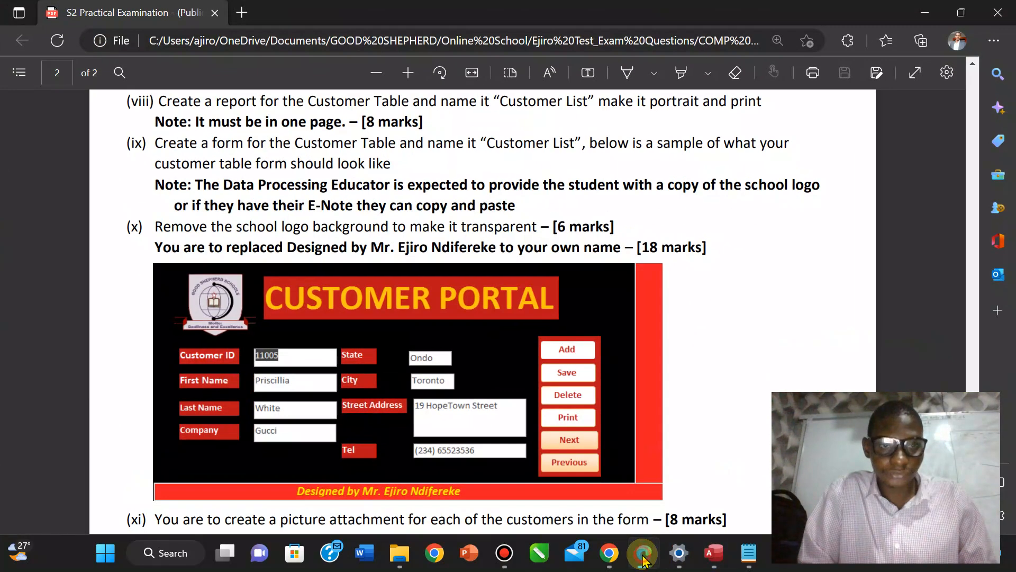
left_click(643, 557)
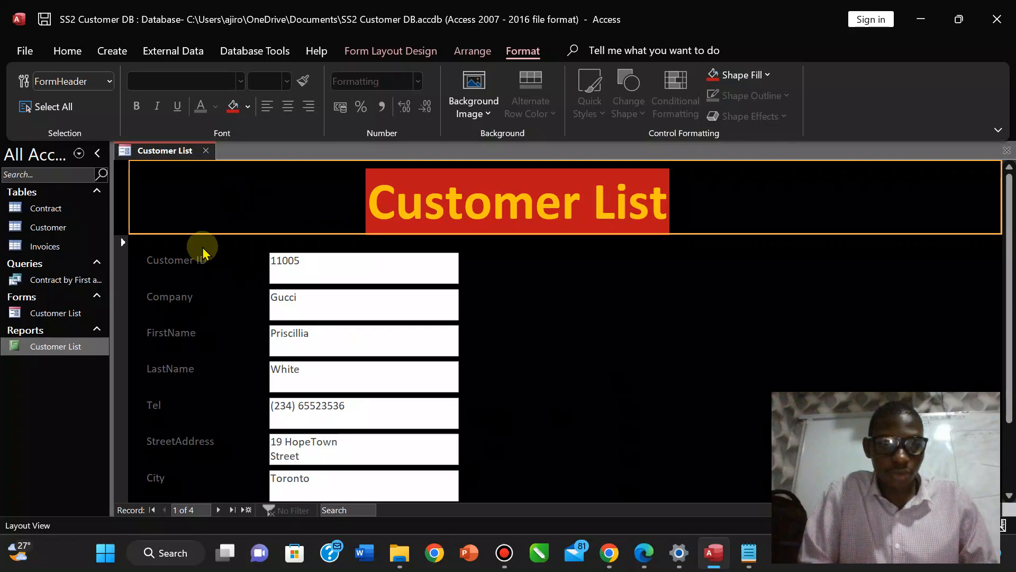
Locate and select the edgewood college image in a new Explorer window's Downloads folder.
mouse_move(398, 562)
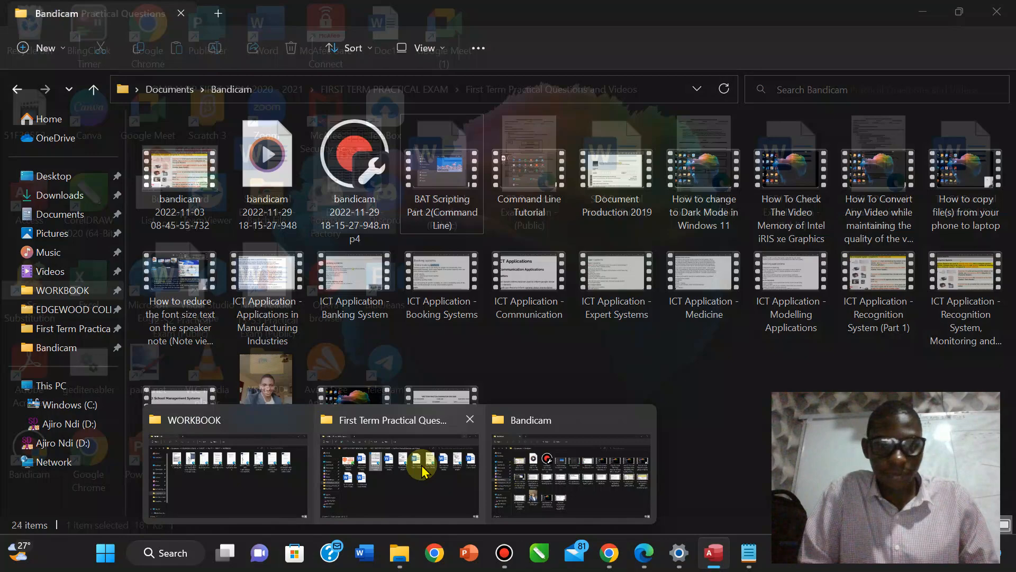
mouse_move(399, 466)
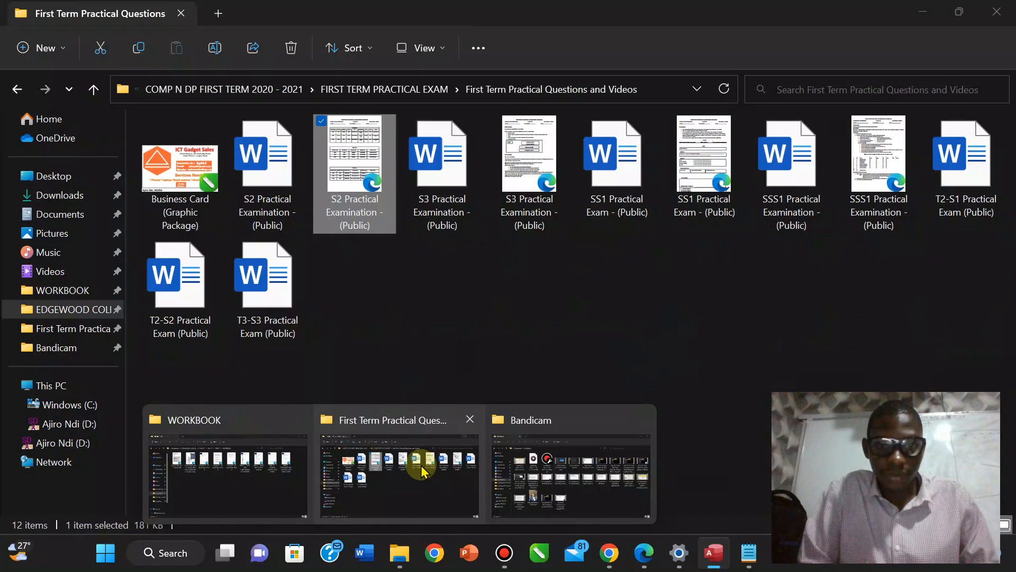
key("super+e")
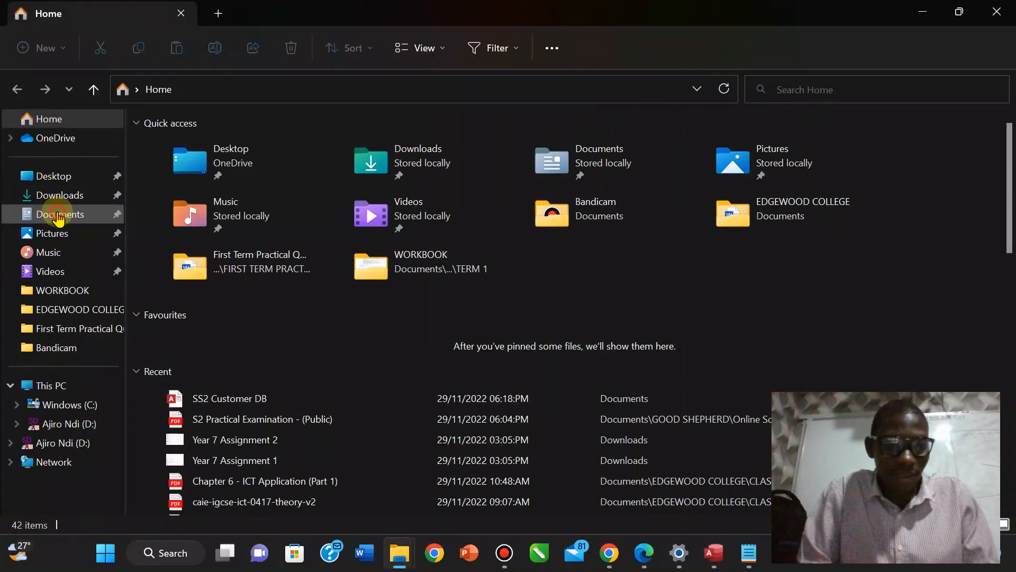
left_click(58, 216)
left_click(60, 195)
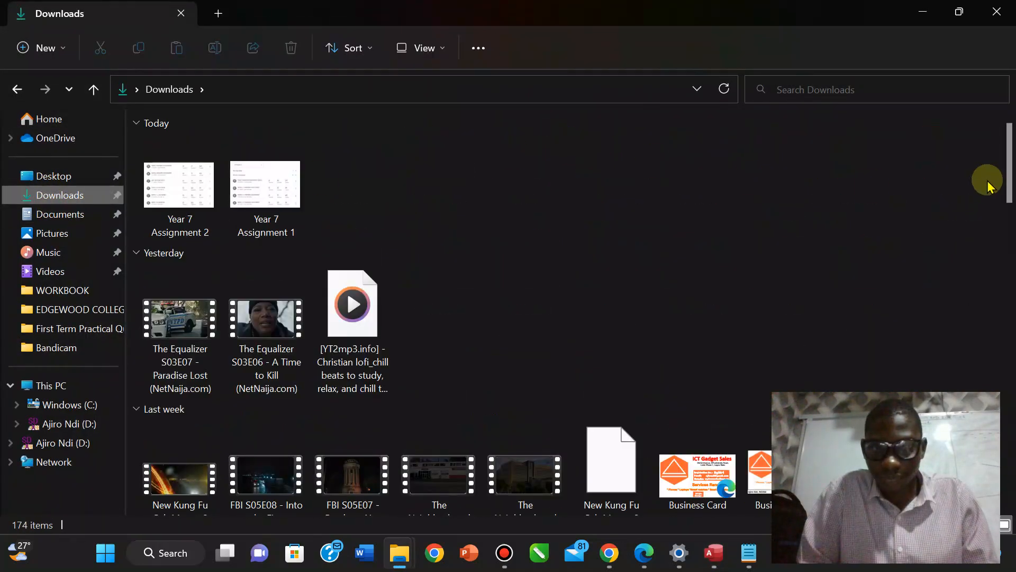
left_click_drag(1011, 180, 1000, 501)
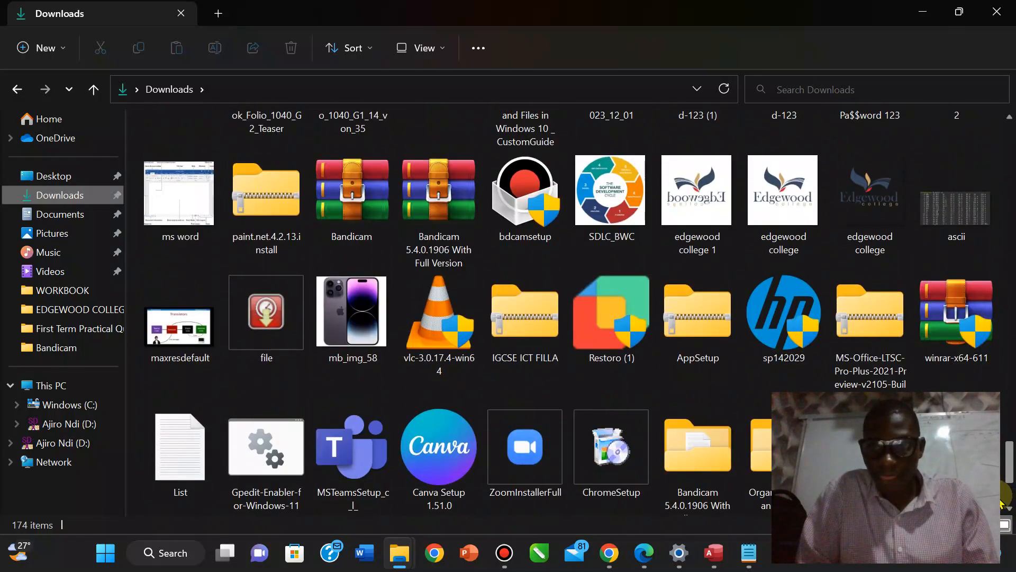
left_click(765, 212)
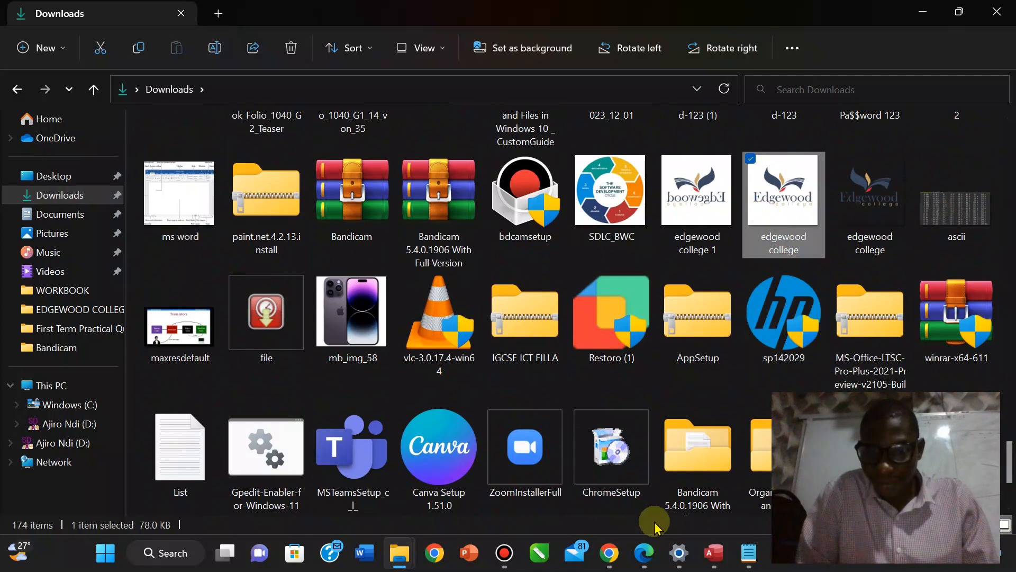
left_click(713, 559)
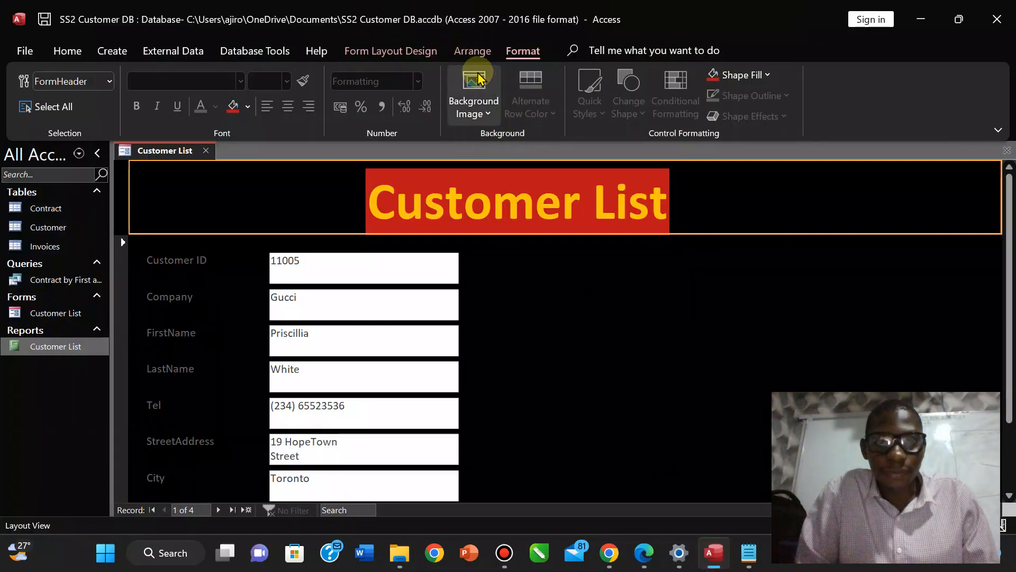
Insert an image from Form Layout Design, choosing edgewood college from Downloads and confirming with OK.
left_click(391, 50)
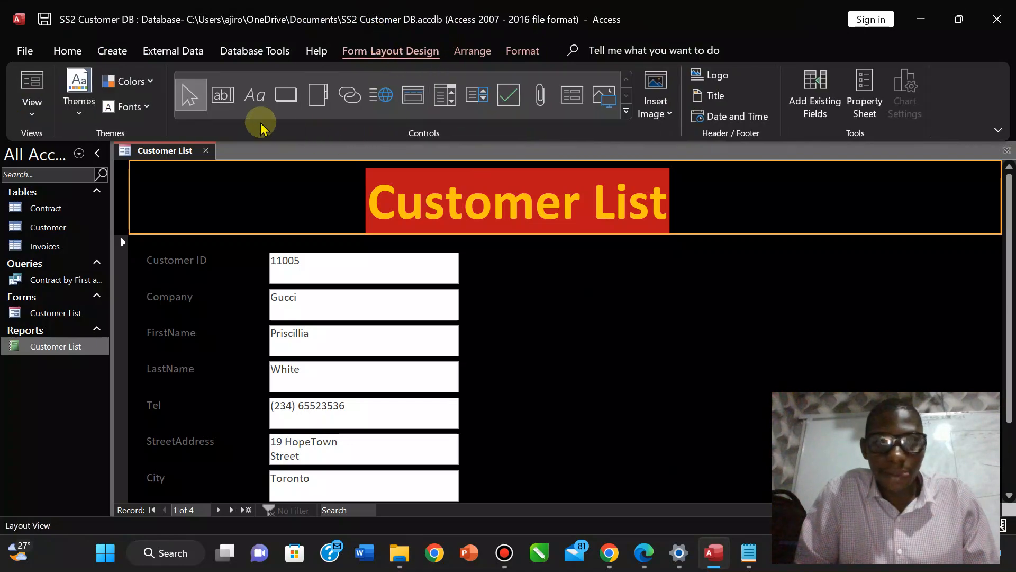
left_click(656, 109)
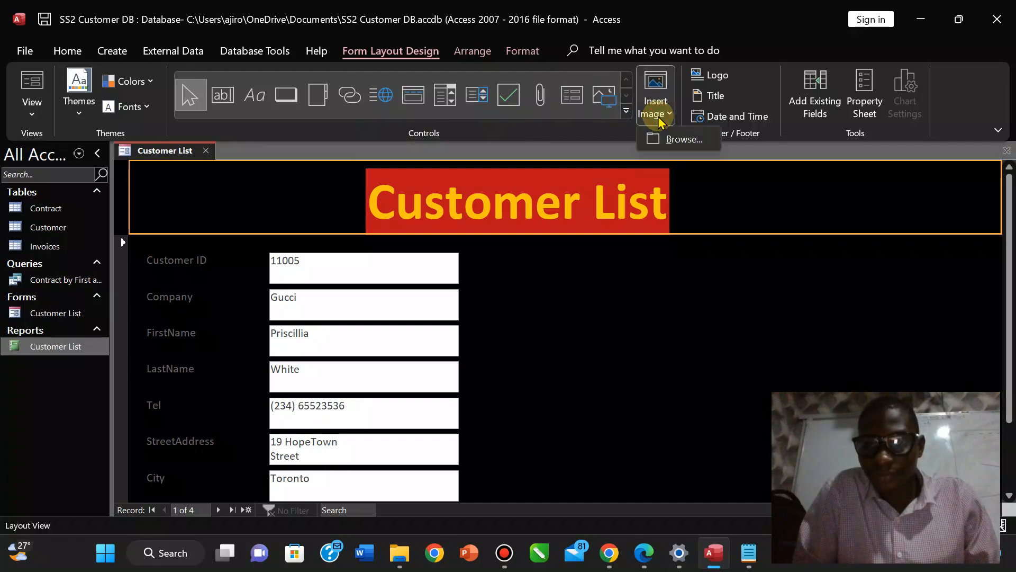
left_click(671, 137)
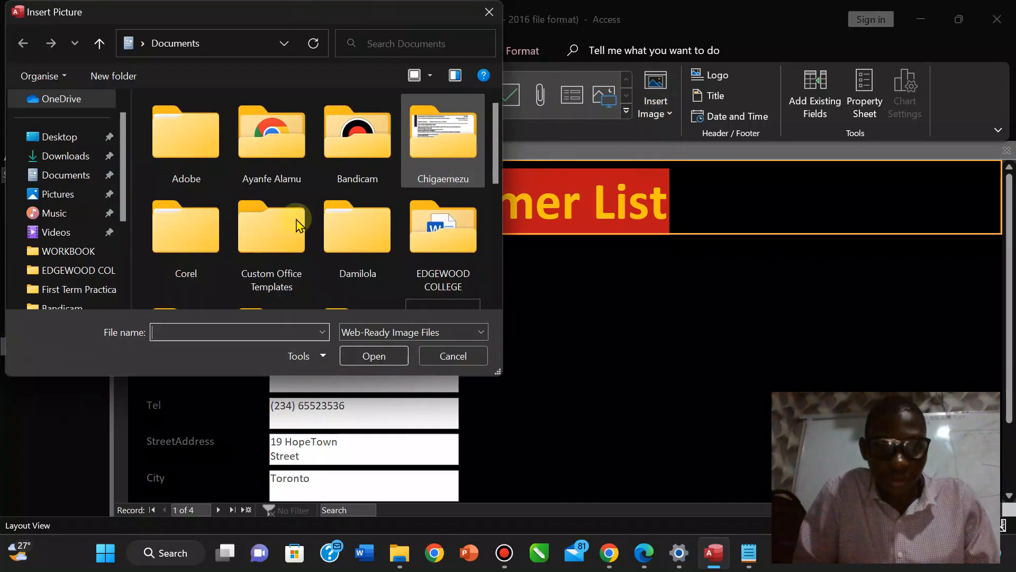
left_click(72, 157)
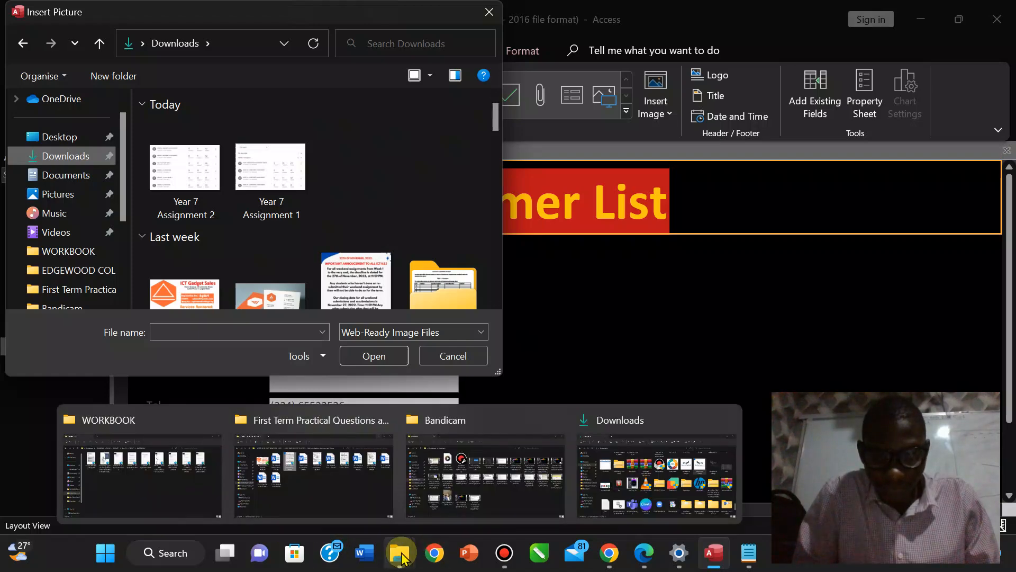
mouse_move(679, 466)
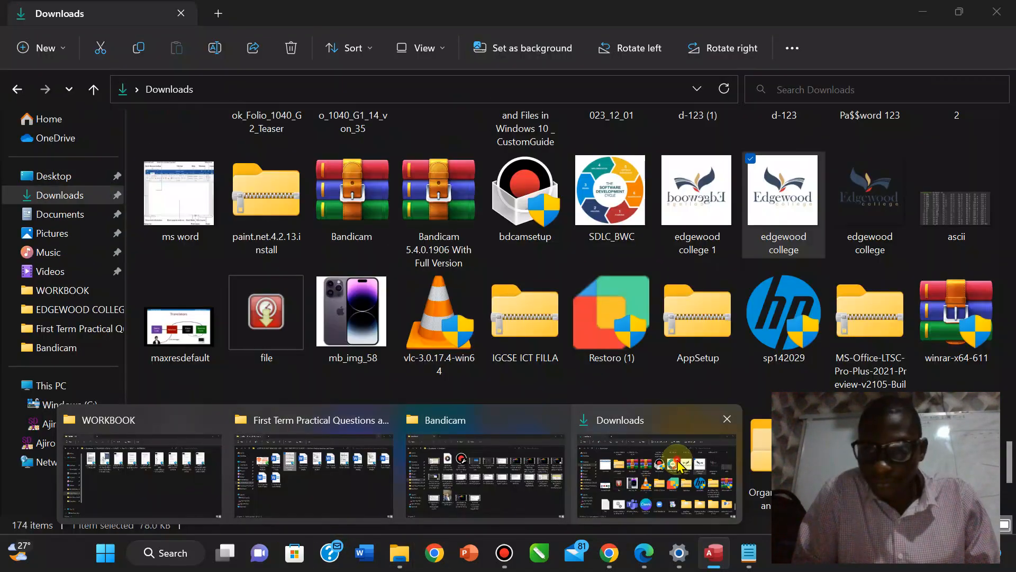
left_click(679, 466)
left_click_drag(1008, 466, 1003, 407)
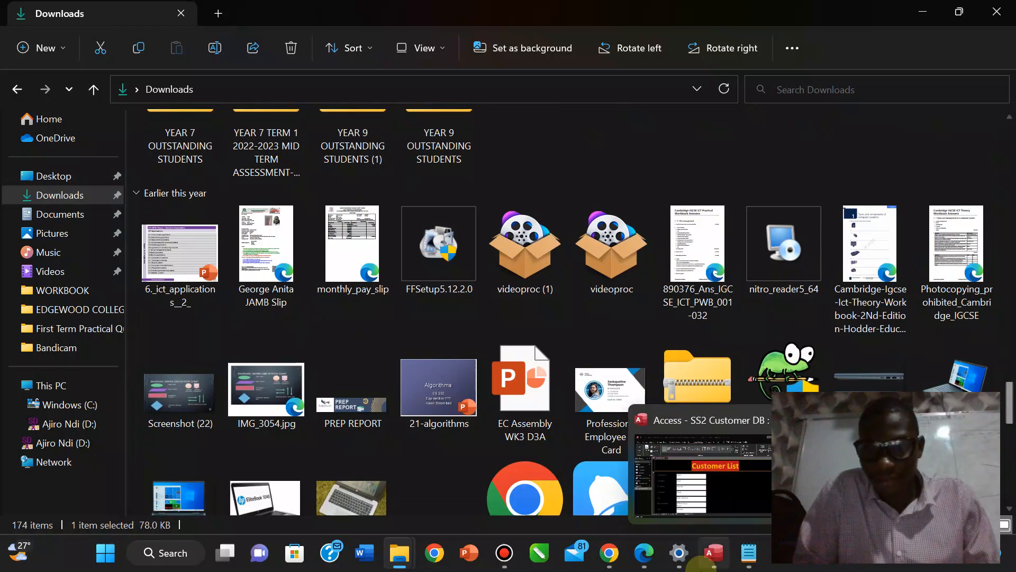
left_click(714, 560)
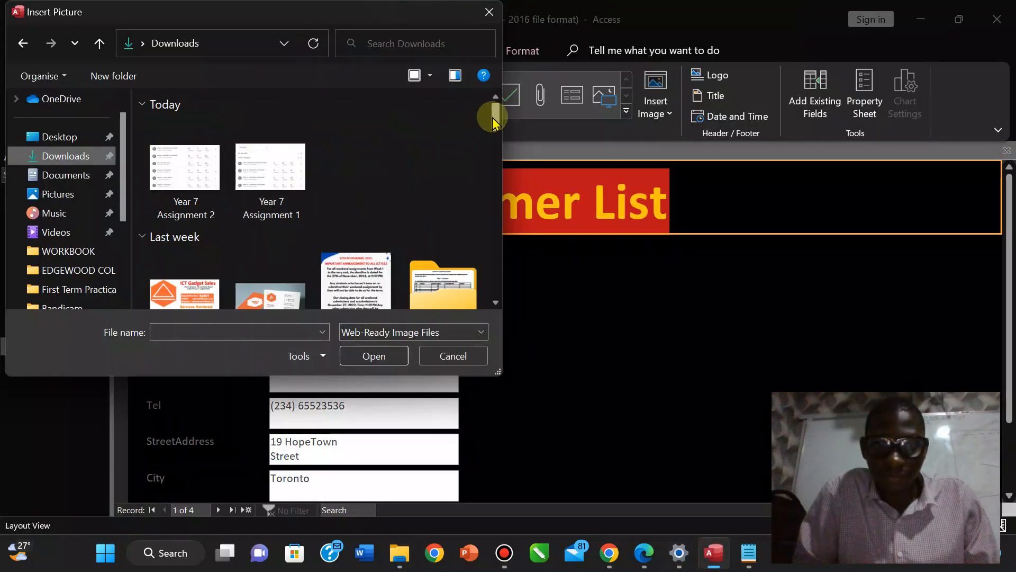
left_click_drag(493, 117, 489, 265)
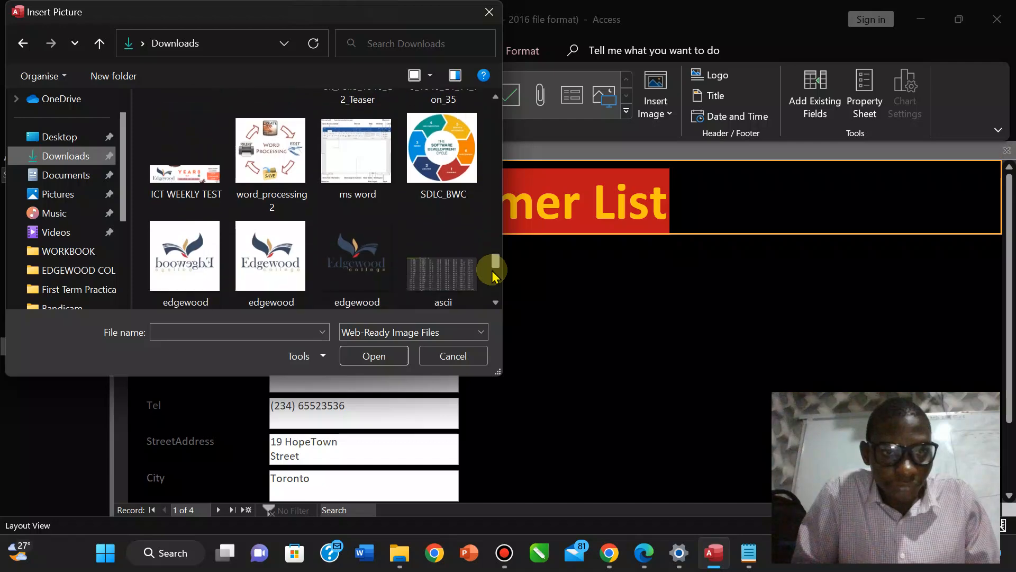
left_click(256, 240)
left_click(365, 356)
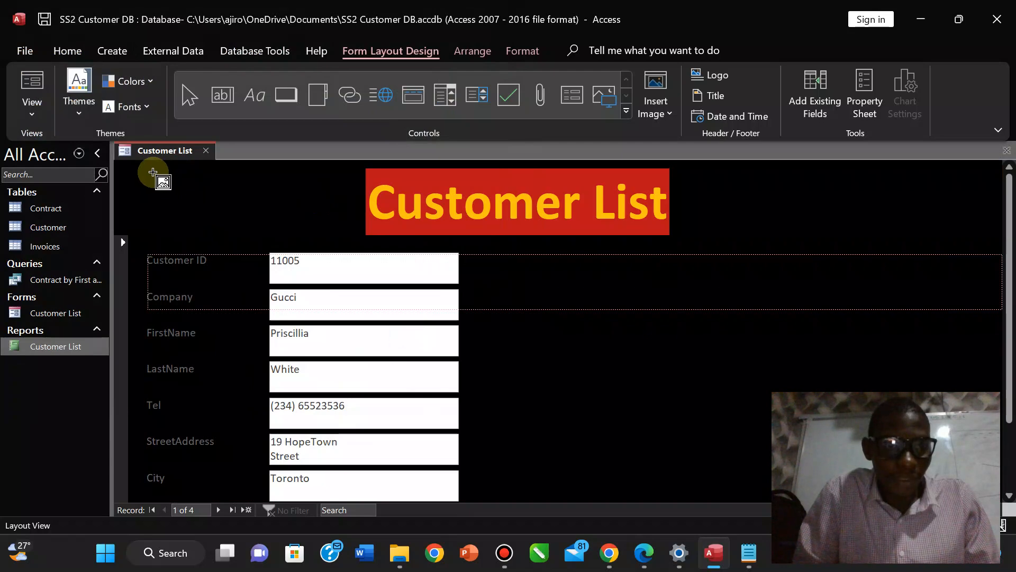
left_click(320, 235)
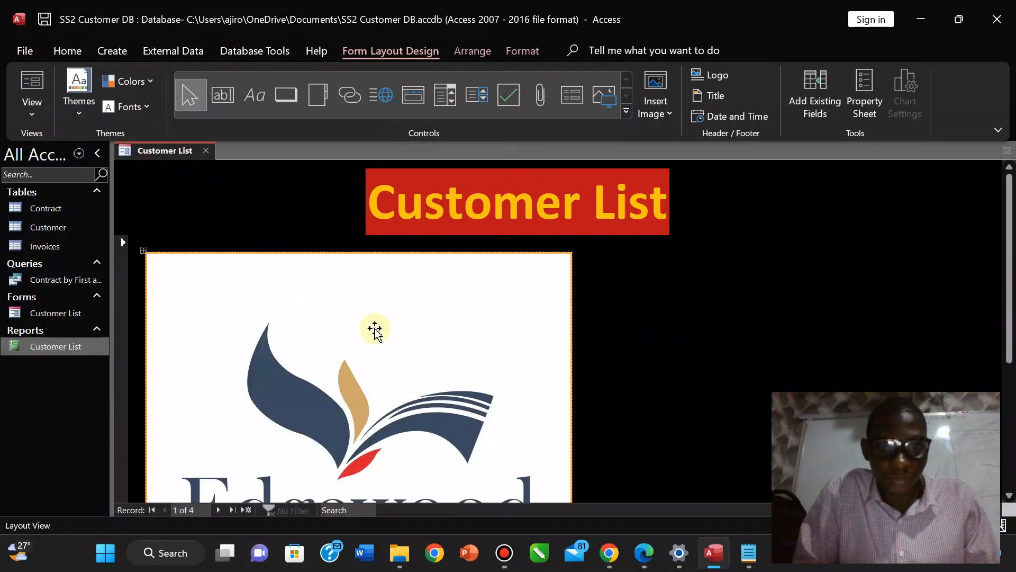
left_click_drag(312, 283, 301, 263)
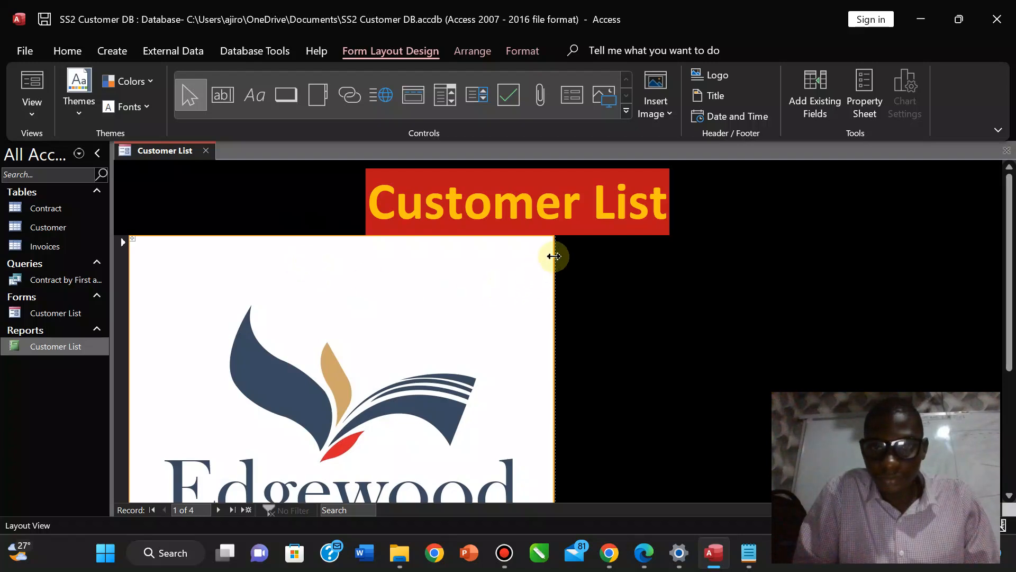
left_click_drag(552, 237, 339, 408)
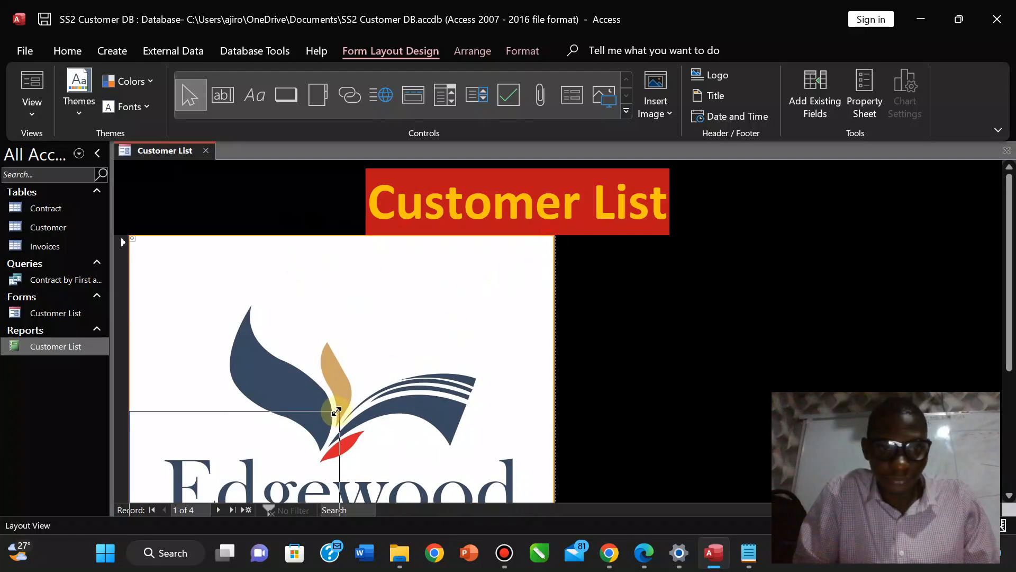
left_click_drag(278, 421, 278, 262)
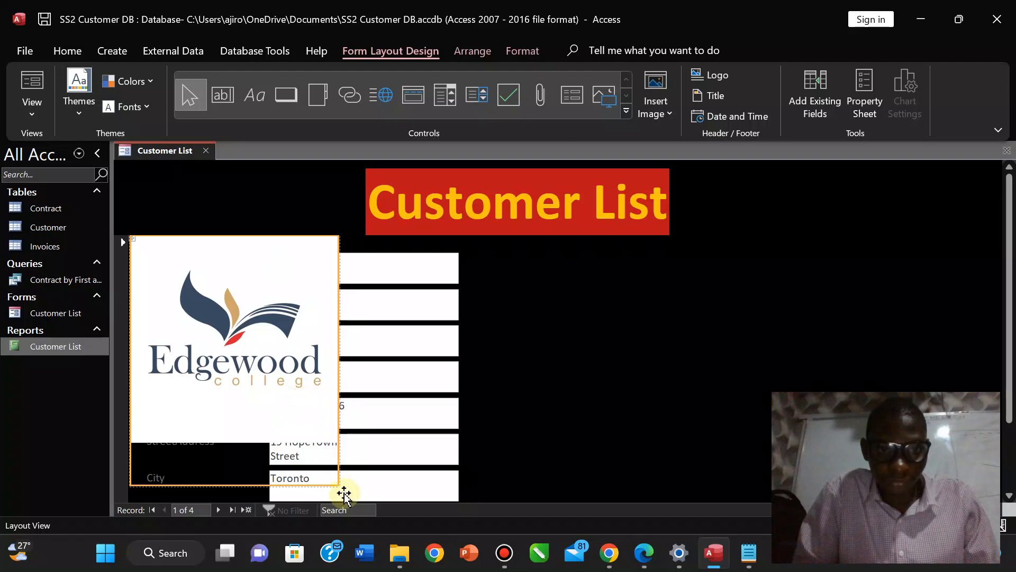
left_click_drag(335, 483, 314, 369)
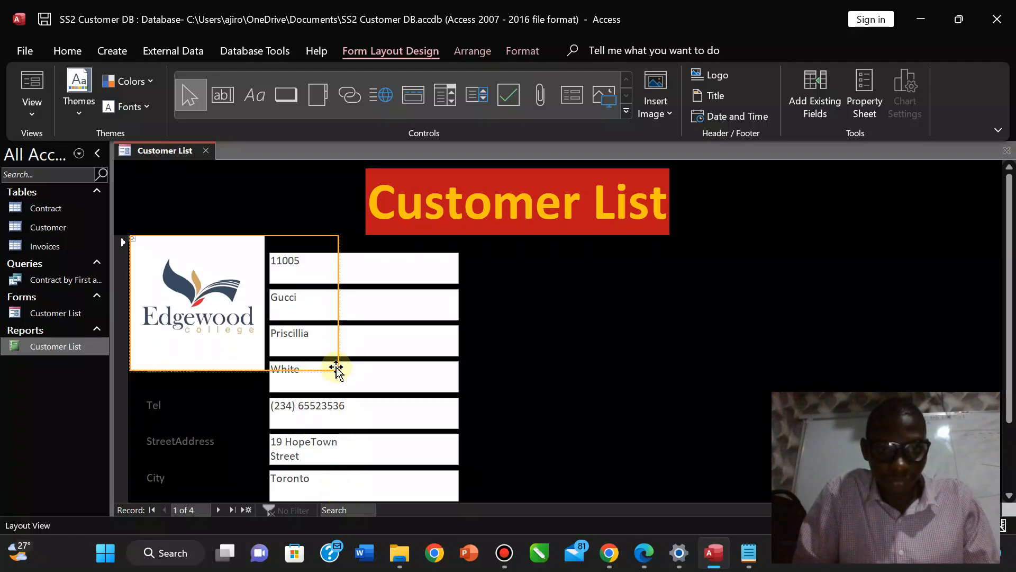
left_click_drag(215, 310, 205, 211)
left_click(242, 206)
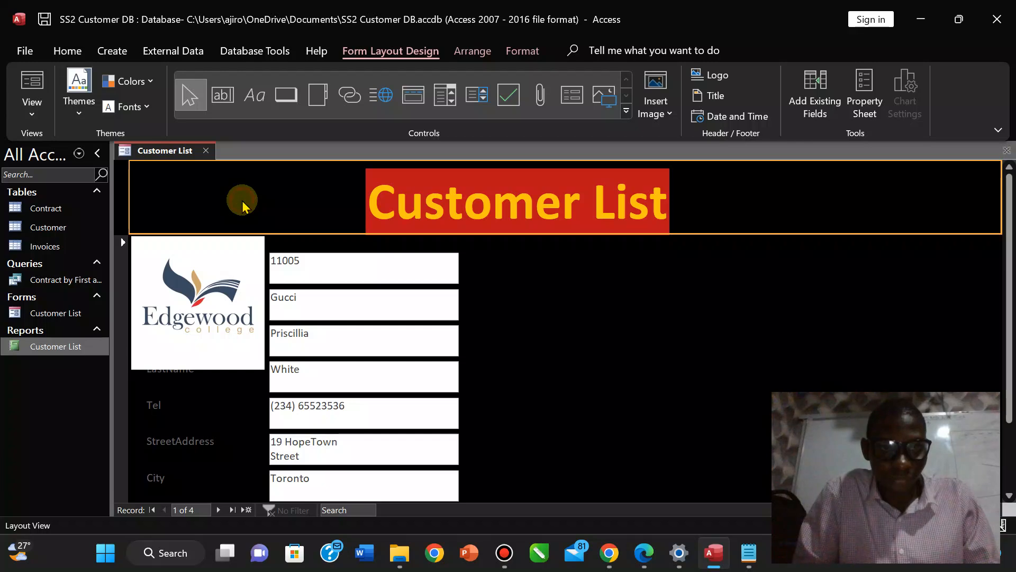
left_click(212, 291)
key("Delete")
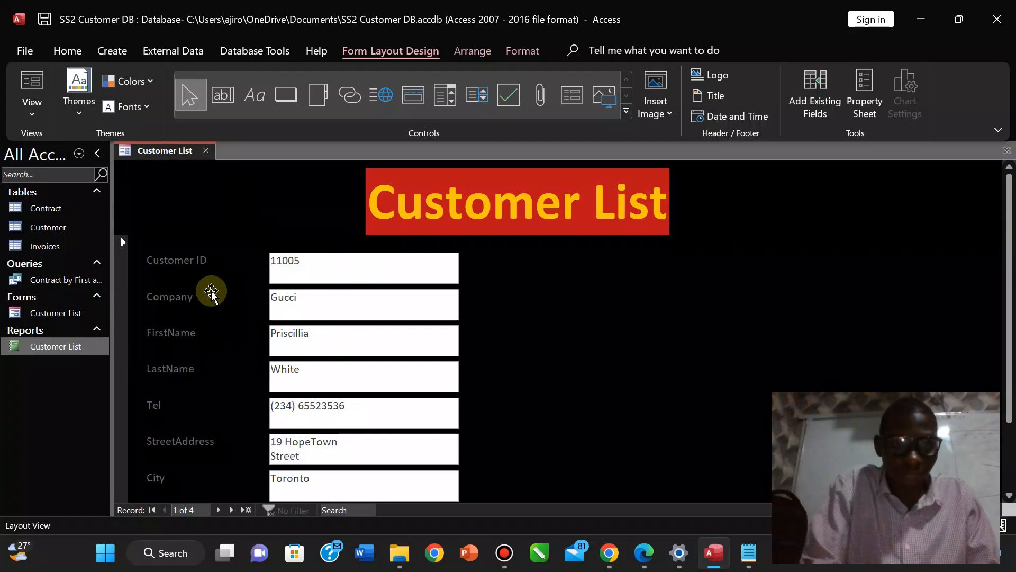
left_click(210, 202)
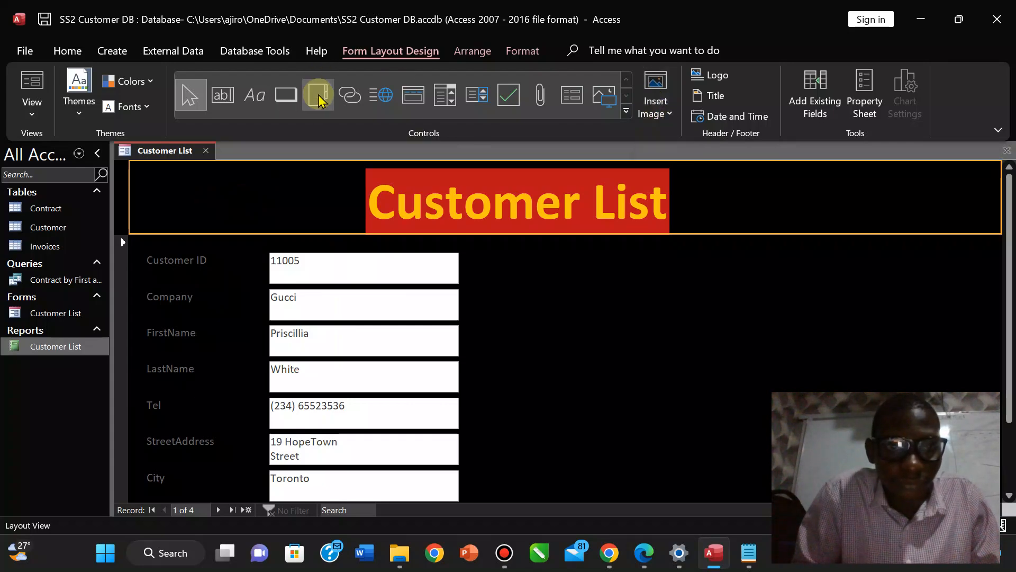
left_click(255, 96)
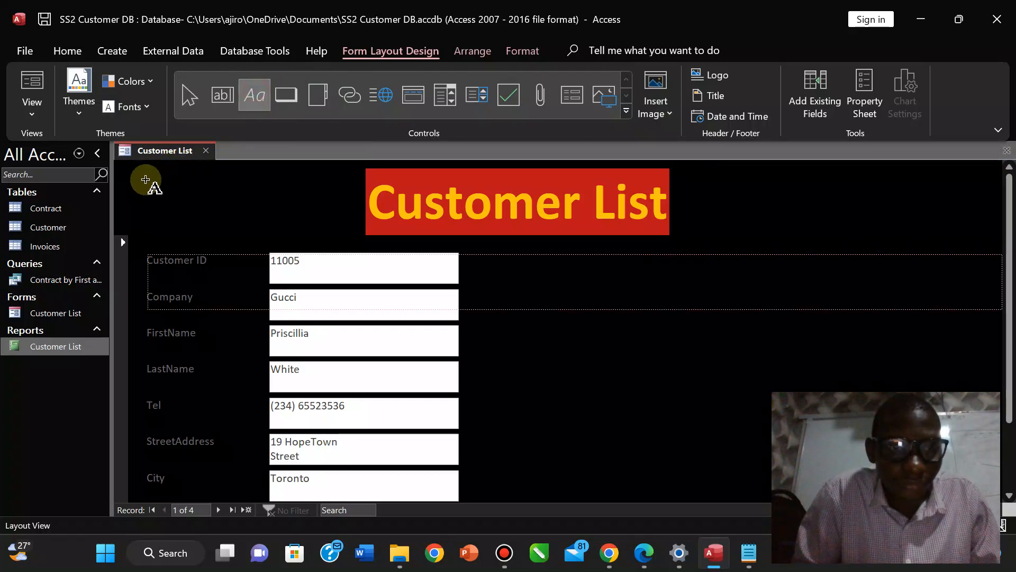
left_click_drag(146, 179, 300, 225)
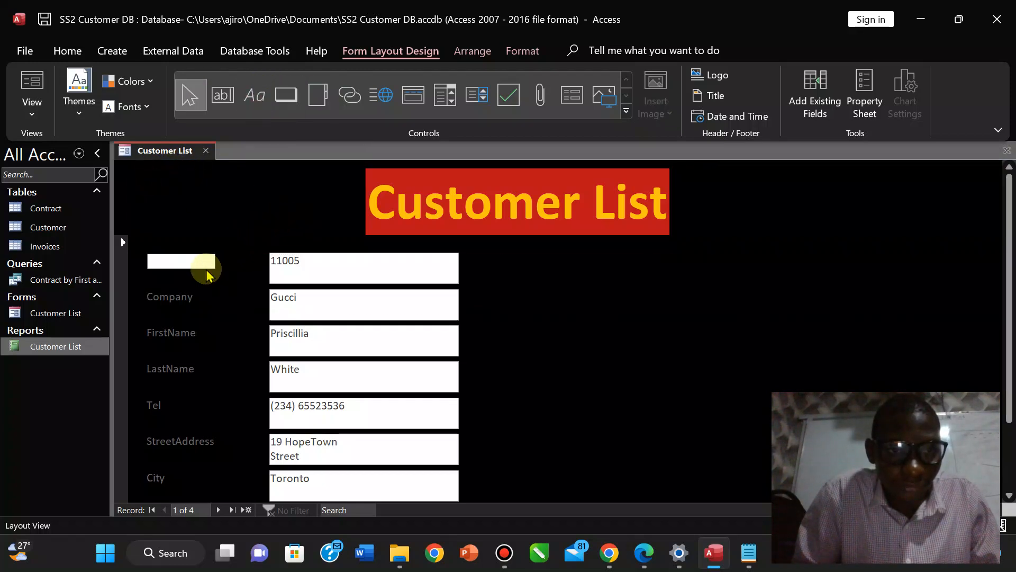
key("Escape")
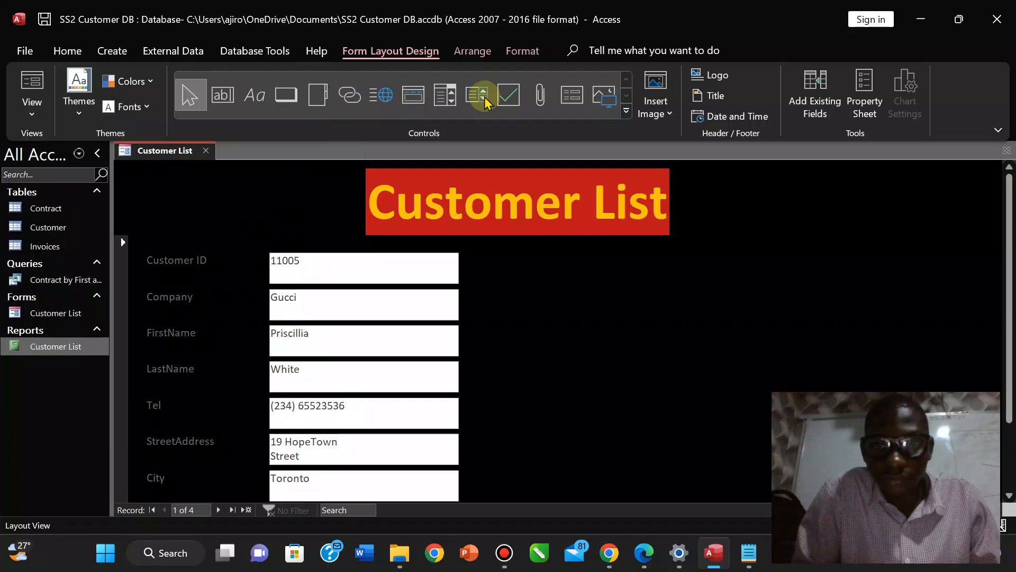
Place the edgewood college image control, then undo its resize and delete the oversized logo.
left_click(600, 98)
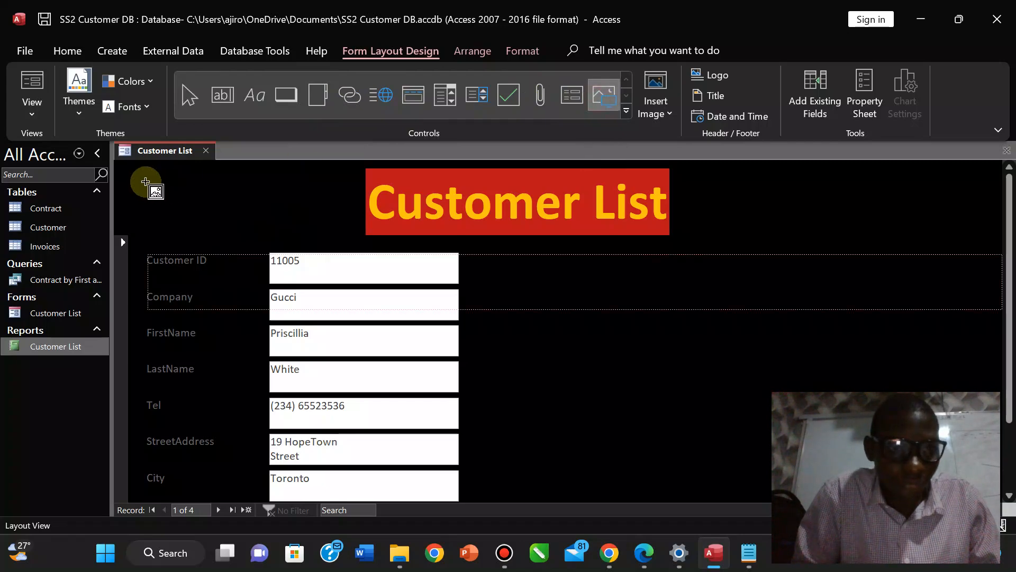
left_click(281, 216)
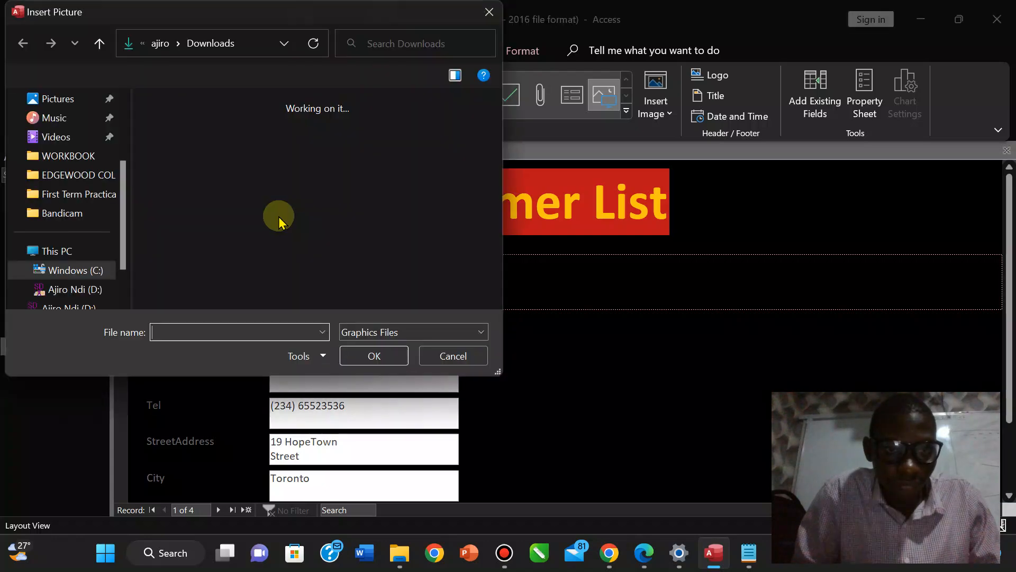
left_click_drag(494, 111, 483, 265)
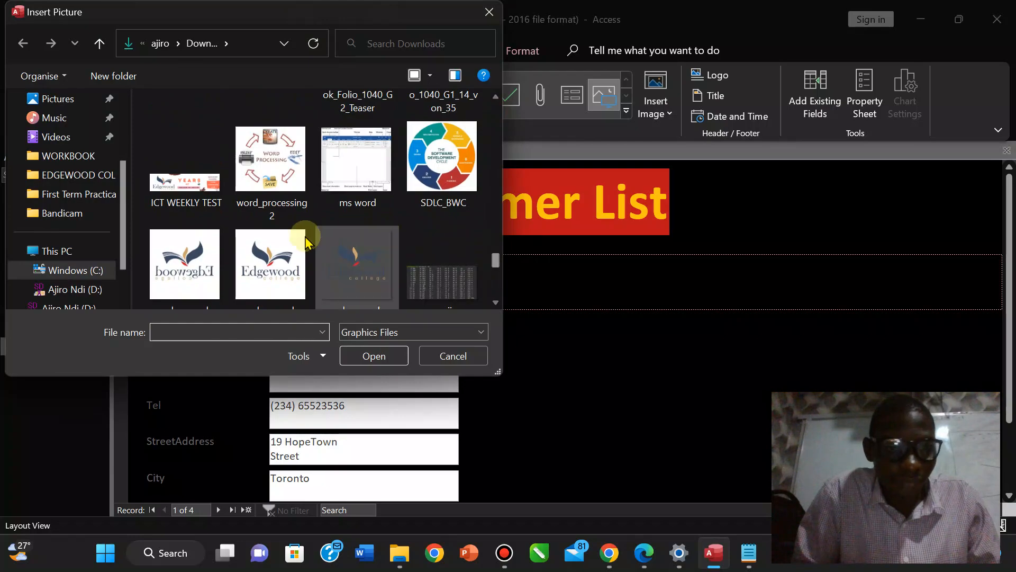
left_click(263, 263)
left_click(364, 356)
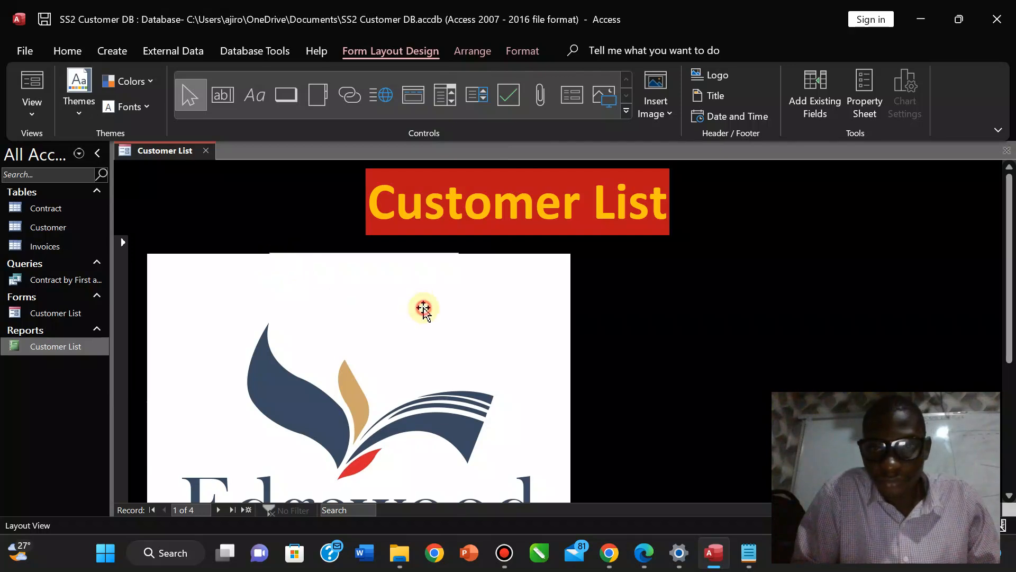
left_click_drag(423, 308, 709, 228)
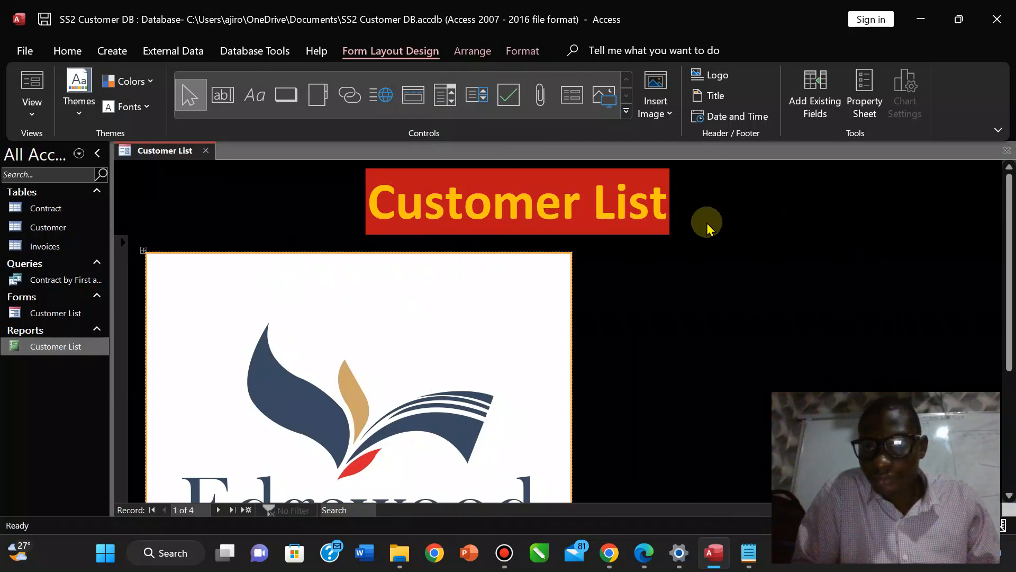
key("ctrl+z")
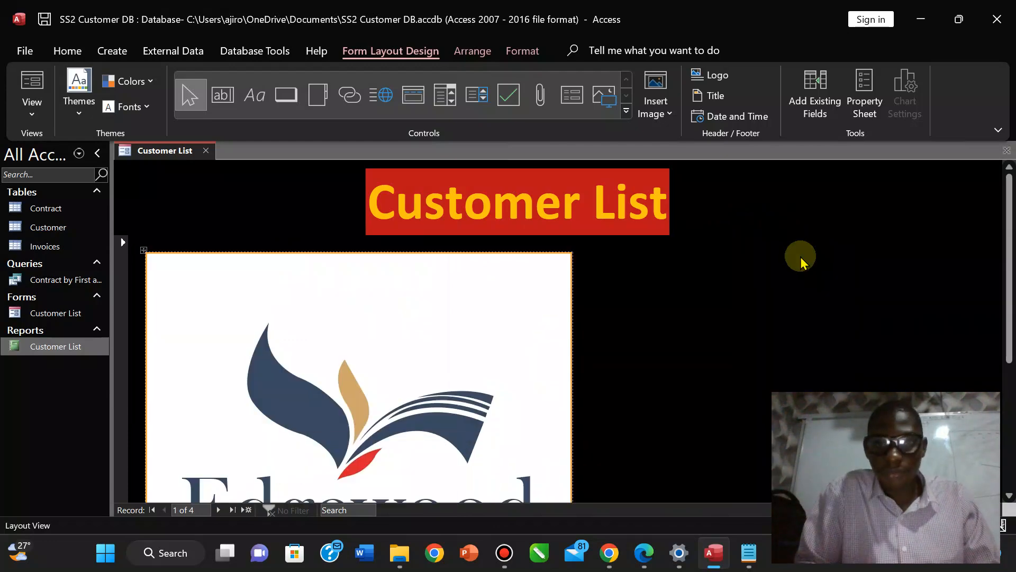
key("Delete")
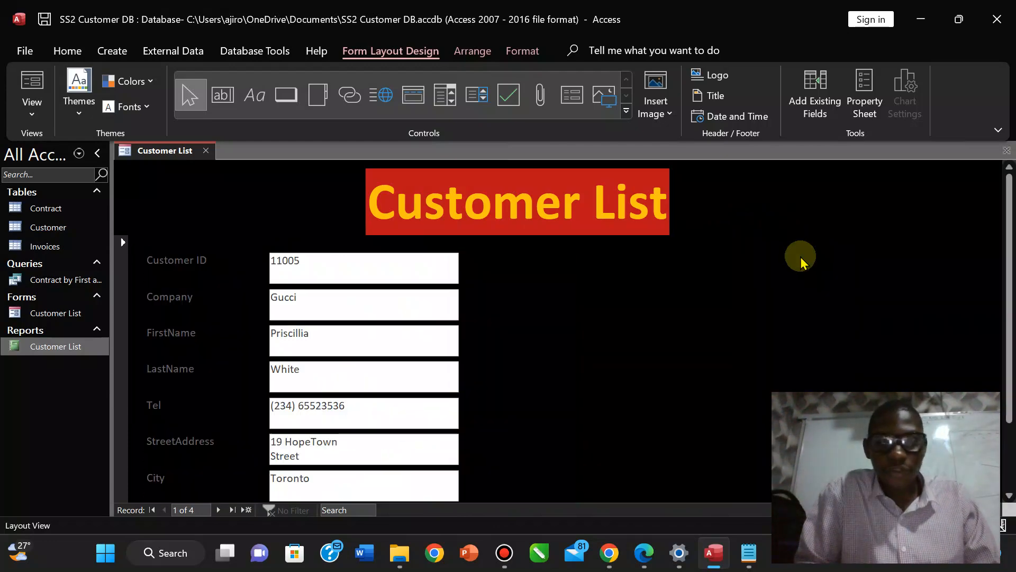
Add edgewood college as the header logo beside the title, enlarge it, and launch Word.
left_click(720, 75)
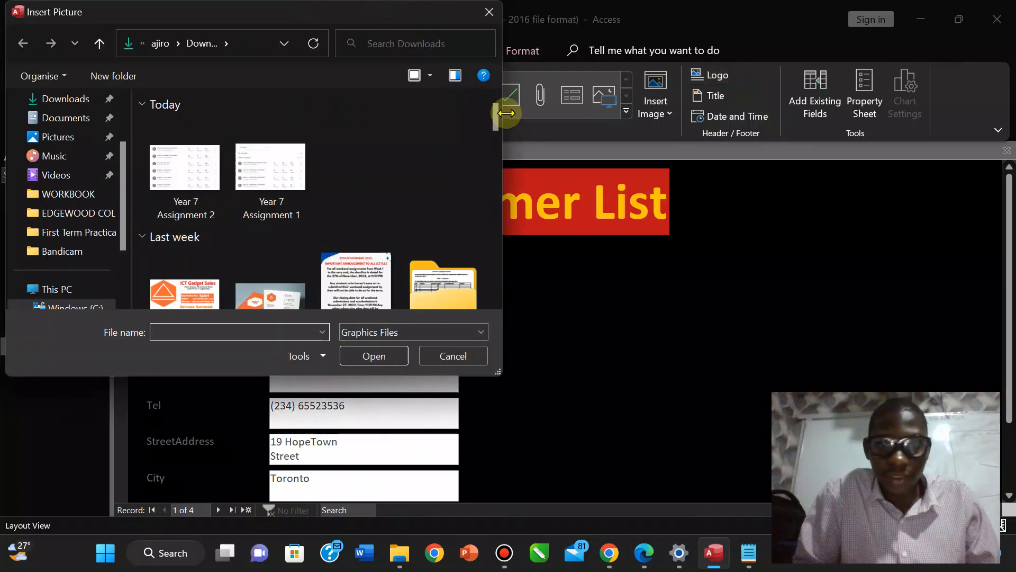
left_click_drag(495, 113, 492, 280)
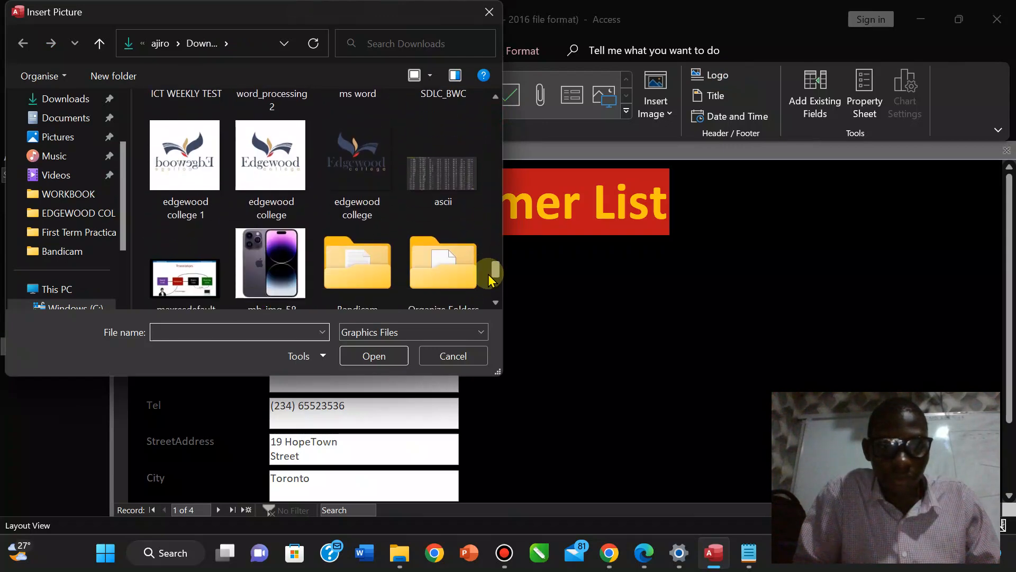
left_click(271, 168)
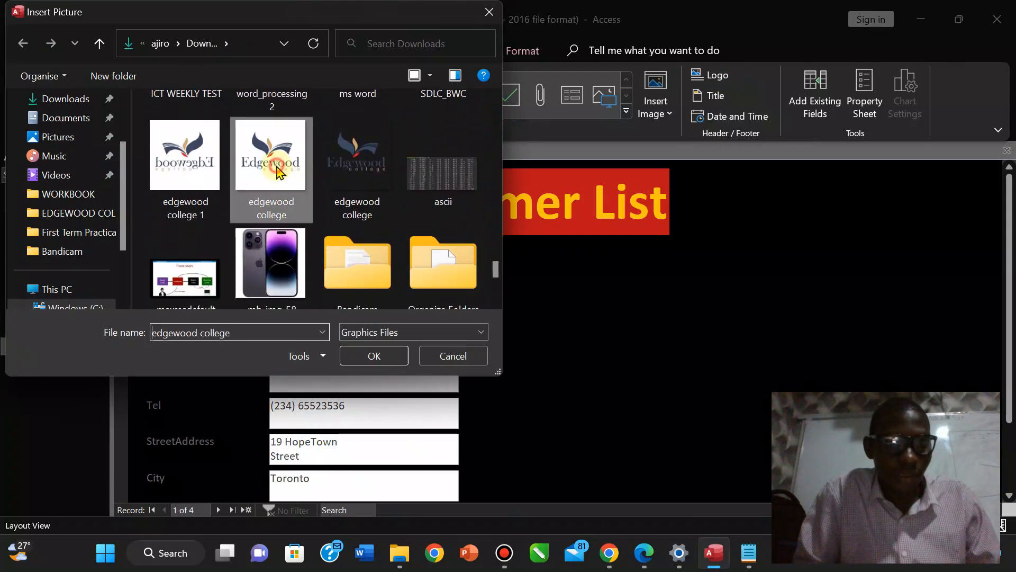
left_click(352, 356)
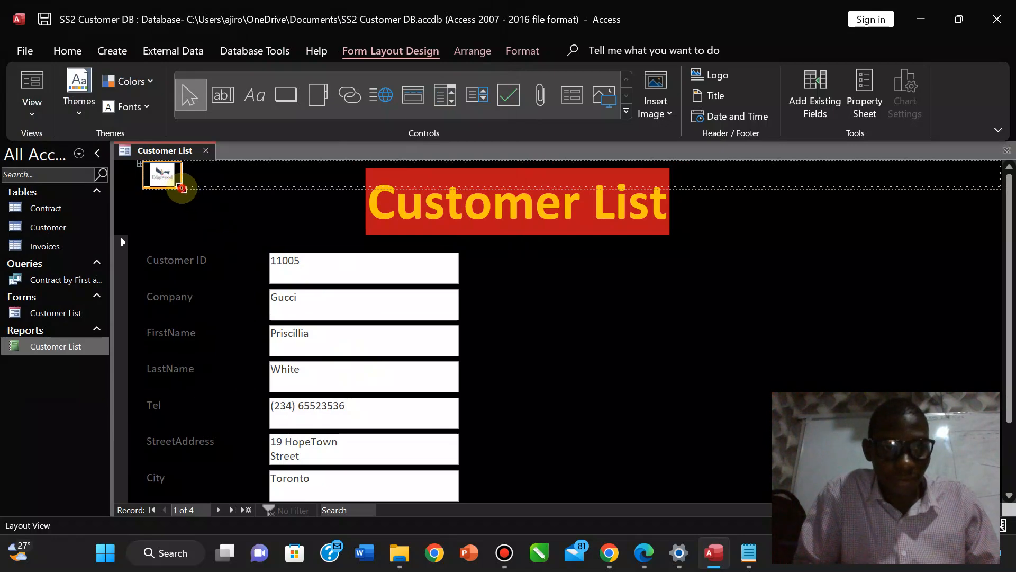
left_click_drag(182, 188, 238, 233)
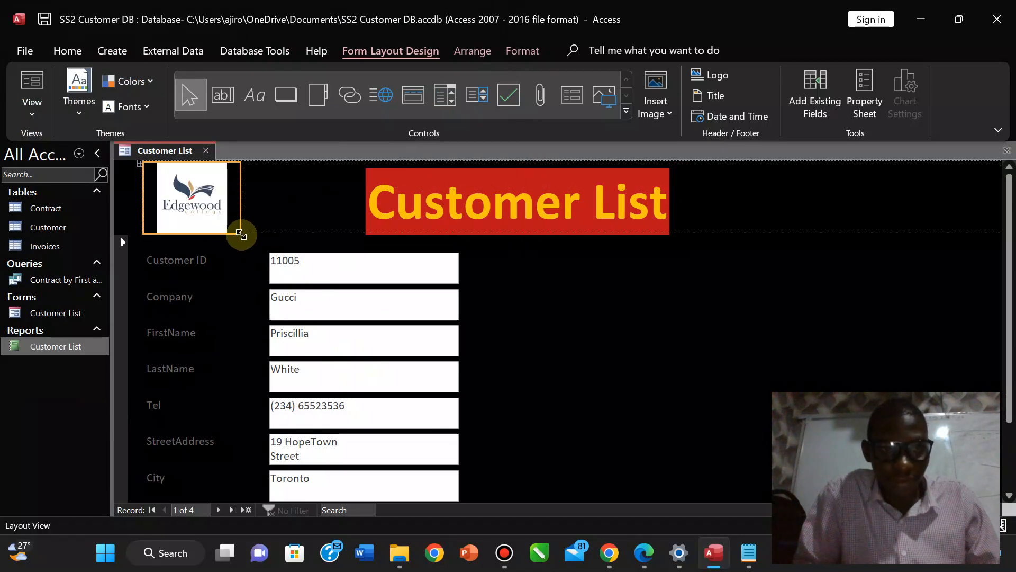
left_click(291, 196)
left_click(184, 187)
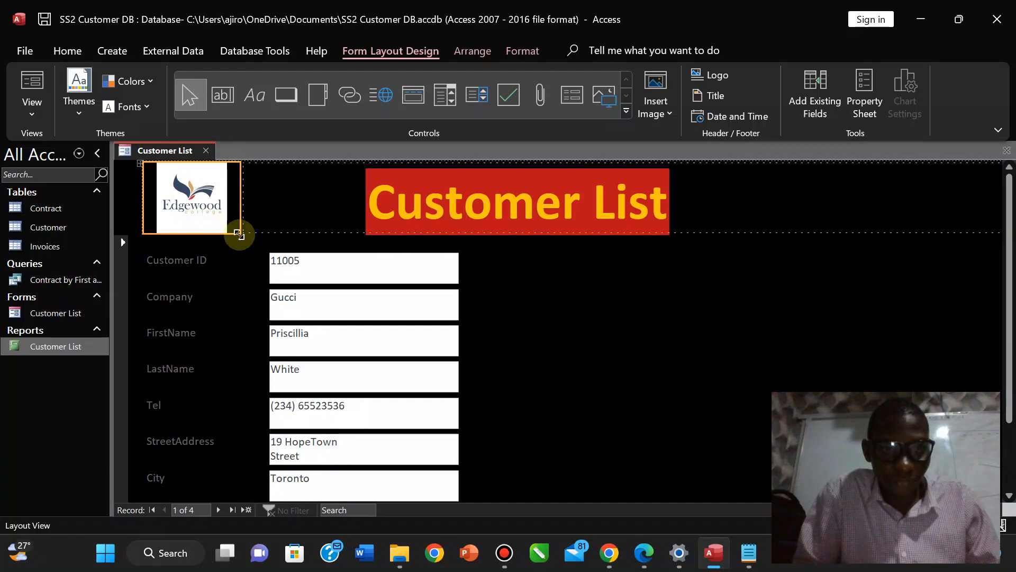
left_click_drag(240, 233, 247, 240)
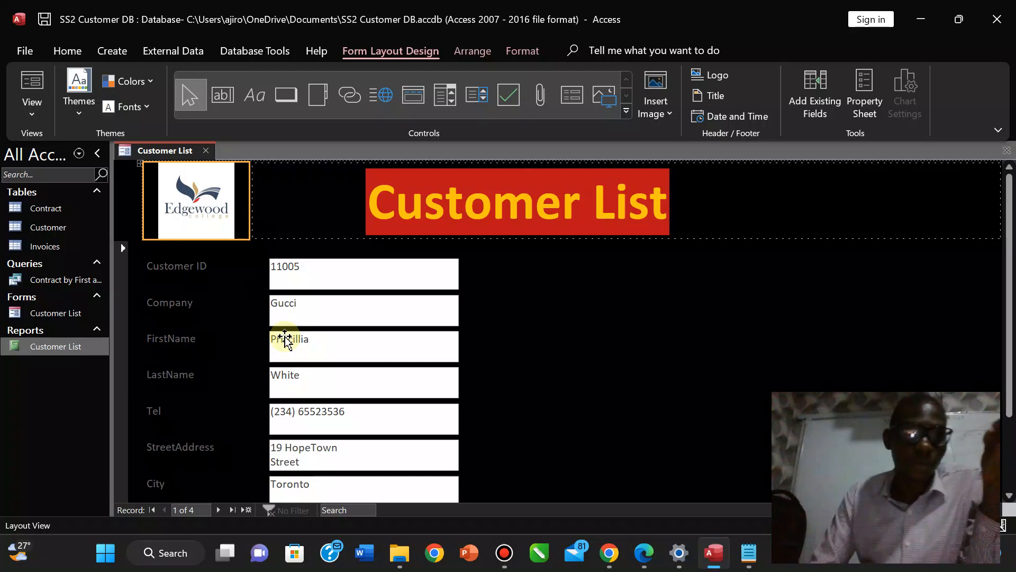
left_click(363, 553)
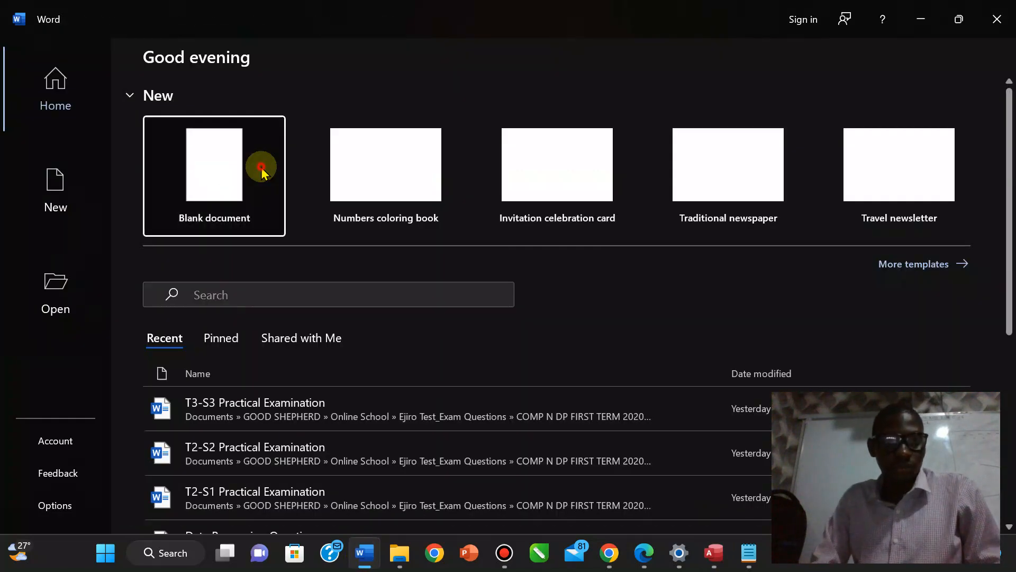
Create a blank Word document and drag the edgewood college image from Downloads onto it.
left_click(262, 167)
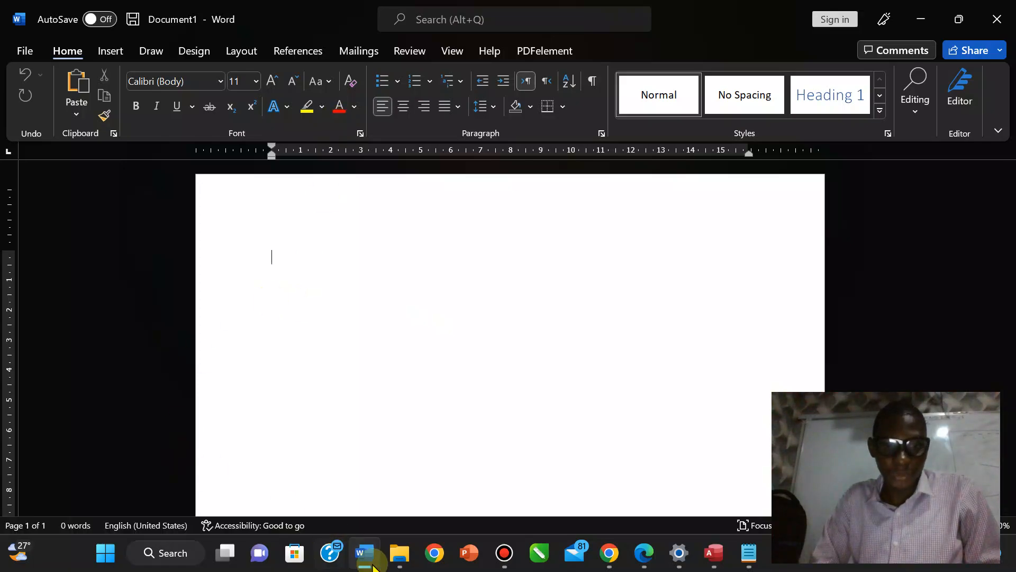
mouse_move(398, 553)
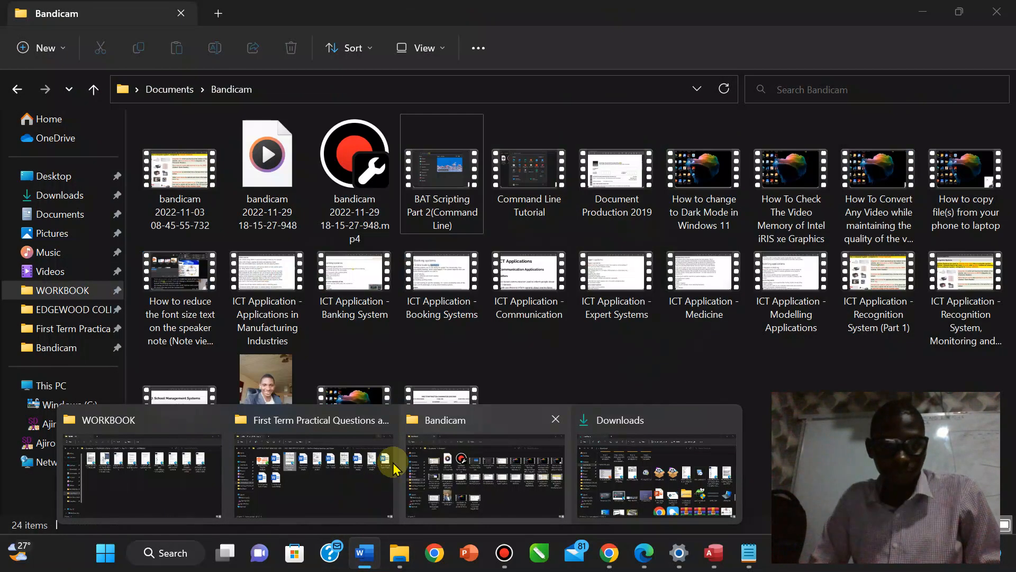
left_click(656, 477)
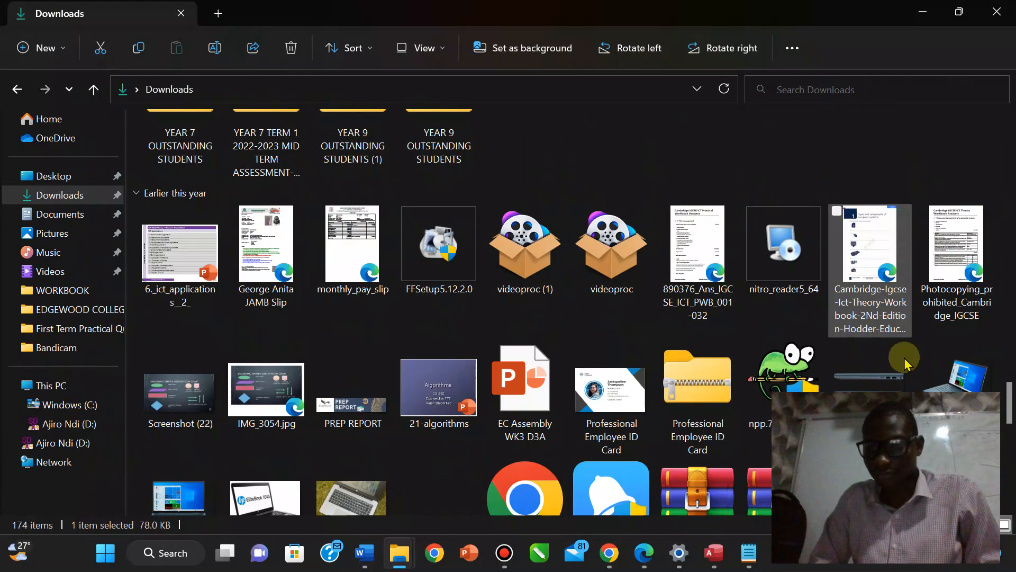
left_click(698, 419)
scroll(700, 422, "down", 1)
left_click(700, 422)
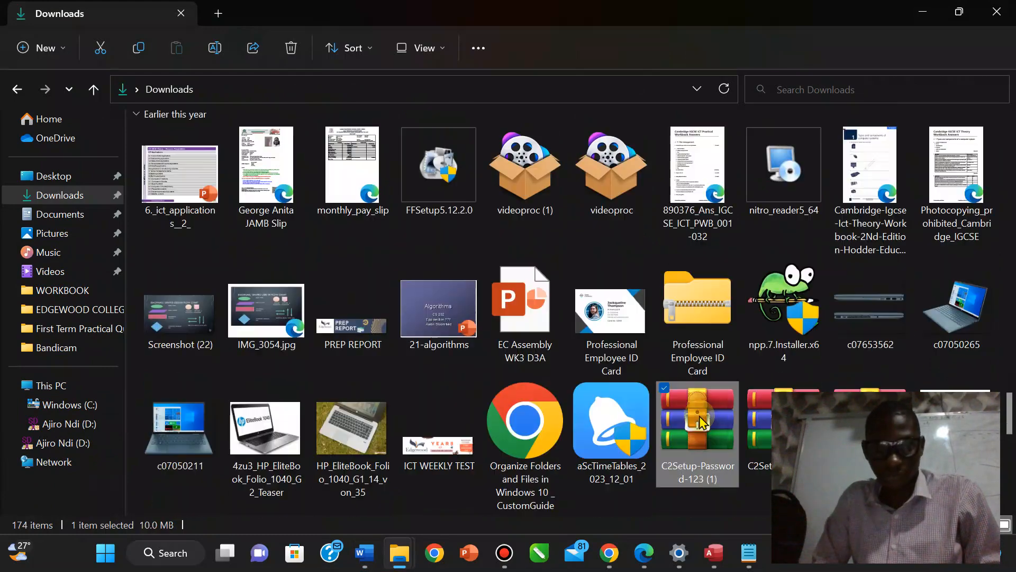
scroll(700, 422, "down", 5)
left_click(698, 294)
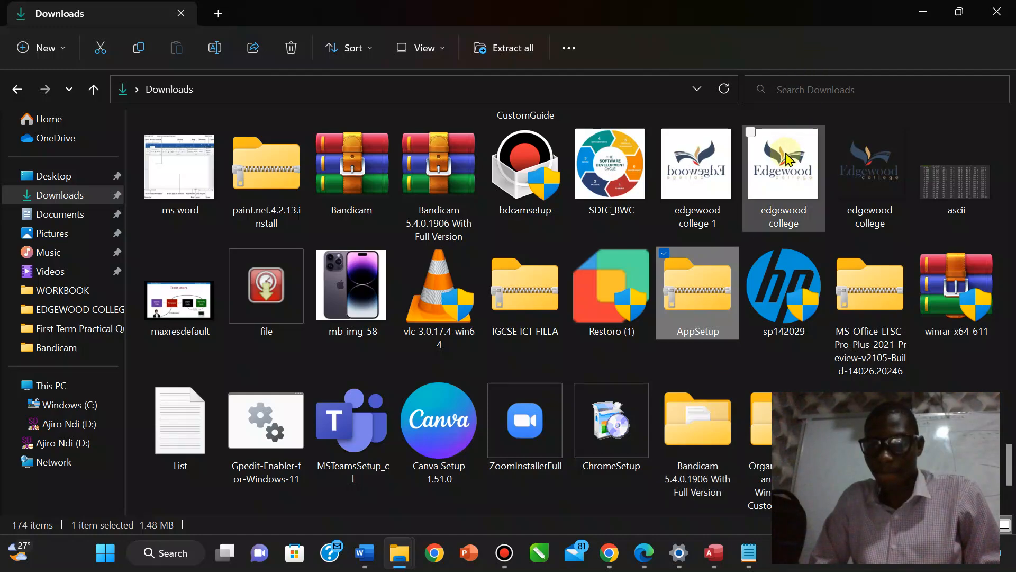
left_click_drag(789, 159, 466, 328)
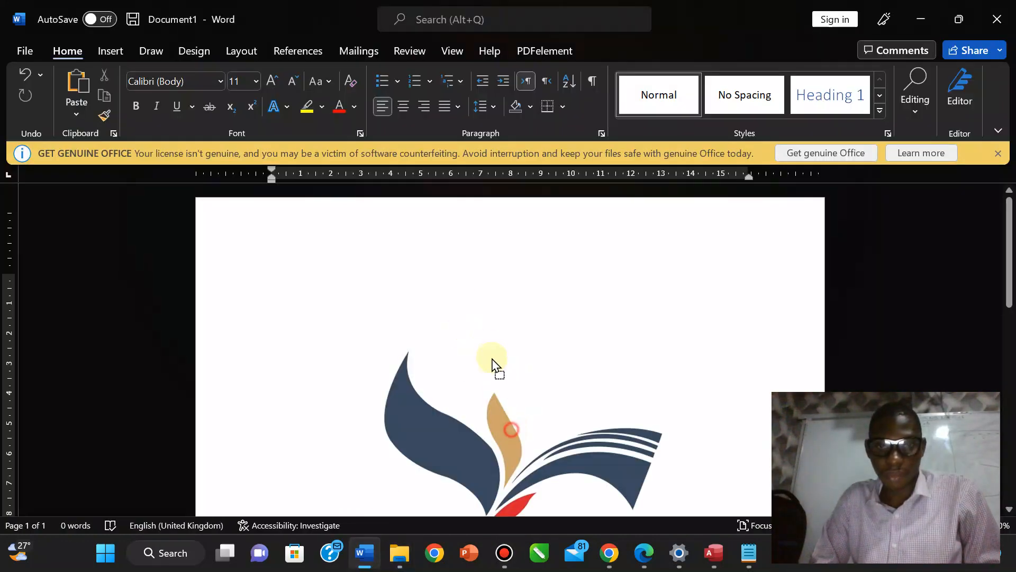
left_click_drag(491, 365, 491, 358)
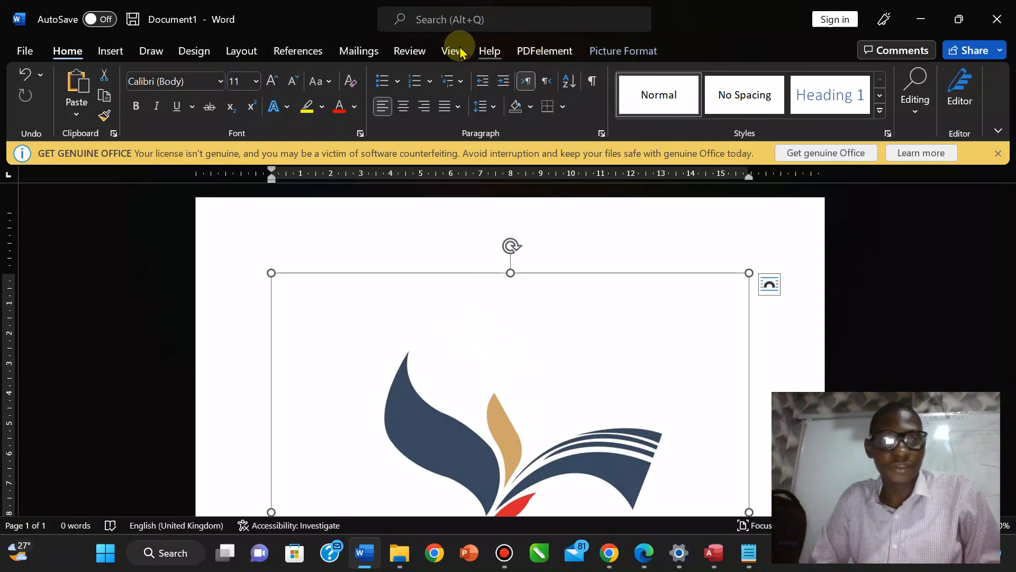
Set the Word page colour to black.
left_click(193, 51)
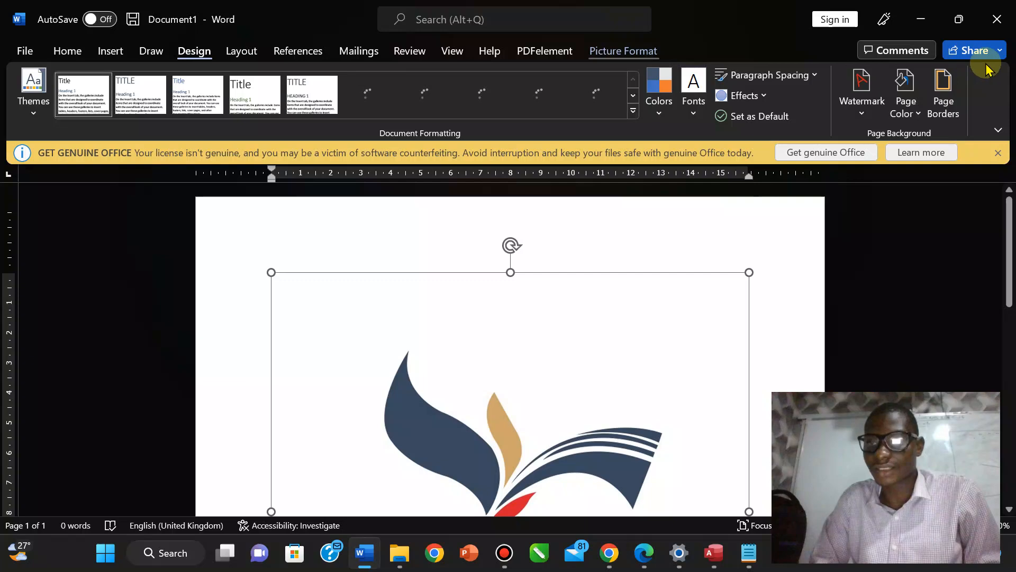
left_click(900, 116)
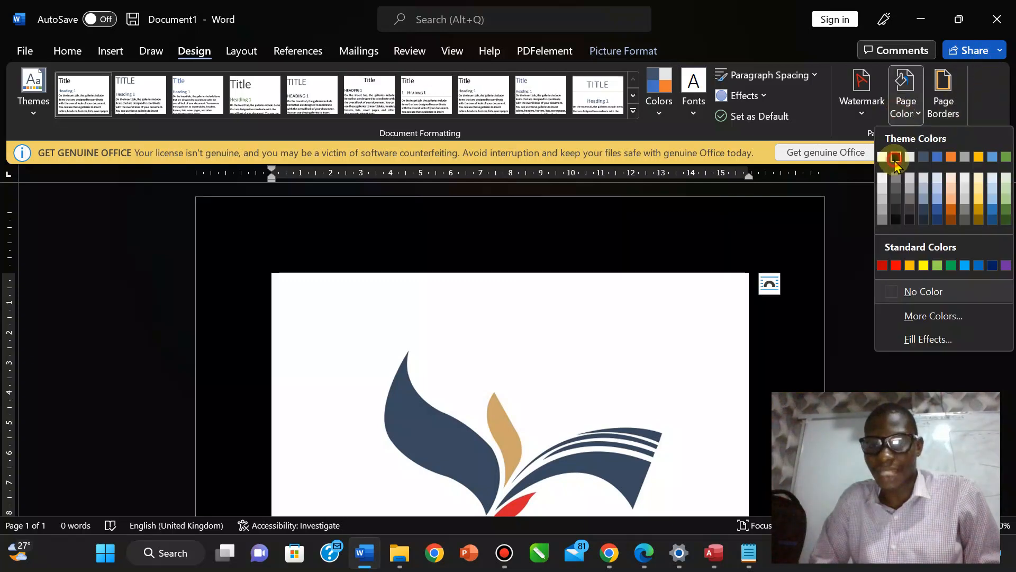
left_click(895, 159)
Shrink the Edgewood logo by its corner handle to about 9.07 cm square.
left_click_drag(1010, 221, 1007, 256)
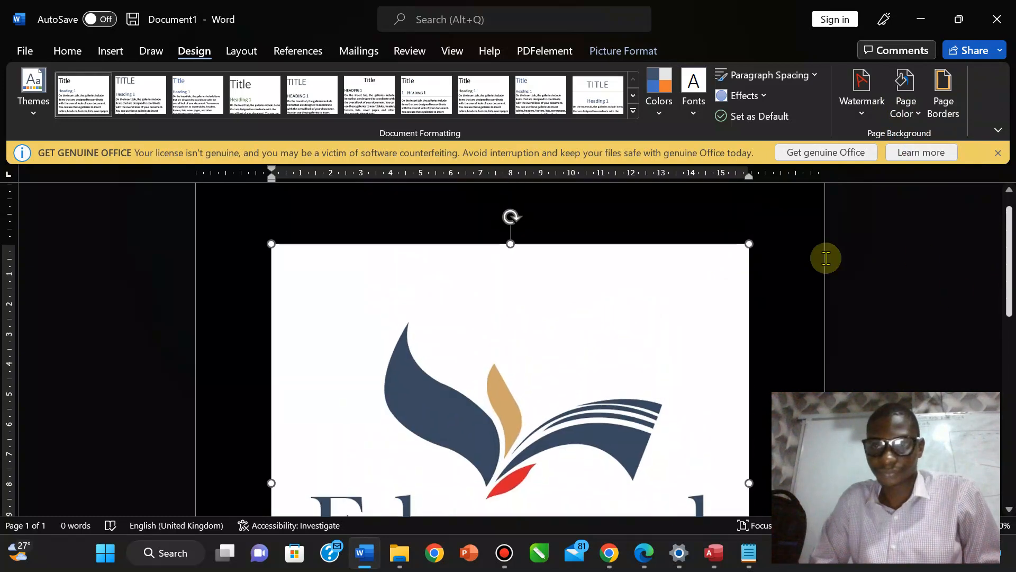
left_click_drag(748, 245, 597, 397)
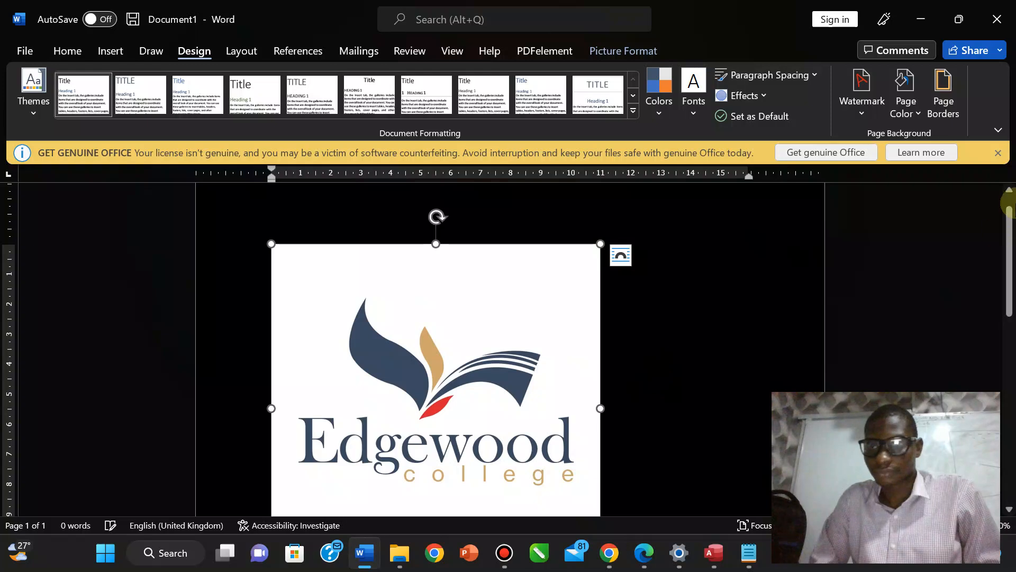
mouse_move(1005, 227)
left_mouse_down()
mouse_move(1007, 258)
mouse_move(1006, 242)
left_mouse_up()
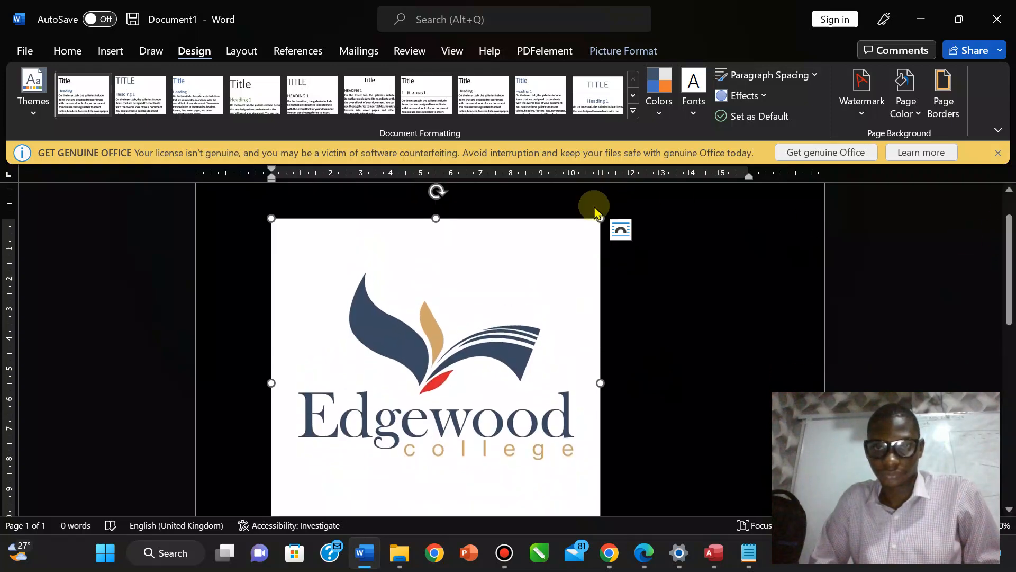
left_click_drag(600, 215, 542, 275)
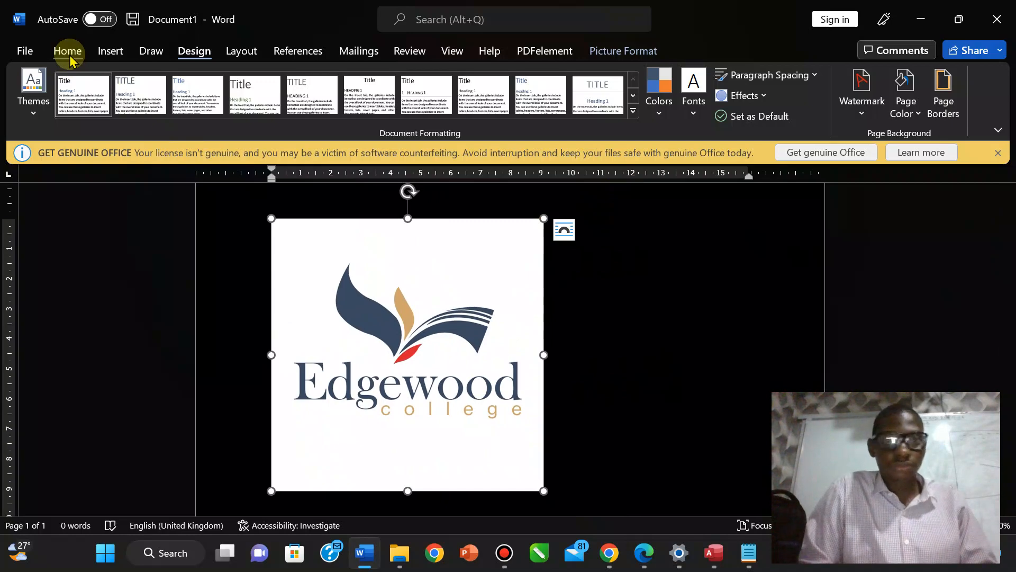
left_click(616, 51)
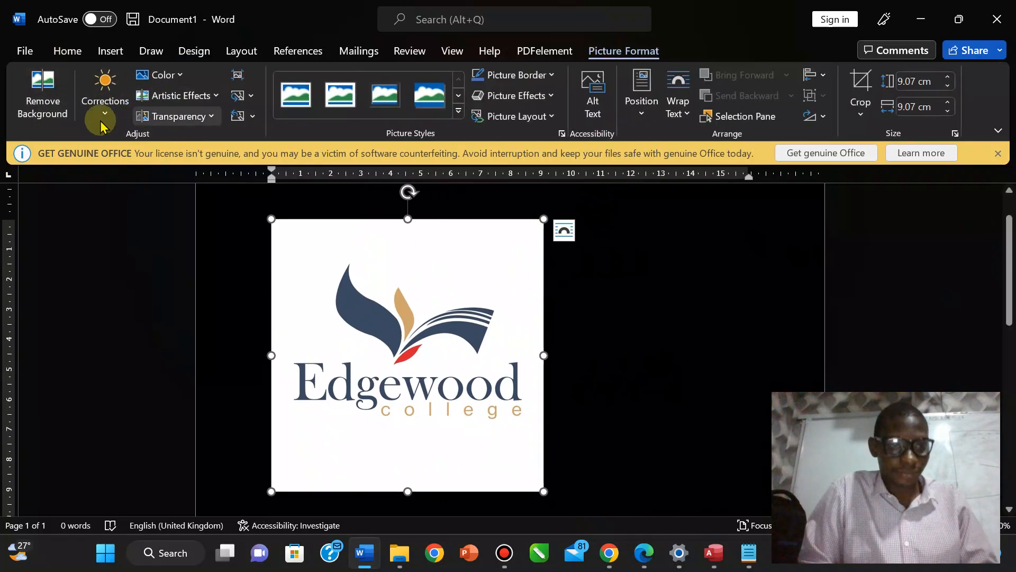
Start Remove Background and mark the E, red leaf, gold leaf and swoosh tip to keep.
left_click(43, 94)
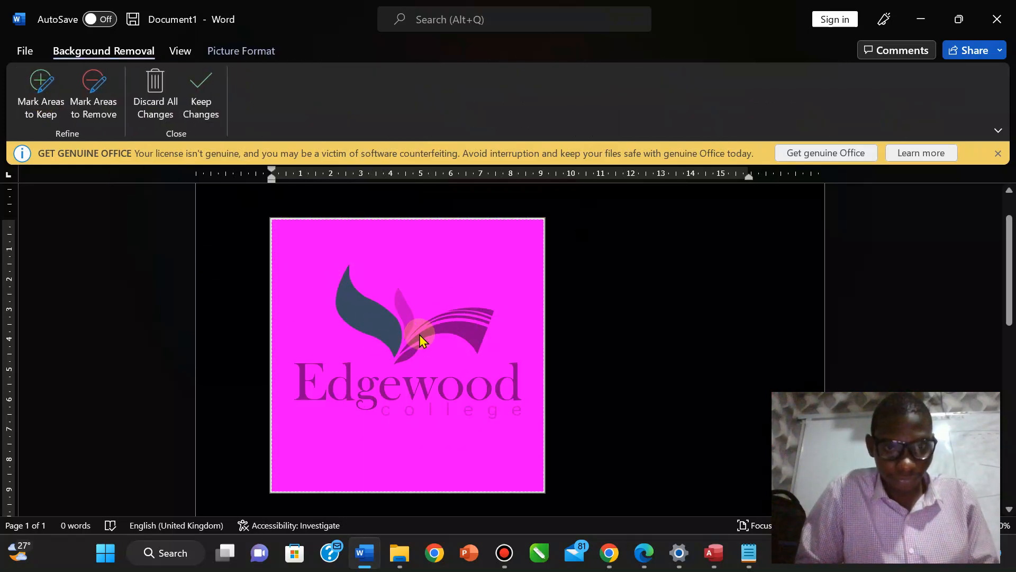
left_click(41, 99)
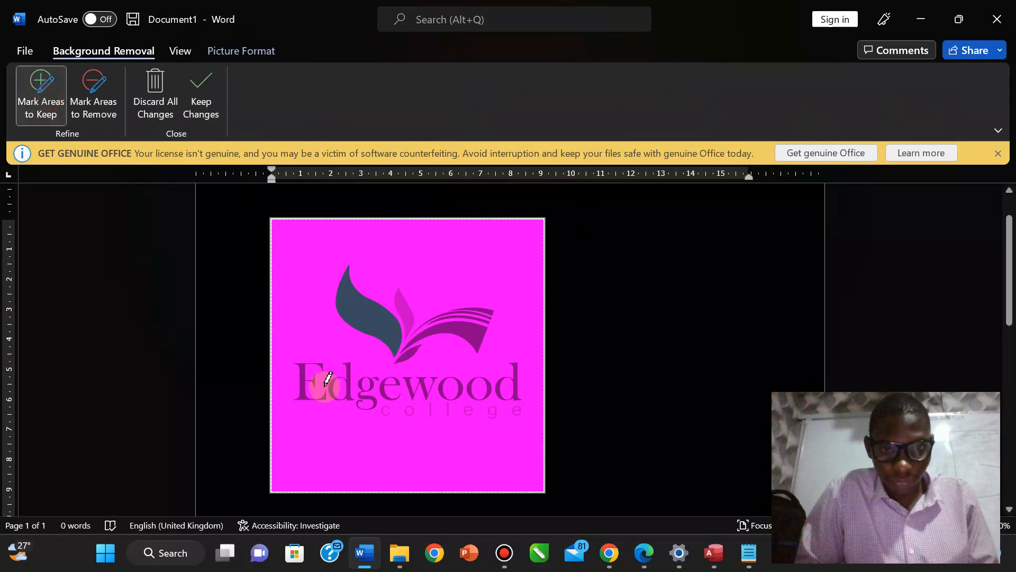
left_click_drag(302, 371, 365, 401)
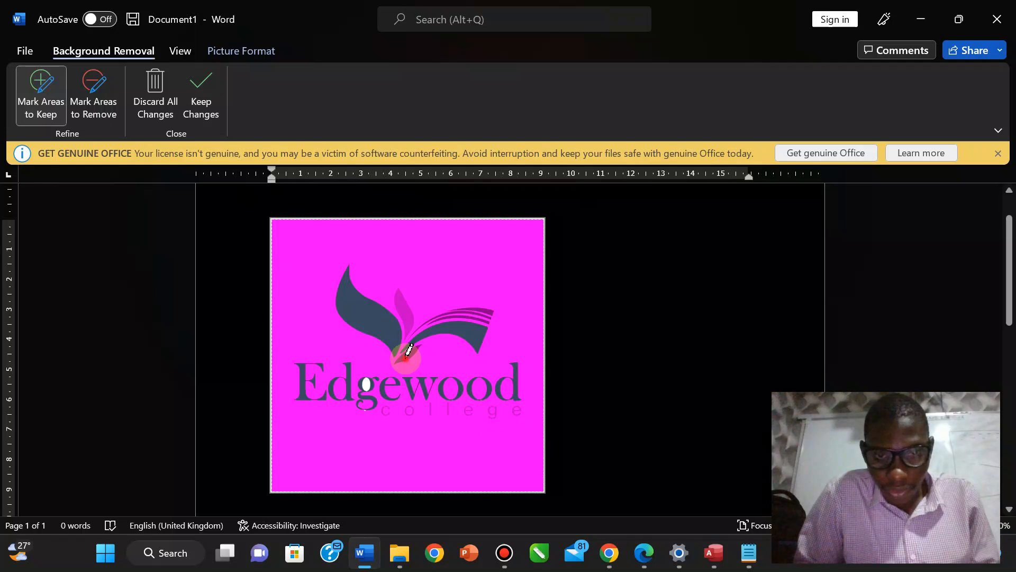
left_click(406, 358)
left_click(404, 314)
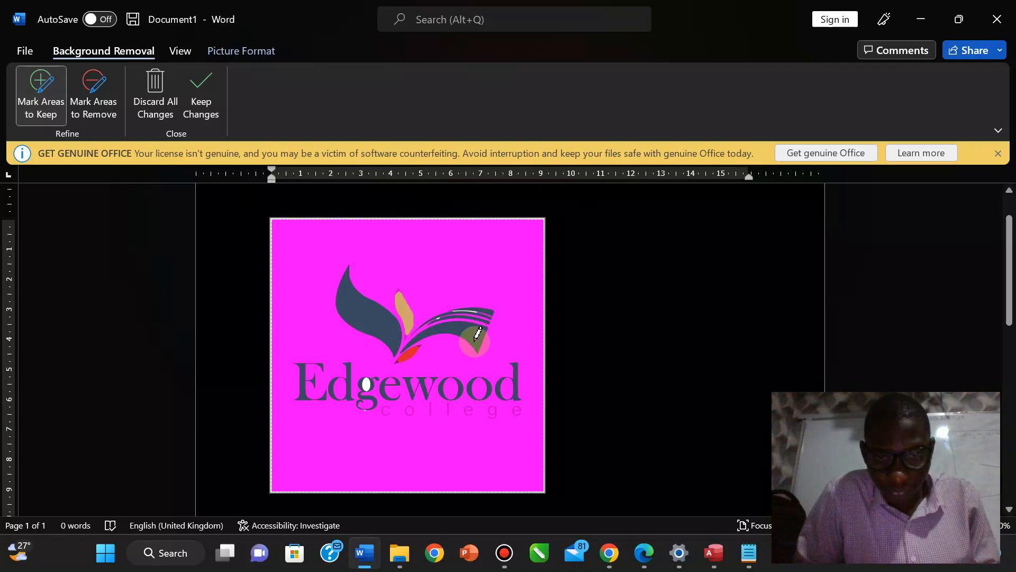
left_click(454, 411)
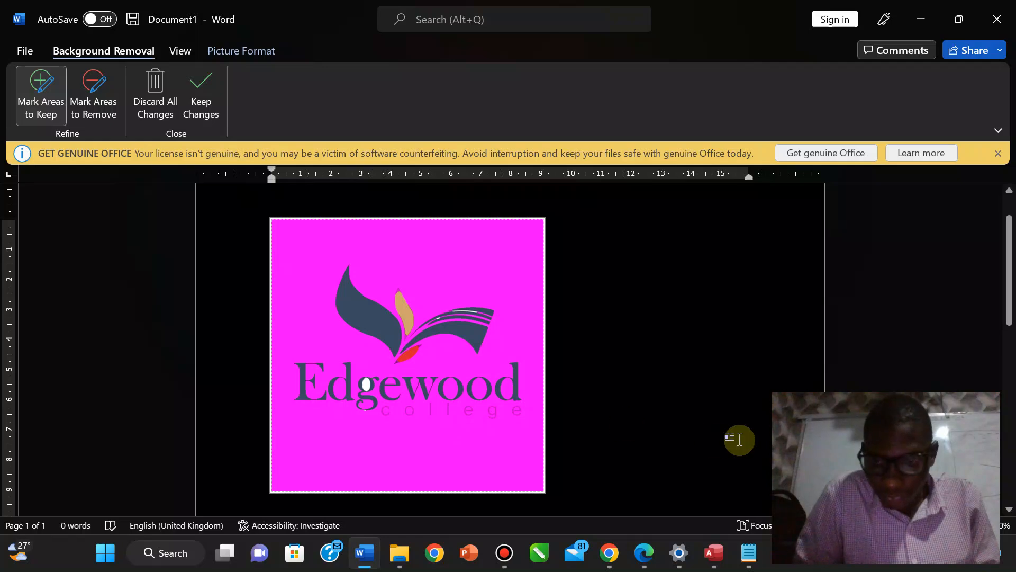
left_click(973, 525)
left_click(972, 526)
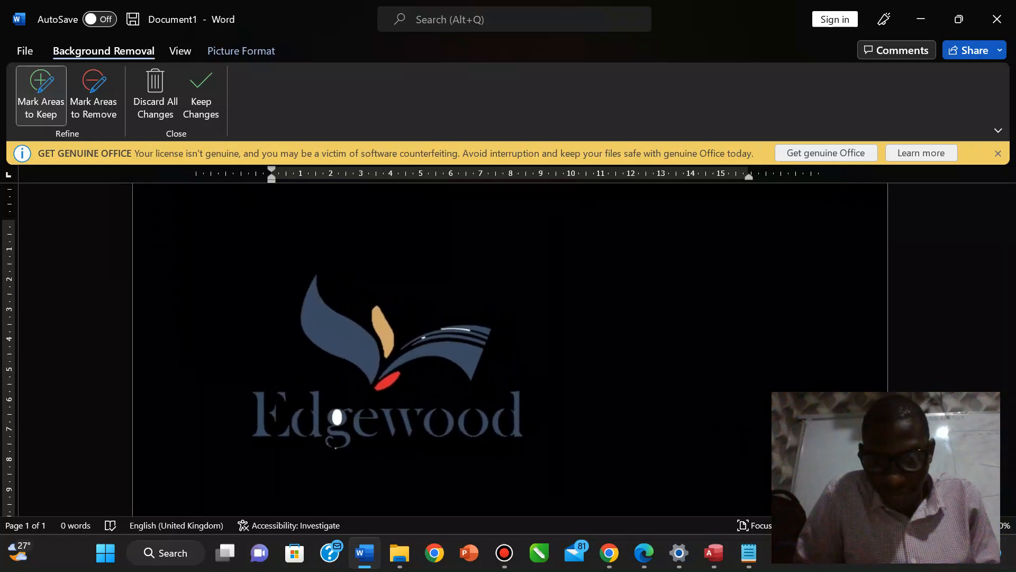
left_click(972, 526)
left_click(973, 526)
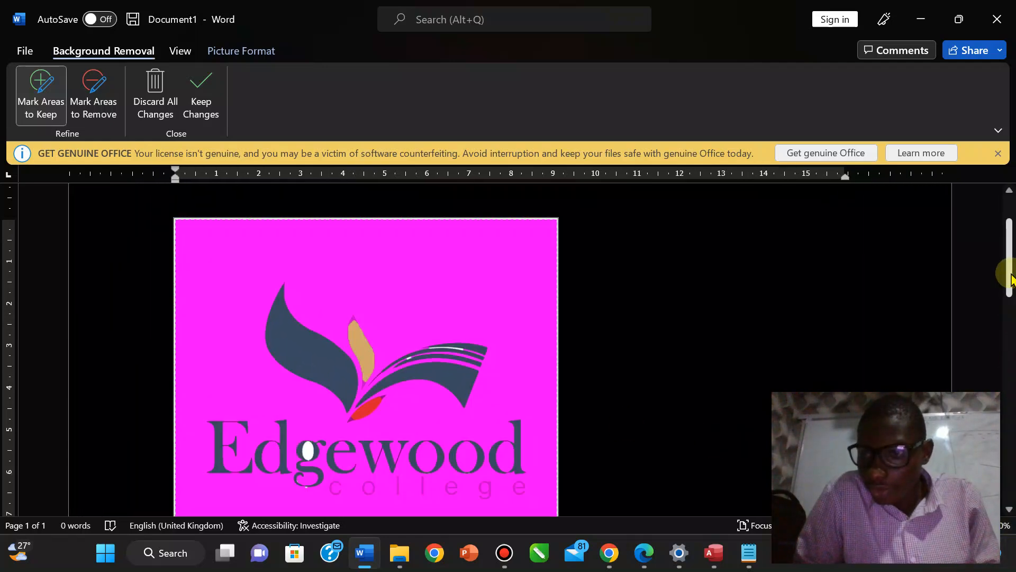
Zoom into the college lettering and try keep-marks on it, undoing the stray strokes.
left_click_drag(1009, 278, 1007, 291)
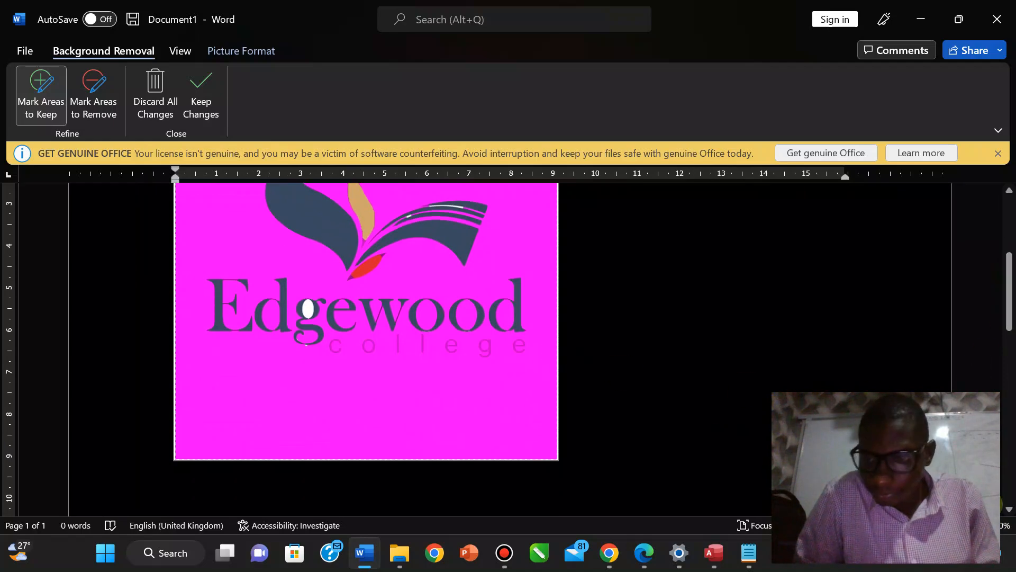
left_click(973, 525)
left_click(973, 525)
left_click(972, 526)
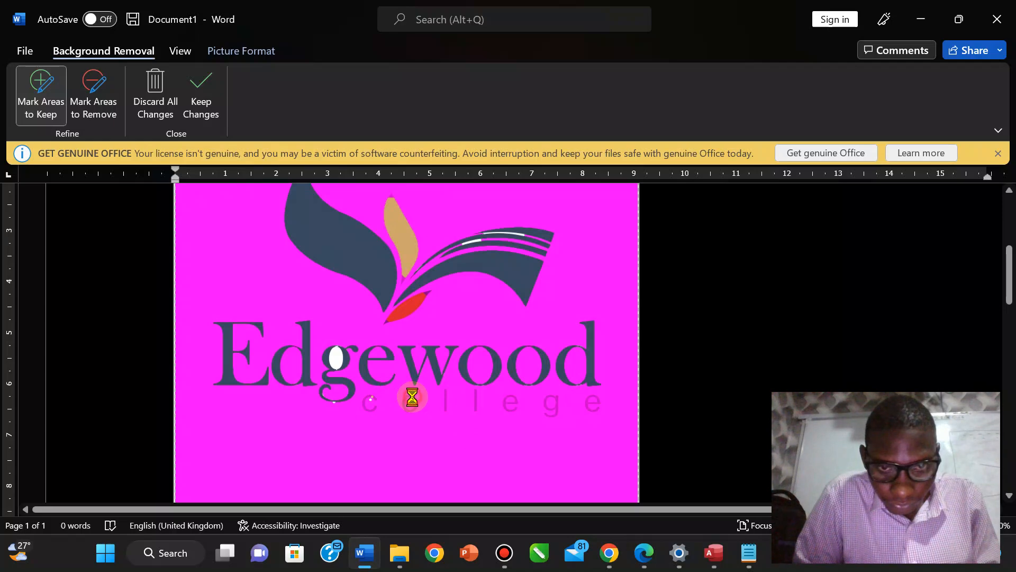
left_click(447, 396)
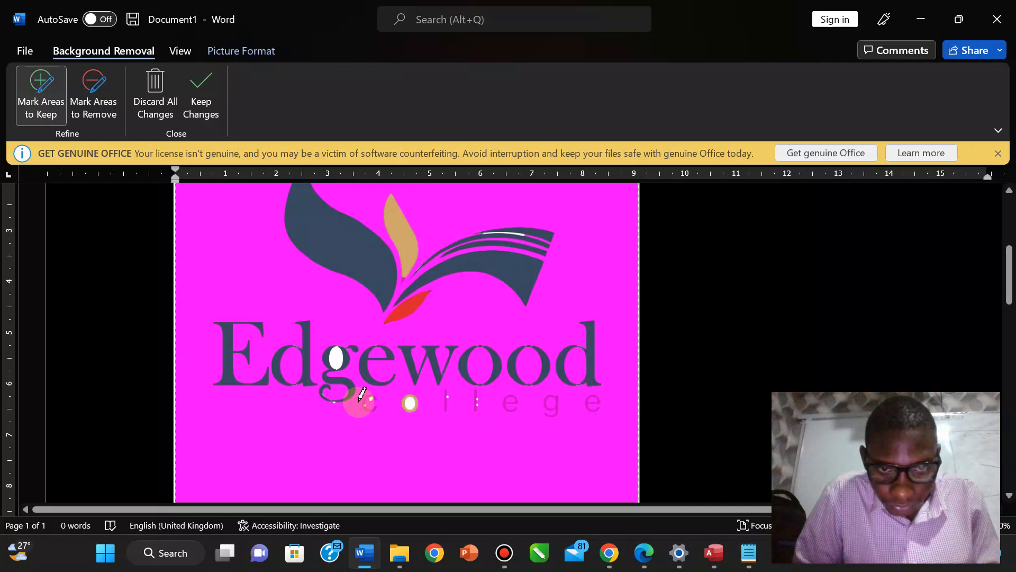
left_click_drag(361, 396, 594, 398)
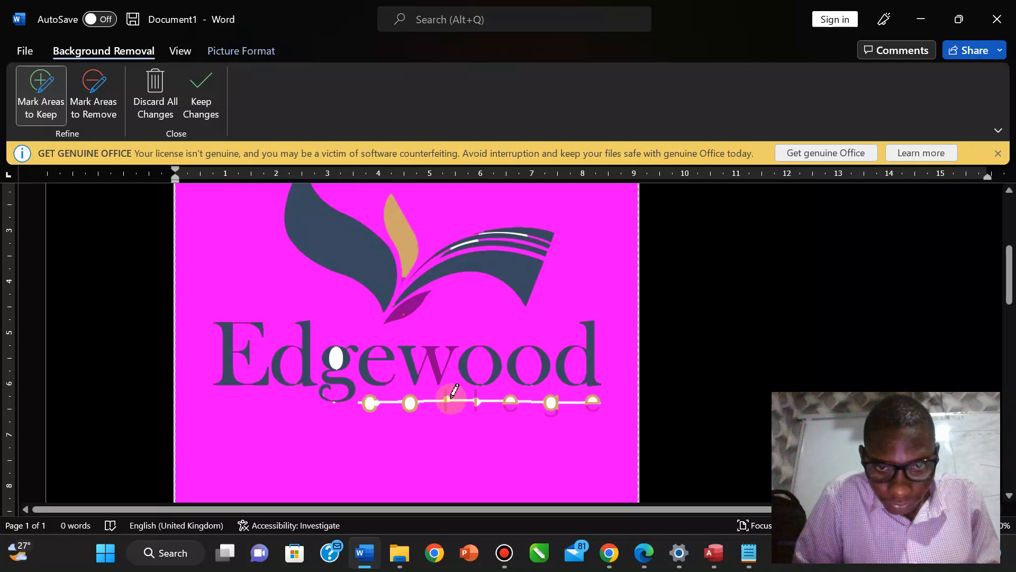
left_click_drag(446, 391, 445, 407)
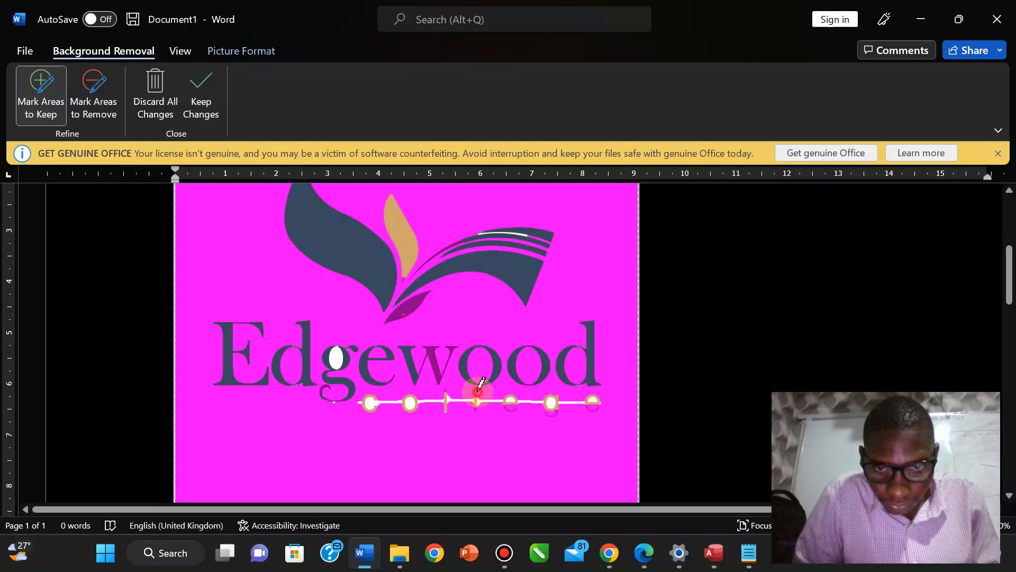
left_click_drag(478, 390, 478, 409)
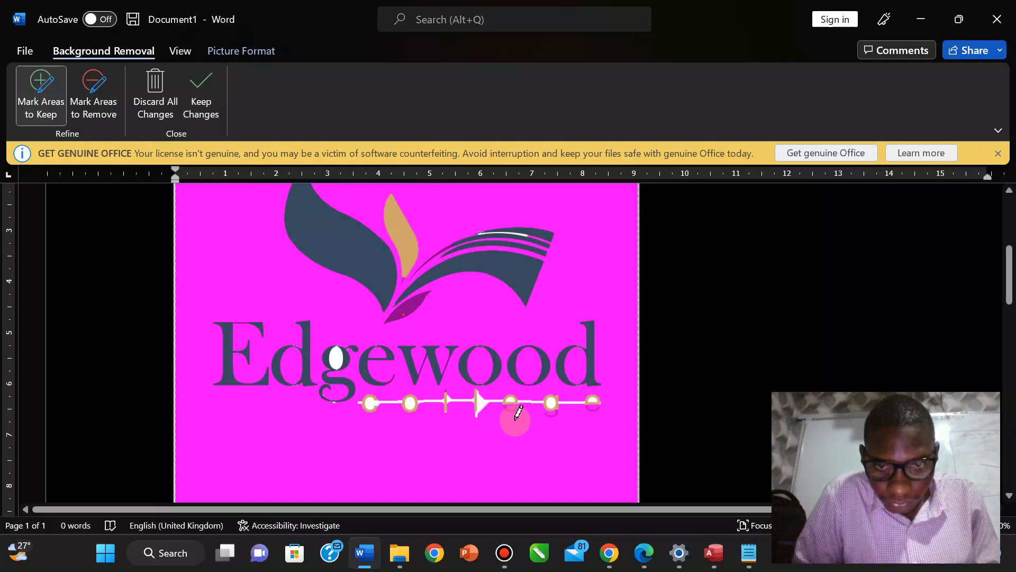
key("ctrl+z")
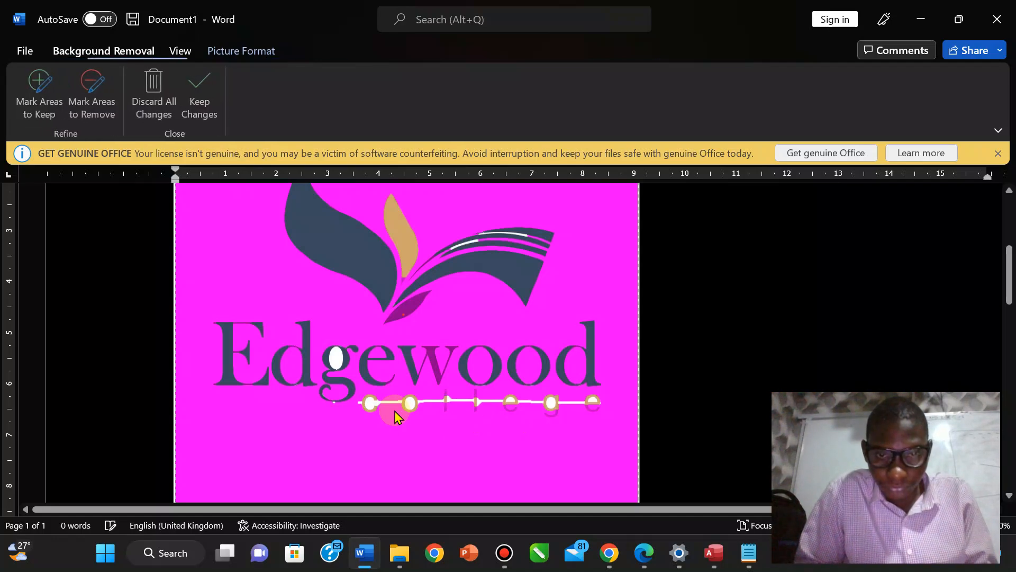
key("ctrl+z")
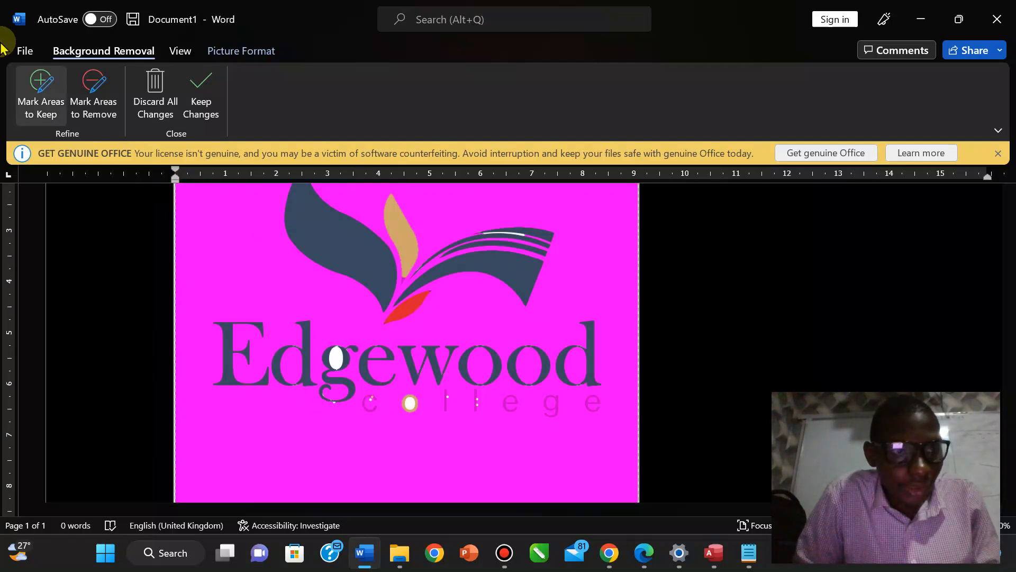
left_click(33, 83)
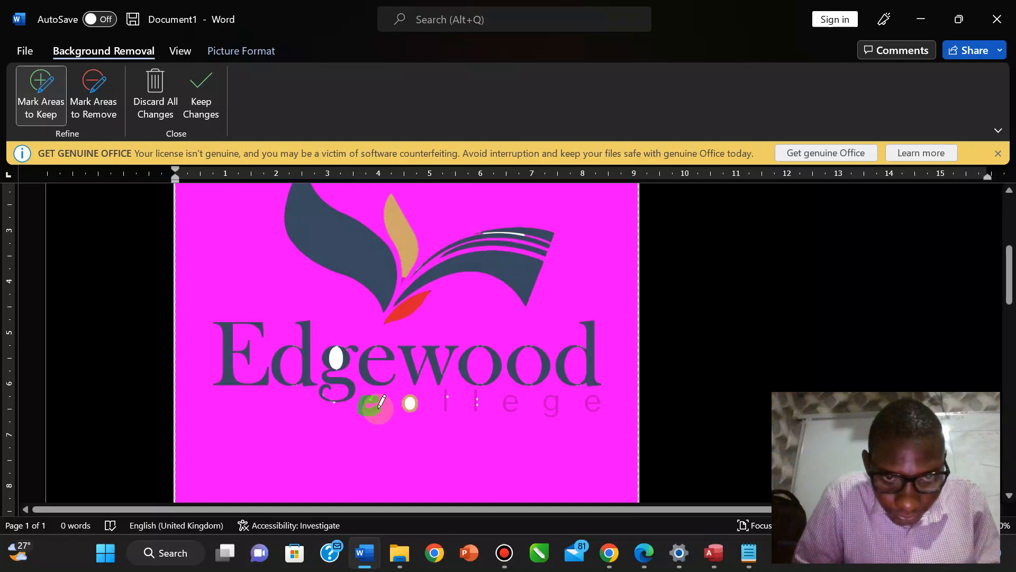
Keep each letter of 'college' plus the red leaf, then apply the background removal.
left_click_drag(381, 401, 383, 402)
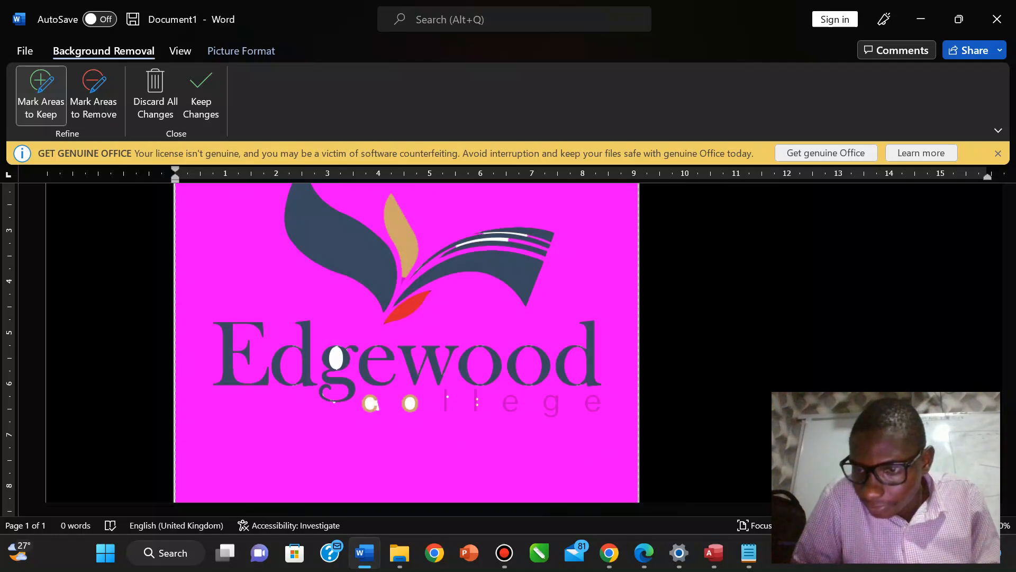
scroll(456, 460, "up", 2)
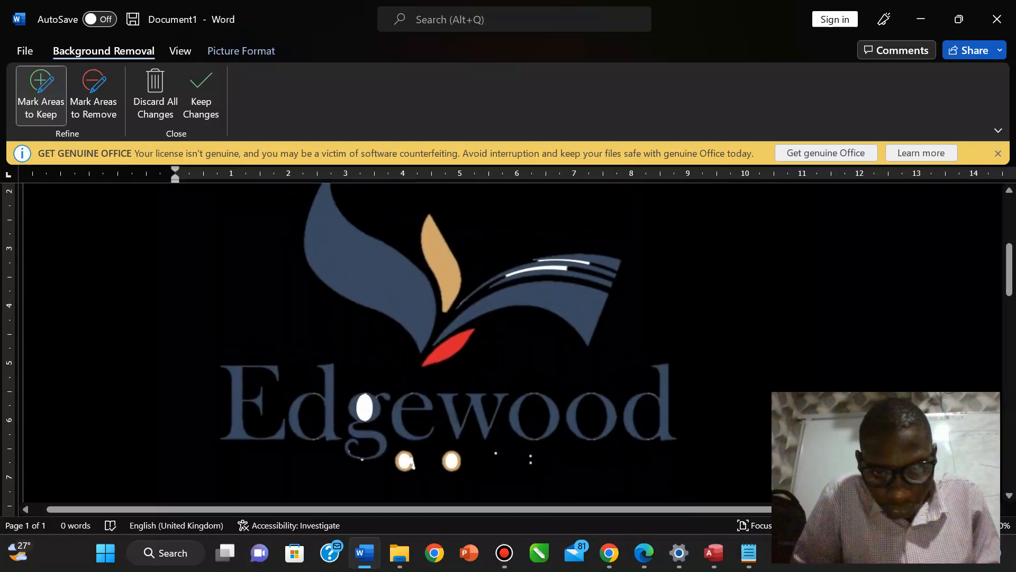
left_click(456, 458)
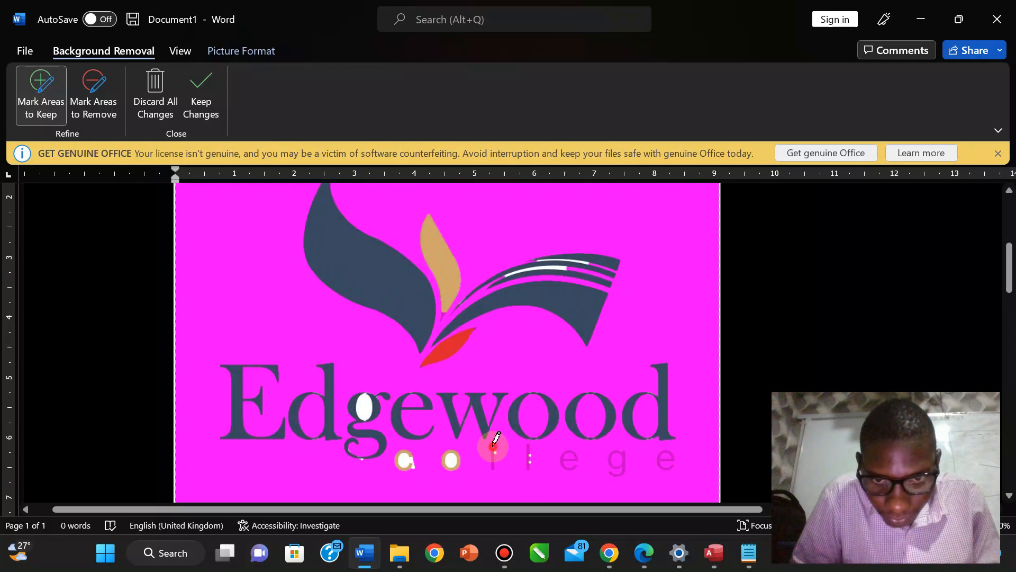
left_click_drag(494, 465, 495, 466)
left_click(520, 451)
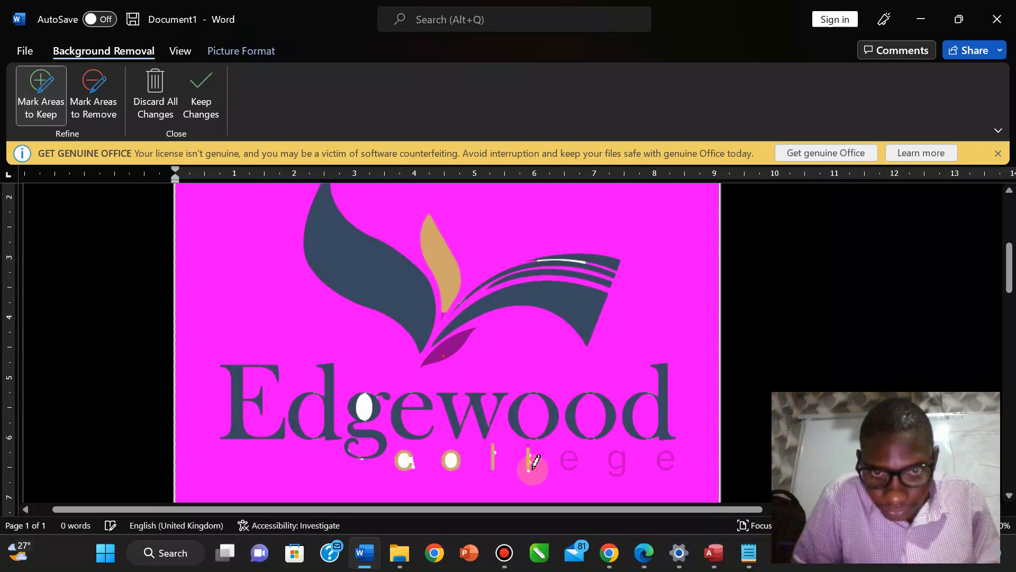
left_click(458, 341)
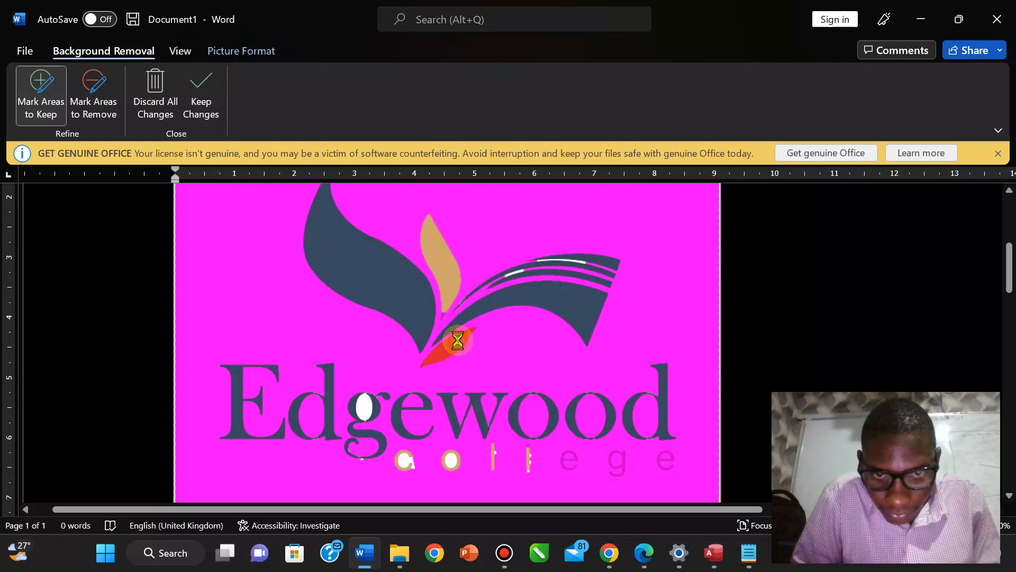
left_click(569, 458)
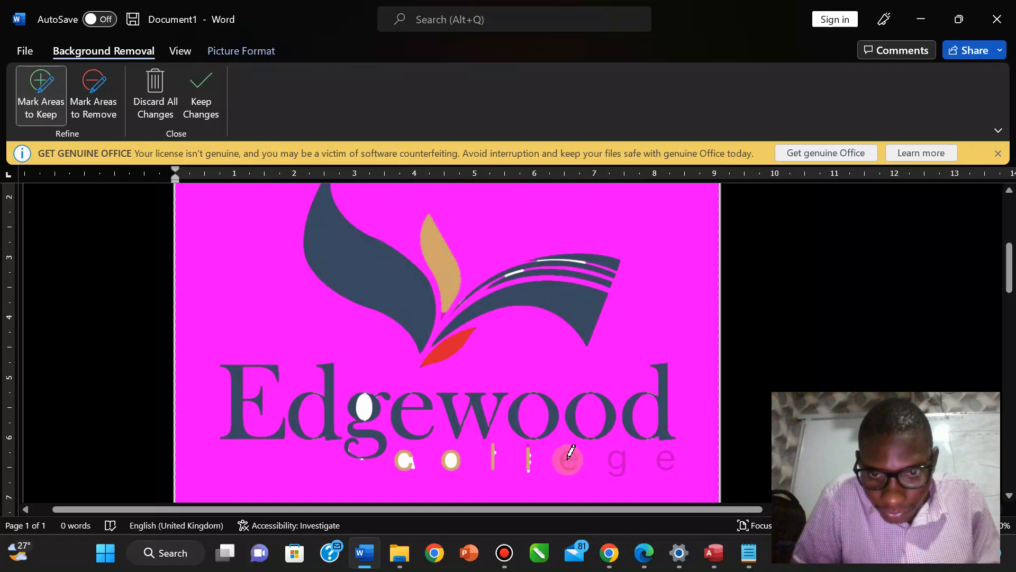
left_click(518, 434)
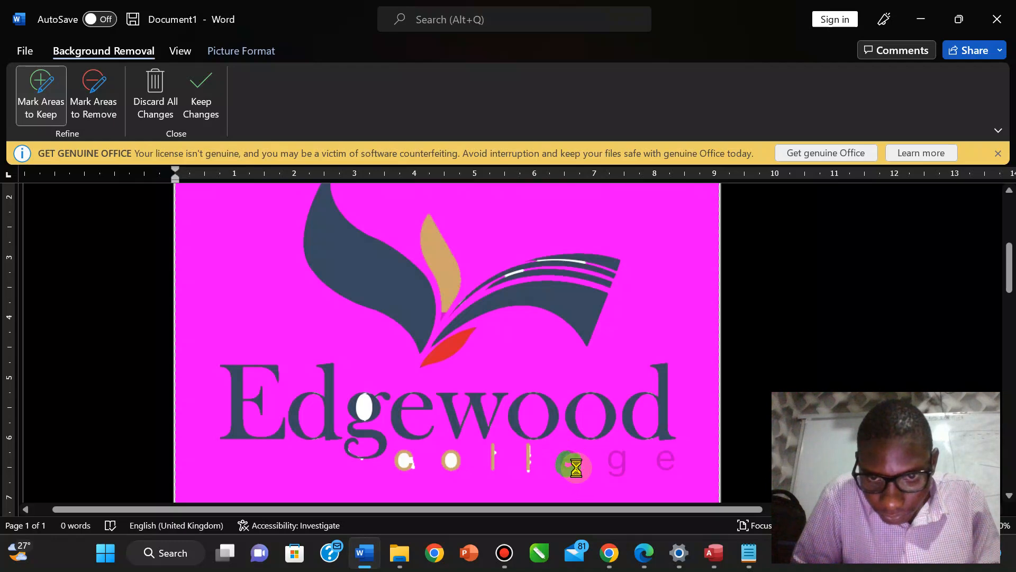
left_click(610, 456)
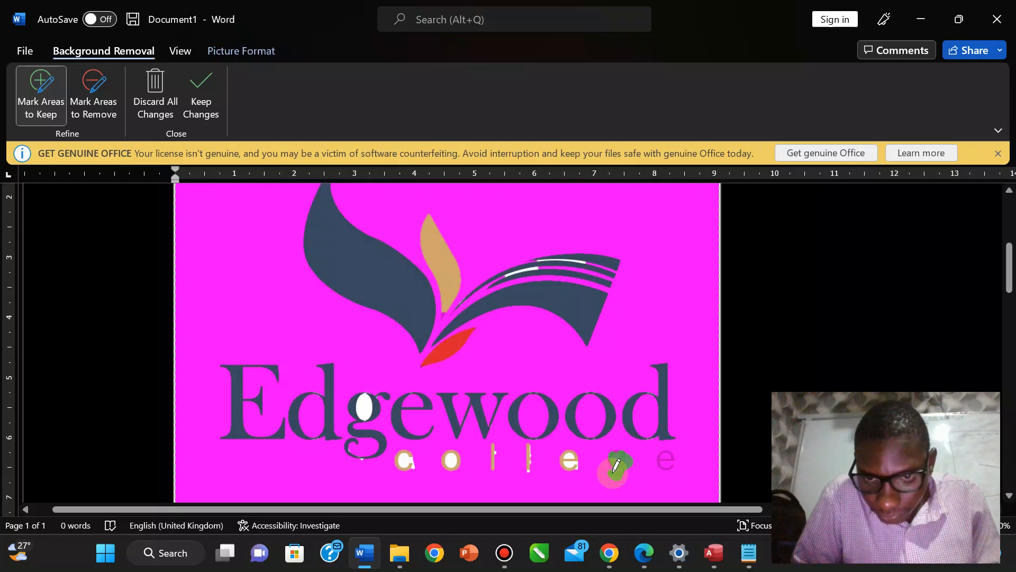
left_click(659, 462)
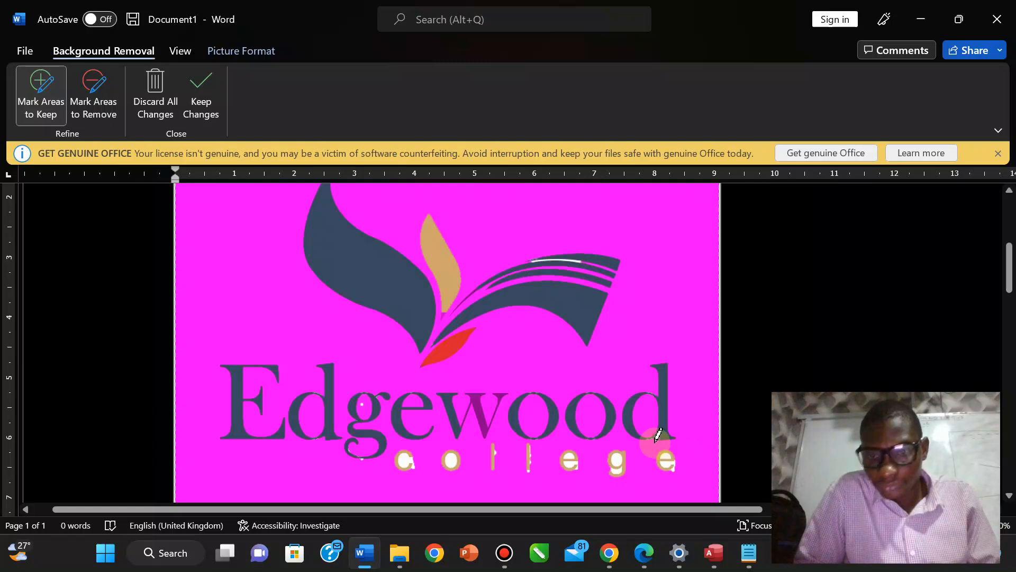
left_click(433, 401)
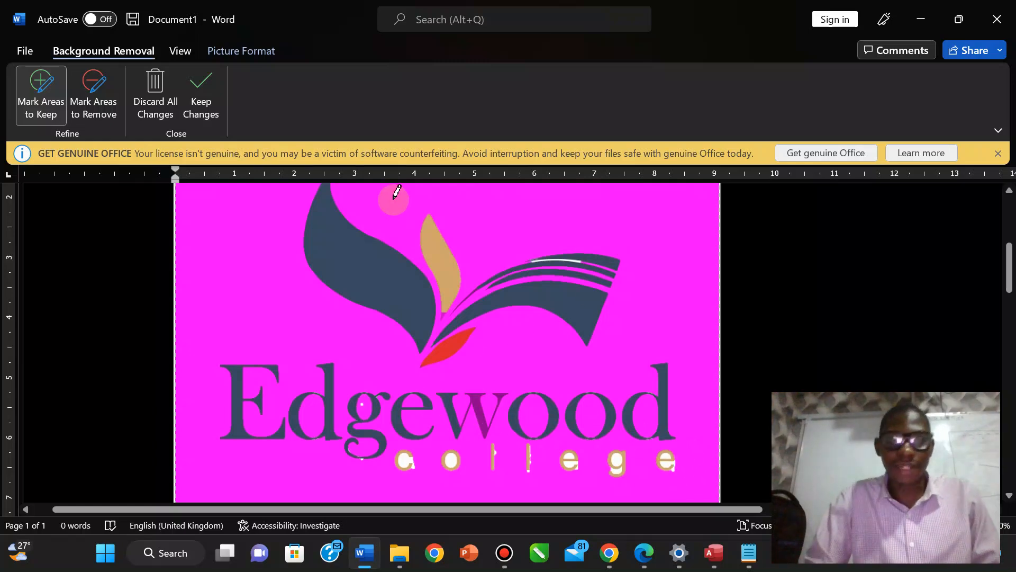
left_click(197, 105)
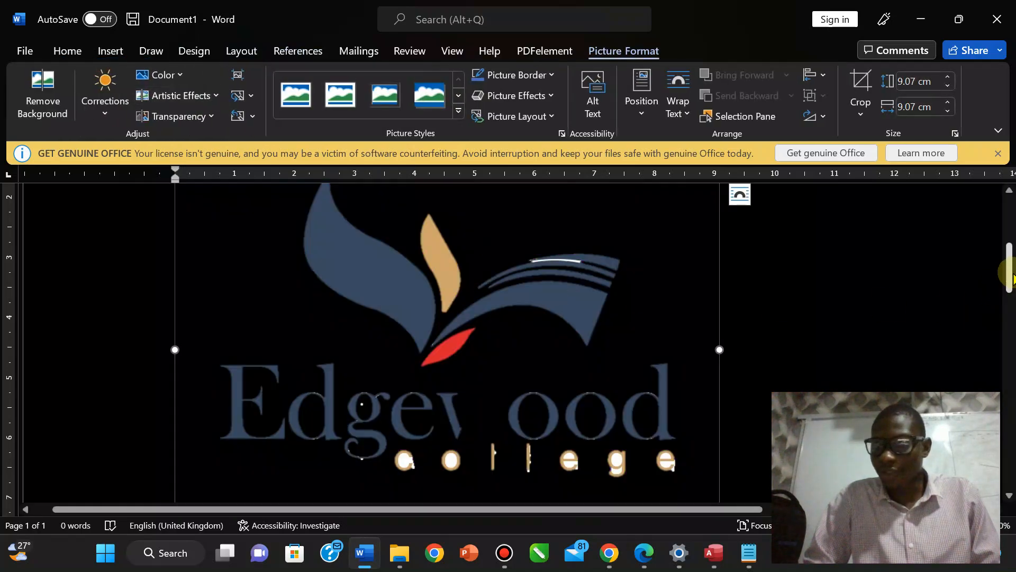
Apply the background removal to the Edgewood logo, keeping its college lettering against the black page.
left_click_drag(1009, 259, 1008, 286)
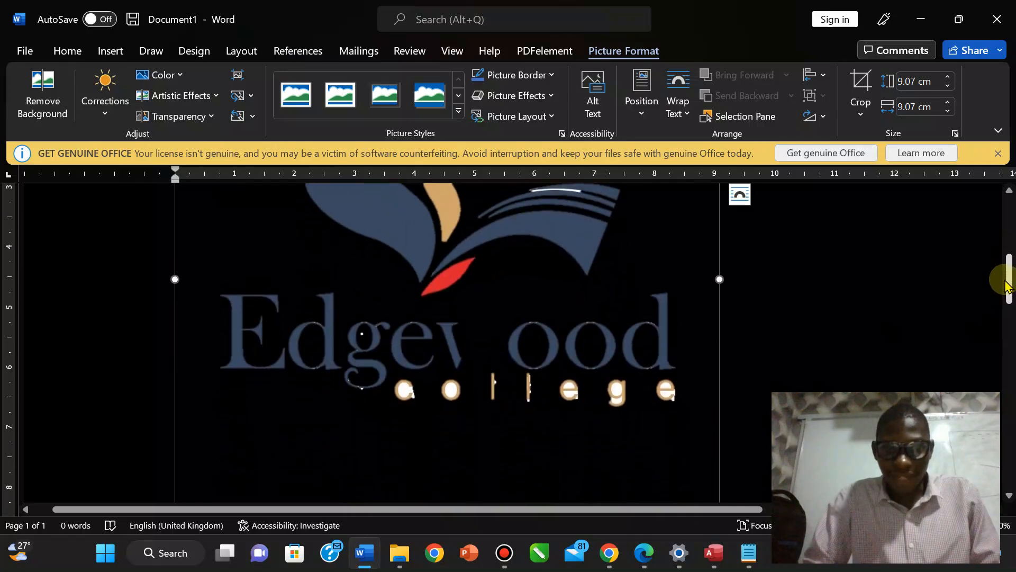
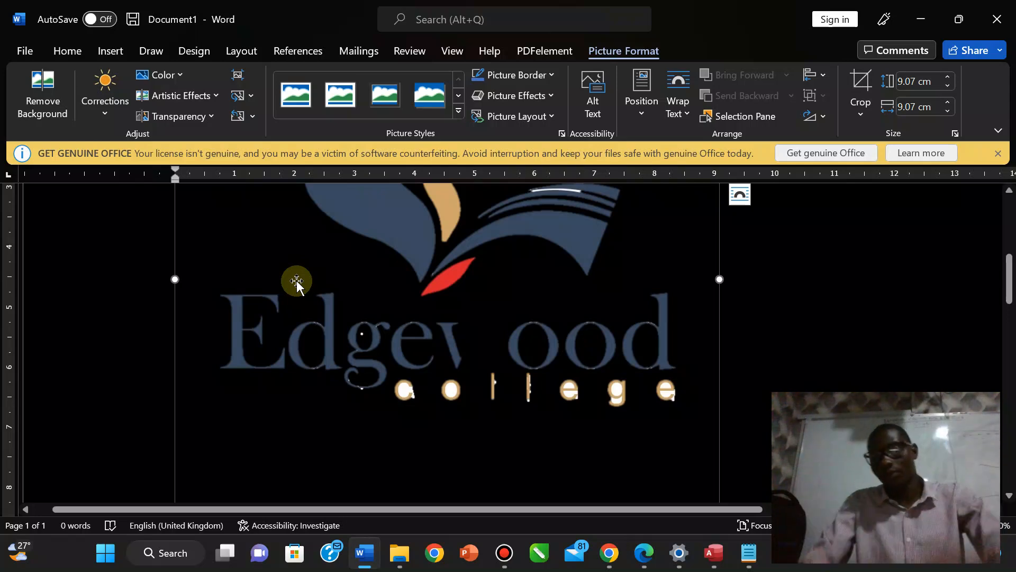
Leave the Word logo document and launch Chrome from the taskbar.
mouse_move(1011, 286)
left_mouse_down()
mouse_move(1008, 249)
mouse_move(1009, 280)
left_mouse_up()
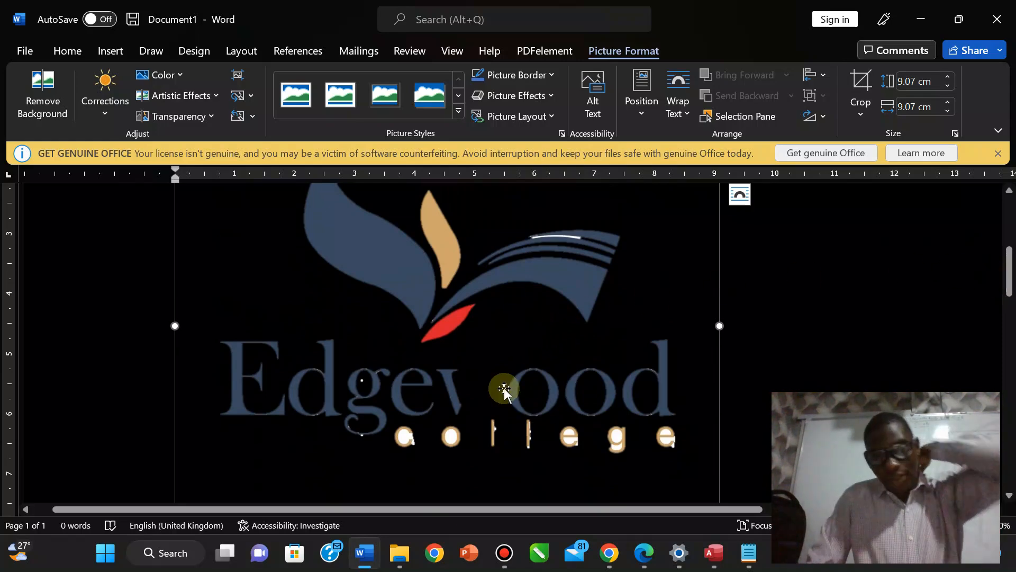
mouse_move(609, 553)
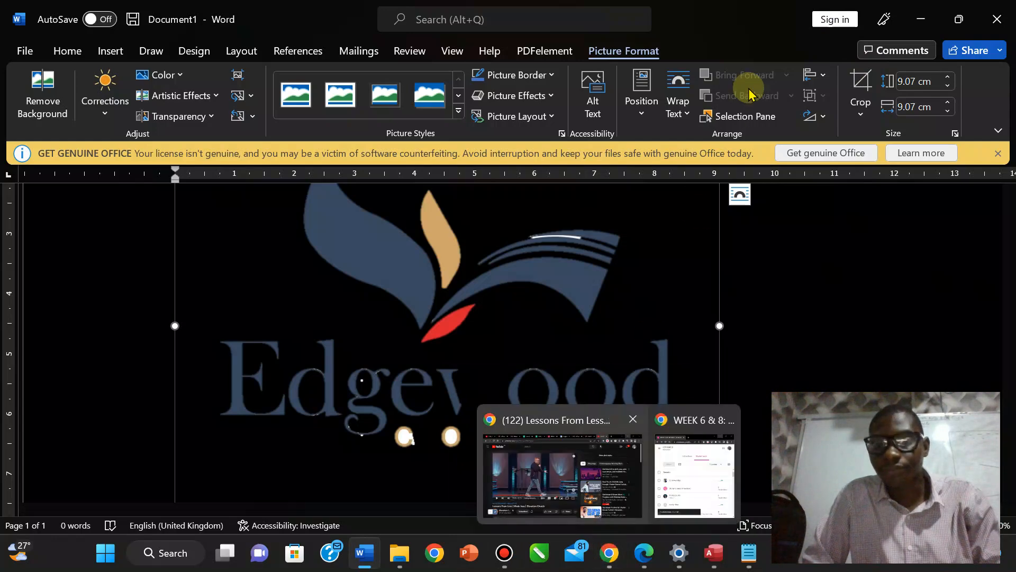
left_click(429, 553)
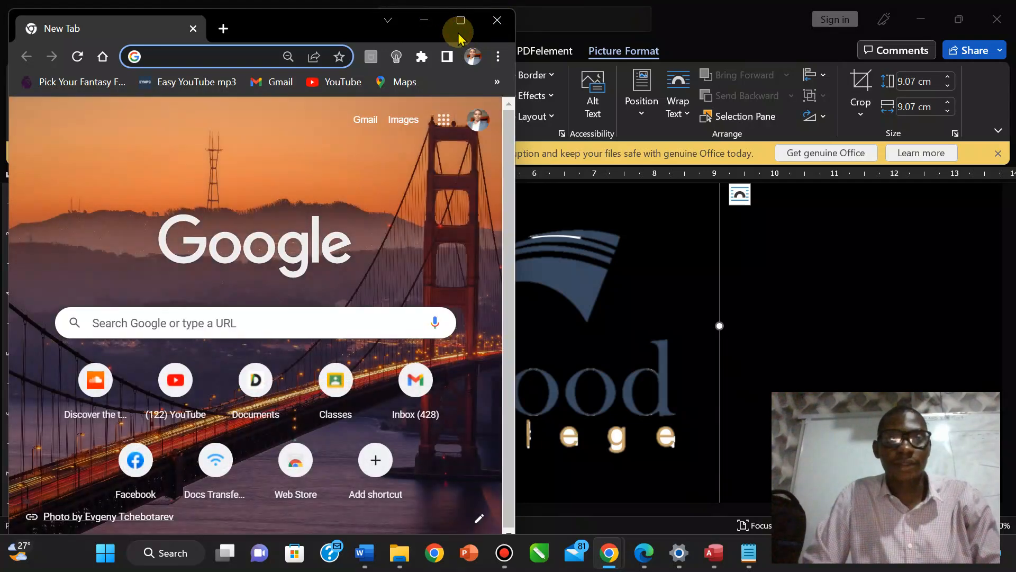
Maximize Chrome, search Google for 'background remover' and open the remove.bg result.
left_click(460, 22)
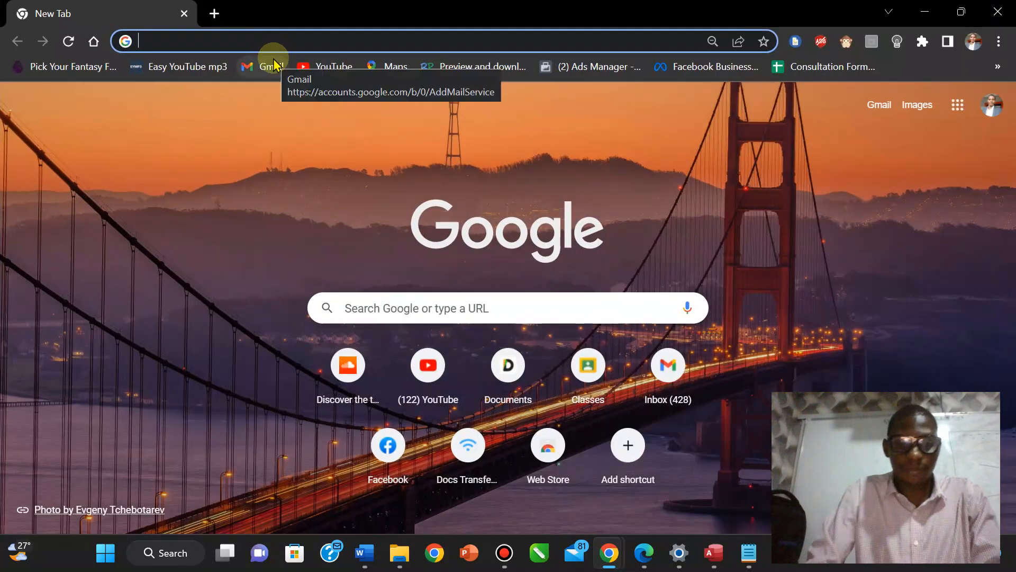
type("backg")
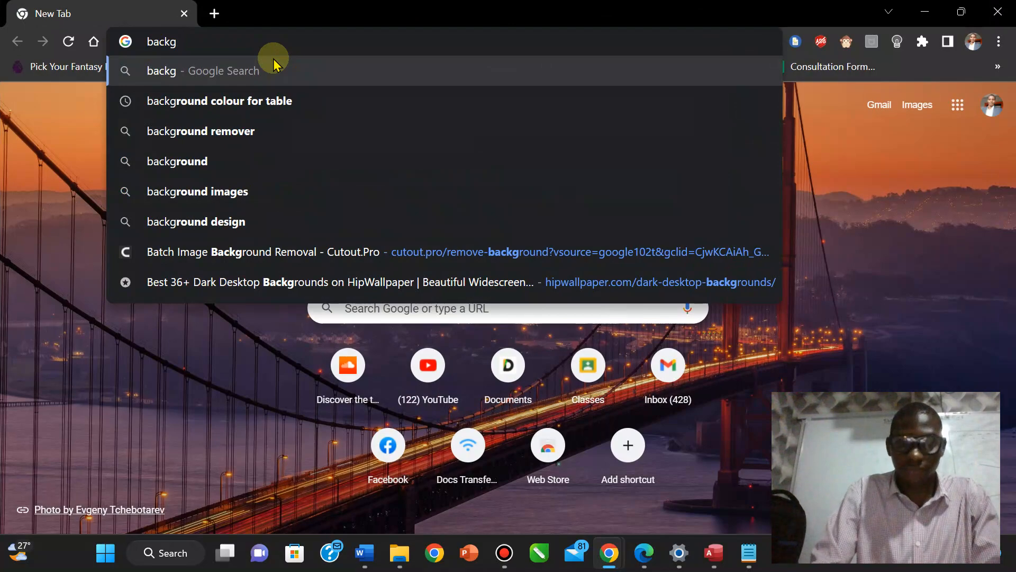
type("round remov")
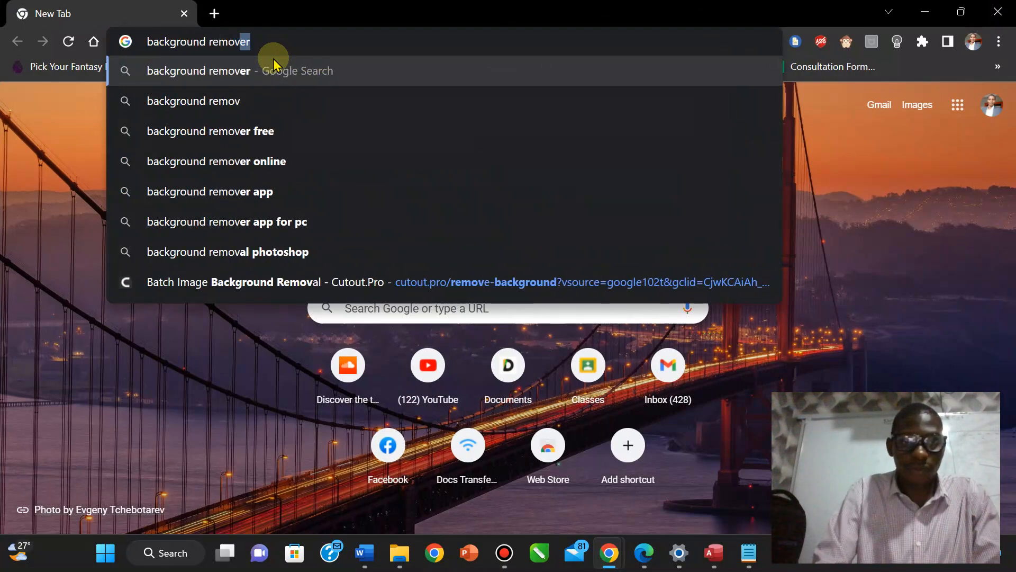
type("er")
key("Return")
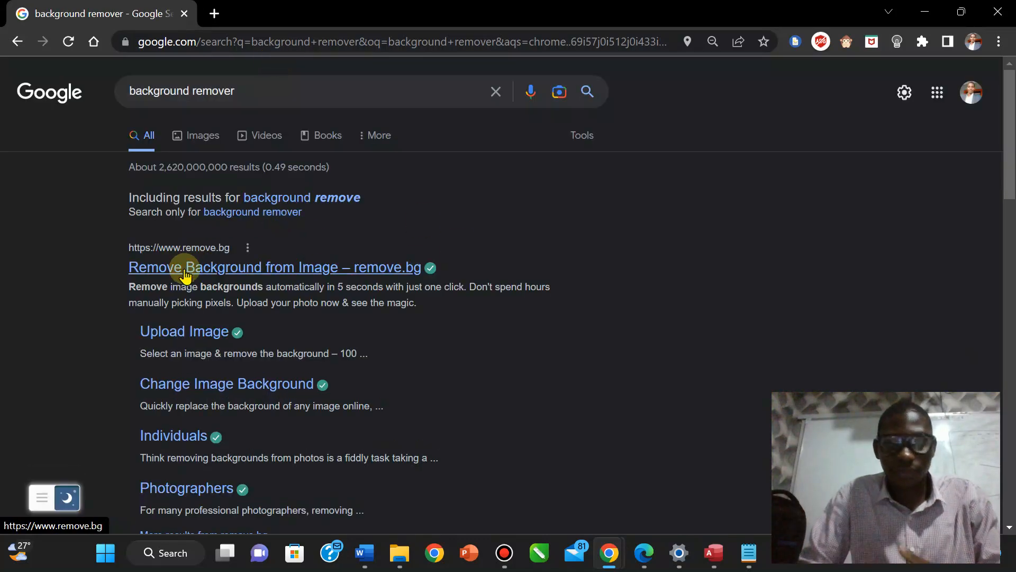
left_click(242, 274)
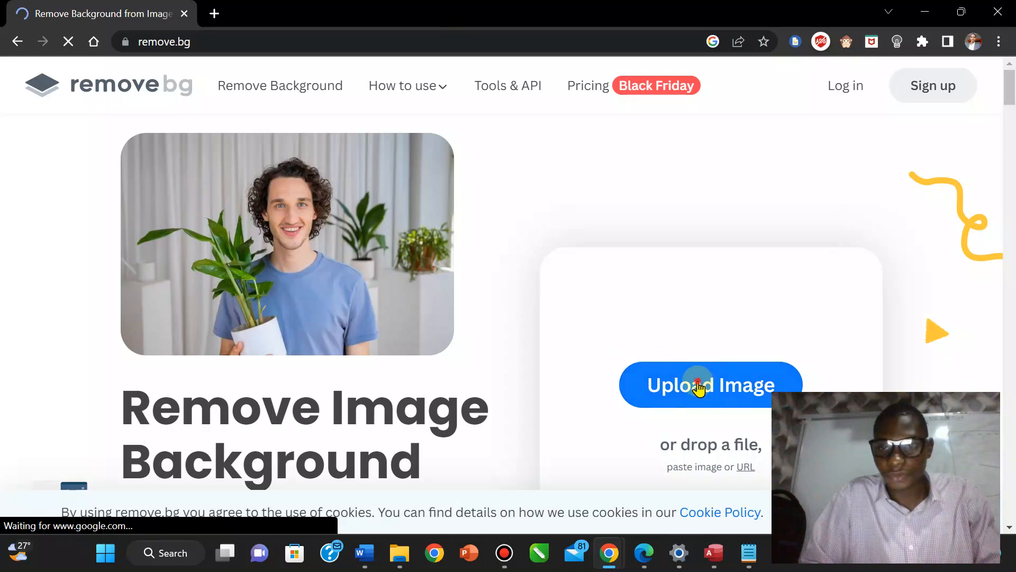
Upload the 'edgewood college' logo from Downloads to remove.bg.
left_click(698, 387)
left_click(465, 469)
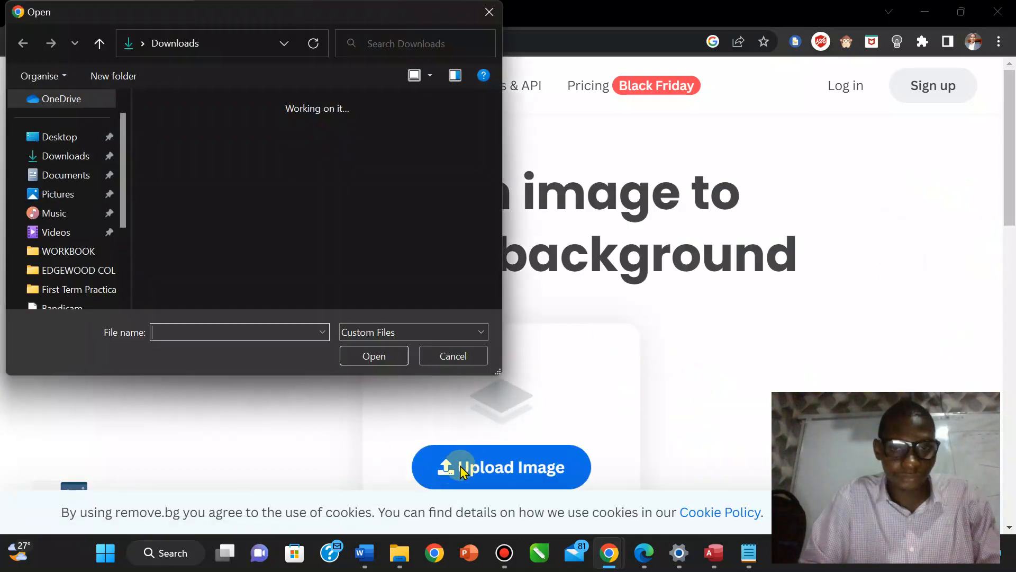
left_click_drag(495, 112, 487, 271)
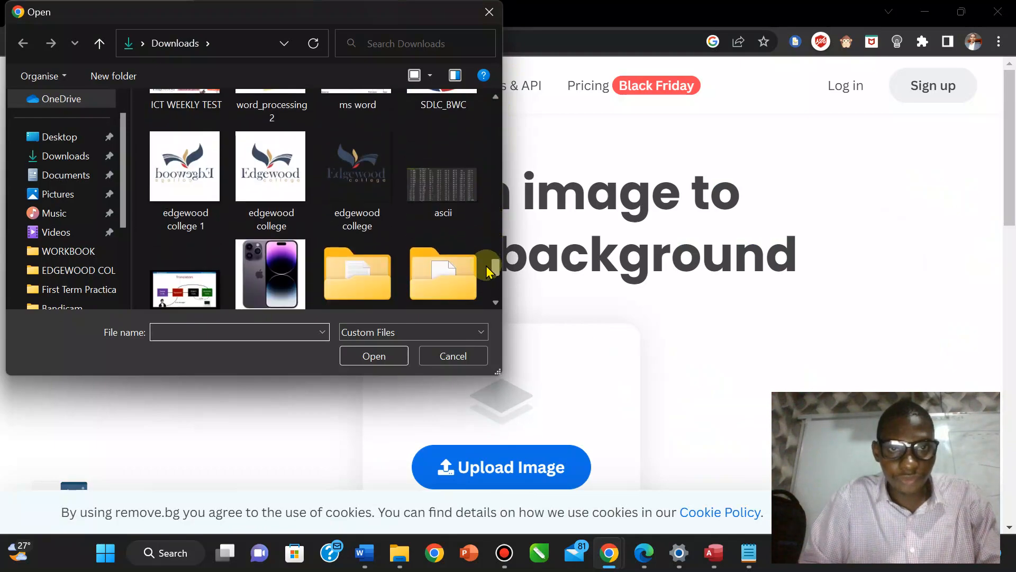
scroll(487, 271, "down", 1)
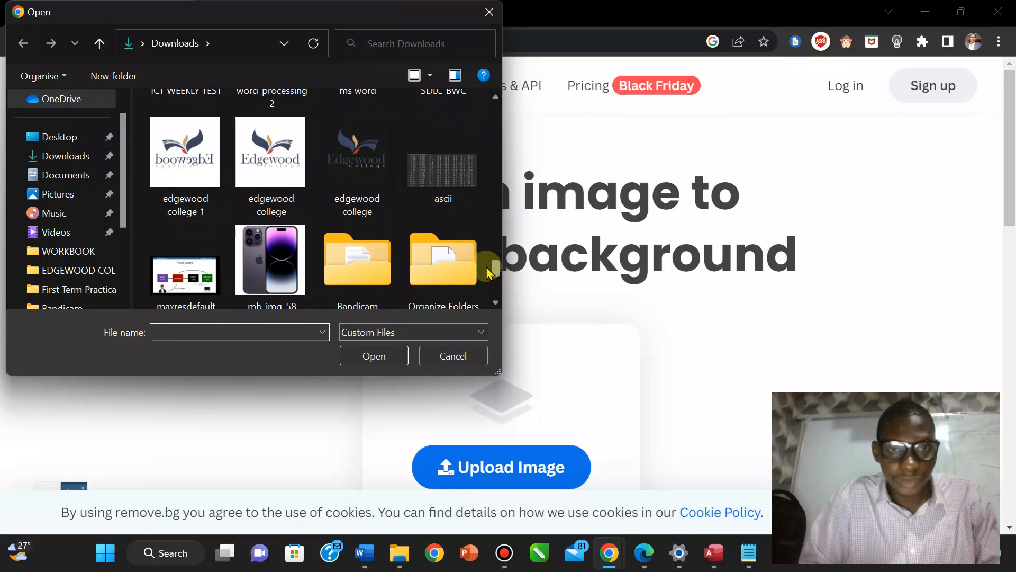
left_click_drag(486, 267, 486, 265)
left_click(272, 193)
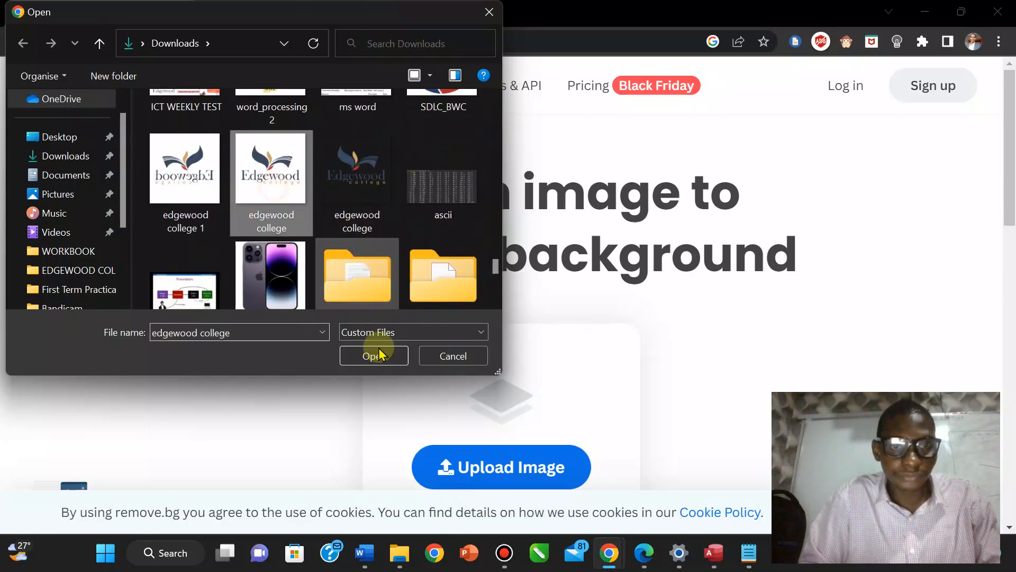
left_click(373, 356)
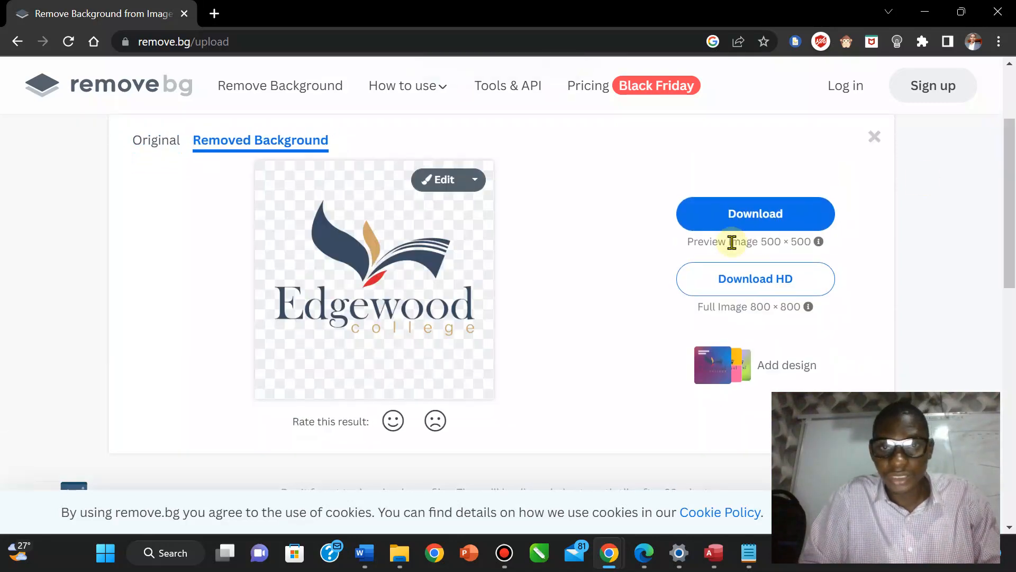
Download the background-free logo PNG, close Chrome and return to Access.
left_click(718, 227)
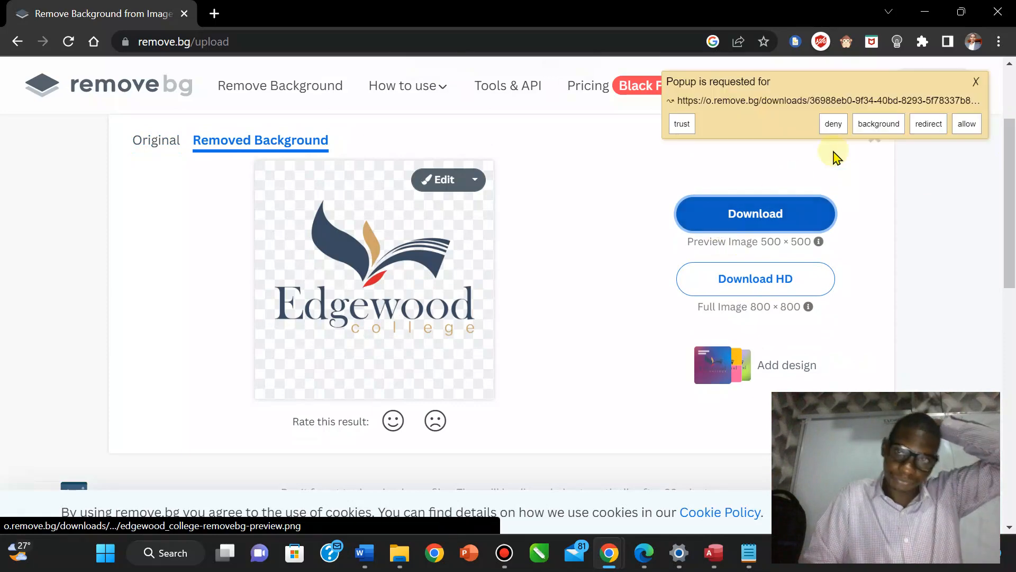
left_click(966, 125)
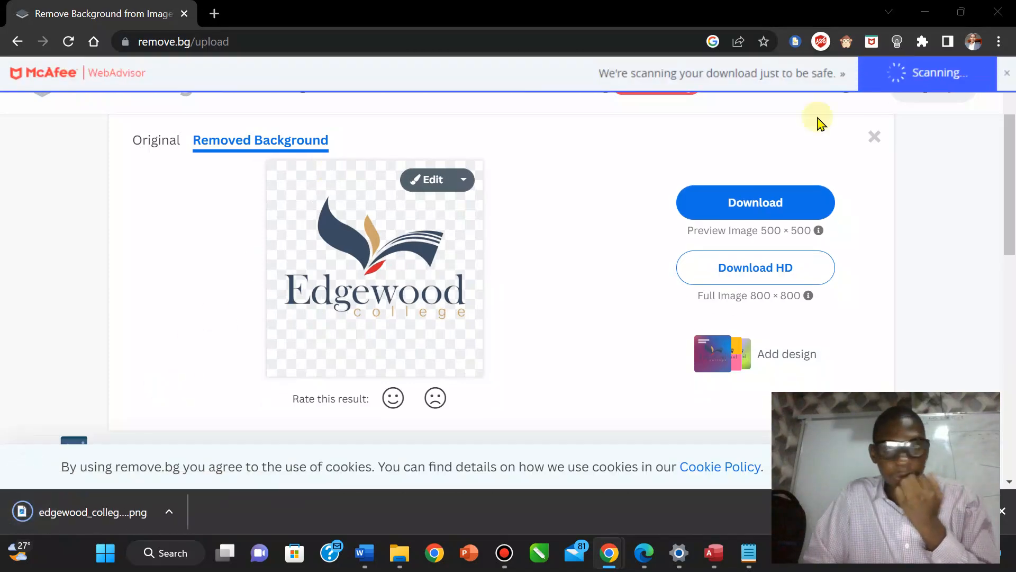
left_click(999, 12)
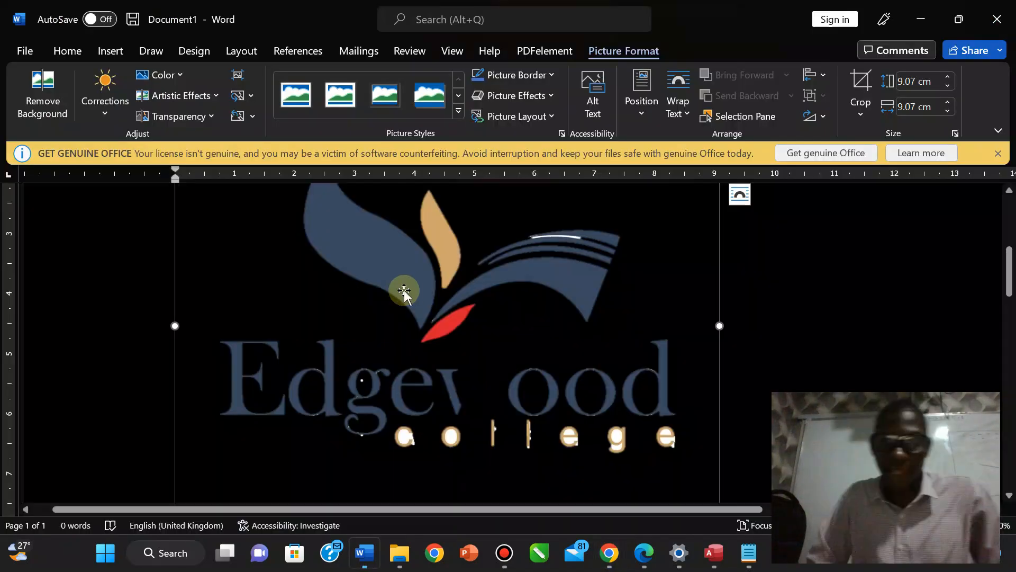
left_click(713, 552)
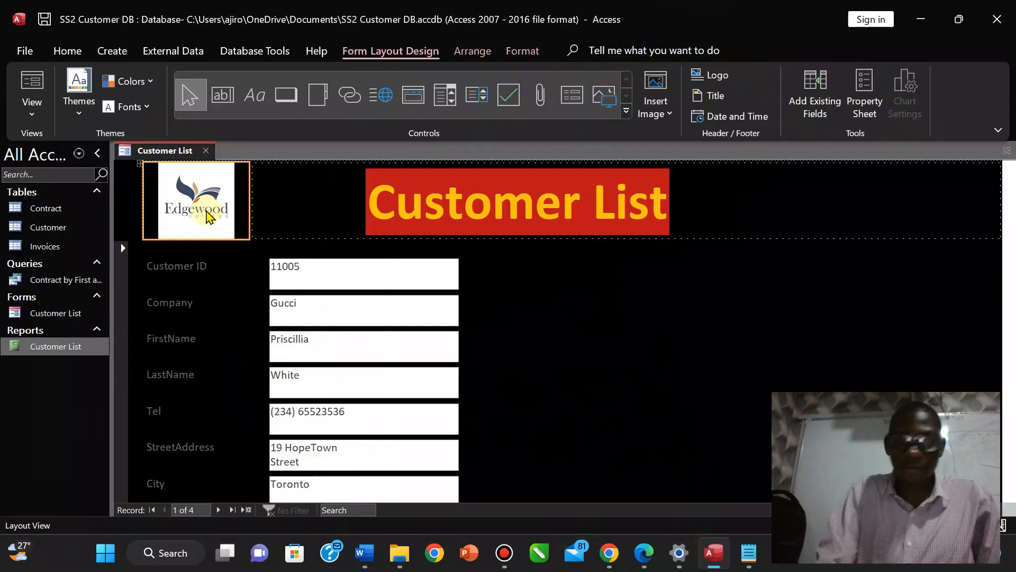
Swap the header logo for edgewood_college-removebg-preview, enlarge it, then view the exam PDF.
key("Delete")
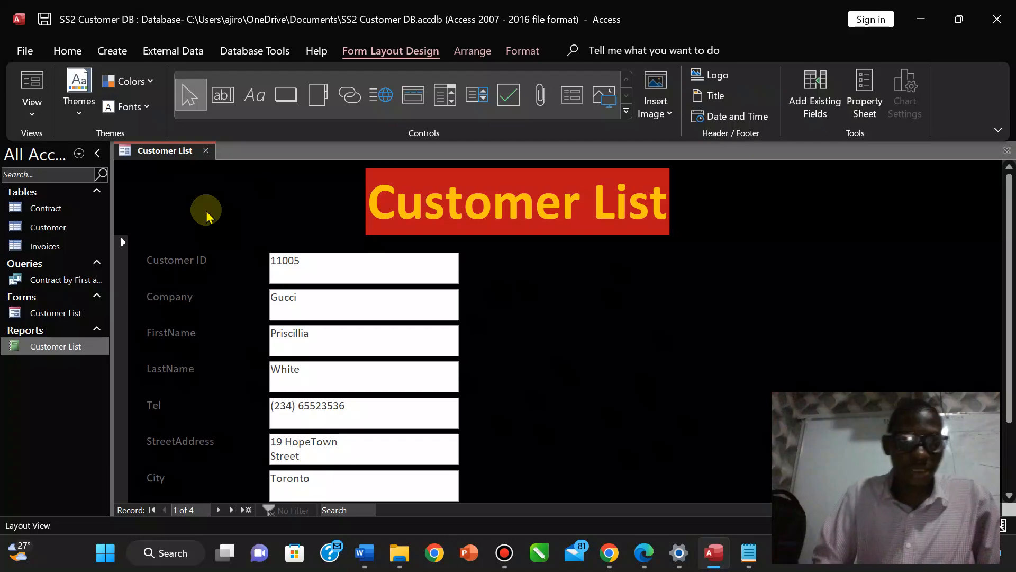
left_click(716, 74)
left_click(190, 155)
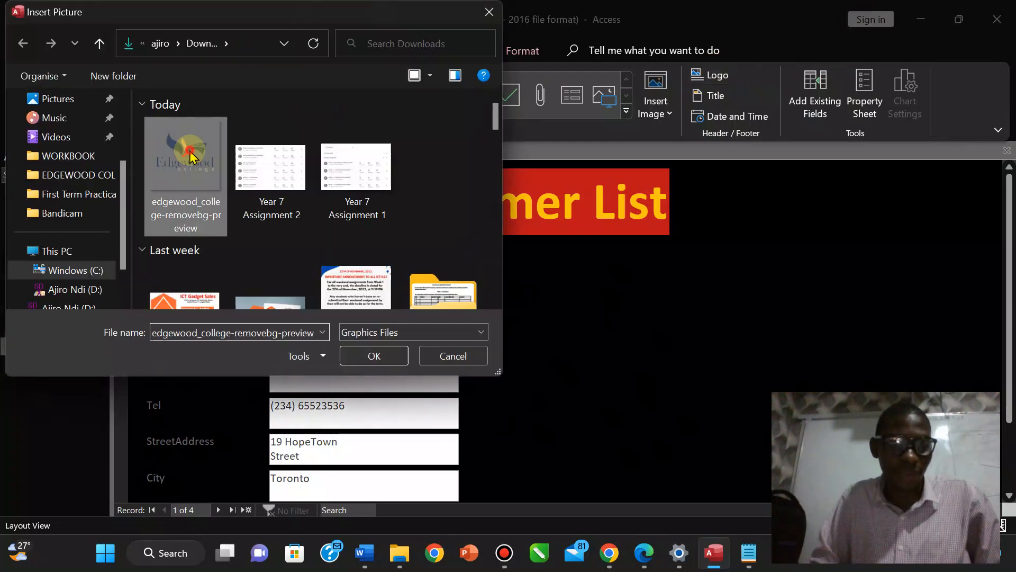
left_click(375, 355)
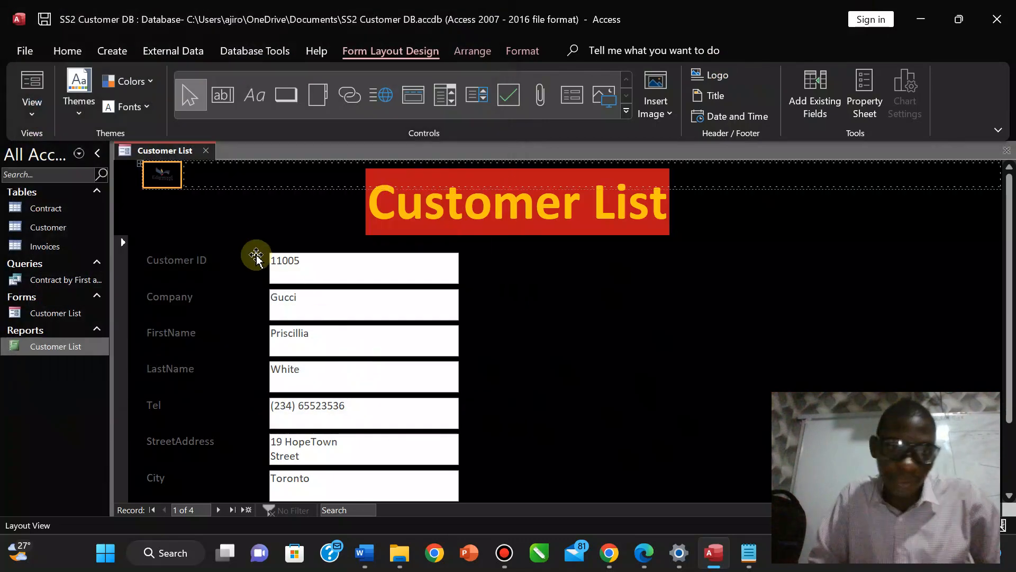
left_click_drag(182, 186, 266, 252)
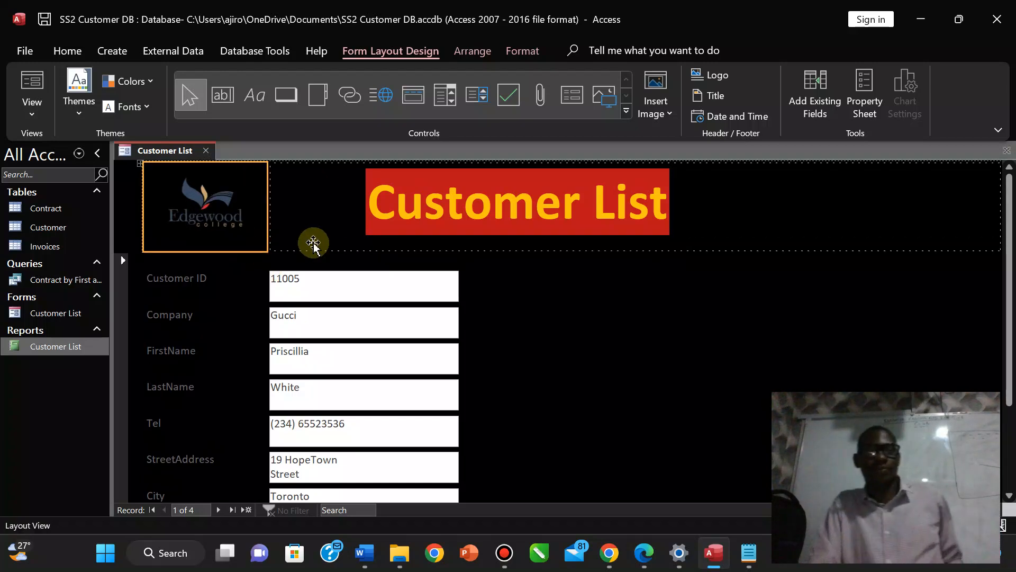
left_click(319, 214)
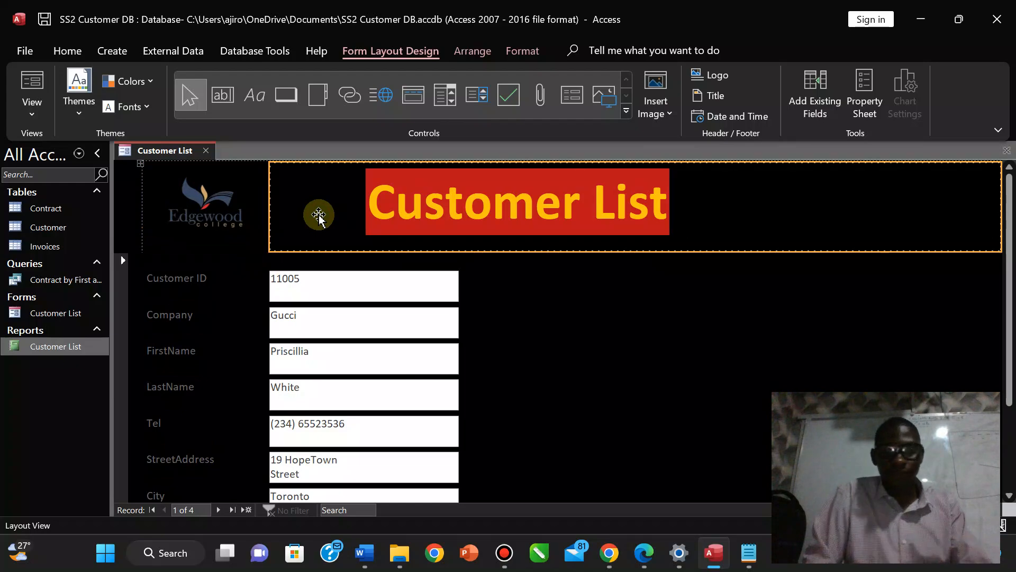
left_click(644, 556)
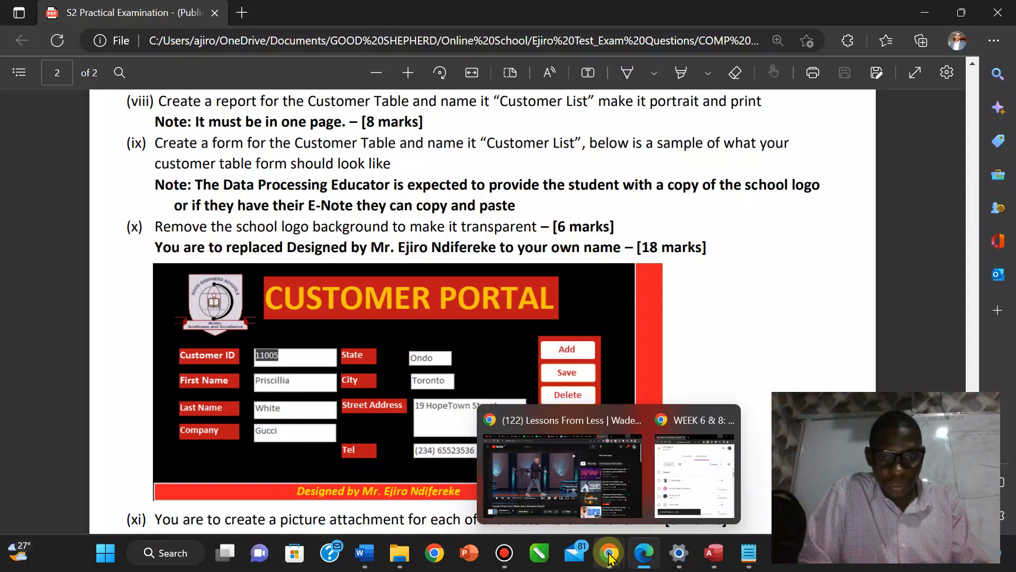
Select the Customer ID, Company, FirstName and LastName labels together.
left_click(714, 555)
left_click(180, 284)
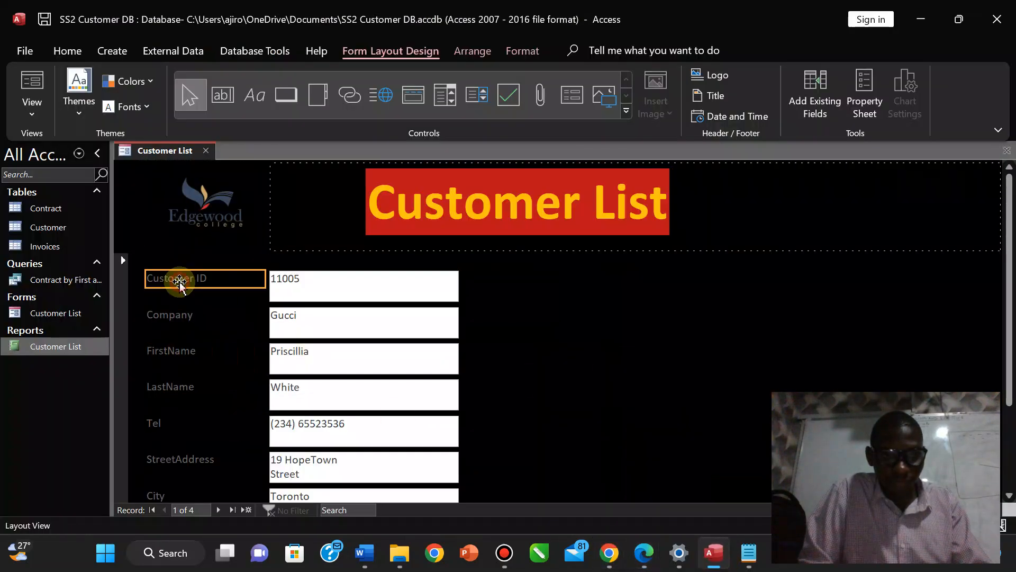
mouse_move(618, 564)
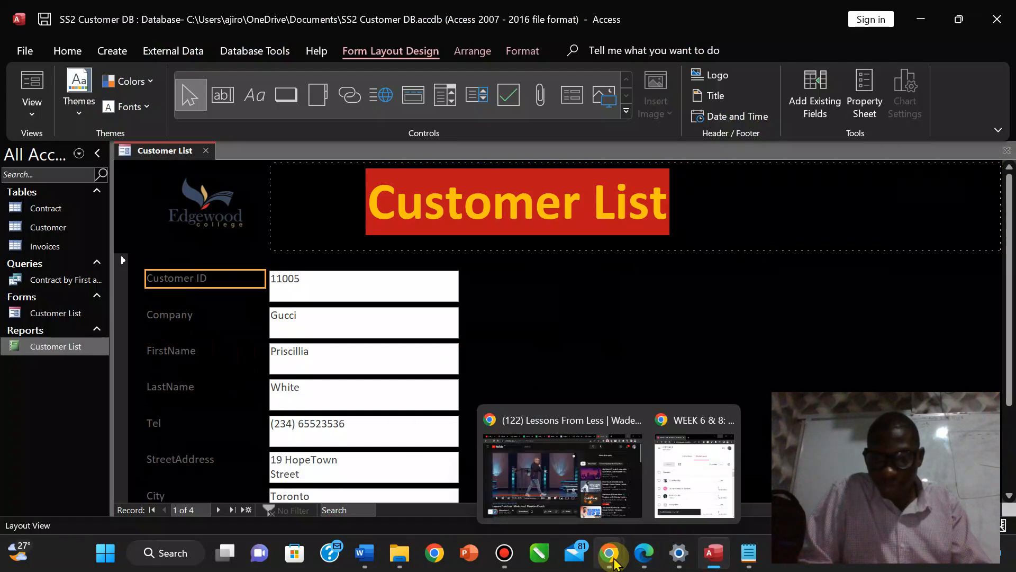
left_click(651, 556)
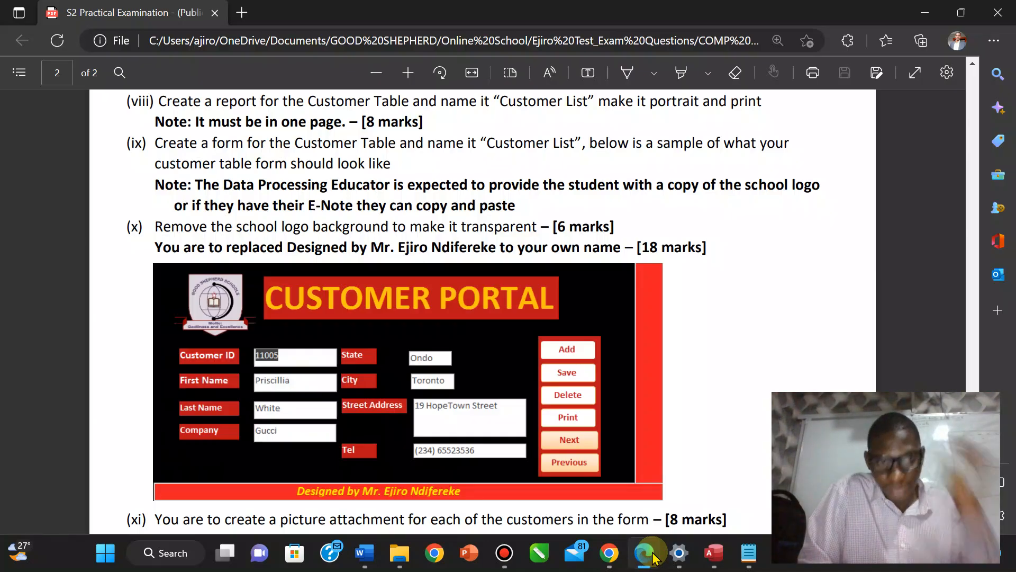
left_click(720, 559)
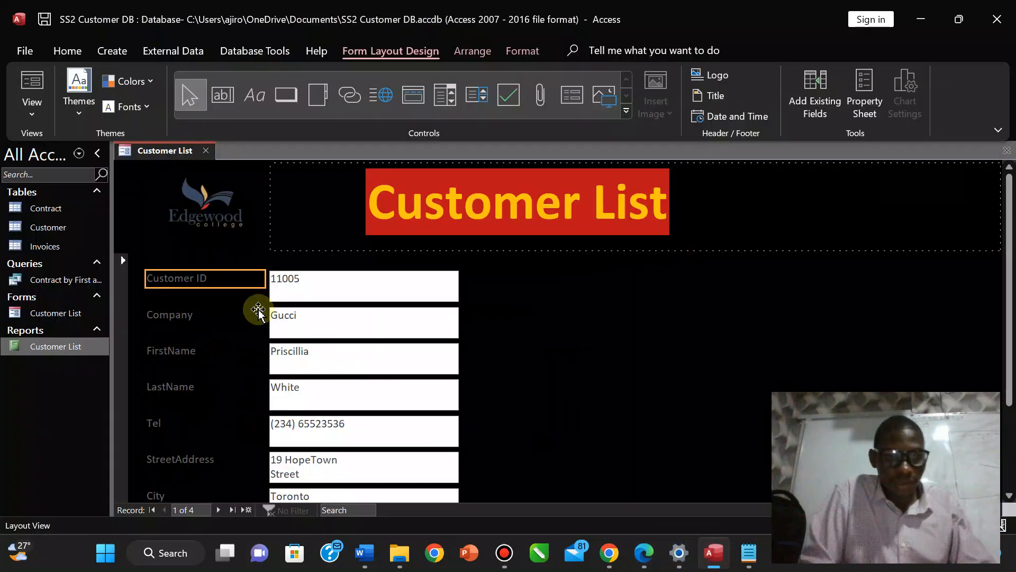
left_click(166, 316)
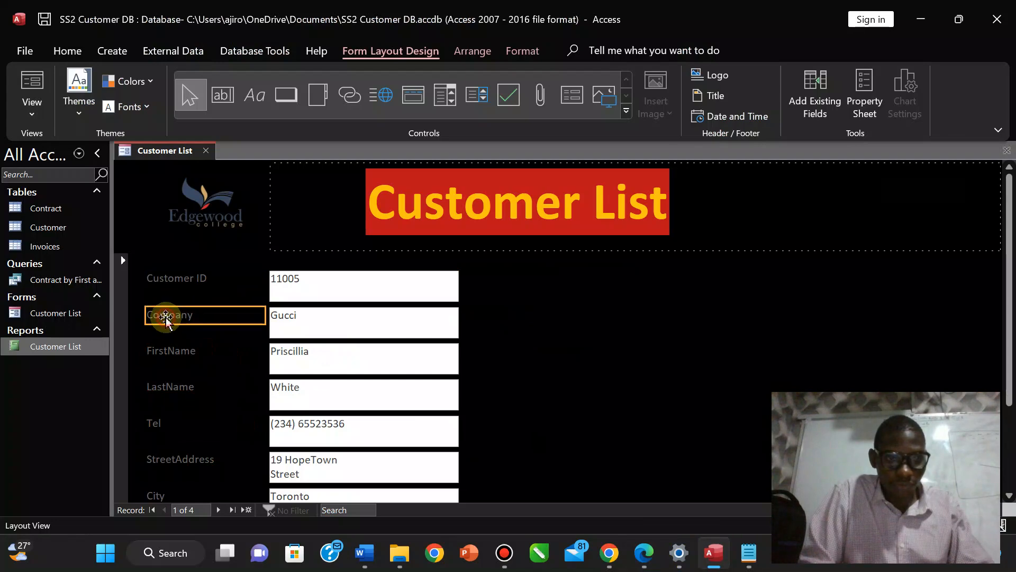
left_click(161, 279)
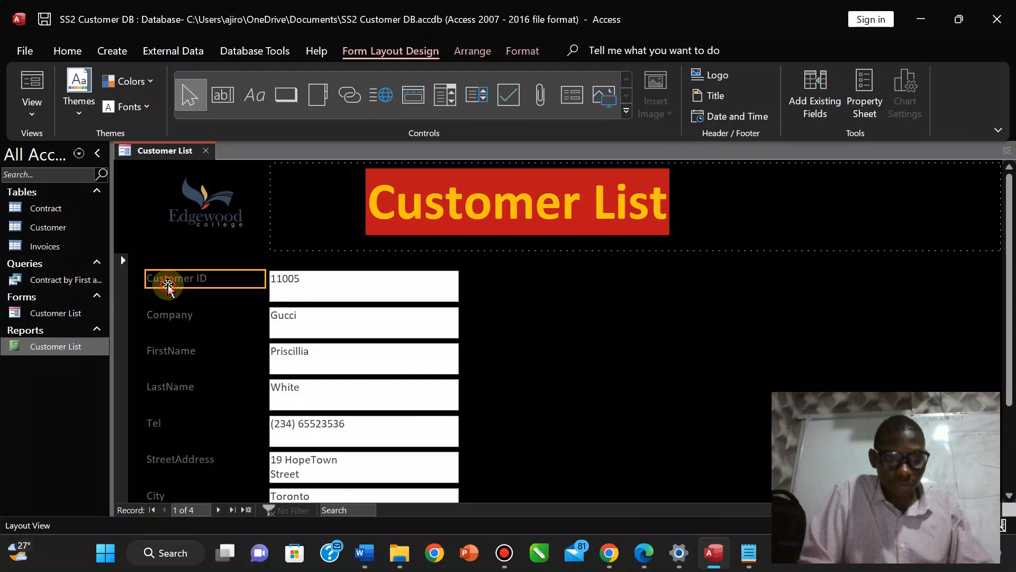
left_click(162, 351, "shift")
left_click(164, 387, "shift")
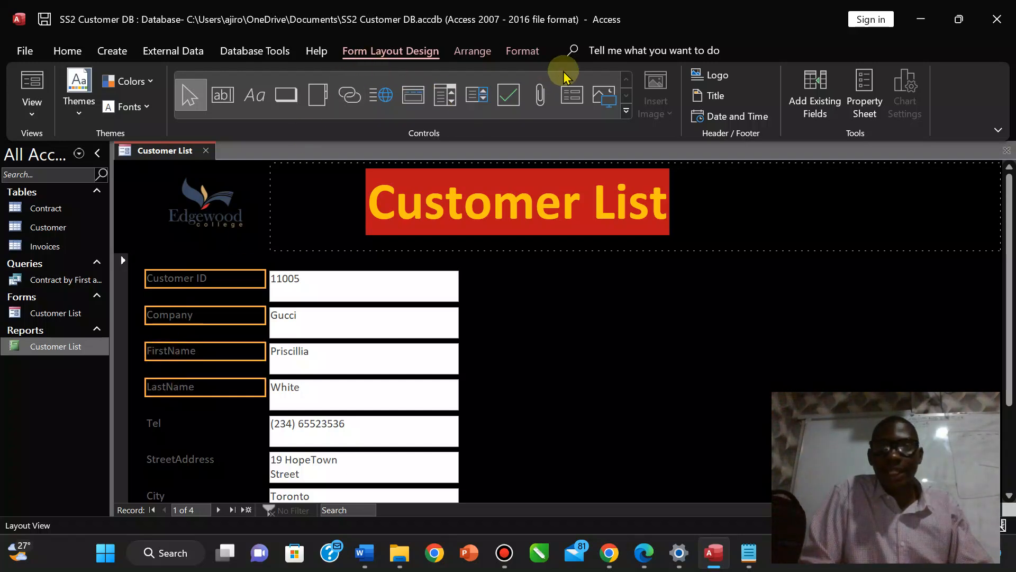
Give the four selected labels a red fill with bold white text.
left_click(521, 49)
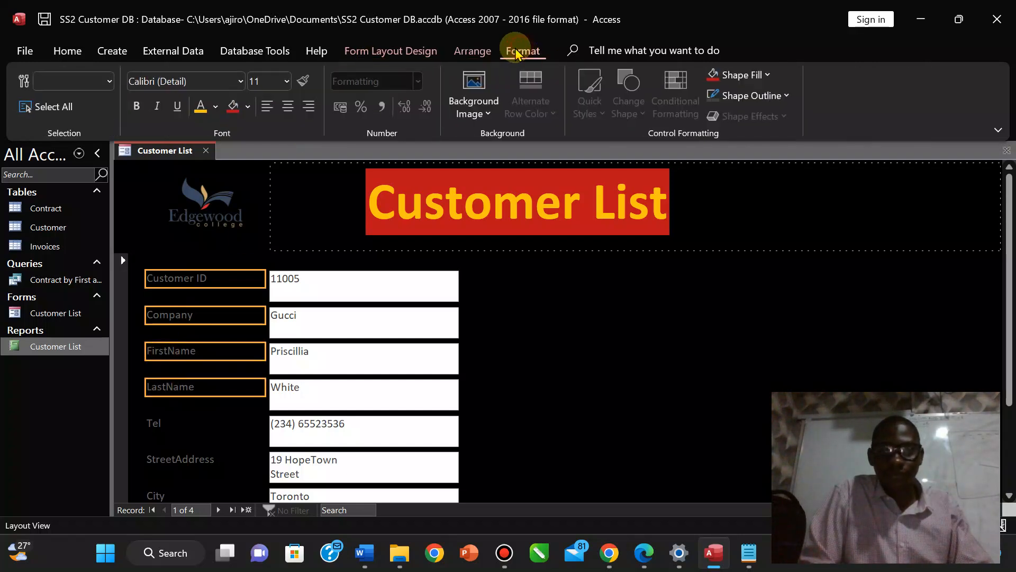
left_click(233, 106)
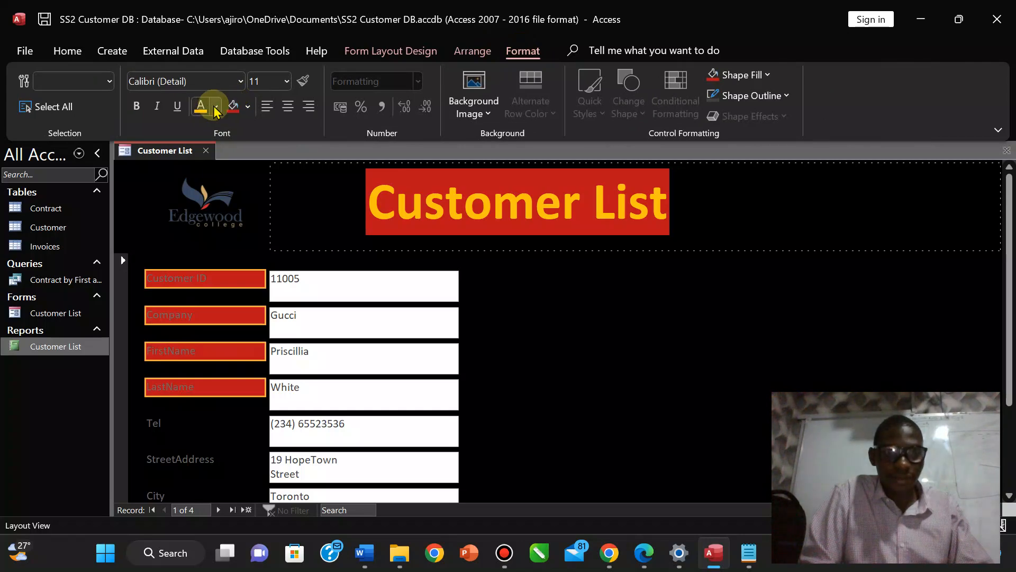
left_click(215, 108)
left_click(199, 171)
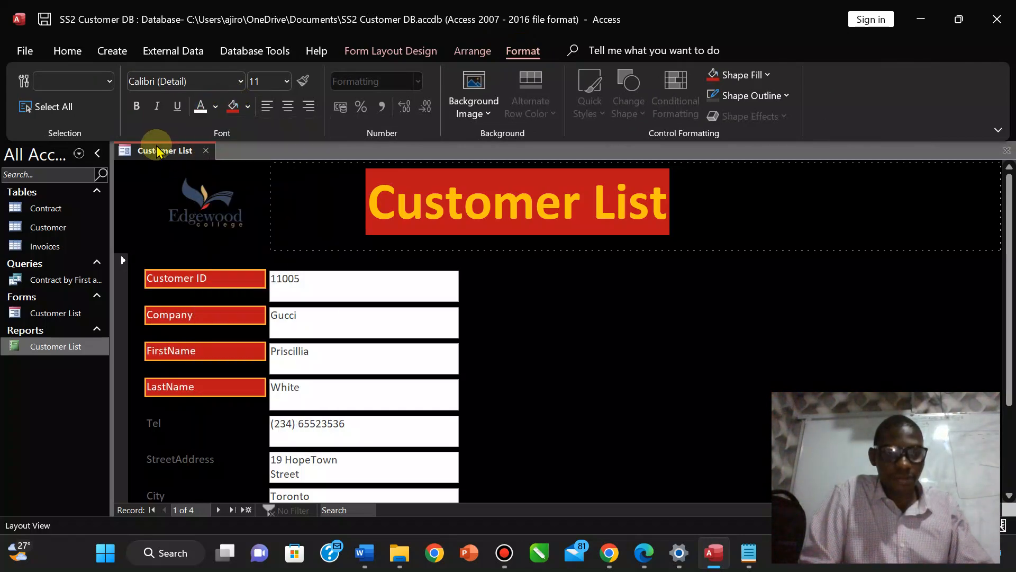
left_click(136, 108)
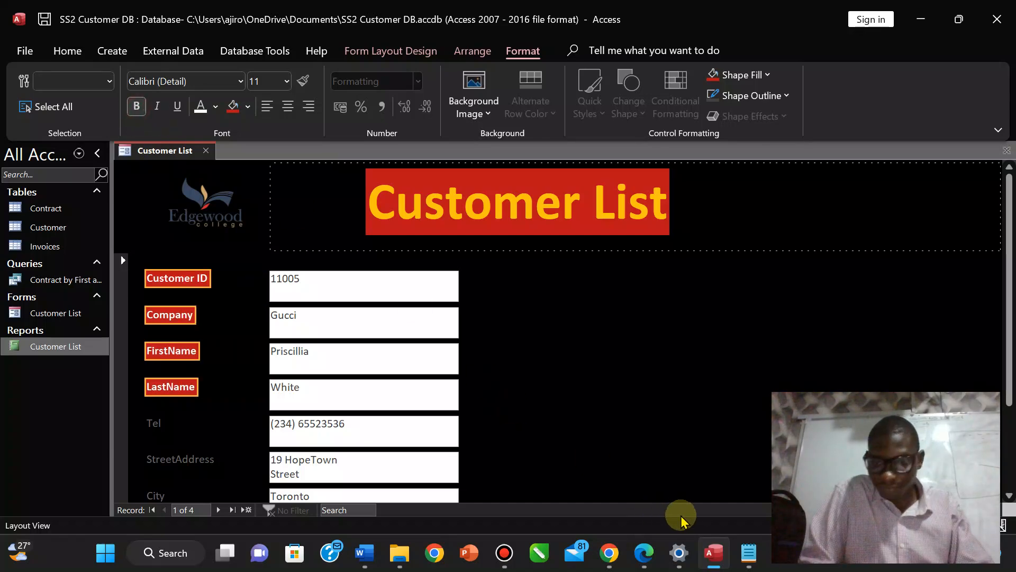
Compare the form against the exam PDF's sample layout, then select the Tel label.
left_click(641, 555)
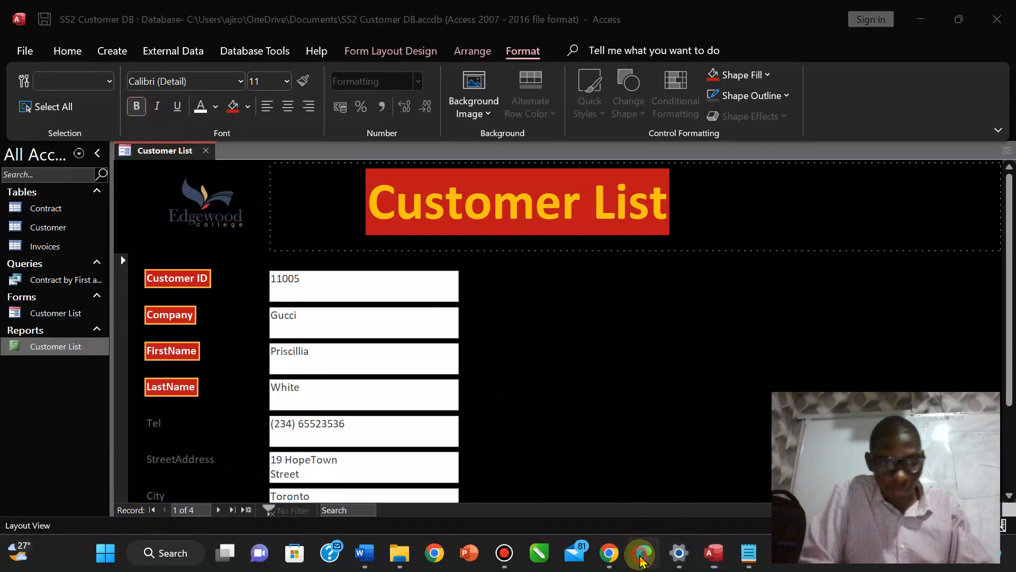
left_click(641, 556)
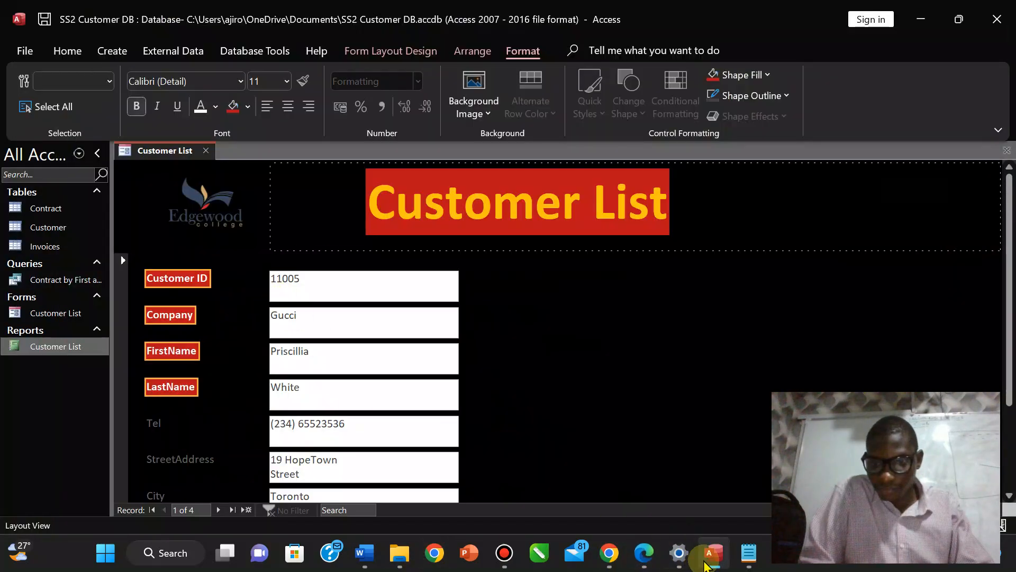
left_click(642, 556)
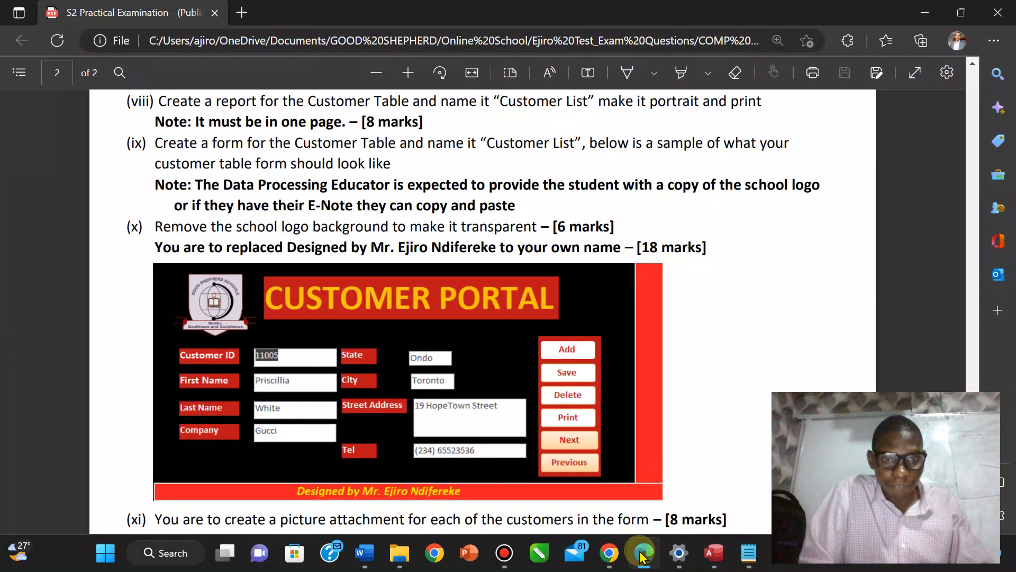
left_click(641, 556)
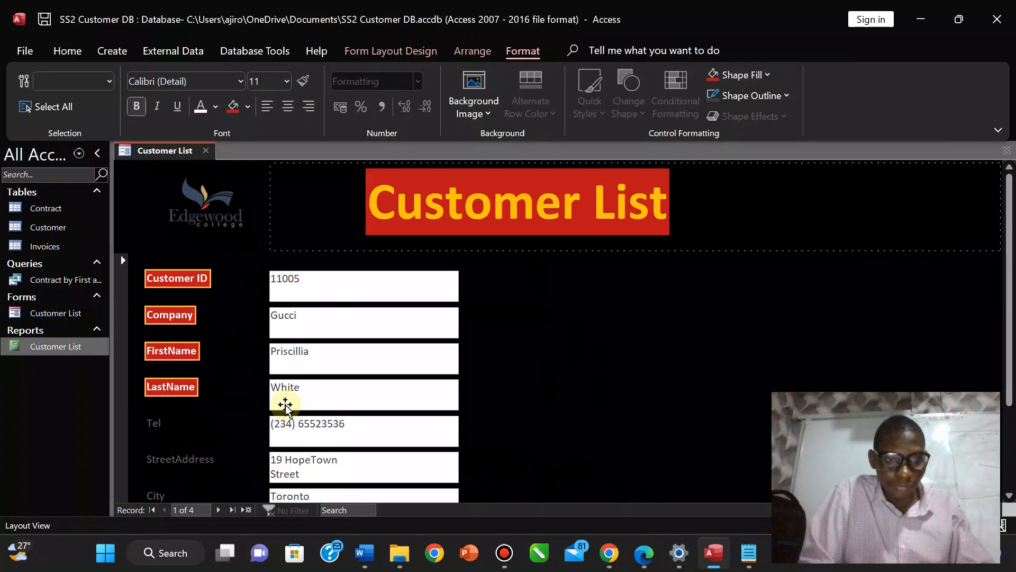
left_click(168, 421)
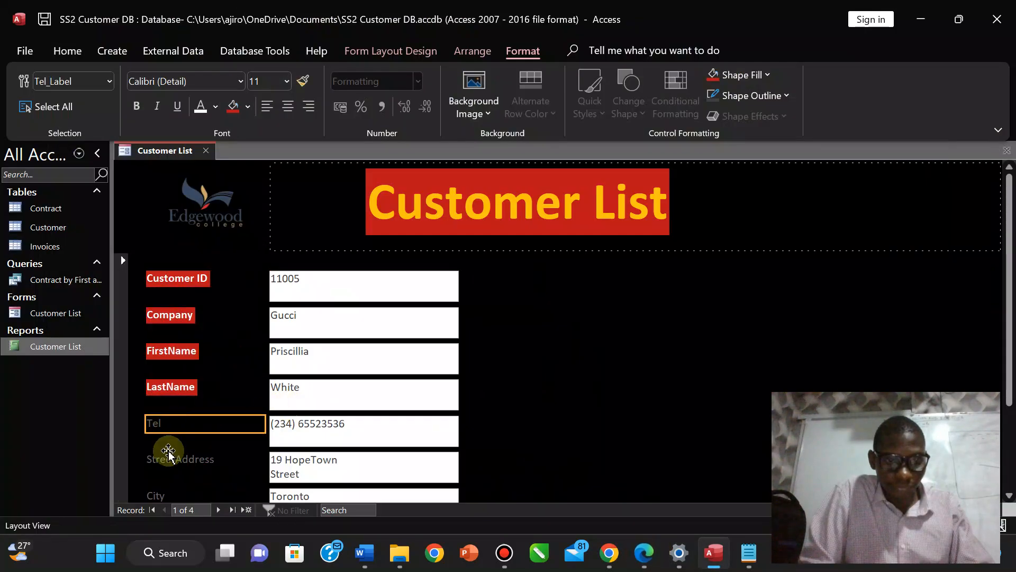
Move the Tel, StreetAddress, City, State and Email fields into a second column beside the first.
left_click(330, 427, "shift")
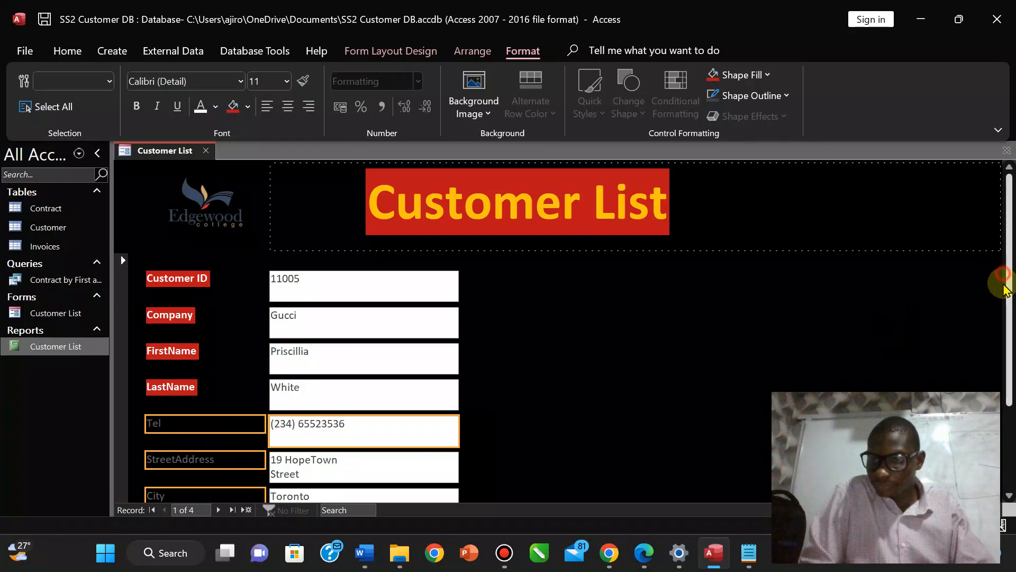
left_click_drag(1006, 289, 994, 356)
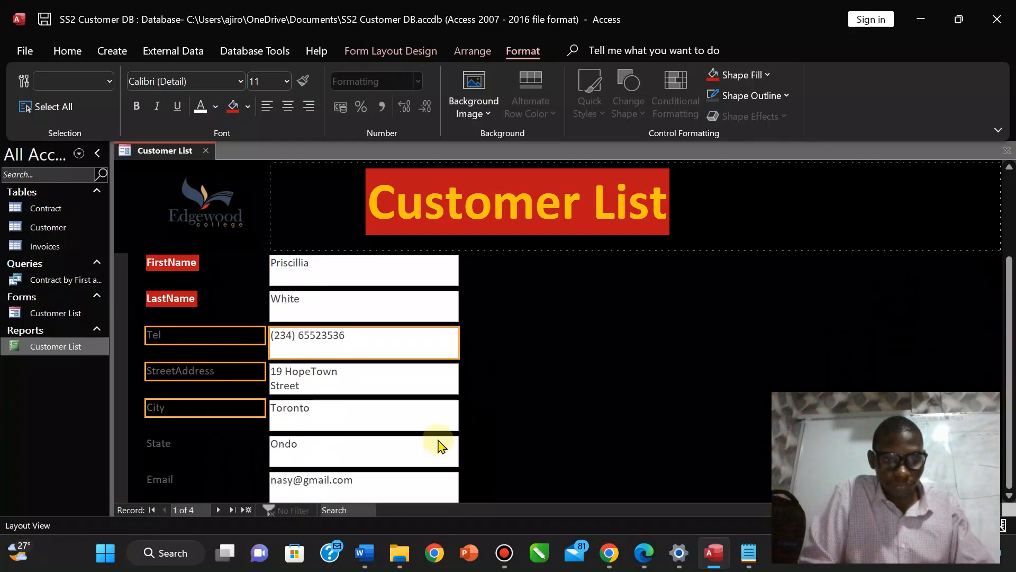
left_click(295, 422, "shift")
left_click(295, 386, "shift")
left_click(297, 454, "shift")
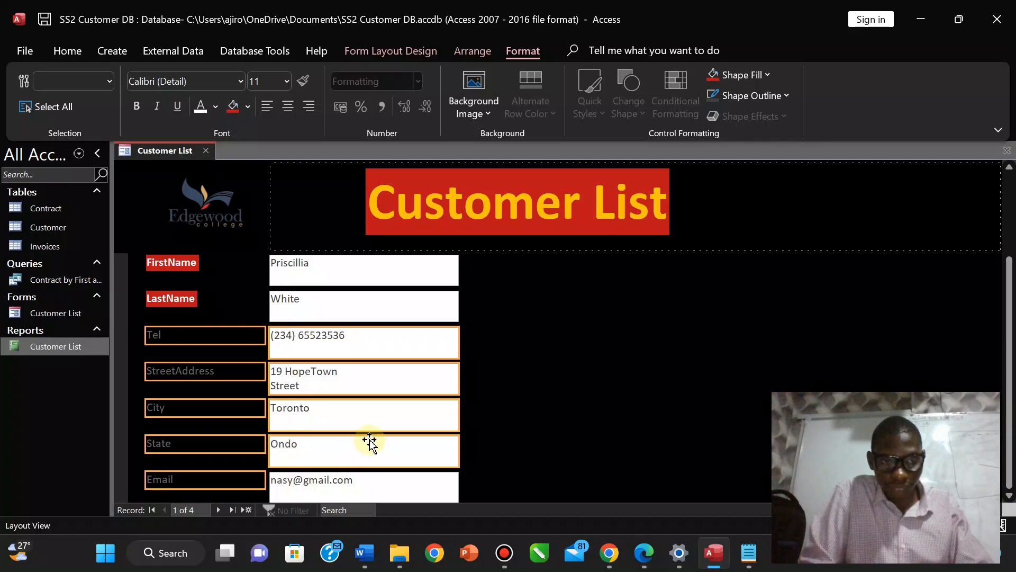
left_click(319, 498, "shift")
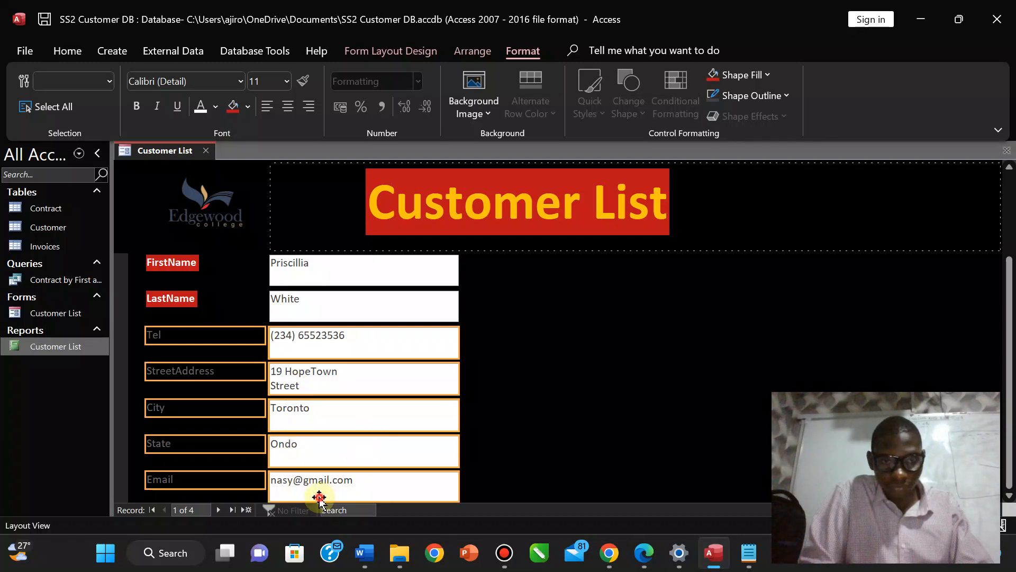
left_click_drag(304, 490, 532, 462)
left_click(568, 459)
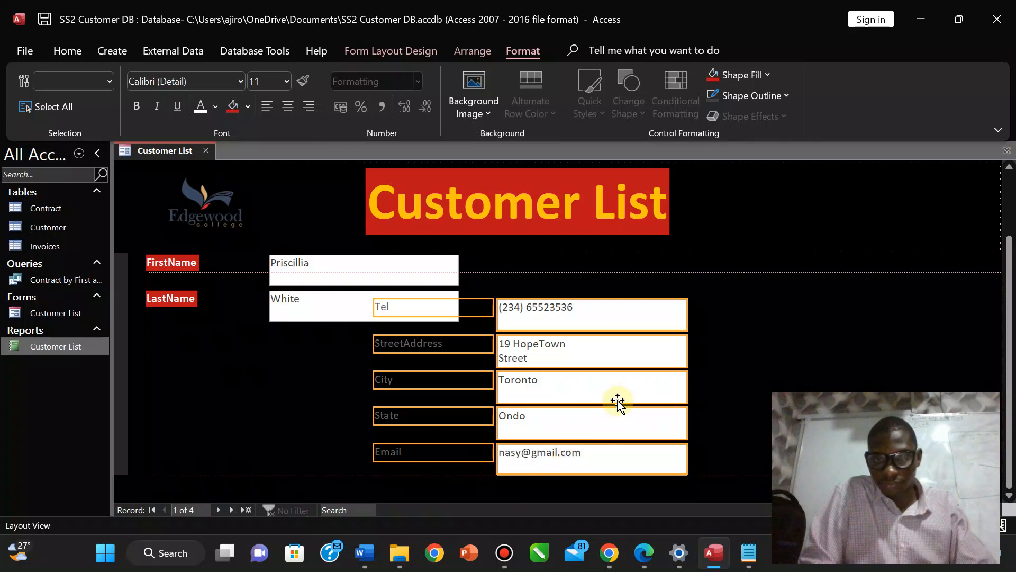
left_click_drag(628, 369, 629, 369)
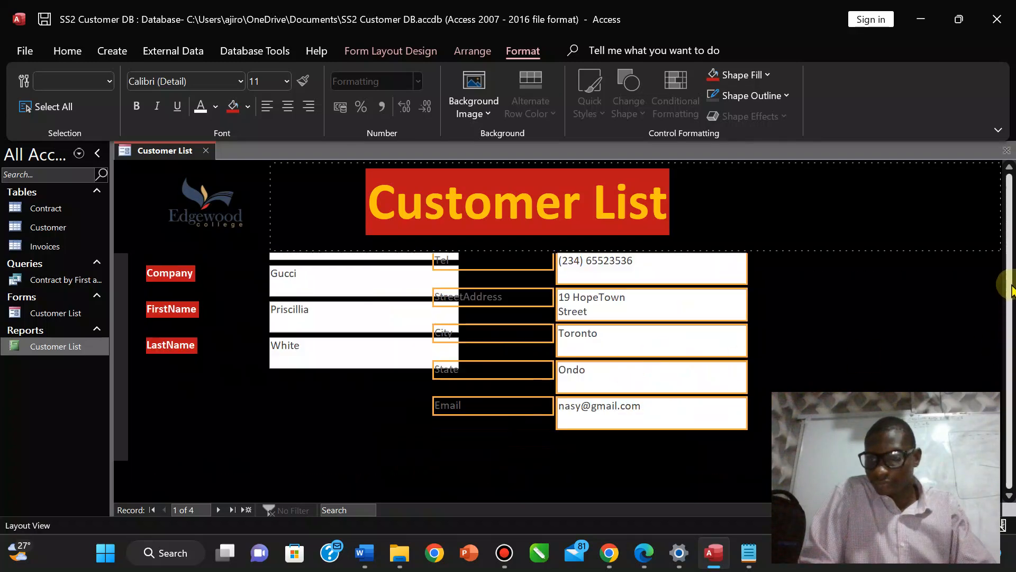
left_click_drag(1011, 285, 1011, 207)
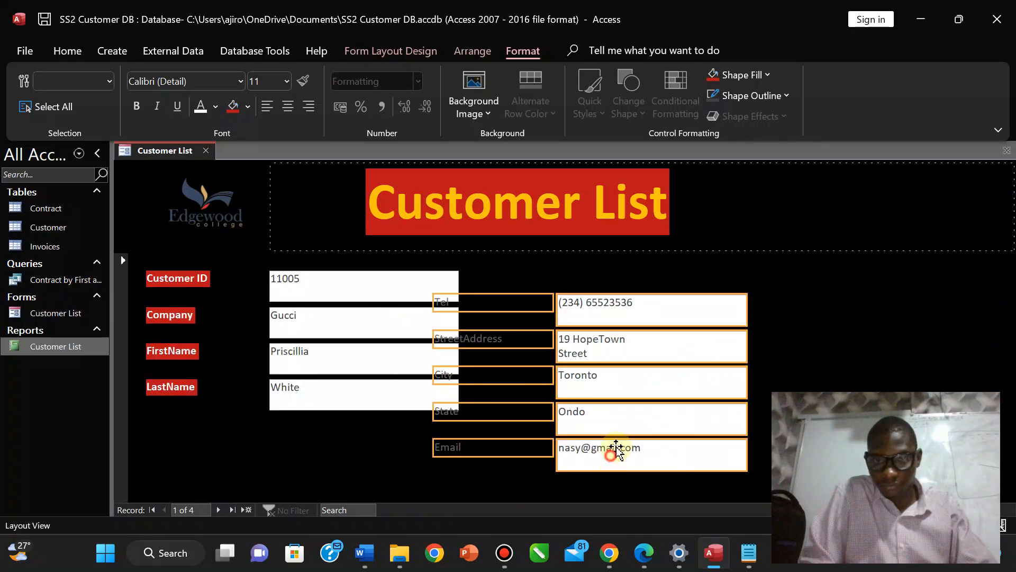
left_click_drag(616, 449, 656, 435)
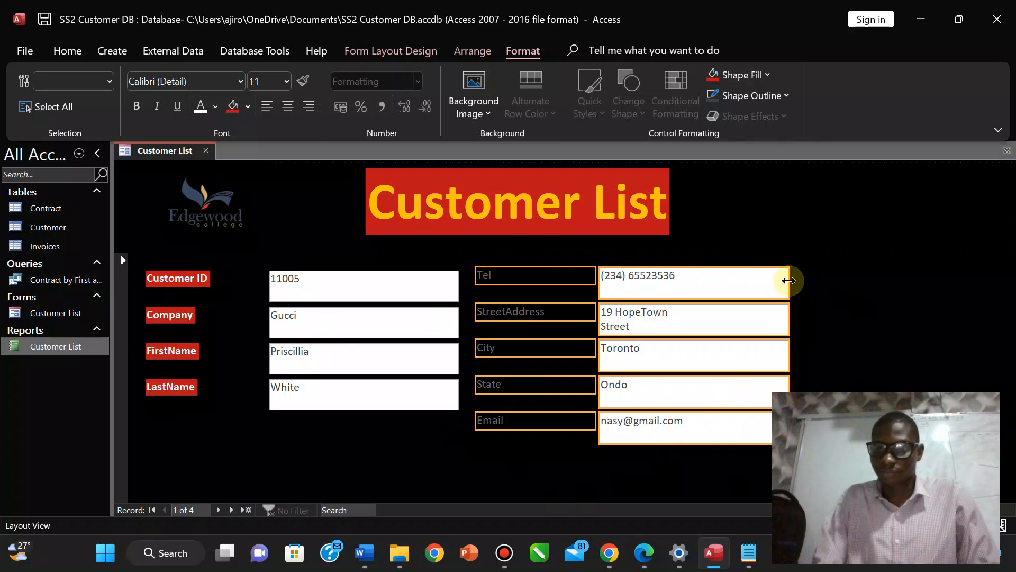
Narrow the Customer ID, Company, FirstName and LastName value boxes.
left_click(336, 291)
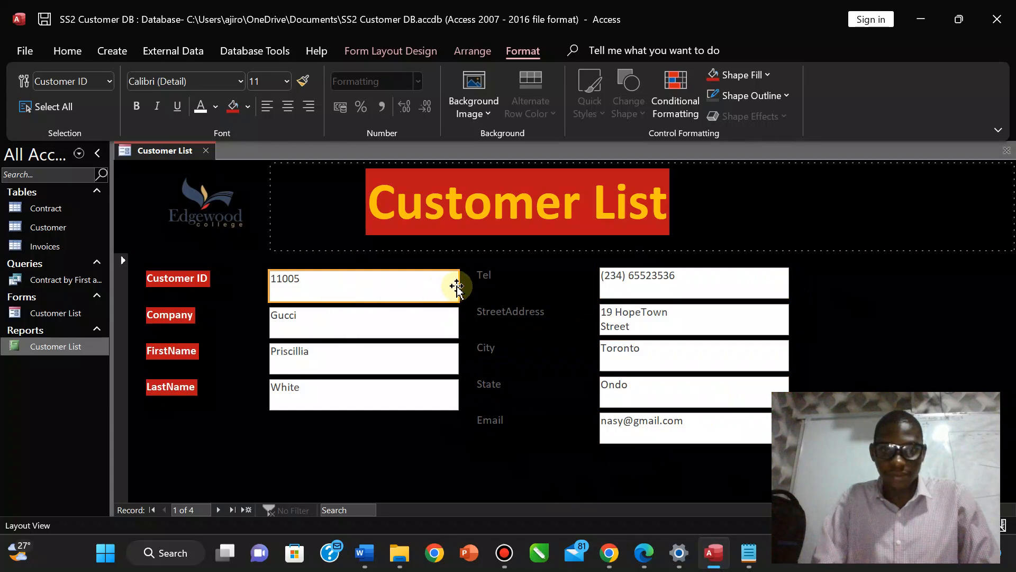
left_click(415, 324, "shift")
left_click(390, 357, "shift")
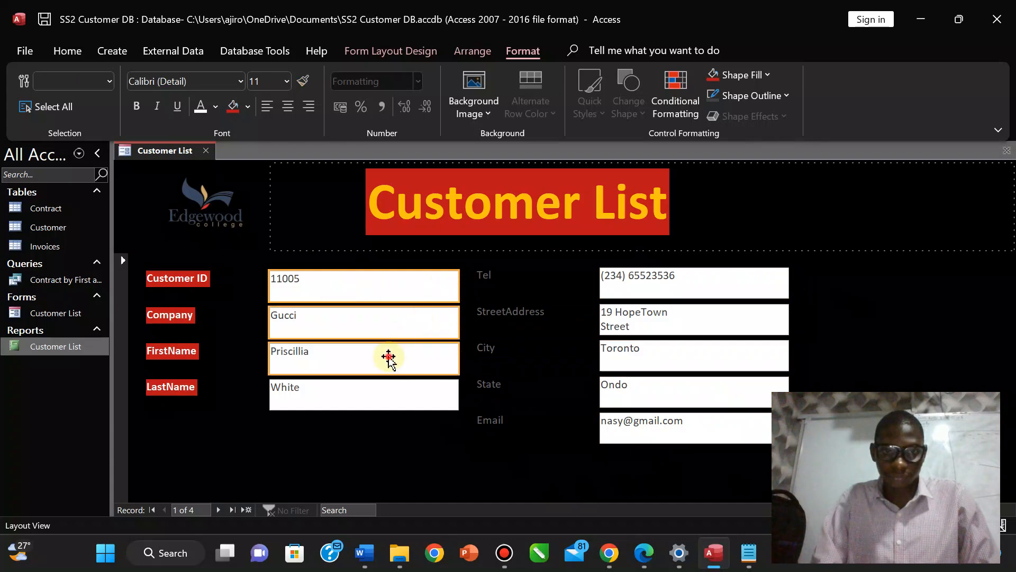
left_click(368, 388, "shift")
left_click(368, 388)
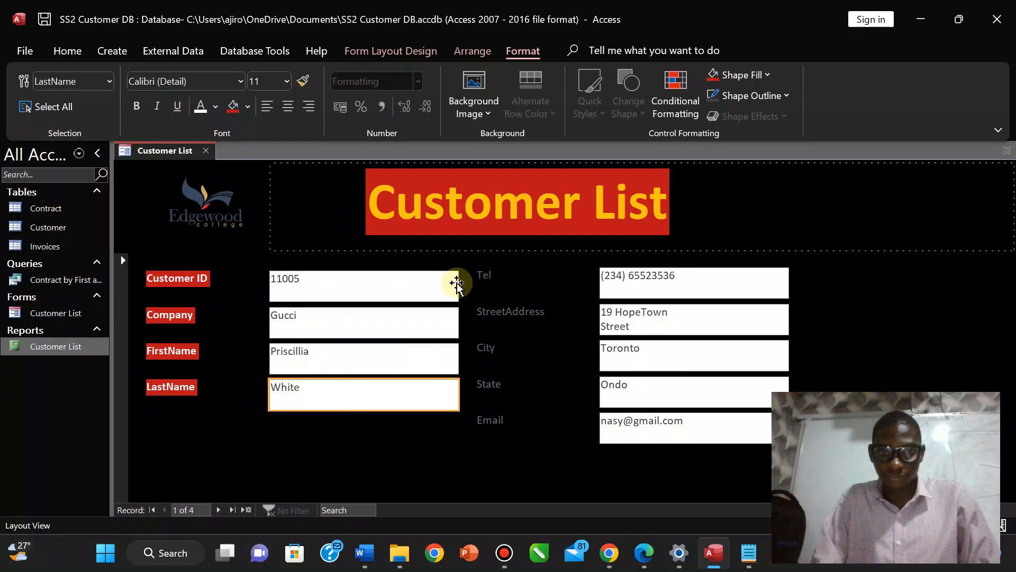
left_click(436, 286, "shift")
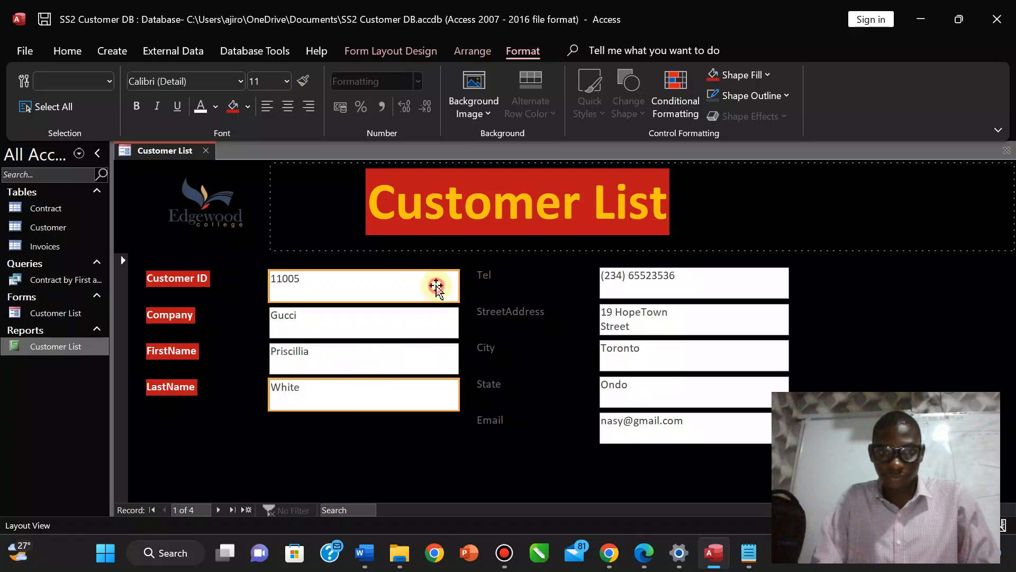
left_click(402, 316, "shift")
left_click(354, 357, "shift")
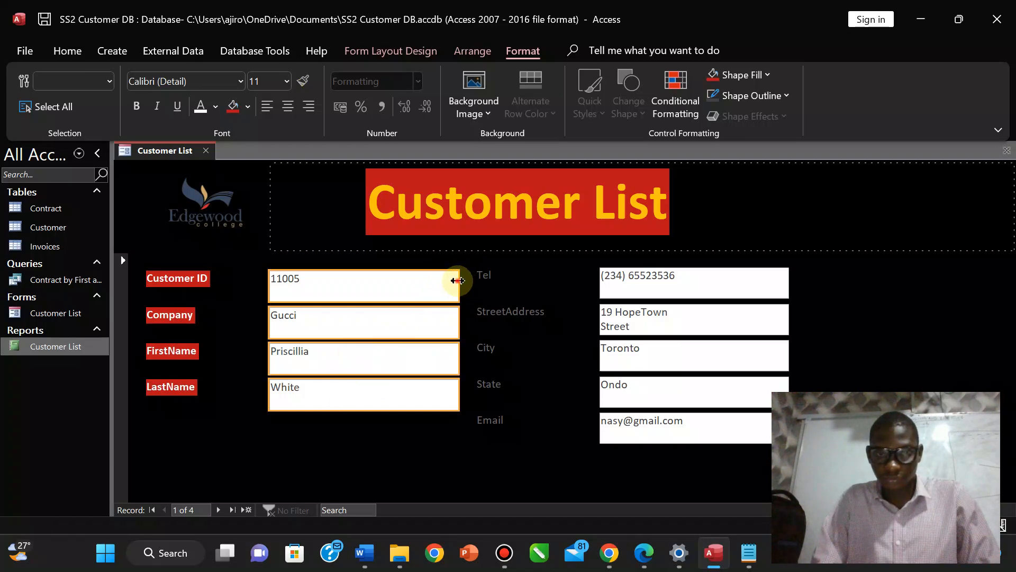
left_click_drag(458, 280, 382, 286)
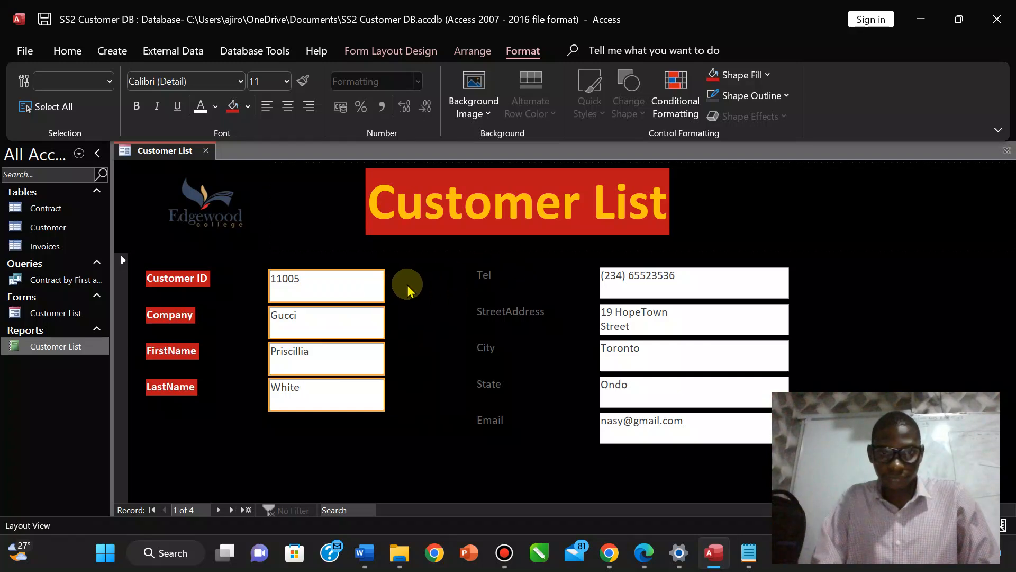
left_click(488, 275)
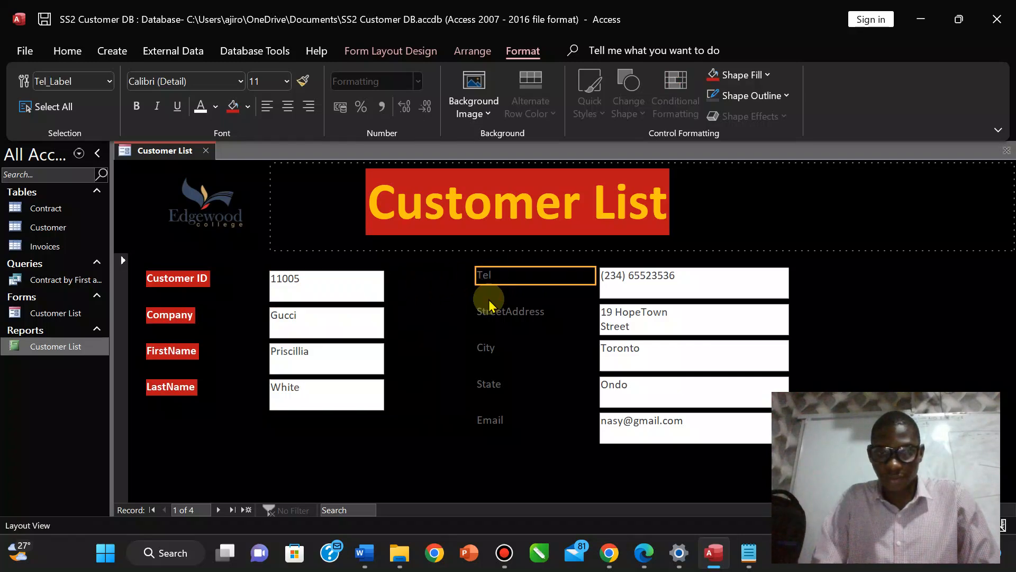
Give the Tel, StreetAddress, City and Email labels bold white text on a red fill.
left_click(487, 341)
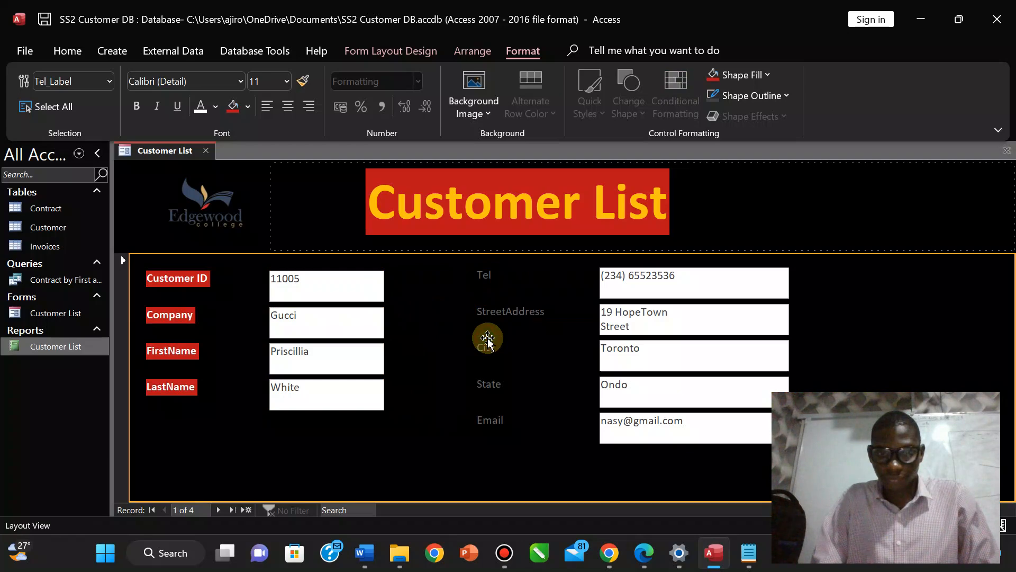
left_click(485, 348)
left_click(487, 313, "shift")
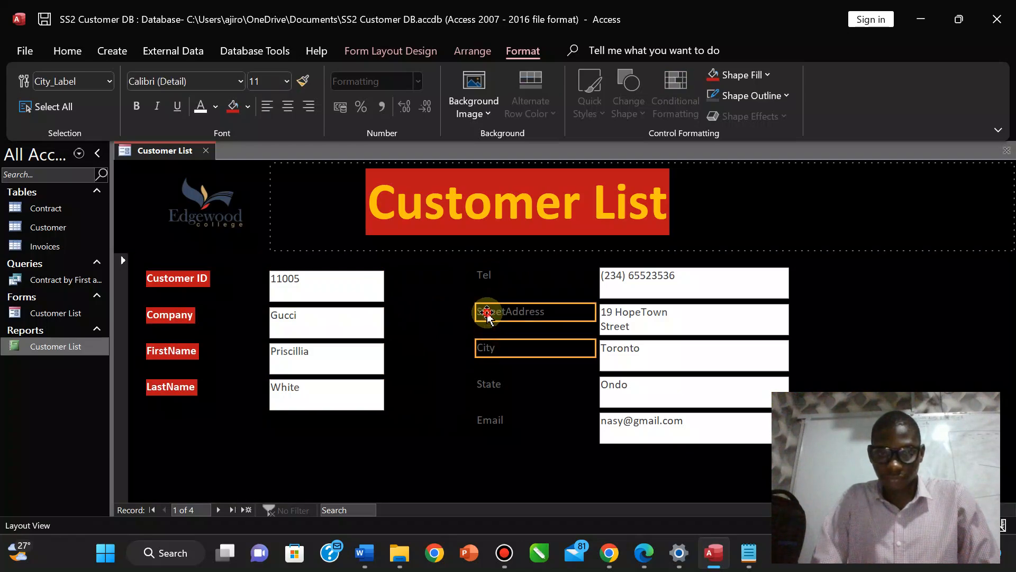
left_click(481, 275, "shift")
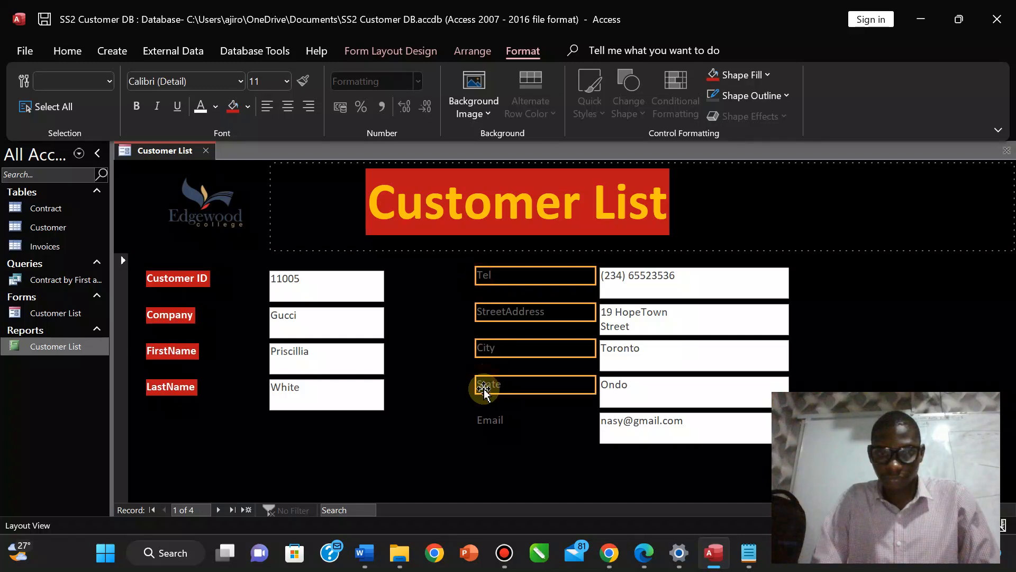
left_click(484, 420, "shift")
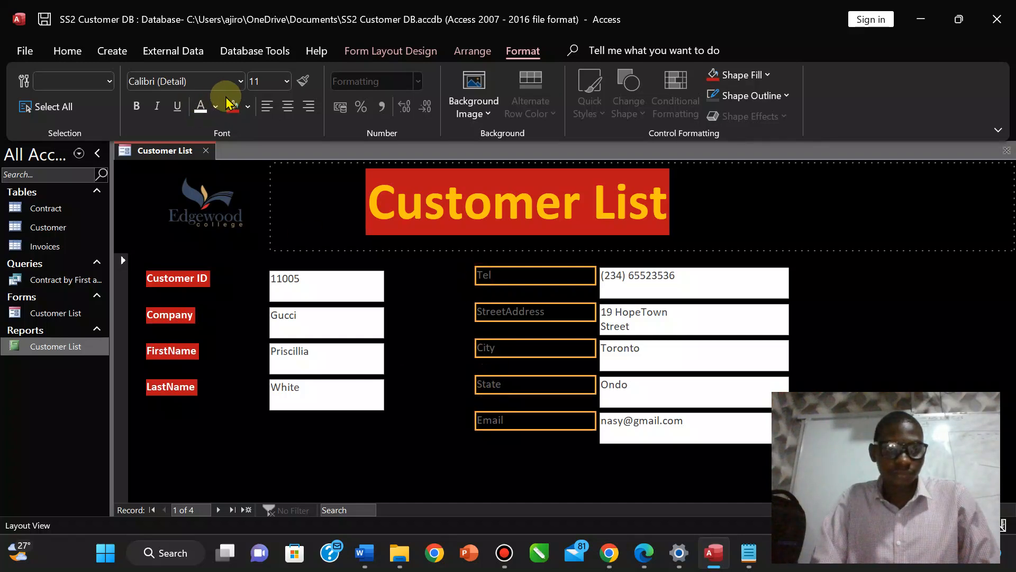
left_click(197, 108)
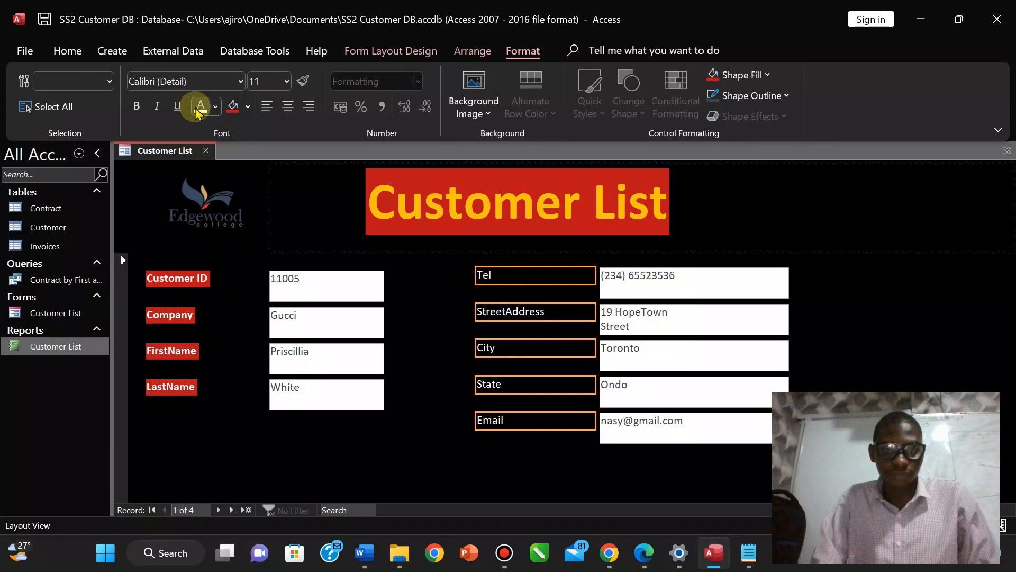
left_click(233, 107)
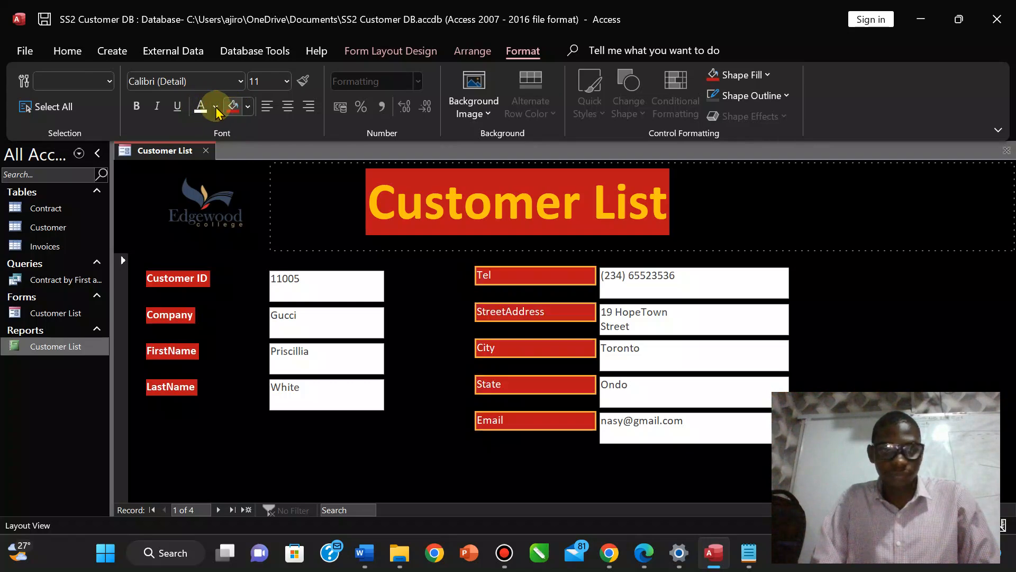
left_click(137, 107)
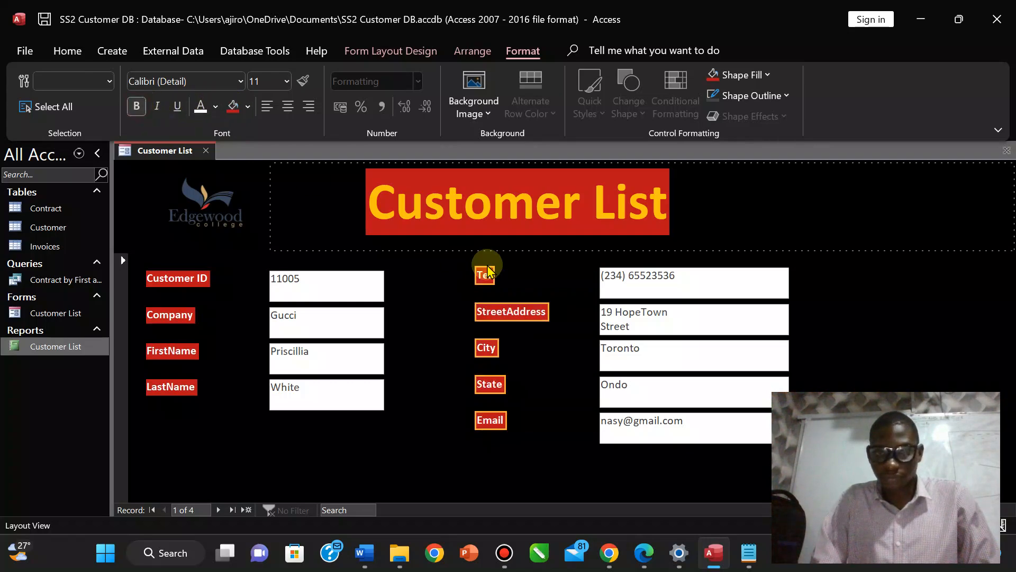
Select the Tel, StreetAddress, City, State and Email value boxes together.
left_click(622, 286)
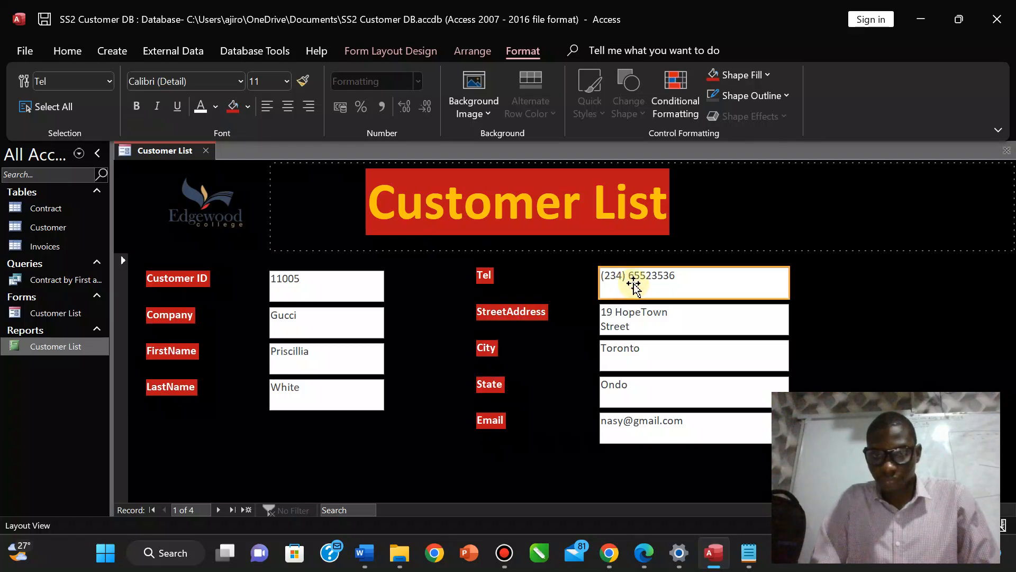
left_click(630, 324, "shift")
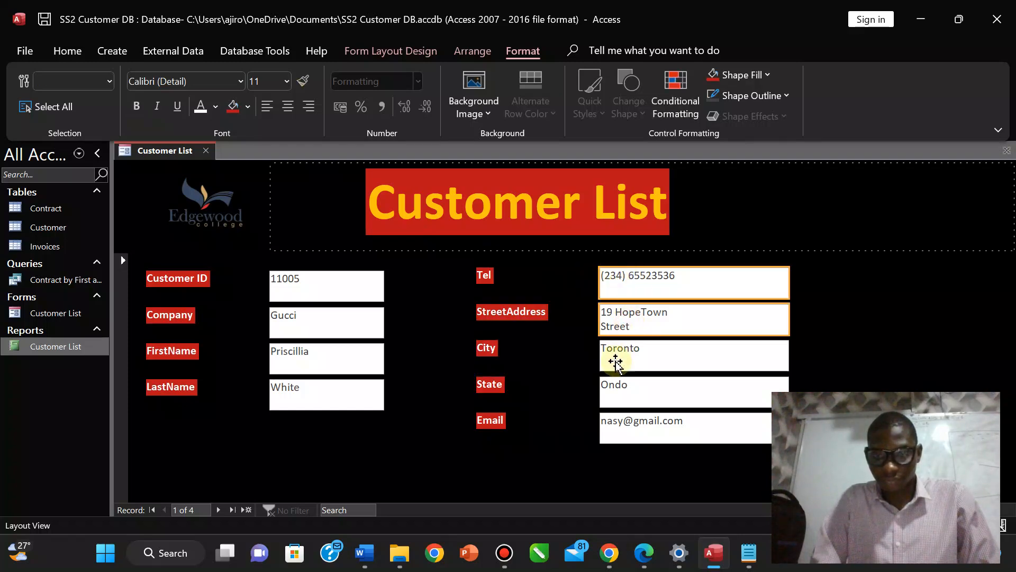
left_click(617, 361, "shift")
left_click(618, 390, "shift")
left_click(617, 429, "shift")
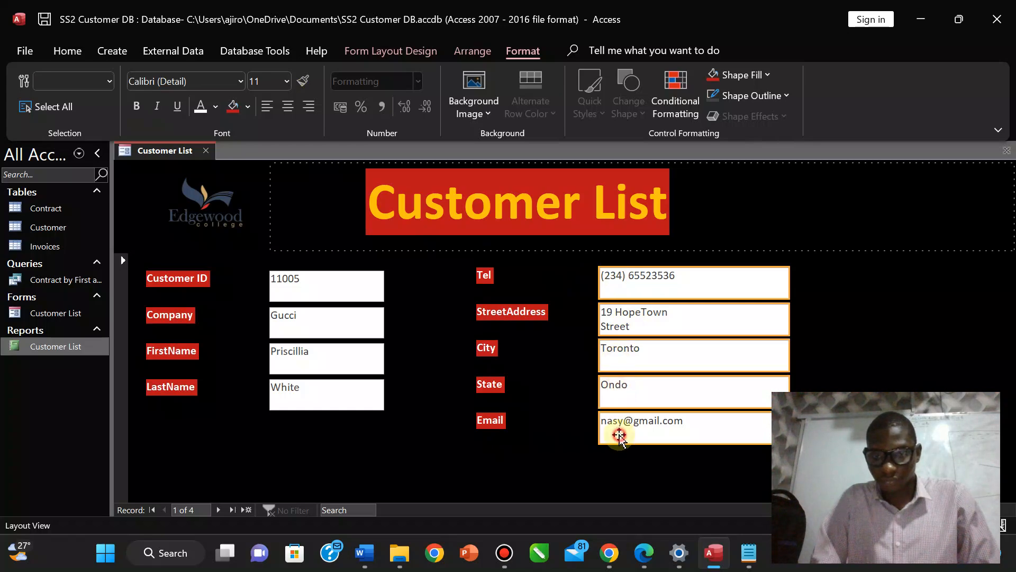
Narrow the five right-column value boxes and select the Tel-to-Email labels.
left_click_drag(789, 281, 714, 282)
left_click(484, 275)
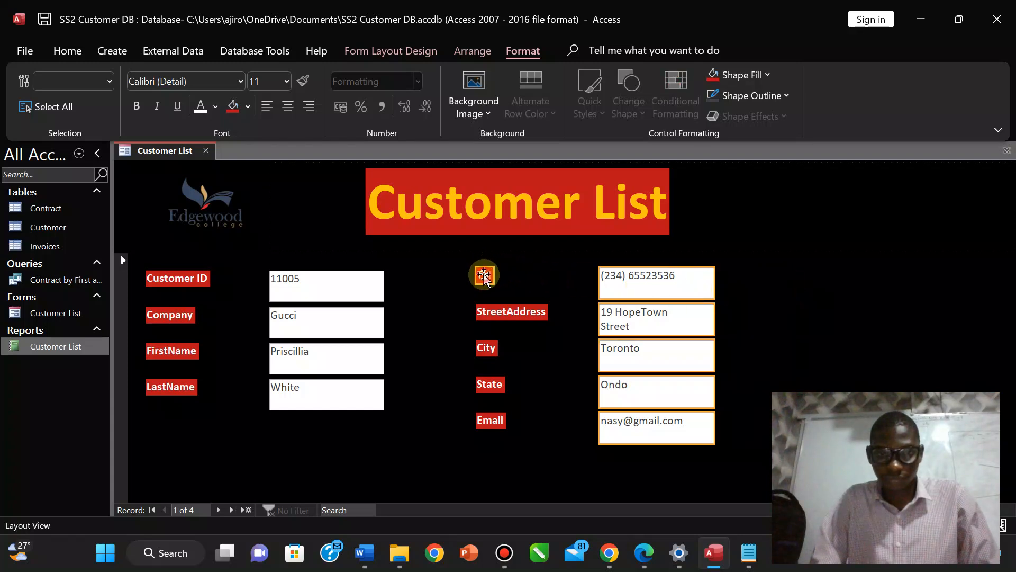
left_click(486, 348, "shift")
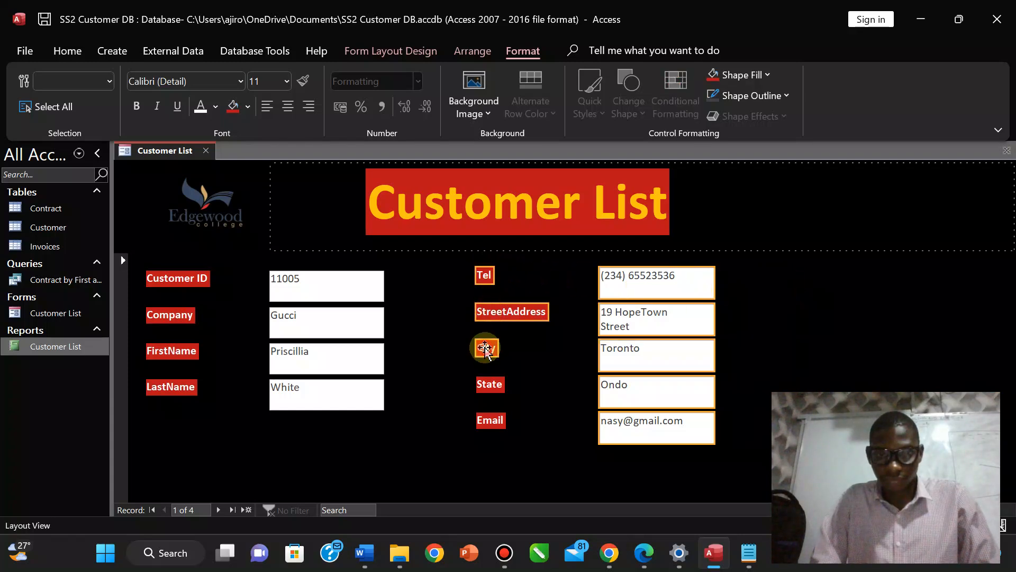
left_click(487, 384, "shift")
left_click(488, 420, "shift")
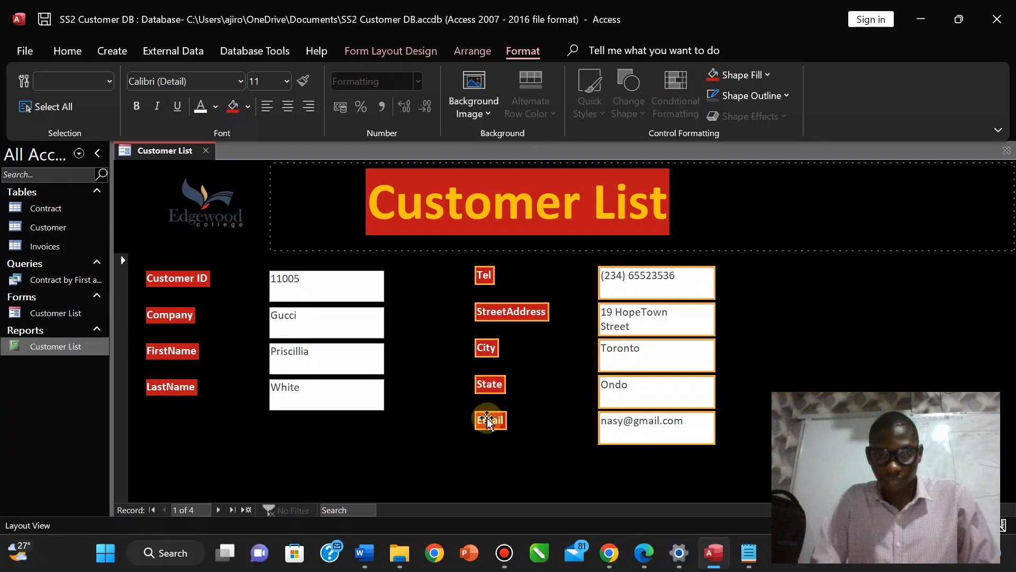
Shift the Tel-to-Email column left and slightly down, nearer the first column.
left_click_drag(611, 289, 580, 289)
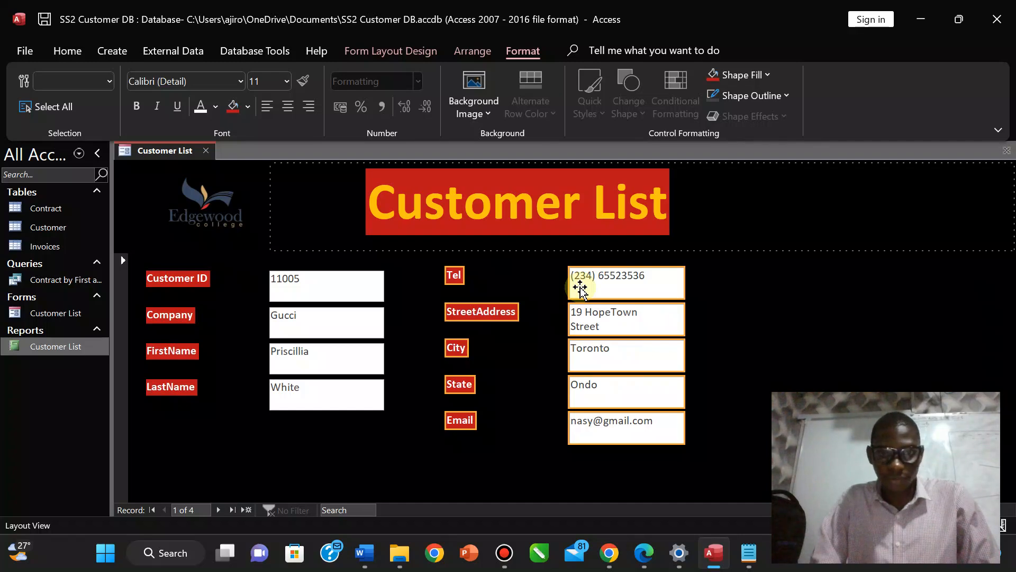
left_click_drag(578, 288, 571, 290)
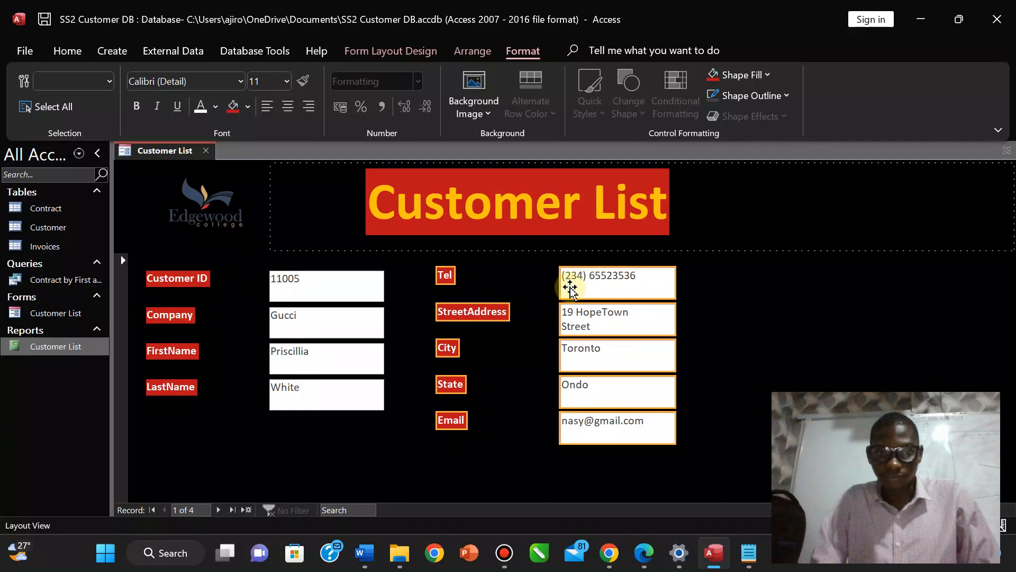
key("Left")
key("Left")
key("Left")
key("Left")
key("Left")
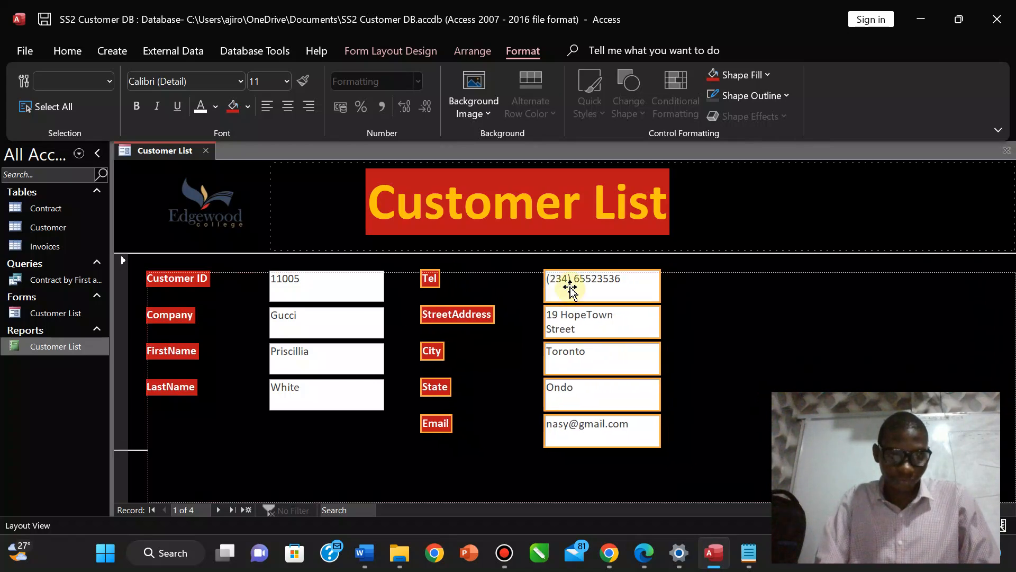
key("Down")
key("Down")
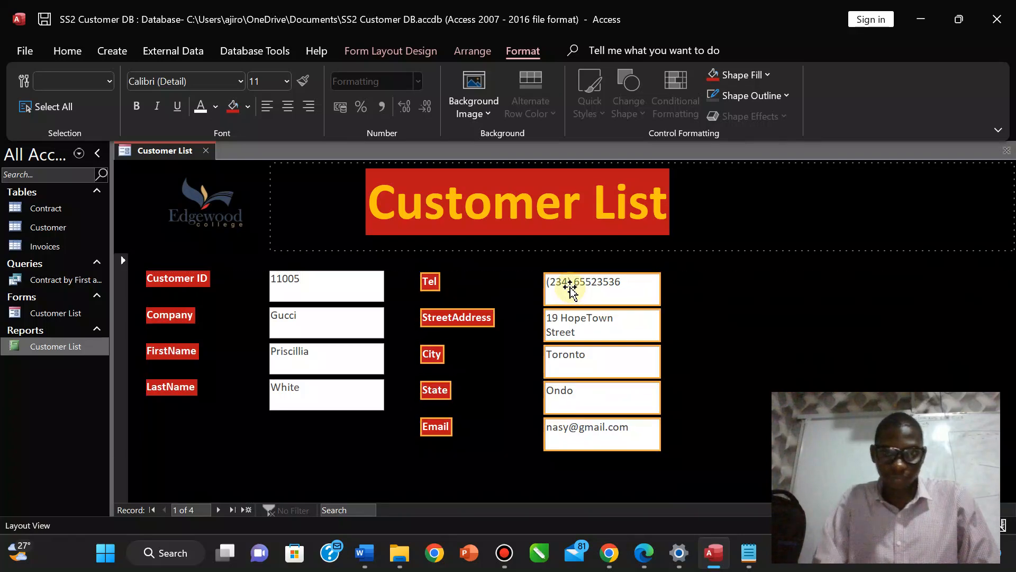
left_click(750, 297)
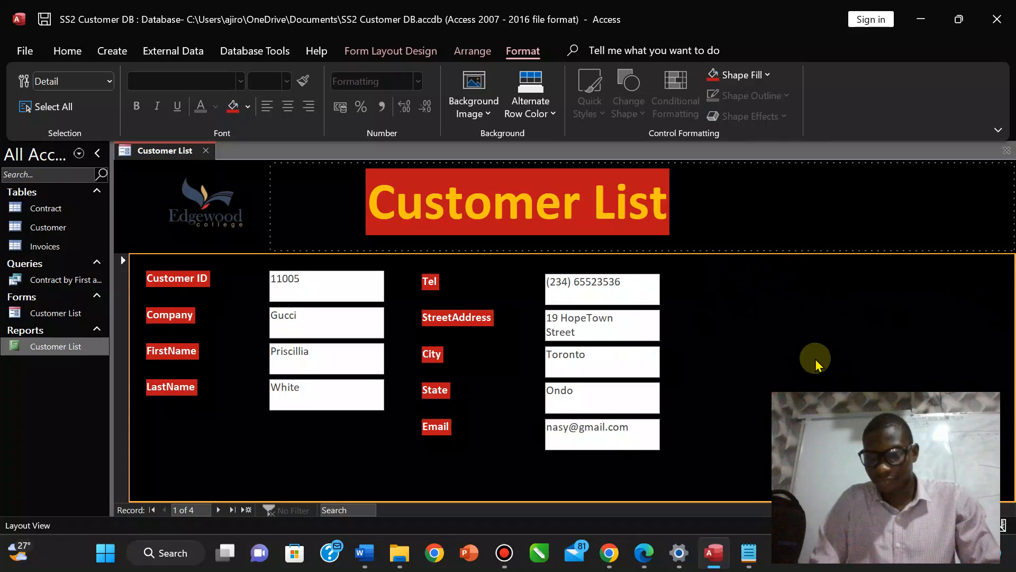
left_click(646, 552)
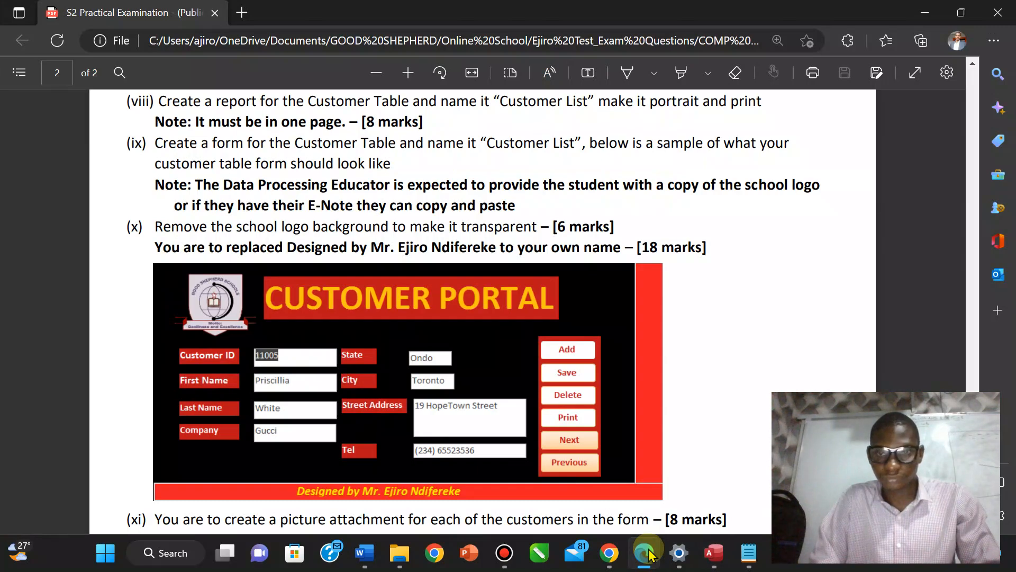
left_click(713, 552)
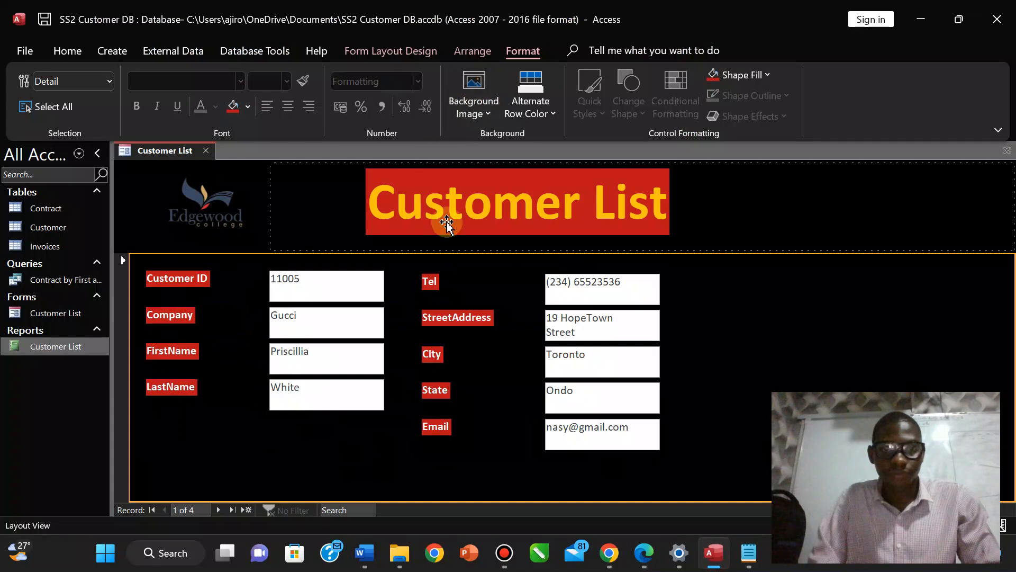
Try placing a Text Box and a Label on the form, undoing both.
left_click(468, 53)
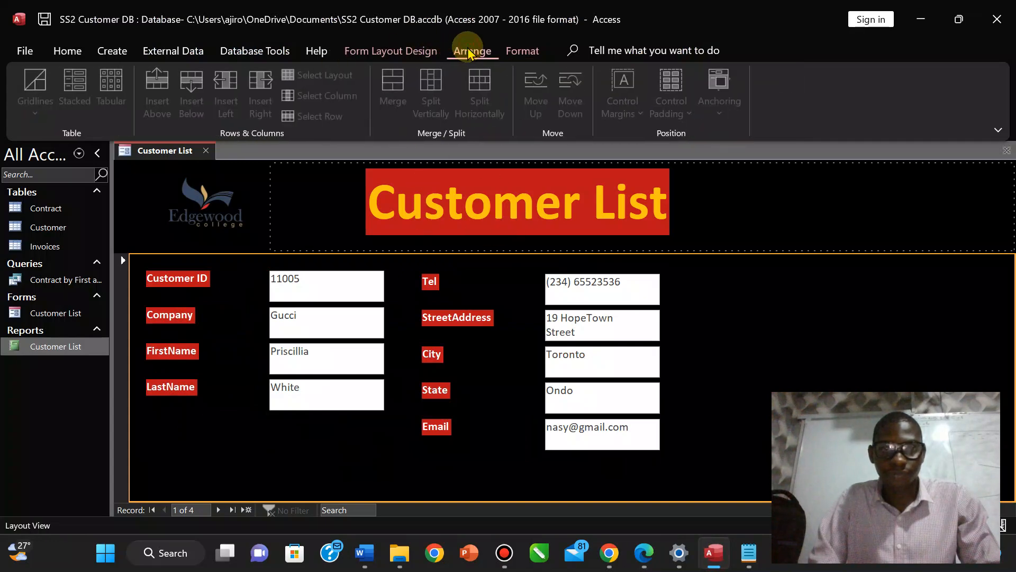
left_click(394, 51)
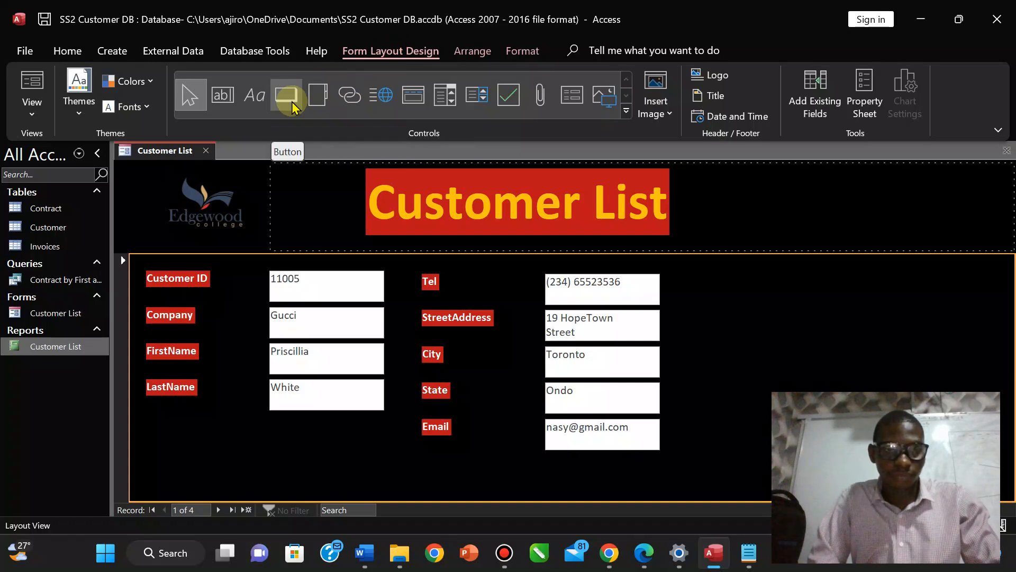
left_click(217, 105)
left_click(216, 105)
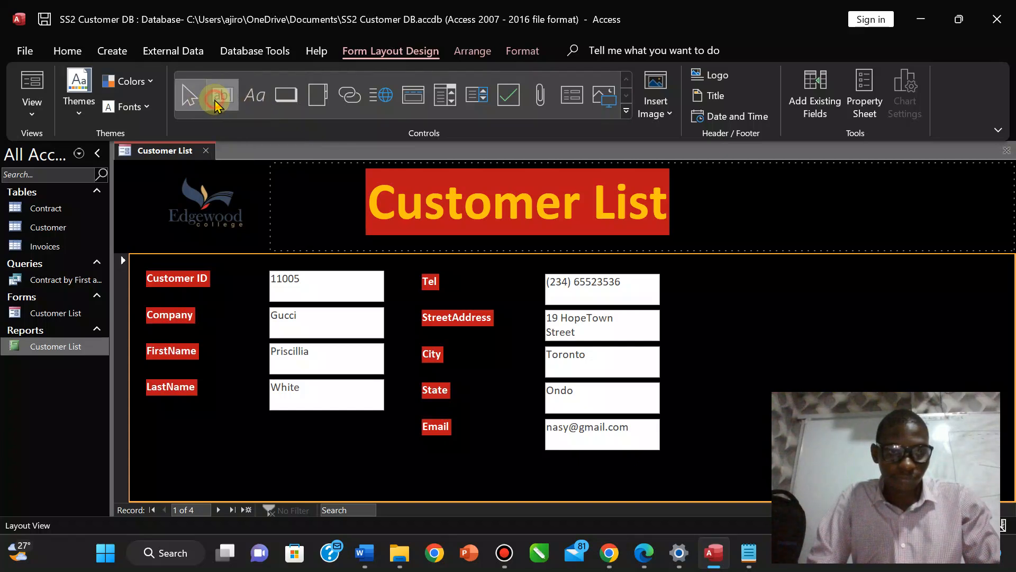
left_click(720, 282)
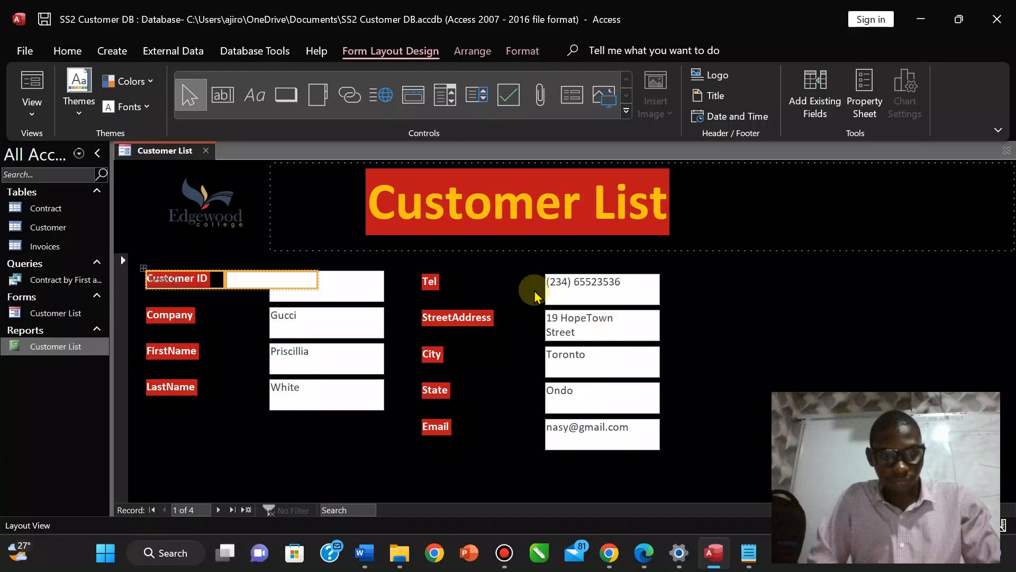
key("ctrl+z")
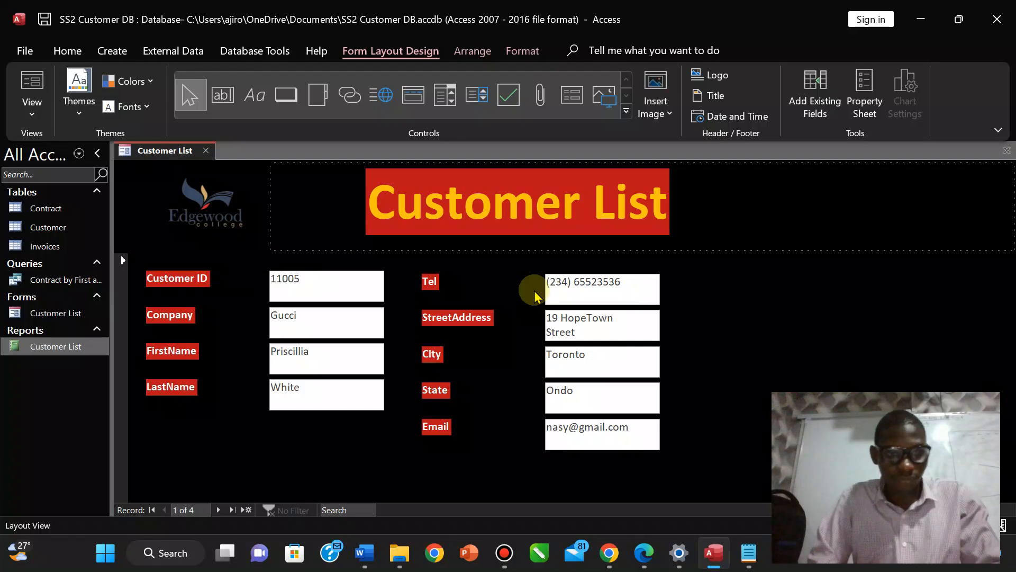
left_click(256, 97)
left_click(706, 293)
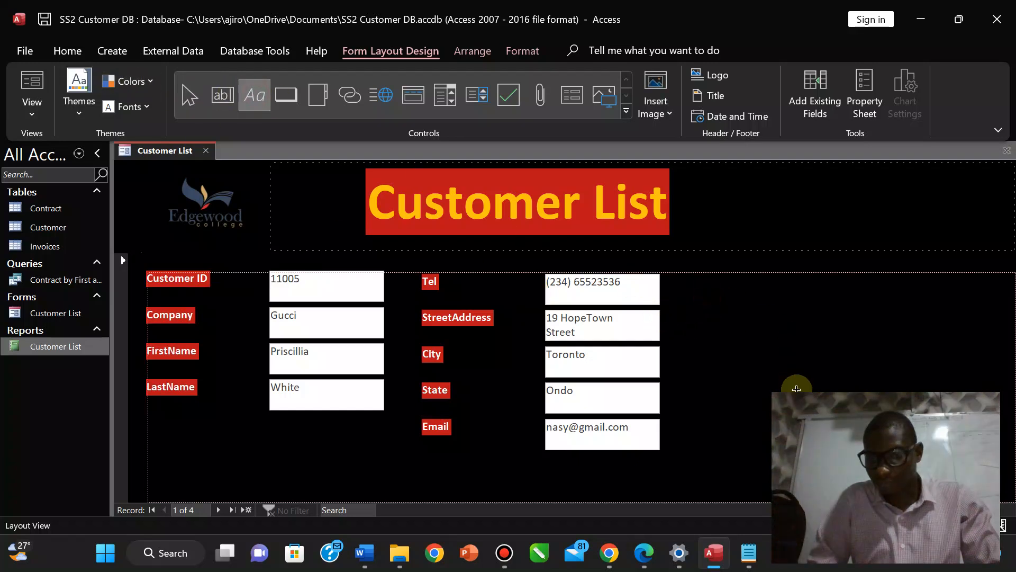
key("ctrl+z")
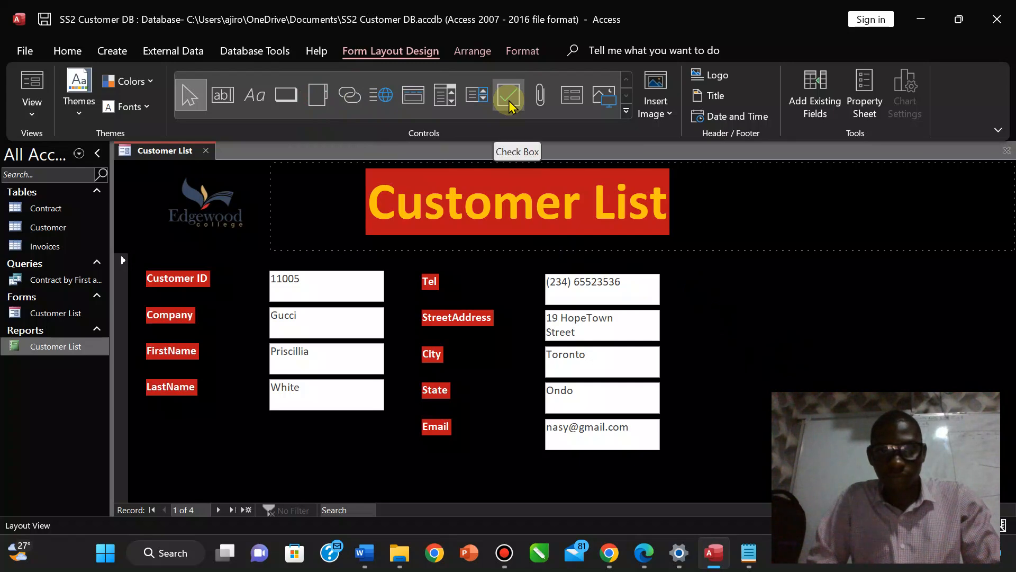
Browse the full controls gallery and ribbon tool groups, then open the View list.
left_click(628, 111)
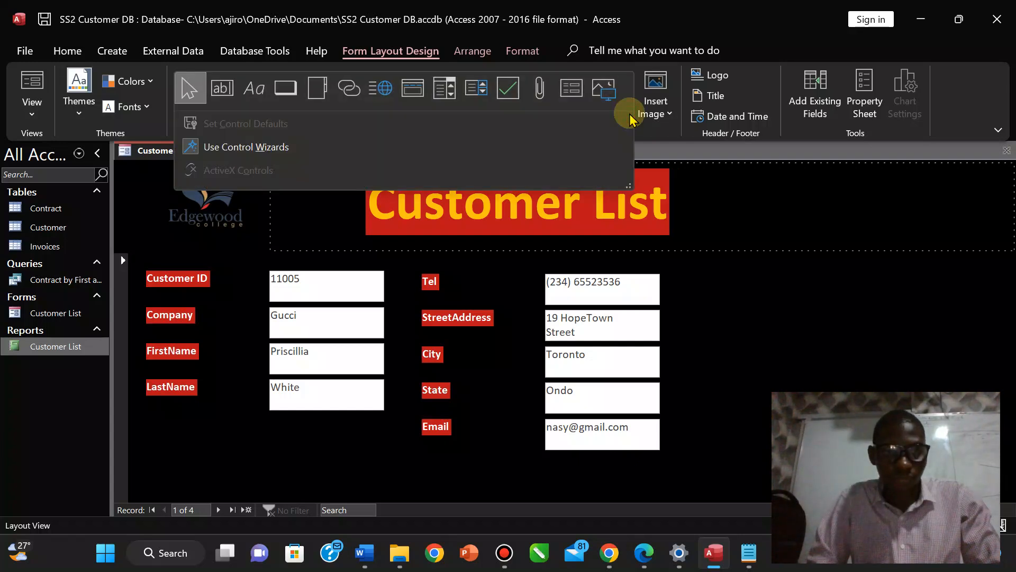
left_click(761, 73)
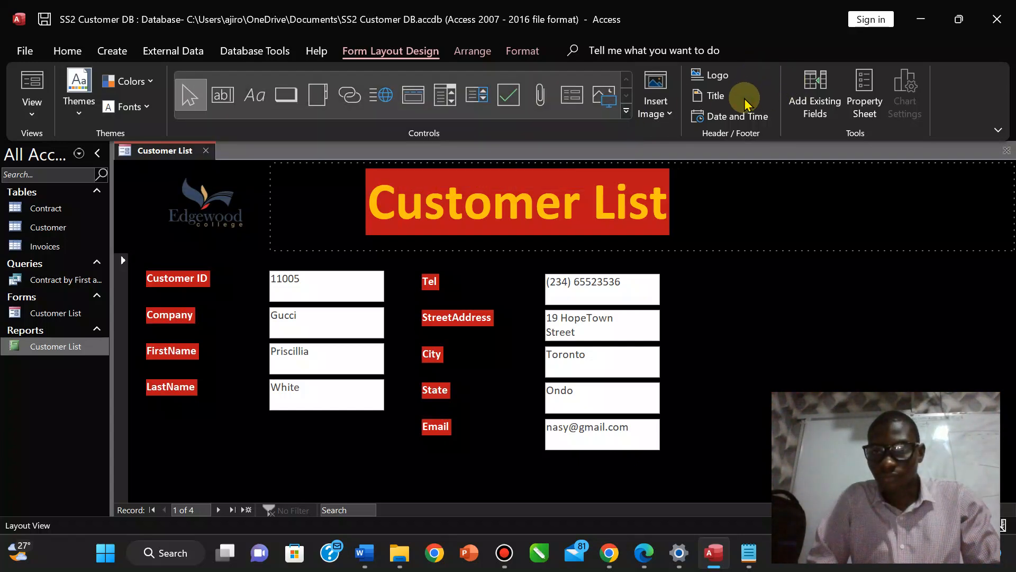
left_click(479, 52)
left_click(535, 51)
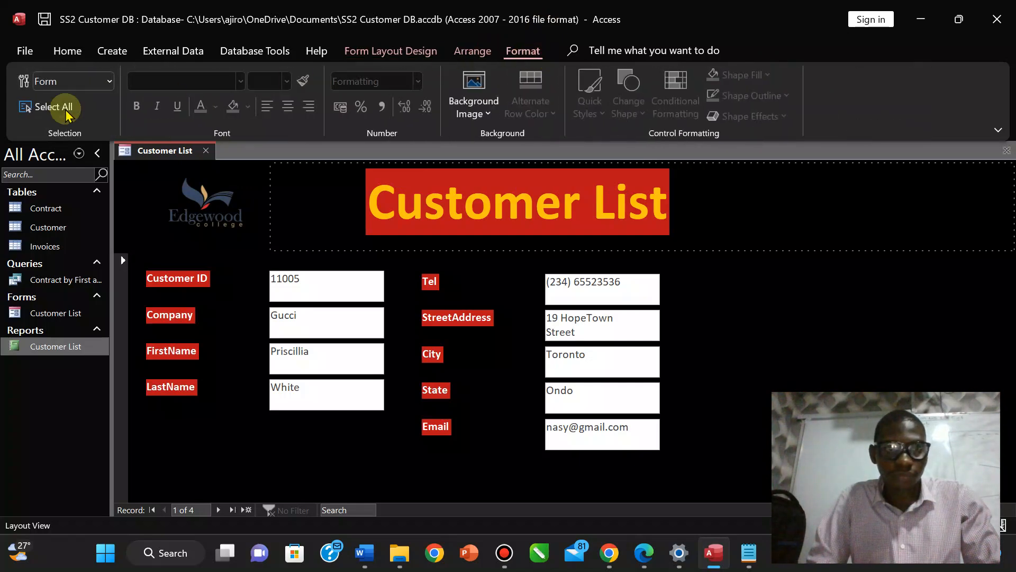
left_click(369, 50)
left_click(33, 109)
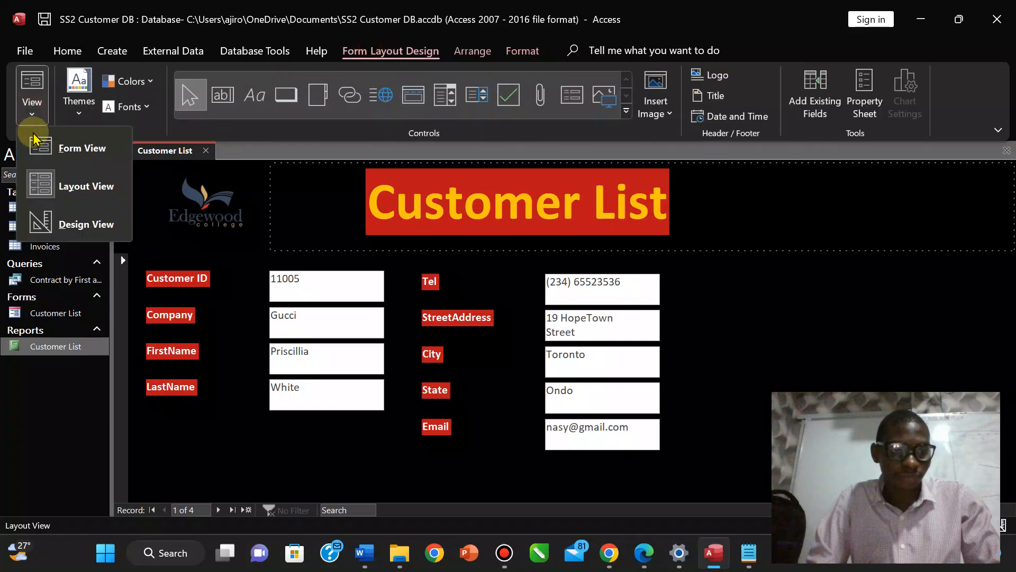
Switch the Customer List form to Design View and scroll down to its Form Footer.
left_click(48, 222)
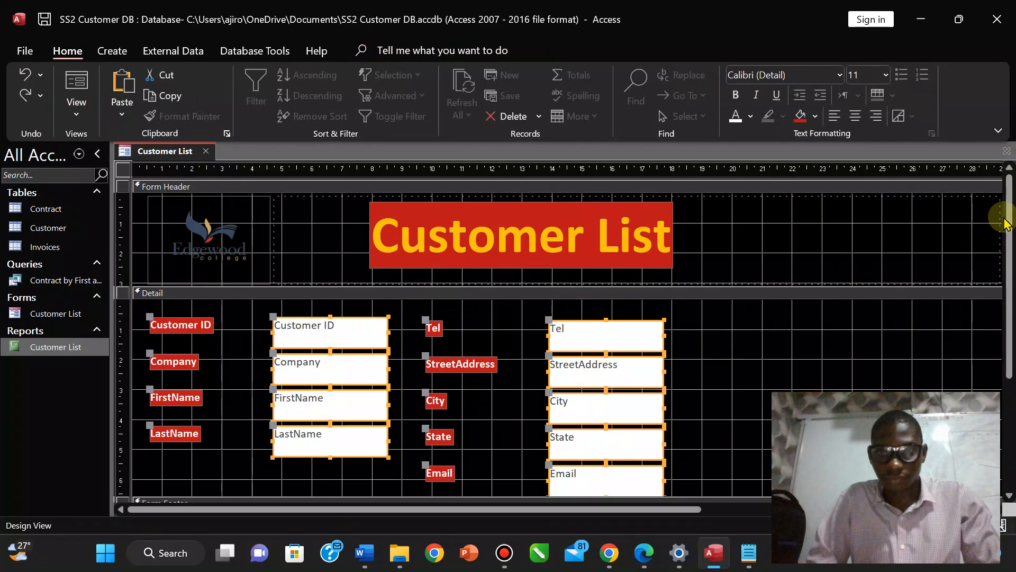
left_click_drag(1012, 227, 1011, 264)
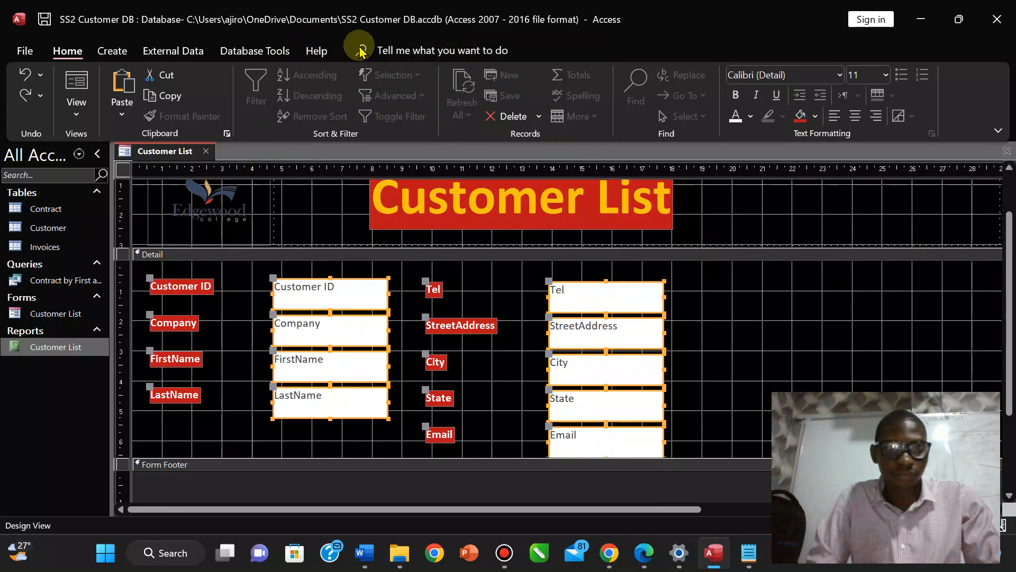
left_click(739, 293)
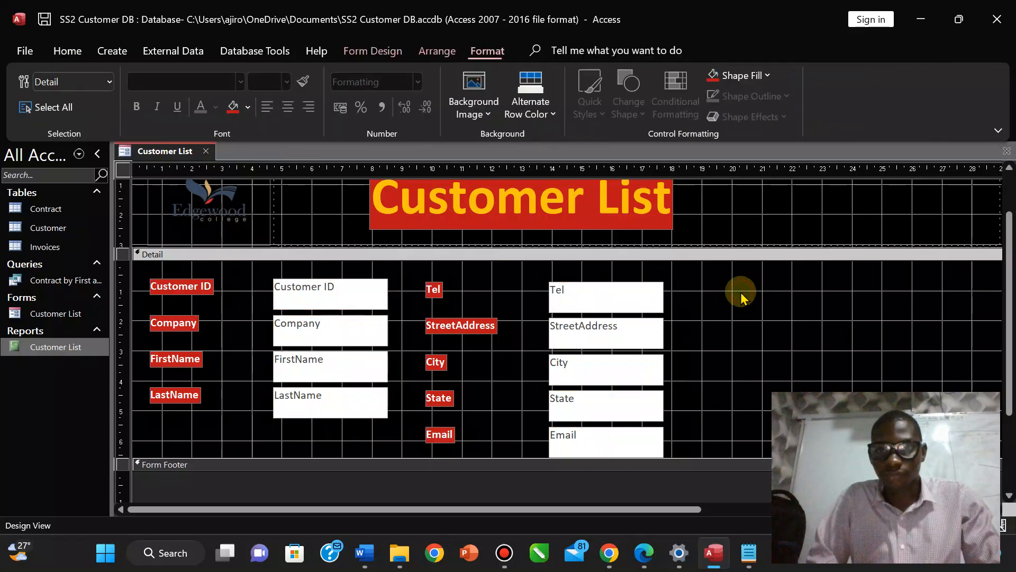
left_click(389, 57)
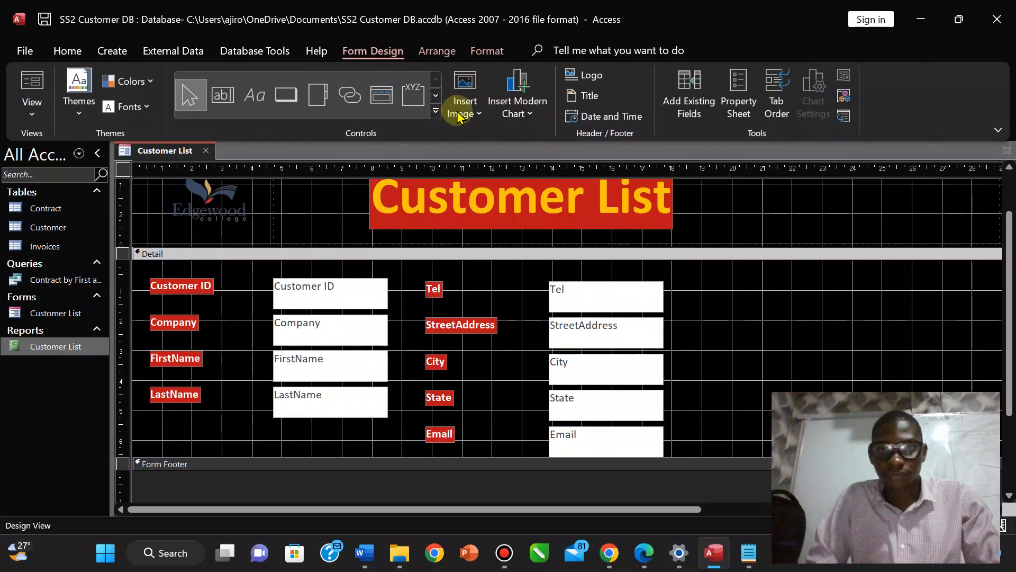
left_click(438, 51)
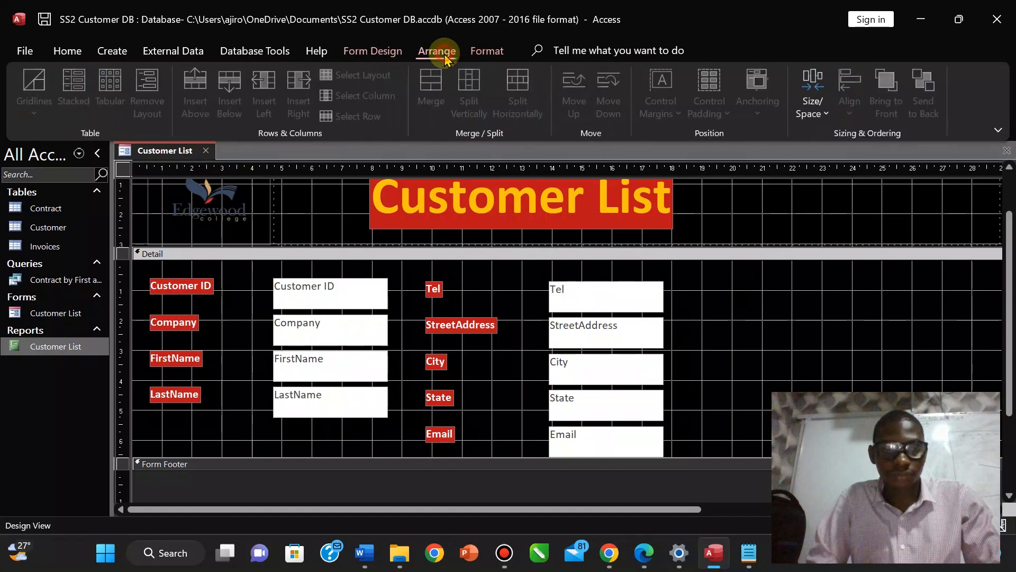
left_click(502, 52)
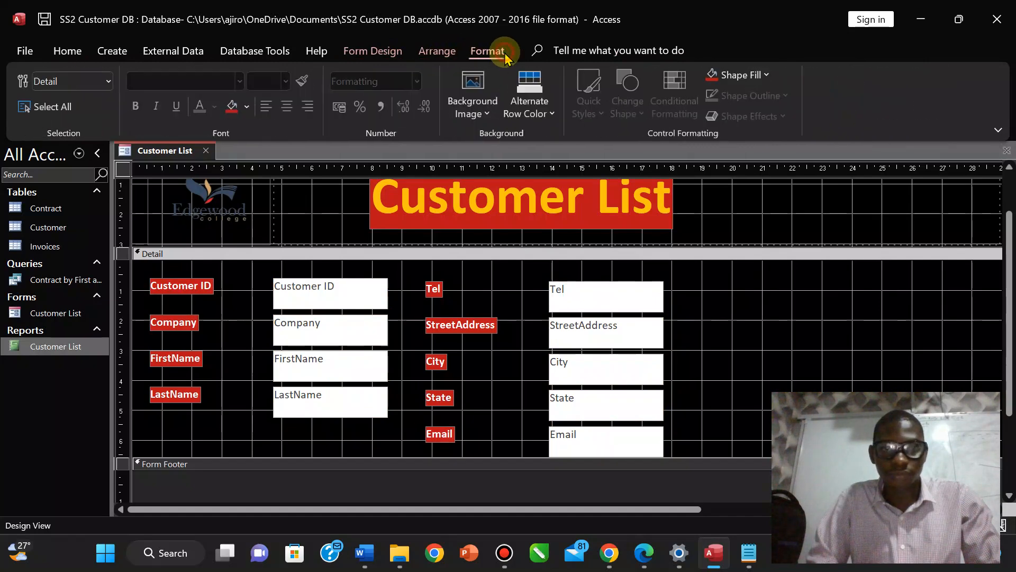
left_click(374, 50)
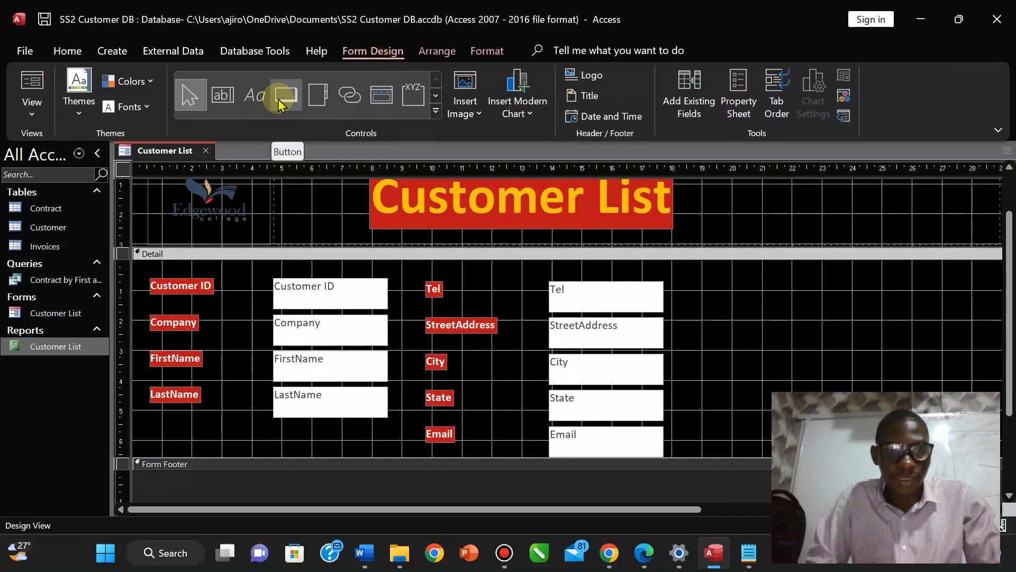
Try drawing a label box right of the Tel field, then discard the empty label.
left_click(377, 221)
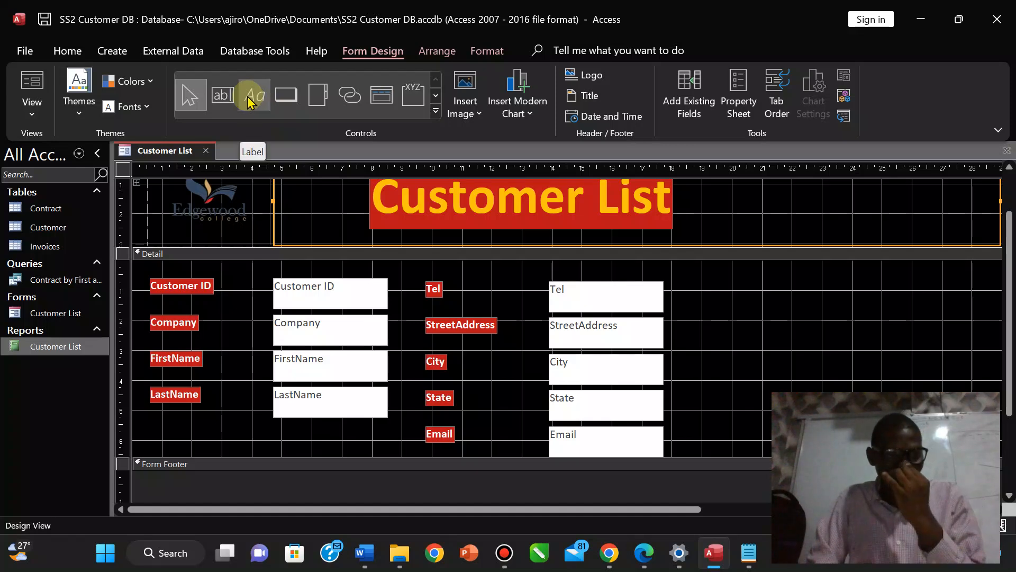
left_click(652, 566)
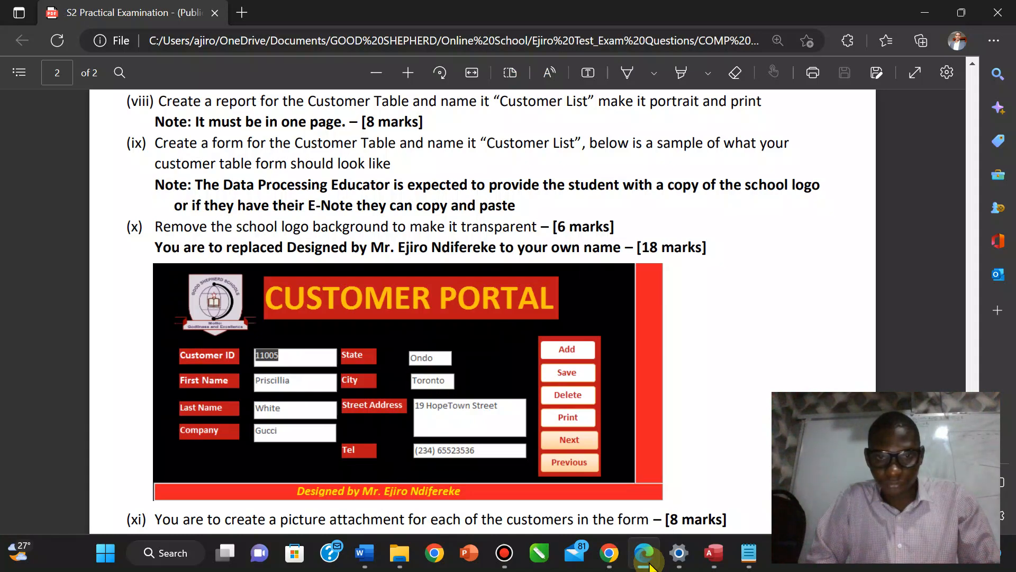
left_click(652, 565)
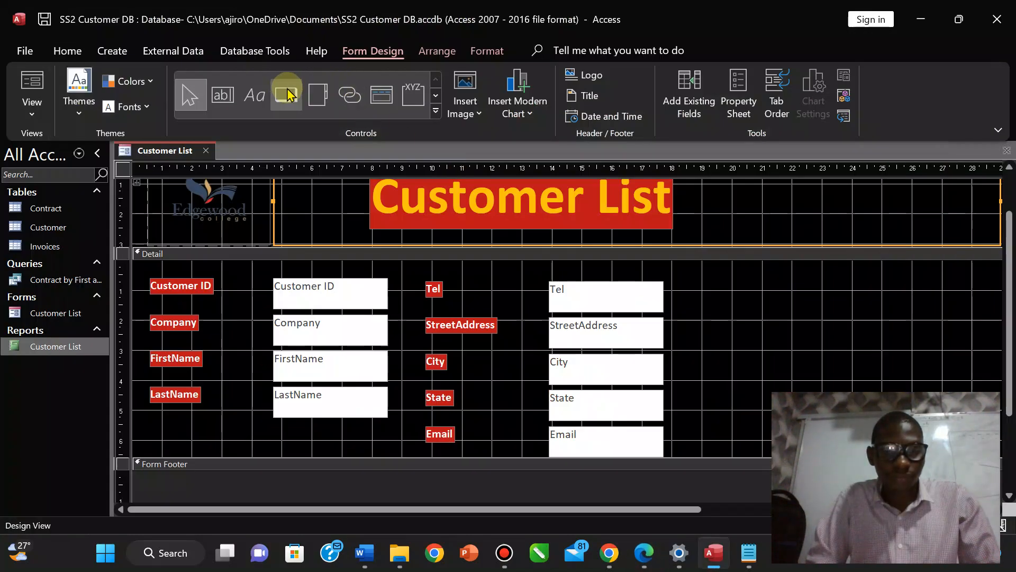
left_click(259, 98)
left_click_drag(693, 290, 777, 406)
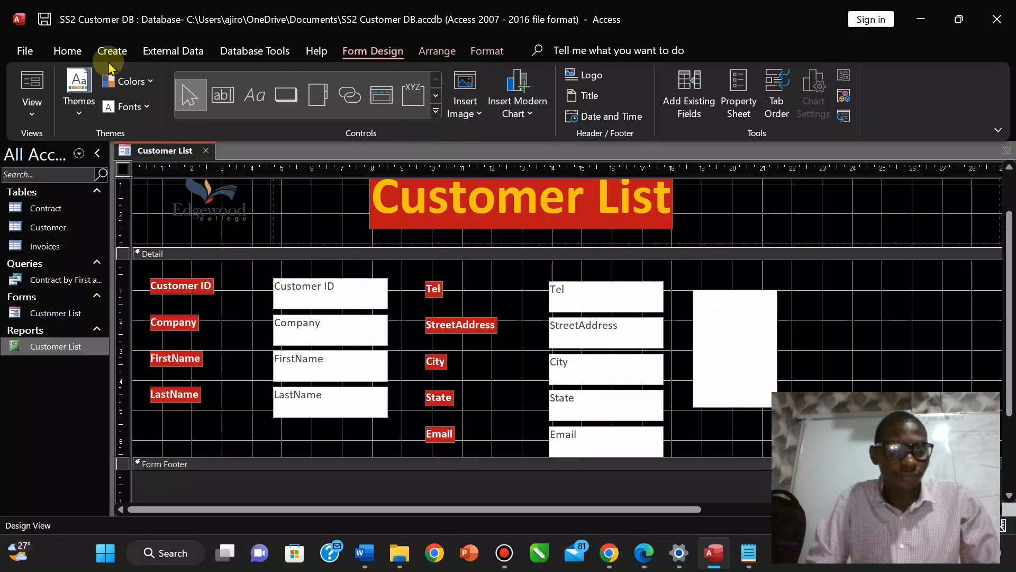
left_click(67, 51)
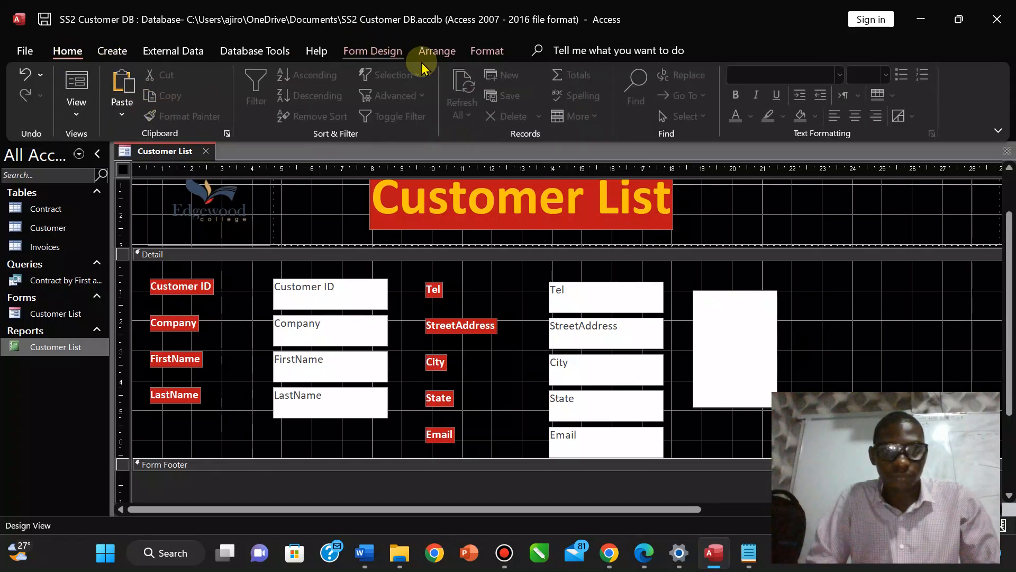
left_click(472, 51)
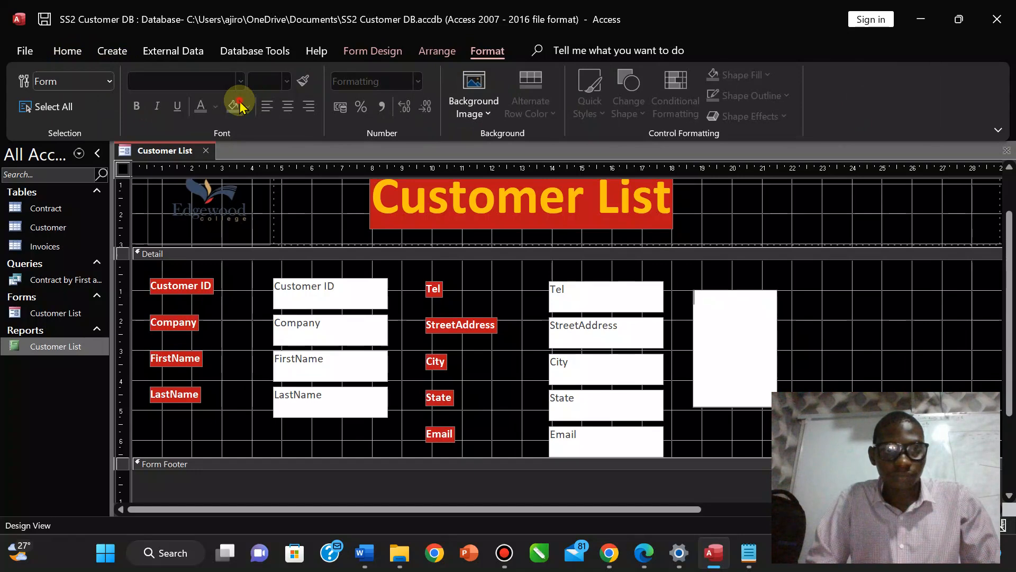
left_click(705, 281)
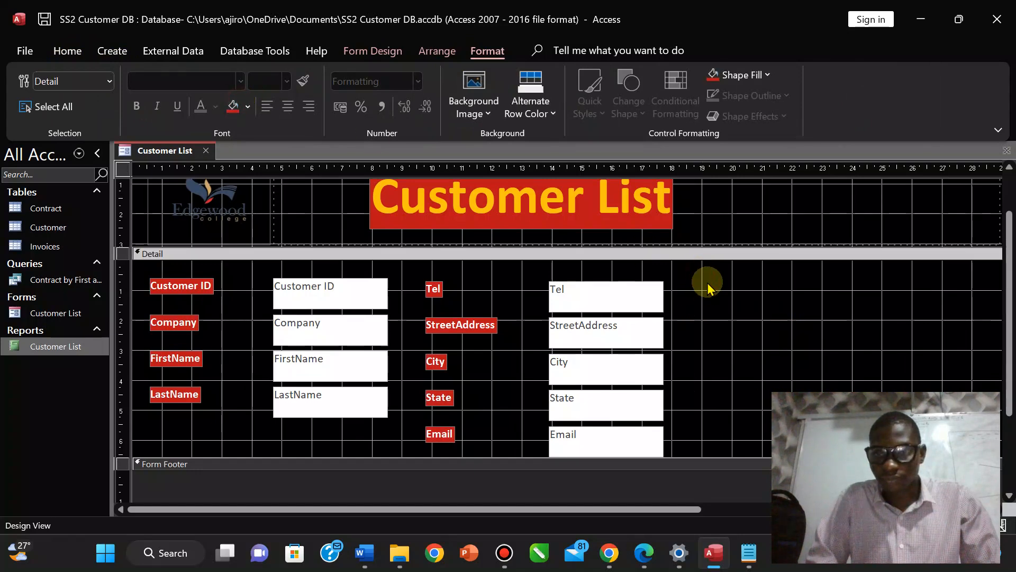
Draw a trial text box right of the Tel field, then delete it and its Text38 label.
left_click(435, 289)
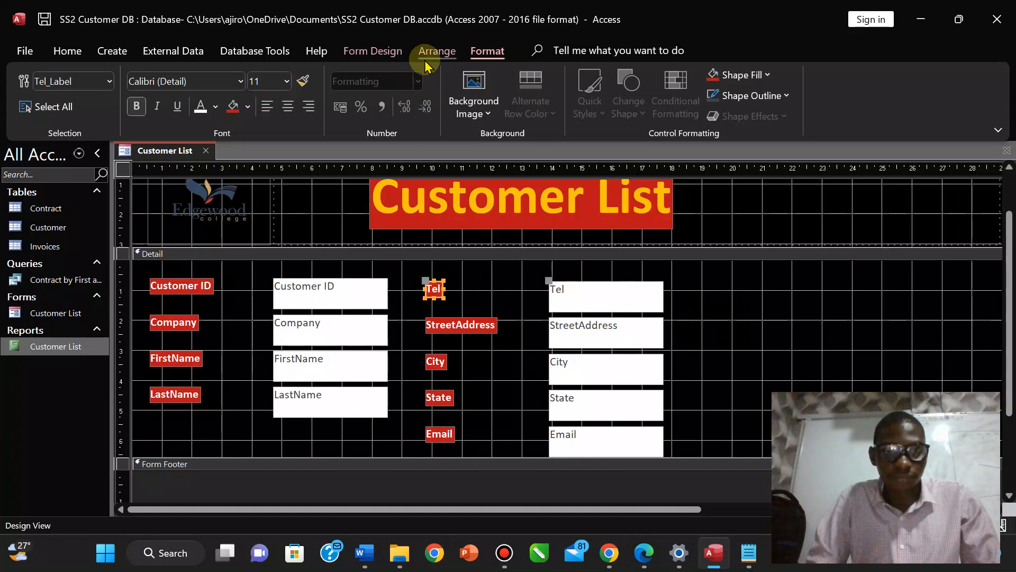
left_click(395, 61)
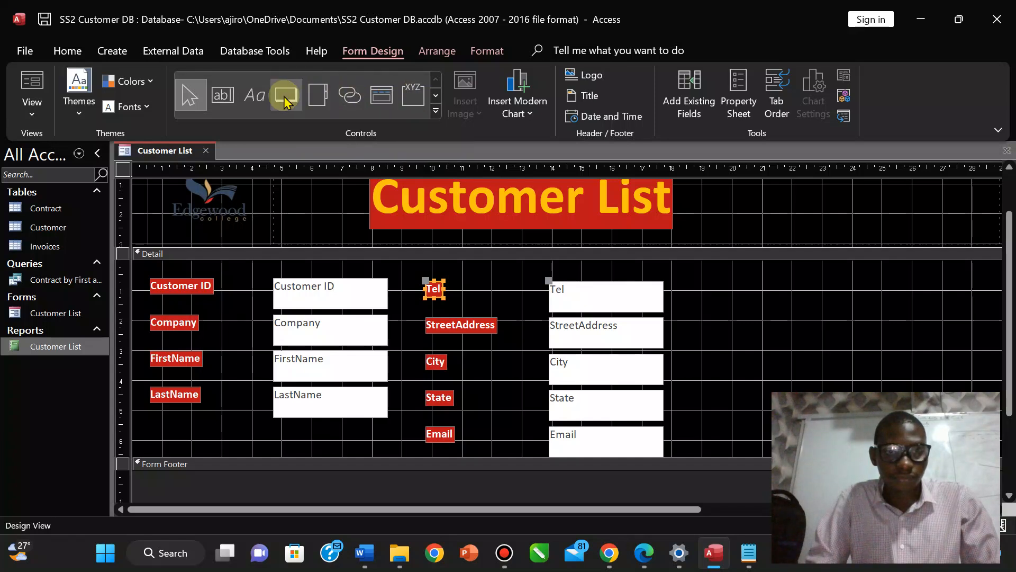
left_click(223, 95)
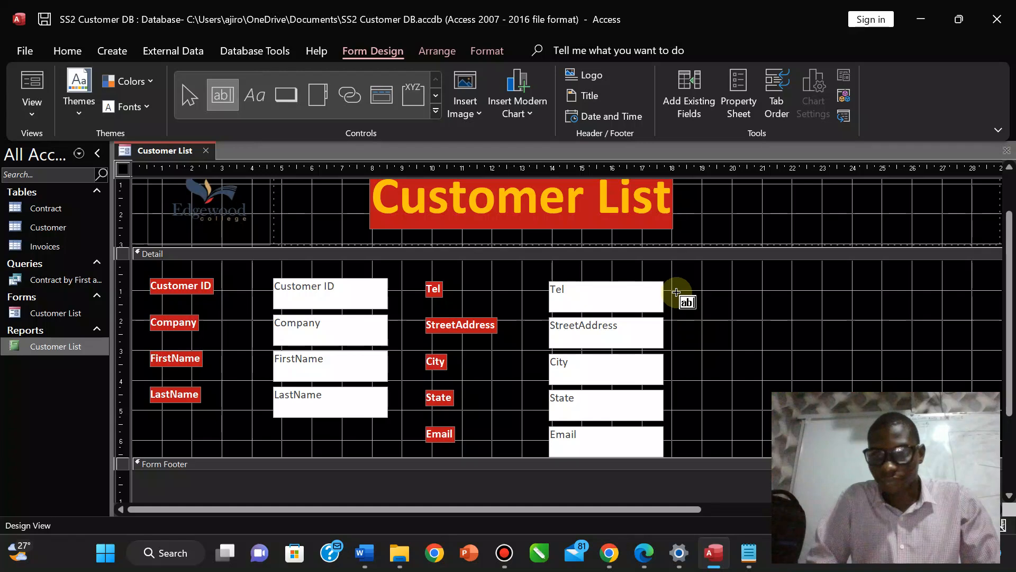
mouse_move(684, 294)
left_mouse_down()
mouse_move(774, 352)
mouse_move(788, 389)
left_mouse_up()
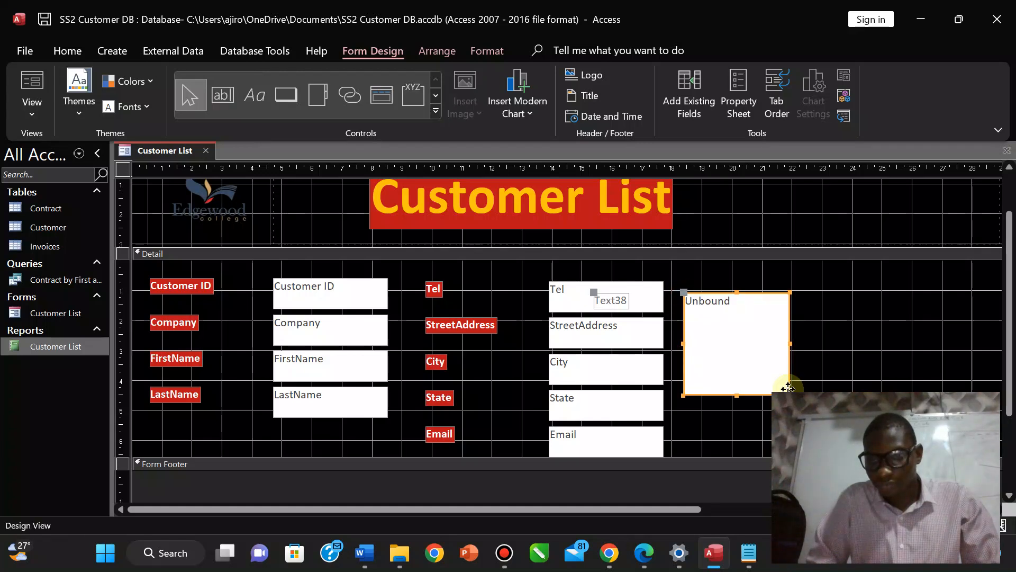
left_click(739, 318)
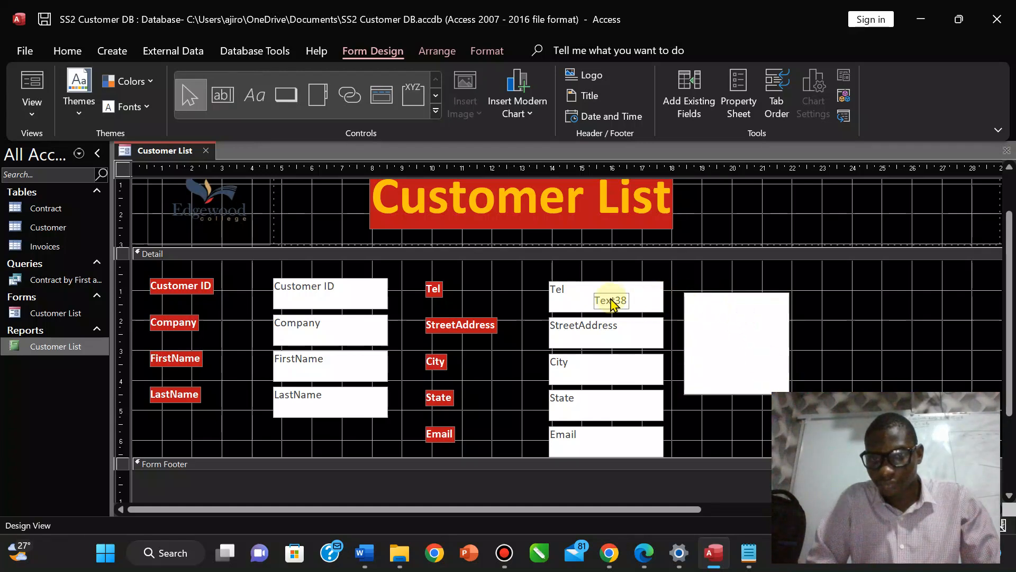
left_click(613, 306)
key("Delete")
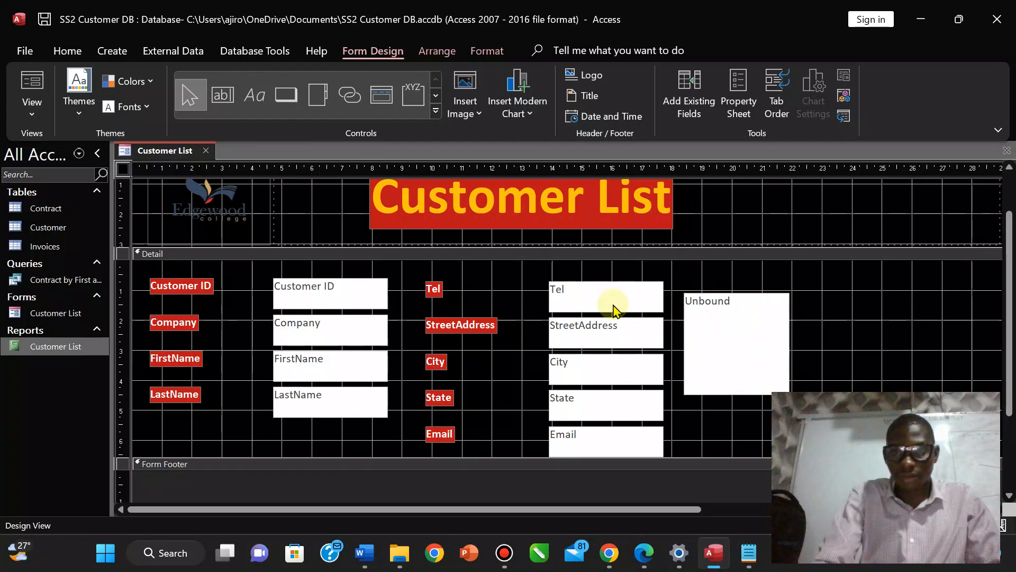
left_click(733, 313)
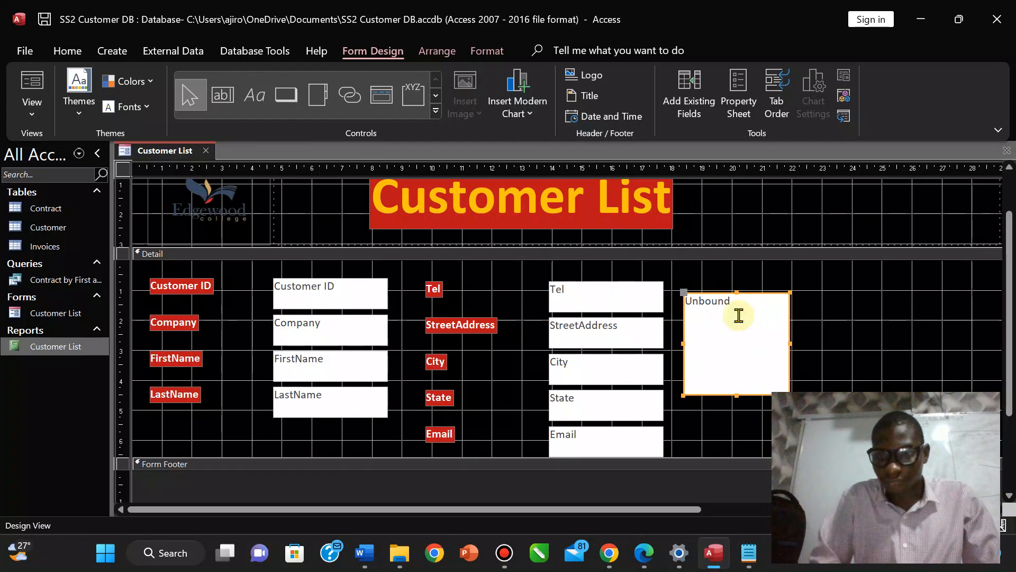
key("Delete")
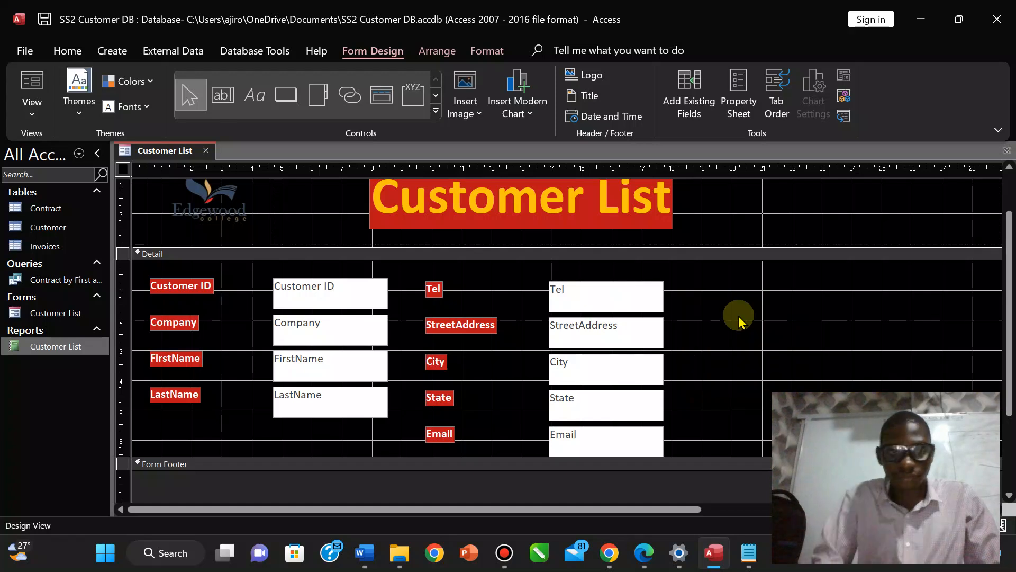
Draw a trial label beside StreetAddress, discard it, and bring the exam PDF into view.
left_click(261, 98)
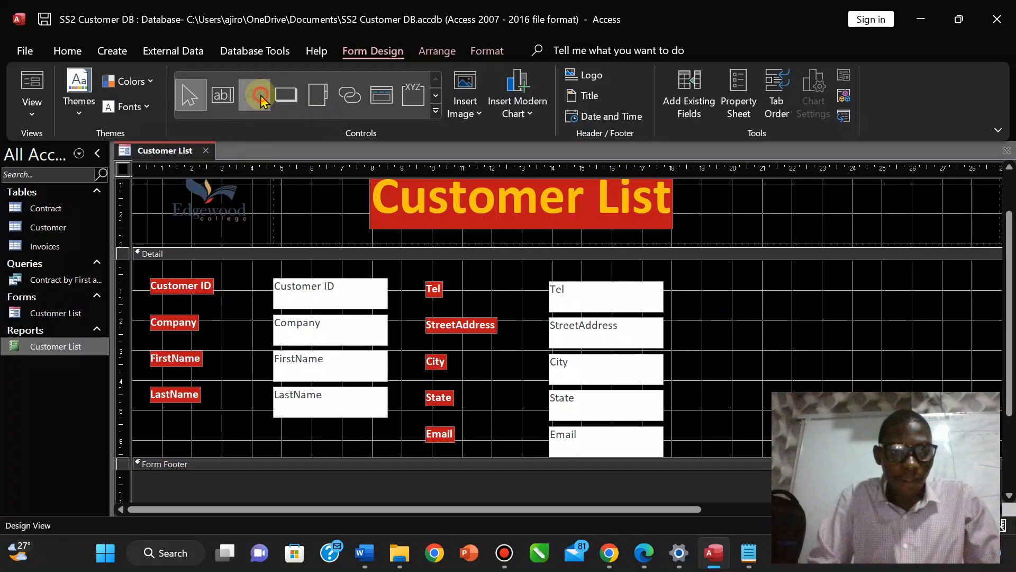
left_click_drag(699, 320, 794, 362)
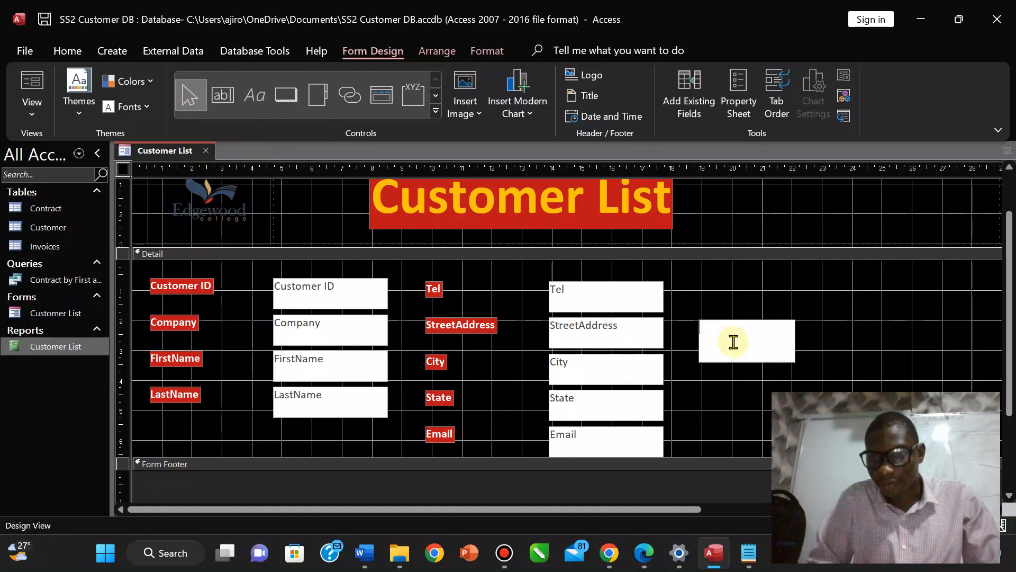
left_click(786, 296)
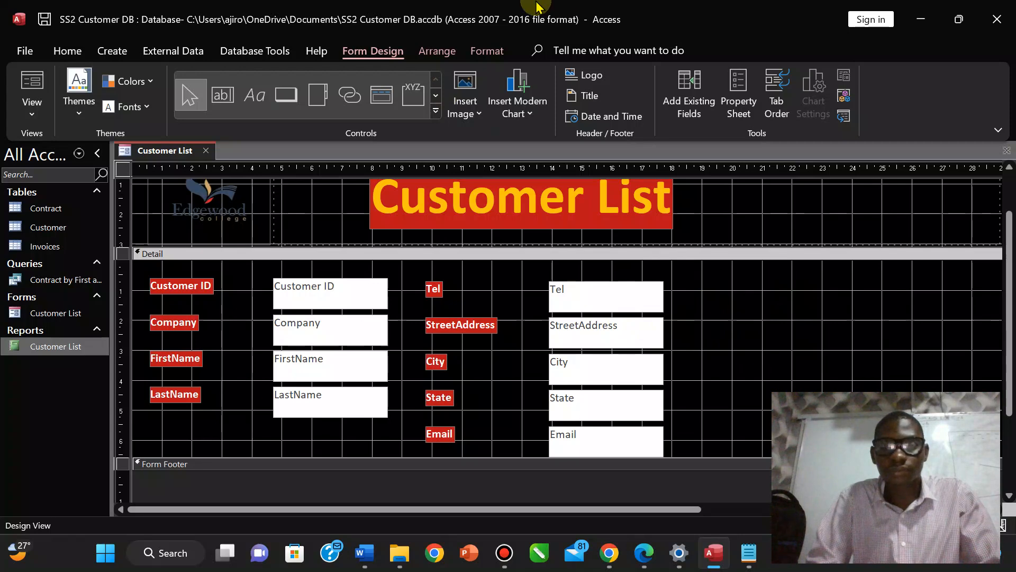
mouse_move(539, 7)
left_click(573, 12)
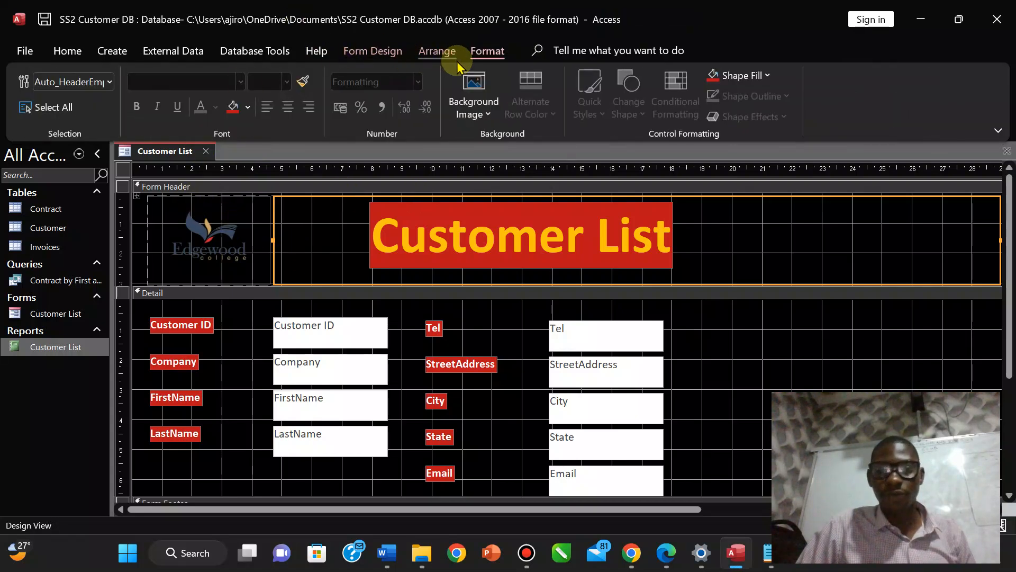
Check the exam PDF, then draw a tall rectangle right of the Tel–Email fields.
left_click(653, 565)
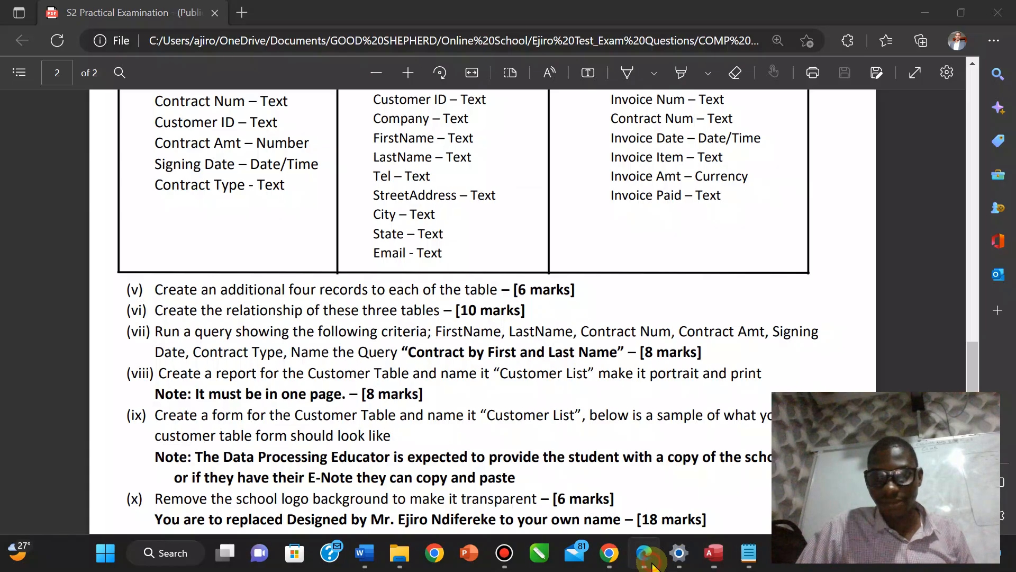
scroll(977, 389, "down", 7)
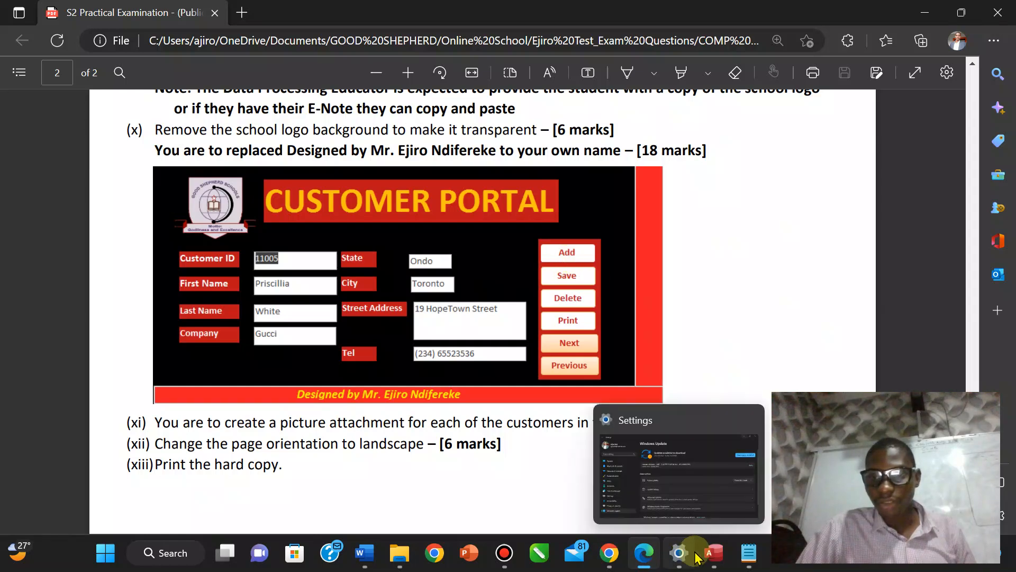
left_click(714, 553)
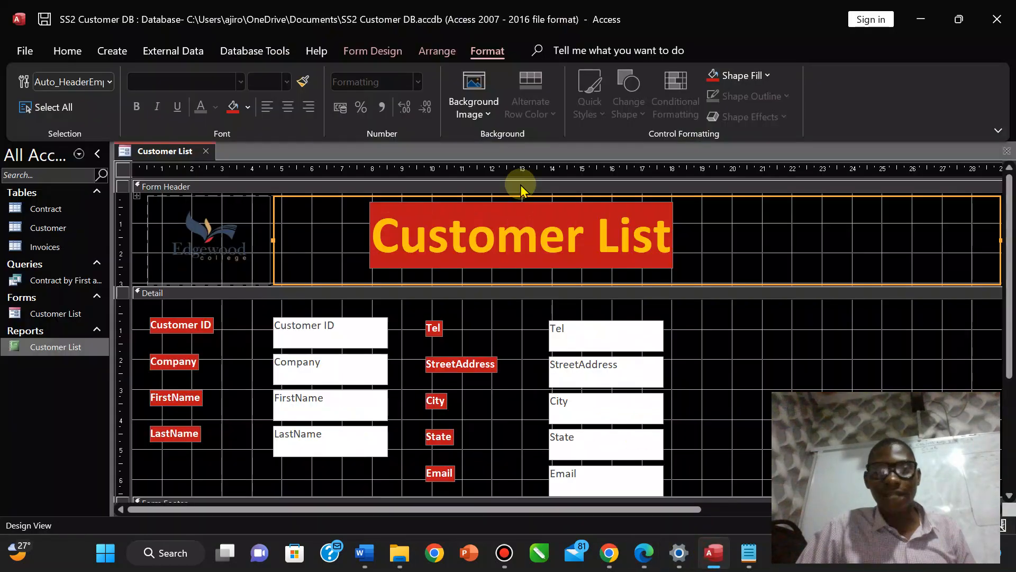
left_click(380, 52)
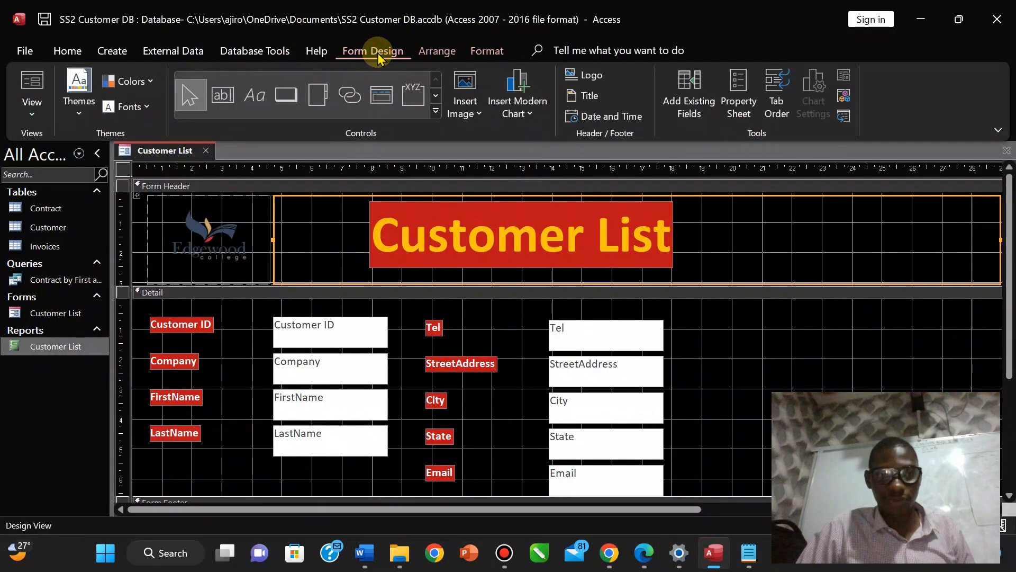
left_click(435, 98)
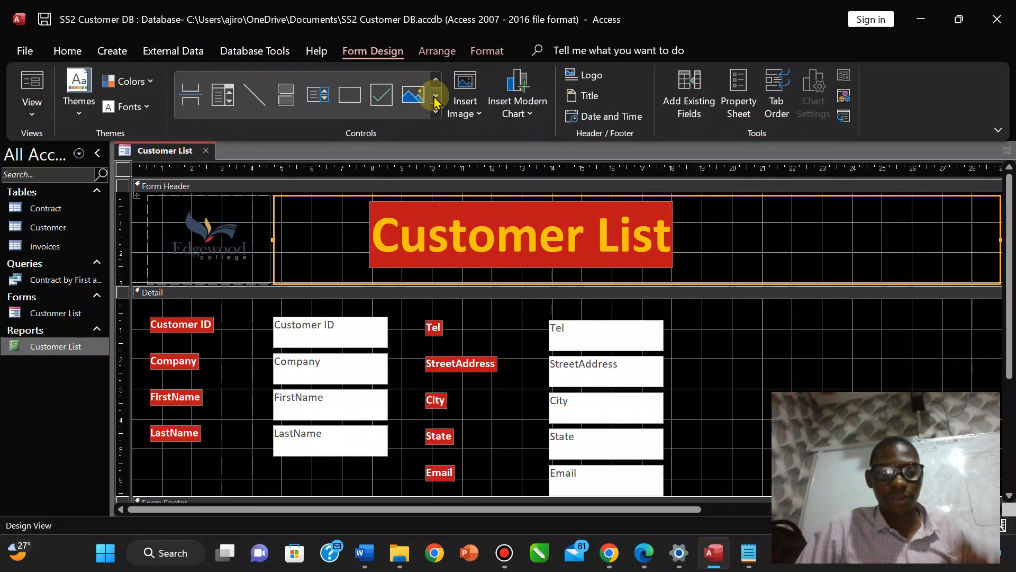
left_click(349, 95)
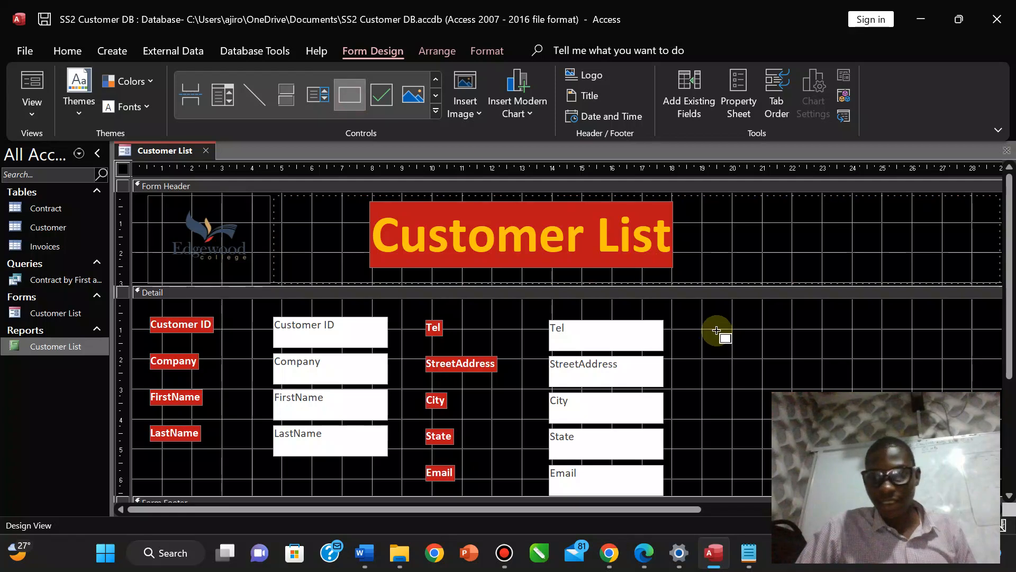
mouse_move(716, 330)
left_mouse_down()
mouse_move(757, 365)
mouse_move(799, 447)
mouse_move(799, 485)
left_mouse_up()
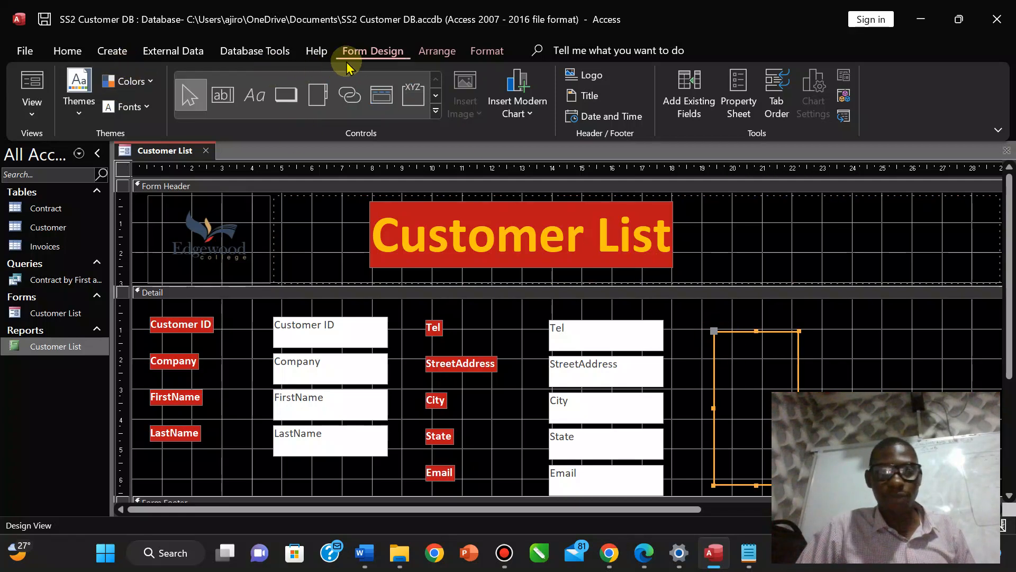
Fill the rectangle with red and nudge it slightly up and left.
left_click(487, 51)
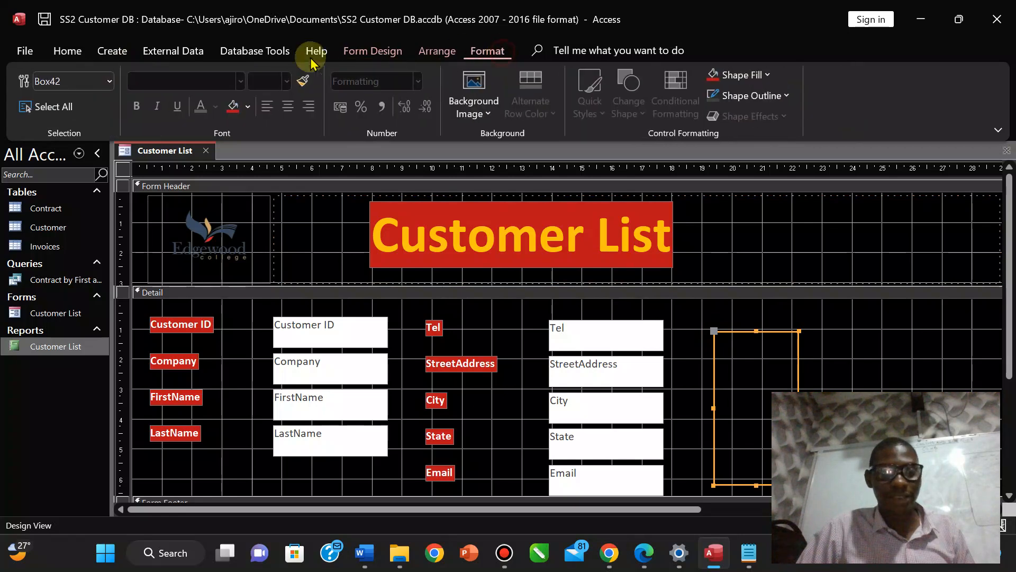
left_click(233, 108)
left_click(752, 396)
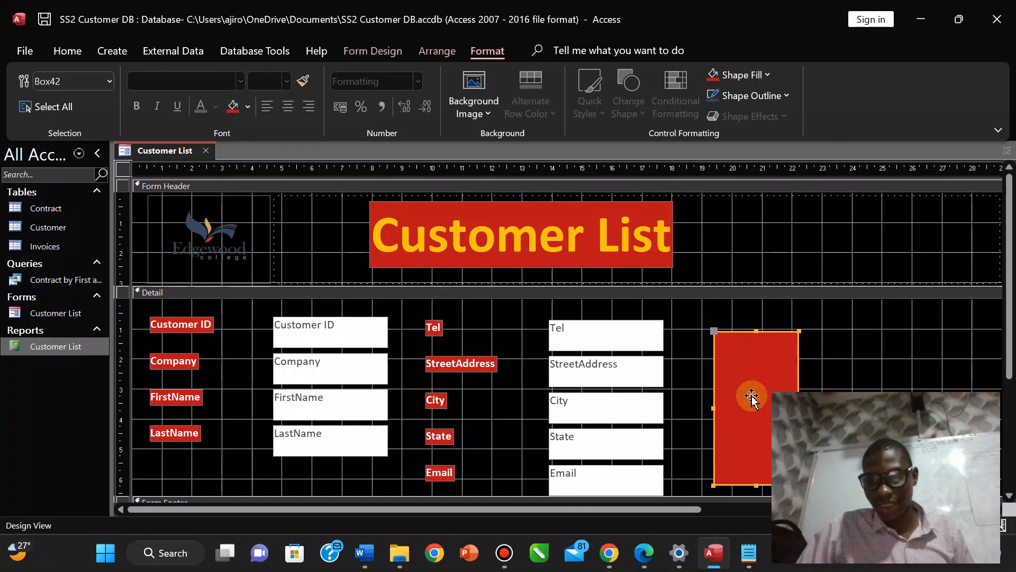
mouse_move(752, 396)
left_mouse_down()
mouse_move(726, 381)
mouse_move(737, 384)
left_mouse_up()
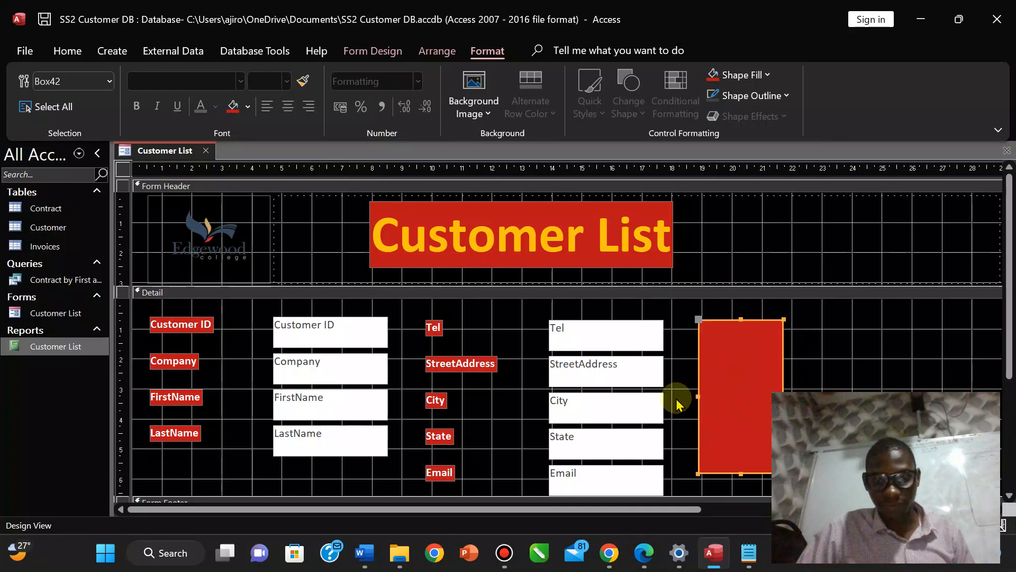
left_click_drag(1009, 325, 1011, 354)
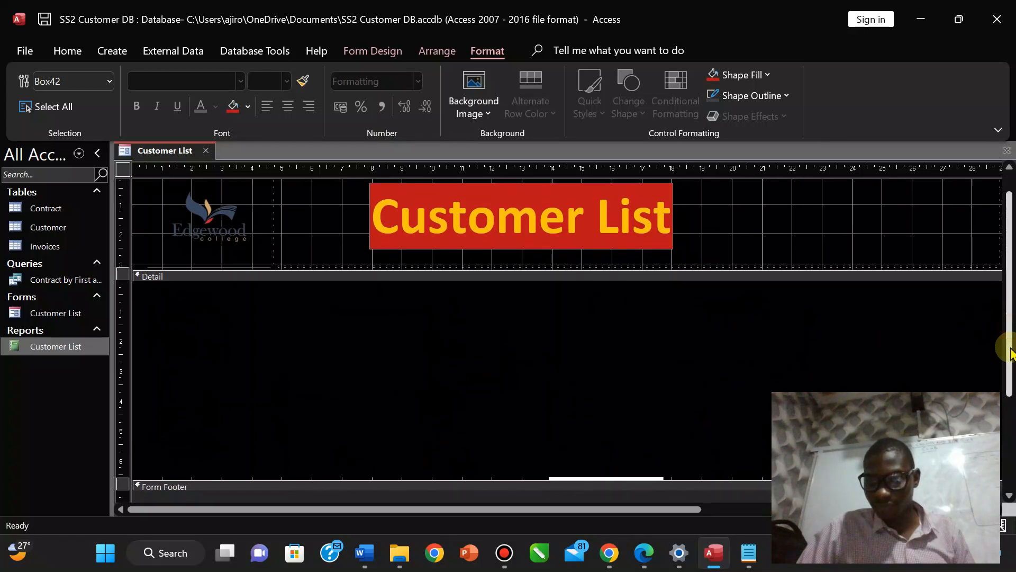
left_click(895, 248)
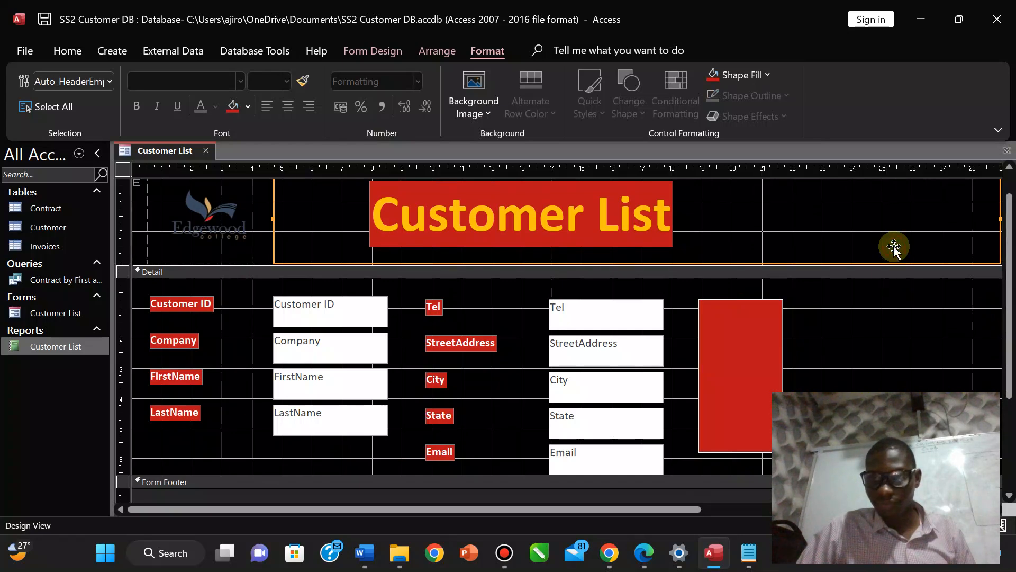
Put the Customer ID, Company, FirstName and LastName boxes into a Stacked layout.
left_click(210, 219)
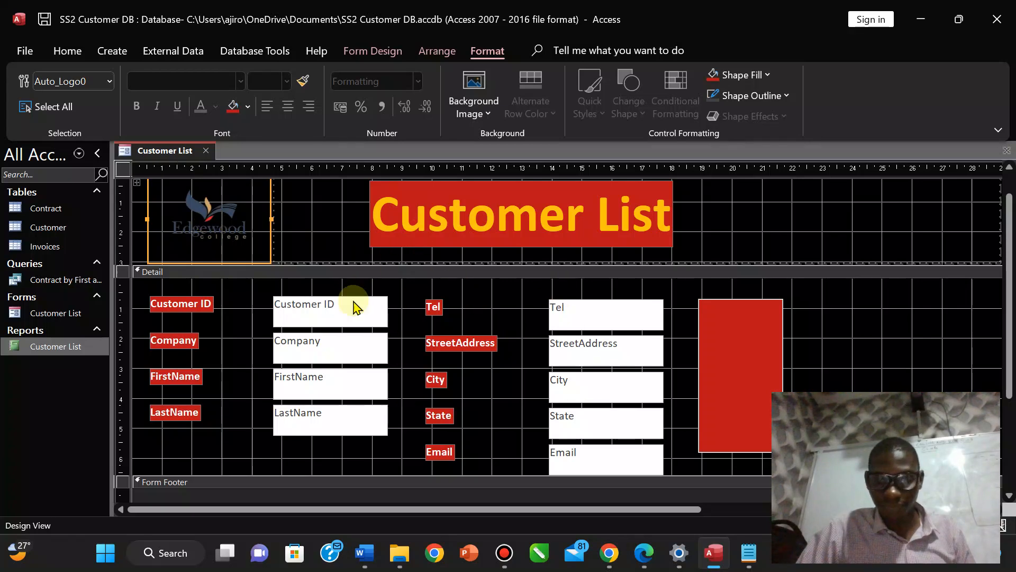
left_click(277, 310)
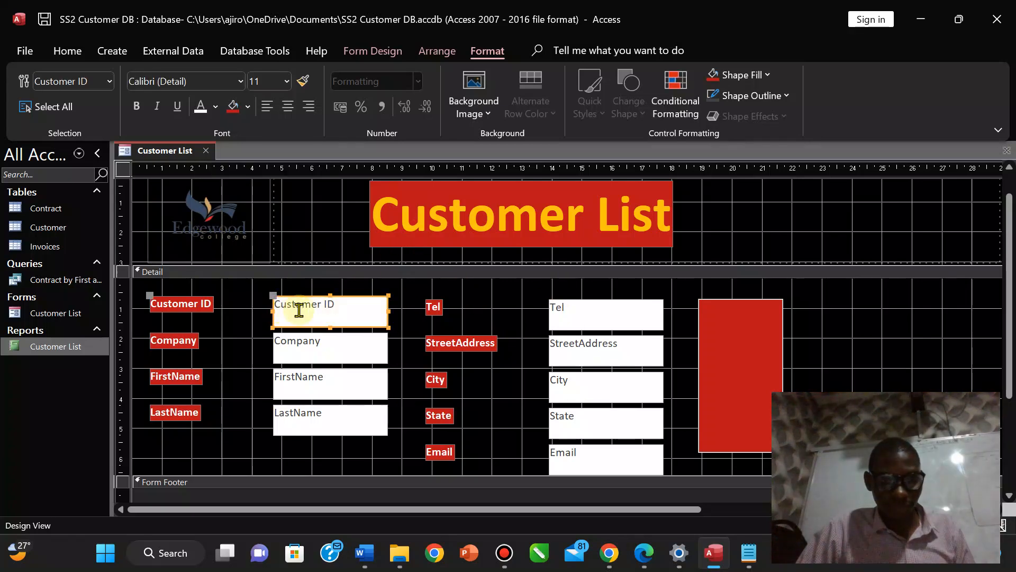
left_click(293, 354, "shift")
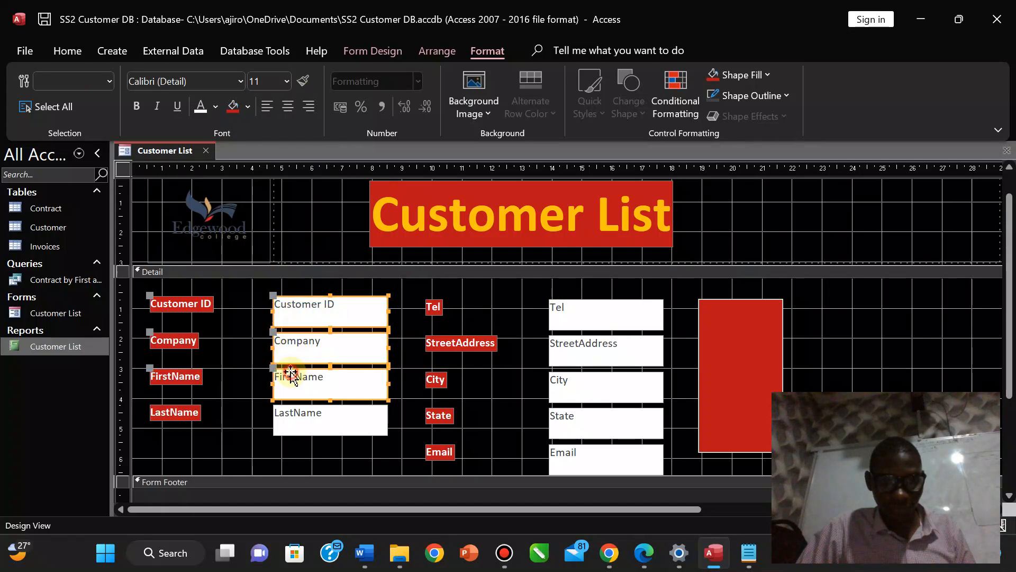
left_click(294, 424, "shift")
left_click_drag(299, 417, 284, 414)
key("ctrl+z")
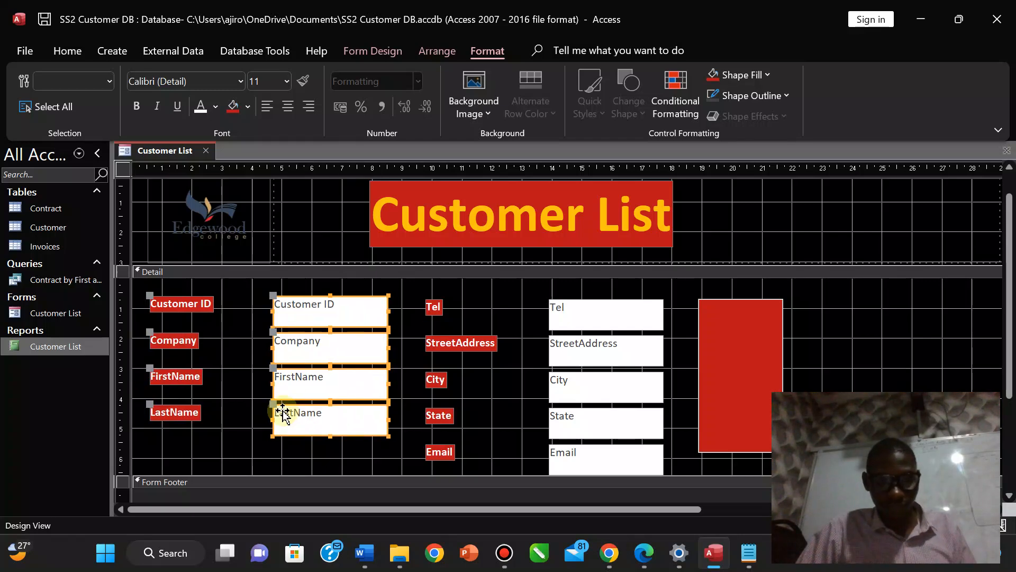
right_click(273, 297)
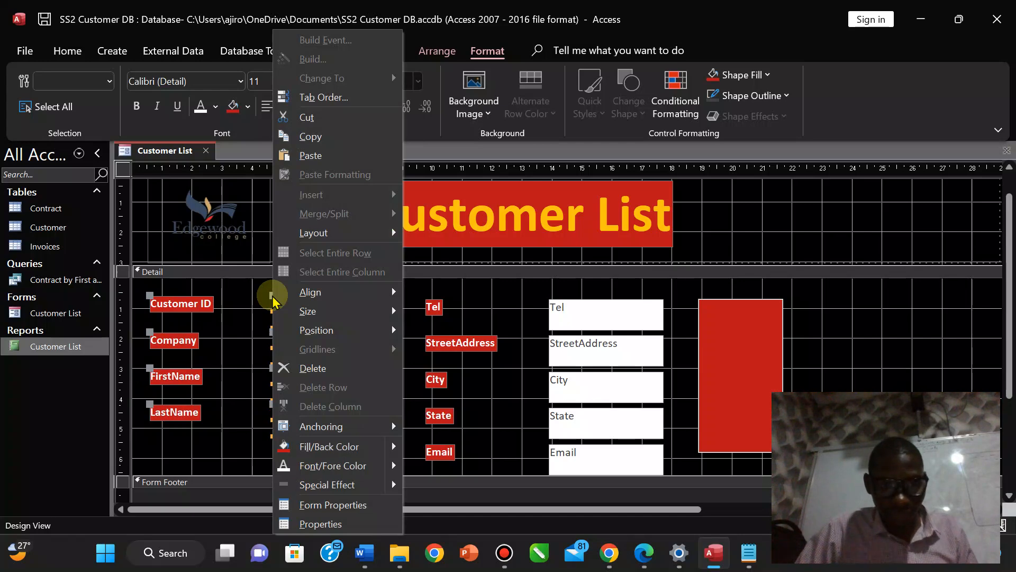
mouse_move(349, 238)
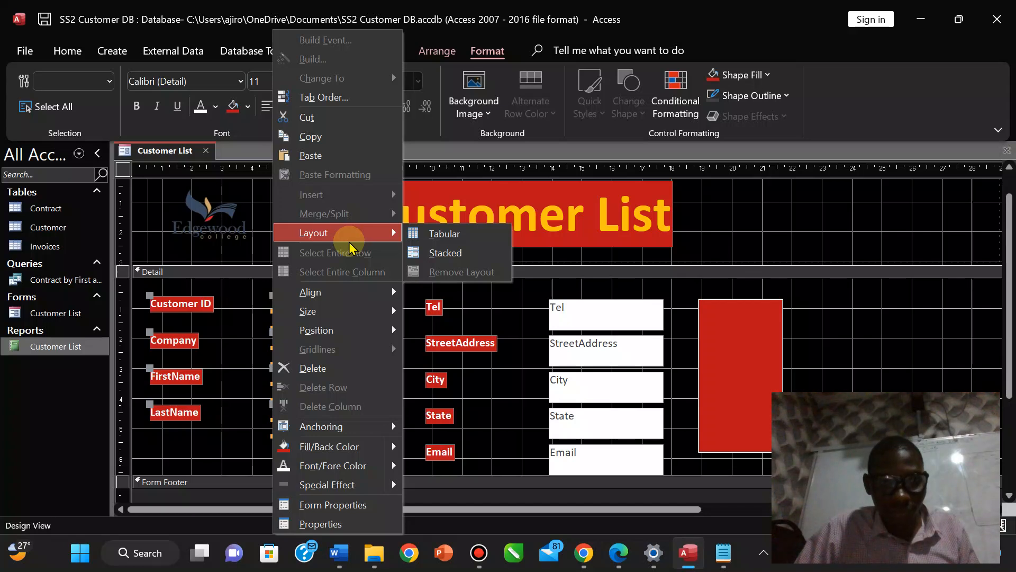
left_click(435, 254)
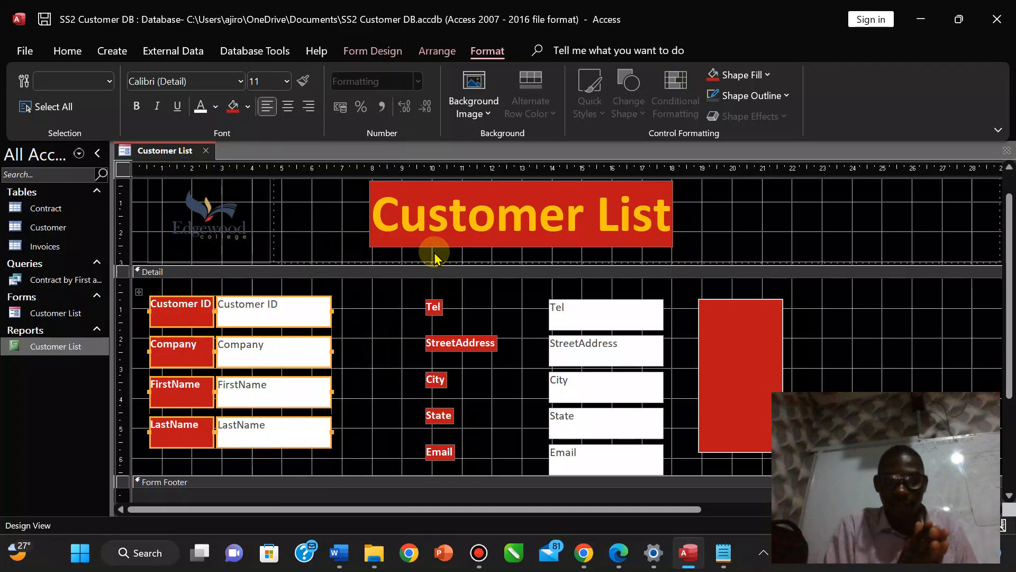
After checking the sample PDF, select the Tel label and text box for stacking.
left_click(616, 553)
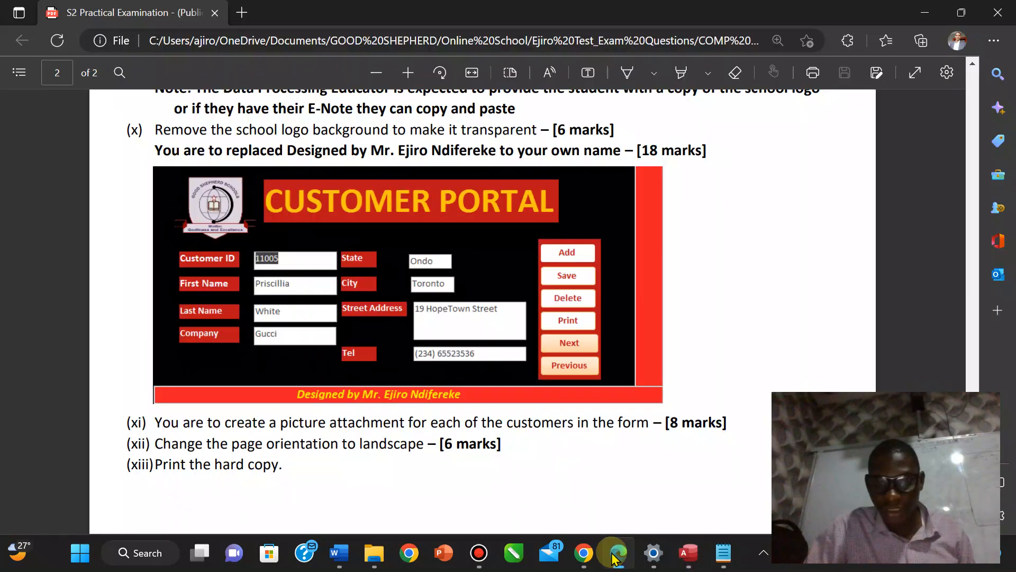
left_click(614, 557)
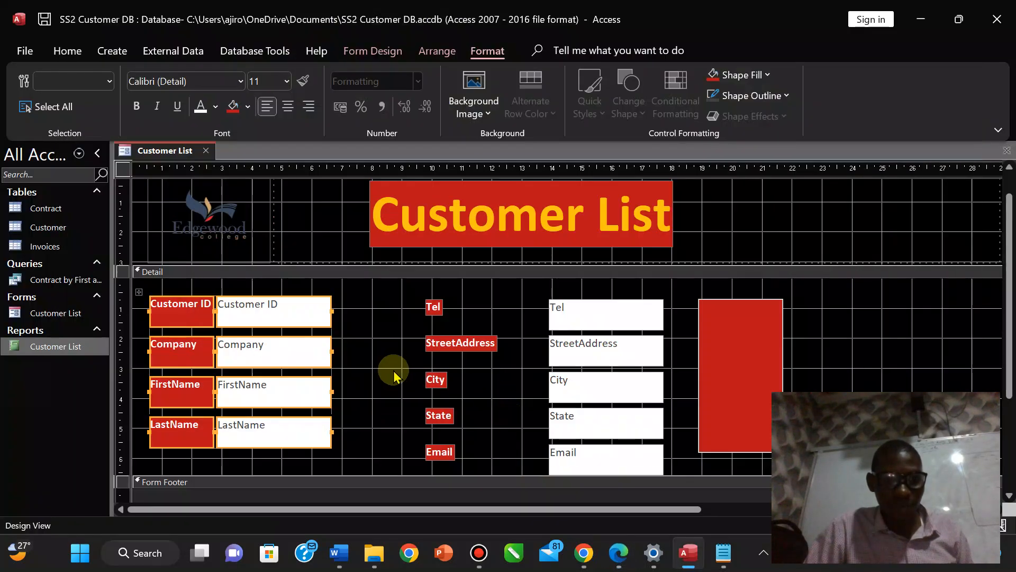
left_click(363, 371)
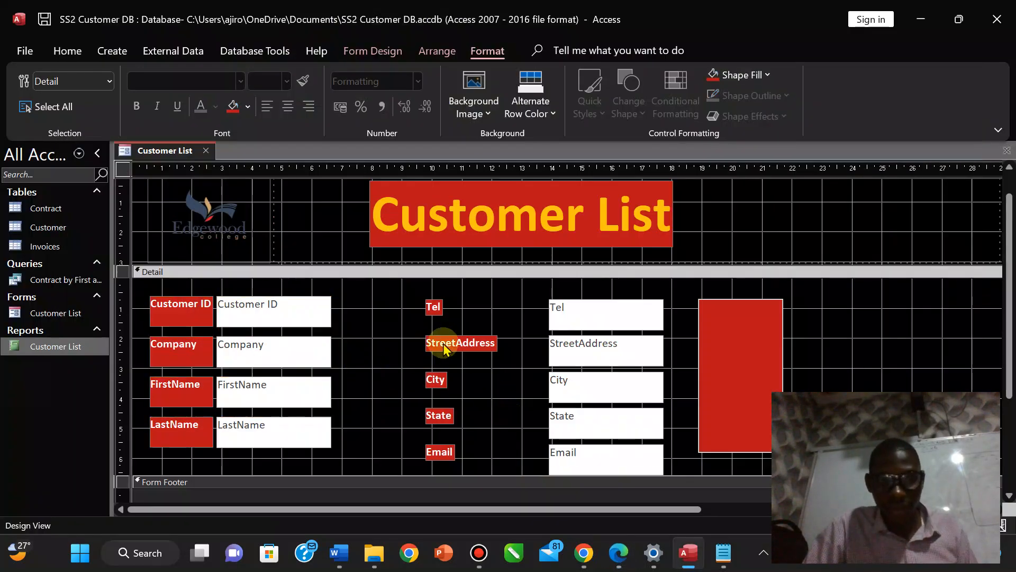
left_click(438, 307)
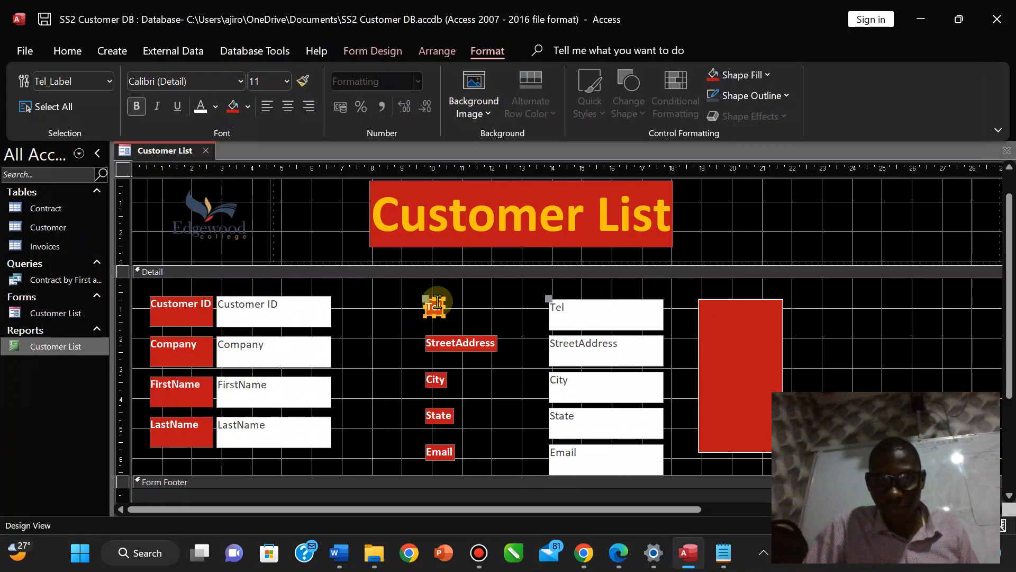
left_click(452, 347, "shift")
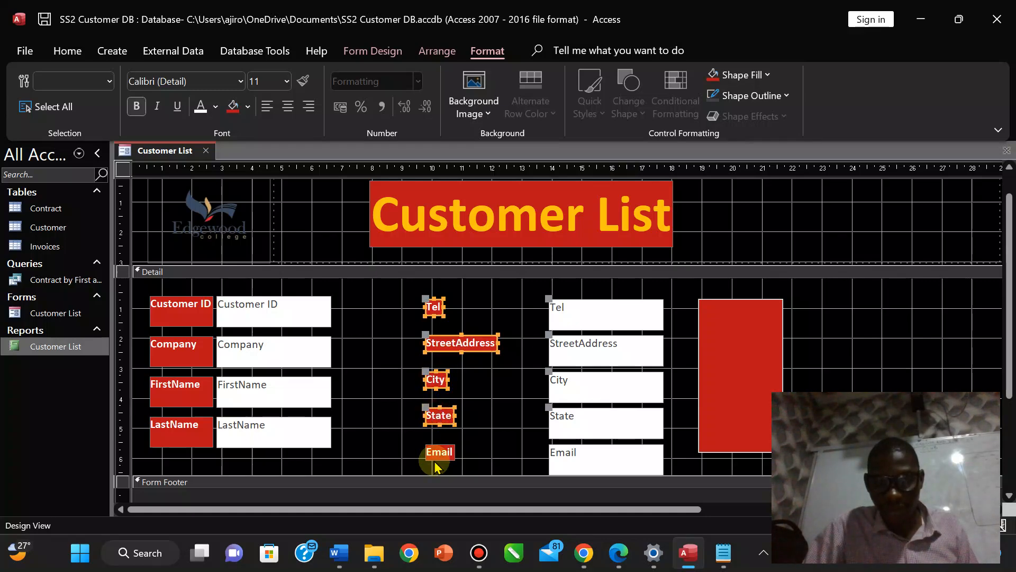
left_click(584, 323)
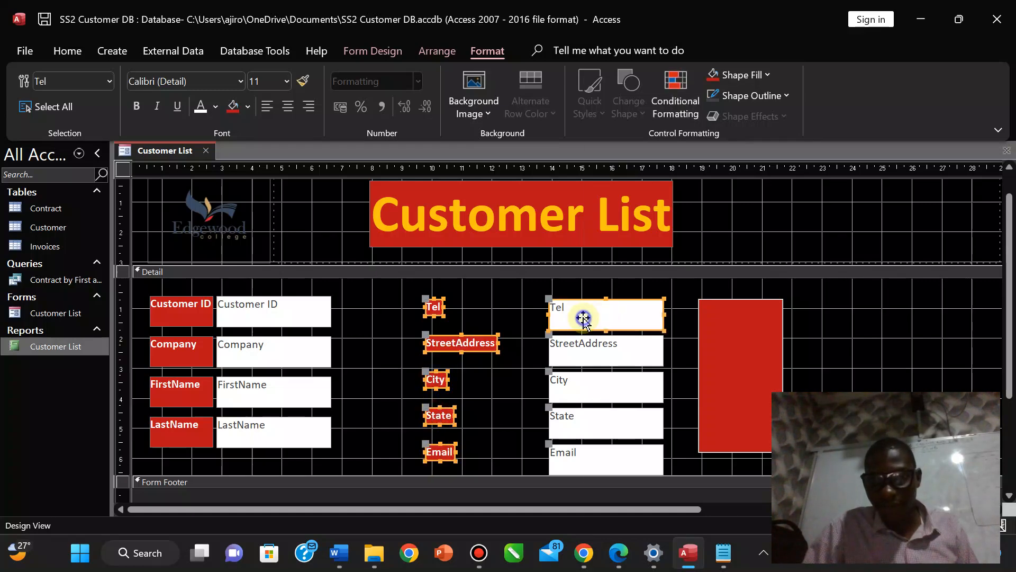
right_click(584, 323)
Replace the Tel-only stack with one Stacked layout of Tel, StreetAddress, City, State and Email.
mouse_move(623, 212)
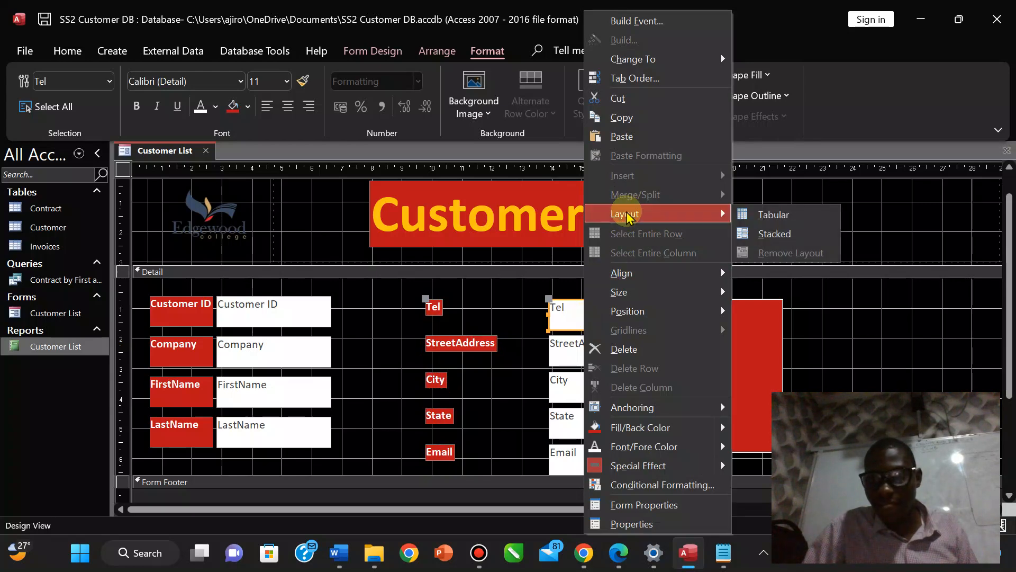
left_click(754, 235)
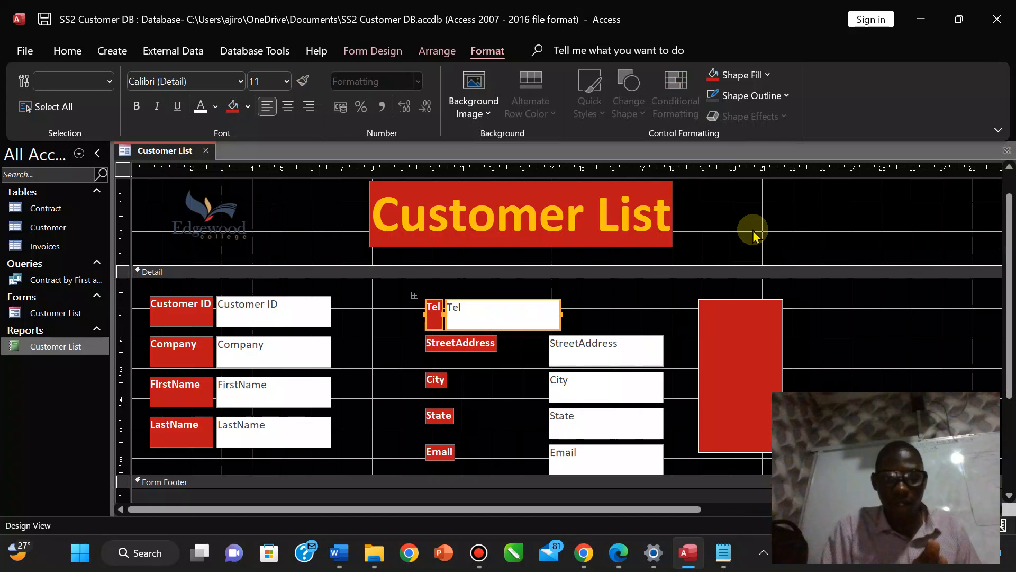
key("ctrl+z")
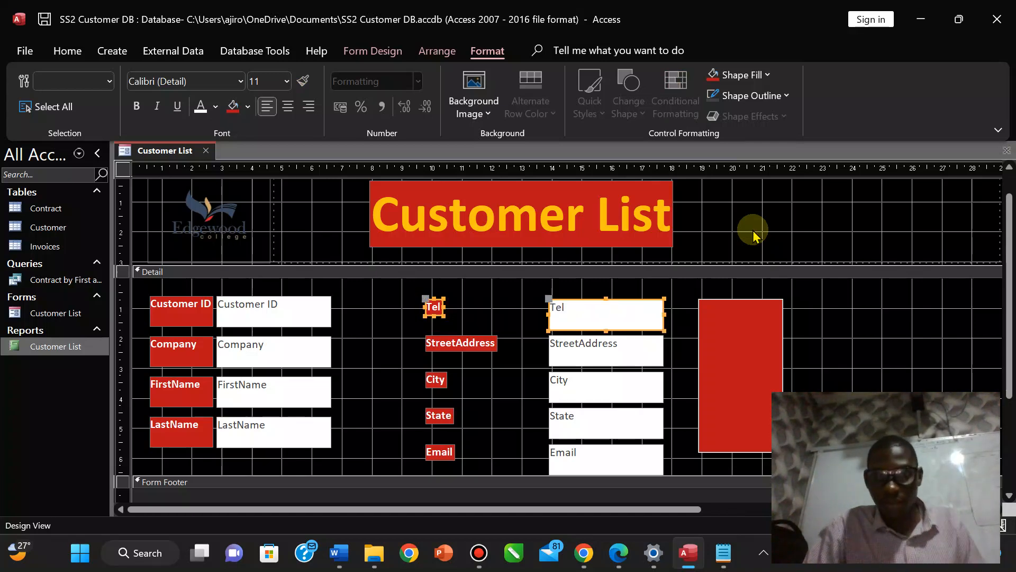
left_click(465, 341, "shift")
left_click(436, 380, "shift")
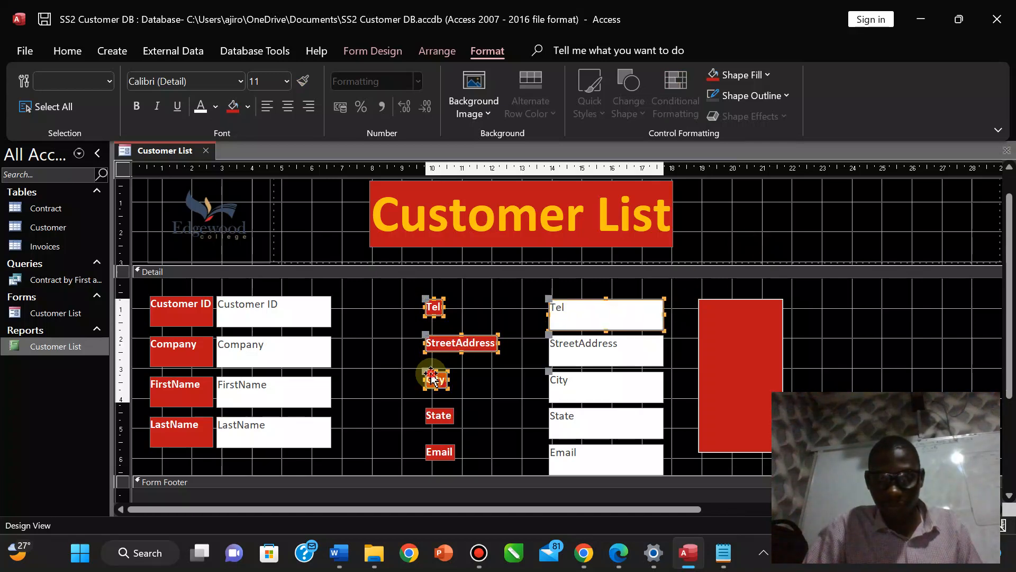
left_click(439, 415, "shift")
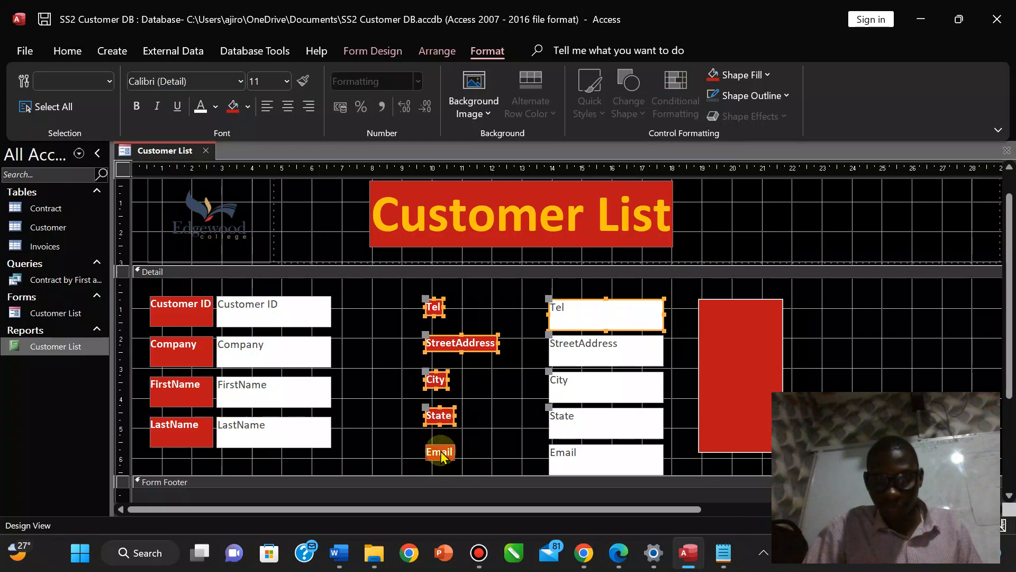
left_click(586, 353, "shift")
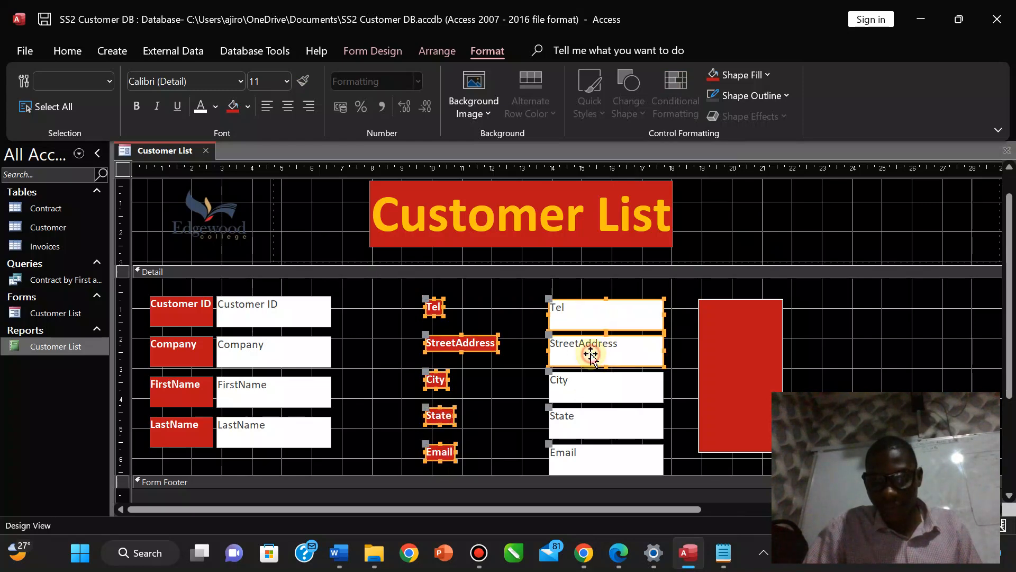
left_click(585, 388, "shift")
left_click(578, 431, "shift")
left_click(572, 456, "shift")
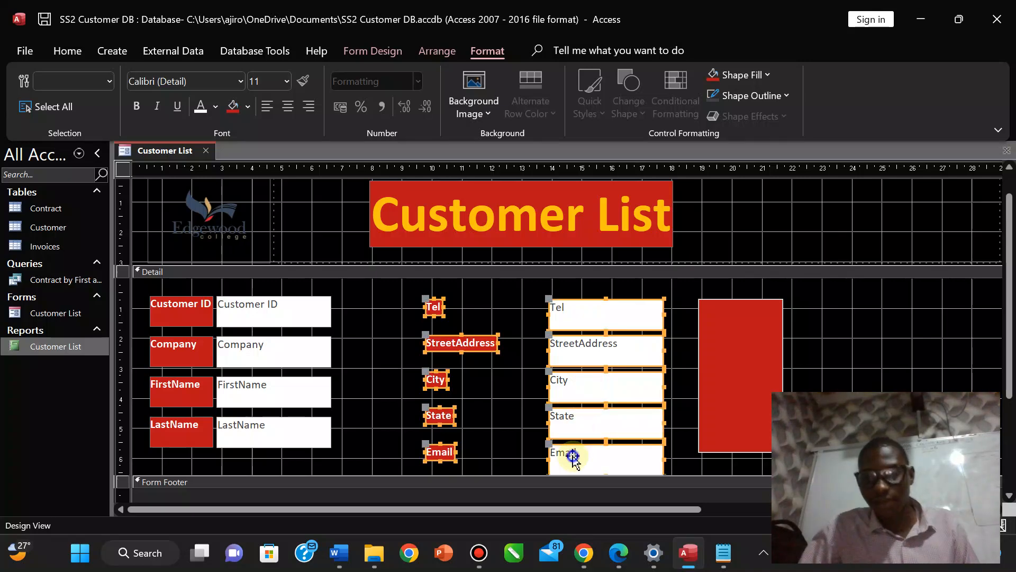
right_click(576, 462)
mouse_move(617, 233)
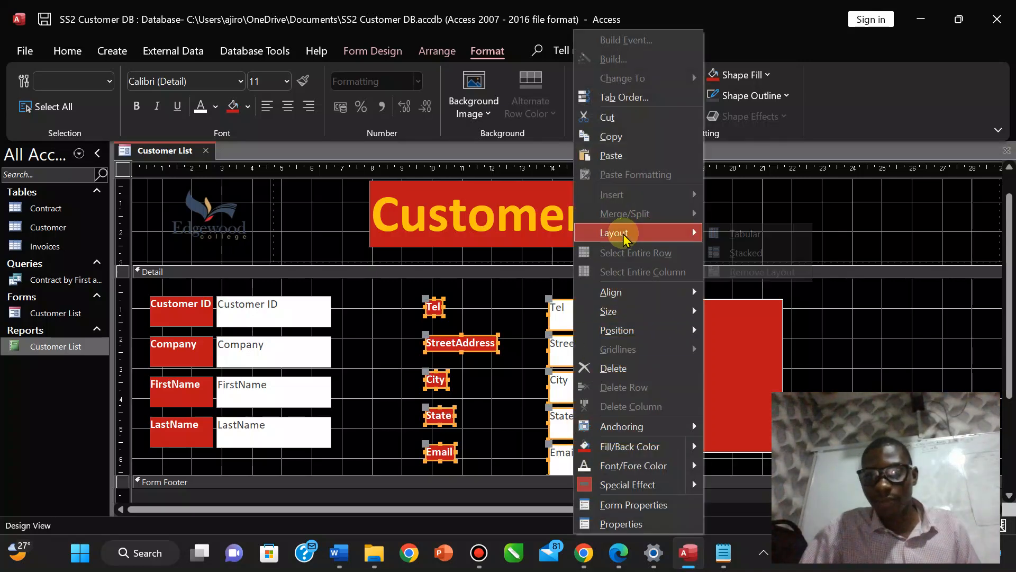
left_click(744, 253)
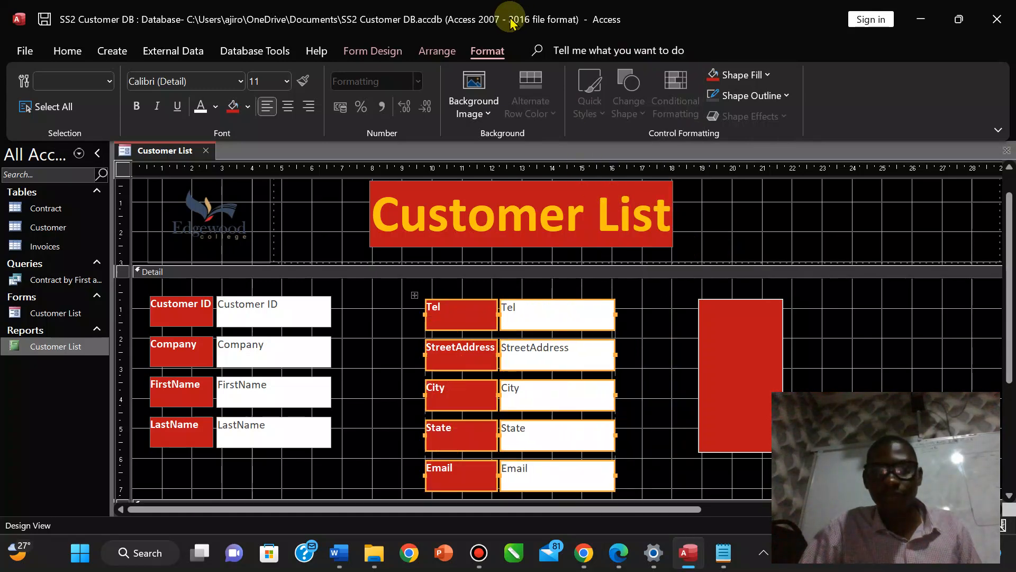
Drag the Tel–Email block and the red panel left toward the first column.
mouse_move(465, 6)
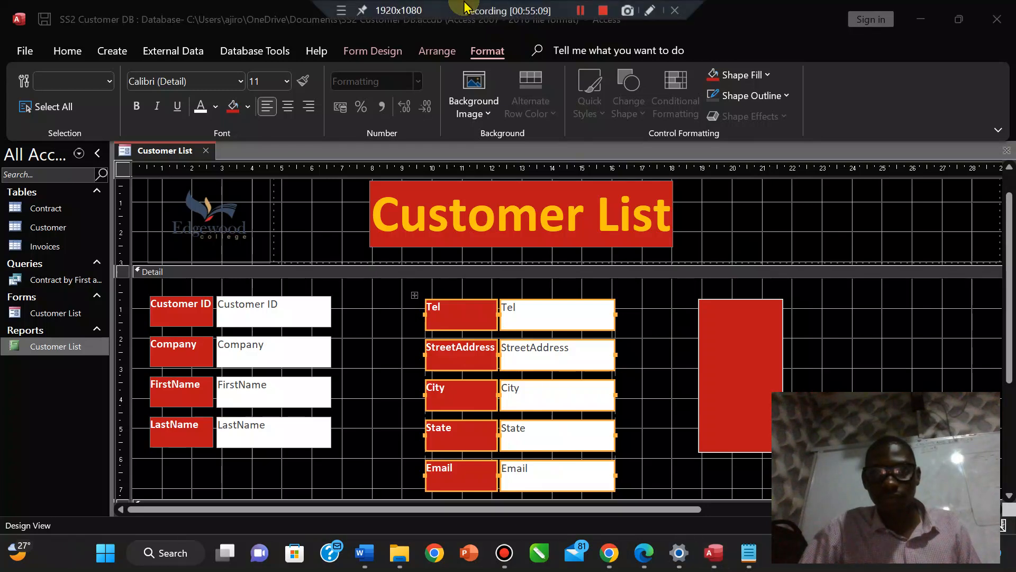
left_click_drag(576, 313, 455, 311)
left_click(748, 345)
left_click_drag(749, 345, 624, 354)
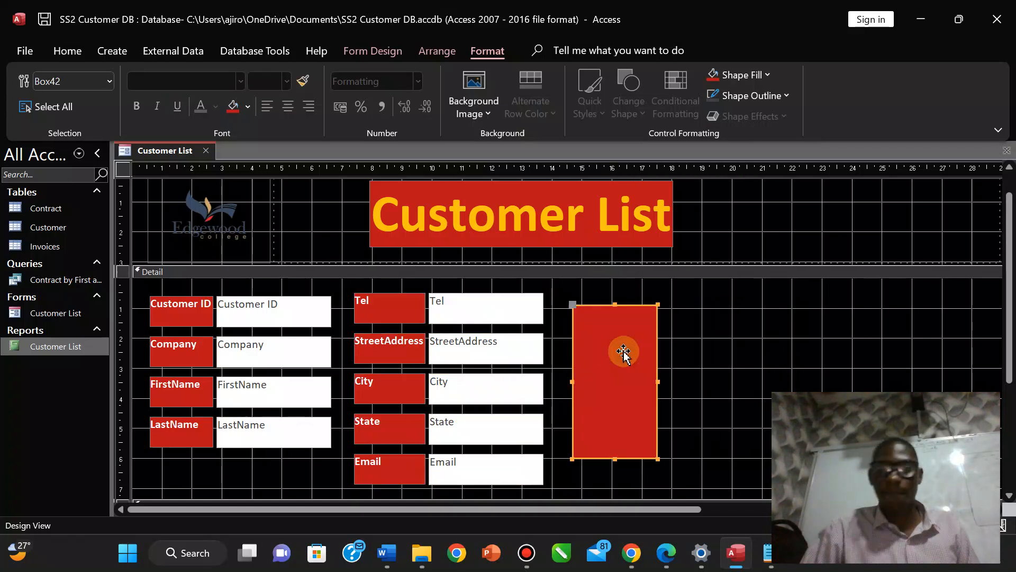
left_click(365, 48)
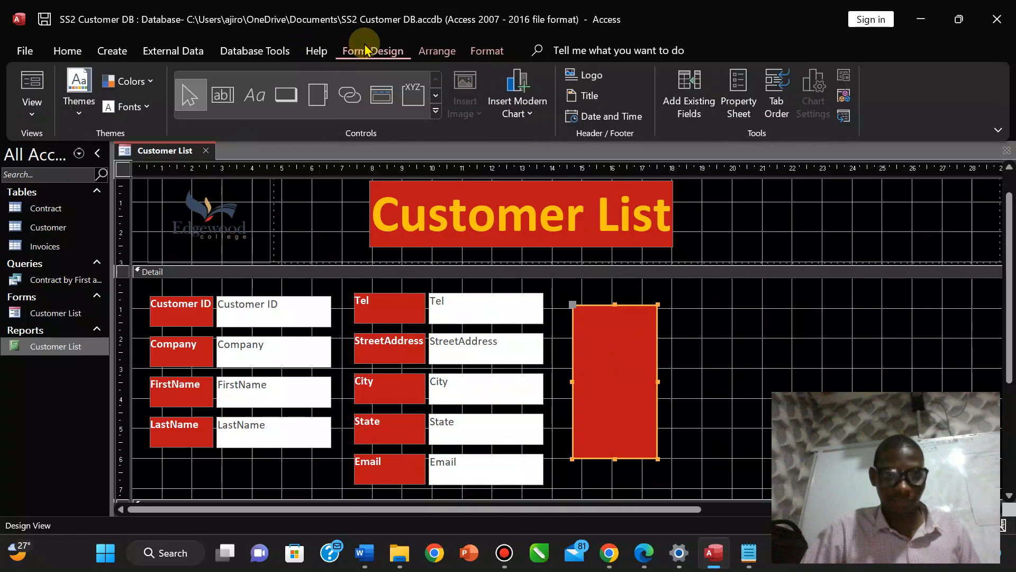
Create a text-captioned Add New Record button in the red panel, widen it, then show the exam PDF.
left_click(286, 96)
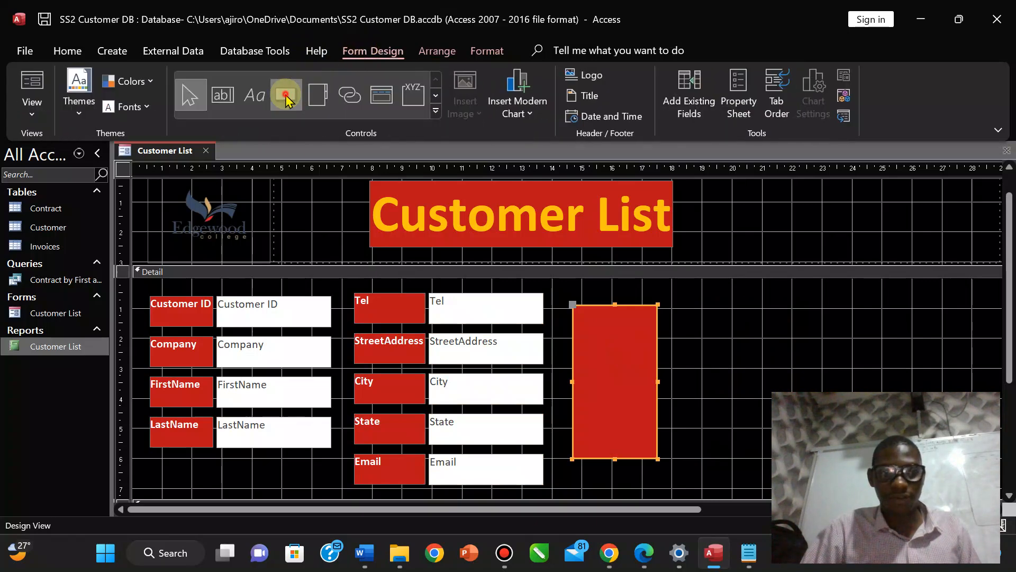
left_click(579, 317)
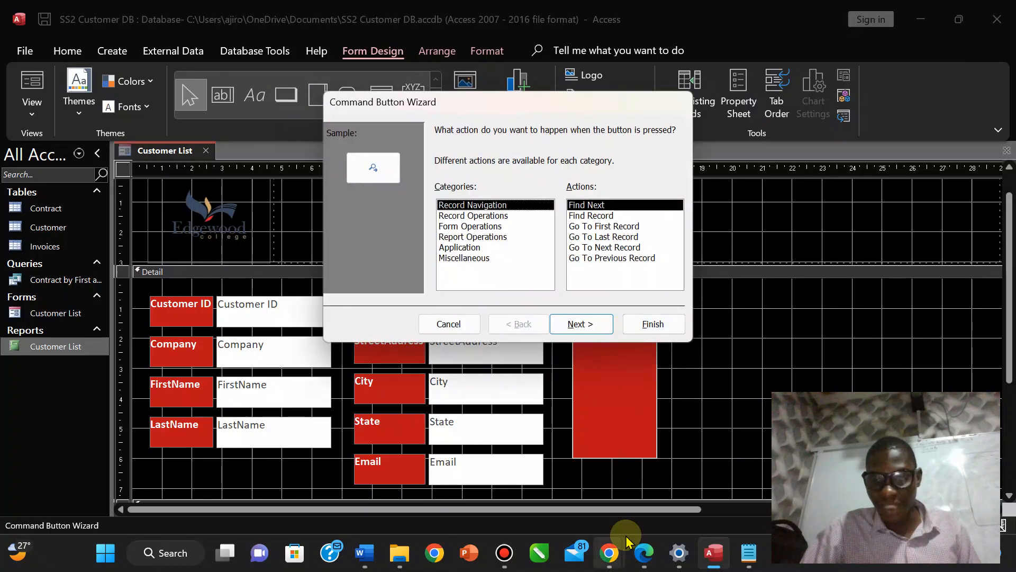
left_click(646, 555)
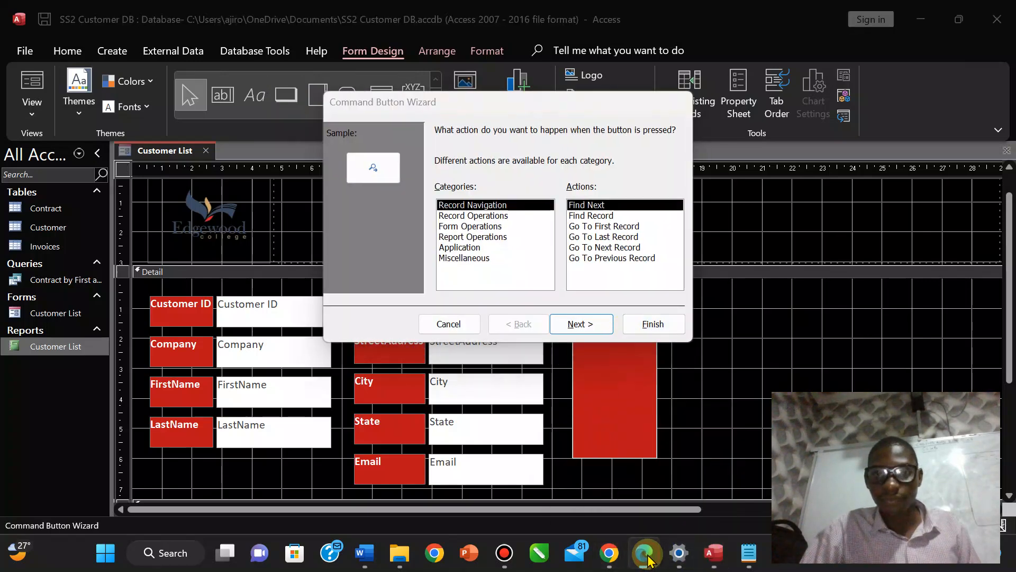
left_click(647, 555)
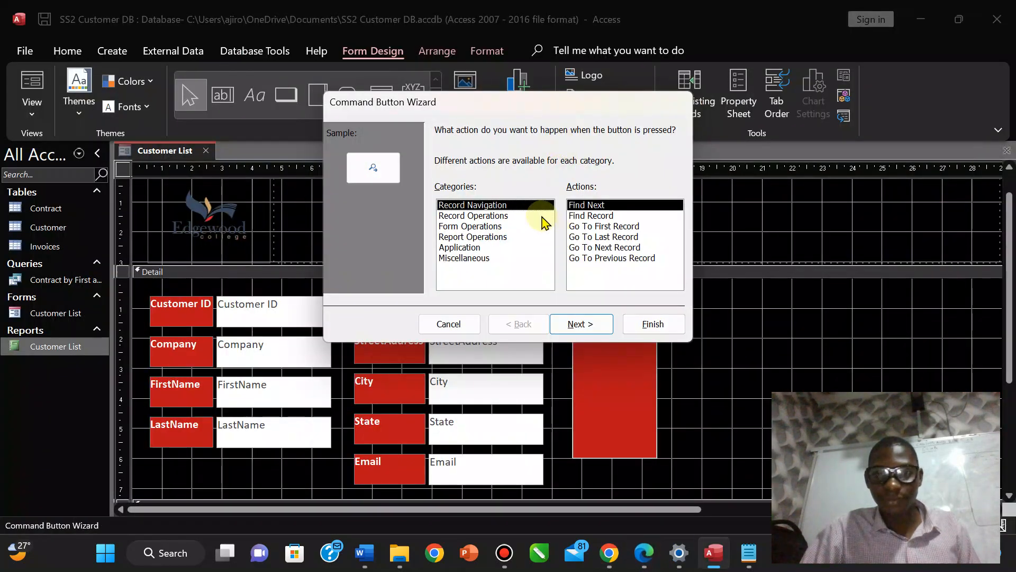
left_click(479, 216)
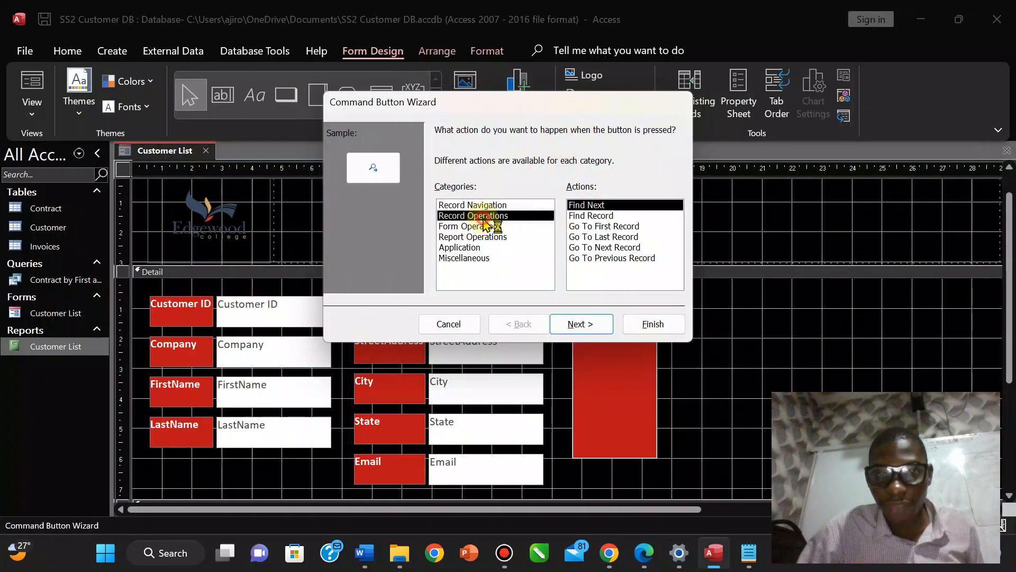
left_click(581, 324)
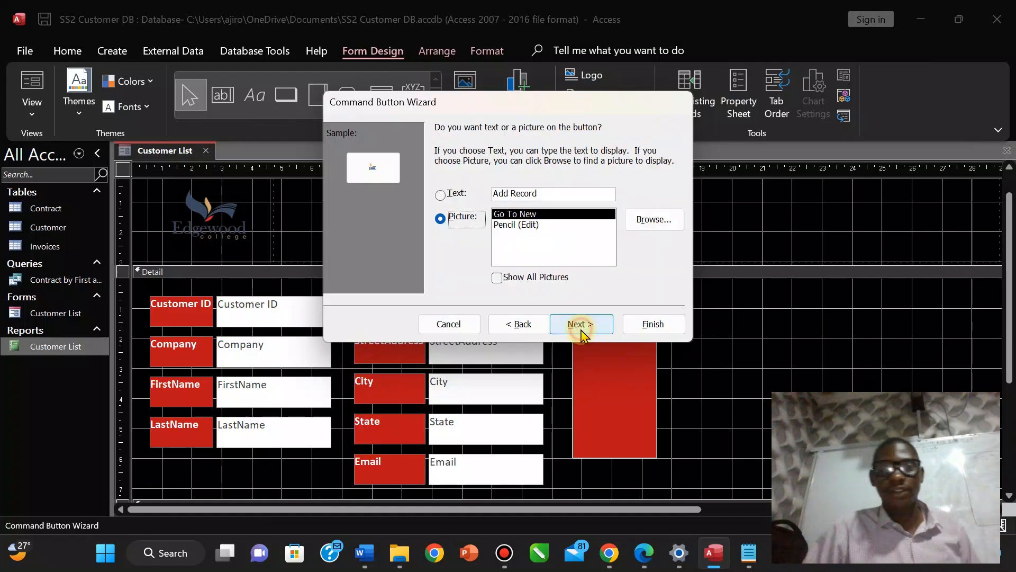
left_click(442, 195)
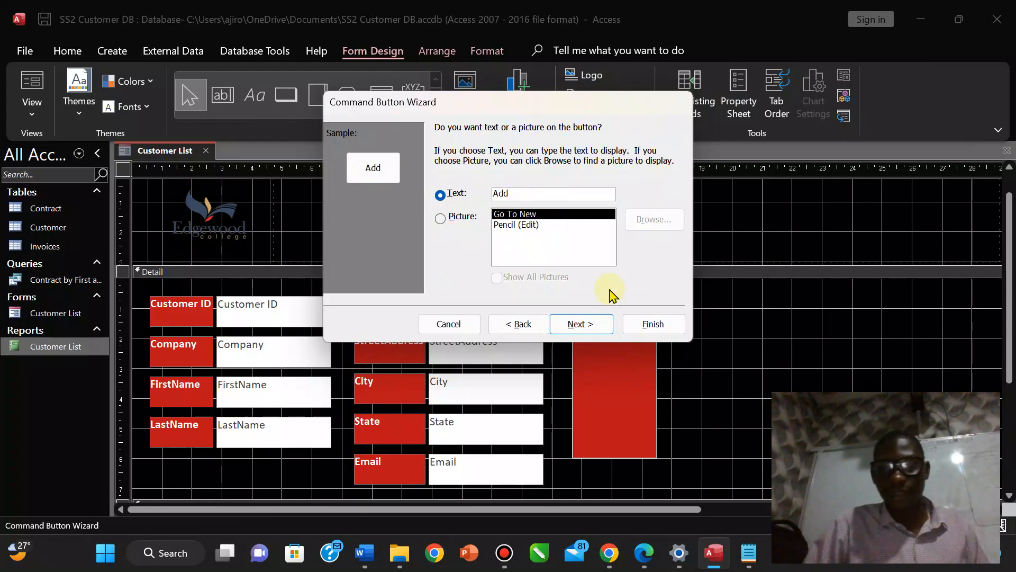
left_click(596, 325)
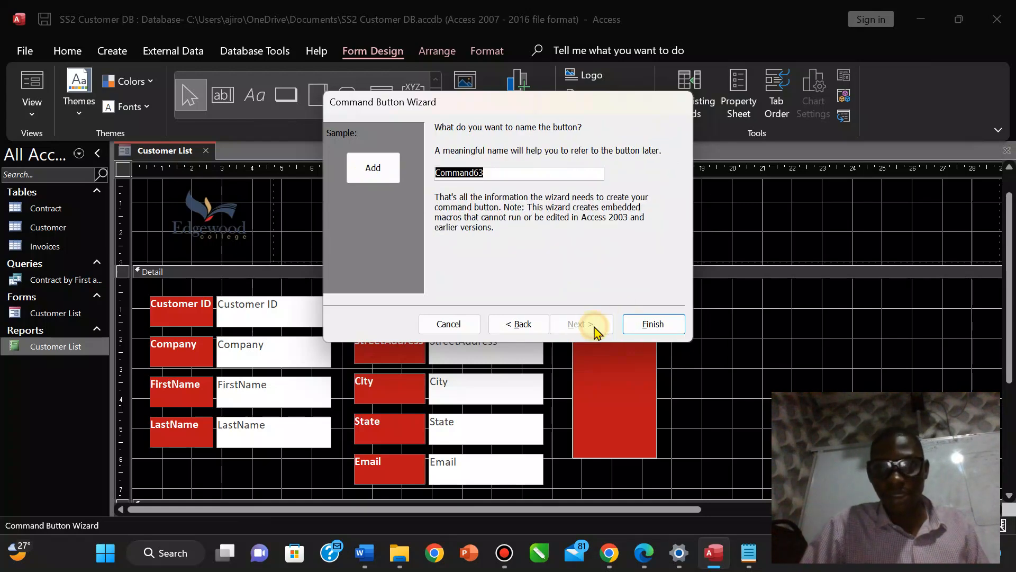
left_click(632, 323)
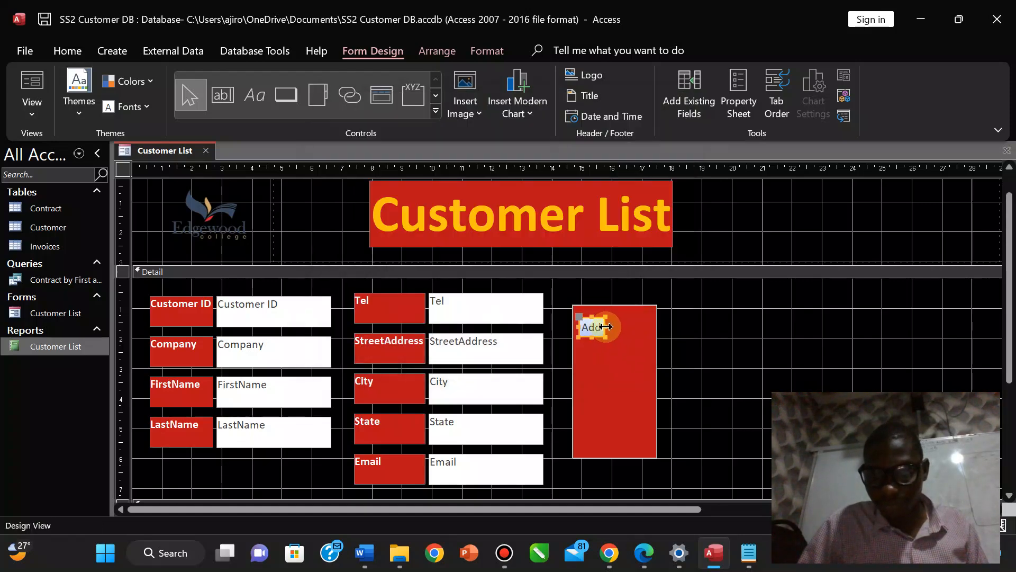
left_click_drag(606, 327, 643, 326)
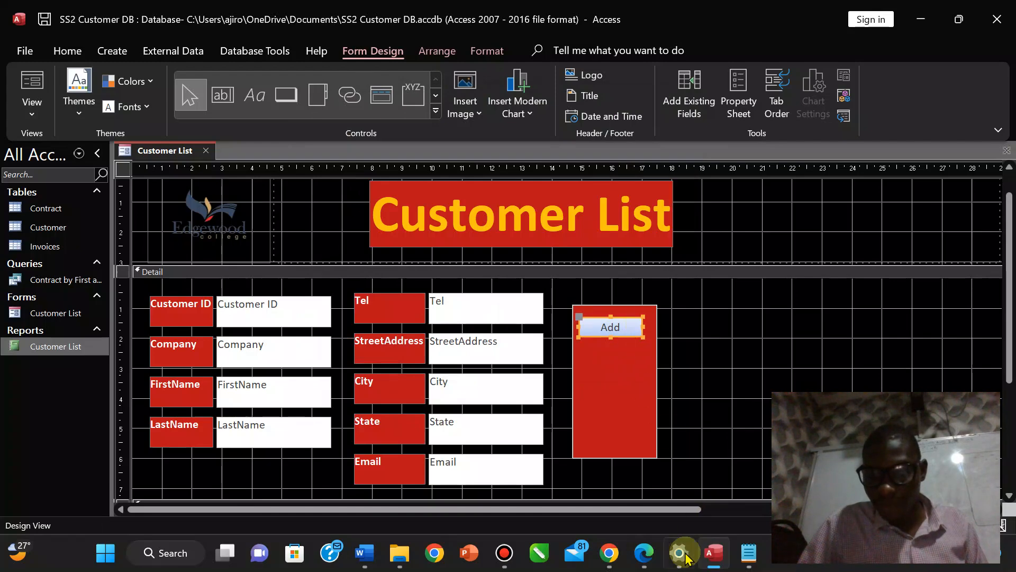
left_click(644, 553)
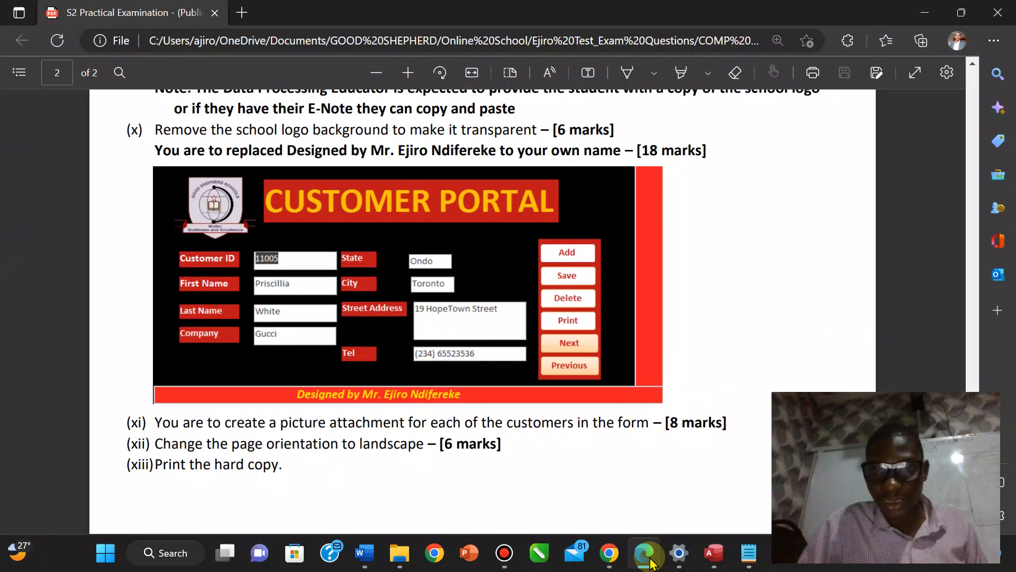
Add a text-captioned Save Record button below Add, widen it, and bring up the exam PDF.
left_click(650, 562)
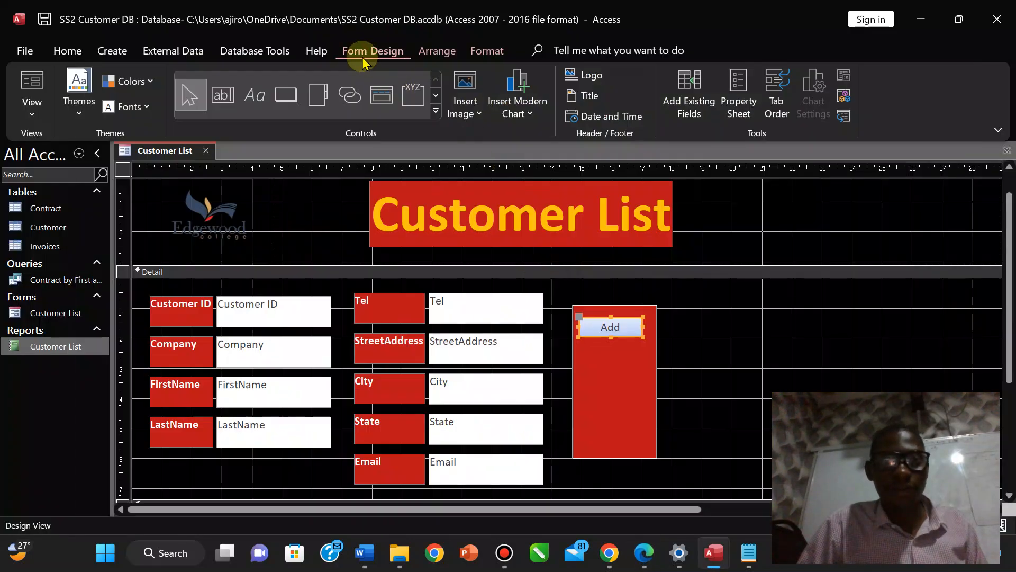
left_click(286, 95)
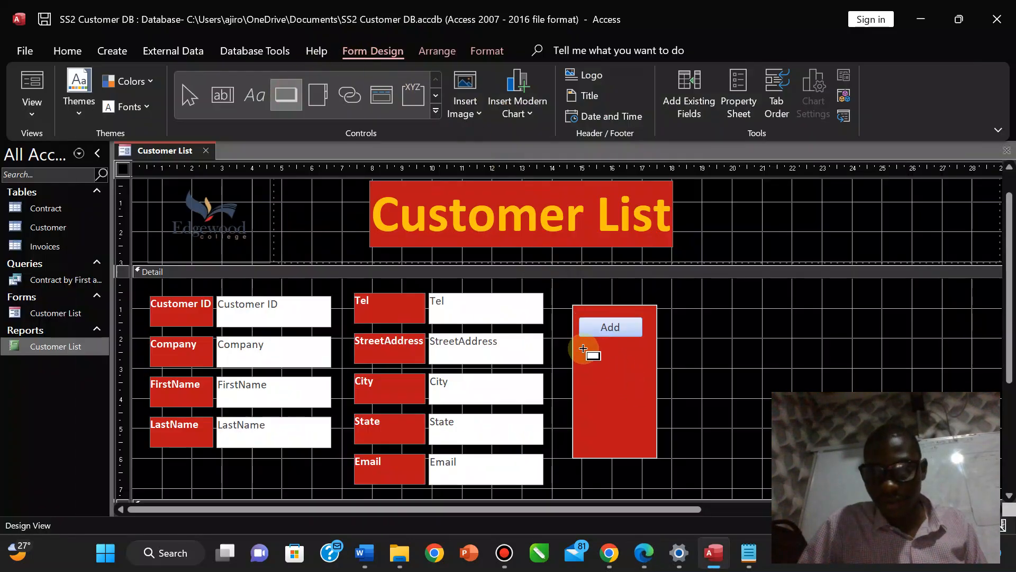
left_click_drag(582, 348, 641, 365)
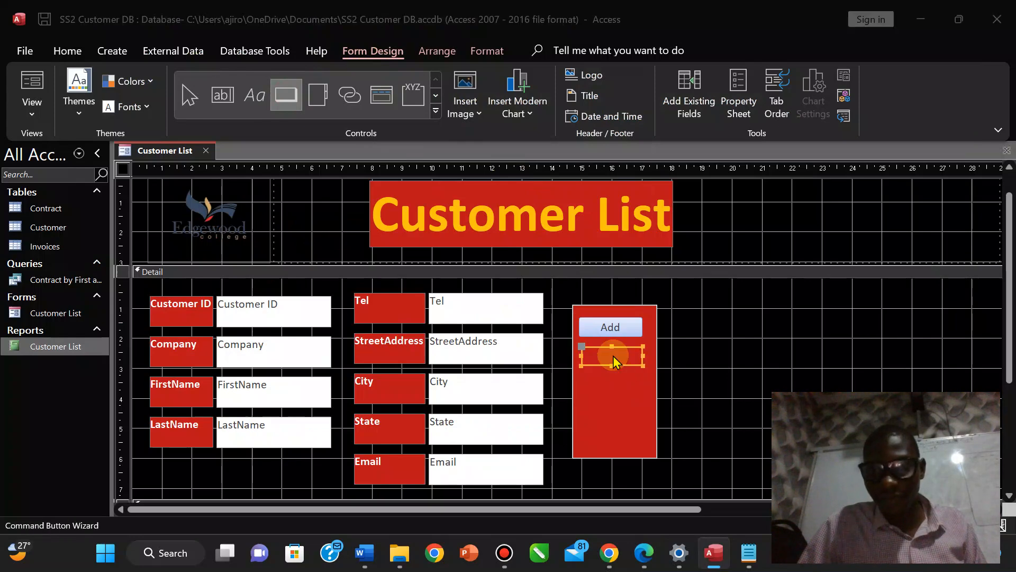
left_click(499, 217)
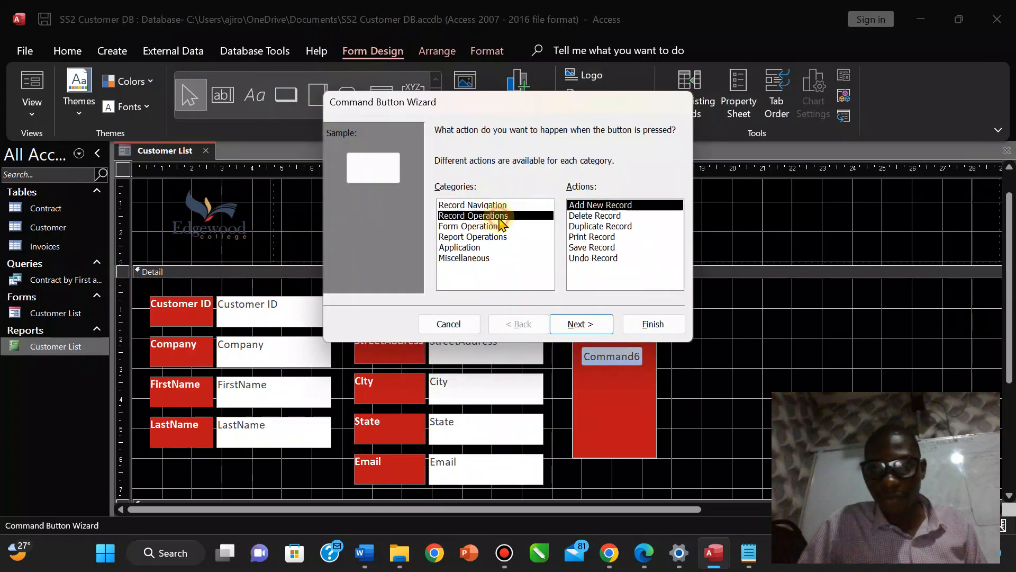
left_click(588, 248)
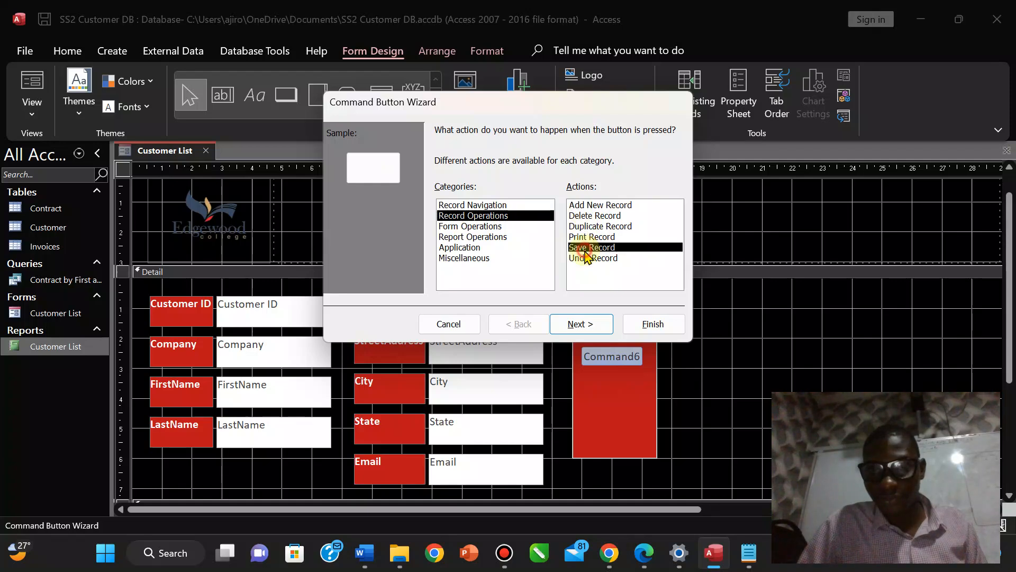
left_click(580, 324)
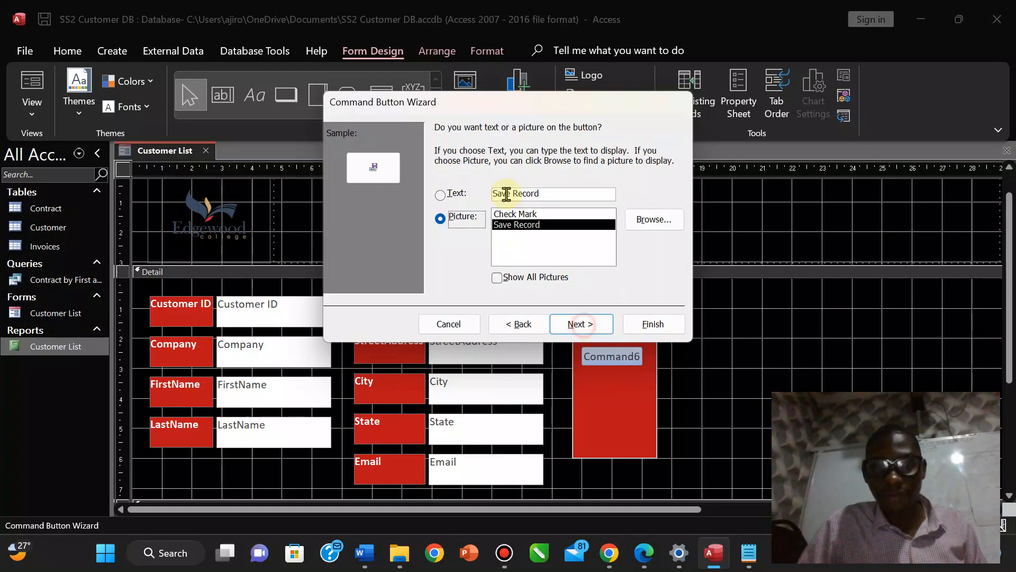
left_click(440, 196)
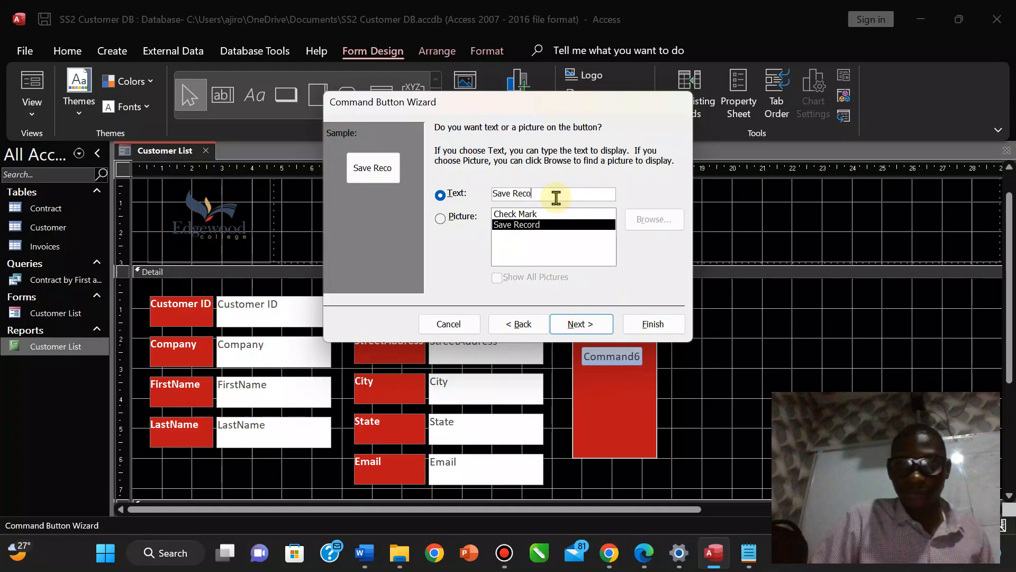
left_click(581, 324)
left_click(645, 325)
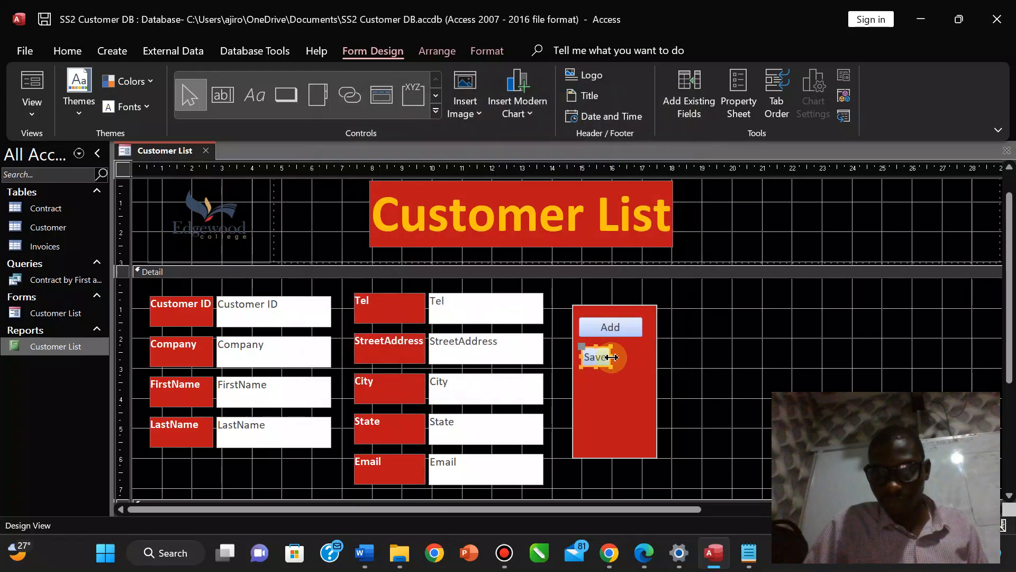
left_click_drag(612, 358, 646, 355)
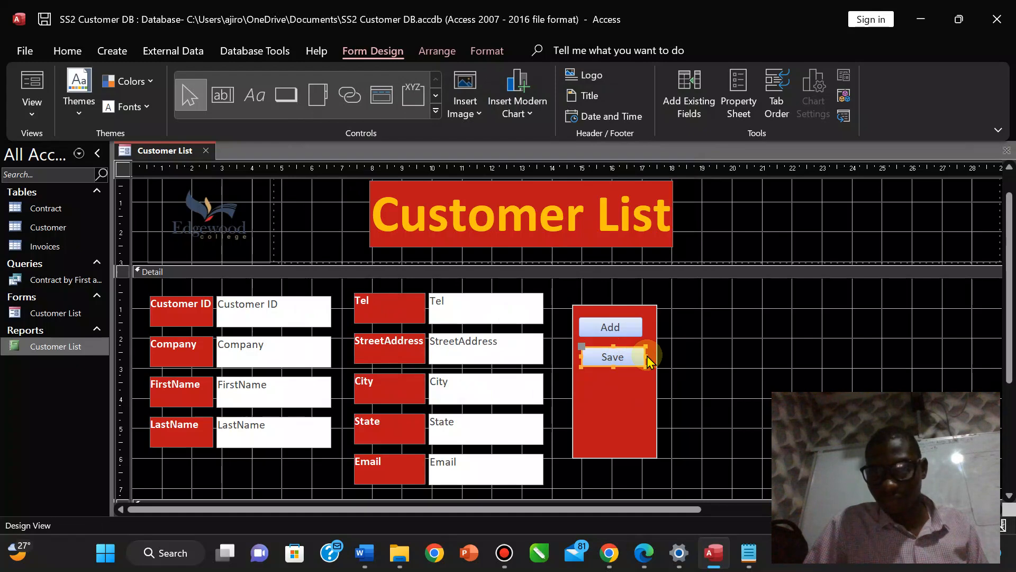
left_click(651, 554)
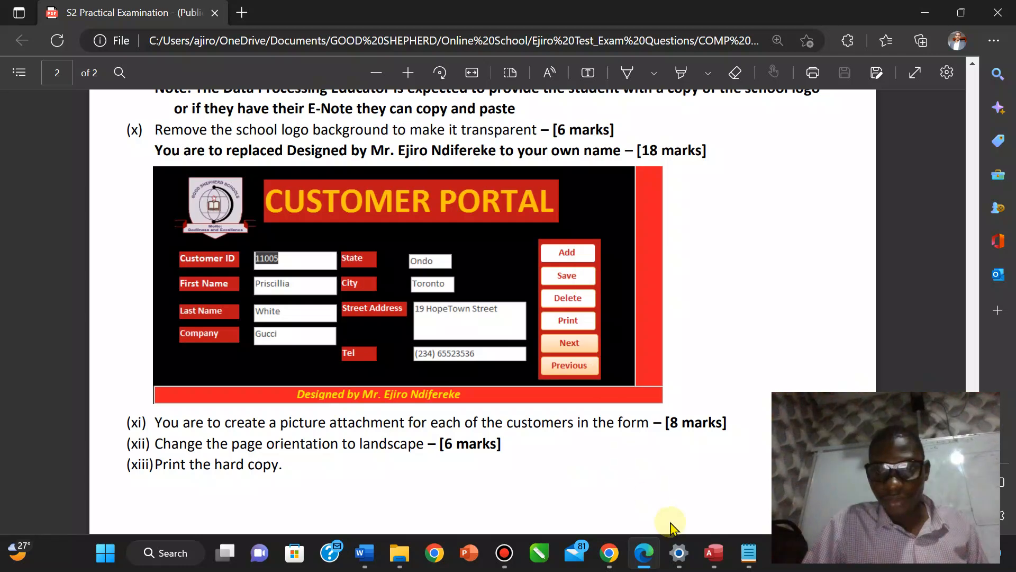
Switch back to the Customer List form design in Access.
left_click(714, 553)
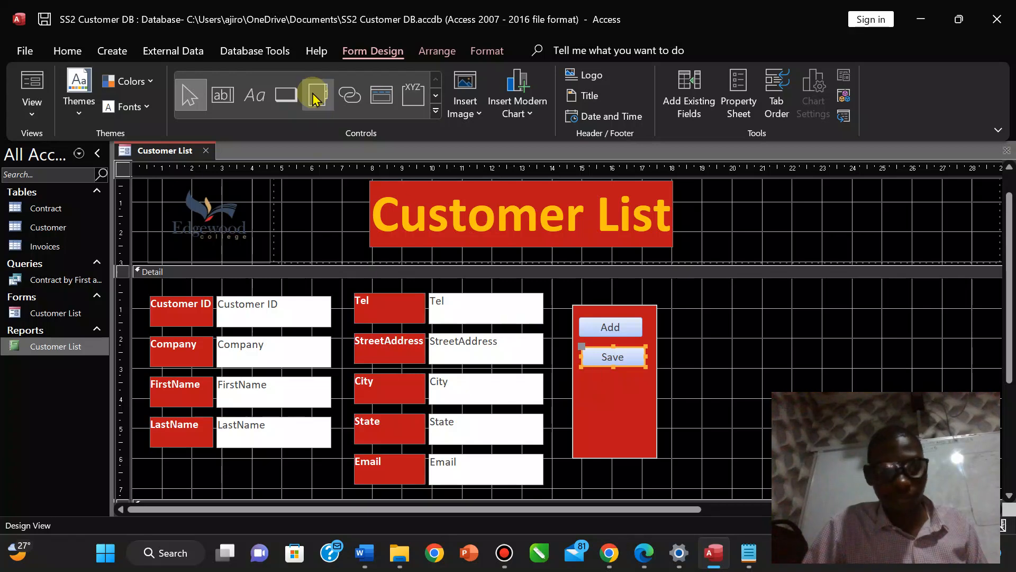
Add a text-captioned Delete Record button below Save and widen it, briefly checking the sample PDF.
left_click(290, 95)
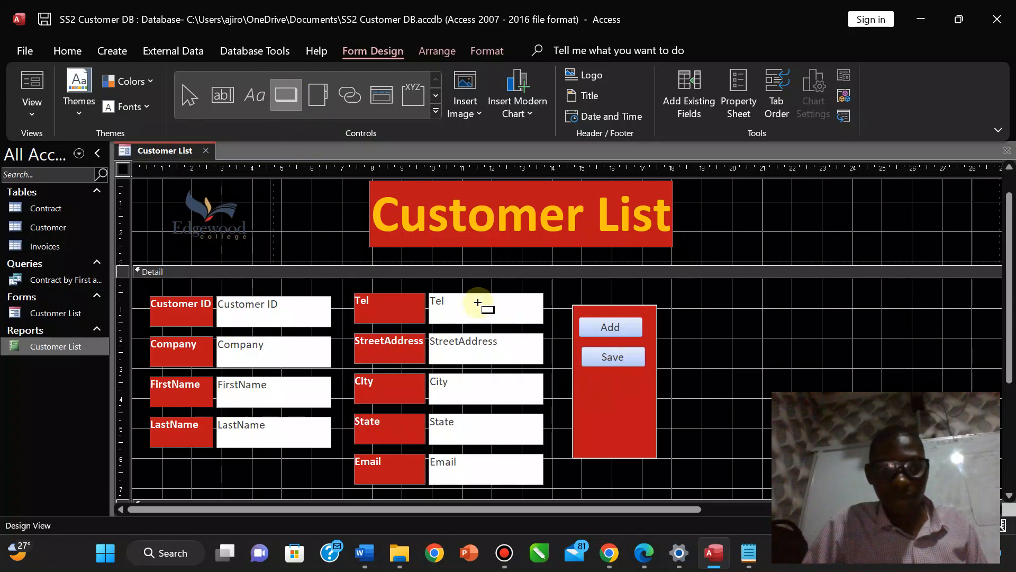
left_click_drag(583, 379, 648, 395)
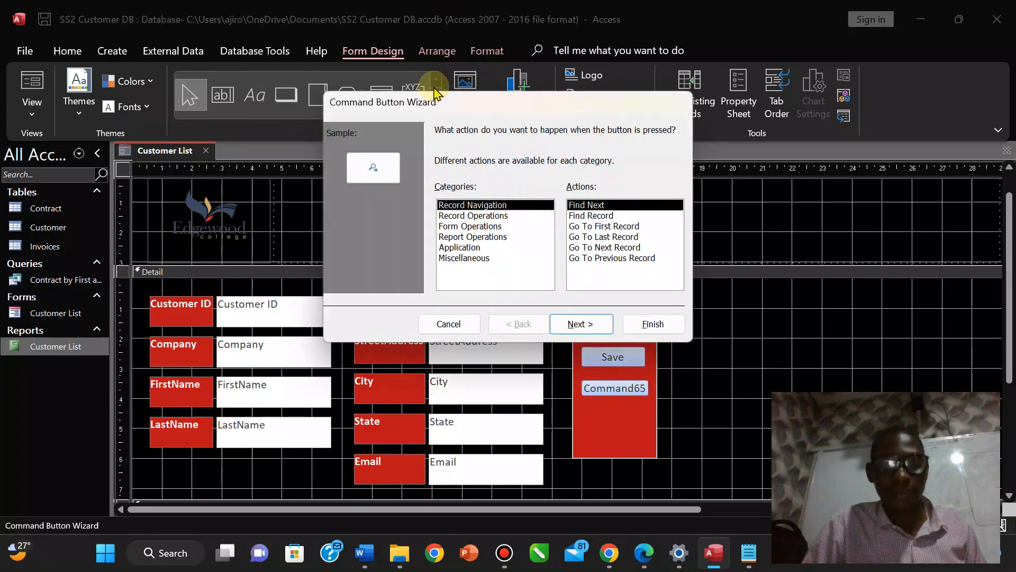
left_click(487, 217)
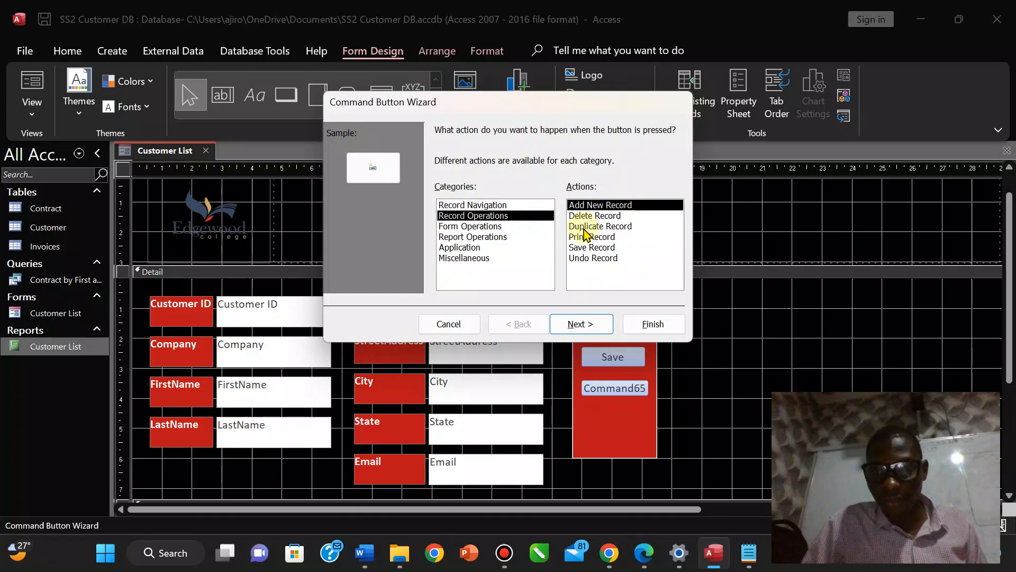
left_click(583, 216)
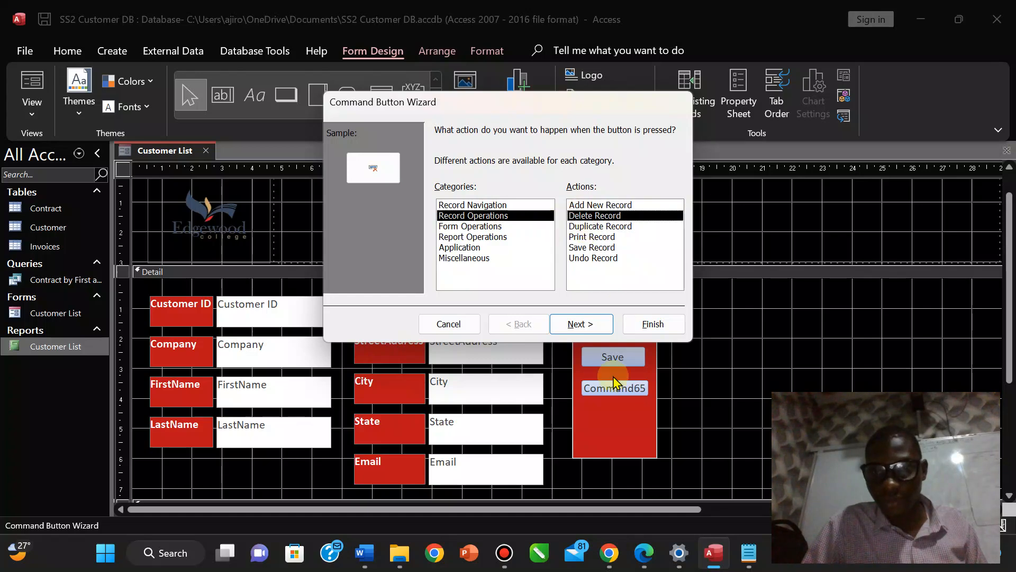
left_click(570, 321)
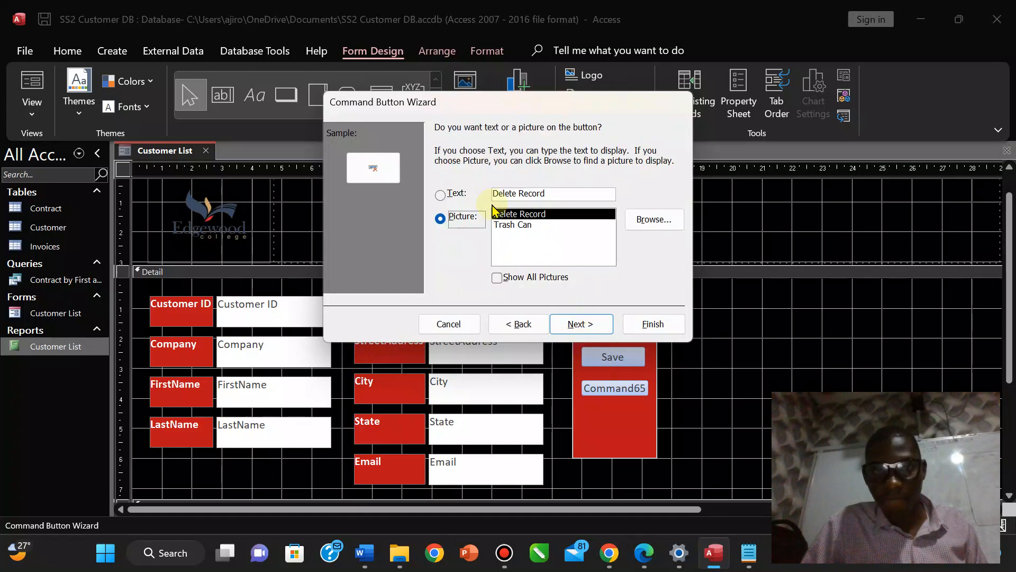
left_click(443, 195)
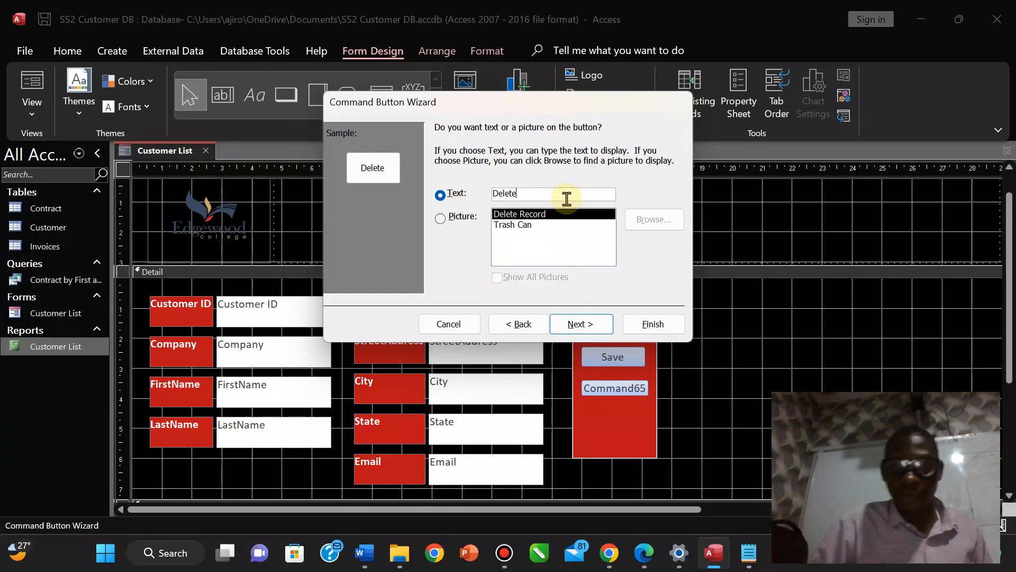
left_click(567, 315)
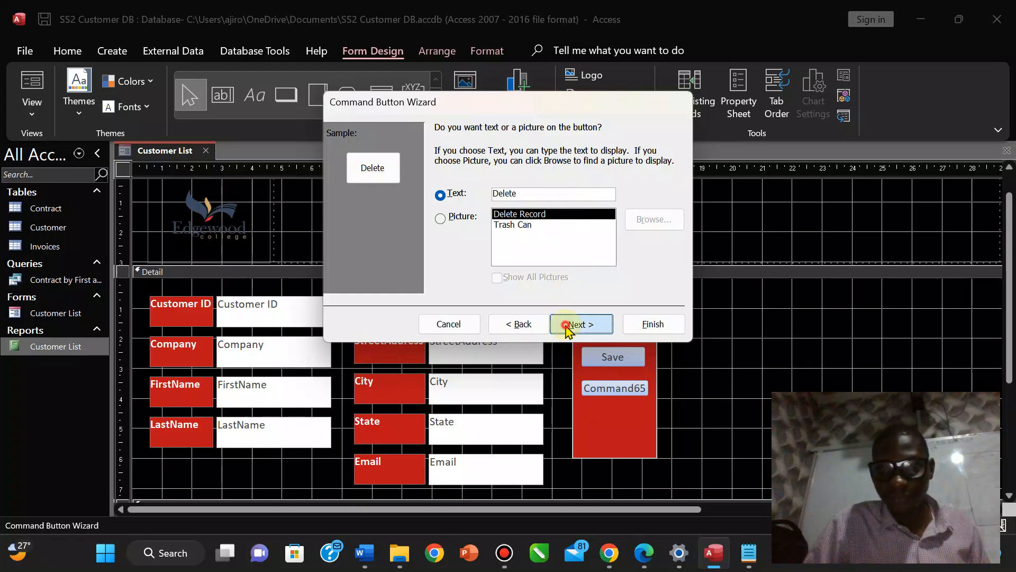
left_click(668, 328)
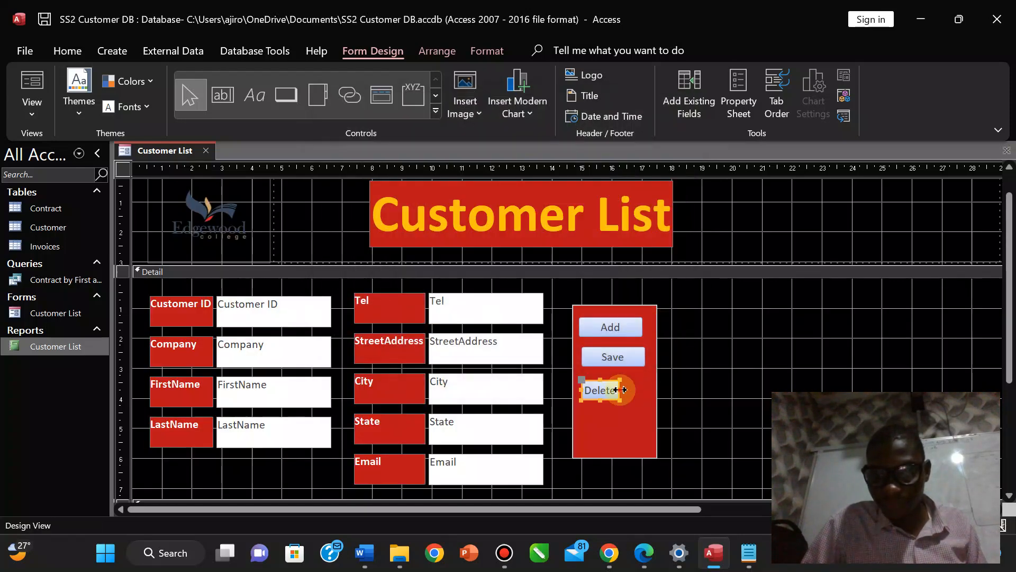
mouse_move(619, 390)
left_mouse_down()
mouse_move(647, 391)
mouse_move(625, 377)
left_mouse_up()
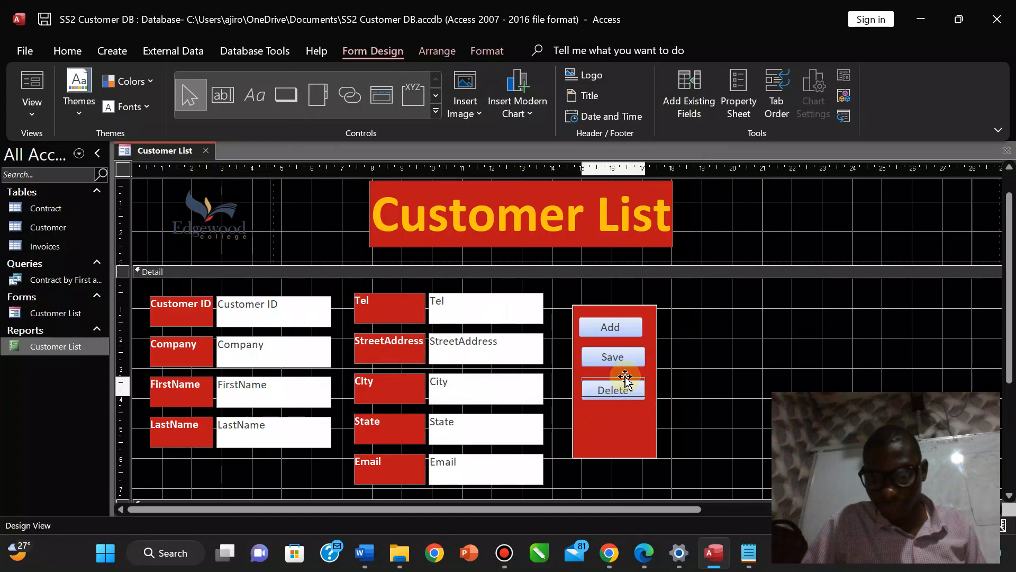
left_click(642, 555)
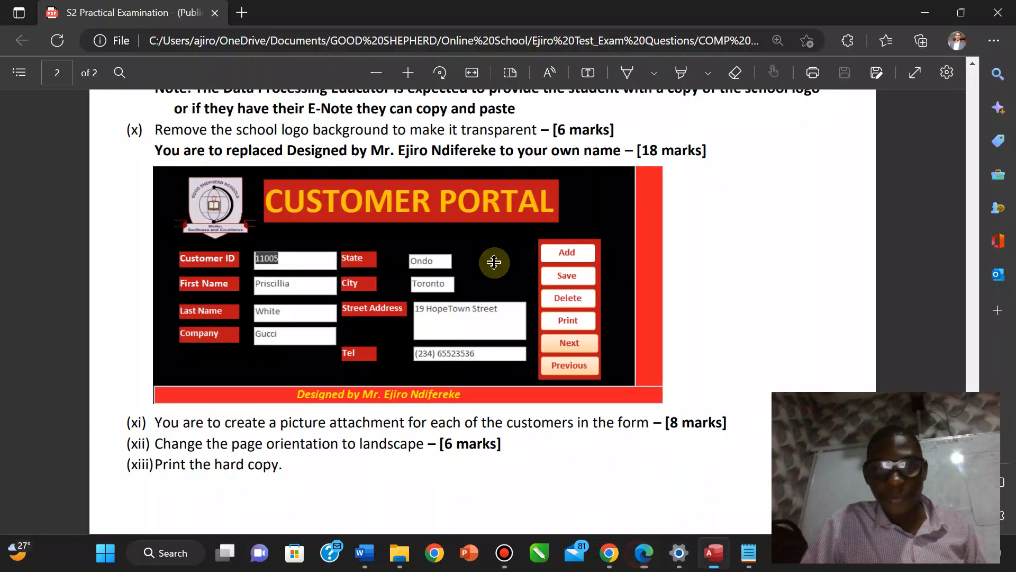
left_click(643, 554)
Create a Print Record button below Delete with its caption shortened to Print.
left_click(288, 97)
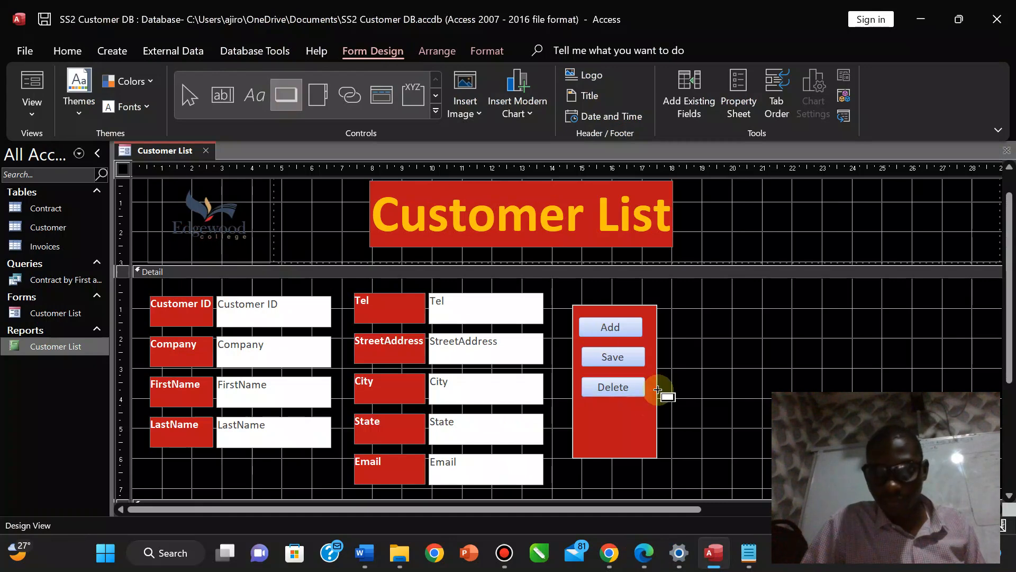
left_click_drag(581, 411, 648, 427)
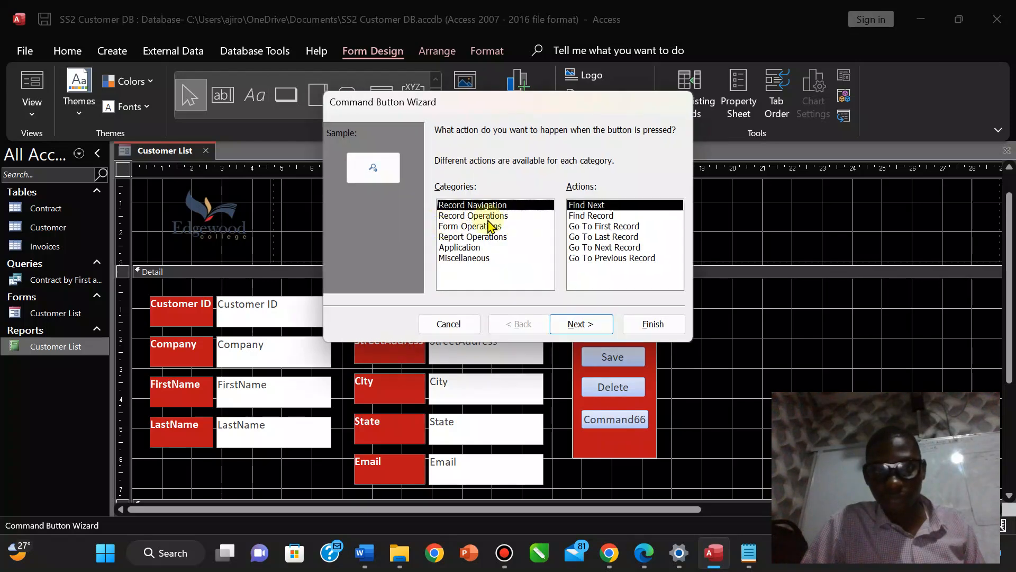
left_click(490, 216)
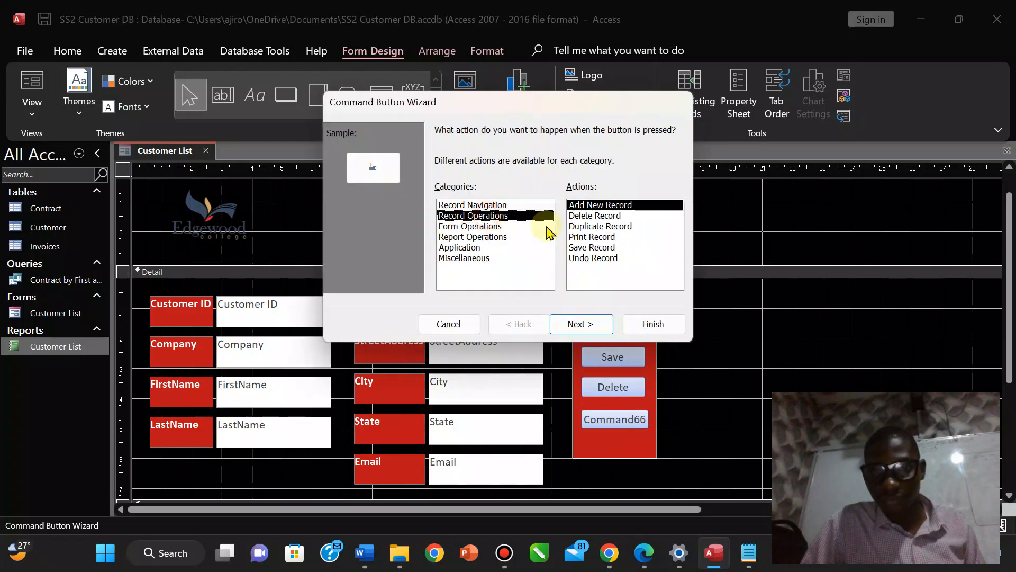
left_click(600, 238)
left_click(580, 324)
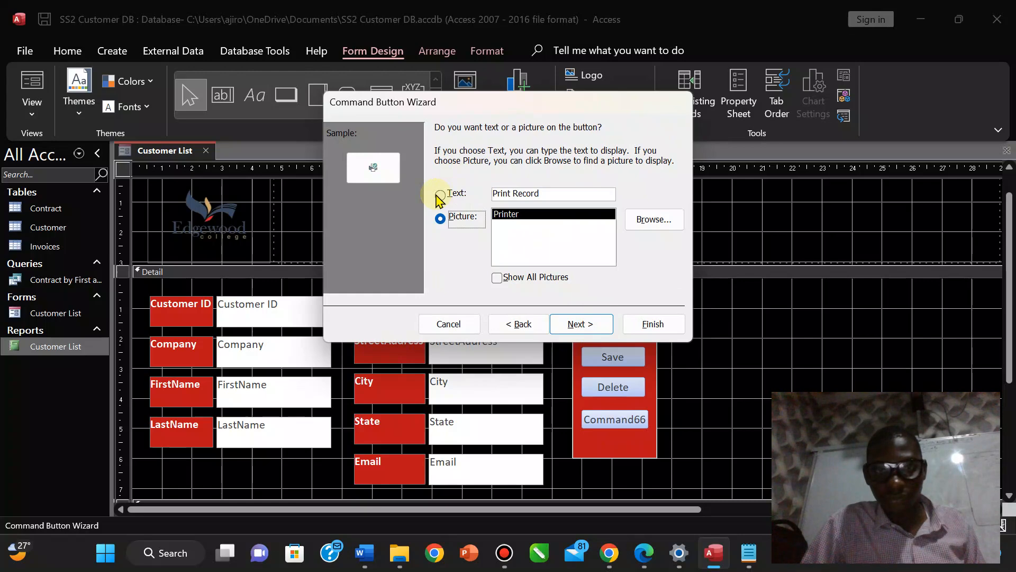
left_click(440, 195)
left_click(565, 192)
key("BackSpace")
key("BackSpace")
key("BackSpace")
key("BackSpace")
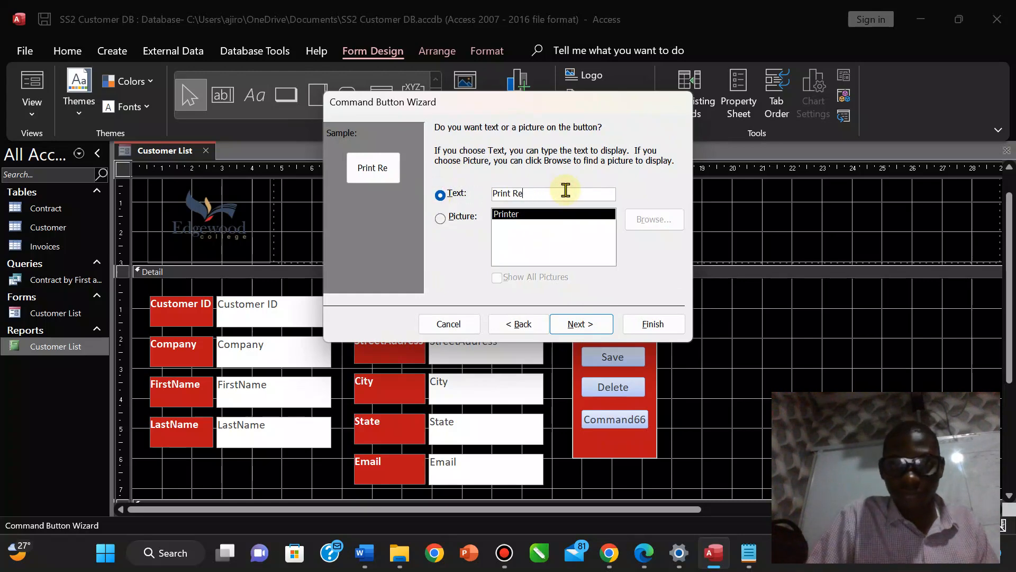
left_click(579, 324)
left_click(651, 325)
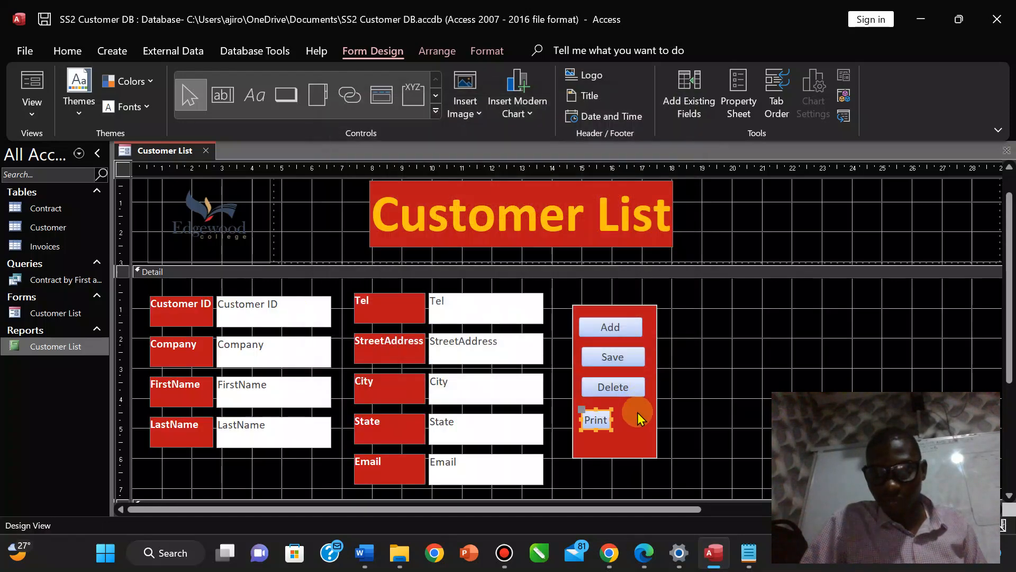
Widen the Print button to match, align it under Delete, and check the exam sheet.
left_click_drag(613, 418, 651, 420)
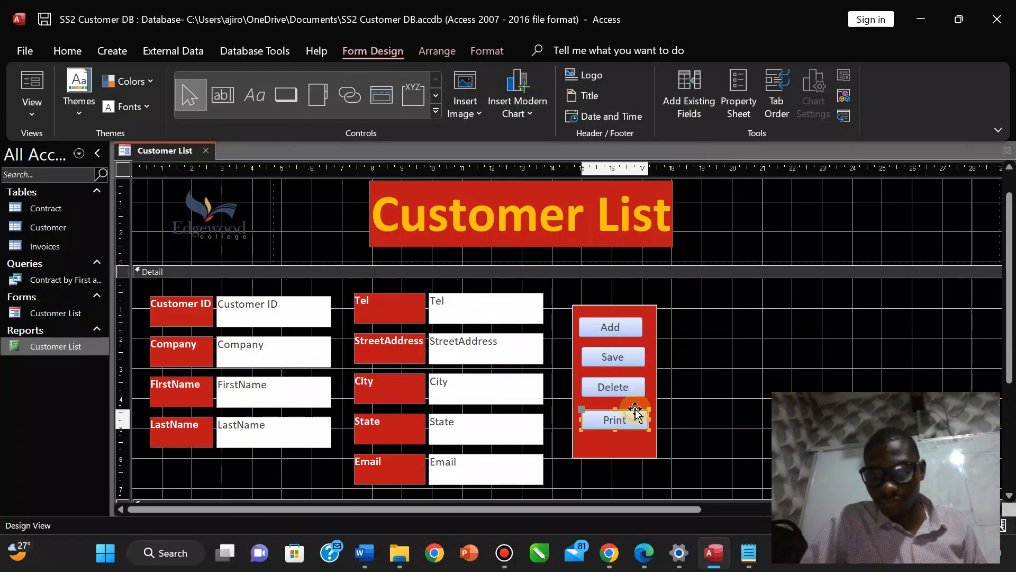
left_click_drag(635, 410, 637, 405)
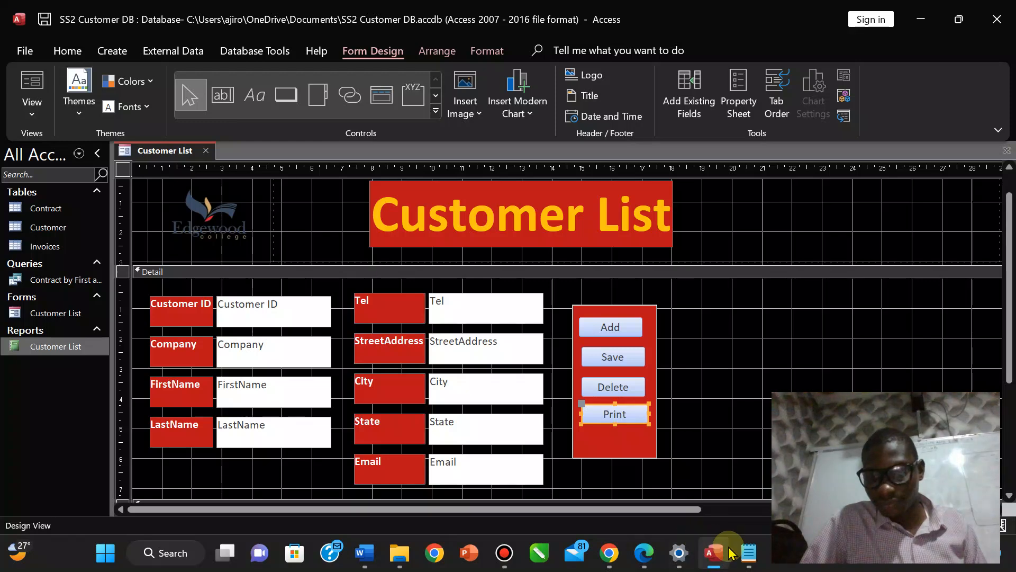
left_click(644, 554)
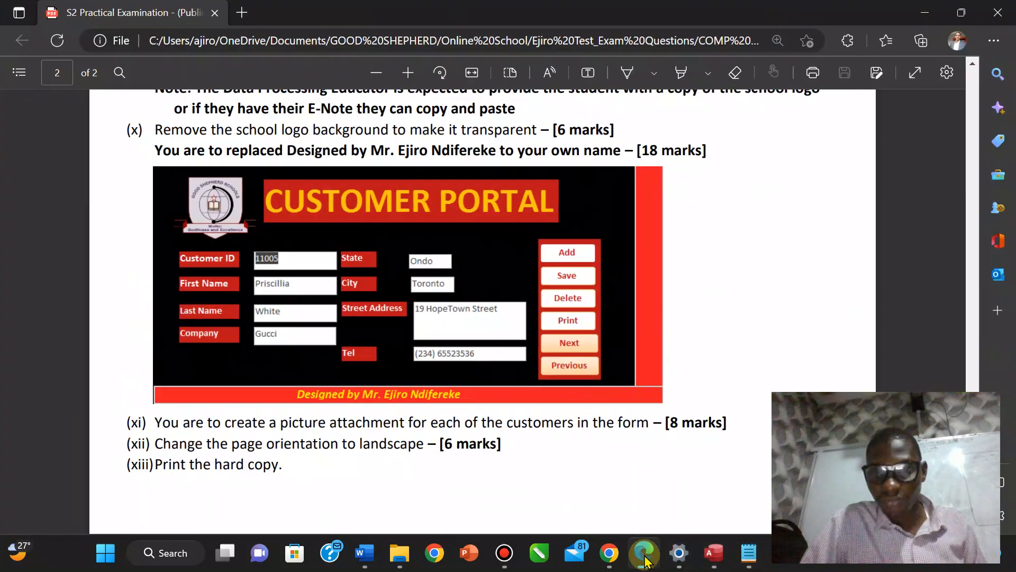
left_click(645, 557)
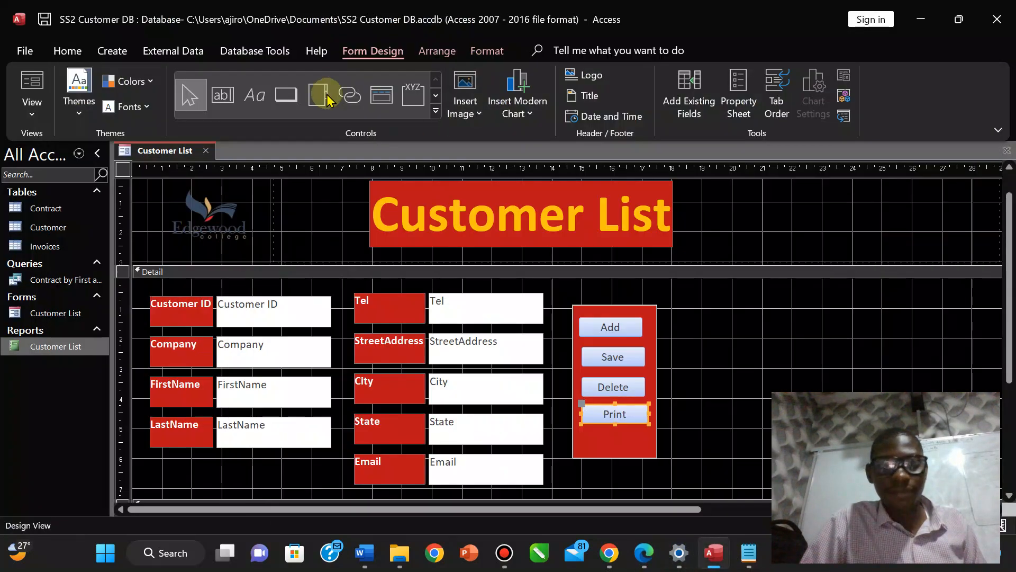
Create a Go To Next Record button below Print captioned Next.
left_click(291, 95)
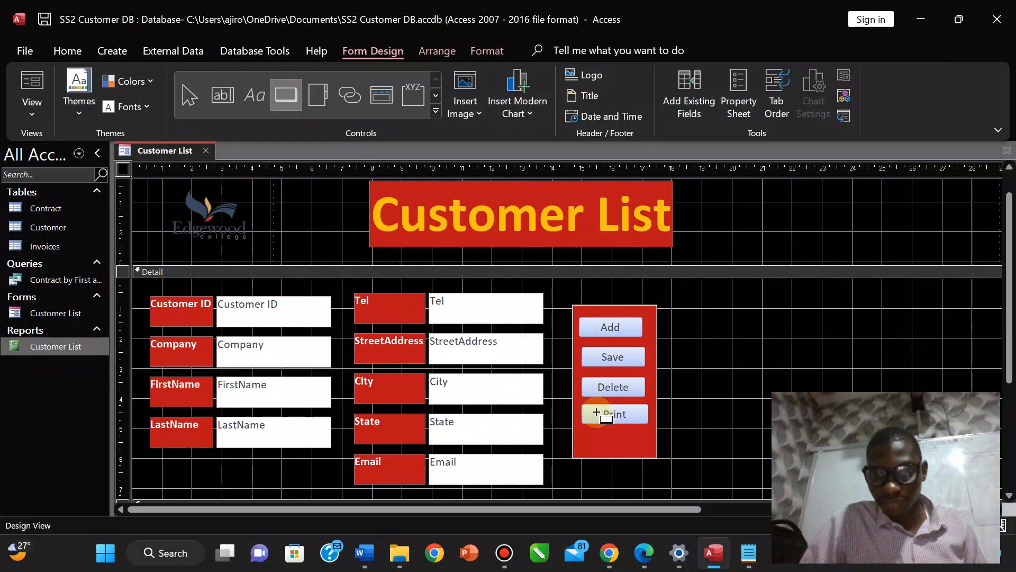
left_click_drag(582, 434, 650, 447)
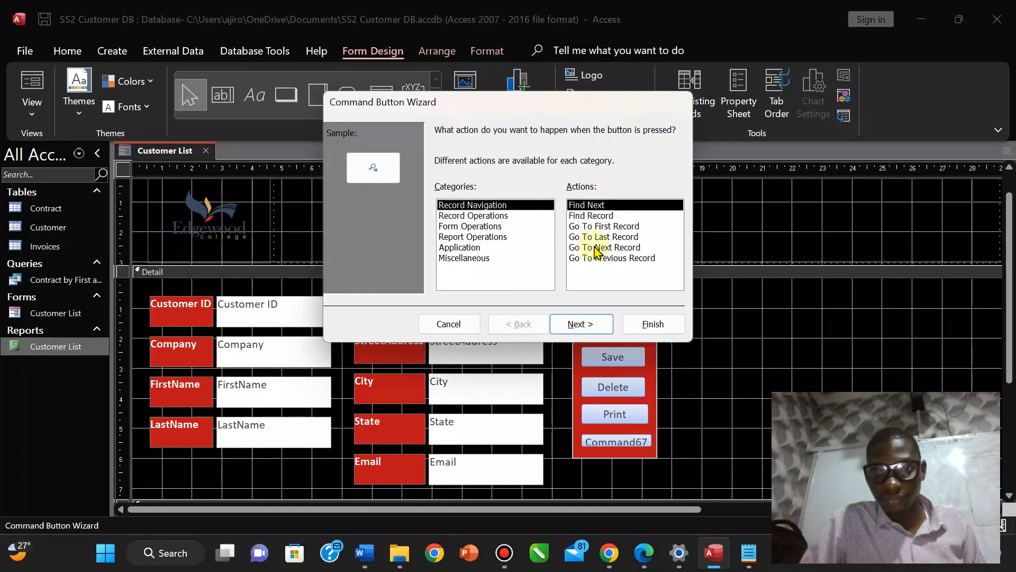
left_click(622, 248)
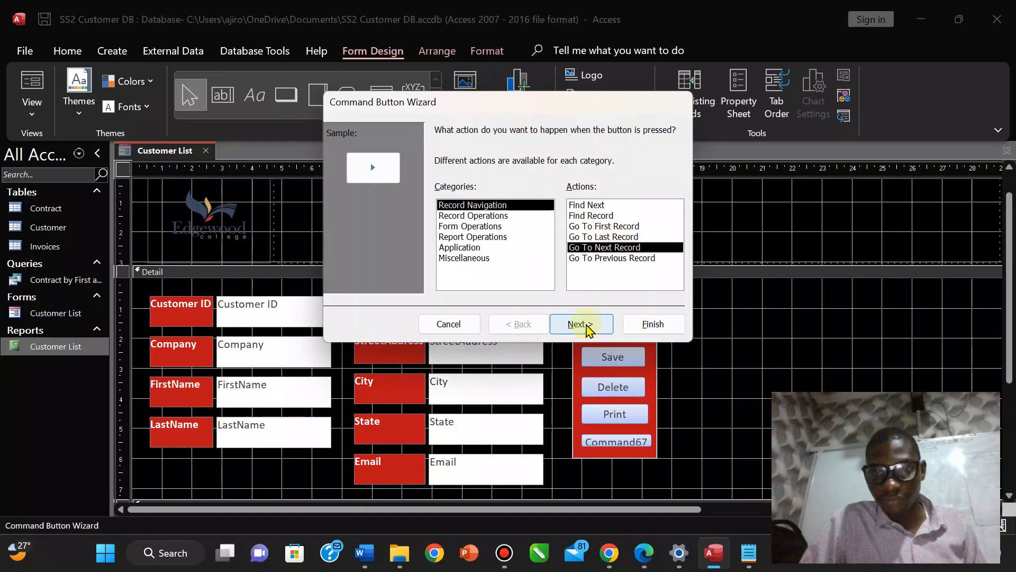
left_click(576, 324)
left_click(439, 194)
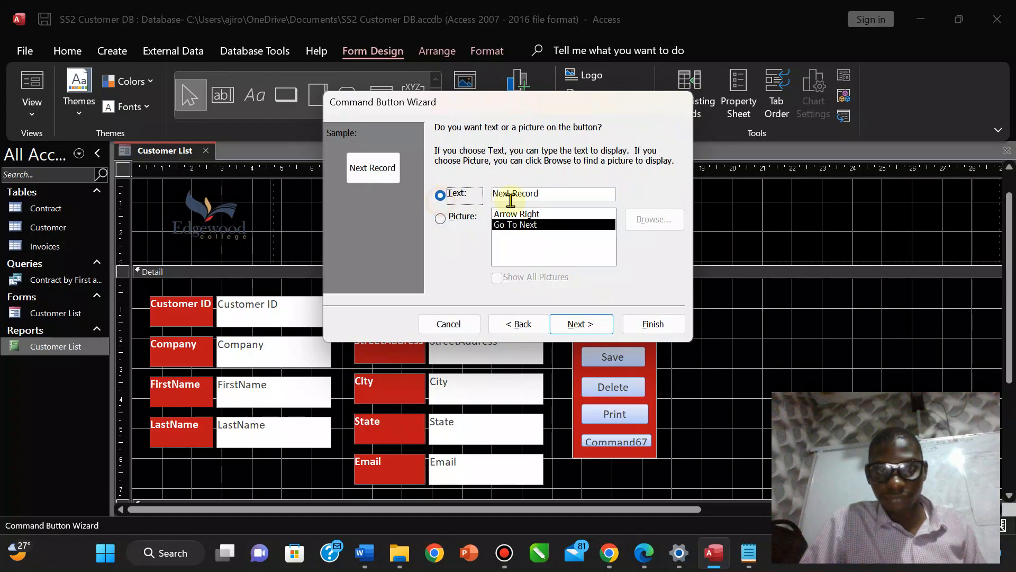
left_click(557, 192)
key("BackSpace")
key("BackSpace")
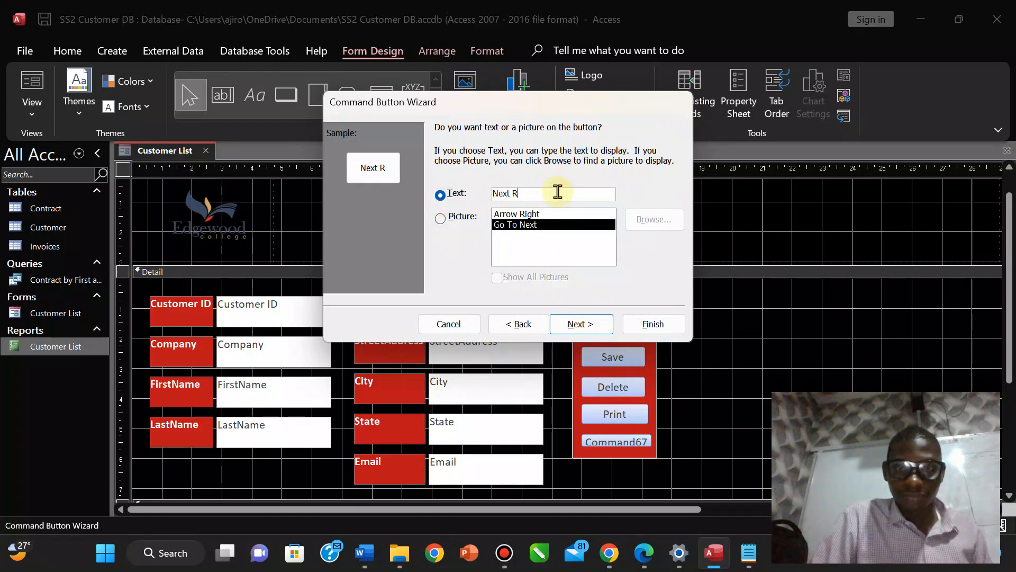
left_click(604, 323)
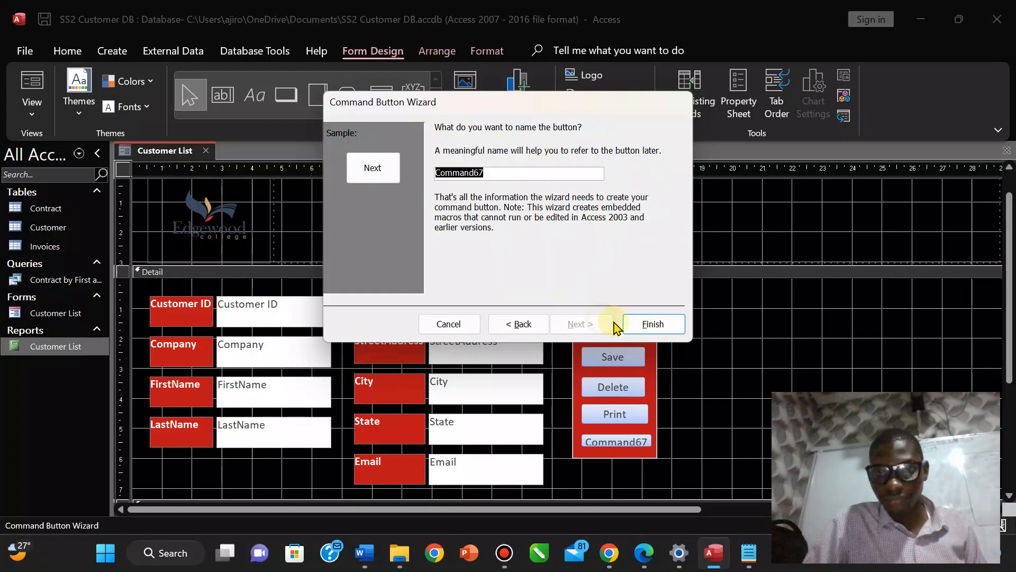
left_click(655, 324)
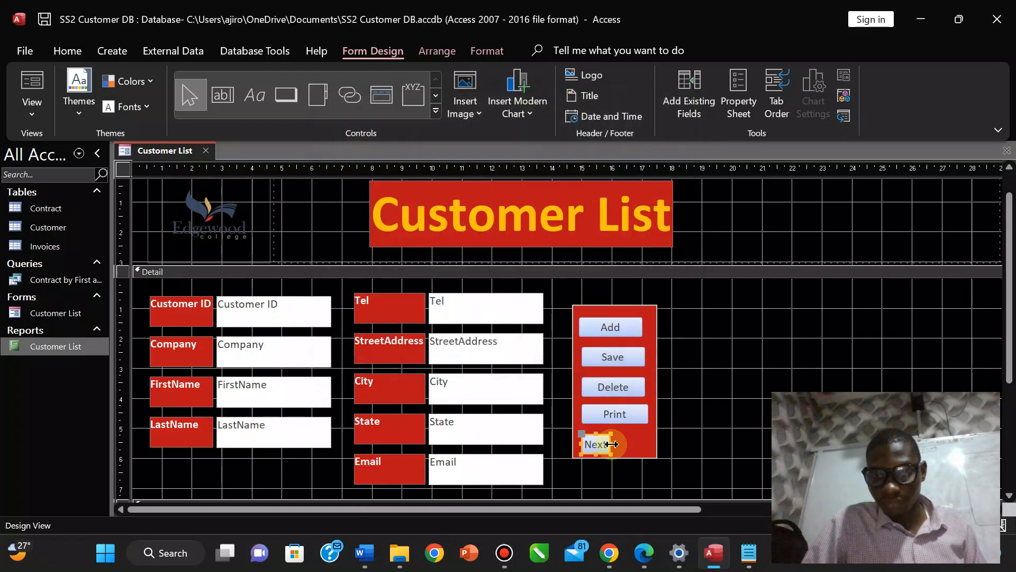
Widen the Next button to match the other buttons.
left_click(613, 443)
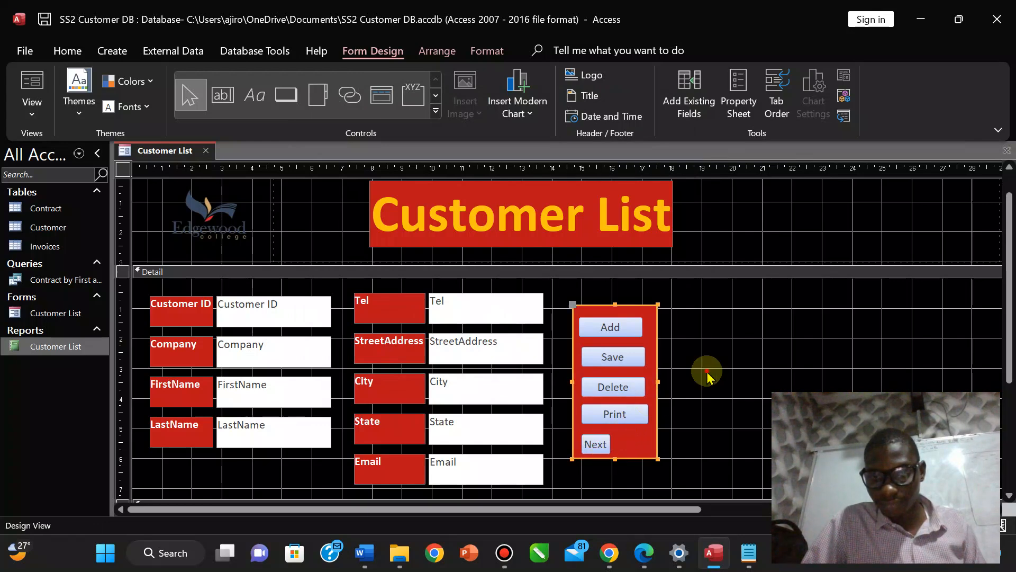
left_click(709, 377)
left_click(602, 443)
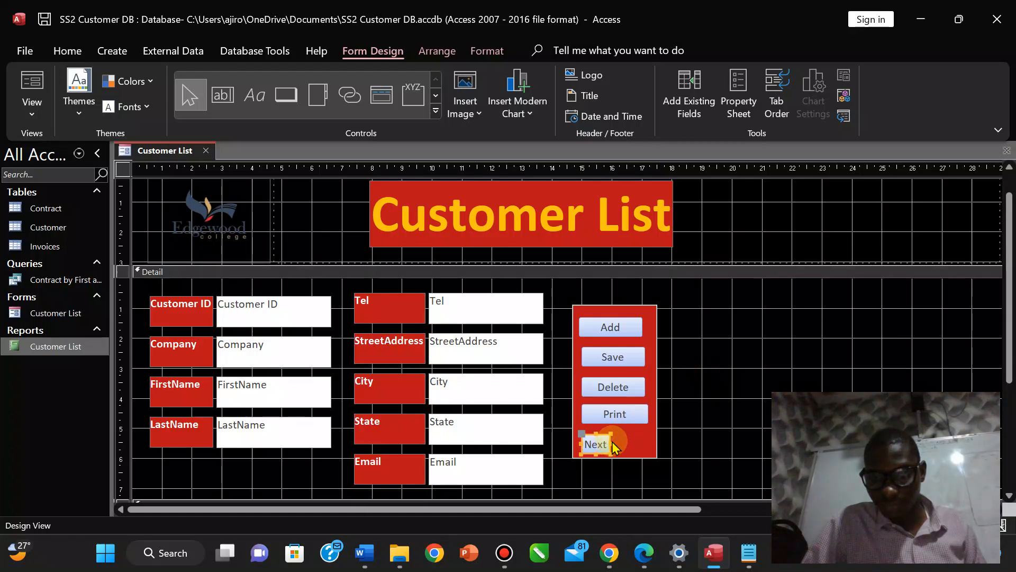
left_click_drag(611, 443, 652, 444)
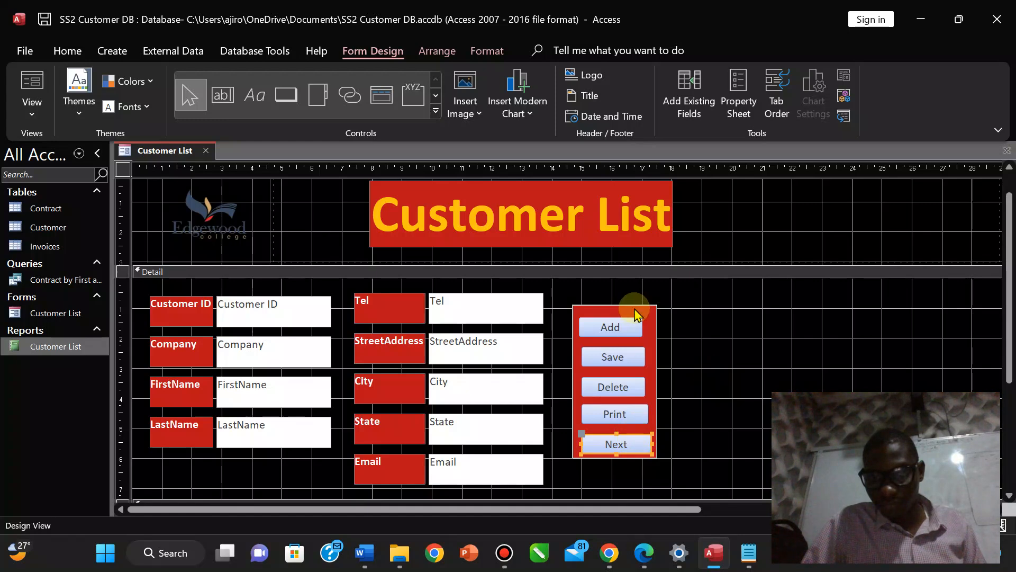
Reposition the red button panel by stretching its top edge and nudging it into place.
left_click(626, 325)
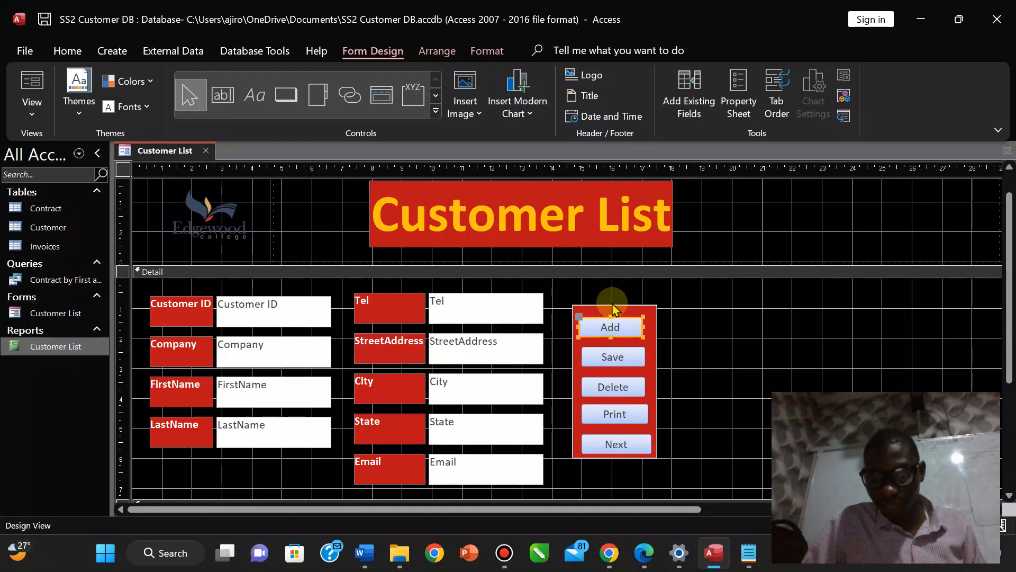
left_click(613, 307)
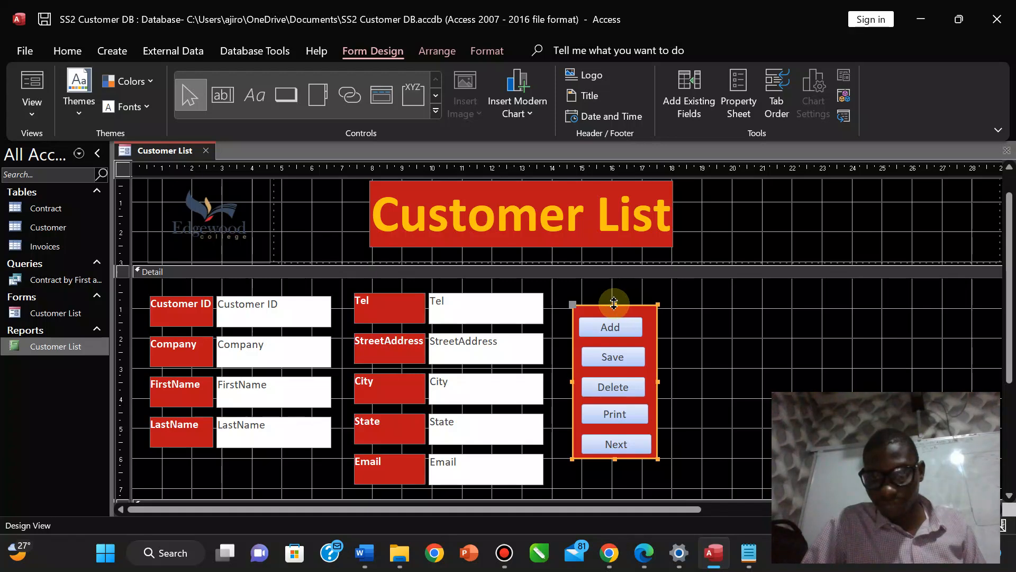
left_click_drag(614, 302, 640, 303)
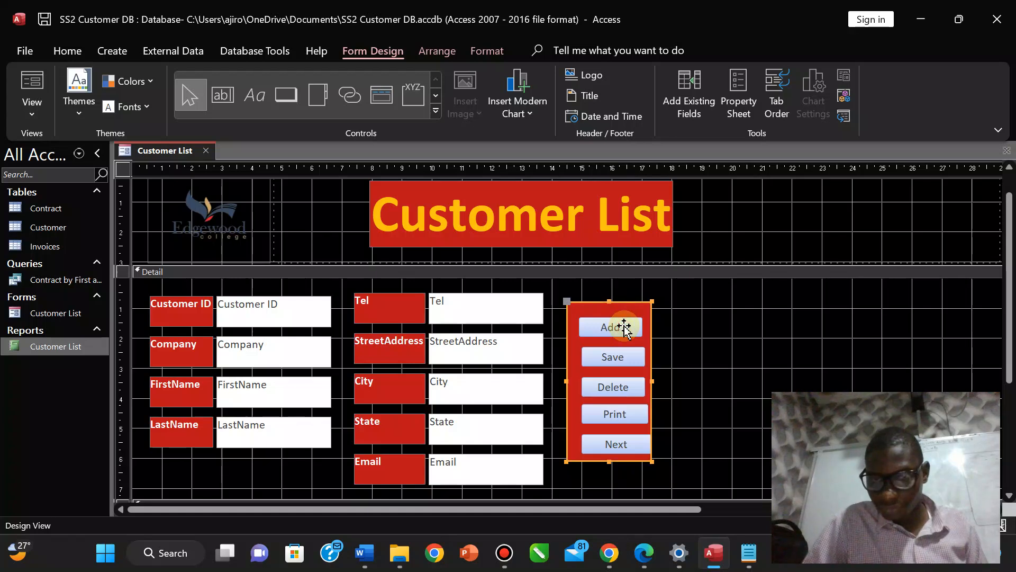
key("Up")
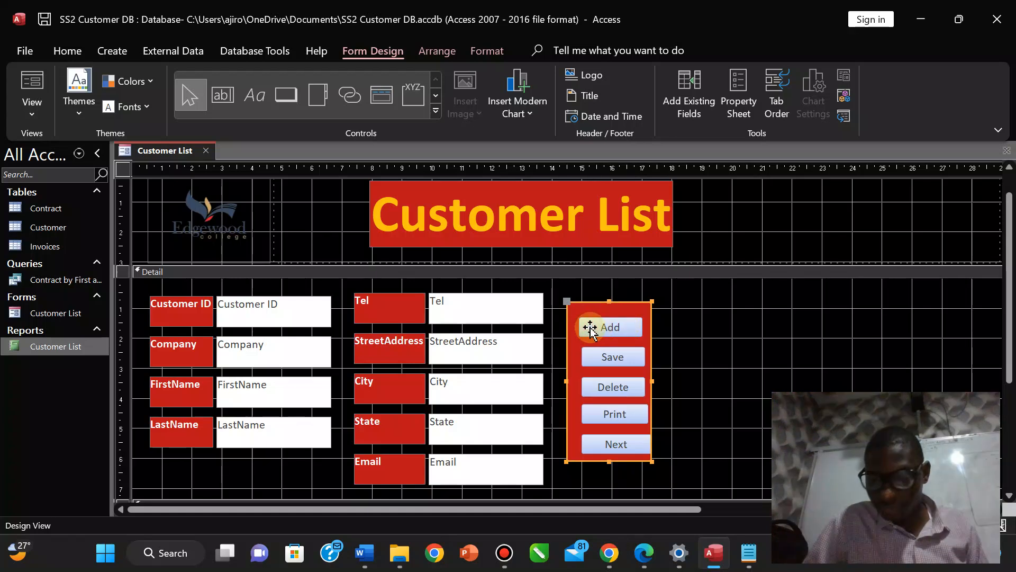
key("Up")
key("Down")
key("Down")
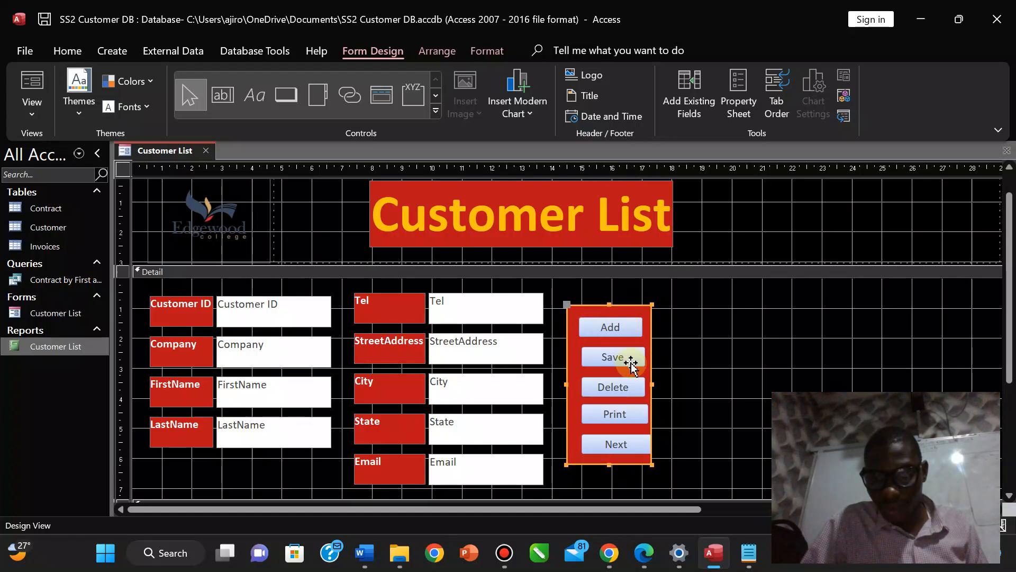
left_click(629, 364)
left_click(602, 386)
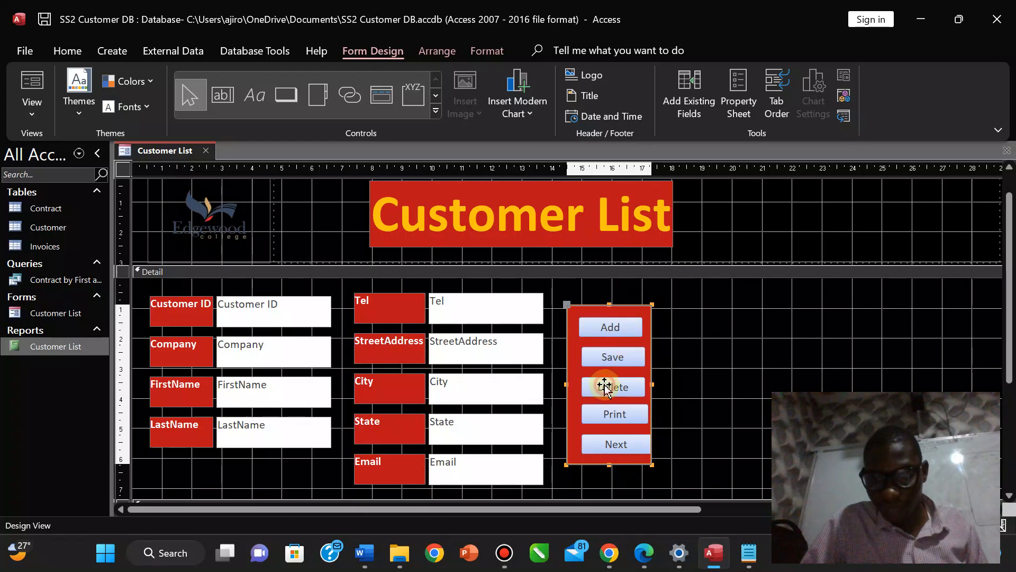
left_click(595, 418)
left_click(612, 327)
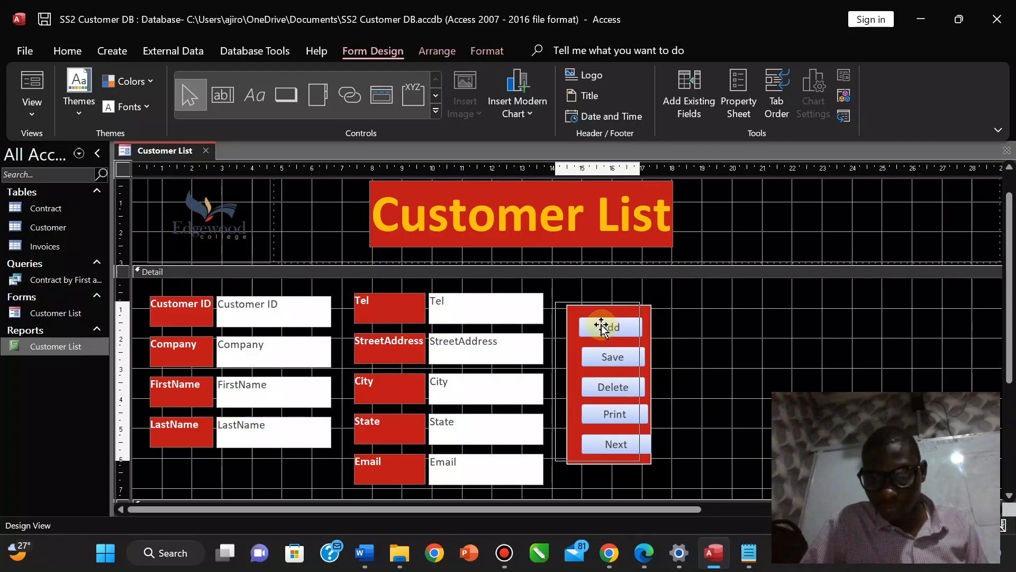
left_click(691, 338)
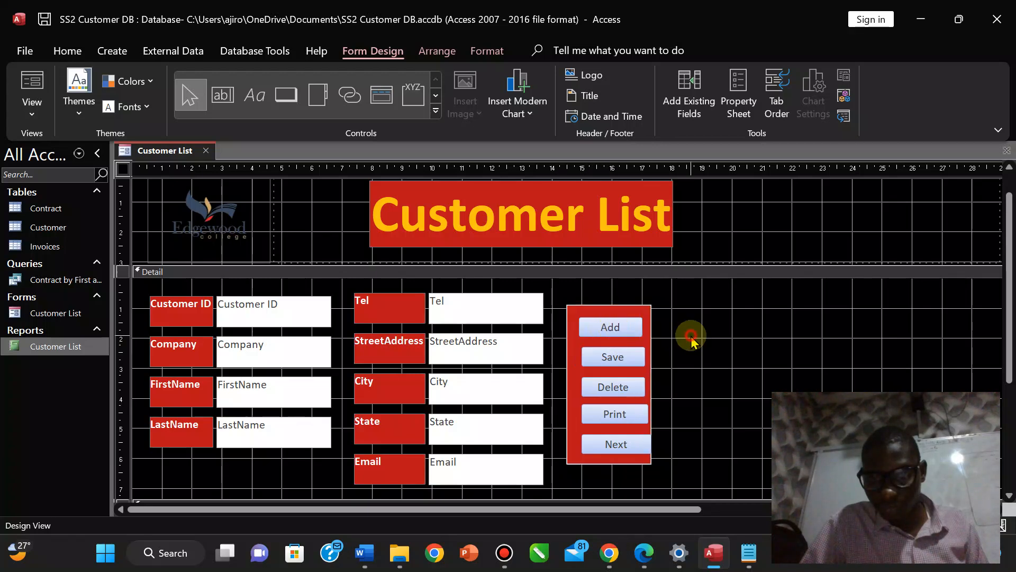
Align the Add, Save and Delete buttons inside the red panel with small nudges.
left_click(617, 327)
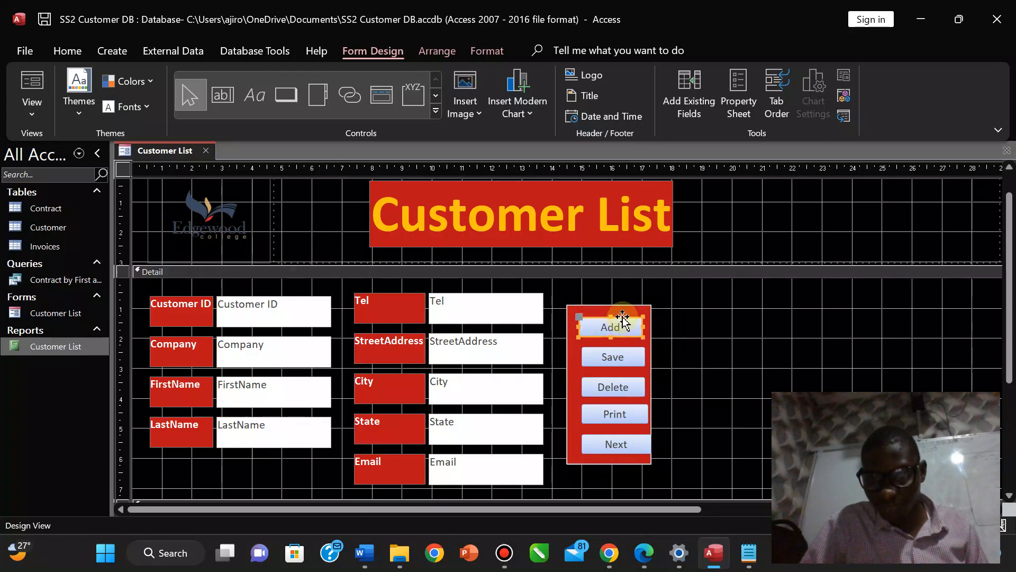
left_click_drag(623, 320, 623, 318)
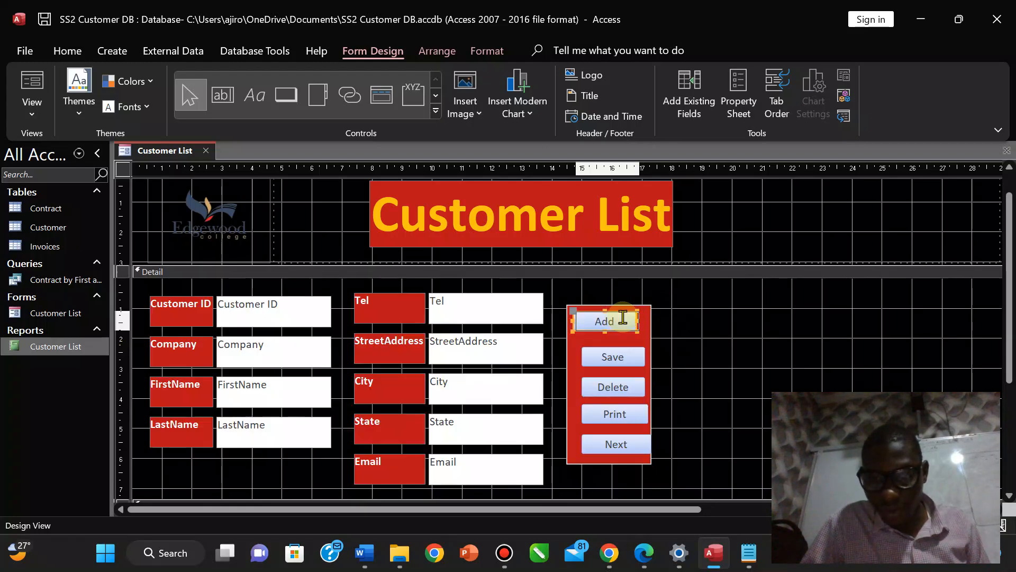
key("Down")
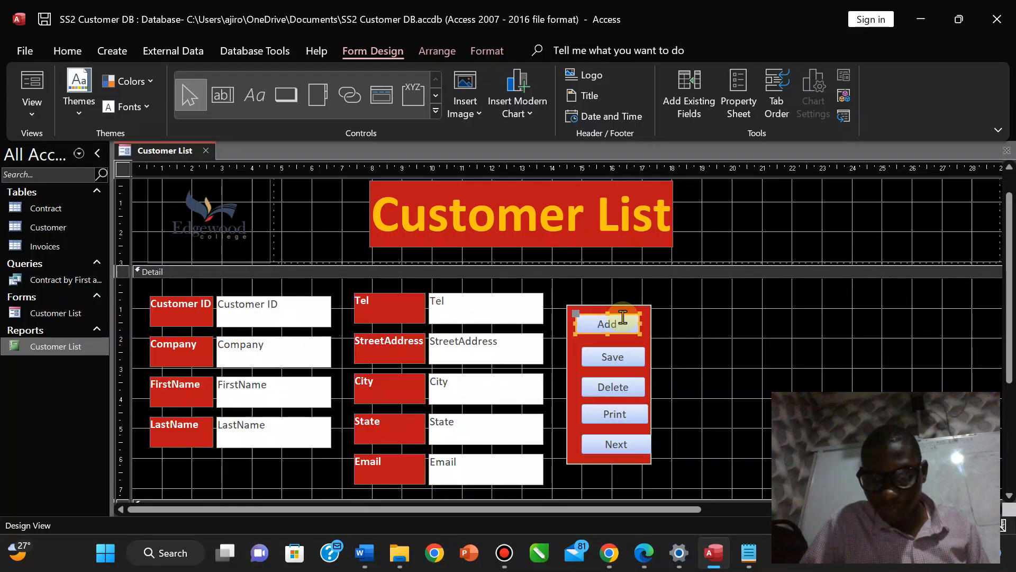
left_click(623, 352)
key("Left")
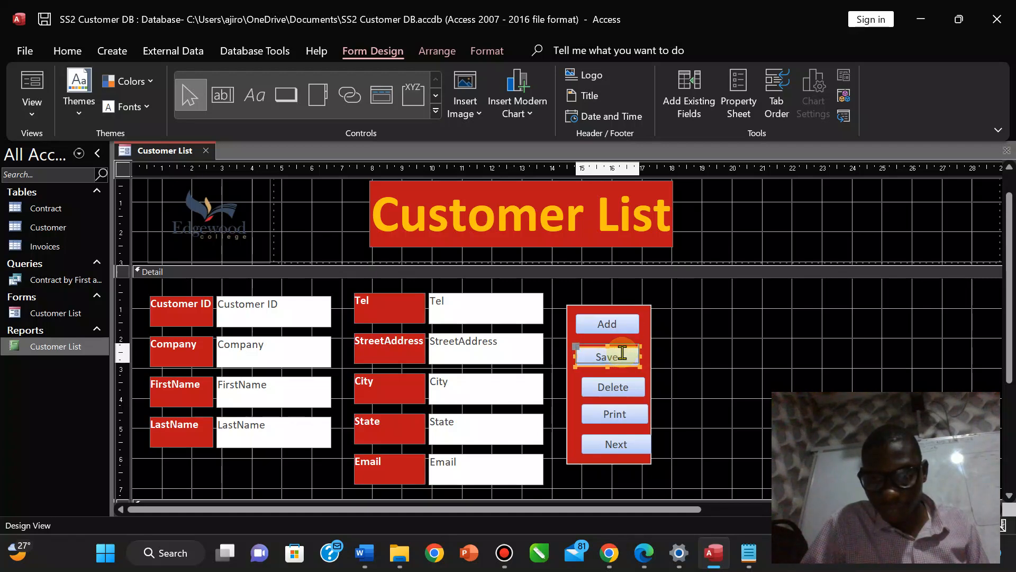
key("Up")
key("Right")
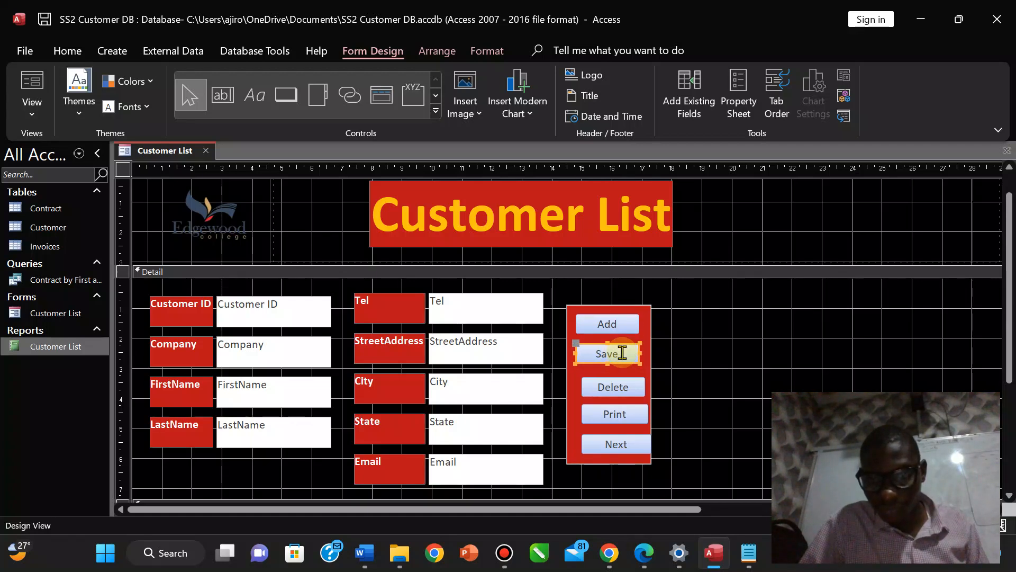
left_click(631, 394)
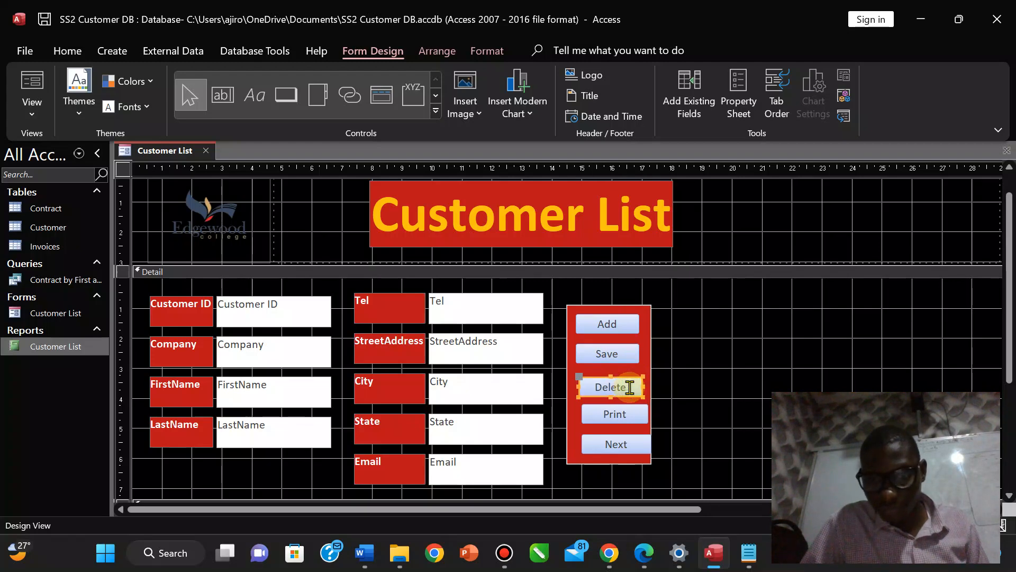
key("Up")
key("Left")
key("Up")
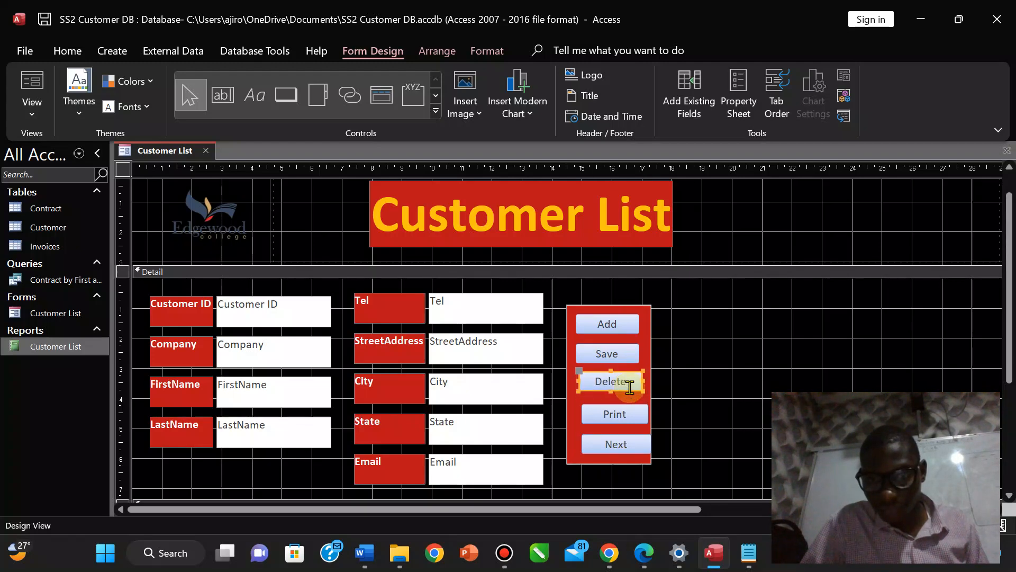
Line up the Print and Next buttons with the buttons above them.
left_click(633, 422)
key("Left")
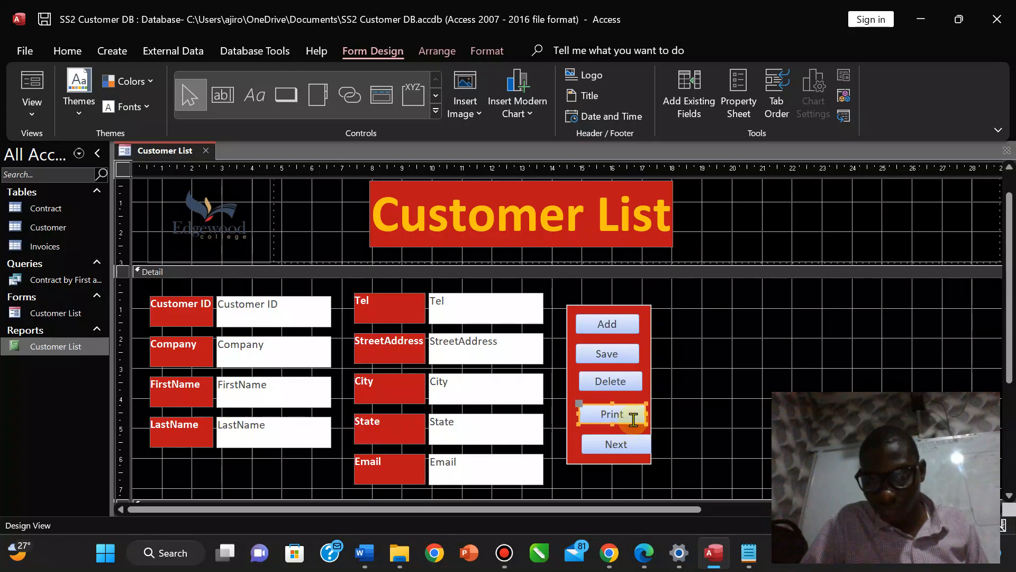
key("Left")
key("Up")
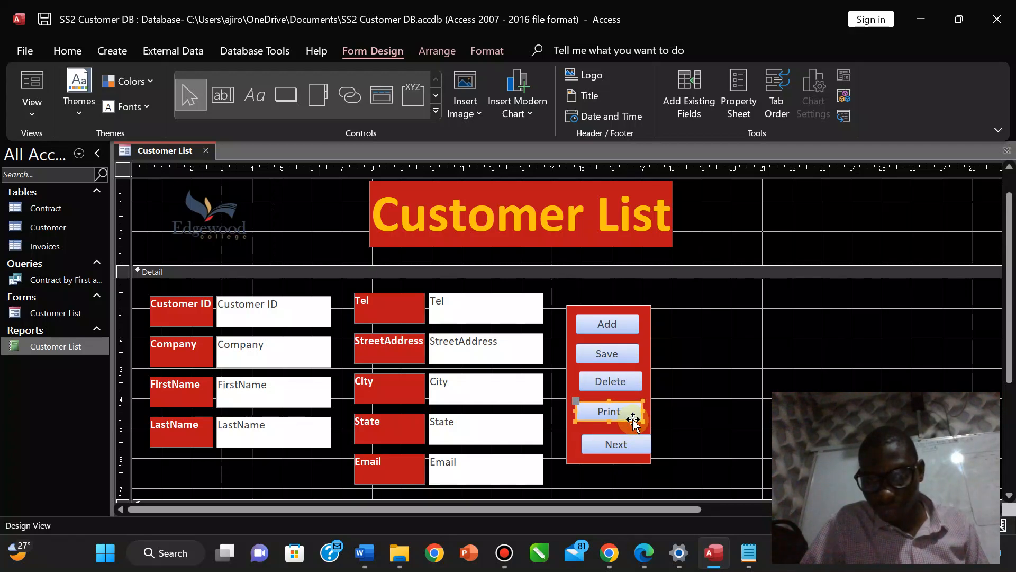
left_click(616, 381)
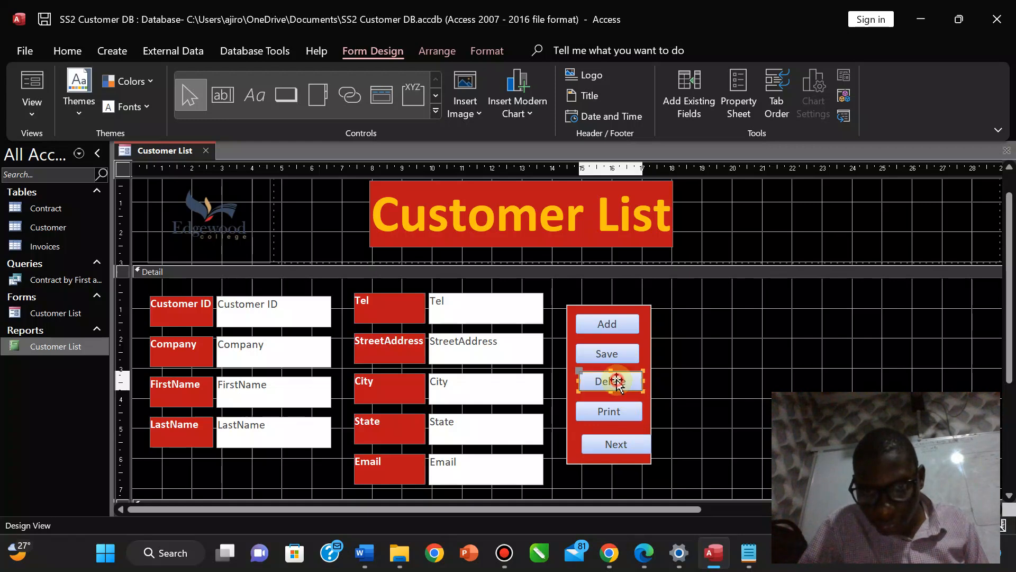
left_click(613, 442)
key("Left")
key("Left")
key("Up")
key("Up")
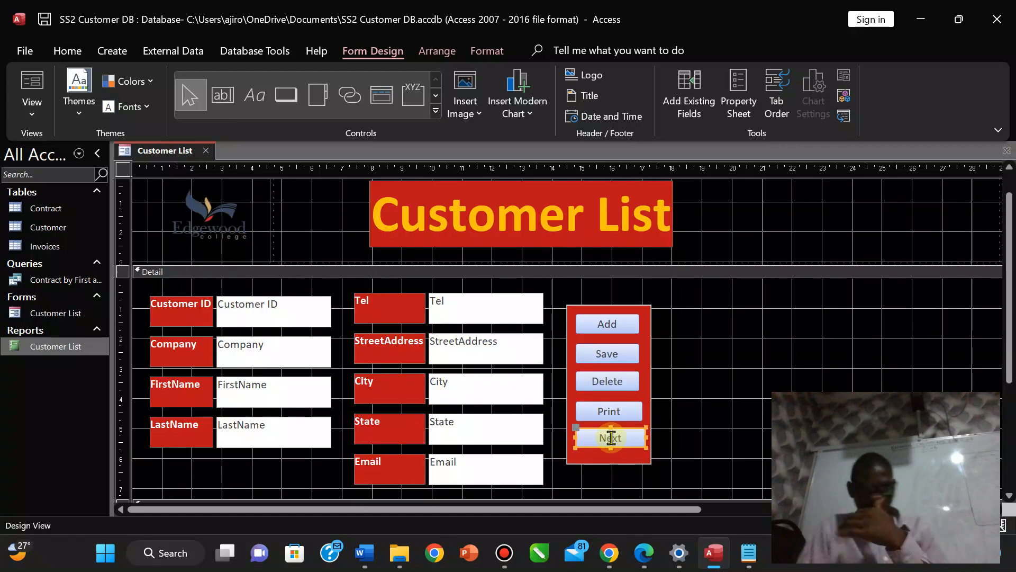
Stretch the red panel taller below Next and shift Next slightly left.
left_click(602, 463)
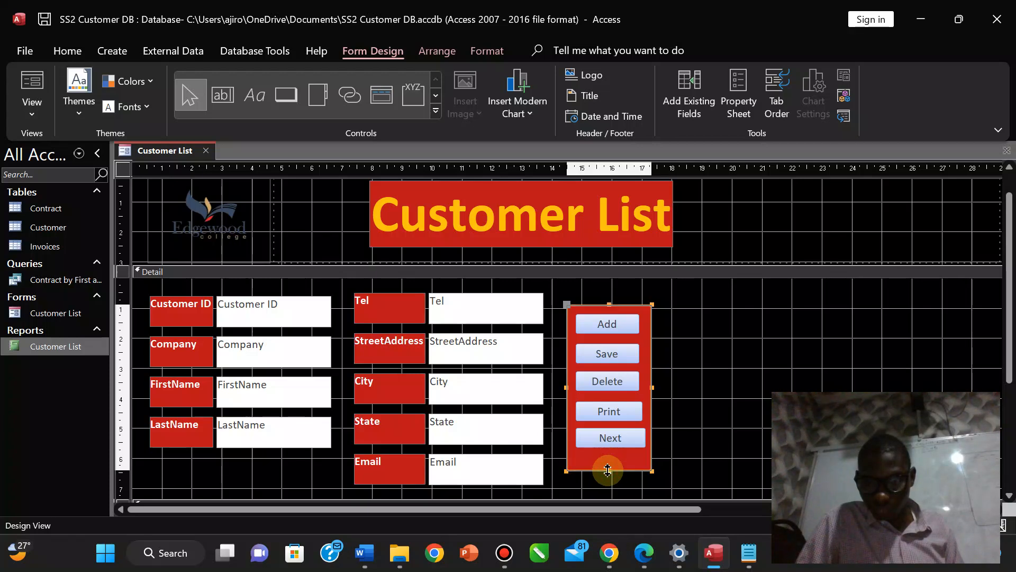
left_click_drag(608, 462, 608, 472)
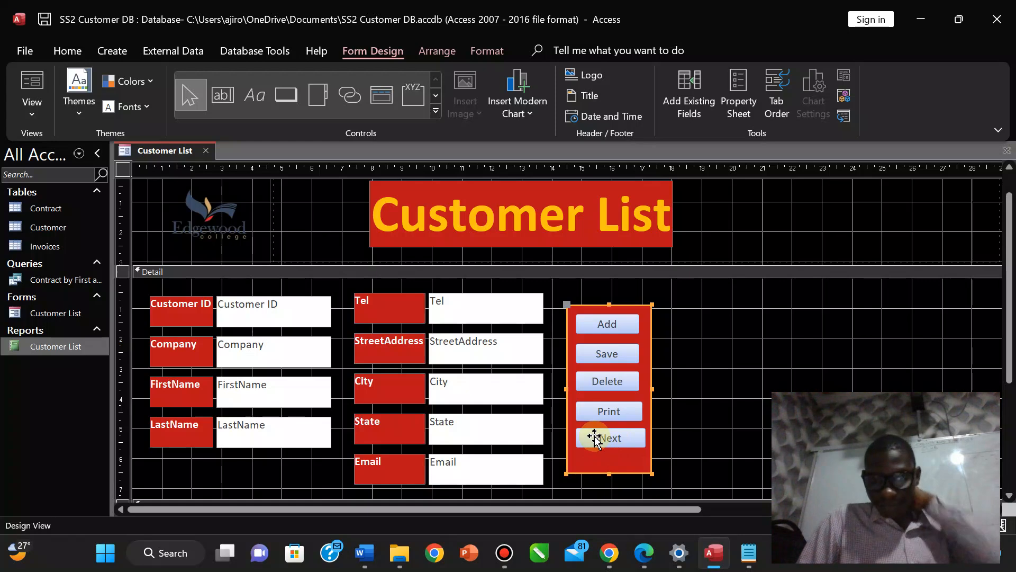
left_click(707, 427)
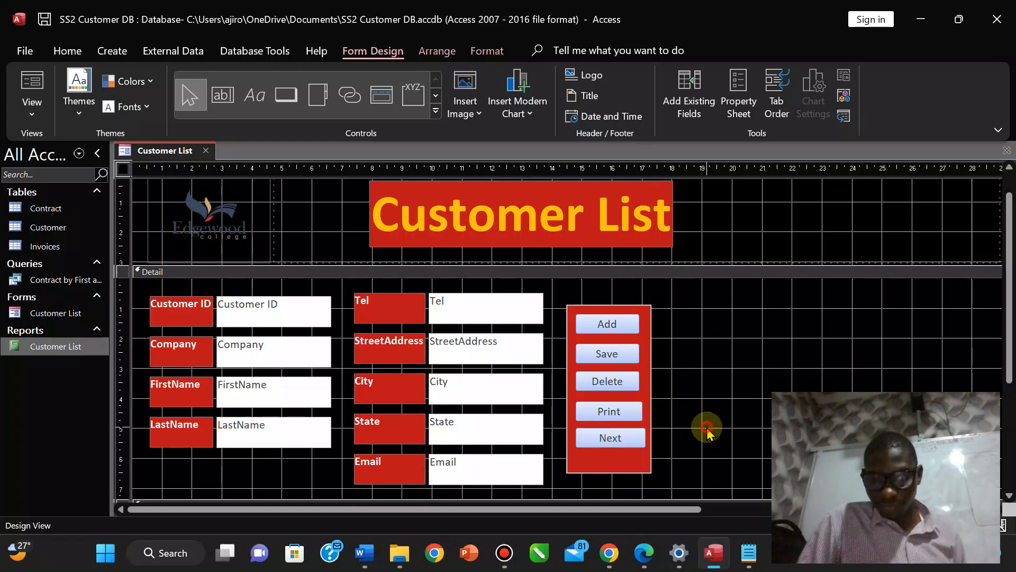
left_click(619, 441)
key("Left")
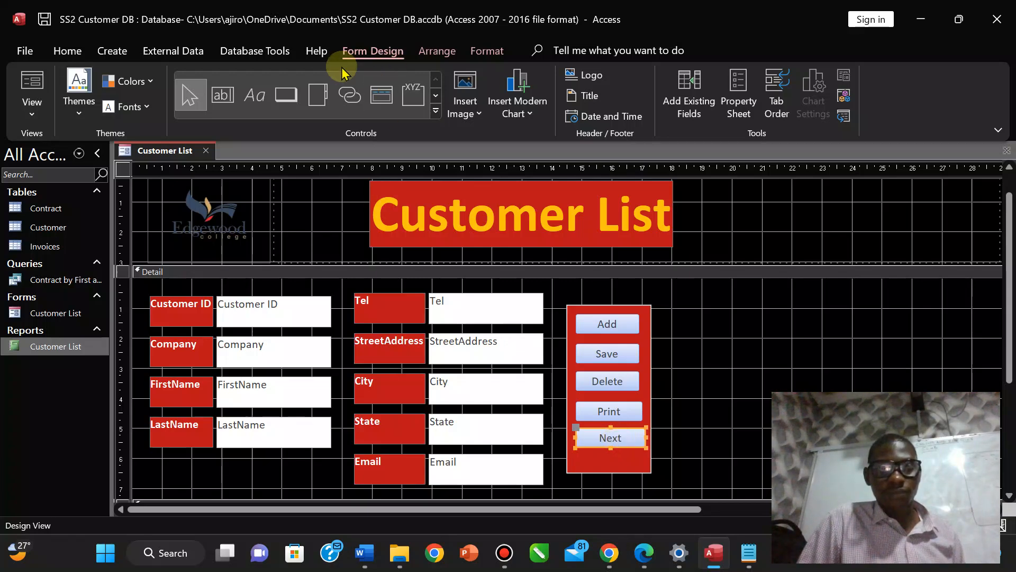
left_click(287, 95)
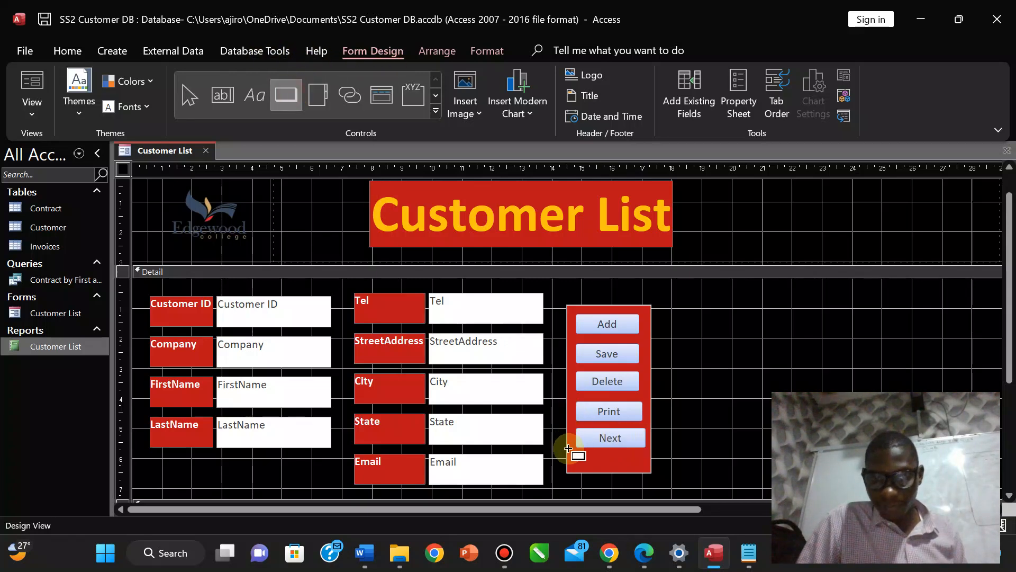
Draw a new button below Next set to Go To Previous Record with the text caption 'Previous'.
left_click_drag(581, 455, 645, 470)
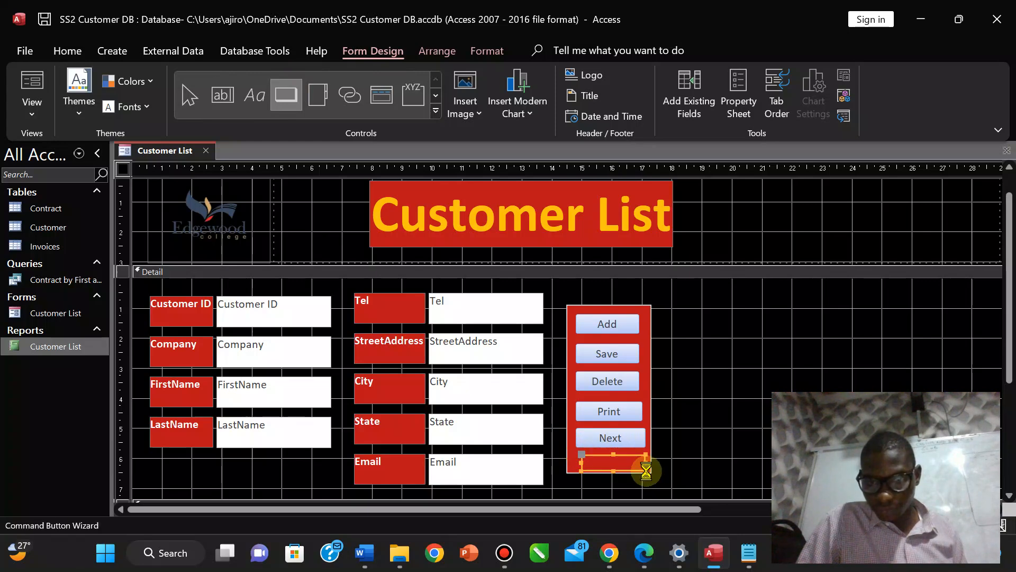
left_click(595, 247)
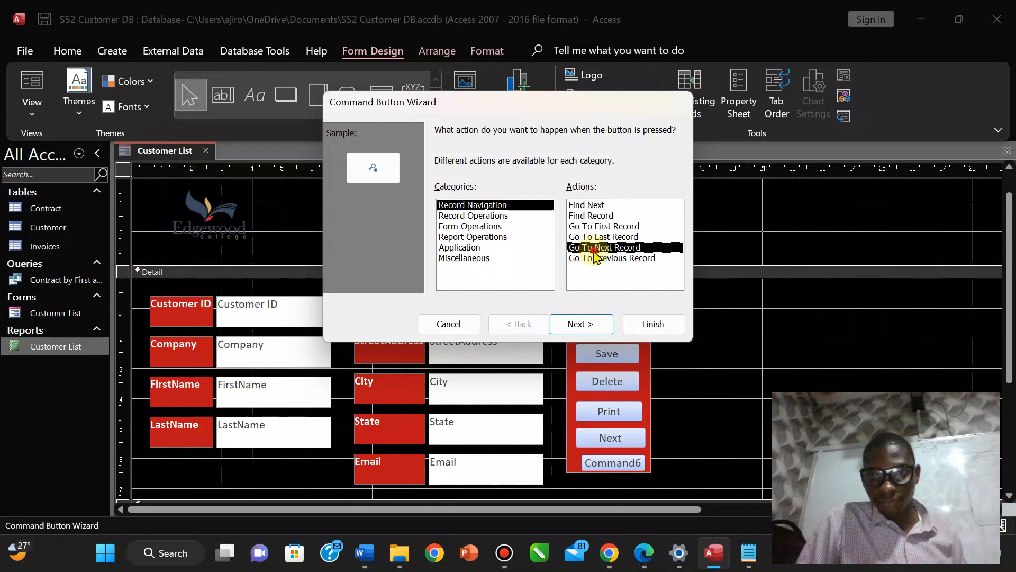
left_click(595, 258)
left_click(581, 324)
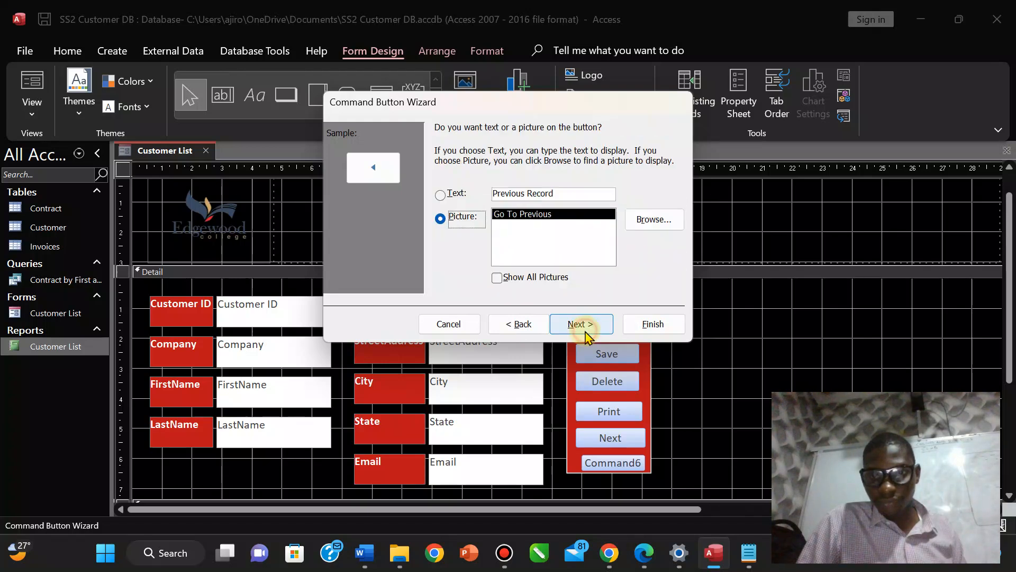
left_click(559, 188)
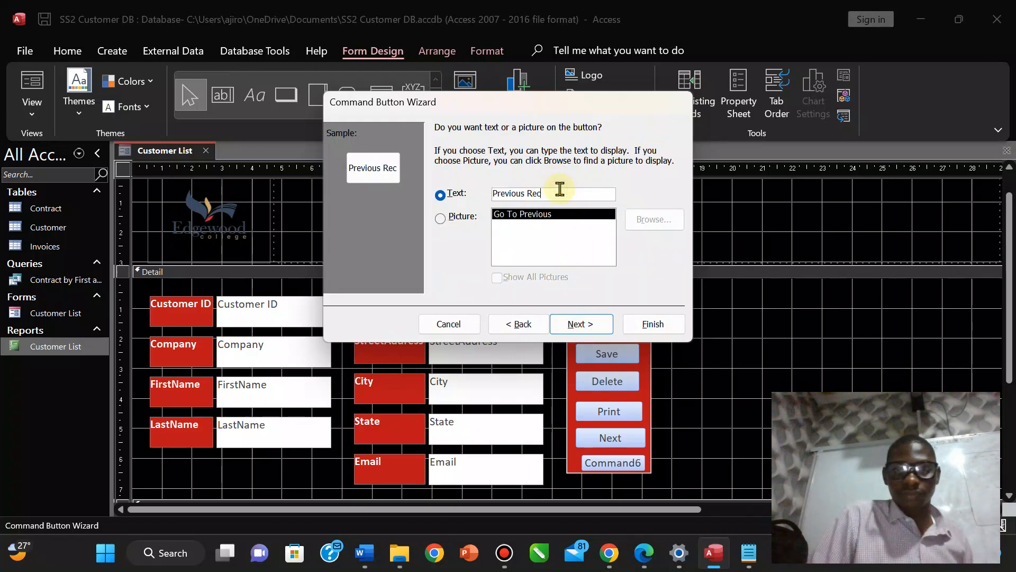
left_click(581, 324)
left_click(651, 331)
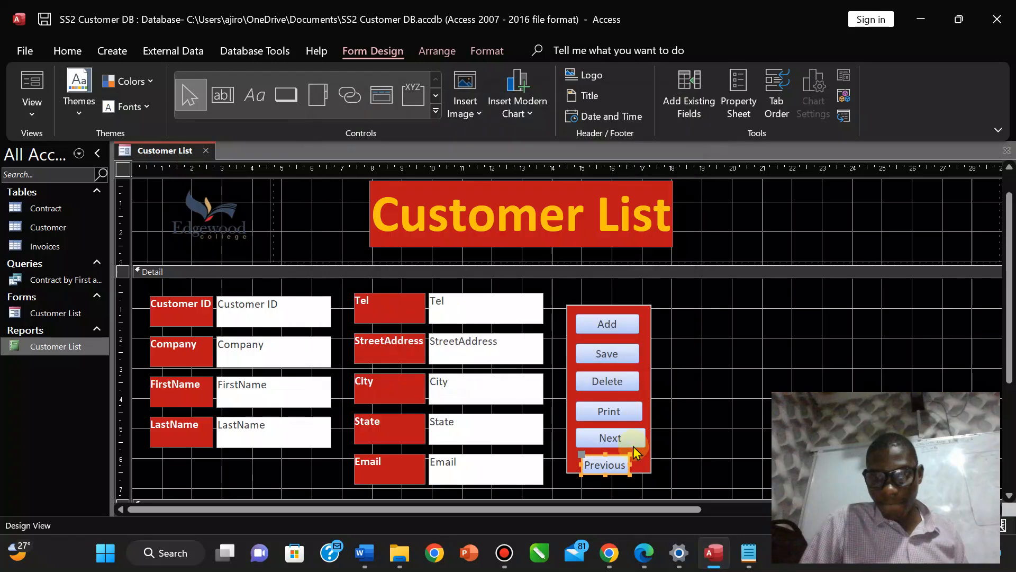
Widen the Previous button and position it just below the Next button.
left_click_drag(630, 464, 644, 465)
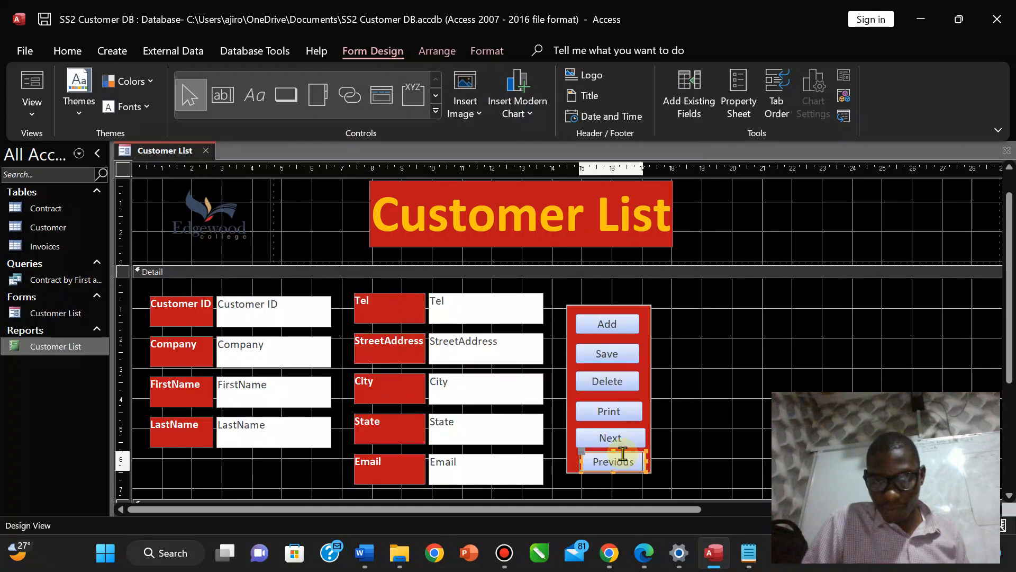
left_click_drag(622, 454, 622, 405)
left_click(710, 453)
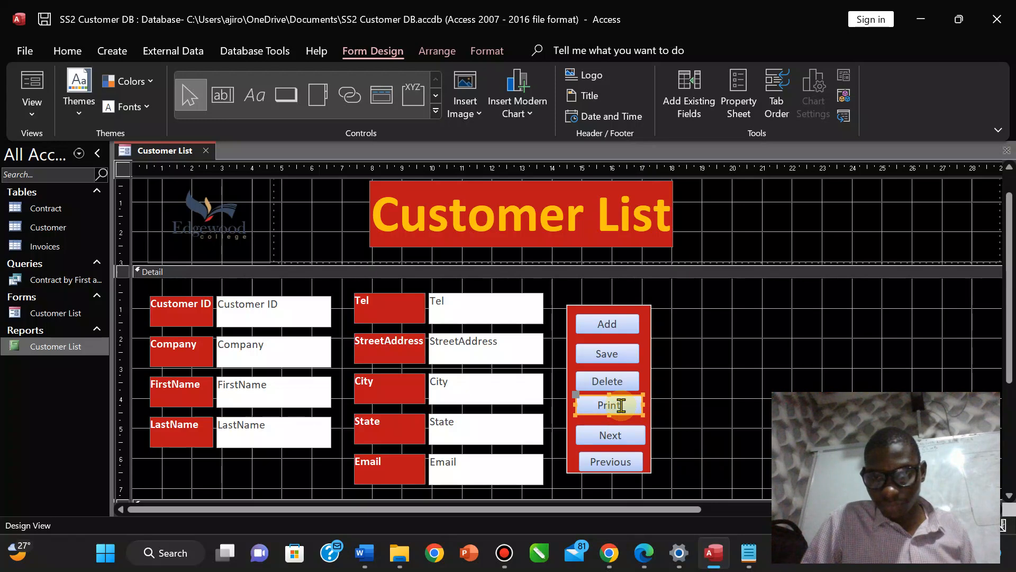
left_click(615, 440)
left_click_drag(616, 439, 609, 458)
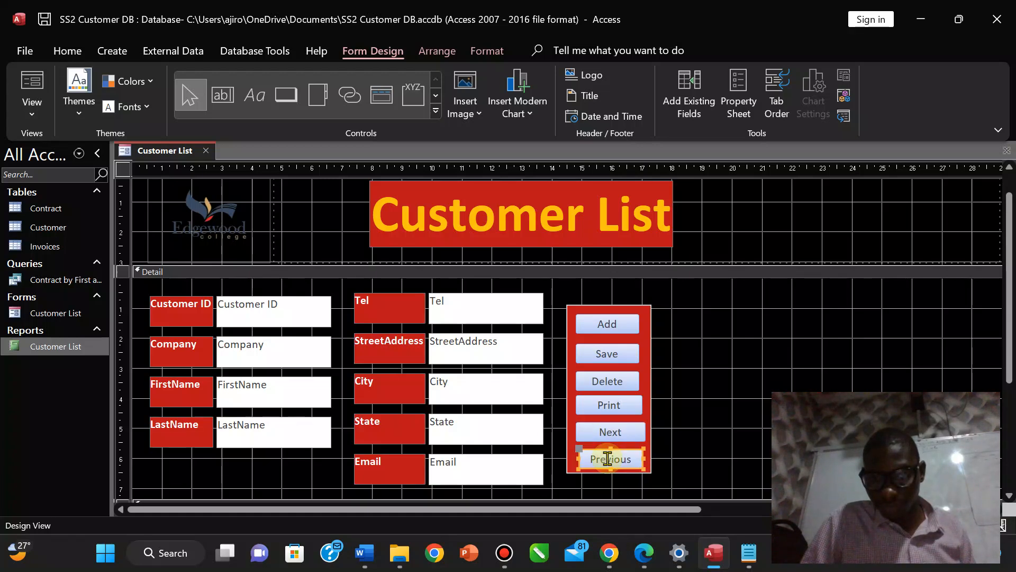
left_click(688, 462)
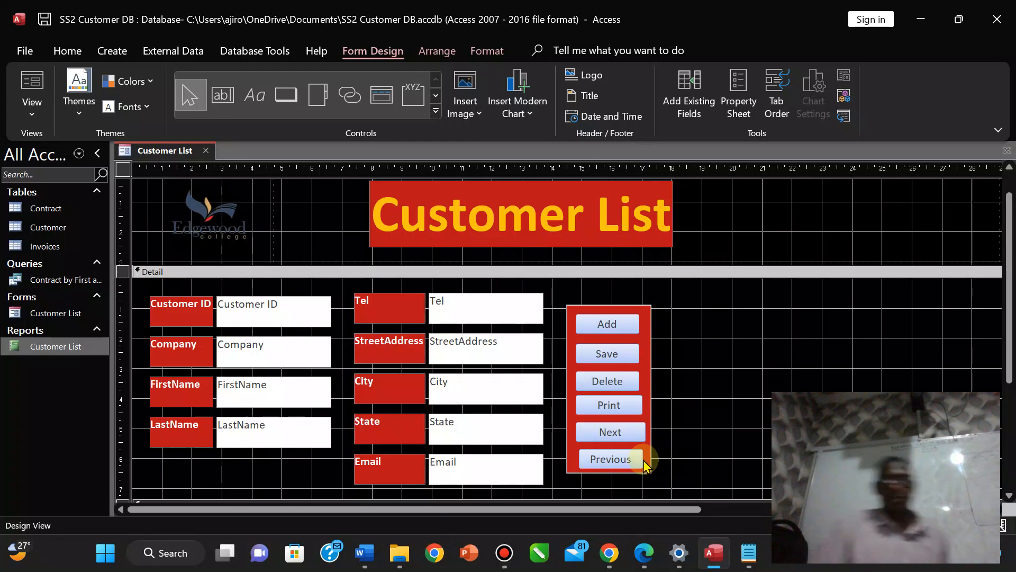
left_click(645, 561)
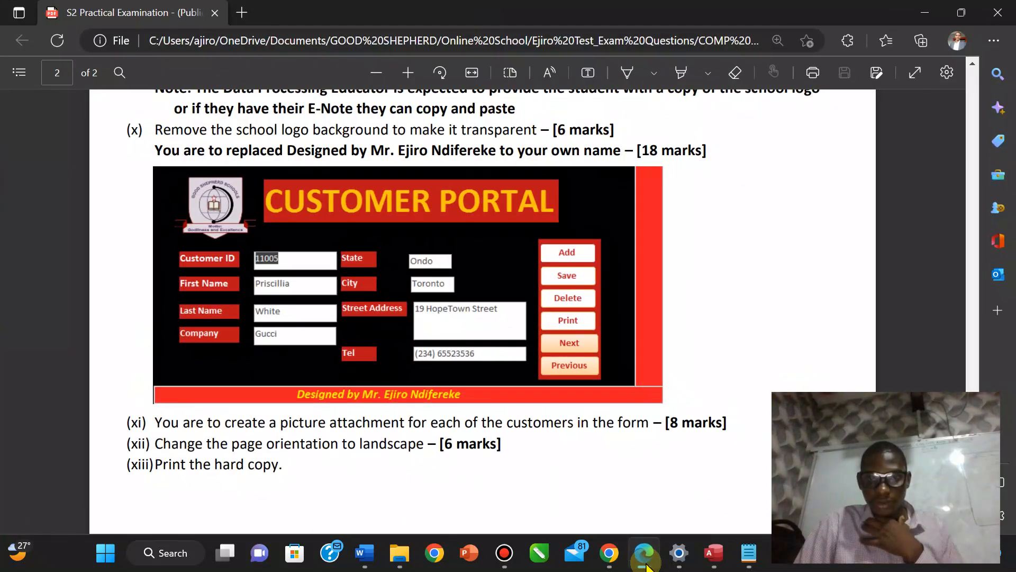
Select the Add, Save, Delete, Print and Next buttons and make their captions red and bold.
left_click(645, 562)
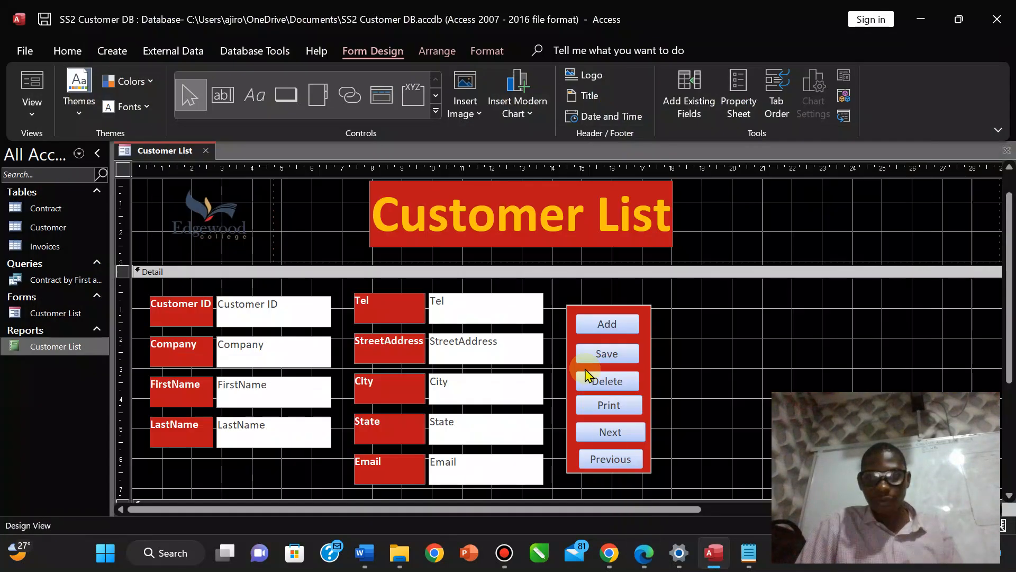
left_click(607, 325)
left_click(600, 355, "shift")
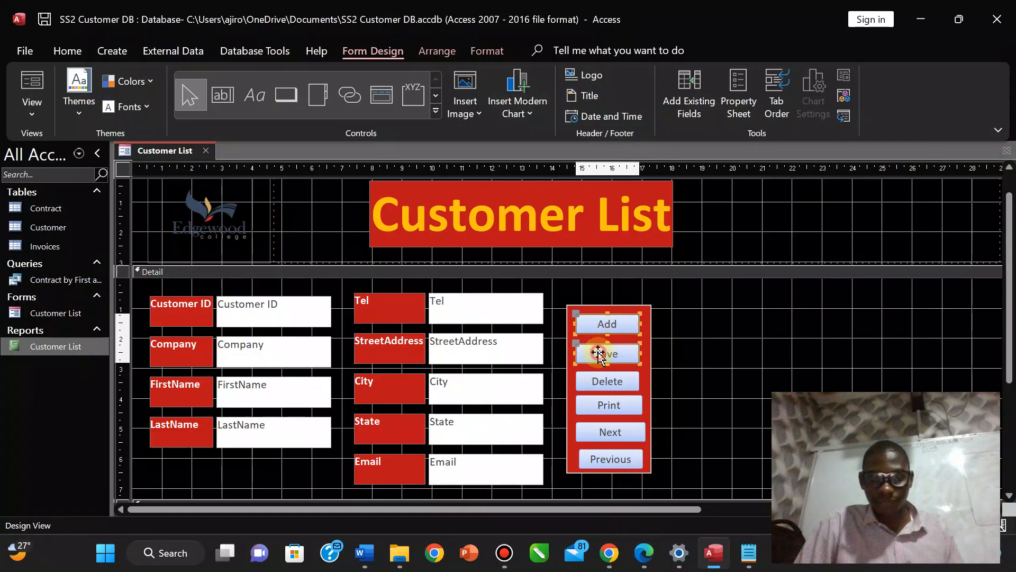
left_click(605, 381, "shift")
left_click(604, 407, "shift")
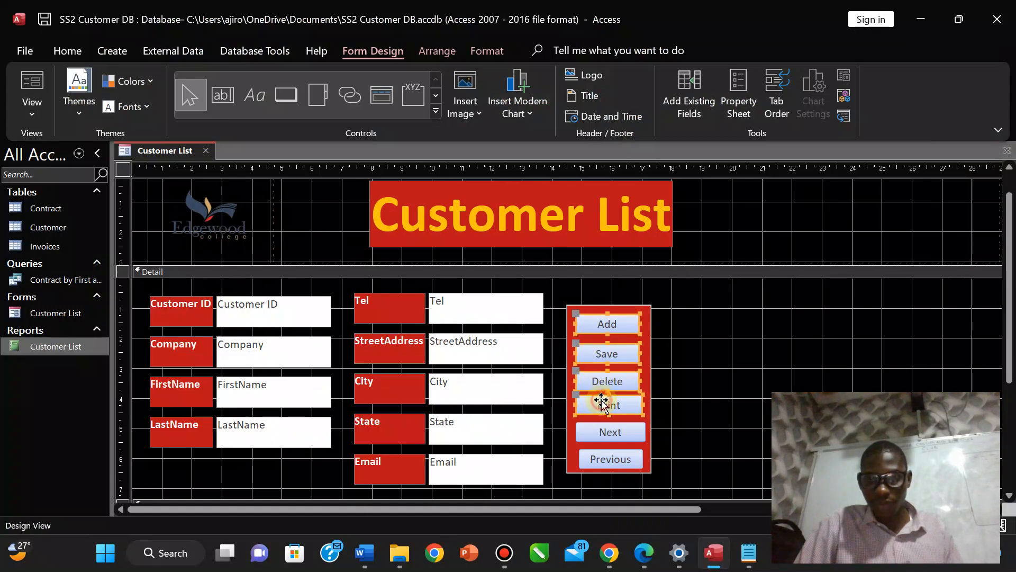
left_click(601, 438, "shift")
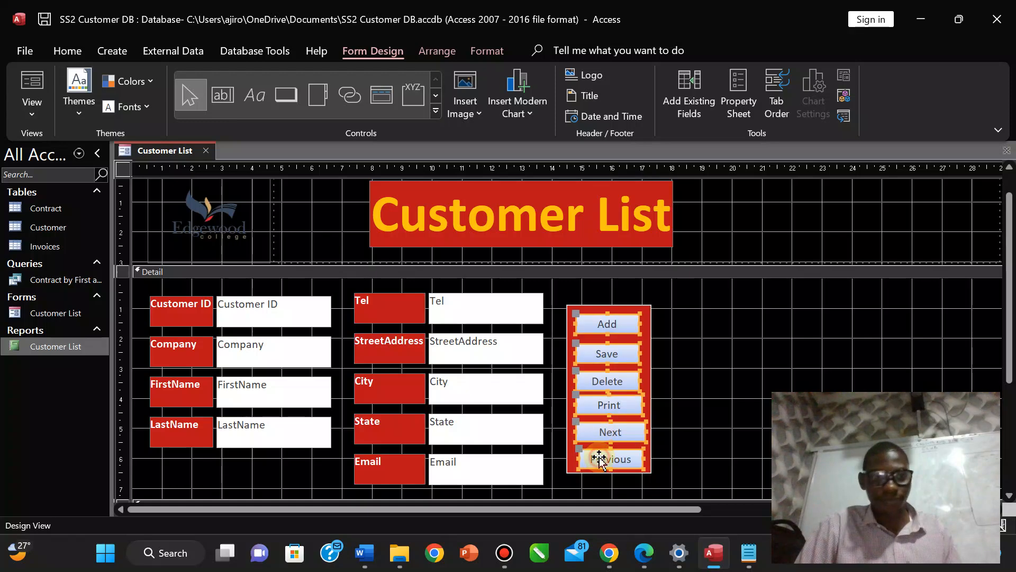
left_click(485, 50)
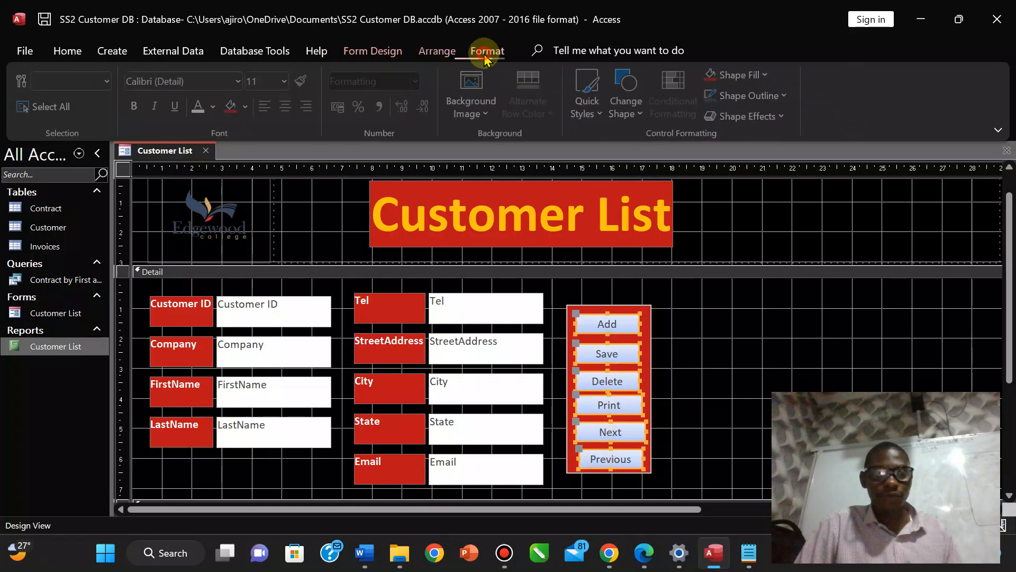
left_click(216, 108)
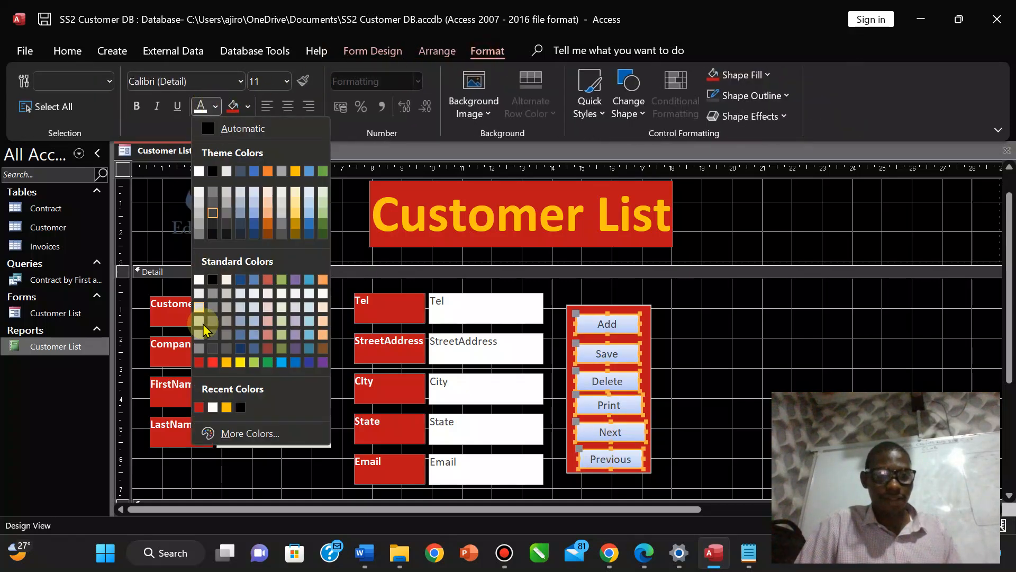
left_click(210, 366)
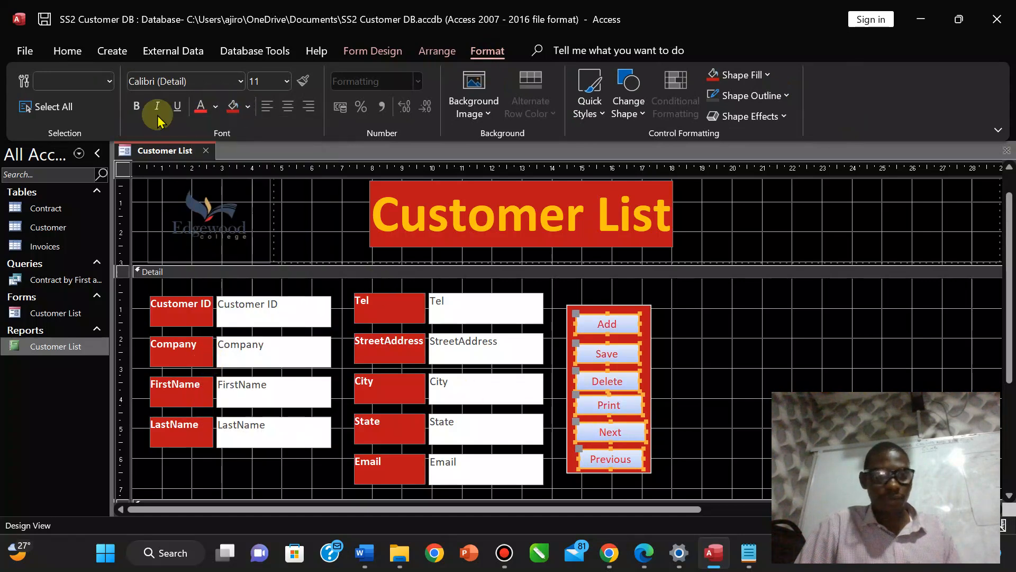
left_click(137, 106)
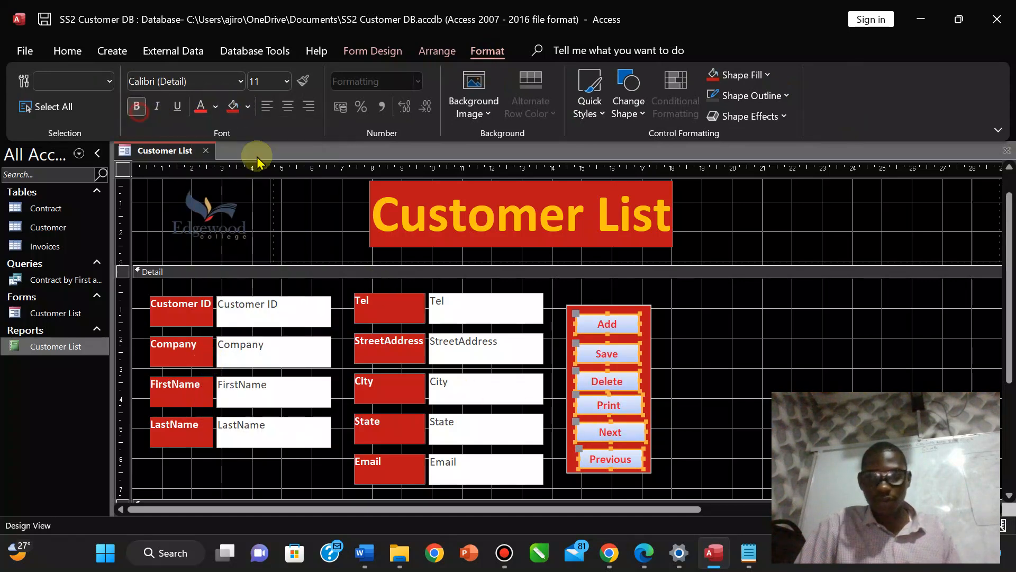
Compare with the exam PDF, then give the selected buttons a light shape fill.
left_click(644, 552)
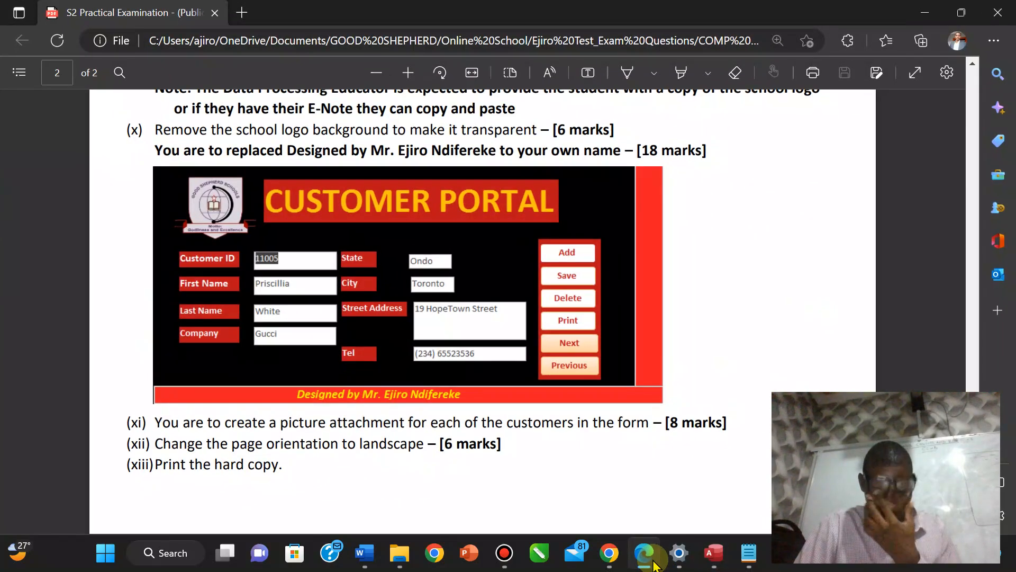
left_click(718, 555)
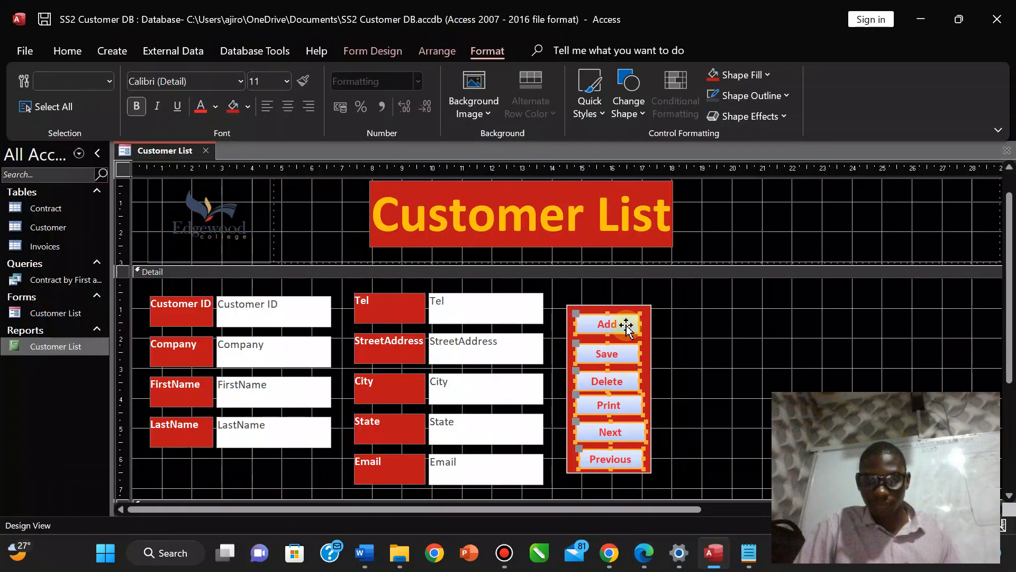
left_click(247, 106)
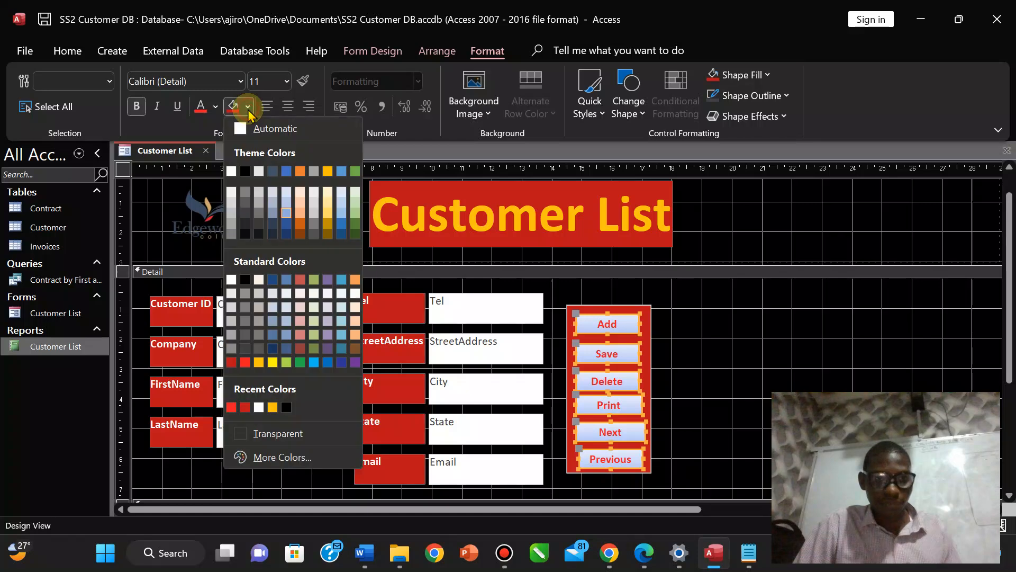
left_click(257, 217)
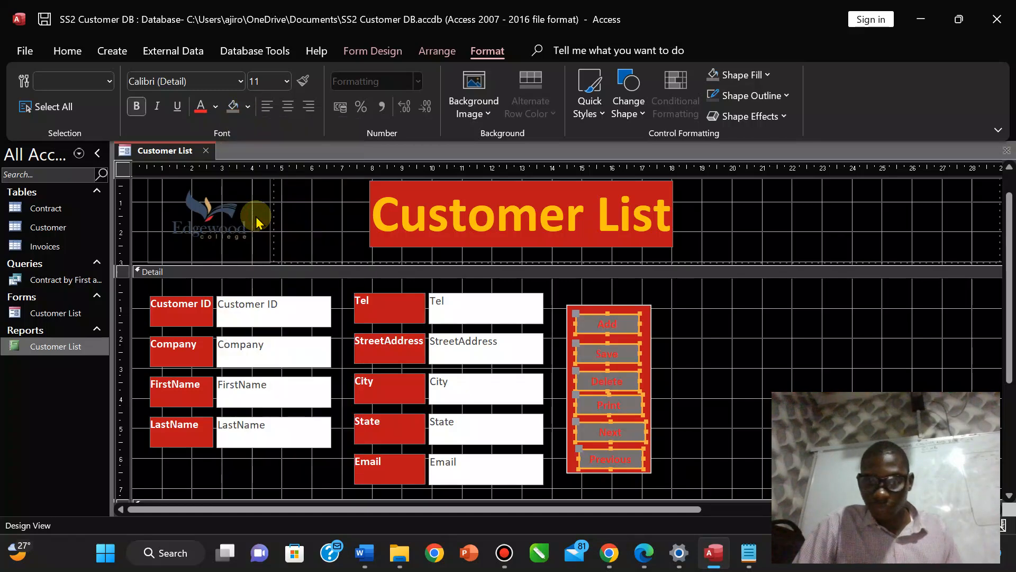
left_click(248, 106)
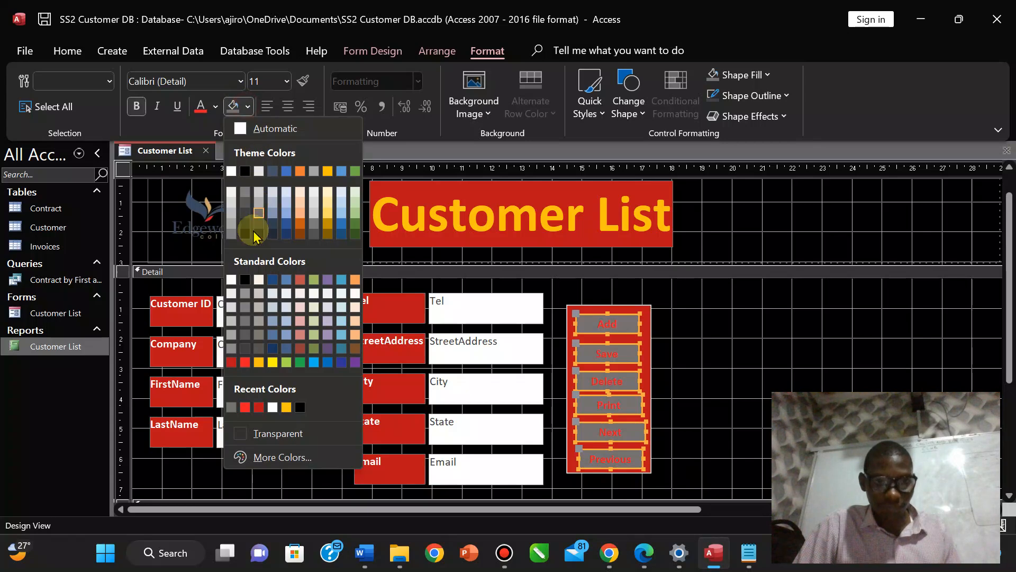
left_click(233, 314)
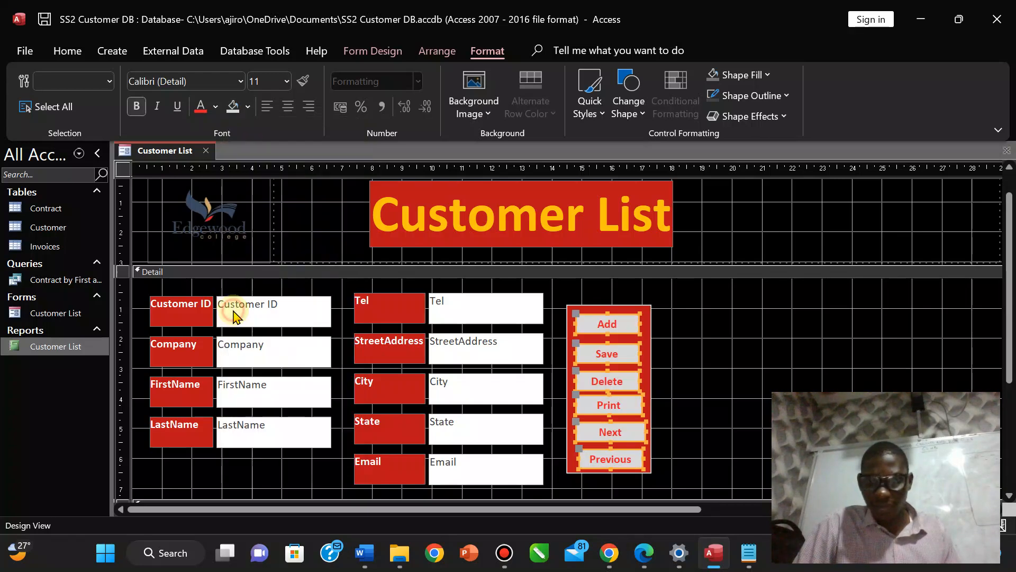
left_click(818, 370)
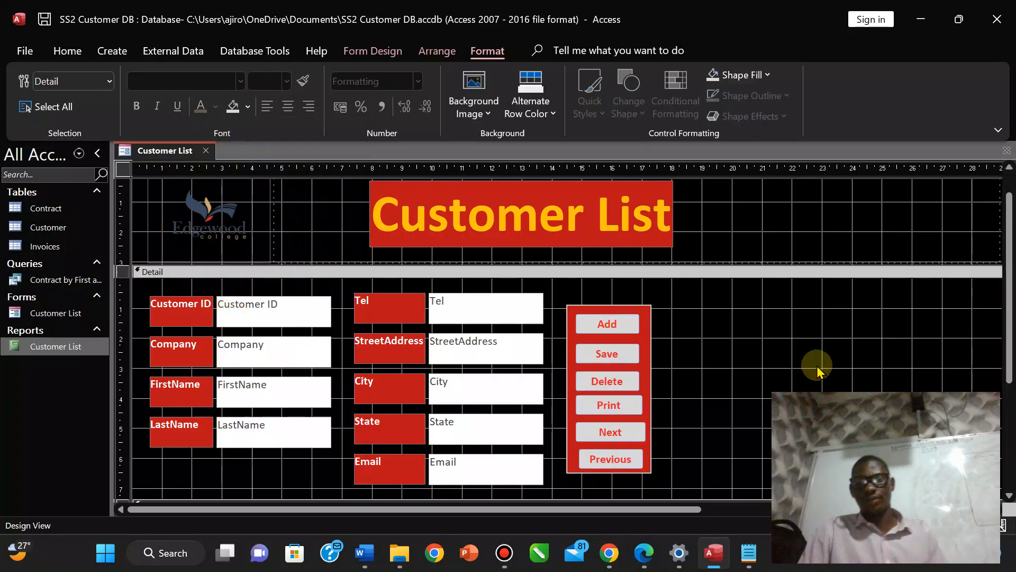
Adjust the Previous button's width to match the other buttons.
left_click(637, 460)
left_click_drag(643, 457, 643, 458)
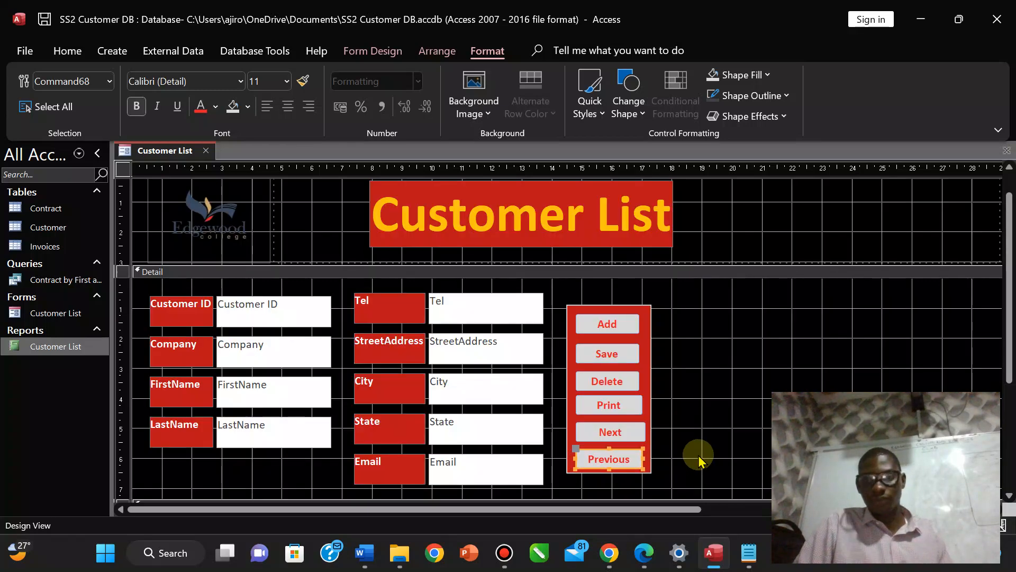
left_click(773, 337)
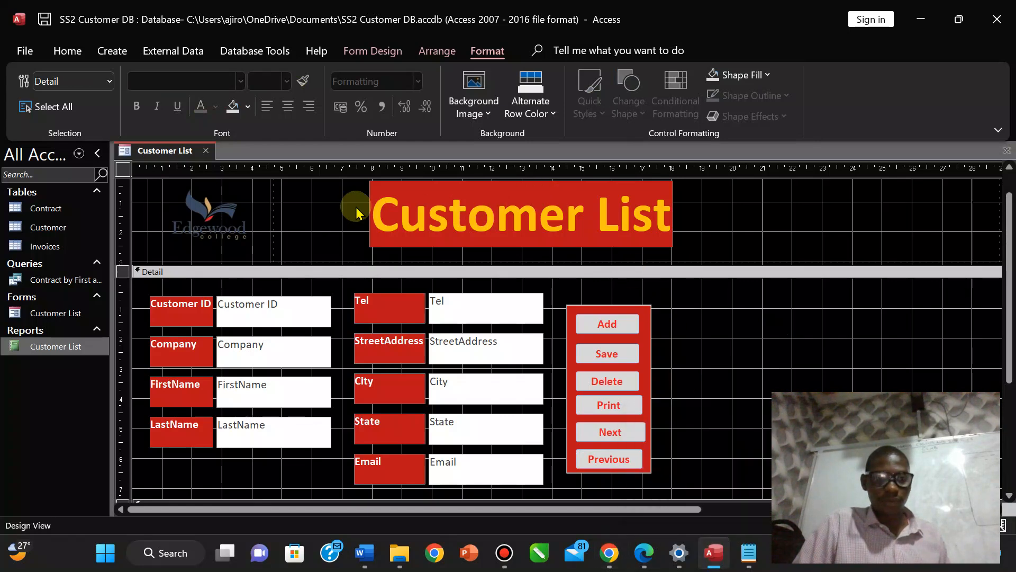
left_click(644, 553)
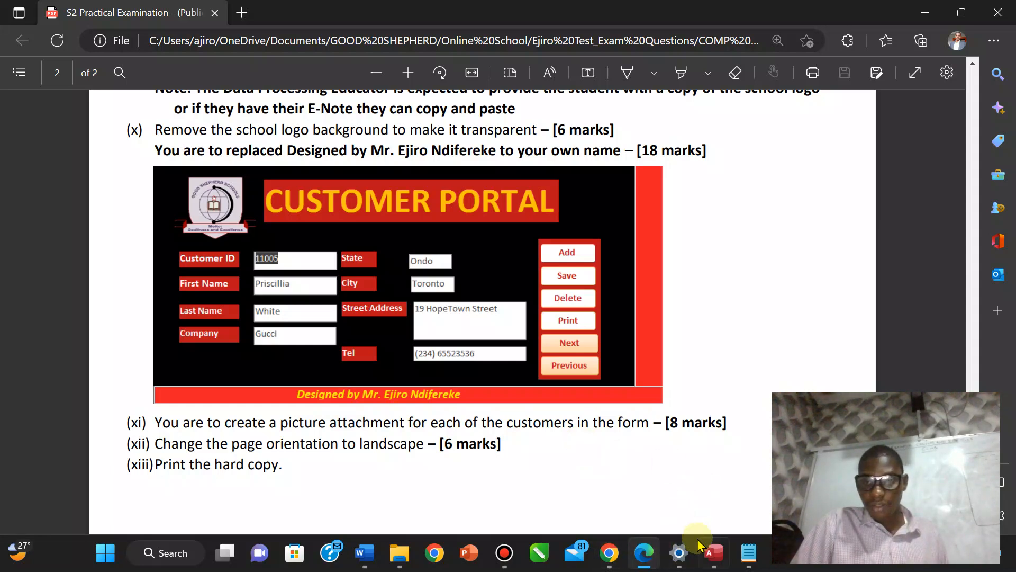
Go back to the Customer List form design in Access after reviewing the exam PDF.
left_click(713, 551)
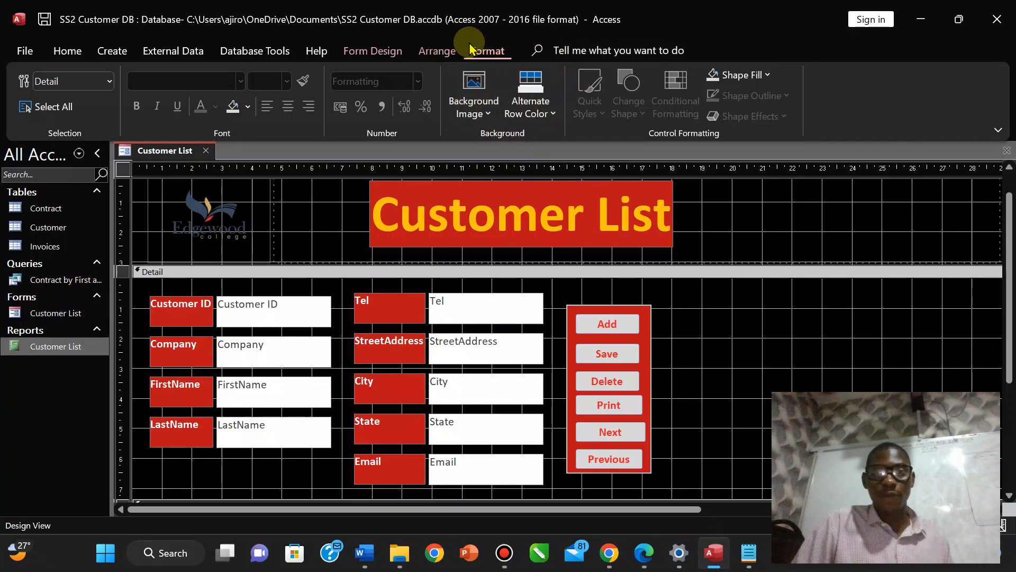
Draw an Attachment control to the right of the red button panel.
left_click(382, 53)
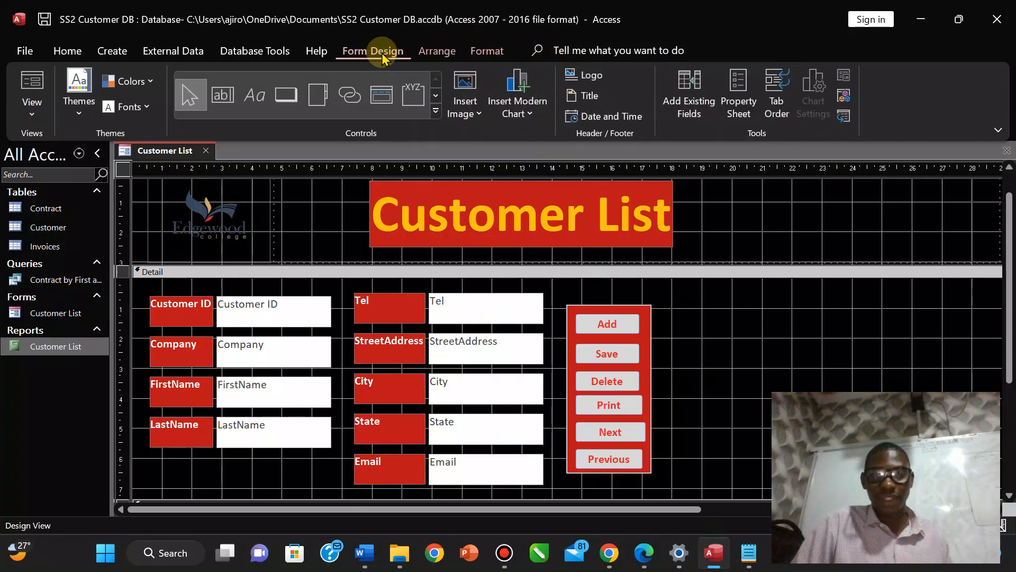
left_click(437, 98)
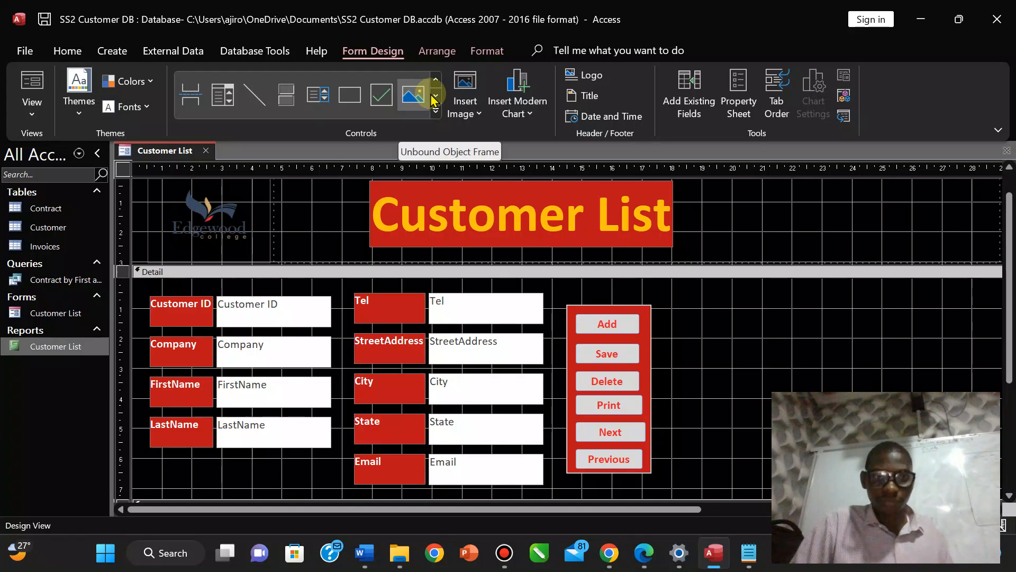
left_click(436, 98)
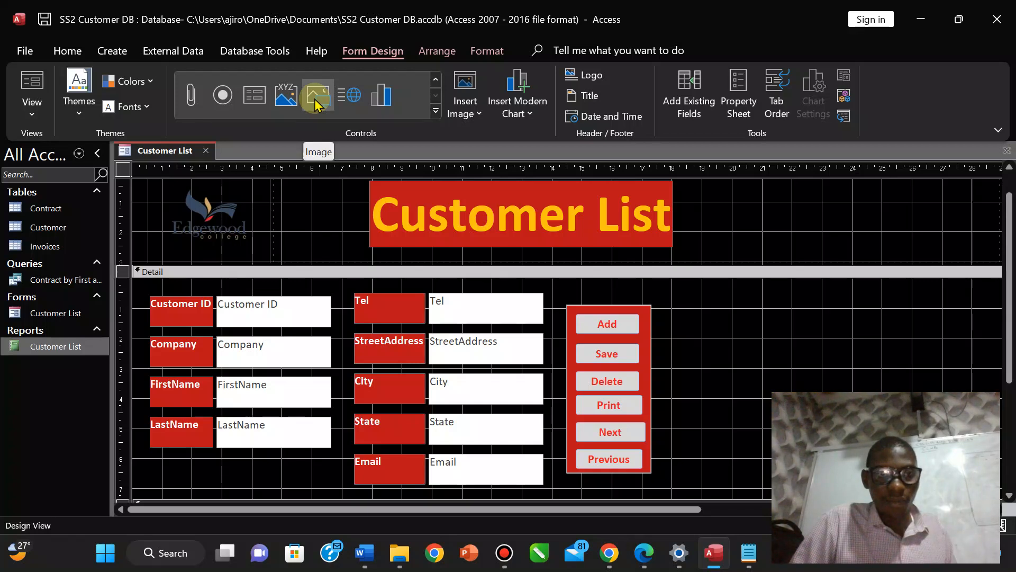
left_click(186, 98)
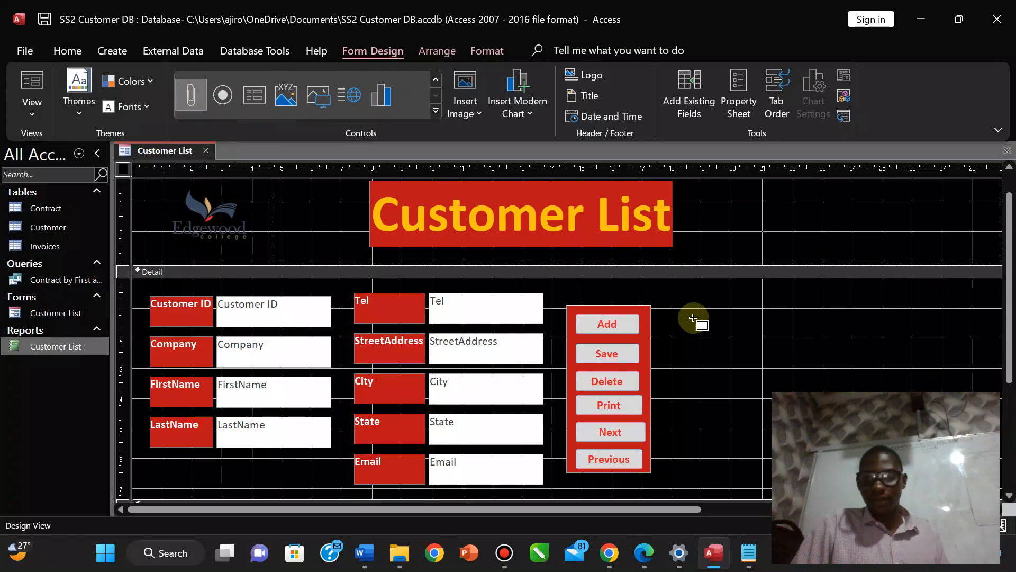
left_click_drag(687, 309, 807, 454)
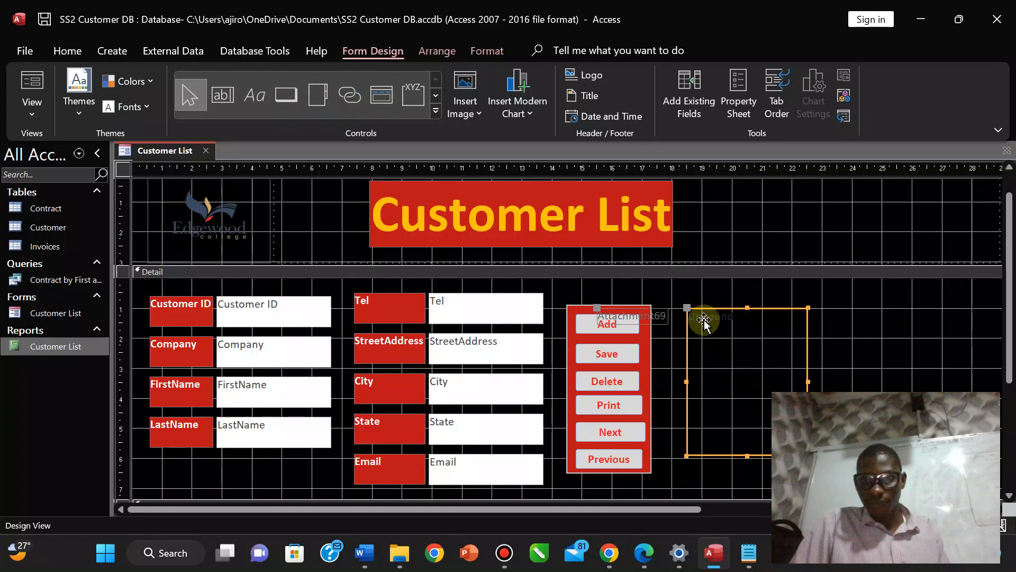
Group the Attachment69 box and its label in a Stacked layout and shift them right.
left_click(650, 316)
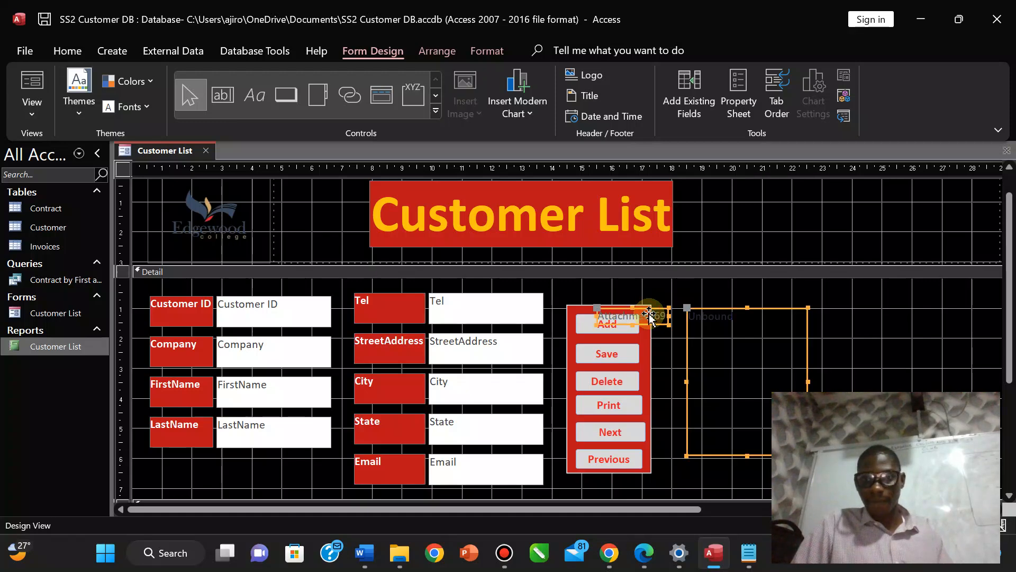
right_click(649, 316)
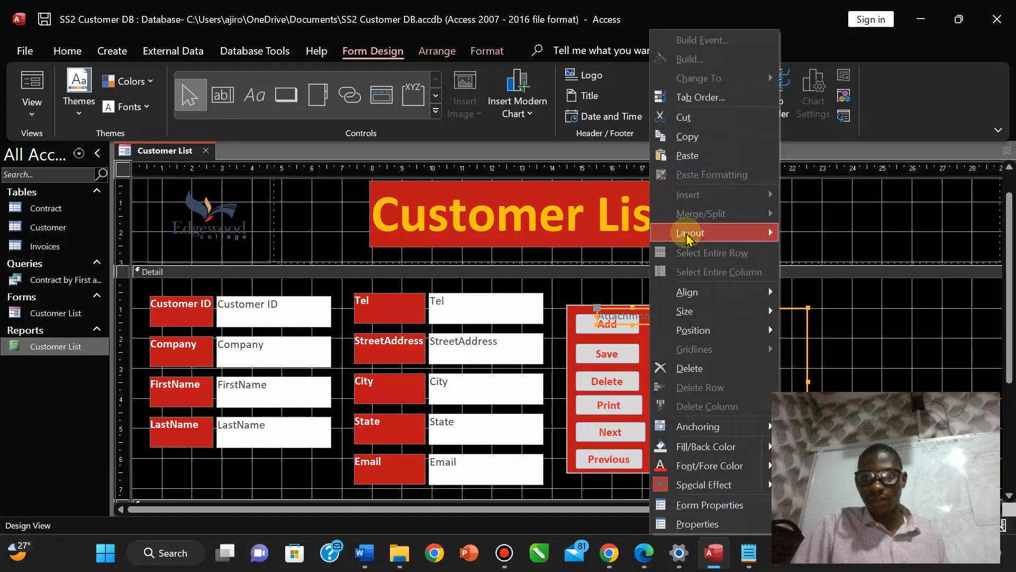
mouse_move(689, 233)
left_click(812, 253)
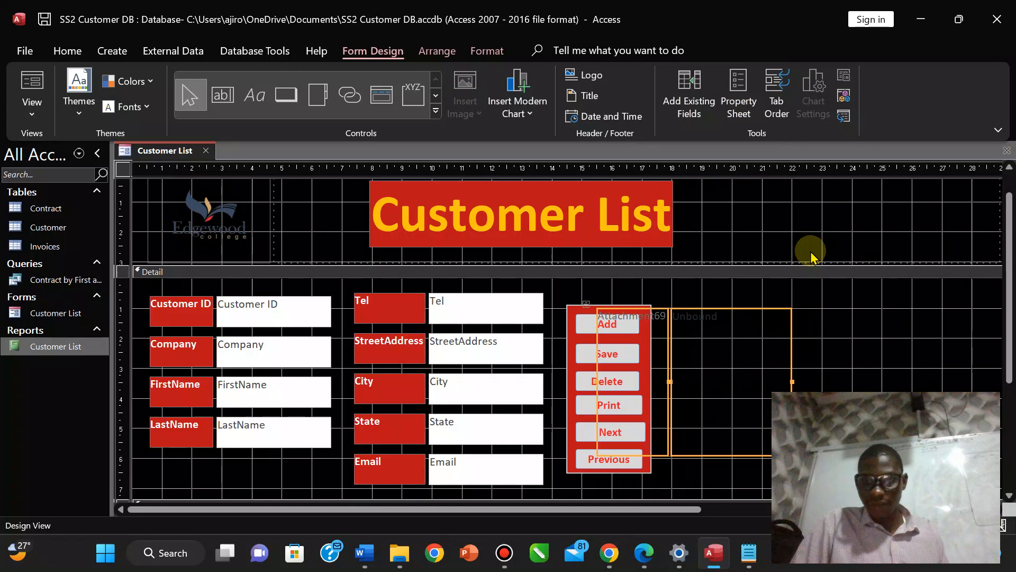
left_click_drag(730, 343, 798, 346)
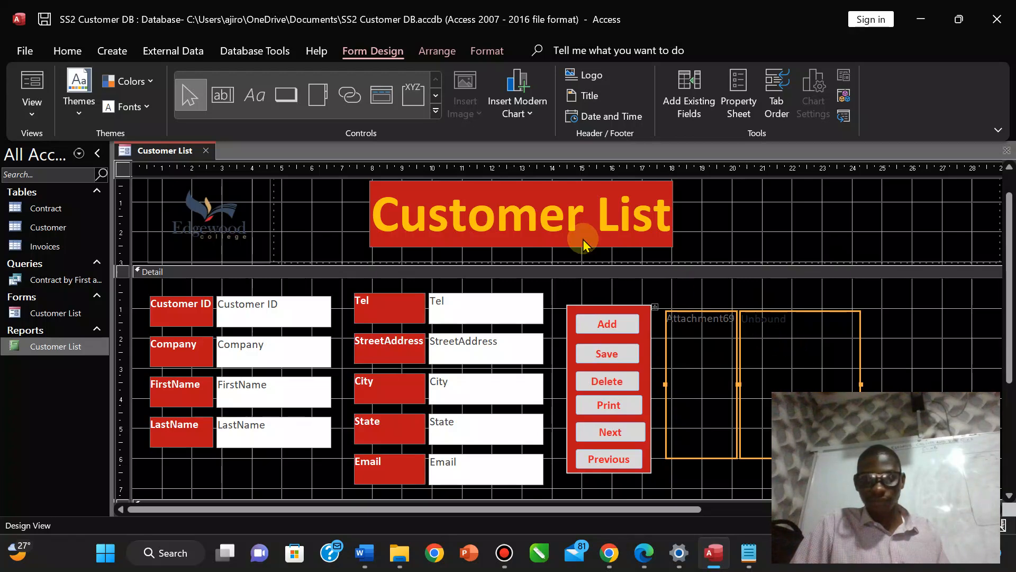
Outline the Attachment69 box and its label in red with a heavier line thickness.
left_click(487, 51)
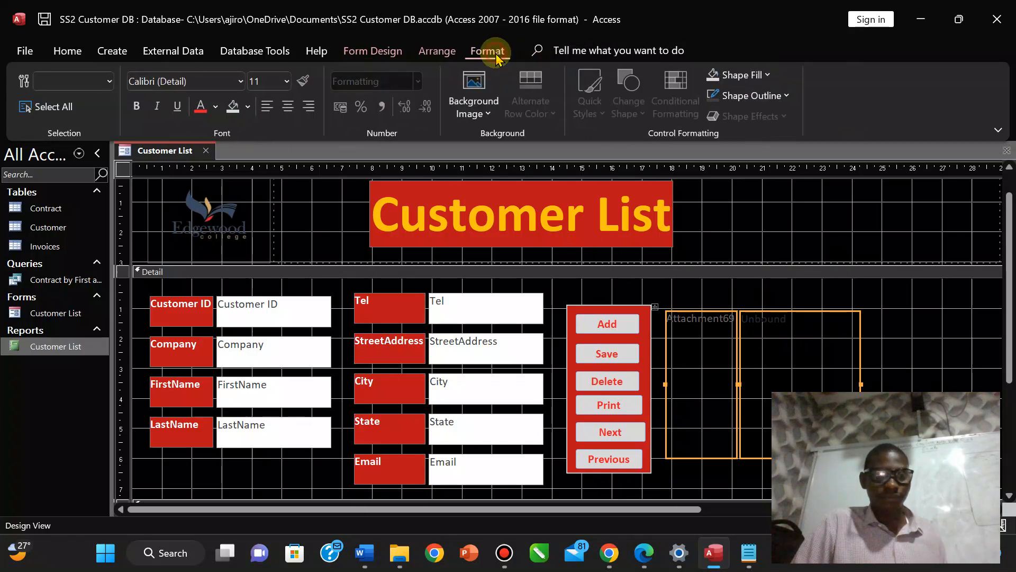
left_click(767, 98)
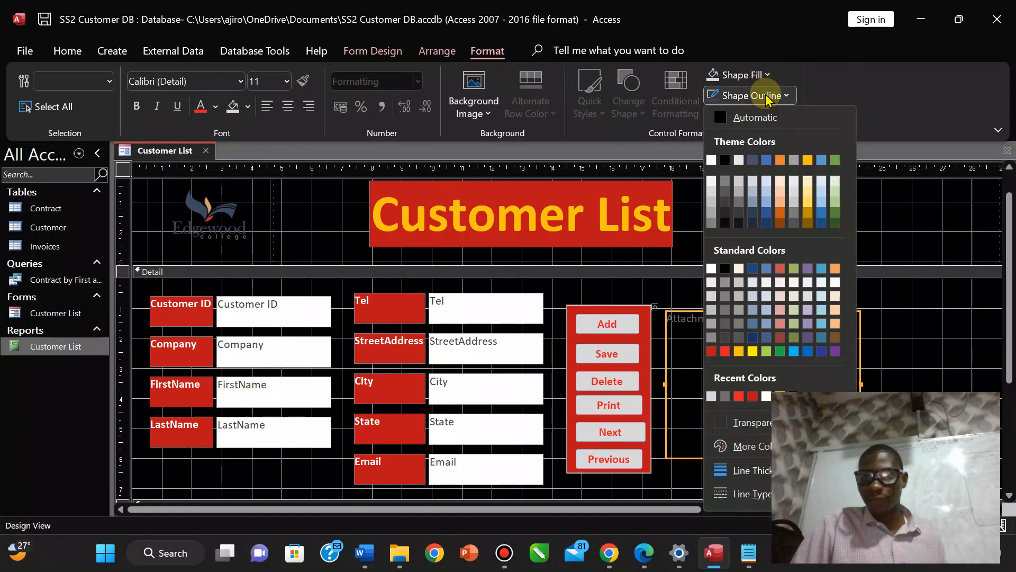
left_click(724, 351)
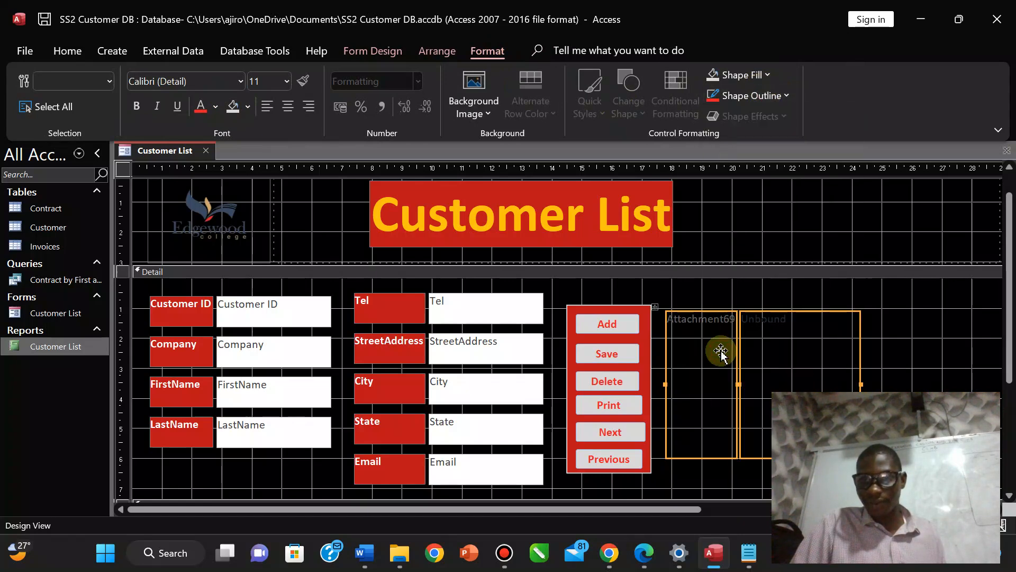
left_click(762, 102)
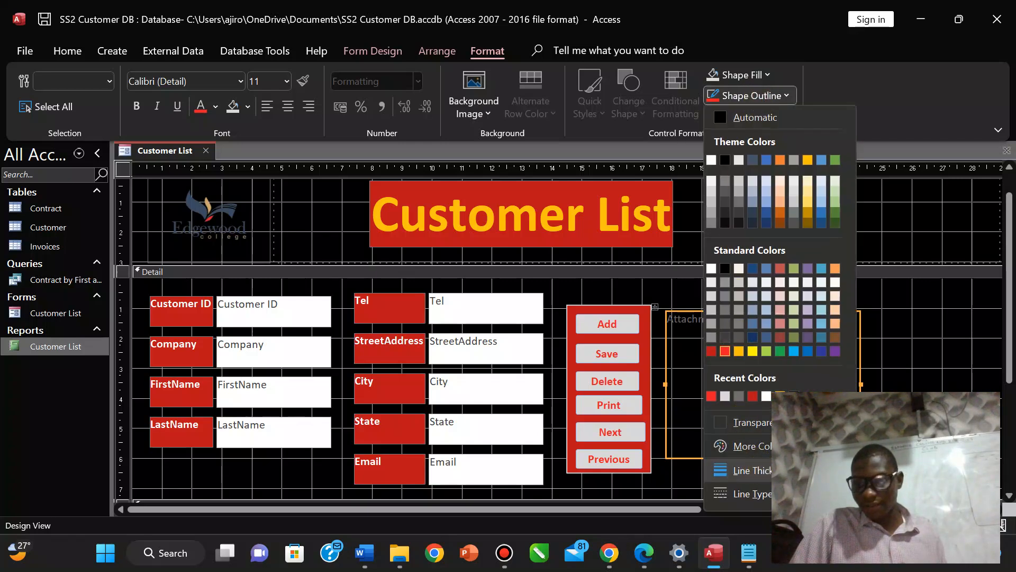
left_click(900, 500)
left_click(892, 333)
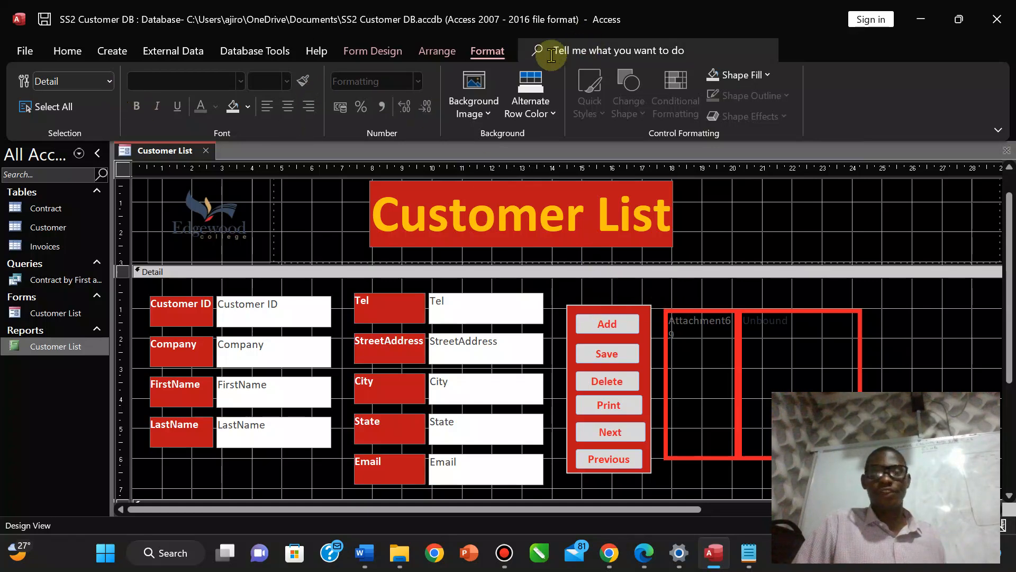
left_click(381, 53)
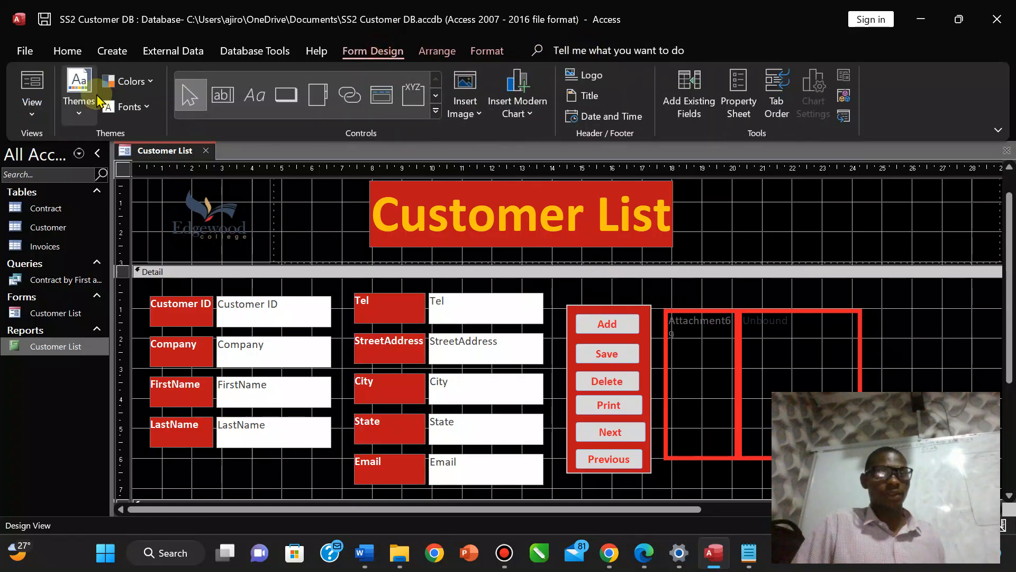
Switch the Customer List form to Layout View, then to Form View showing record 1 of 4.
left_click(33, 102)
left_click(65, 190)
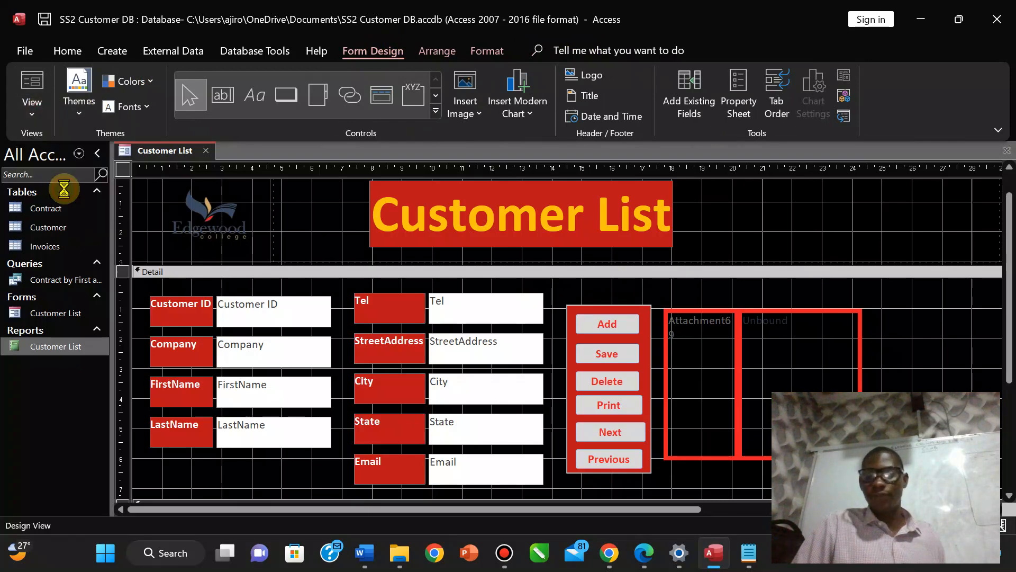
left_click(808, 335)
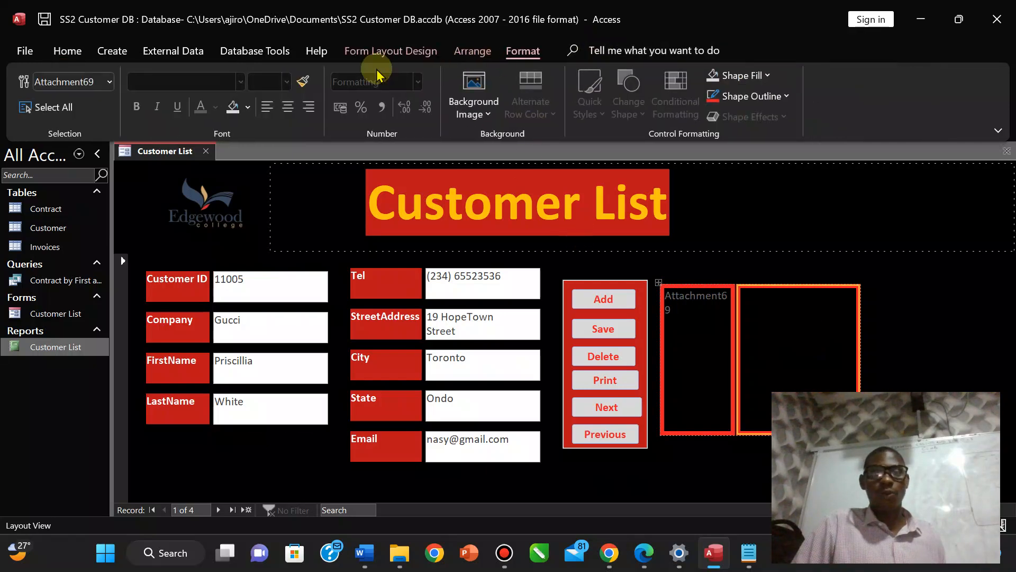
left_click(386, 51)
left_click(41, 116)
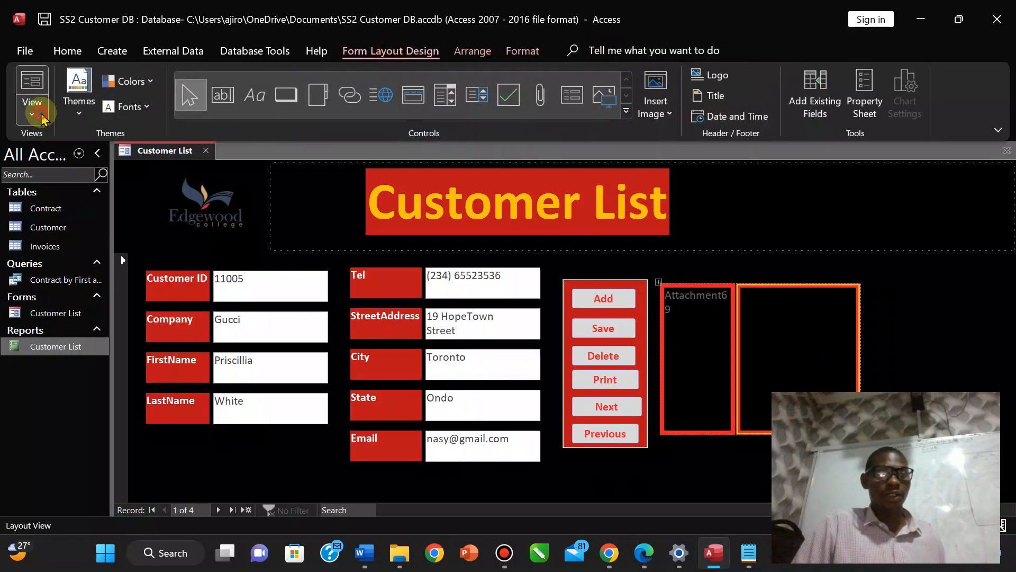
left_click(74, 154)
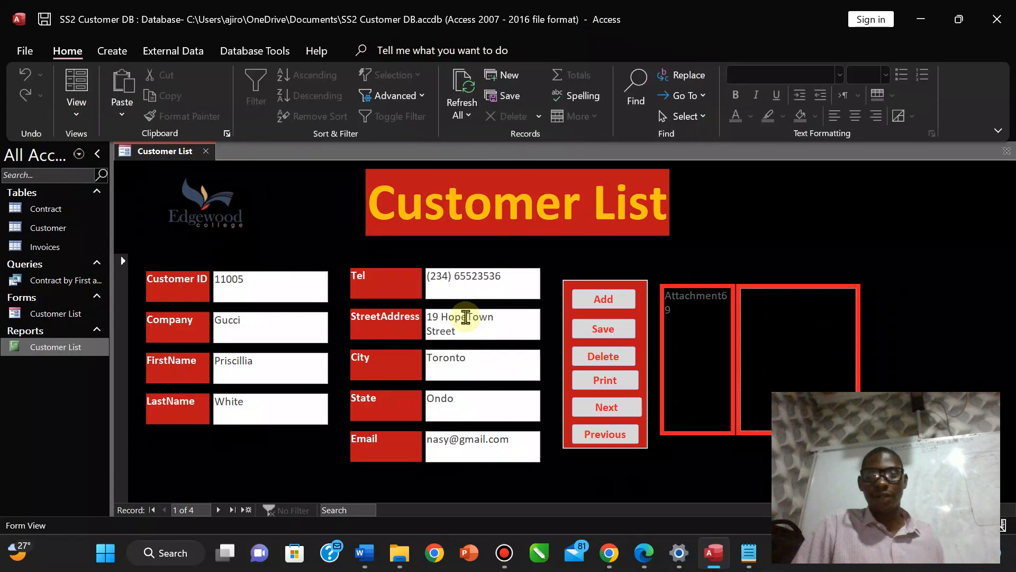
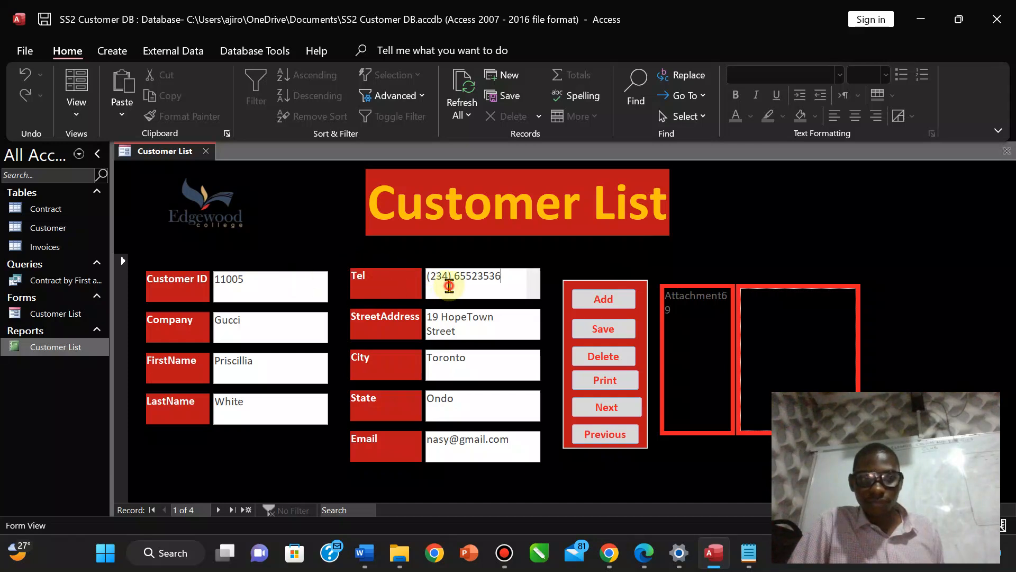
Select the attachment box on the Customer List form and bring up the list of form views.
left_click(614, 332)
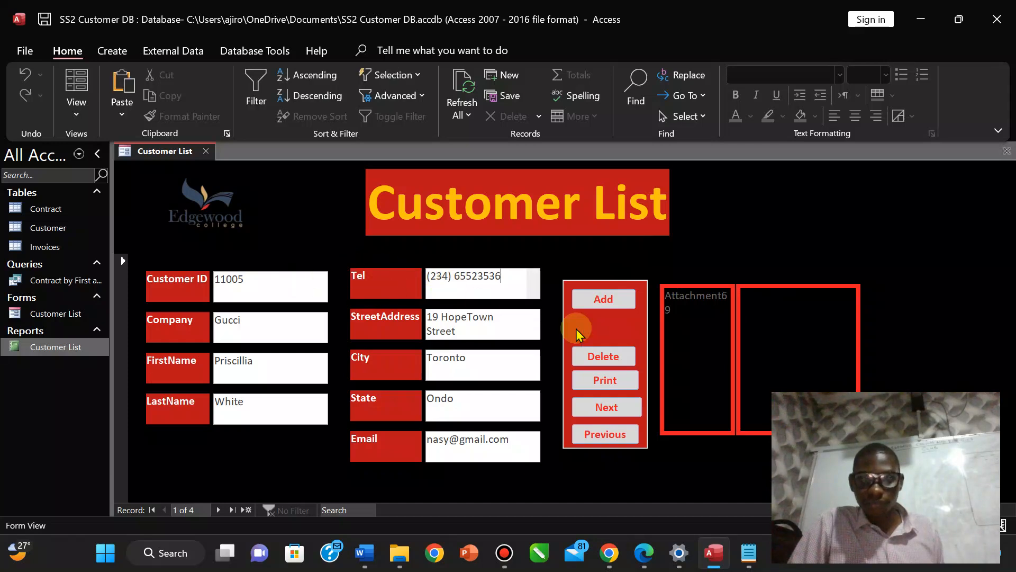
left_click(691, 295)
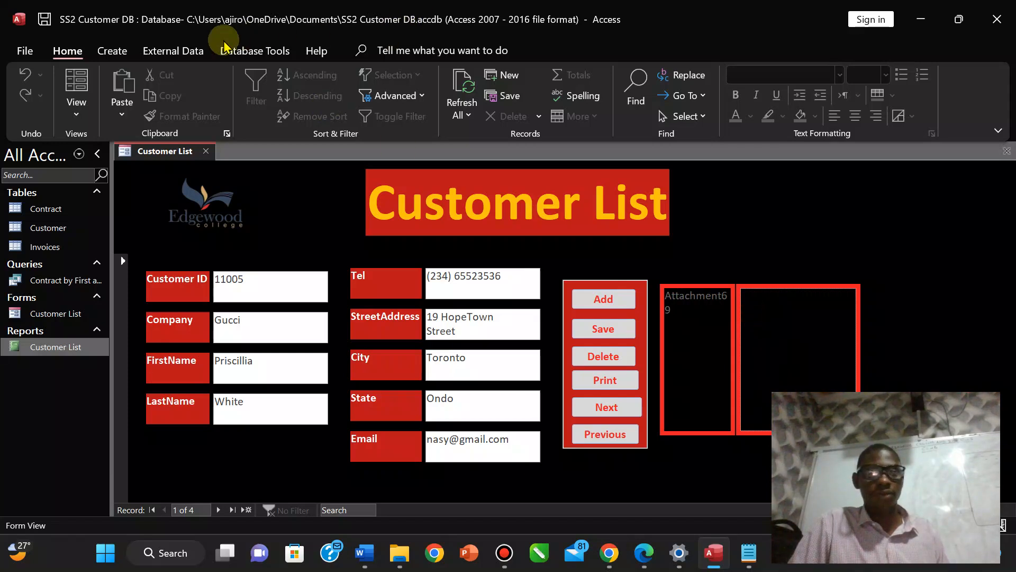
left_click(75, 113)
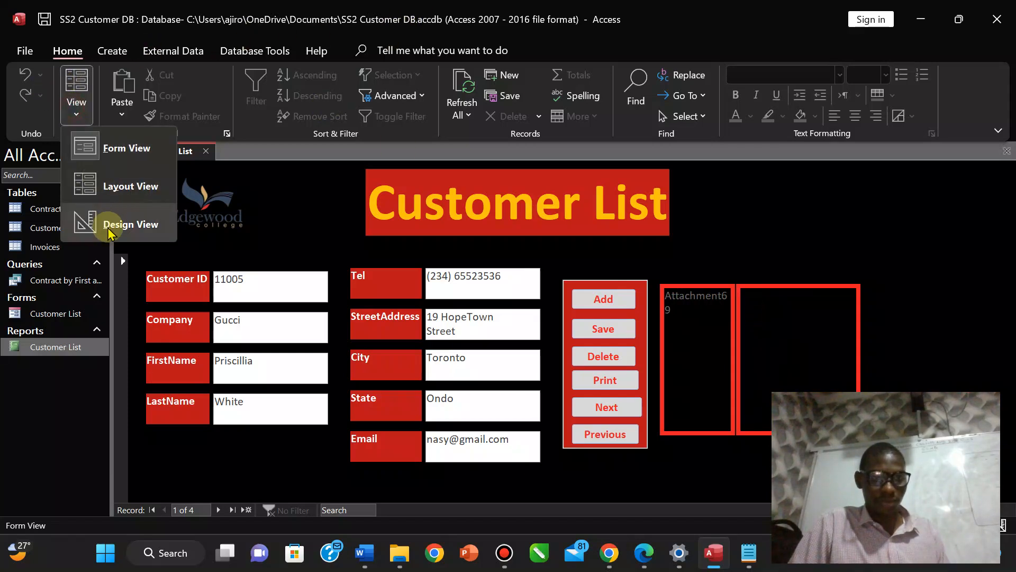
In Design View, draw a second Attachment control at the right of the Detail section.
left_click(121, 224)
left_click(792, 356)
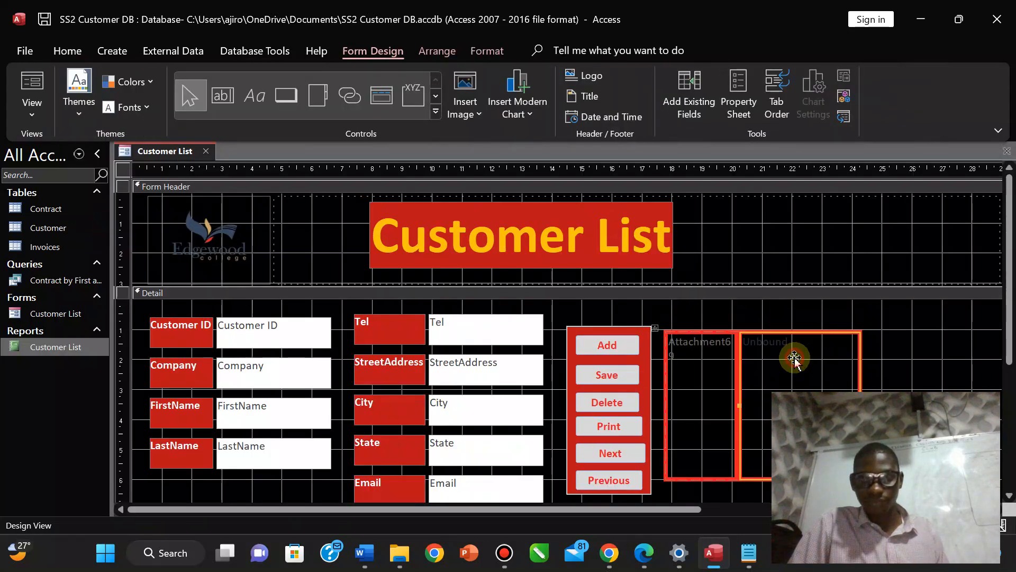
left_click(435, 114)
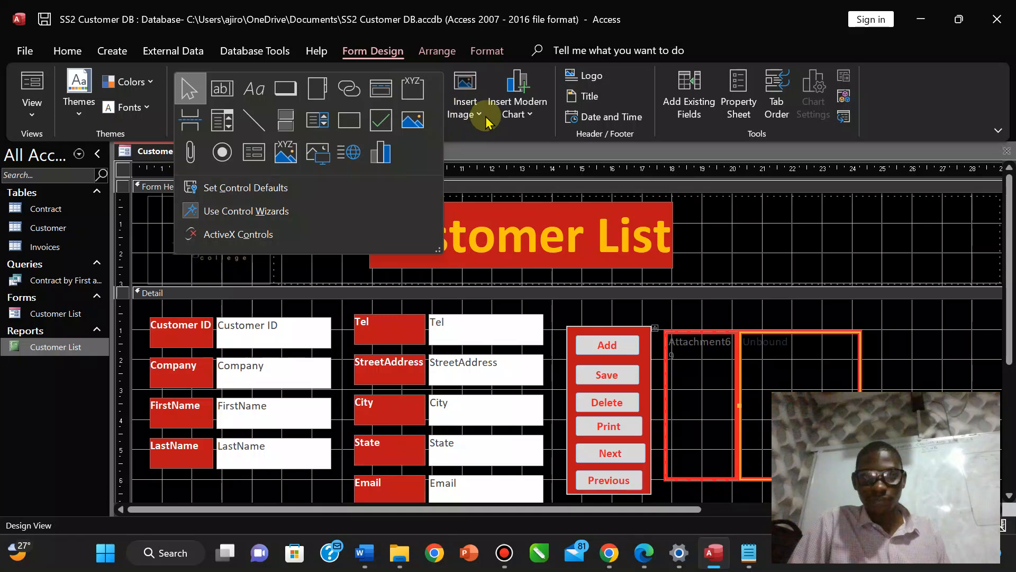
left_click(190, 164)
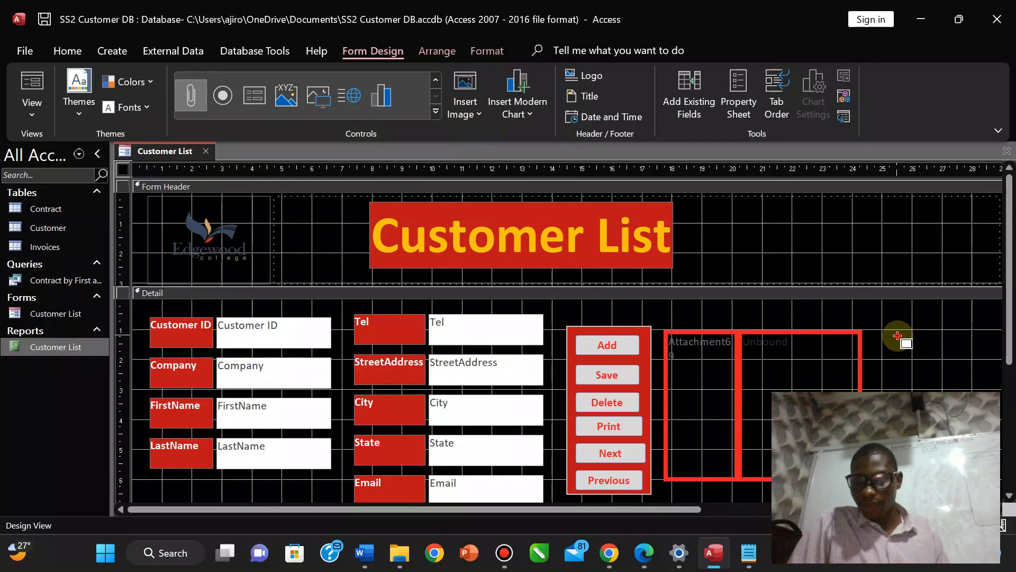
left_click_drag(898, 336, 961, 450)
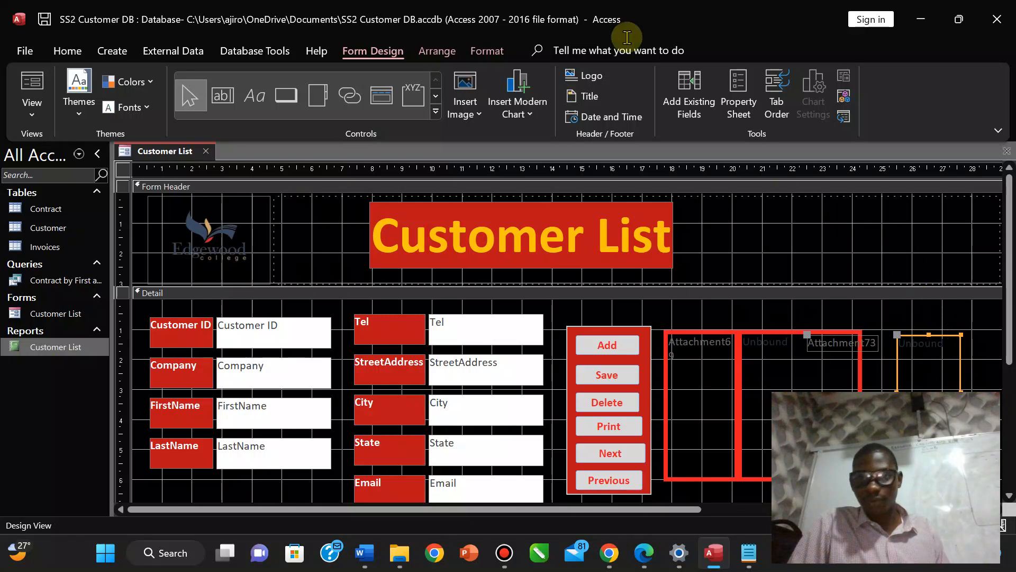
left_click(33, 106)
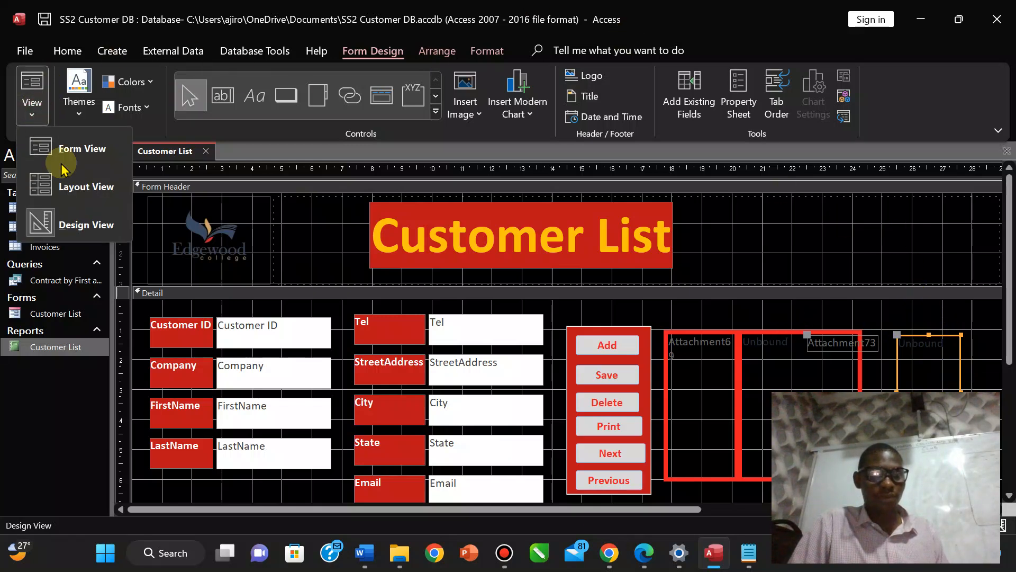
Return the form to Form View and open the Customer table to review its records.
left_click(68, 161)
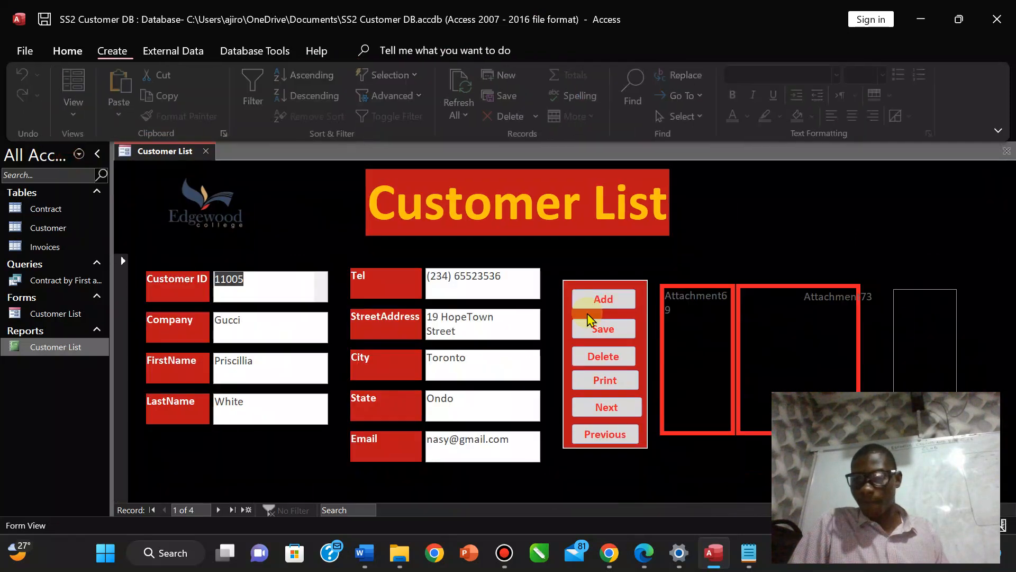
left_click(908, 313)
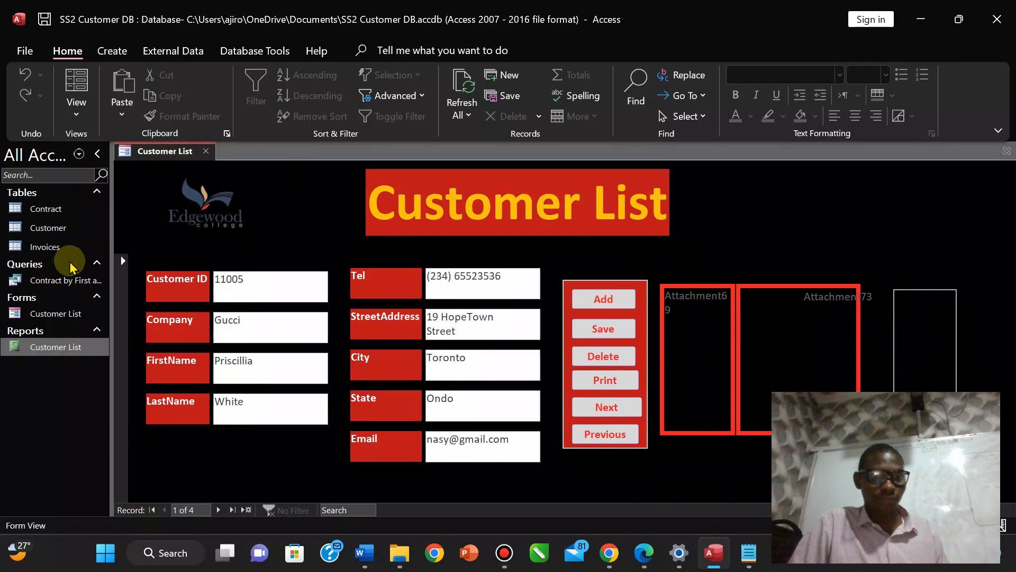
double_click(56, 228)
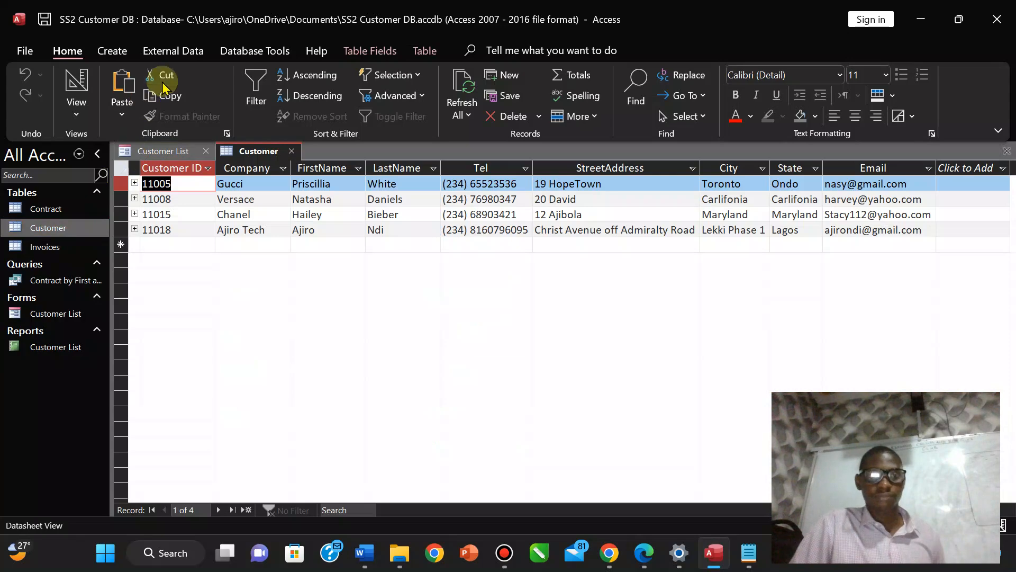
left_click(375, 54)
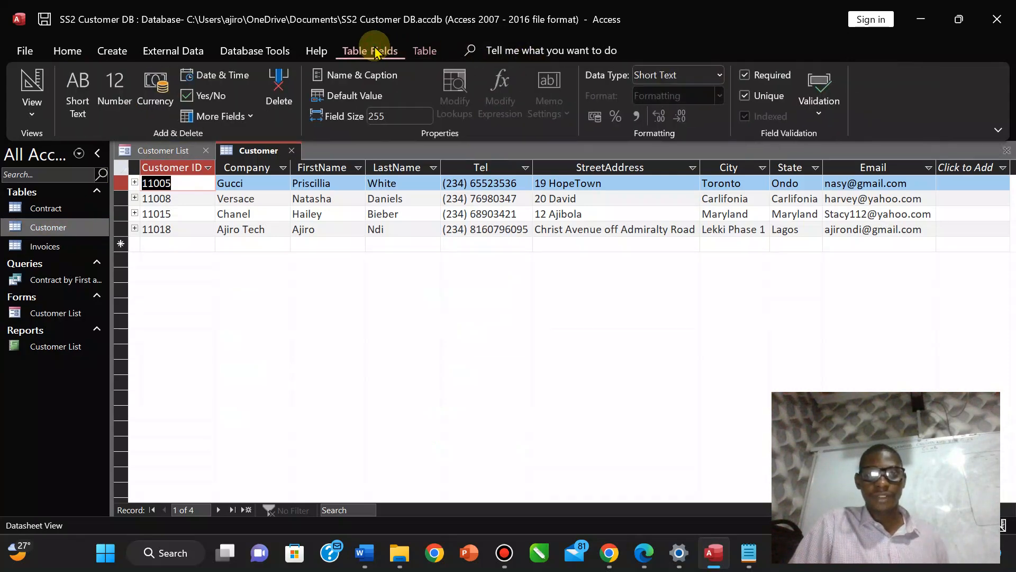
Close the Customer table and put the Customer List form back into Design View.
right_click(252, 157)
left_click(295, 191)
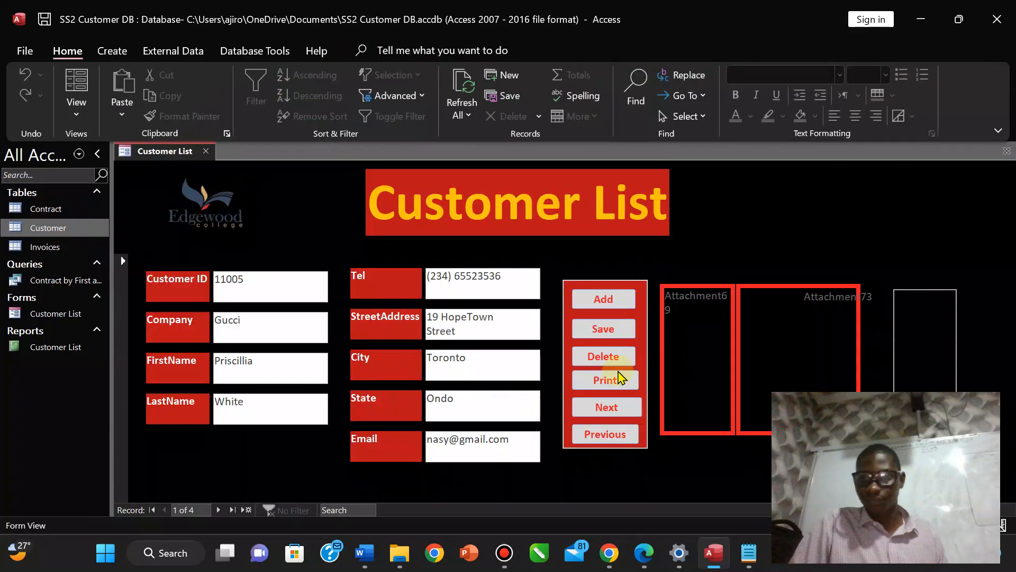
left_click(88, 118)
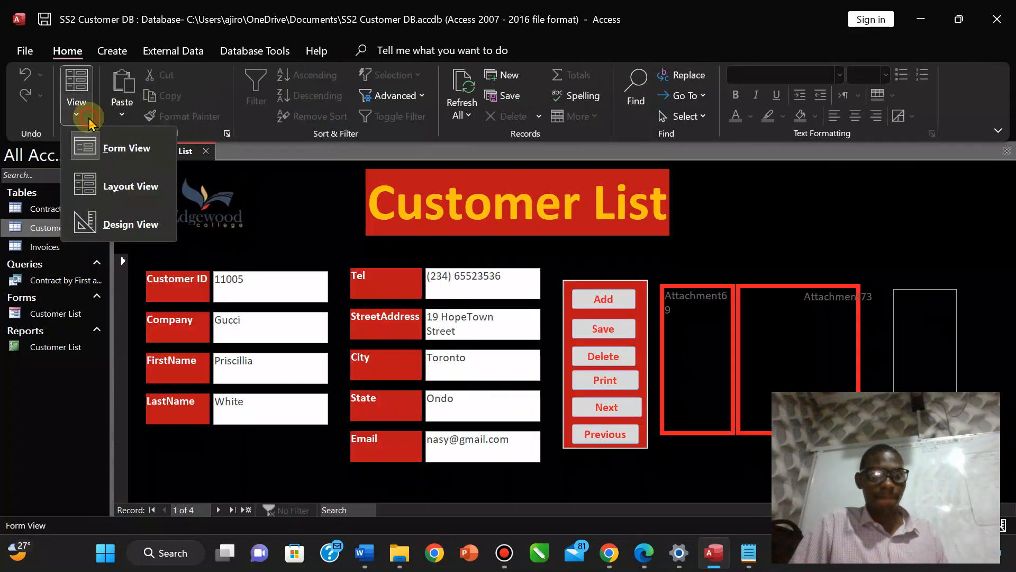
left_click(101, 228)
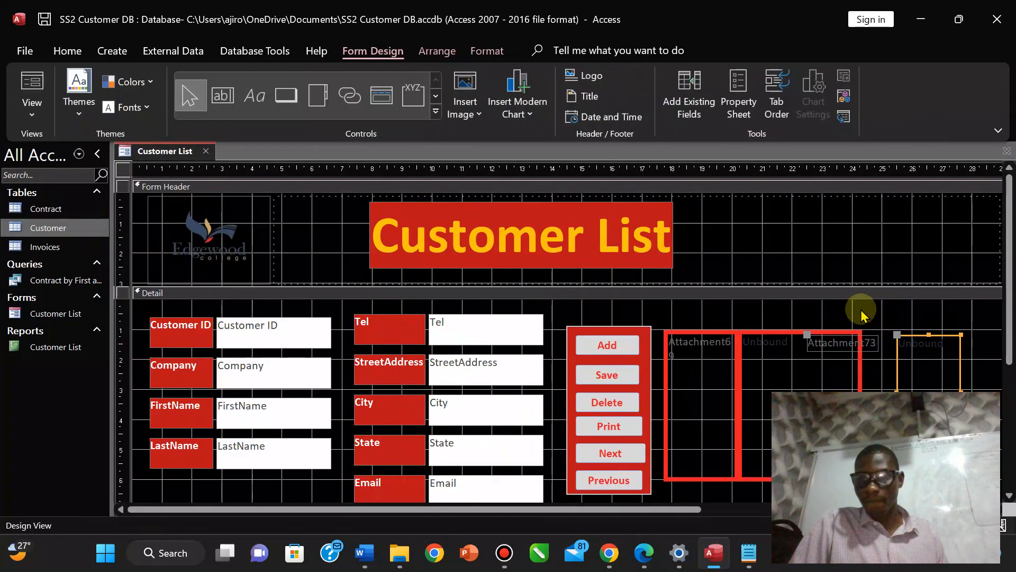
Delete both attachment boxes and the Attachment69 label from the Detail section.
left_click(900, 356)
key("Delete")
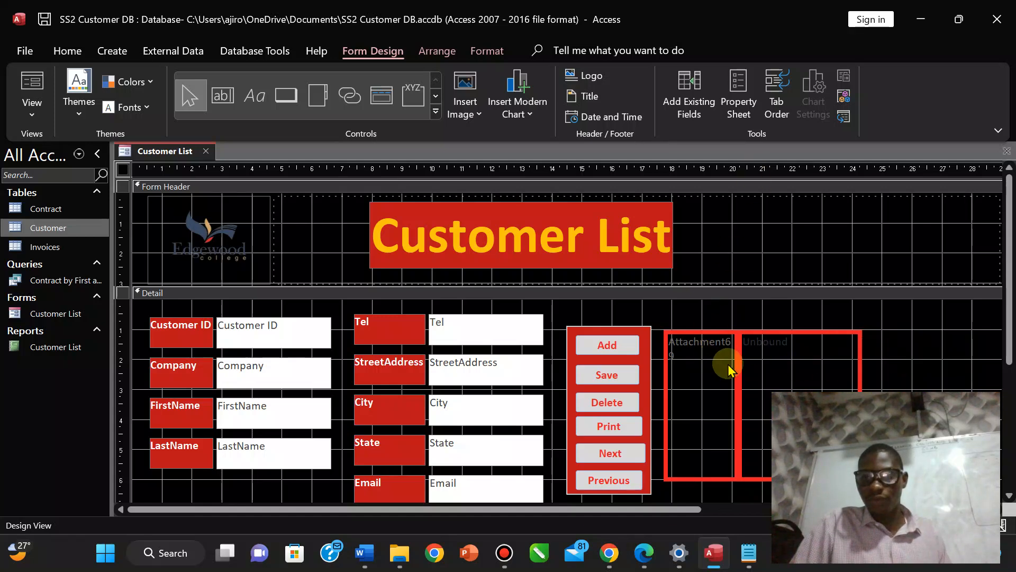
left_click_drag(727, 362, 781, 362)
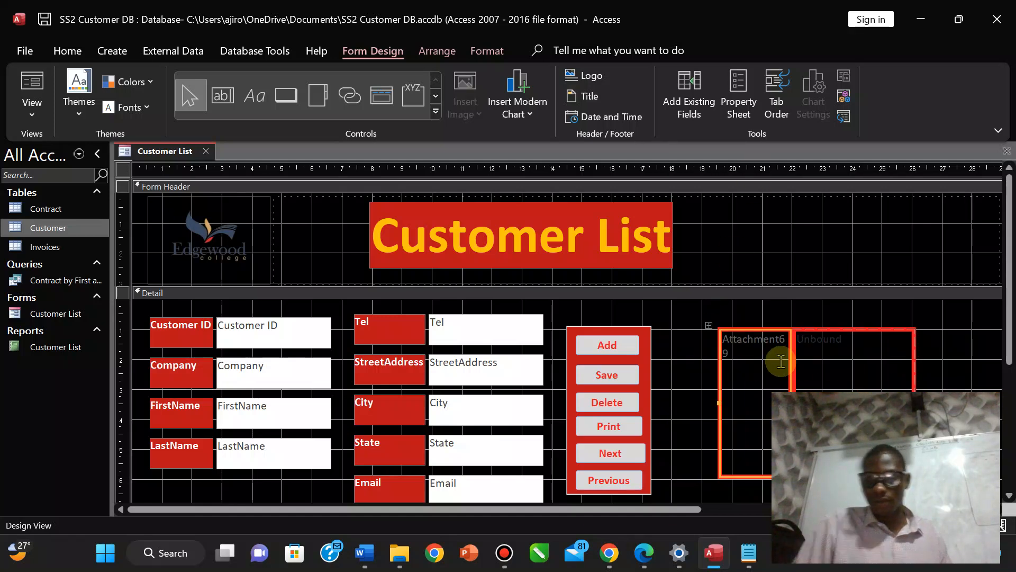
key("Delete")
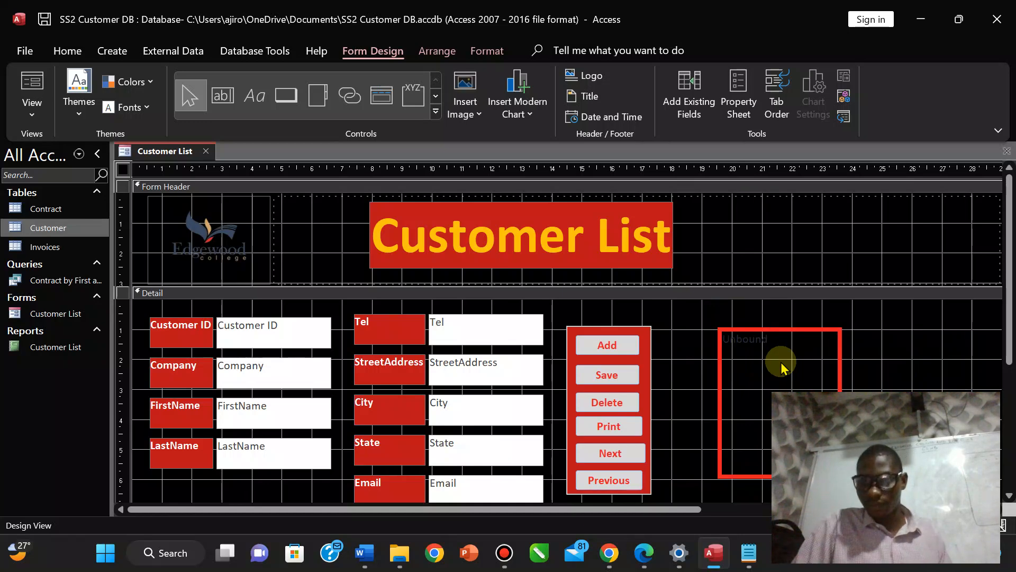
left_click(751, 342)
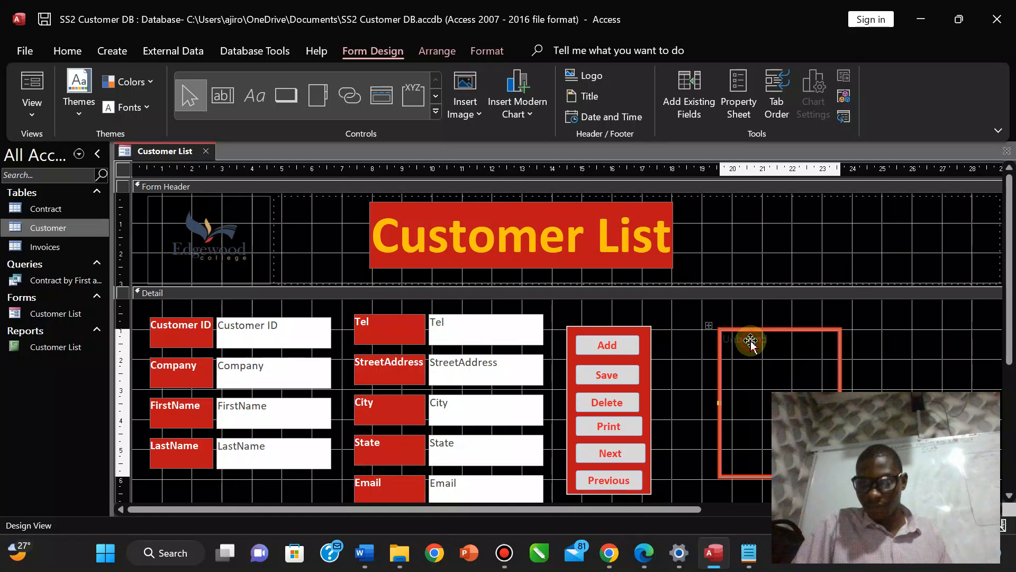
key("Delete")
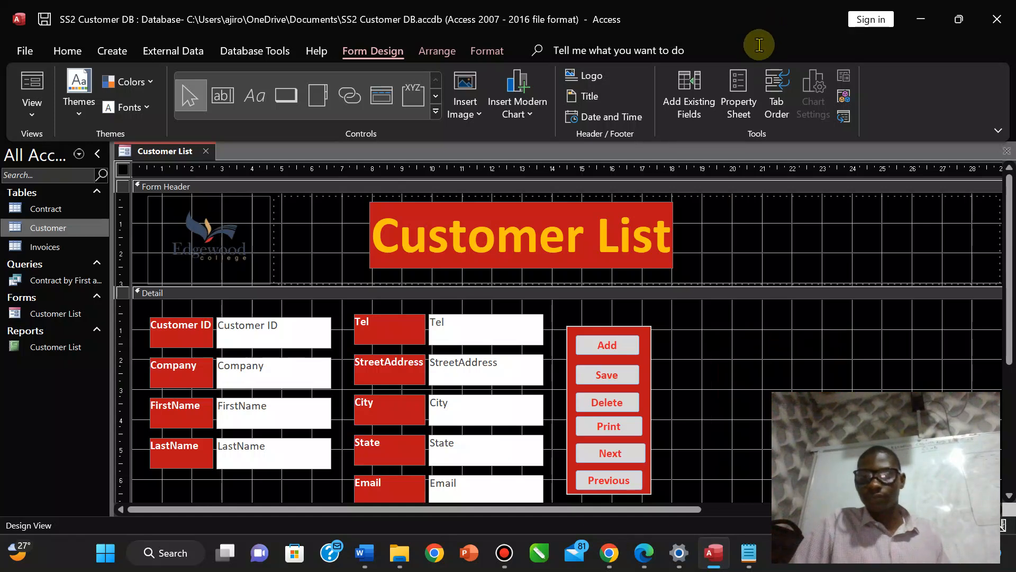
Briefly show the Field List and Controls gallery, check the exam PDF, then return to Access.
left_click(701, 112)
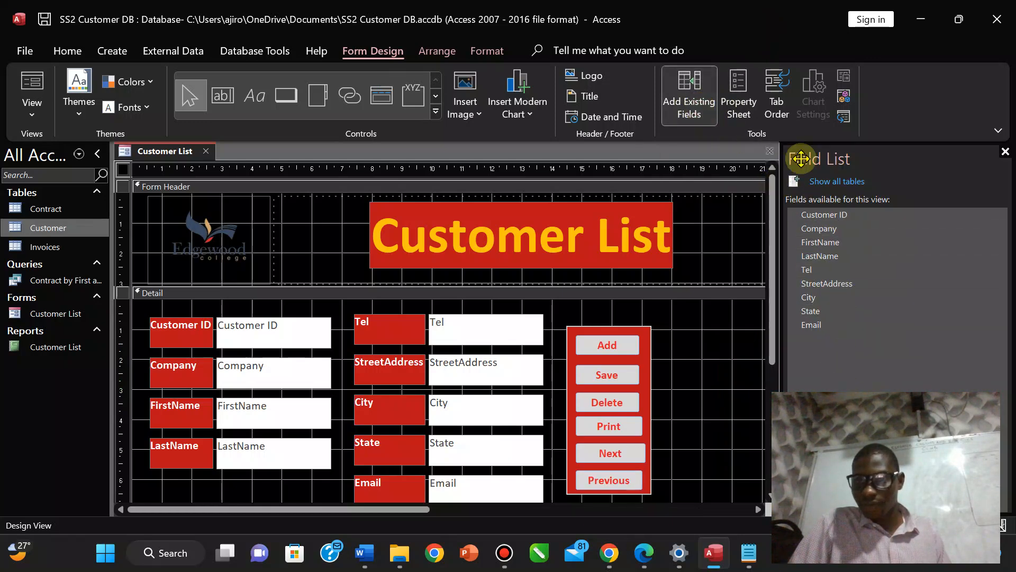
left_click(1004, 154)
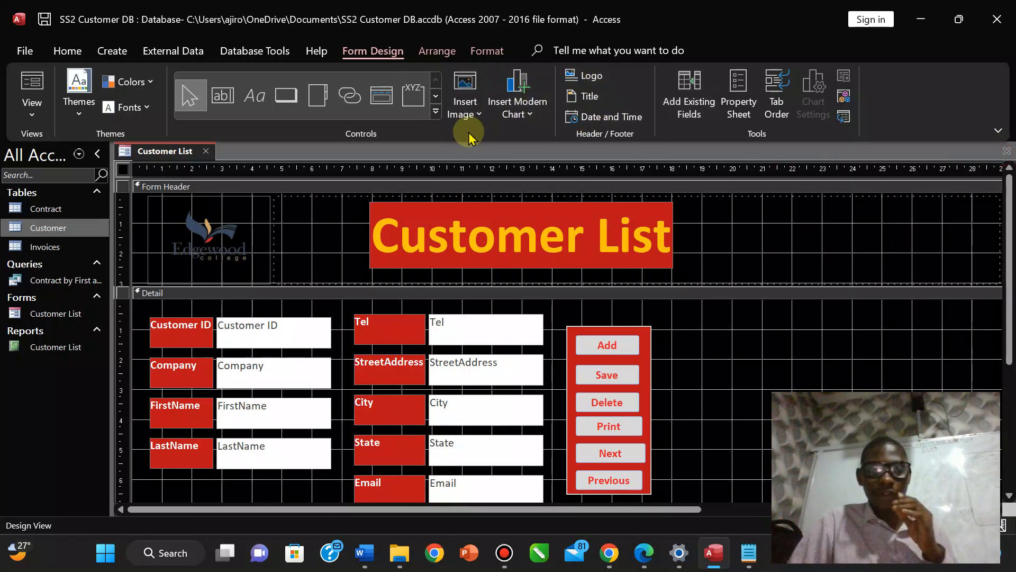
left_click(436, 114)
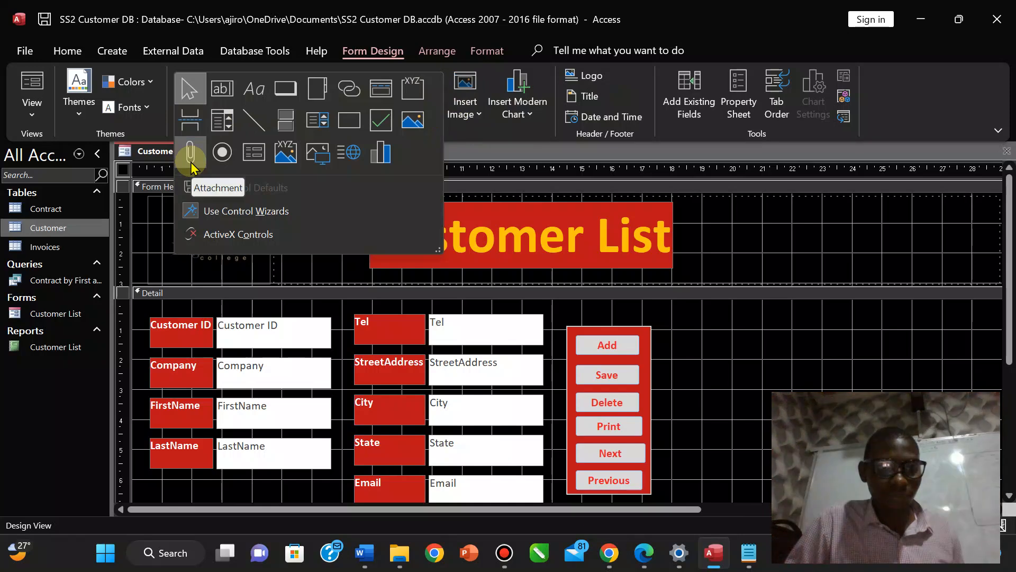
left_click(597, 6)
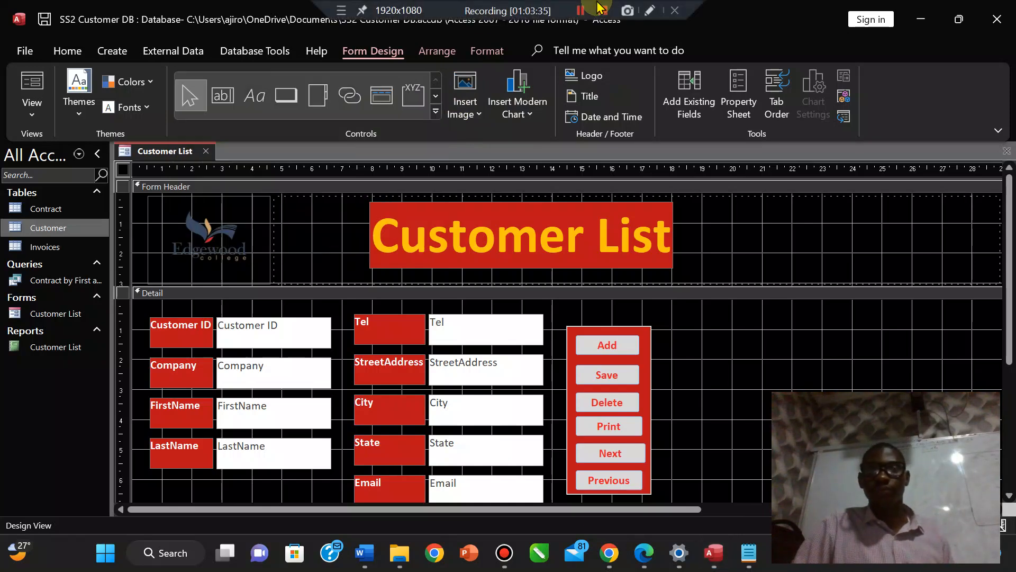
left_click(580, 11)
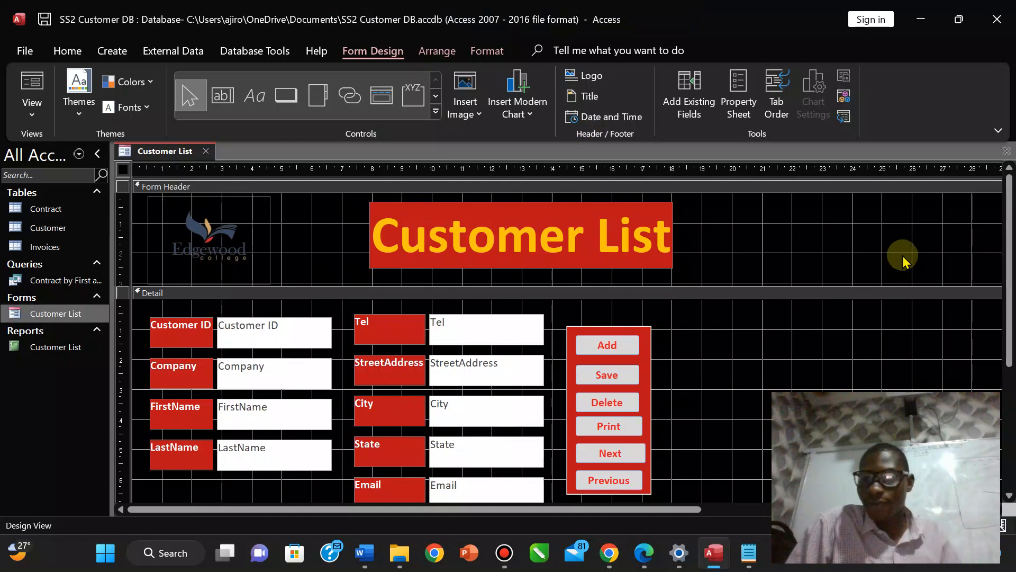
scroll(976, 302, "down", 2)
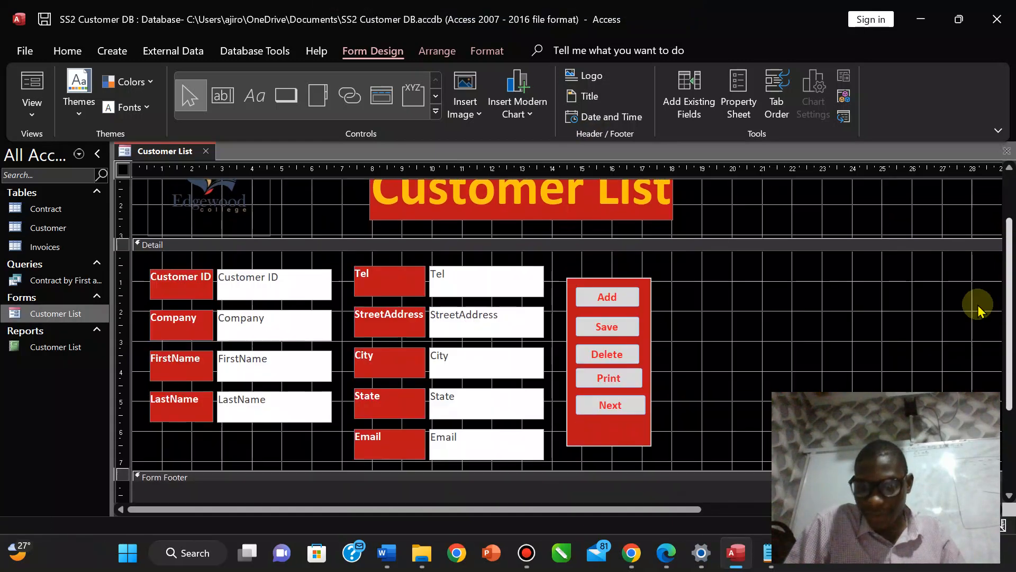
left_click(679, 553)
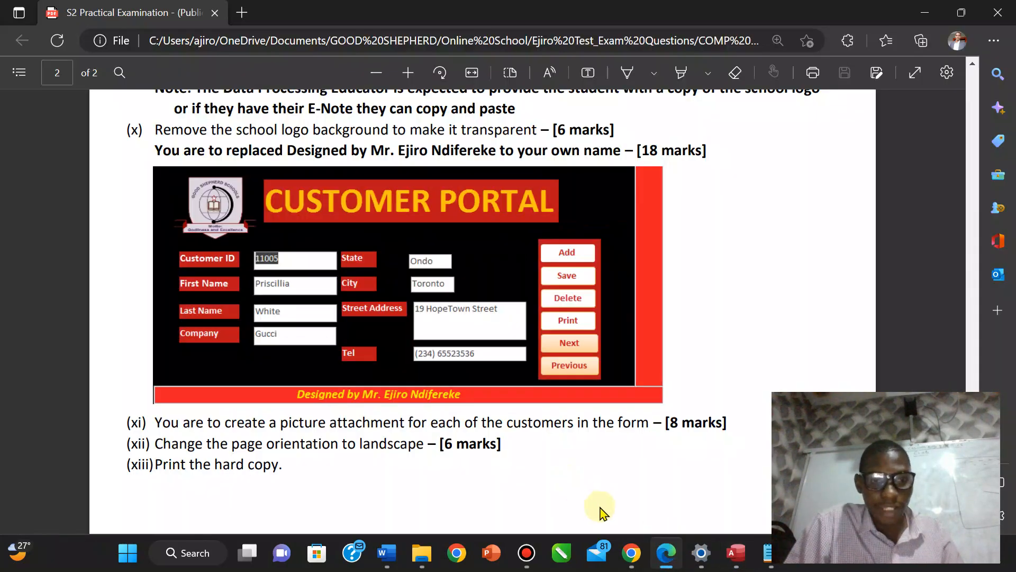
left_click(736, 553)
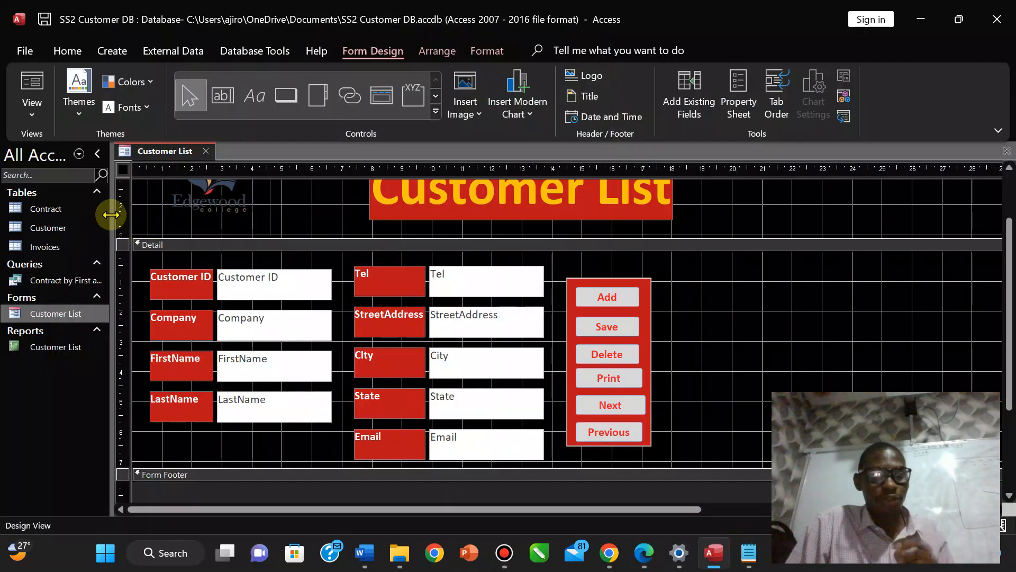
Close the Customer List form, saving its design changes.
double_click(75, 231)
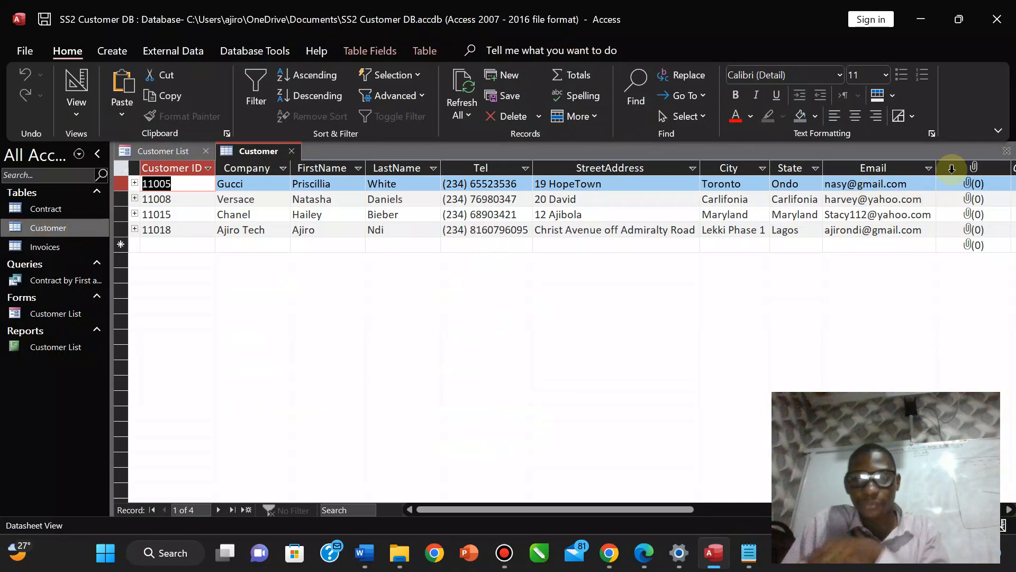
right_click(157, 155)
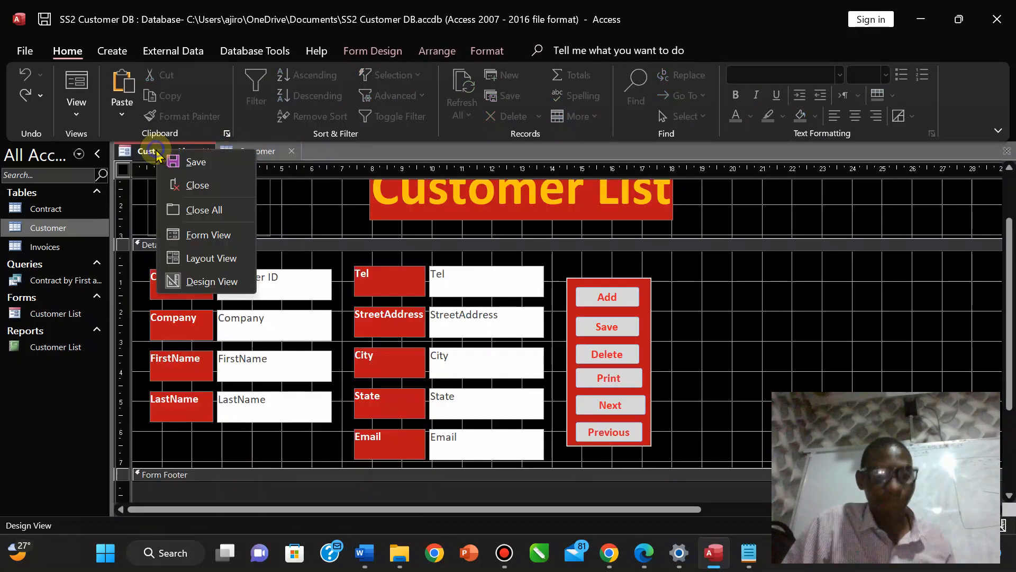
left_click(178, 186)
left_click(459, 319)
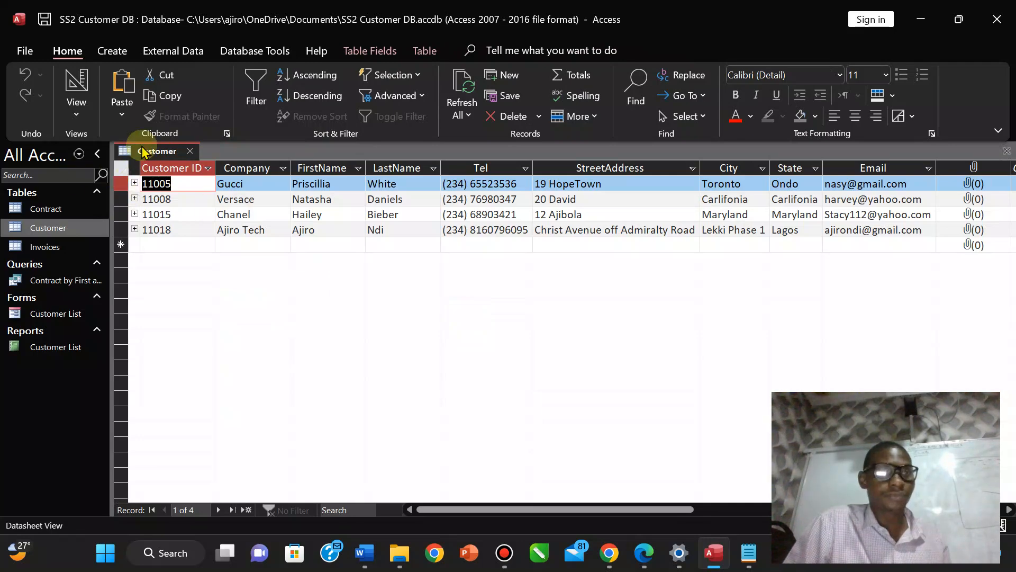
Confirm the Customer table's Attachment data type in Design View, save it, and reopen Customer List.
left_click(86, 119)
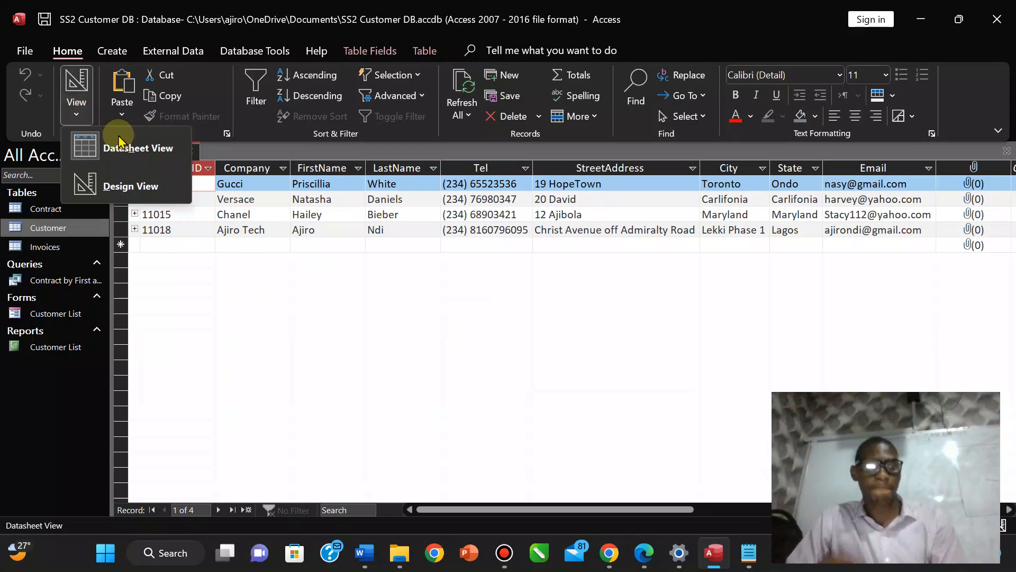
left_click(131, 186)
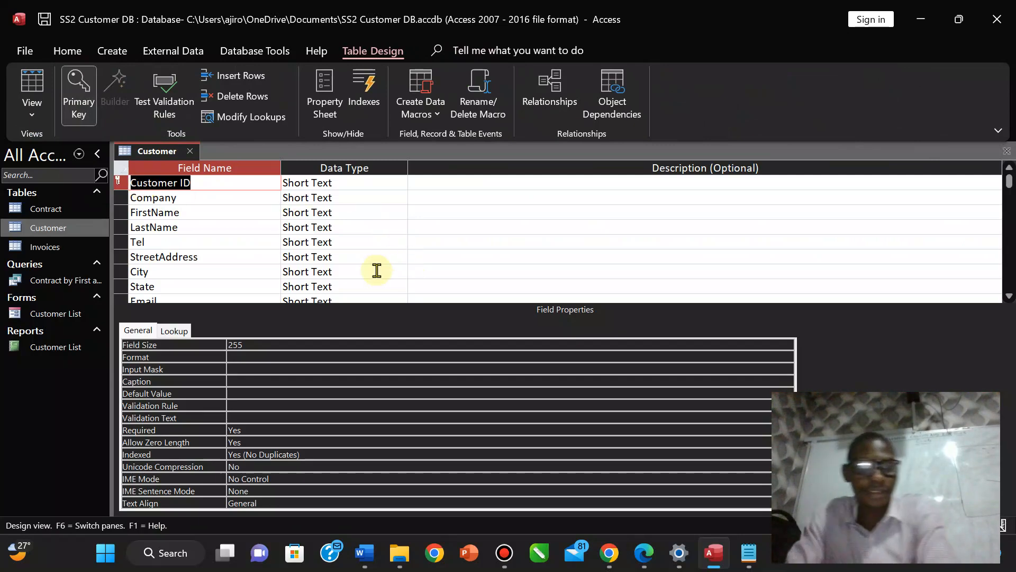
left_click(336, 286)
key("Down")
key("Down")
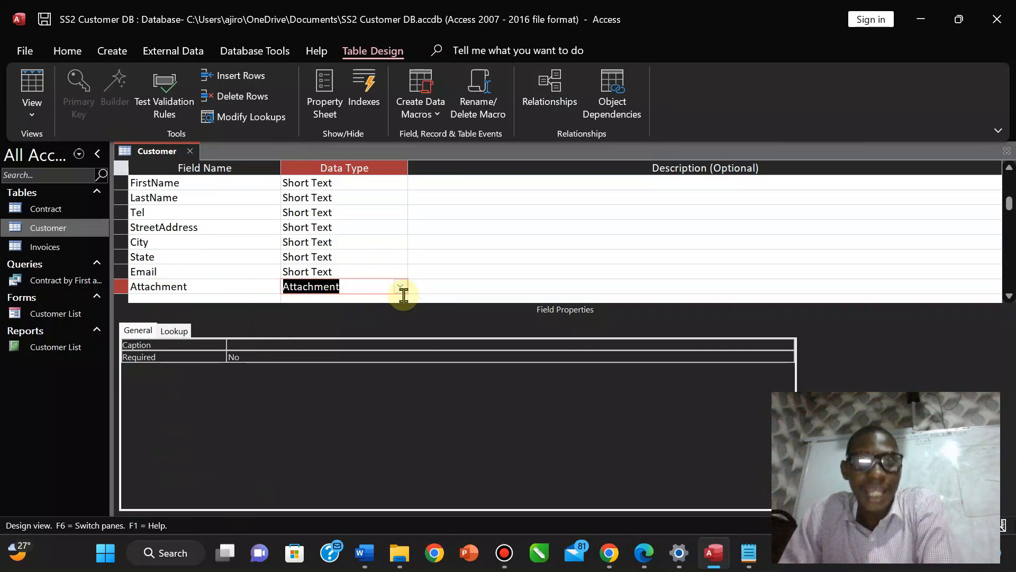
right_click(156, 154)
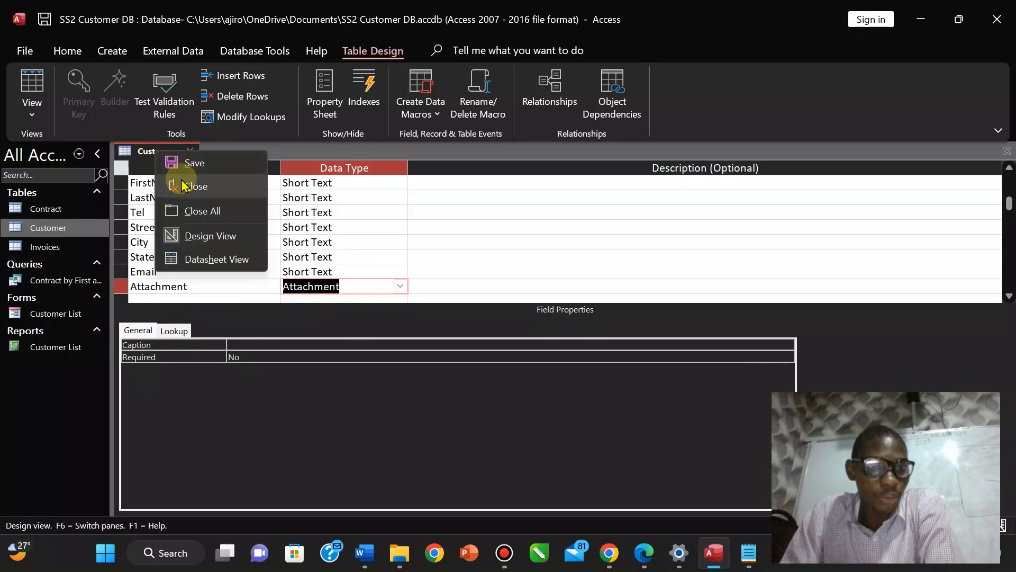
left_click(185, 161)
double_click(31, 316)
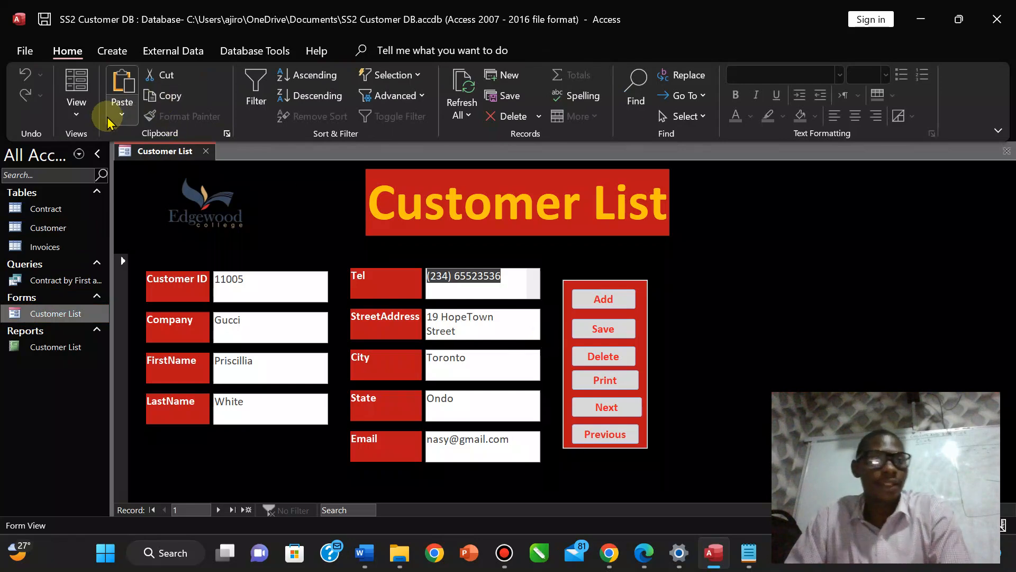
In Design View, drag the Attachment field from the Field List onto the Detail section.
left_click(77, 106)
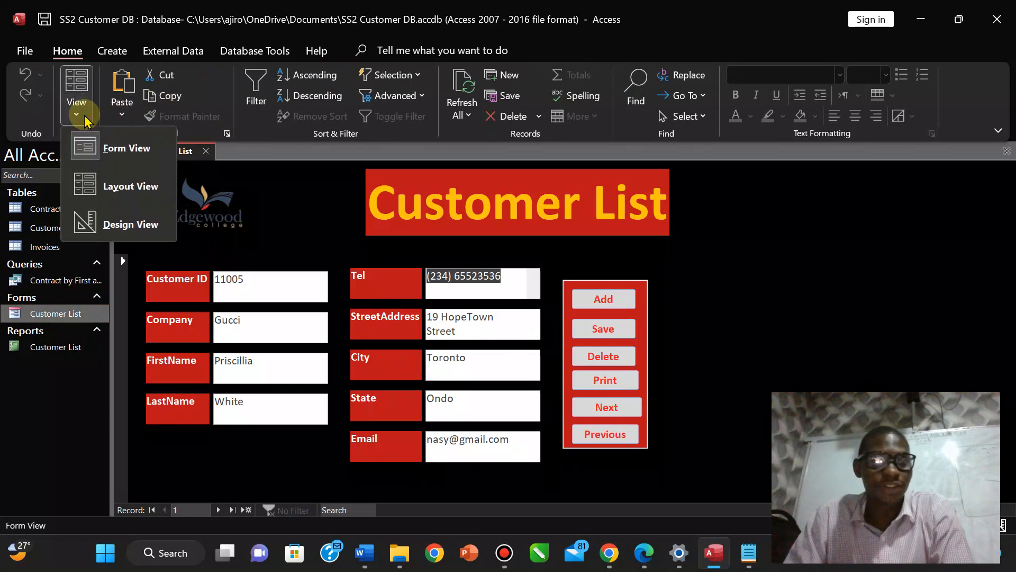
left_click(132, 223)
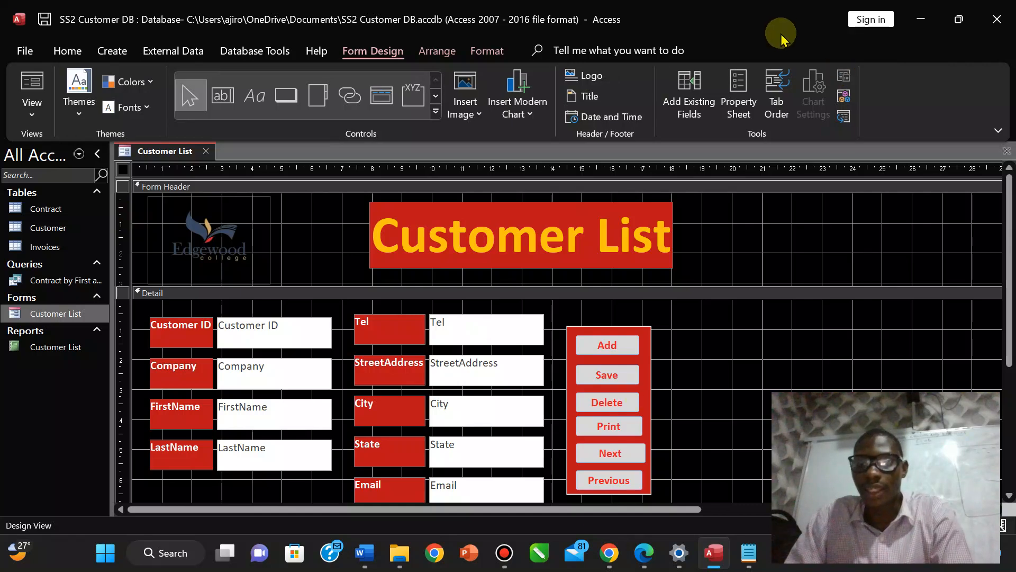
left_click(683, 118)
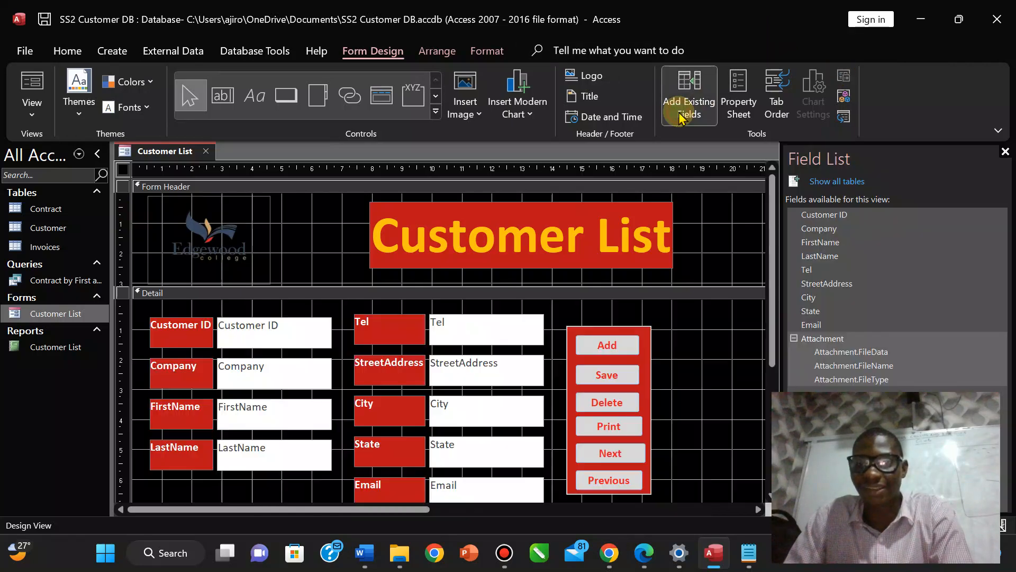
left_click(850, 371)
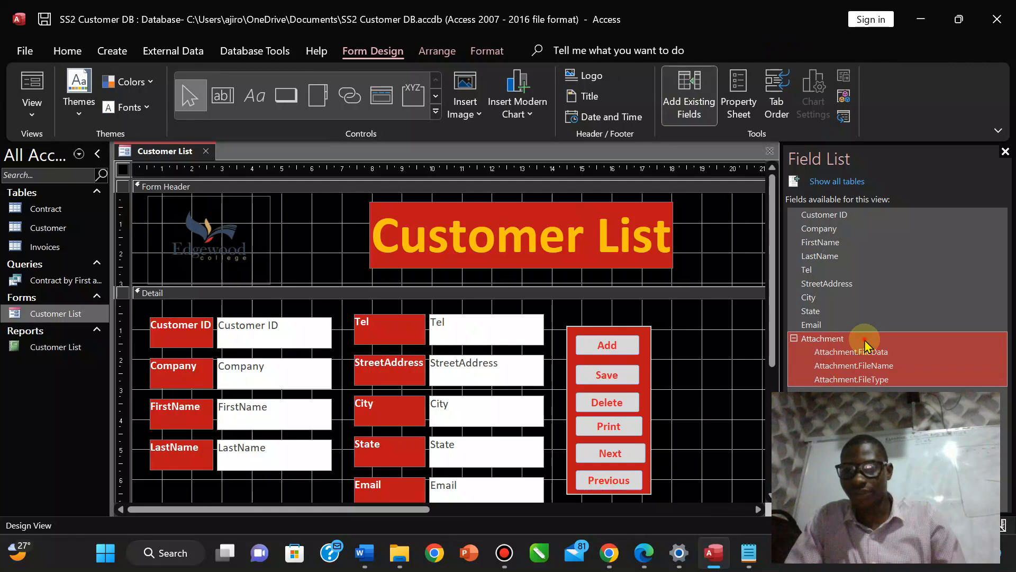
left_click_drag(866, 344, 734, 363)
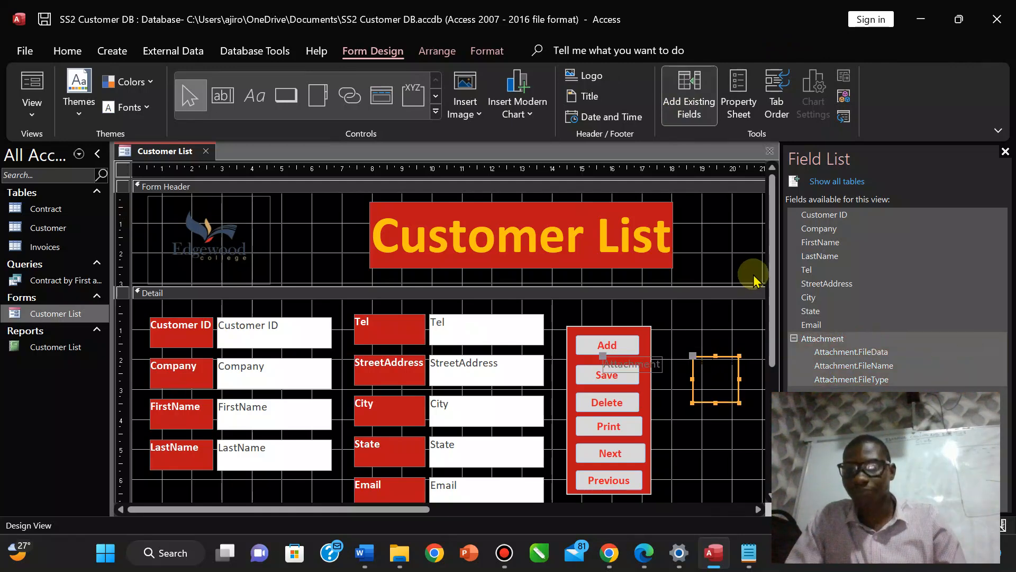
left_click(1005, 153)
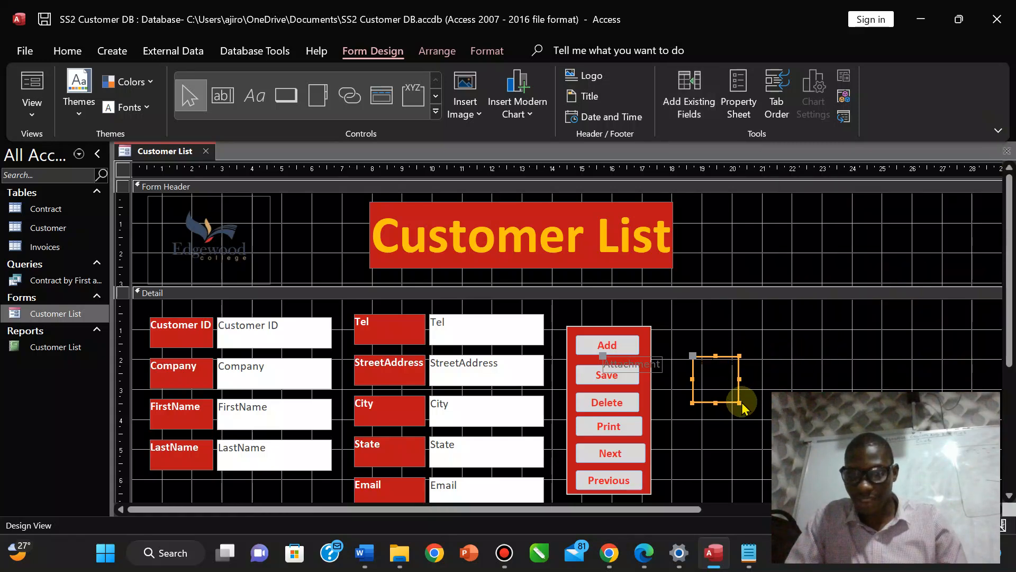
Enlarge the attachment box, give it a Stacked layout, and move it right of the button panel.
left_click_drag(739, 402, 820, 444)
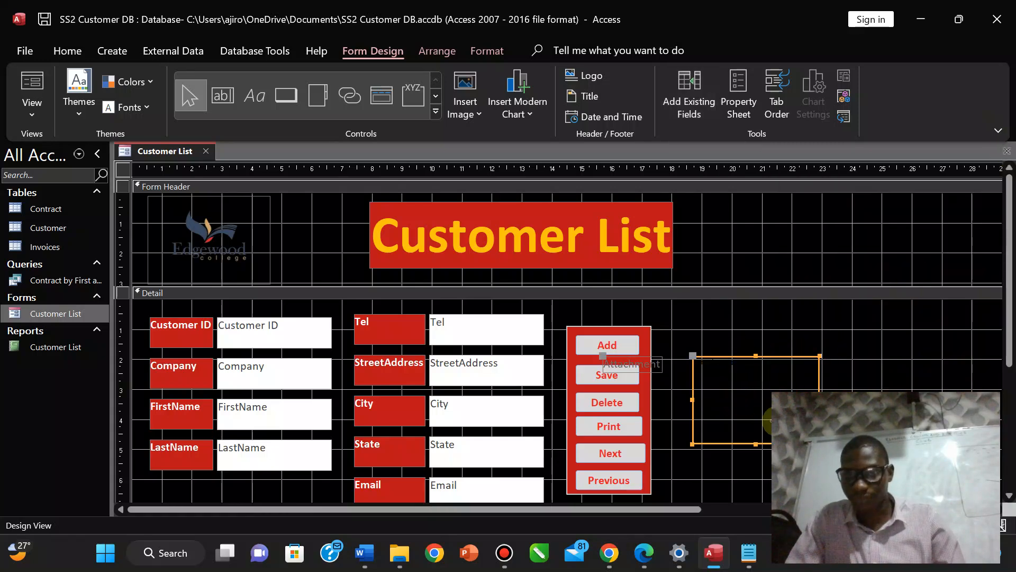
right_click(714, 381)
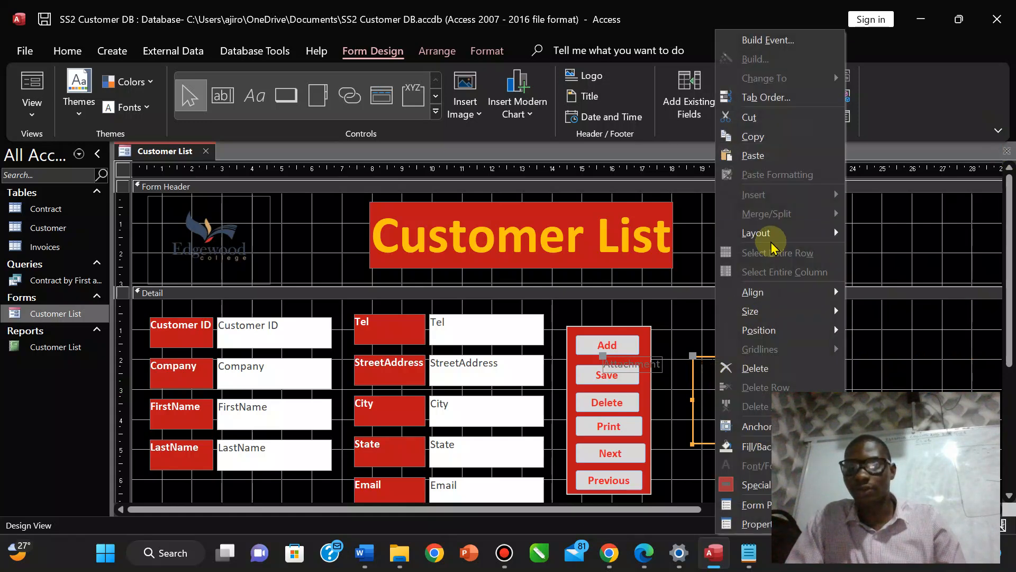
mouse_move(773, 243)
left_click(880, 254)
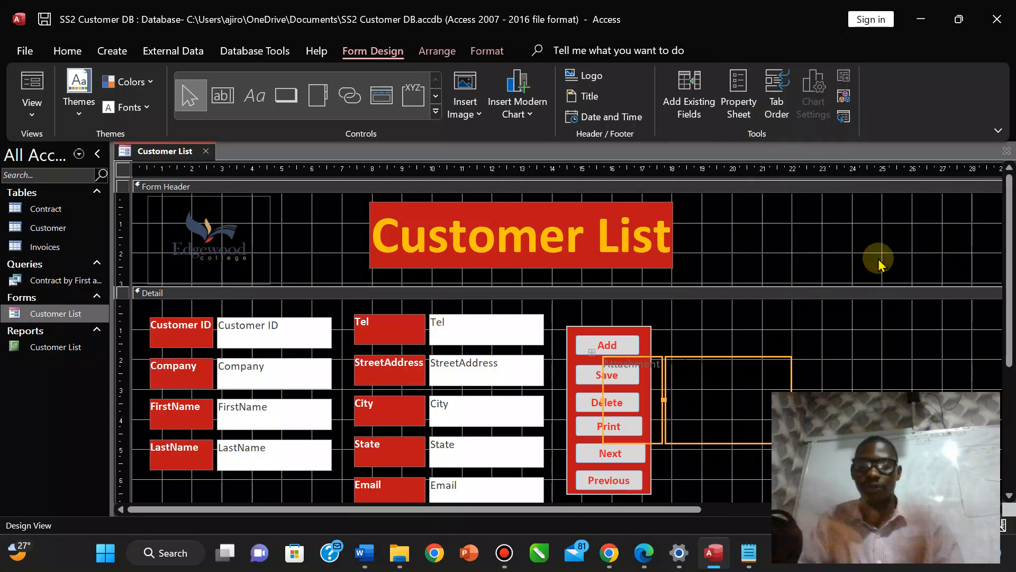
left_click_drag(748, 395, 815, 387)
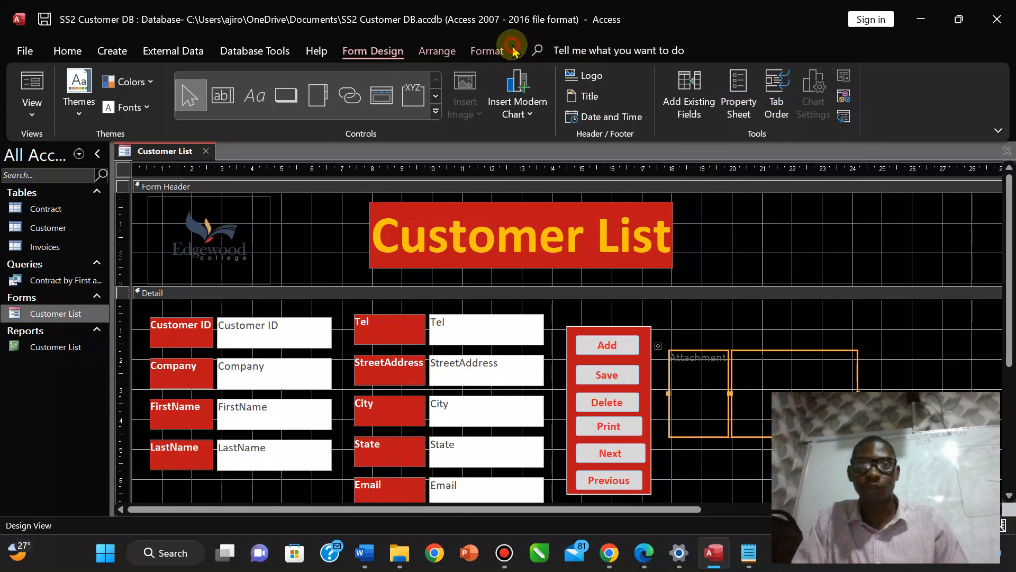
Give the Attachment control a red, thick Shape Outline.
left_click(488, 51)
left_click(785, 96)
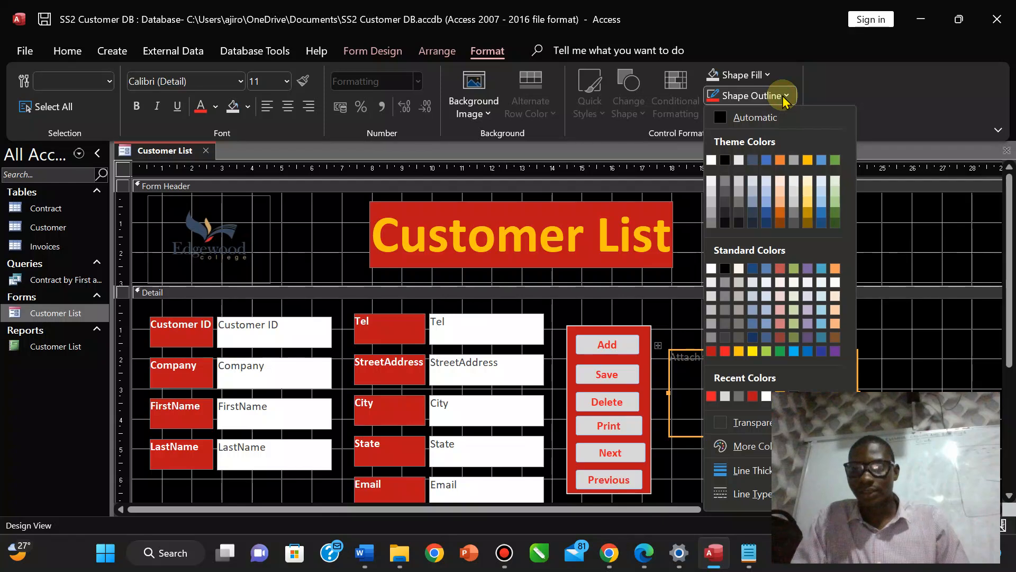
left_click(725, 352)
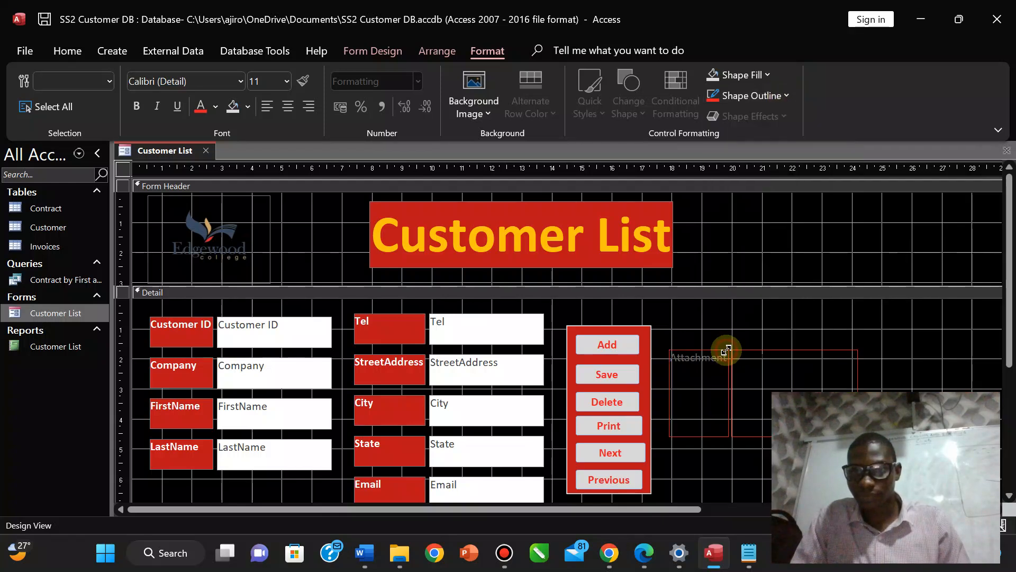
left_click(746, 100)
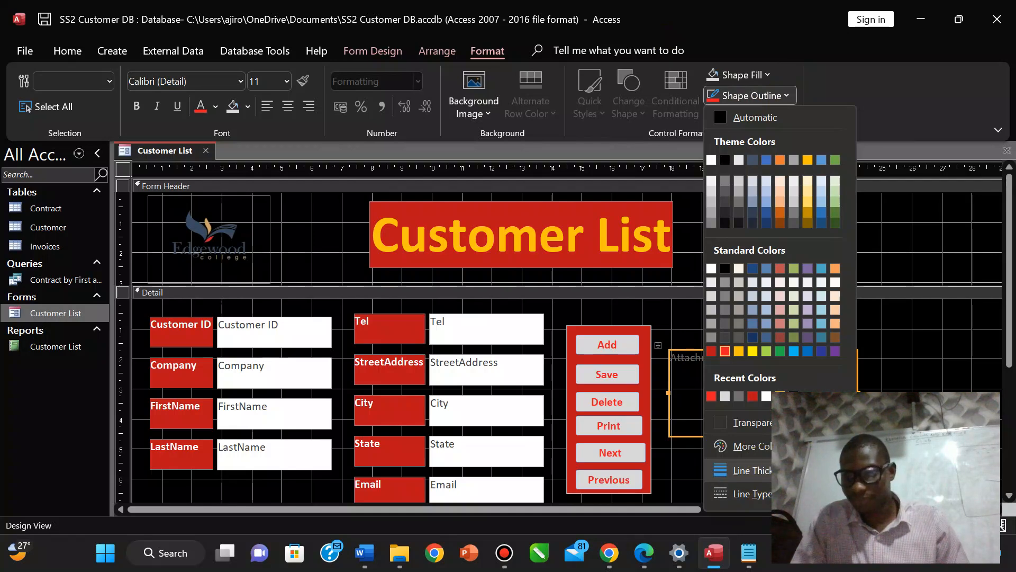
left_click(902, 519)
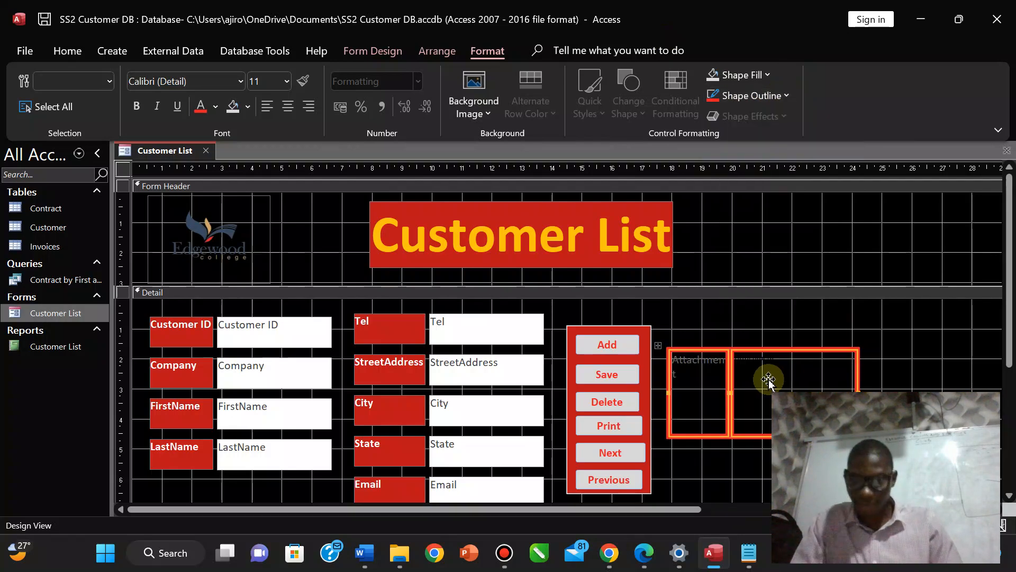
Nudge the control slightly left and widen the Attachment label to fit on one line.
left_click_drag(779, 379, 770, 380)
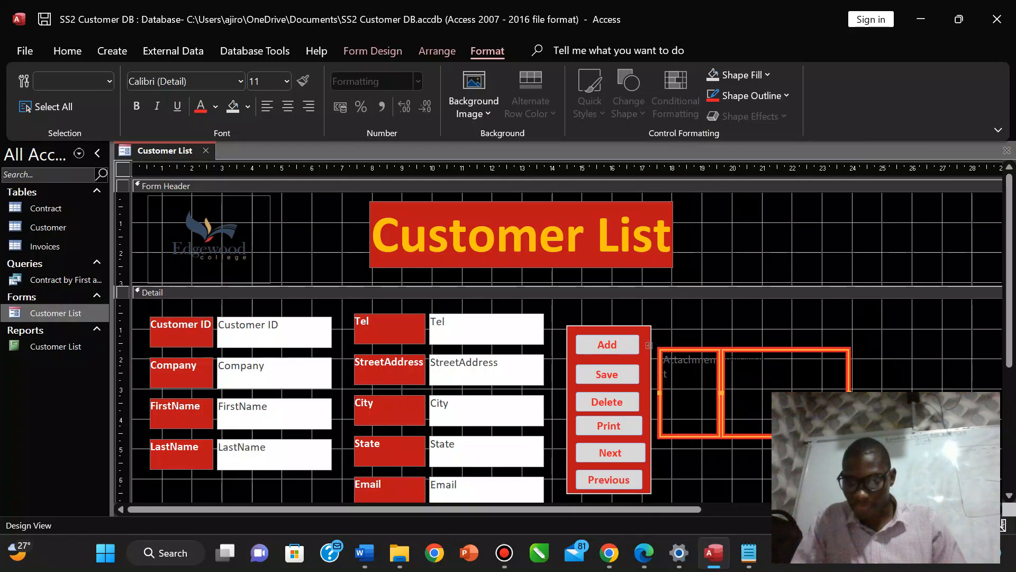
left_click(786, 455)
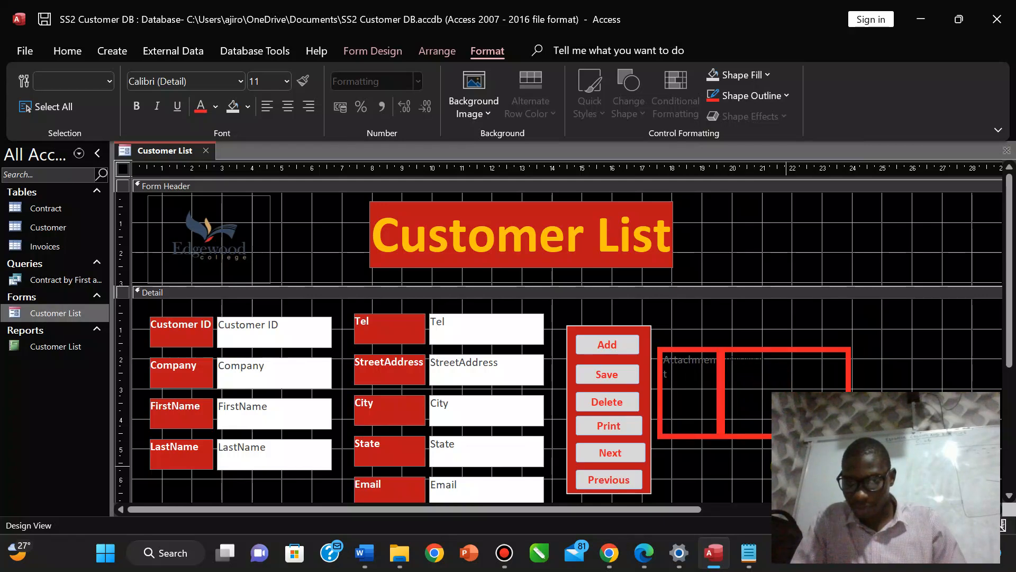
left_click(761, 401)
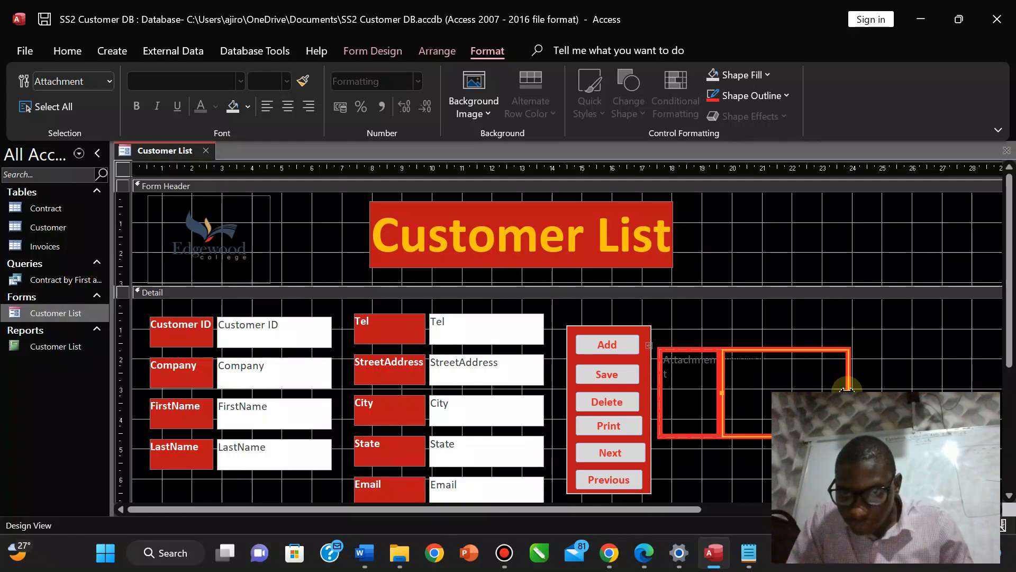
left_click_drag(721, 392, 730, 393)
left_click(734, 392)
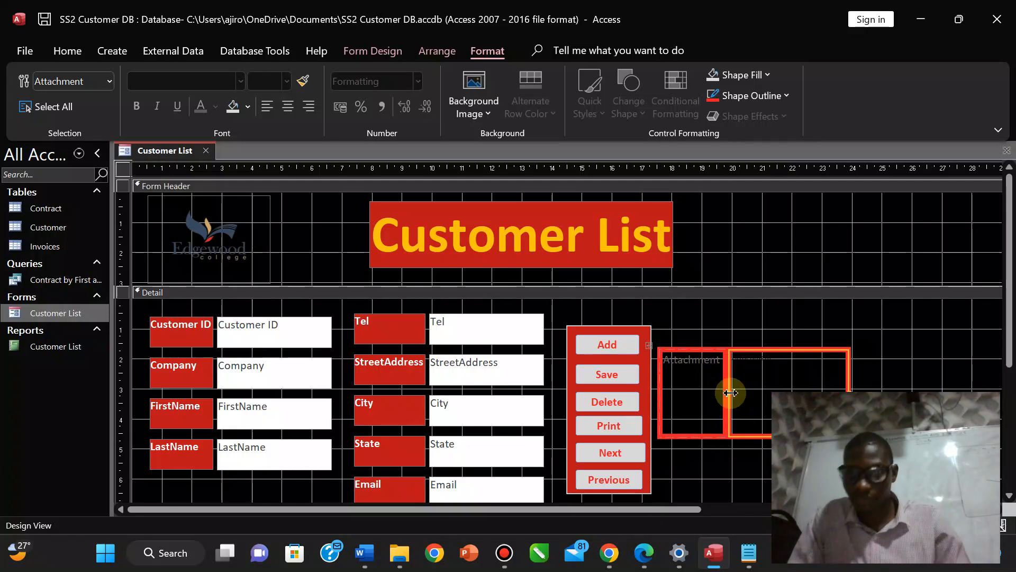
left_click(381, 51)
In Form View, open the Attachments manager for customer 11005 and choose to add a file.
left_click(32, 109)
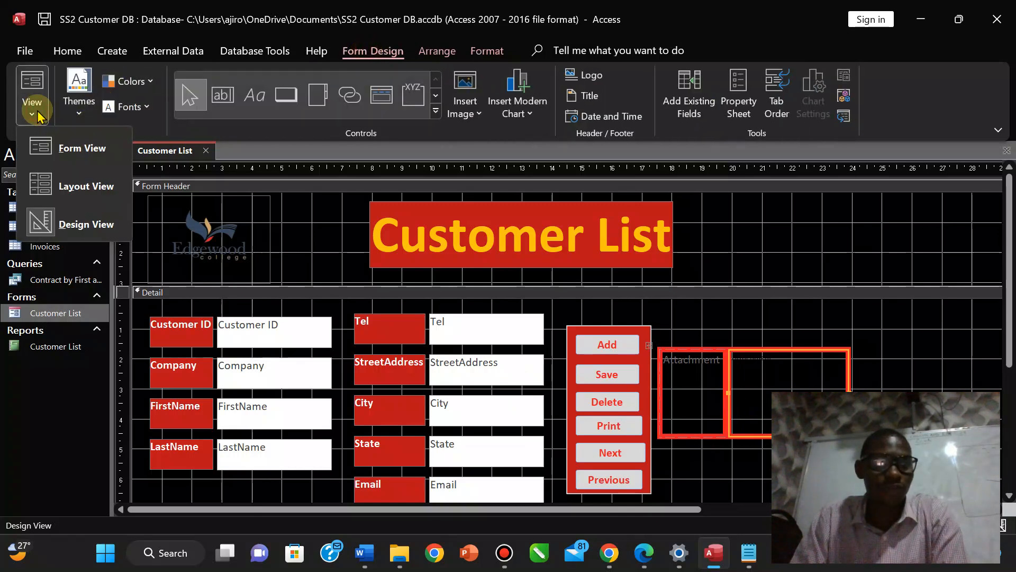
left_click(63, 143)
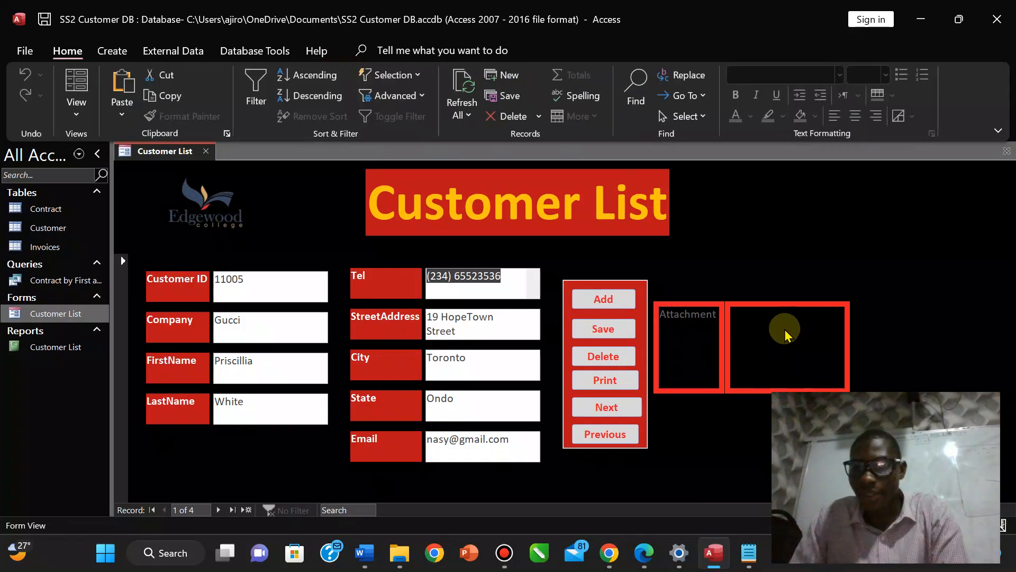
left_click(770, 352)
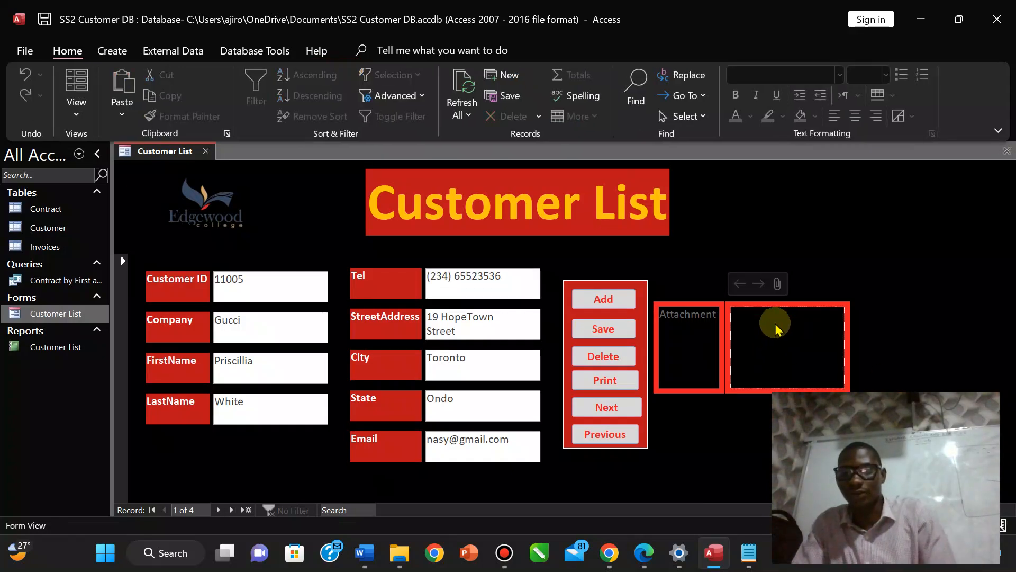
left_click(777, 284)
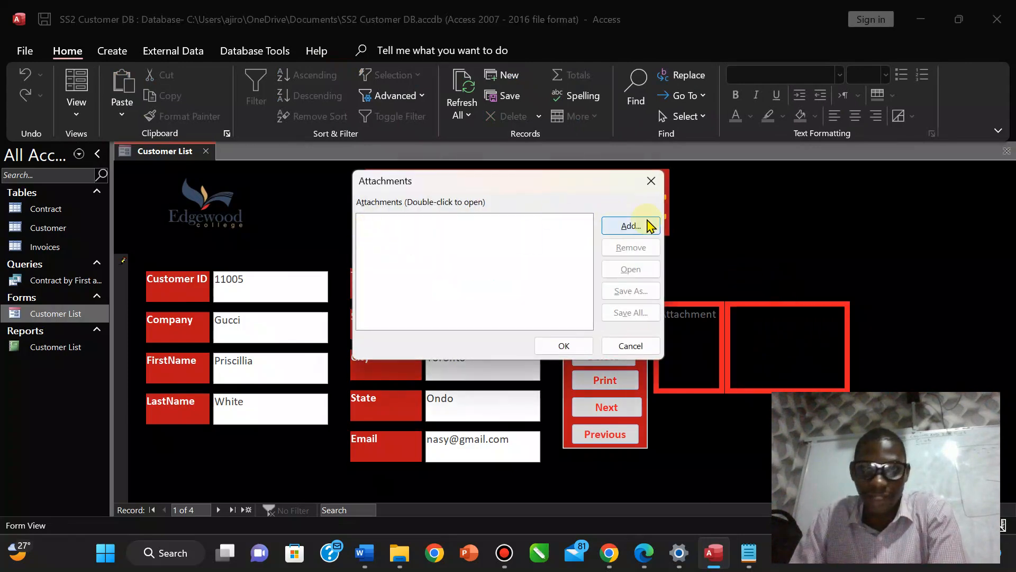
left_click(631, 225)
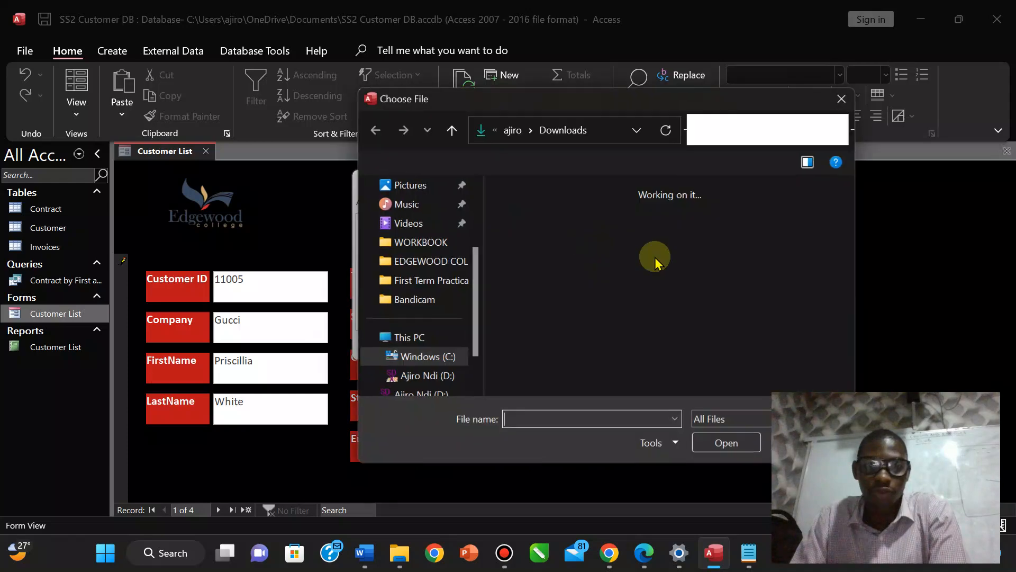
Attach the fourth photo from Pictures > Pictures_Videos > My Transparent Picture and confirm.
left_click(413, 188)
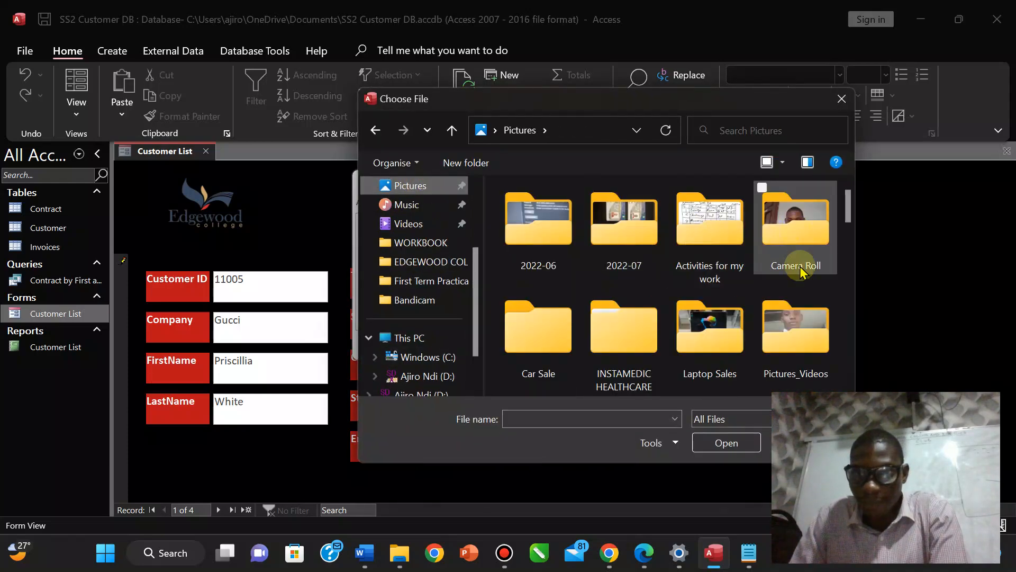
left_click(796, 219)
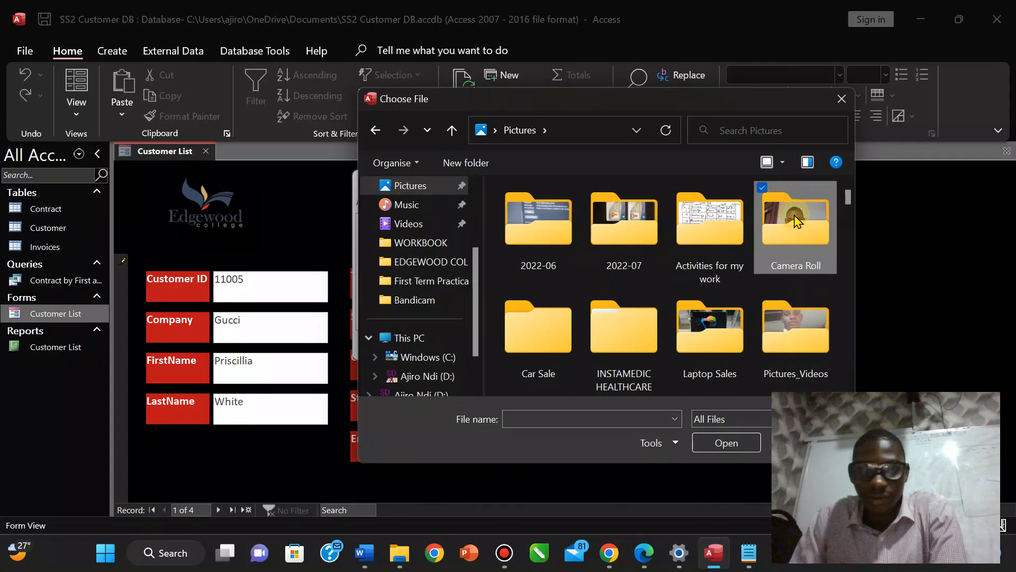
double_click(797, 221)
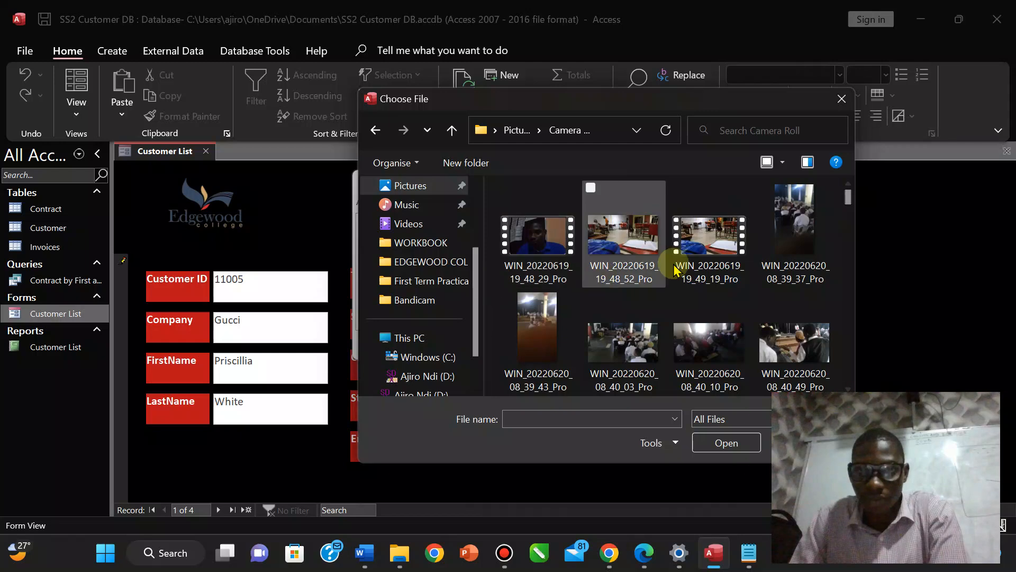
left_click(369, 132)
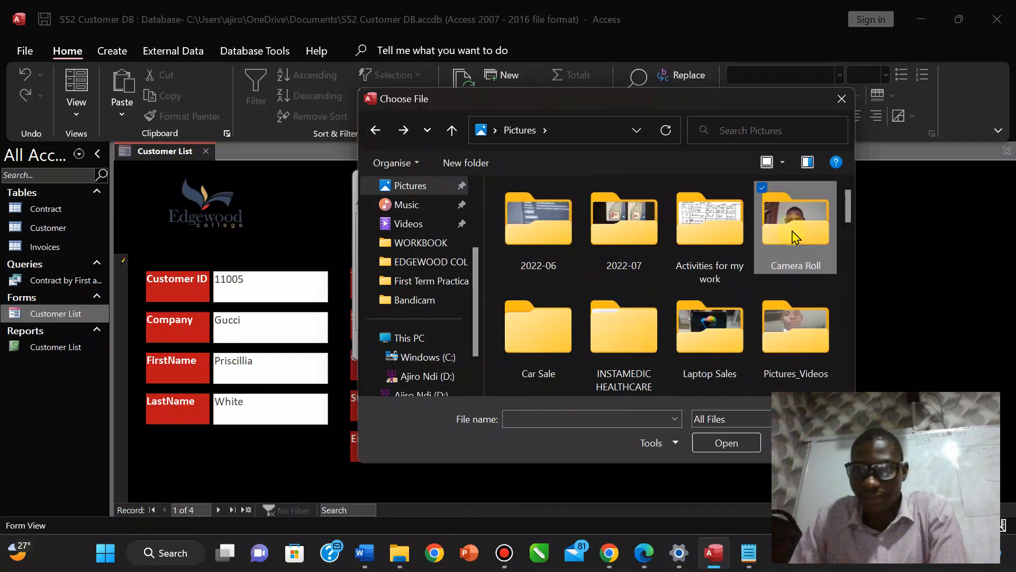
double_click(777, 320)
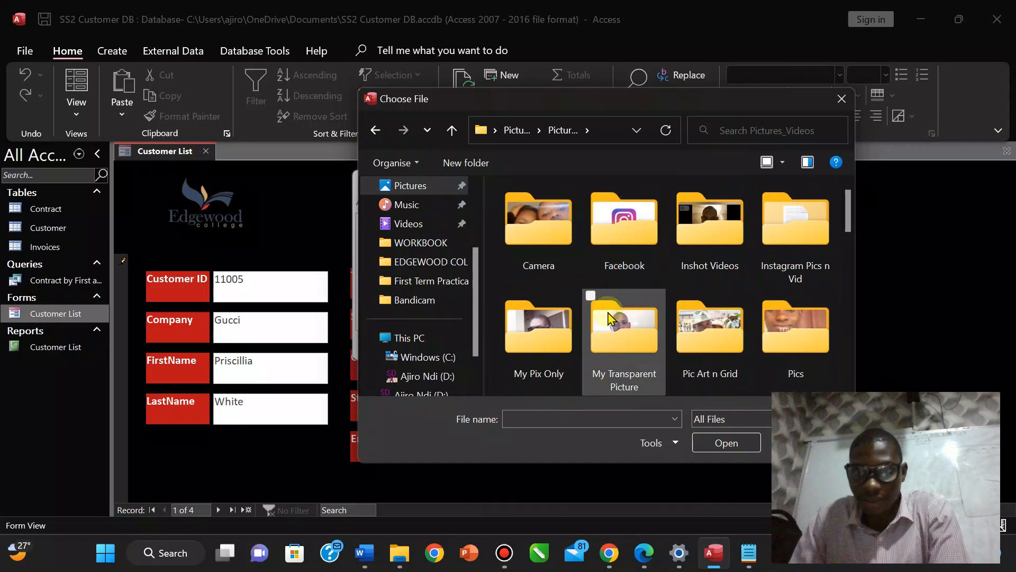
left_click(521, 375)
left_click(612, 336)
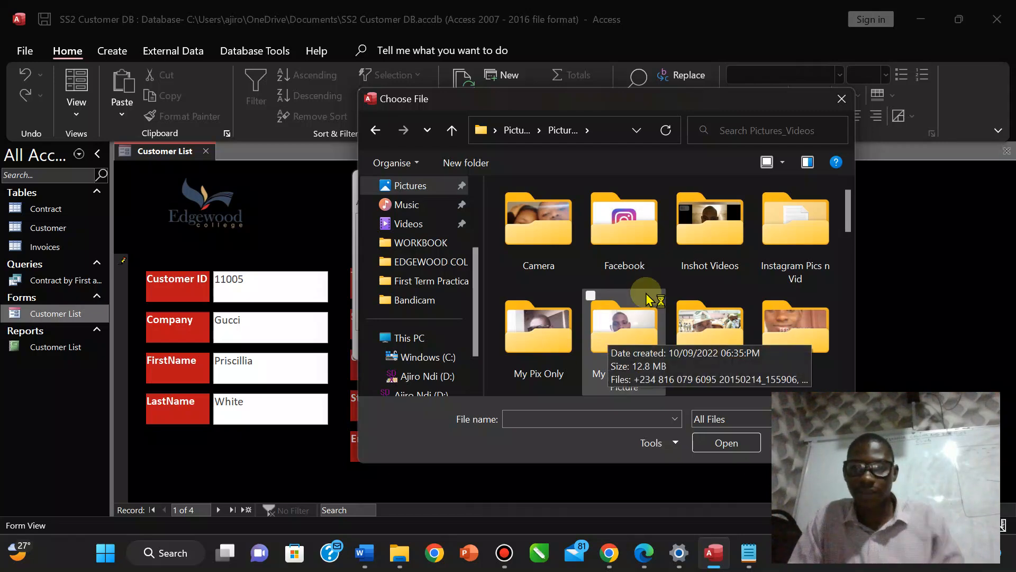
left_click(768, 391)
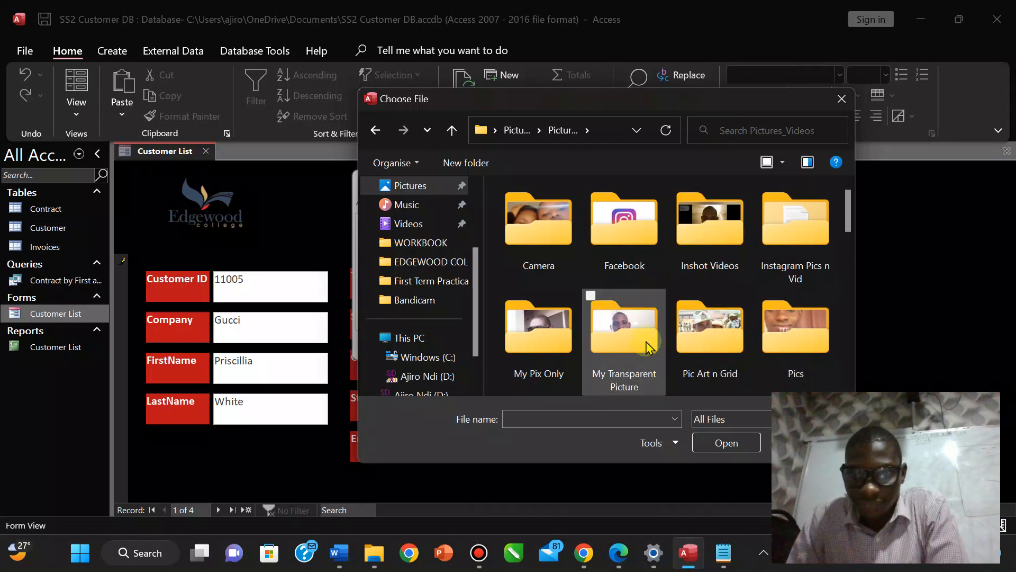
double_click(627, 343)
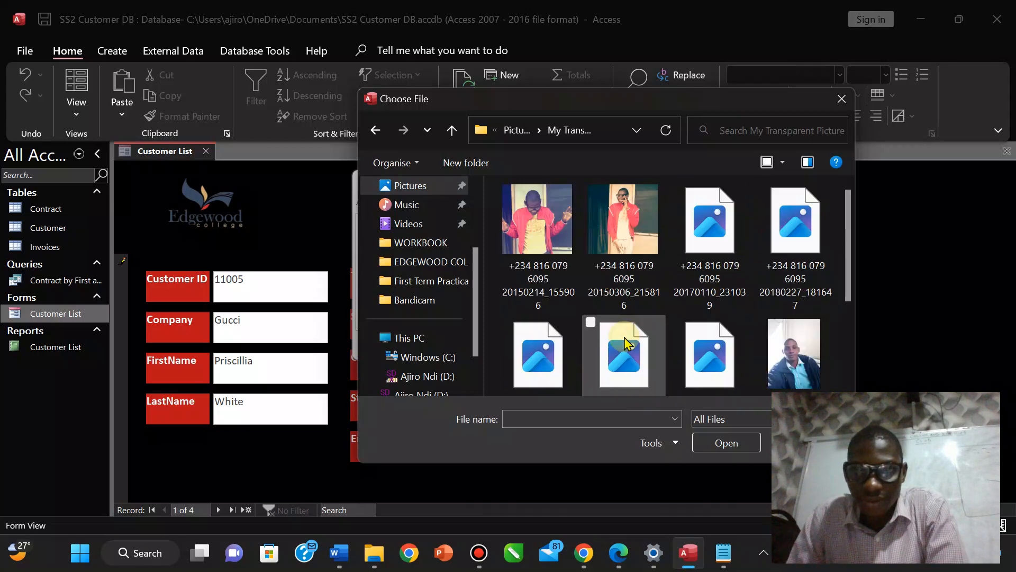
left_click(789, 226)
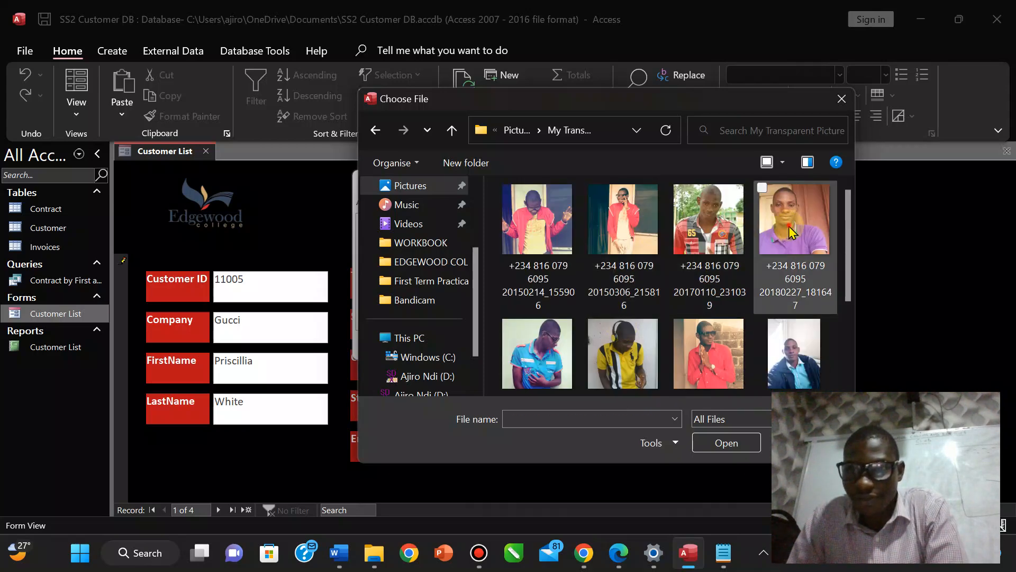
left_click(728, 443)
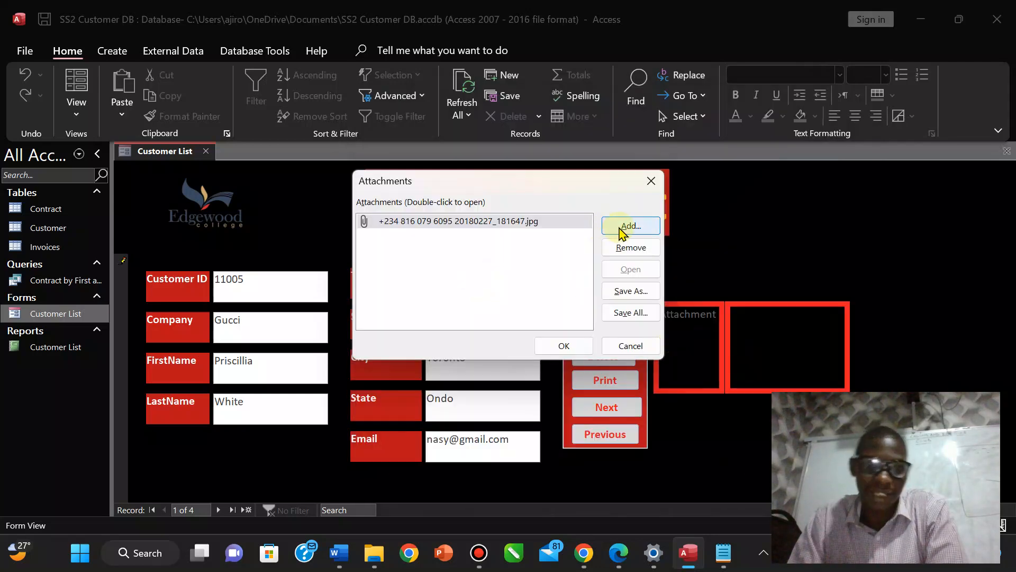
left_click(563, 347)
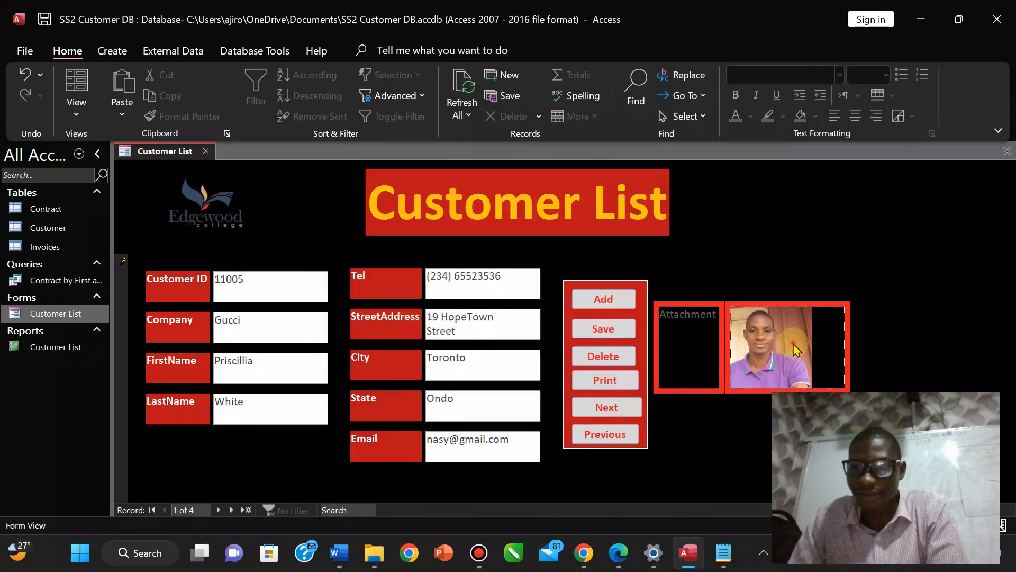
mouse_move(796, 349)
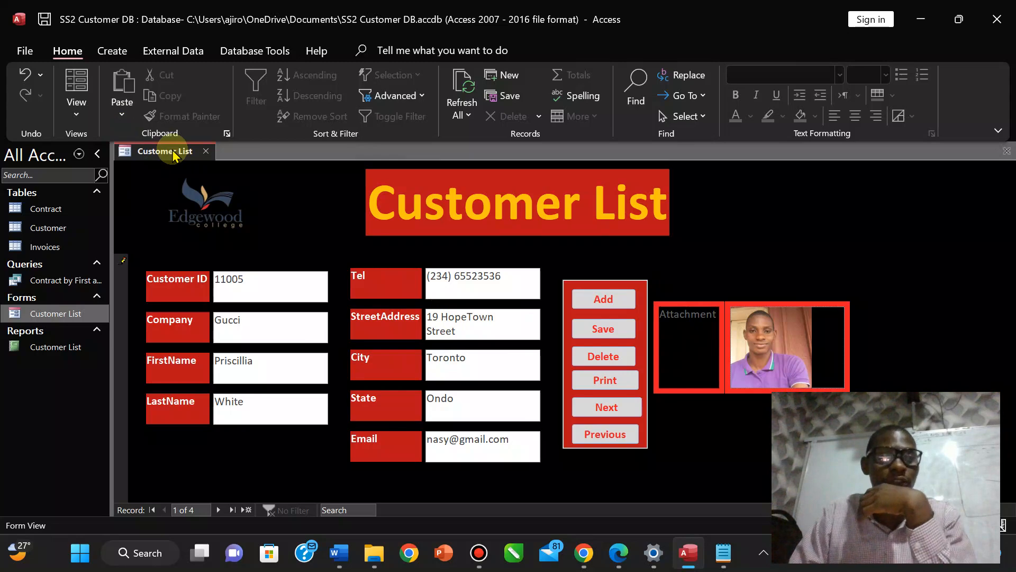
Save customer 11005's record, open the Customer table showing 1 attachment, and glance at the exam PDF.
left_click(42, 21)
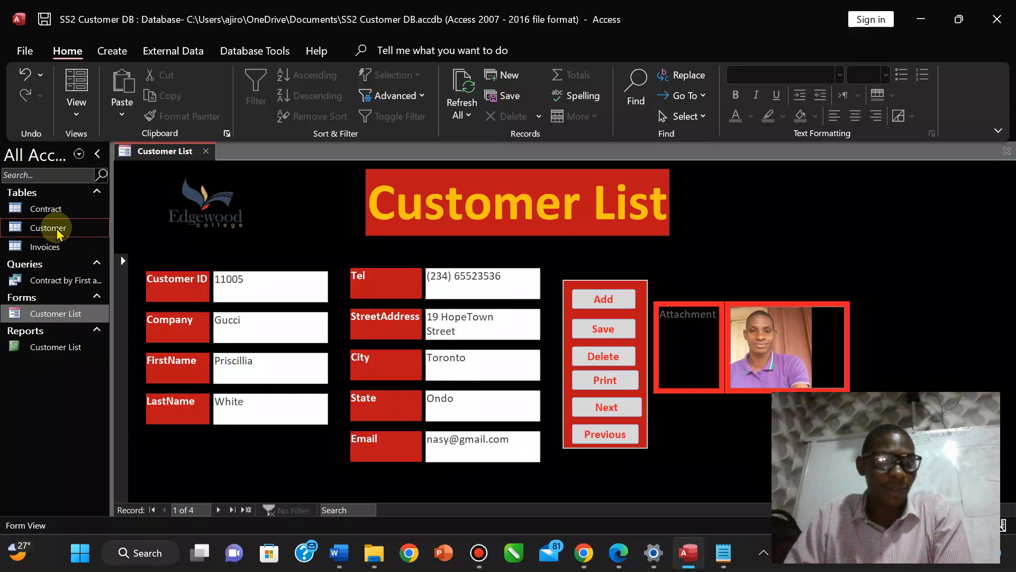
double_click(57, 233)
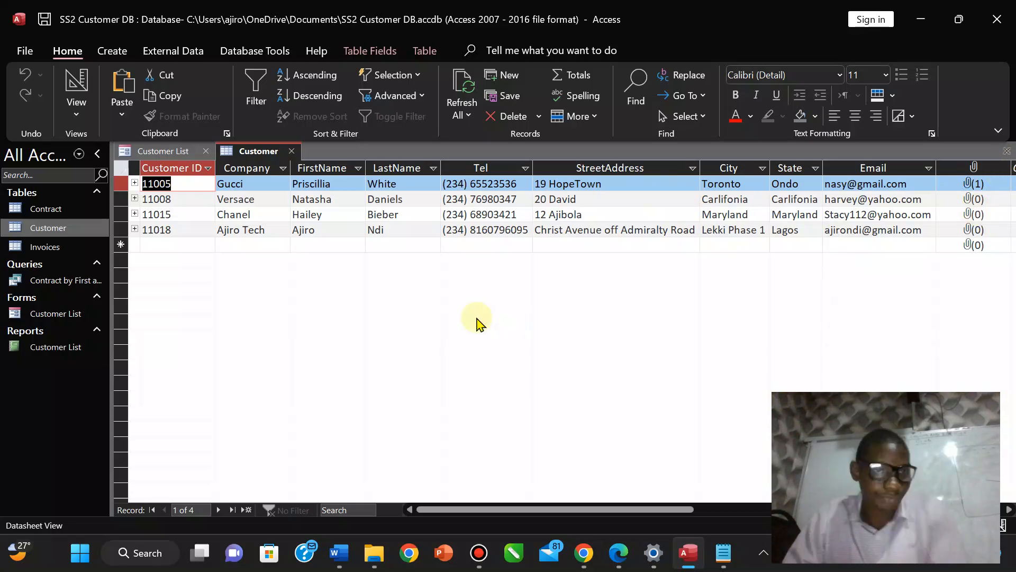
left_click(616, 552)
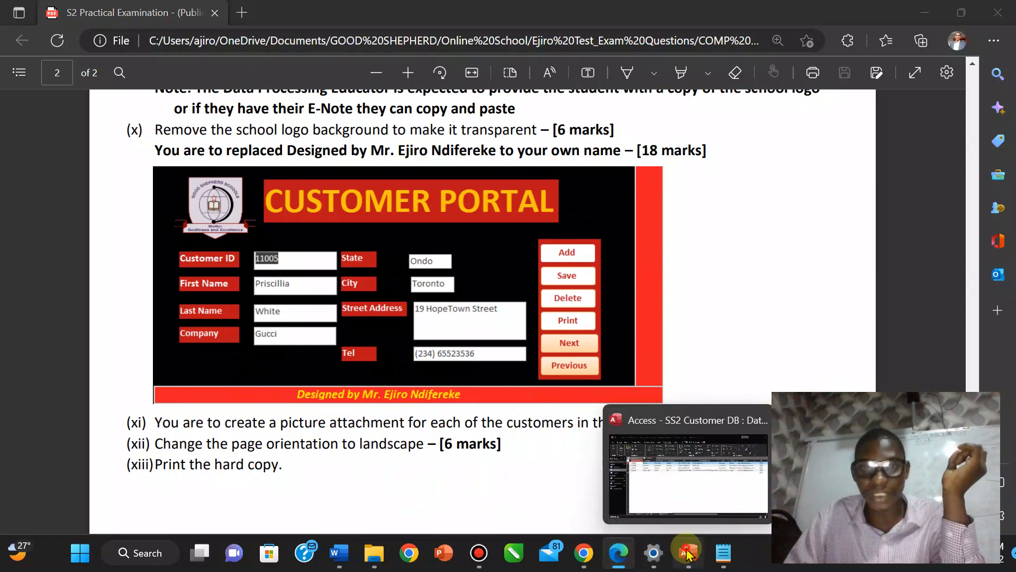
left_click(654, 552)
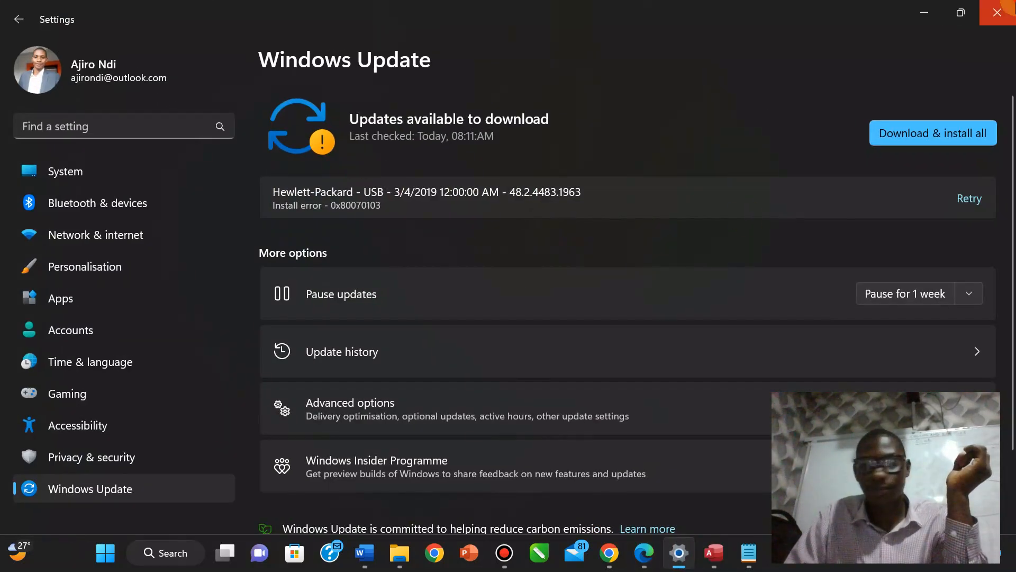
left_click(1005, 6)
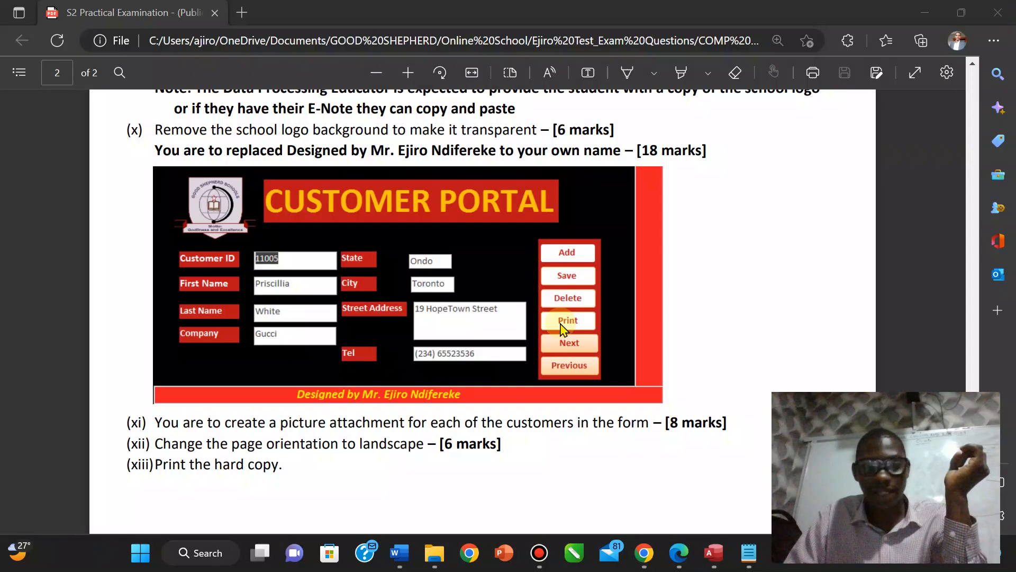
left_click(714, 553)
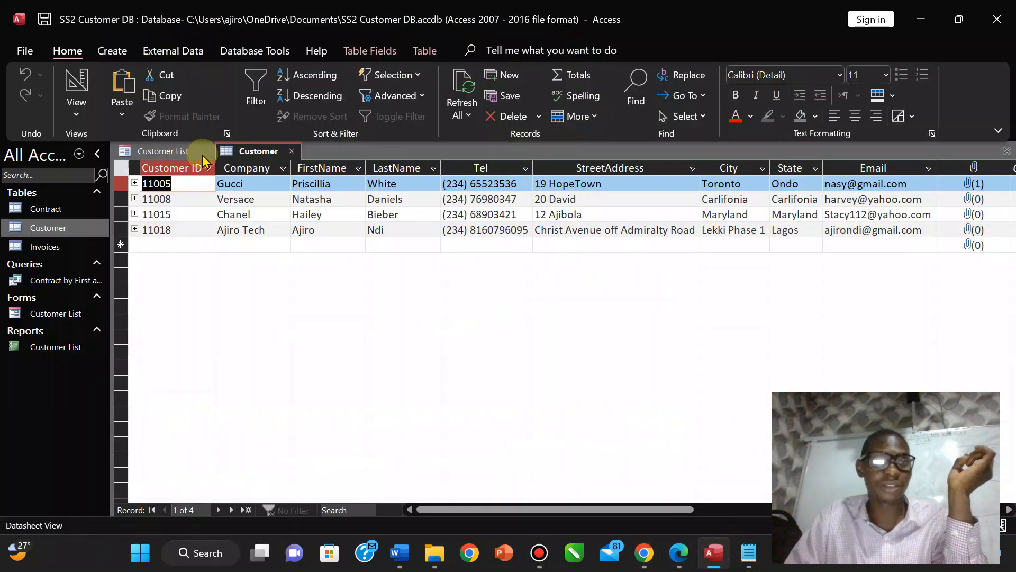
Close the Customer table and, in Design View, draw a thin tall rectangle at the right.
right_click(256, 152)
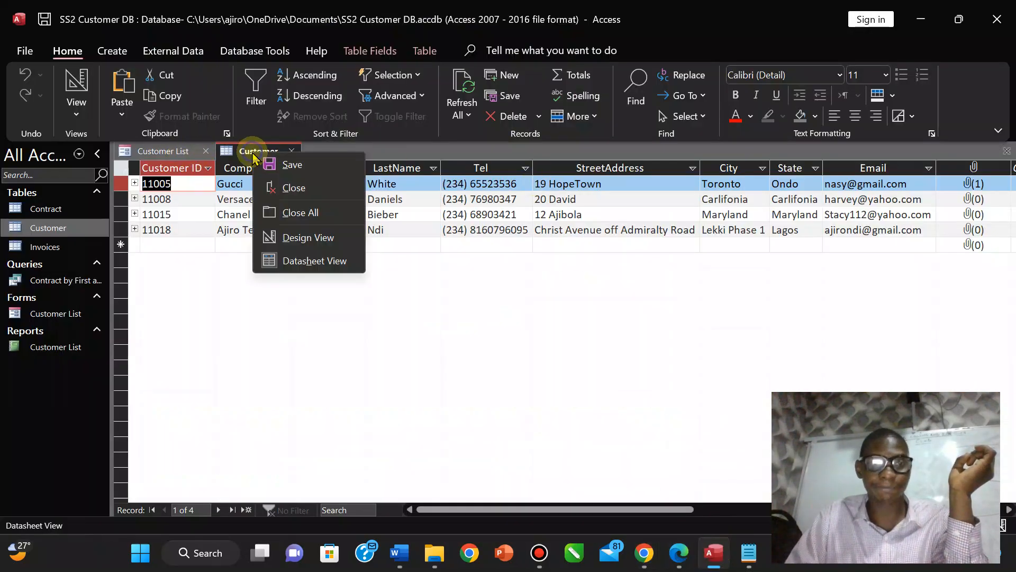
left_click(281, 188)
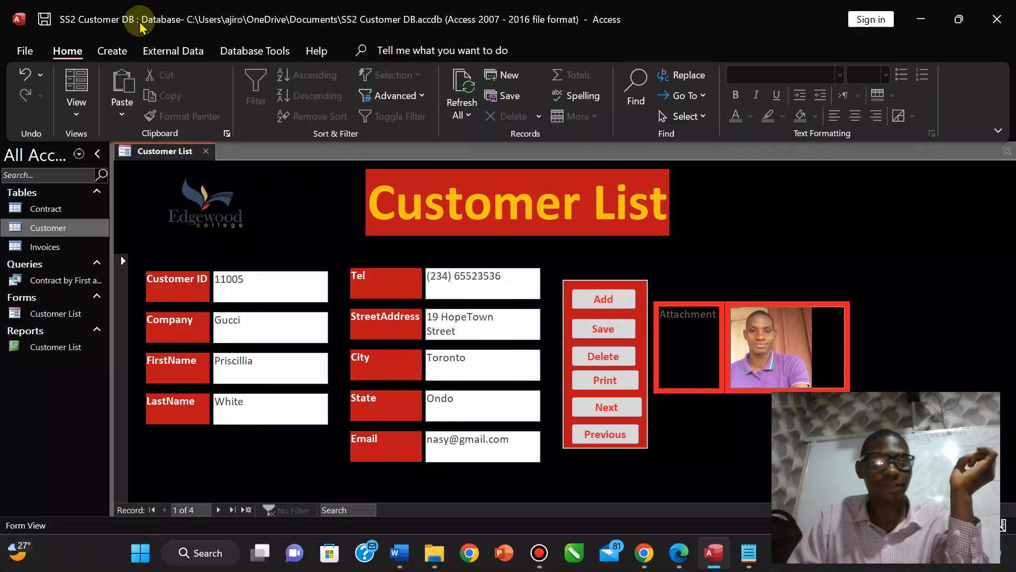
left_click(66, 110)
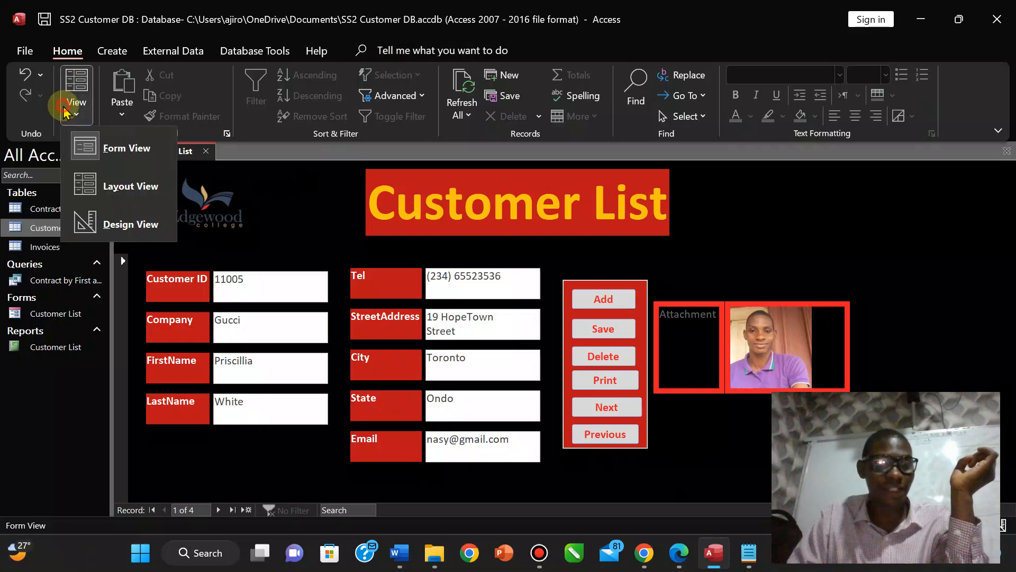
left_click(114, 218)
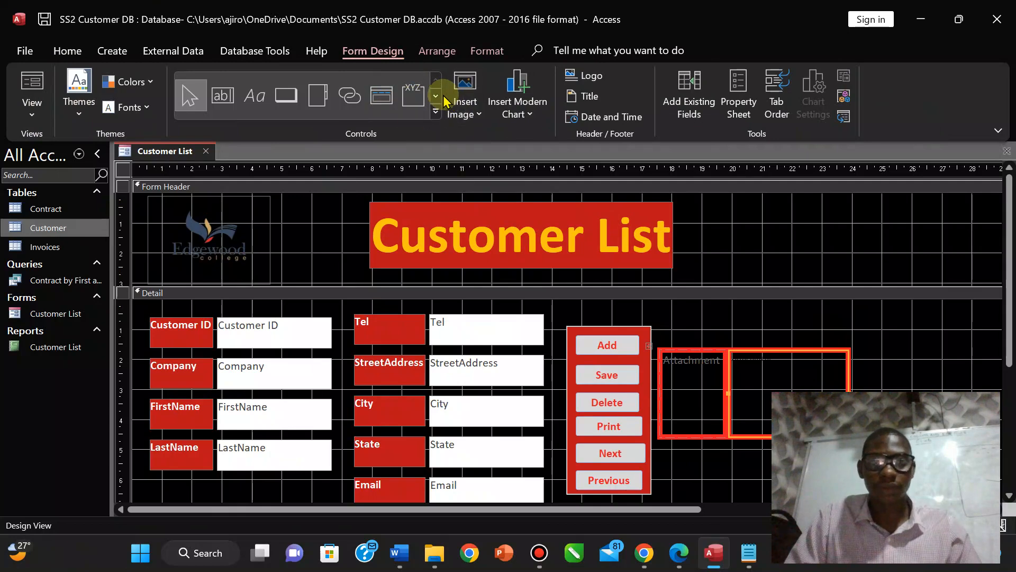
left_click(436, 97)
left_click(349, 95)
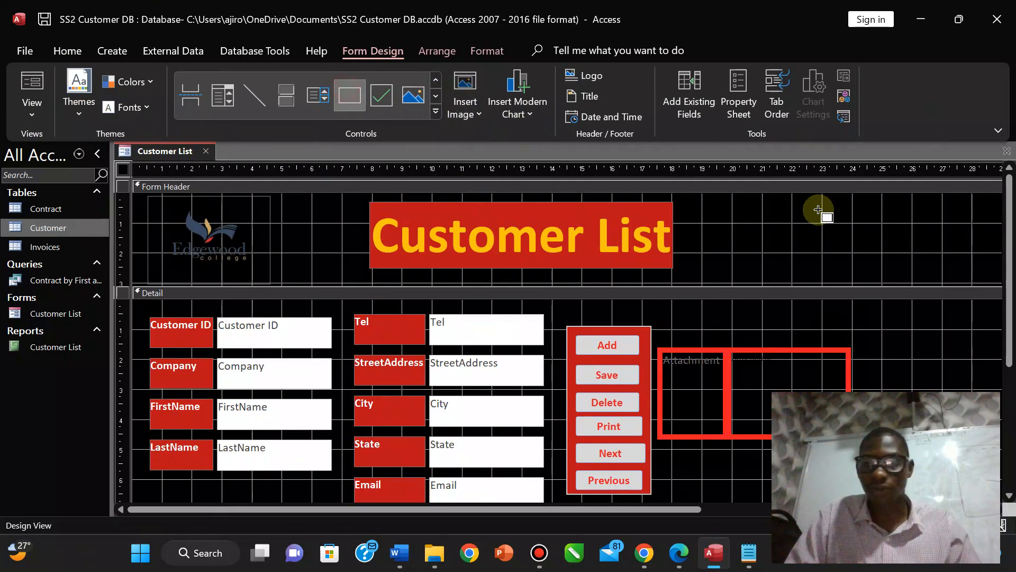
mouse_move(882, 196)
left_mouse_down()
mouse_move(885, 325)
mouse_move(900, 391)
mouse_move(912, 392)
left_mouse_up()
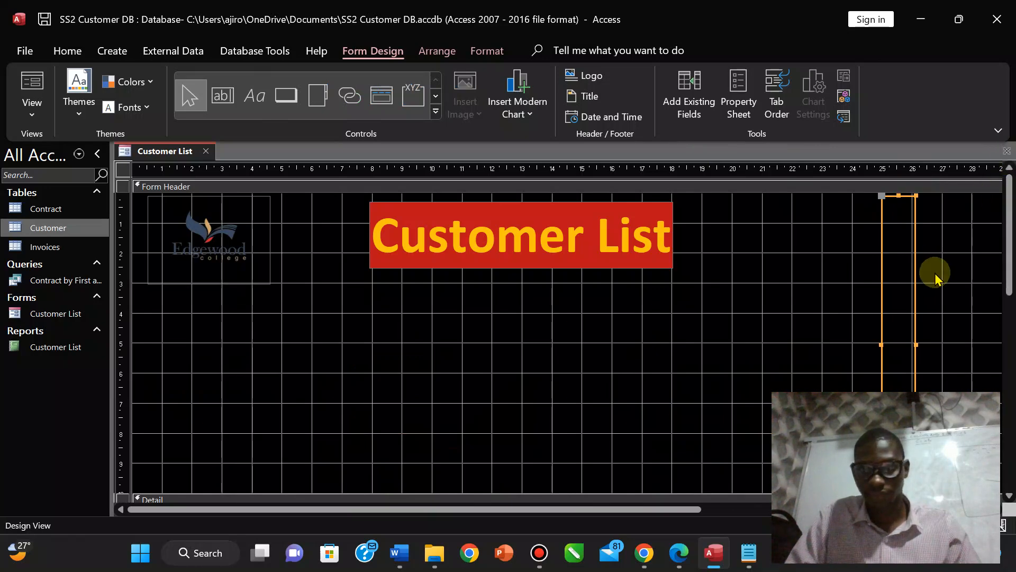
left_click_drag(1010, 283, 1010, 255)
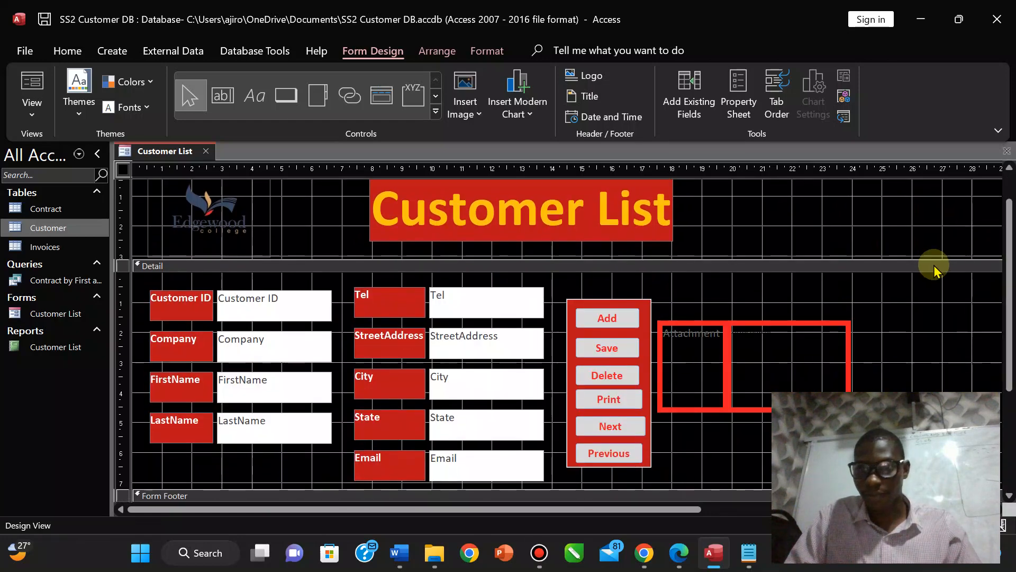
Draw another rectangle down the right side of the Detail section.
left_click(435, 111)
left_click(349, 121)
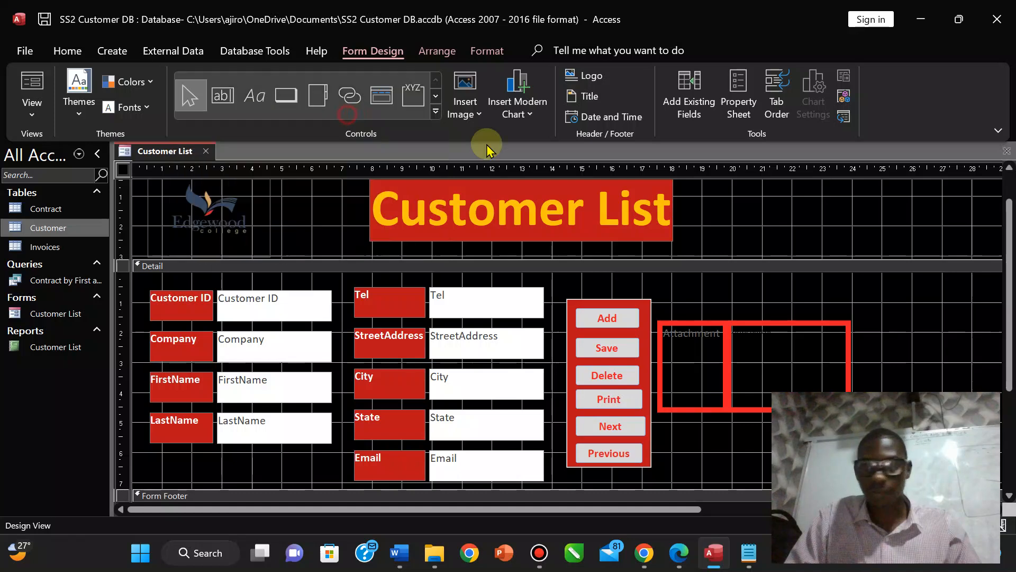
left_click_drag(879, 276, 913, 456)
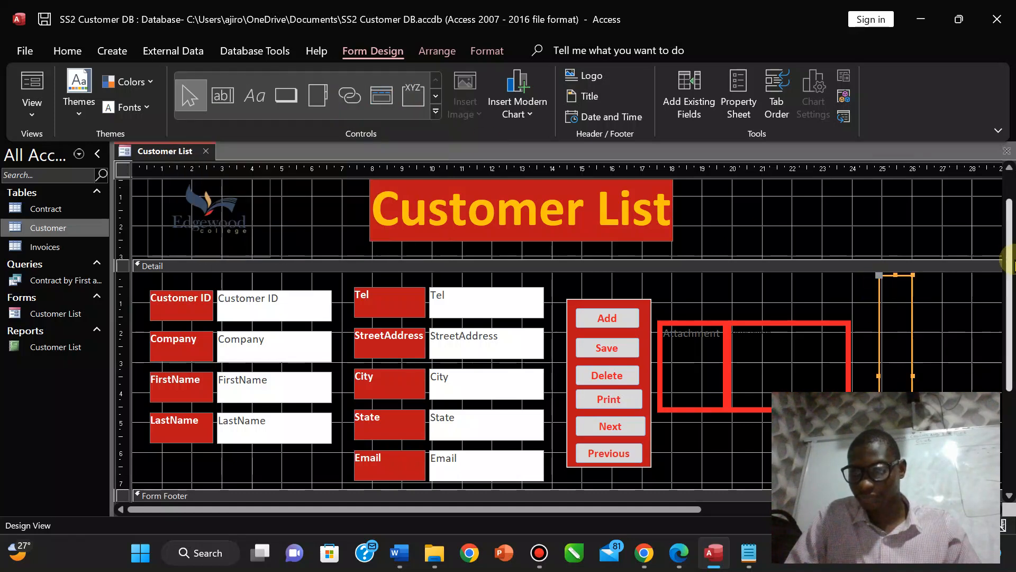
left_click_drag(1008, 263, 1011, 304)
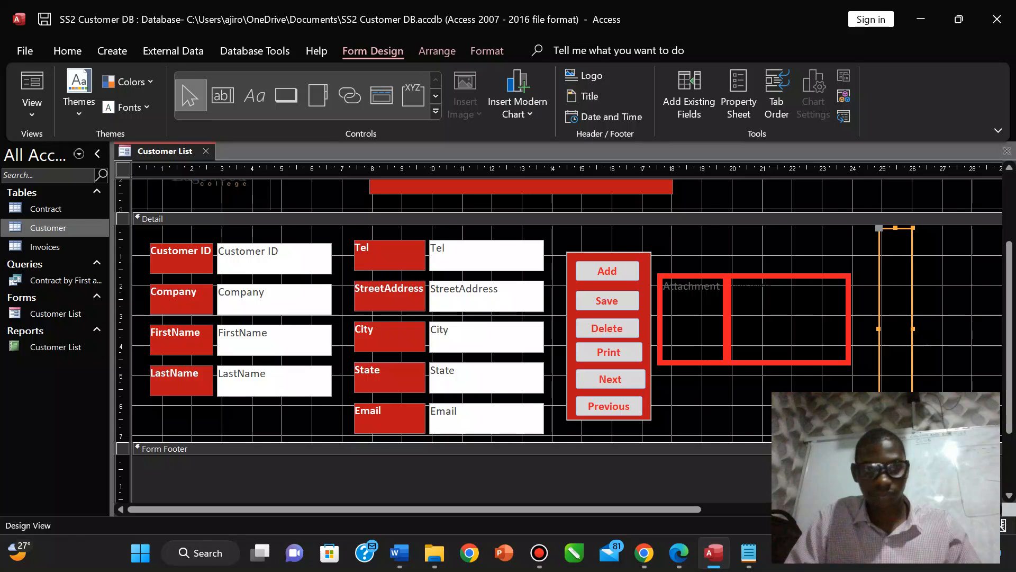
left_click(703, 429)
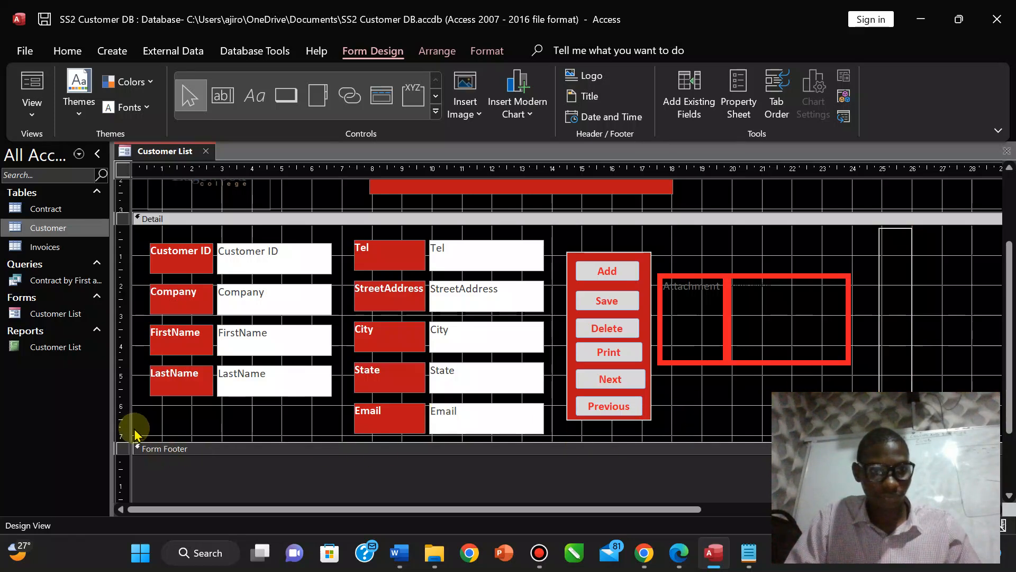
mouse_move(1011, 306)
left_mouse_down()
mouse_move(1010, 363)
mouse_move(1011, 317)
left_mouse_up()
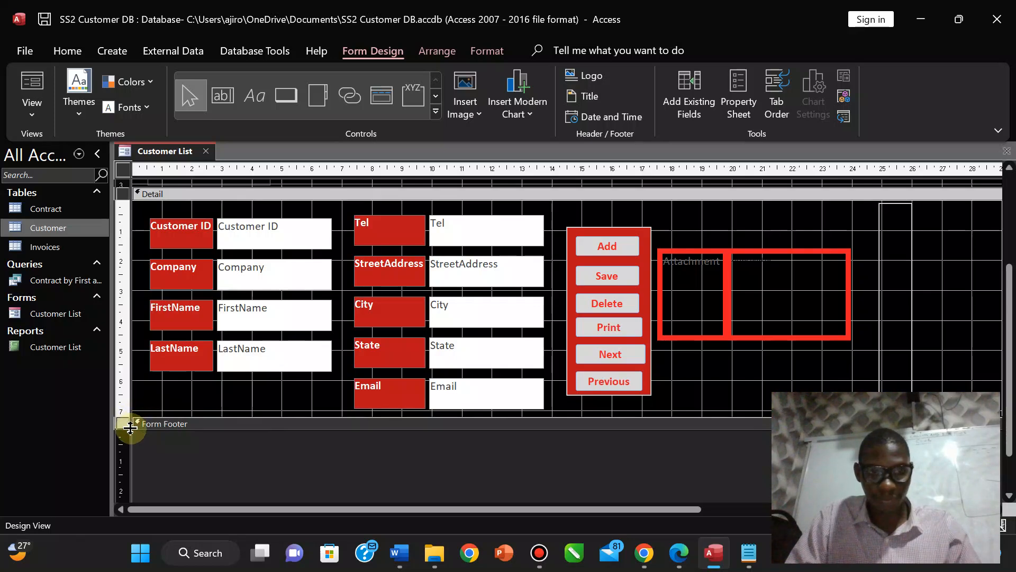
Enlarge the Detail section downward and stretch the tall right-hand box a little longer.
left_click_drag(130, 427, 132, 438)
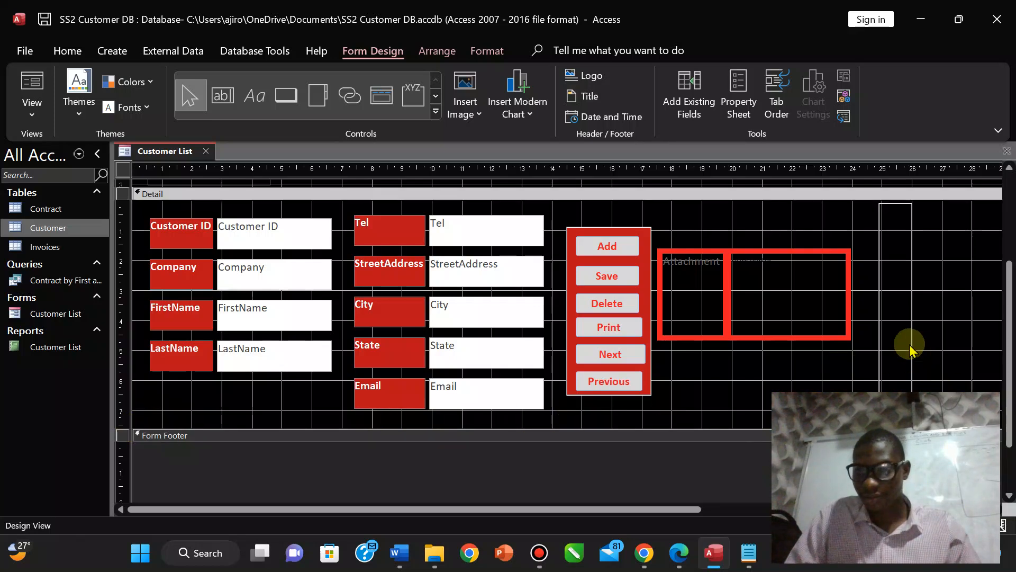
left_click(894, 306)
left_click(894, 402)
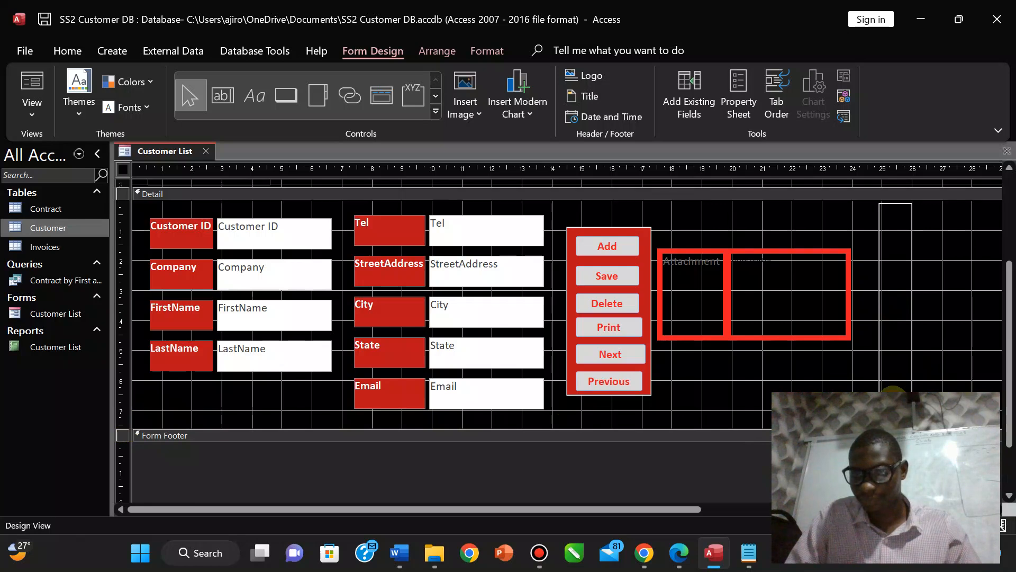
left_click(875, 304)
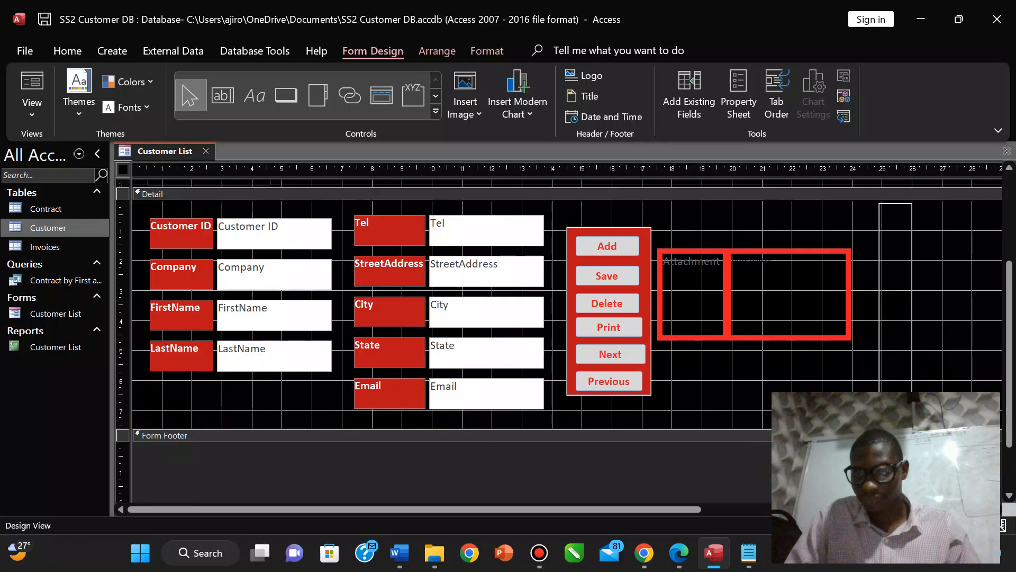
left_click(879, 283)
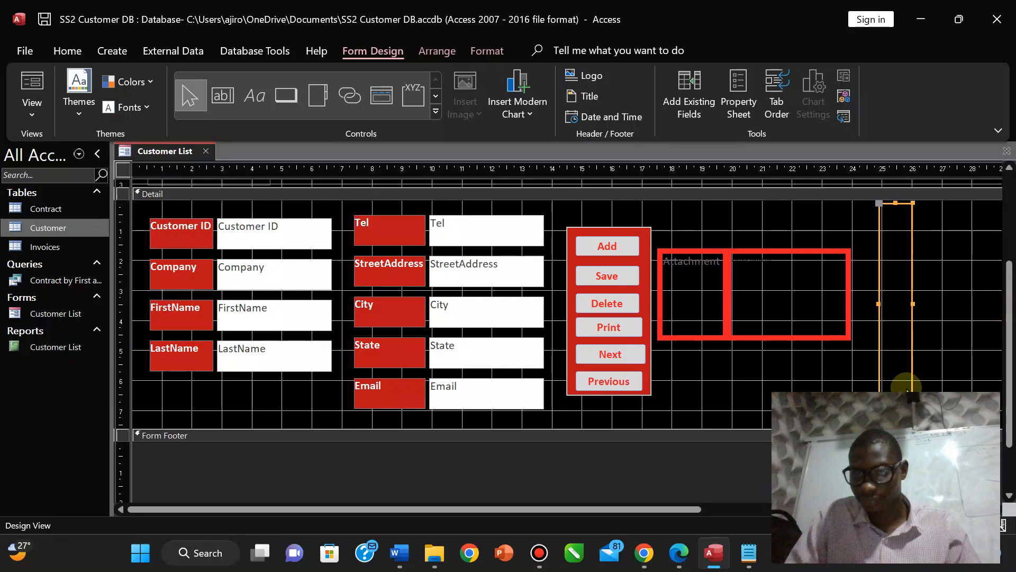
left_click_drag(894, 405, 894, 422)
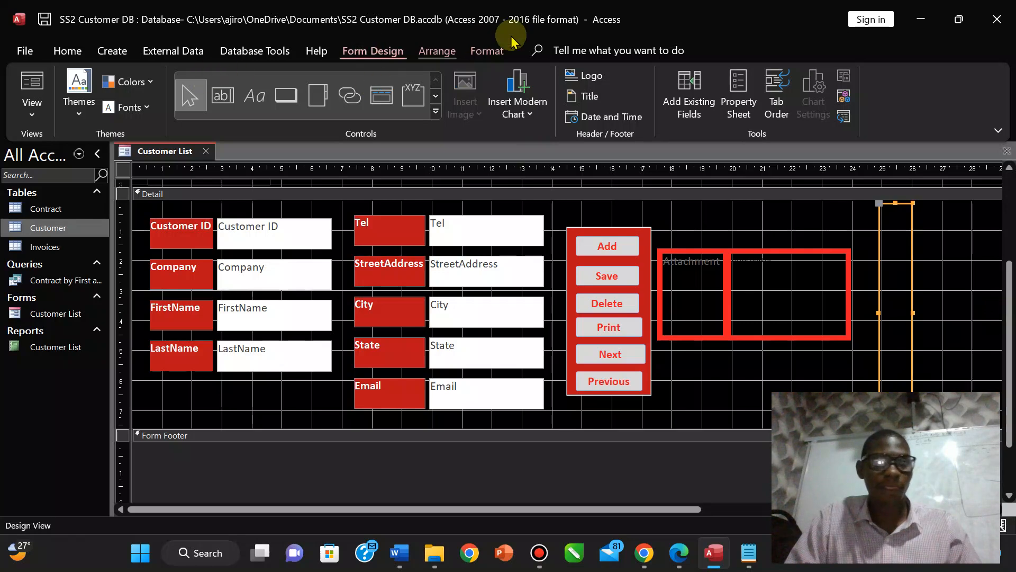
Fill the tall box red and give it a matching red outline.
left_click(488, 51)
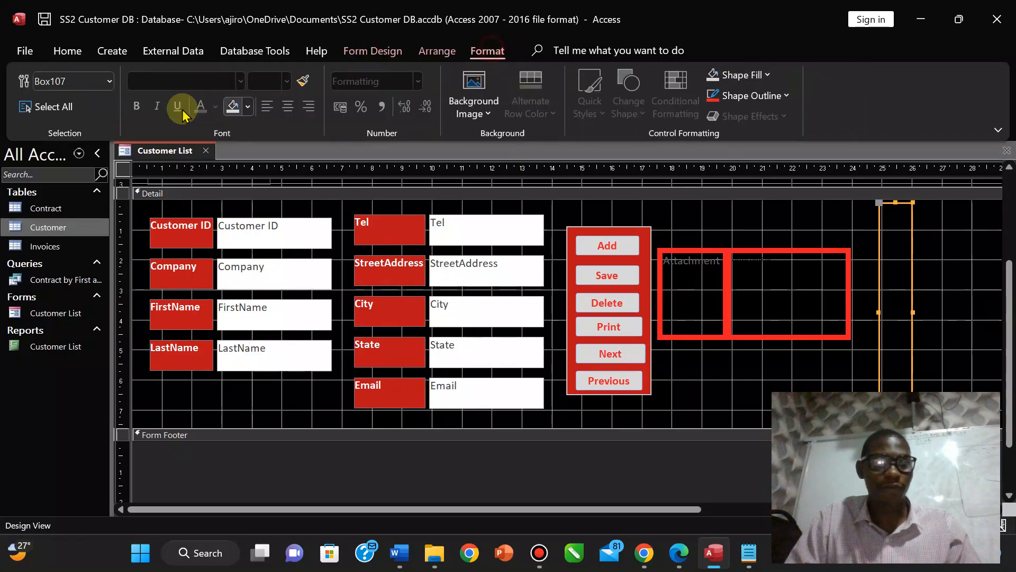
left_click(247, 108)
left_click(243, 363)
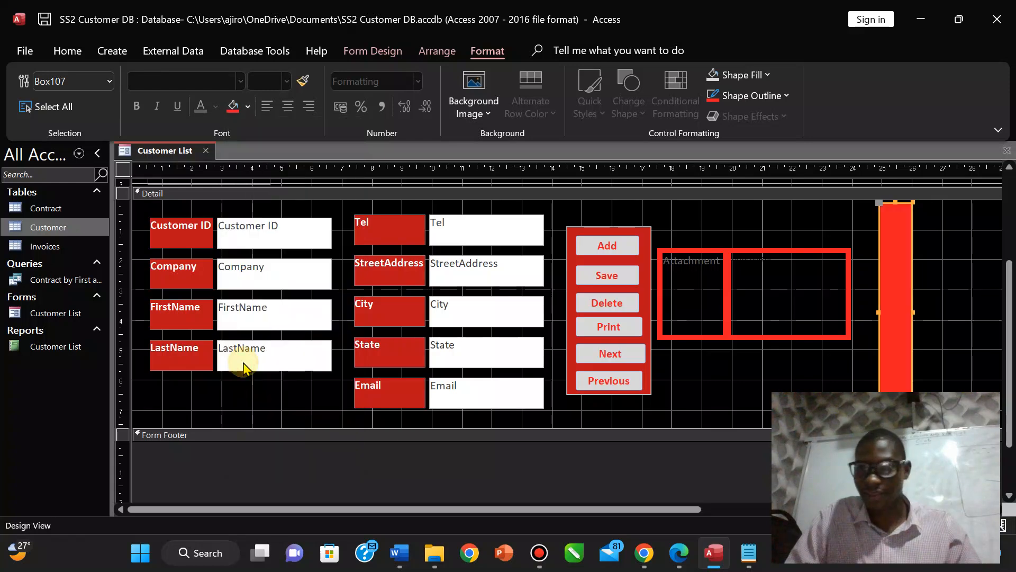
left_click(869, 258)
left_click(900, 256)
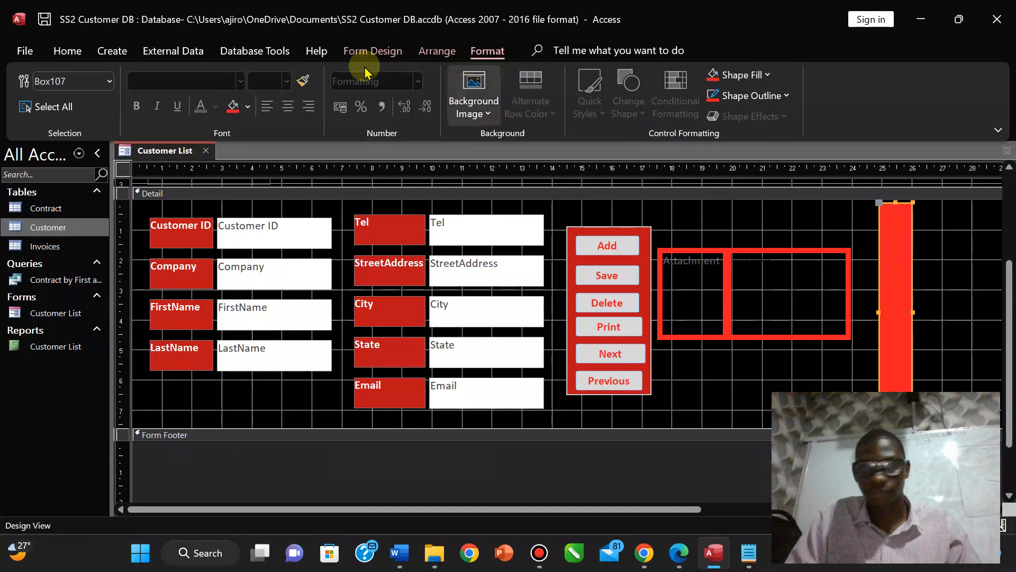
left_click(765, 95)
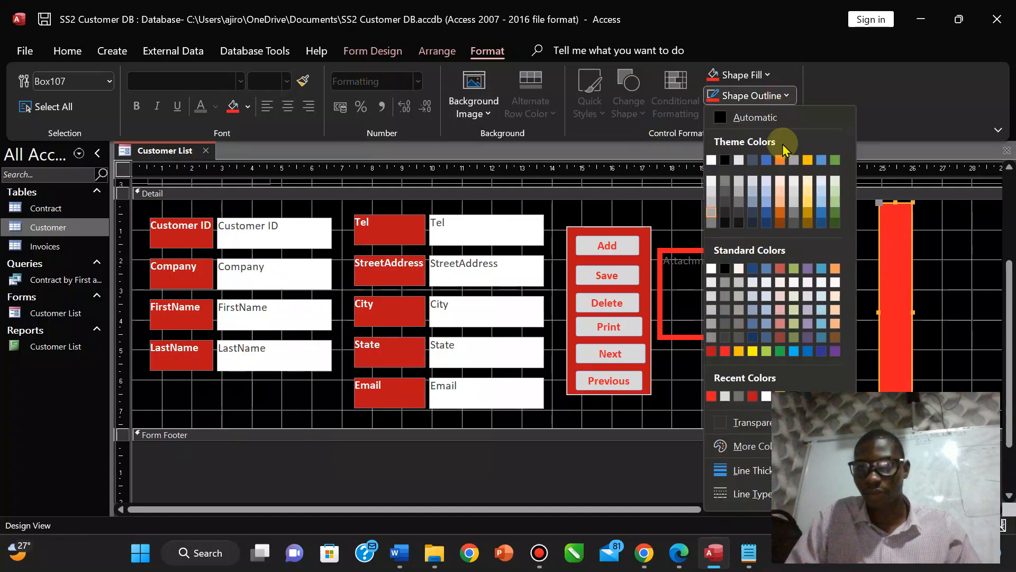
left_click(711, 396)
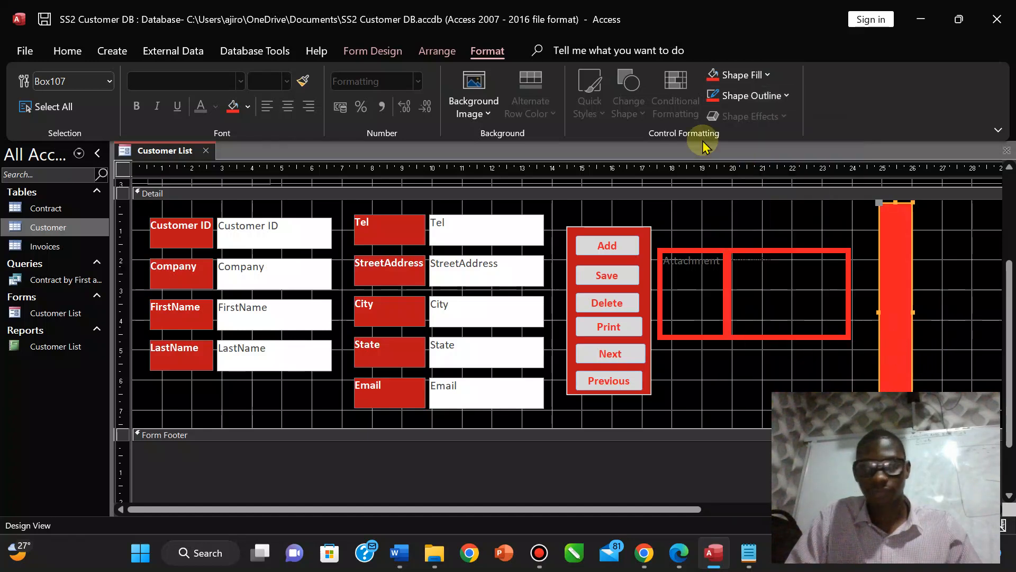
Paste a copy of the red bar, reposition it, then delete the unwanted copy.
key("ctrl+v")
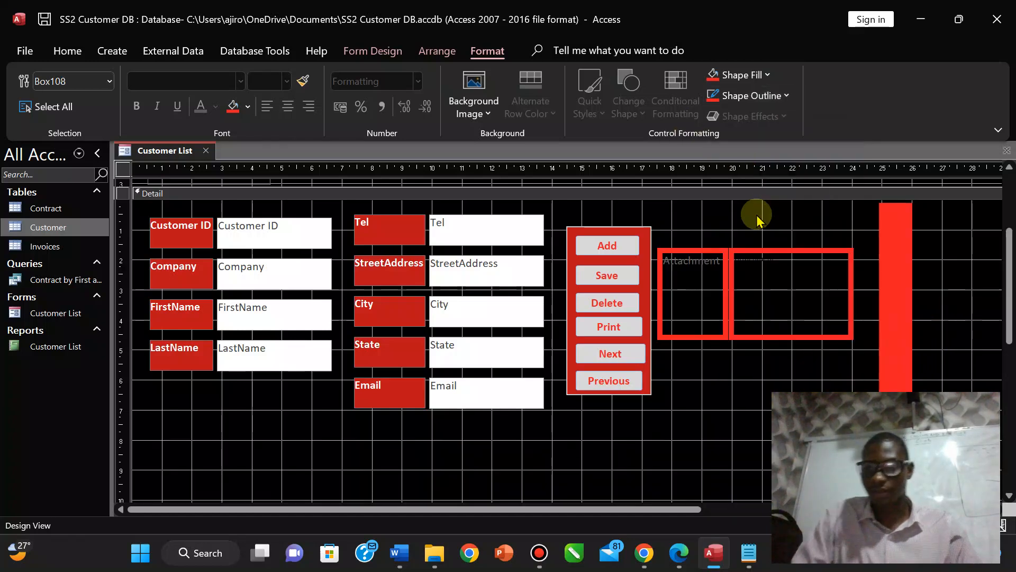
left_click_drag(895, 466, 878, 272)
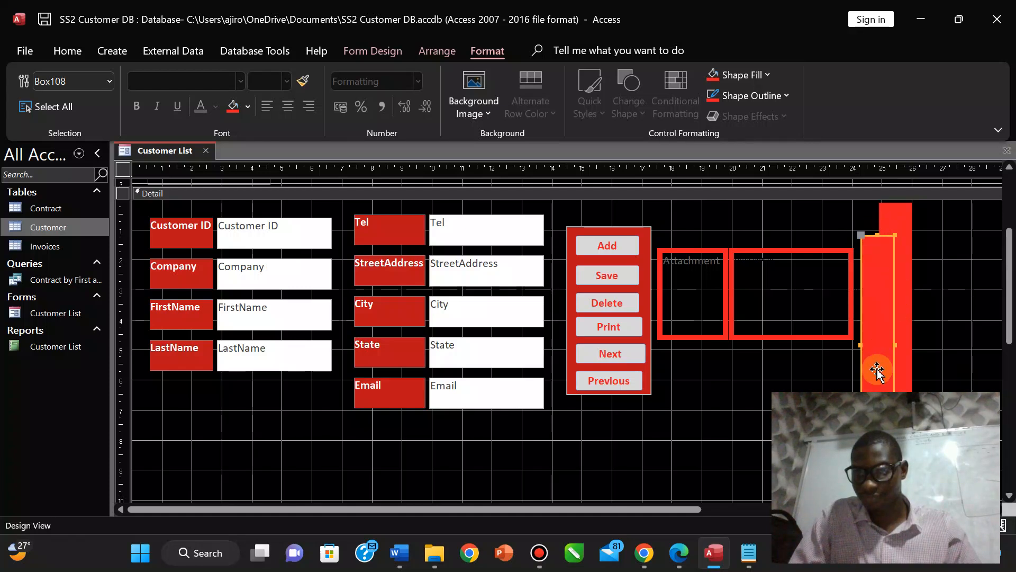
left_click_drag(877, 370, 803, 370)
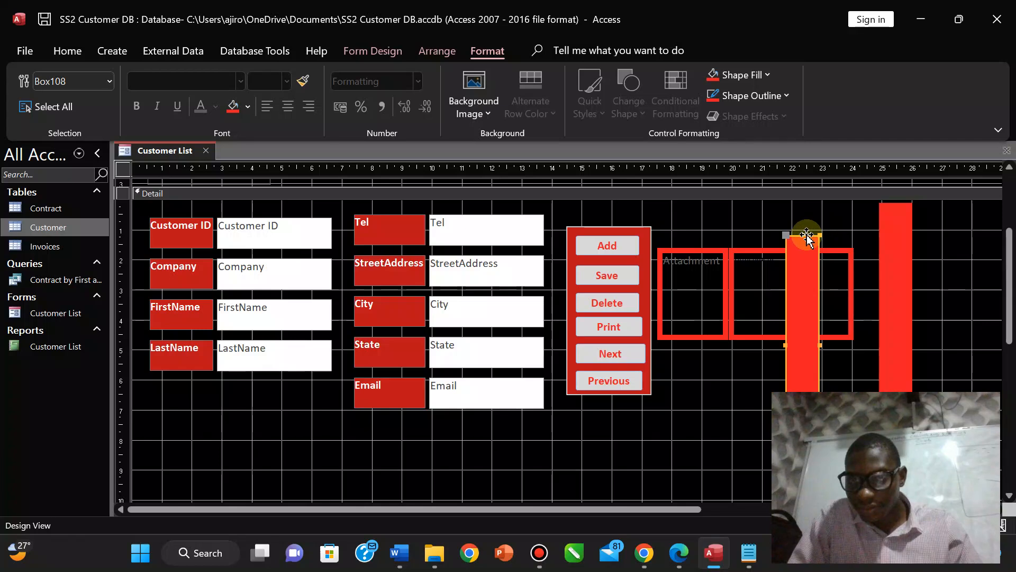
key("Delete")
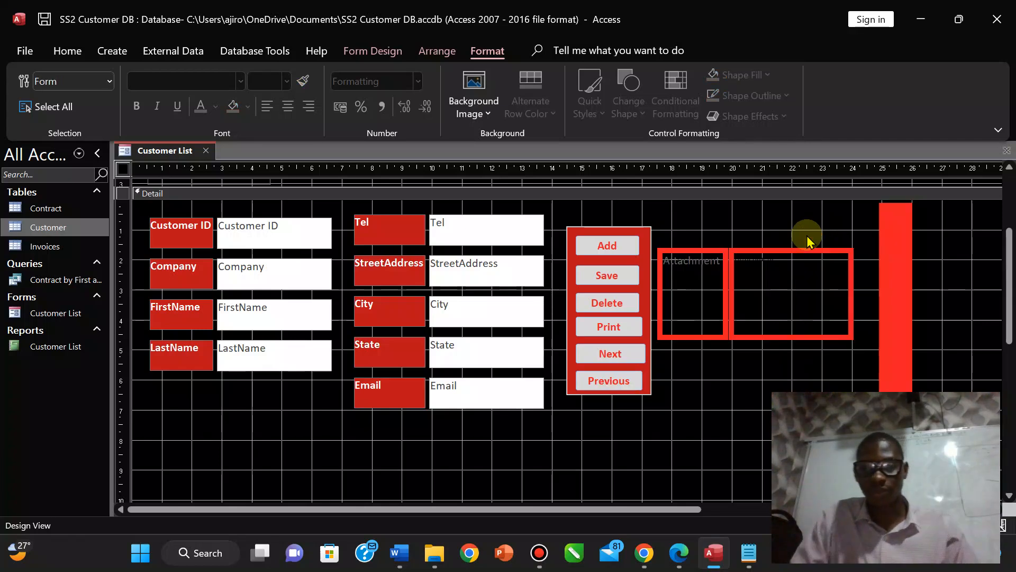
left_click(380, 51)
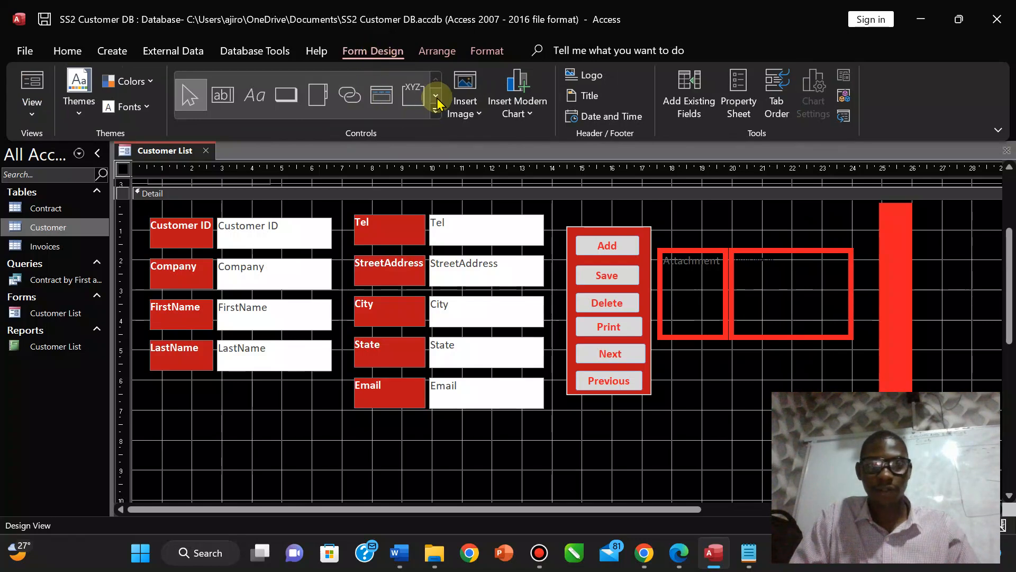
Draw a wide rectangle under the fields and give it a red fill and red outline.
left_click(350, 95)
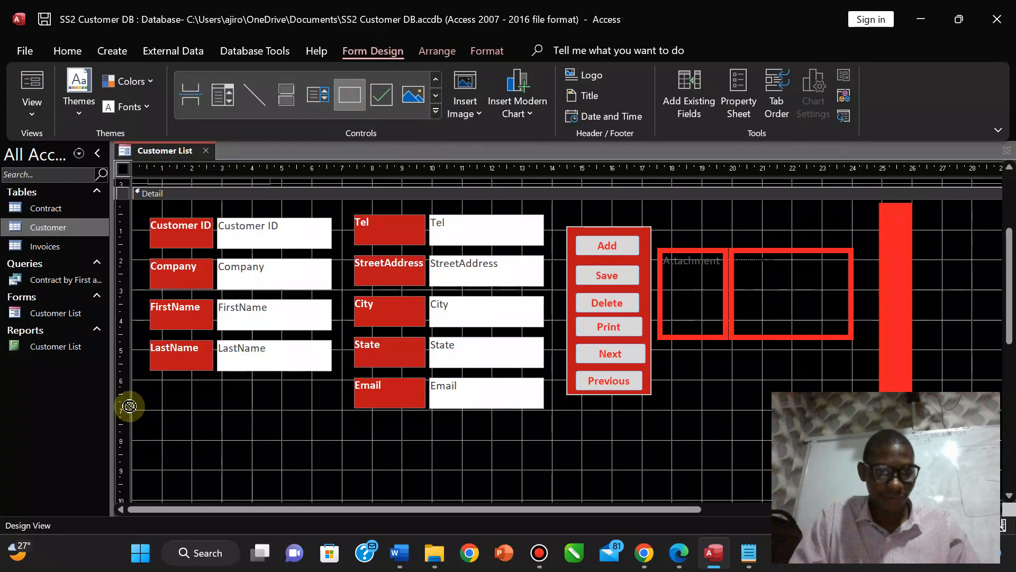
mouse_move(135, 420)
left_mouse_down()
mouse_move(569, 434)
mouse_move(836, 464)
mouse_move(826, 455)
mouse_move(879, 446)
left_mouse_up()
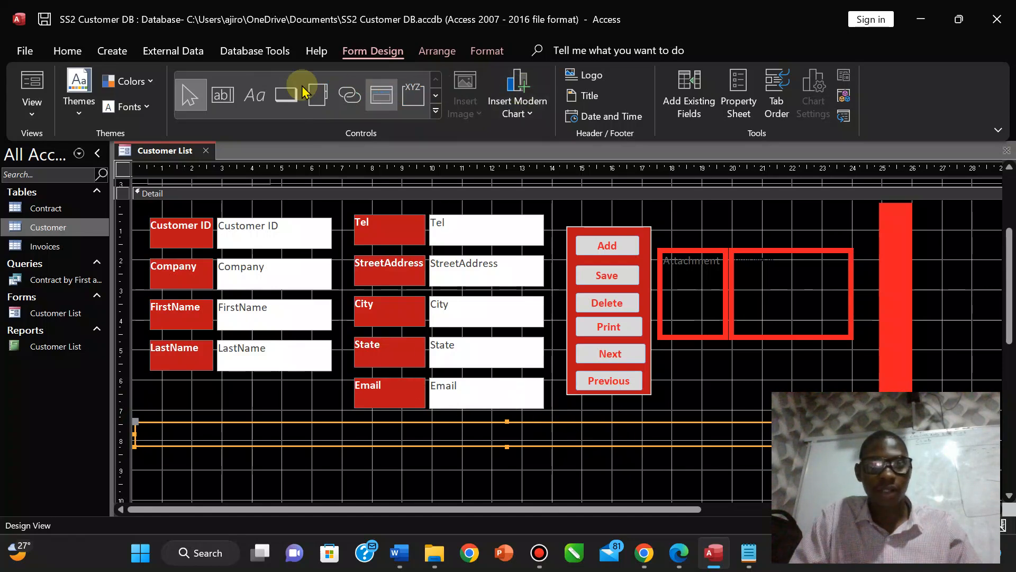
left_click(490, 53)
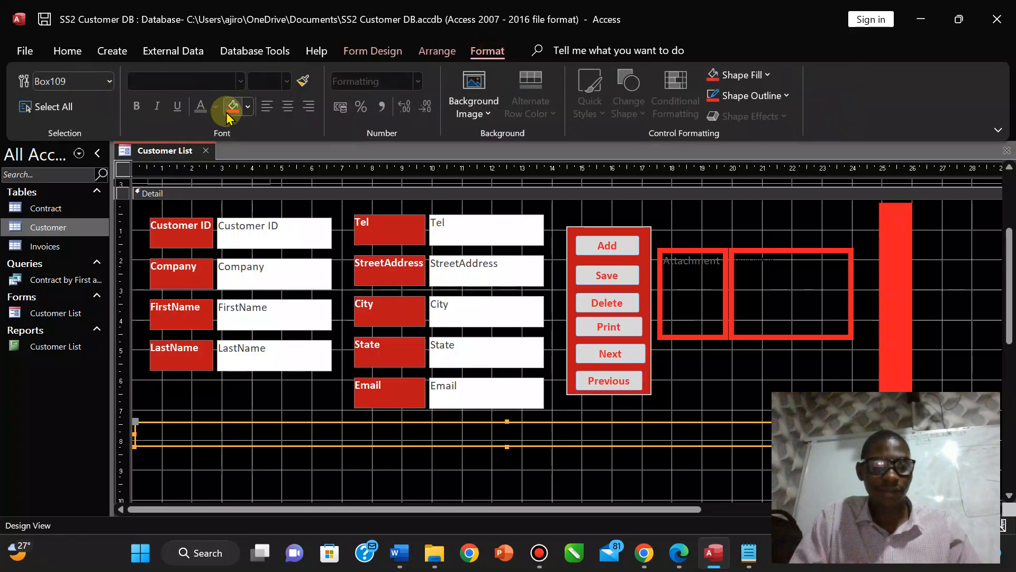
left_click(232, 106)
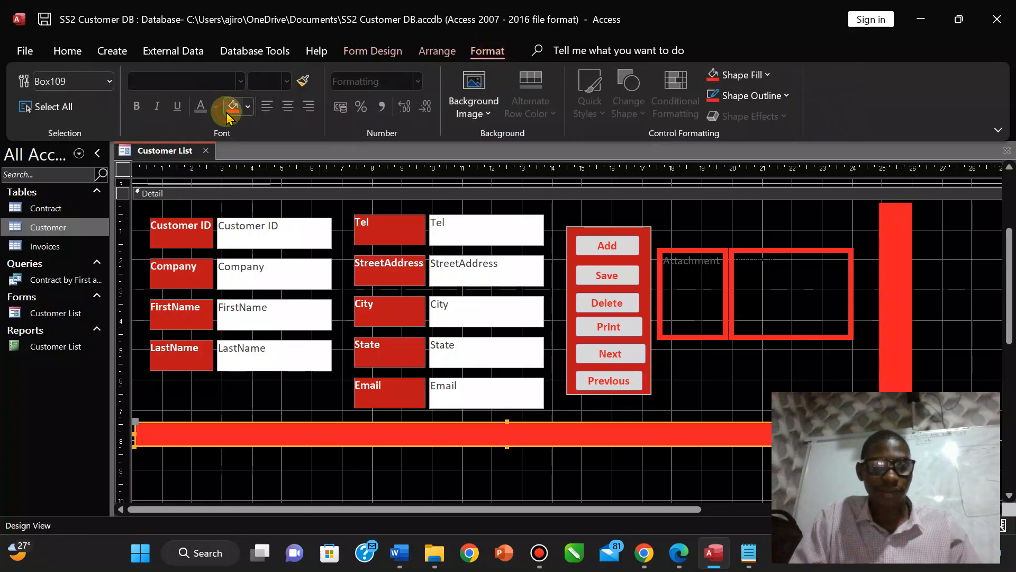
left_click(786, 95)
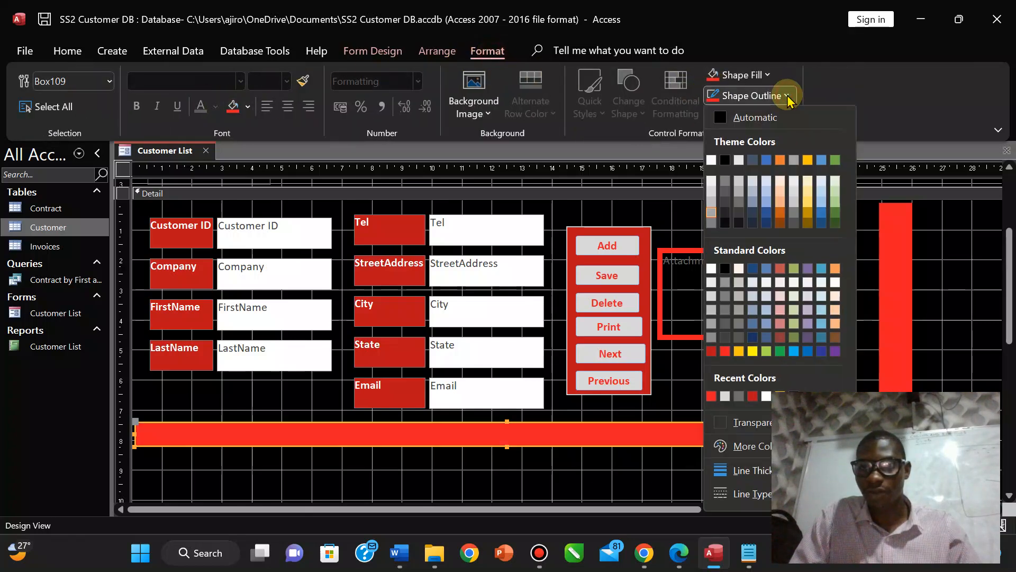
left_click(711, 396)
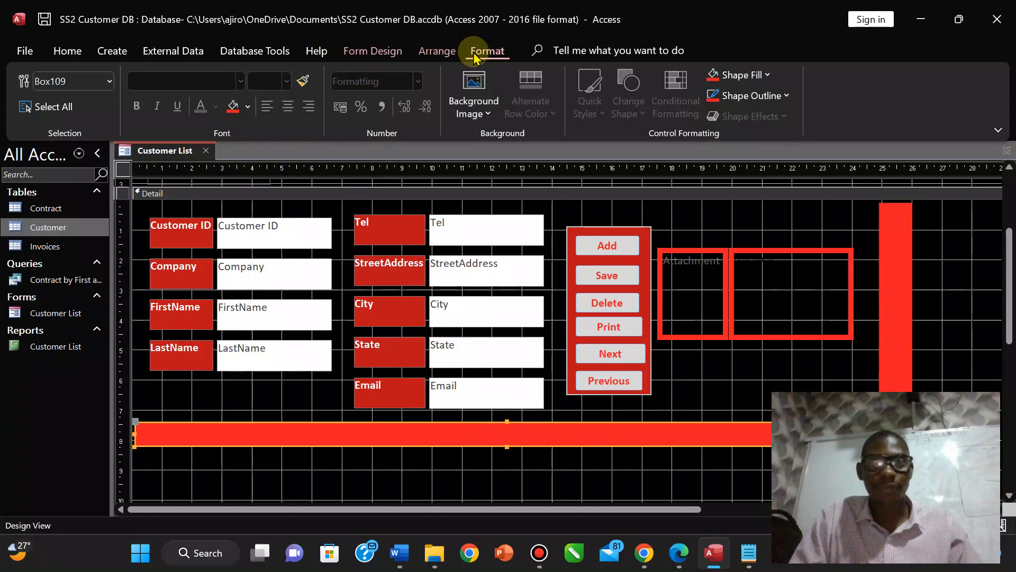
left_click(371, 52)
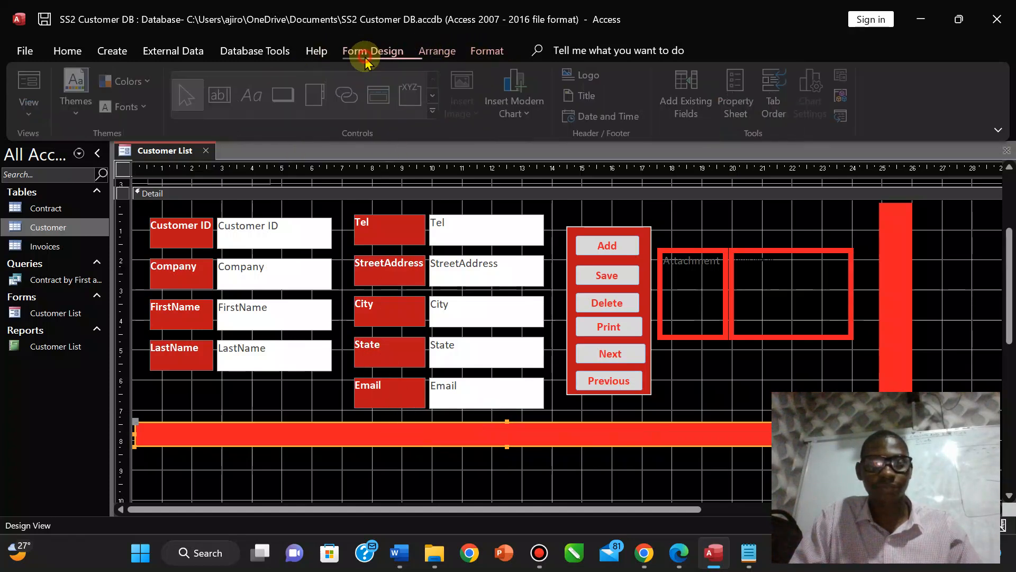
Add a label with the designer credit on the red bar and position it.
left_click(261, 110)
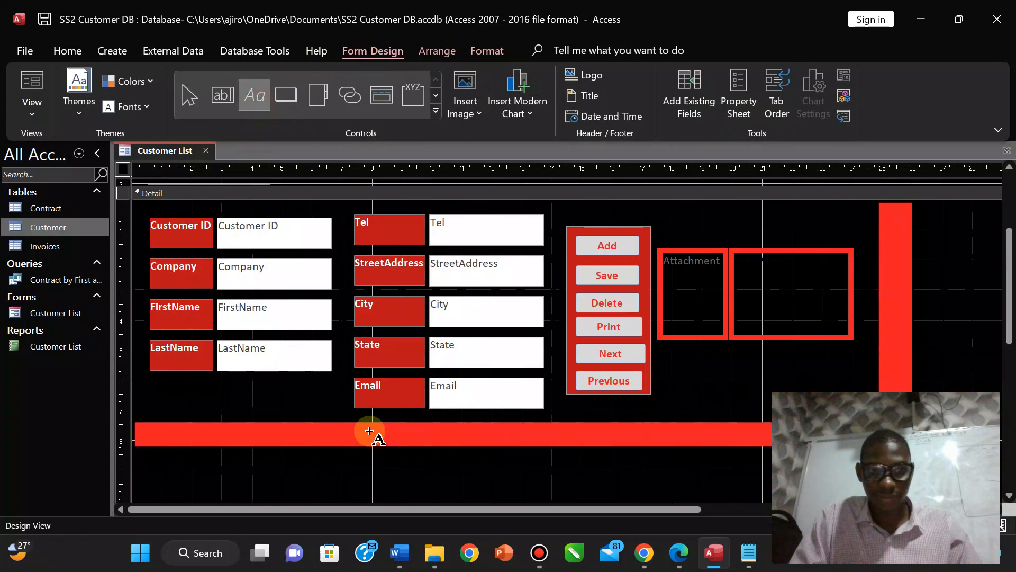
left_click_drag(364, 425, 510, 439)
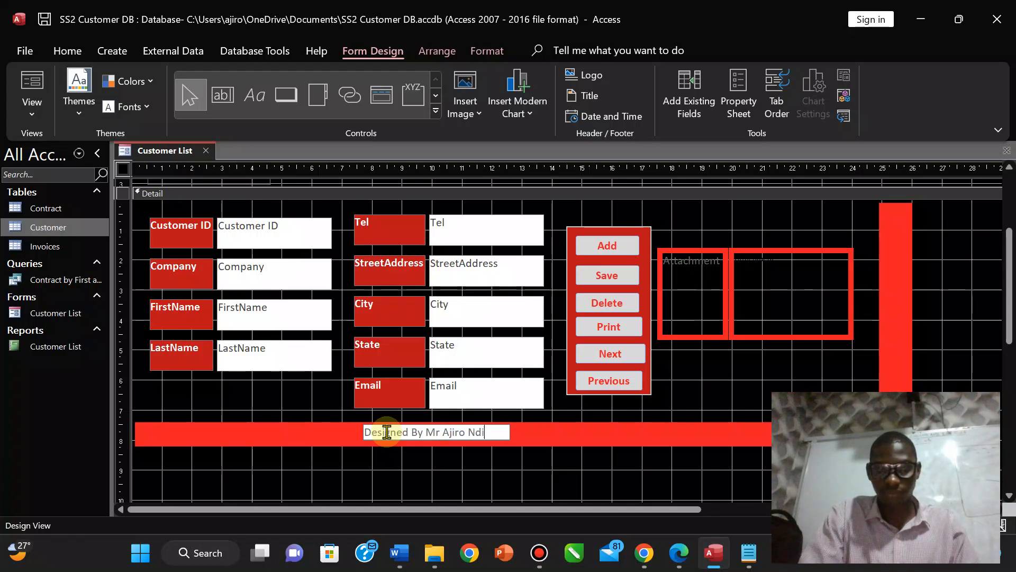
left_click(551, 432)
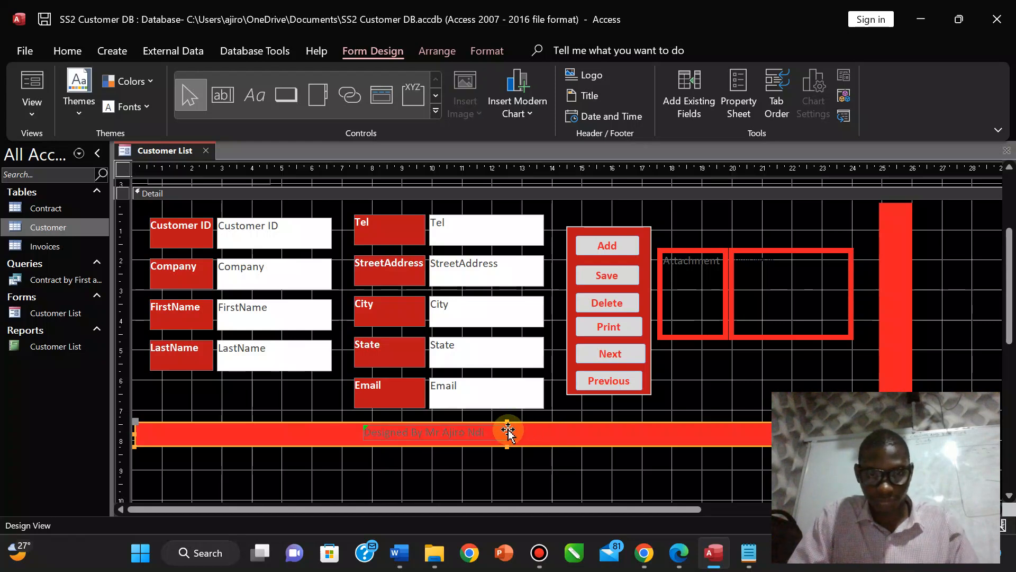
left_click(486, 435)
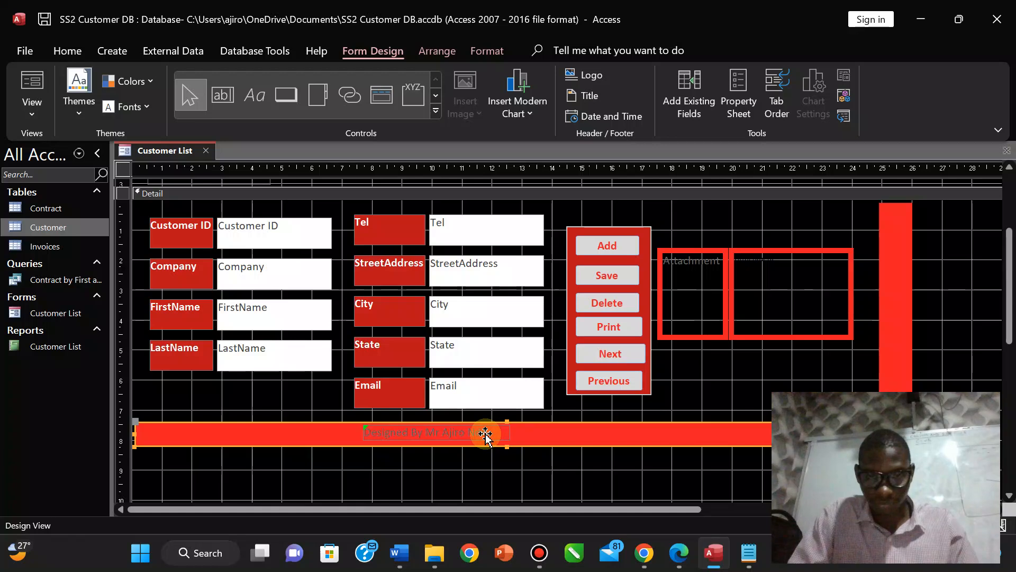
mouse_move(486, 434)
left_mouse_down()
mouse_move(507, 433)
mouse_move(484, 433)
left_mouse_up()
left_click(462, 436)
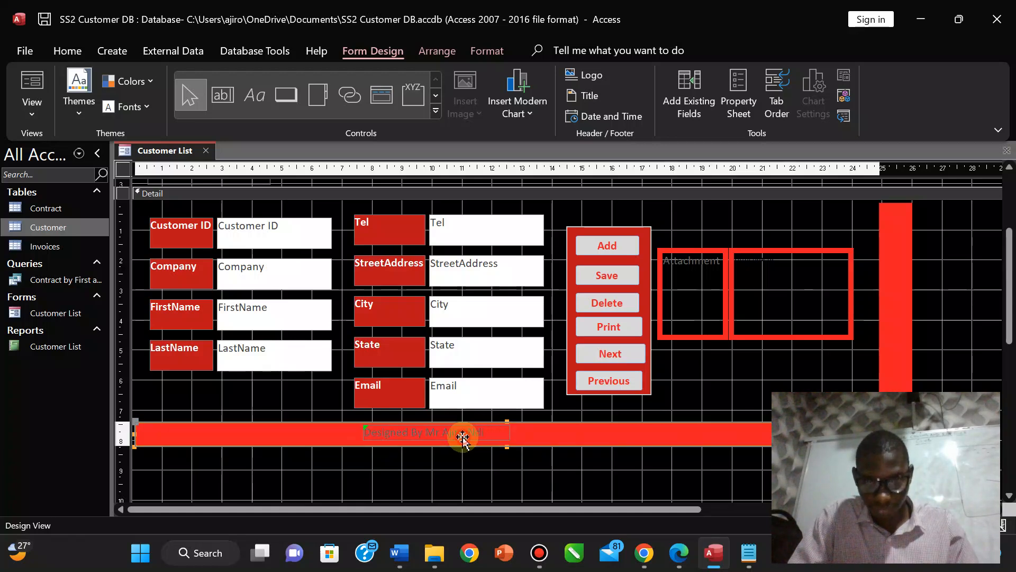
left_click(431, 470)
left_click(430, 431)
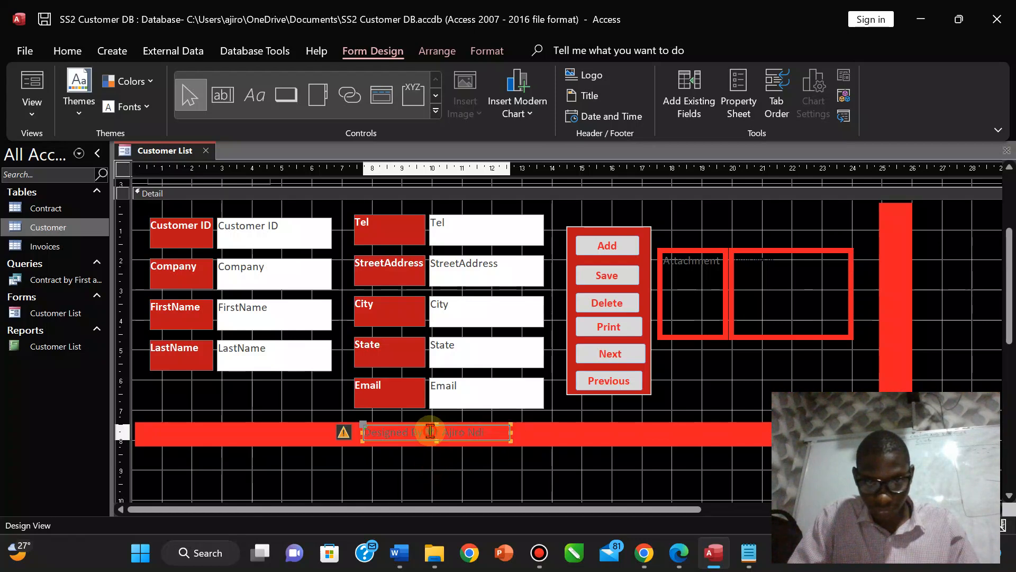
left_click_drag(450, 437, 481, 441)
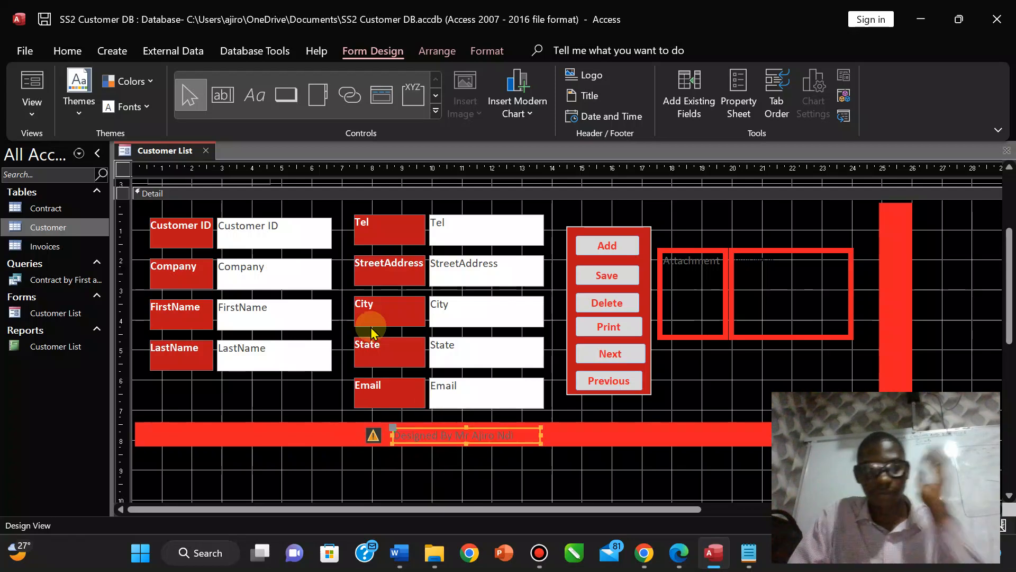
Format the credit text white, 14 pt and italic.
left_click(481, 51)
left_click(758, 77)
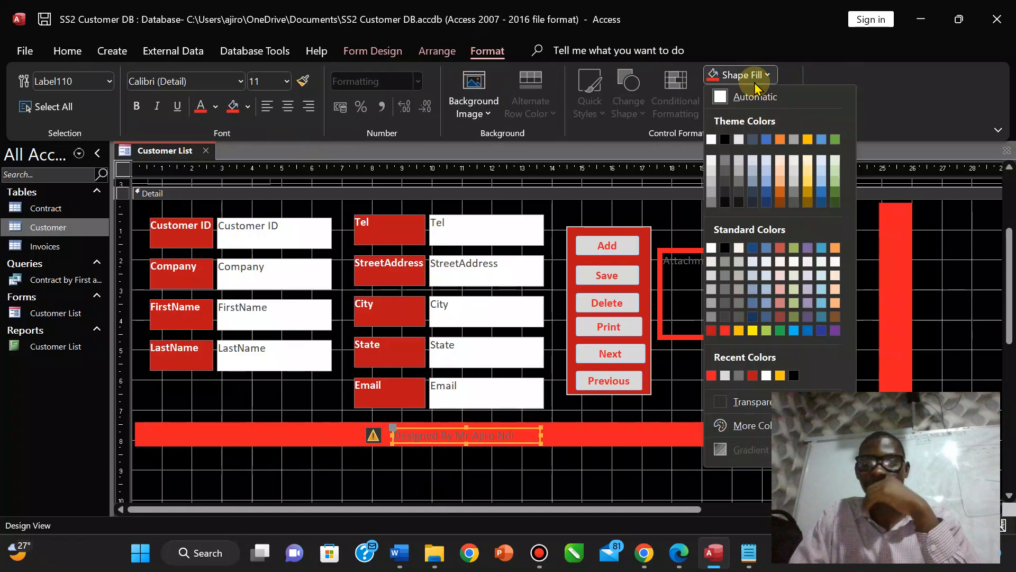
left_click(759, 76)
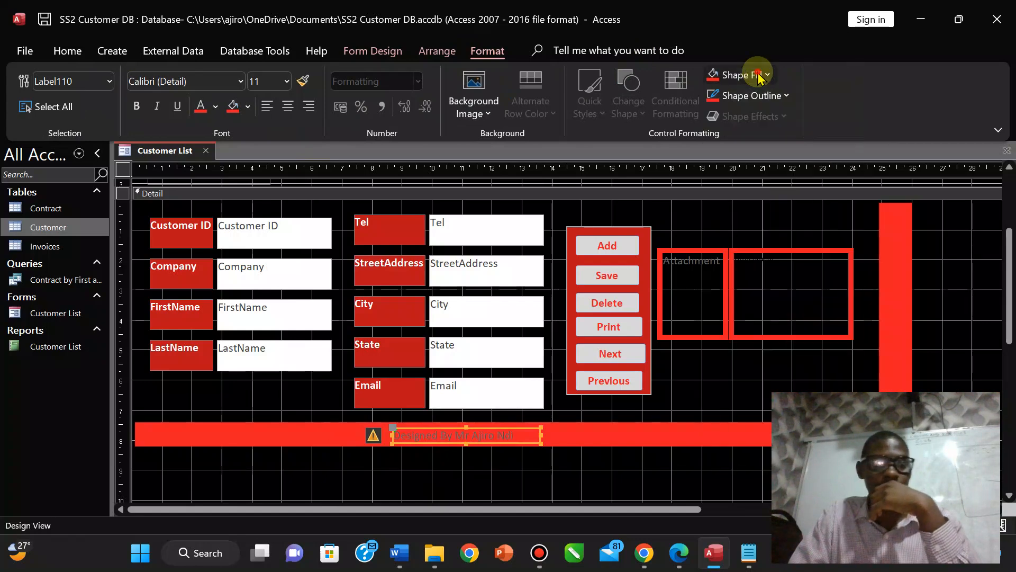
left_click(215, 109)
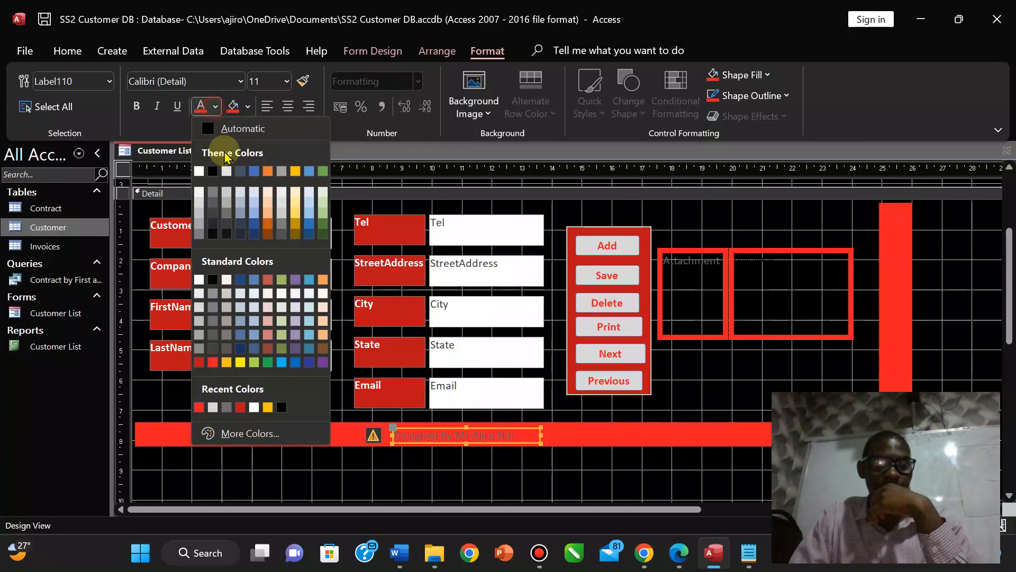
left_click(199, 170)
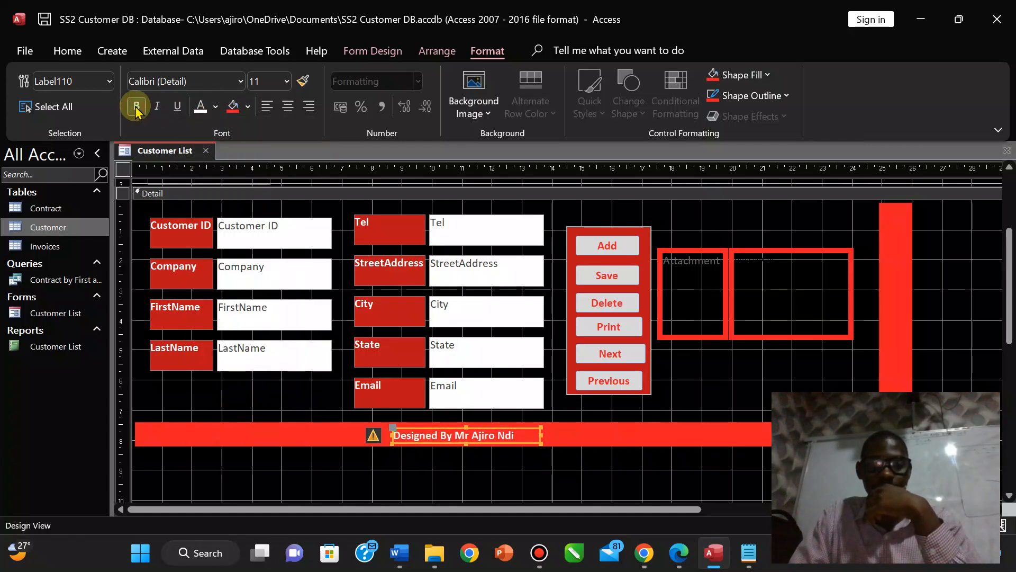
left_click(286, 84)
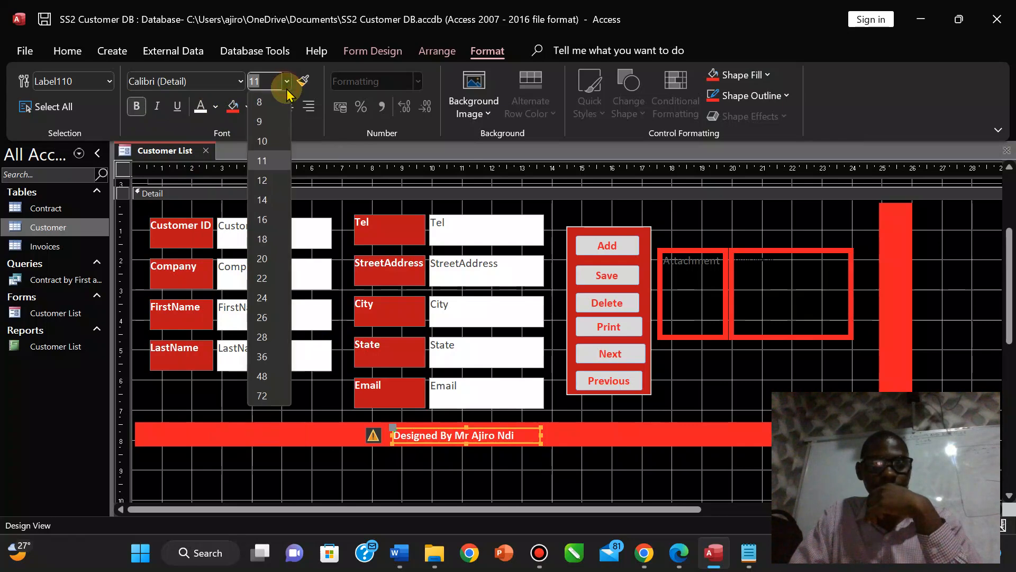
left_click(263, 201)
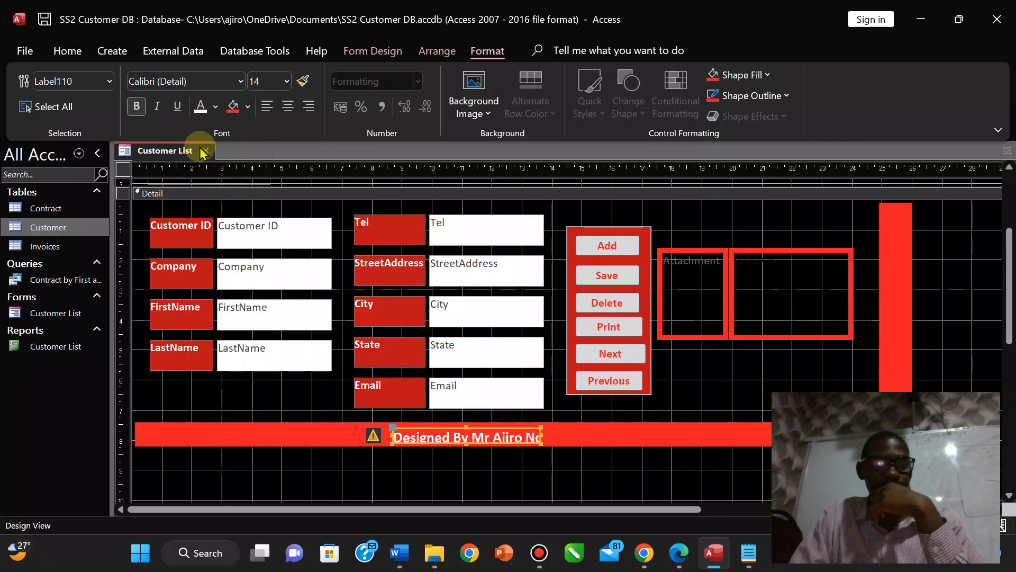
left_click(159, 109)
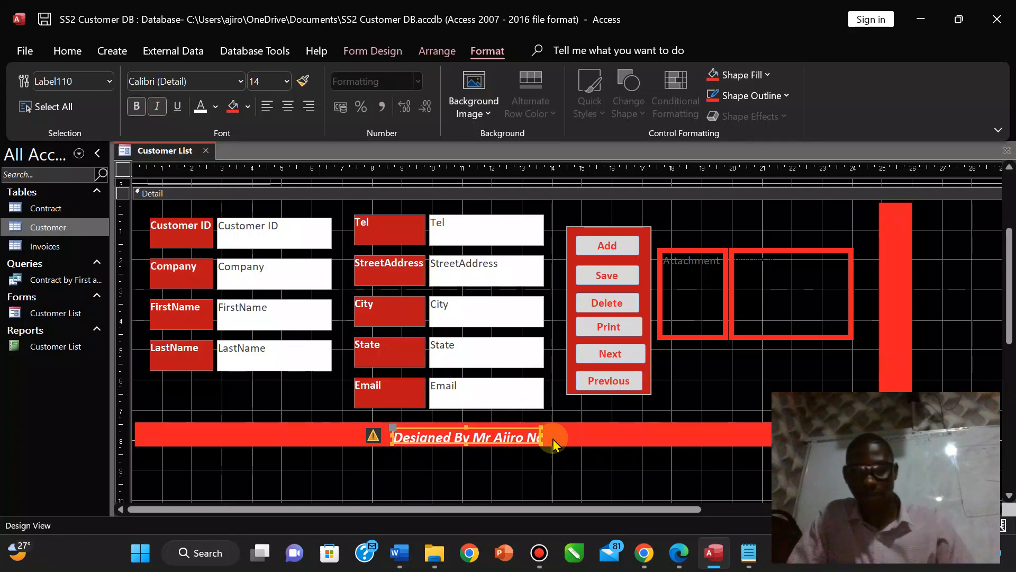
Widen the credit label so the full line shows and centre its text.
left_click_drag(540, 435, 585, 435)
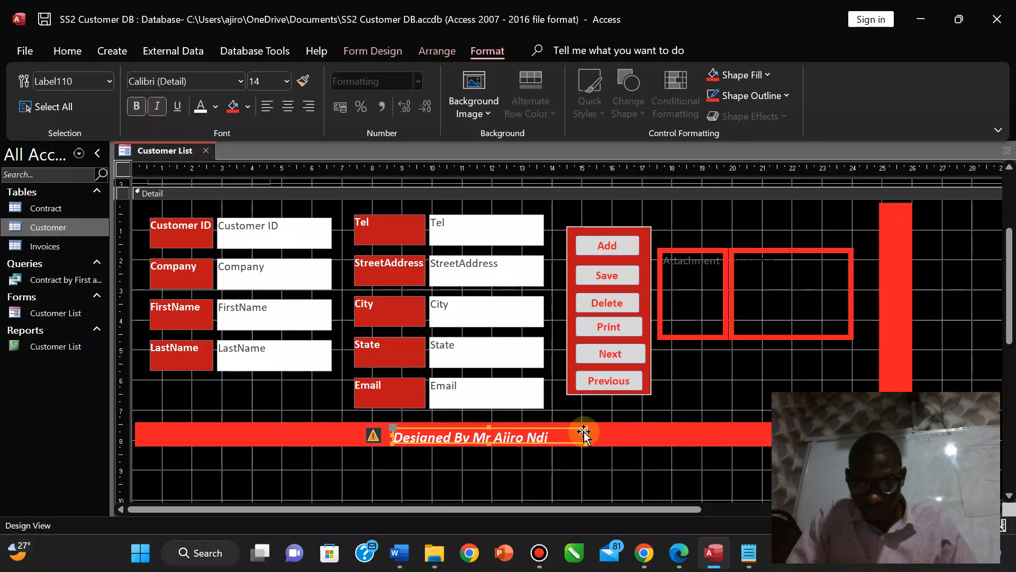
left_click(488, 427)
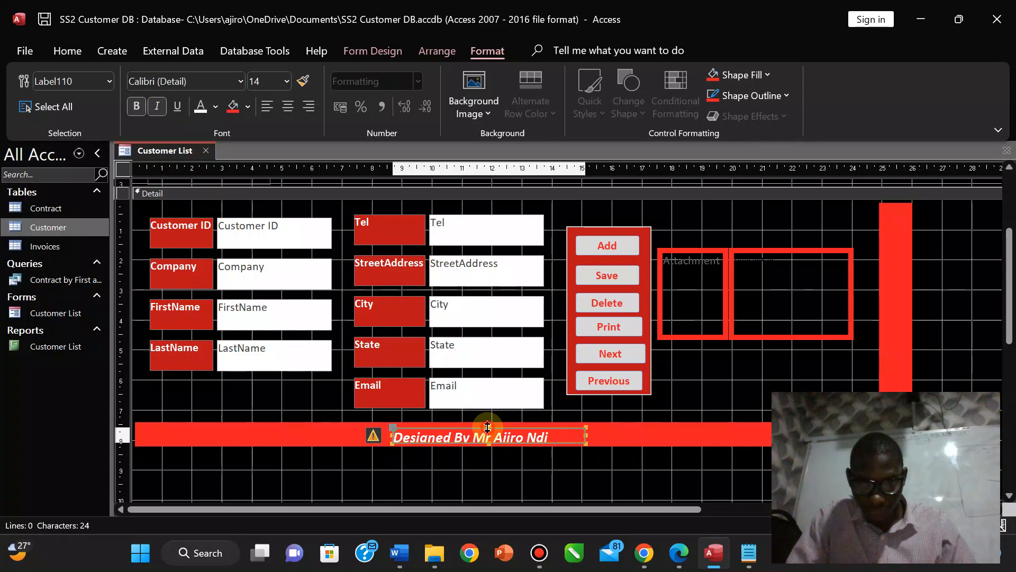
left_click(487, 424)
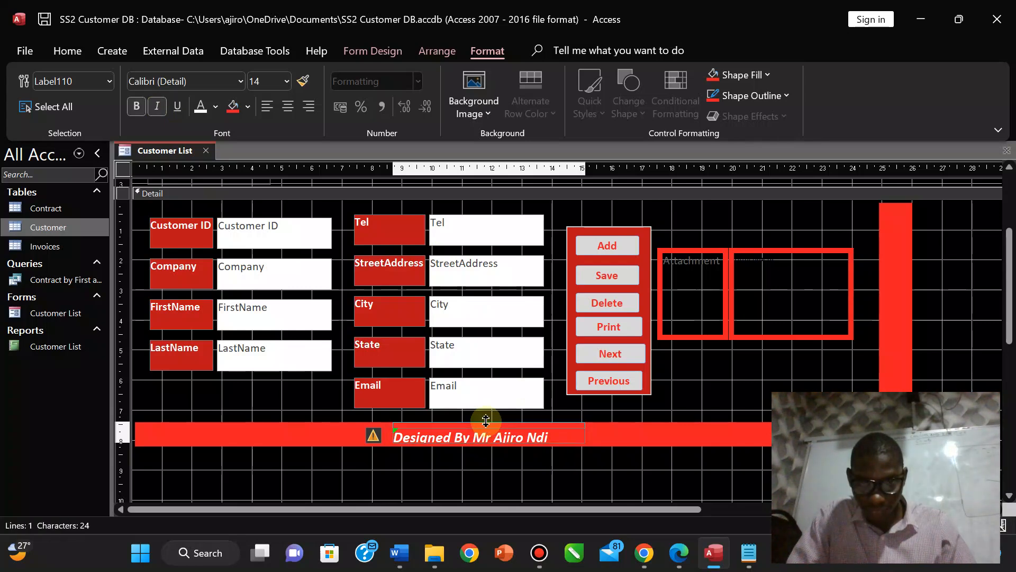
left_click(526, 464)
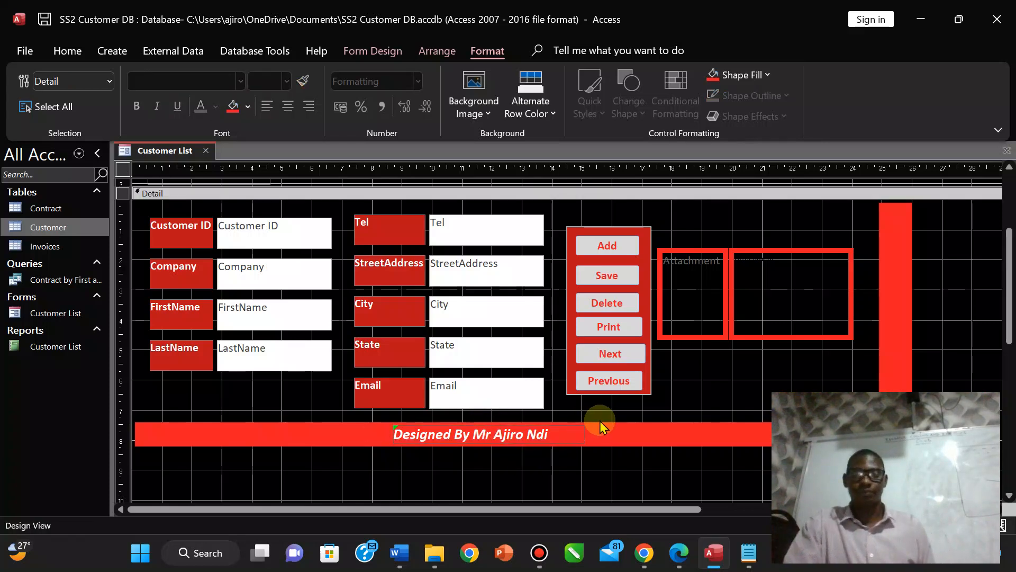
left_click(550, 432)
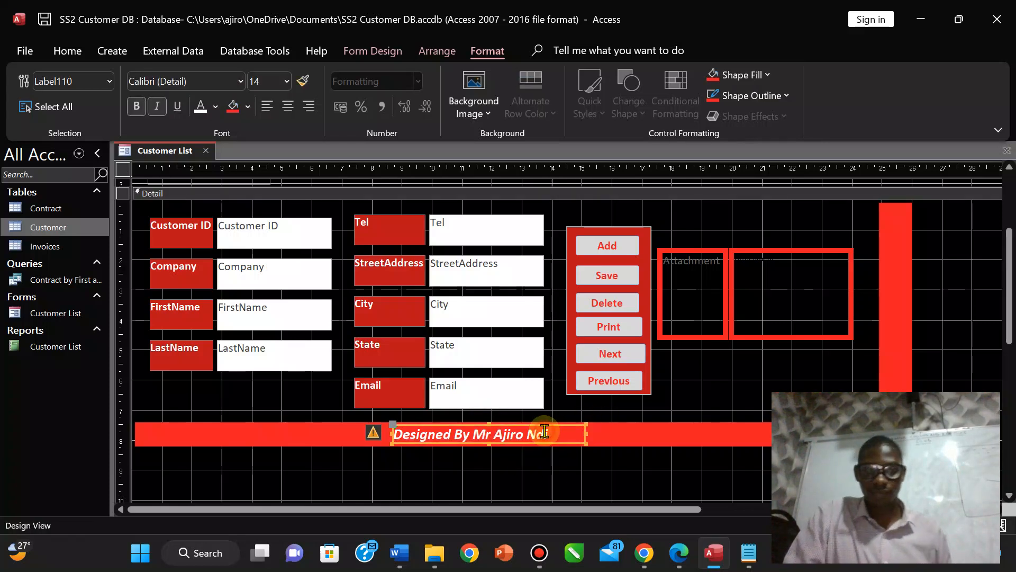
left_click(287, 107)
left_click(470, 461)
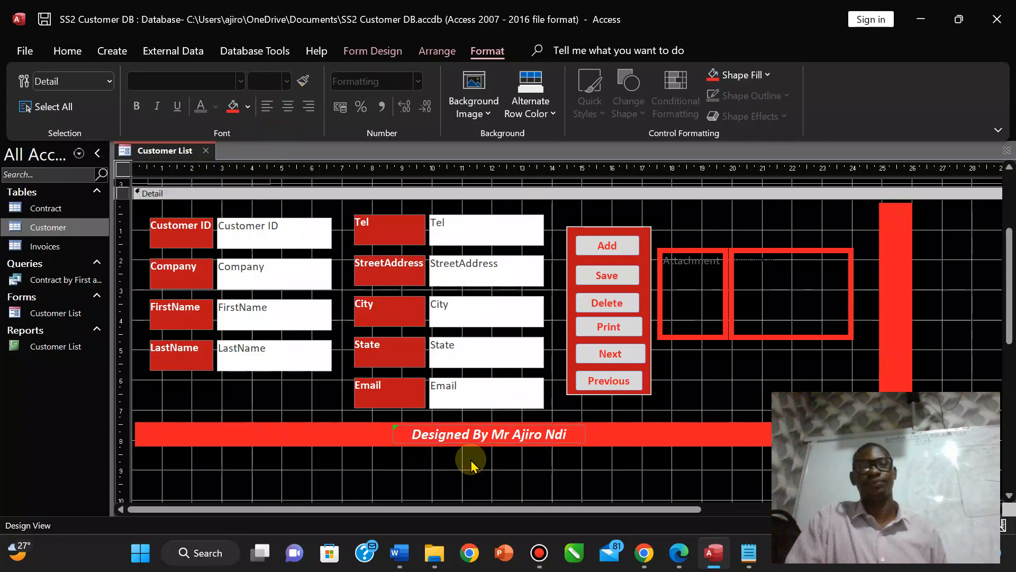
left_click(370, 50)
Preview the form in Form View with customer records, then return to Design View.
left_click(29, 106)
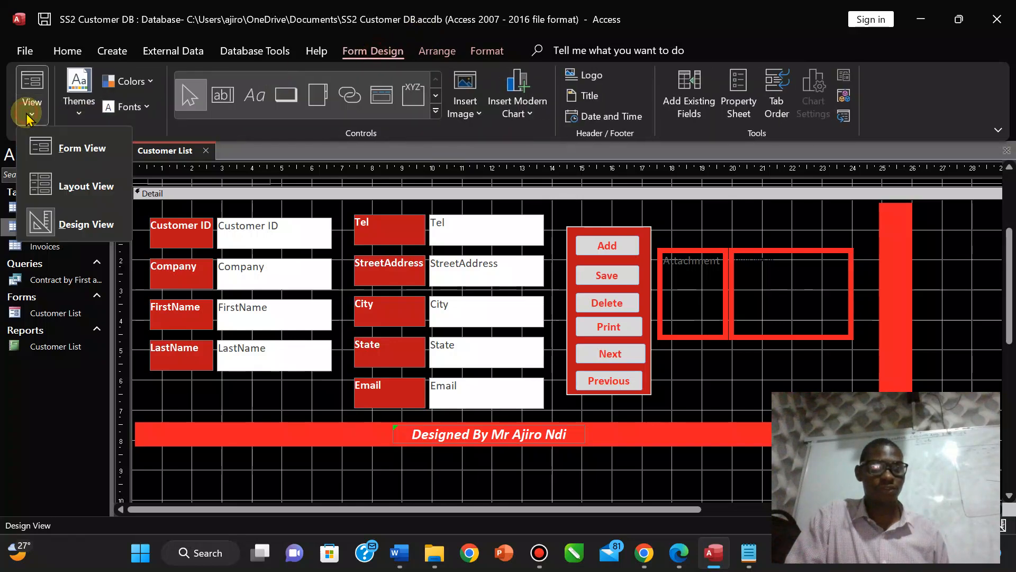
left_click(78, 165)
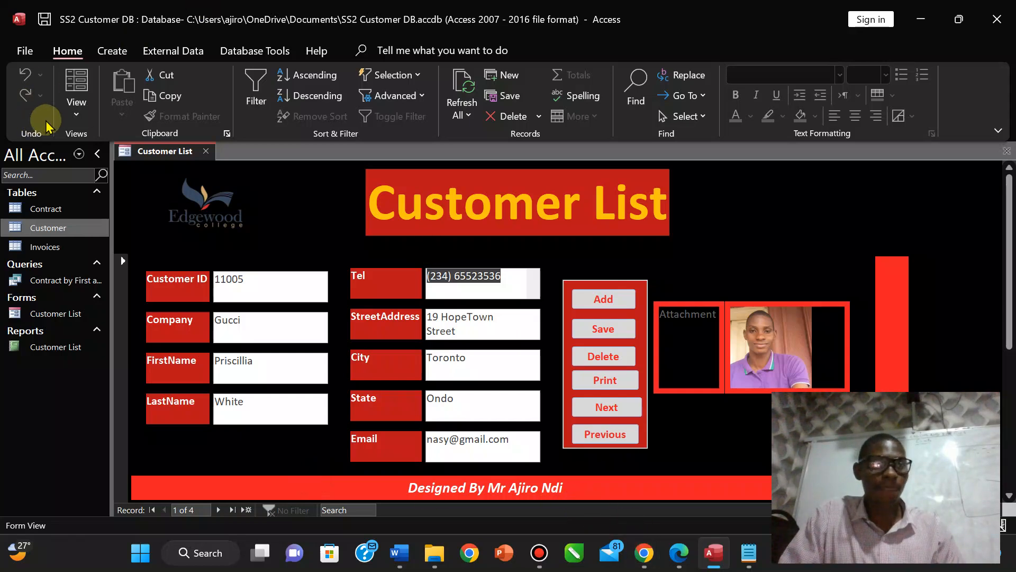
left_click(77, 106)
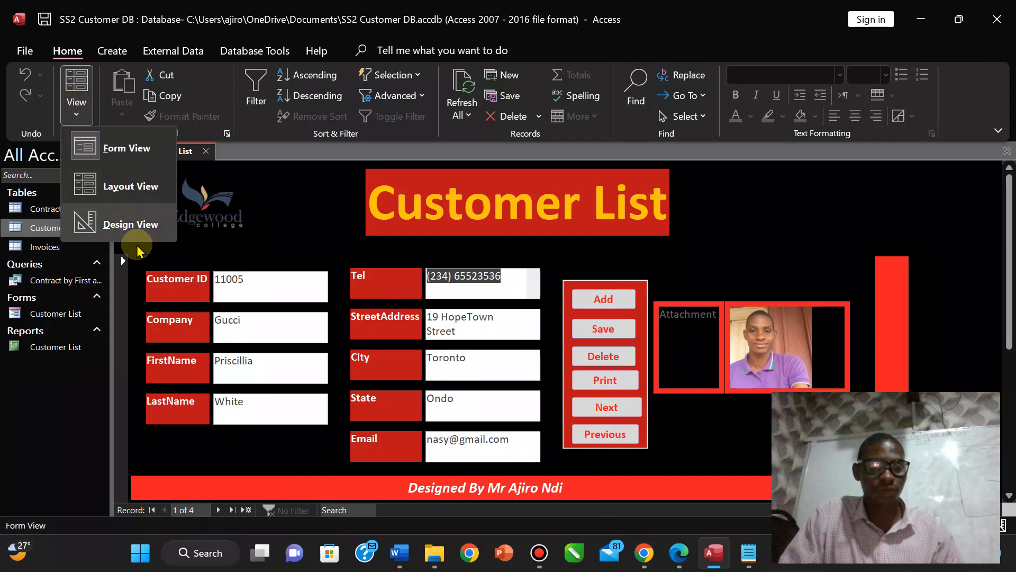
left_click(121, 221)
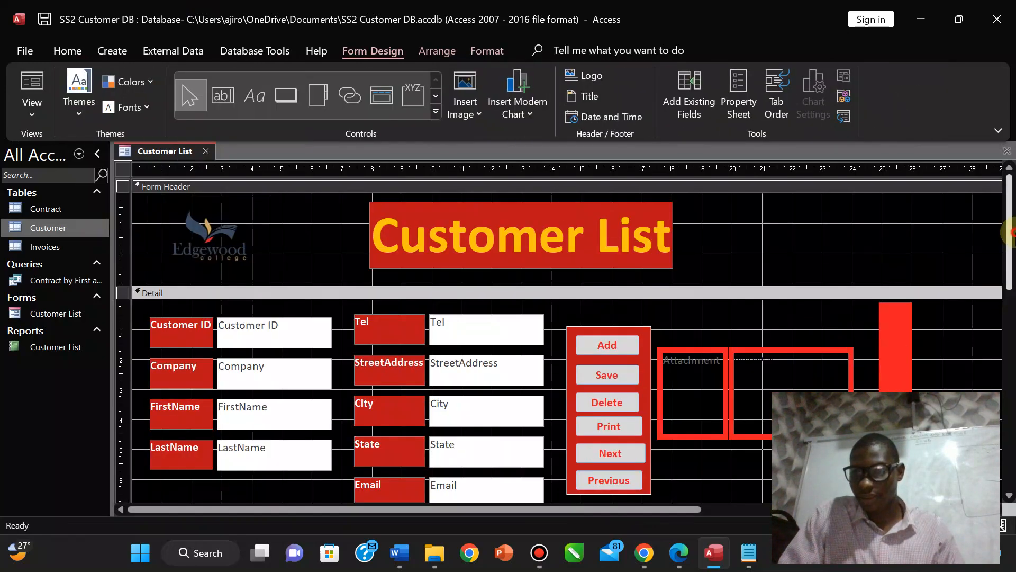
Shift the red vertical side bar slightly to the left.
left_click_drag(1008, 232, 1007, 317)
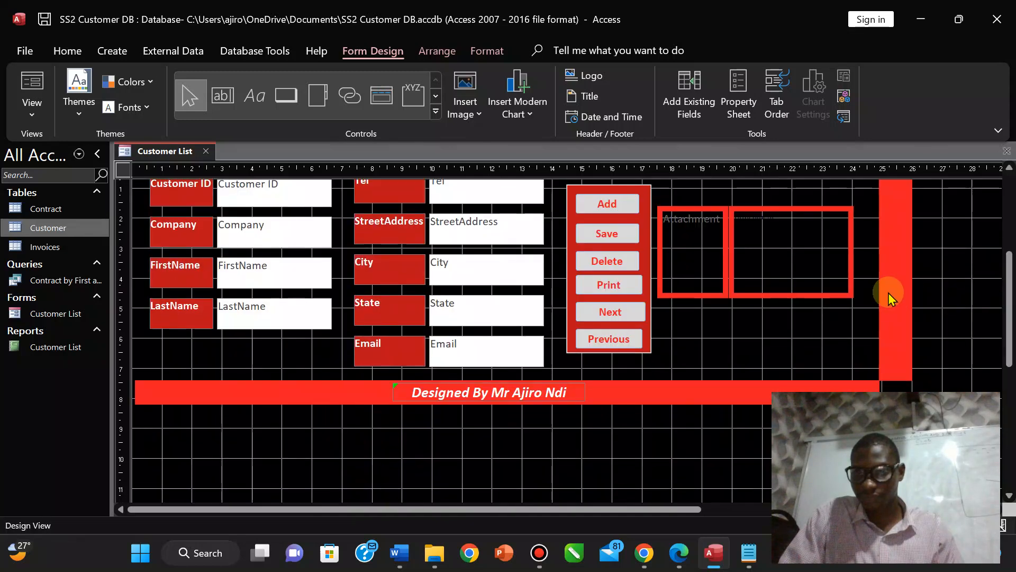
left_click_drag(892, 299, 873, 314)
scroll(1008, 275, "down", 5)
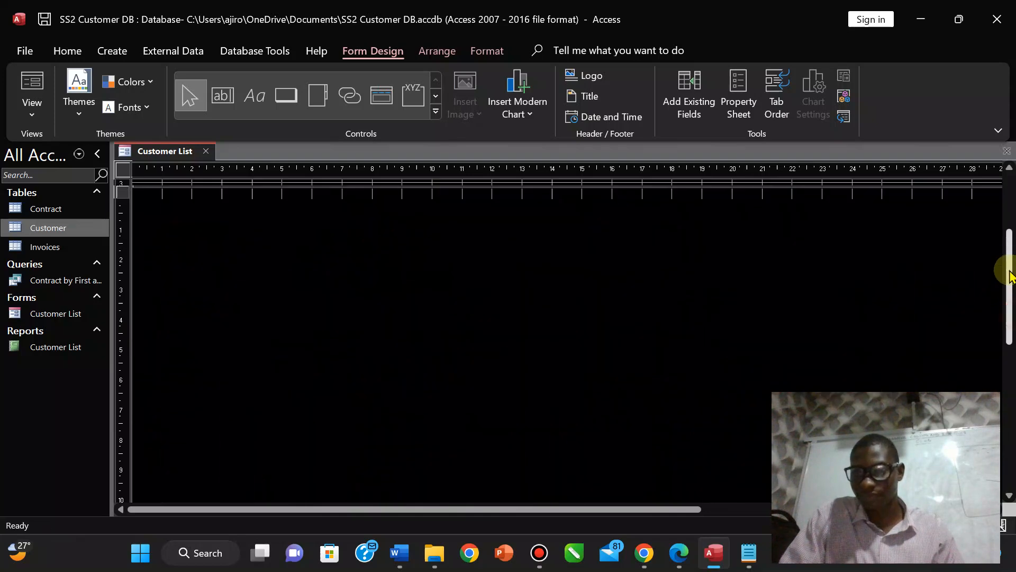
scroll(1009, 275, "up", 5)
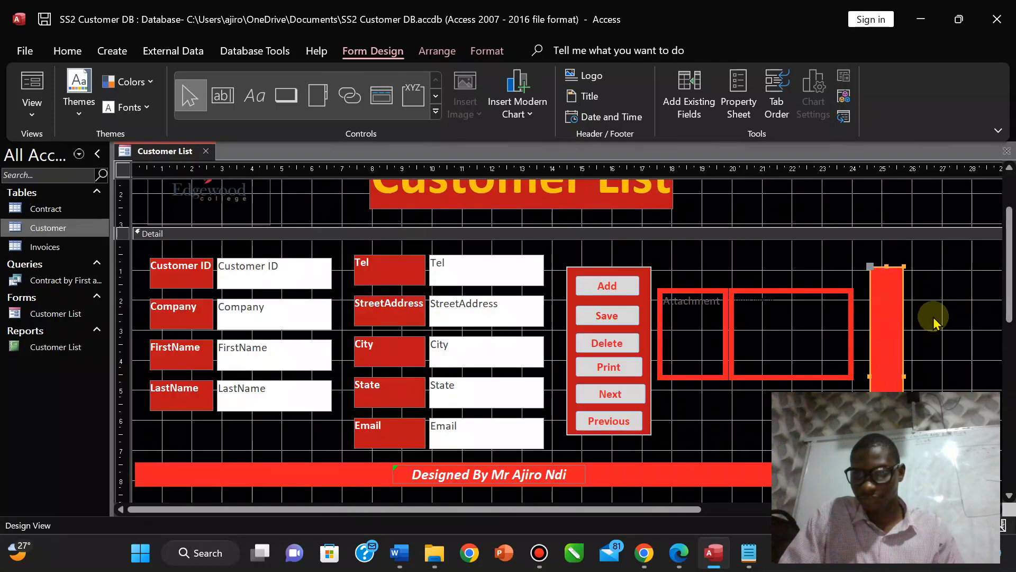
Nudge the red side bar a little left and lower it slightly.
left_click(933, 318)
left_click(889, 300)
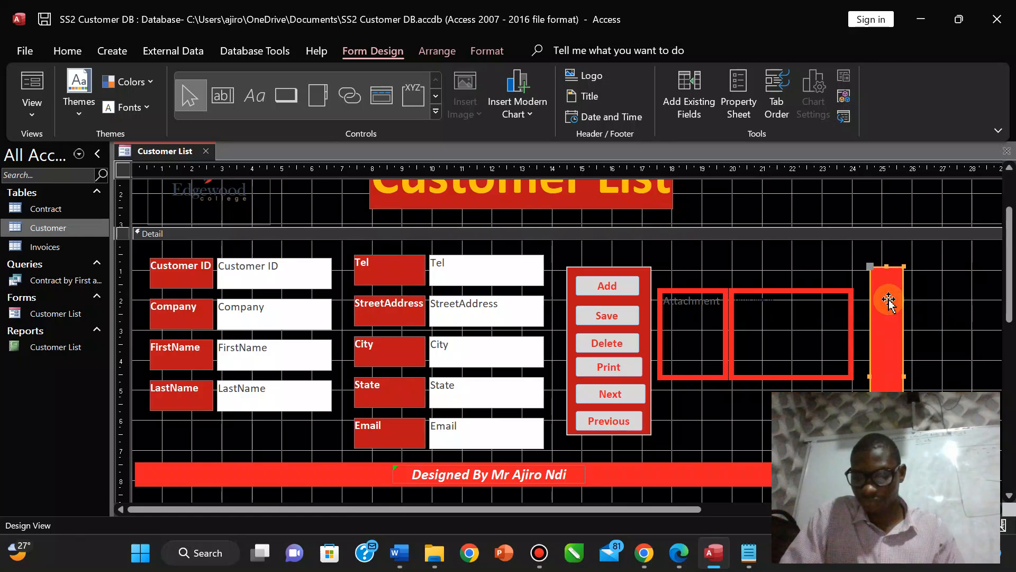
key("Left")
key("Left")
left_click(964, 314)
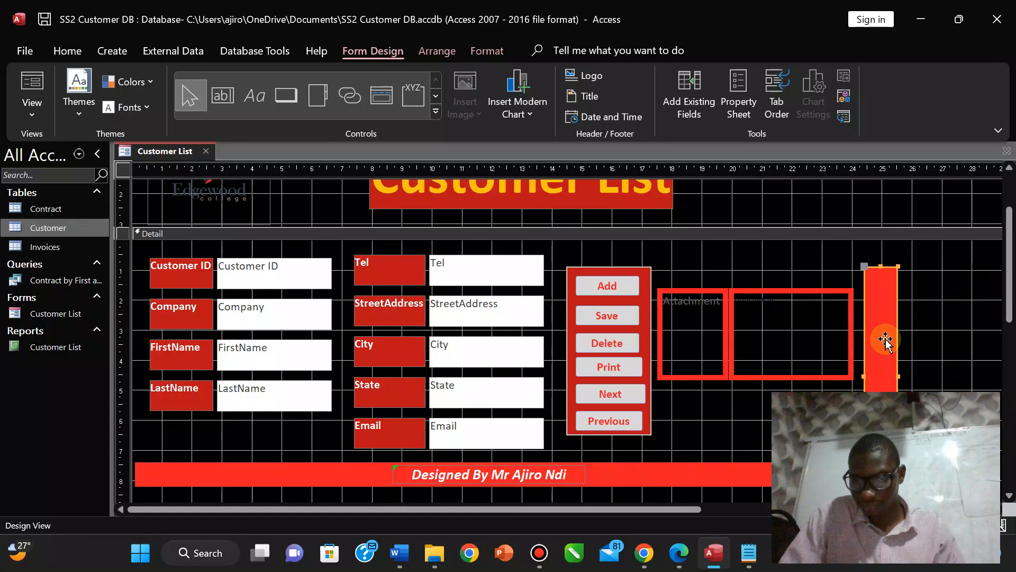
left_click(937, 363)
left_click(892, 389)
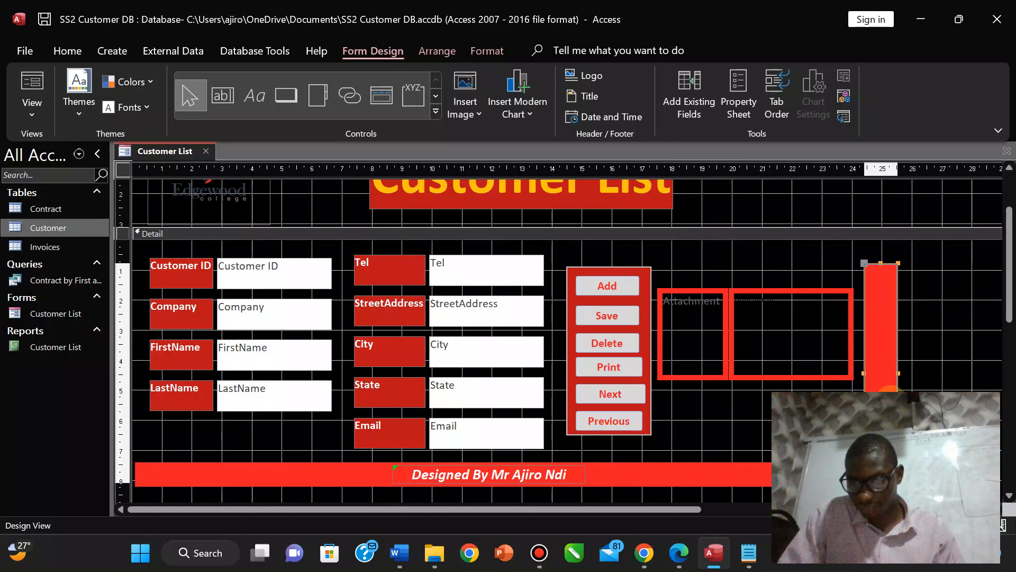
left_click_drag(891, 398, 891, 401)
left_click(938, 402)
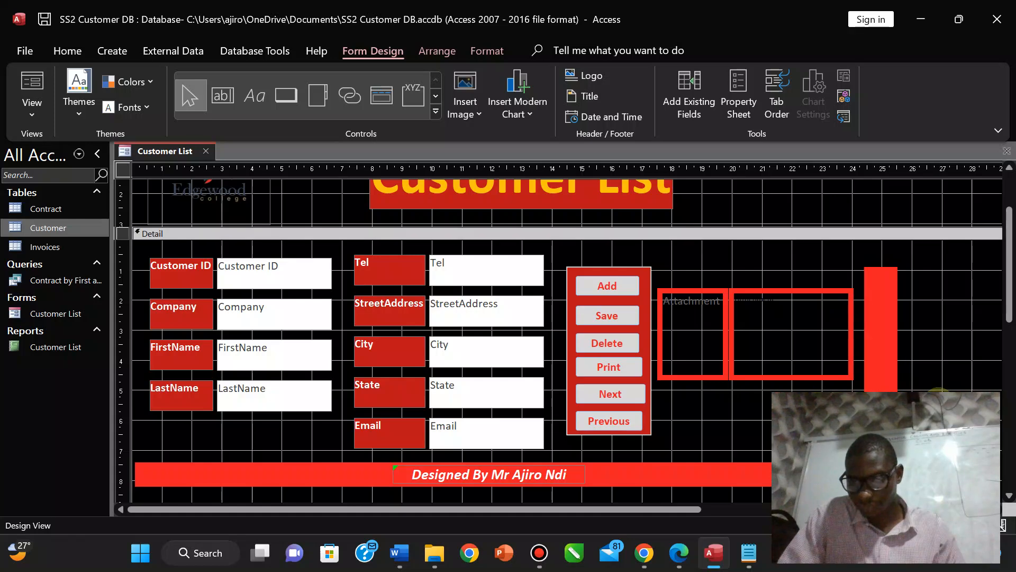
Stretch the red side bar up to the Detail top, checking it against the exam sample.
left_click(887, 318)
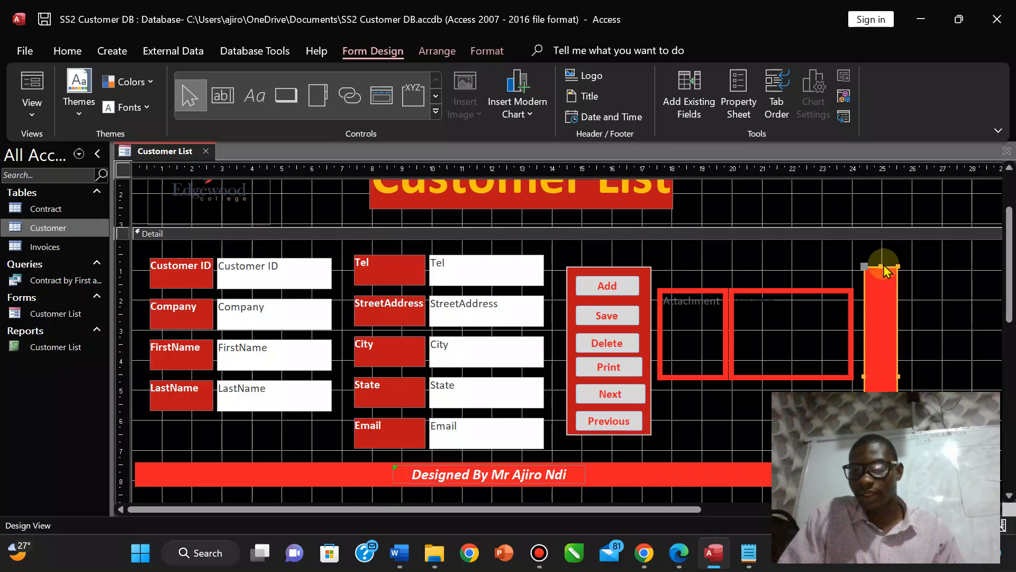
left_click_drag(881, 265, 880, 239)
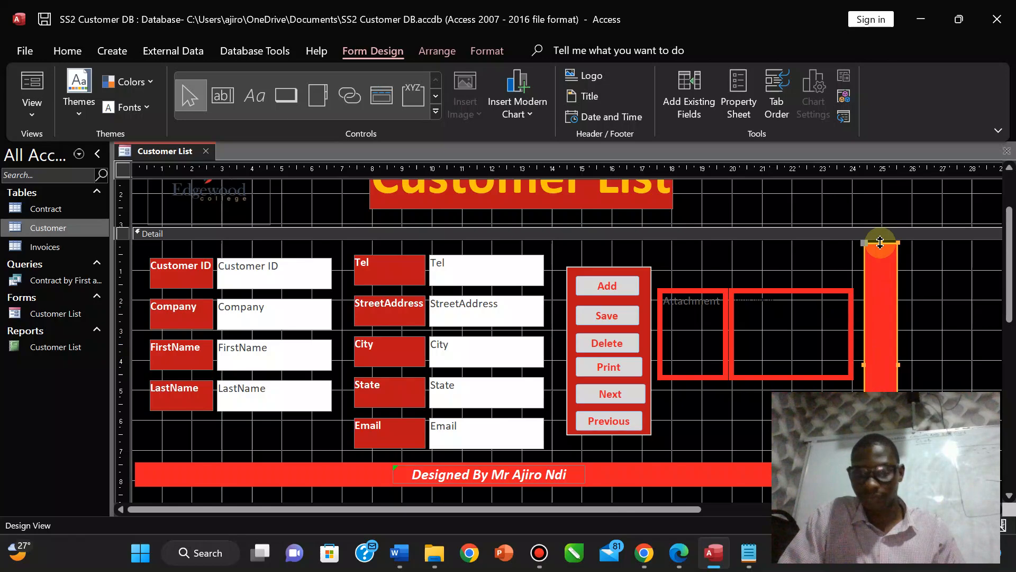
left_click(683, 552)
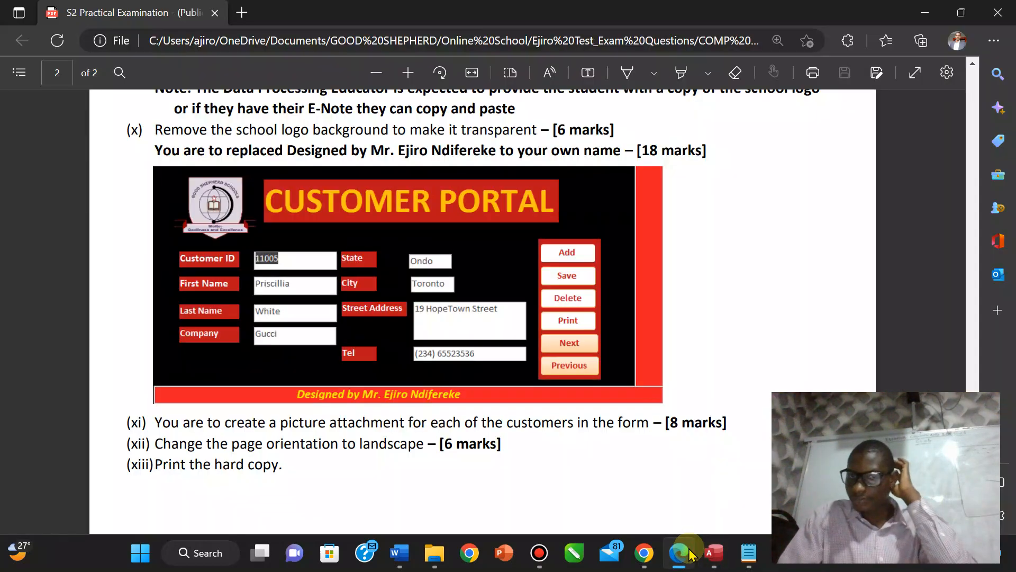
left_click(688, 553)
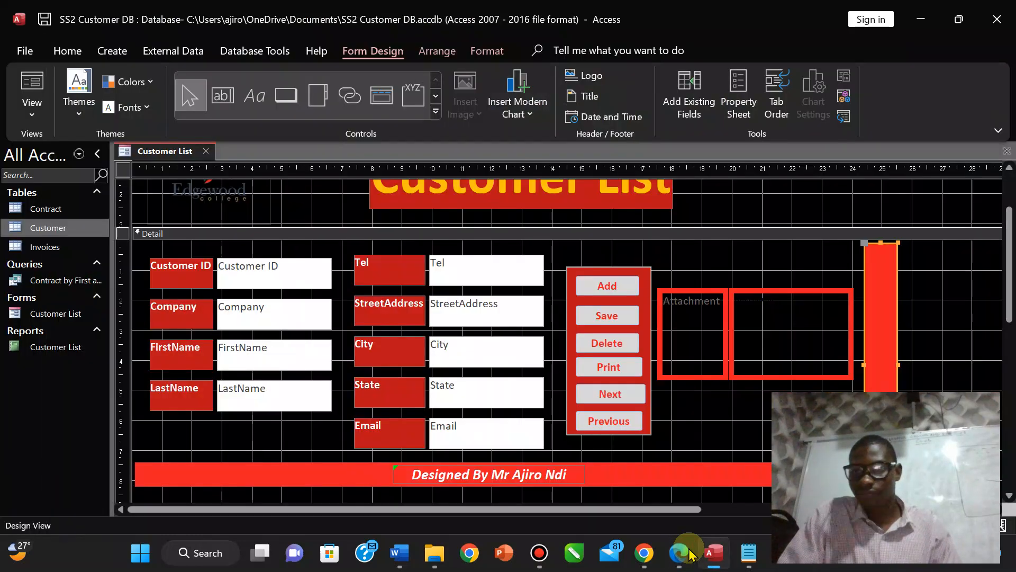
left_click(896, 200)
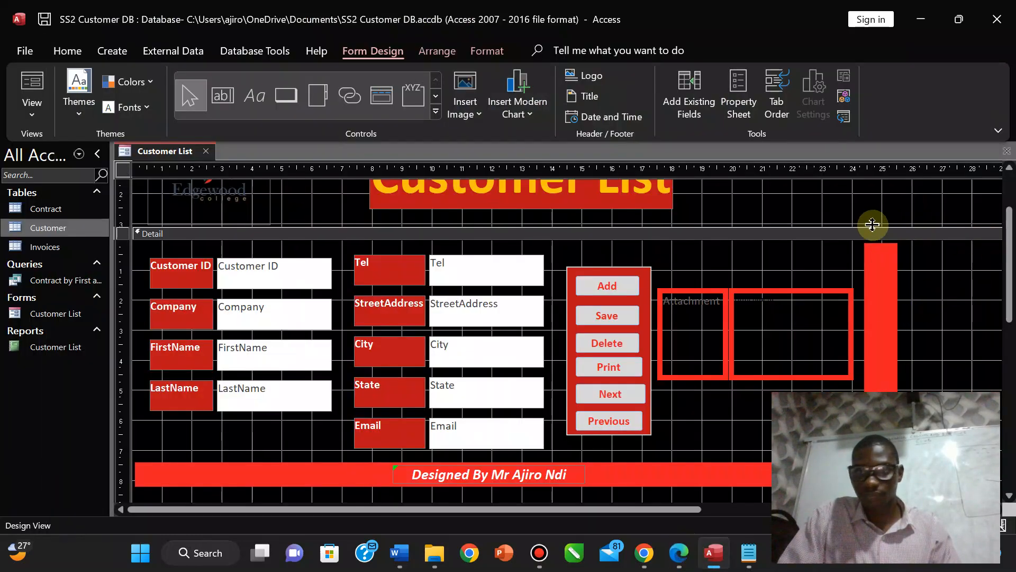
Preview the Customer List form in Form View, then bring the exam PDF forward.
left_click(881, 259)
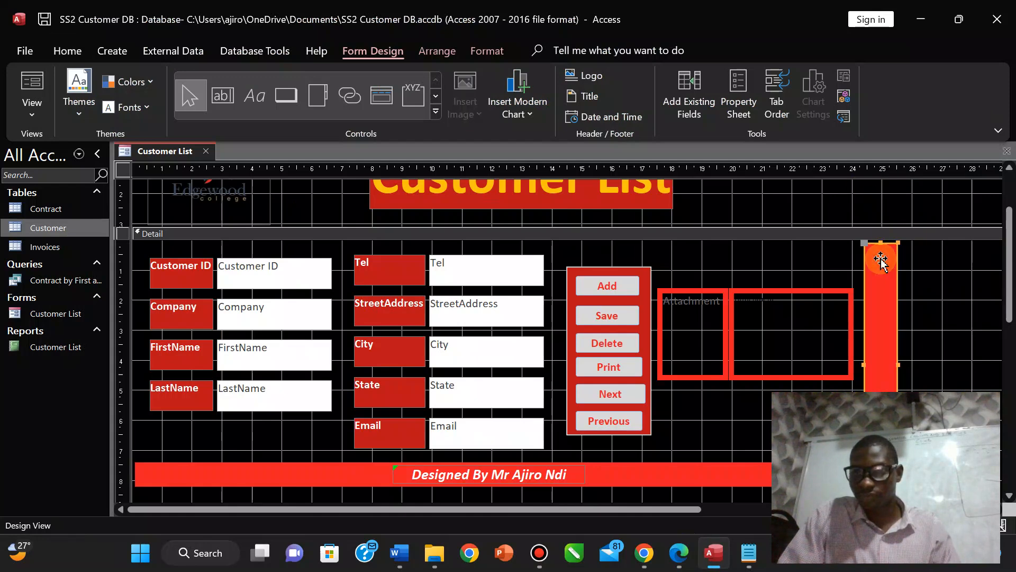
left_click(21, 116)
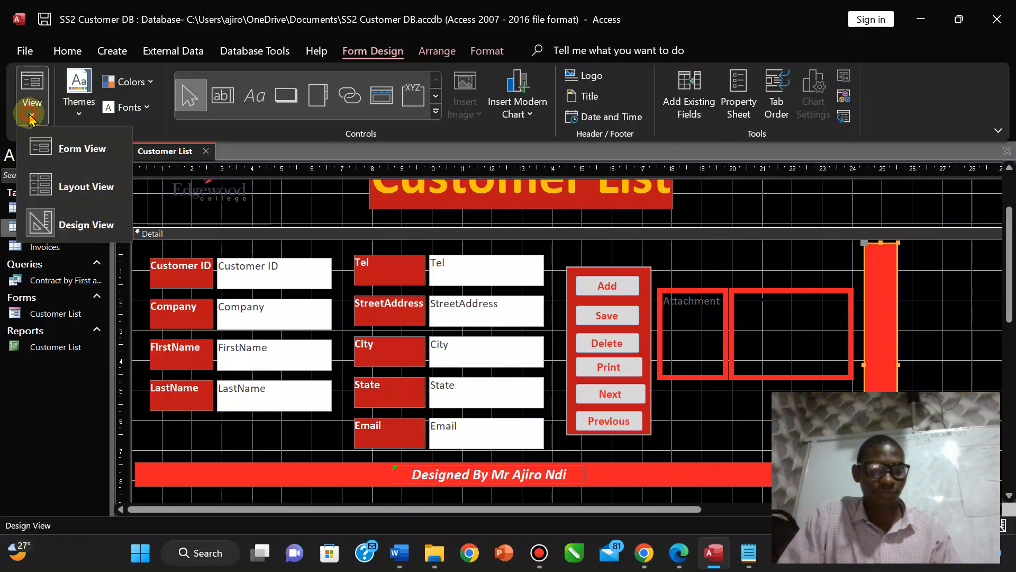
left_click(64, 150)
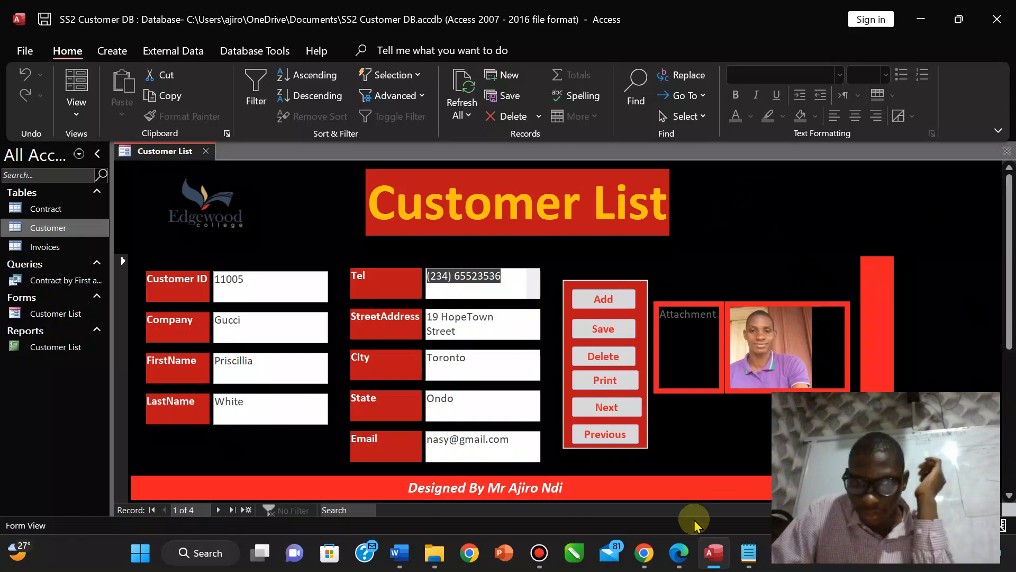
left_click(685, 555)
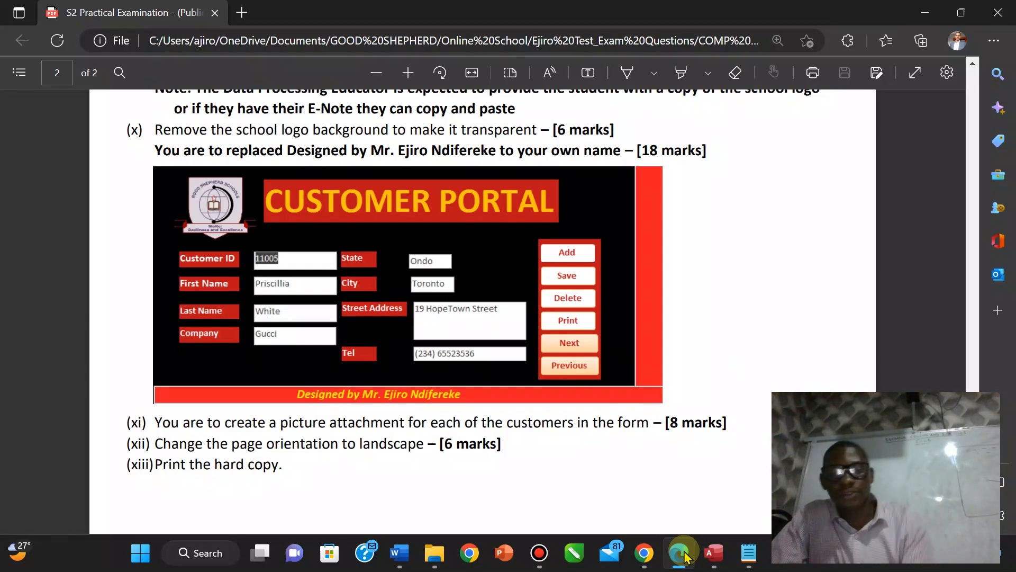
Compare the Access form against the sample Customer Portal form, ending on Access.
mouse_move(712, 556)
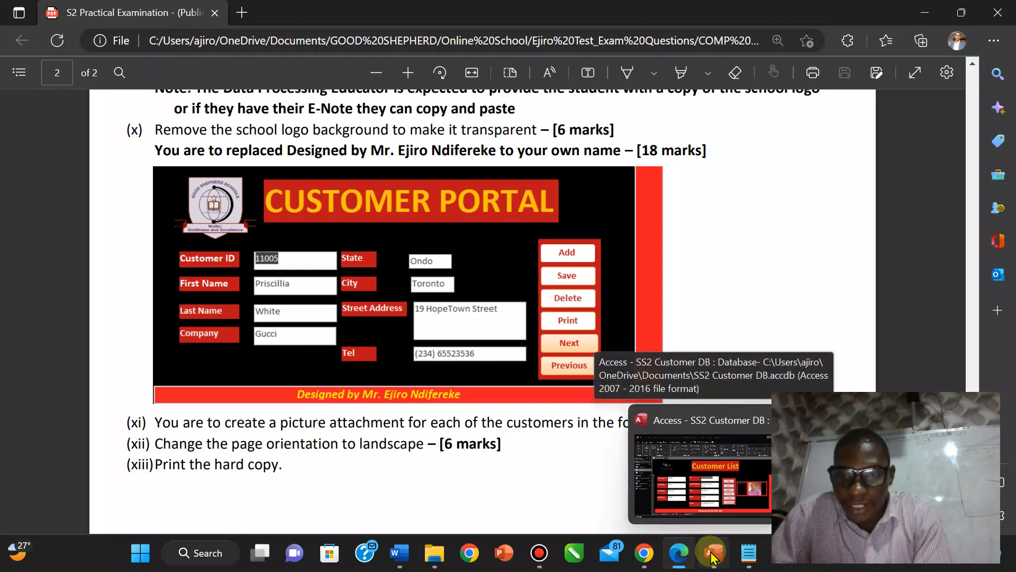
left_click(712, 555)
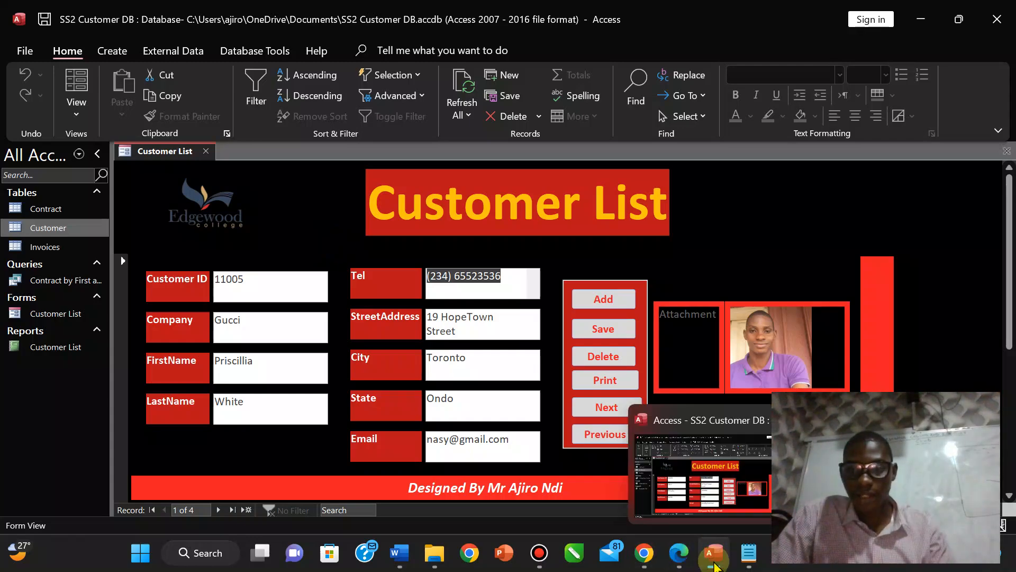
left_click(714, 565)
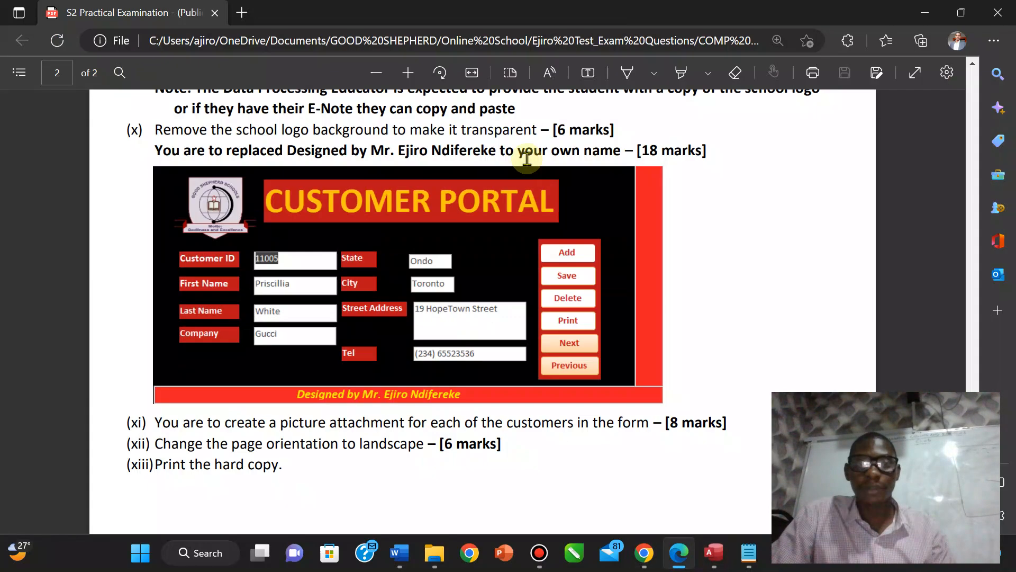
left_click(716, 555)
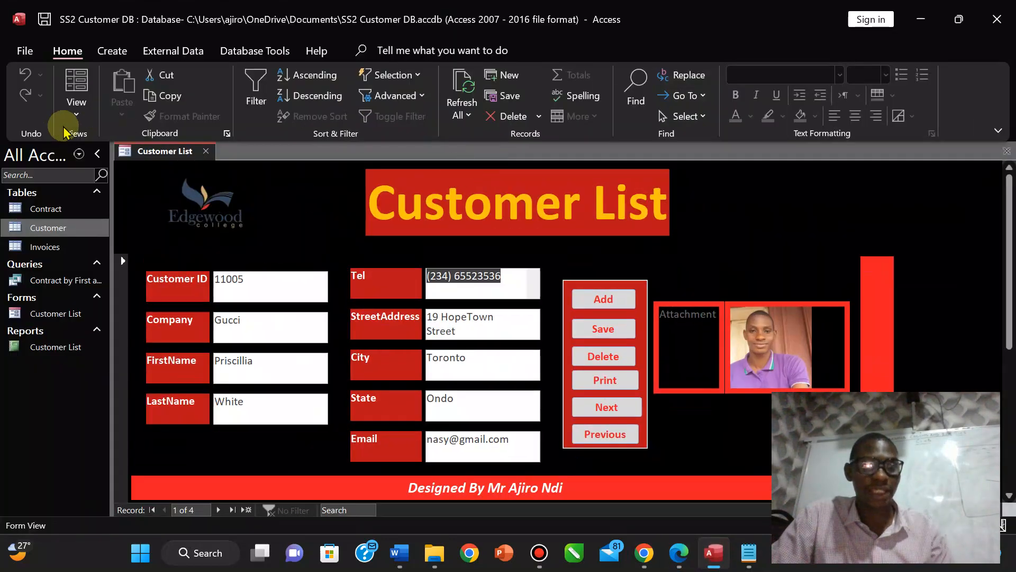
Switch the Customer List form back to Design View.
left_click(73, 120)
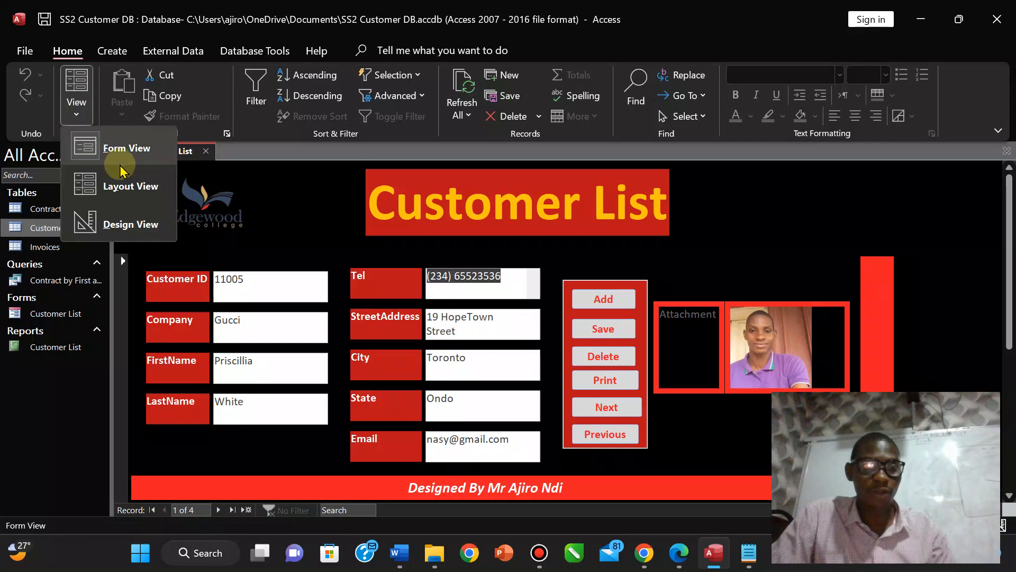
left_click(120, 221)
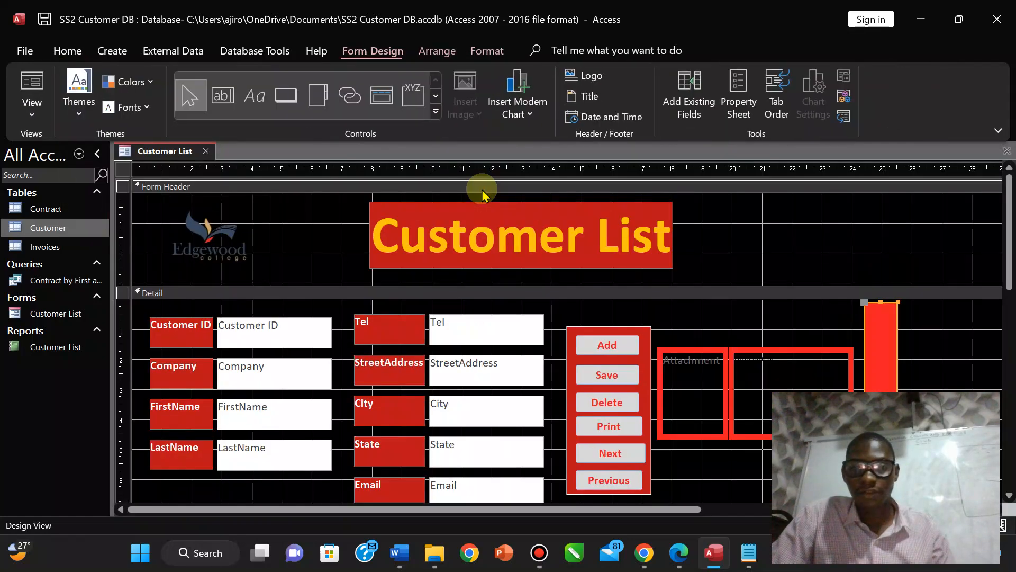
left_click(613, 242)
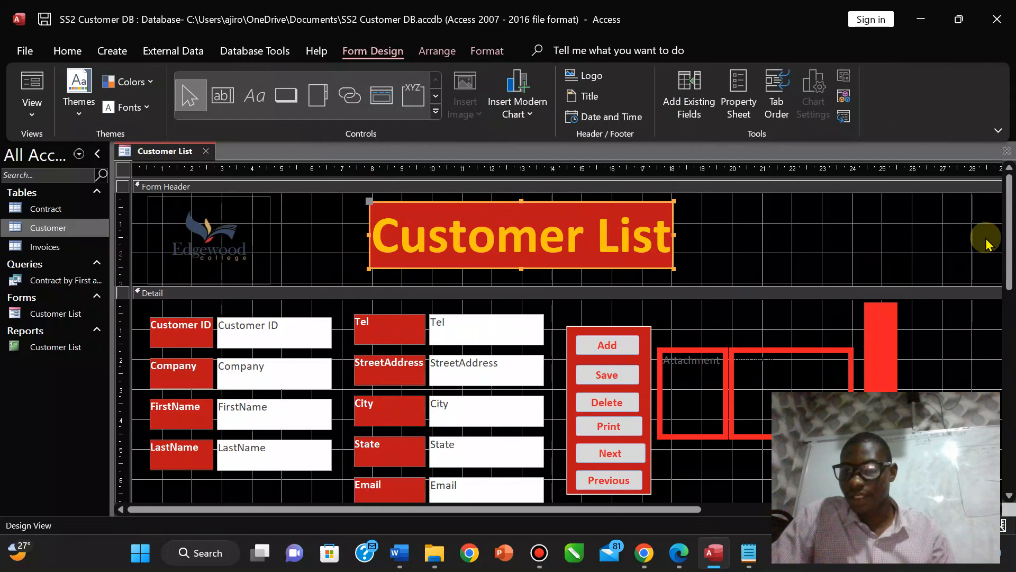
Select all Detail section fields and buttons and nudge them into position.
scroll(1010, 233, "down", 1)
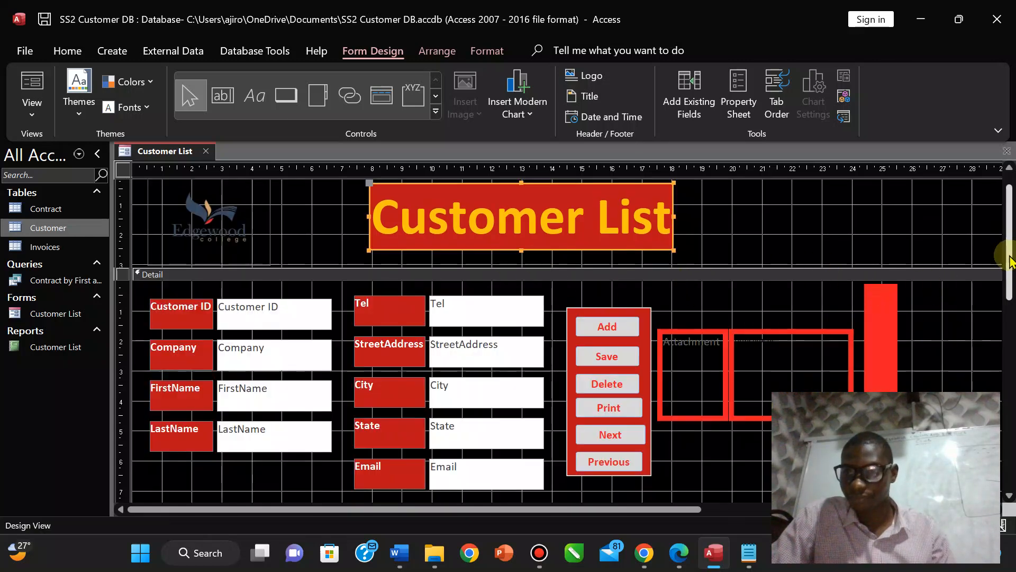
scroll(1005, 264, "down", 2)
scroll(1009, 300, "down", 2)
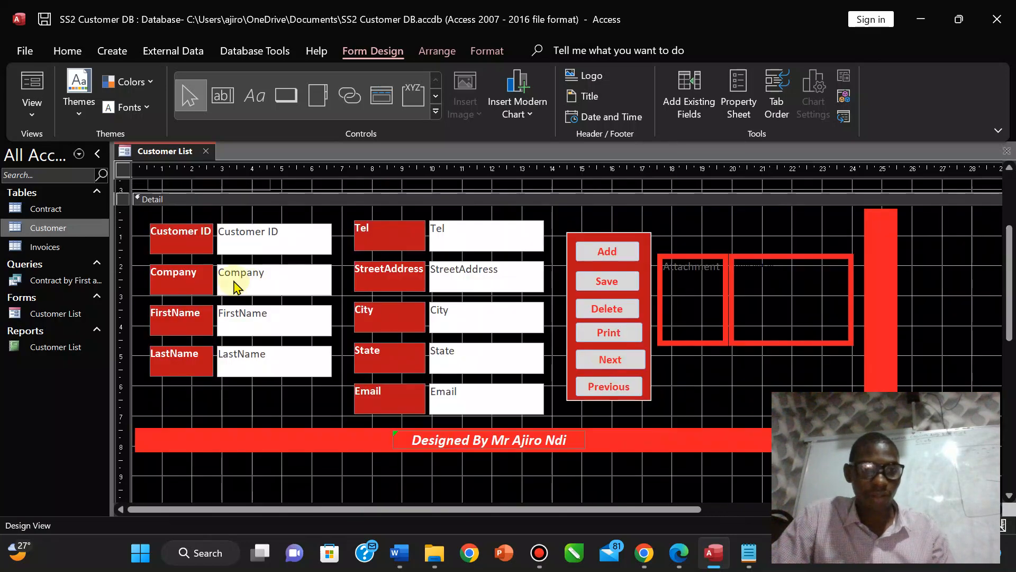
left_click_drag(136, 225, 845, 397)
key("Down")
key("Down")
key("Down")
key("Down")
key("Down")
key("Down")
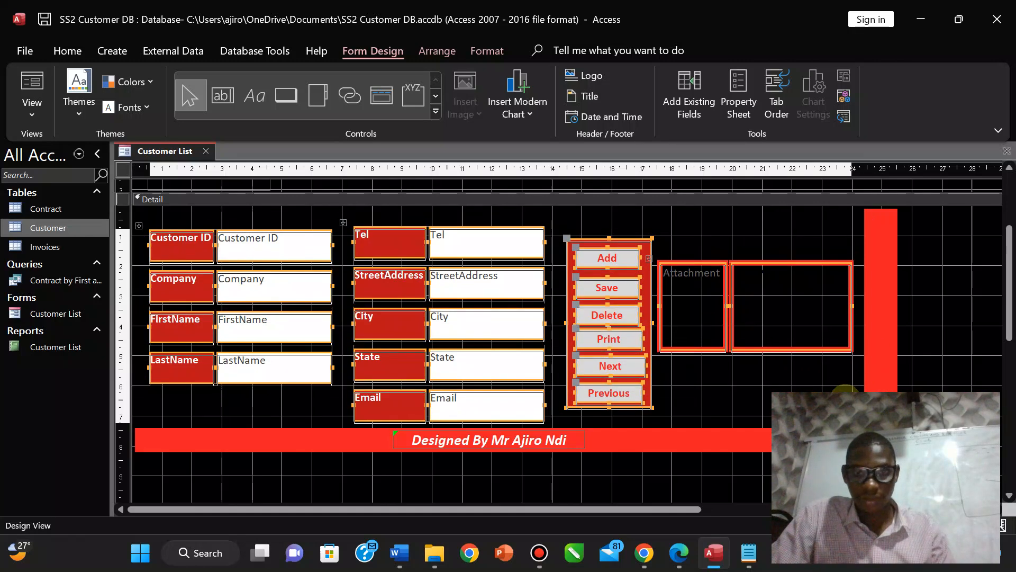
key("Up")
key("Up")
key("Up")
key("Up")
key("Up")
key("Up")
key("Up")
key("Up")
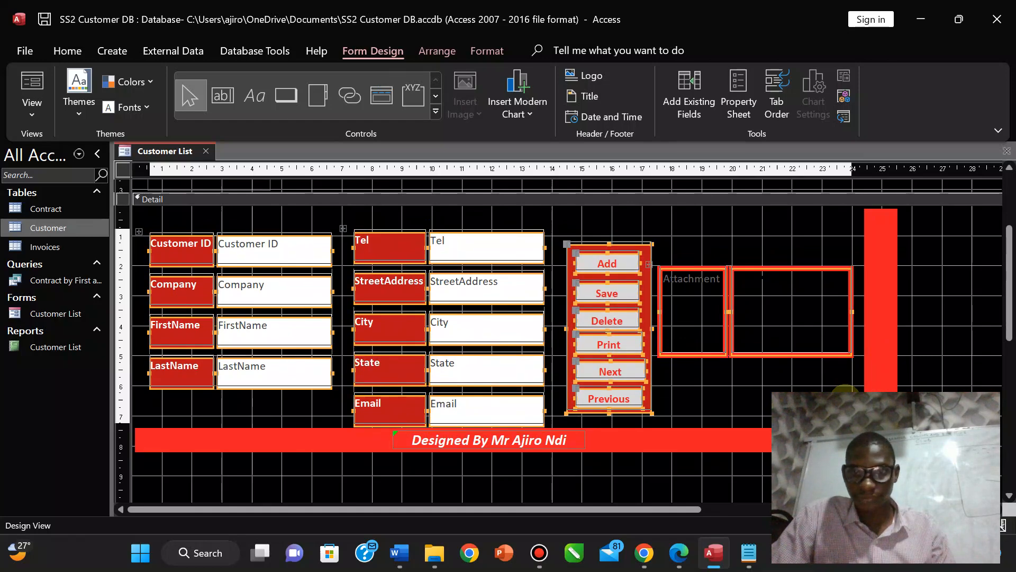
left_click(845, 398)
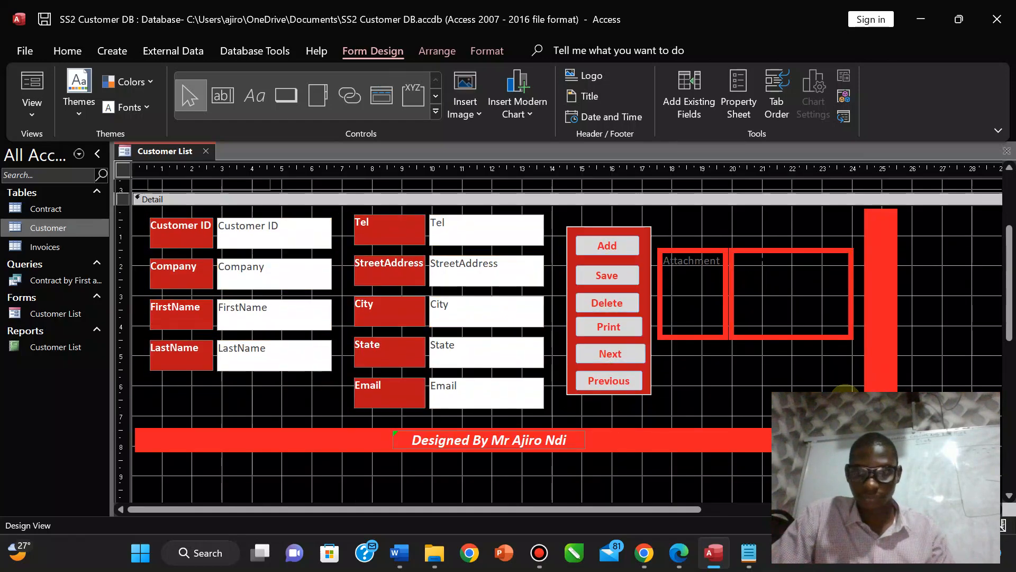
Move the red footer bar two steps lower in the Detail section.
left_click(882, 345)
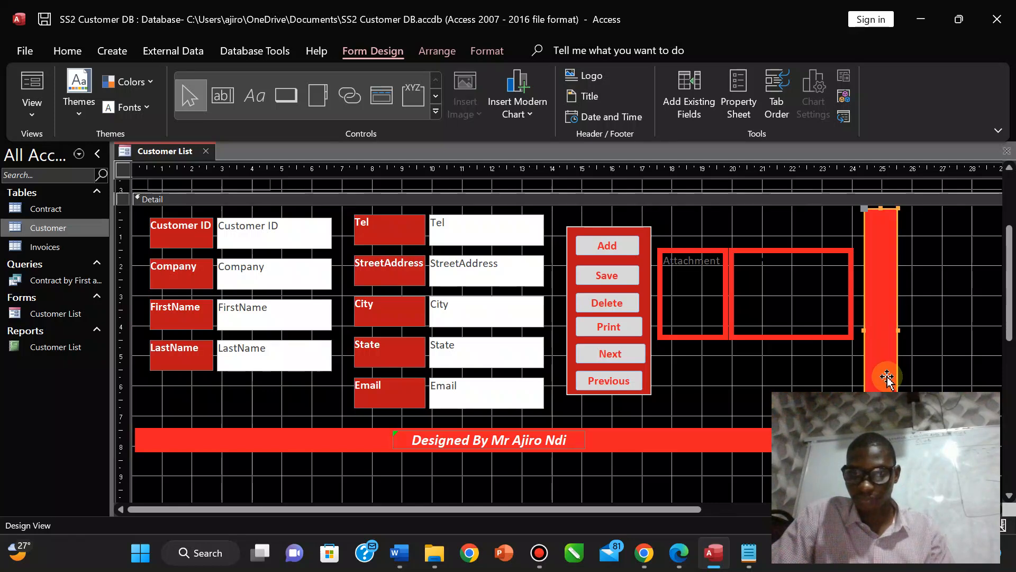
left_click_drag(887, 377, 887, 377)
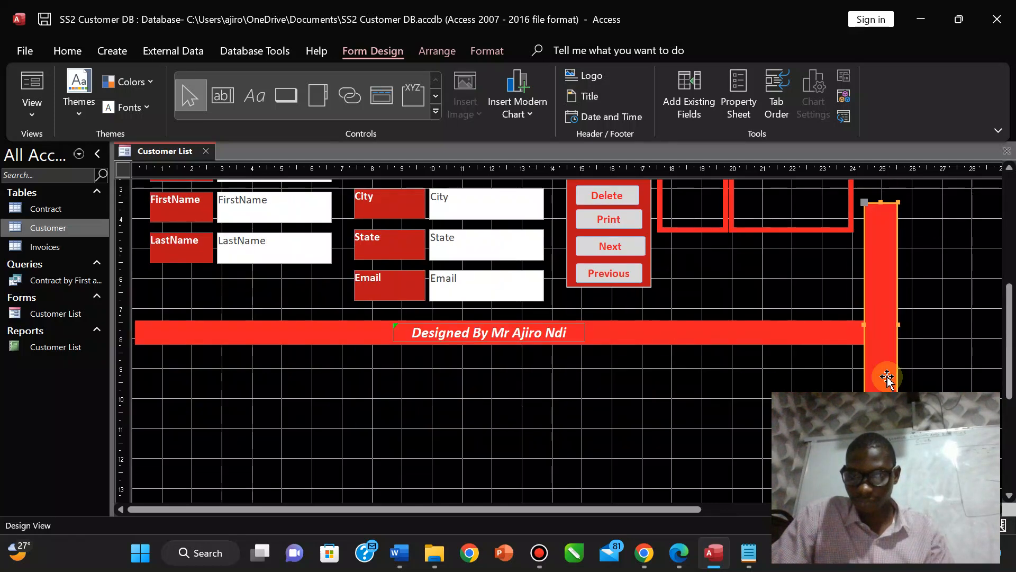
left_click(308, 332)
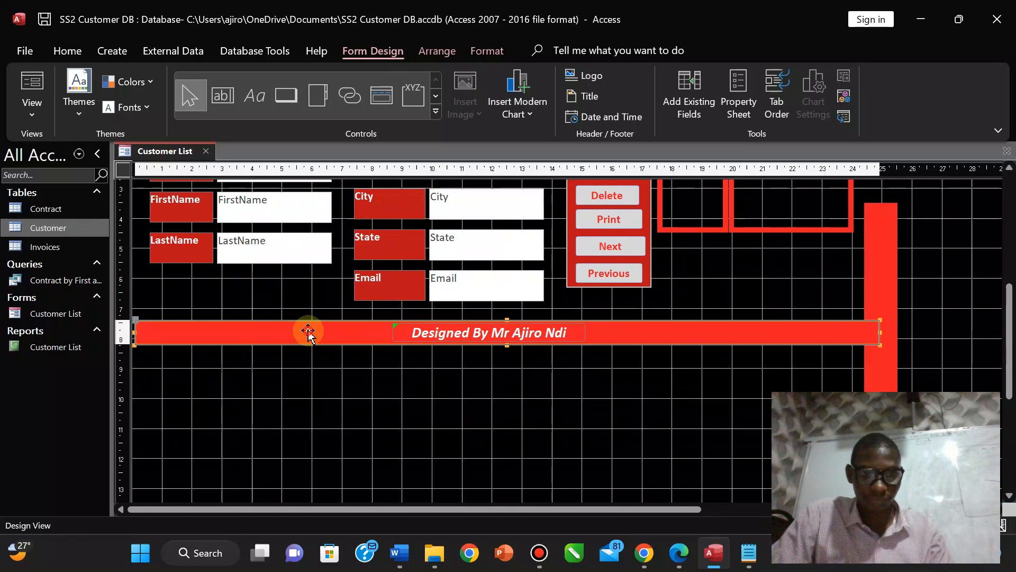
left_click(439, 337)
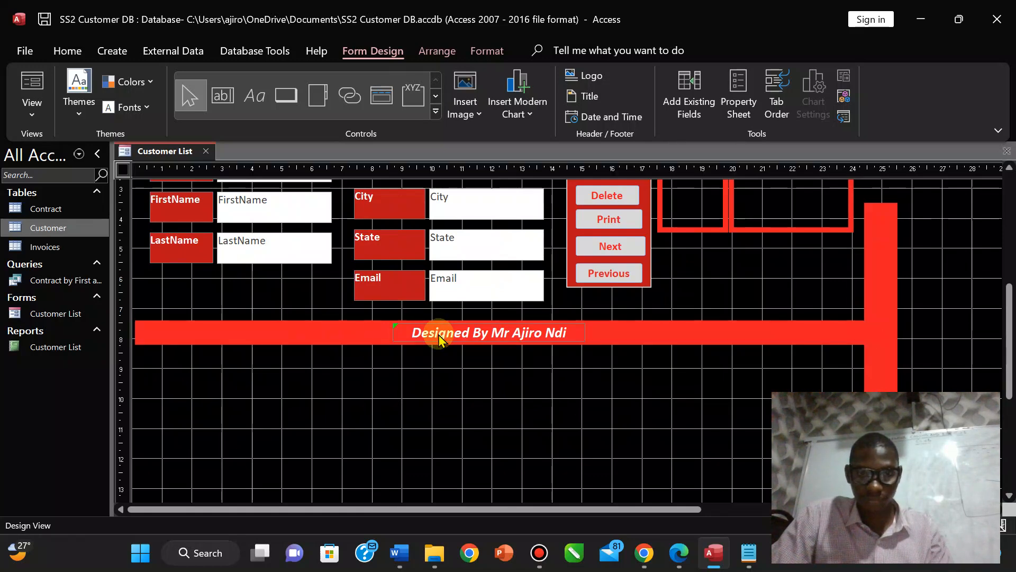
left_click(316, 339)
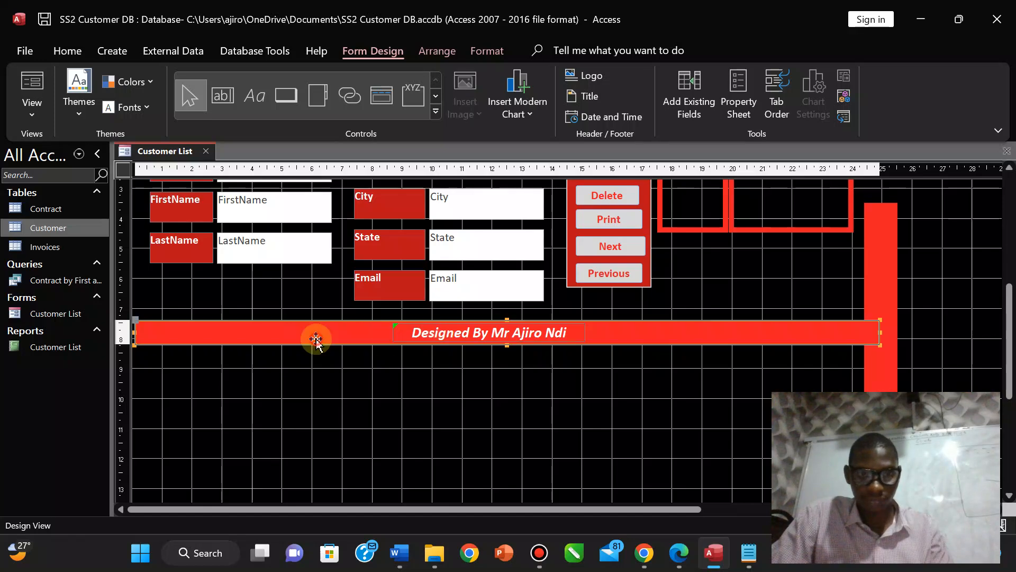
key("Down")
key("Down")
key("Down")
key("Down")
key("Down")
key("Down")
key("Down")
key("Down")
key("Down")
key("Down")
key("Down")
key("Down")
key("Down")
key("Down")
key("Down")
key("Down")
key("Down")
key("Down")
key("Down")
key("Down")
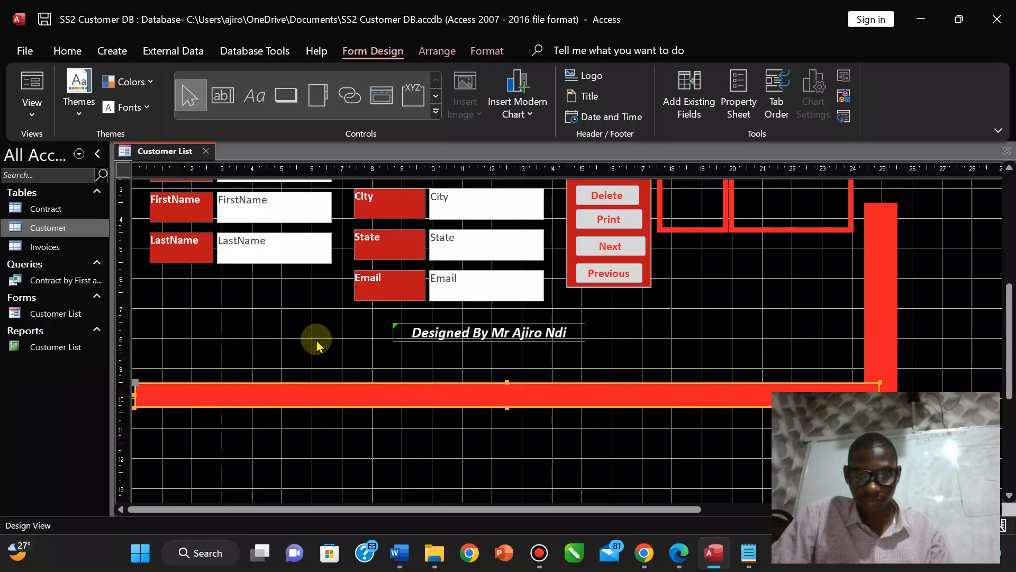
key("Down")
key("Down")
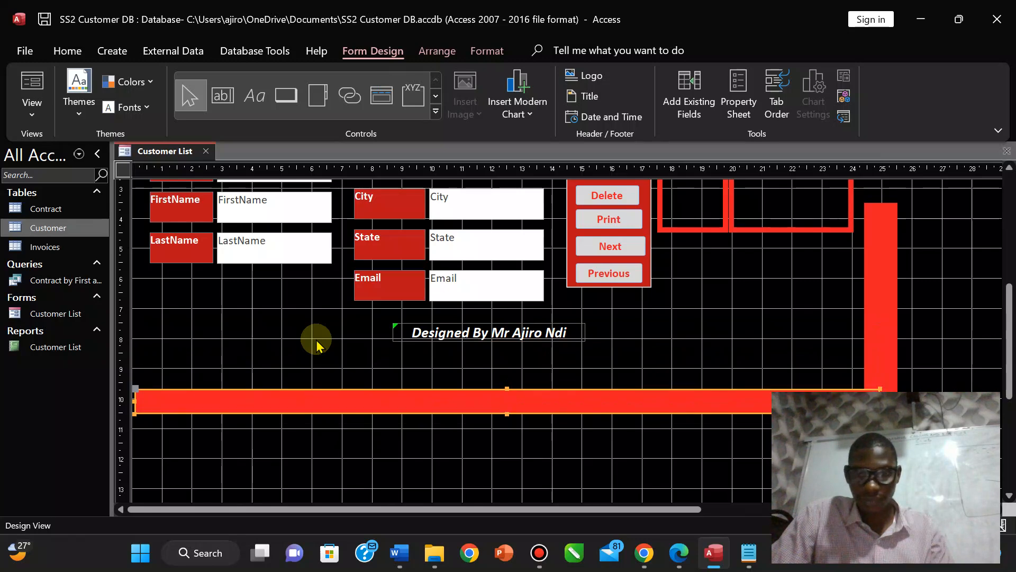
Reposition the Designed By credit label so it sits on the red bar.
left_click(434, 333)
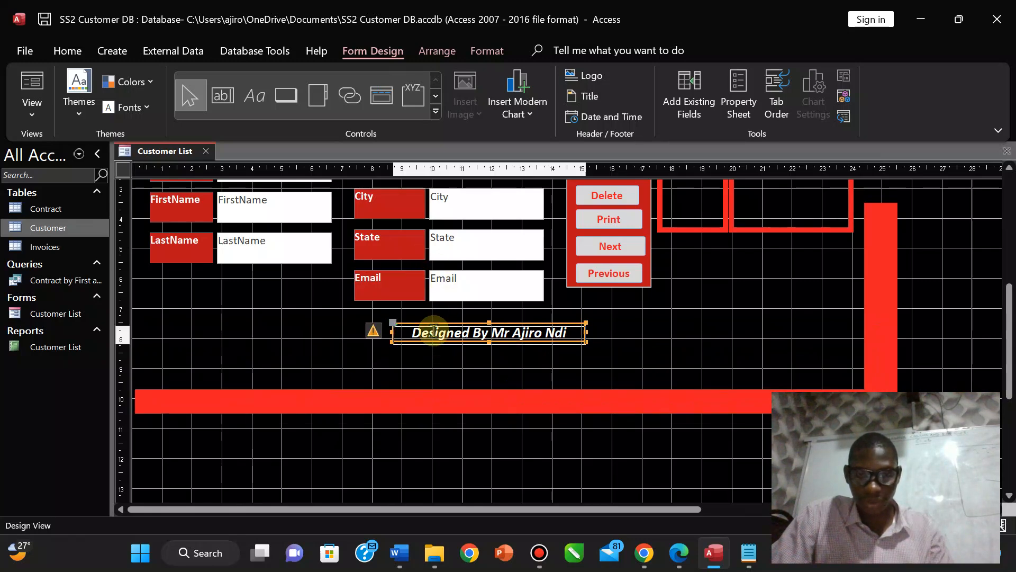
key("Down")
key("Down")
key("Down")
key("Down")
key("Down")
key("Down")
key("Down")
key("Down")
key("Down")
key("Down")
key("Down")
key("Down")
key("Down")
key("Down")
key("Down")
key("Down")
key("Down")
key("Down")
key("Down")
key("Down")
key("Up")
key("Up")
key("Up")
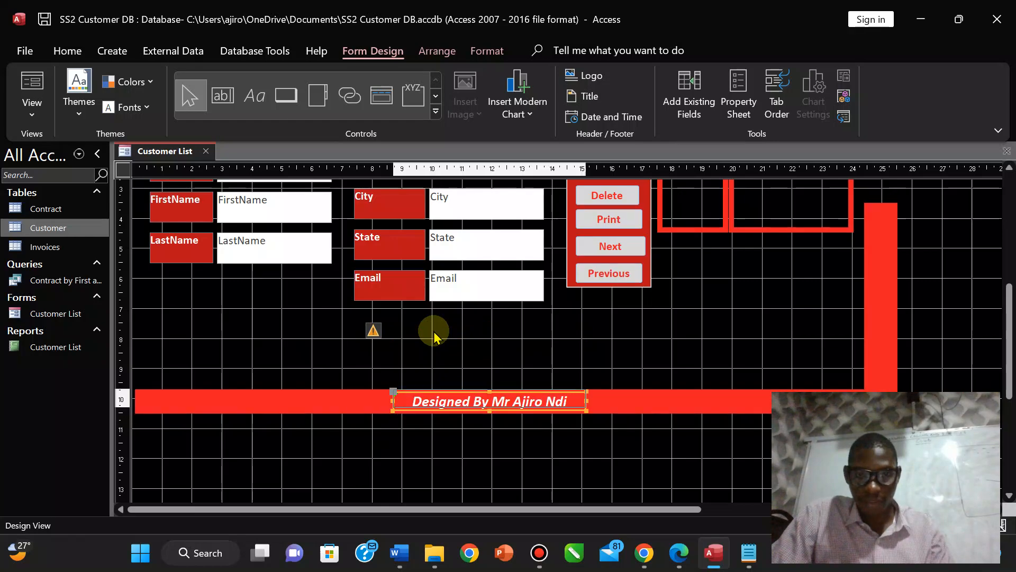
key("Up")
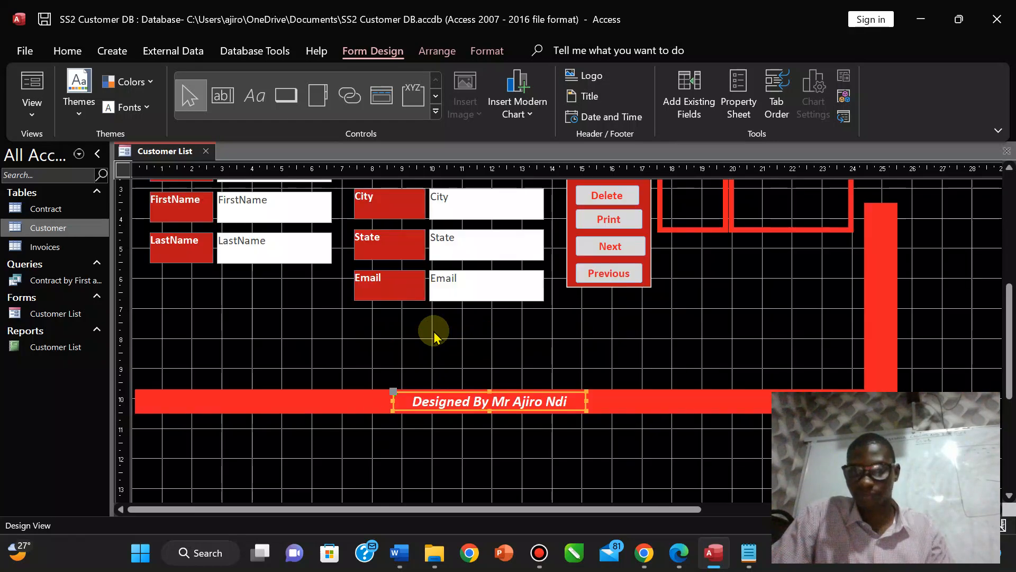
Drag the red vertical side bar up and nudge it slightly down.
scroll(1005, 286, "up", 3)
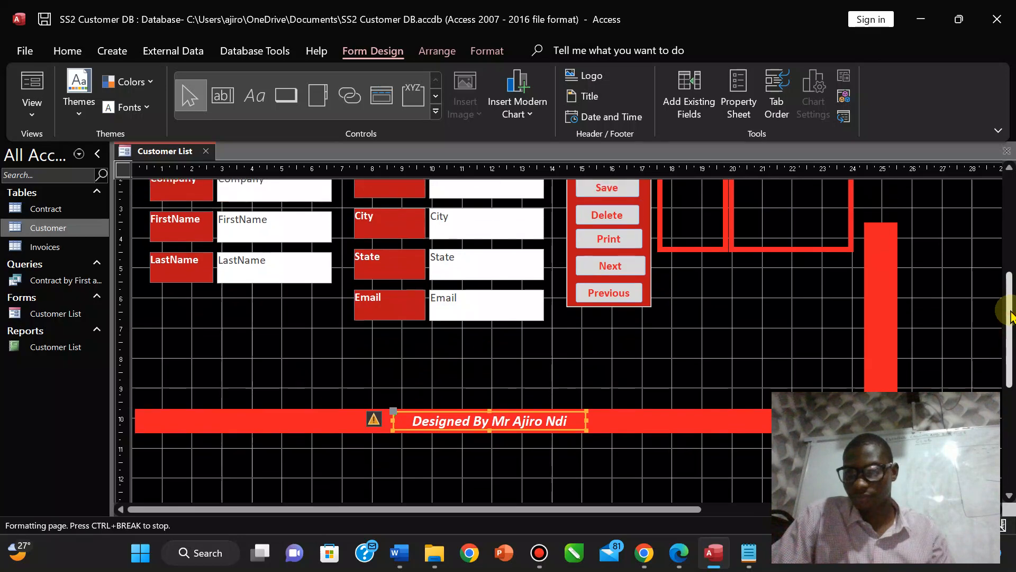
left_click_drag(880, 359, 876, 311)
key("Down")
key("Down")
key("Down")
key("Down")
key("Down")
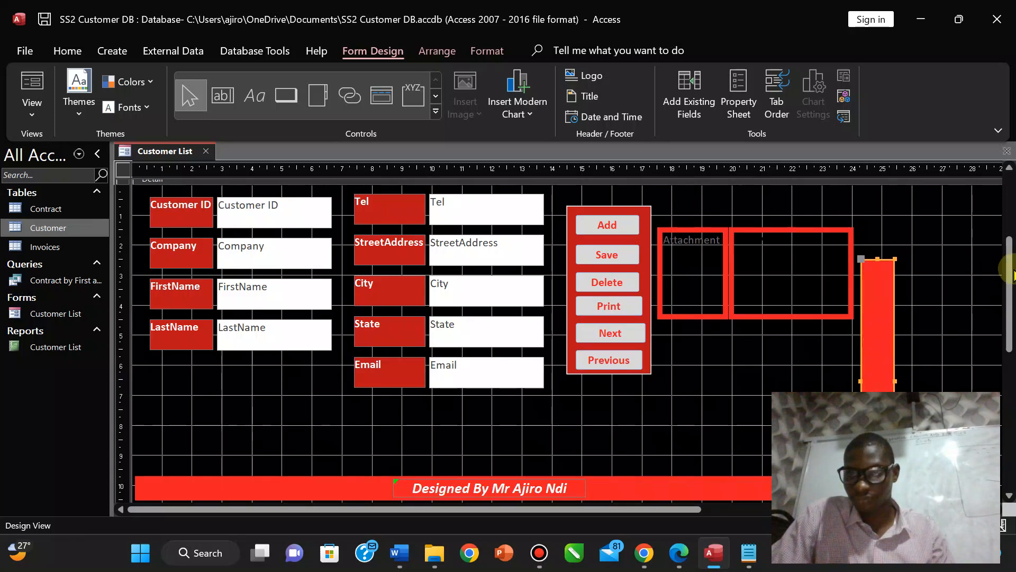
left_click_drag(1010, 273, 1008, 238)
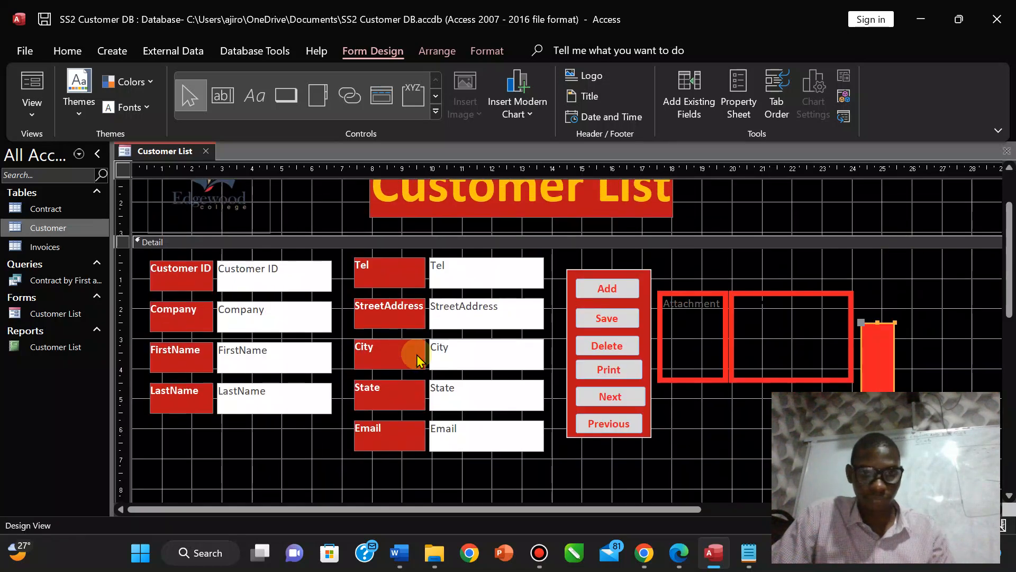
Select all Detail controls, move them lower and nudge them slightly left.
left_click_drag(135, 252, 860, 473)
left_click_drag(476, 317, 477, 429)
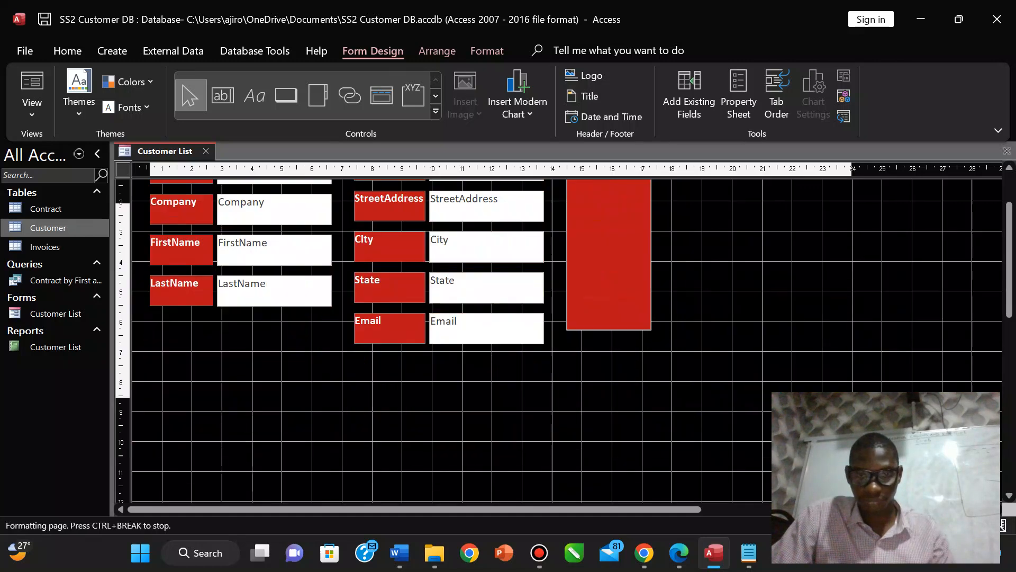
key("Up")
key("Up")
key("Up")
key("Up")
key("Up")
key("Up")
key("Up")
key("Up")
key("Up")
key("Up")
key("Up")
key("Up")
key("Up")
key("Up")
key("Up")
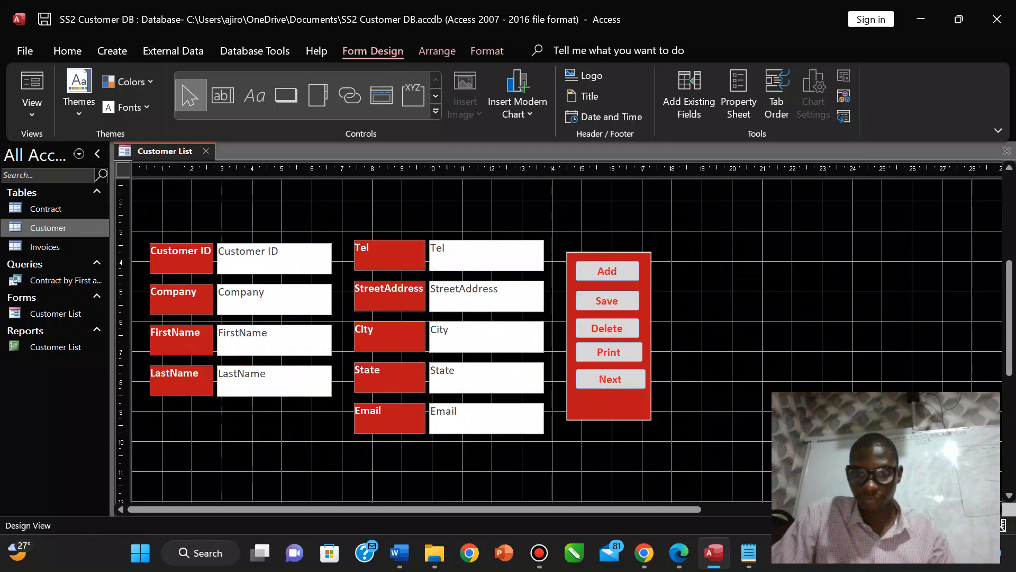
key("Left")
key("Left")
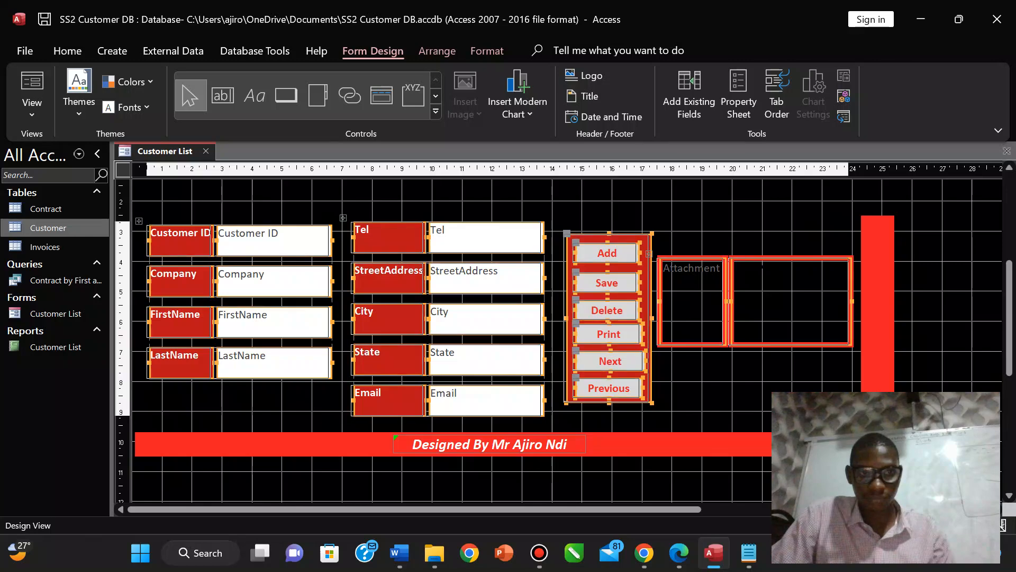
key("Down")
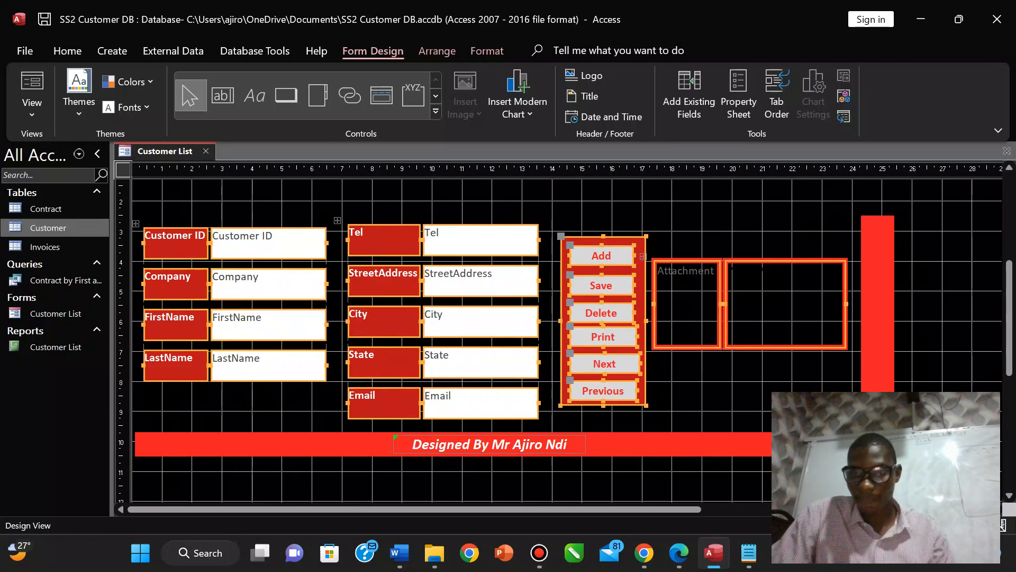
Nudge the red side bar alone one step left and up.
left_click(878, 303)
key("Left")
key("Left")
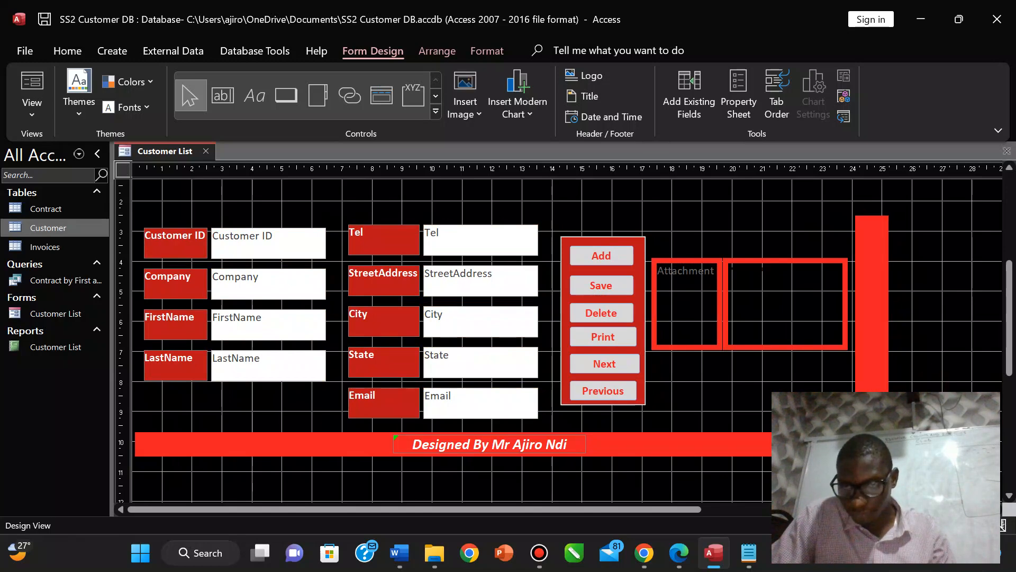
key("Up")
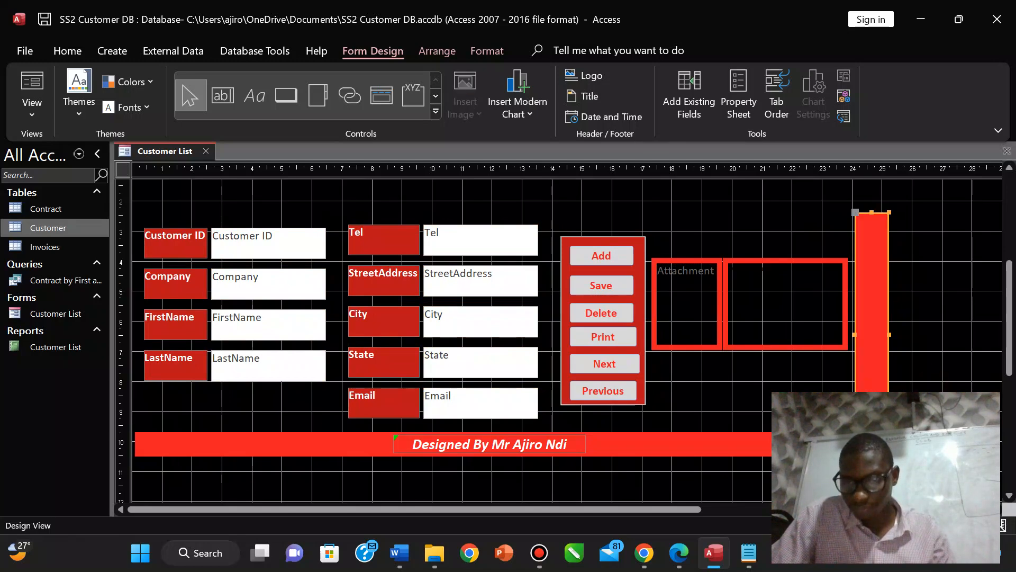
left_click(1000, 408)
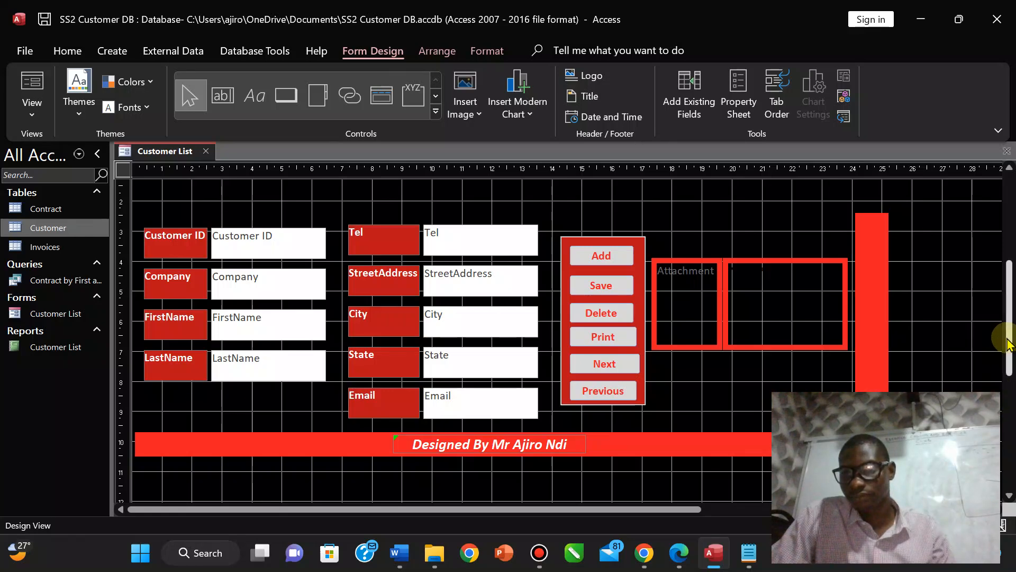
left_click_drag(1009, 342, 1000, 236)
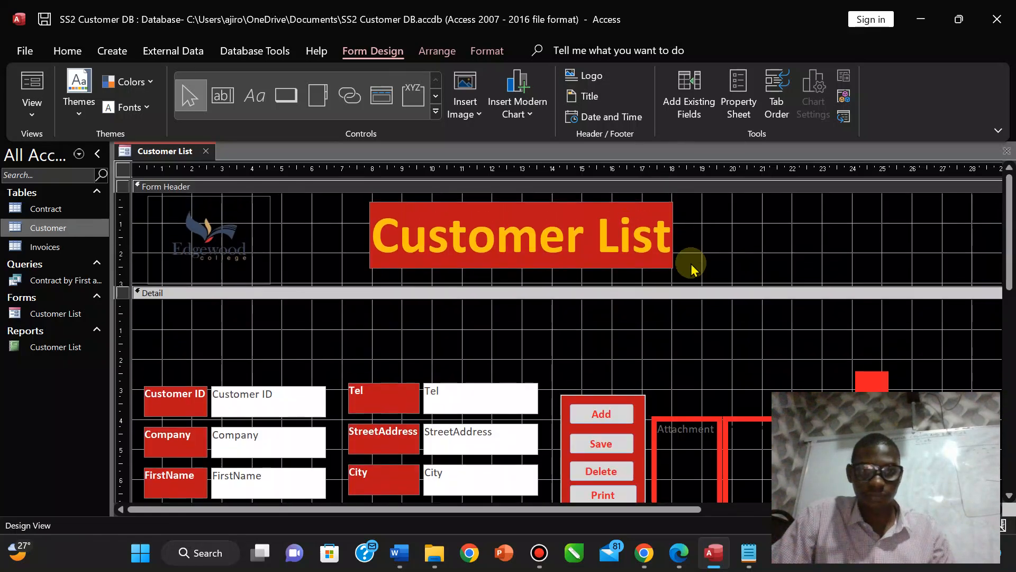
Move the Customer List title from the Form Header into the Detail section.
left_click(556, 227)
left_click_drag(556, 225, 551, 312)
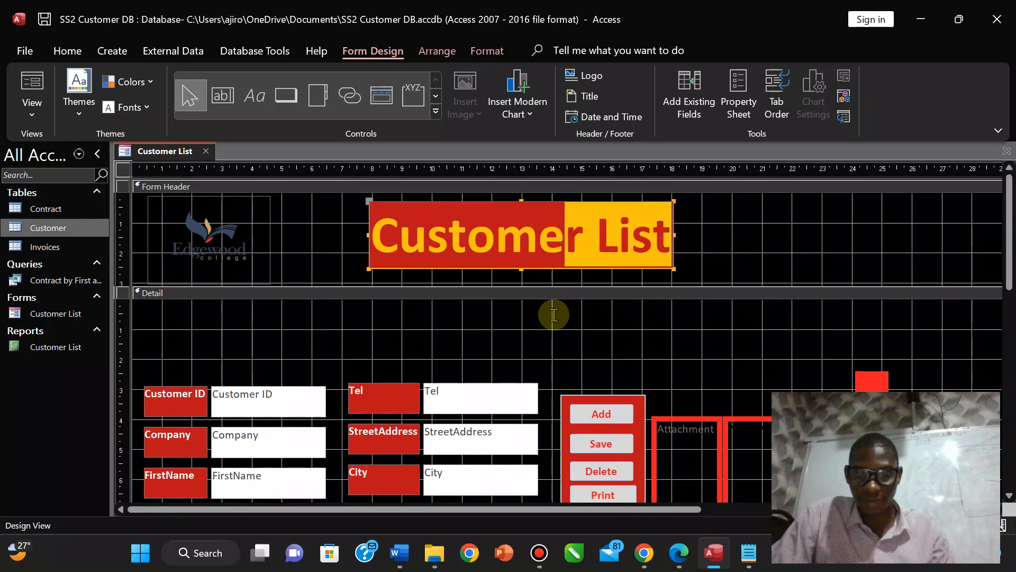
left_click(498, 266)
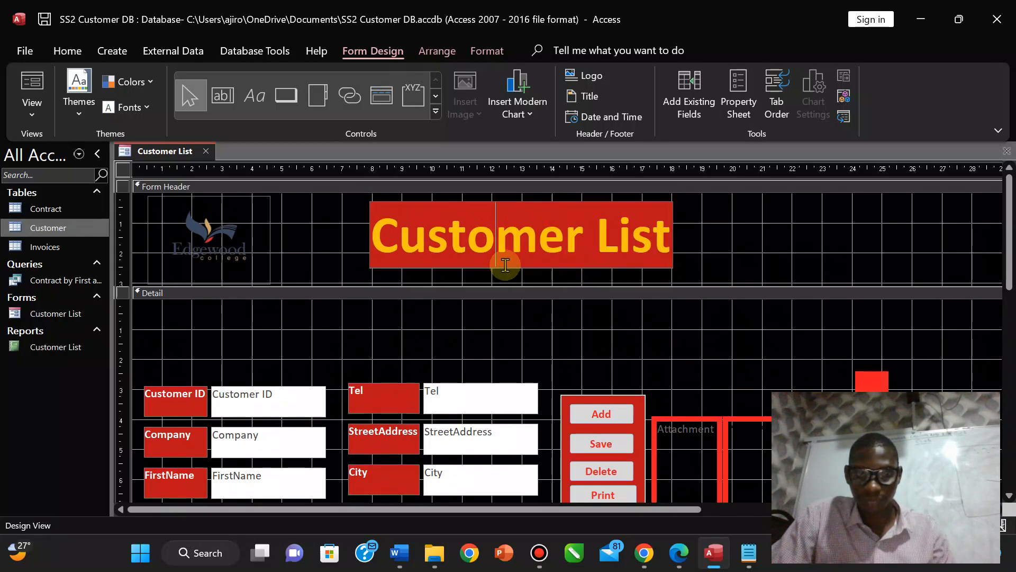
left_click_drag(511, 270, 514, 368)
Move the Edgewood logo into Detail, shrink it slightly, and shorten the Form Header.
left_click(223, 223)
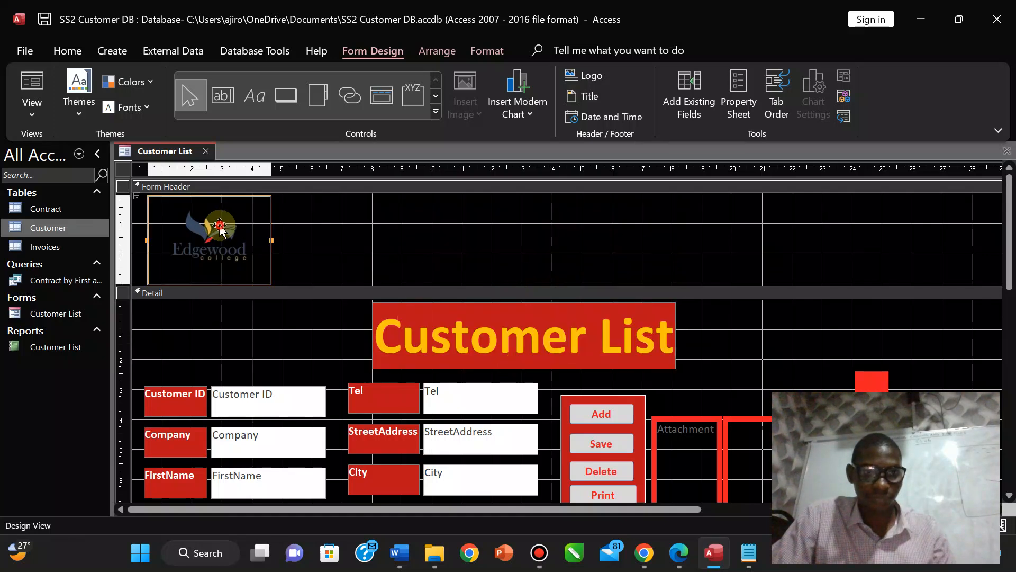
left_click_drag(235, 211, 253, 316)
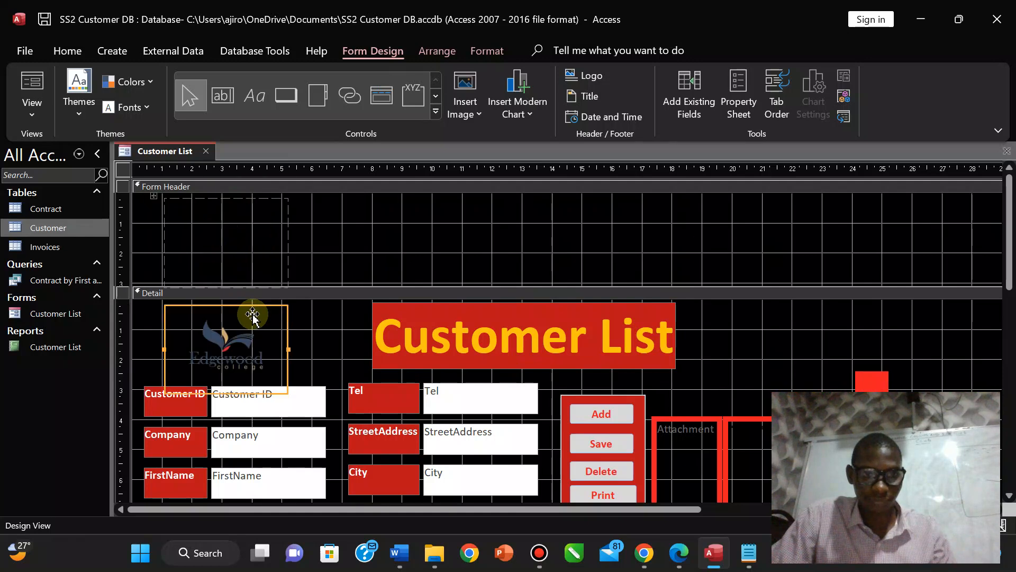
left_click_drag(285, 391, 272, 373)
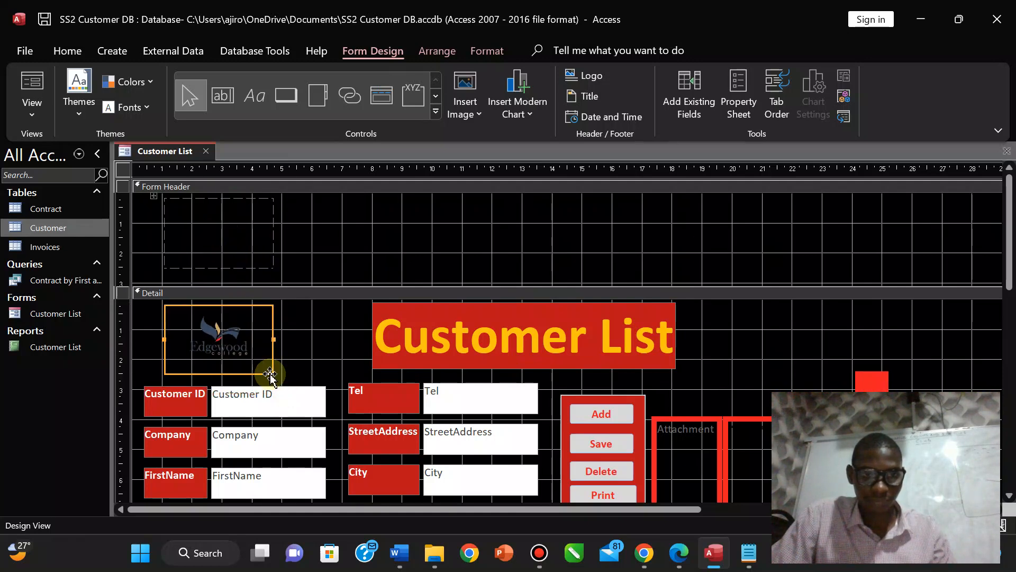
left_click(220, 236)
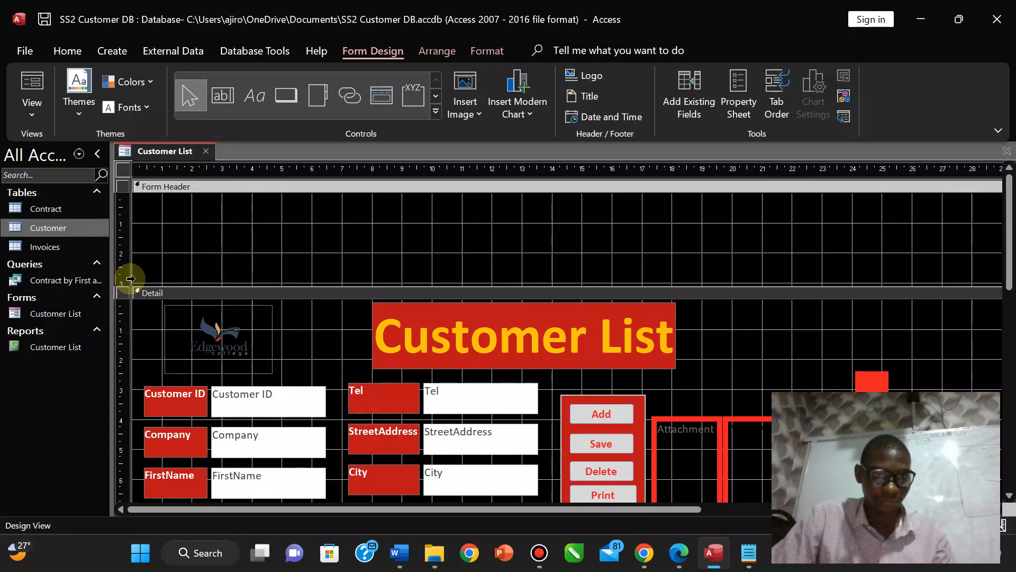
left_click_drag(131, 286, 132, 223)
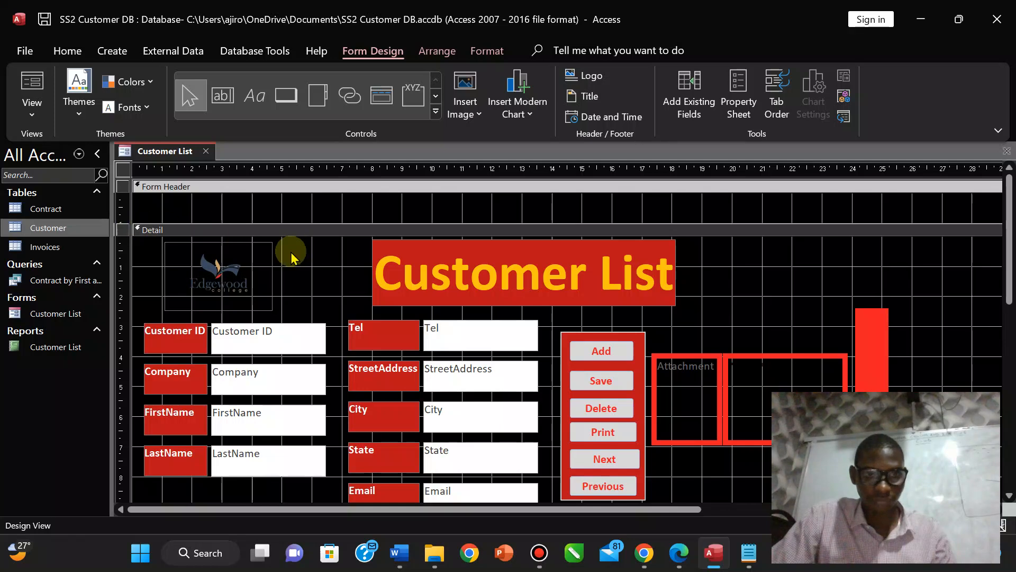
Reselect the logo in Detail, delete it and restore it with undo.
left_click(254, 274)
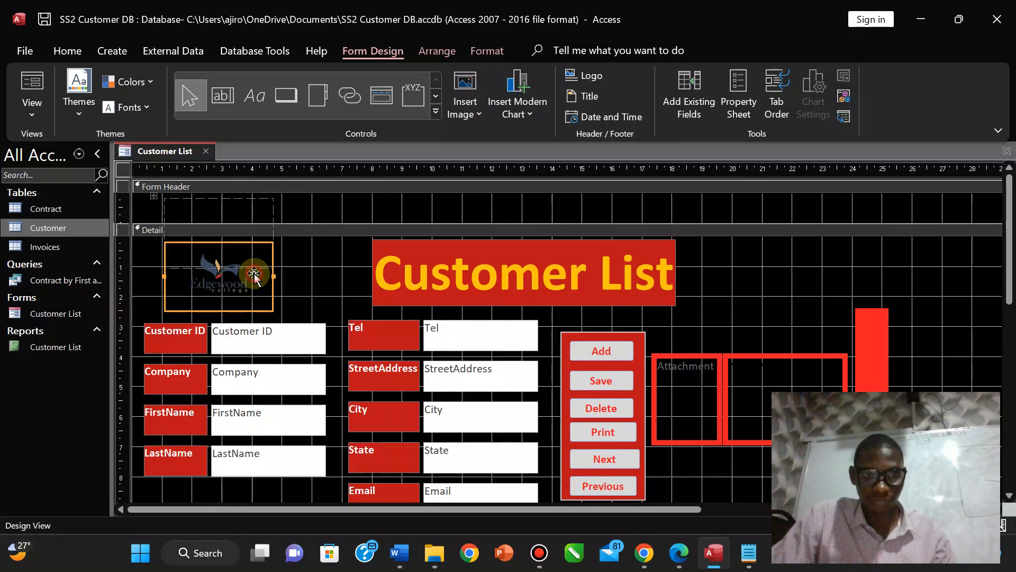
left_click(246, 213)
left_click(254, 238)
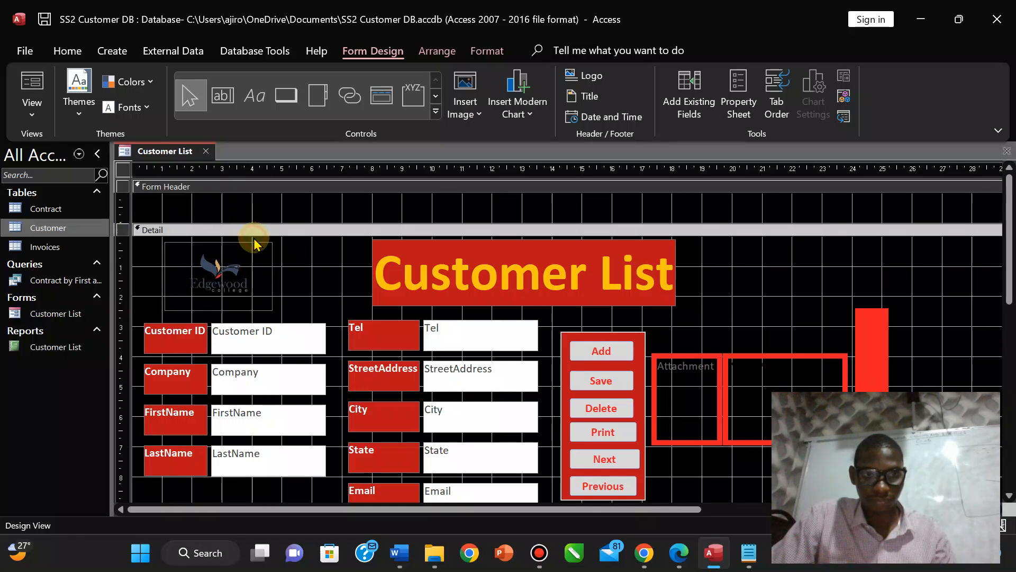
left_click(254, 247)
key("Delete")
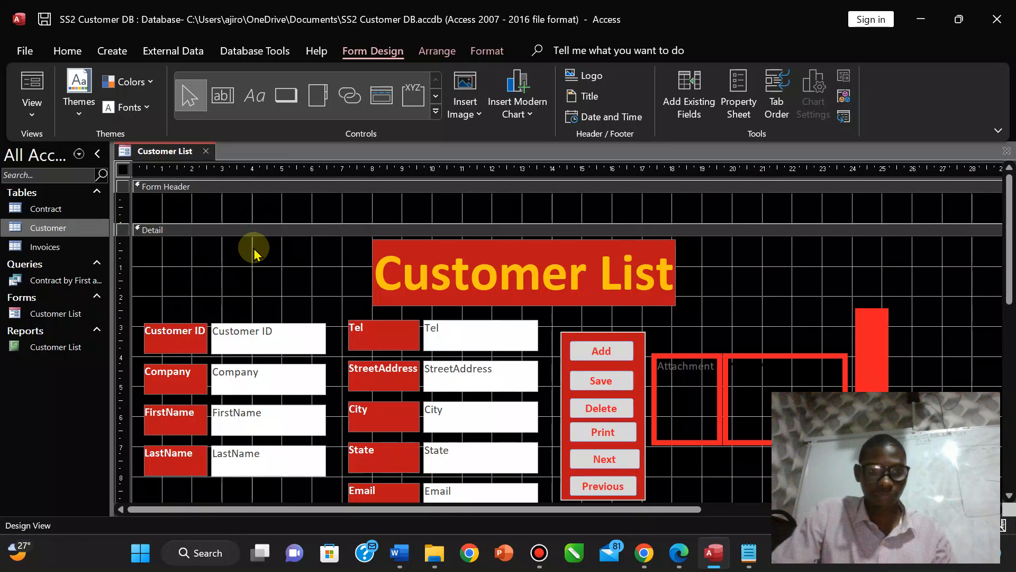
key("ctrl+z")
left_click(304, 275)
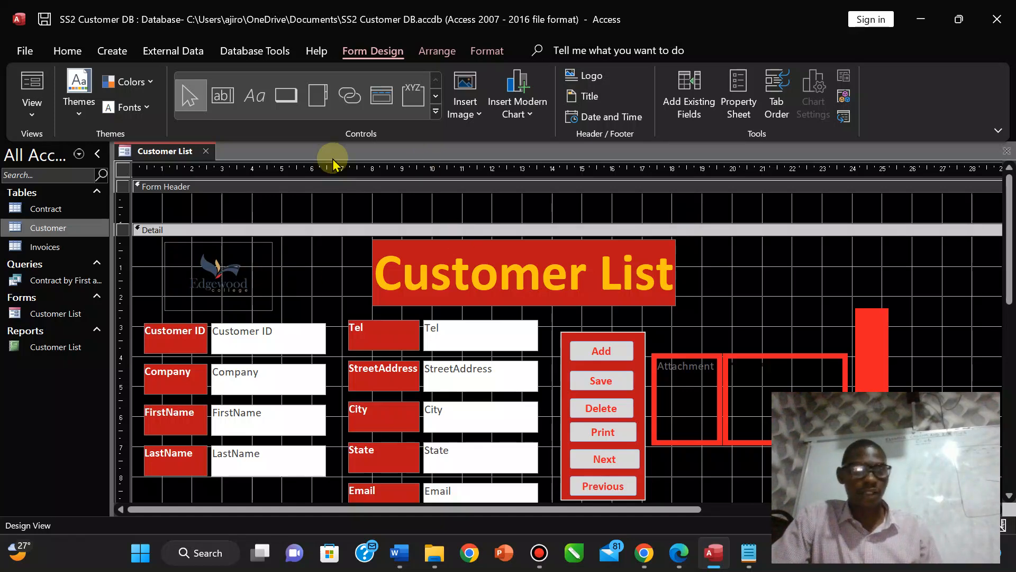
left_click(33, 108)
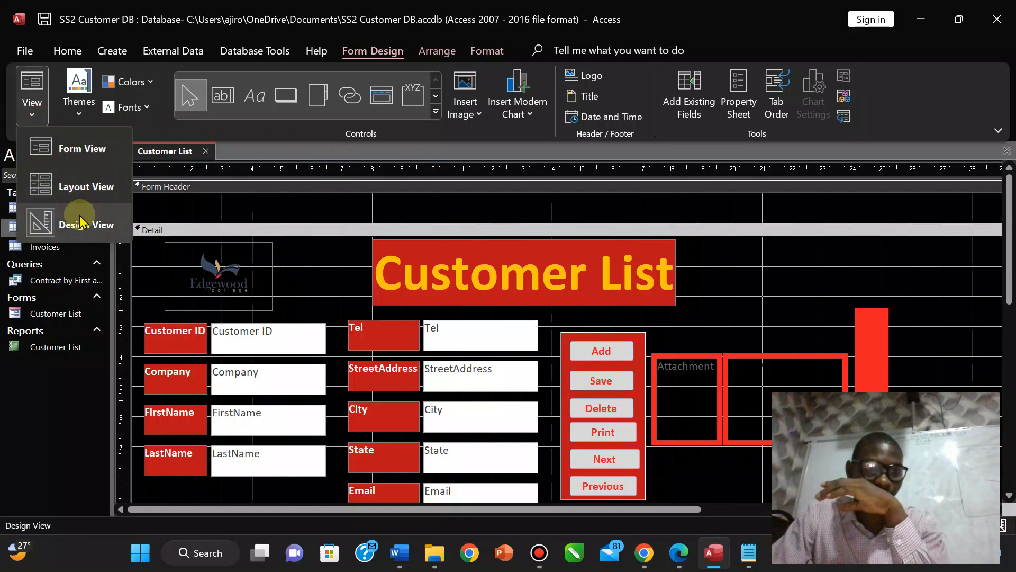
Show the Customer List in Form View, then minimize and restore Access for comparison.
left_click(58, 149)
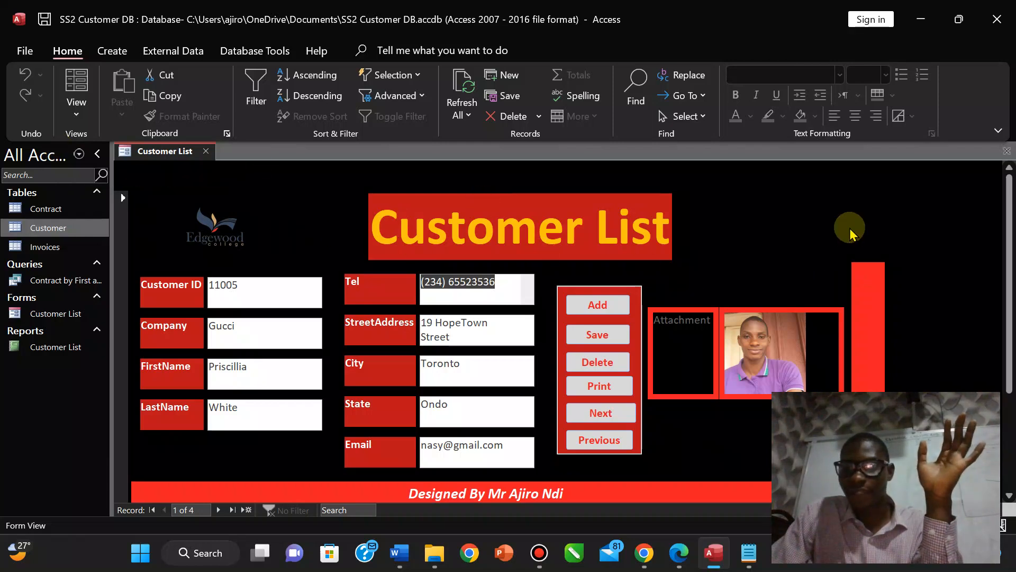
mouse_move(688, 556)
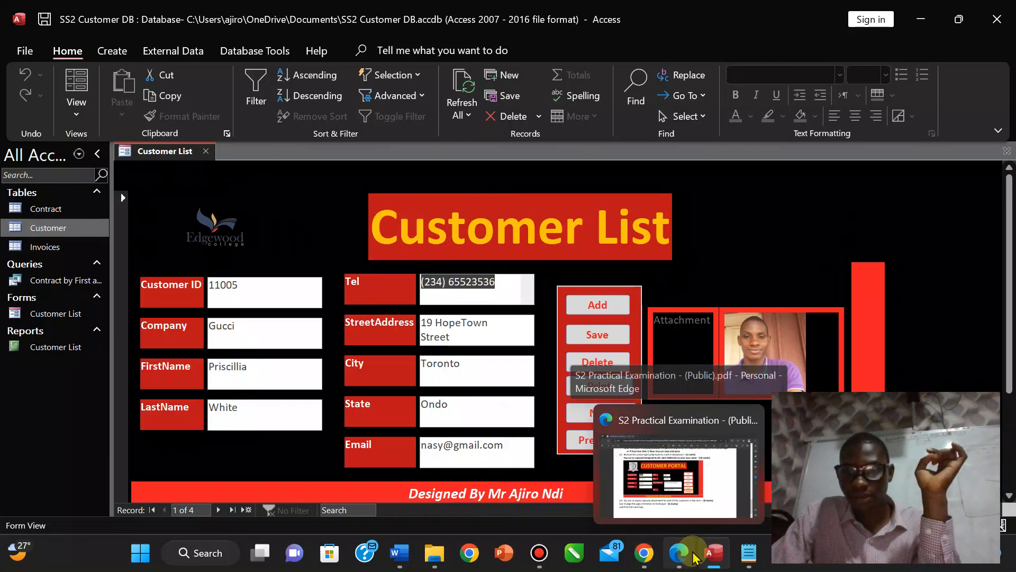
left_click(718, 559)
left_click(720, 560)
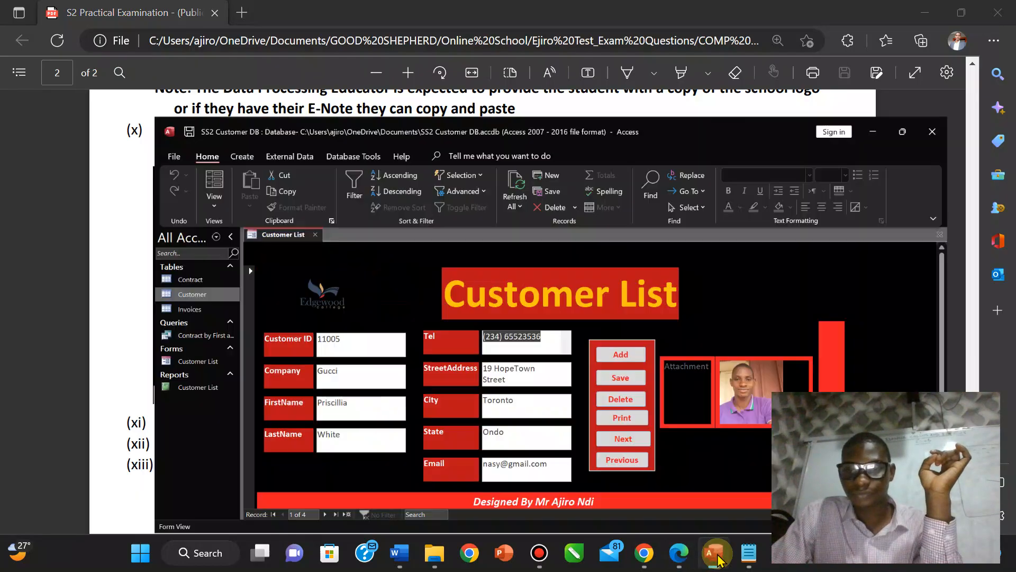
In Design View, make the red side bar taller and preview it in Form View.
left_click(75, 105)
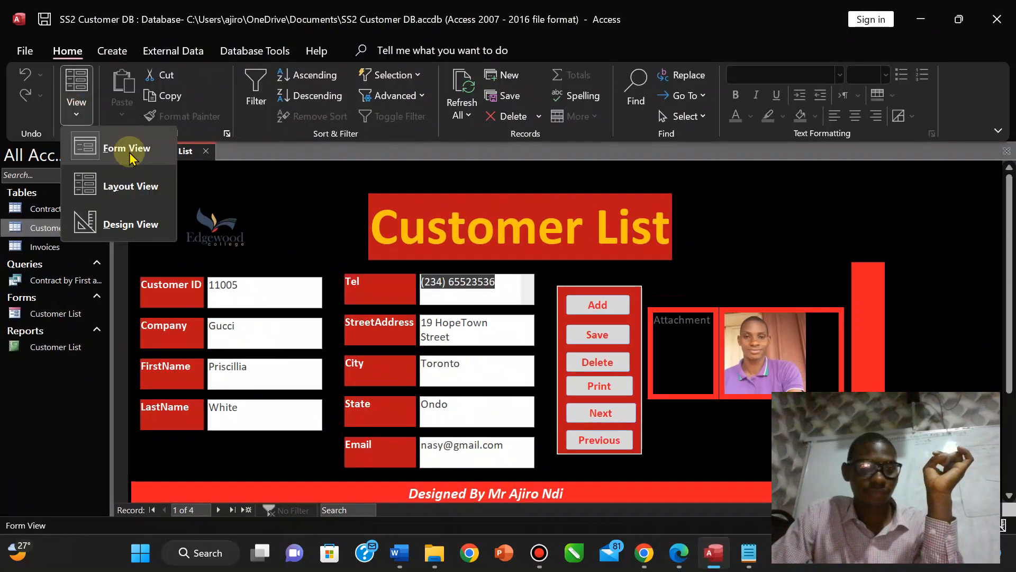
left_click(118, 225)
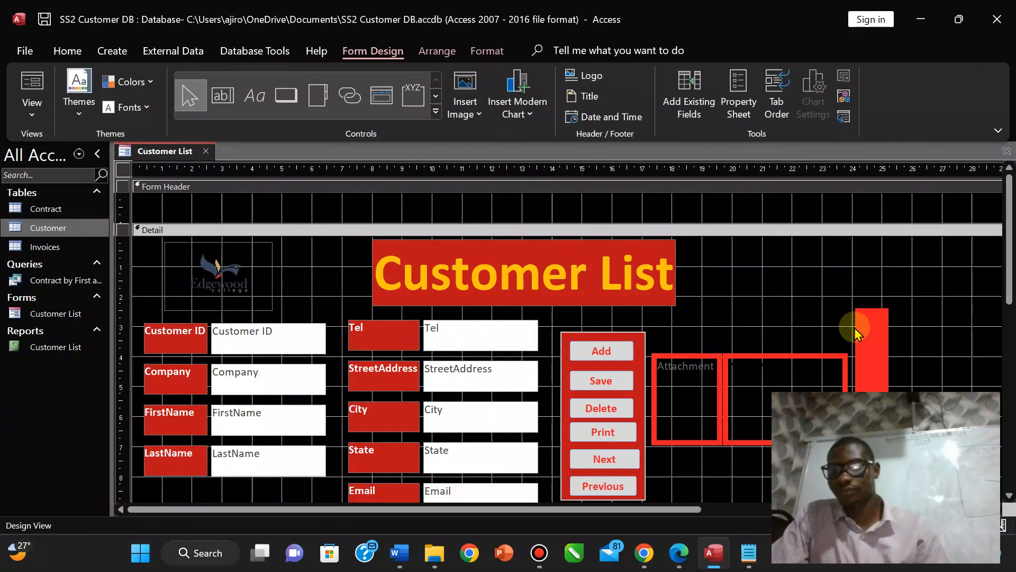
left_click(874, 336)
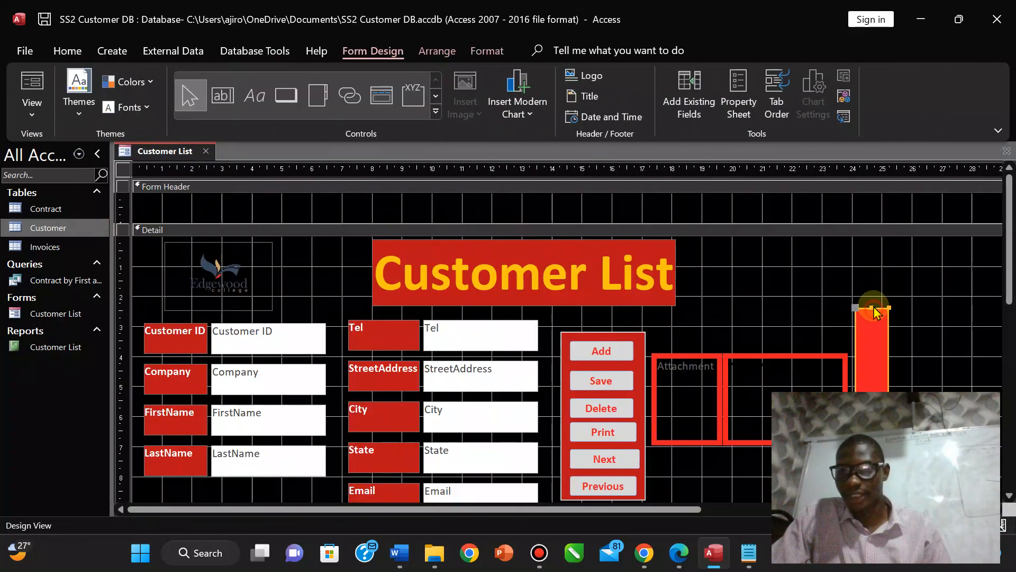
left_click_drag(870, 305, 862, 235)
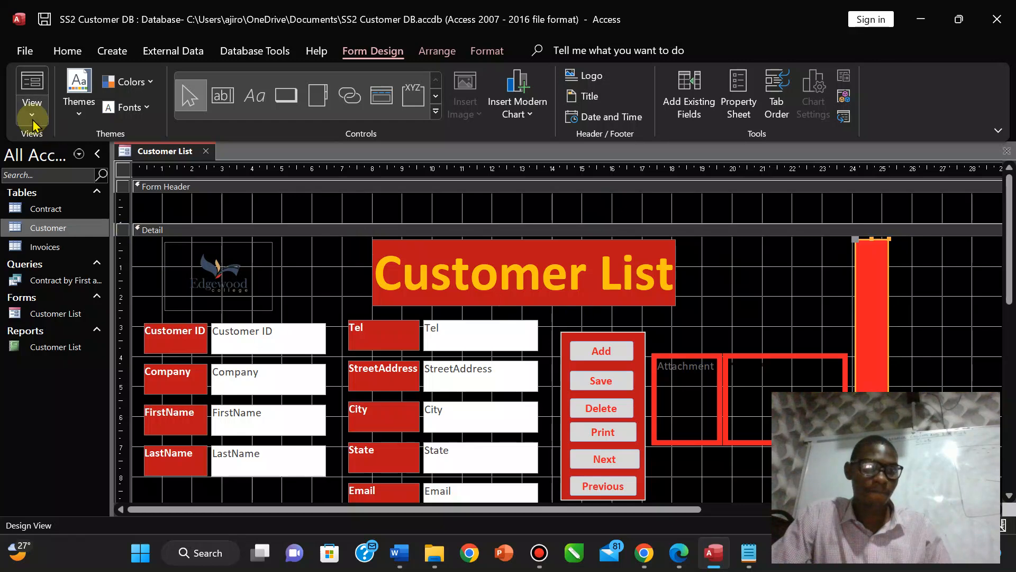
left_click(32, 101)
left_click(78, 155)
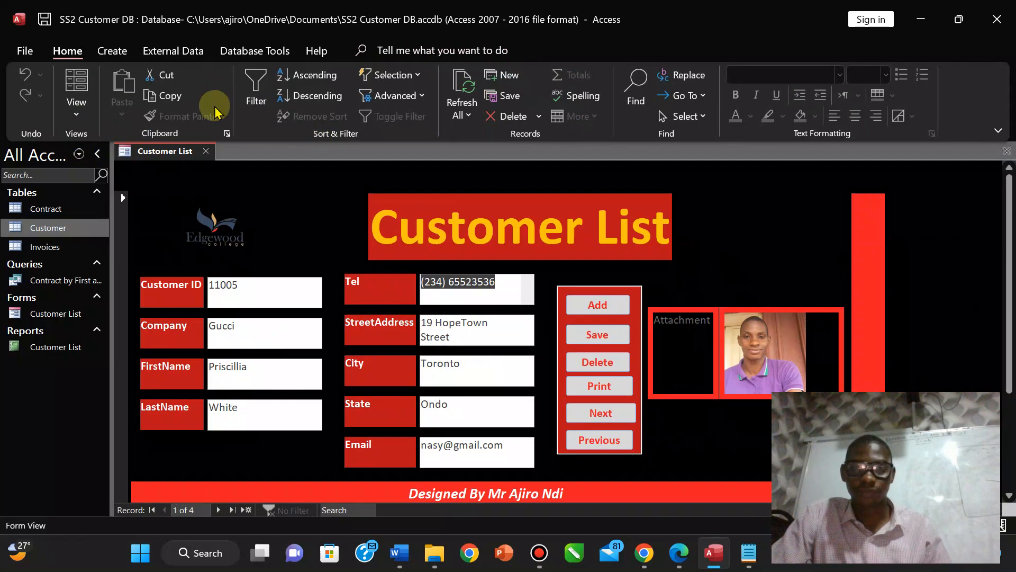
Collapse the Form Header, nudge the red bar's top edge up, and return to Form View.
left_click(76, 106)
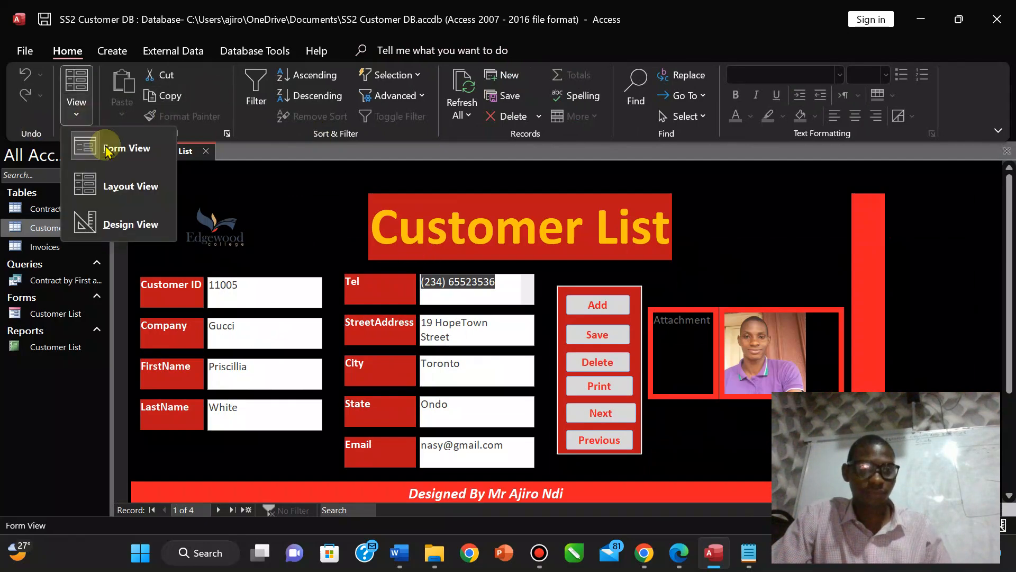
left_click(130, 224)
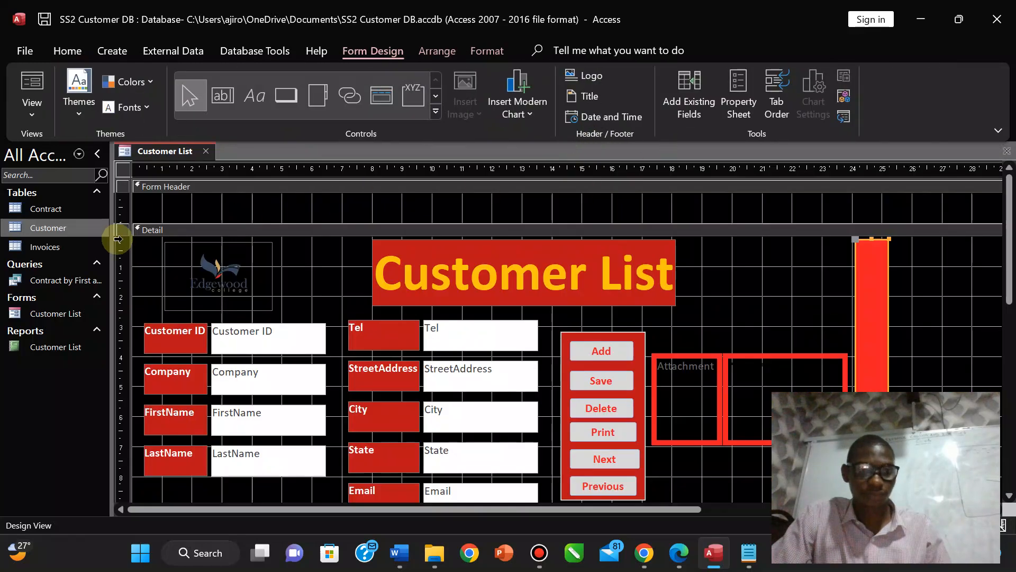
left_click_drag(130, 222, 130, 192)
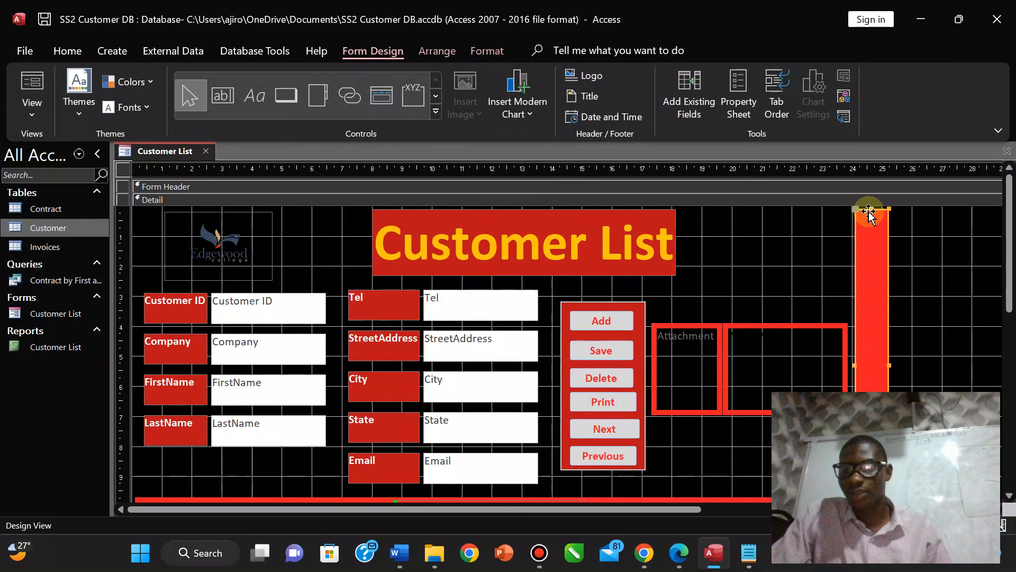
left_click_drag(869, 207, 869, 205)
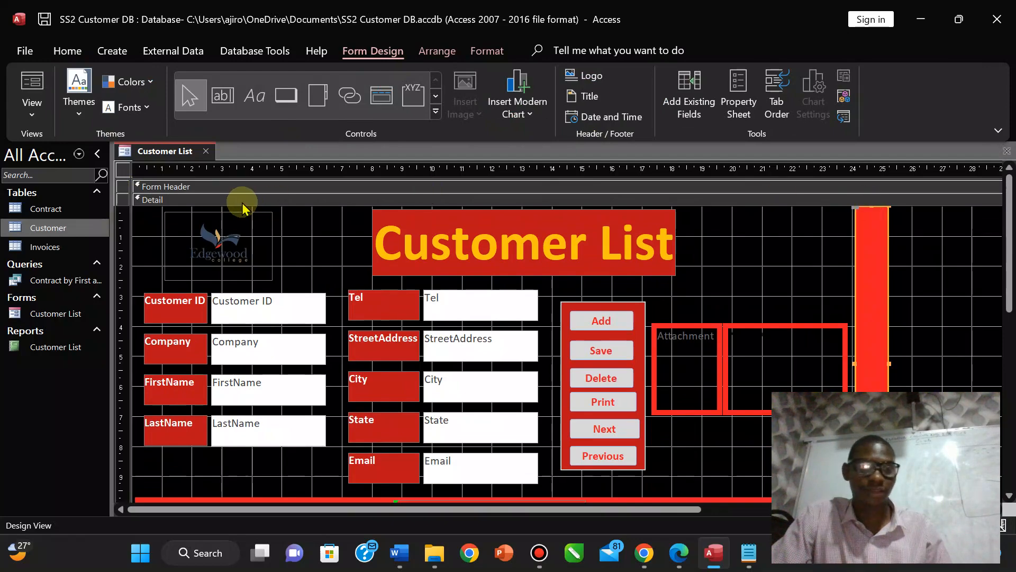
left_click(32, 103)
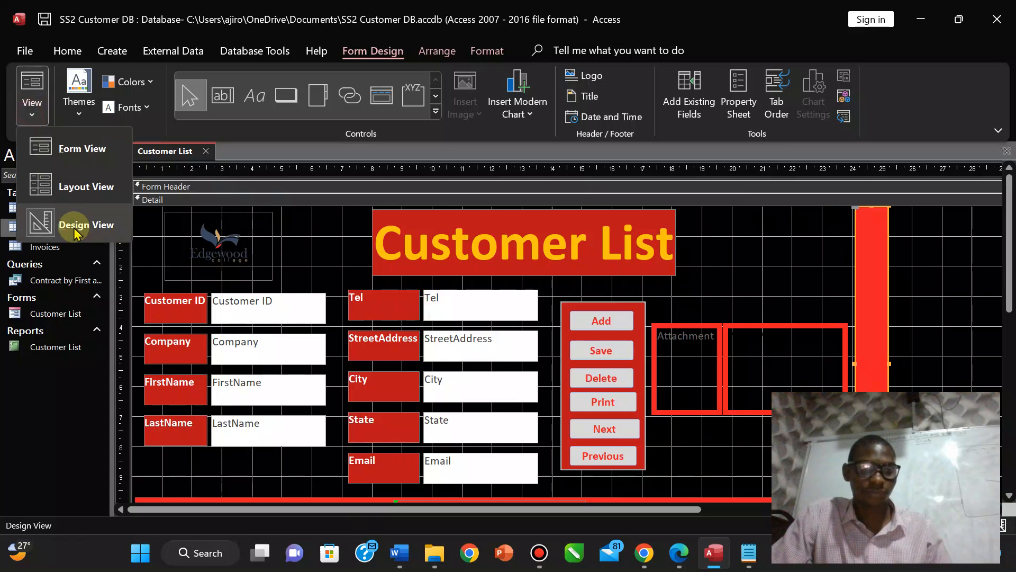
left_click(69, 154)
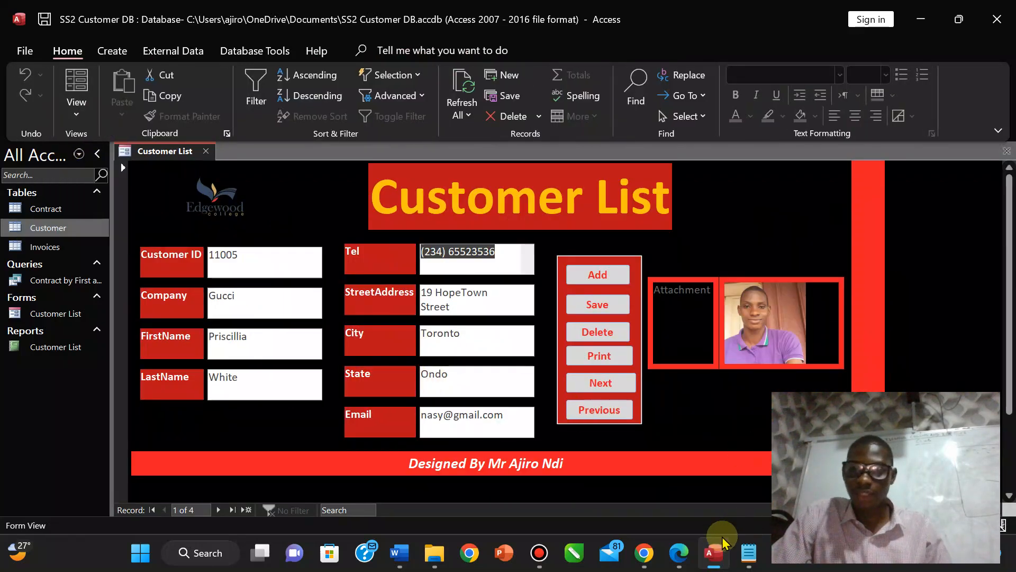
Compare the Customer List form against the sample form in the exam PDF.
left_click(679, 553)
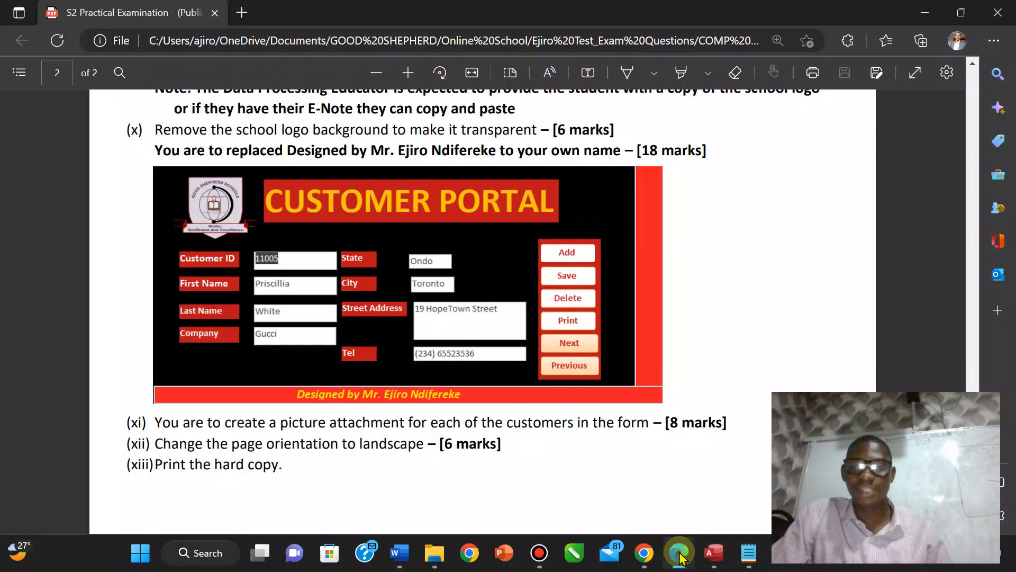
left_click(717, 550)
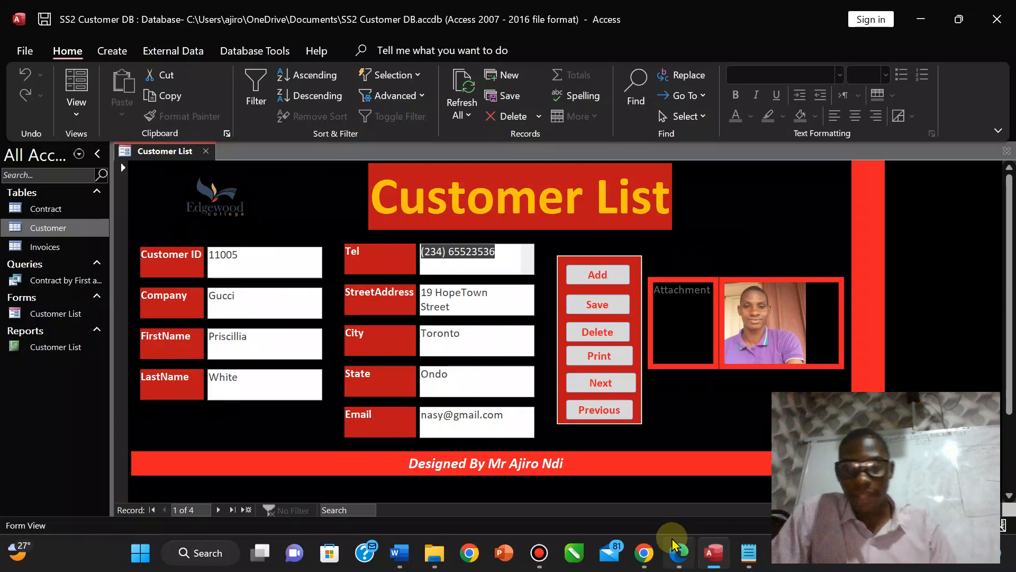
left_click(678, 553)
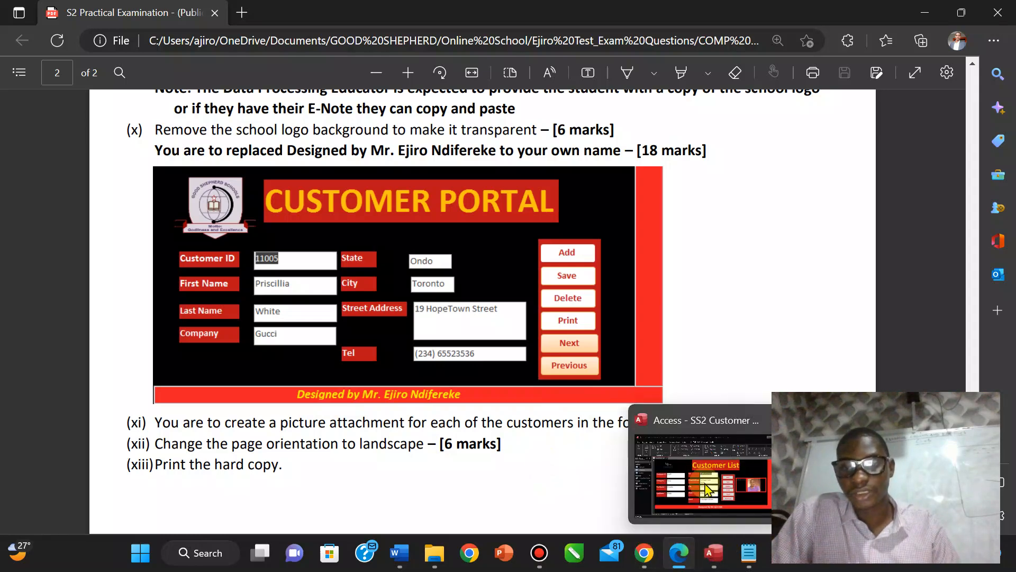
Back in Access, snip a screenshot of the Customer List form area with Win+Shift+S.
left_click(723, 555)
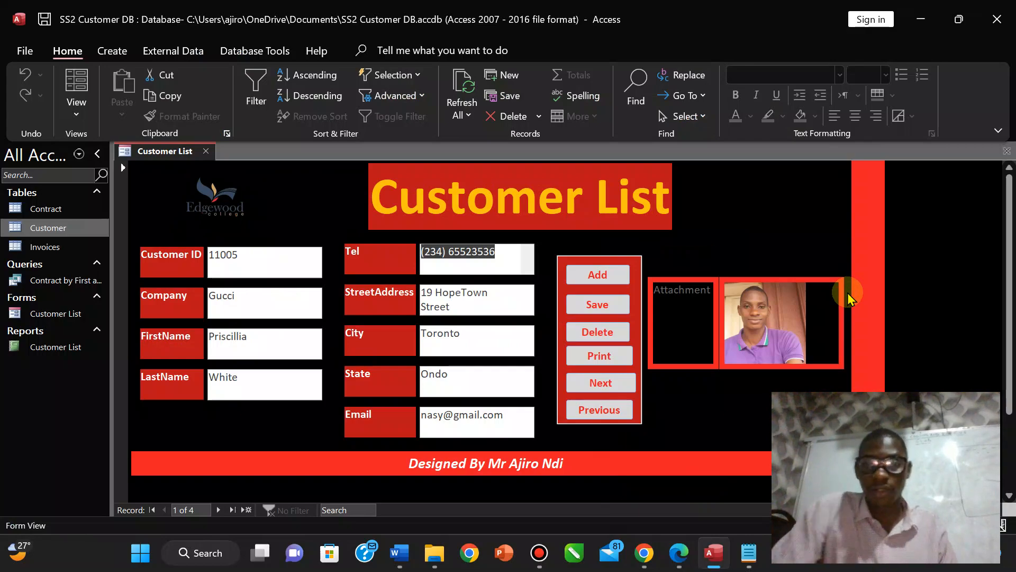
key("super+shift+s")
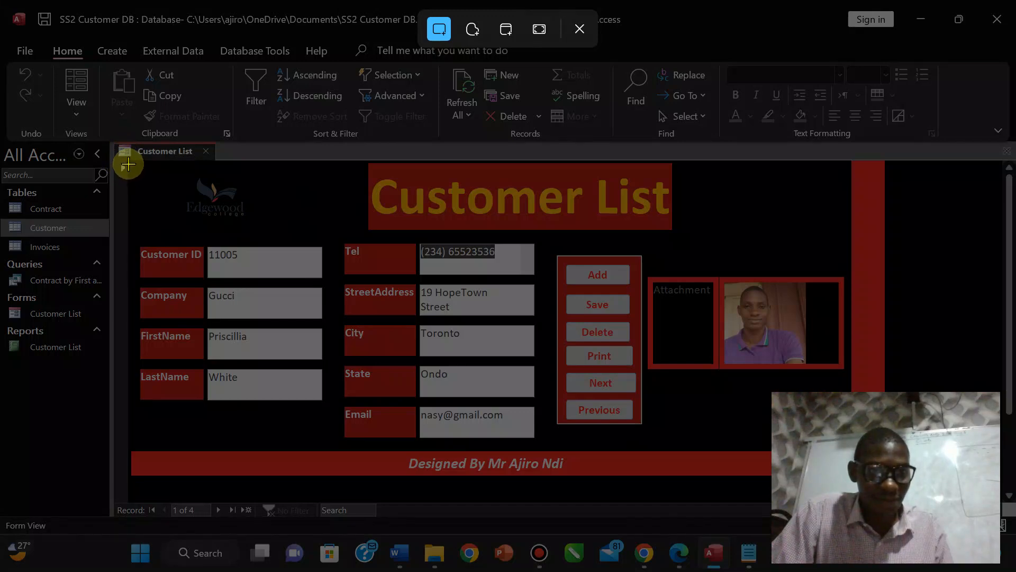
left_click_drag(128, 164, 888, 479)
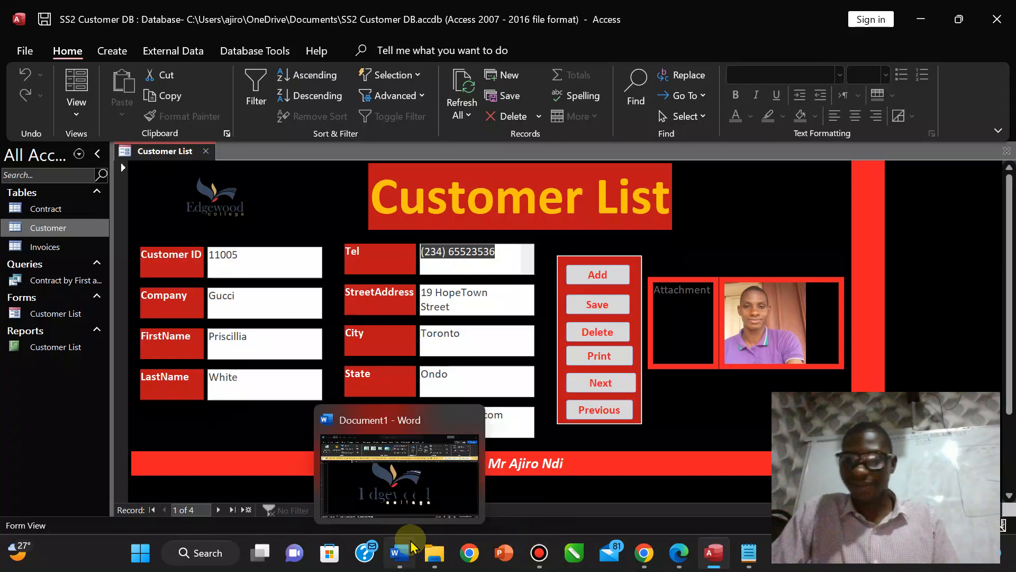
Delete the old logo picture in Word and close the document without saving.
left_click(405, 468)
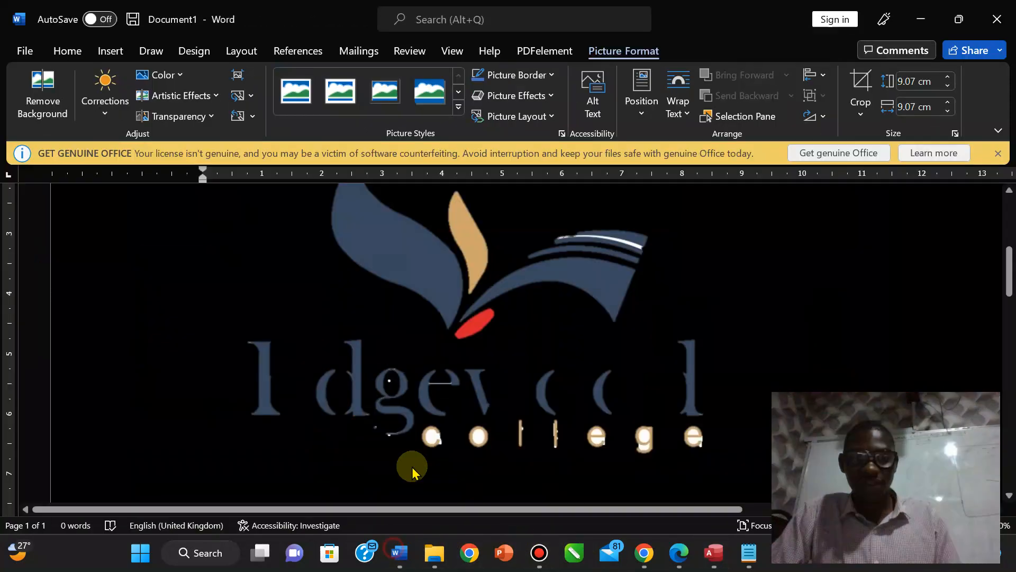
key("Delete")
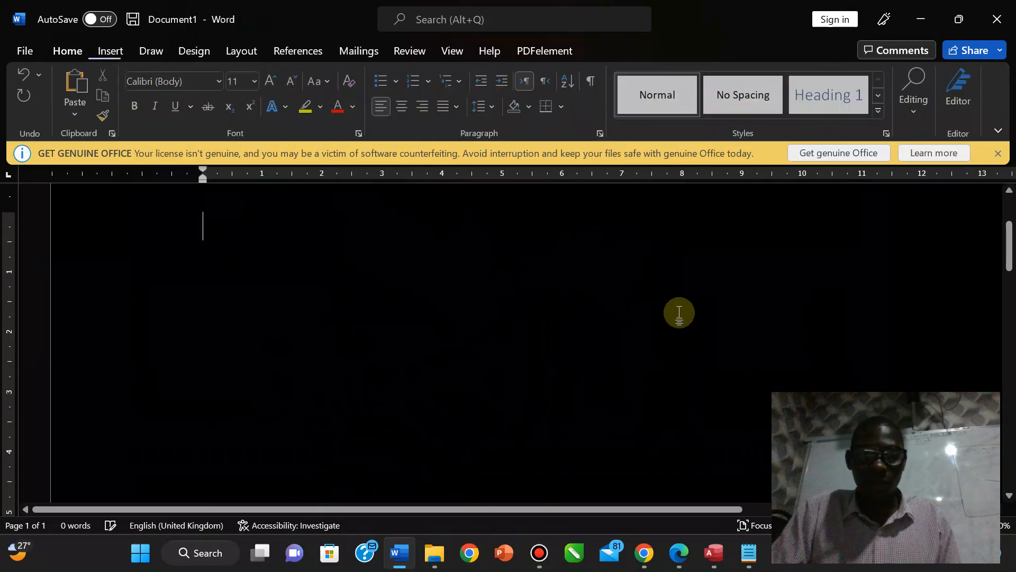
left_click(993, 6)
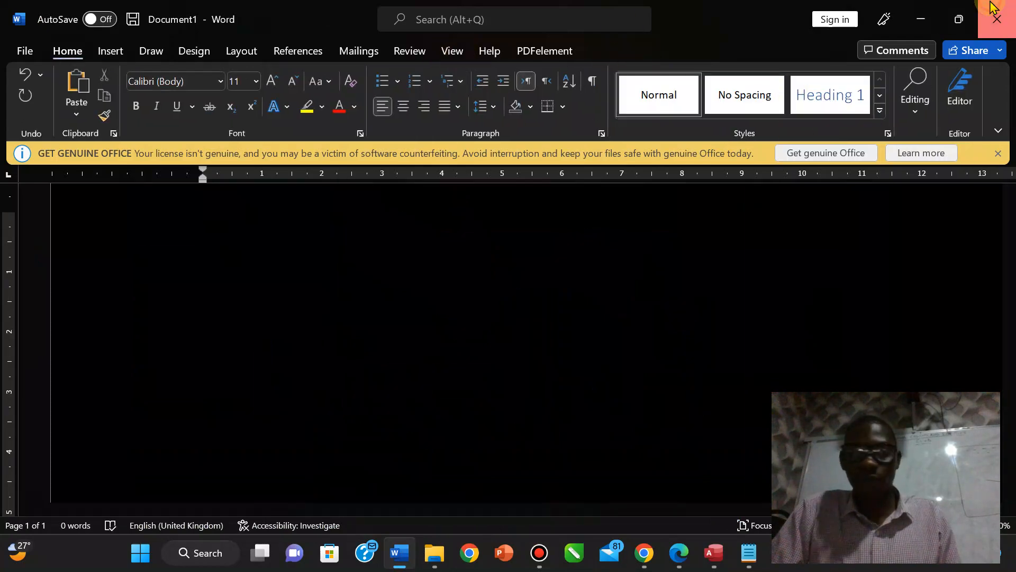
left_click(503, 311)
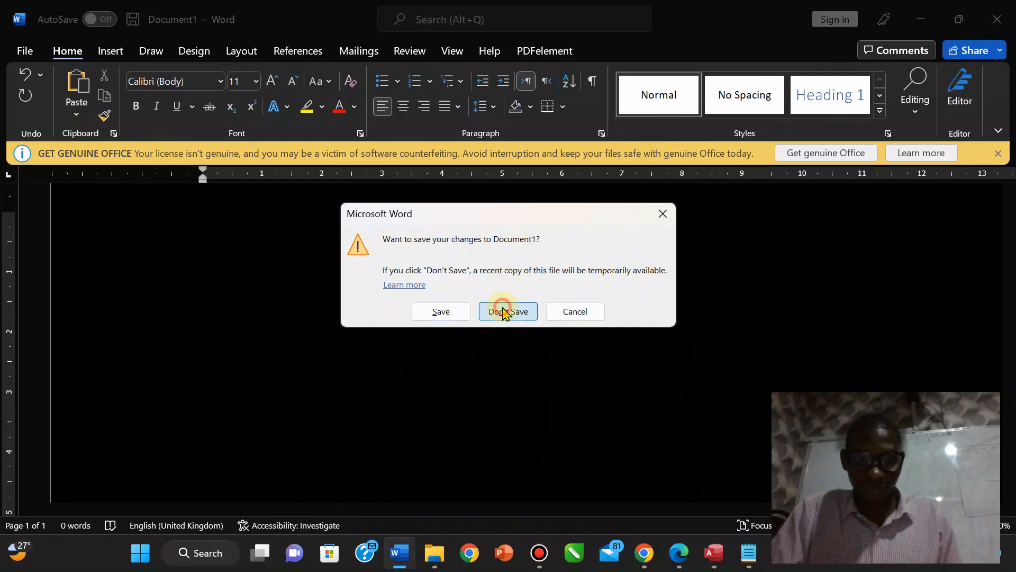
Start Word, create a blank document, and paste the form screenshot into it.
left_click(398, 554)
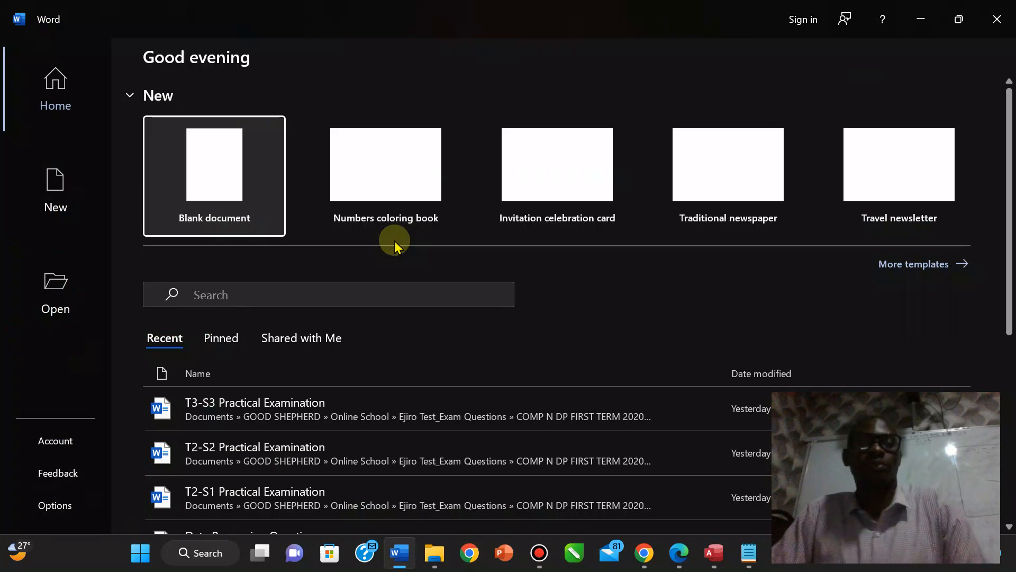
left_click(193, 136)
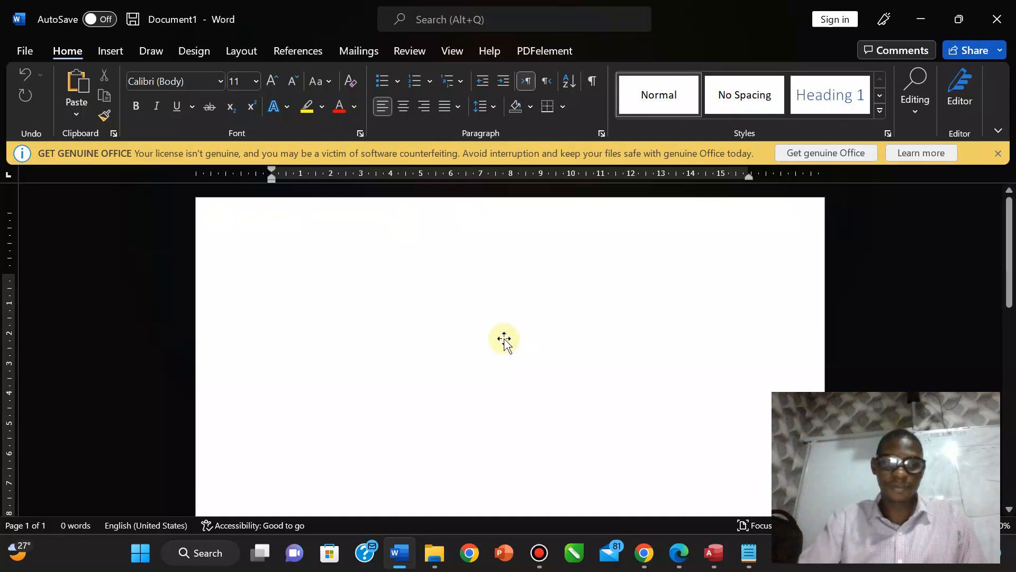
key("ctrl+v")
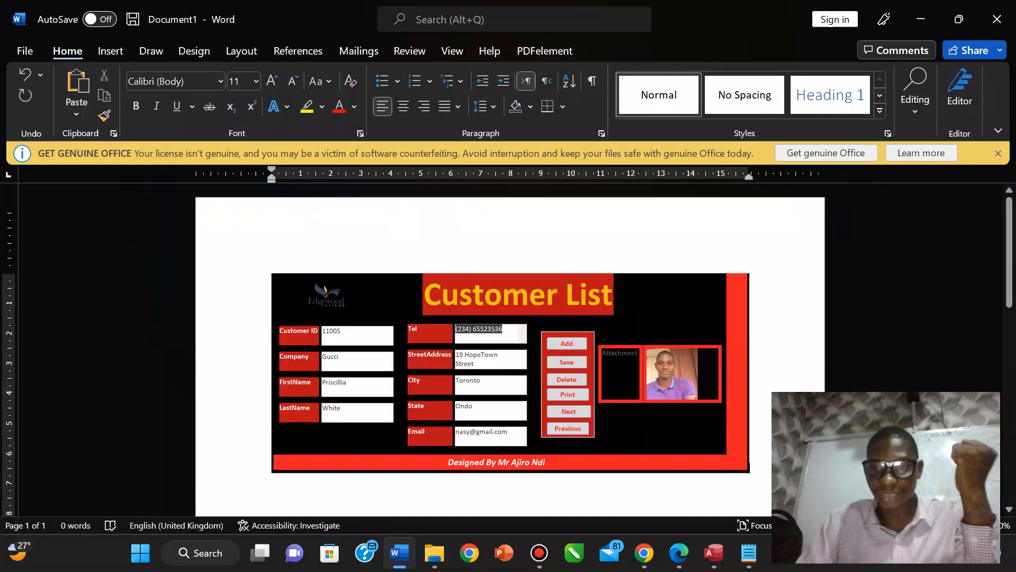
Open the captured form screenshot from notifications and view its extra options.
left_click(974, 553)
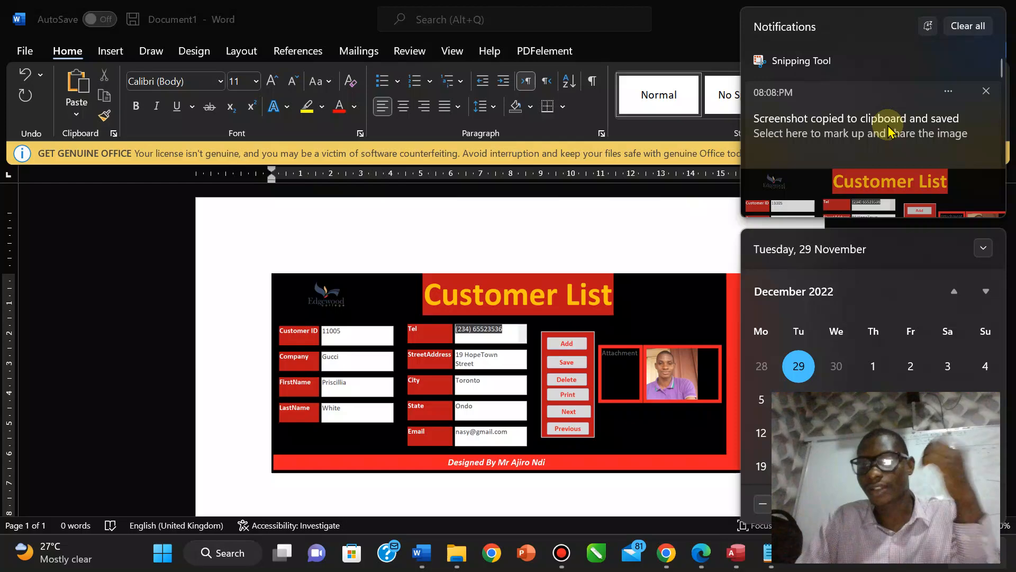
left_click(890, 130)
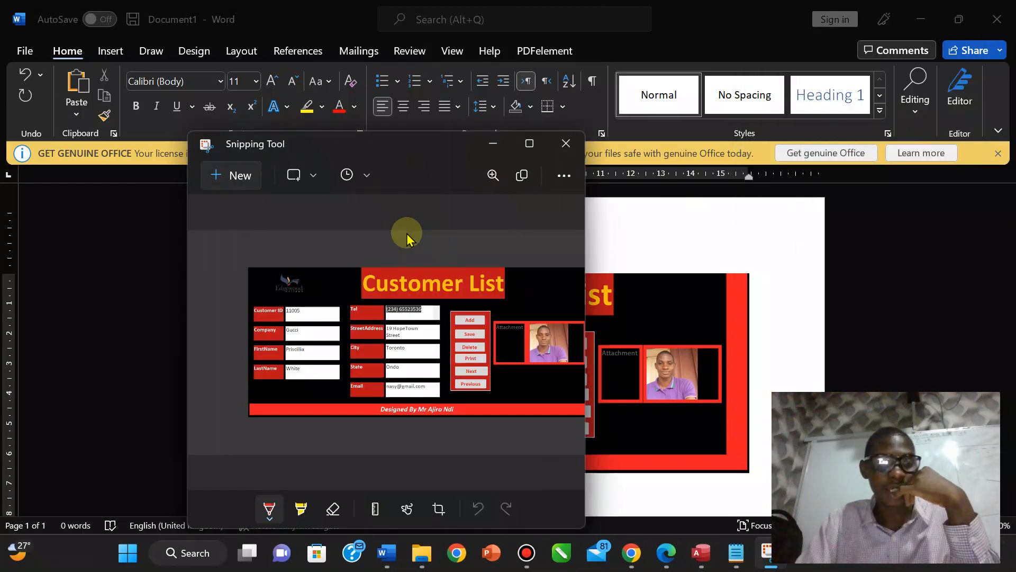
left_click(562, 176)
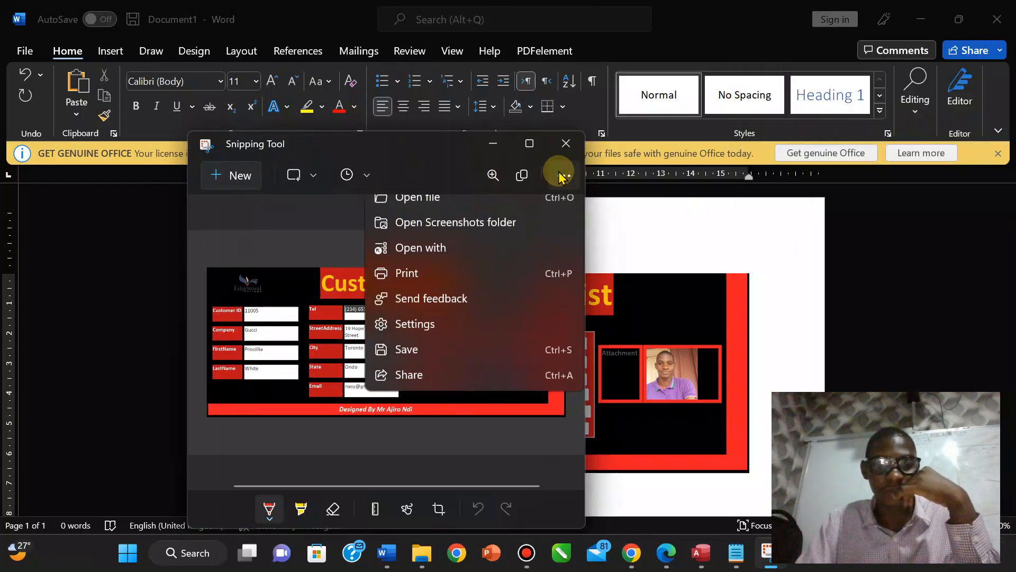
Return to the Word document, then bring the exam PDF back up from Edge.
left_click(768, 331)
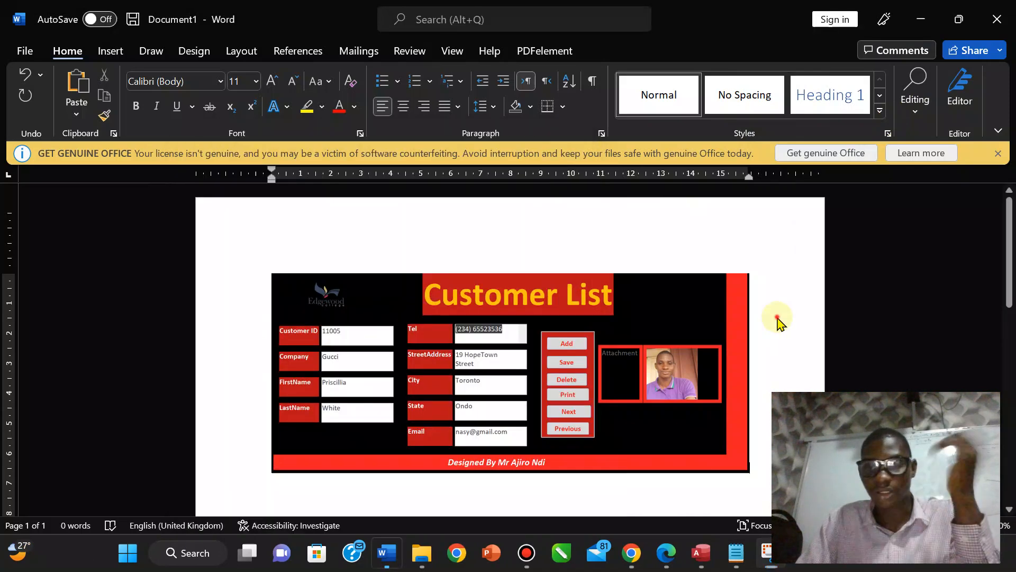
mouse_move(675, 555)
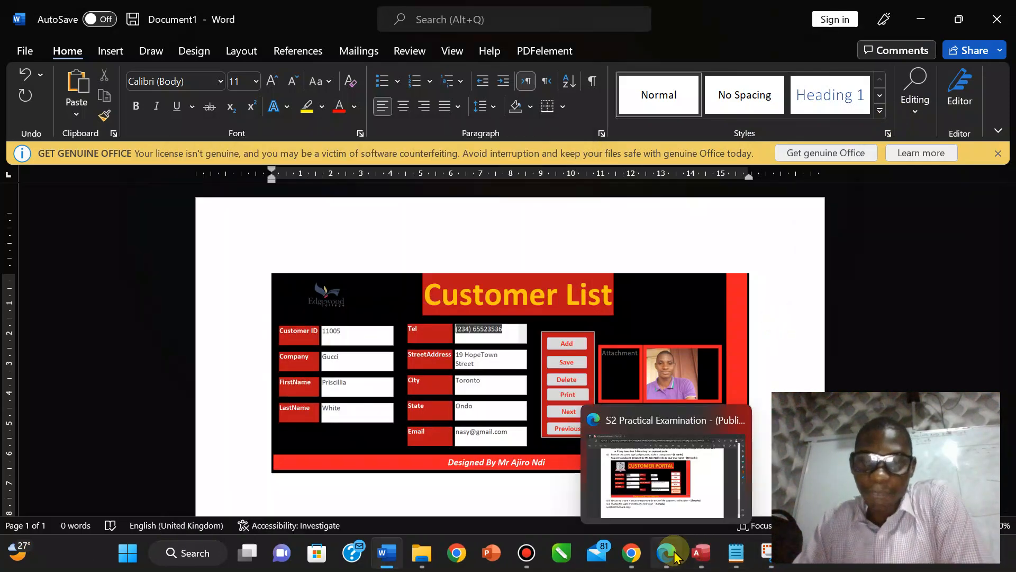
left_click(664, 476)
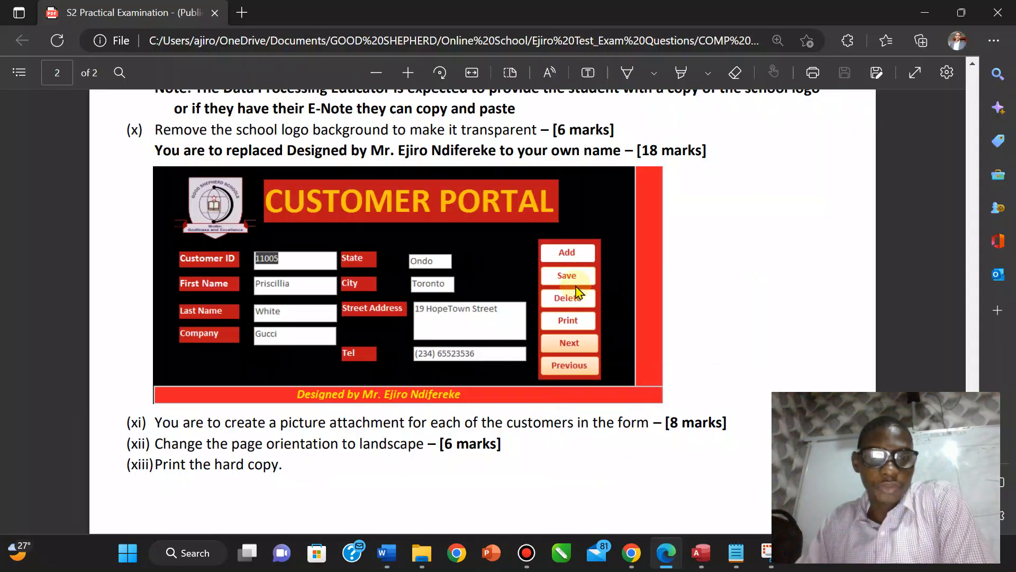